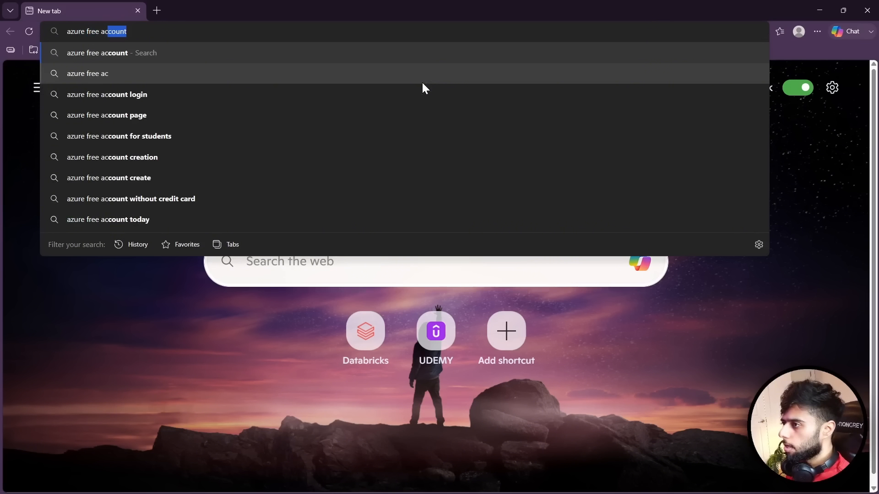
- Search the web for "azure free account" and open Microsoft's Azure free account page
key(Return)
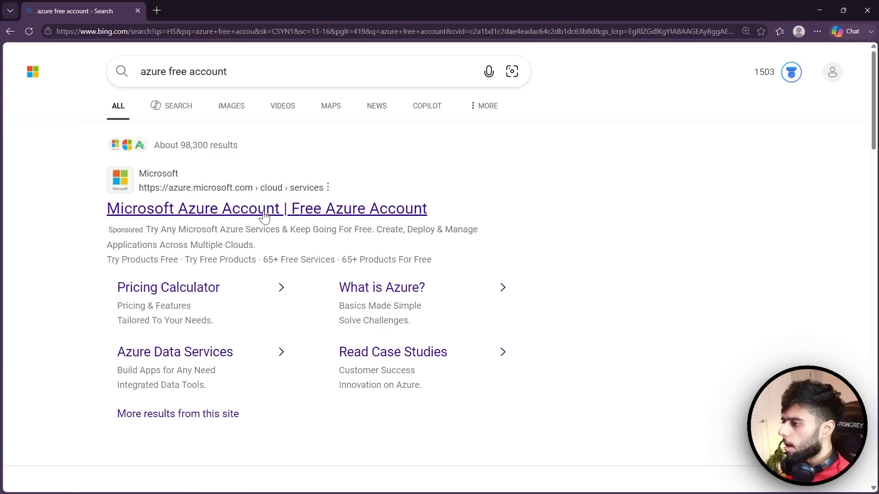
click(243, 206)
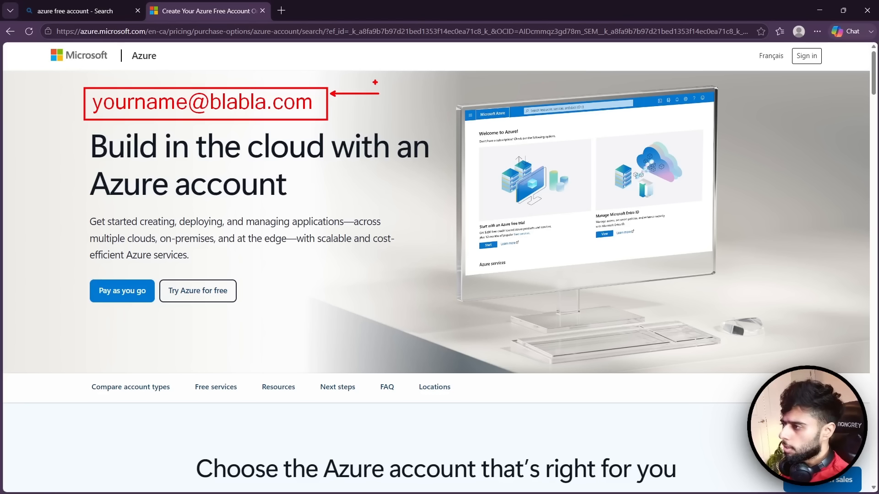
key(Escape)
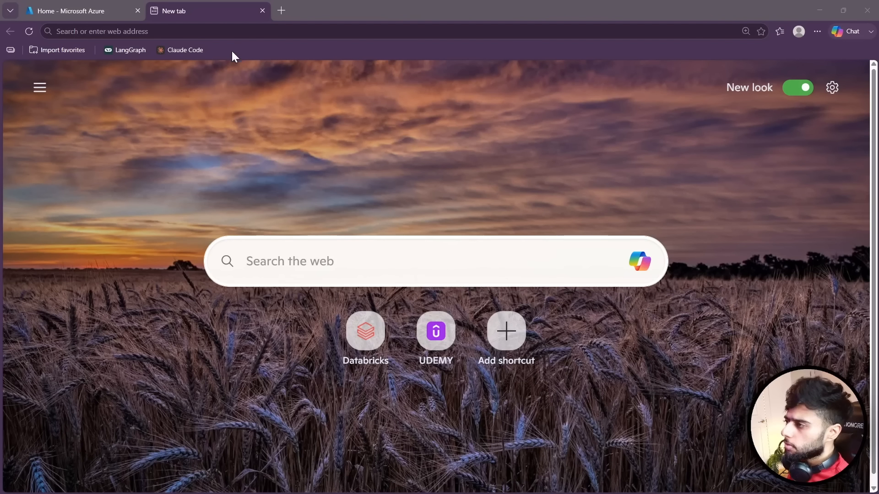
- Bring up the Azure portal home page at portal.azure.com and show it in full screen
click(239, 31)
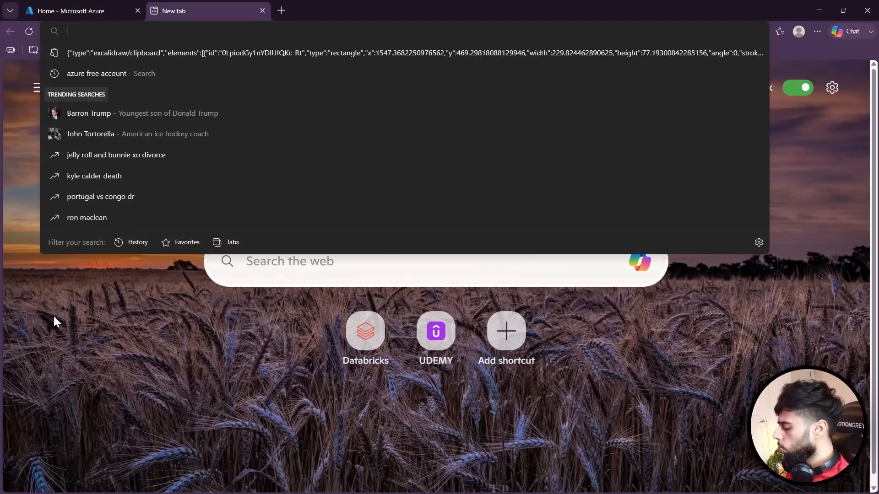
text(po)
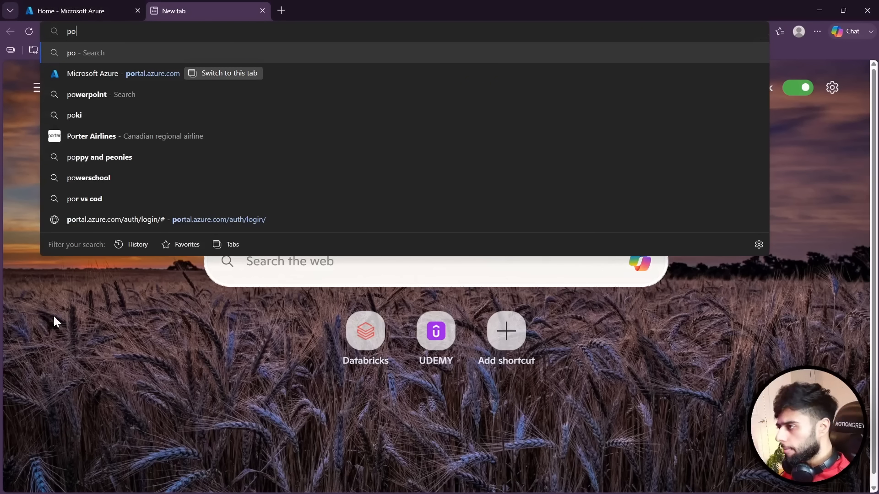
key(Down)
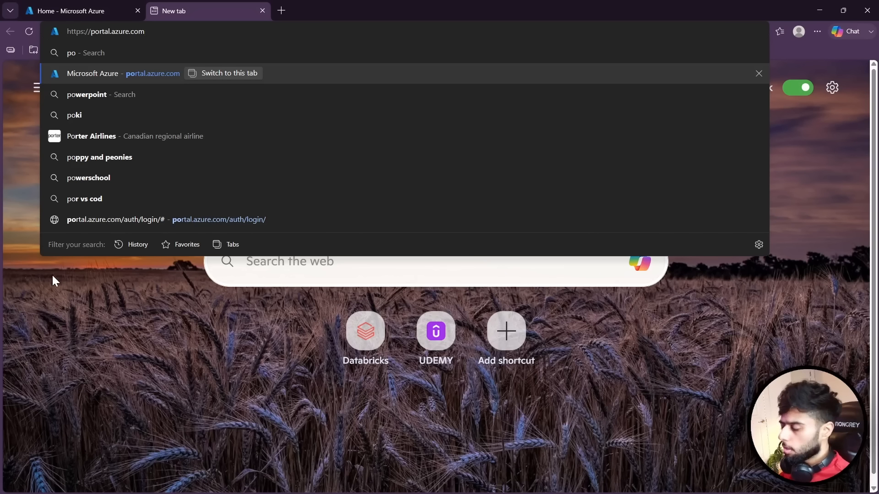
drag(47, 22, 161, 44)
drag(166, 35, 202, 43)
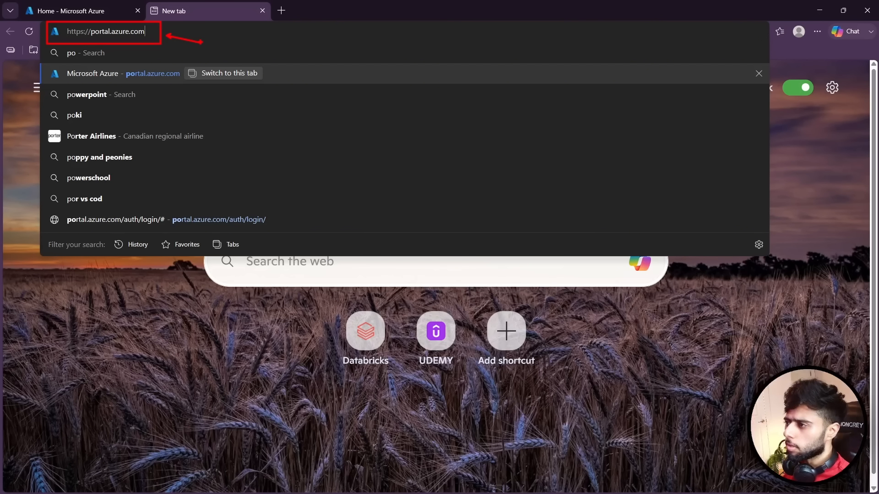
key(Escape)
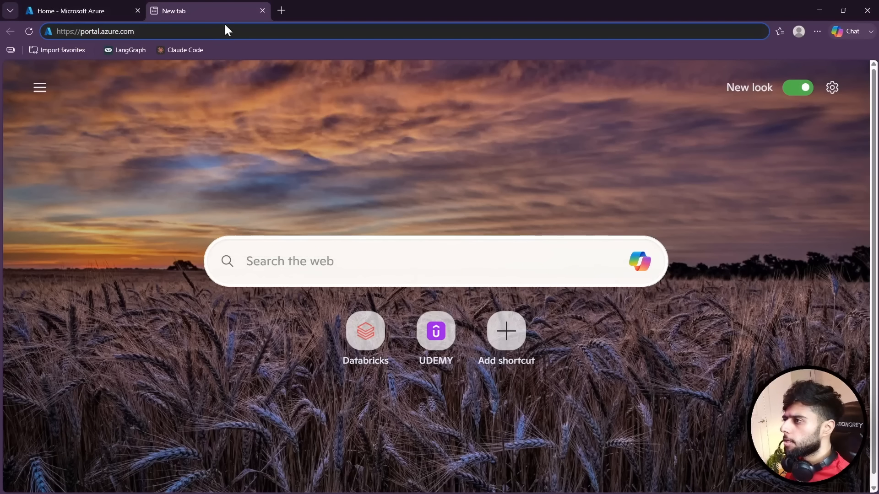
click(96, 6)
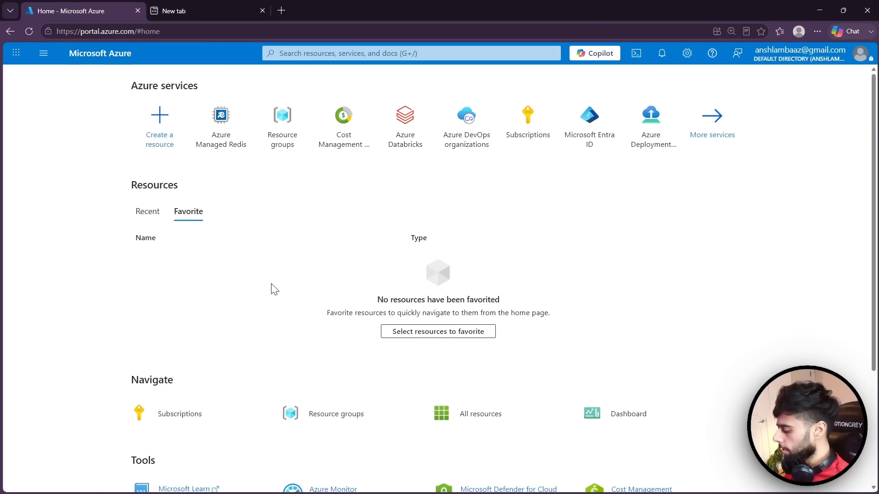
key(F11)
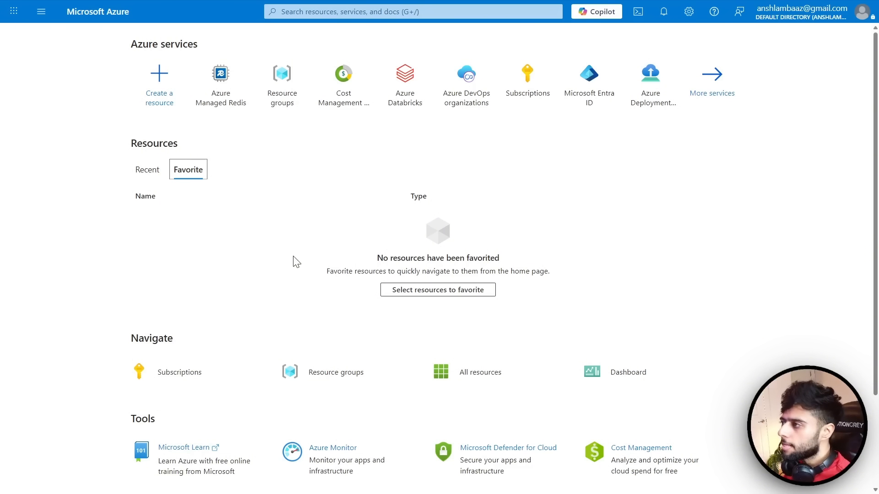
- Search the Azure portal for "virt" and open the Virtual machines service
click(309, 10)
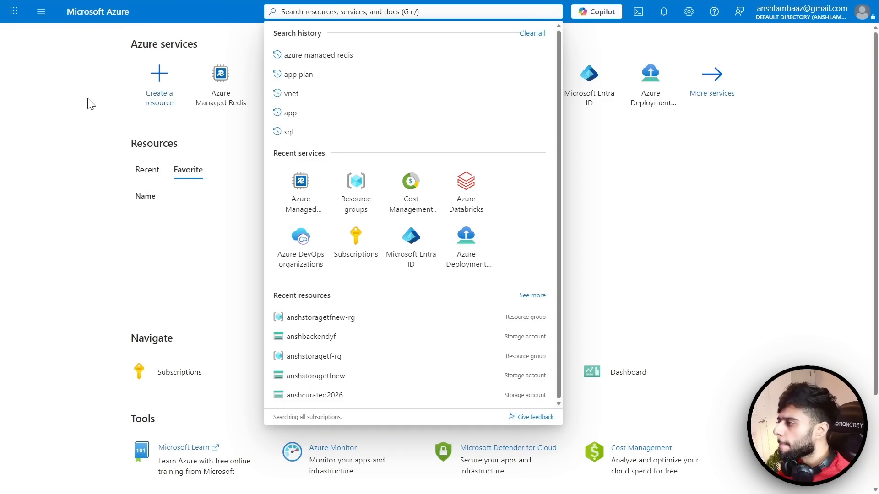
text(virt)
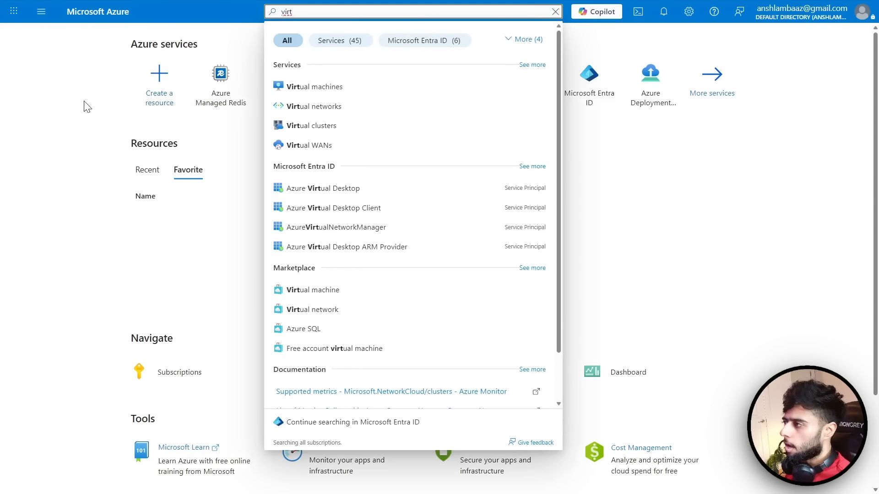
click(312, 89)
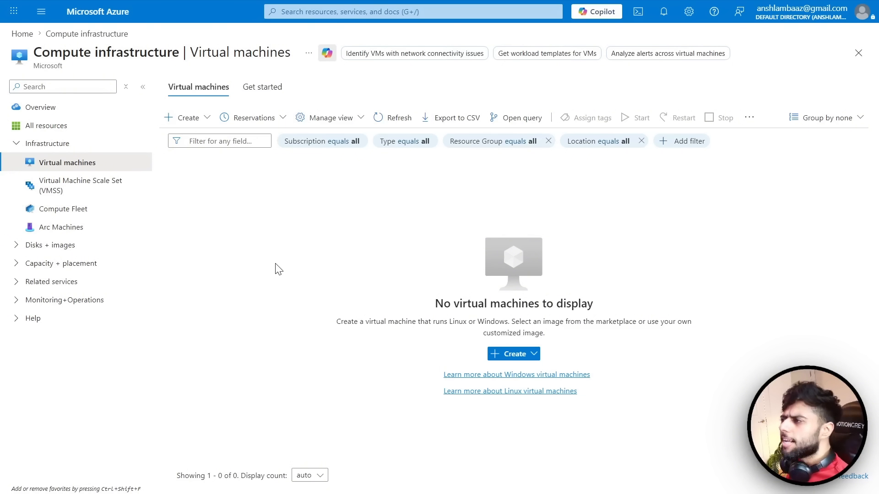
- Search the portal for "storage account", dismiss the results and return to the portal home page
click(302, 12)
text(sto)
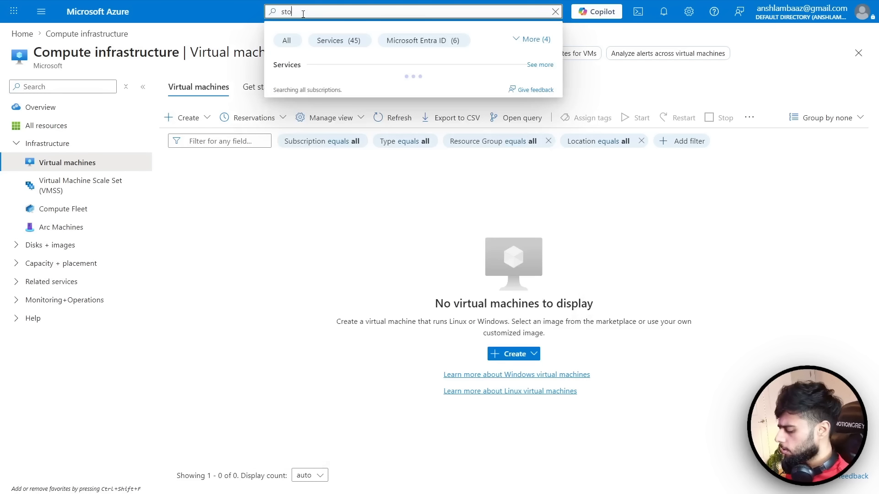
text(rage account)
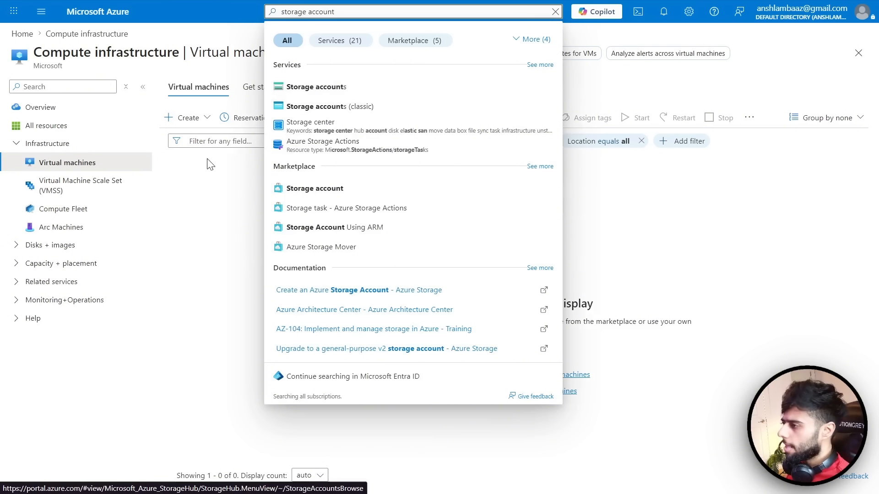
click(212, 189)
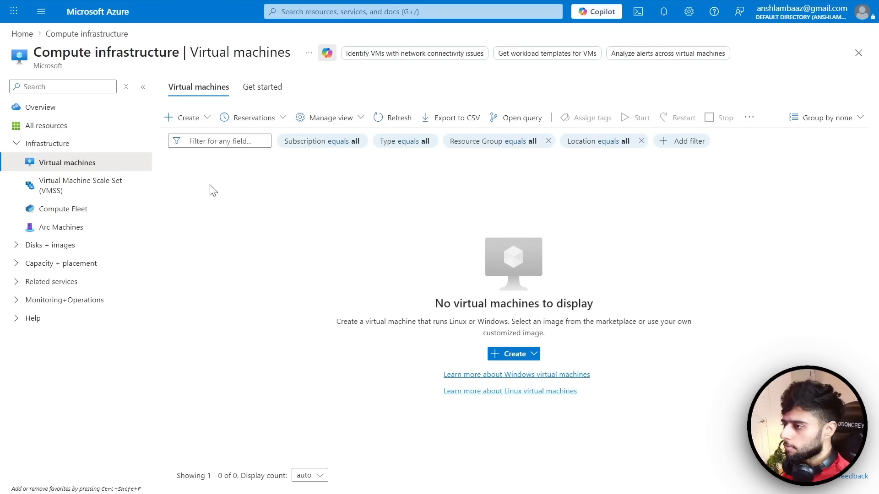
click(22, 33)
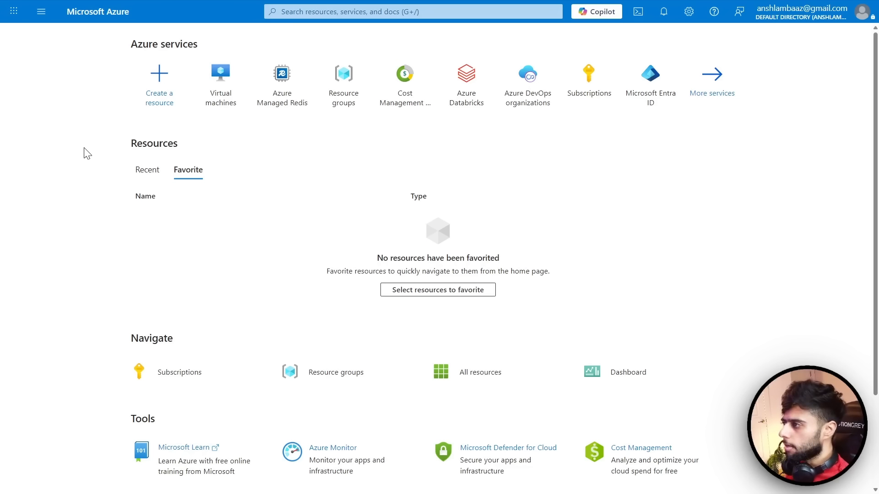
key(ctrl+2)
text(t)
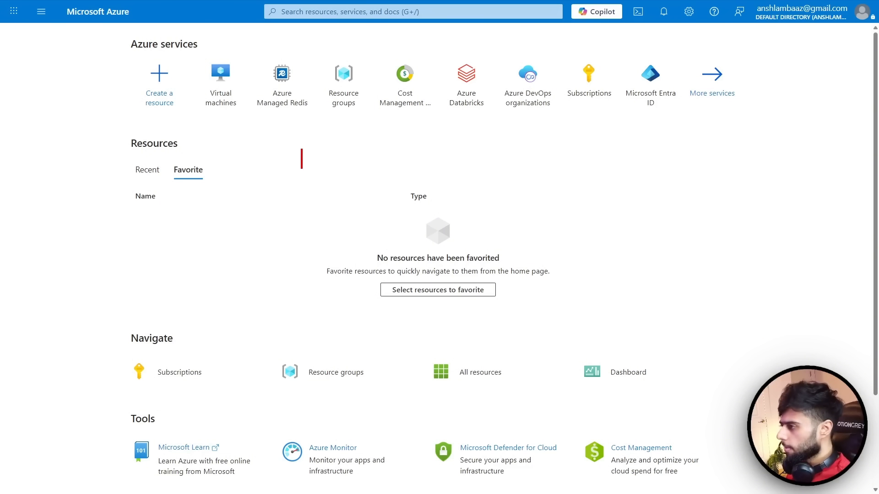
text(Resio)
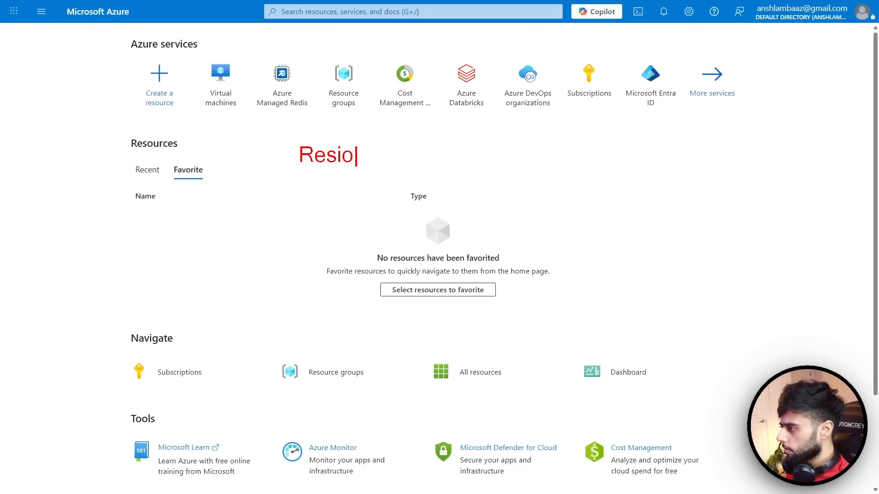
key(BackSpace)
key(BackSpace)
text(our)
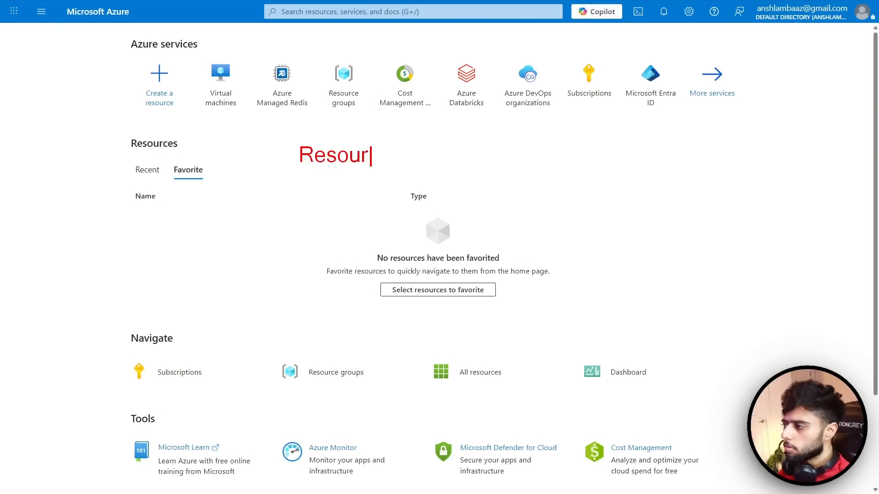
text(ces)
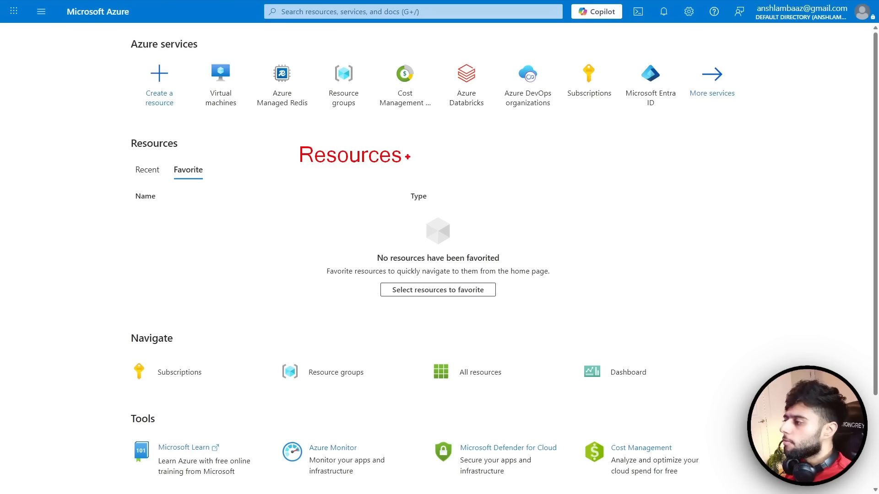
mouse_move(407, 157)
mouse_down()
mouse_move(515, 155)
mouse_move(502, 166)
mouse_up()
mouse_move(538, 132)
mouse_down()
mouse_move(604, 156)
mouse_move(658, 195)
mouse_up()
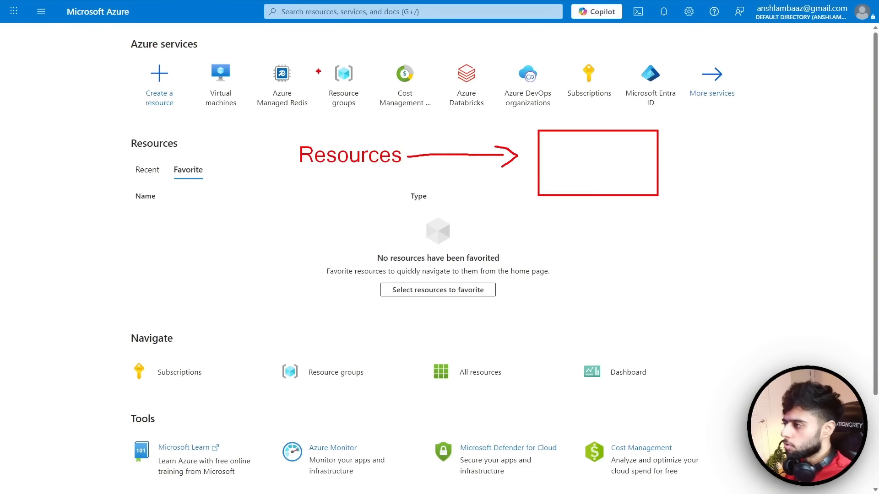
drag(319, 60, 371, 115)
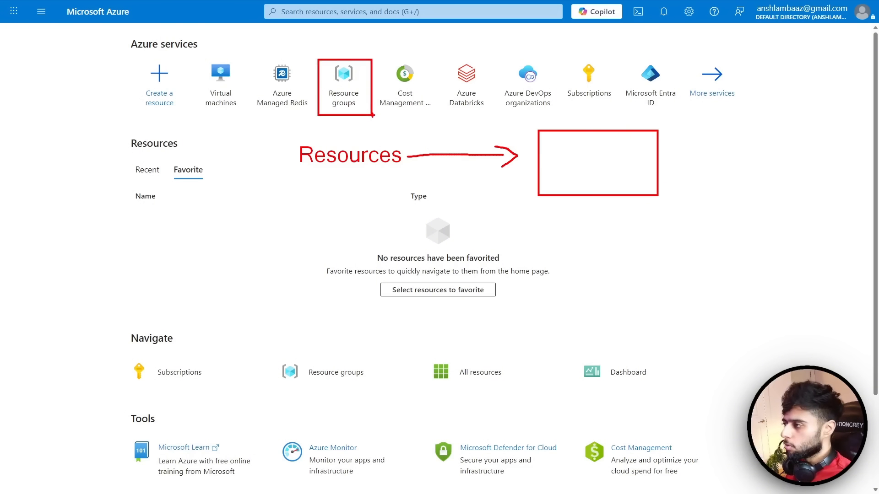
key(Escape)
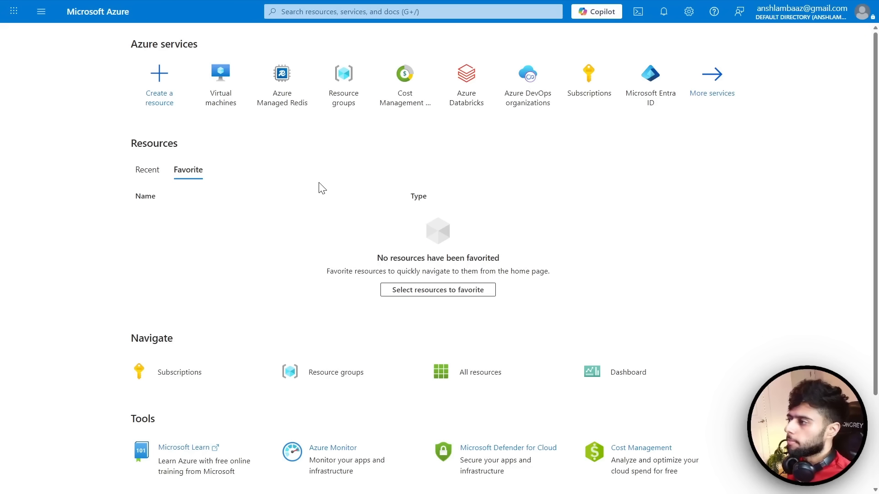
- Search the portal for "resource group" and open the Resource groups service
click(325, 11)
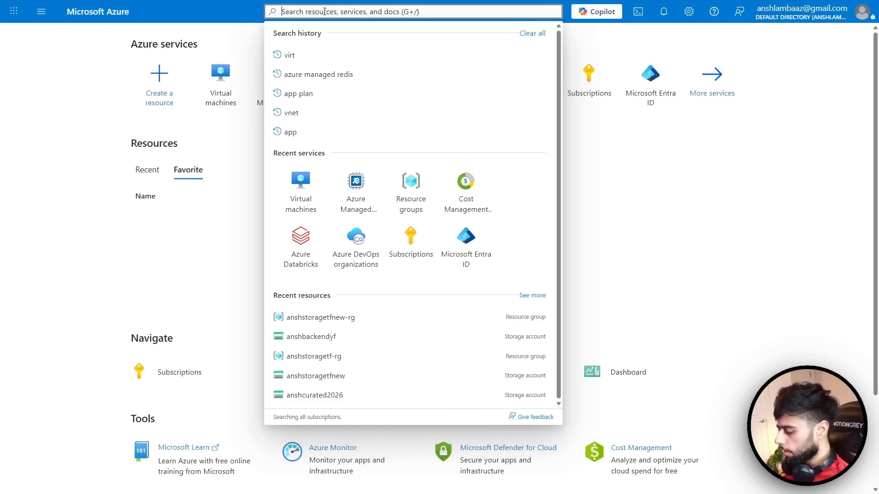
text(resource gr)
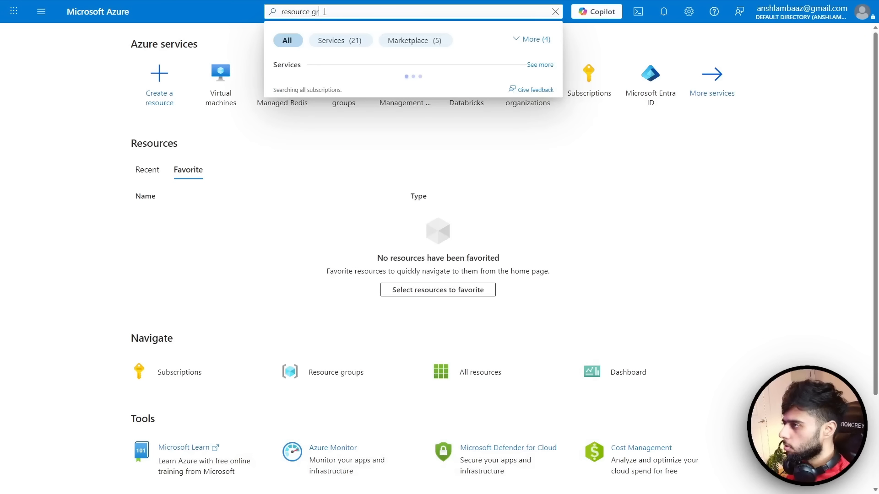
text(oup)
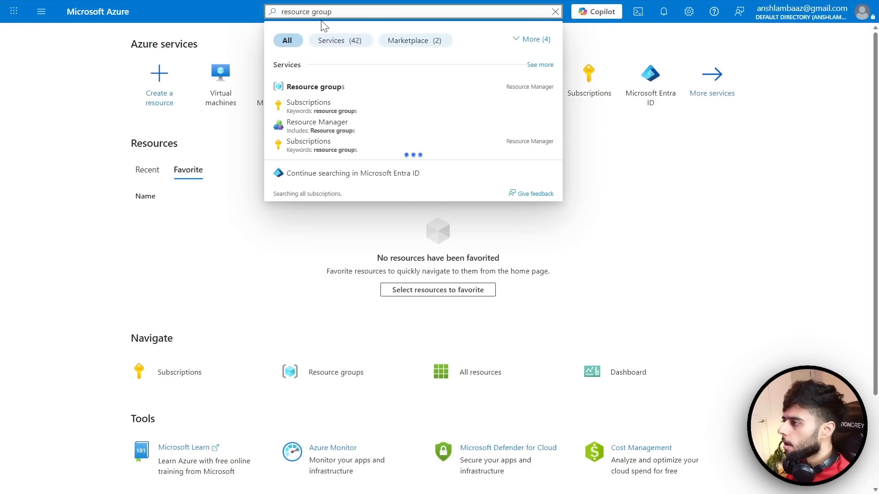
click(299, 88)
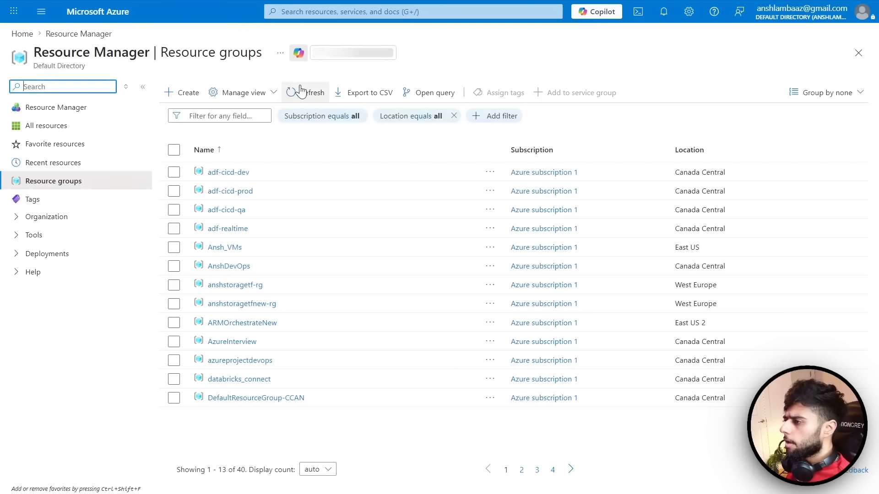
- Create a resource group named FabricPipelines under Azure subscription 1 in the Canada Central region
click(186, 93)
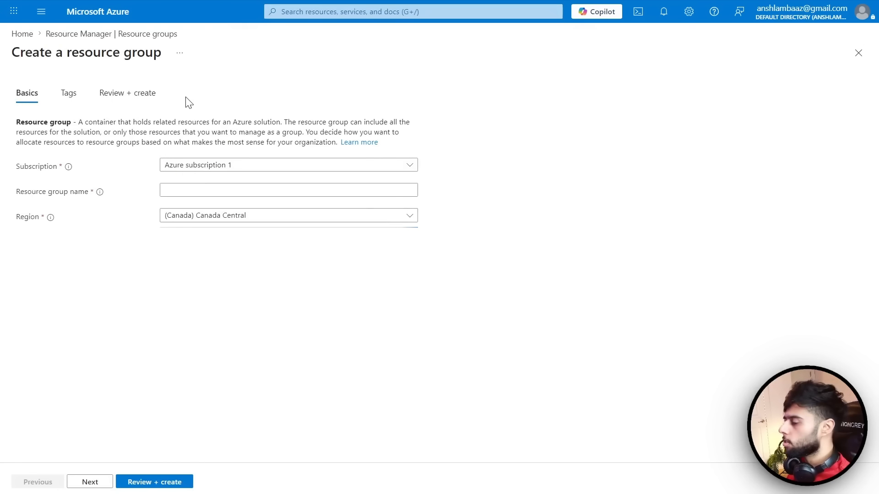
click(165, 188)
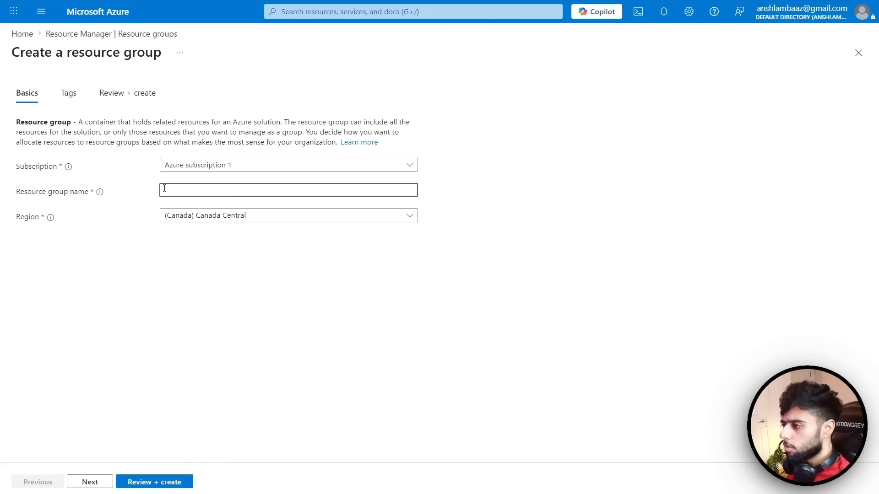
text(Fab)
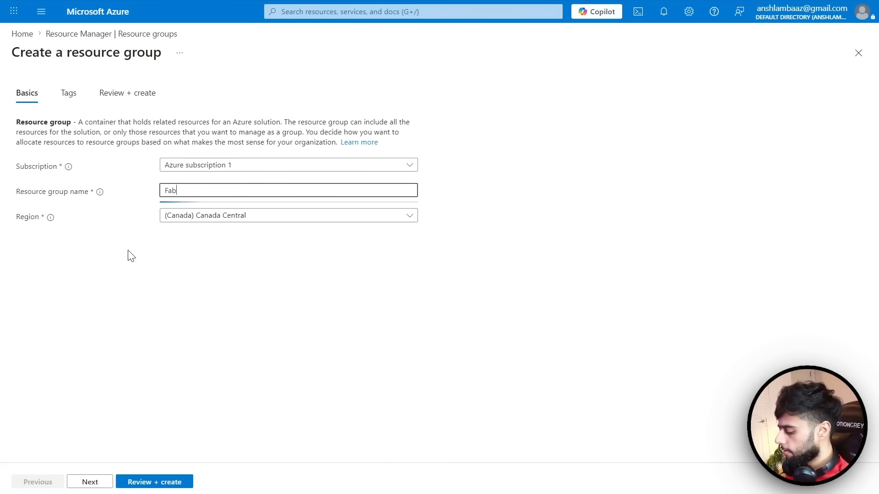
text(ricPipelines)
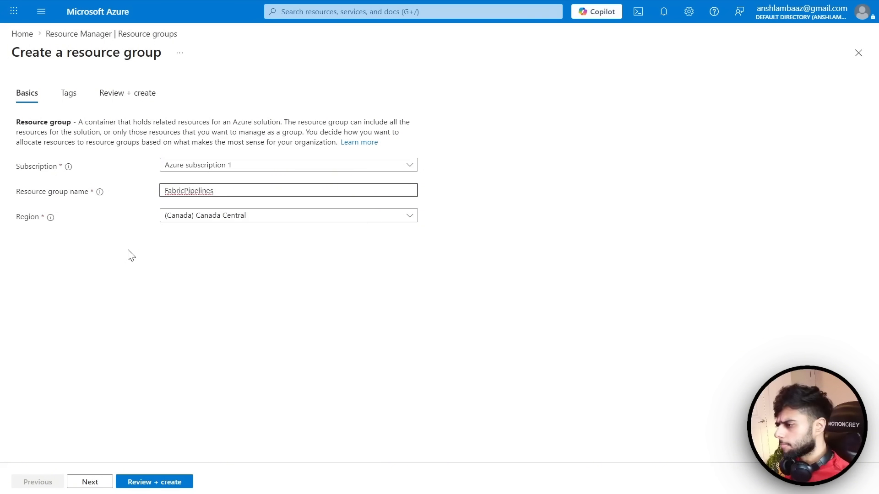
click(147, 485)
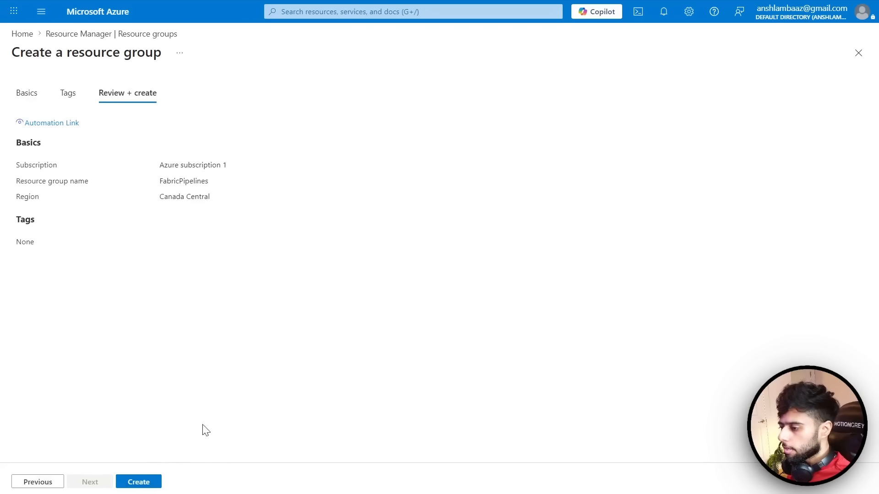
click(148, 483)
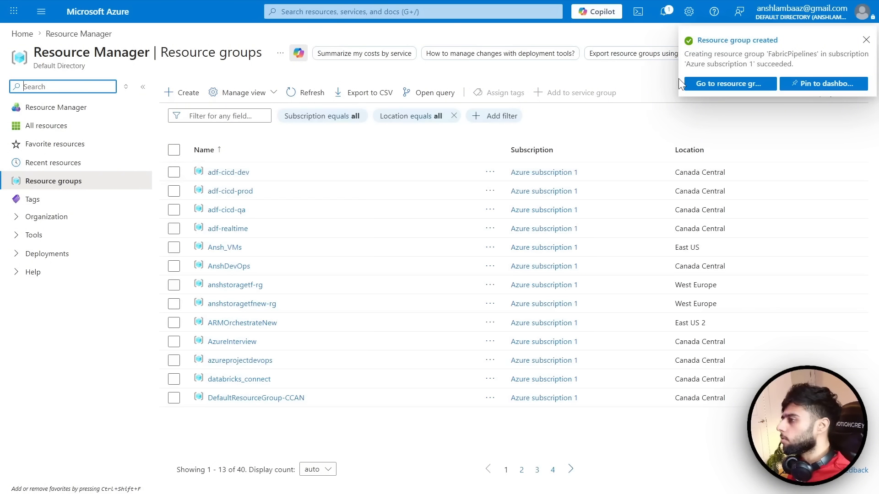
- Filter the resource groups by "fabricpipelines", open the FabricPipelines group and return to the portal home page
click(213, 117)
text(fabric)
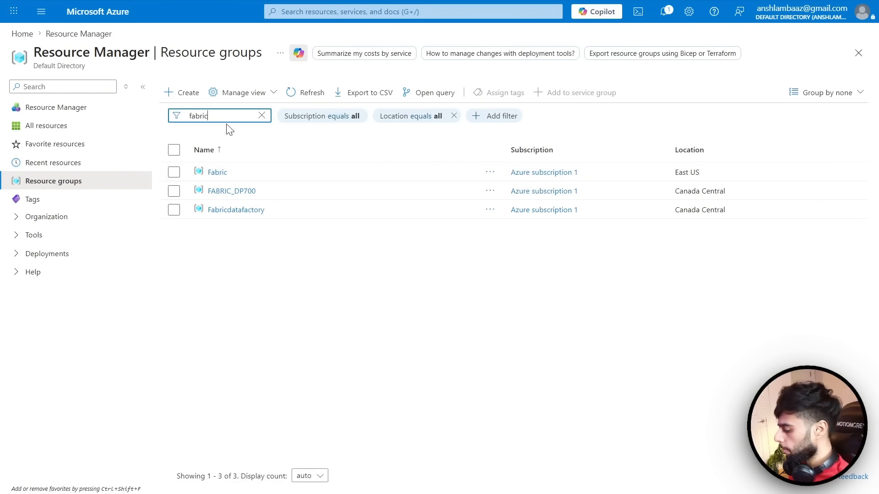
text(pipelines)
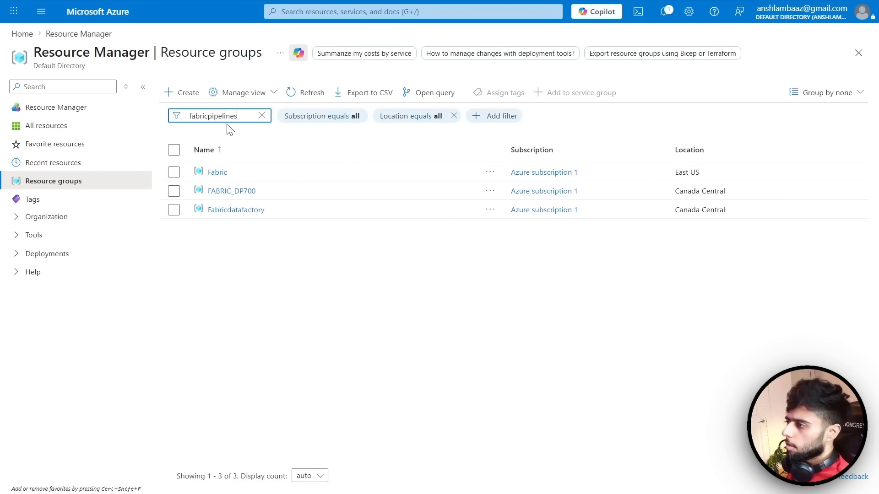
click(295, 97)
click(241, 173)
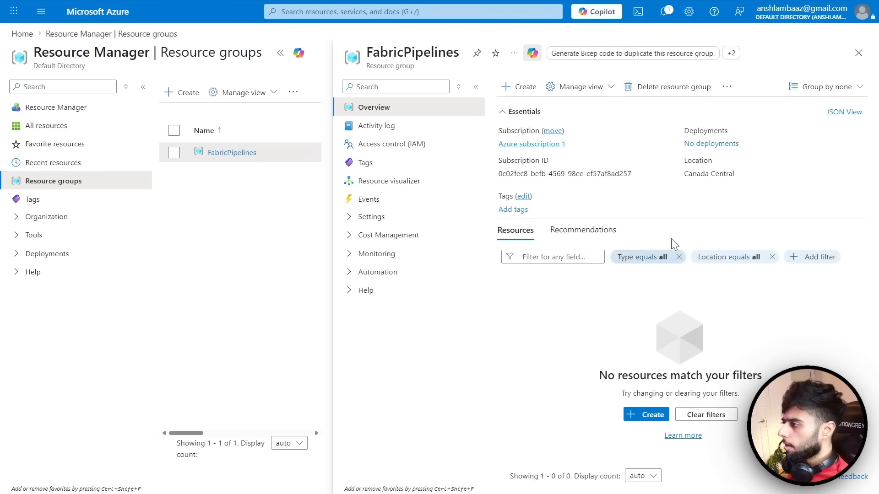
click(280, 53)
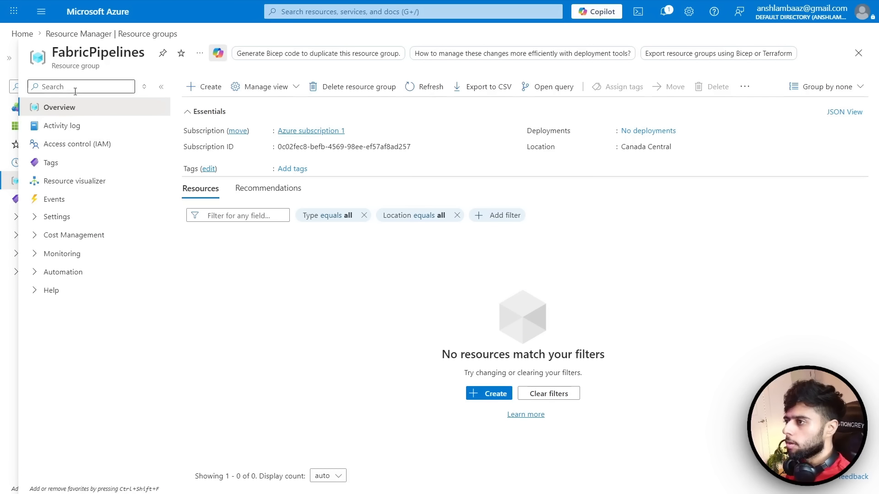
click(22, 34)
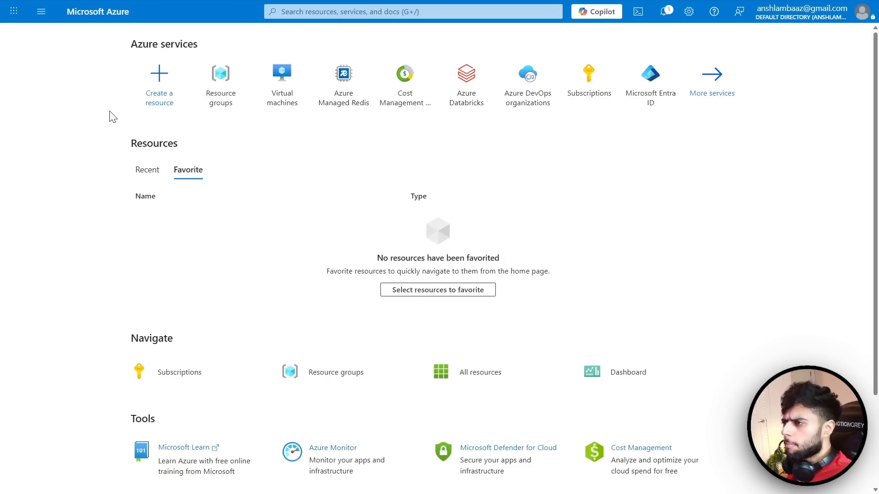
click(355, 10)
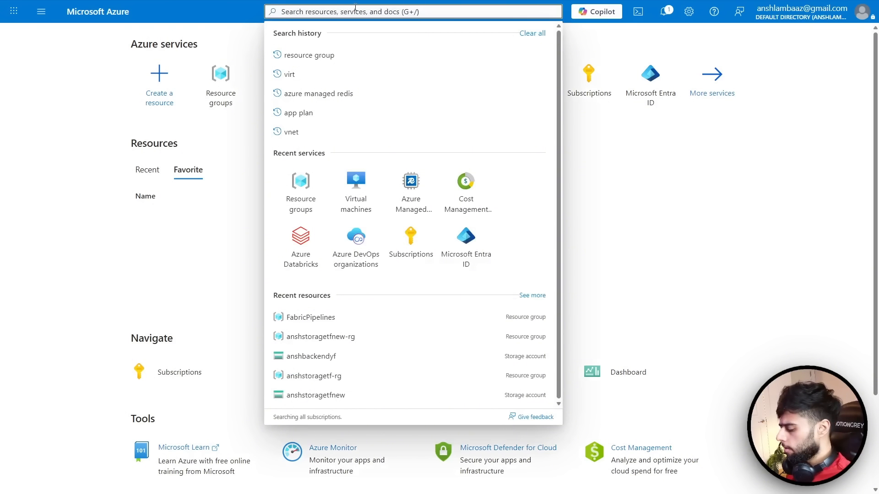
text(entra)
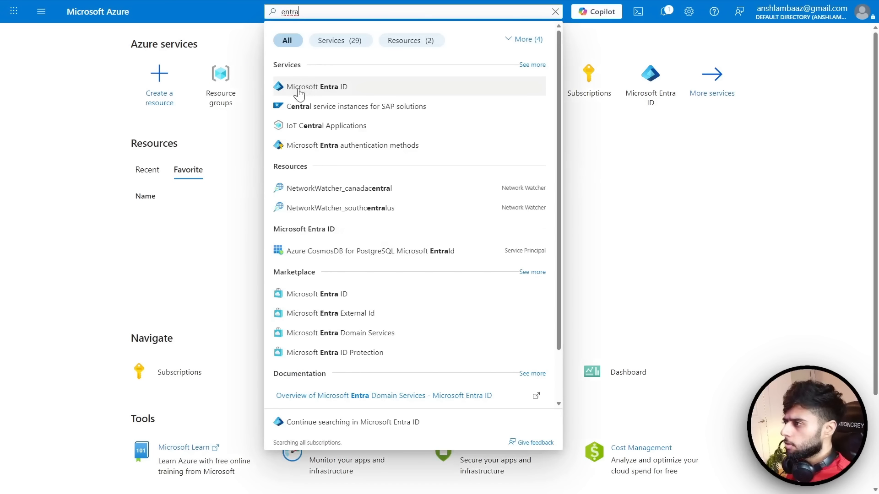
click(49, 31)
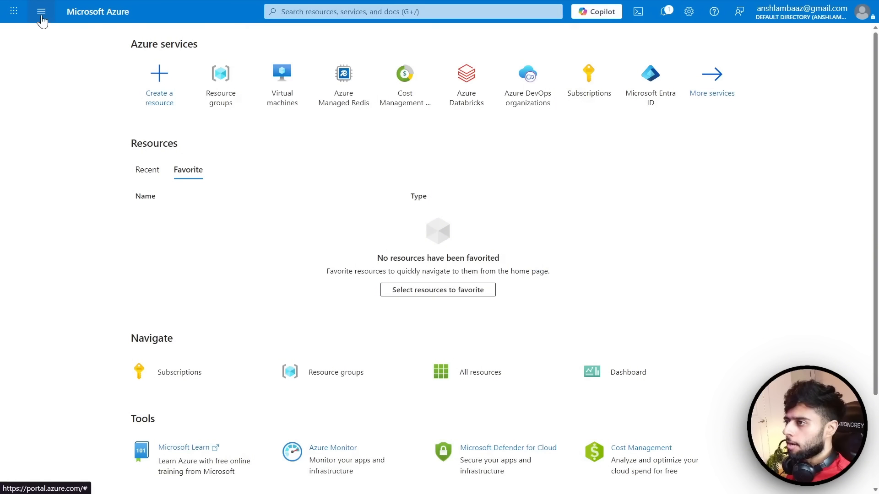
- Switch to the Microsoft Entra admin center and open its list of all users
click(14, 13)
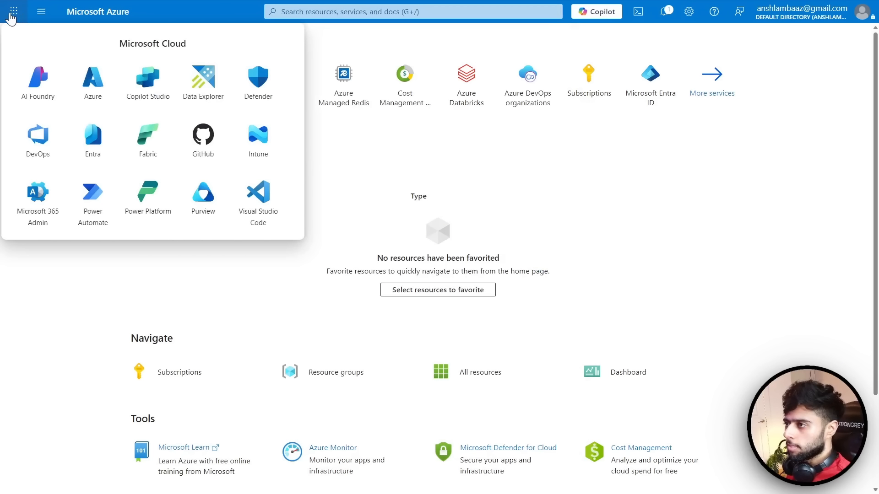
click(95, 145)
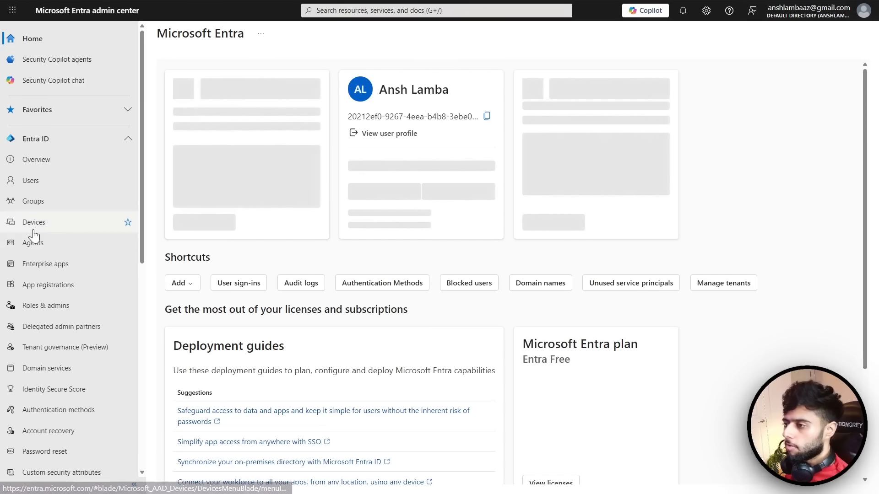
click(34, 185)
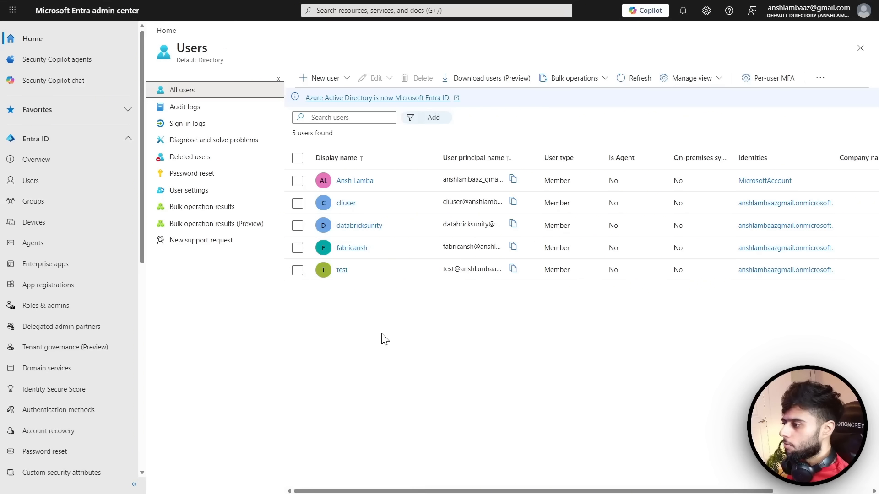
- Start a new internal user and set the user principal name to fabricpipelines
click(318, 80)
click(338, 109)
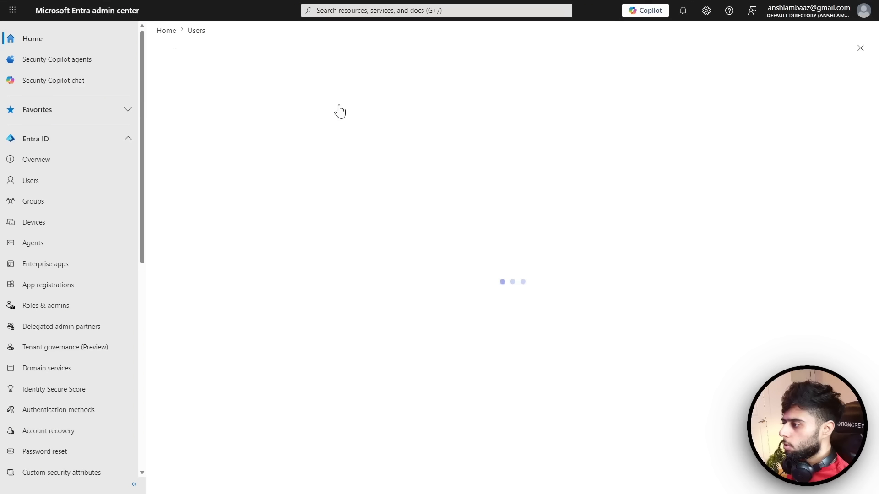
click(290, 160)
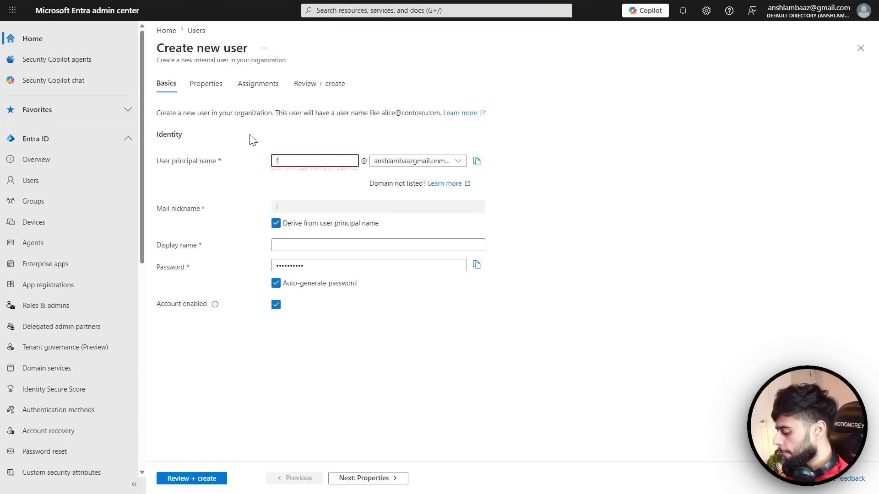
text(fabricp)
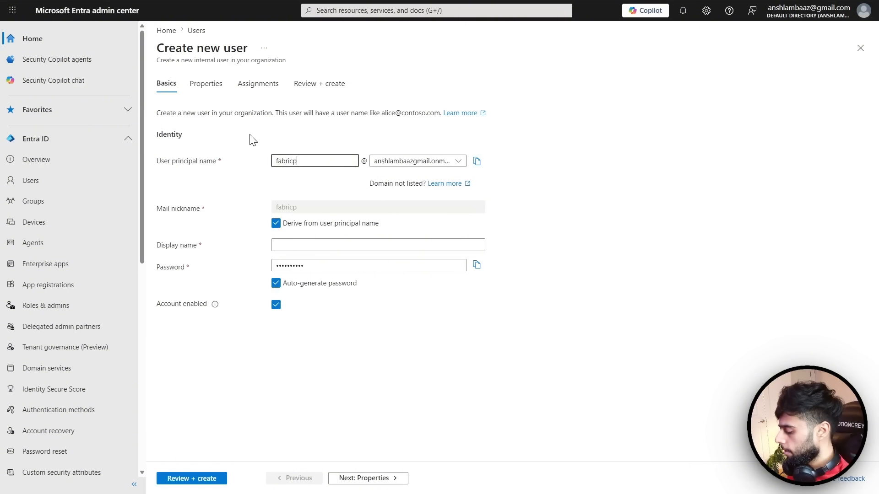
text(ipelines)
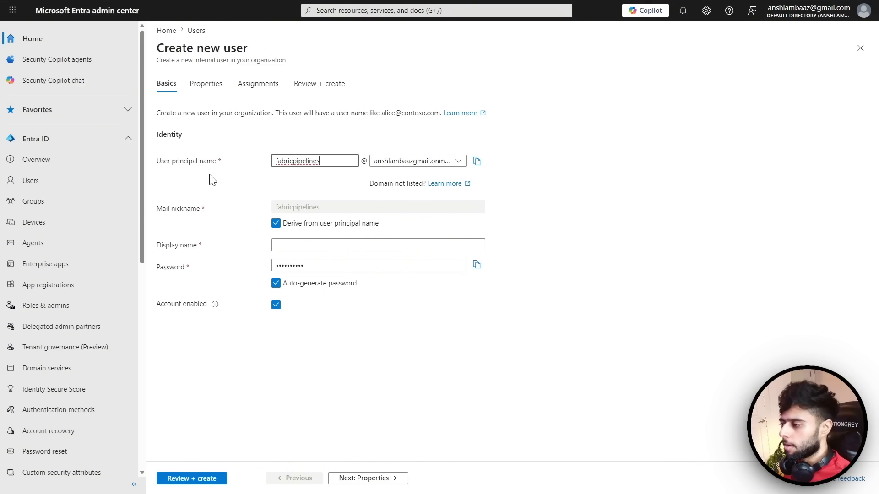
- Copy the user principal name fabricpipelines into the new user's display name
click(289, 247)
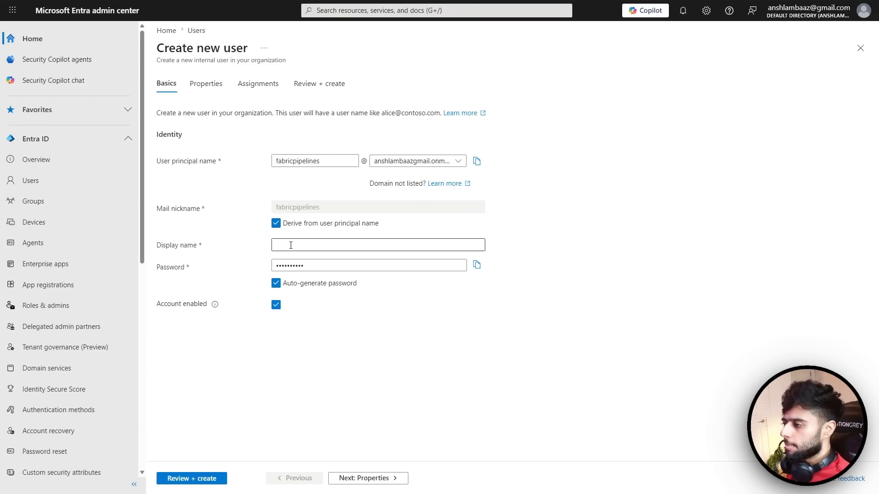
click(291, 245)
drag(323, 160, 198, 161)
key(ctrl+c)
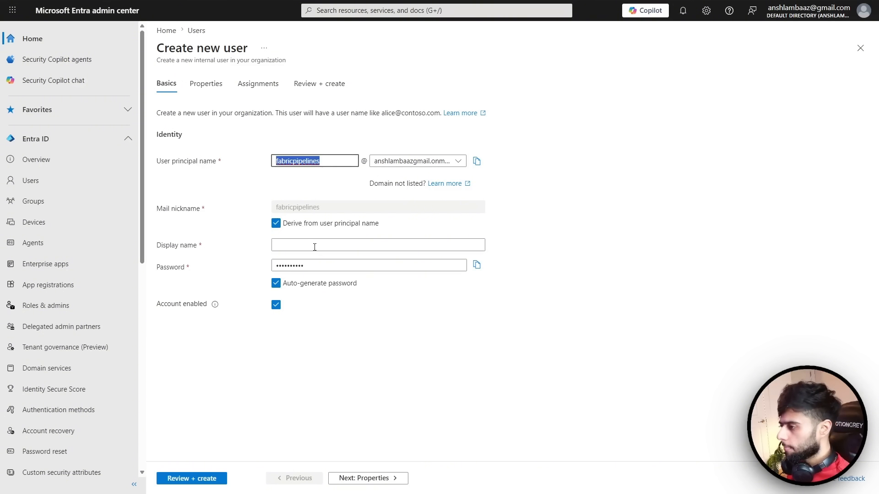
click(294, 245)
key(ctrl+v)
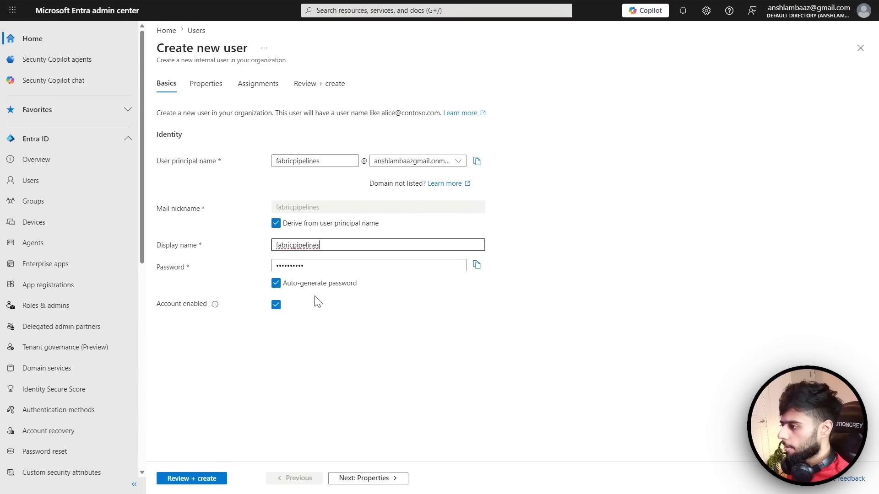
- Replace the auto-generated password with a custom account password and create the user
click(326, 270)
drag(327, 270, 190, 270)
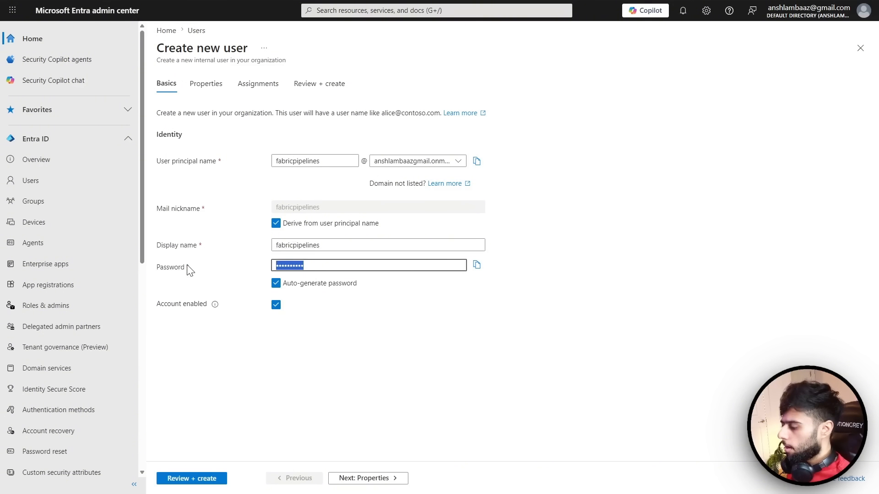
click(276, 284)
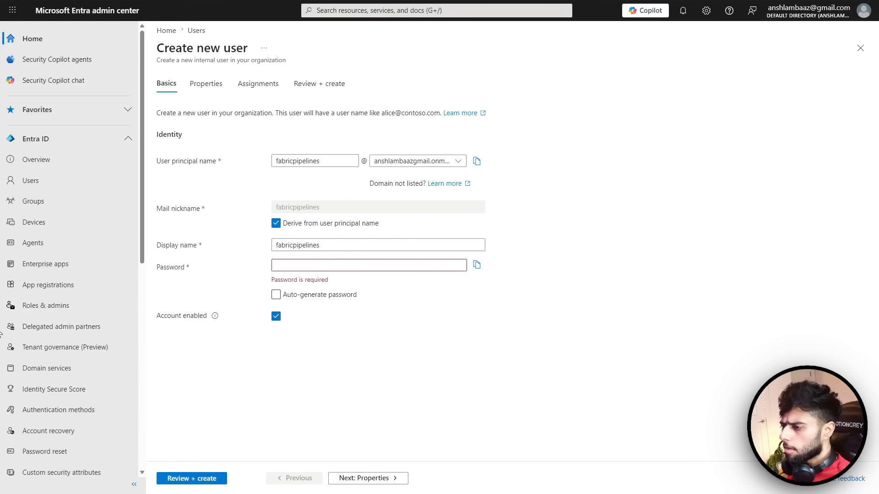
click(289, 265)
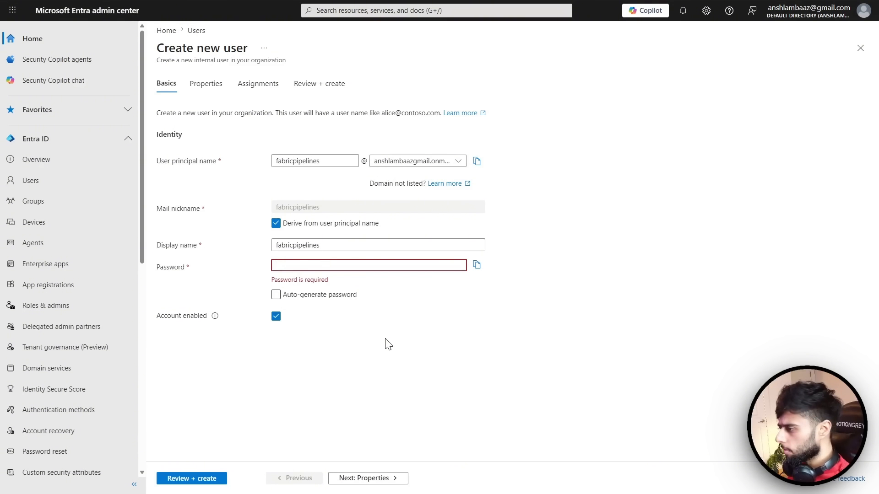
text(•••••••••)
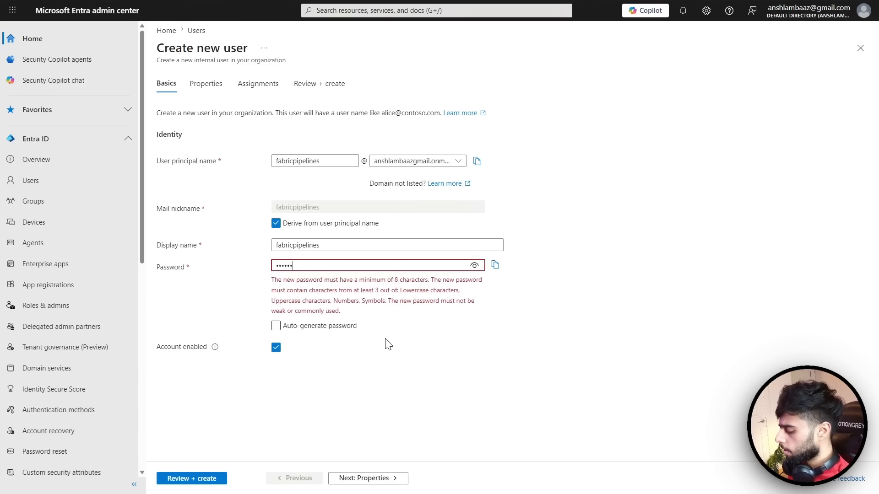
text(••••)
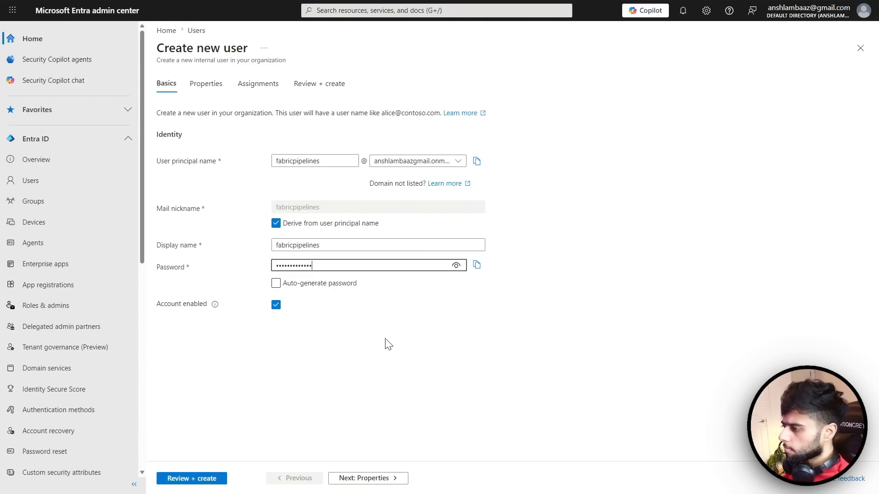
click(187, 477)
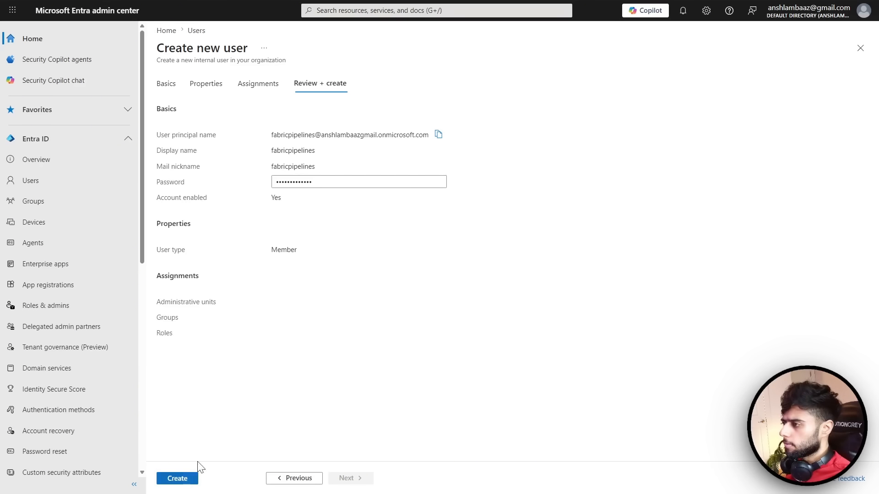
click(178, 478)
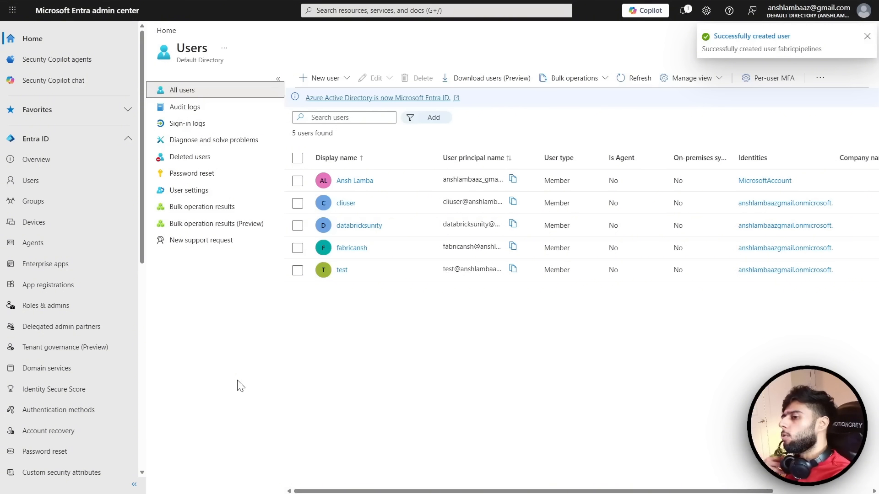
- Refresh the user list and widen the User principal name column to read the fabricpipelines user's full sign-in address
click(628, 78)
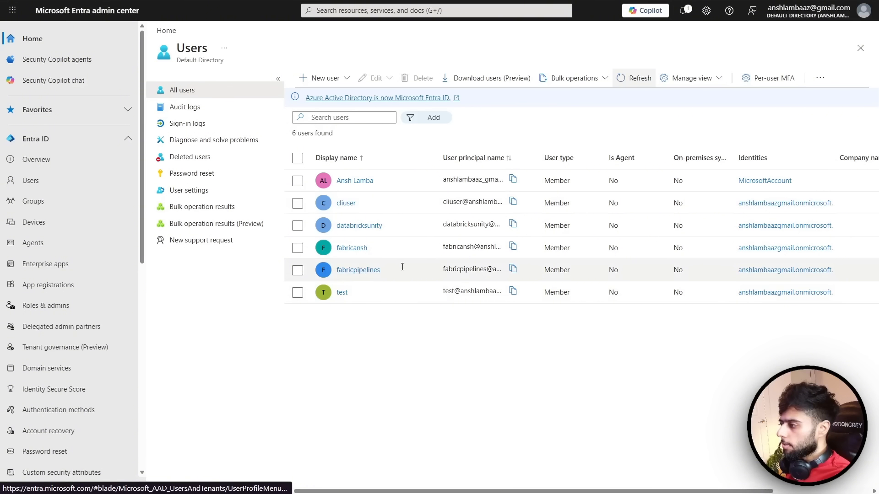
drag(538, 157, 656, 158)
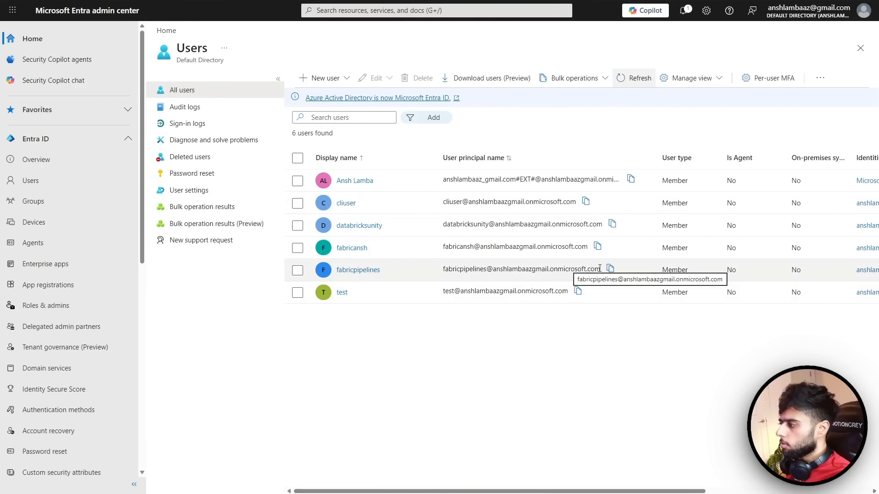
drag(600, 269, 432, 271)
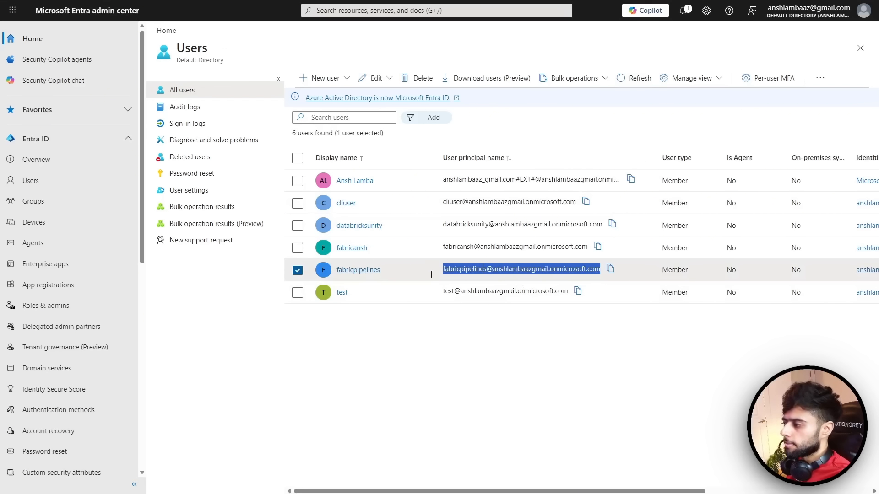
click(426, 330)
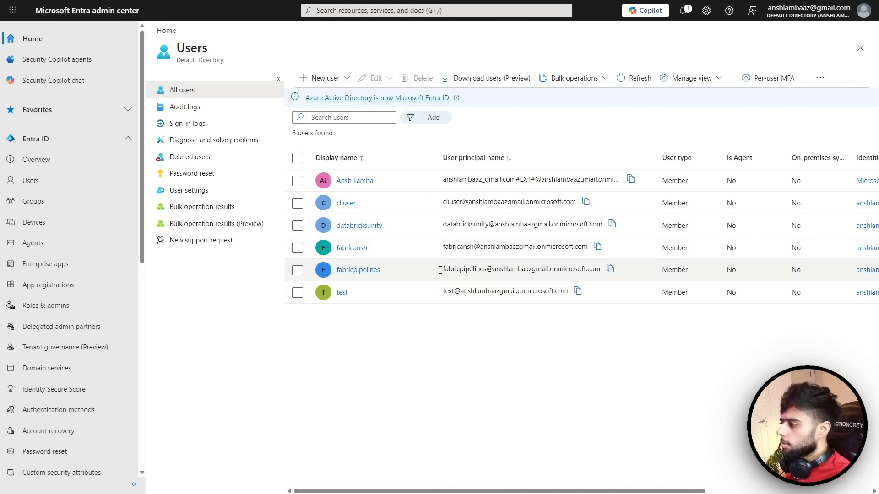
drag(443, 269, 603, 269)
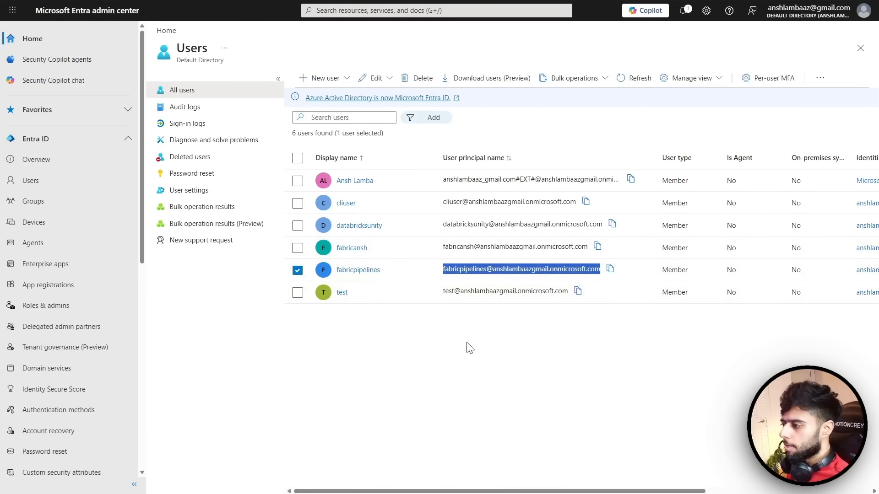
click(298, 270)
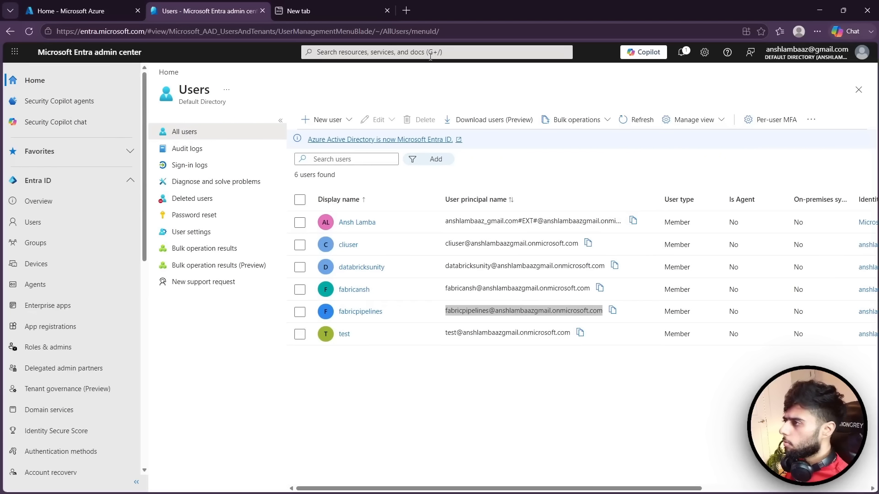
- Open a new InPrivate browser window
click(817, 32)
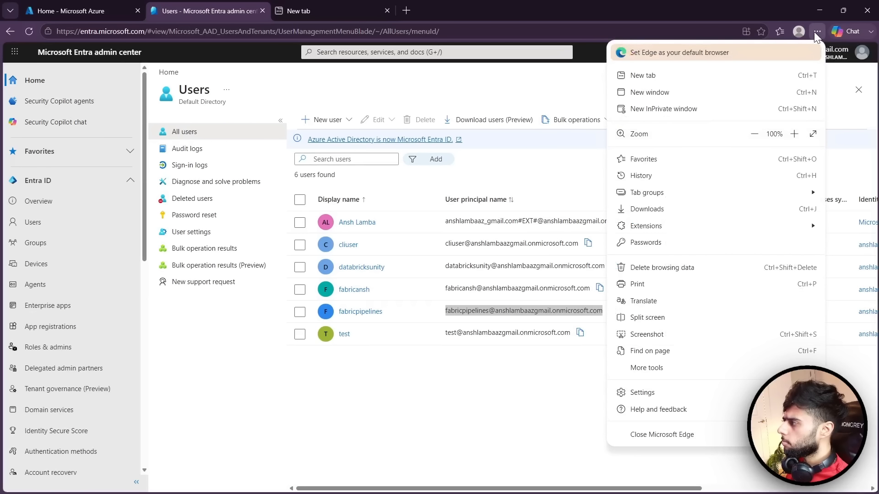
click(642, 114)
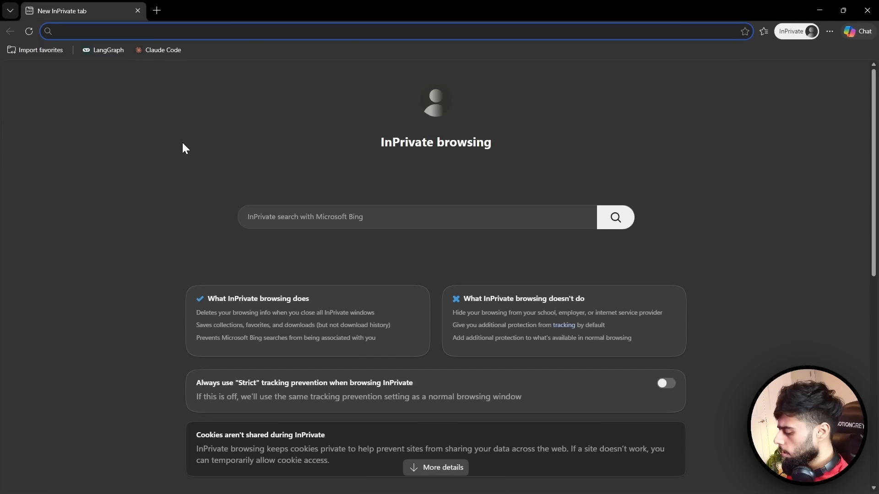
text(app.)
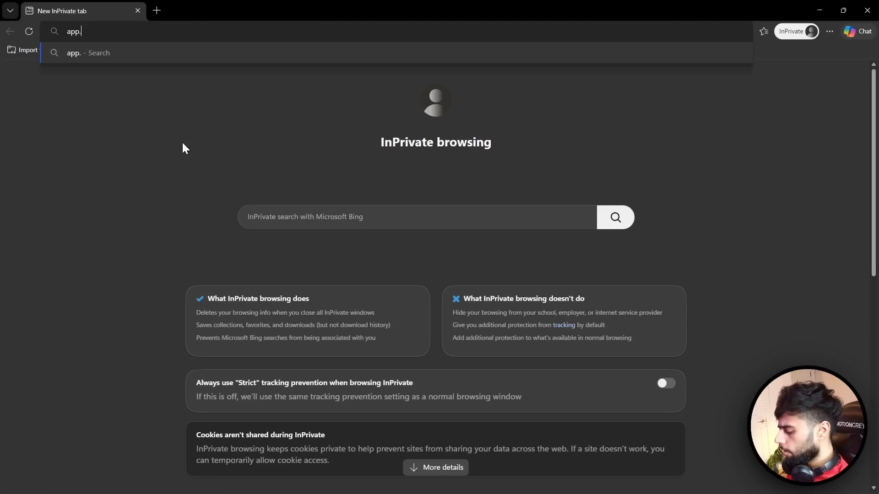
text(fabric)
key(ctrl+a)
key(BackSpace)
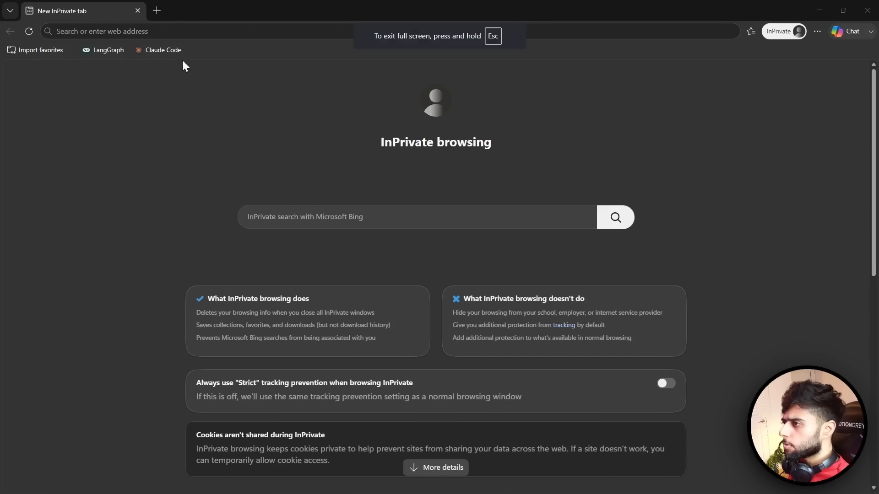
- Search the web for "app.fabric.microsoft.com login" and open the Microsoft Fabric sign-in result
click(191, 33)
text(app.fabric.microsoft.com login)
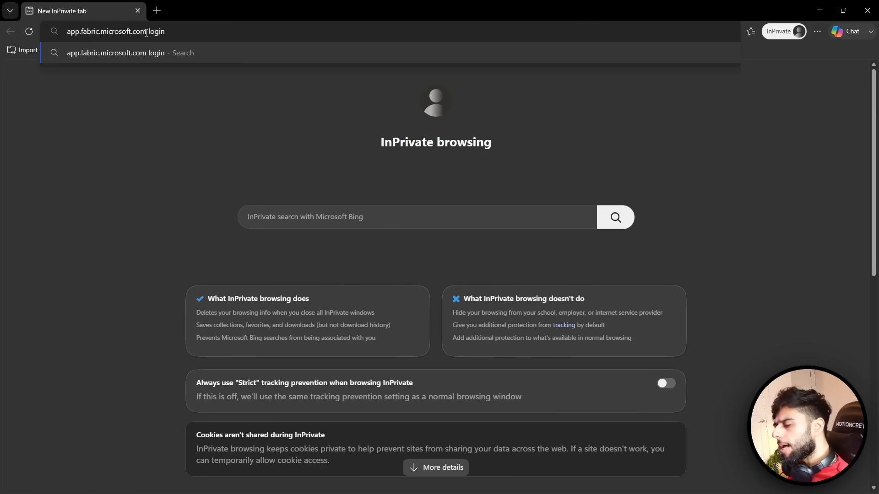
key(ctrl+plus)
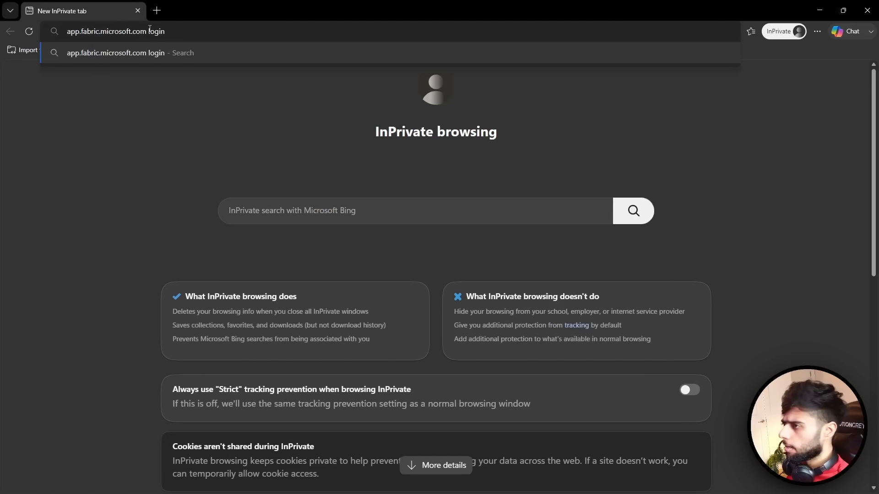
click(111, 91)
click(180, 30)
key(Return)
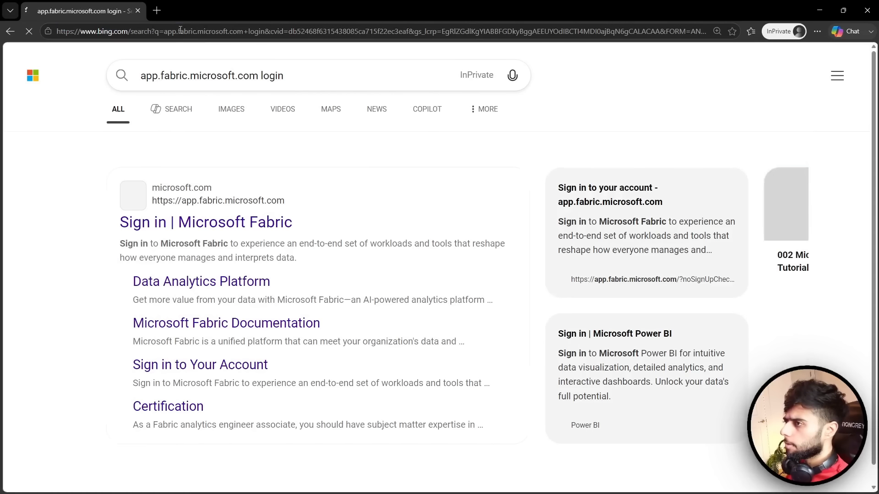
click(175, 251)
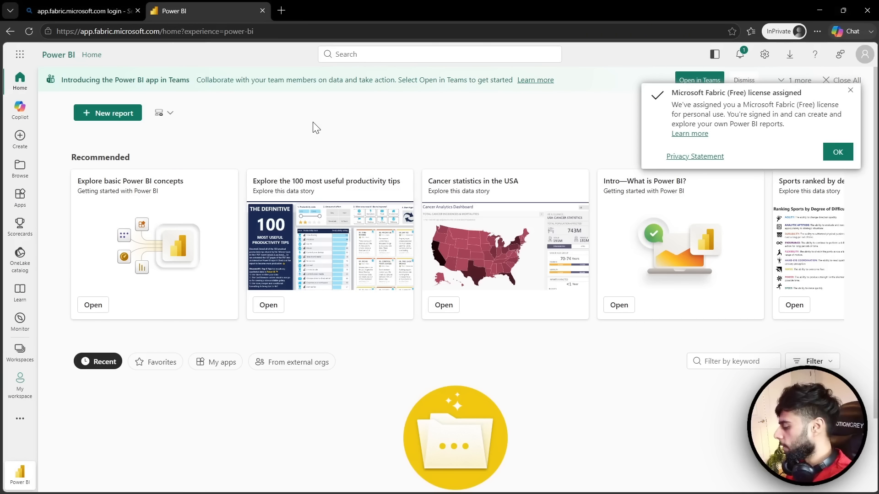
- Show the Power BI home page full screen, acknowledge the free license notice and close all announcement banners
key(F11)
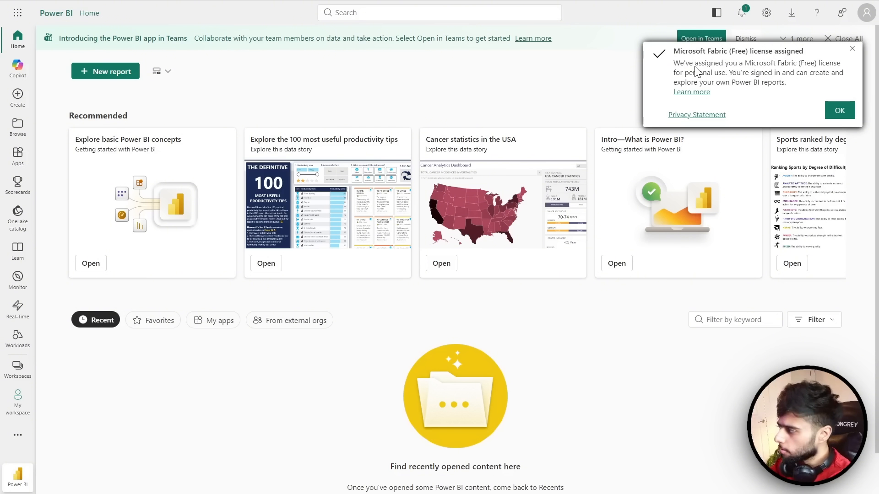
click(839, 111)
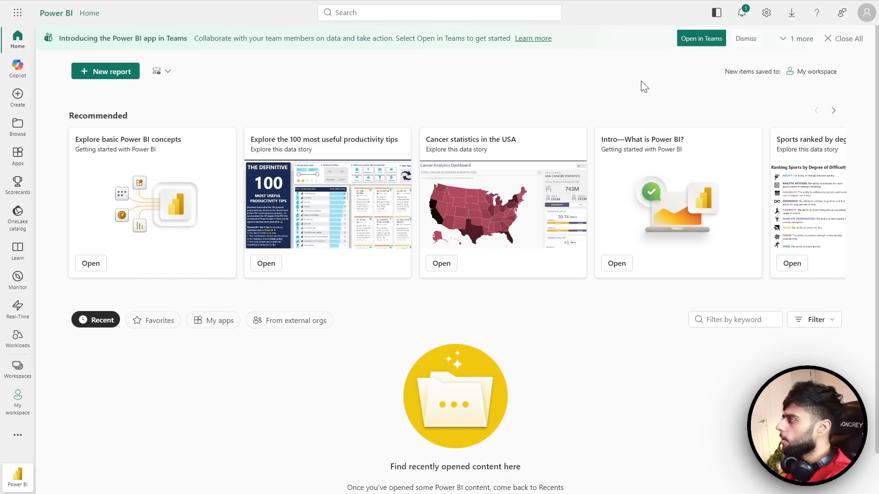
key(ctrl+plus)
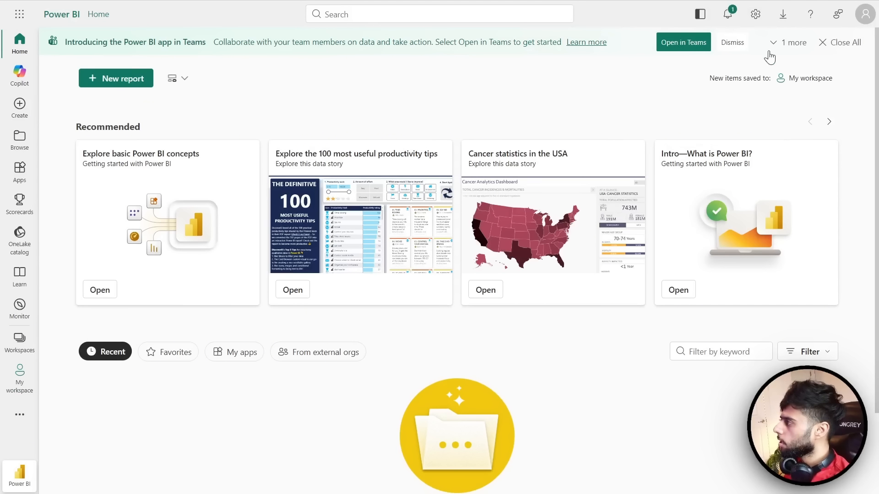
click(830, 44)
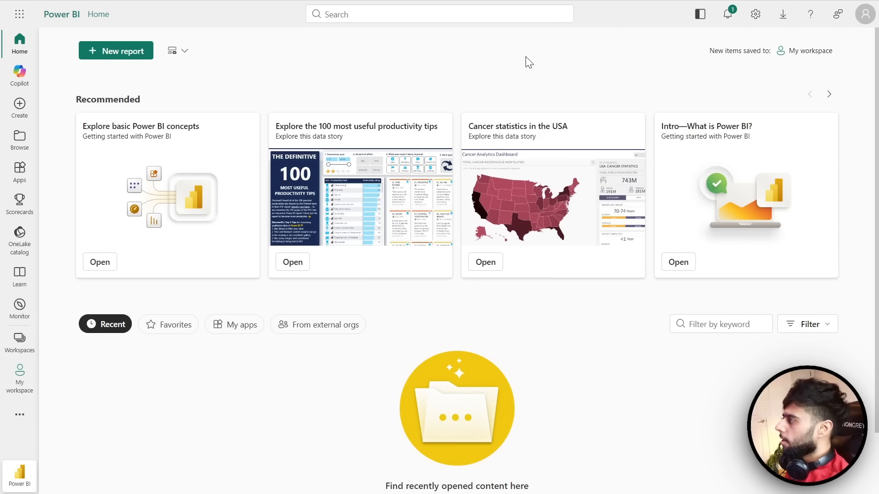
- Activate the 60-day free Fabric trial with the Default - Canada Central capacity region and skip inviting teammates
click(866, 16)
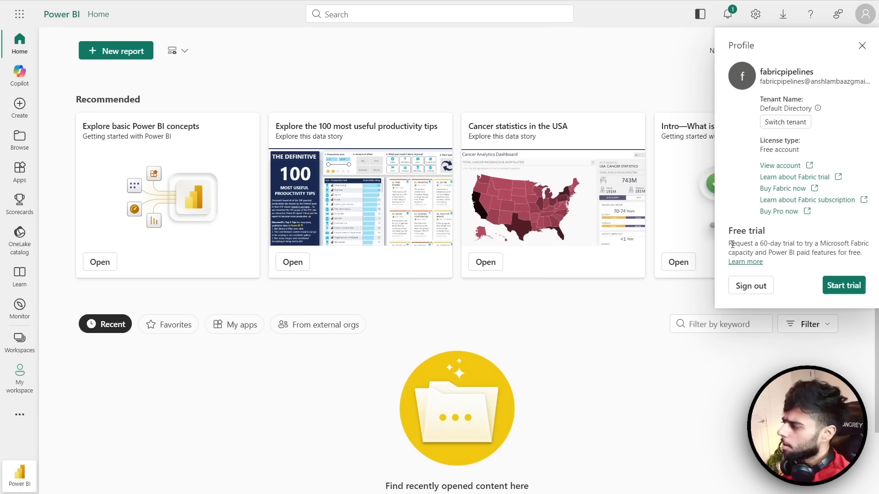
click(844, 285)
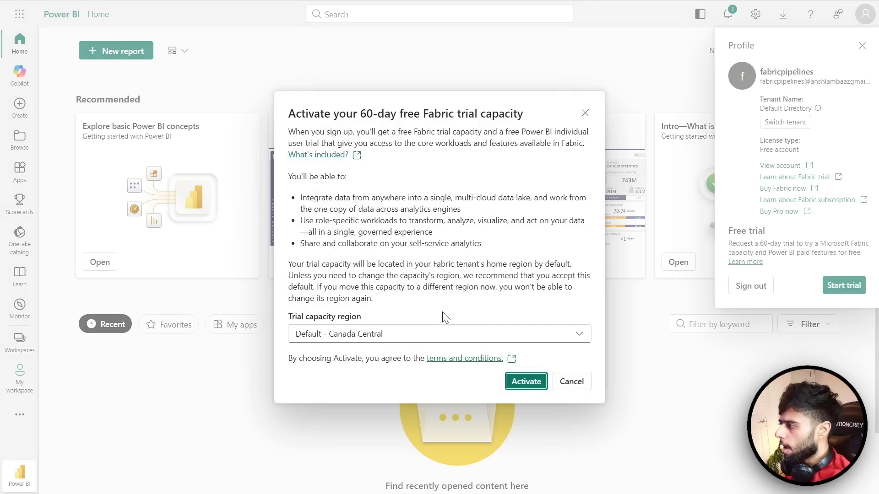
click(526, 382)
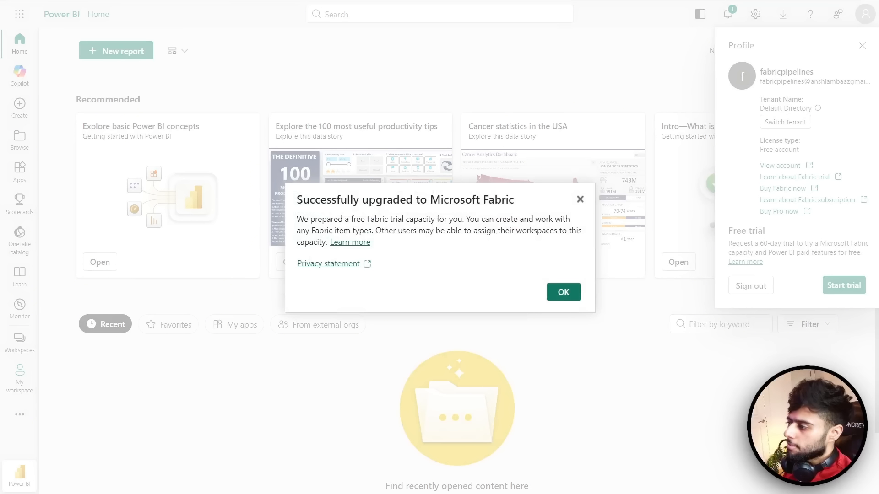
drag(297, 199, 515, 201)
click(420, 202)
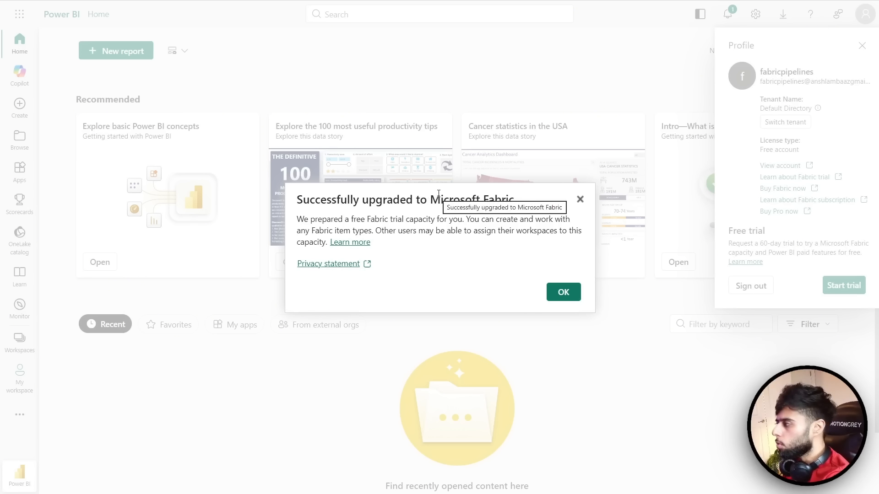
click(556, 295)
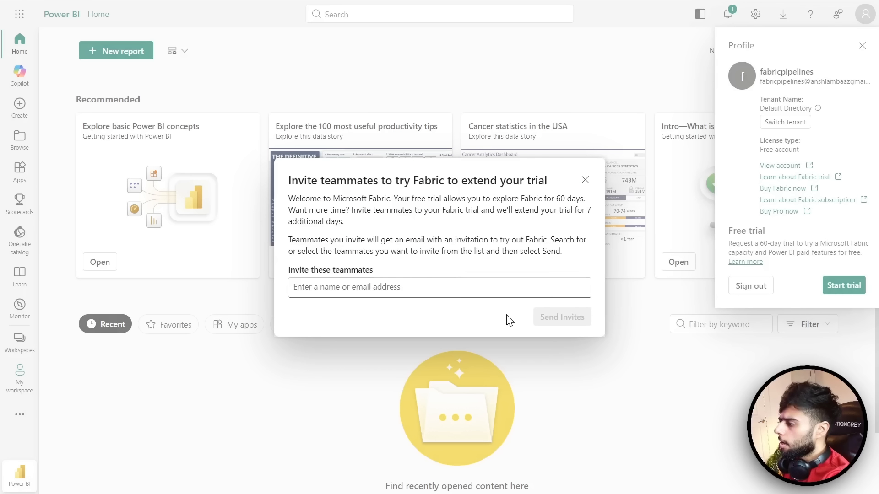
click(585, 180)
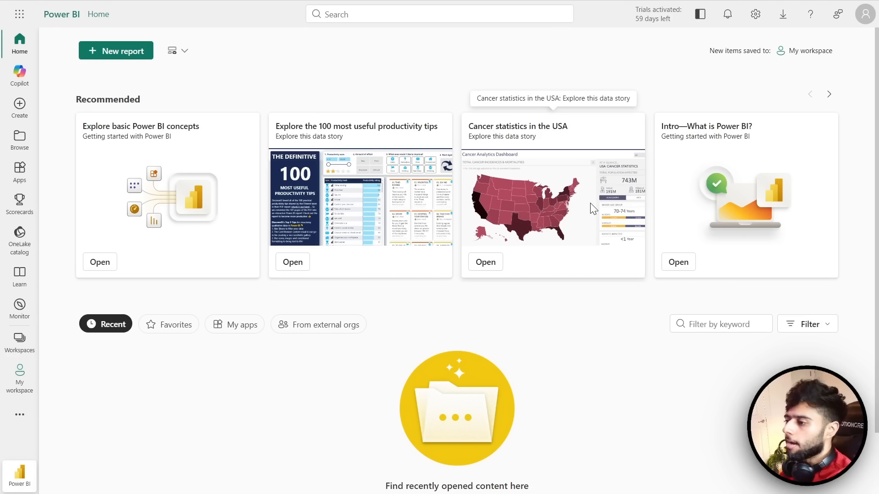
- Switch from the Power BI view to the Fabric view and decline the introductory tour
click(21, 481)
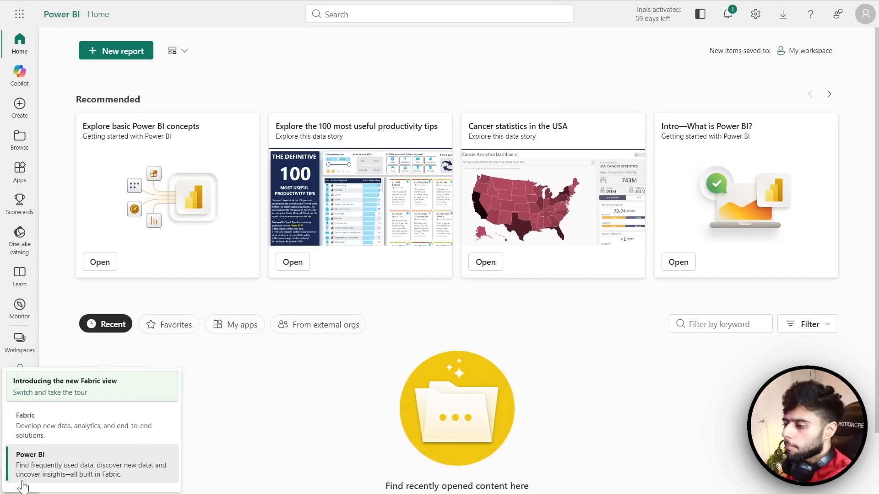
click(62, 424)
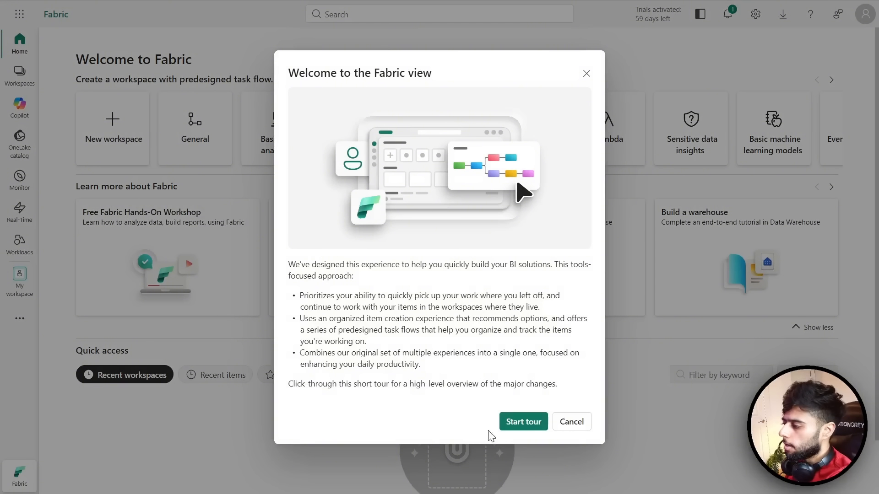
click(572, 422)
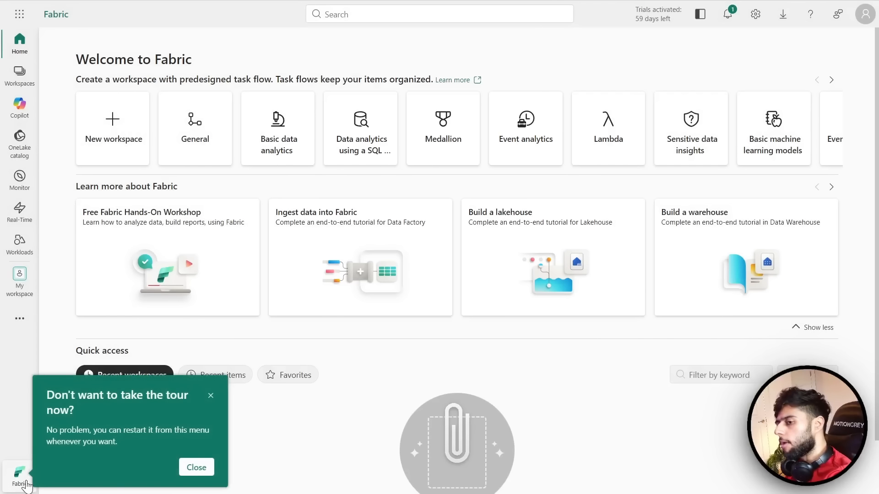
click(211, 396)
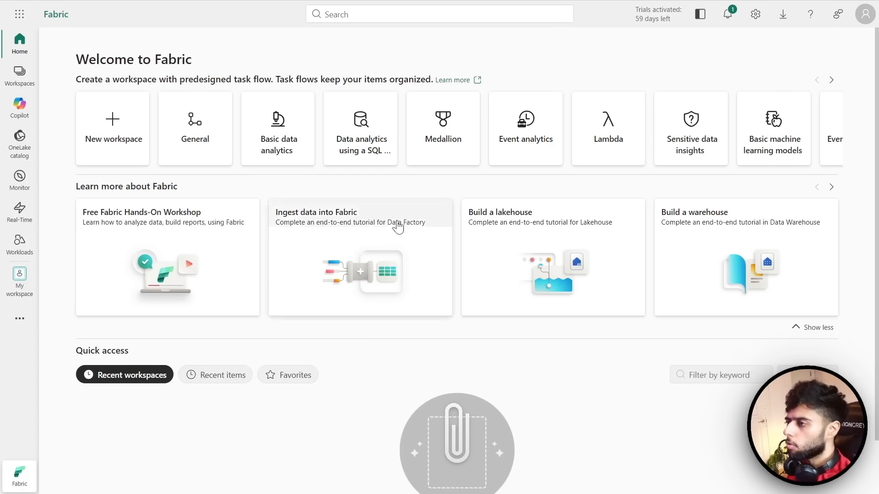
- Start a new workspace, name it Pipelines_WS and dismiss the premium capacity hint
click(21, 78)
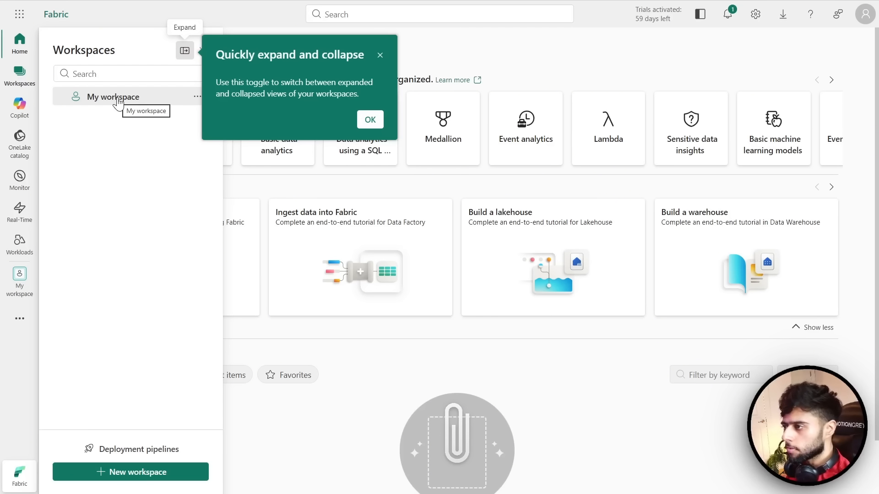
click(102, 471)
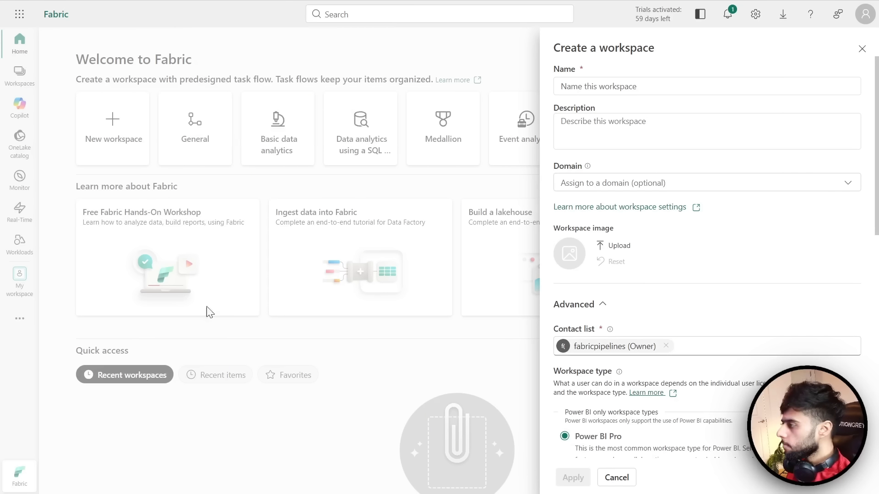
click(595, 92)
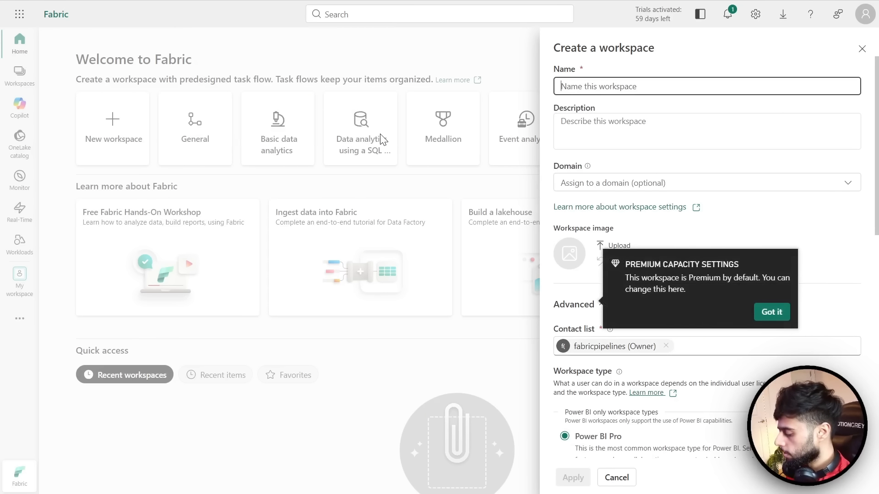
text(Pipelines)
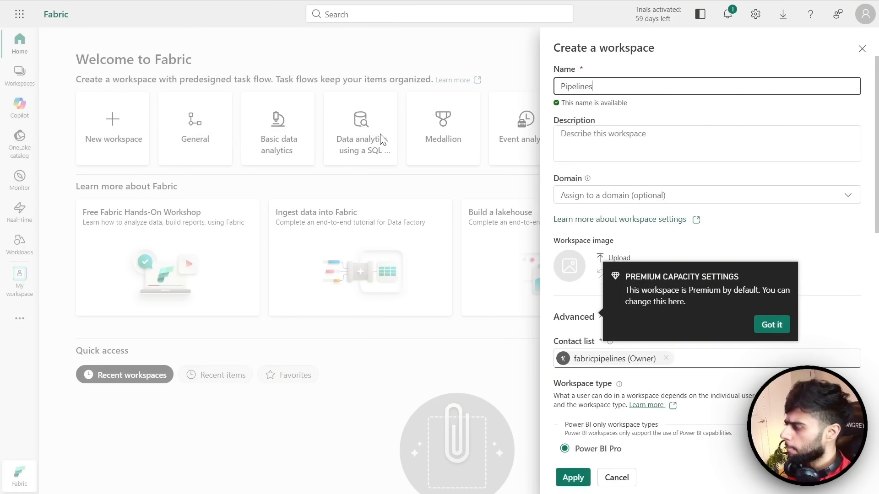
text(_WS)
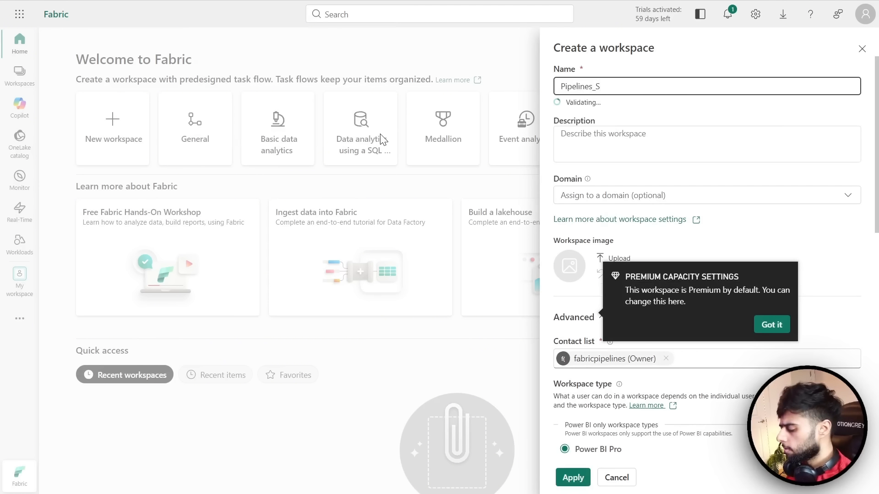
click(682, 122)
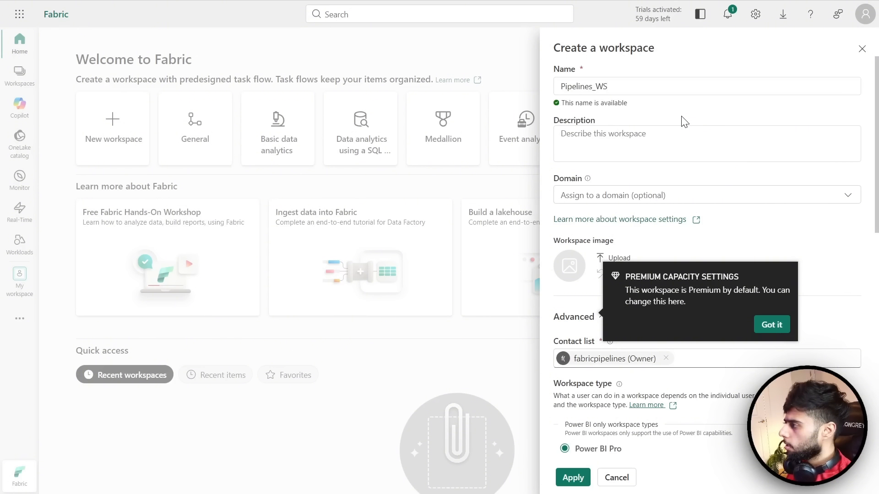
click(776, 328)
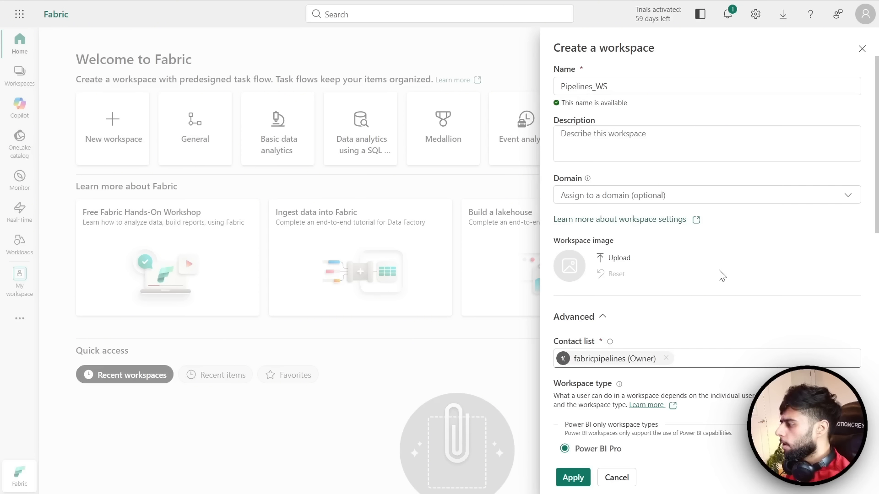
- Set the new workspace's type to Fabric Trial and review the remaining advanced options
scroll(719, 274, down, 5)
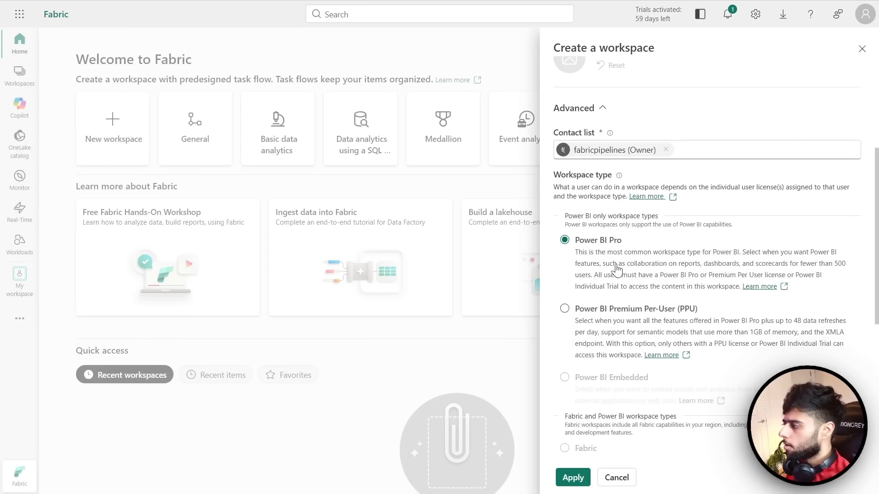
scroll(687, 263, down, 3)
scroll(640, 288, down, 4)
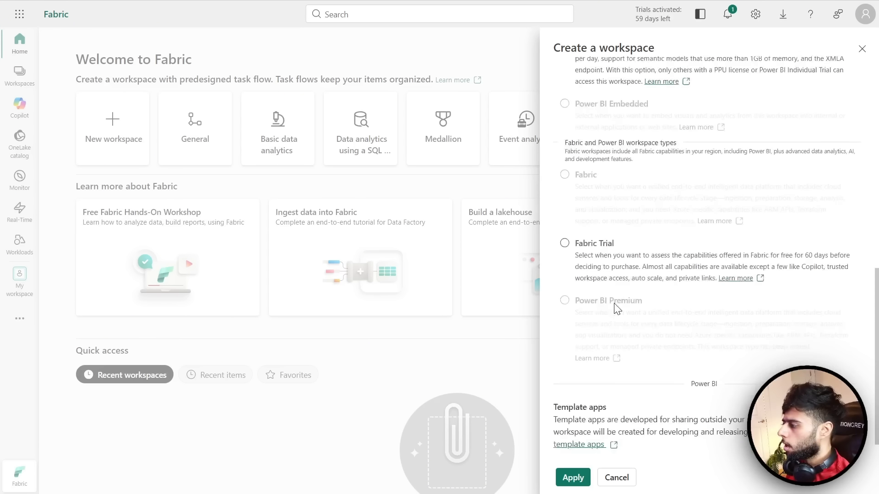
click(564, 213)
scroll(659, 252, up, 5)
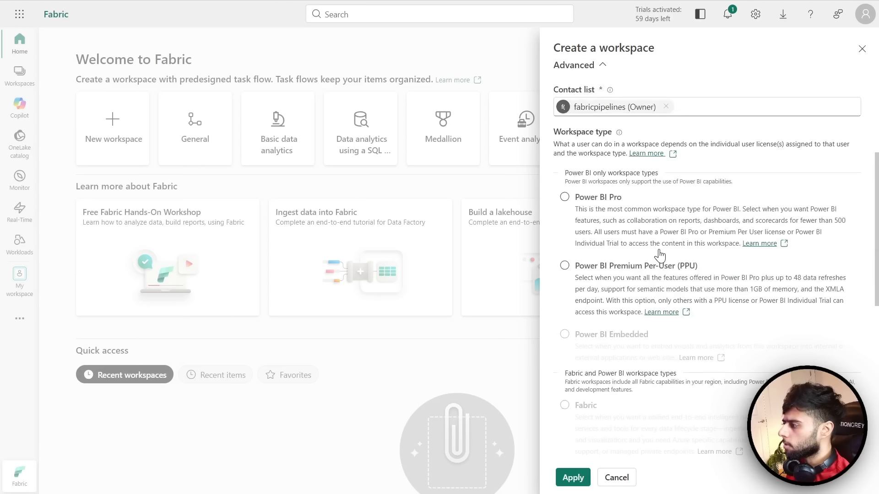
scroll(650, 254, down, 4)
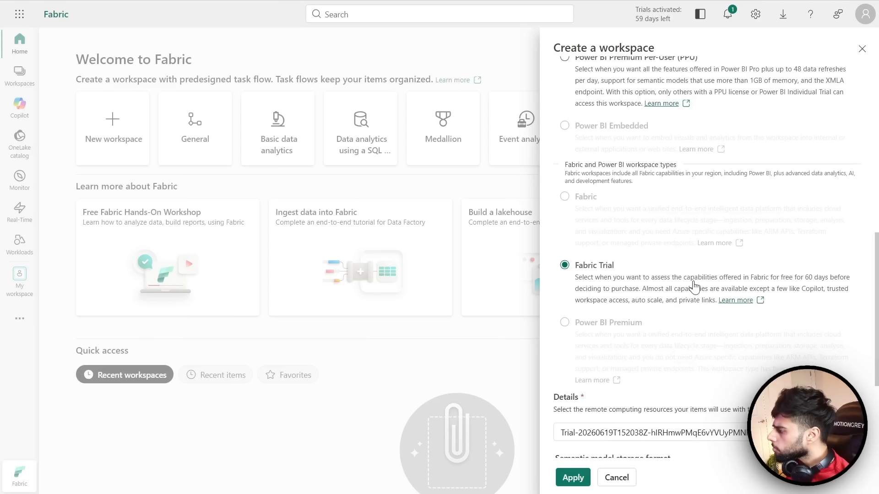
scroll(647, 293, down, 1)
scroll(647, 293, down, 3)
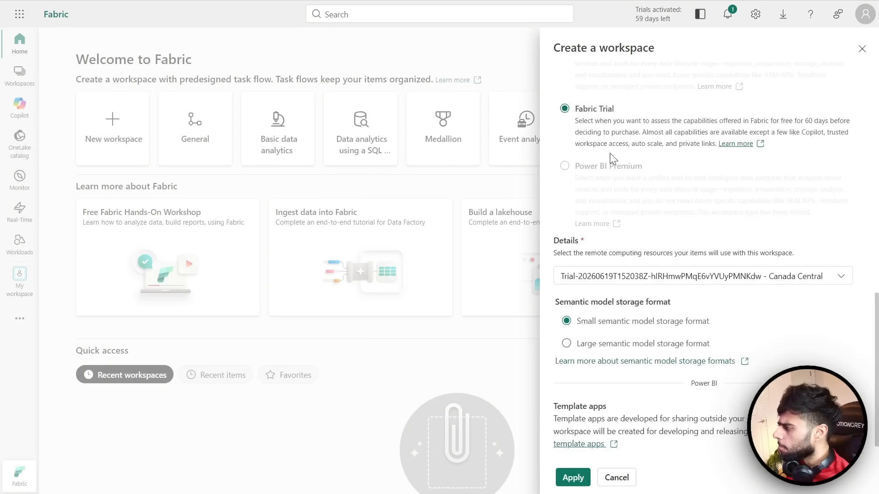
scroll(610, 182, up, 7)
scroll(593, 239, up, 1)
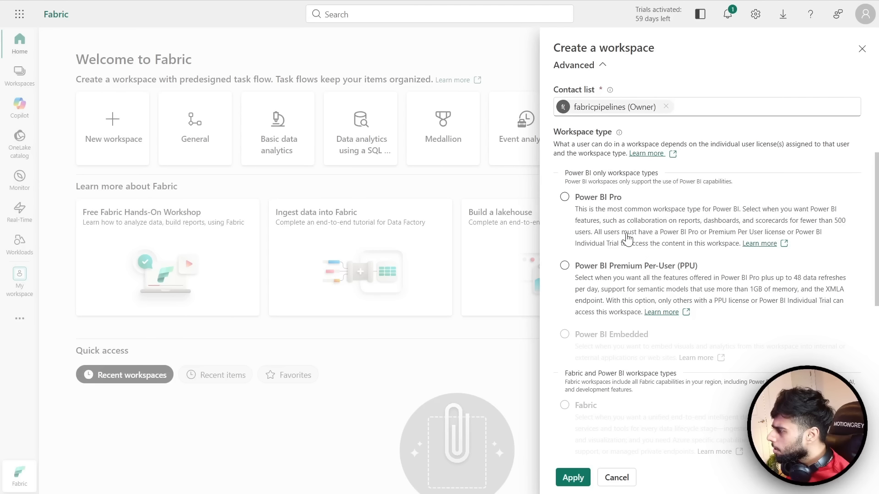
- Create the workspace with the trial capacity and small semantic model storage format, and dismiss the task flows introduction
scroll(627, 239, down, 8)
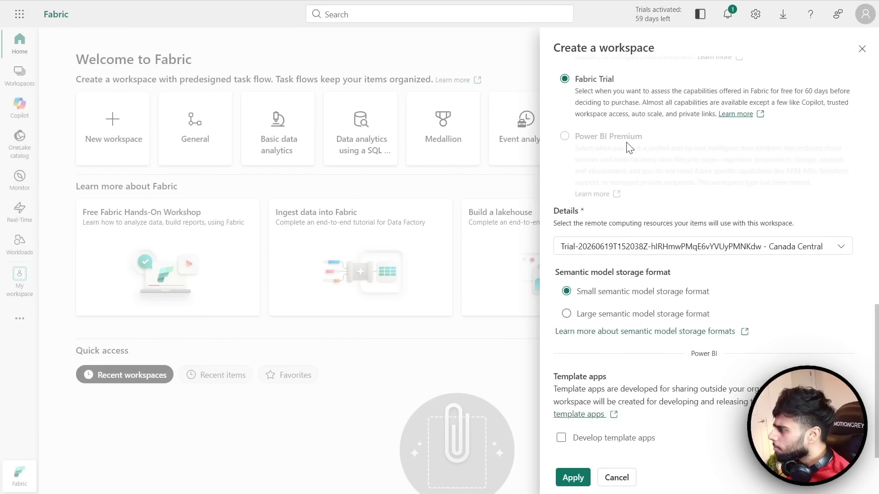
scroll(628, 147, up, 2)
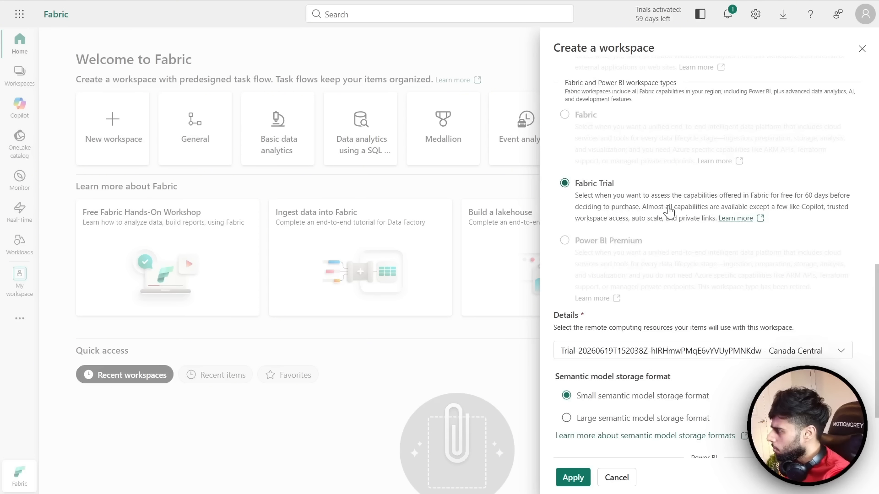
scroll(607, 212, down, 2)
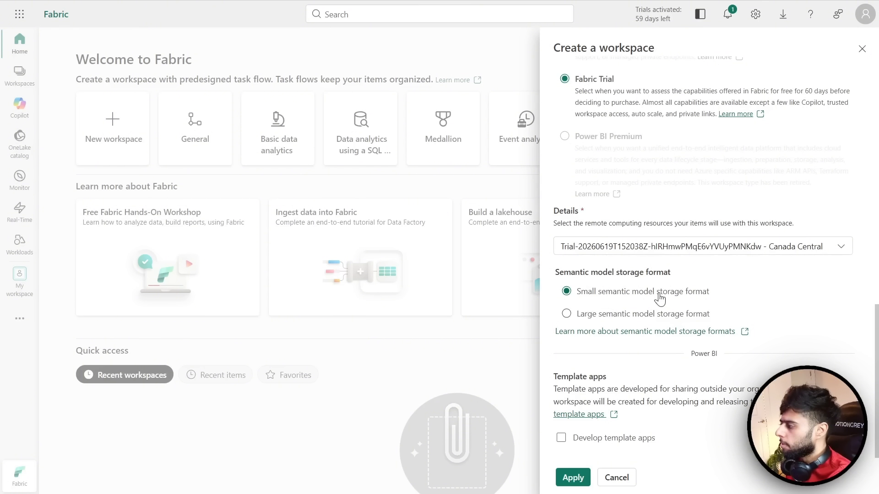
click(573, 478)
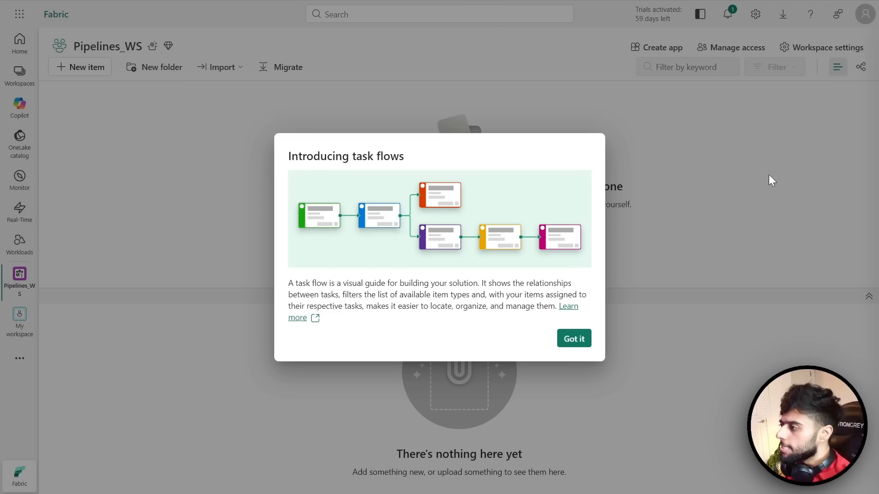
click(575, 348)
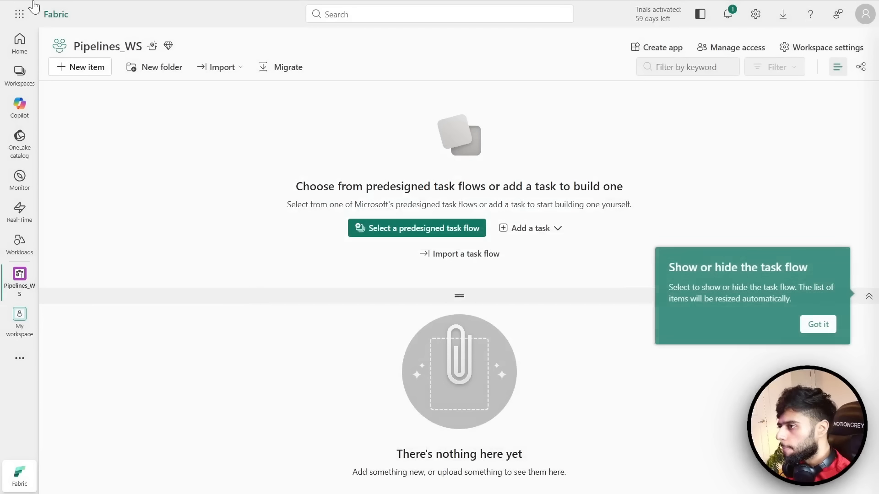
- Browse the new item catalog of the Pipelines_WS workspace through all its categories, from Get data to Distribute data, and close it
click(81, 66)
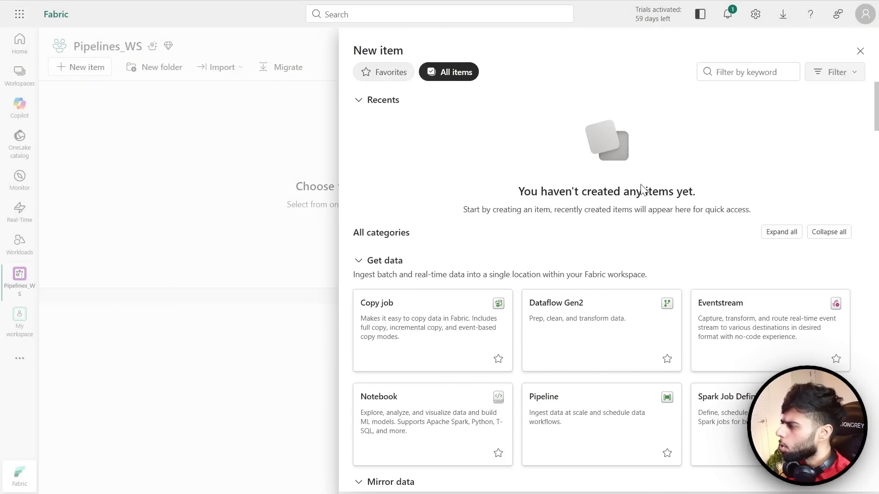
scroll(569, 317, down, 3)
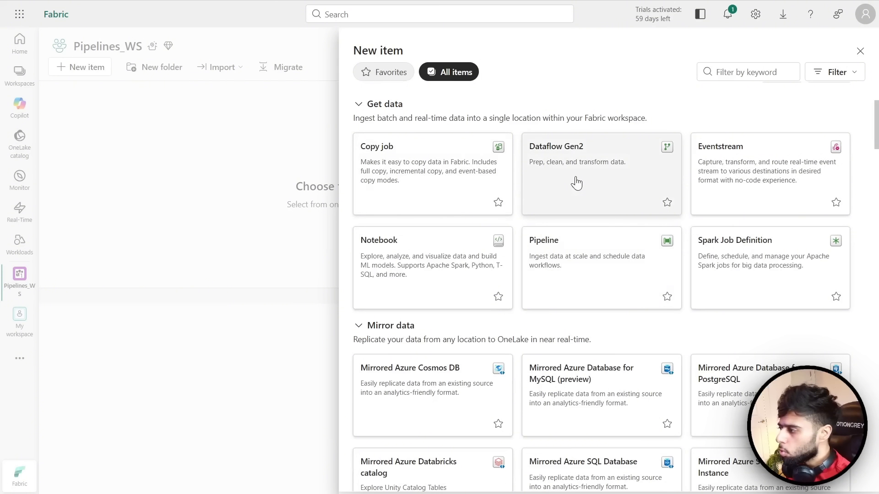
scroll(581, 255, down, 5)
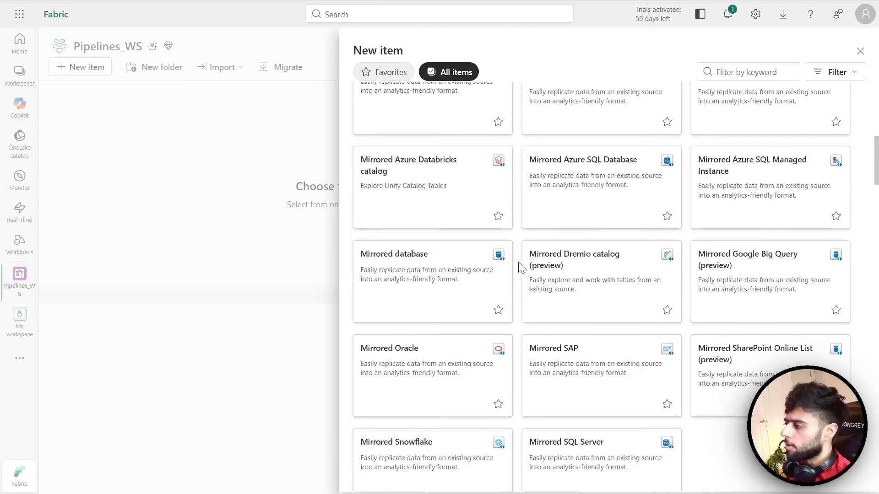
scroll(520, 267, down, 10)
scroll(522, 268, down, 10)
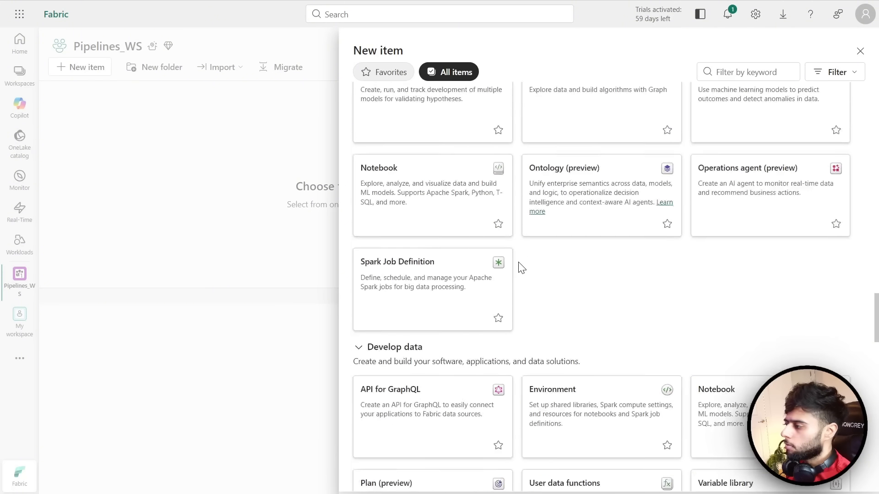
scroll(522, 267, up, 8)
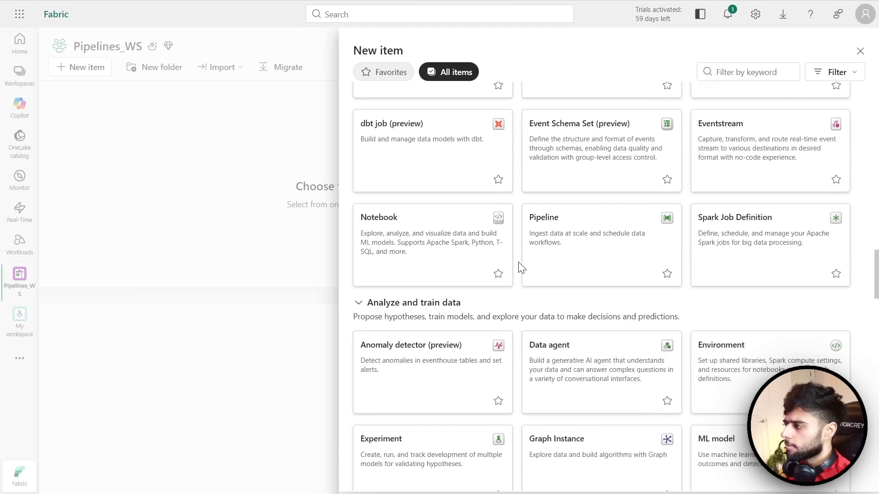
scroll(521, 268, up, 1)
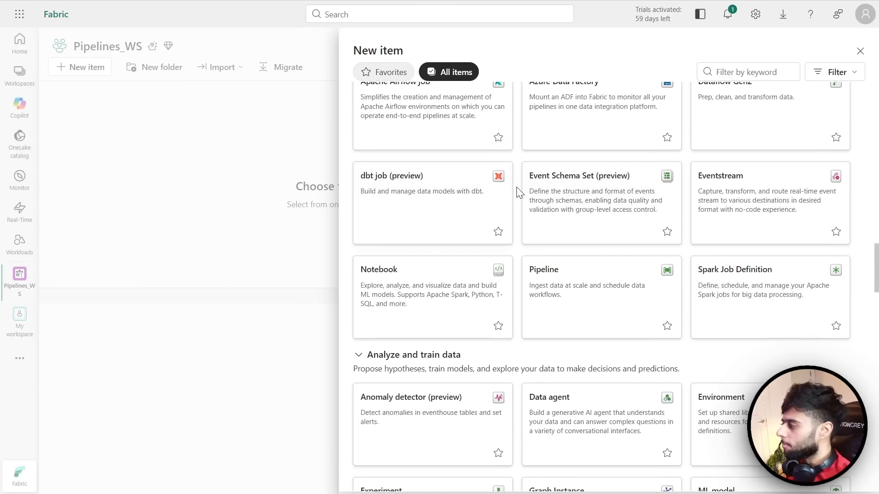
scroll(518, 192, down, 12)
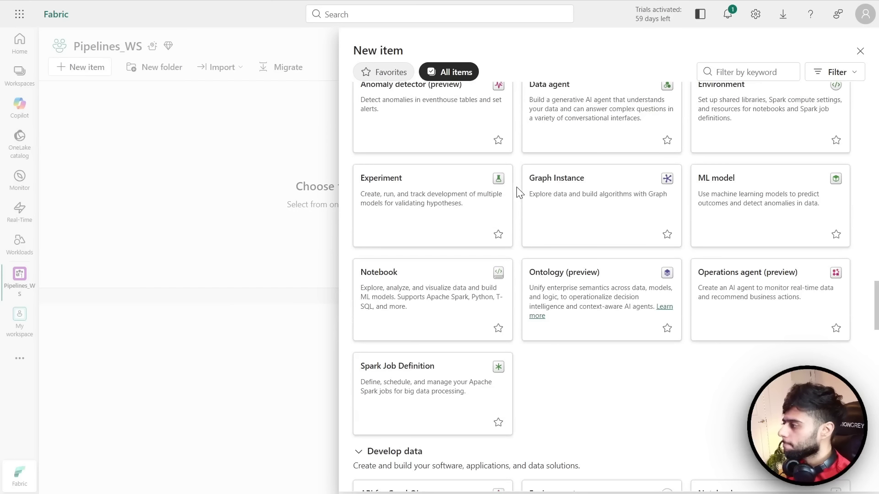
scroll(518, 192, down, 14)
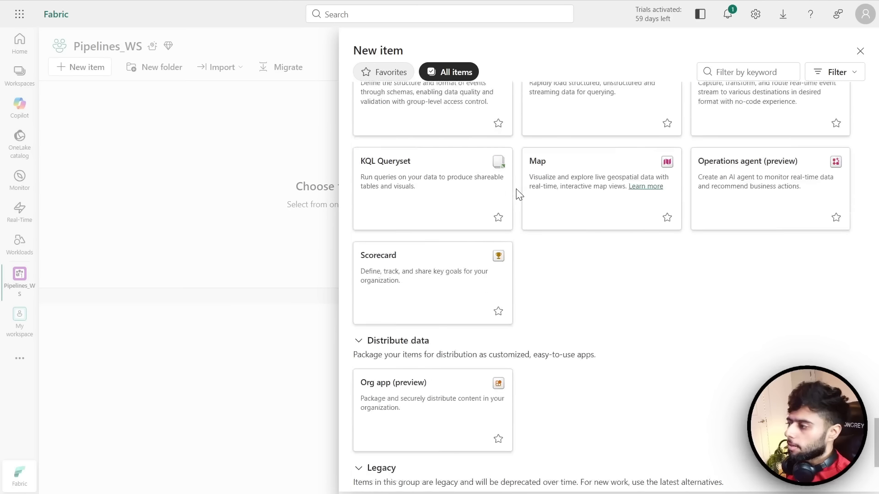
click(257, 220)
- Reopen Pipelines_WS from the list of workspaces on the home page, view its new item catalog and return home
click(19, 43)
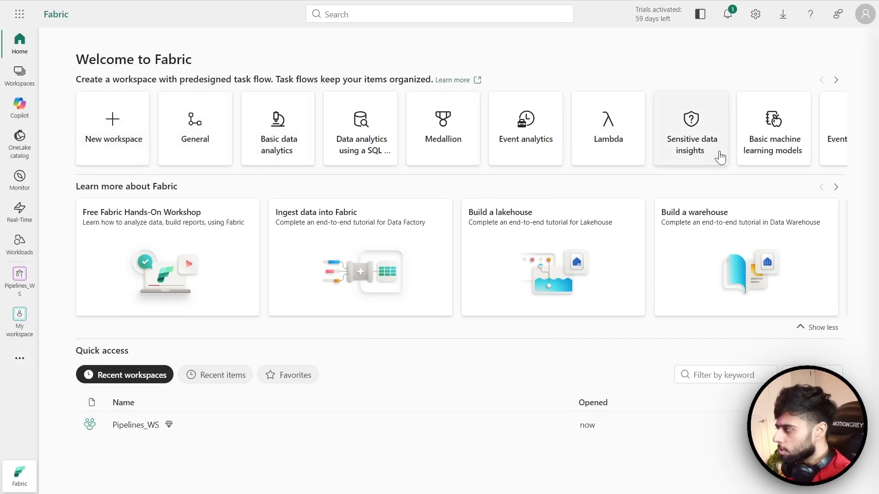
click(19, 75)
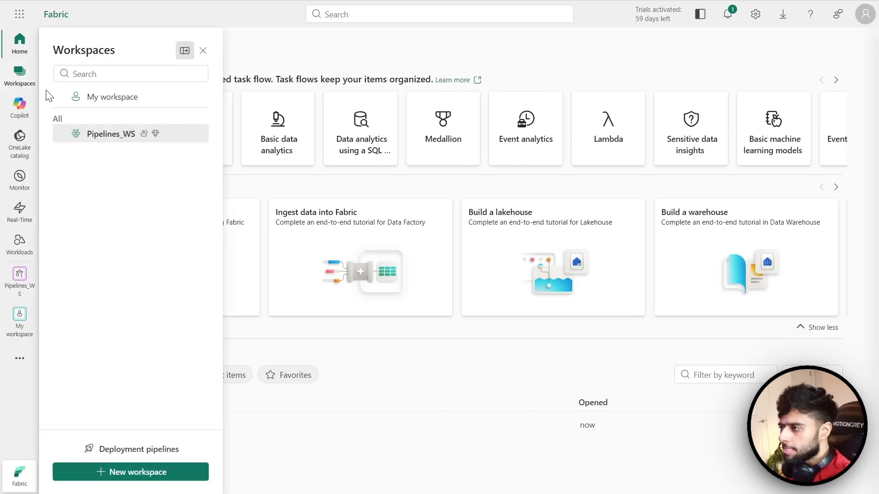
click(114, 138)
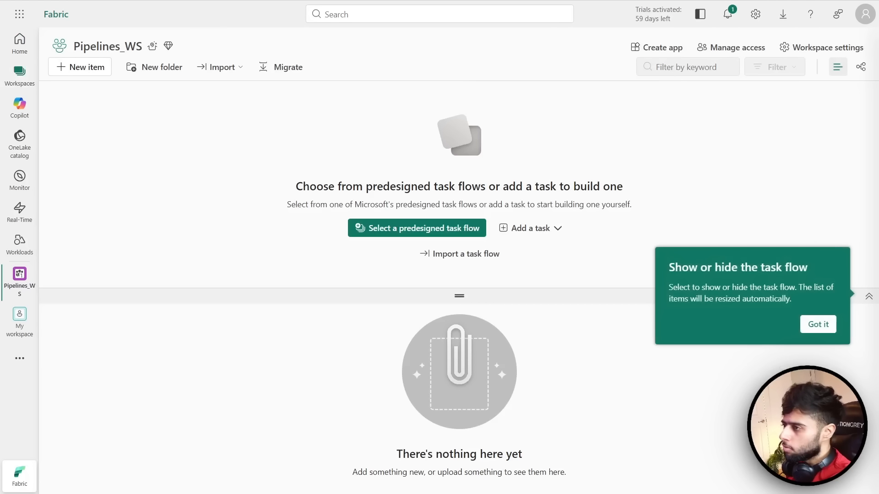
click(97, 69)
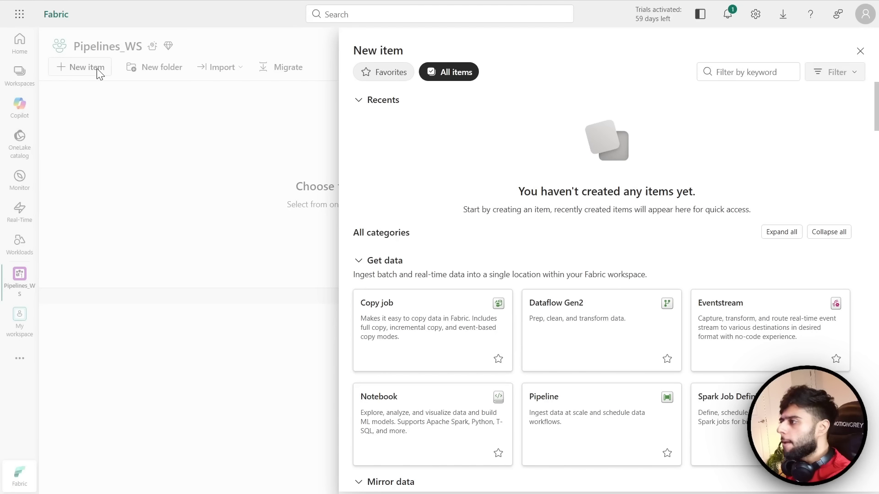
click(19, 44)
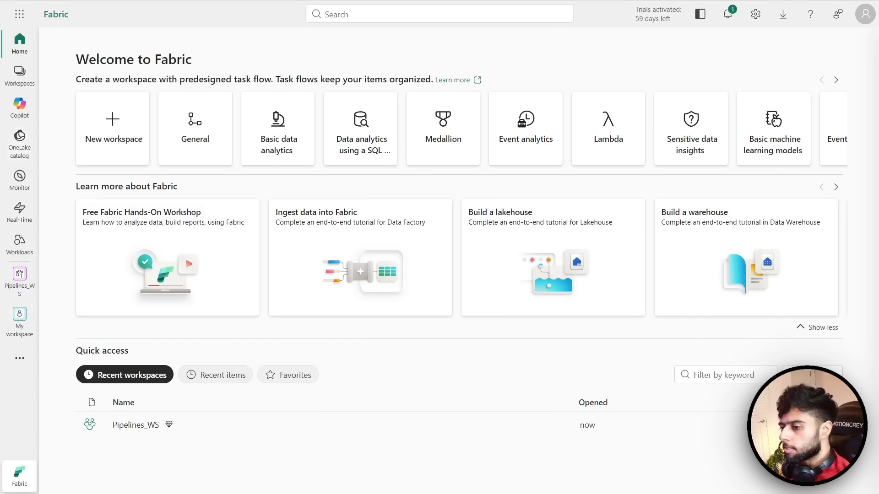
- Switch to the Fabric Pipelines whiteboard in Excalidraw and place a copy of the Fabric logo in the empty area below the Azure services box
key(alt+Tab)
scroll(422, 229, down, 4)
key(F11)
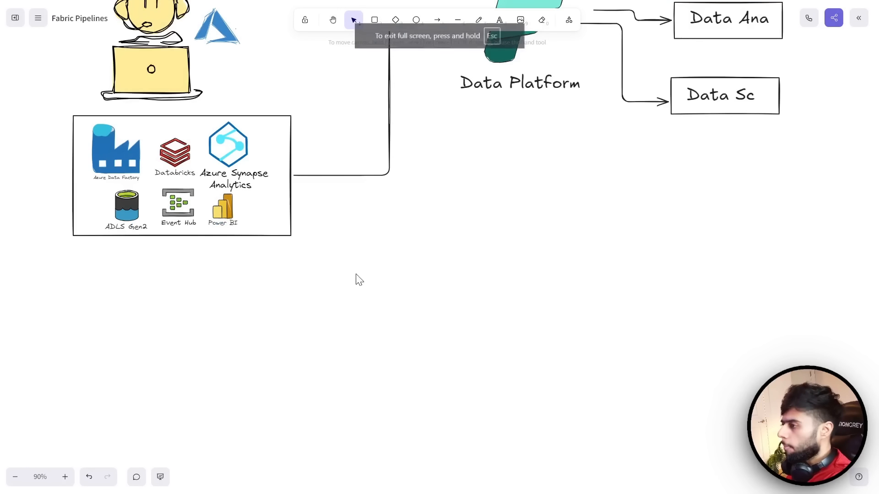
scroll(326, 272, down, 1)
scroll(330, 272, up, 5)
click(520, 219)
scroll(375, 265, down, 4)
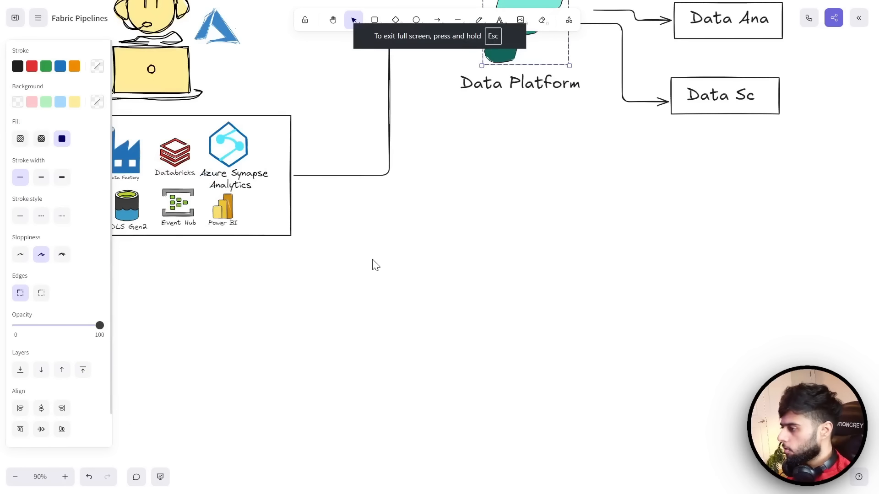
scroll(340, 257, down, 5)
key(ctrl+v)
drag(339, 257, 242, 226)
click(342, 212)
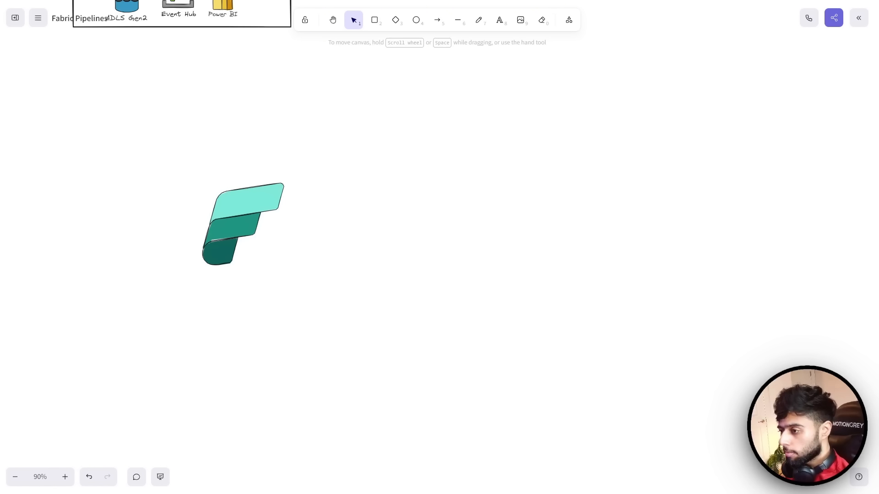
- Insert the OneLake icon from the library, enlarge it to about the Fabric logo's size and place it to the logo's right
click(859, 20)
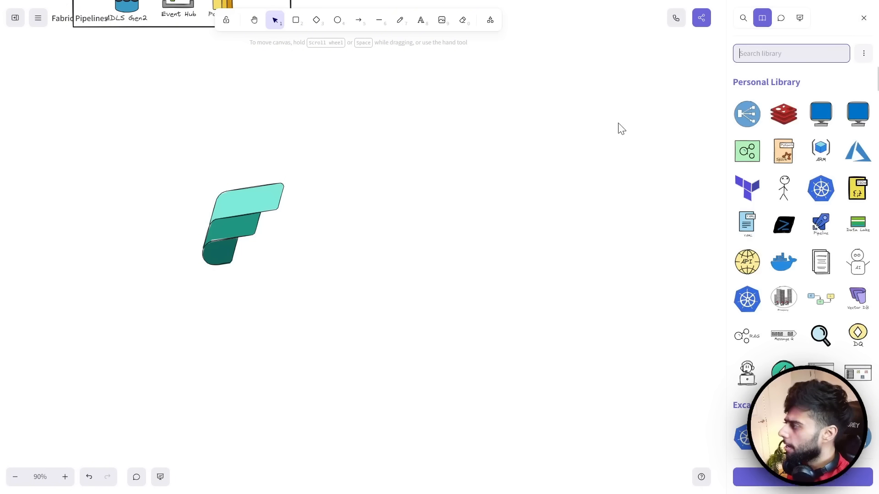
text(onel)
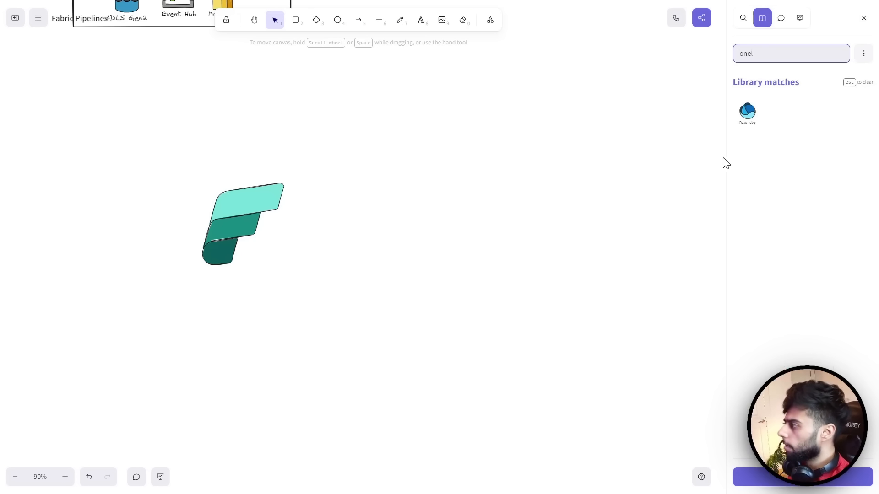
click(746, 121)
click(863, 18)
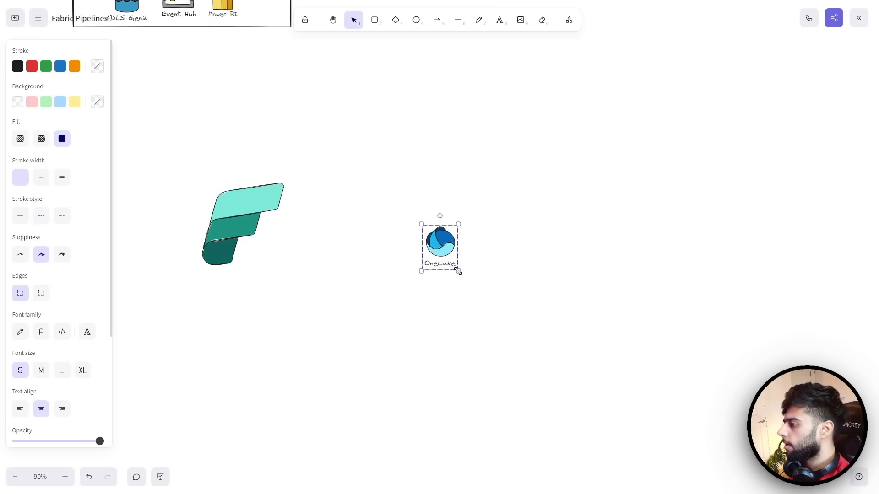
drag(457, 271, 501, 326)
drag(473, 284, 485, 225)
click(360, 256)
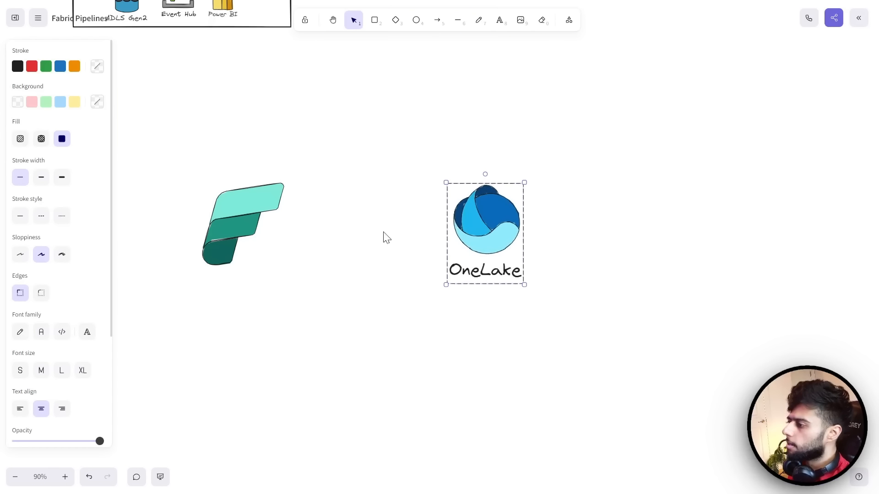
- Draw a straight horizontal arrow from the copied Fabric logo to the OneLake icon
click(384, 237)
click(436, 21)
drag(287, 221, 425, 221)
click(42, 219)
click(235, 310)
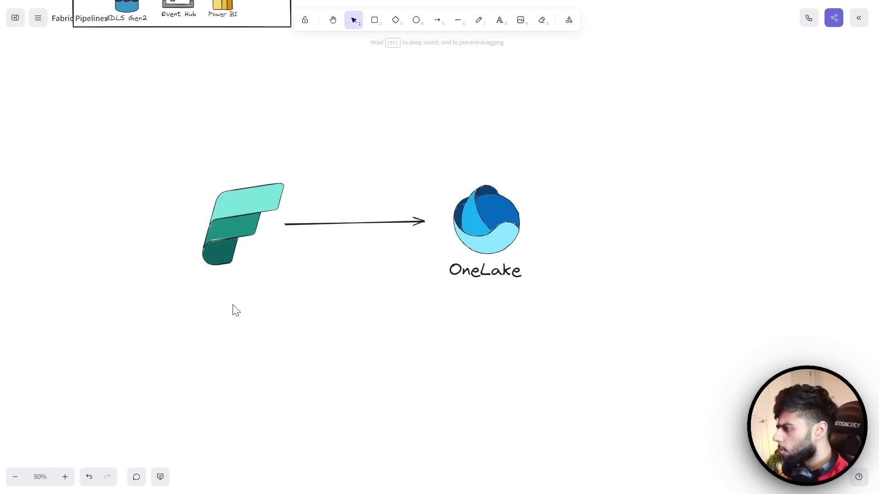
click(391, 222)
click(227, 231)
click(276, 306)
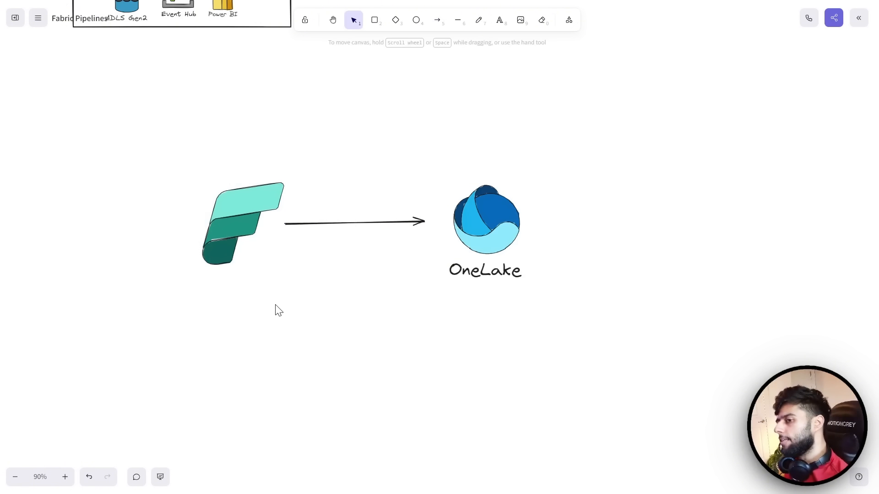
- Add the text label F64 and position it just below the copied Fabric logo
double_click(206, 296)
text(F64)
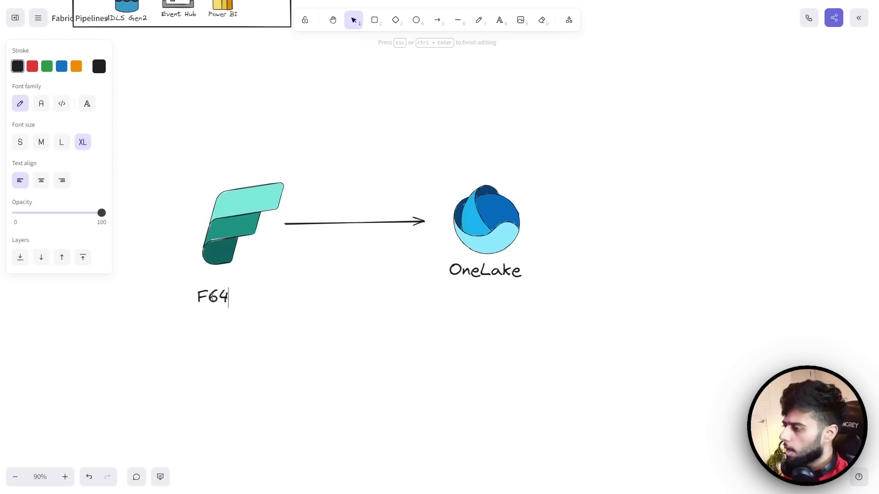
click(269, 280)
drag(235, 306, 241, 297)
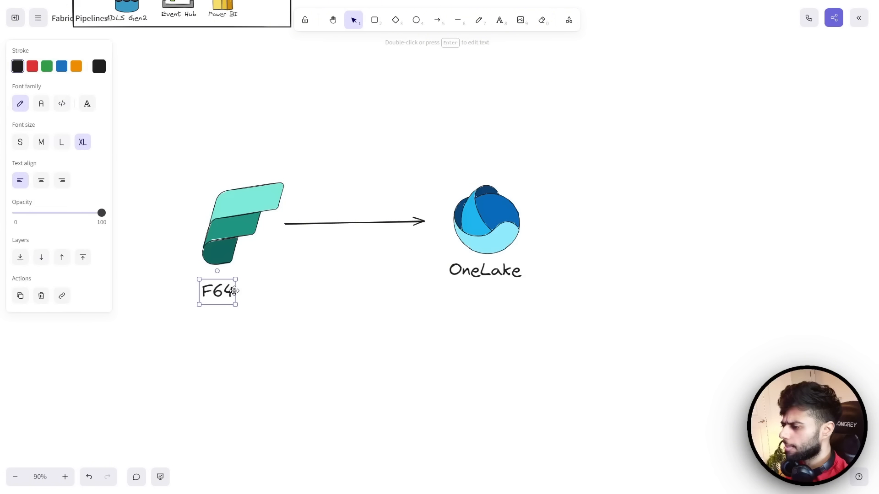
key(Escape)
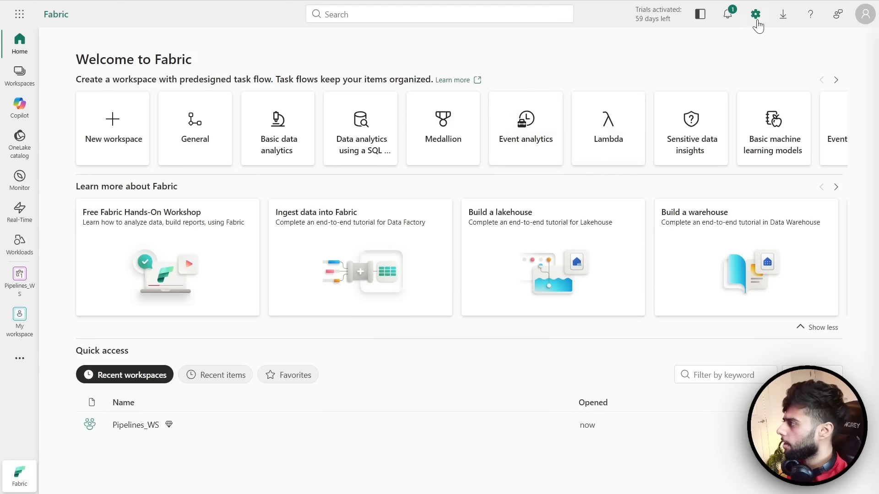
- Switch back to Microsoft Fabric, check the account profile, and view the trial capacities in the admin portal's capacity settings
click(755, 15)
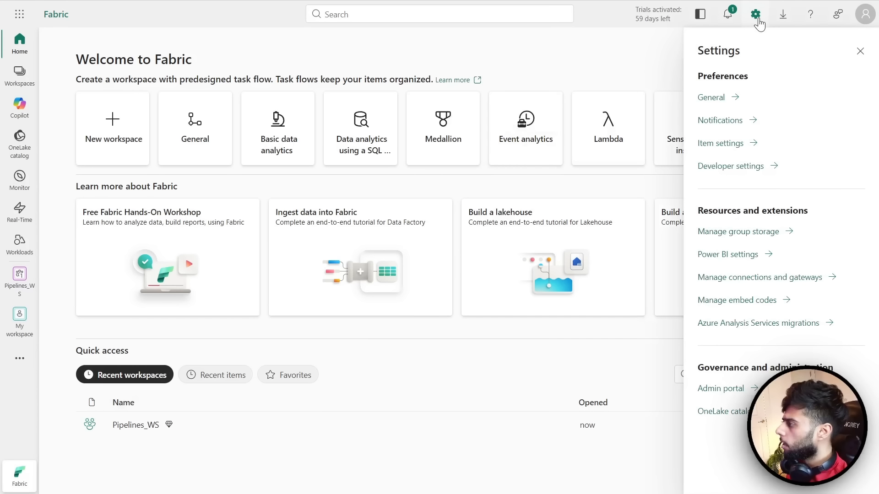
click(865, 15)
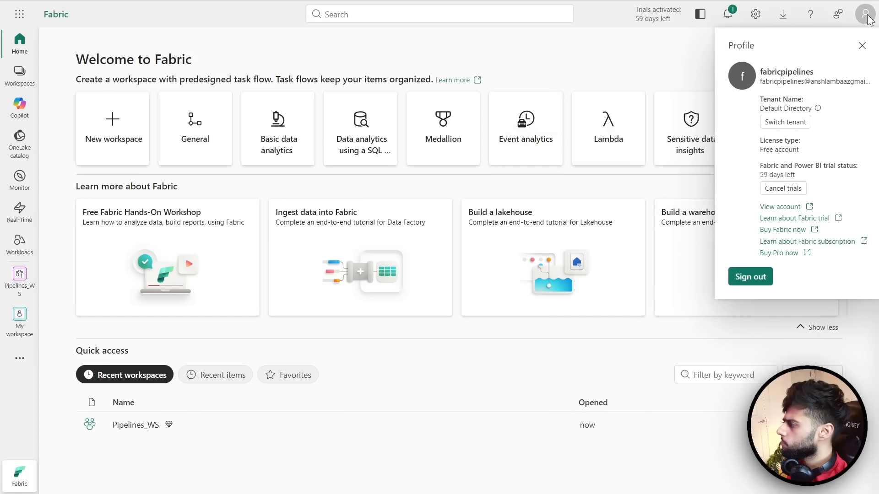
click(757, 16)
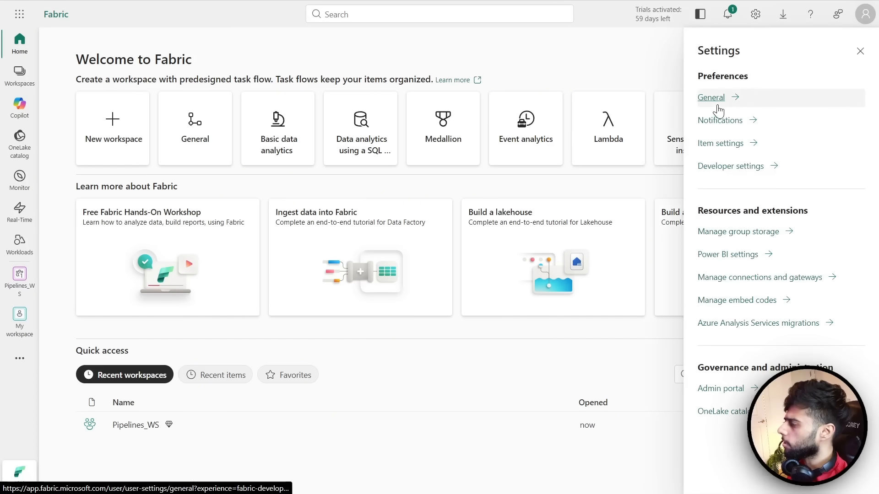
click(730, 390)
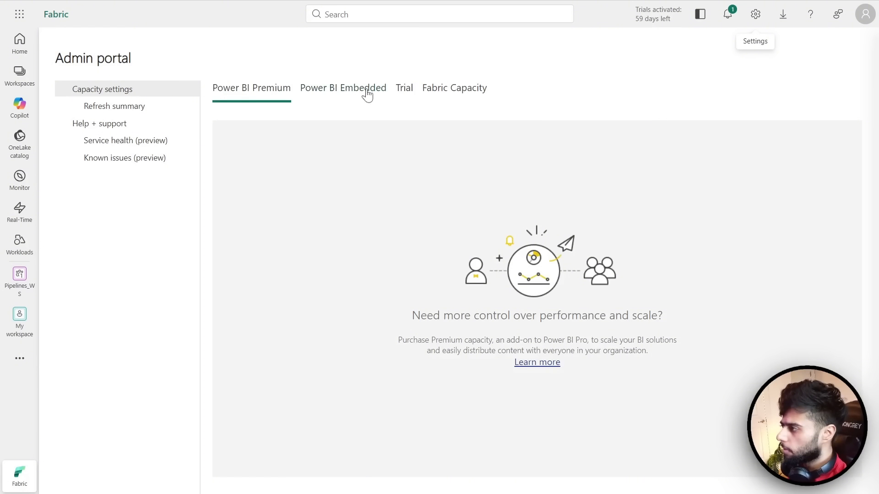
click(406, 89)
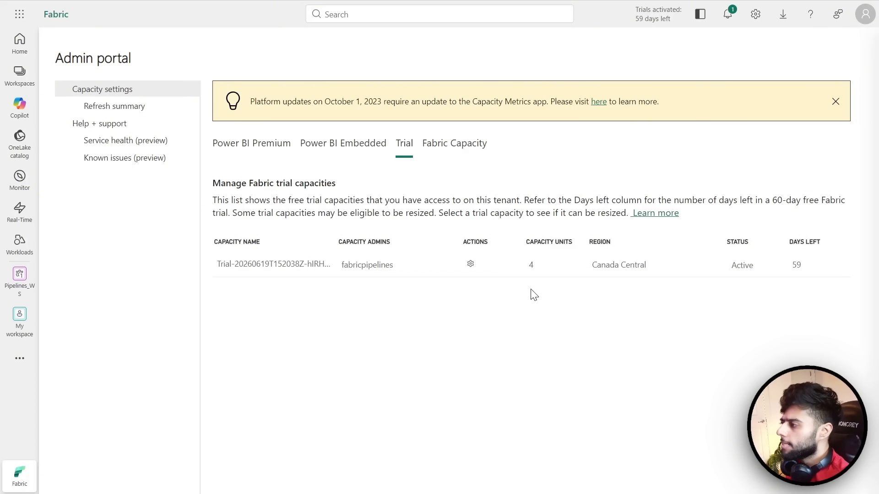
- Return to the Excalidraw diagram, change the capacity label to F4 and move it closer beneath the Fabric logo
click(463, 141)
click(414, 102)
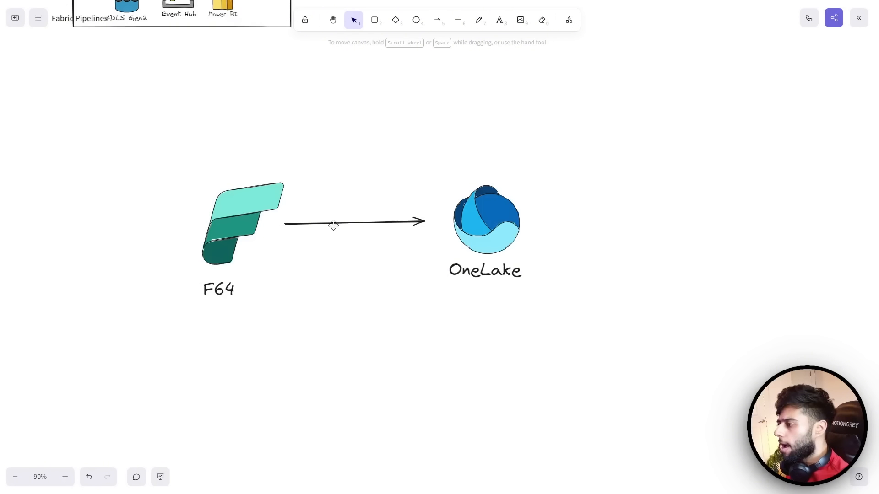
click(225, 221)
double_click(218, 289)
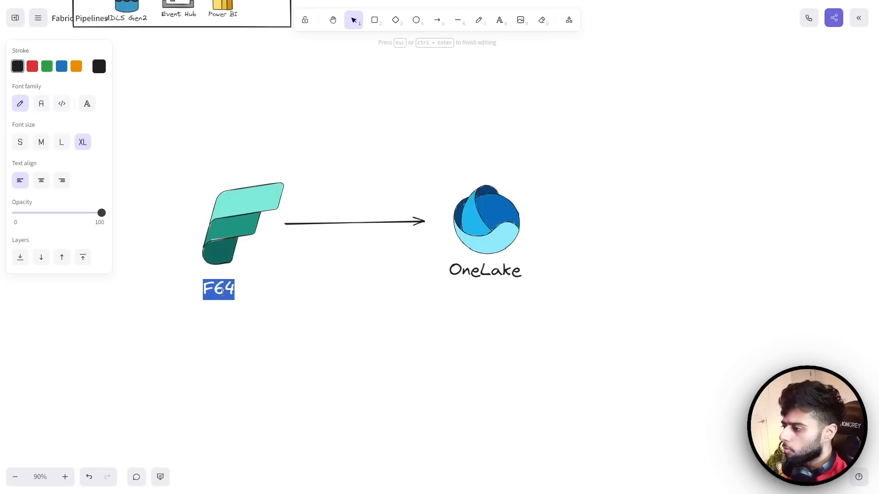
click(225, 290)
key(BackSpace)
click(247, 290)
drag(212, 298, 220, 294)
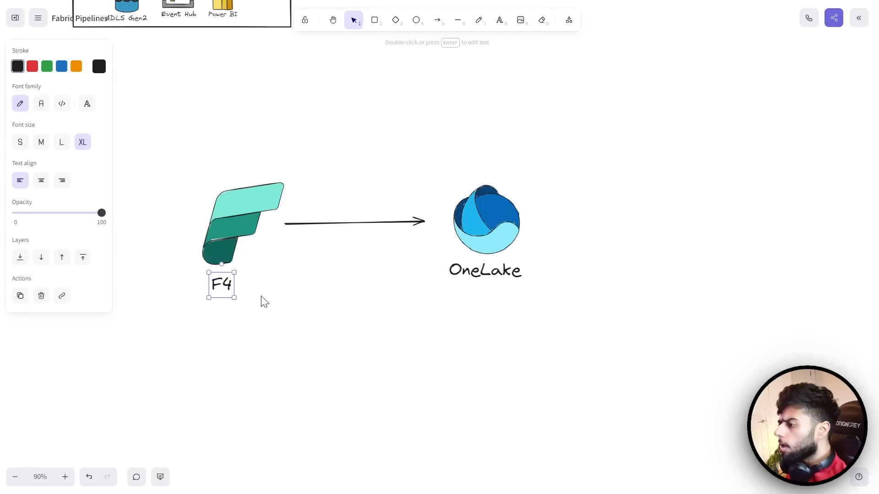
click(261, 300)
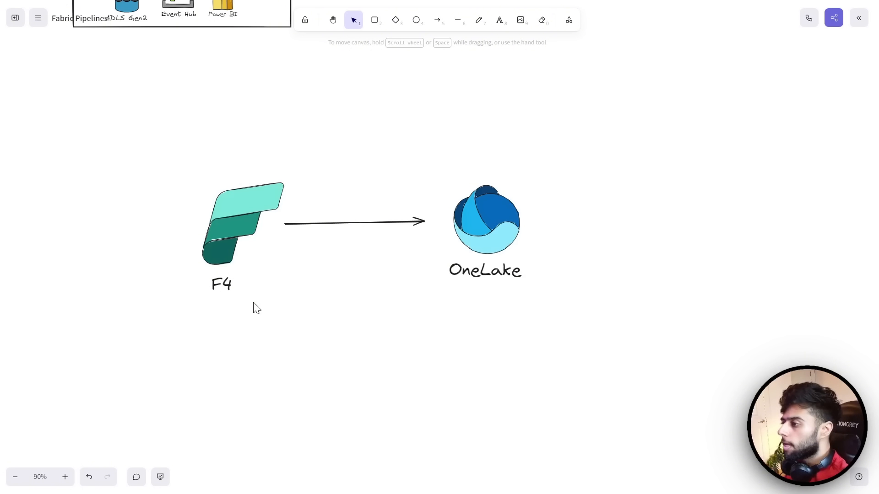
- Try other capacity sizes such as F16 and F64 in the label below the Fabric logo, ending back at F4
click(235, 209)
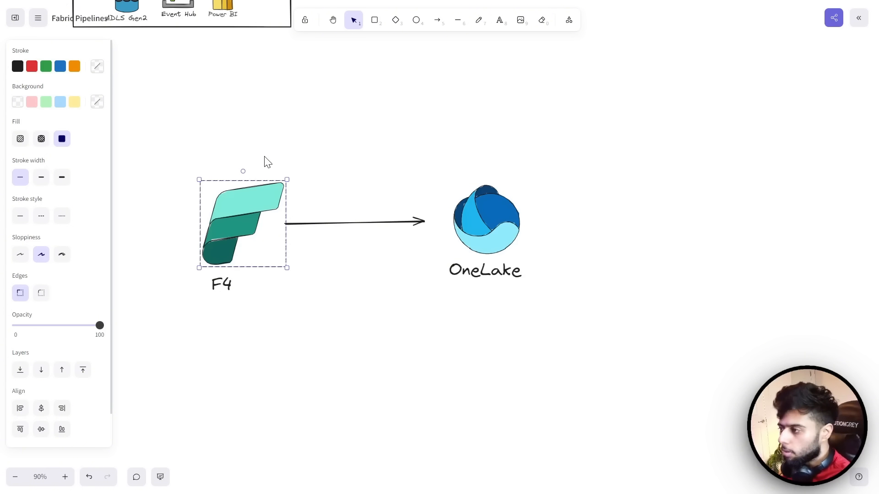
click(261, 175)
double_click(222, 281)
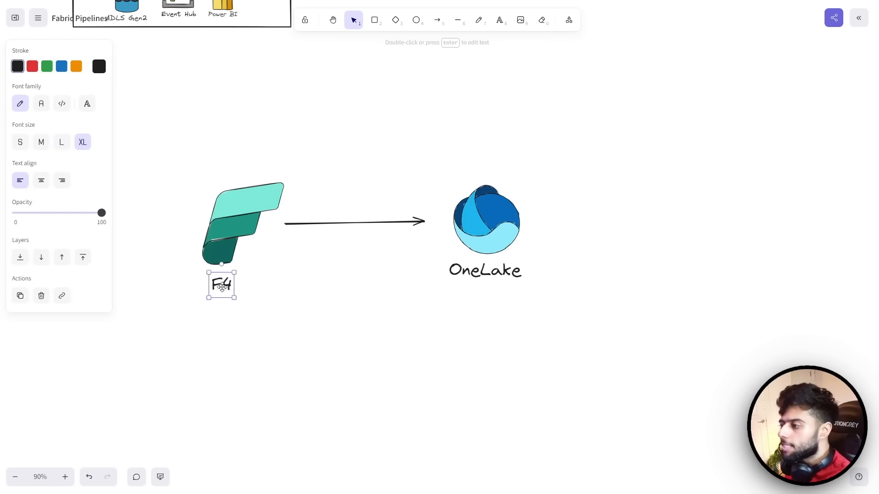
key(Right)
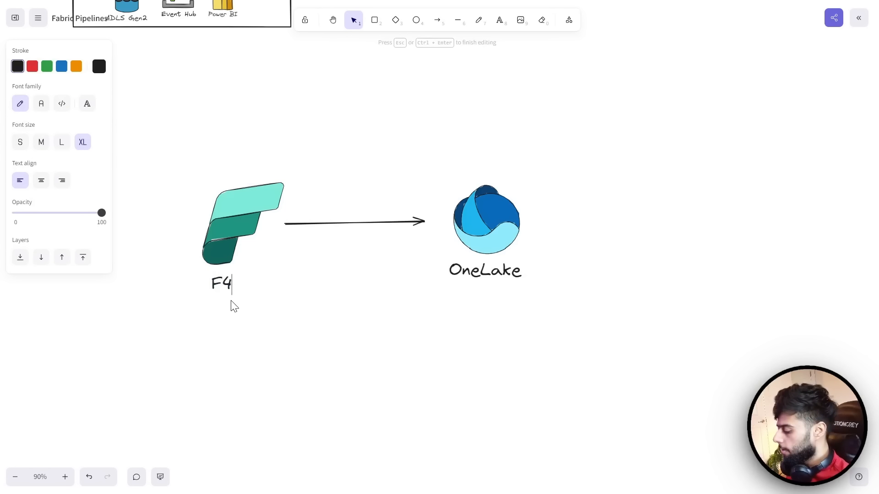
key(BackSpace)
text(16)
key(BackSpace)
key(BackSpace)
text(3)
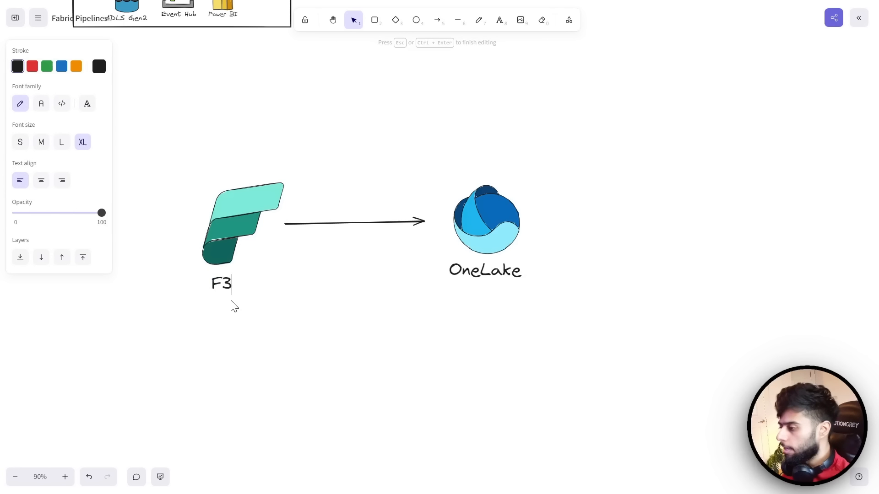
key(BackSpace)
text(64)
key(BackSpace)
key(BackSpace)
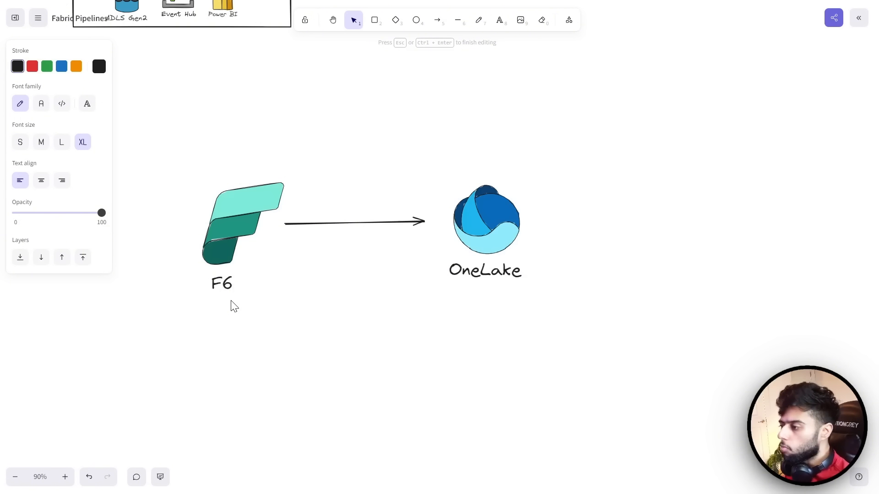
text(4)
click(212, 260)
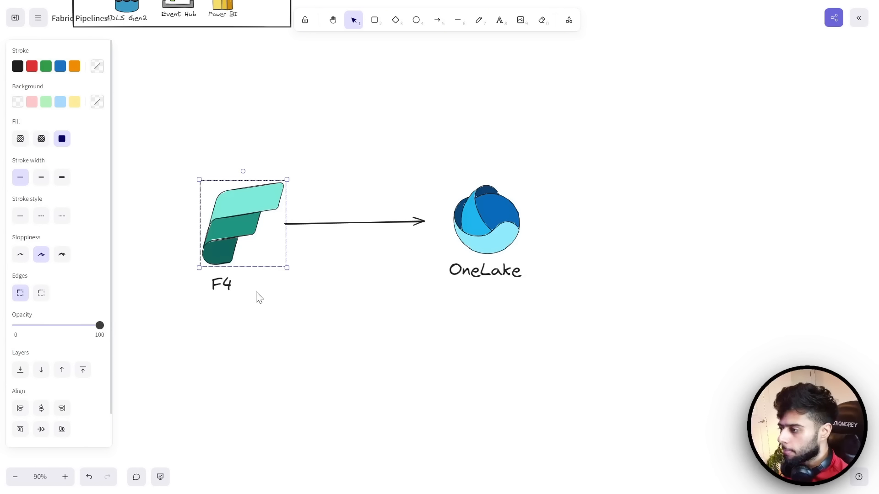
- Shift the Fabric logo and its F4 label slightly right, and move the OneLake icon left toward the arrowhead
click(267, 295)
drag(177, 157, 308, 308)
mouse_move(252, 245)
mouse_down()
mouse_move(251, 237)
mouse_move(258, 246)
mouse_up()
click(343, 267)
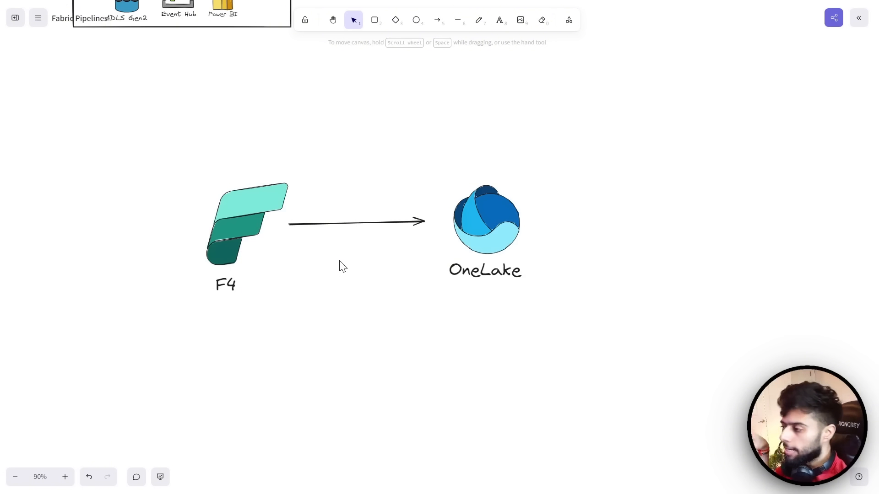
click(494, 227)
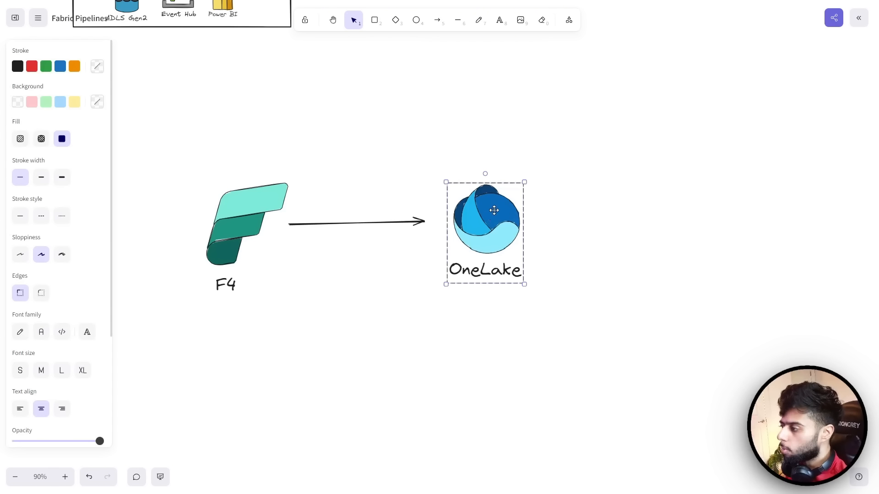
drag(488, 228, 476, 230)
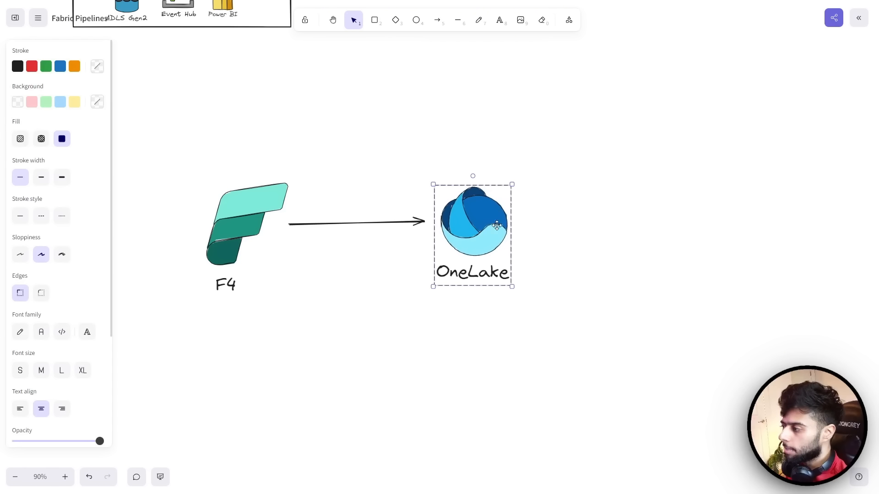
click(548, 276)
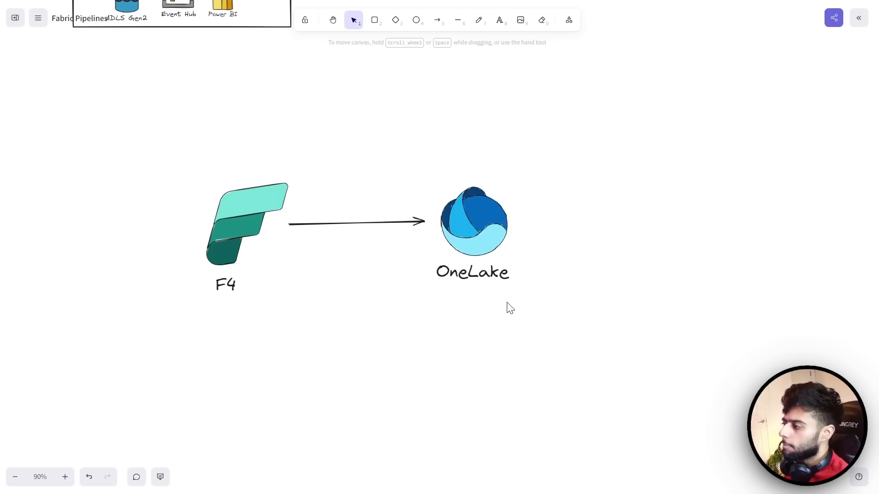
- Add the text label Data Lake just above the OneLake icon
double_click(432, 151)
text(Data La)
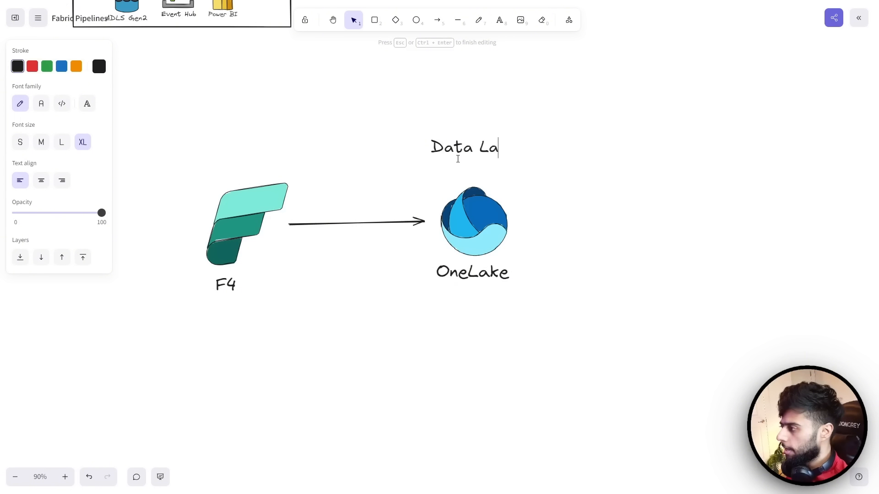
text(ke)
key(Escape)
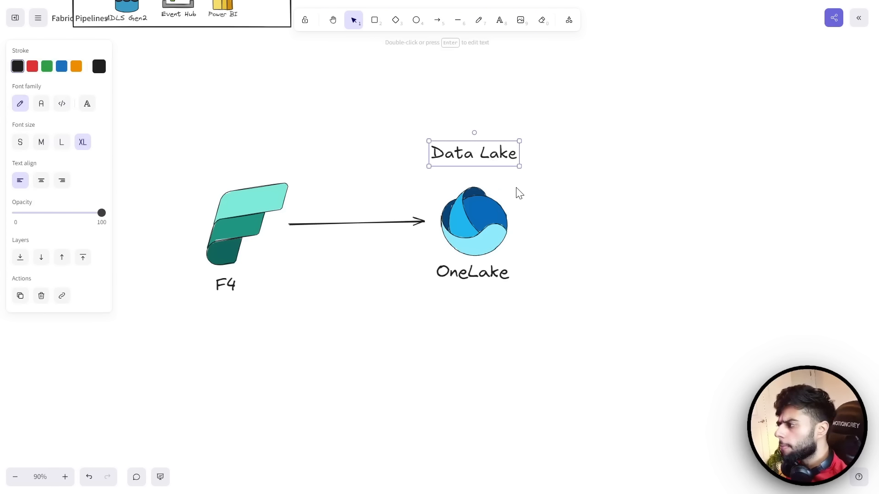
click(519, 193)
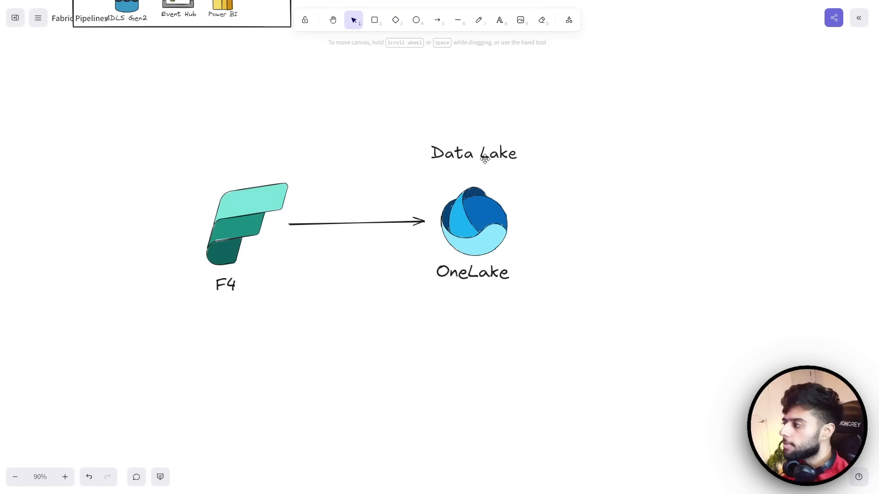
click(480, 233)
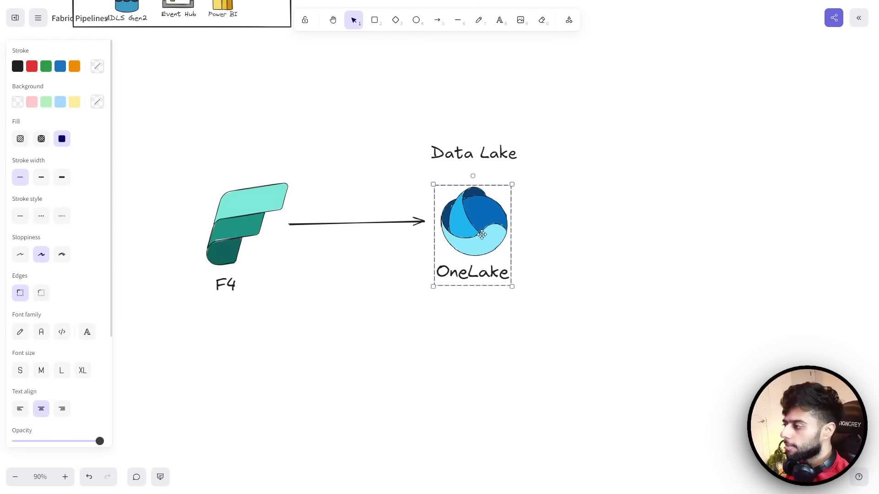
click(220, 209)
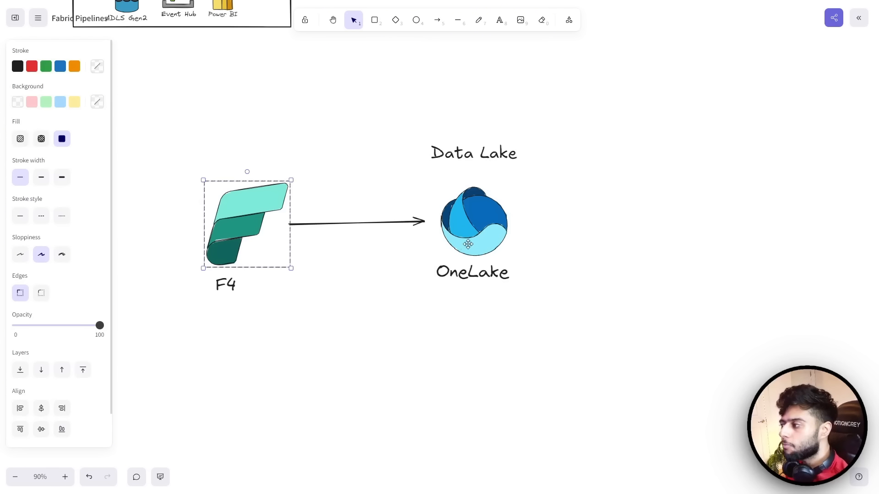
click(383, 300)
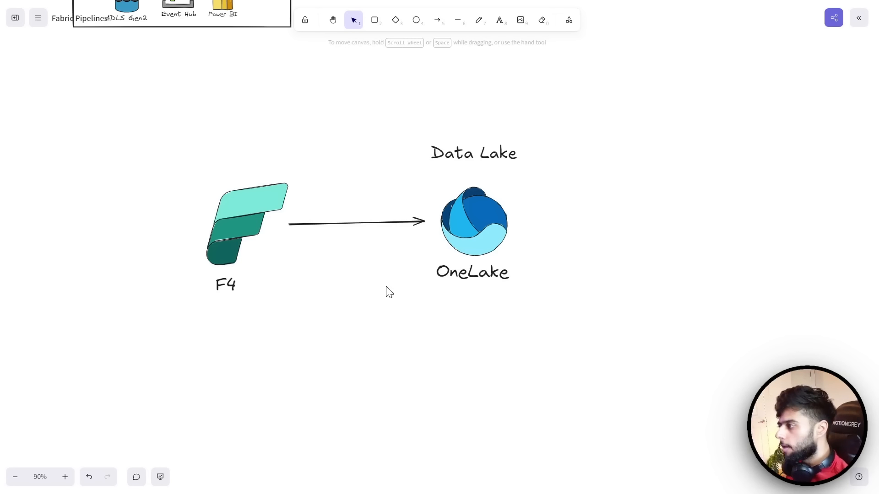
- Draw a rectangle below the OneLake diagram, give it rounded edges and a light red fill, and shift it slightly left
scroll(471, 331, down, 2)
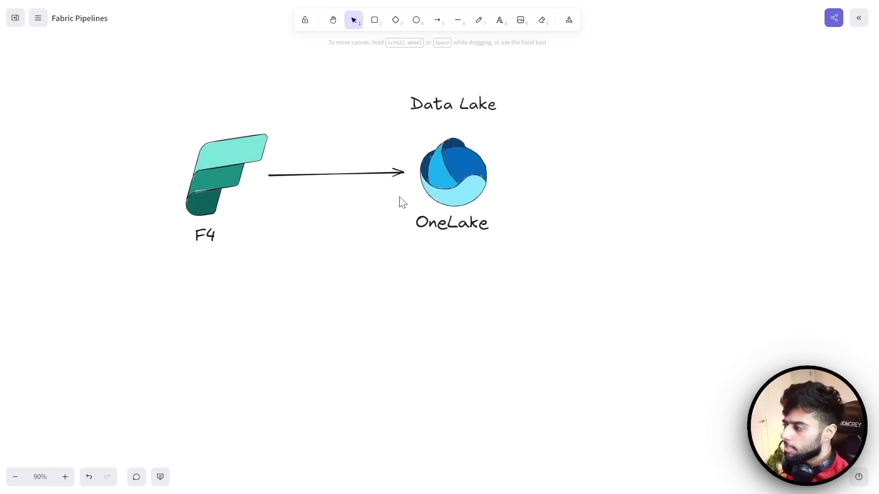
click(374, 20)
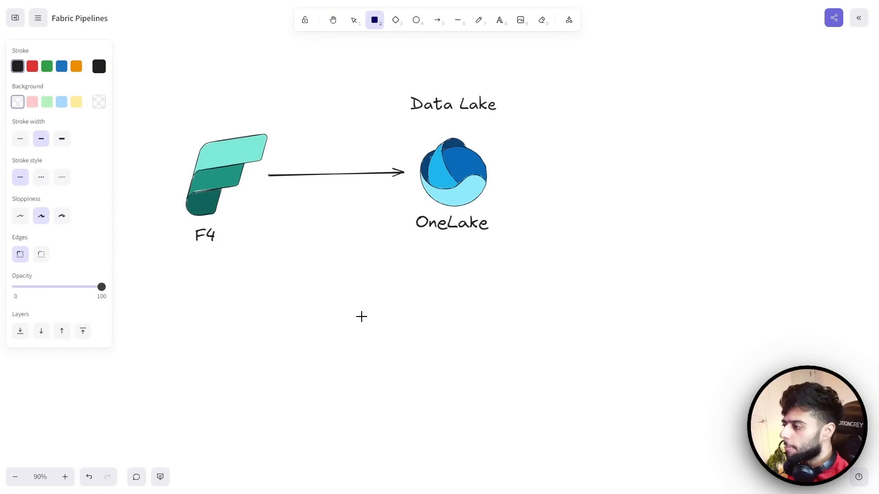
drag(336, 331, 435, 399)
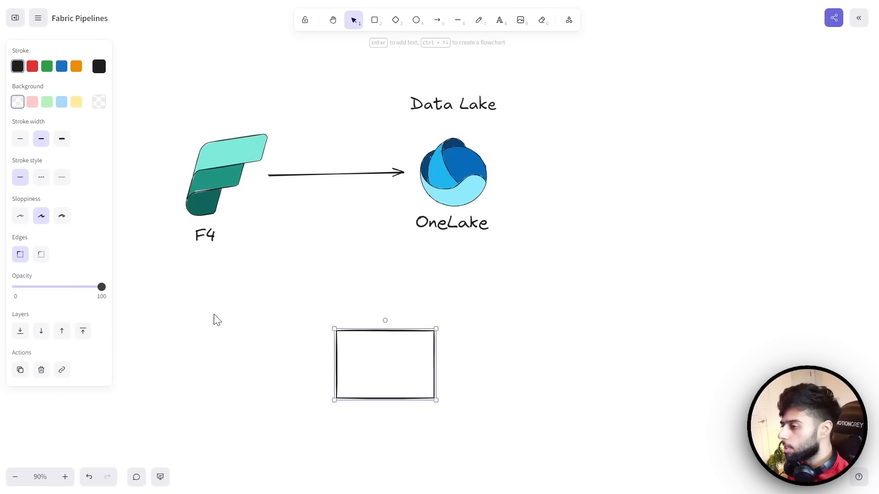
click(41, 254)
click(32, 102)
drag(377, 355, 357, 352)
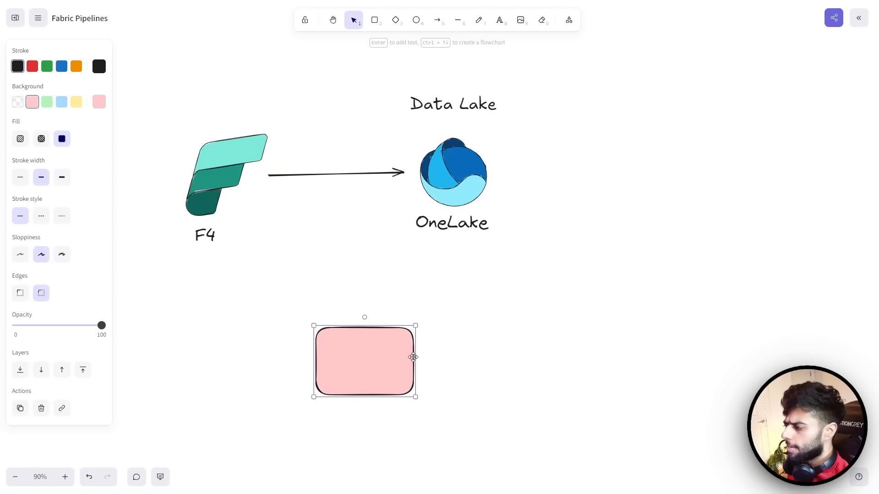
- Duplicate the red box to its right as a yellow and a green box, then widen and center the row beneath OneLake
drag(415, 356, 664, 355)
click(76, 102)
click(47, 102)
drag(287, 305, 788, 413)
drag(655, 371, 616, 372)
click(602, 293)
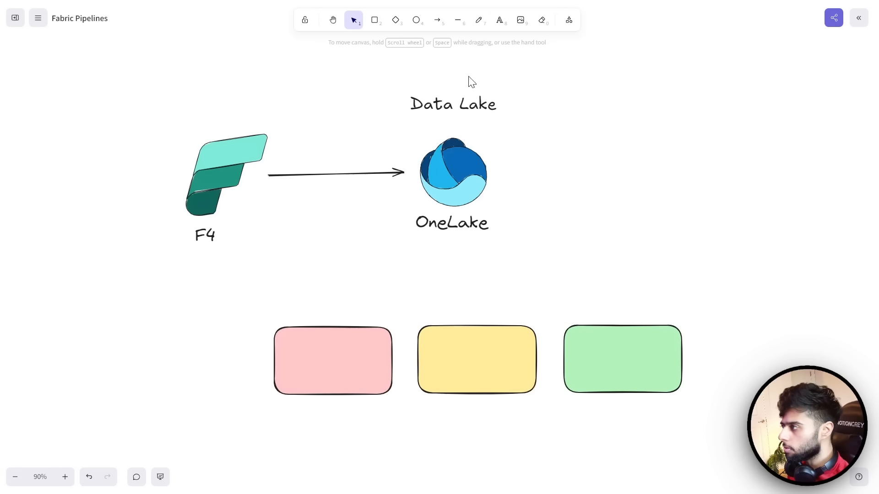
- Draw elbow arrows from the tops of the red, green and yellow boxes up to the OneLake label
click(437, 20)
click(62, 219)
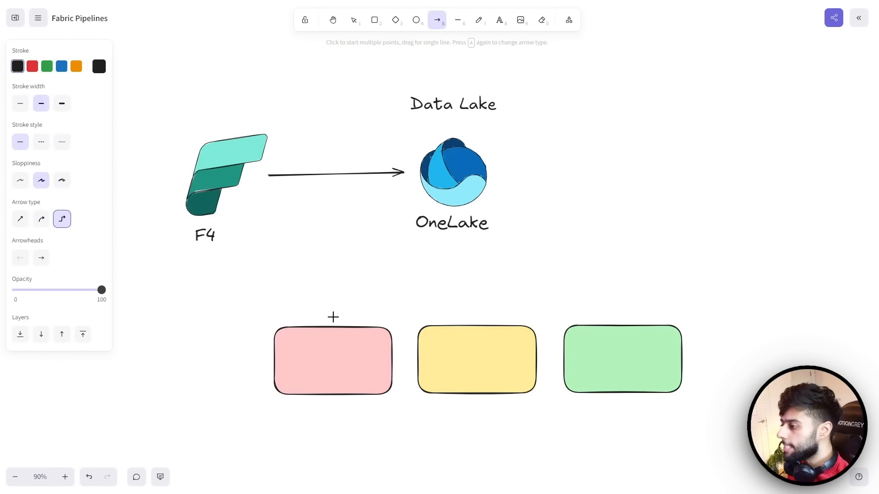
drag(331, 322, 449, 237)
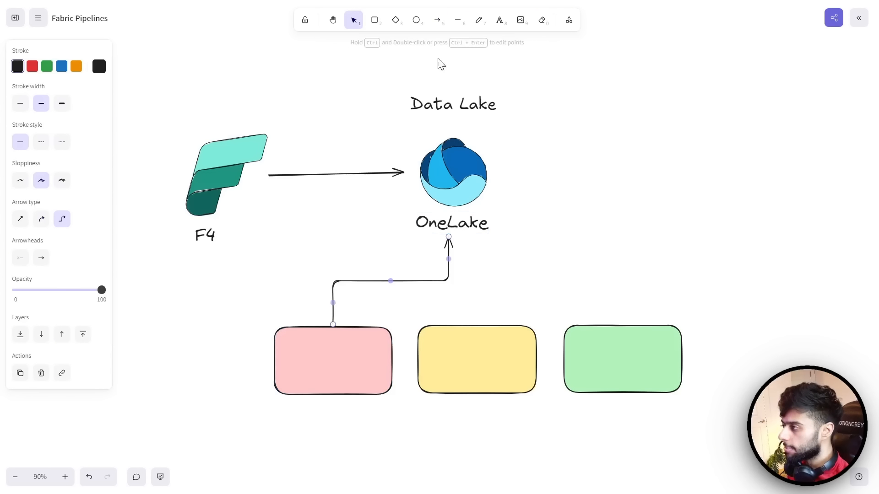
click(437, 23)
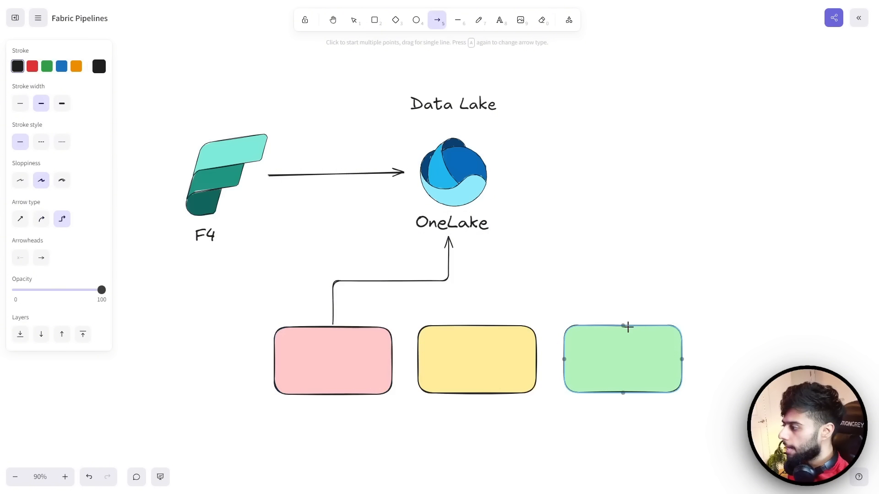
drag(624, 325, 465, 239)
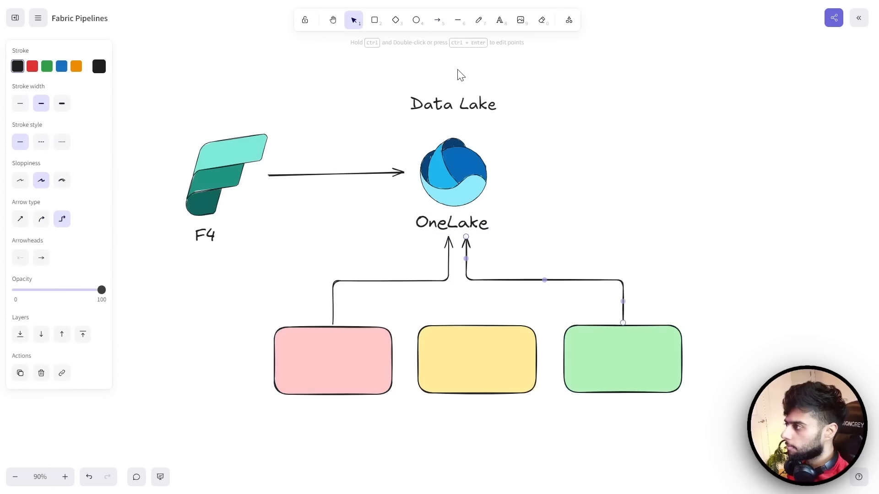
click(437, 20)
drag(471, 317, 457, 251)
click(581, 247)
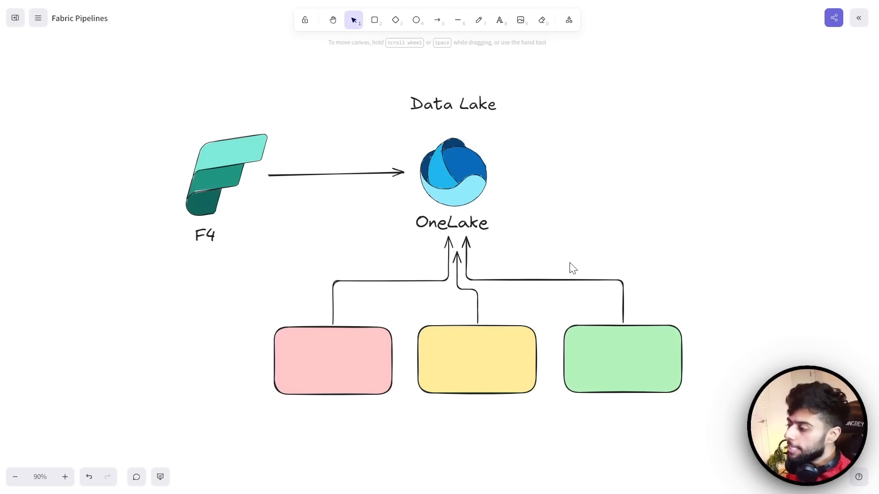
- Label the red, yellow and green boxes W1, W2 and W3
double_click(309, 367)
text(W1)
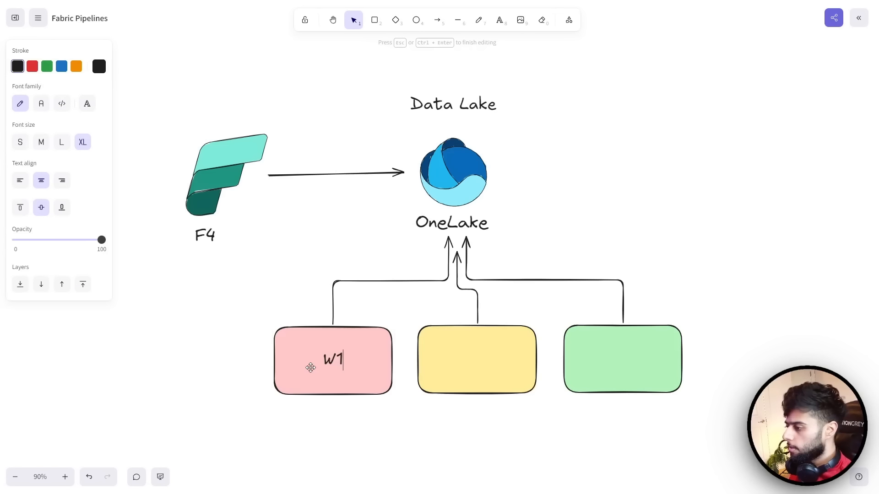
double_click(482, 357)
text(W2)
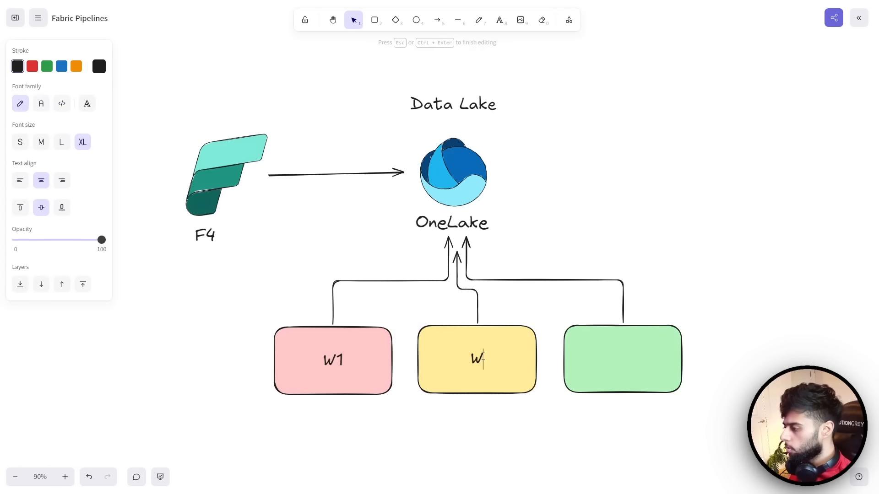
double_click(625, 358)
text(W3)
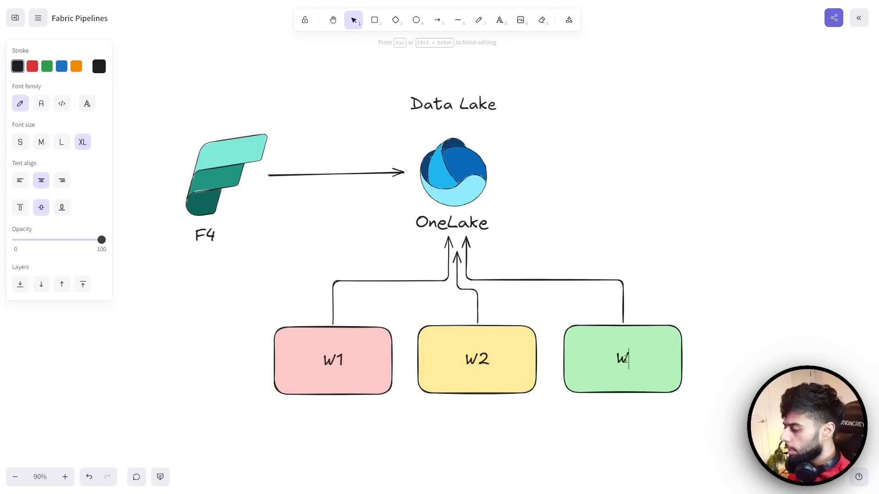
click(723, 304)
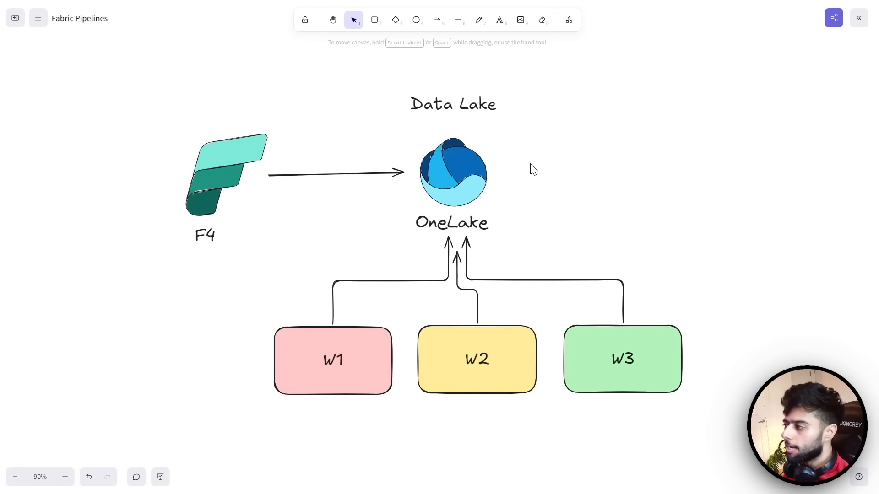
click(459, 167)
click(522, 179)
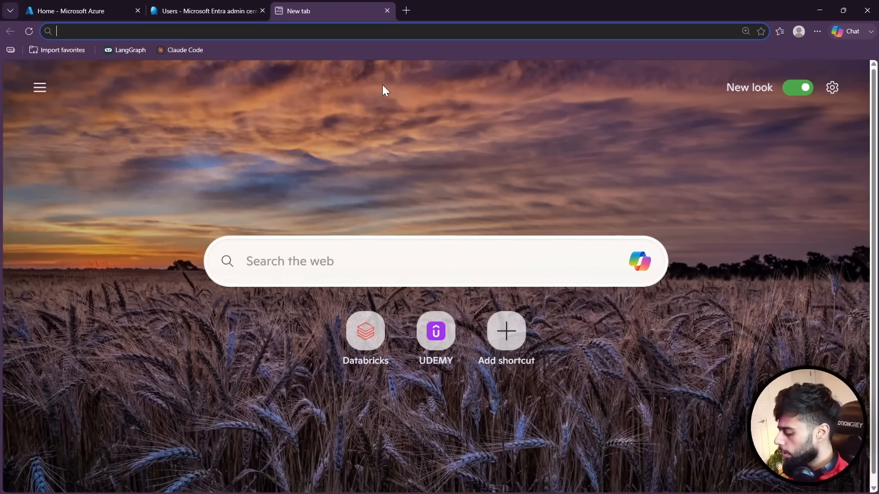
- Search the web for fabric capacity and open the Microsoft Learn article "Plan your capacity size"
text(fabric capa)
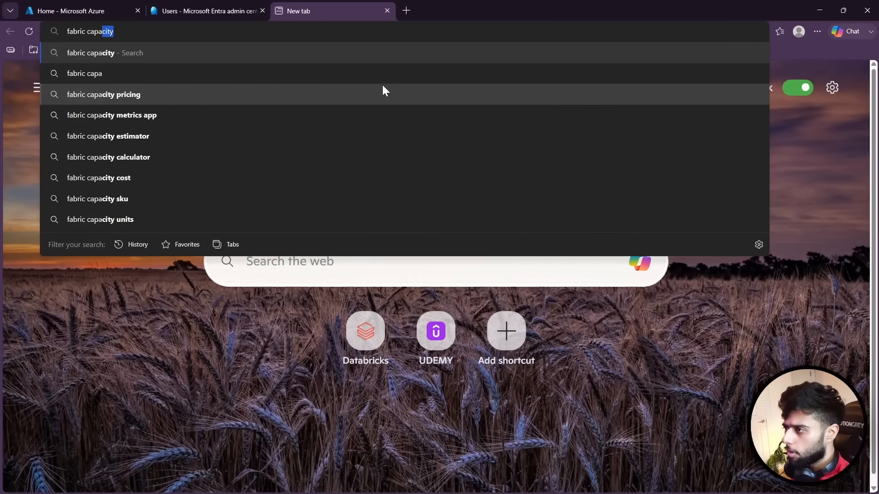
key(Return)
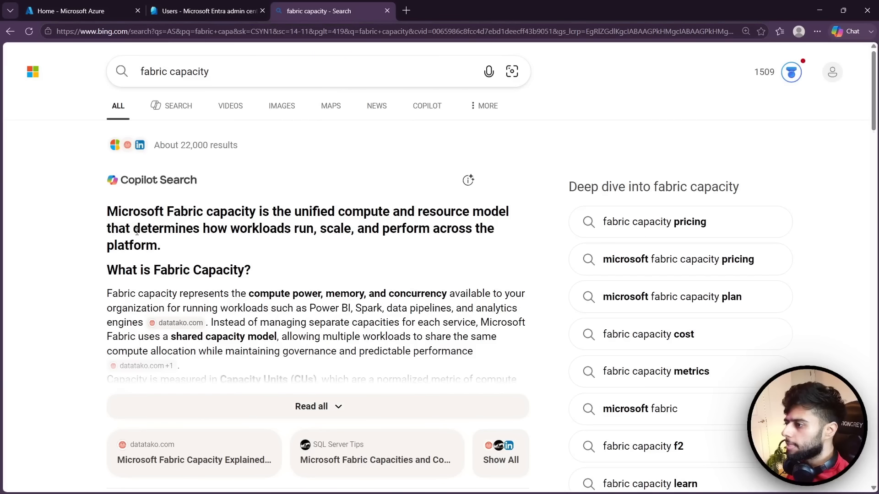
scroll(90, 255, down, 1)
scroll(90, 255, down, 4)
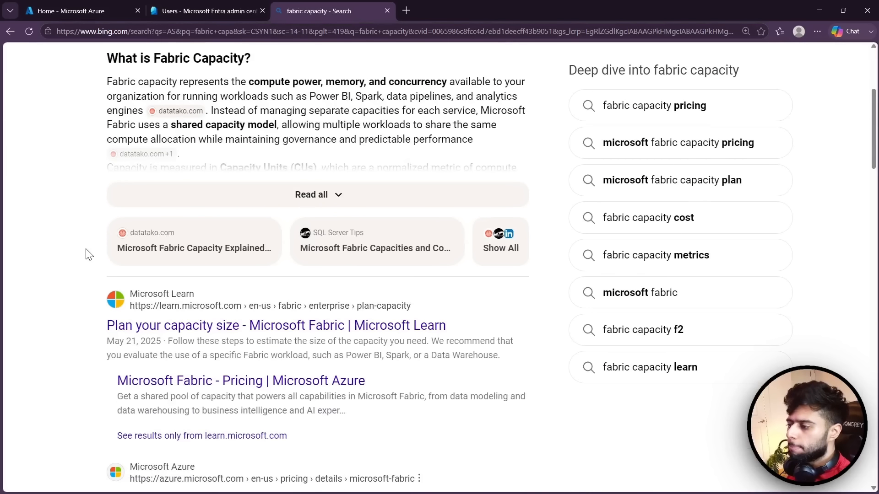
scroll(91, 252, down, 2)
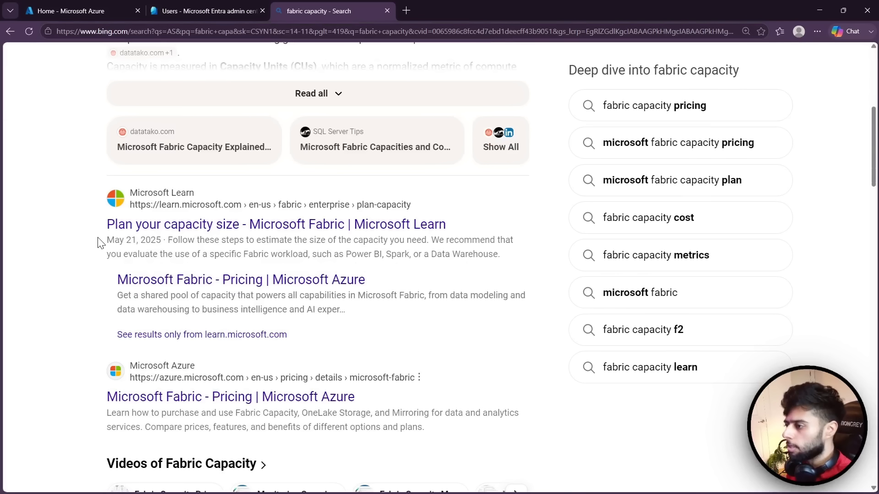
click(163, 228)
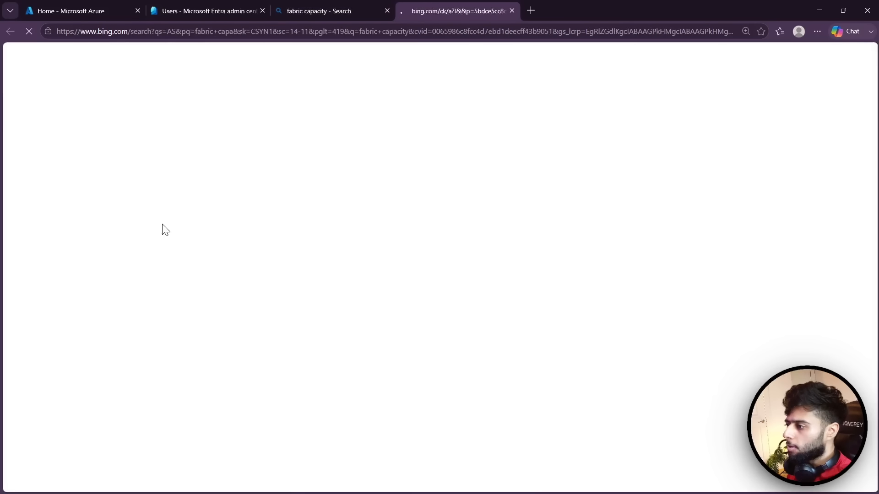
- Examine the article's SKU table, comparing the F4 row's capacity units and the 30-second CU use column
scroll(281, 284, down, 5)
scroll(281, 273, down, 7)
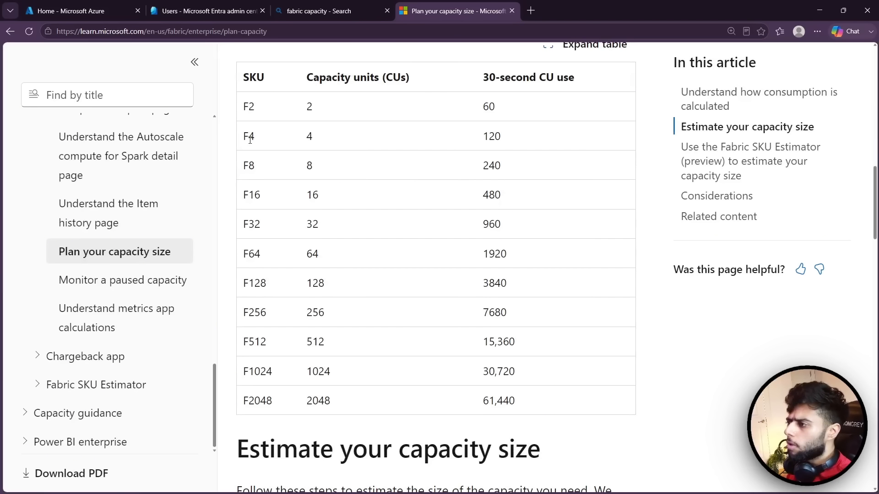
drag(315, 142, 241, 137)
click(346, 133)
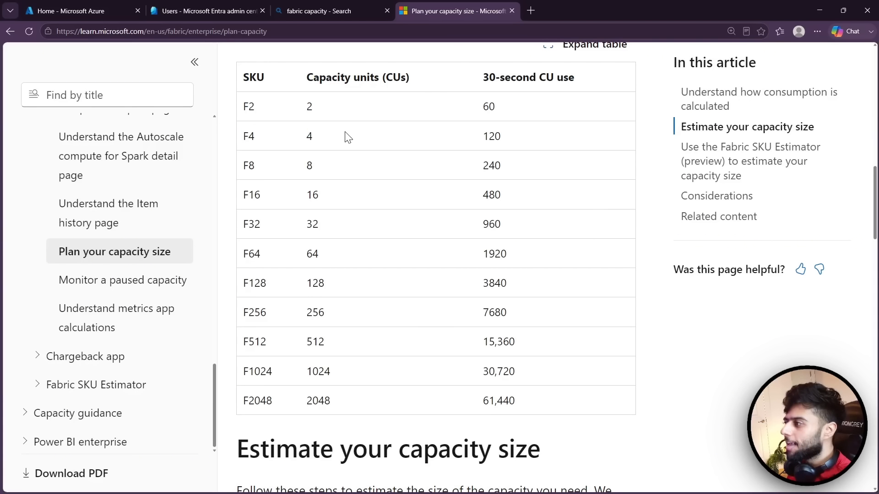
drag(489, 78, 569, 75)
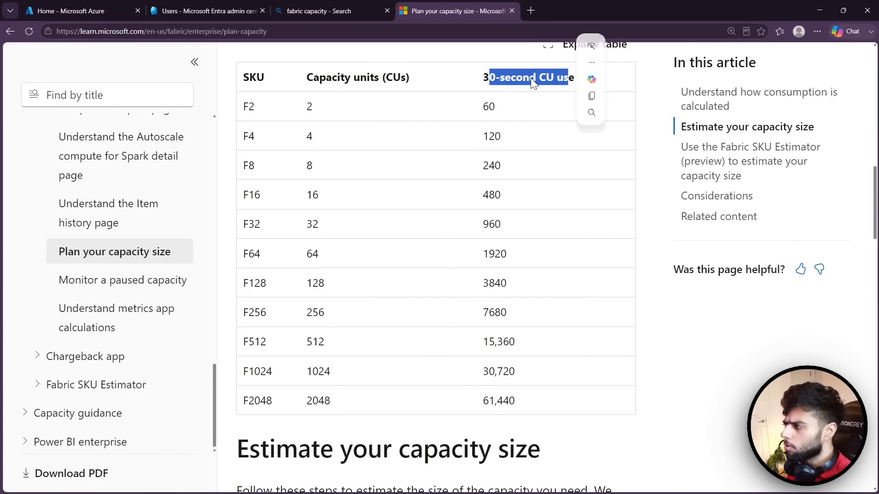
click(438, 83)
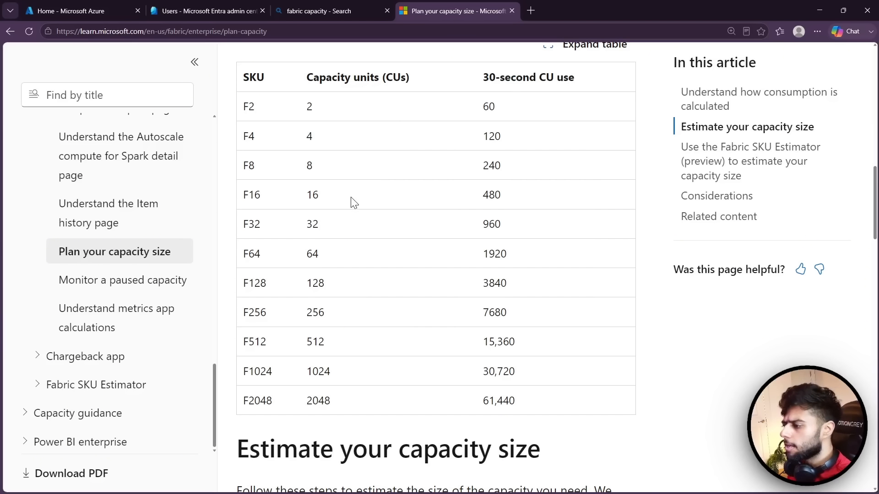
- Skim the sections on estimating capacity size and using the Fabric SKU Estimator, then return to the article's beginning
scroll(350, 199, down, 5)
scroll(352, 197, down, 9)
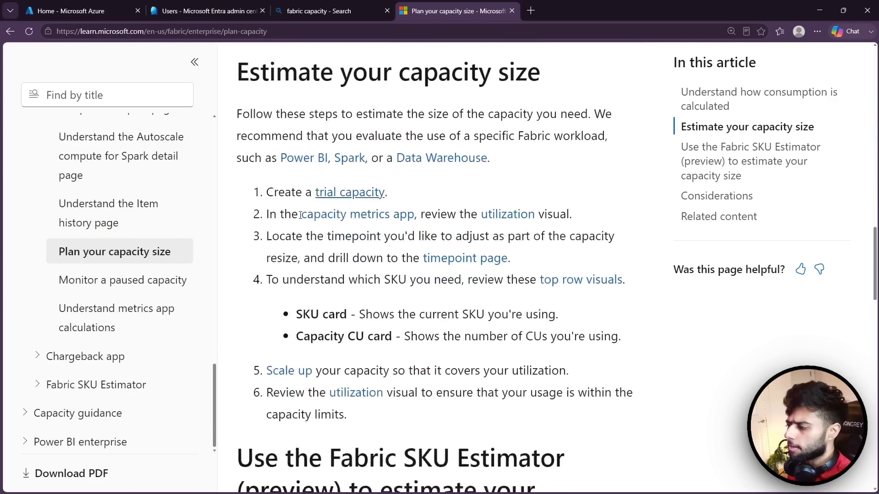
scroll(259, 224, up, 10)
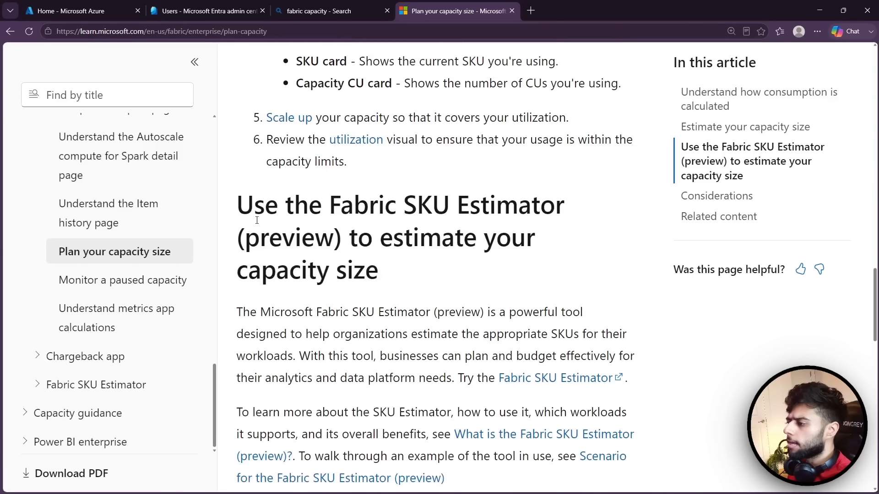
scroll(257, 226, up, 12)
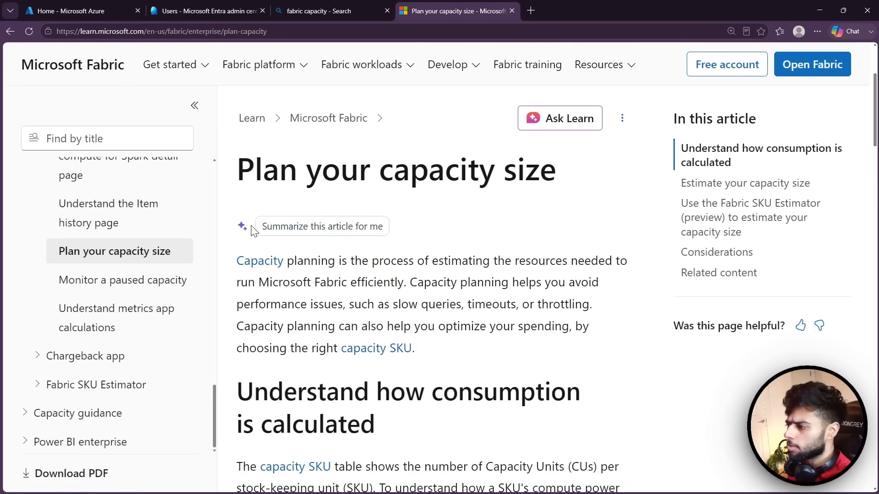
- Review how consumption is calculated and the capacity units for each SKU from F2 to F2048
scroll(250, 229, down, 4)
scroll(243, 236, down, 4)
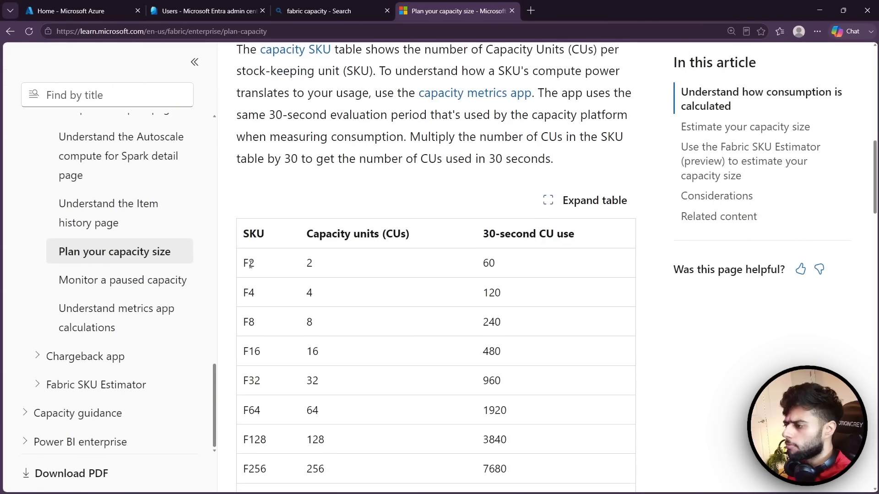
double_click(310, 294)
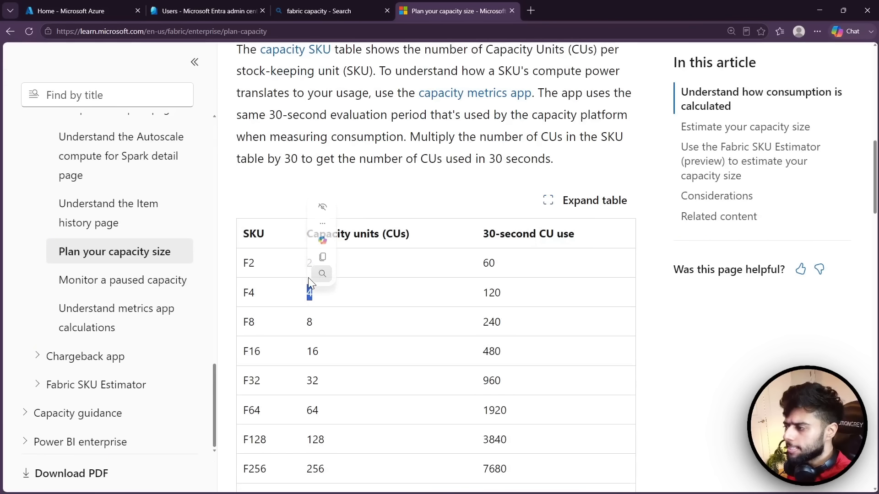
click(314, 322)
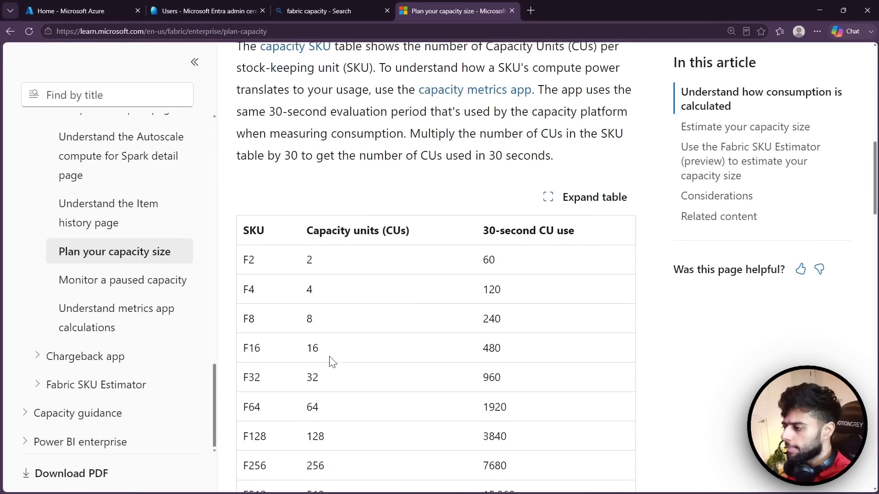
scroll(406, 317, down, 2)
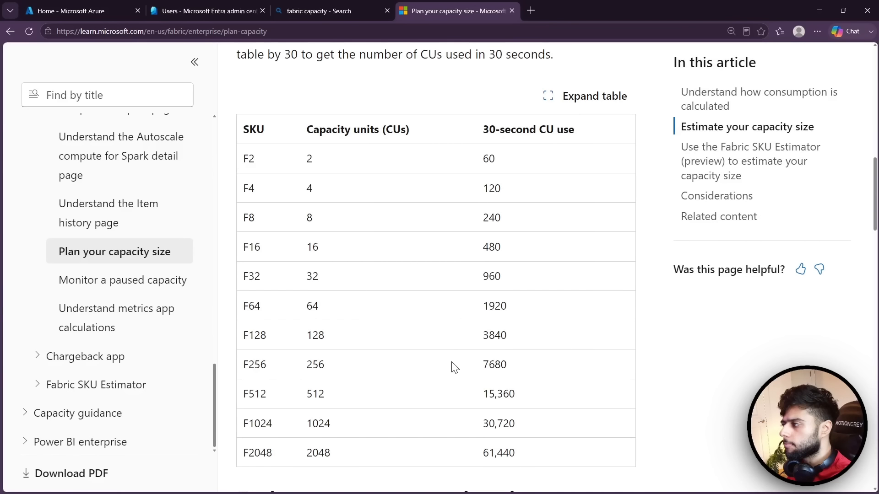
scroll(644, 350, up, 3)
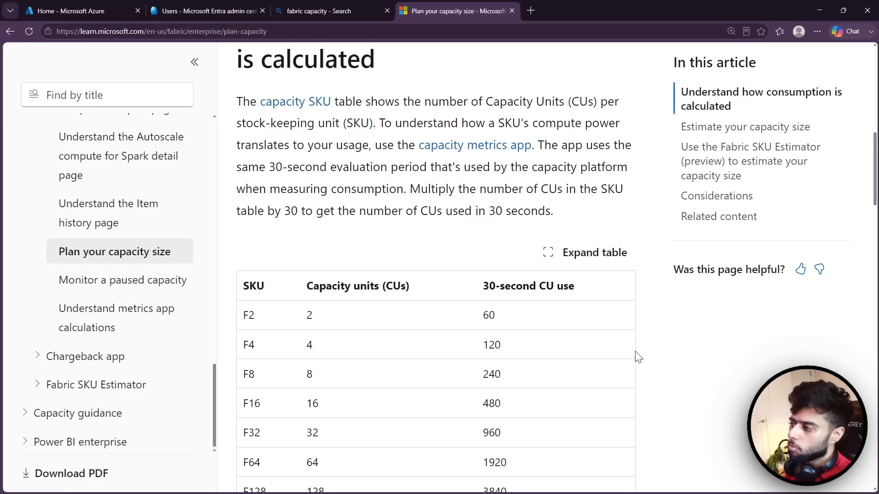
- Open the linked capacity SKU documentation and examine its table of Fabric SKUs, Power BI SKUs and v-cores
click(296, 102)
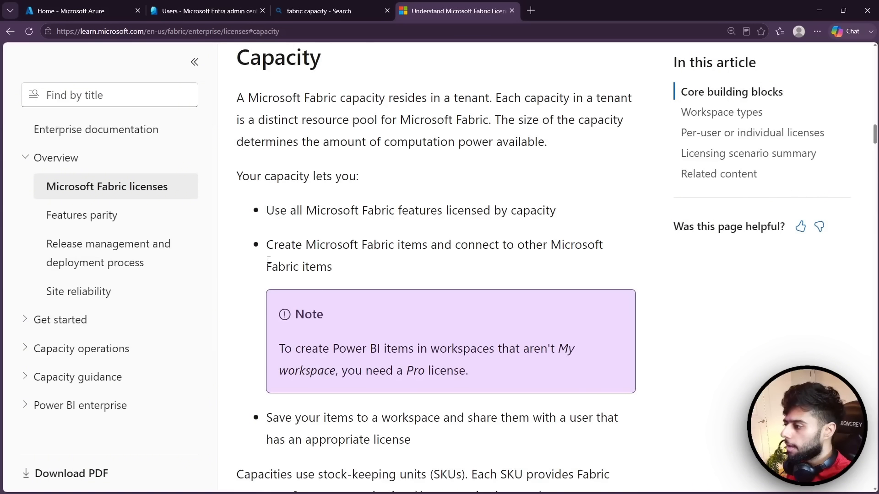
scroll(232, 286, up, 2)
scroll(232, 283, down, 8)
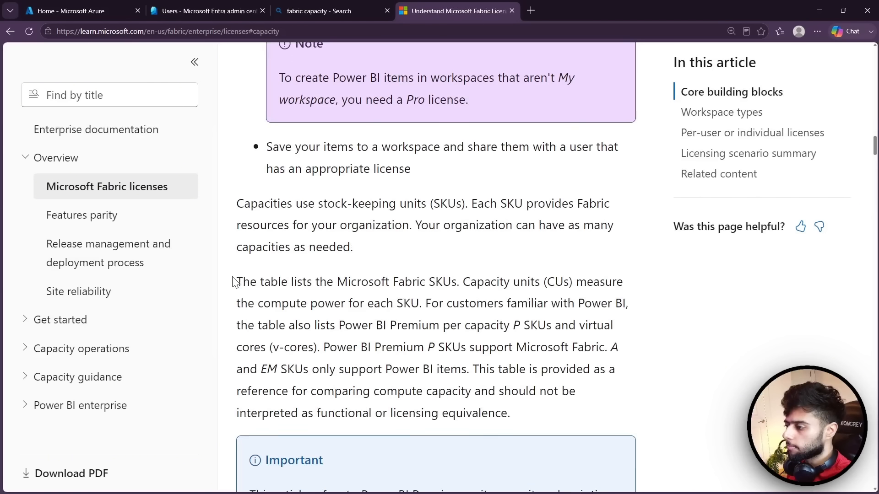
scroll(233, 282, down, 12)
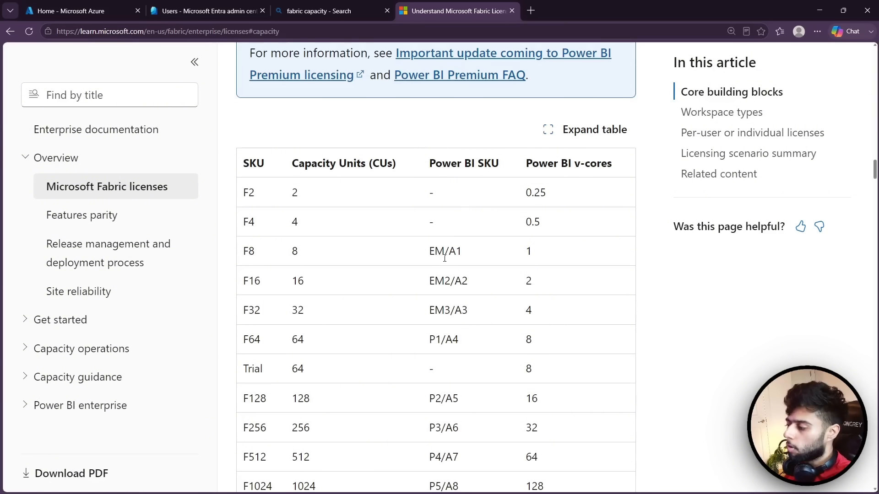
scroll(453, 267, down, 2)
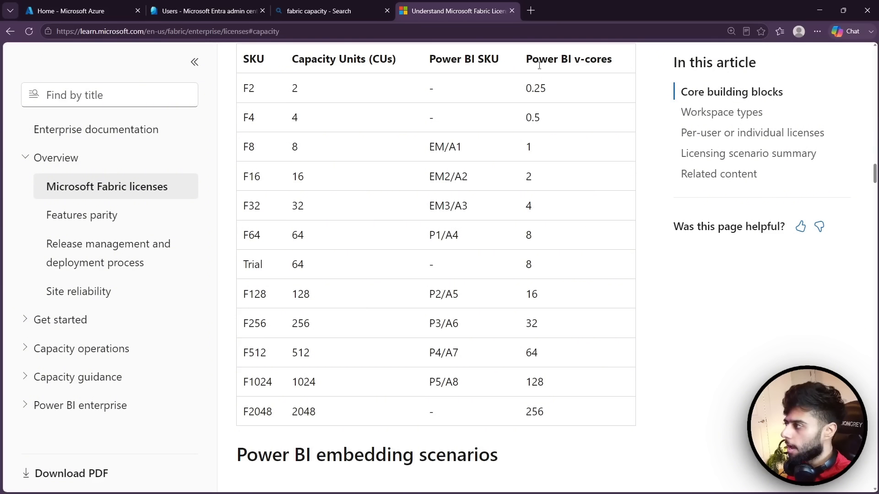
- Read the licensing article's sections on Power BI embedding scenarios, workspaces, and the Power BI and Fabric workspace types
scroll(660, 229, down, 6)
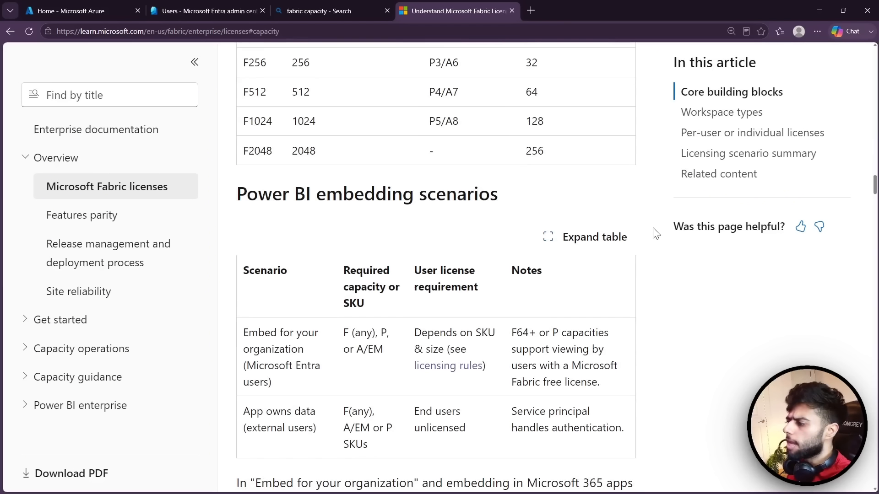
scroll(654, 240, down, 1)
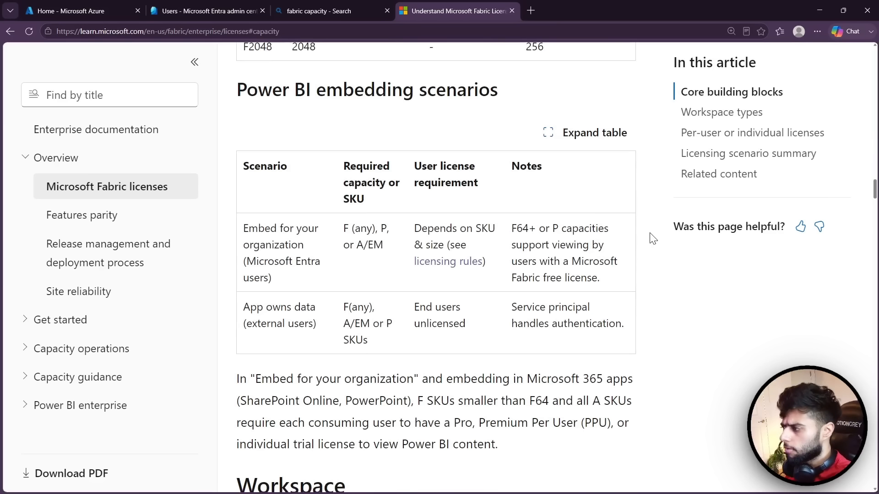
scroll(652, 243, down, 2)
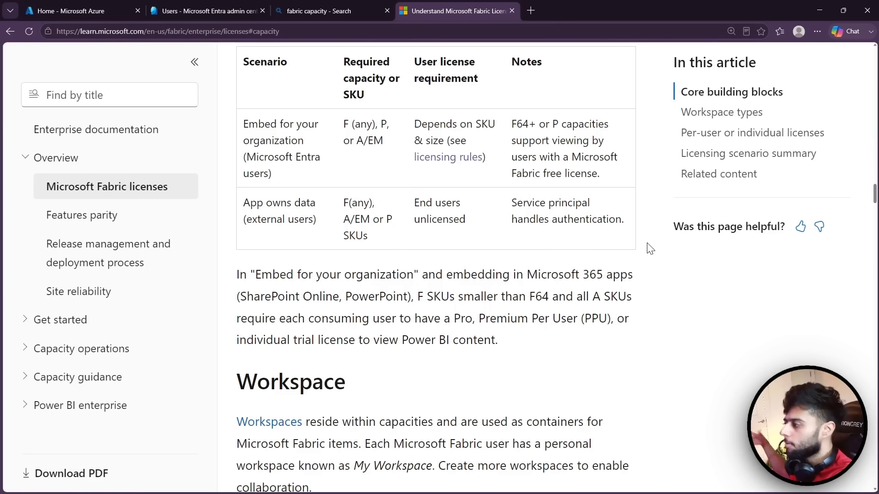
scroll(650, 249, down, 3)
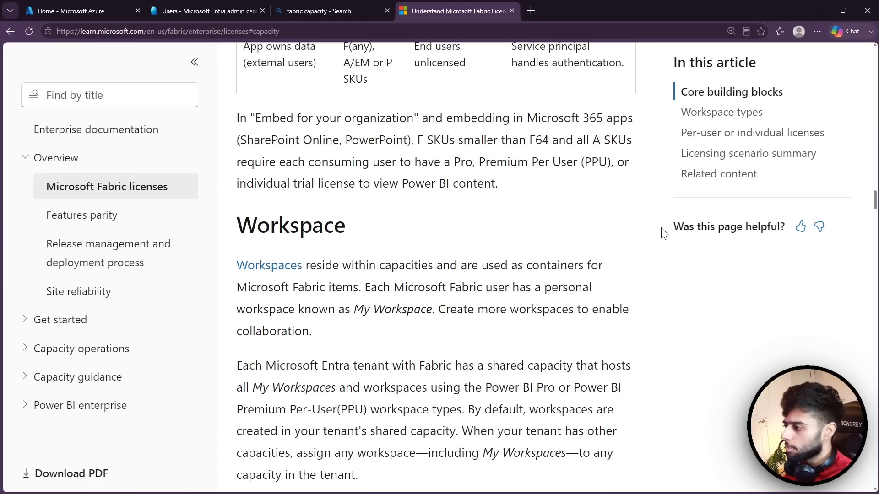
scroll(663, 233, down, 5)
scroll(653, 251, down, 10)
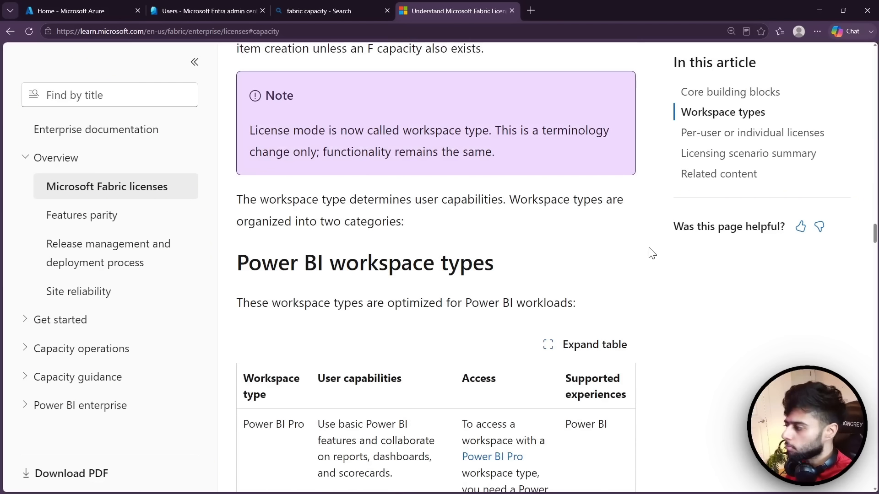
scroll(652, 253, down, 10)
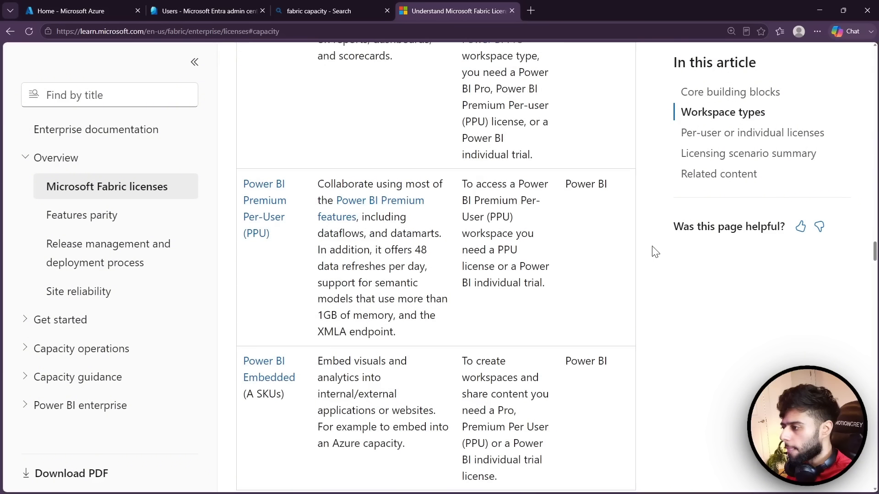
scroll(659, 249, down, 10)
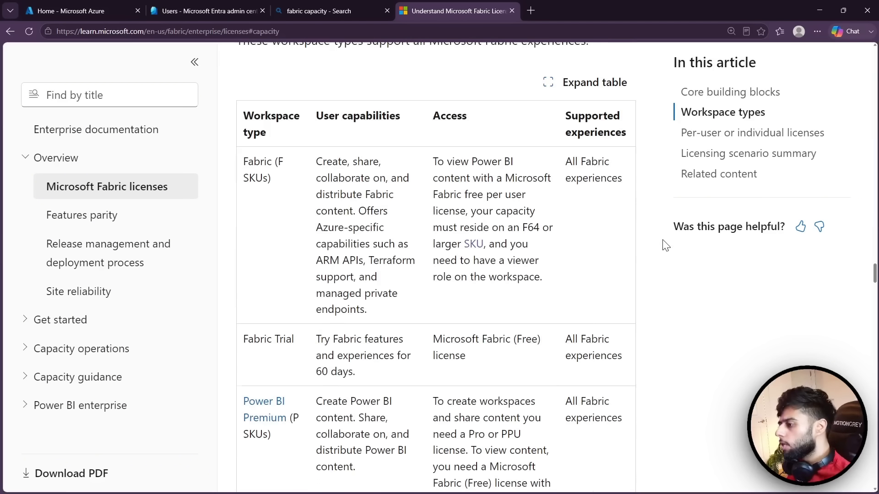
scroll(664, 246, down, 5)
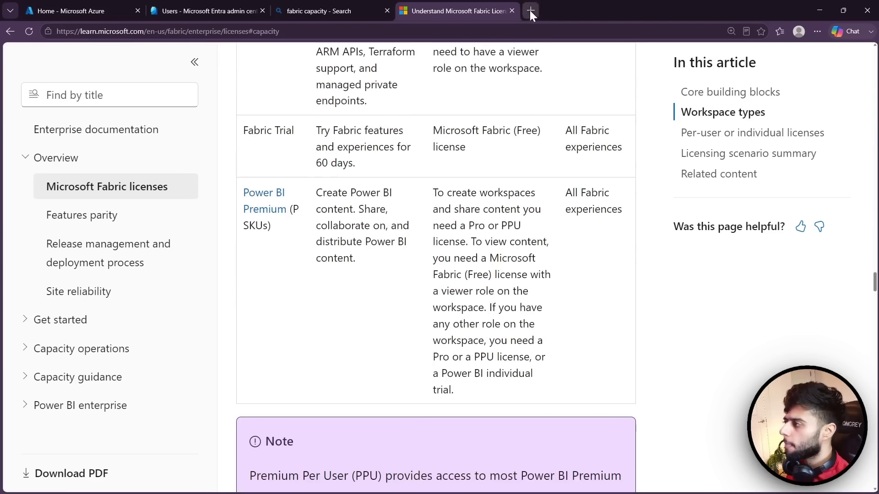
- Search the web for one lake in a new tab and open the Microsoft Learn article "OneLake, the OneDrive for data"
click(529, 10)
text(one lake)
key(Return)
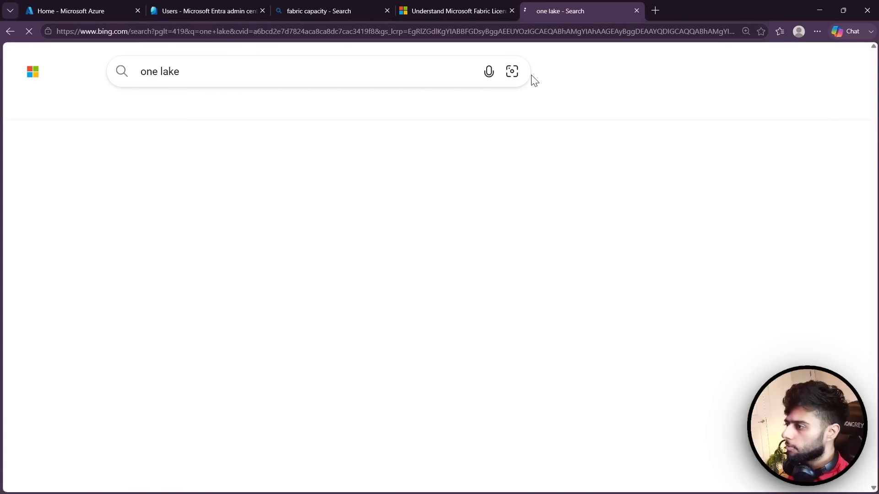
click(198, 239)
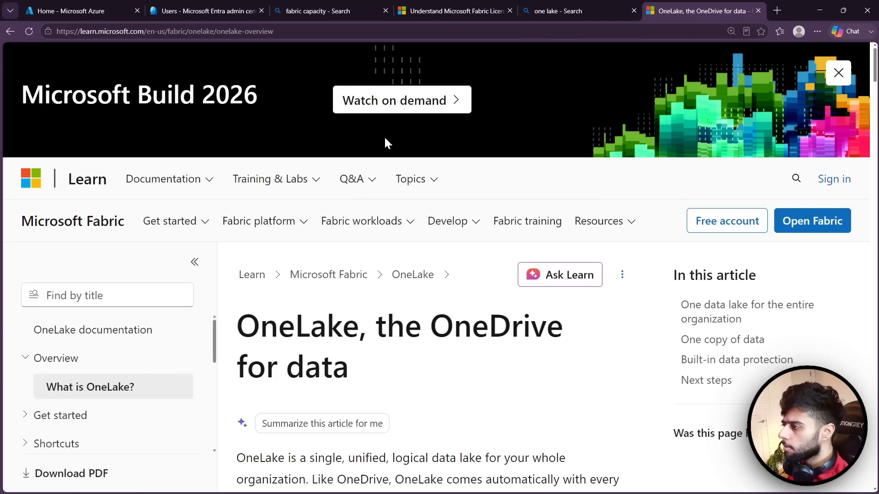
- Read the OneLake overview through to the workspace architecture diagram, view the diagram enlarged and close the enlarged view
drag(237, 325, 369, 366)
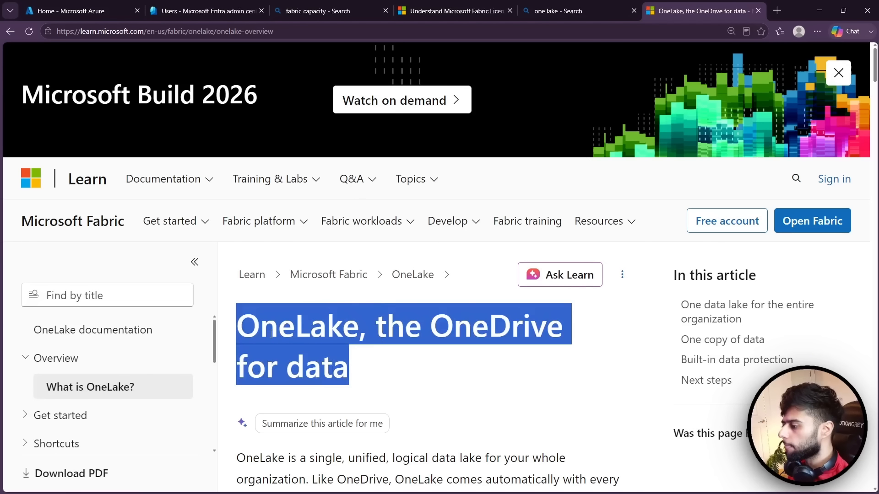
click(271, 335)
scroll(212, 330, down, 3)
scroll(231, 319, down, 8)
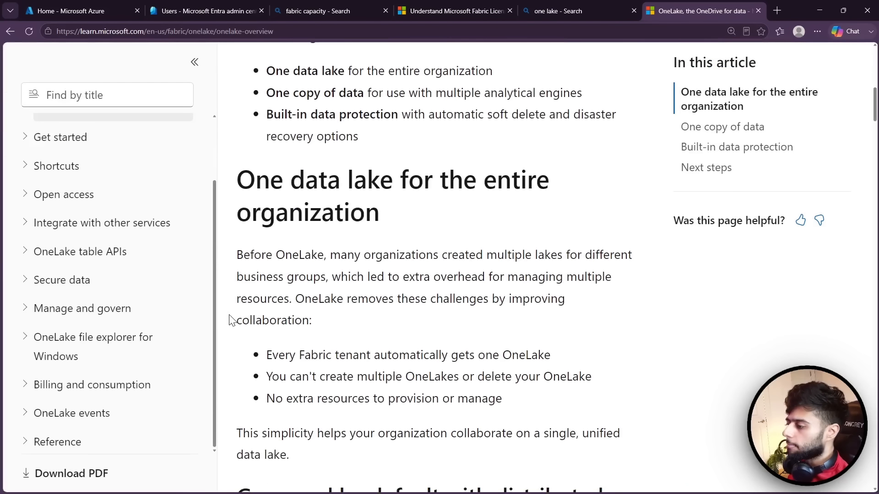
scroll(231, 318, down, 15)
click(430, 283)
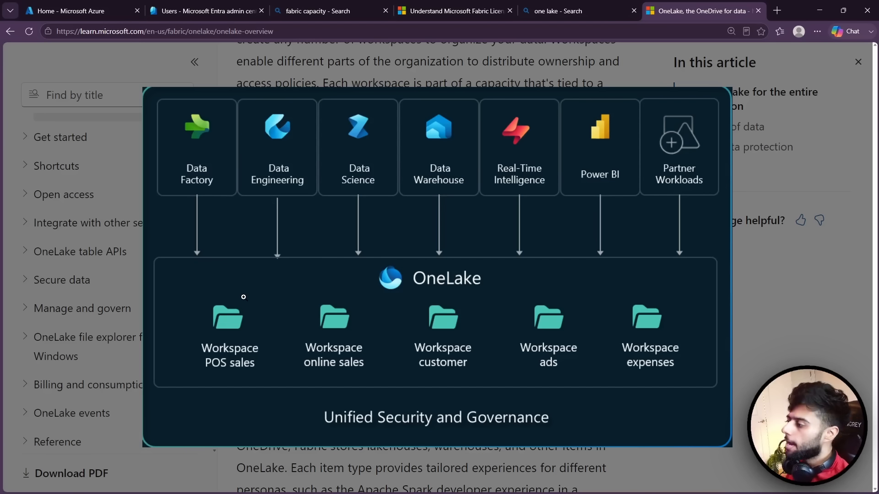
click(773, 333)
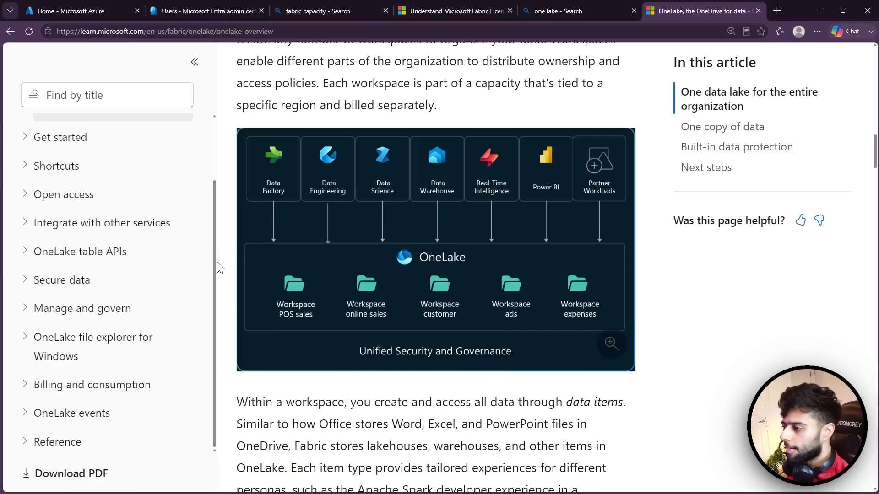
- Reread the OneLake overview's section on default governance and distributed ownership, above the workspace architecture diagram
scroll(229, 259, up, 2)
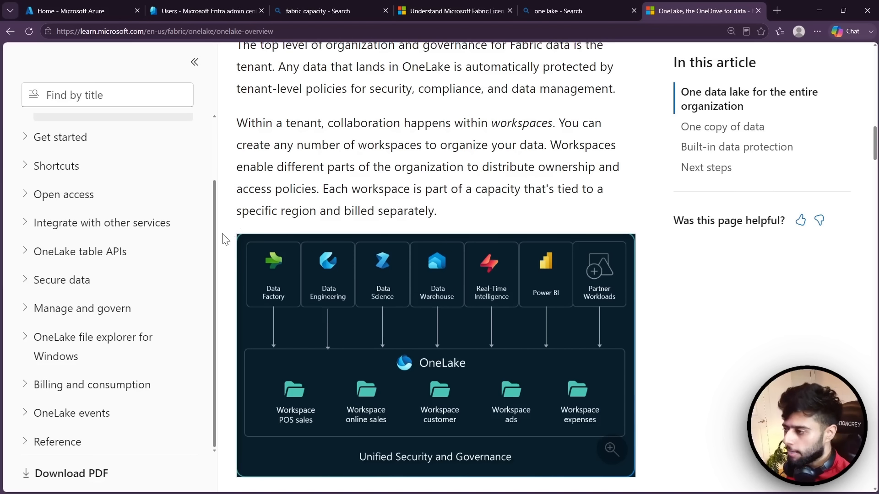
scroll(225, 239, up, 3)
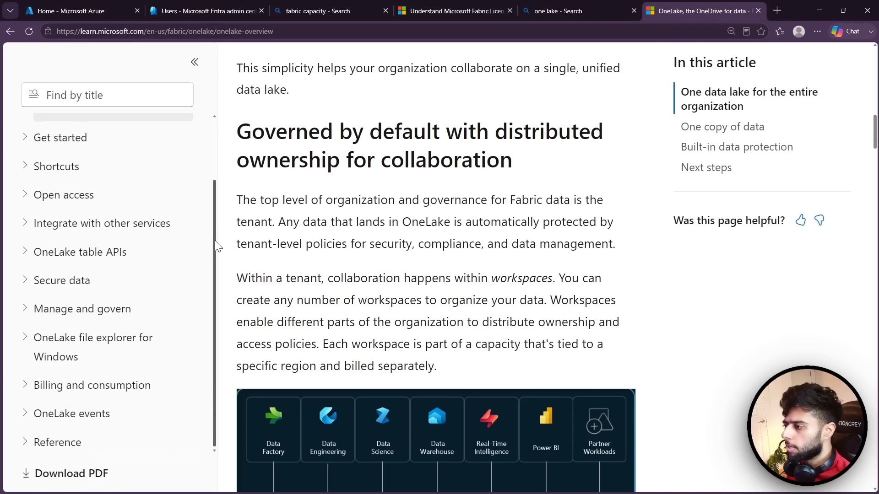
drag(215, 241, 226, 180)
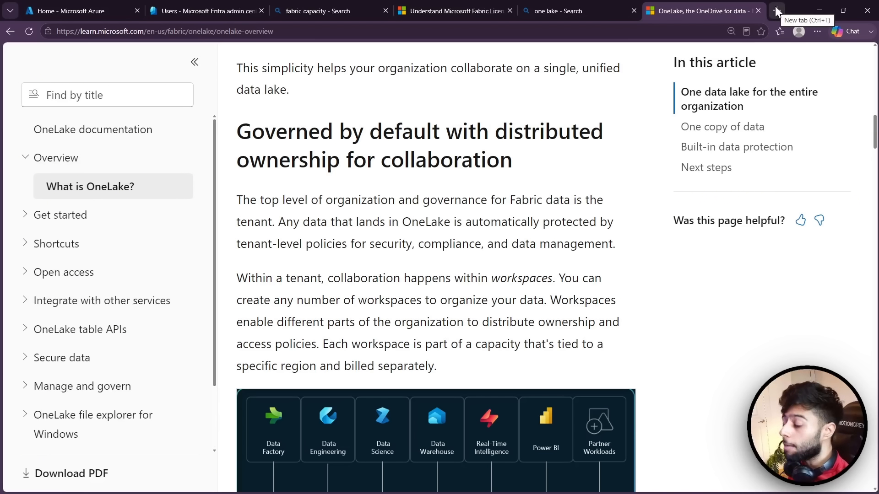
- Search the web for fabric data days in a new browser tab
click(775, 9)
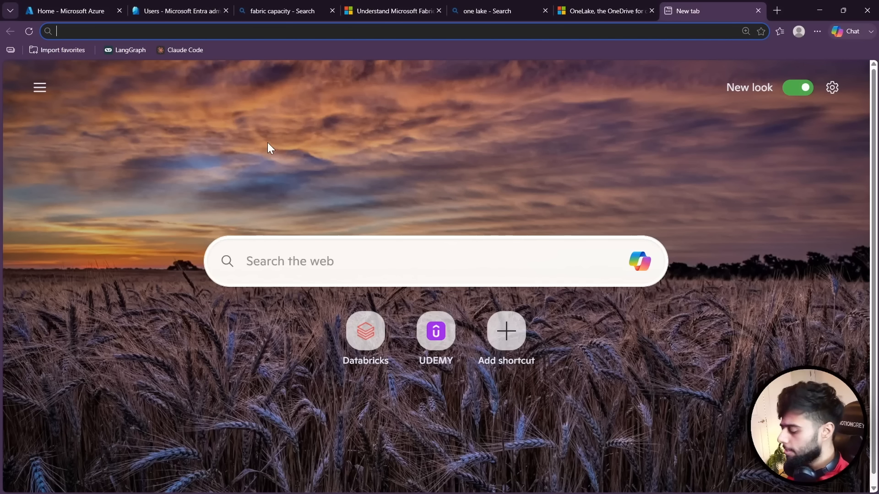
text(fab)
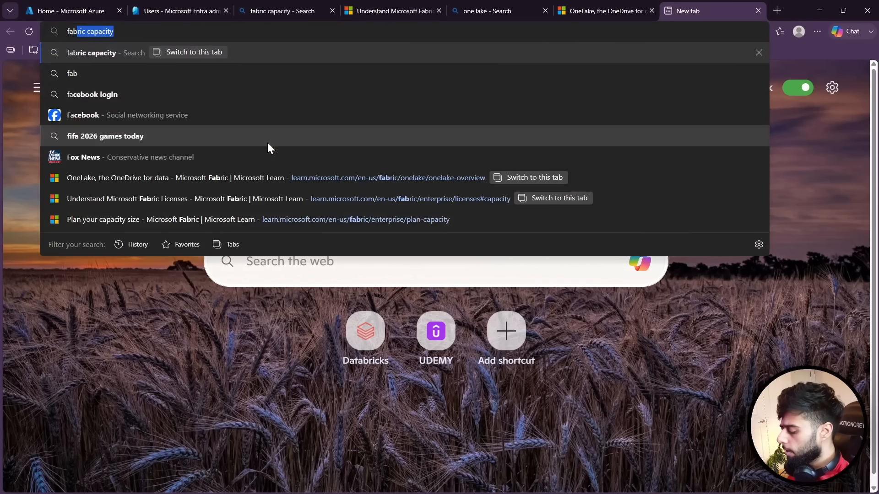
text(ric communit)
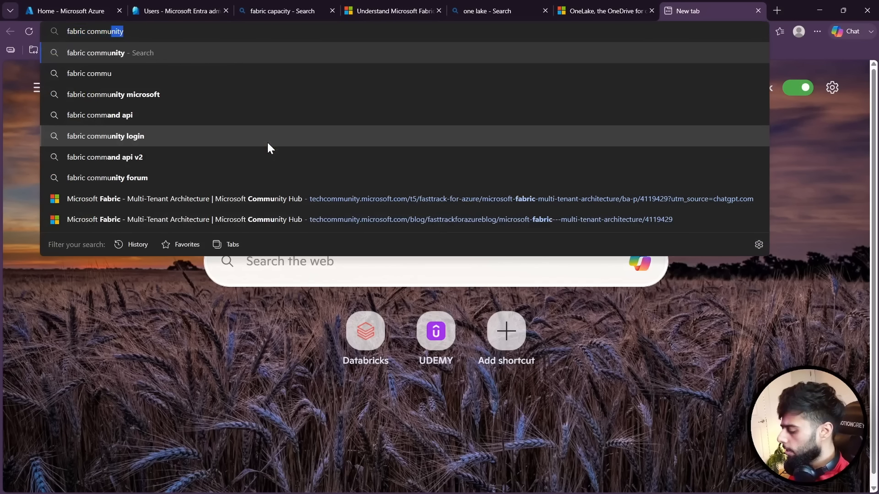
key(BackSpace)
key(BackSpace)
key(BackSpace)
key(BackSpace)
key(BackSpace)
key(BackSpace)
key(BackSpace)
key(BackSpace)
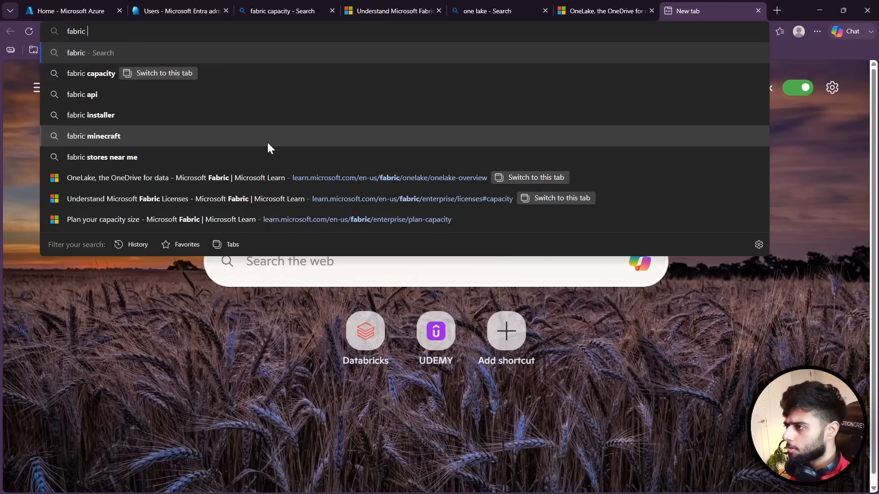
text(data day)
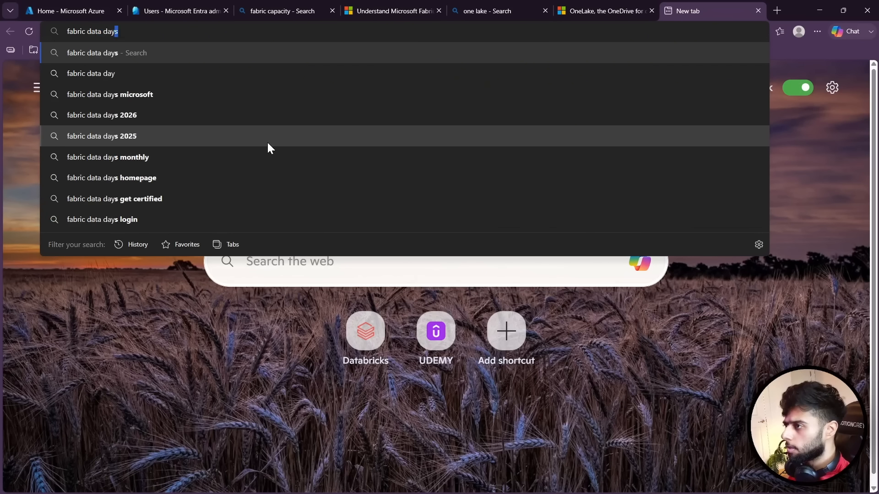
key(Return)
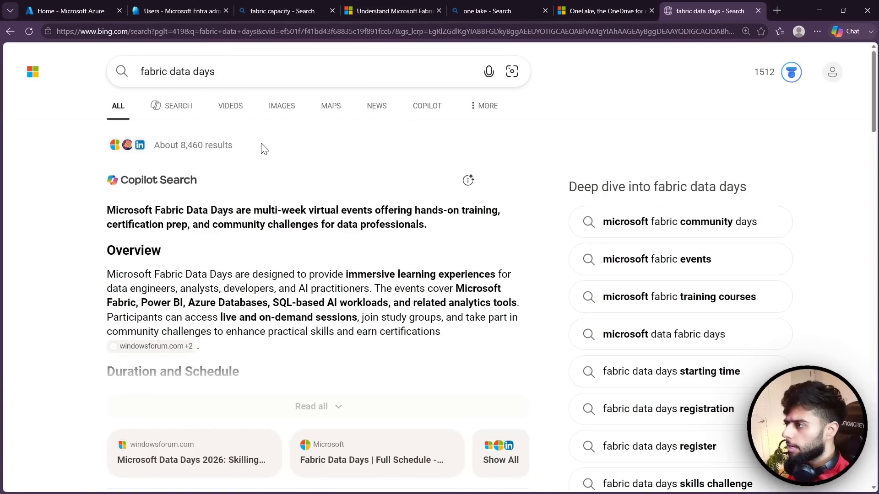
- Refine the search to fabric data days 2026 and open the Fabric Community article "Data Days | Full Schedule 2026"
click(212, 71)
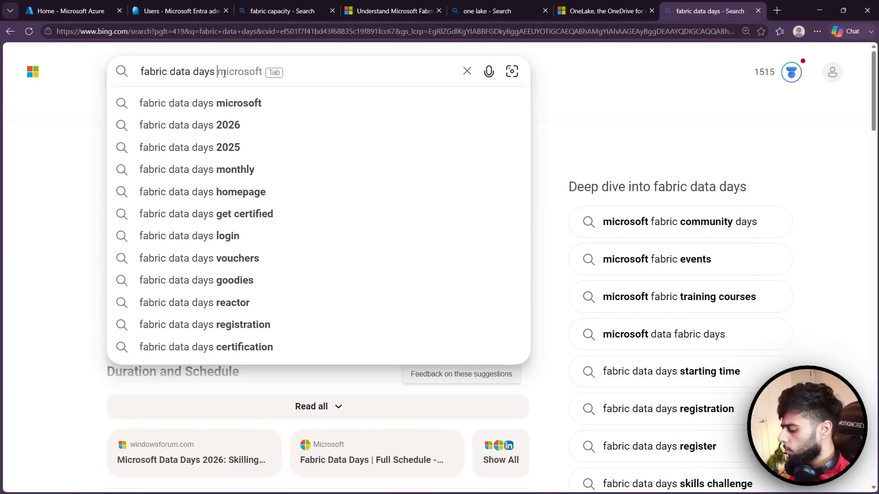
text(2026)
key(Return)
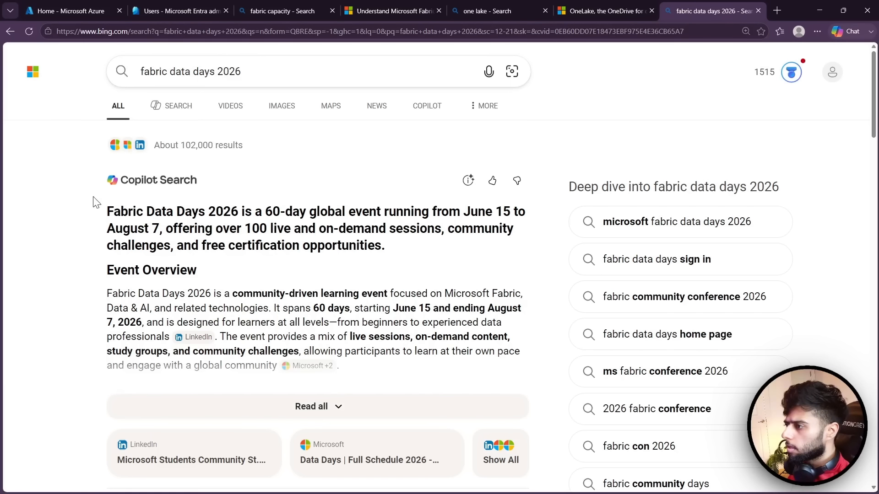
scroll(80, 205, down, 6)
click(182, 172)
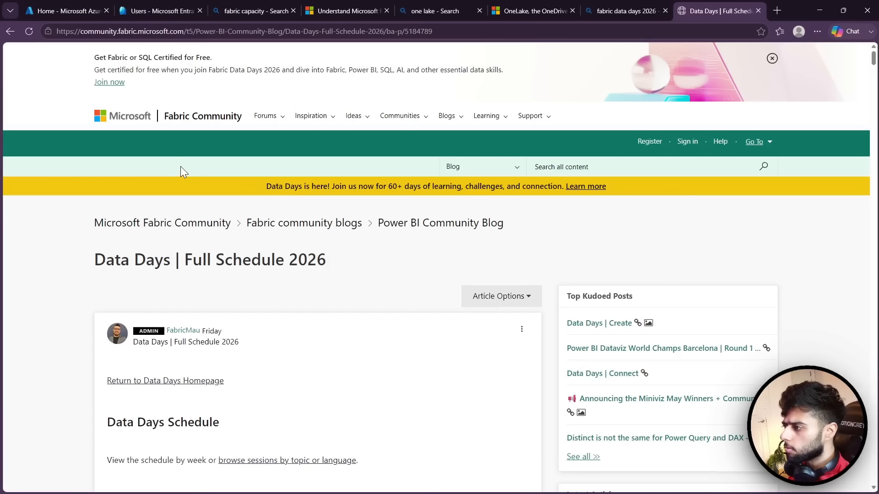
- Dismiss the certification banner and look over the article's title and weekly schedule links
click(772, 59)
scroll(65, 245, down, 4)
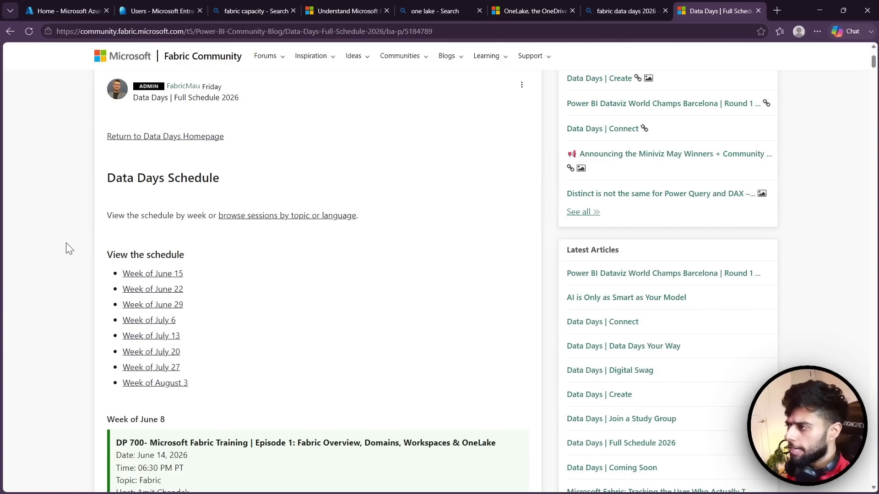
scroll(66, 247, up, 3)
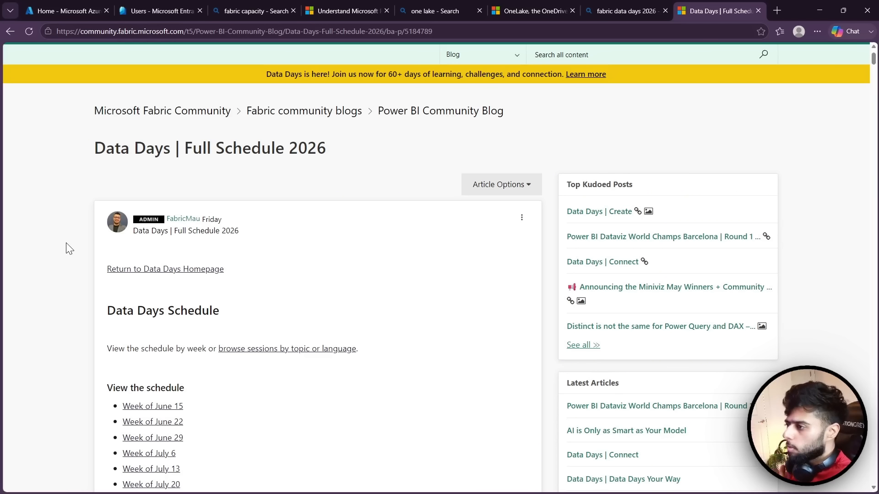
drag(95, 148, 328, 158)
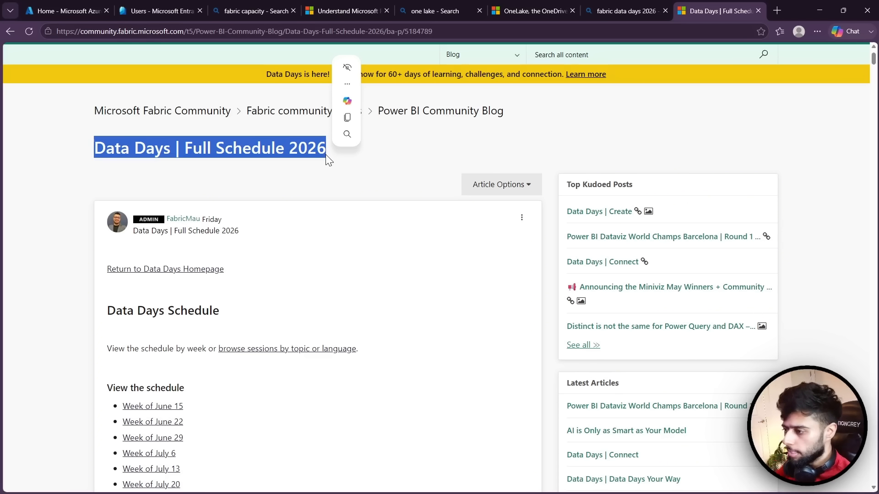
click(69, 294)
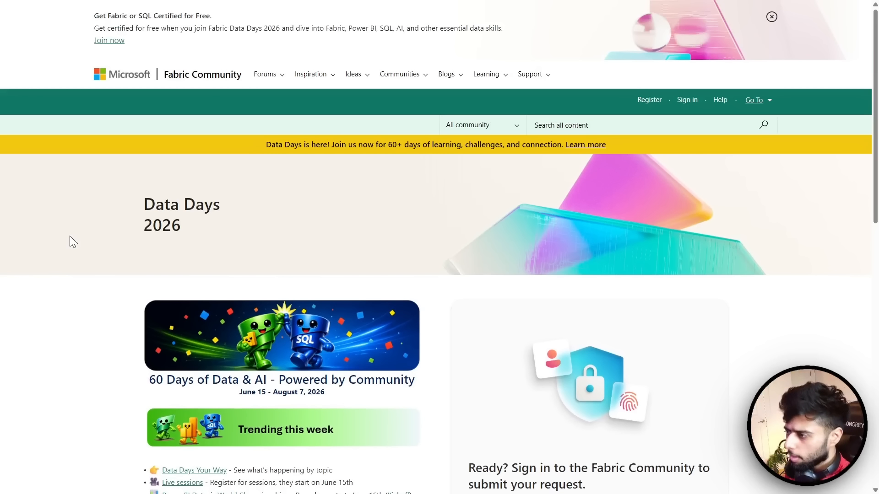
- Examine the Data Days 2026 homepage for the event dates, trending items, free certification offer, study groups and community activities
scroll(73, 241, down, 1)
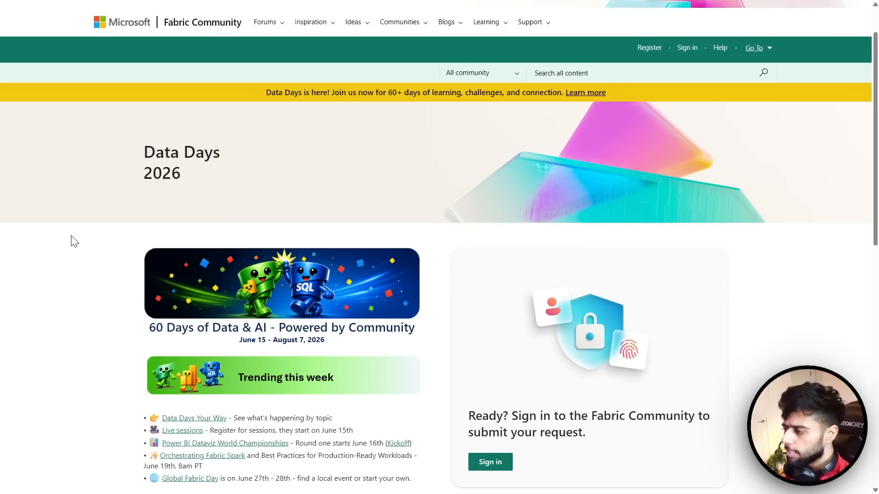
scroll(73, 241, down, 3)
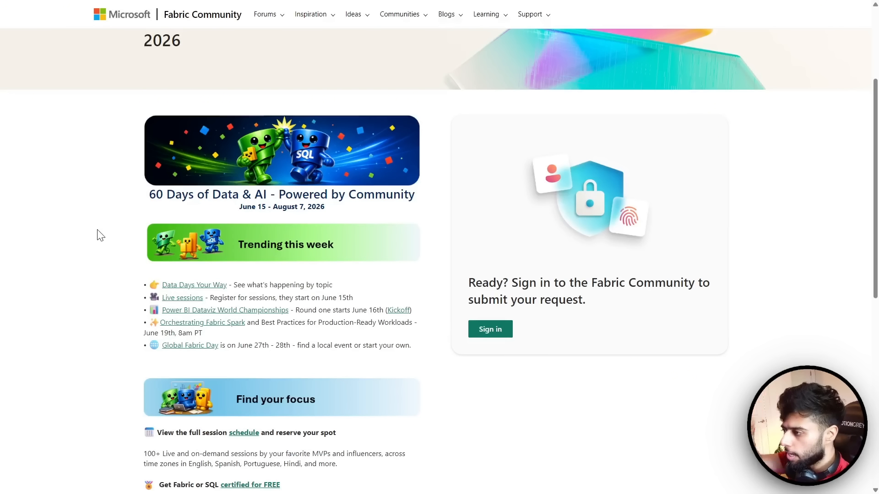
drag(272, 207, 334, 210)
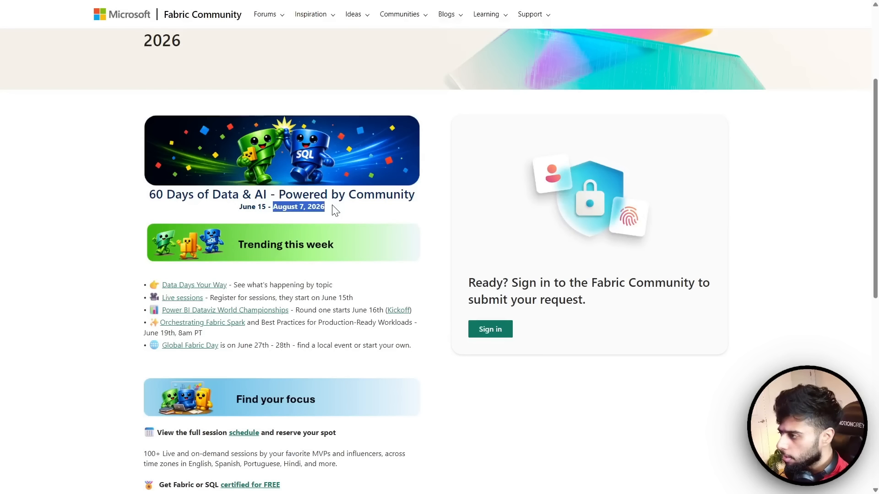
click(300, 214)
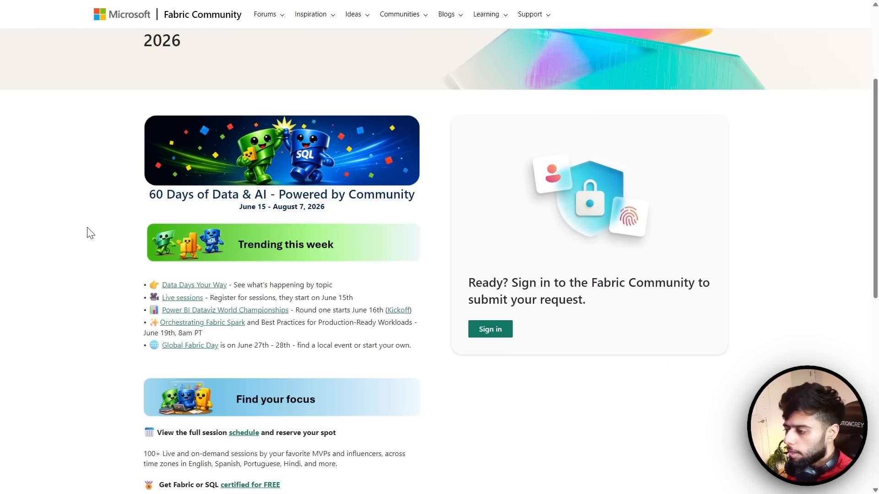
scroll(107, 226, down, 1)
scroll(105, 226, down, 2)
scroll(105, 226, down, 2)
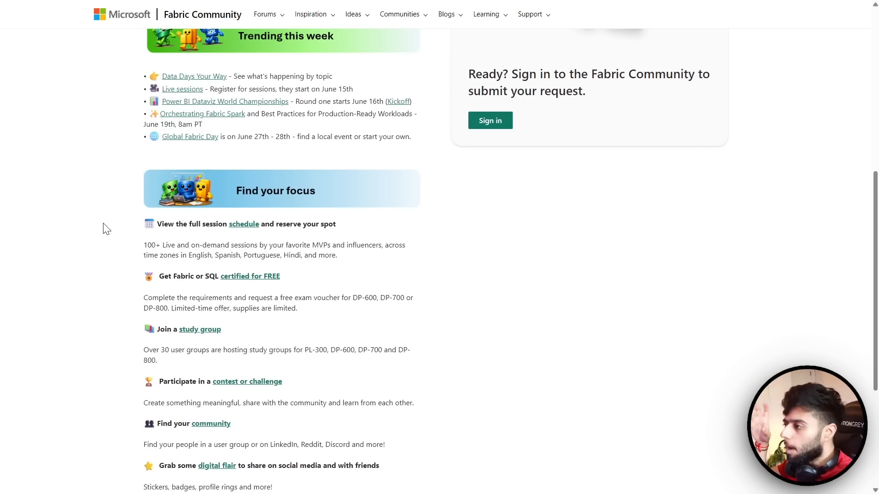
scroll(101, 232, down, 4)
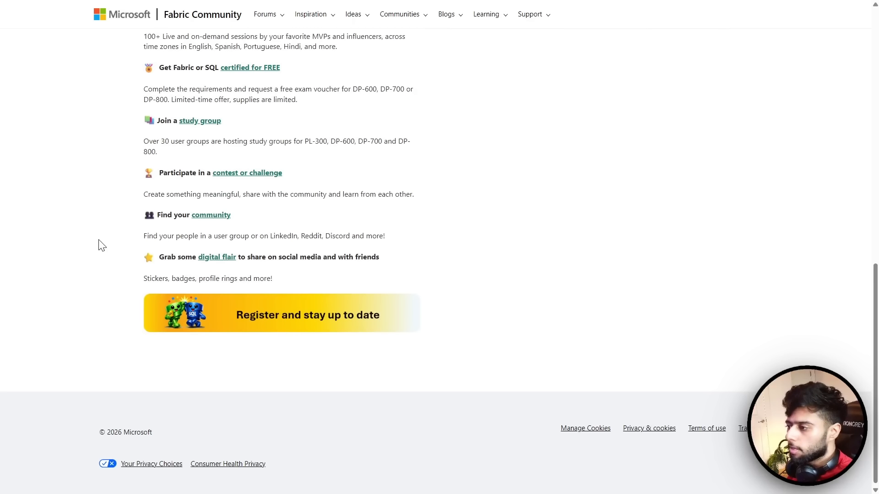
scroll(101, 246, up, 5)
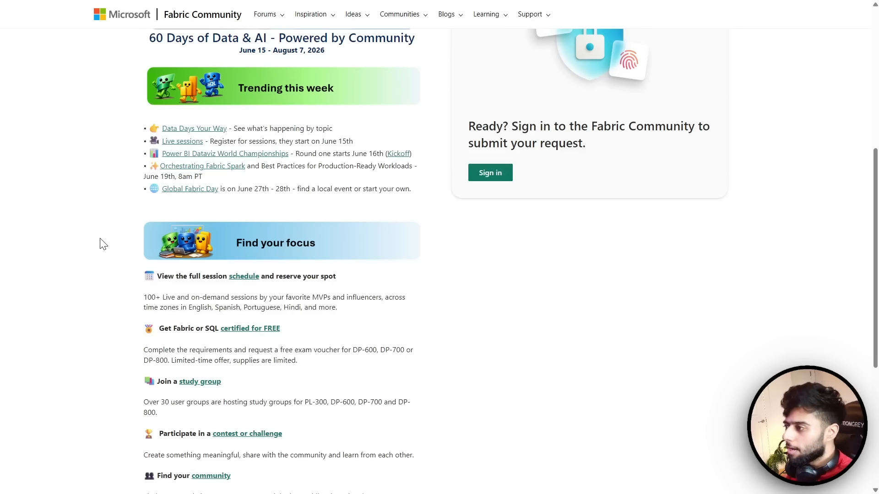
scroll(103, 244, up, 7)
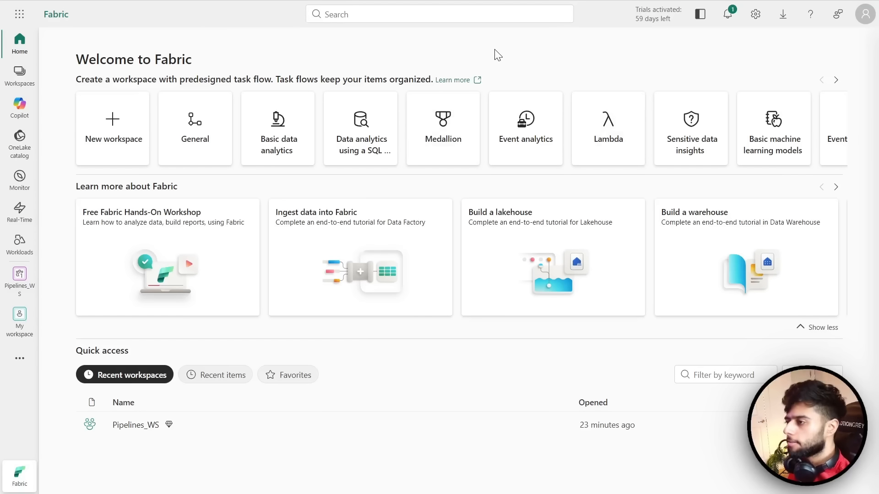
- View the workspace list and the OneLake catalog in Fabric and open the Pipelines_WS workspace
click(20, 73)
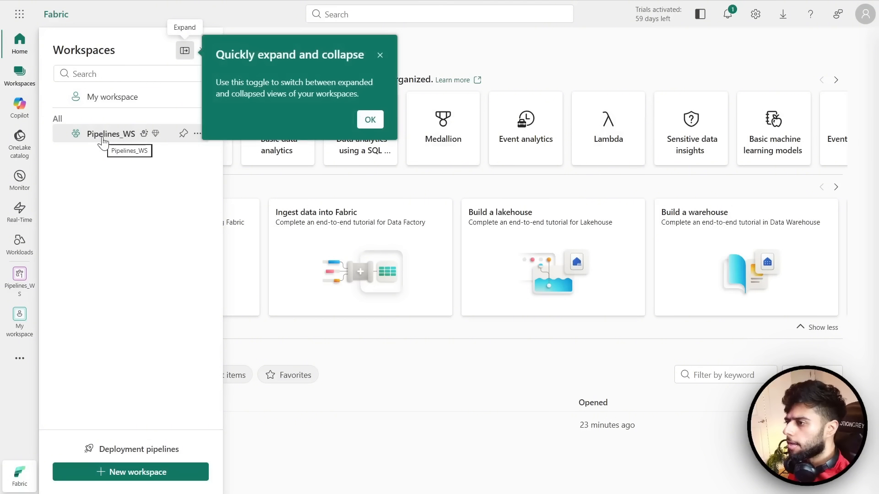
click(17, 148)
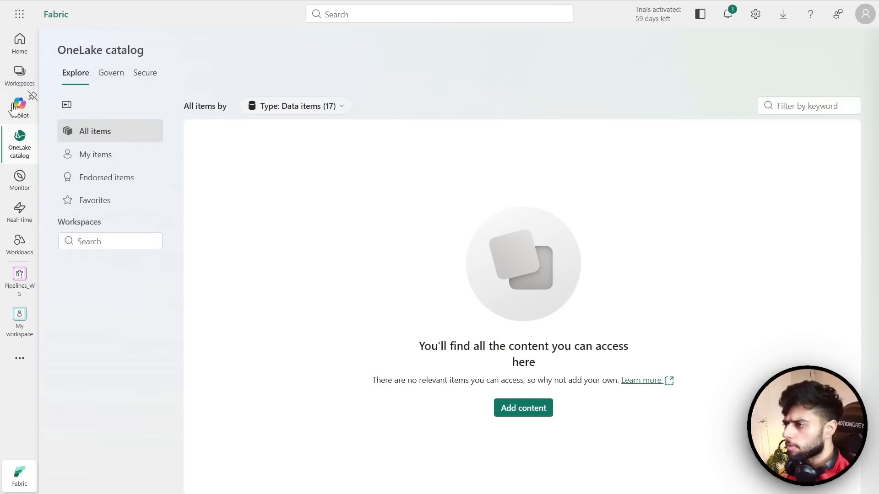
click(19, 74)
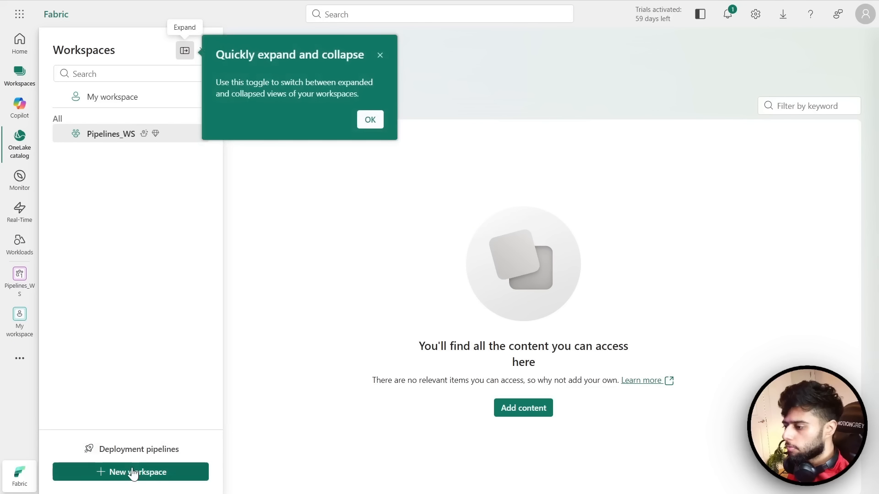
click(101, 136)
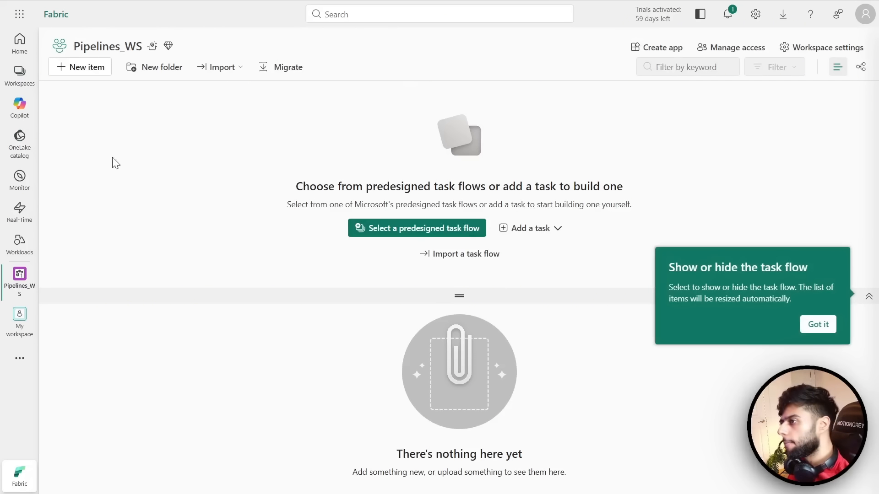
- Create a new Pipeline item named basic in the Pipelines_WS workspace, dismissing the favorites tip
click(85, 74)
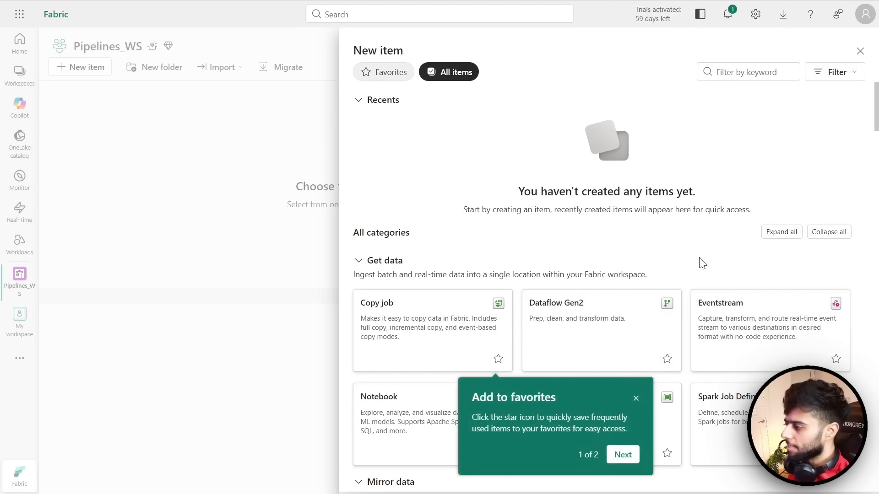
click(636, 399)
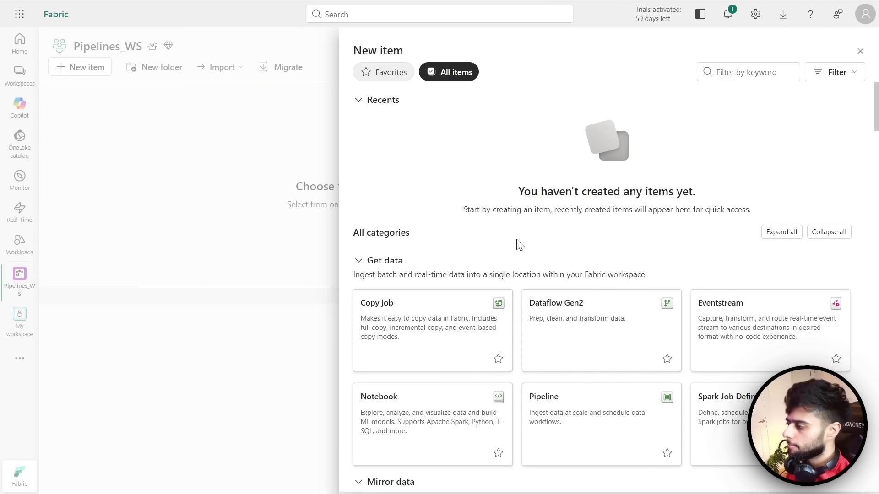
scroll(520, 244, down, 2)
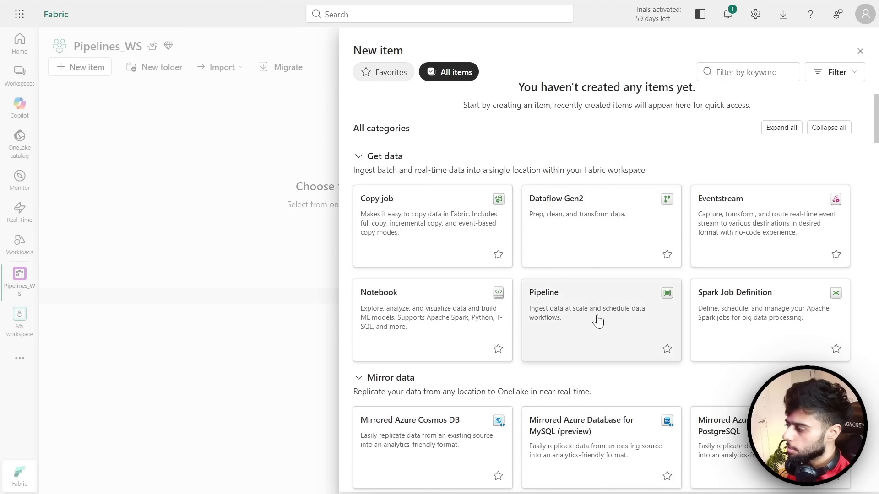
click(585, 323)
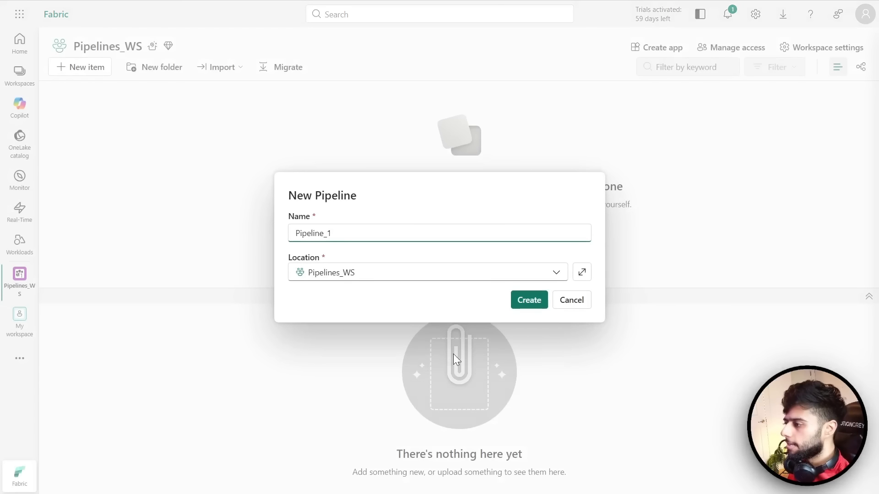
drag(334, 234, 243, 240)
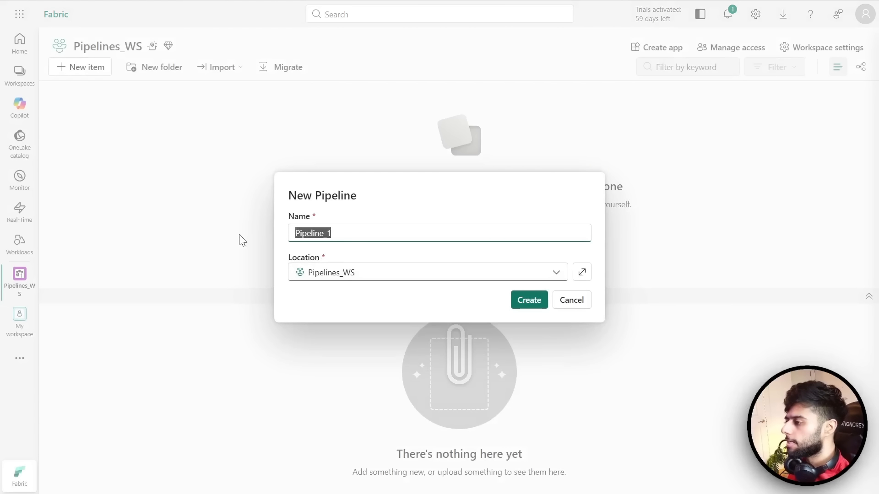
key(BackSpace)
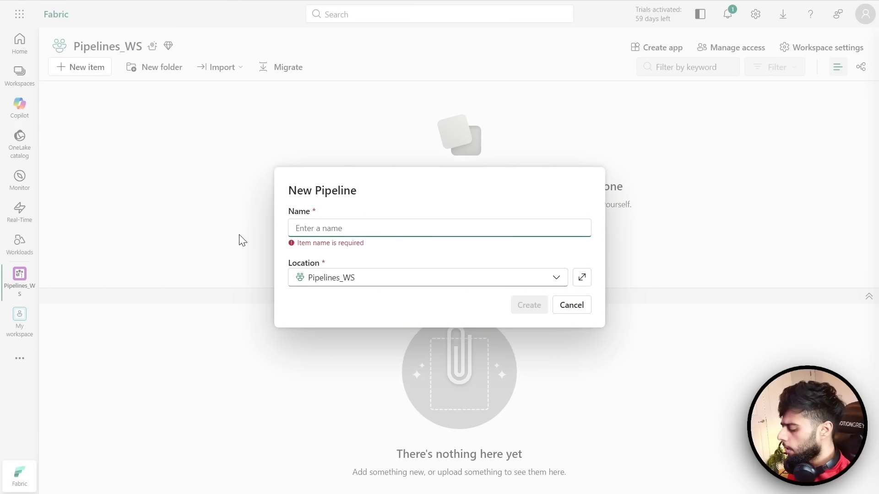
text(basic)
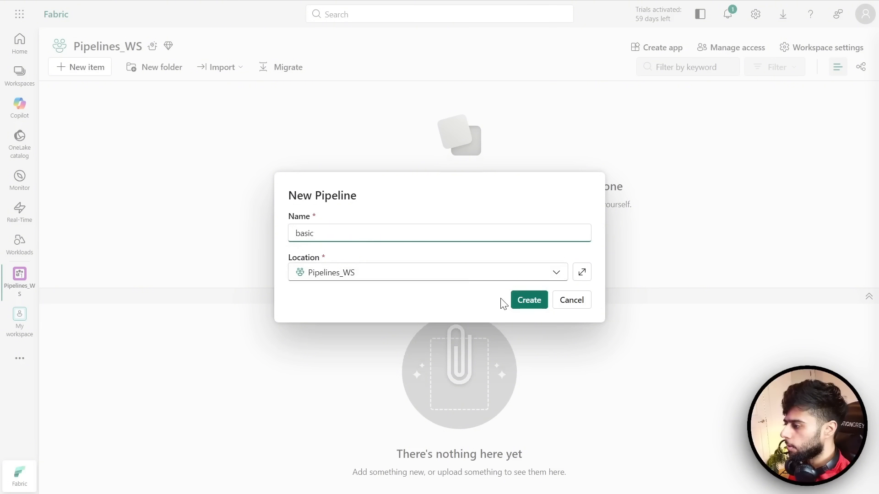
click(511, 298)
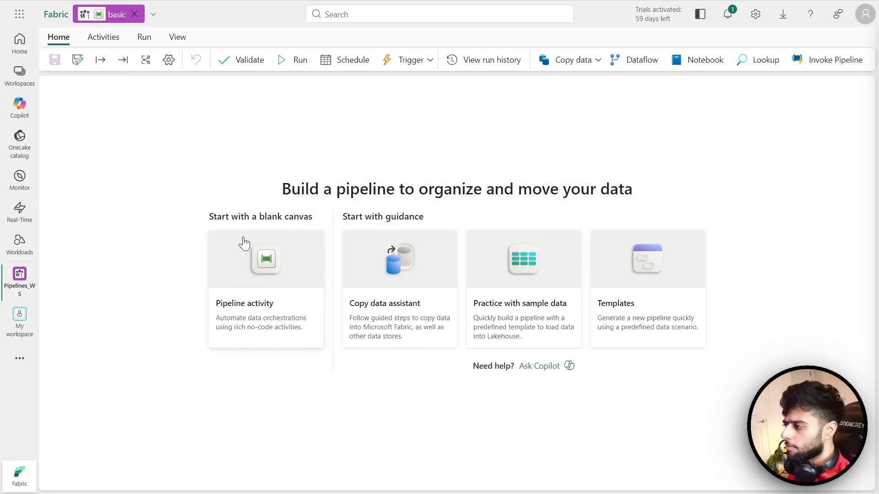
- Open the pipeline canvas by adding a Copy data activity, delete that activity and enlarge the canvas area
click(274, 269)
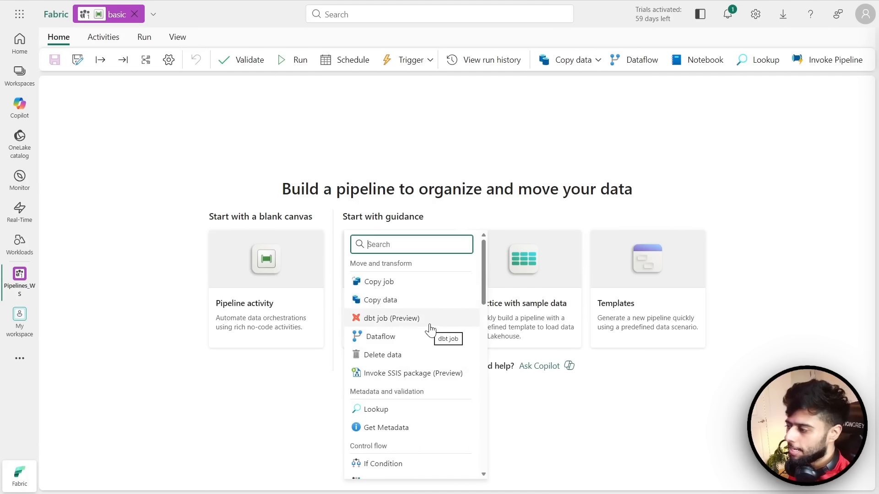
click(366, 300)
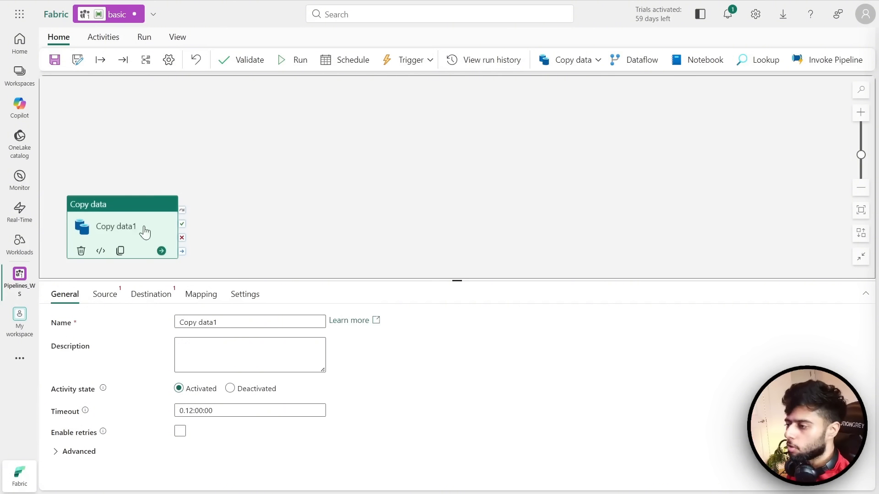
key(Delete)
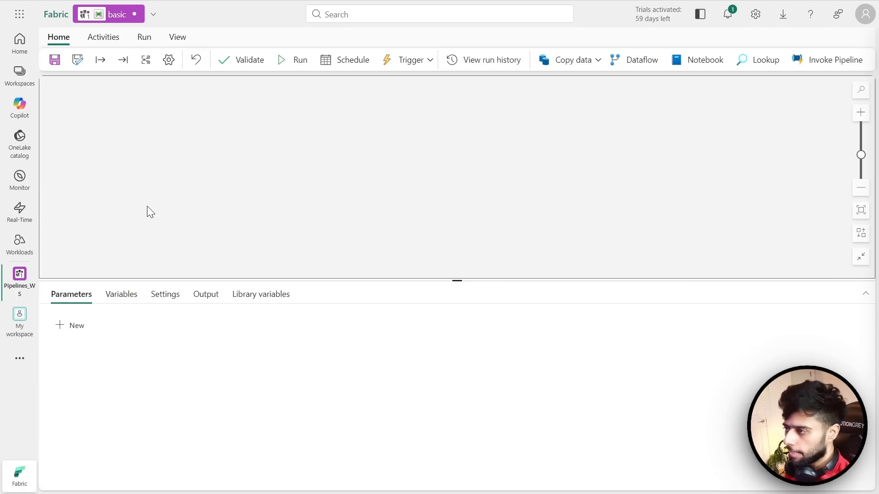
drag(457, 280, 460, 236)
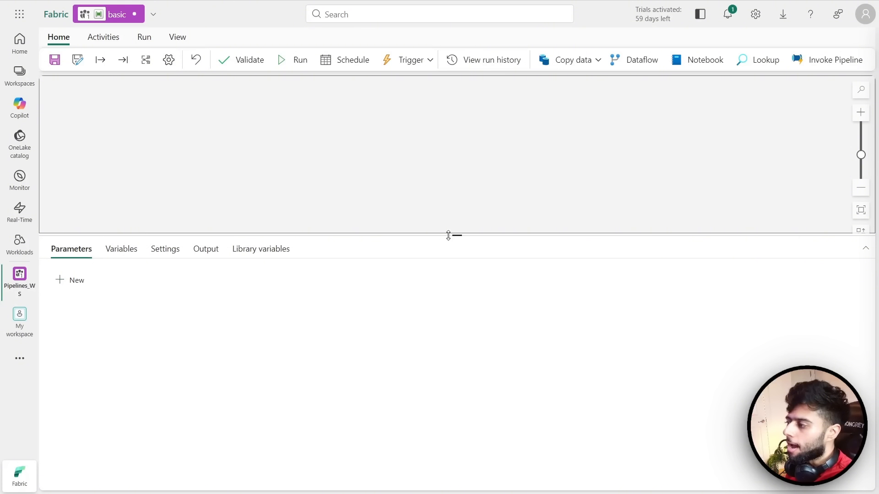
drag(449, 235, 426, 363)
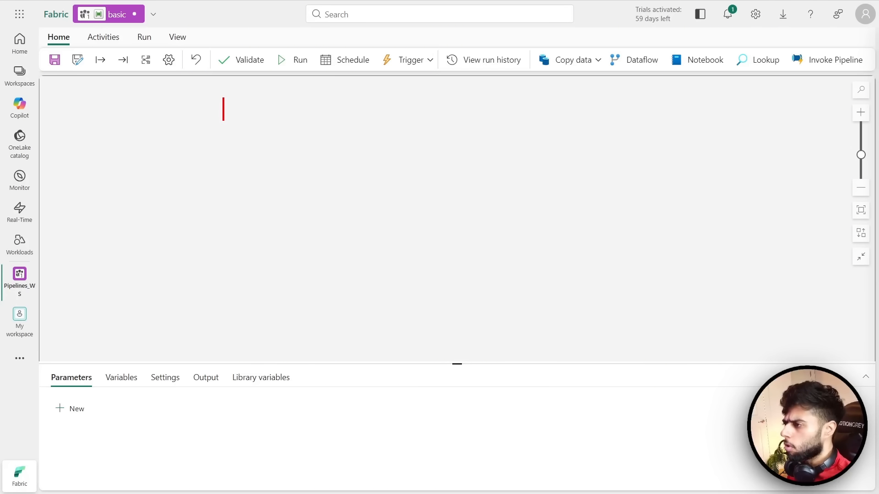
- Annotate the empty canvas on screen with the red texts ETL and ELT and frame ETL with a red box
text(ETL)
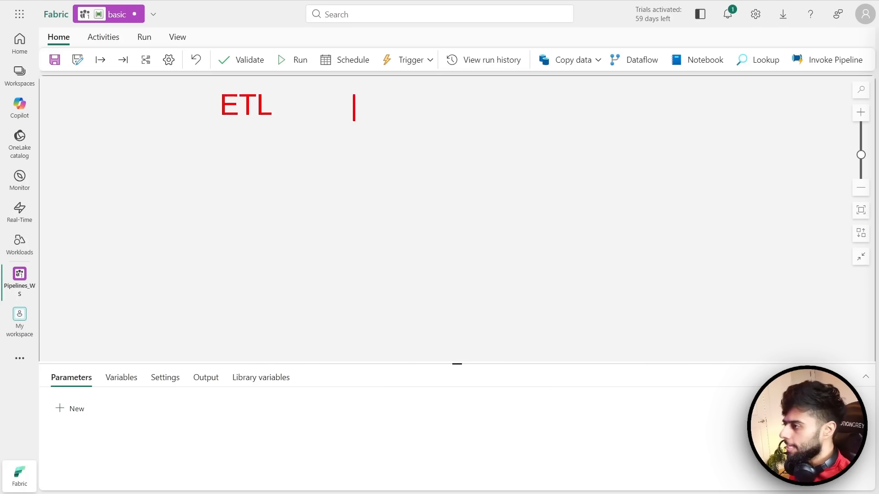
text(                              ELT)
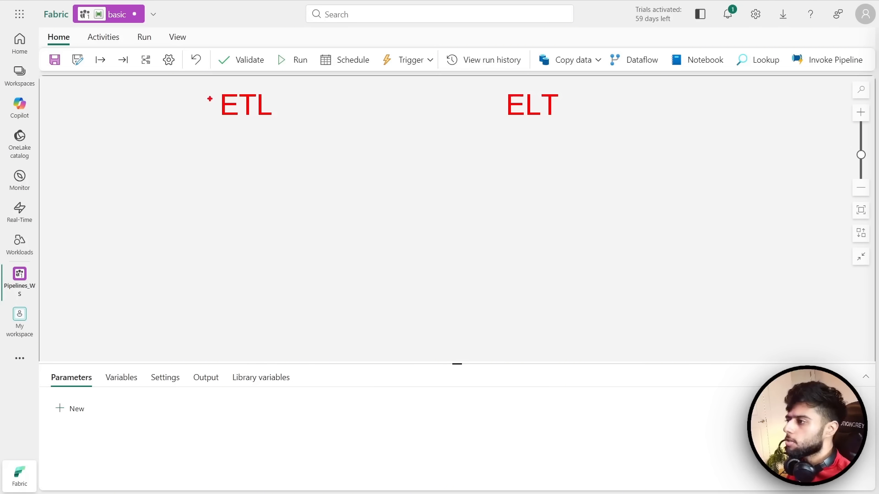
drag(209, 86, 286, 125)
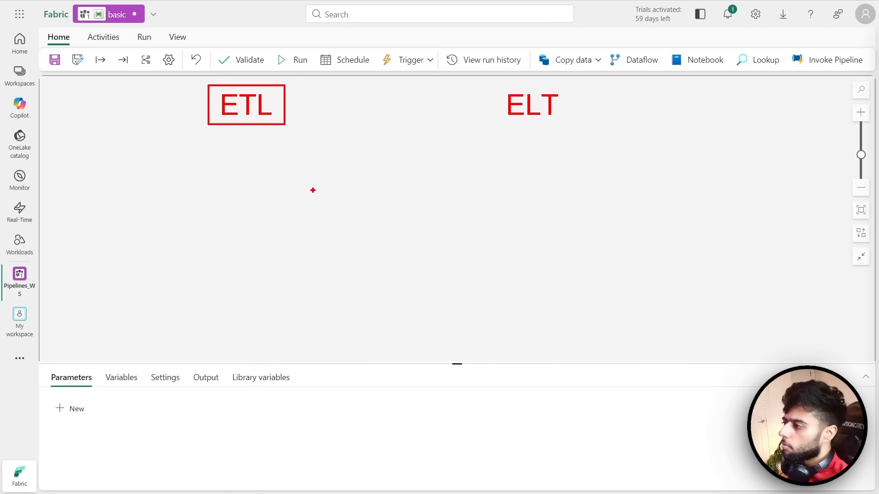
- Write the annotation Extract Transform Load below ETL, frame it in green and clear all screen annotations
click(213, 171)
text(Ex)
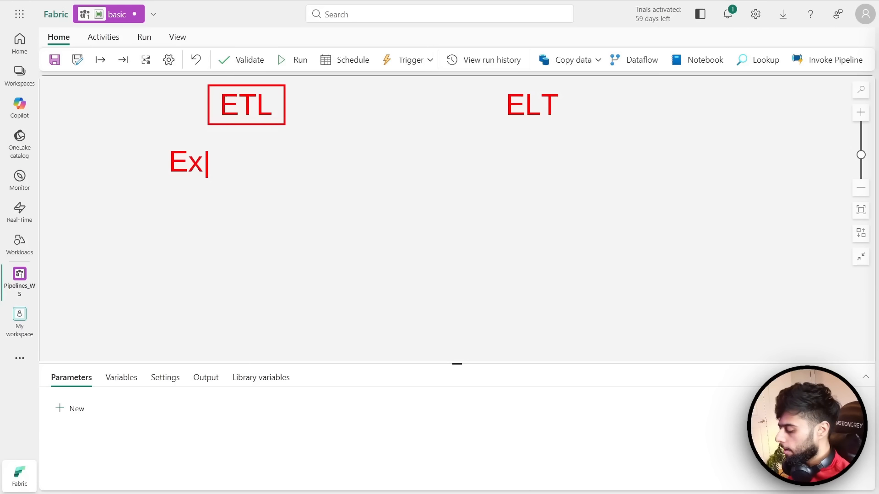
text(tract Trans)
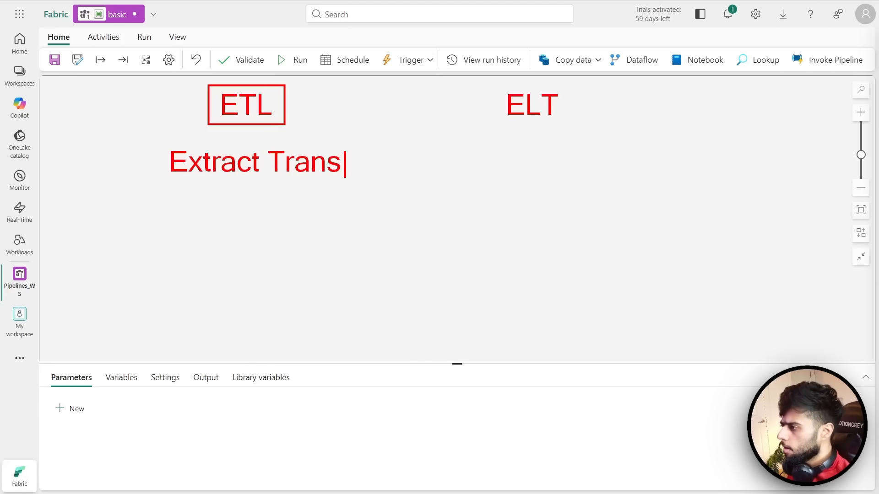
text(form Load)
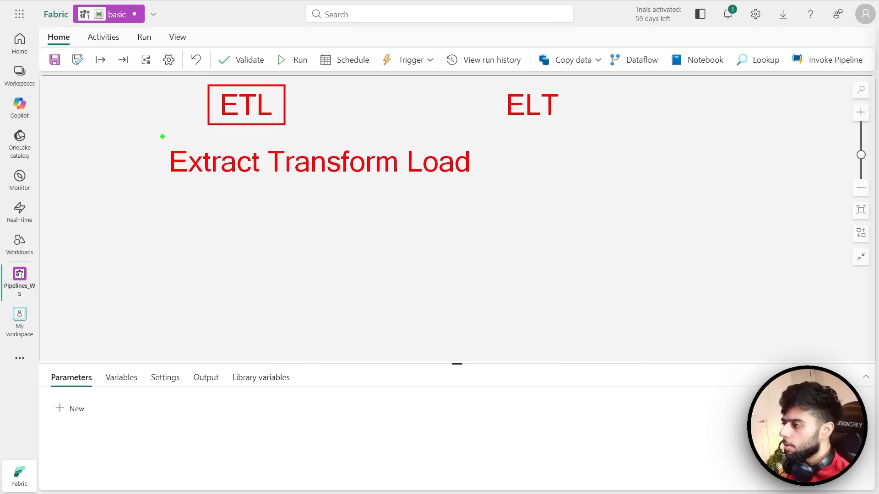
mouse_move(162, 136)
mouse_down()
mouse_move(291, 180)
mouse_move(479, 186)
mouse_up()
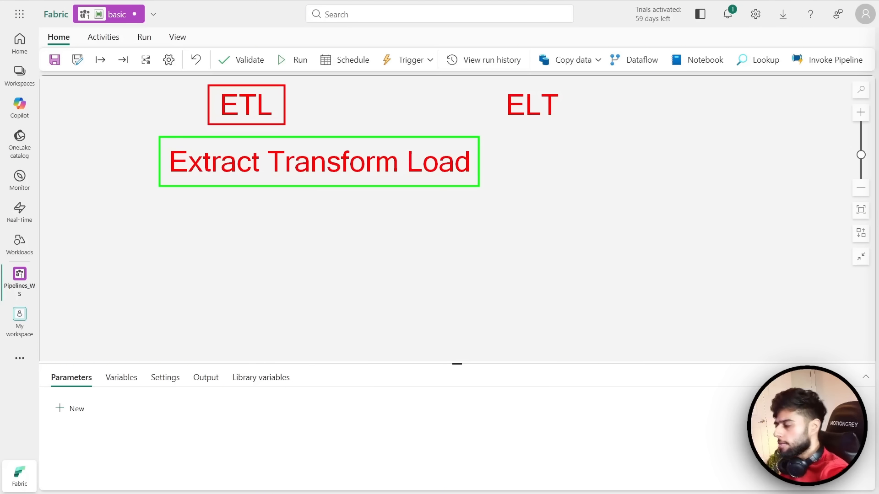
key(Escape)
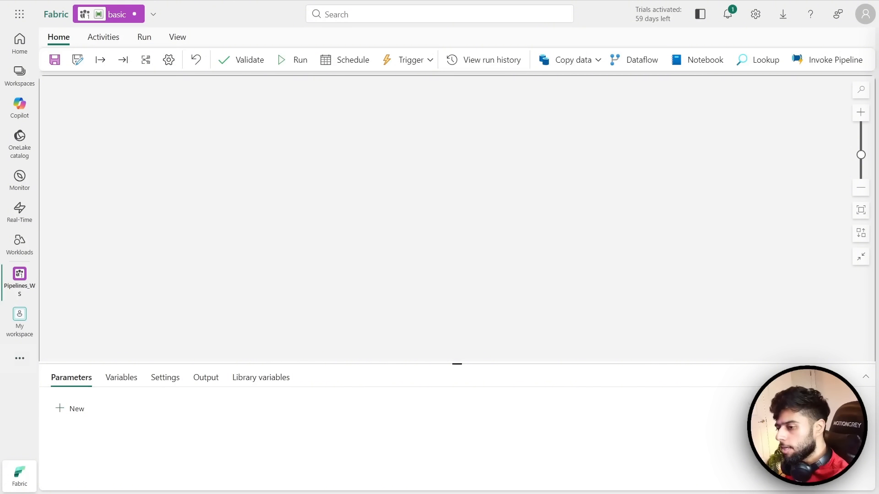
- Switch to the Fabric Pipelines board in Excalidraw, find an empty canvas area and search the shape library for source
key(alt+Tab)
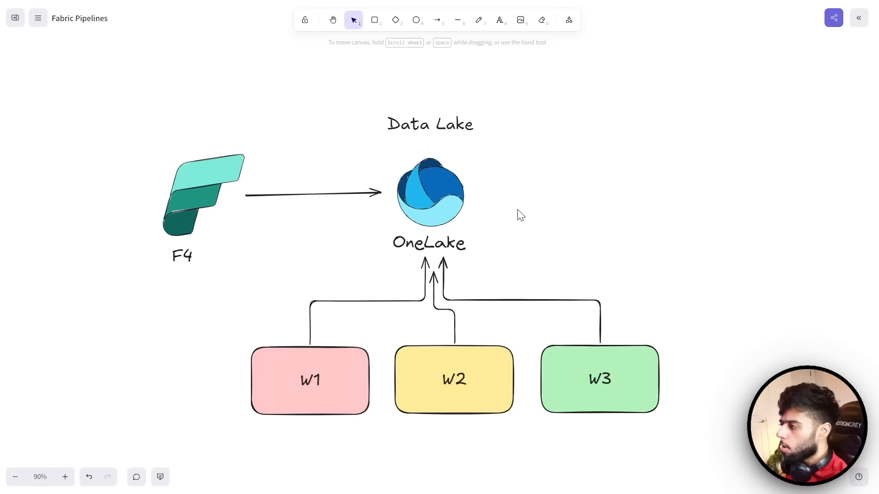
scroll(516, 209, down, 10)
click(859, 19)
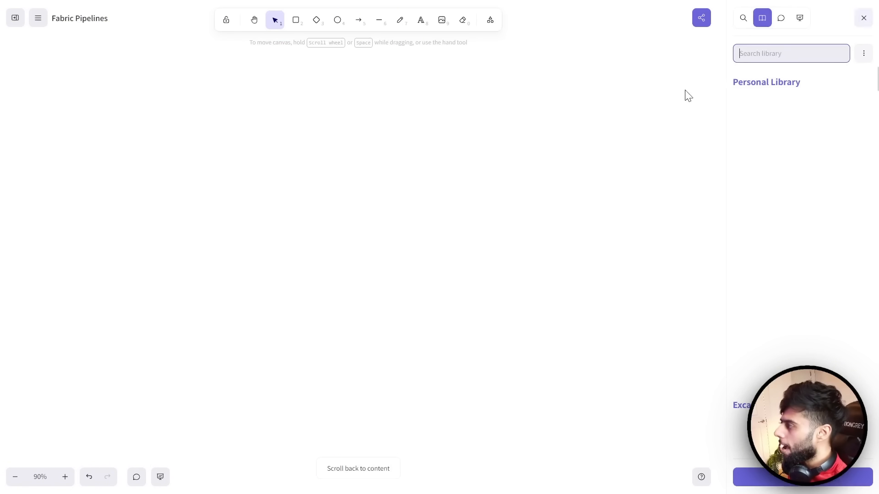
text(source)
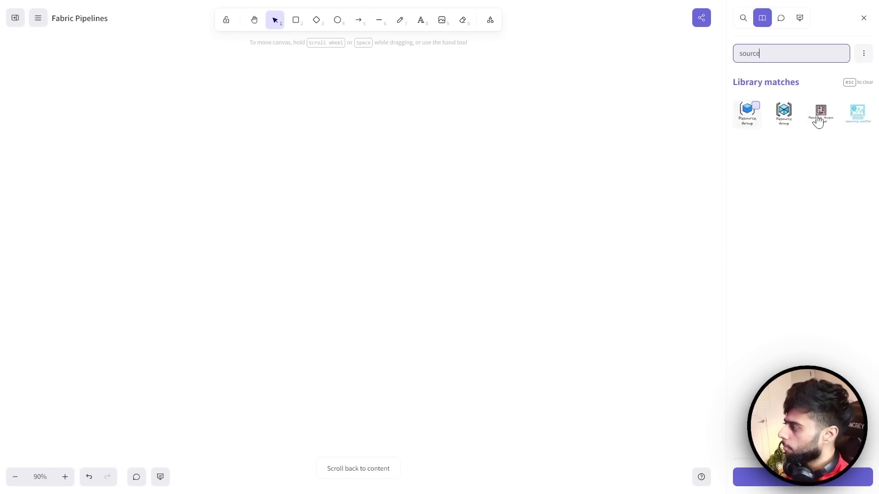
key(ctrl+a)
text(s)
key(BackSpace)
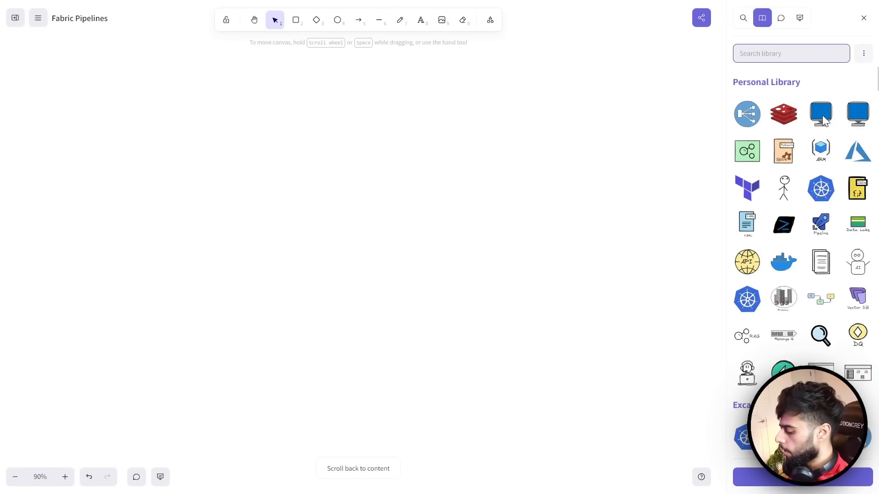
- Search the shape library for sql, insert the SQL Database icon and place it enlarged in the empty canvas area
text(sql)
click(738, 165)
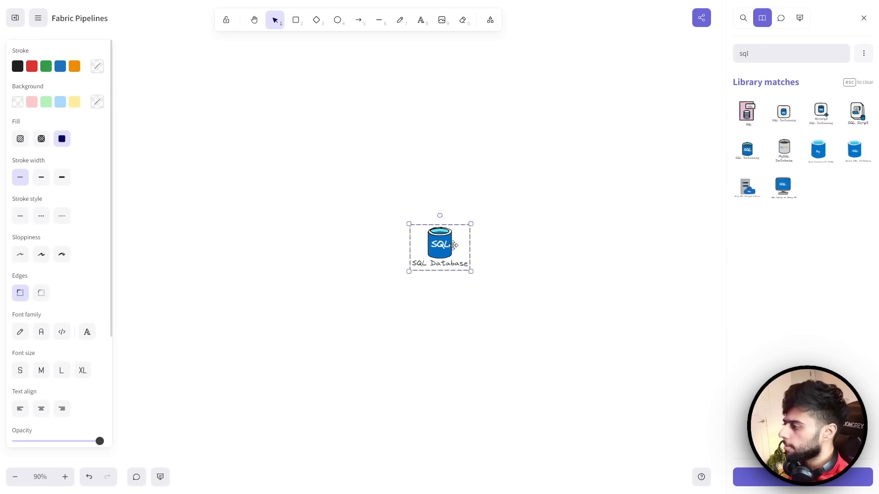
drag(452, 246, 282, 231)
- Search the shape library for api, insert the yellow API globe and place it below the SQL Database icon
drag(755, 59, 716, 56)
text(api)
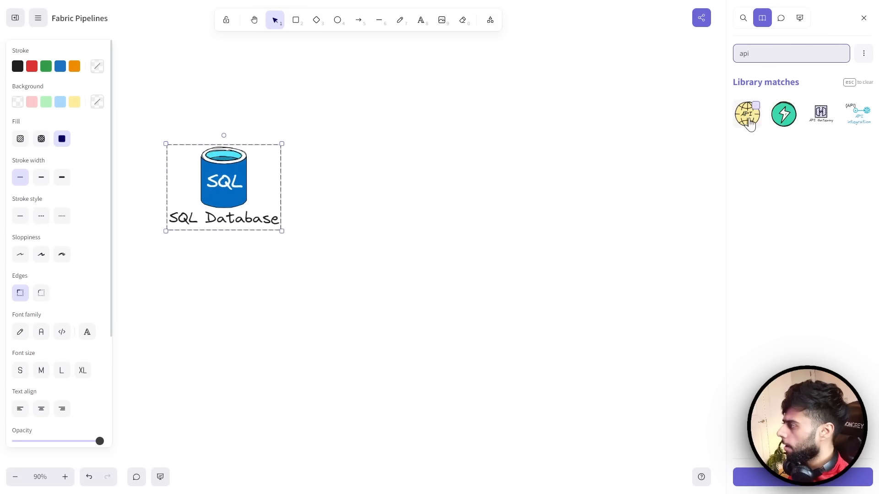
click(749, 124)
drag(431, 240, 221, 288)
click(322, 259)
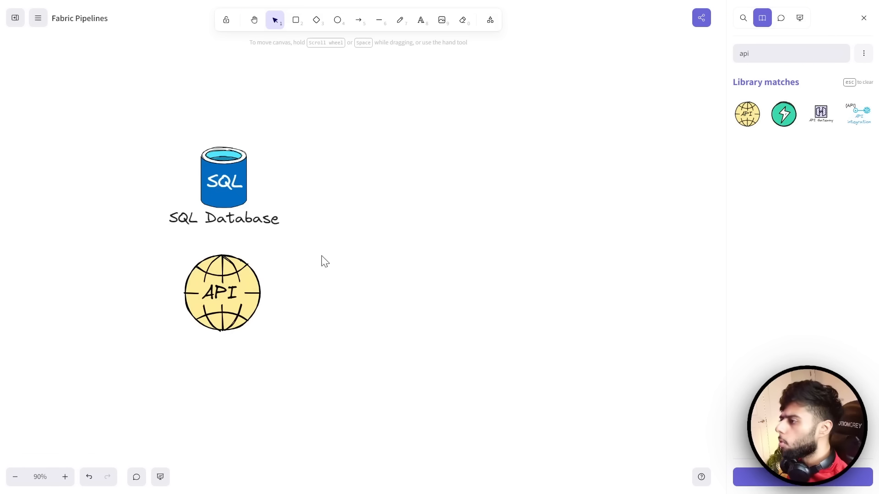
- Draw a straight horizontal arrow leading away from the SQL Database and API icons, level with the database label
click(362, 25)
drag(311, 213, 457, 211)
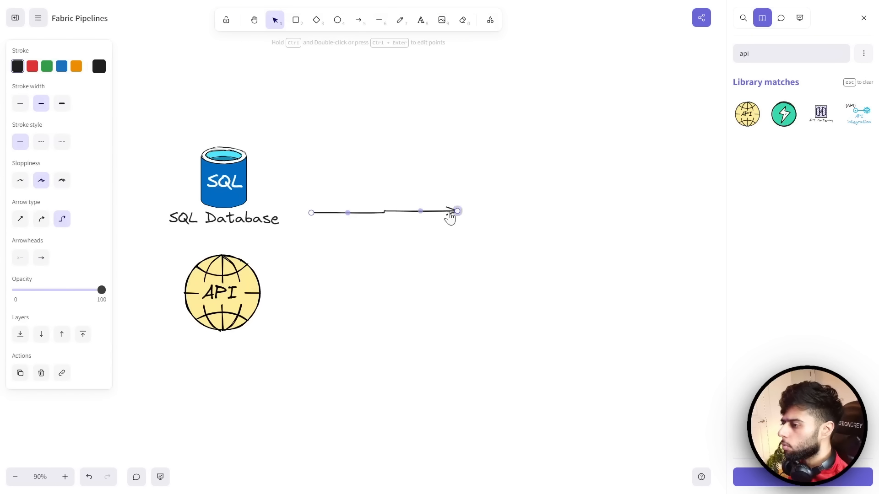
click(20, 220)
drag(446, 259, 406, 251)
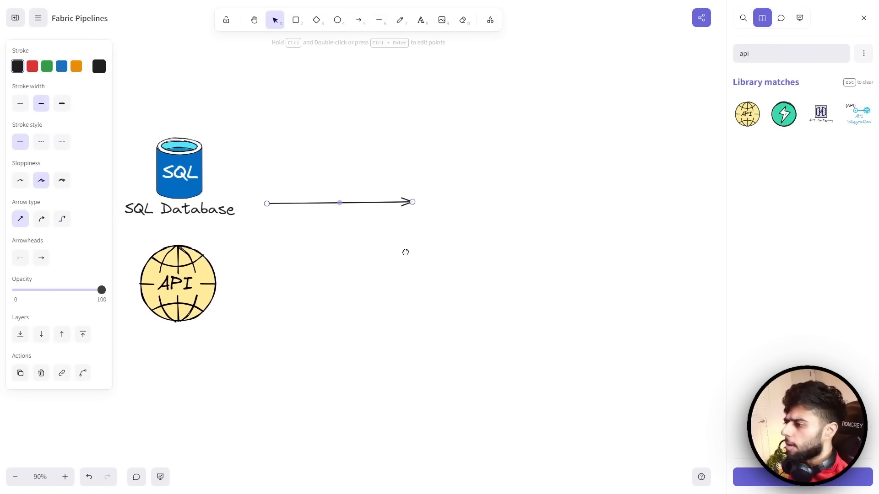
drag(382, 205, 378, 212)
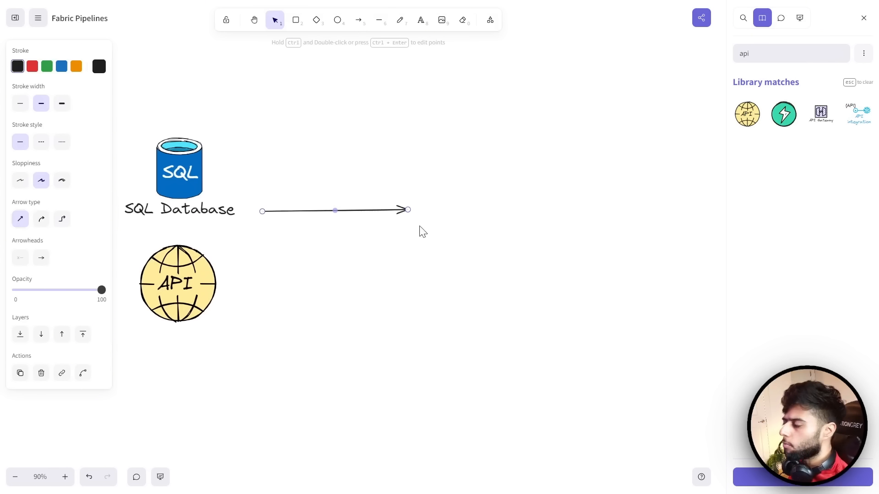
click(491, 230)
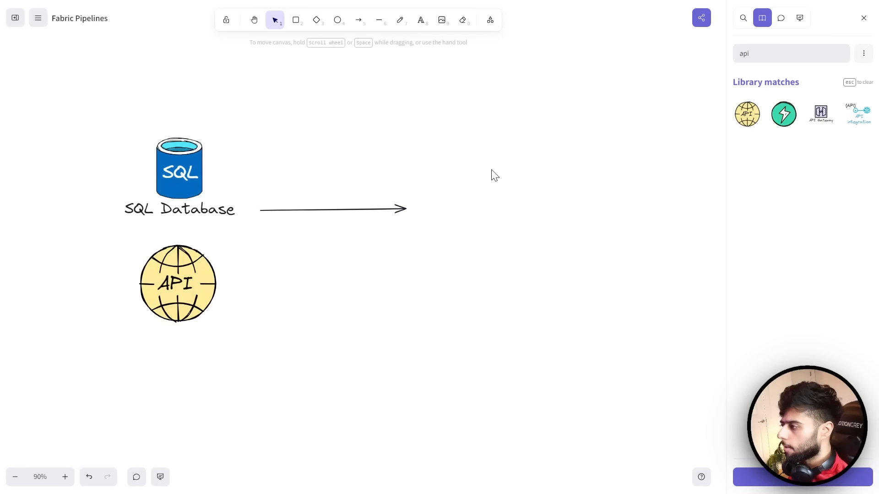
- Clear the library search and draw two green rounded rectangles side by side beyond the arrow's tip
drag(761, 56, 728, 59)
key(BackSpace)
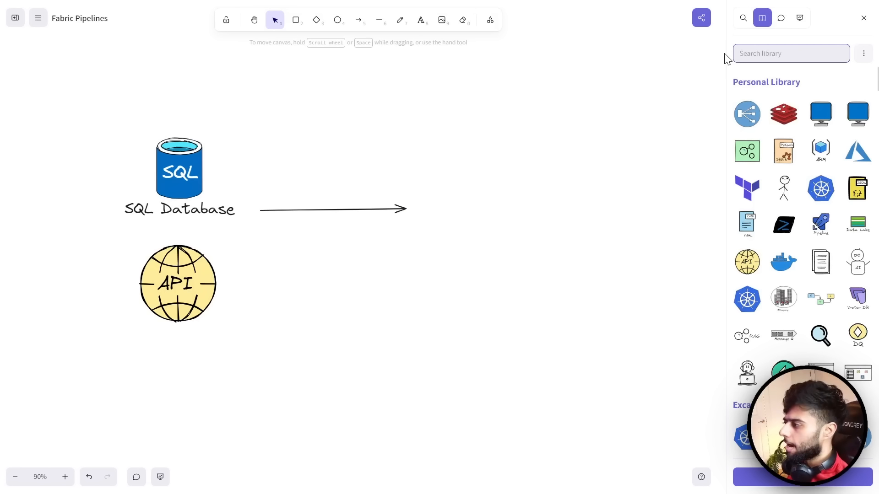
click(298, 23)
drag(435, 182, 515, 234)
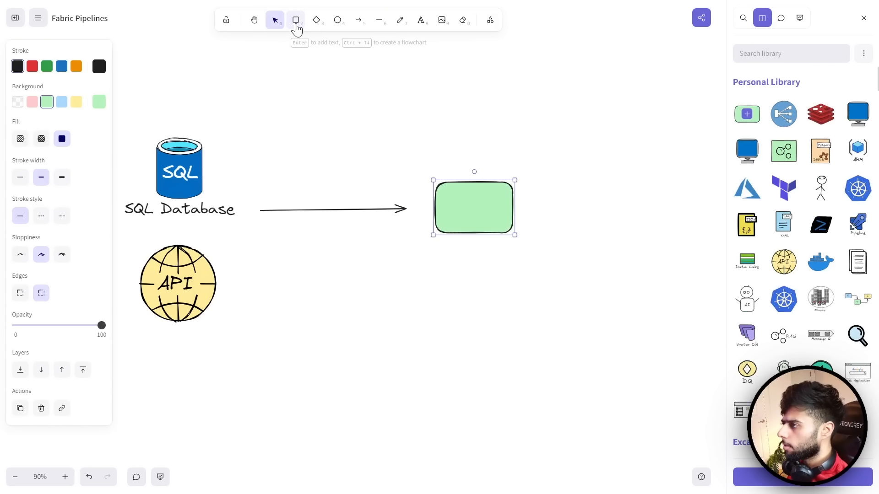
click(296, 25)
drag(552, 185, 637, 232)
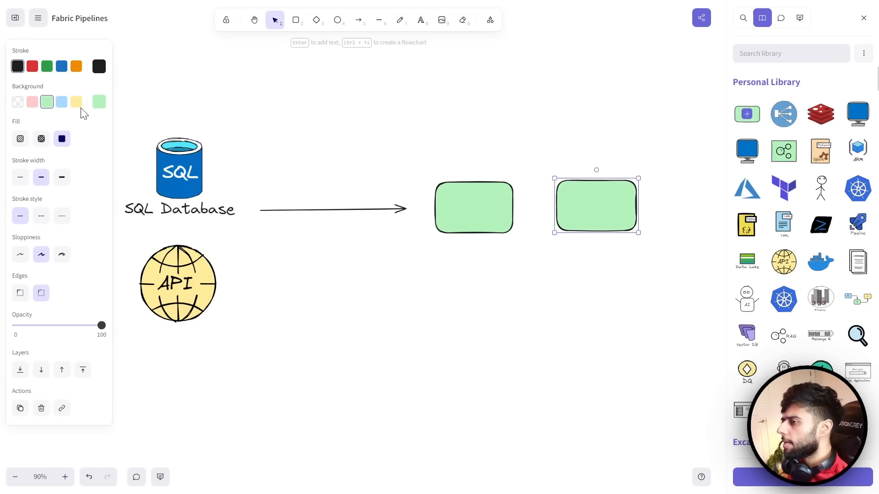
- Recolor the second rectangle light blue and draw a third, light yellow rounded rectangle beside it
click(61, 102)
click(488, 300)
drag(488, 301, 360, 301)
click(296, 26)
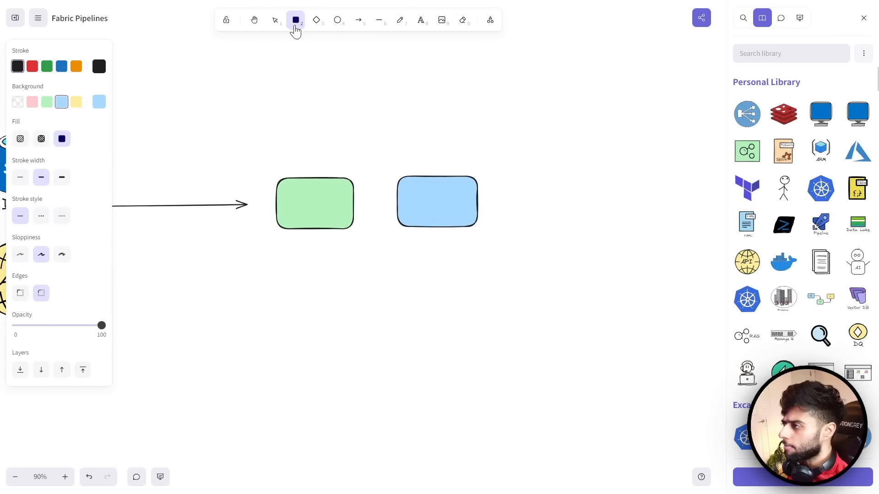
drag(519, 175, 598, 223)
click(76, 101)
click(476, 322)
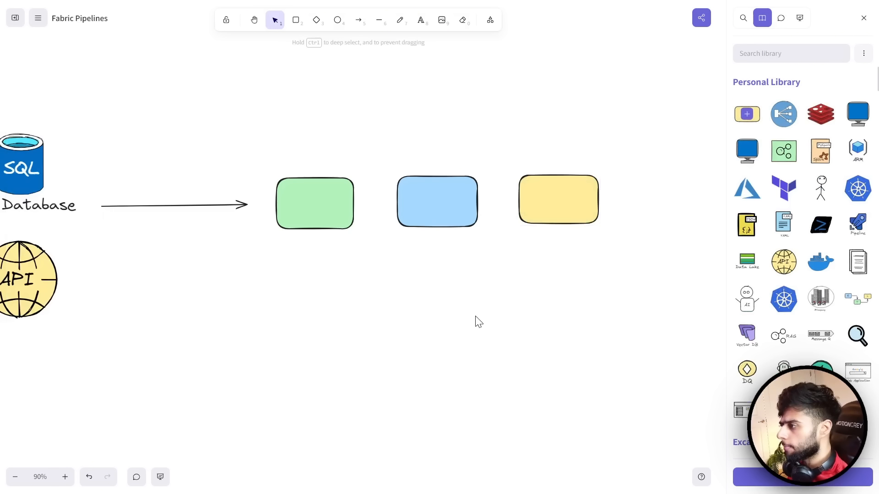
- Label the green box E, the blue box T and the yellow box L
click(308, 207)
double_click(308, 207)
text(E)
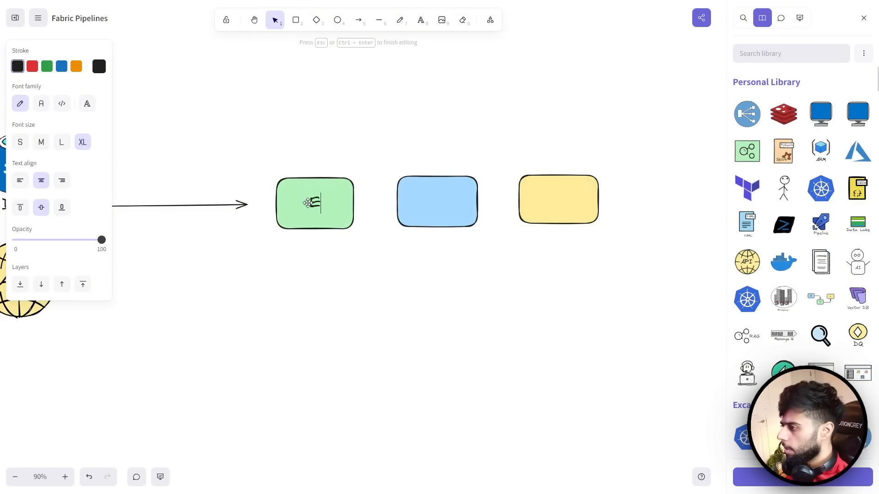
double_click(434, 201)
text(T)
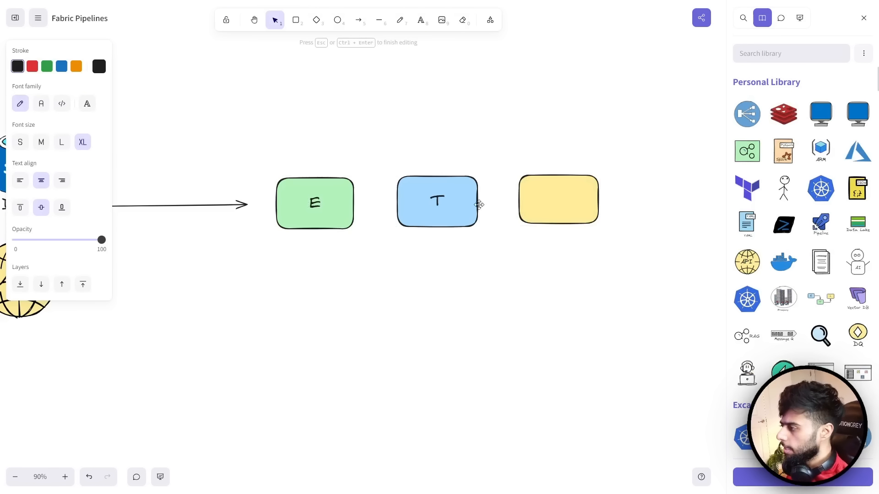
double_click(559, 202)
text(L)
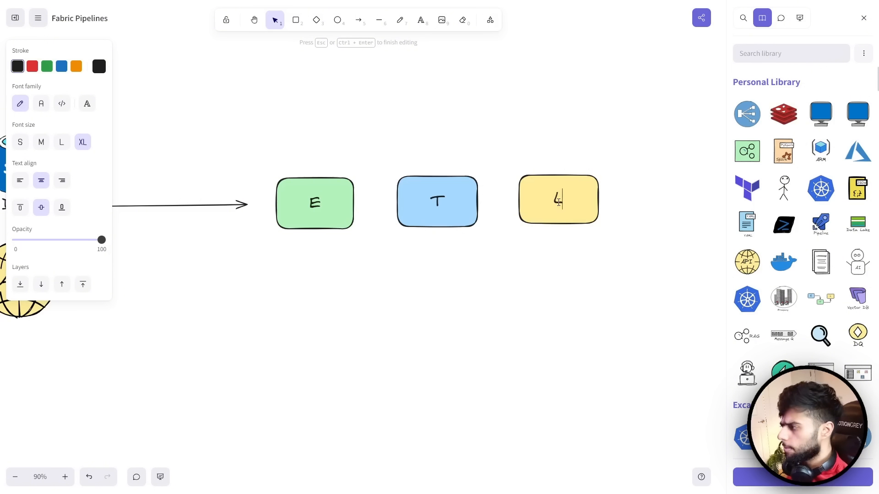
click(470, 295)
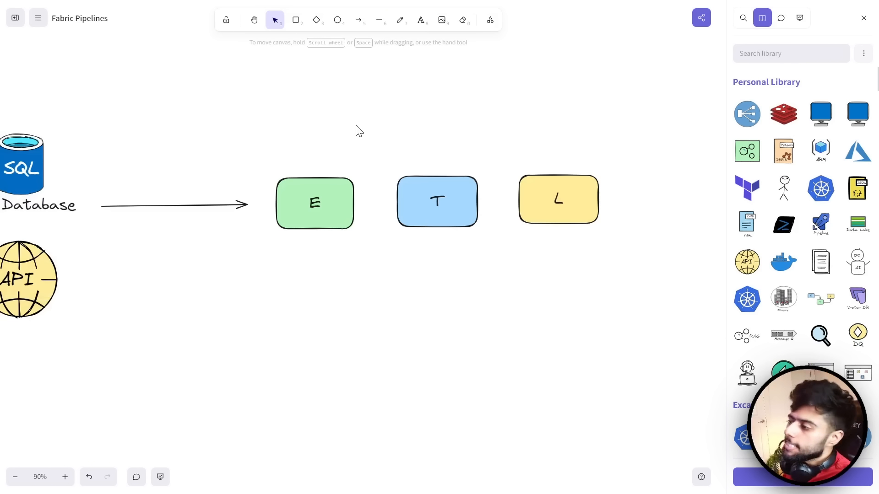
- Hide the shape library and draw a rounded frame with a transparent background around the E, T and L boxes
click(864, 18)
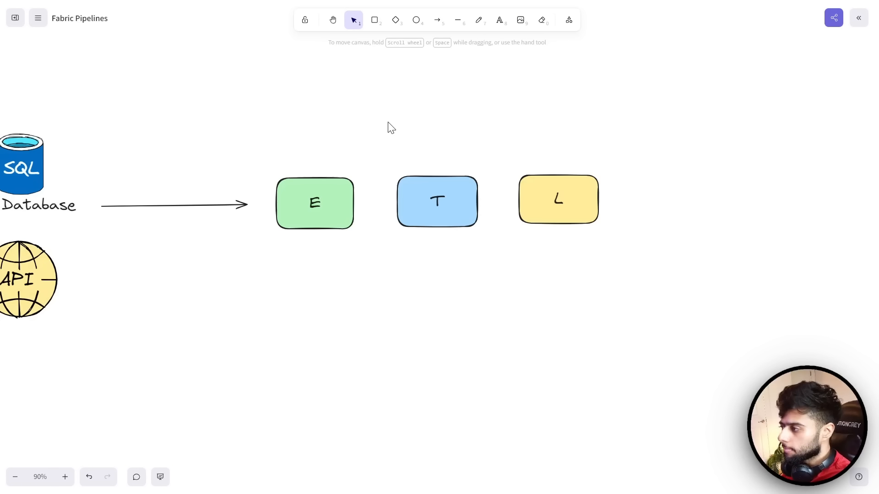
click(374, 19)
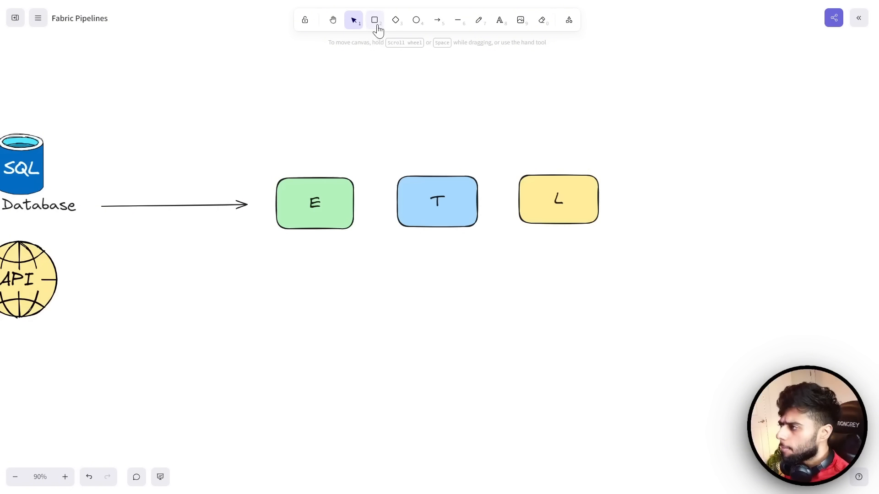
mouse_move(269, 154)
mouse_down()
mouse_move(483, 231)
mouse_move(610, 245)
mouse_move(611, 261)
mouse_up()
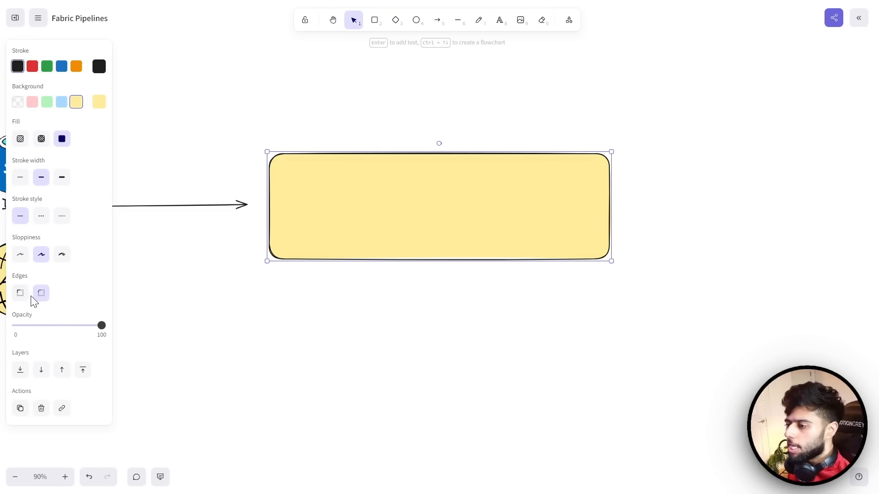
click(19, 107)
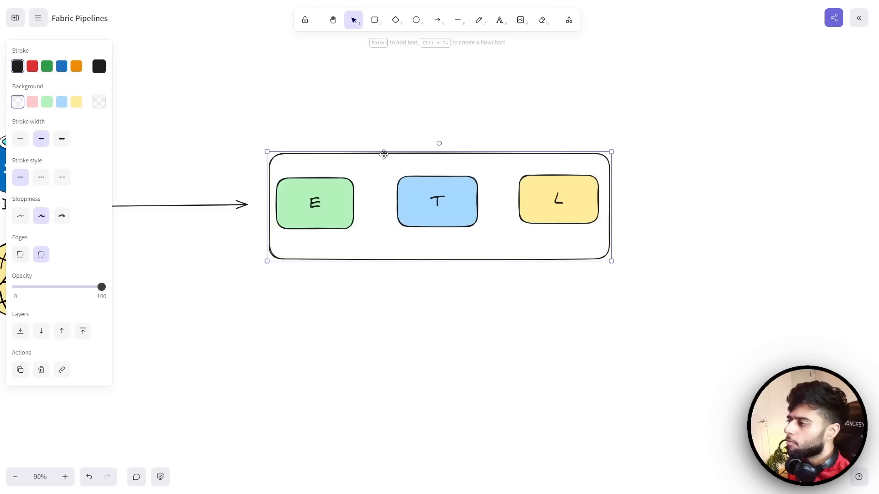
- Extend the frame above, below and beside the E box to add margin, and give it a dashed outline
drag(384, 152, 384, 134)
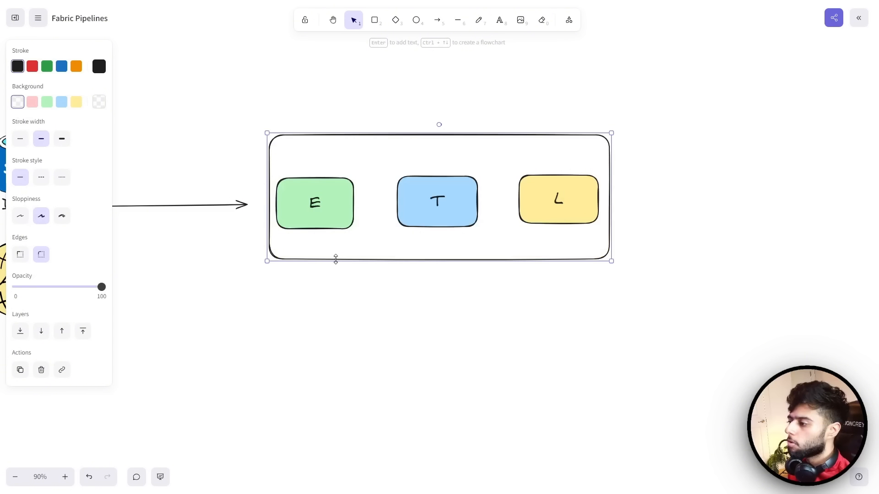
drag(336, 261, 338, 281)
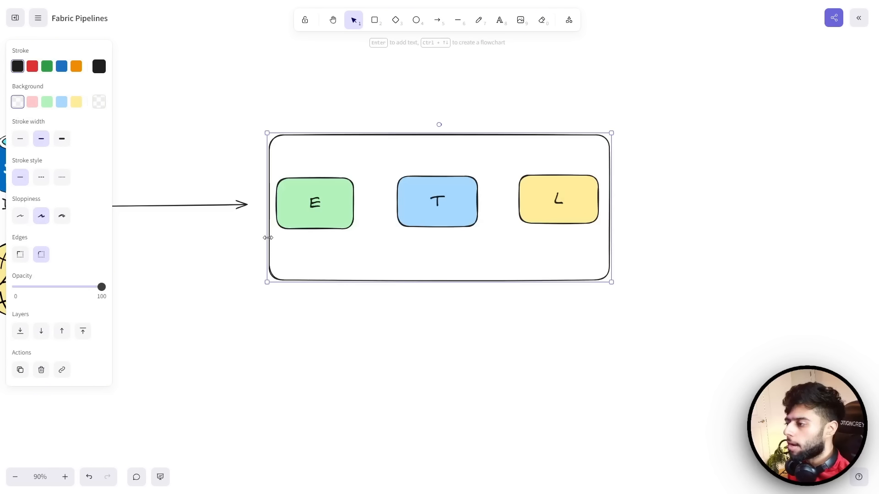
drag(267, 239, 252, 240)
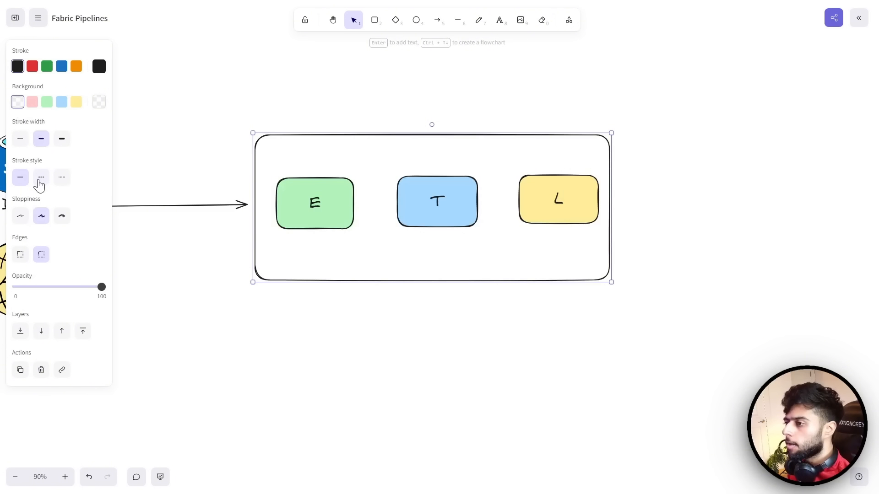
click(41, 178)
click(283, 349)
scroll(350, 351, left, 5)
scroll(535, 343, right, 2)
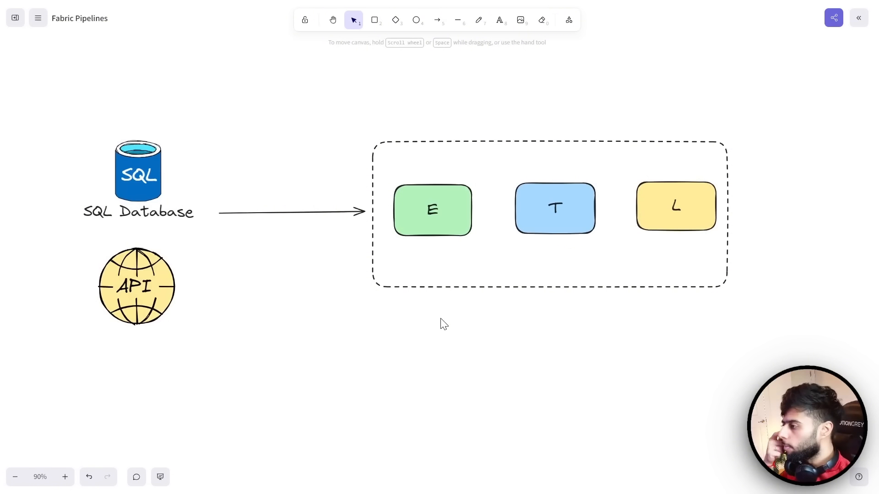
- Nudge the yellow L box slightly closer to the T box
click(444, 203)
click(559, 210)
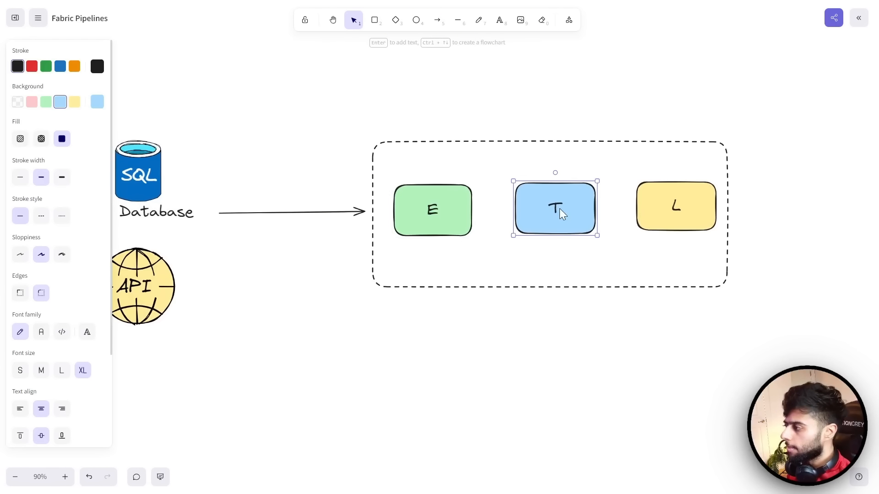
click(644, 200)
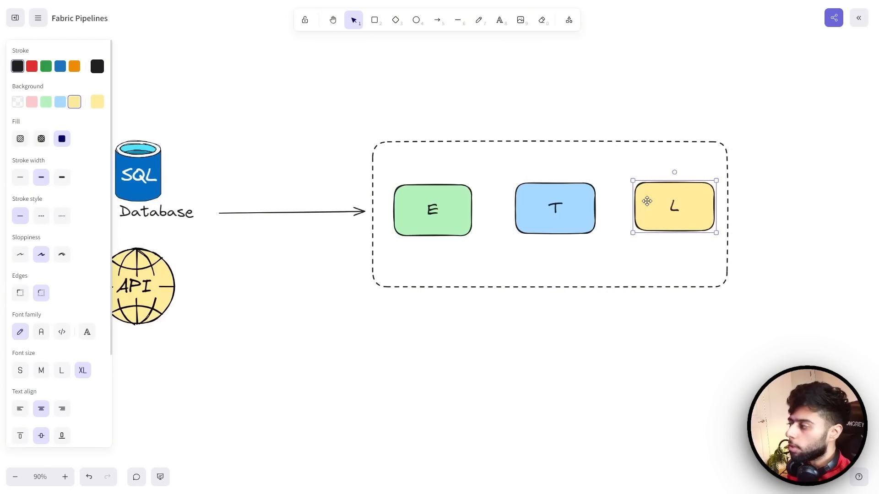
drag(647, 201, 646, 202)
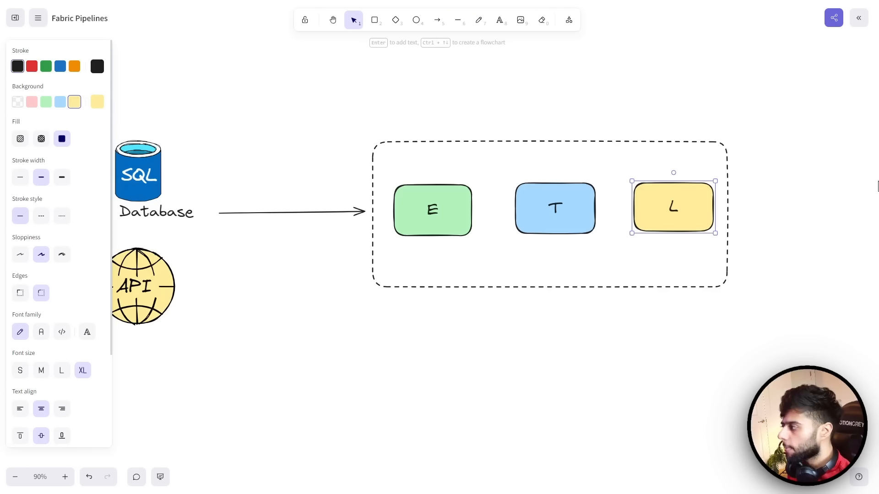
click(810, 208)
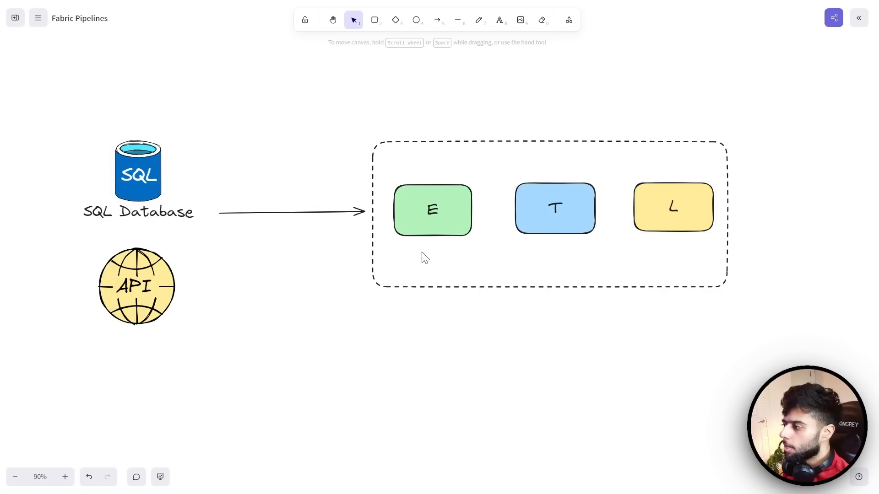
click(433, 212)
click(553, 217)
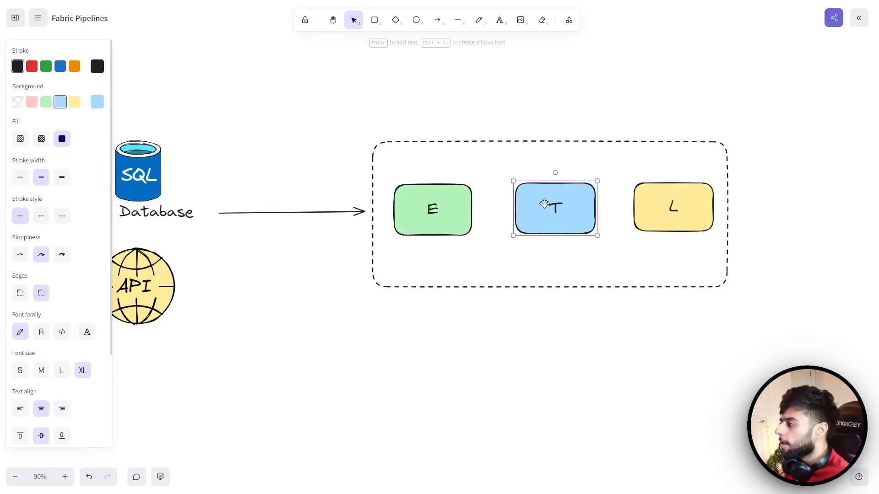
click(659, 219)
click(659, 320)
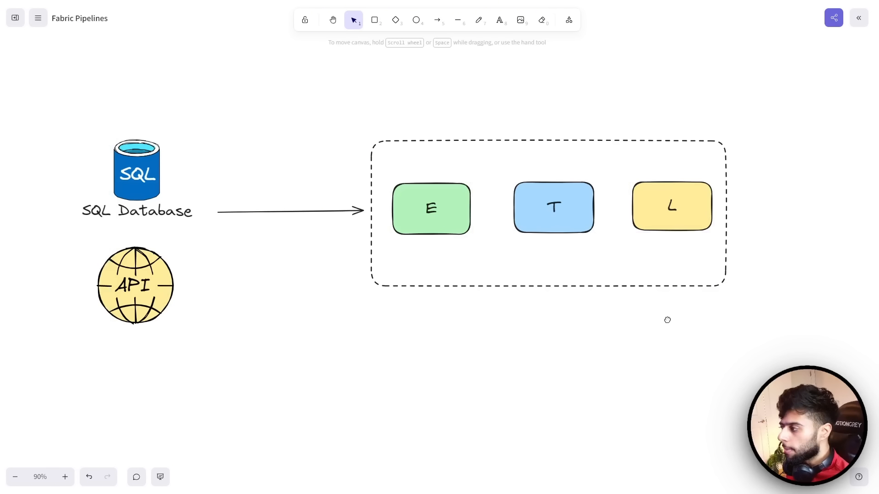
- Search the shape library for ware, insert the Data Warehouse icon and place it enlarged below the dashed frame under the L box
scroll(741, 178, right, 3)
click(859, 17)
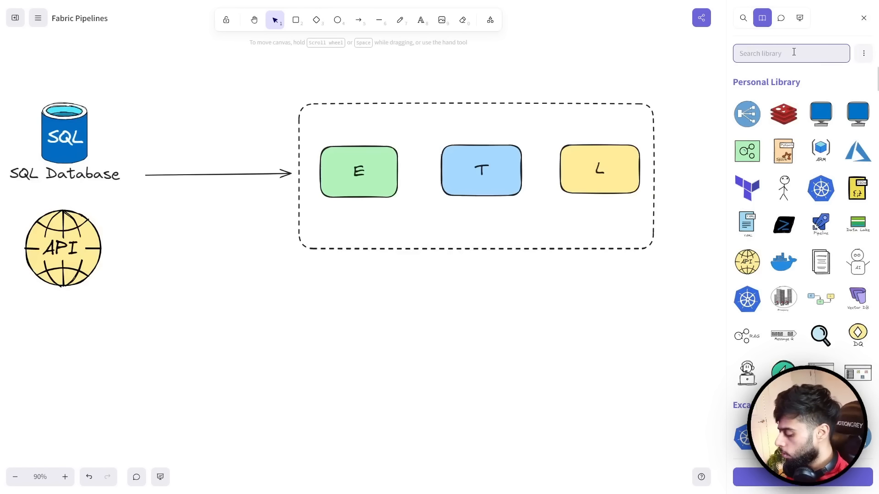
text(ware)
click(747, 112)
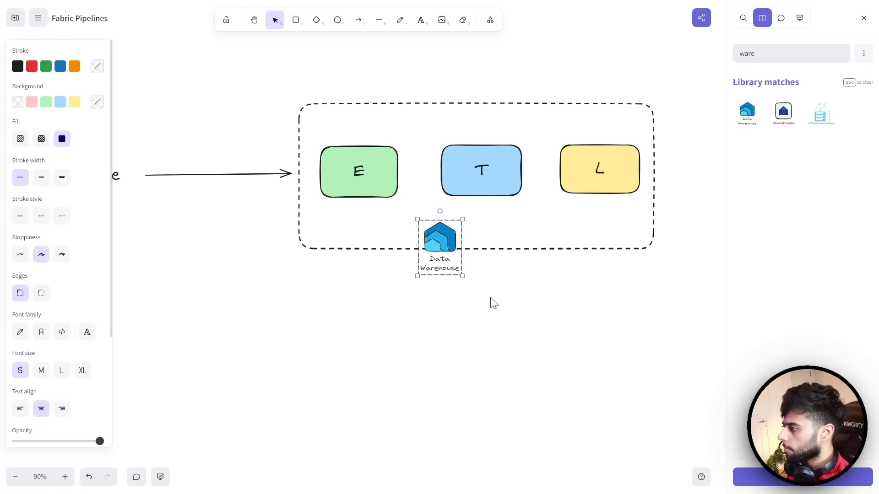
drag(444, 261, 642, 361)
click(401, 76)
- Draw a solid arrow from the L box down to the Data Warehouse icon, align the icon under it and hide the shape library
click(360, 21)
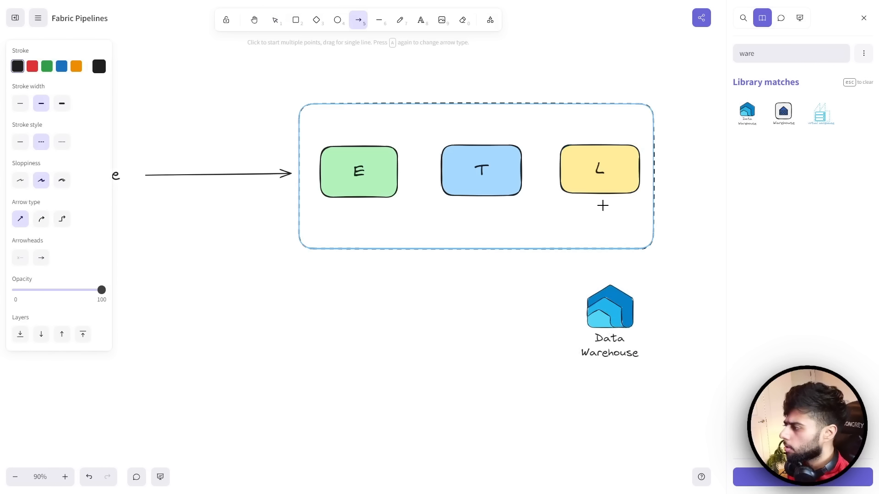
drag(602, 204, 605, 277)
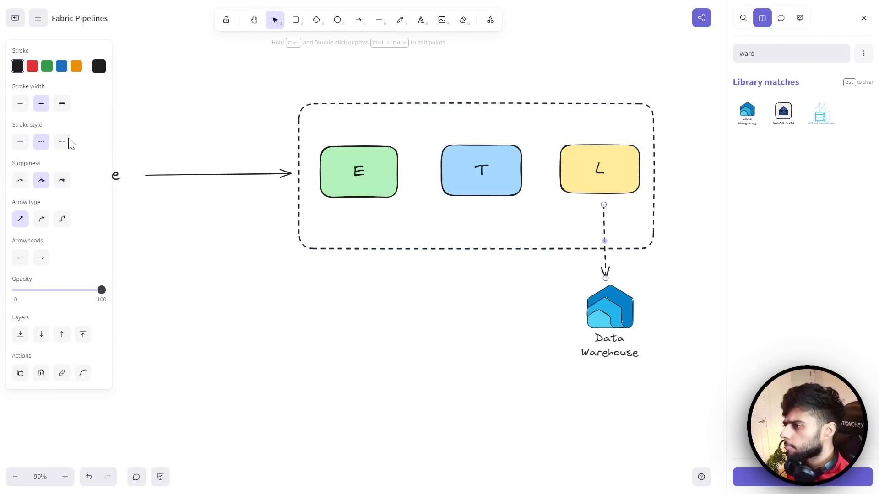
click(20, 142)
click(574, 349)
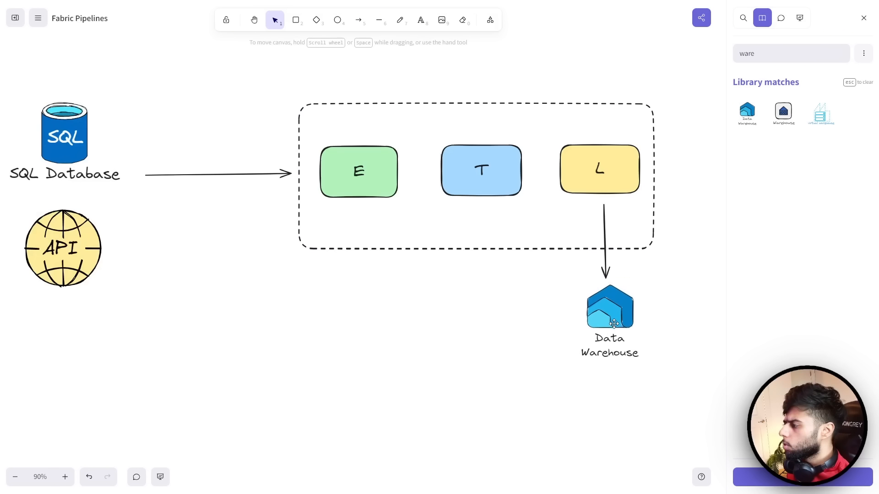
drag(612, 321, 609, 320)
click(456, 326)
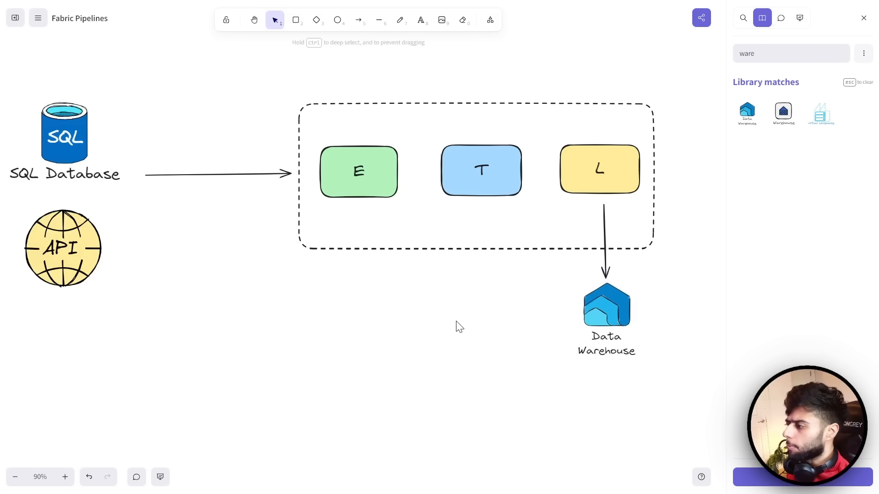
click(863, 18)
drag(406, 337, 448, 314)
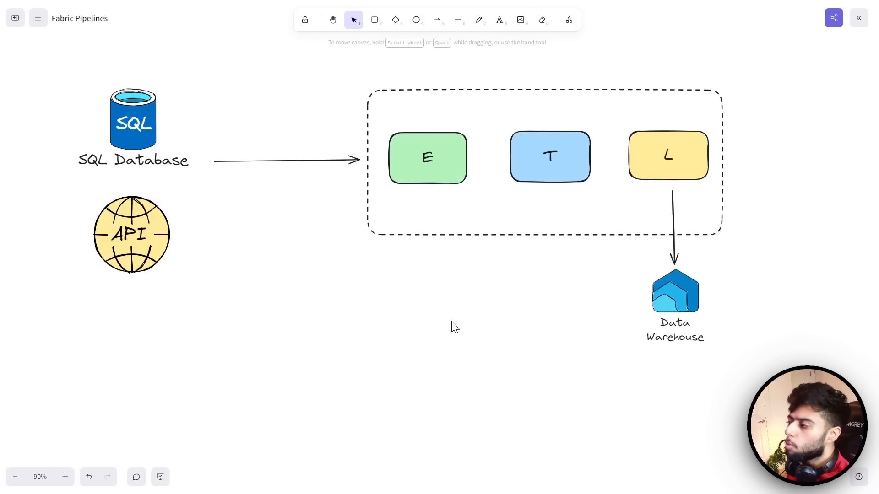
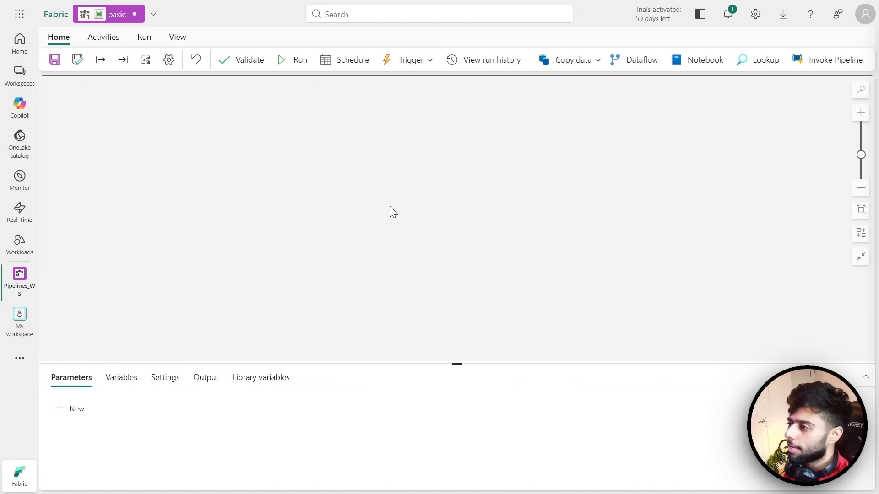
- Switch to Fabric, enlarge the empty pipeline canvas and annotate it with the word Migrate inside a red rectangle
drag(456, 363, 444, 397)
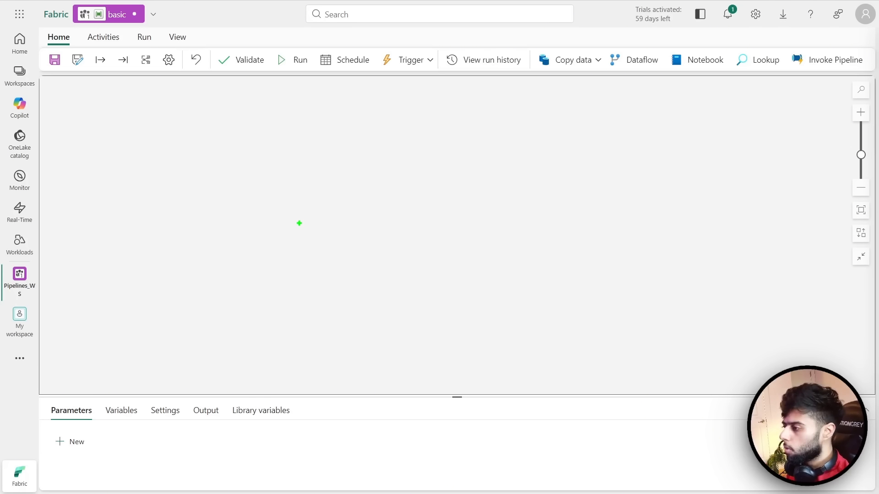
text(rtMigr)
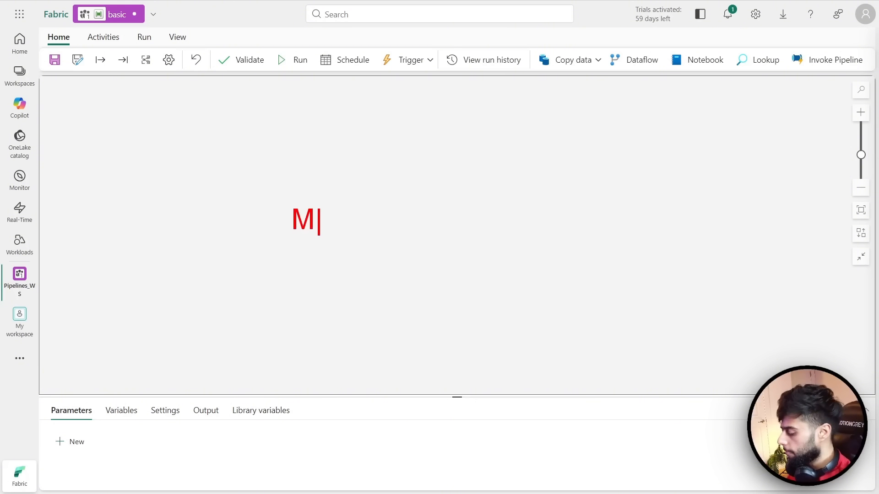
text(ate)
key(Escape)
mouse_move(273, 198)
mouse_down()
mouse_move(371, 243)
mouse_move(416, 245)
mouse_up()
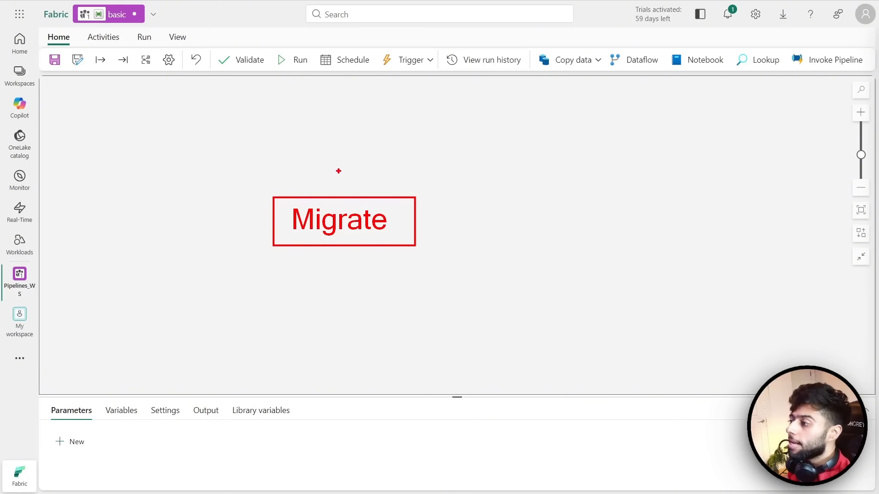
- Handwrite EL in red above the Migrate annotation, frame it with a rectangle, and clear all the annotations
drag(339, 103, 321, 158)
mouse_move(376, 108)
mouse_down()
mouse_move(353, 138)
mouse_move(402, 137)
mouse_up()
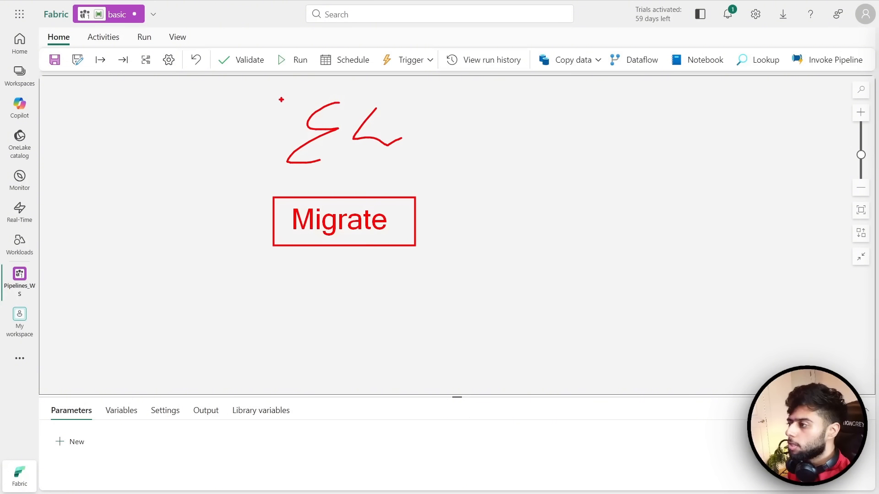
mouse_move(279, 88)
mouse_down()
mouse_move(404, 157)
mouse_move(416, 178)
mouse_up()
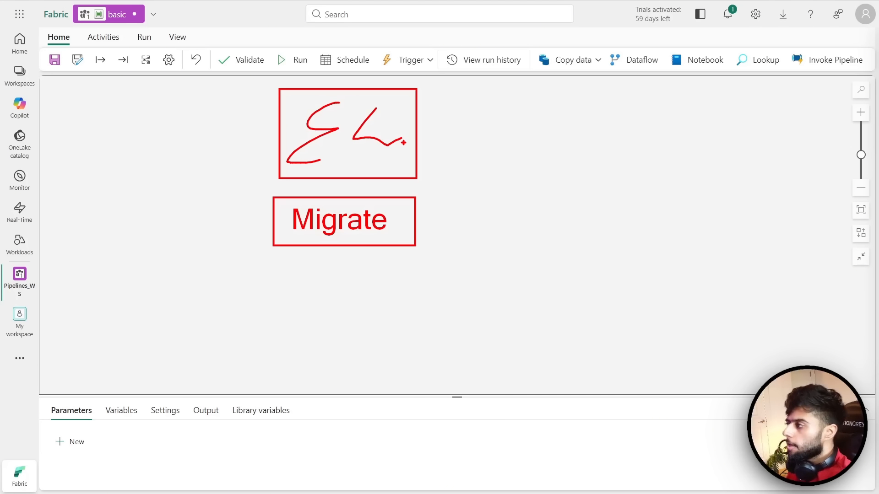
key(Escape)
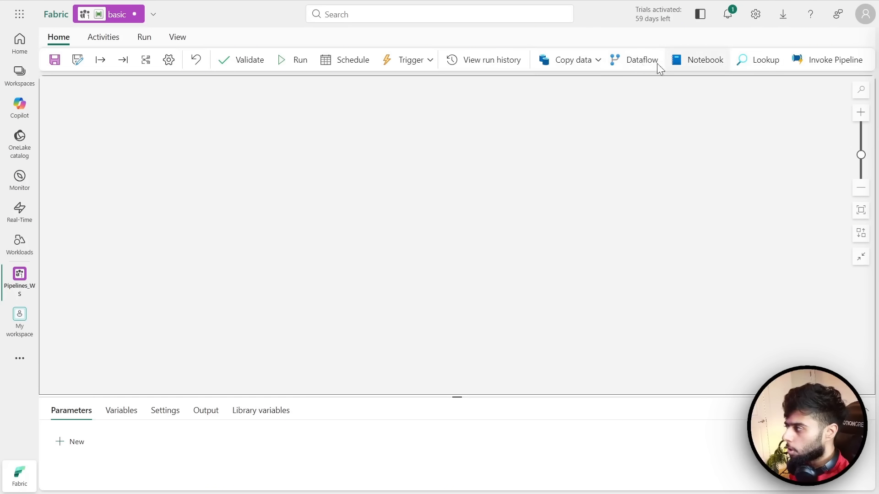
- Add a copy data activity to the pipeline, place it near the canvas's upper middle and enlarge its properties area
click(105, 40)
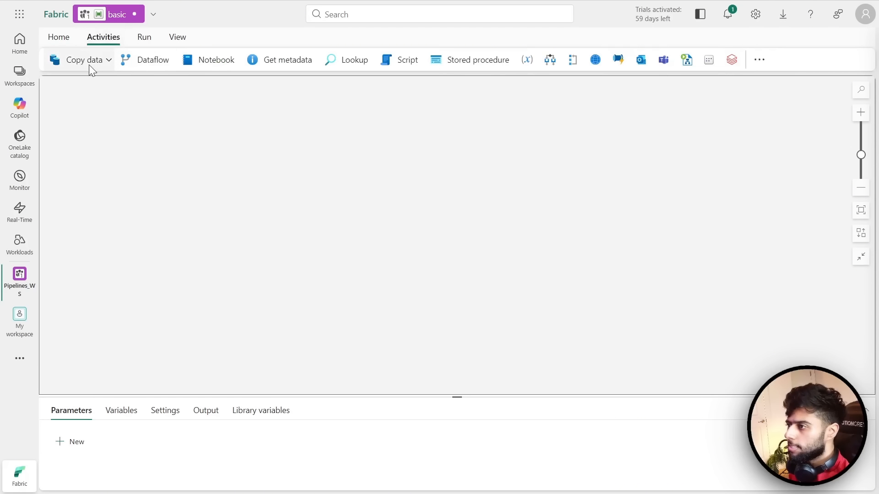
click(109, 61)
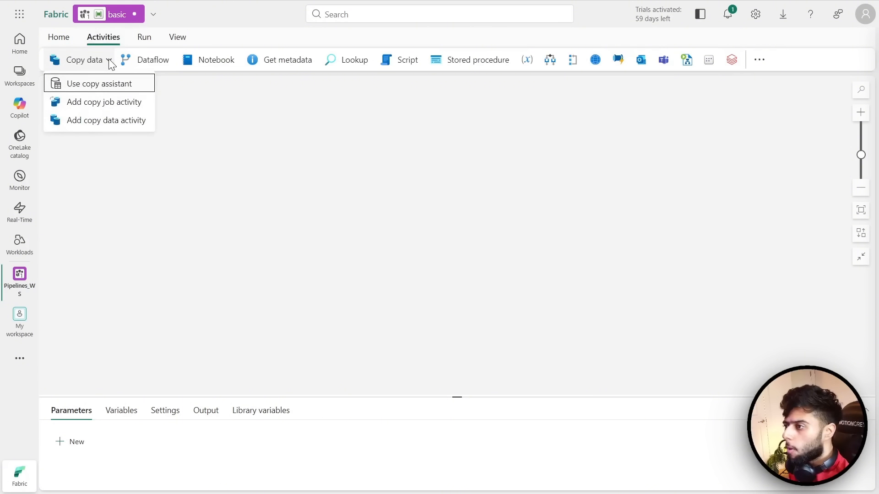
click(72, 122)
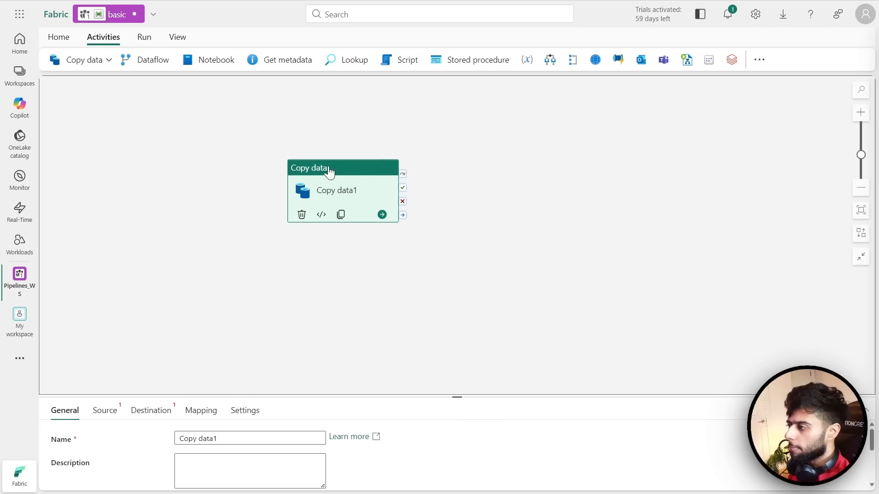
drag(329, 170, 397, 167)
drag(454, 396, 444, 274)
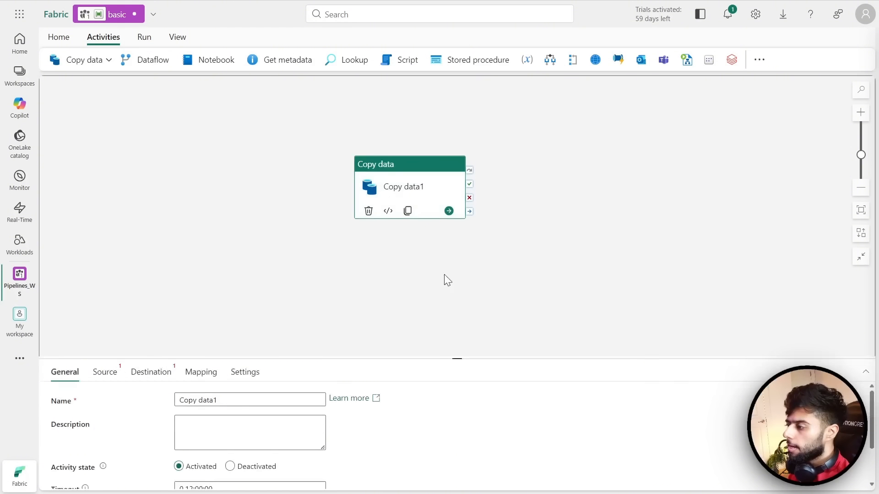
drag(427, 166, 449, 154)
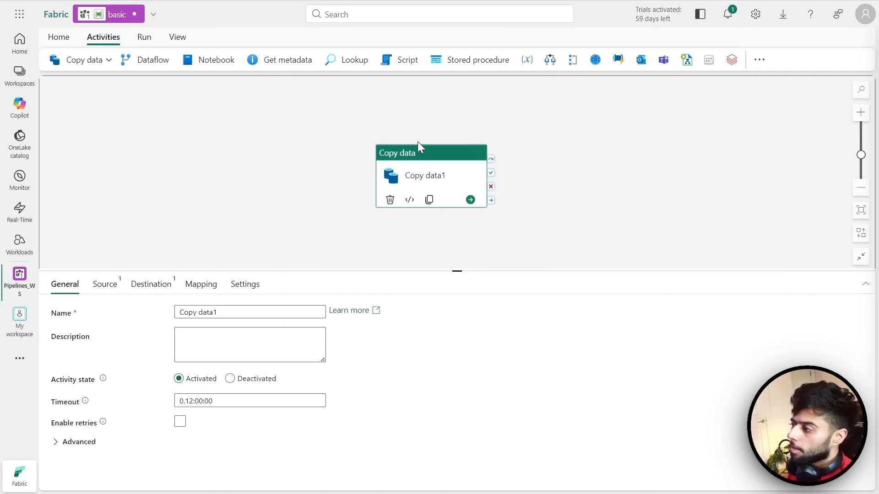
drag(417, 141, 431, 122)
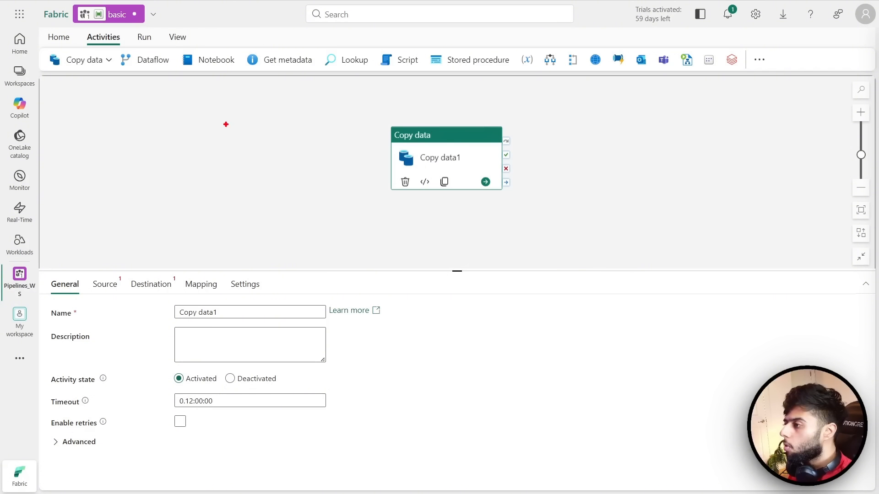
- Annotate the canvas beside the Copy data activity with a tall red rectangle containing the words API, SQL and S3
mouse_move(182, 108)
mouse_down()
mouse_move(249, 220)
mouse_move(286, 252)
mouse_up()
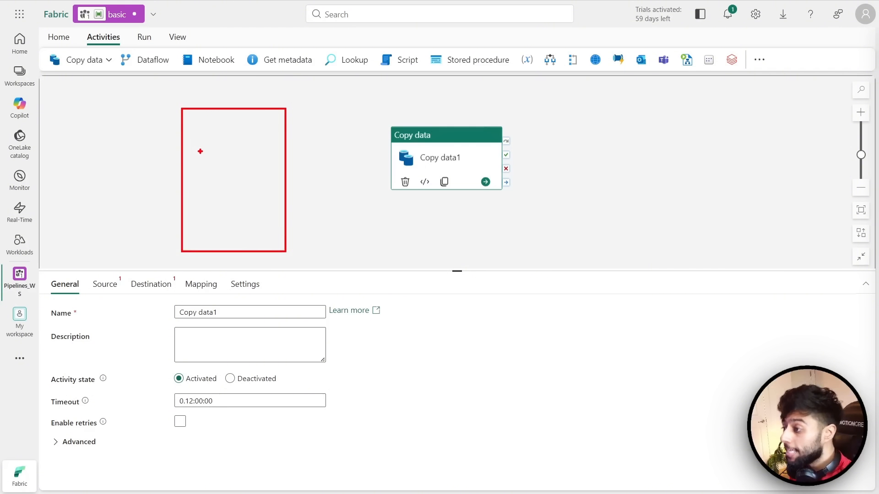
text(t)
text(API)
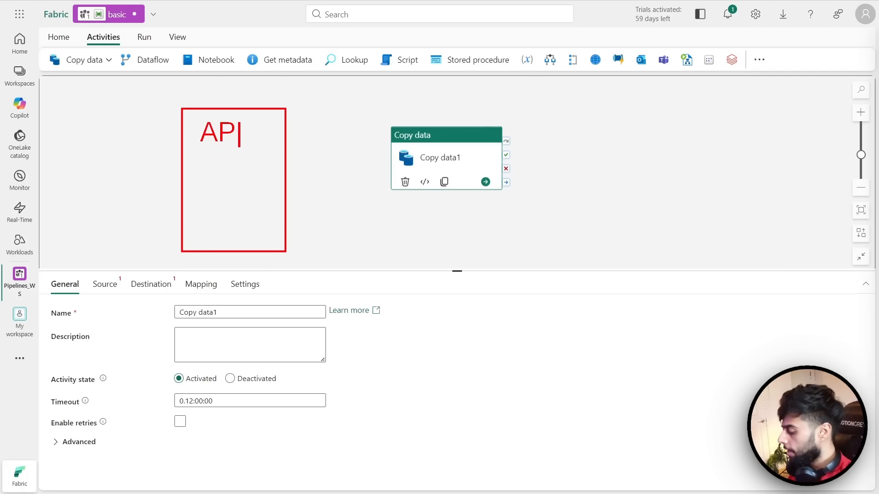
text(t)
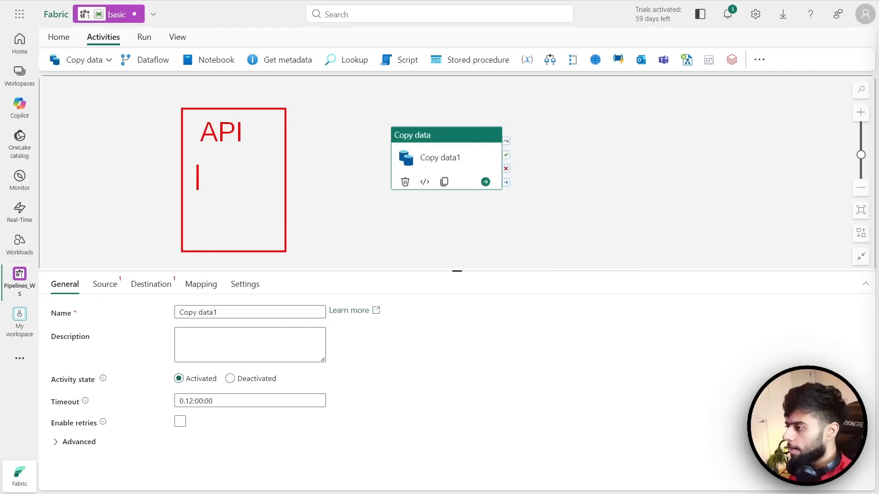
text(SQL)
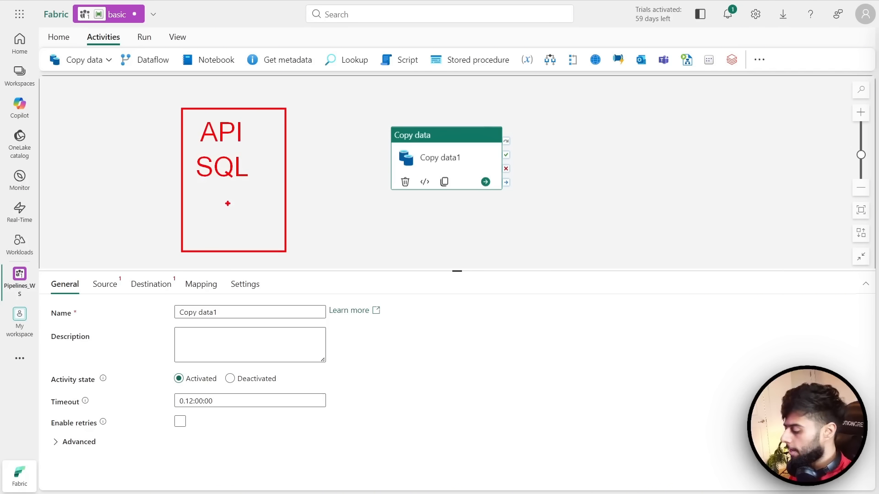
text(t)
text(S3)
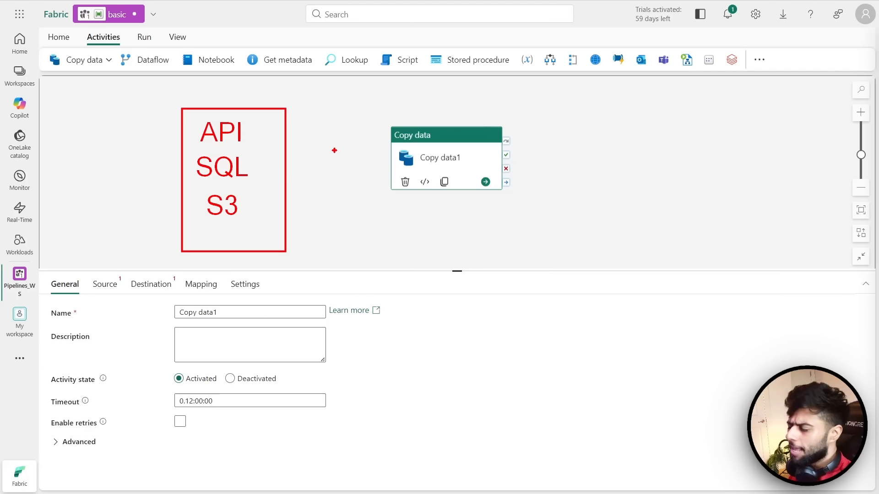
- Draw a red arrow from the sources box to the framed Copy data activity and write a framed Connections label below it
drag(370, 164, 295, 164)
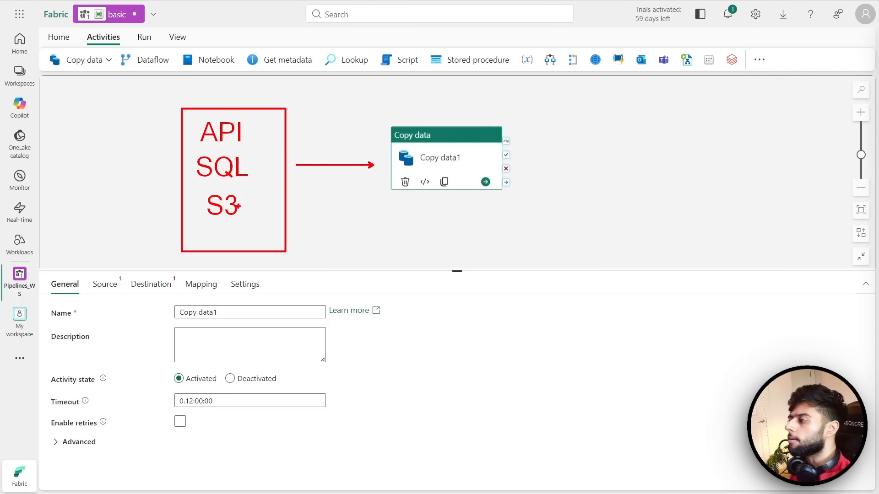
drag(383, 121, 518, 200)
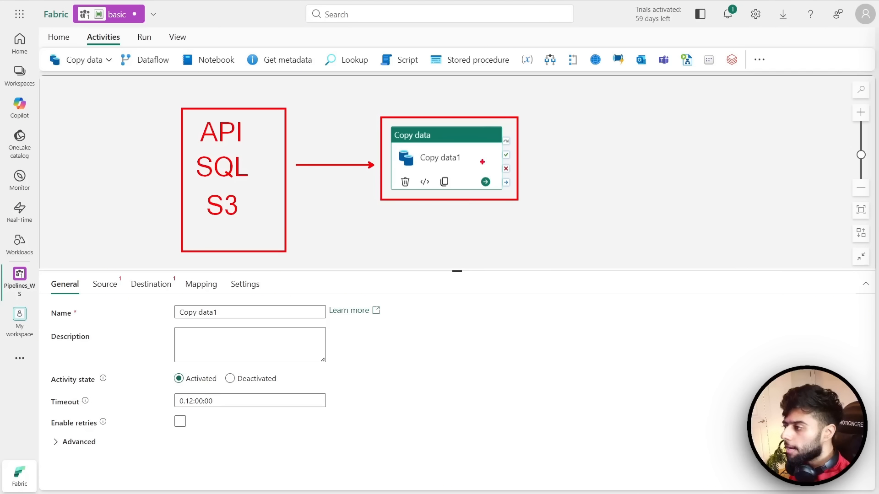
text(t)
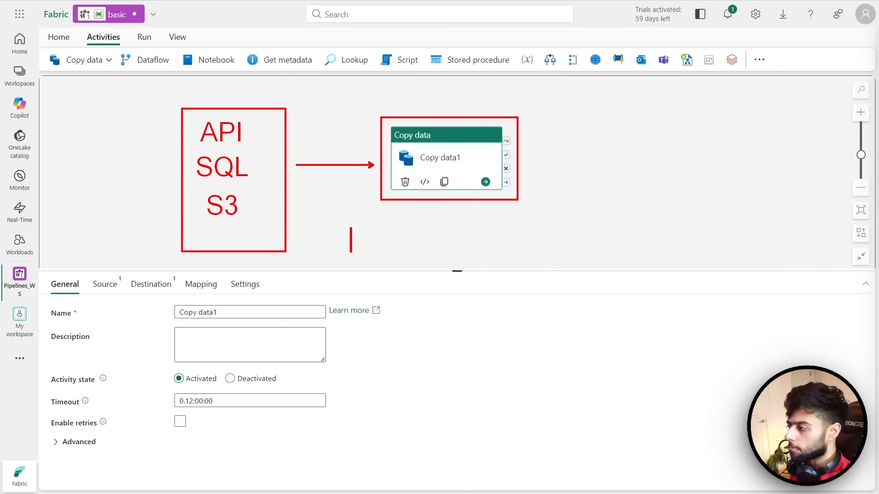
text(Connections)
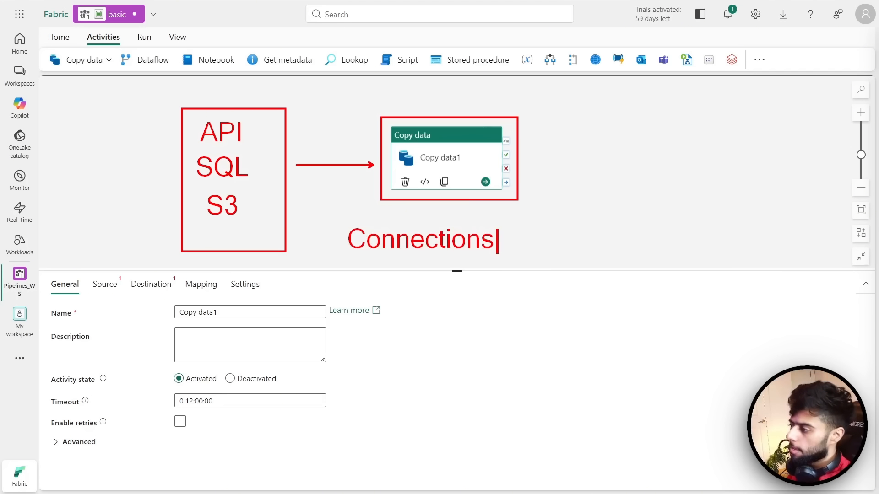
key(Escape)
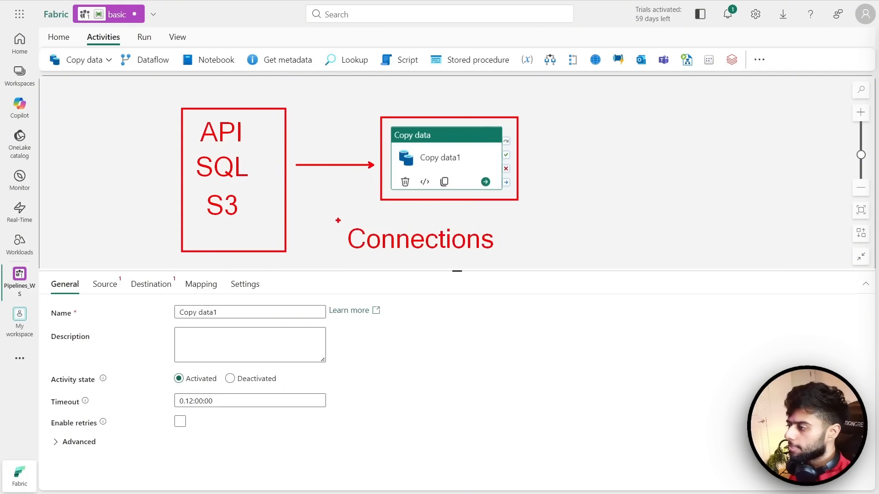
mouse_move(338, 220)
mouse_down()
mouse_move(515, 264)
mouse_move(502, 260)
mouse_up()
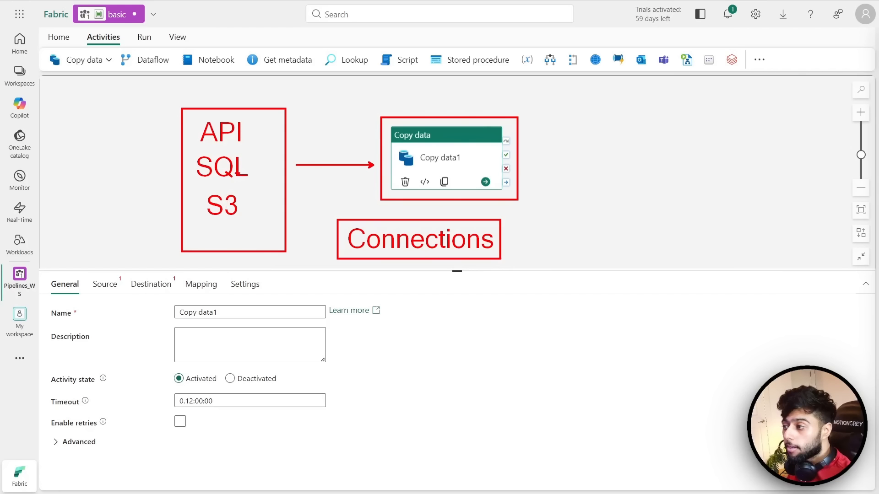
- Mark API, SQL and S3 with red ticks, clear all the annotations and deselect the Copy data activity
drag(246, 133, 270, 126)
drag(249, 168, 285, 161)
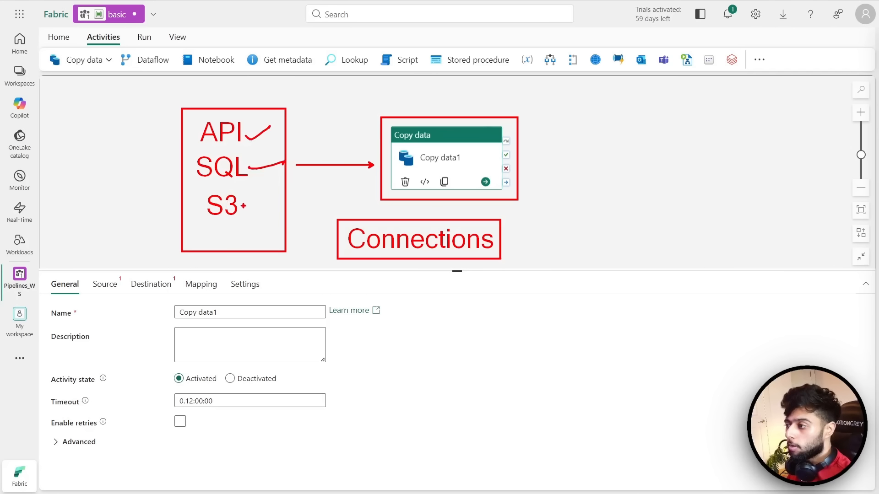
drag(244, 206, 288, 192)
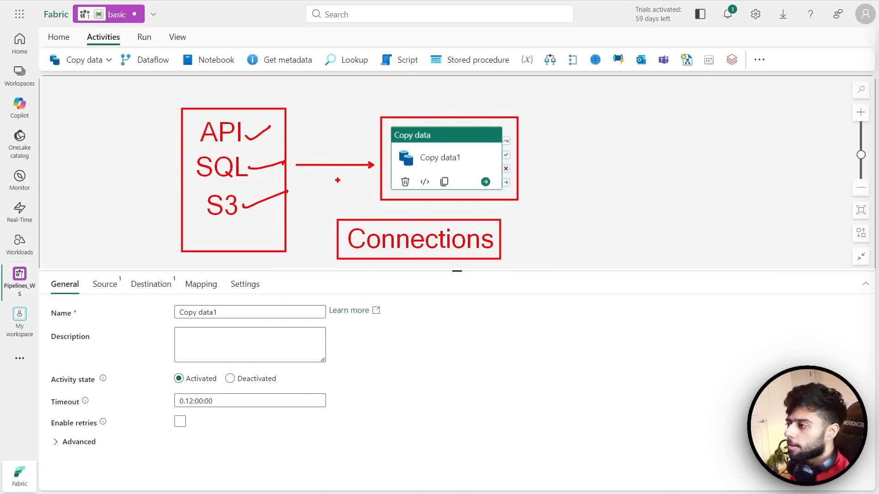
key(Escape)
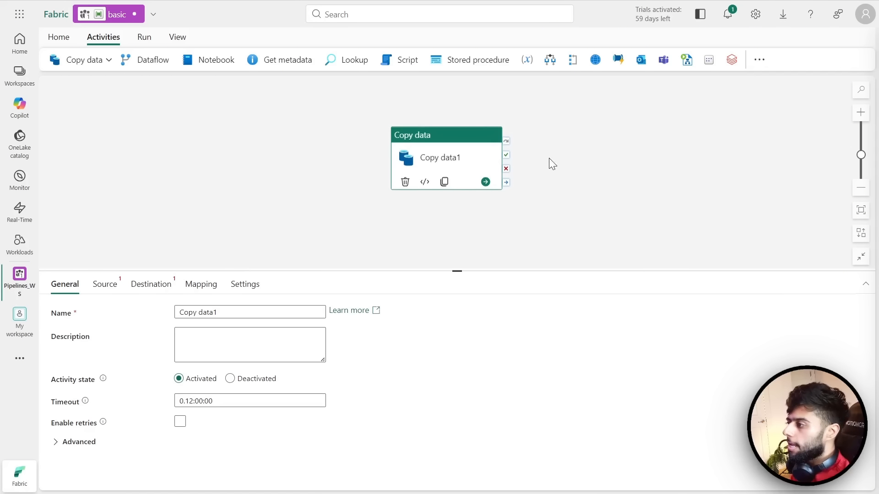
click(553, 151)
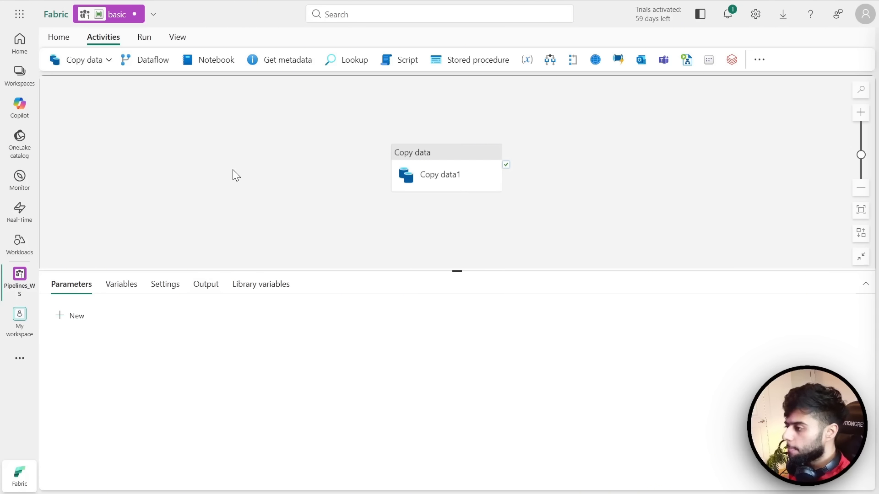
- Annotate a framed API label with a red arrow to the Copy data activity and another pointing at the label, and clear the annotations
key(ctrl+2)
drag(383, 171, 306, 171)
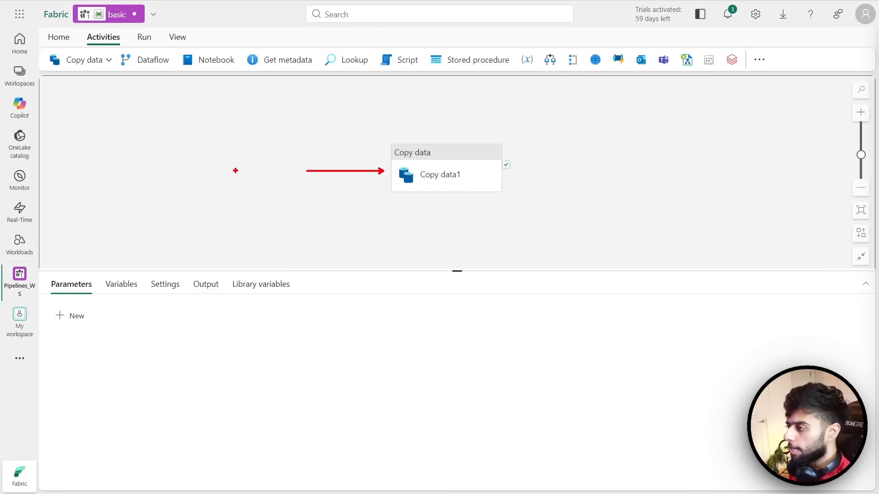
drag(241, 160, 241, 185)
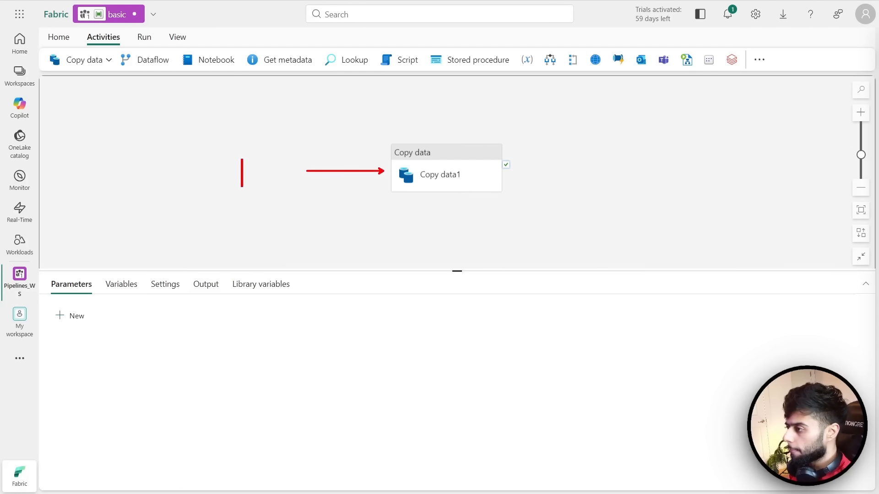
text(API)
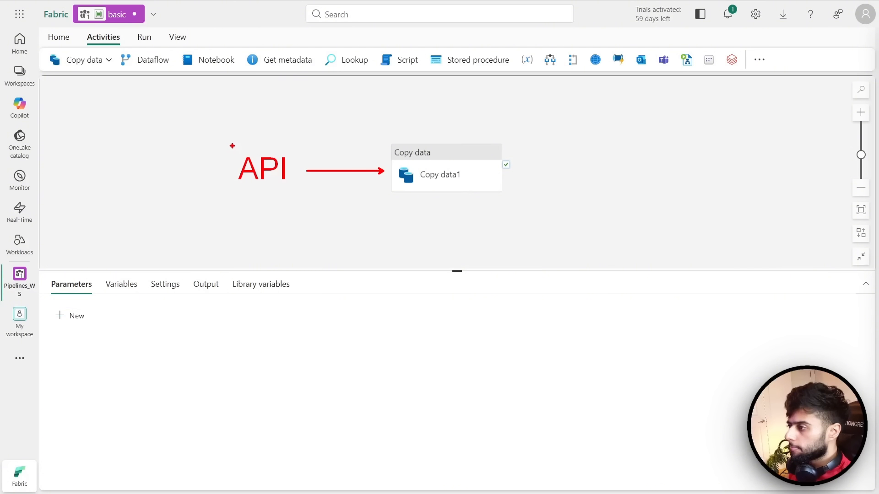
drag(230, 145, 293, 192)
drag(292, 137, 330, 106)
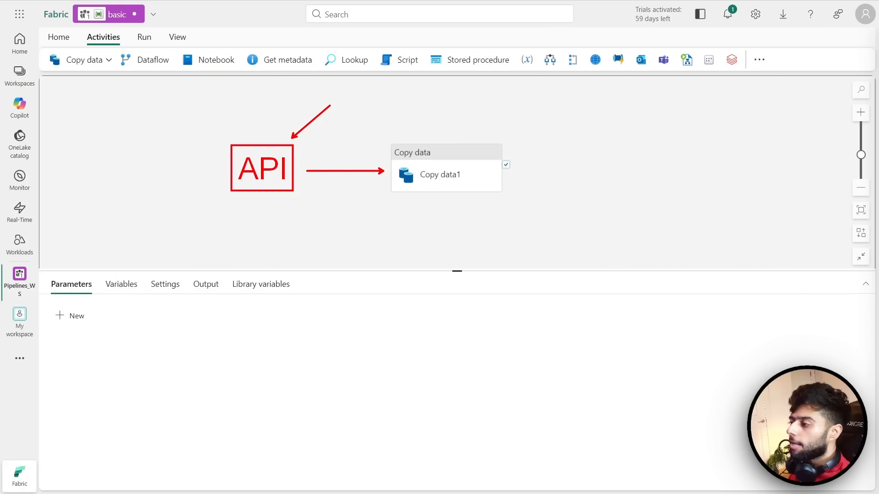
key(Escape)
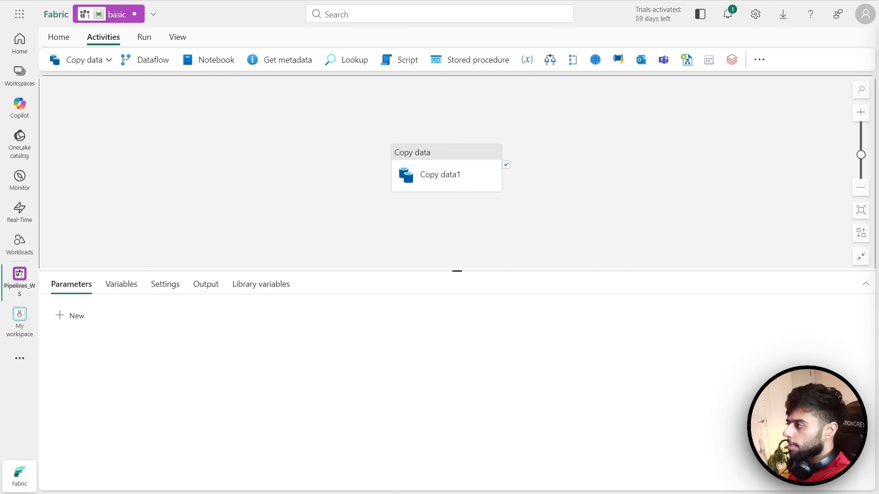
- Switch to the FabricPipelines folder on GitHub, mark bookings.csv with a red rectangle and an arrow, and clear the annotations
key(alt+Tab)
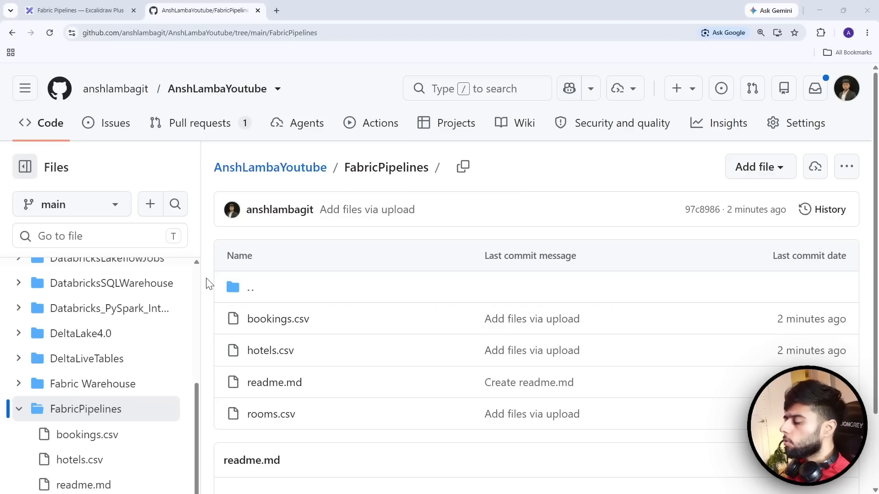
drag(215, 303, 333, 335)
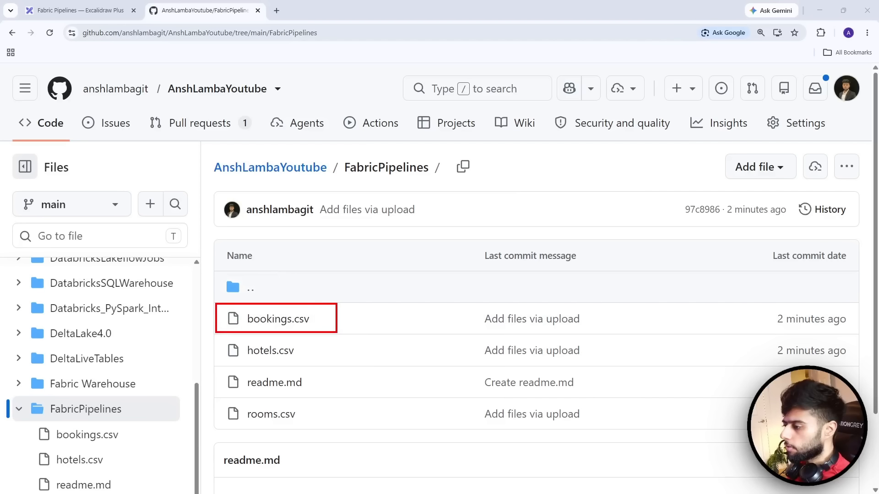
drag(303, 297, 369, 252)
key(Escape)
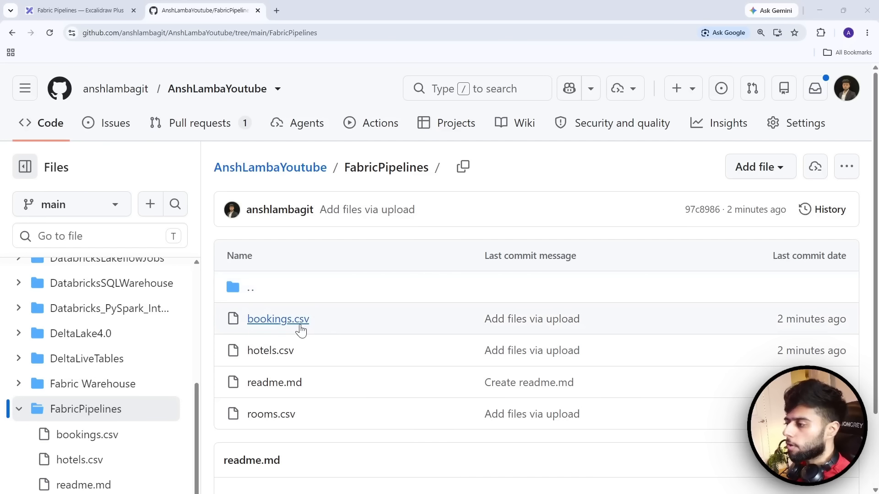
- Open the raw version of bookings.csv and examine its rows and its full raw URL
click(271, 323)
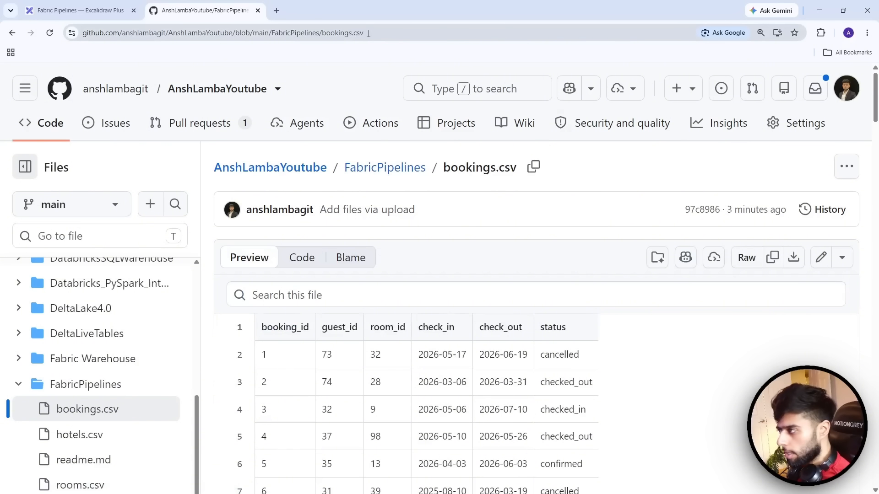
click(742, 269)
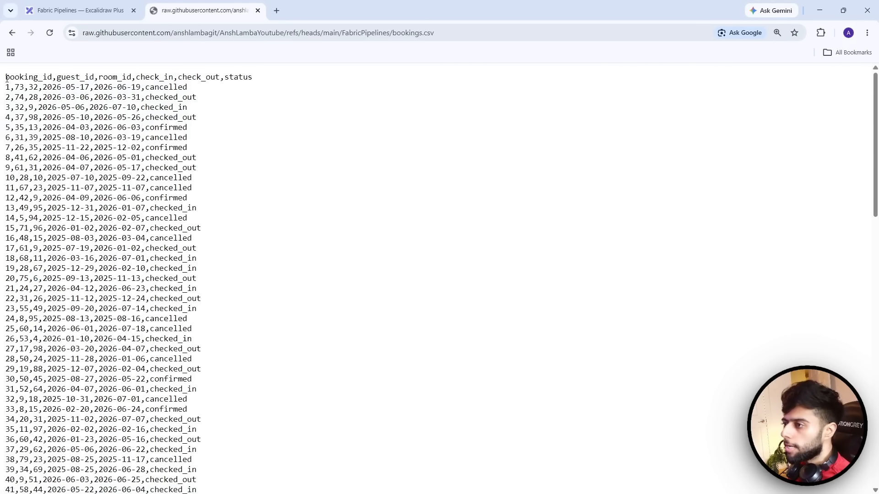
drag(6, 77, 210, 437)
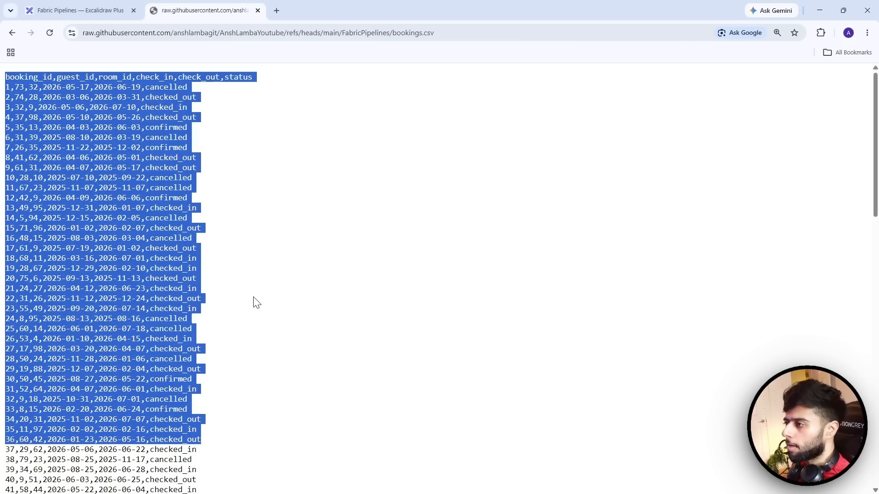
click(240, 236)
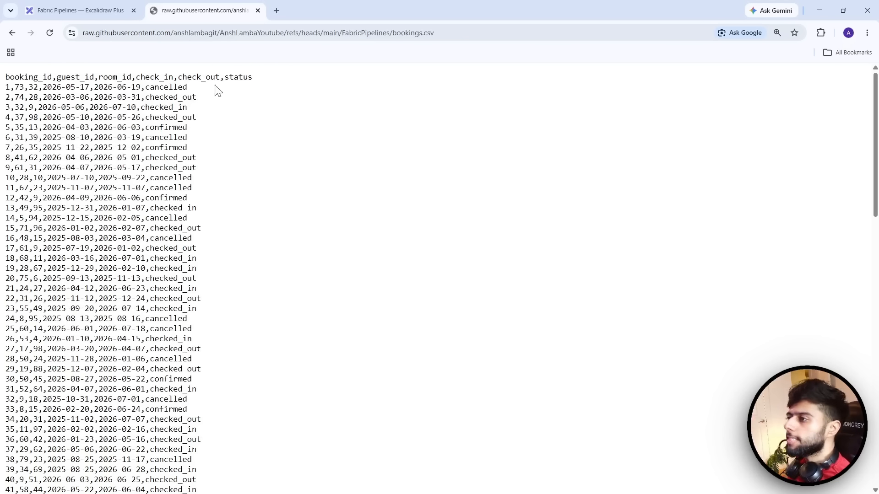
click(445, 35)
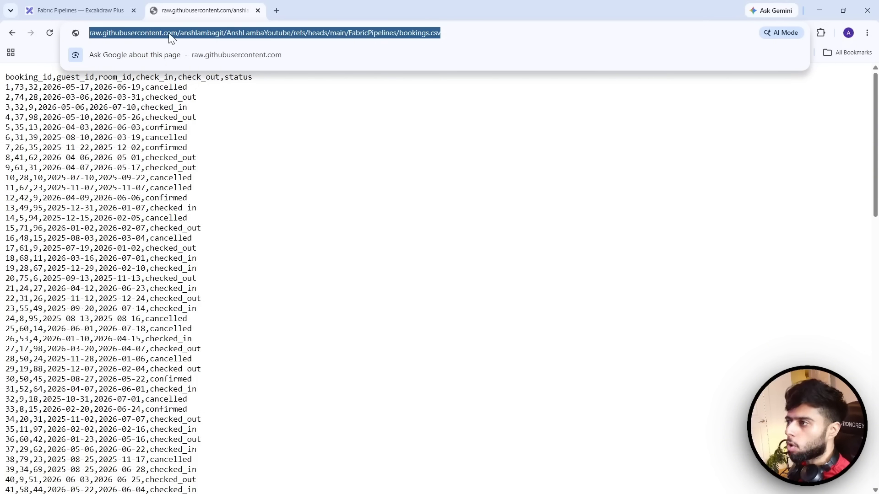
click(516, 133)
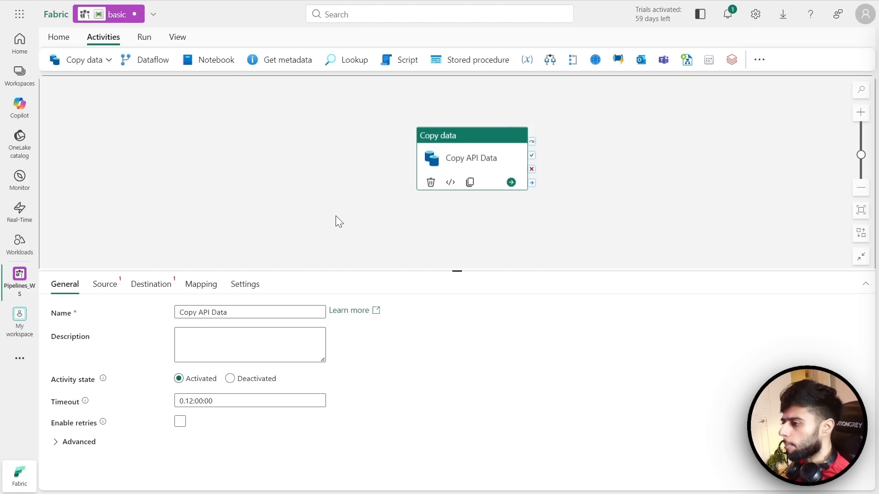
- Select the Copy API Data activity and review its name and description in an enlarged general settings pane
click(337, 217)
click(473, 171)
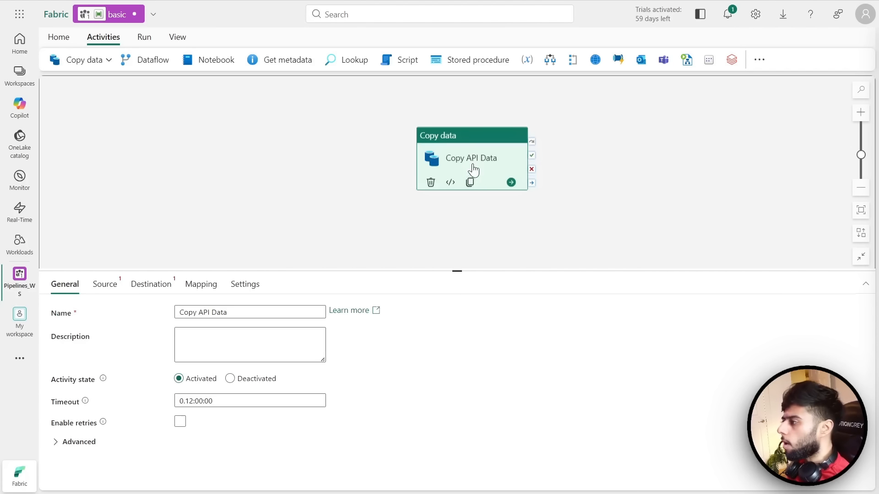
drag(231, 312, 161, 323)
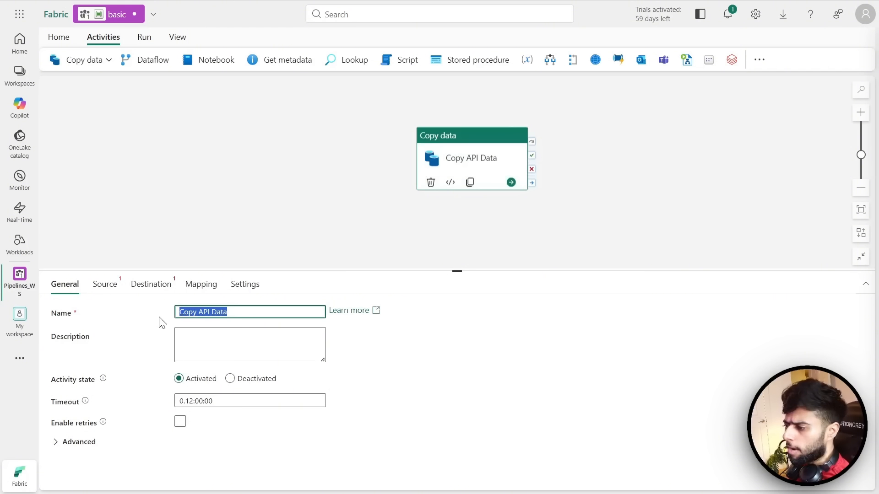
click(340, 215)
click(456, 164)
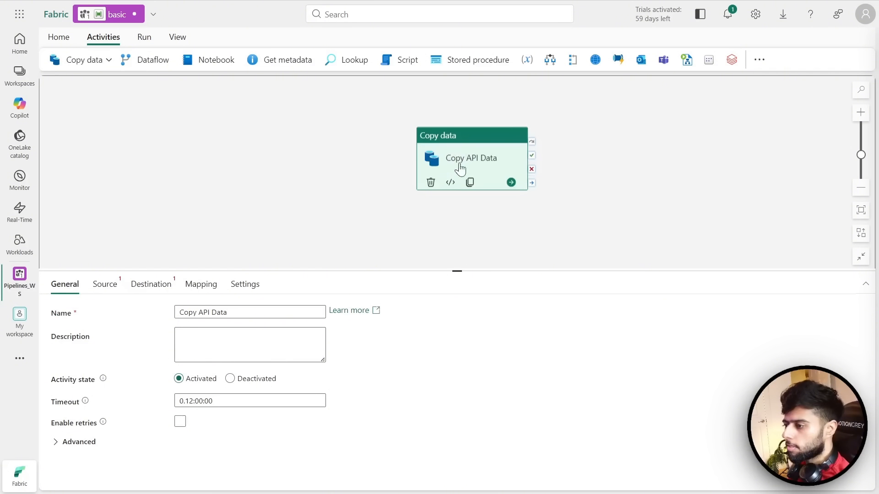
click(235, 332)
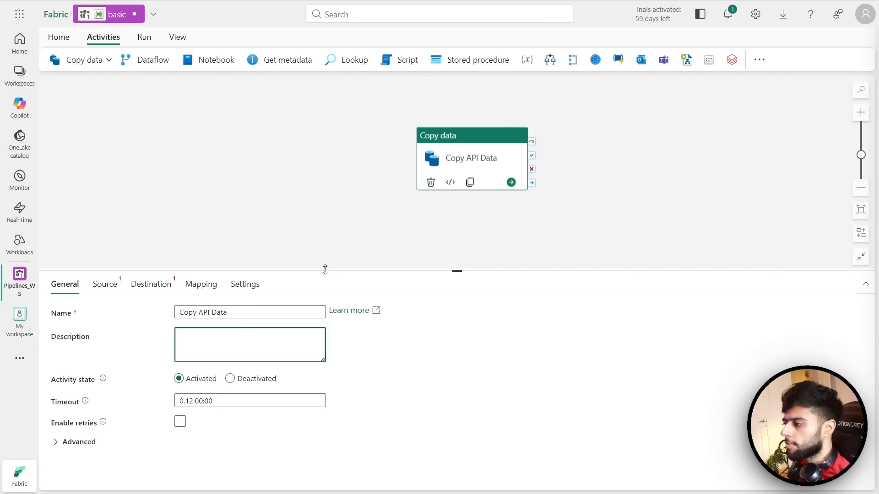
drag(325, 269, 328, 215)
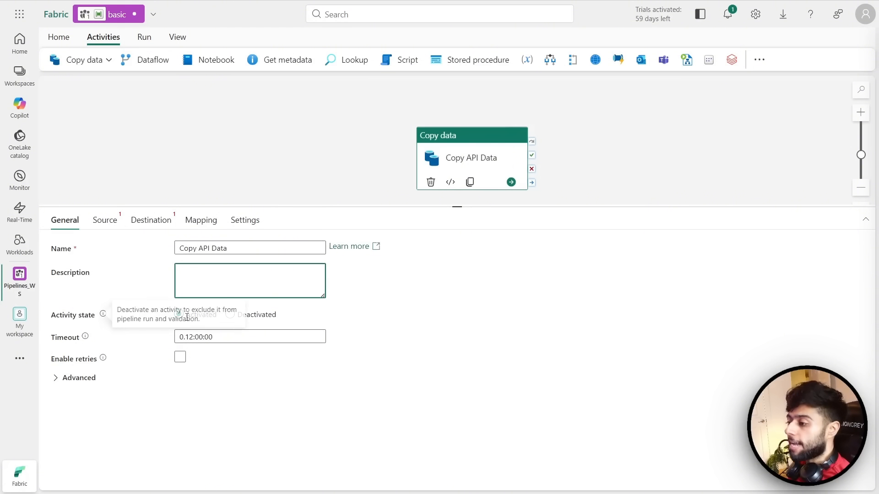
- Set the Copy API Data activity's state to Deactivated and return it to Activated
click(230, 315)
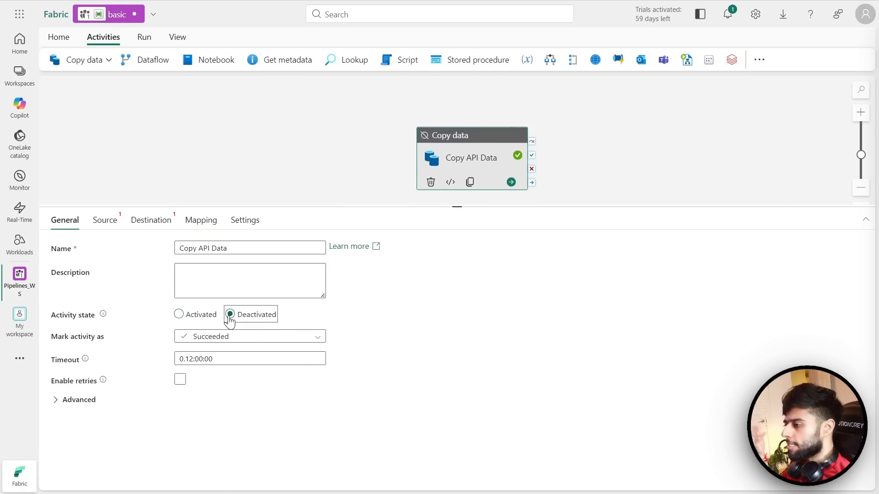
click(191, 320)
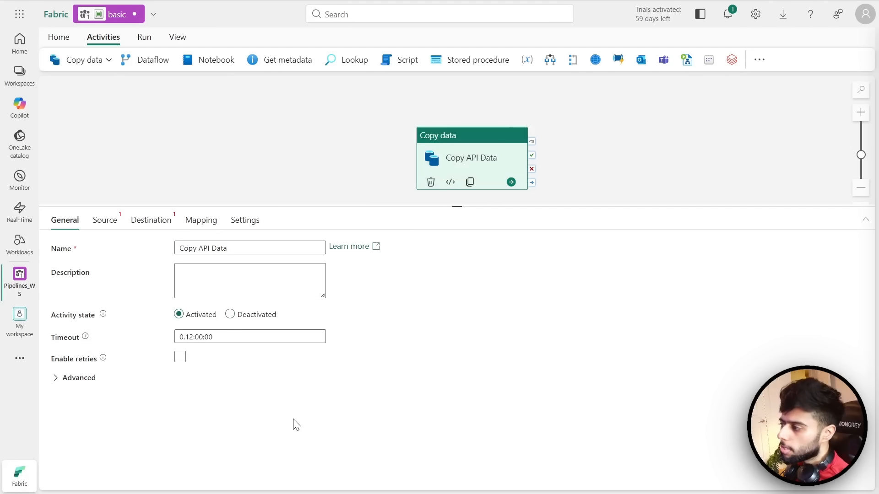
drag(454, 205, 430, 297)
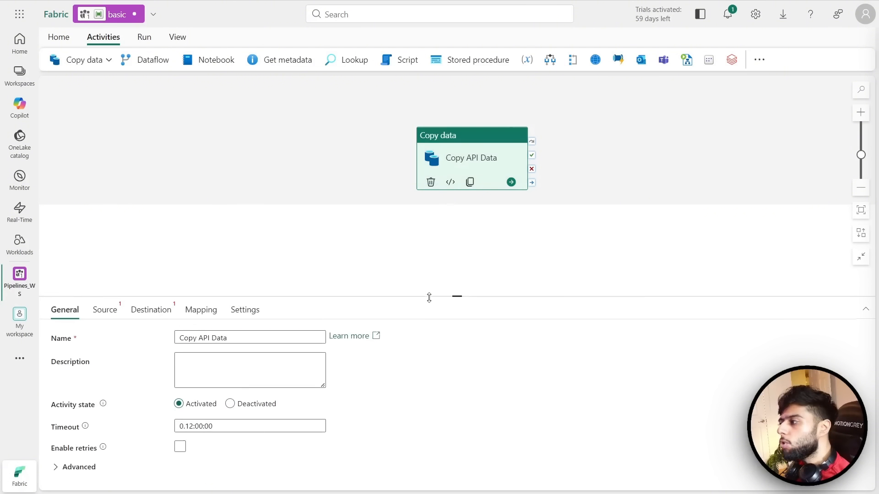
drag(419, 247, 417, 254)
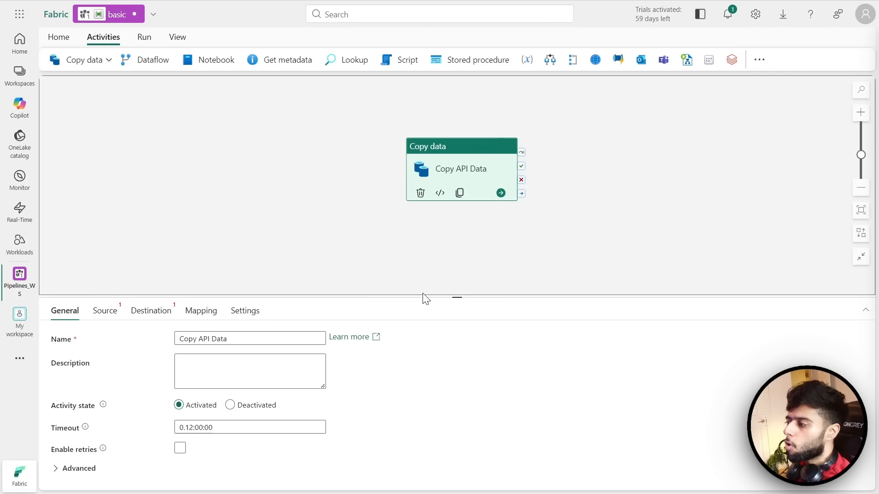
drag(418, 296, 419, 232)
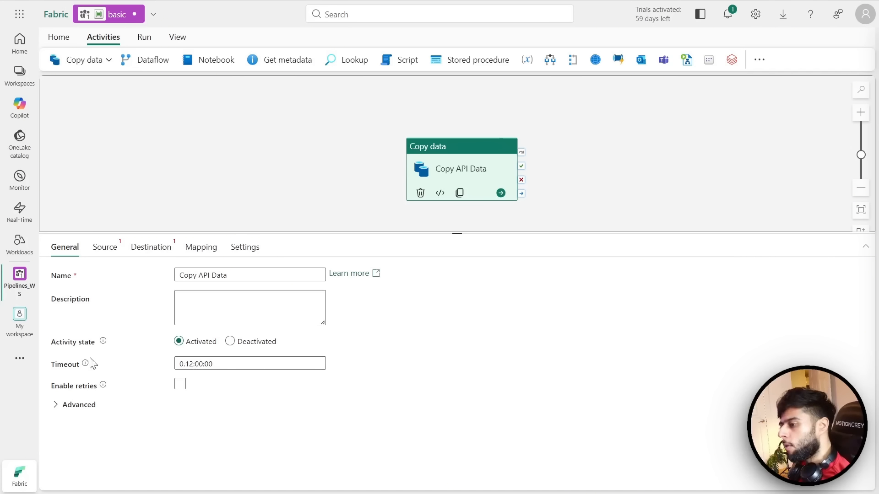
- Set the Copy API Data activity's timeout to 0.1:00:00 and briefly view its advanced options
mouse_move(84, 365)
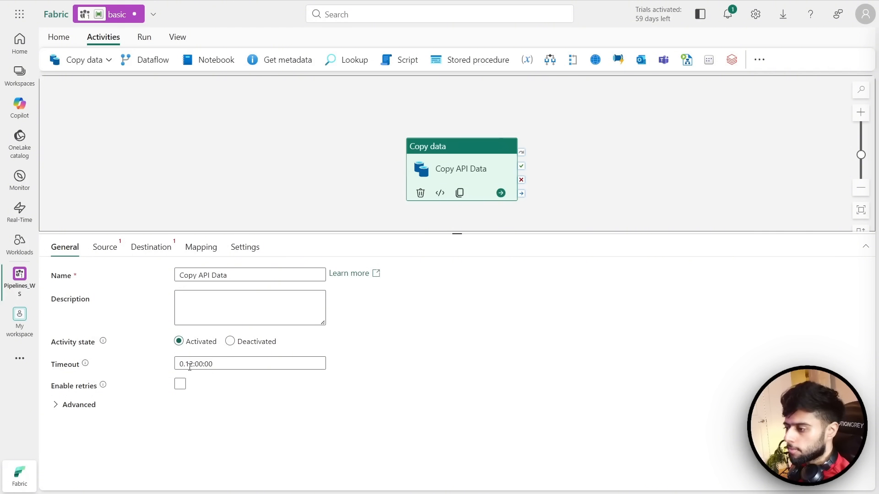
click(193, 364)
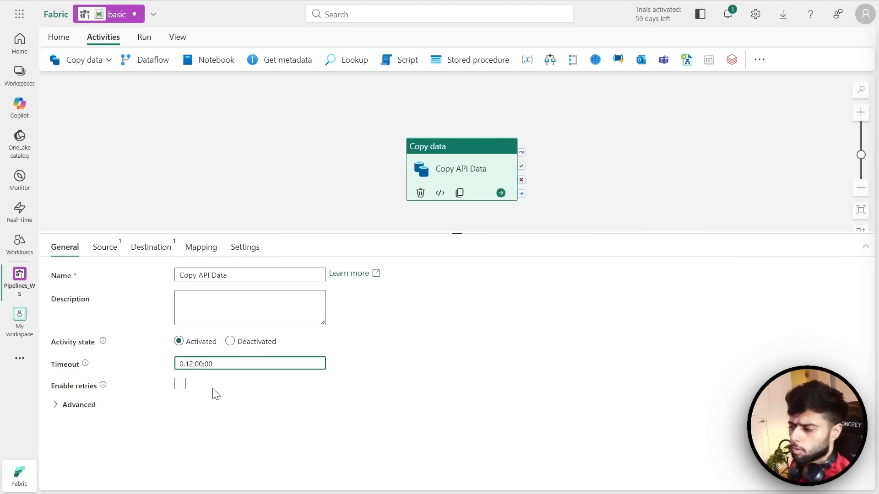
key(BackSpace)
click(240, 411)
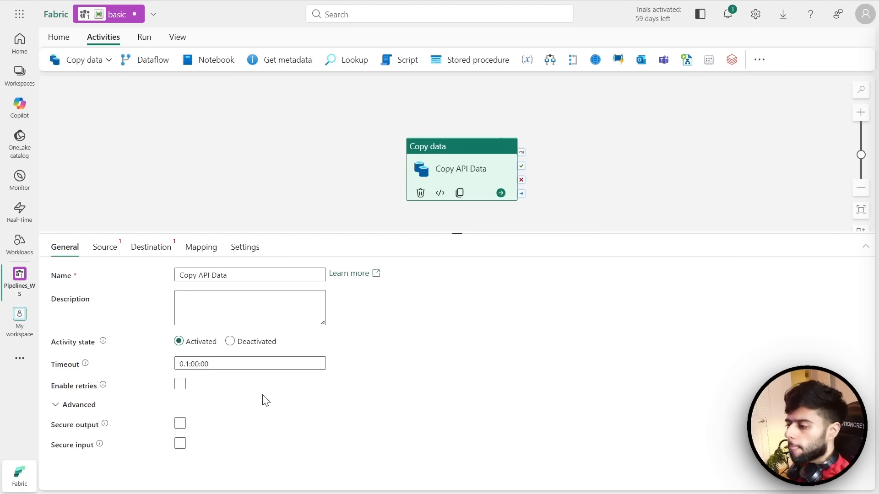
click(56, 406)
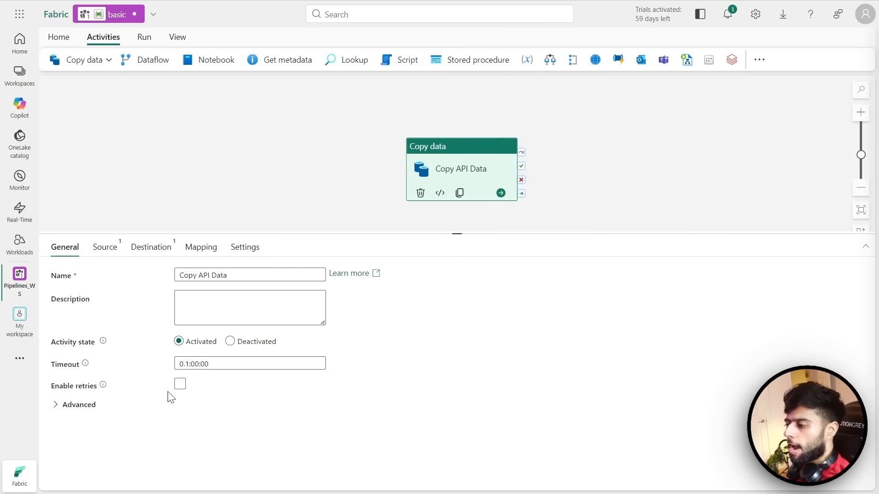
- Enable retries for the Copy API Data activity and set the retry count to 3
click(179, 386)
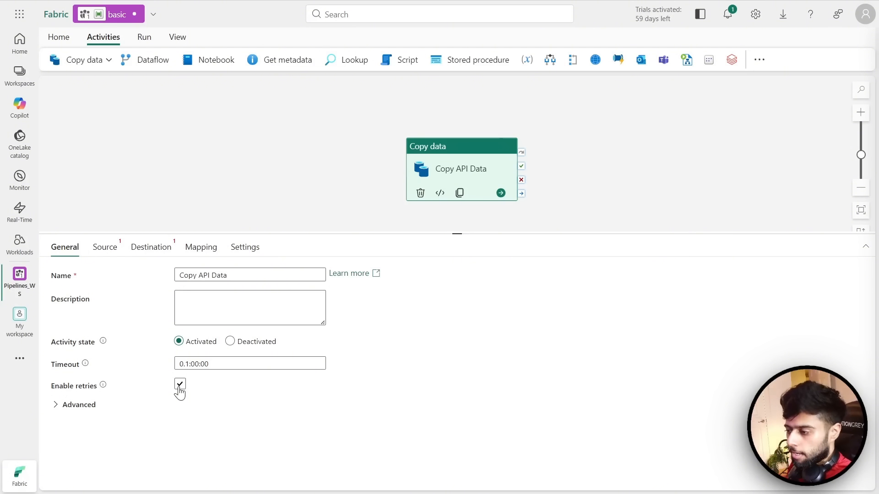
click(180, 386)
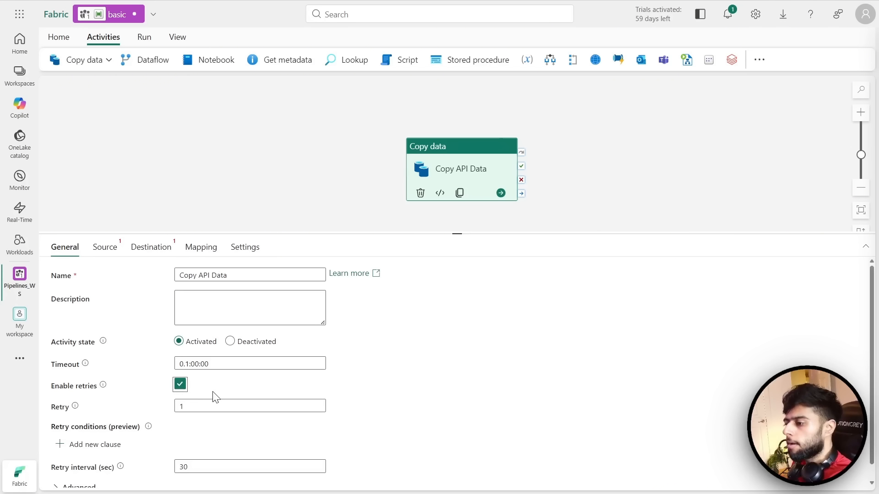
click(178, 404)
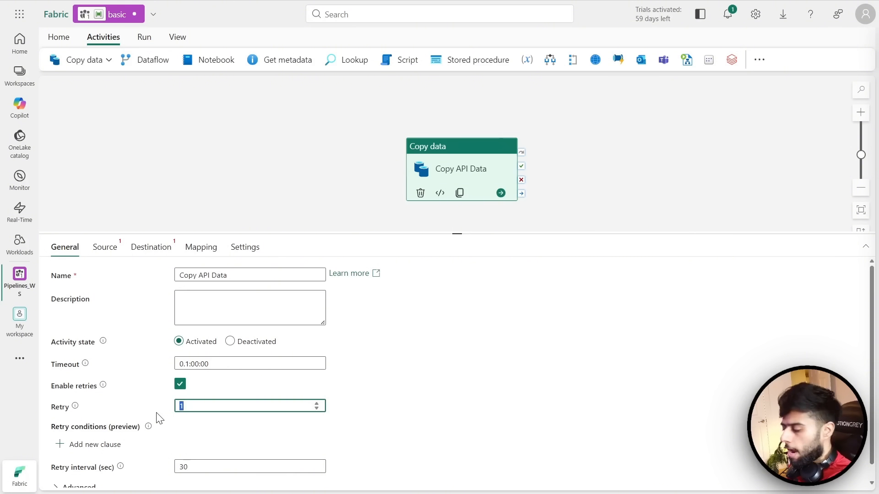
text(3)
click(434, 386)
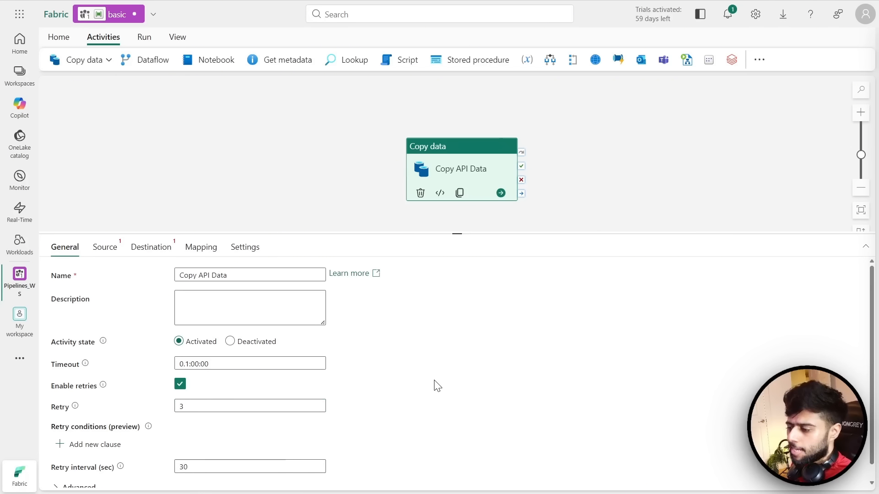
- Expand the advanced options, mark Secure output with a red rectangle and an arrow, and clear the annotations
scroll(400, 380, down, 1)
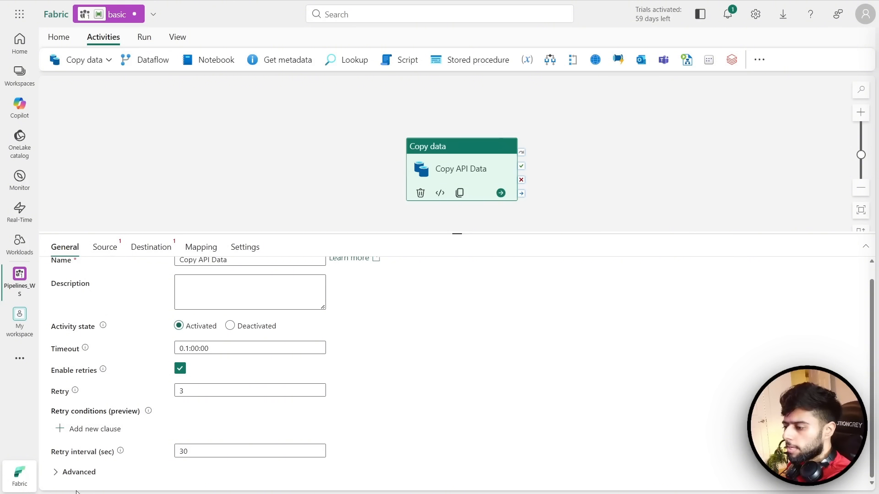
click(89, 474)
scroll(126, 443, down, 2)
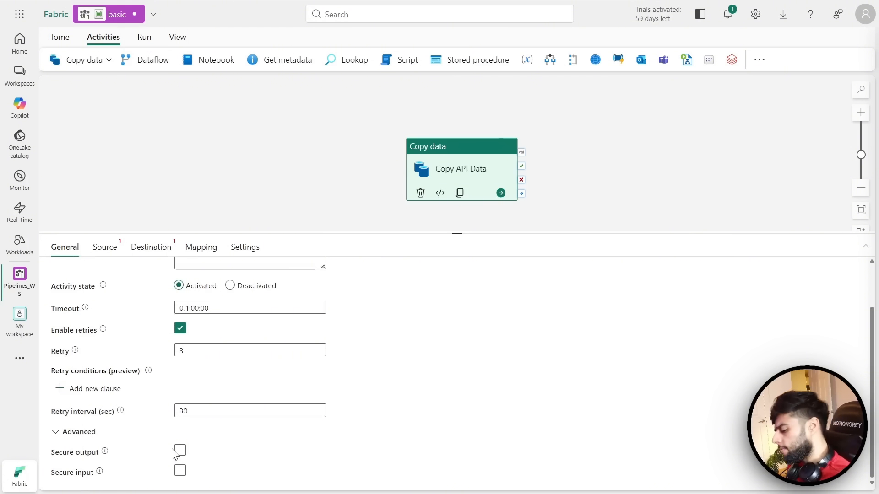
mouse_move(43, 424)
mouse_down()
mouse_move(87, 443)
mouse_move(200, 463)
mouse_move(247, 453)
mouse_up()
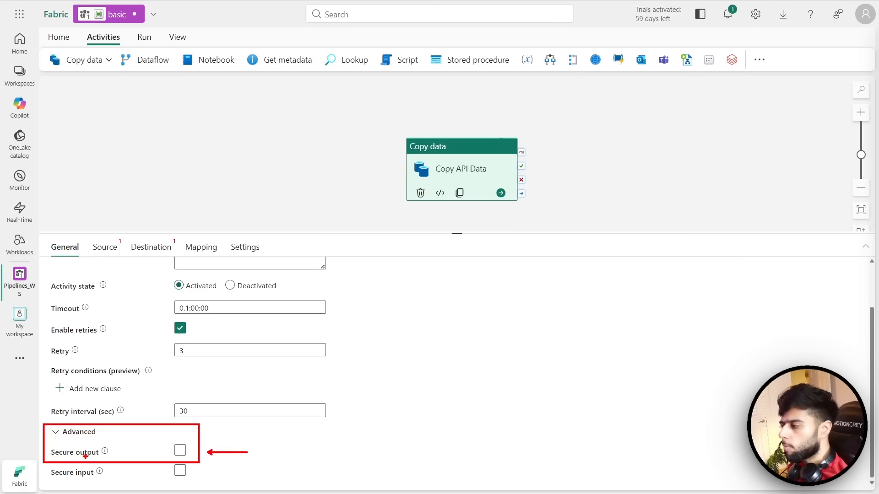
key(Escape)
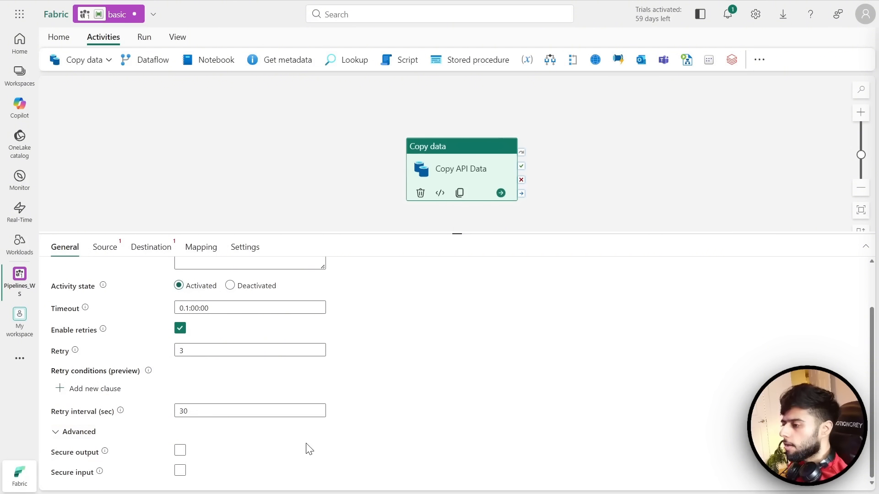
- Browse all new data sources for the activity's source connection and choose Http
click(97, 248)
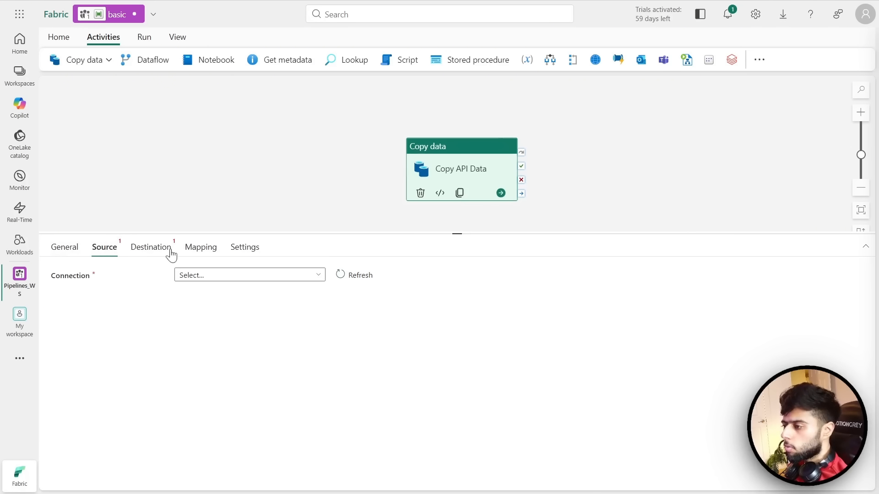
click(306, 277)
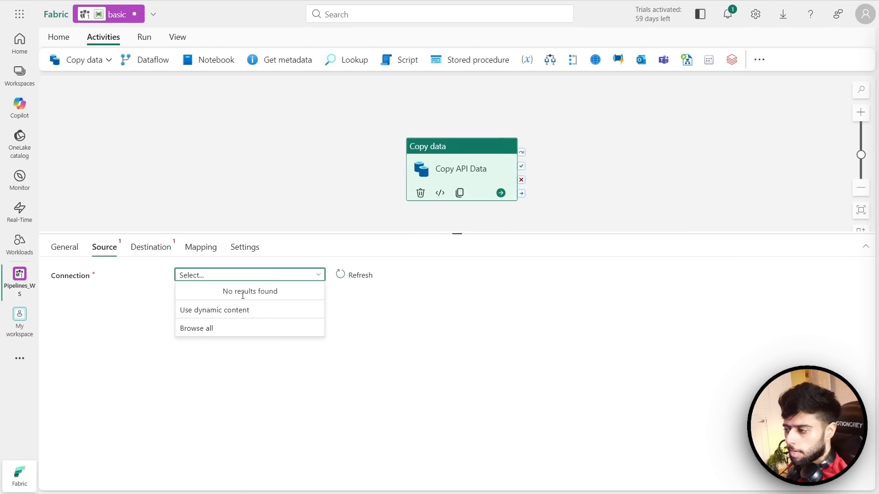
click(209, 330)
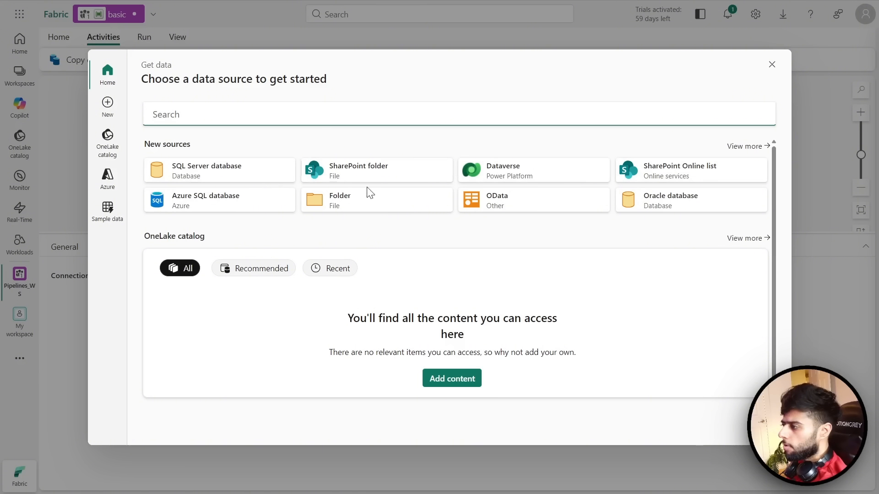
click(761, 147)
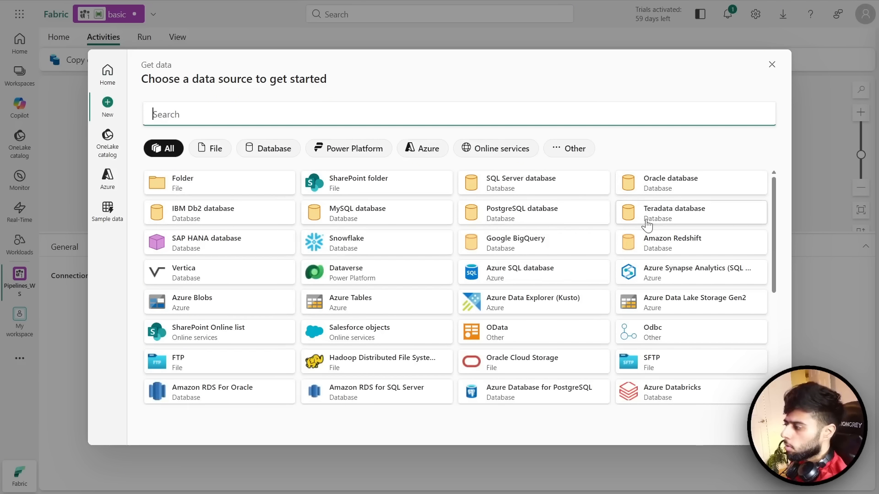
scroll(646, 224, down, 5)
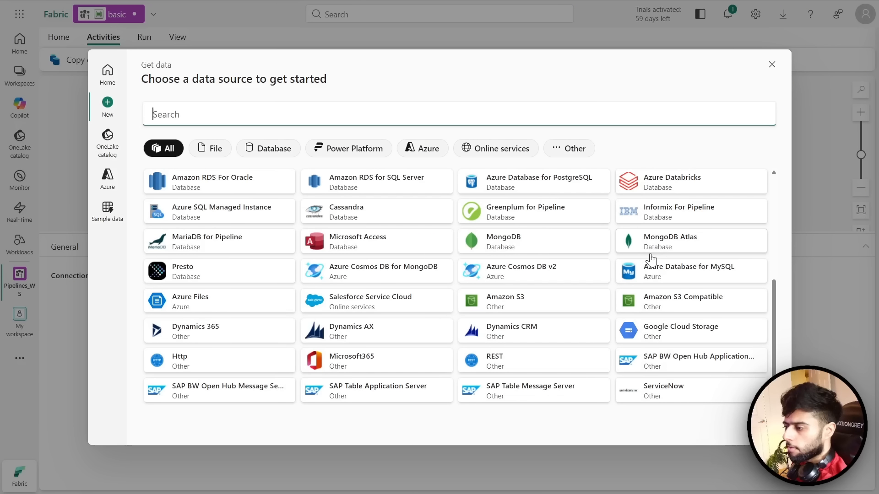
scroll(650, 260, up, 5)
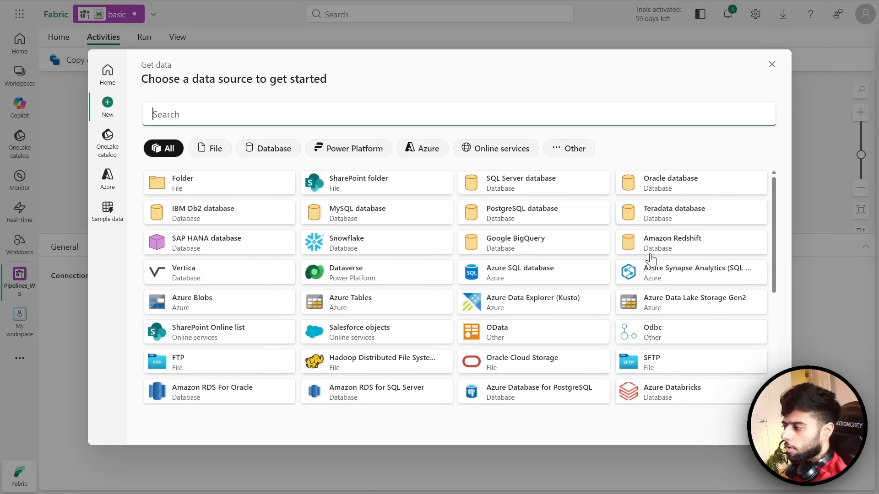
scroll(614, 271, down, 4)
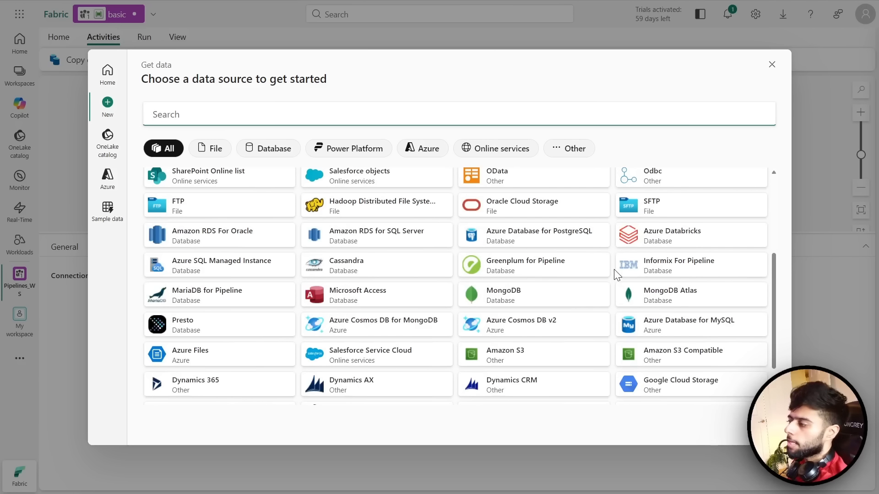
scroll(614, 271, down, 1)
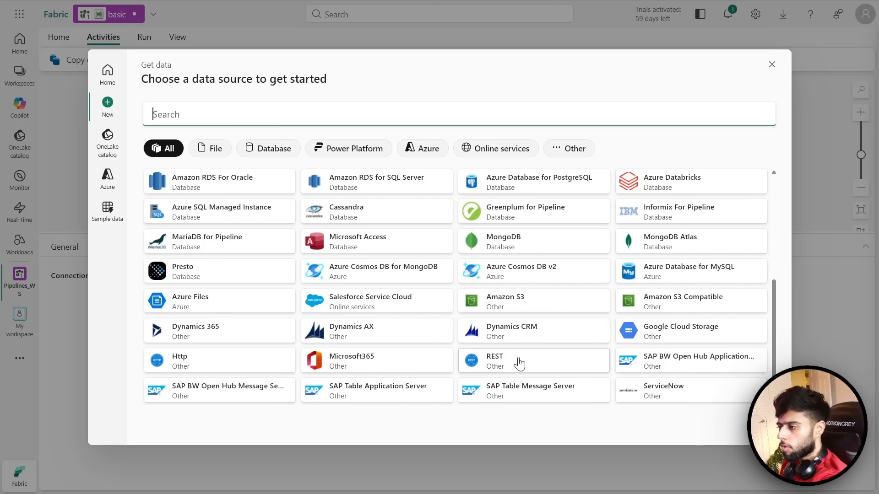
click(205, 368)
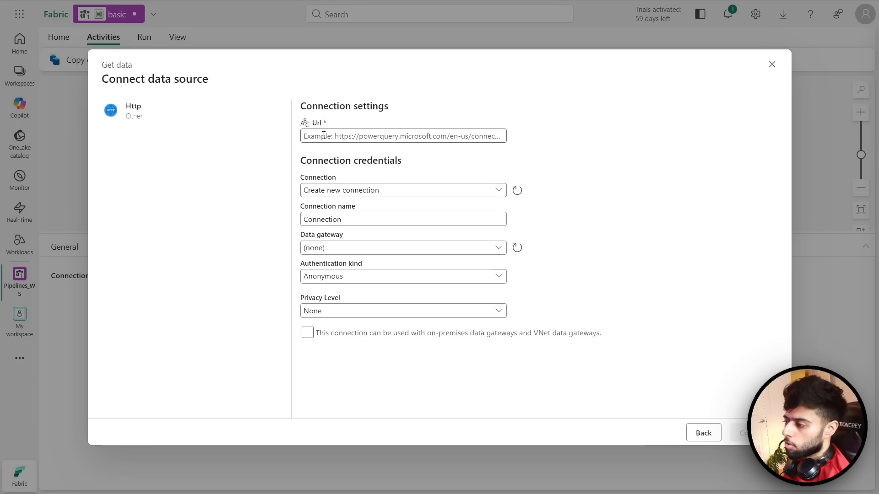
click(323, 136)
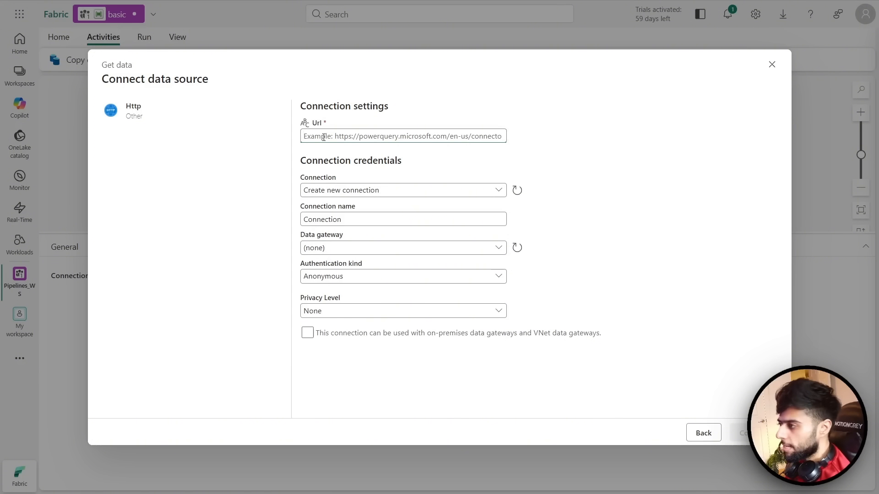
key(ctrl+v)
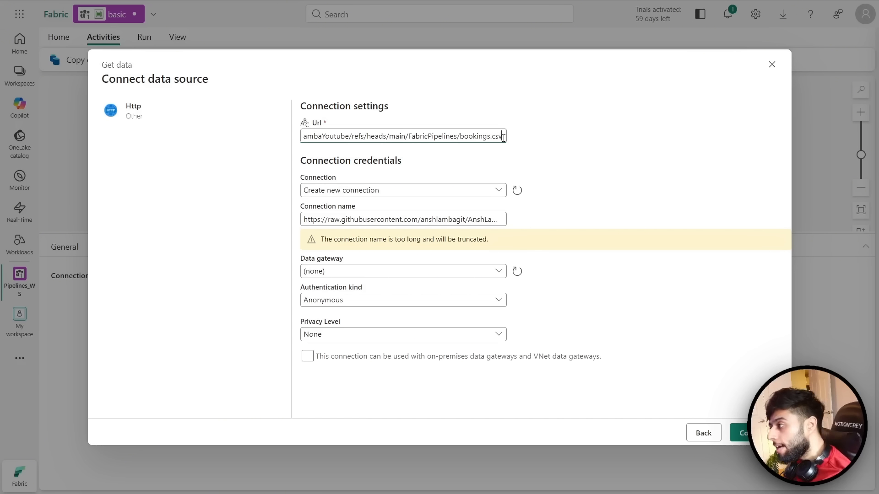
drag(504, 137, 389, 119)
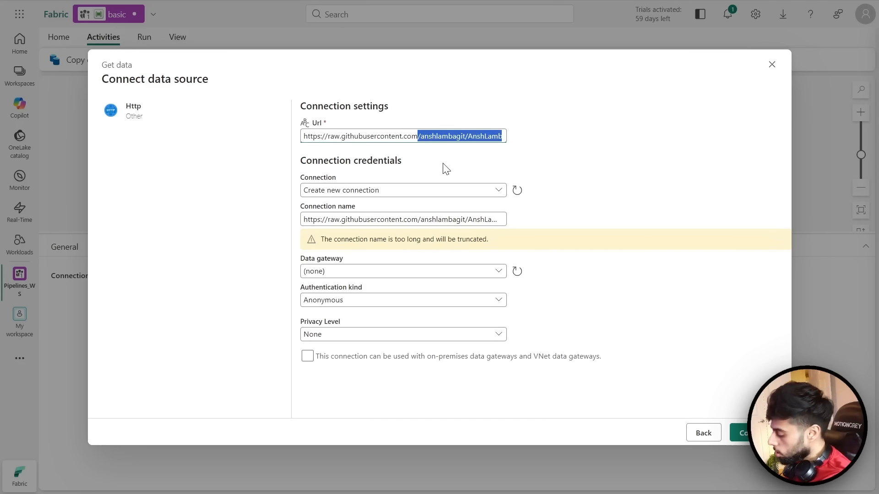
key(BackSpace)
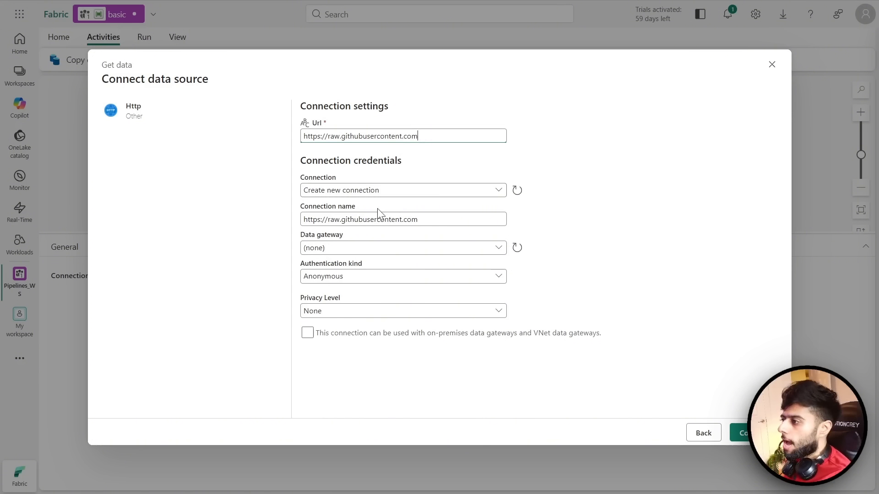
click(366, 196)
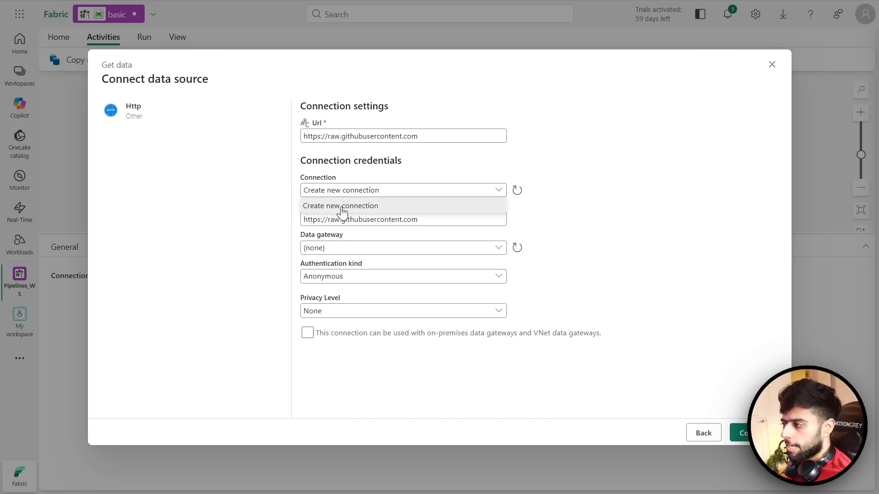
click(409, 174)
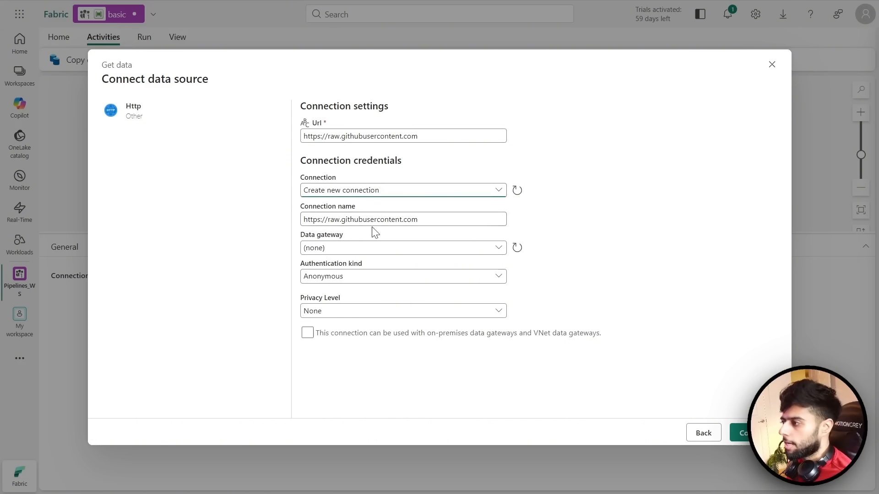
- Name the new connection github_conn
drag(428, 218, 255, 217)
key(BackSpace)
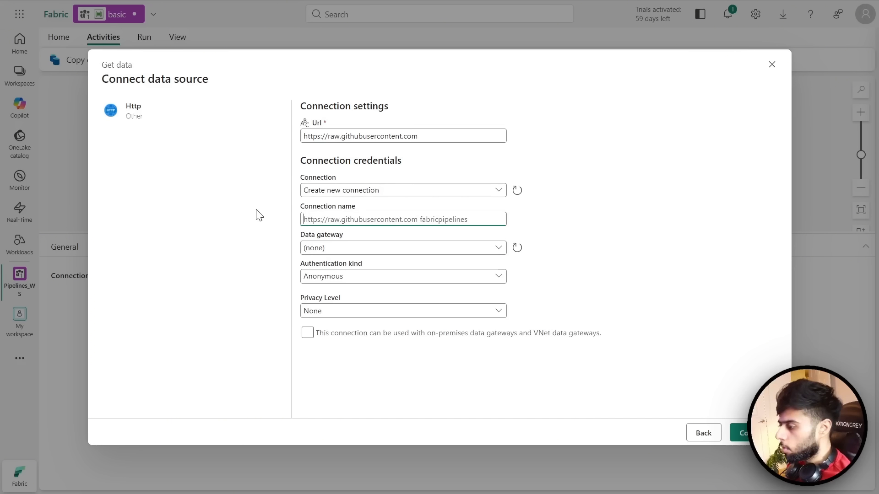
text(github_)
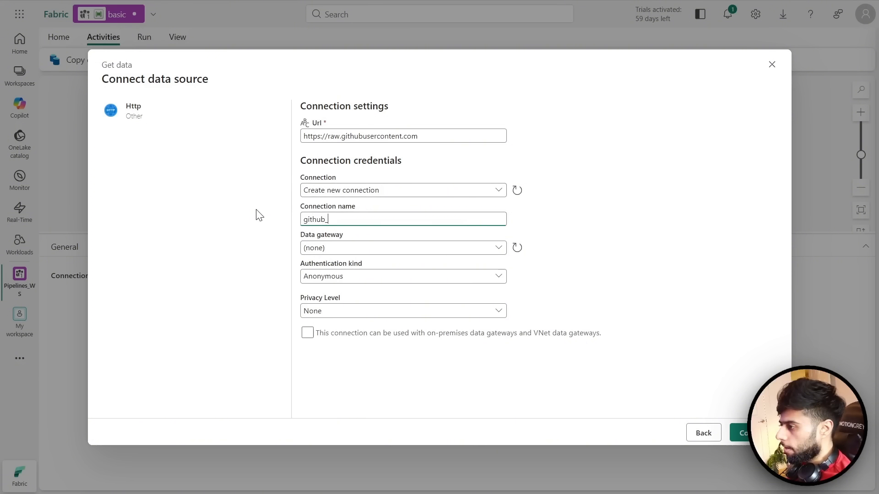
text(conn)
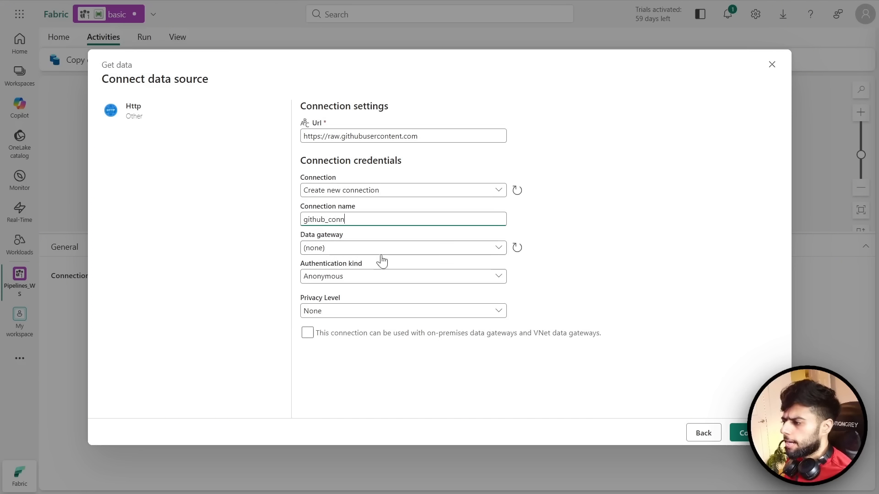
click(663, 202)
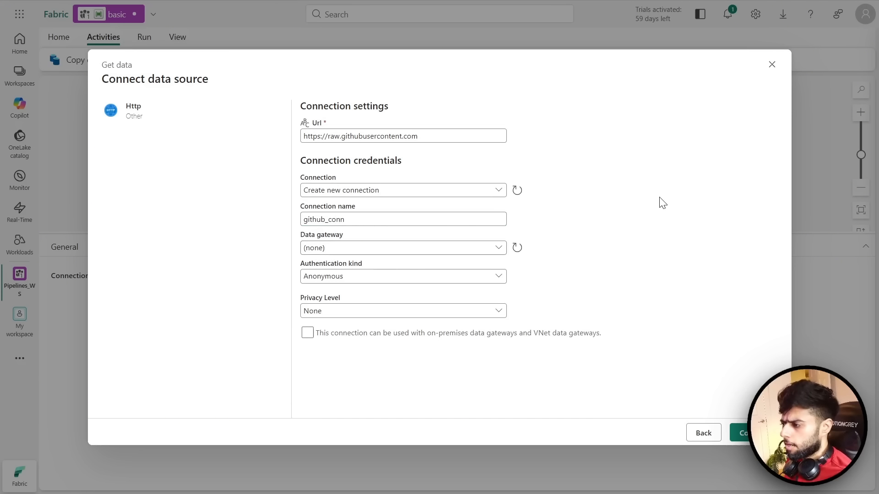
- Keep the authentication kind as Anonymous after trying Basic, and create the HTTP connection
click(386, 279)
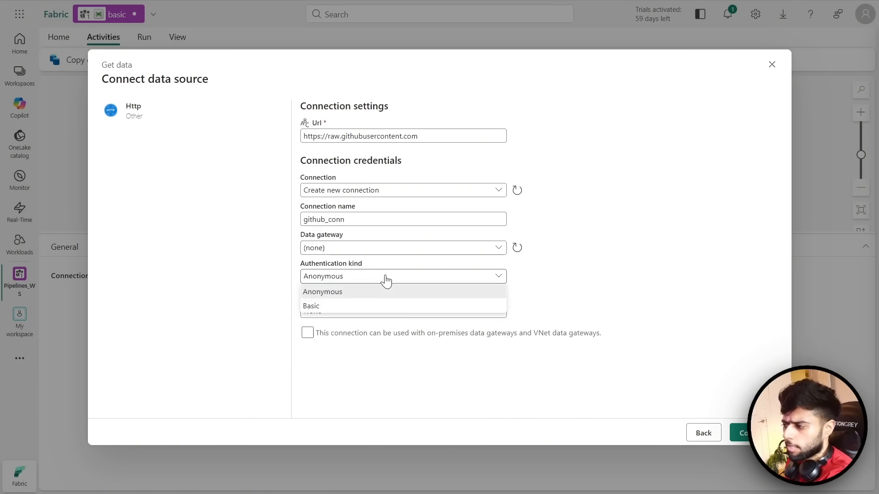
click(631, 248)
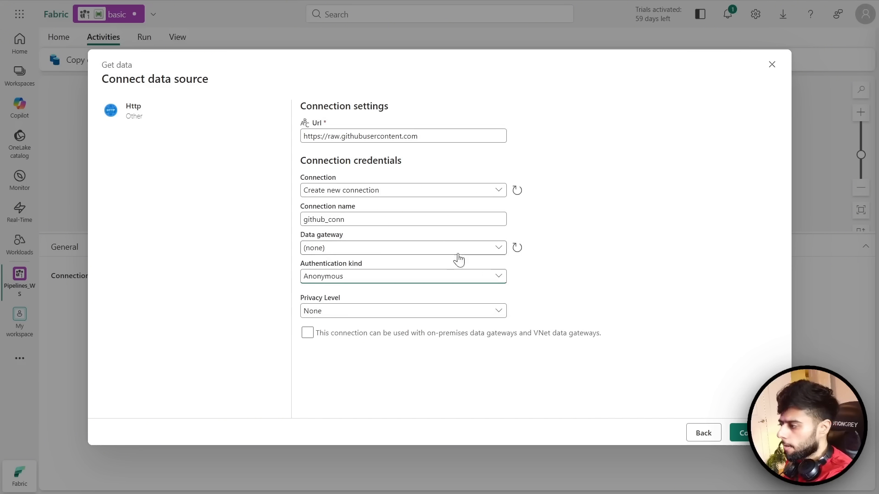
click(439, 276)
click(343, 307)
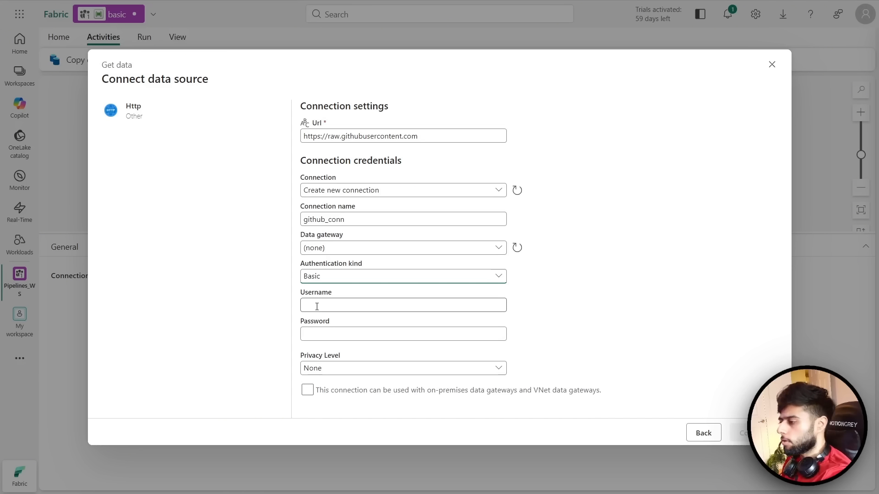
click(361, 276)
click(343, 292)
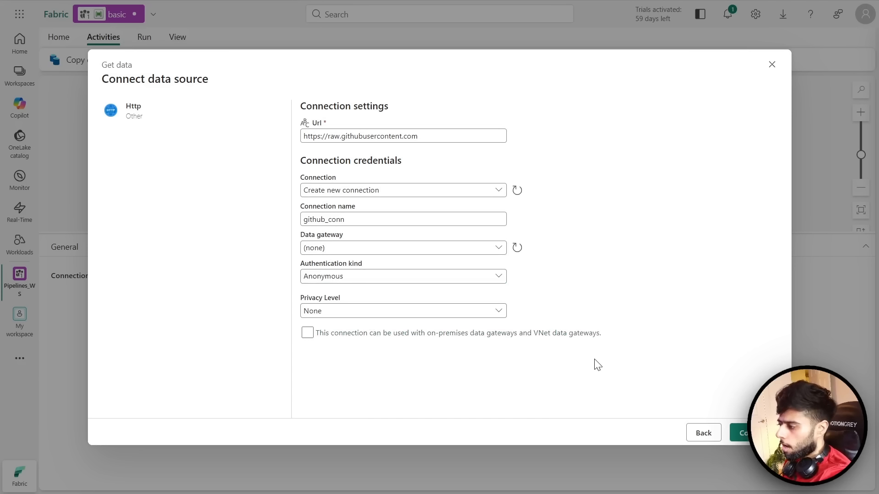
click(738, 433)
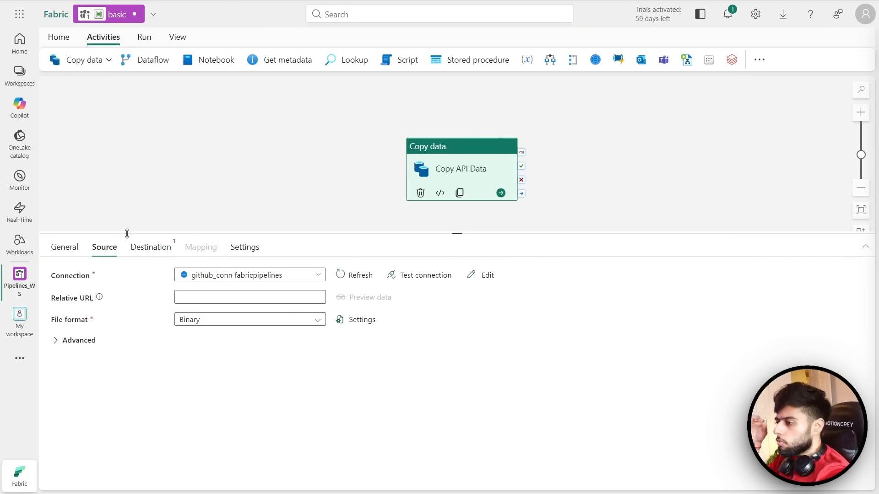
key(ctrl+plus)
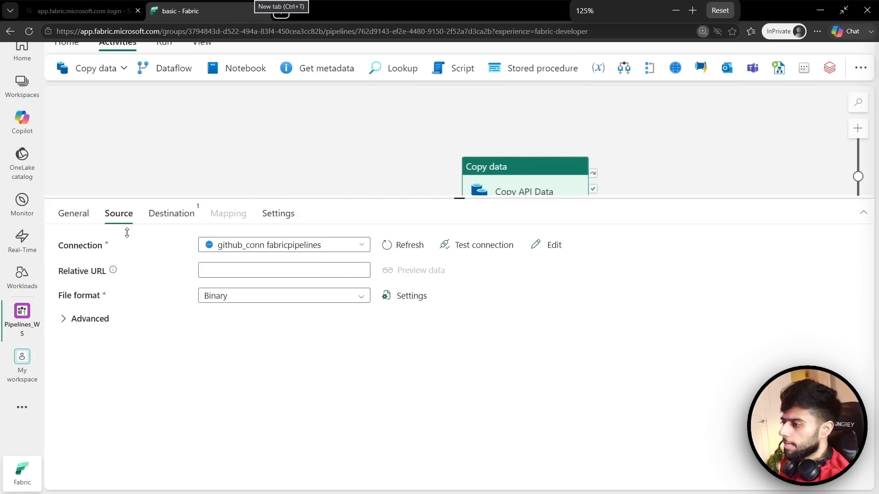
key(ctrl+plus)
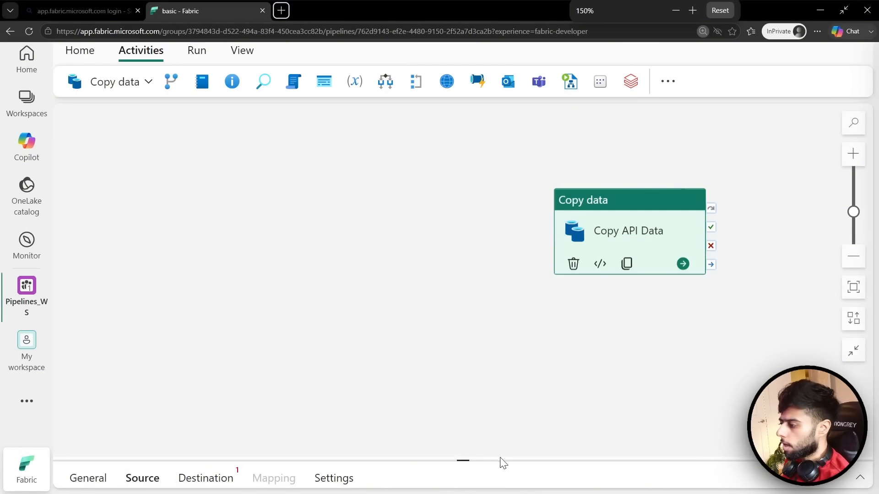
drag(503, 462, 487, 290)
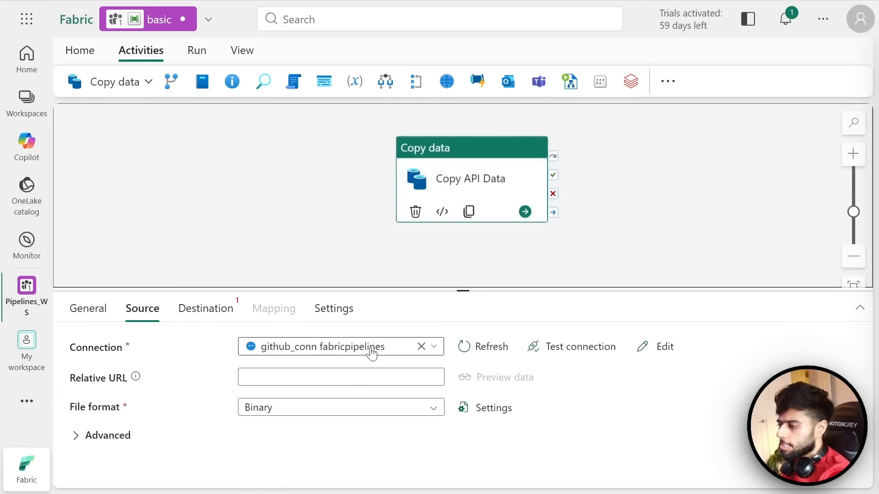
drag(453, 292, 454, 258)
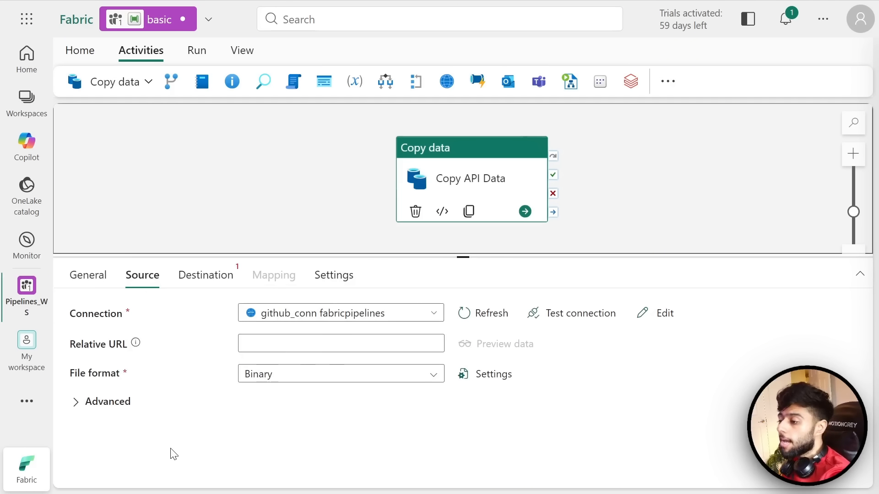
key(ctrl+2)
mouse_move(66, 299)
mouse_down()
mouse_move(96, 315)
mouse_move(448, 326)
mouse_up()
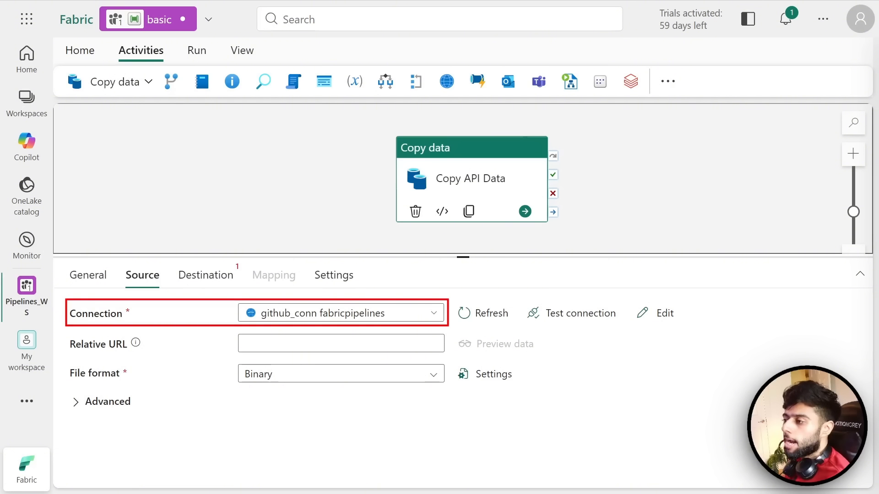
key(Escape)
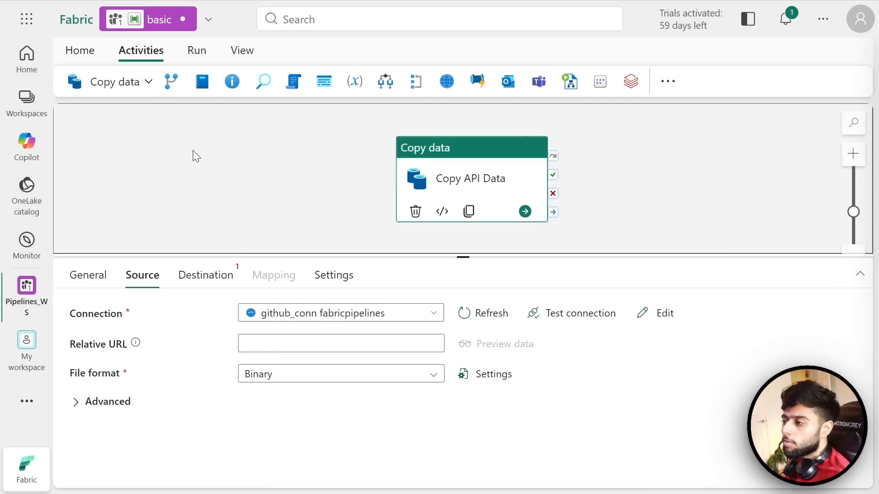
- Set the source's relative URL to the repository path ending in refs/heads/main/FabricPipelines/bookings.csv, pasting the full address and removing its base part
click(259, 342)
key(ctrl+v)
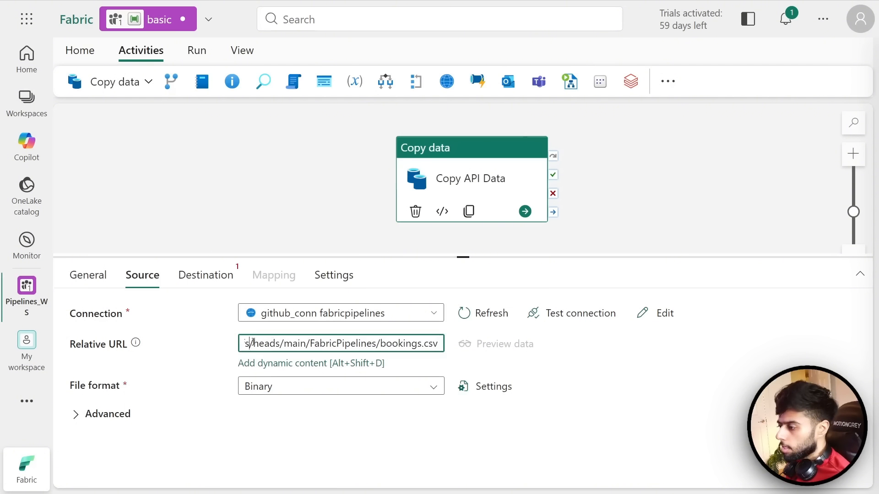
key(Left)
key(Left)
key(Left)
key(Left)
key(Left)
key(Left)
key(Left)
key(Left)
key(Left)
key(Left)
key(Left)
key(Left)
key(Left)
key(Left)
key(Left)
key(Left)
key(Left)
key(Left)
key(Left)
key(Left)
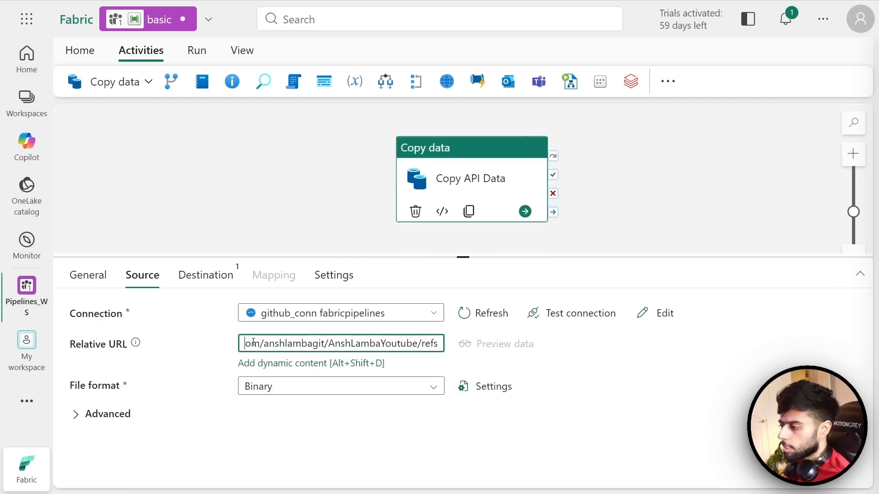
key(BackSpace)
key(BackSpace)
key(BackSpace)
key(BackSpace)
key(BackSpace)
key(BackSpace)
key(BackSpace)
key(BackSpace)
key(BackSpace)
key(BackSpace)
key(BackSpace)
key(BackSpace)
key(BackSpace)
key(BackSpace)
key(BackSpace)
key(BackSpace)
key(BackSpace)
key(BackSpace)
key(BackSpace)
key(BackSpace)
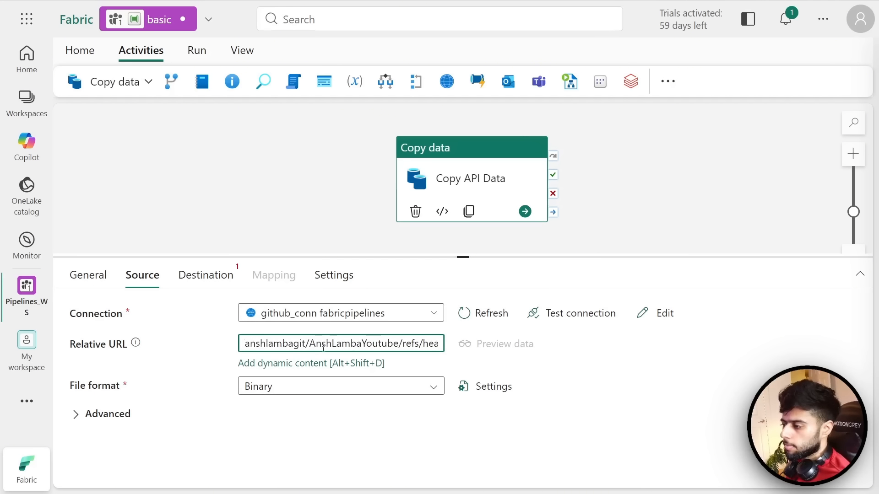
text(https://)
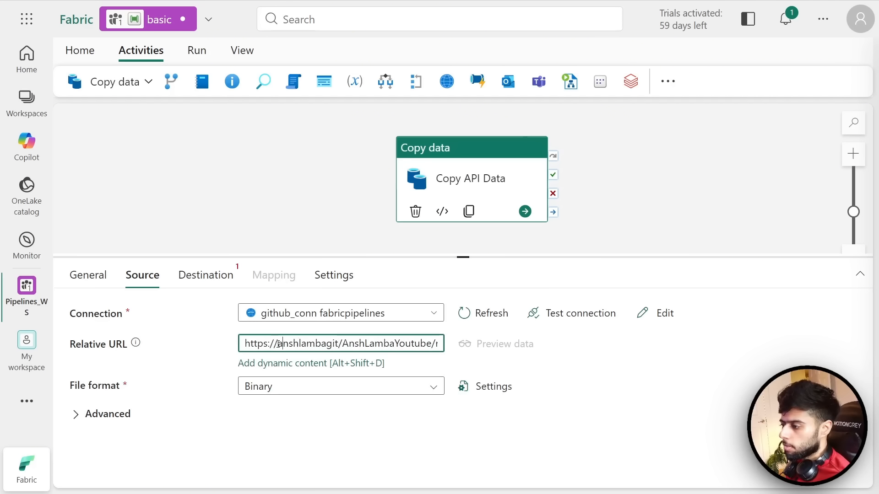
drag(279, 344, 202, 343)
key(BackSpace)
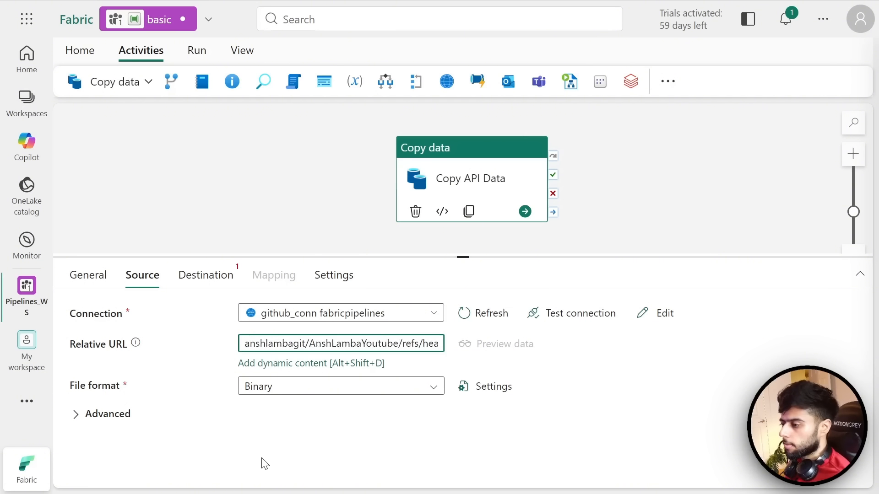
click(264, 463)
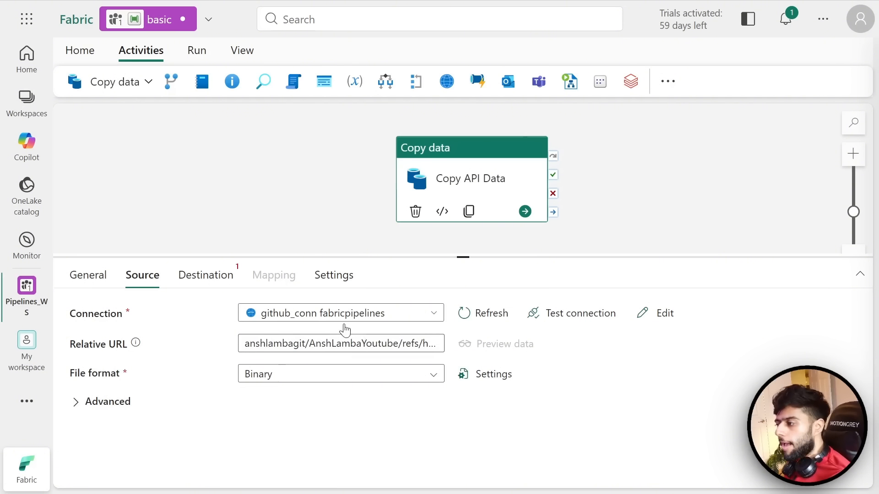
- Set the source file format to DelimitedText
click(366, 375)
scroll(302, 457, down, 3)
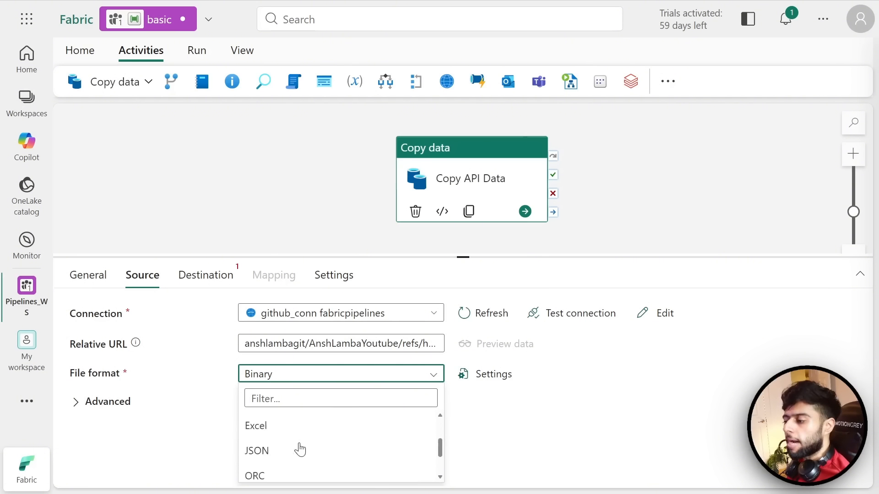
scroll(293, 450, up, 2)
scroll(302, 448, down, 3)
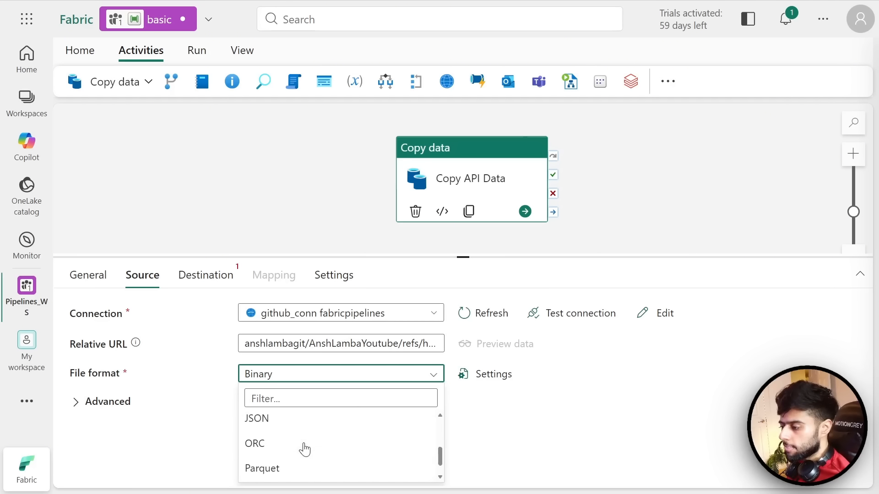
scroll(275, 465, up, 5)
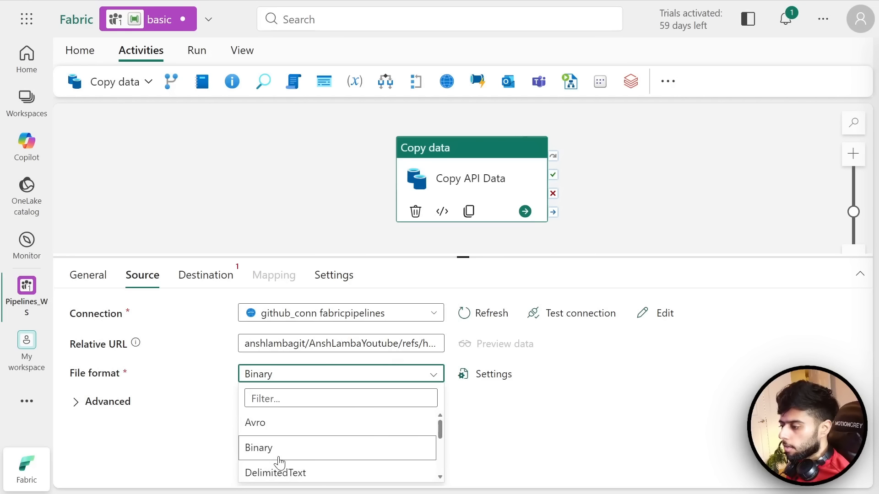
scroll(280, 463, down, 2)
scroll(283, 434, up, 3)
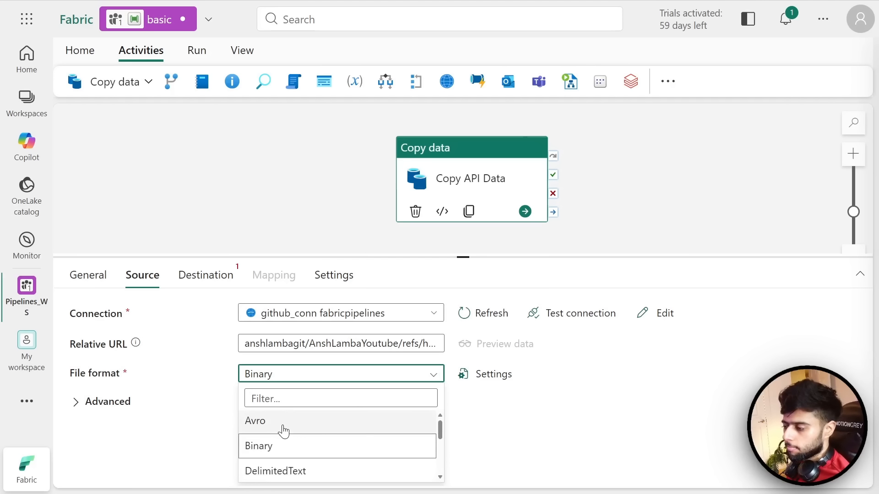
click(300, 471)
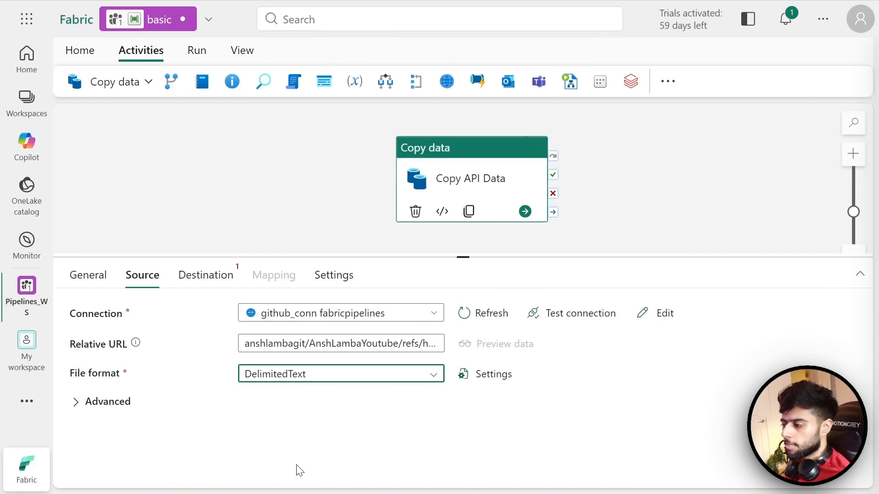
- Examine the source's advanced options, including request method, additional headers, request body and timeout, and collapse them again
click(110, 401)
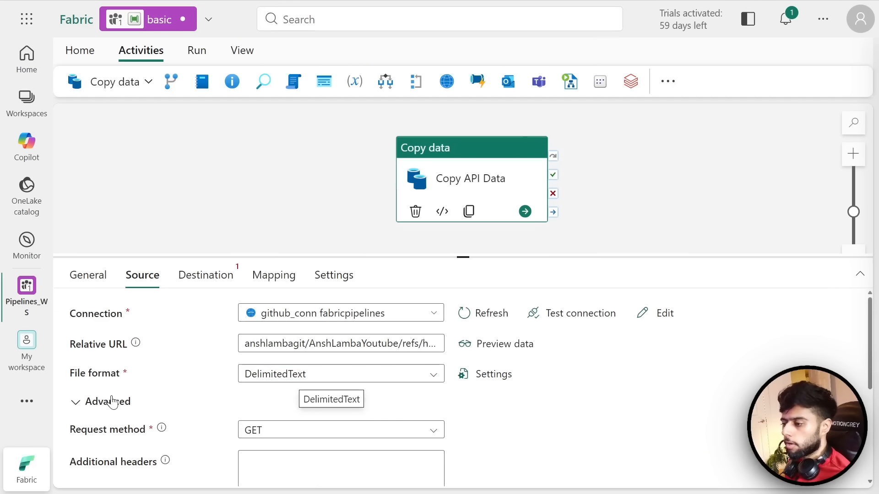
scroll(206, 406, down, 2)
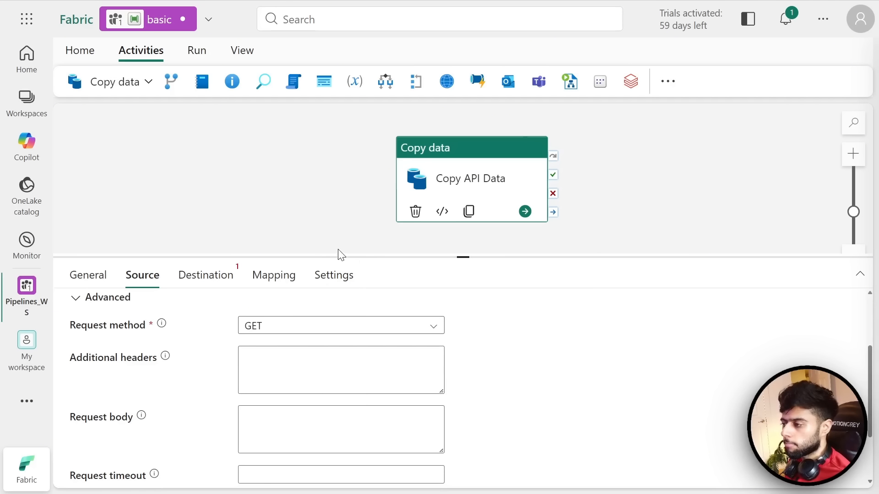
drag(344, 255, 352, 225)
key(ctrl+minus)
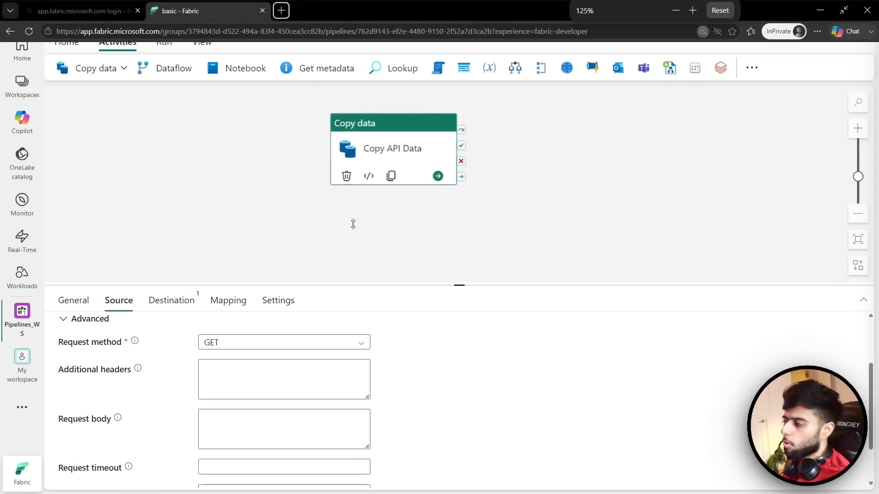
drag(393, 286, 396, 209)
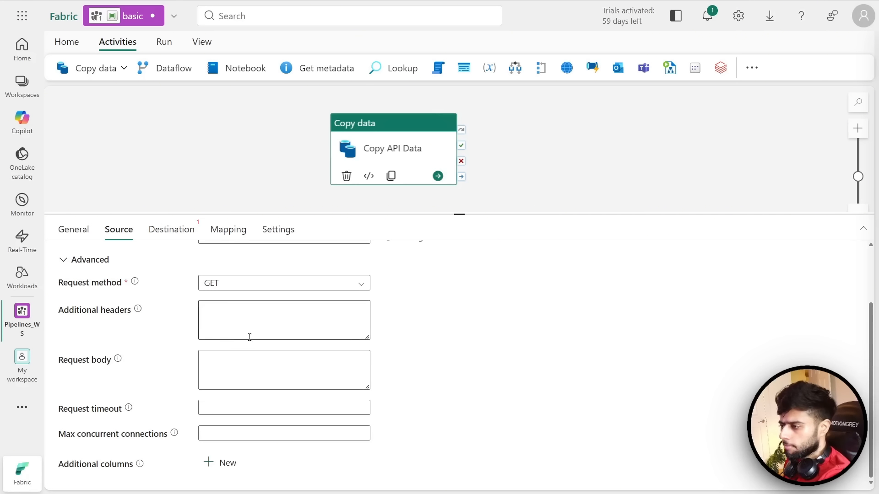
scroll(190, 353, up, 2)
click(97, 337)
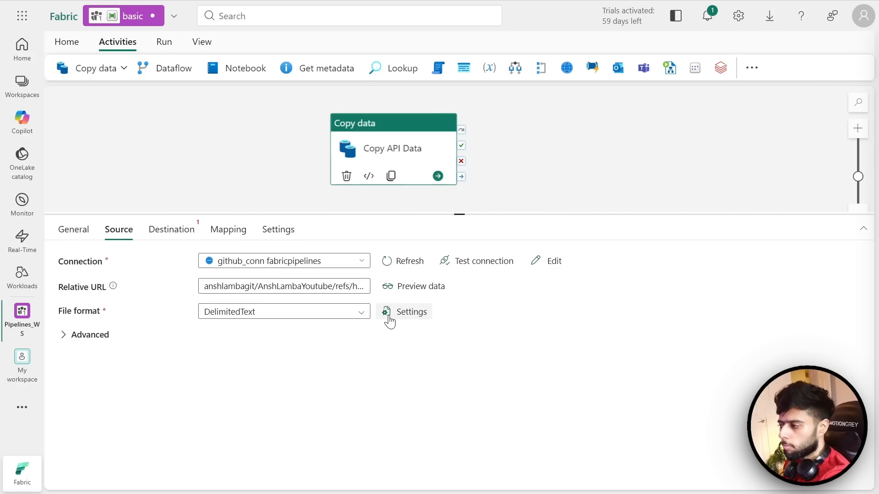
- Check which connections are offered for the Copy API Data activity's destination, with the canvas enlarged and the activity repositioned
click(171, 234)
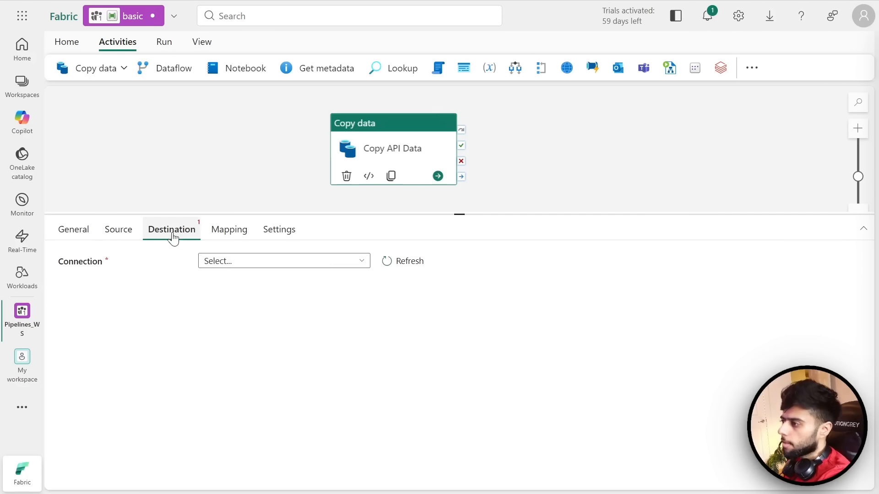
drag(468, 214, 466, 275)
drag(447, 133, 521, 142)
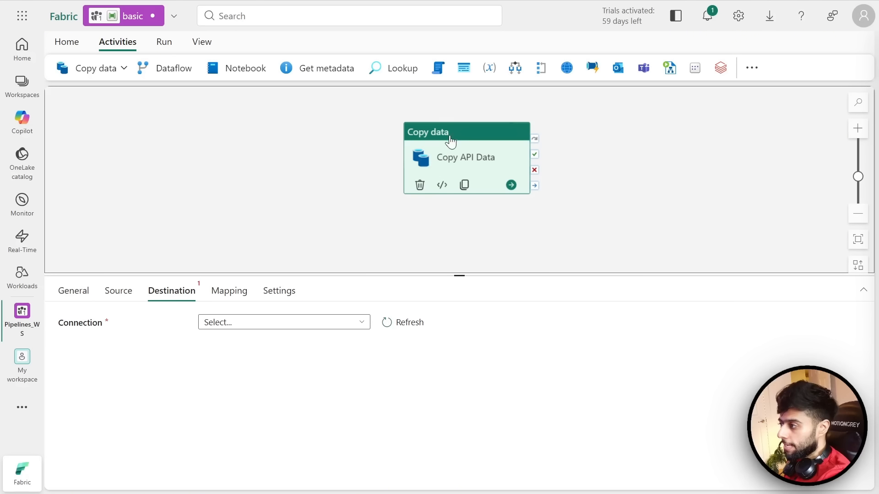
drag(450, 136, 432, 146)
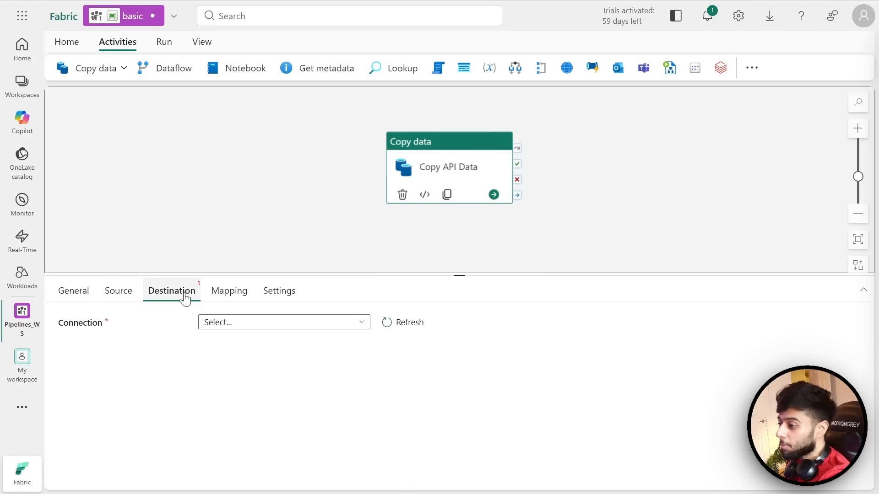
click(274, 322)
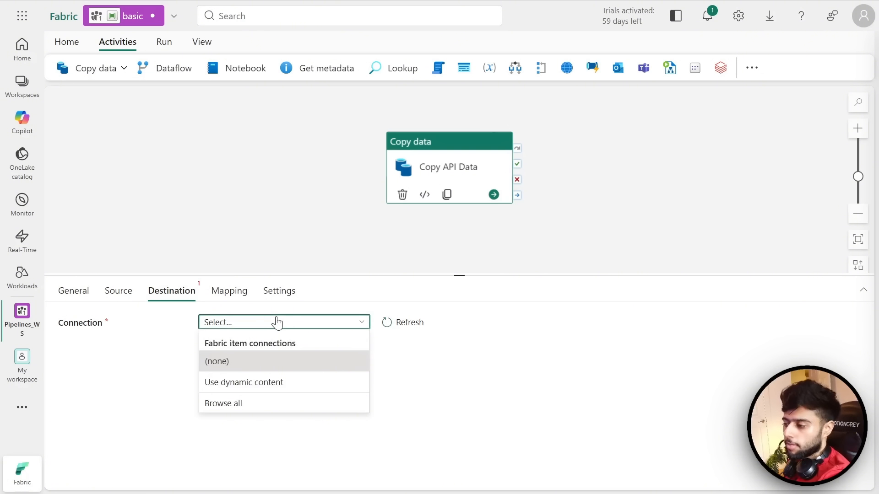
click(325, 221)
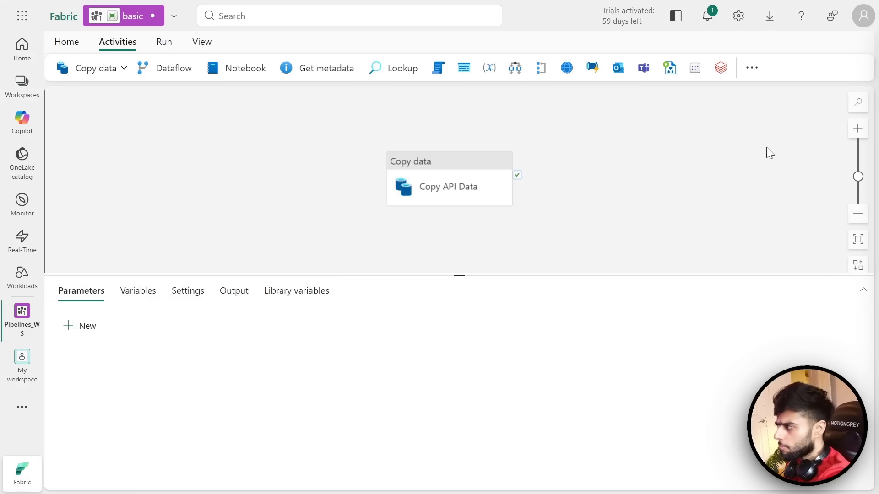
- Save the pipeline, deactivating the incomplete Copy API Data activity to allow it
click(66, 42)
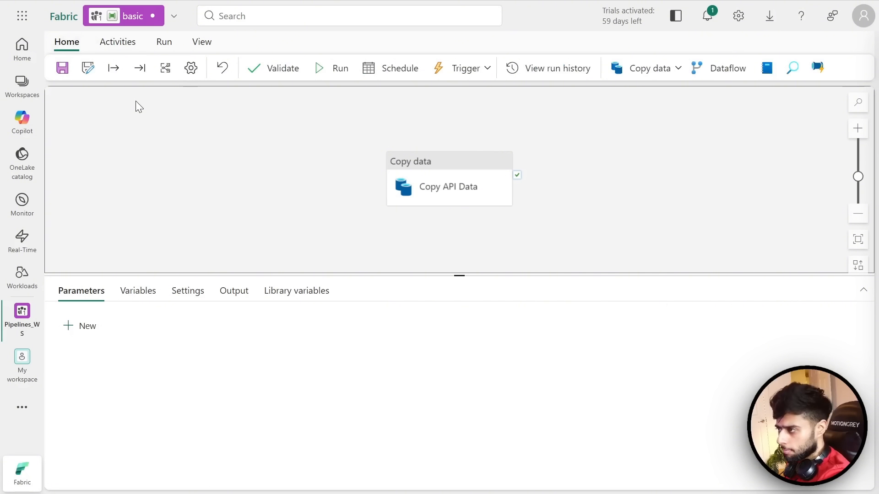
click(63, 69)
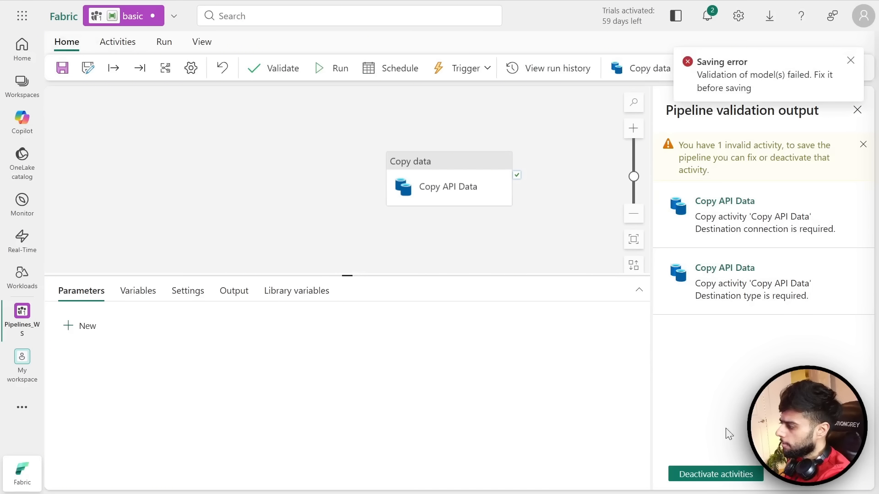
click(711, 477)
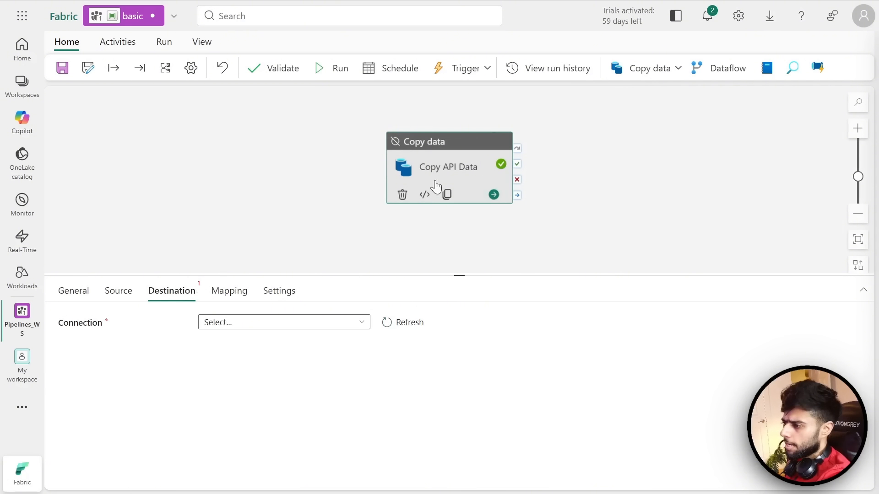
click(72, 66)
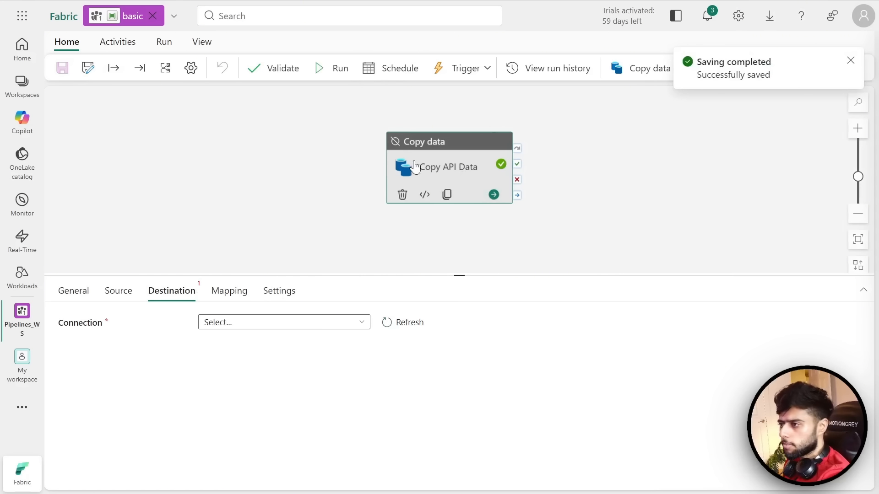
- Create a lakehouse named hotels_lh with lakehouse schemas enabled in the Pipelines_WS workspace, and dismiss the introductory tip
click(30, 96)
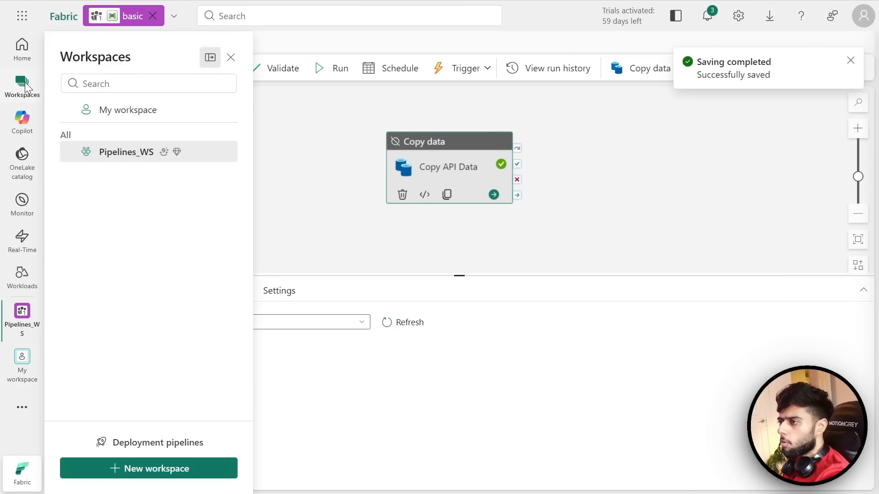
click(142, 149)
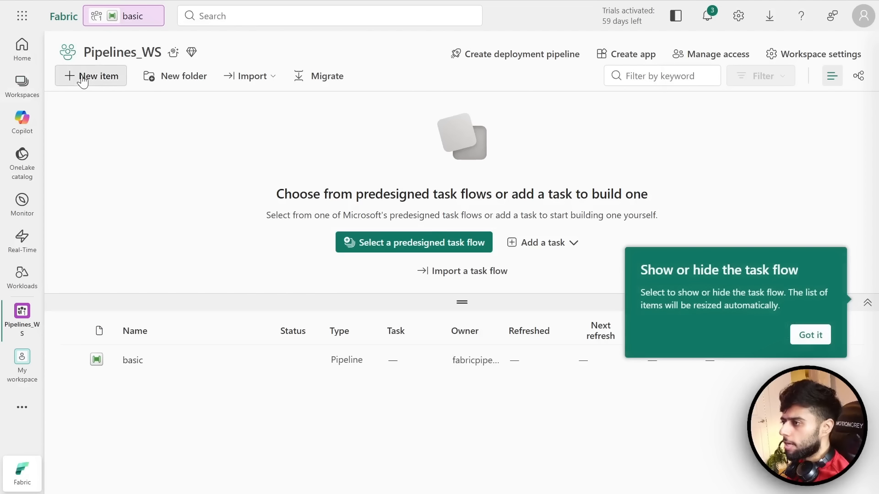
click(810, 334)
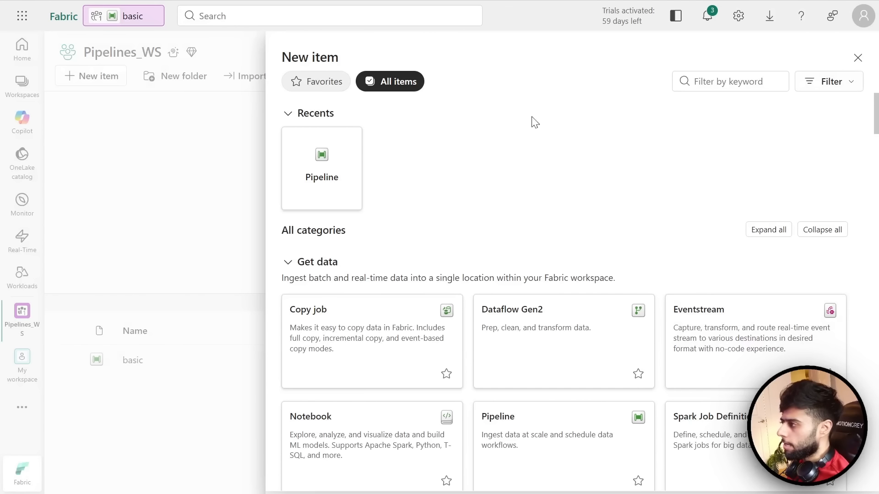
click(731, 81)
text(lake)
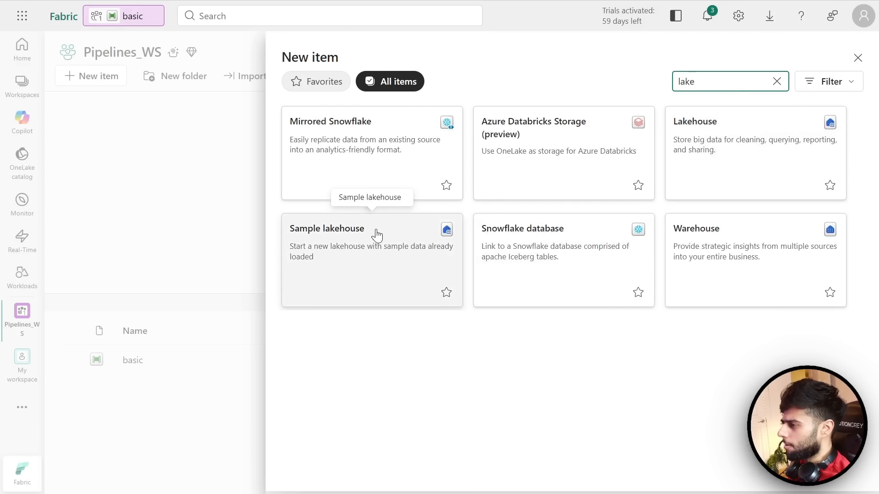
click(741, 129)
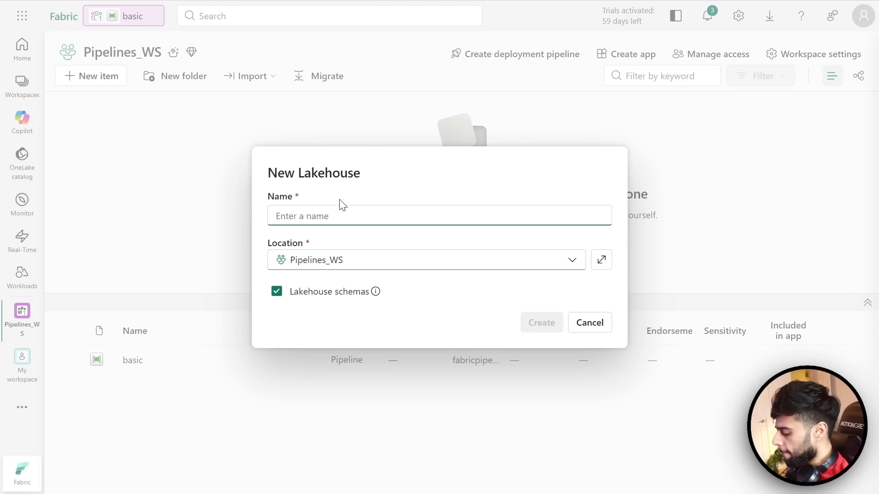
text(hotels)
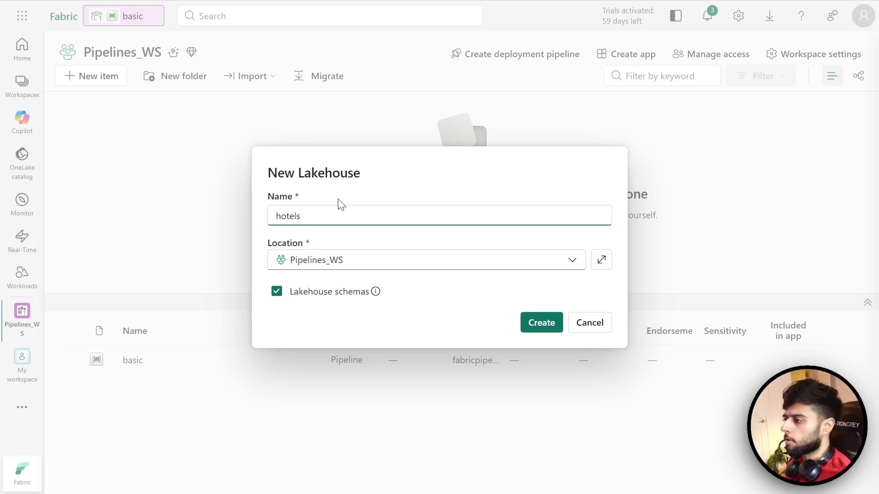
text(_lh)
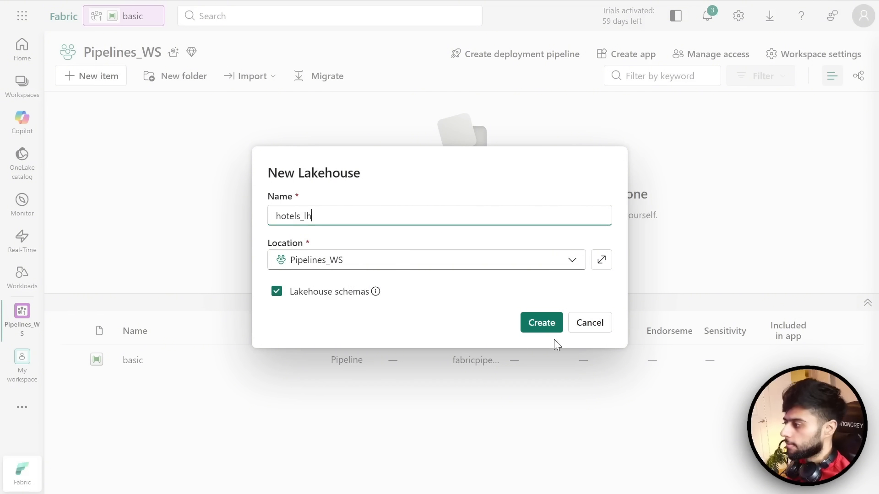
click(533, 323)
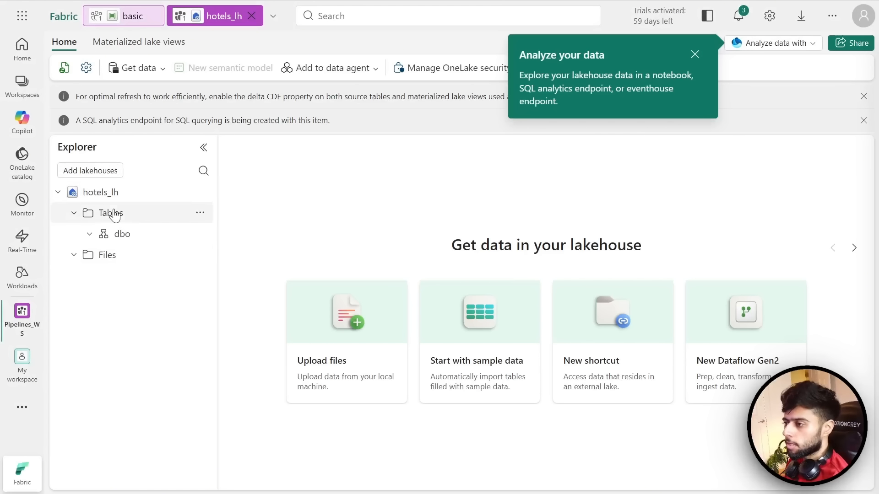
click(73, 214)
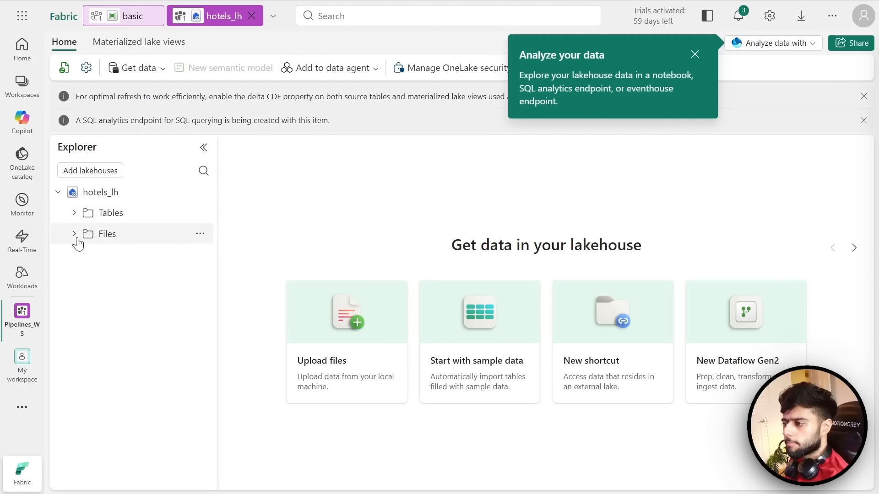
click(694, 54)
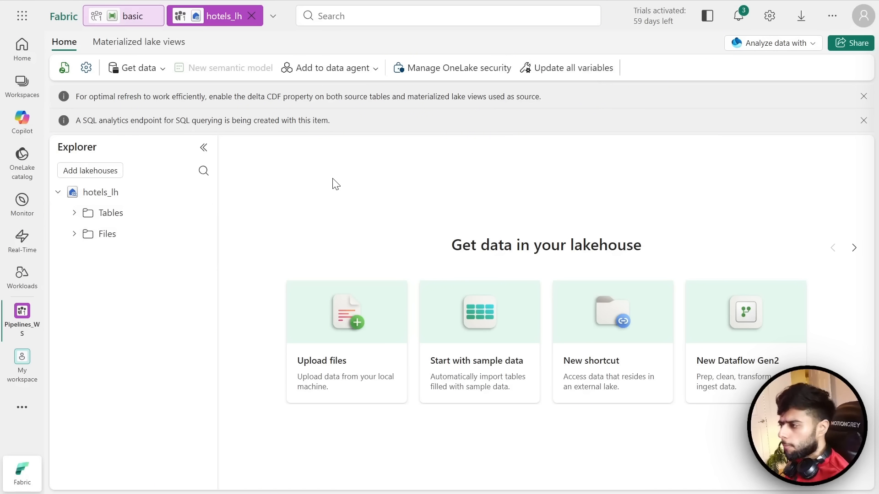
mouse_move(291, 157)
mouse_down()
mouse_move(418, 173)
mouse_move(458, 191)
mouse_up()
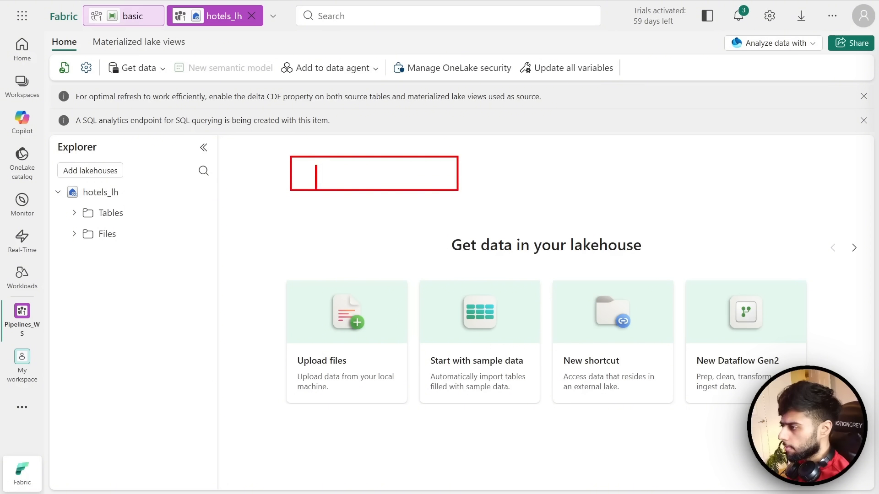
text(Tables)
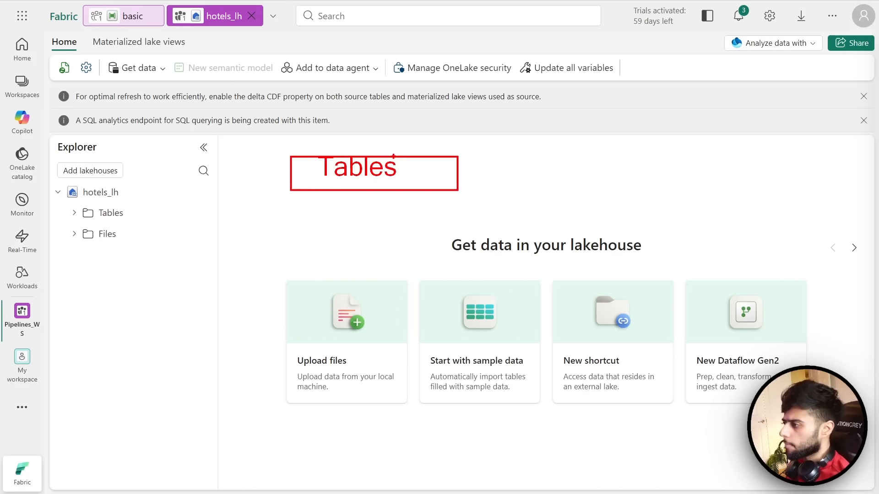
mouse_move(465, 174)
mouse_down()
mouse_move(536, 172)
mouse_move(510, 213)
mouse_up()
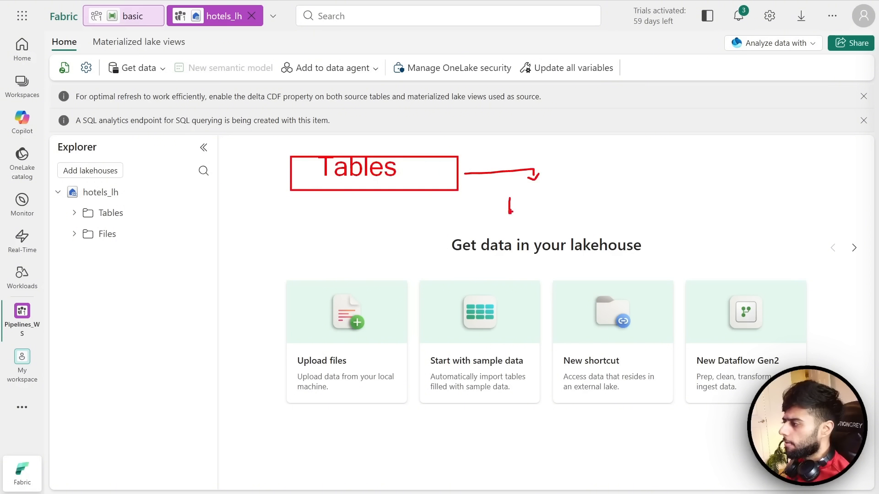
mouse_move(598, 179)
mouse_down()
mouse_move(599, 210)
mouse_move(513, 196)
mouse_move(615, 180)
mouse_up()
mouse_move(641, 206)
mouse_down()
mouse_move(669, 189)
mouse_move(644, 202)
mouse_up()
mouse_move(666, 209)
mouse_down()
mouse_move(696, 179)
mouse_move(711, 187)
mouse_move(732, 172)
mouse_move(752, 205)
mouse_move(794, 185)
mouse_move(793, 193)
mouse_up()
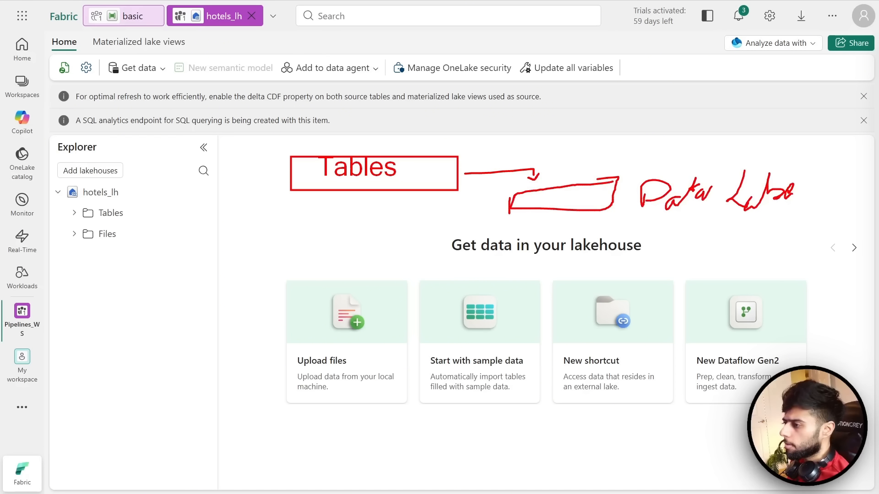
drag(65, 205, 144, 221)
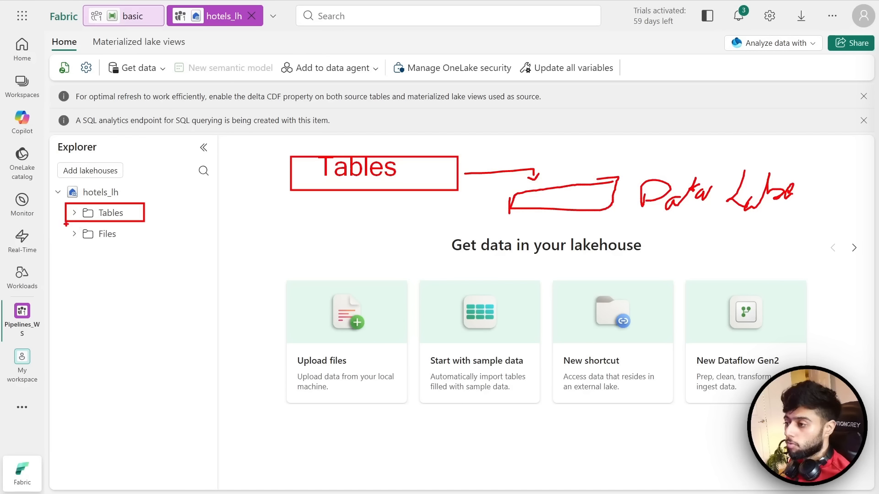
mouse_move(66, 224)
mouse_down()
mouse_move(125, 224)
mouse_move(133, 242)
mouse_up()
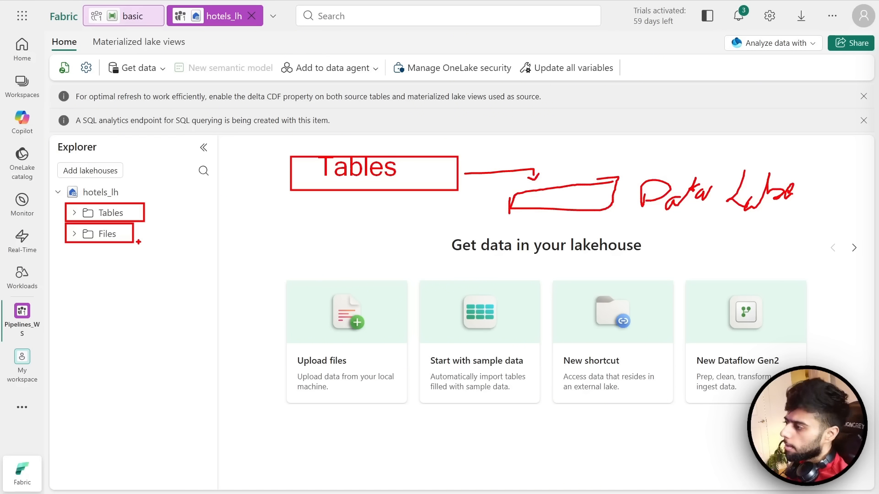
key(Escape)
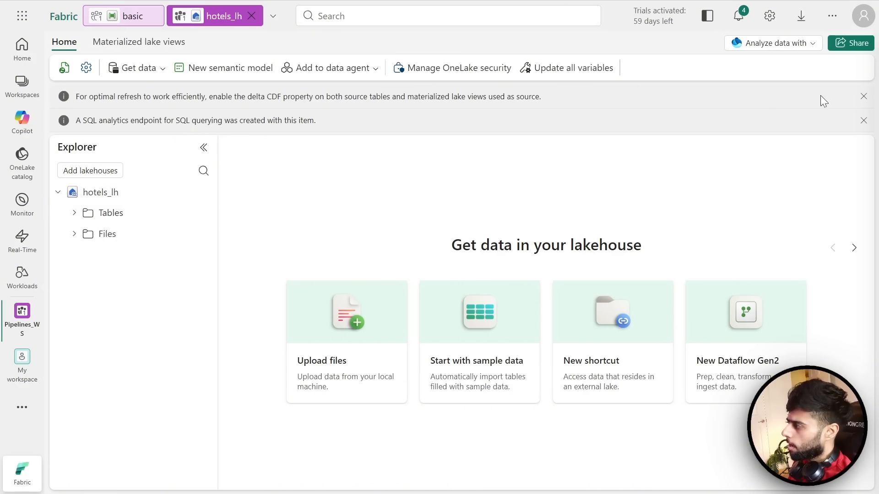
- Dismiss the lakehouse notices and create a new schema named raw under the Tables folder of hotels_lh
click(863, 97)
click(864, 97)
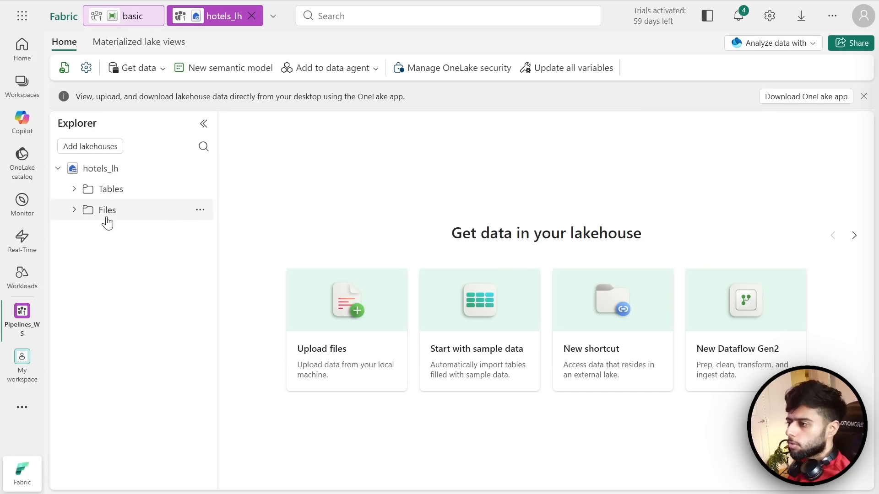
click(75, 210)
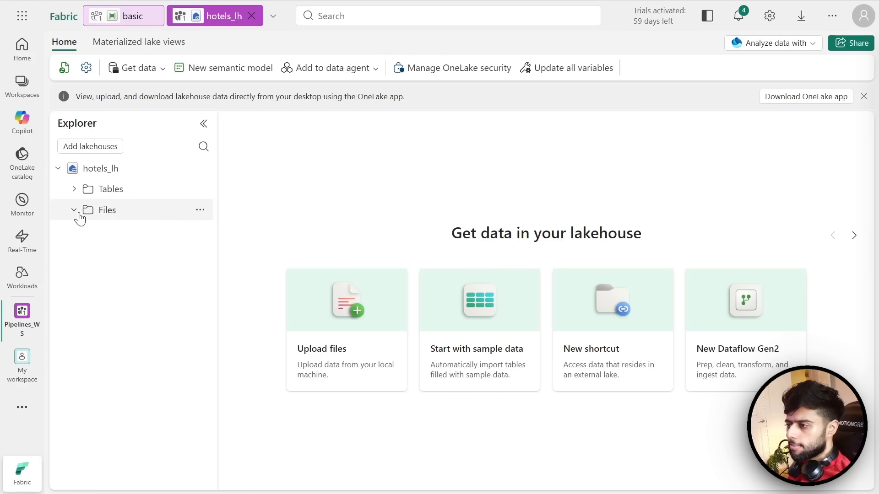
click(74, 189)
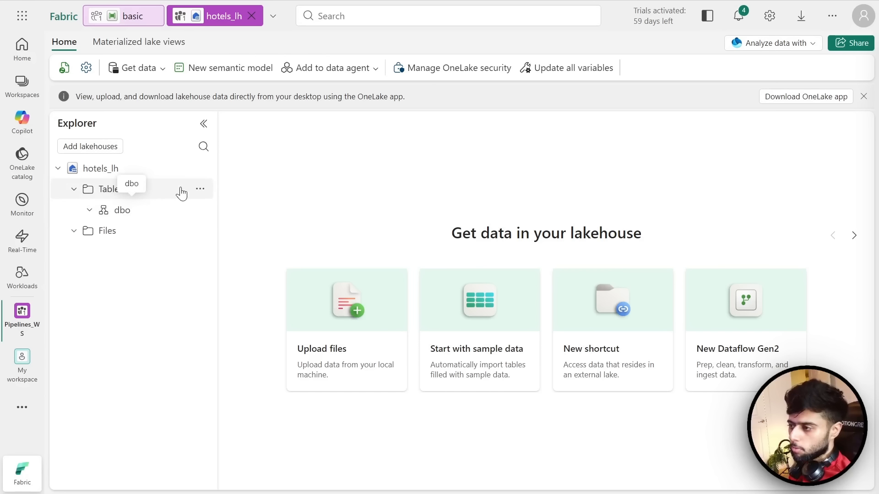
click(198, 191)
click(240, 210)
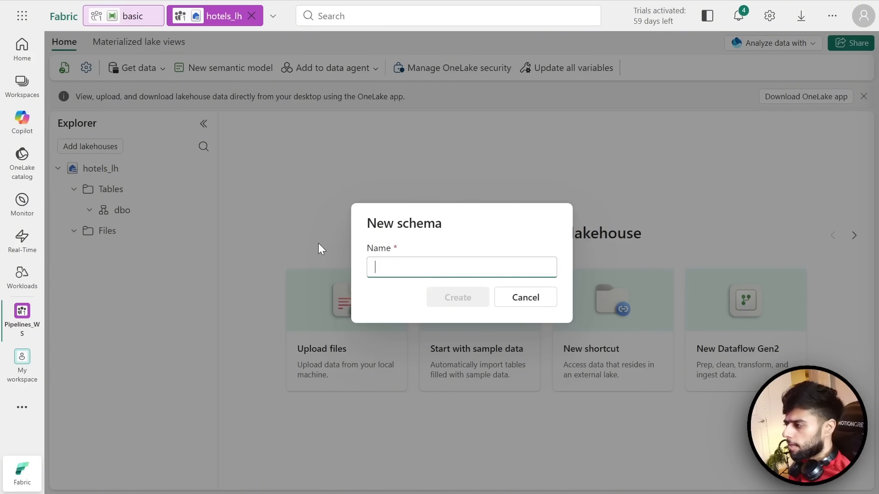
text(raw)
click(457, 299)
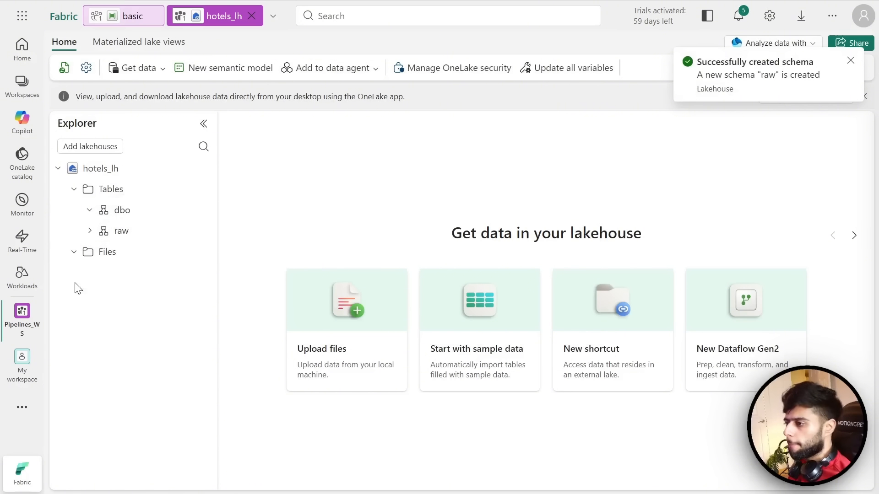
- Return to the basic pipeline in Pipelines_WS, reactivate the Copy API Data activity and open its destination settings
click(24, 90)
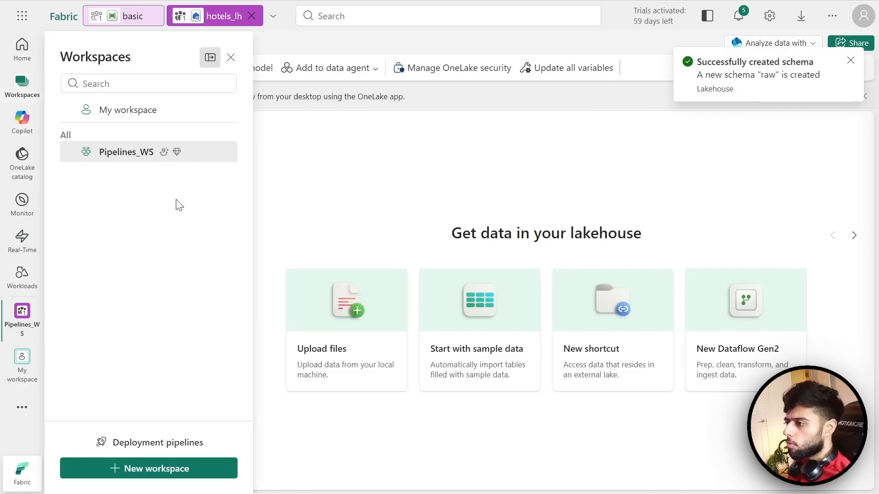
click(111, 153)
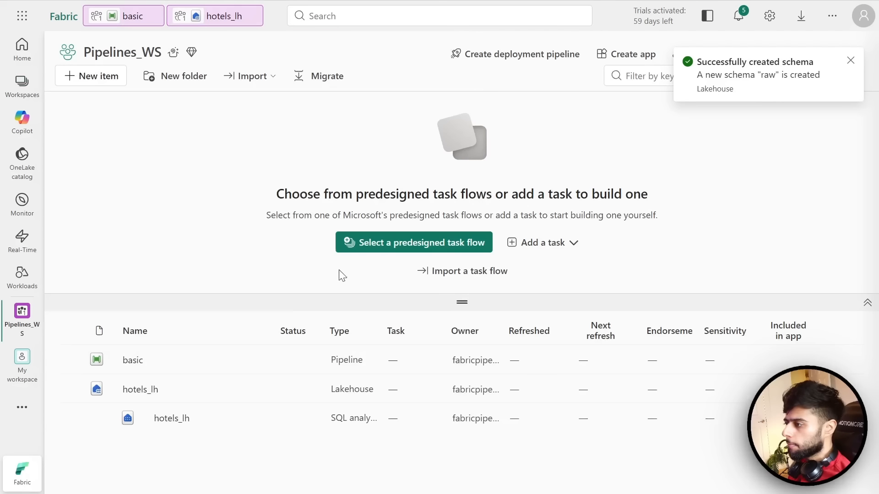
click(134, 361)
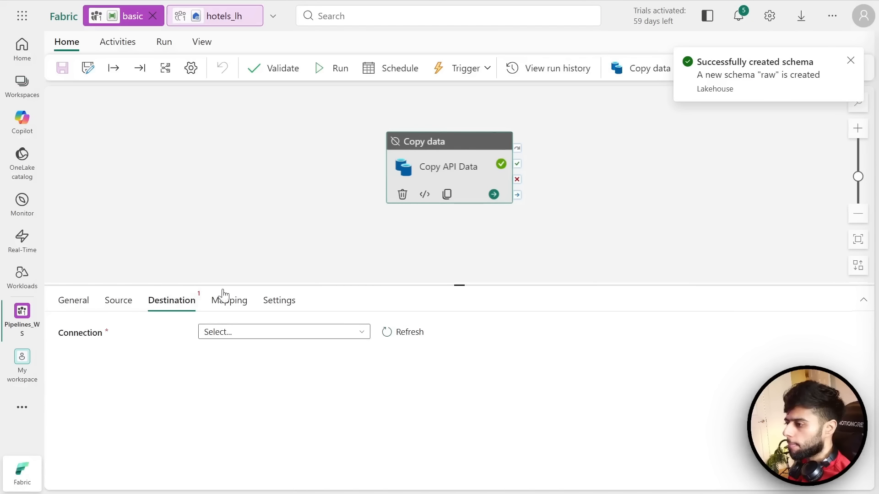
click(80, 302)
click(204, 408)
click(171, 300)
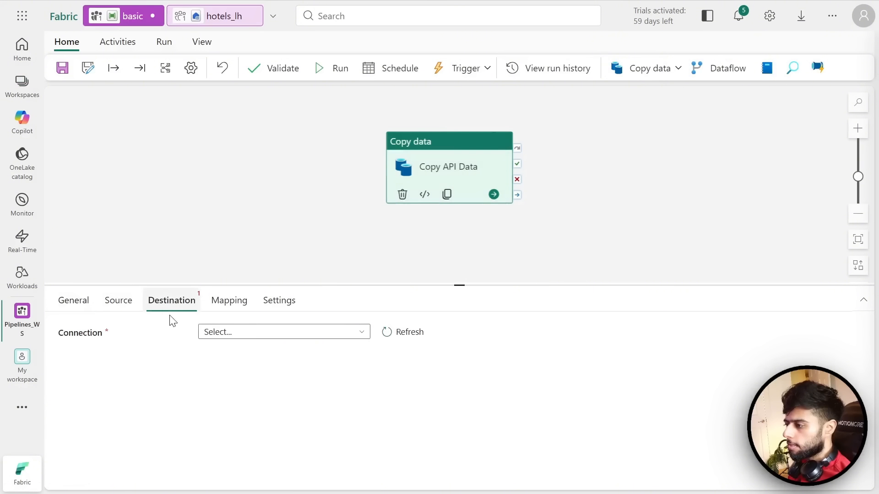
- Browse all available connections for the Copy API Data activity's destination
click(276, 334)
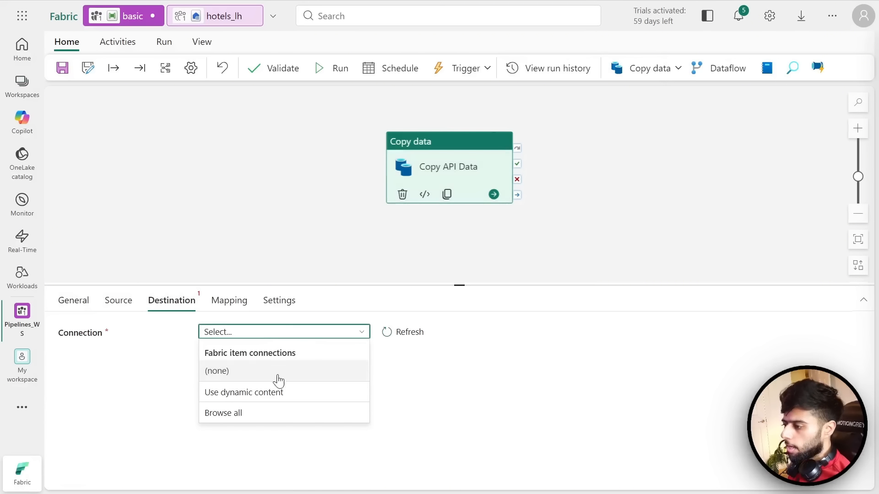
click(220, 414)
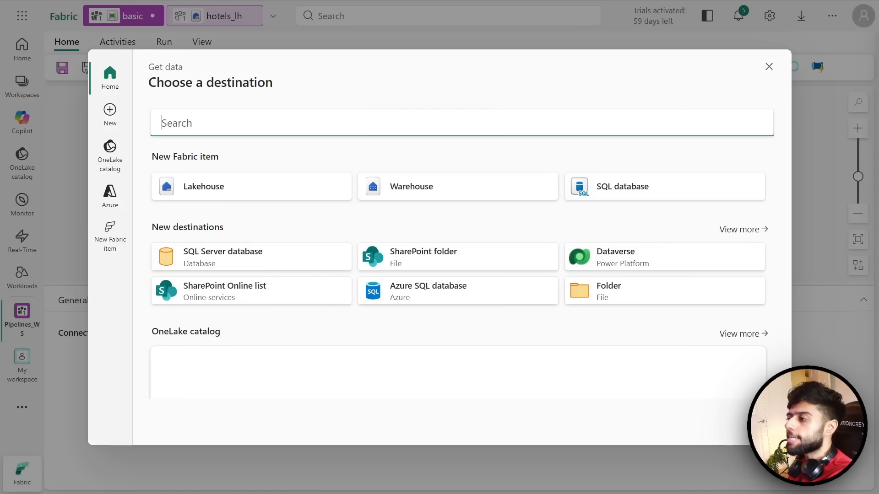
click(257, 183)
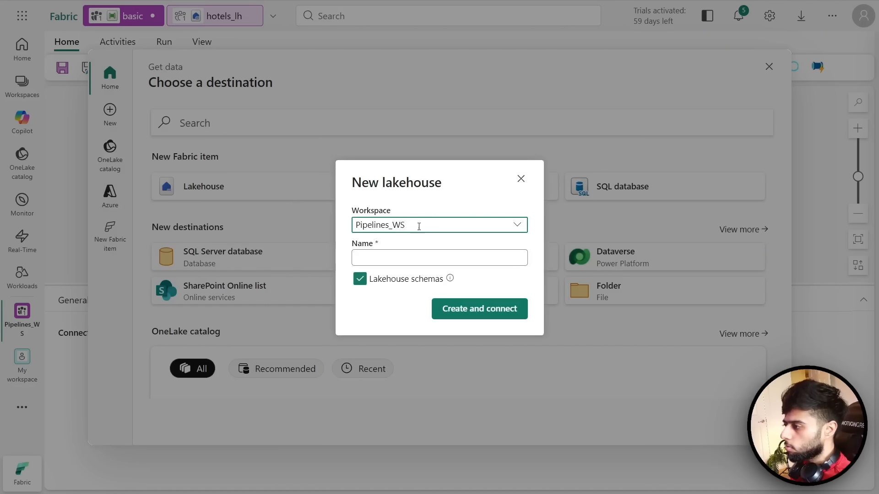
click(378, 258)
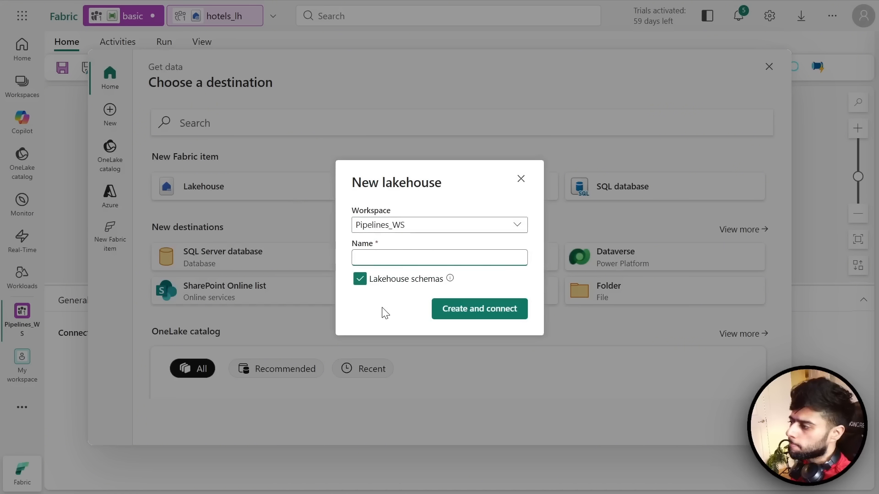
click(521, 179)
- Choose the existing hotels_lh lakehouse from the OneLake catalog as the destination connection and enlarge the activity's settings area
scroll(293, 236, down, 3)
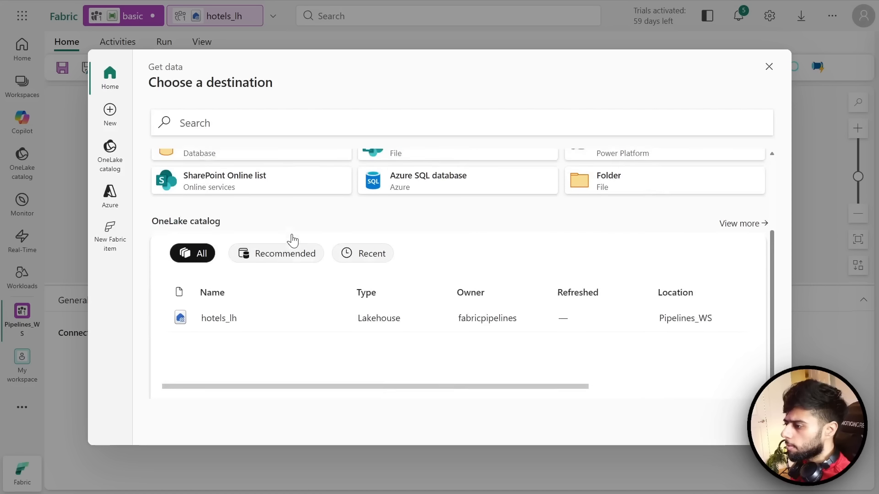
scroll(293, 238, down, 1)
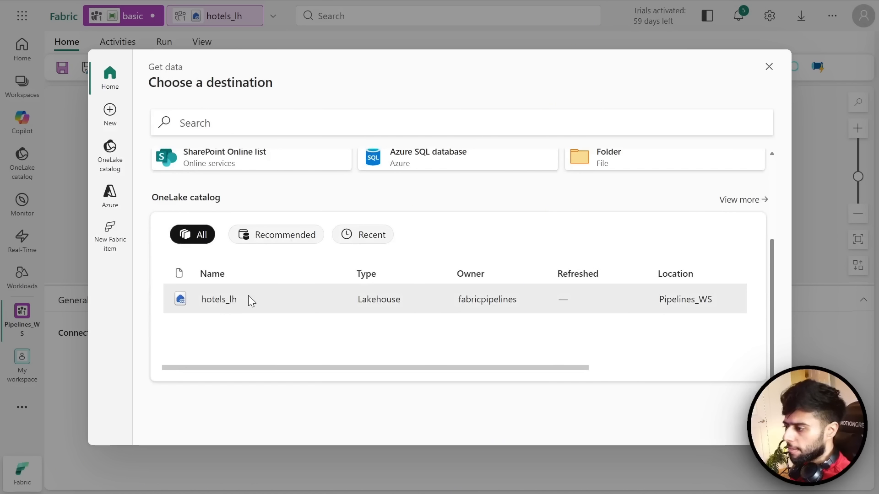
scroll(262, 299, up, 3)
scroll(200, 190, down, 3)
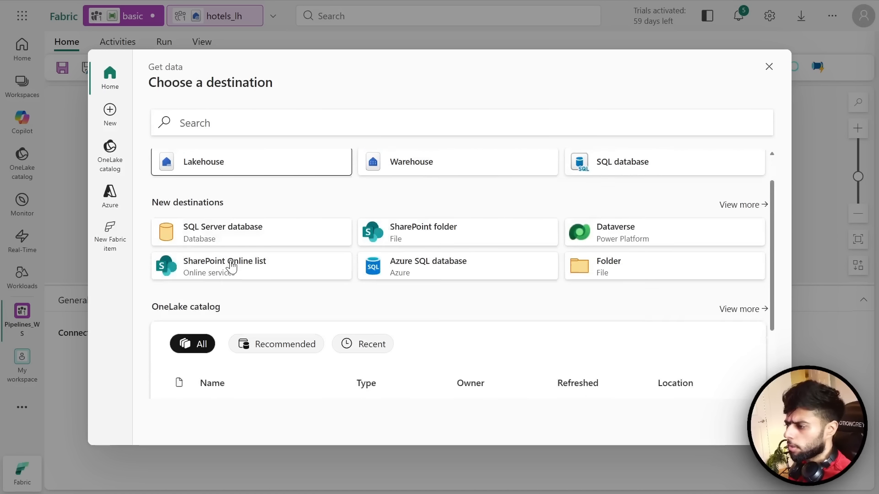
click(206, 299)
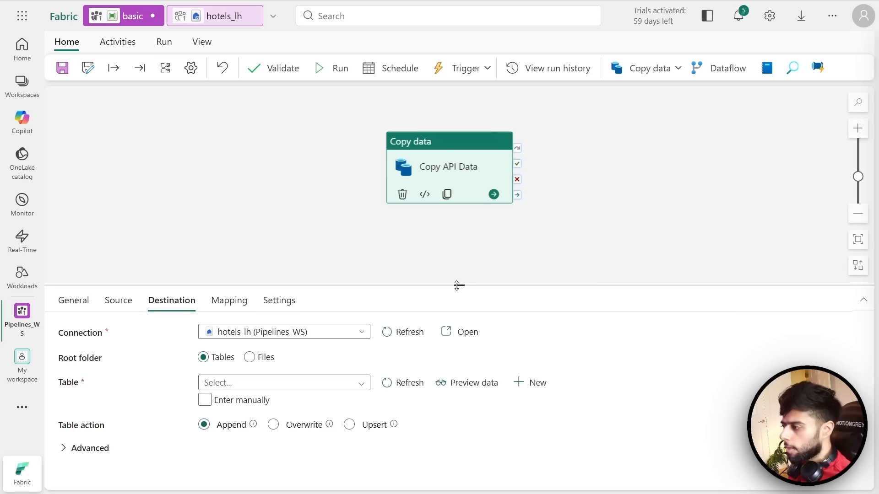
drag(458, 284, 458, 234)
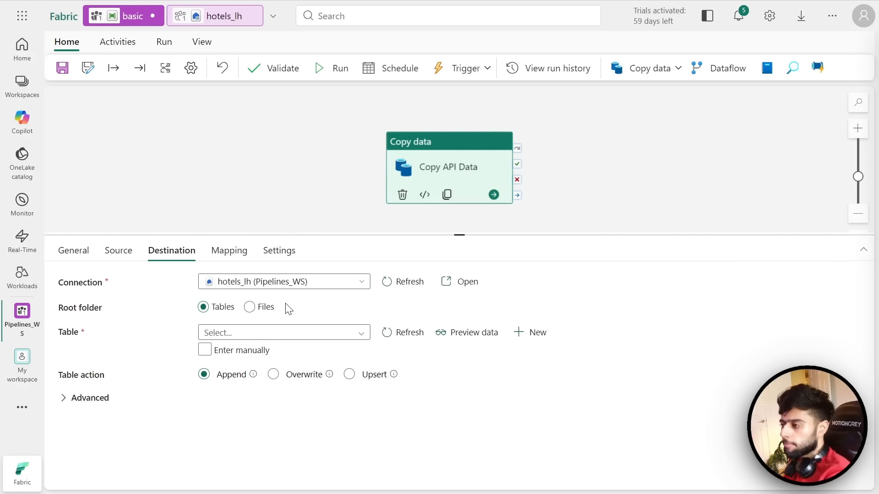
key(ctrl+2)
drag(143, 109, 276, 137)
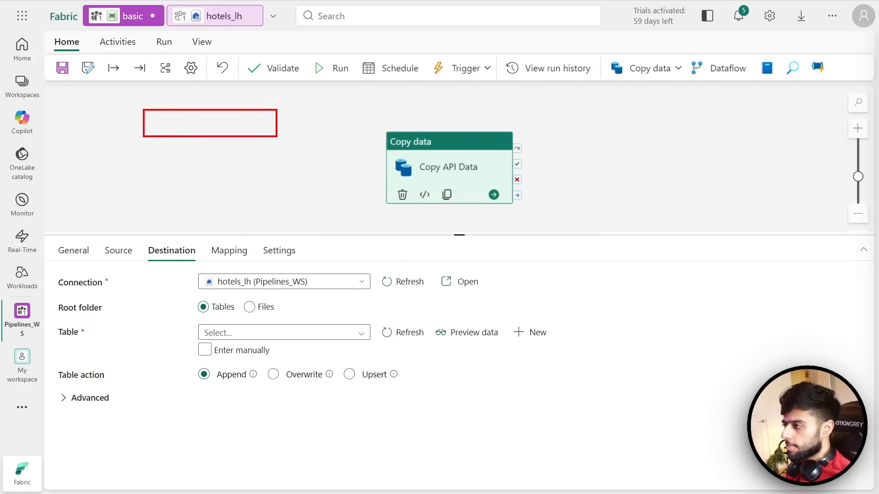
mouse_move(176, 112)
mouse_down()
mouse_move(172, 136)
mouse_move(195, 140)
mouse_up()
drag(229, 112, 228, 141)
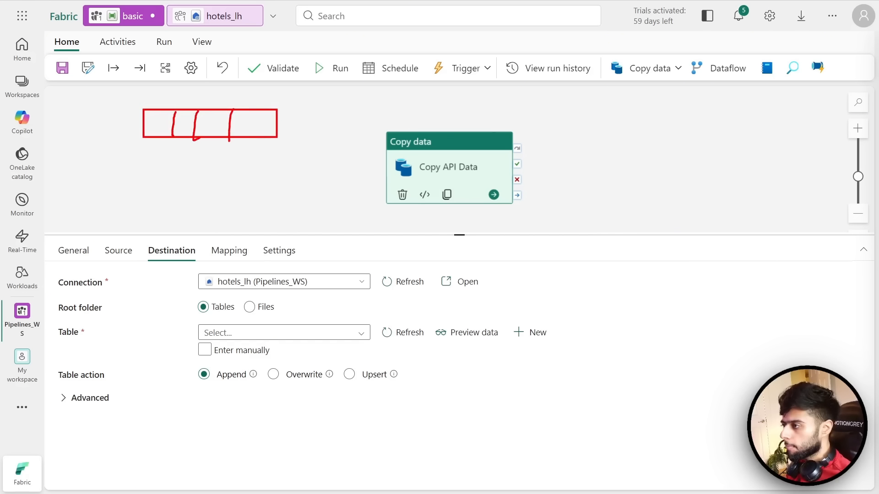
drag(145, 124, 275, 120)
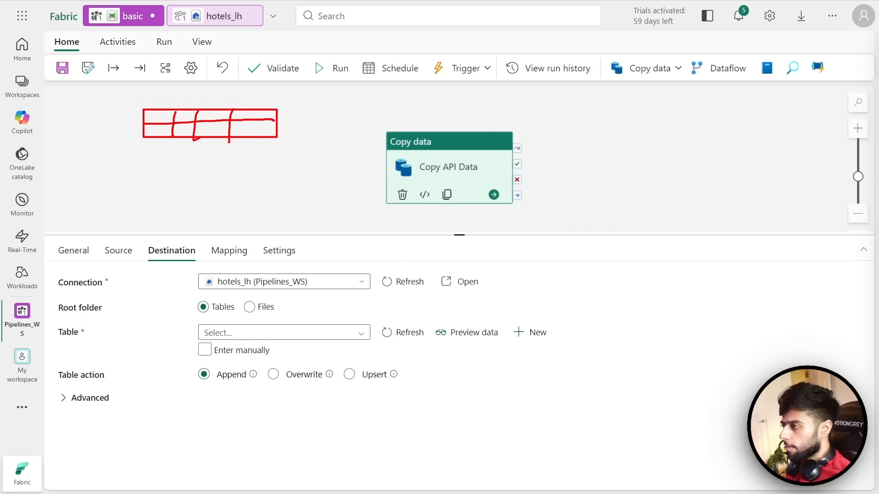
key(b)
drag(126, 179, 302, 223)
text(t)
text(Data)
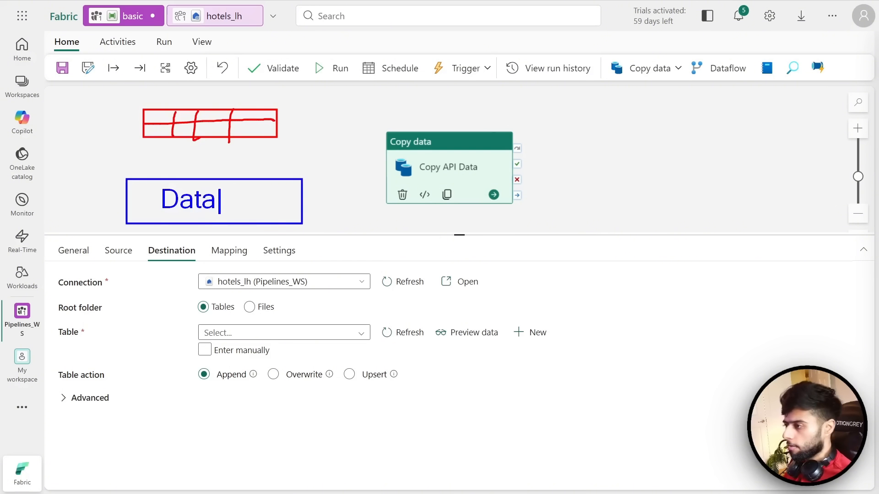
mouse_move(186, 296)
mouse_down()
mouse_move(233, 314)
mouse_move(281, 314)
mouse_up()
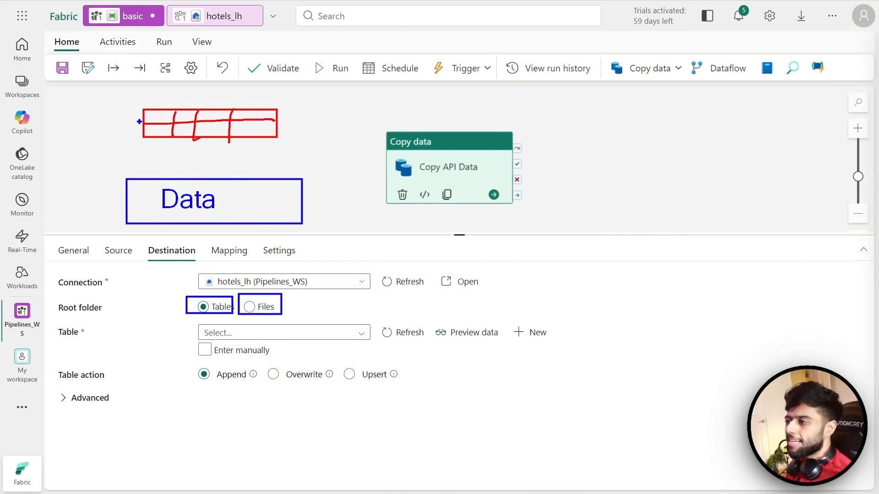
mouse_move(140, 122)
mouse_down()
mouse_move(120, 125)
mouse_move(142, 179)
mouse_move(154, 163)
mouse_up()
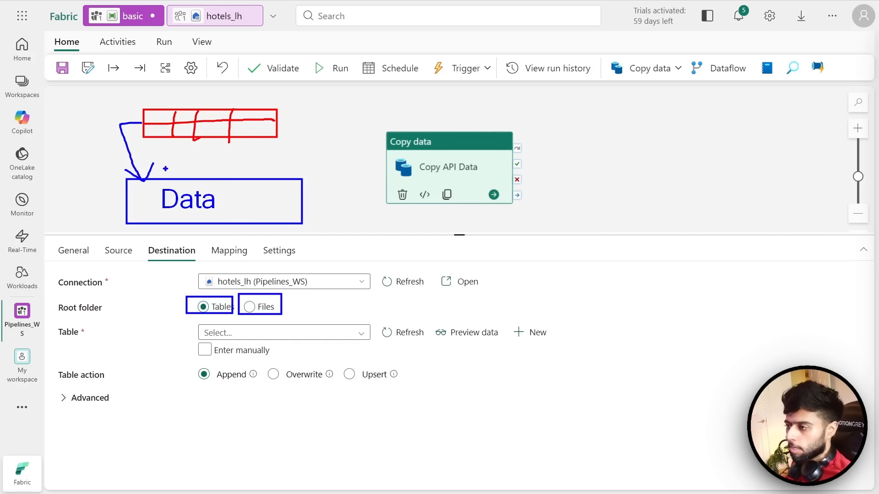
key(Escape)
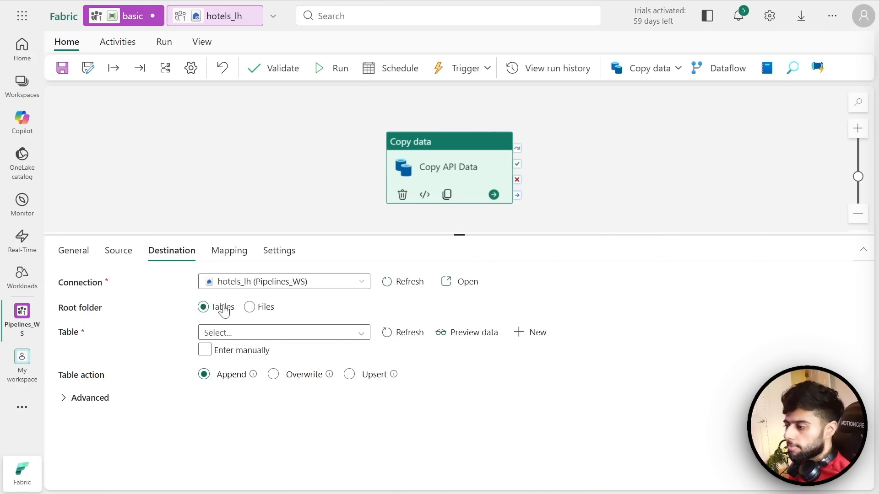
- Try to load the list of existing destination tables in hotels_lh, refreshing it once
click(346, 335)
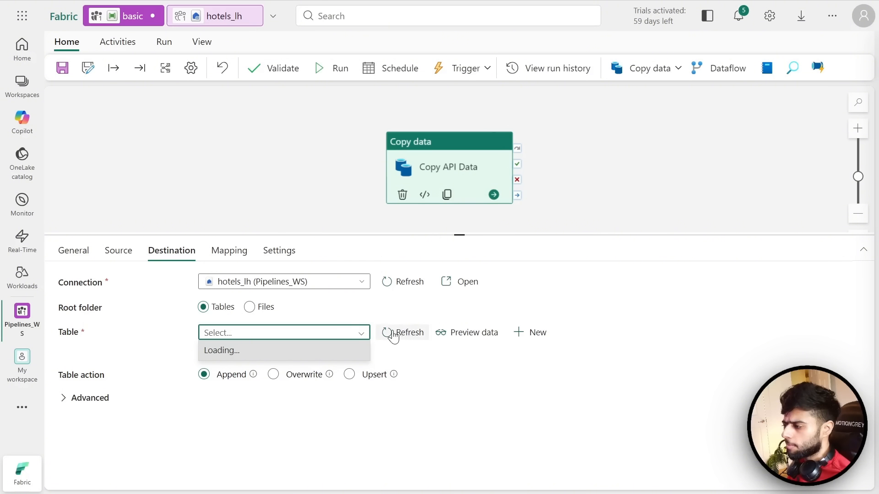
click(393, 334)
click(353, 337)
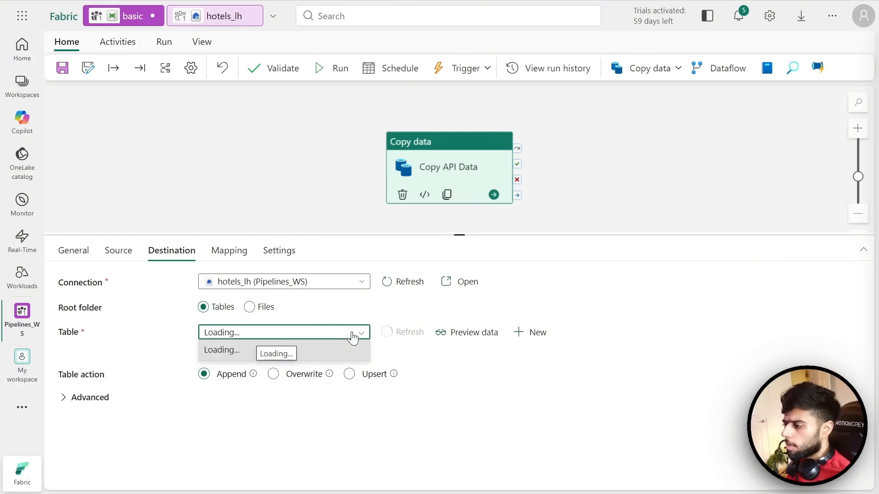
click(275, 350)
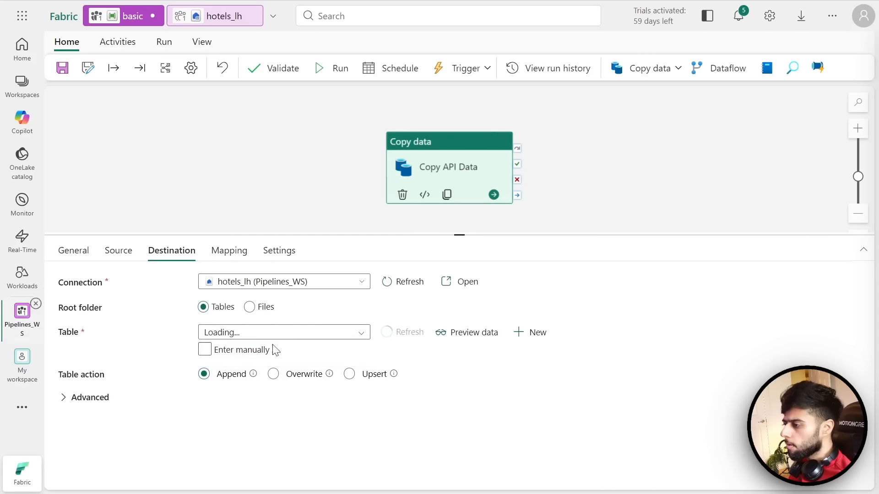
- Specify the destination table manually with schema name raw and table name bookings
click(208, 353)
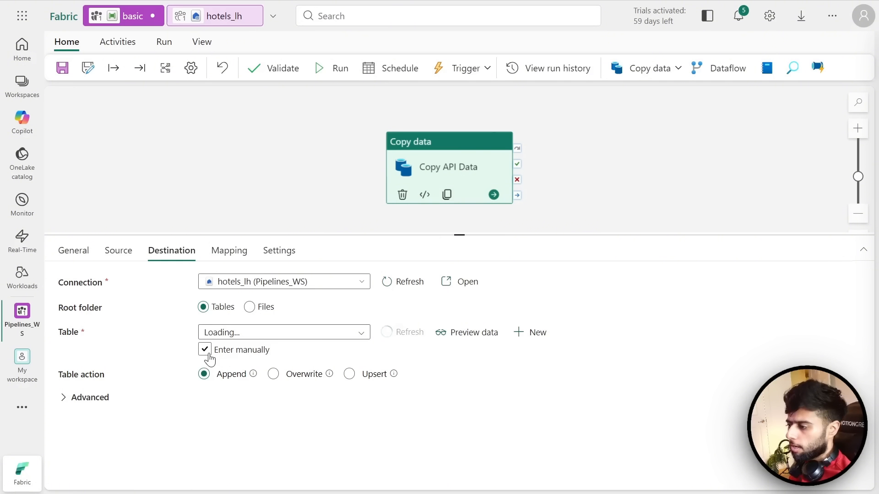
click(230, 333)
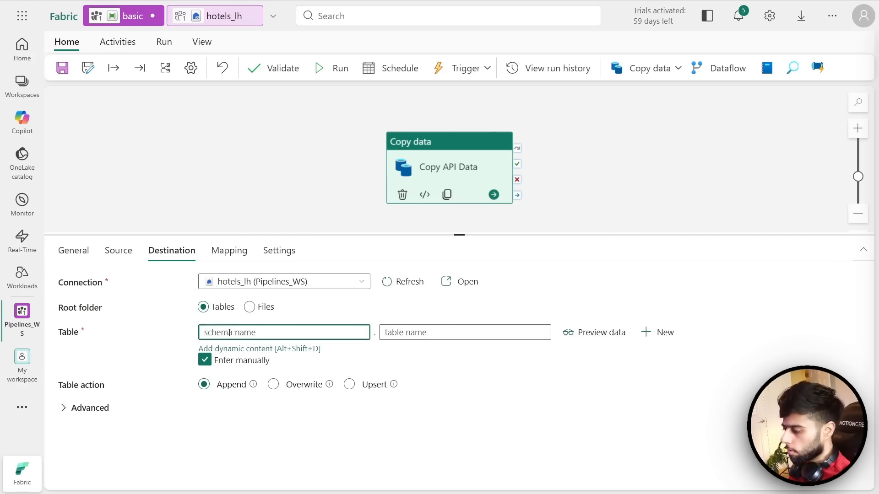
text(raw)
key(Tab)
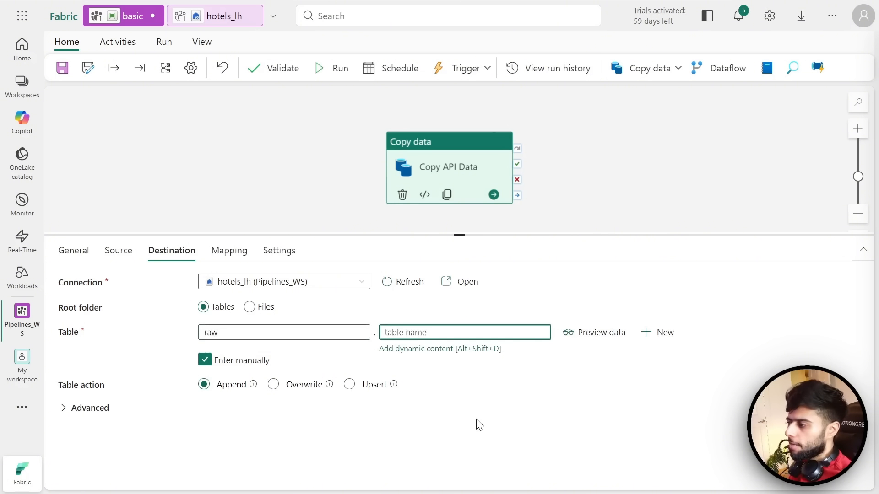
text(bookings)
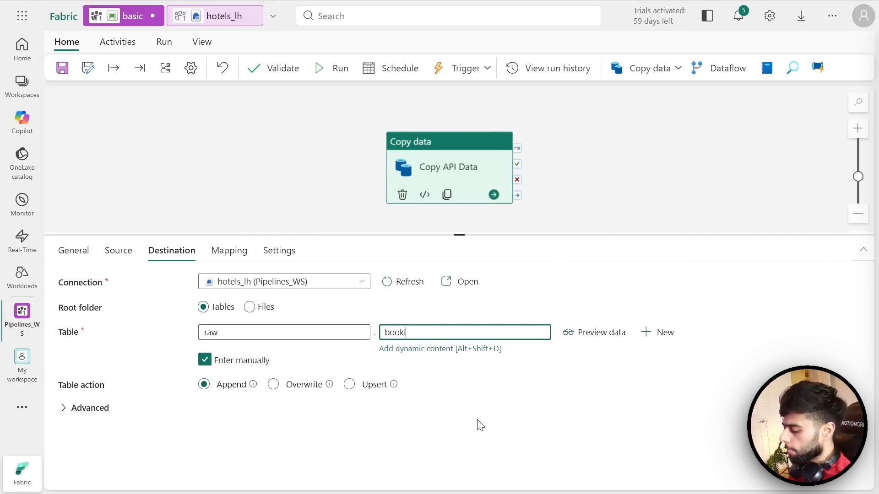
click(424, 431)
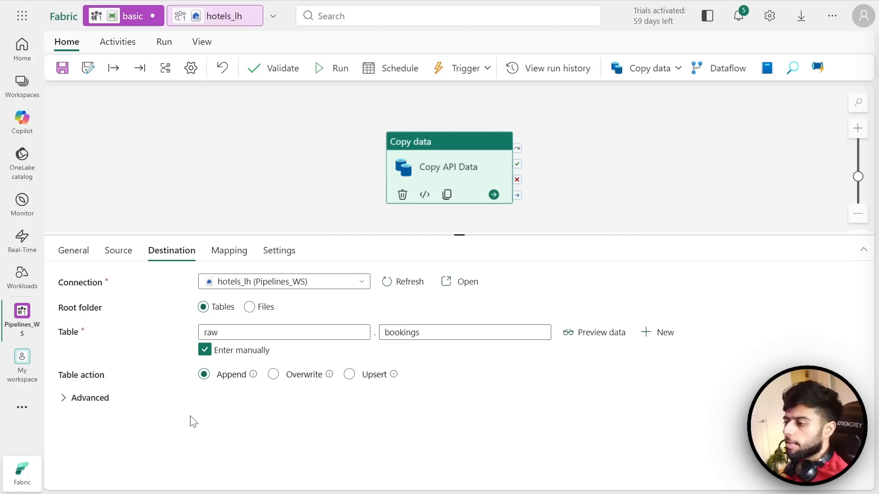
click(219, 384)
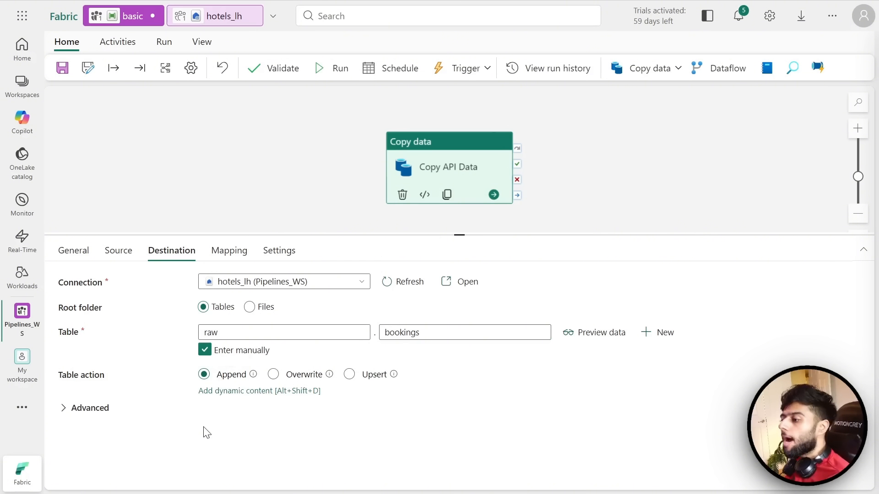
click(204, 430)
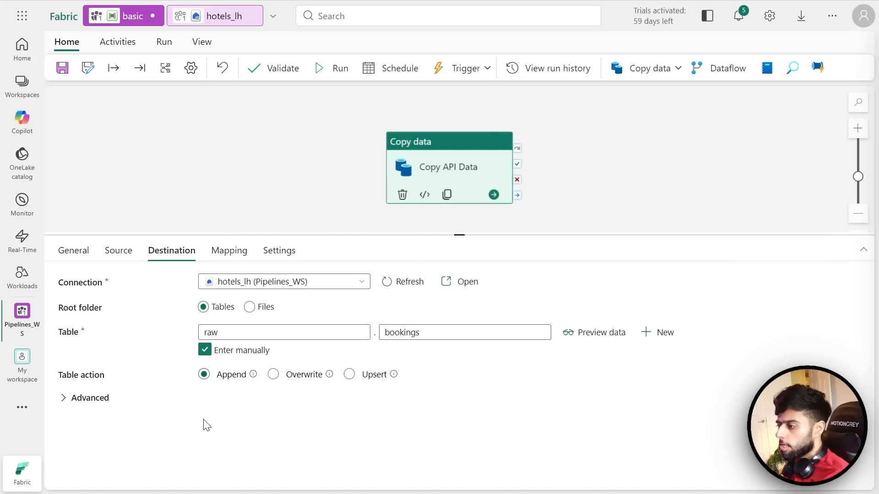
click(220, 380)
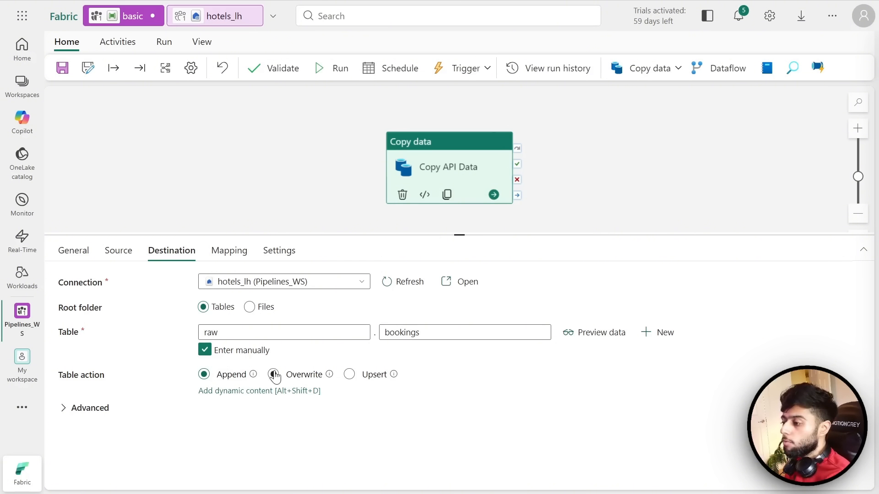
- Set the destination's table action to Upsert and add booking_id as its key column
click(350, 376)
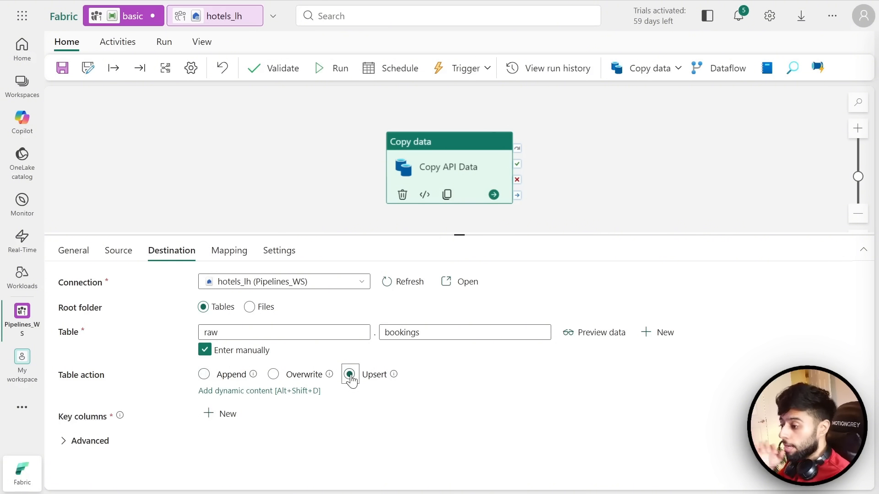
click(212, 414)
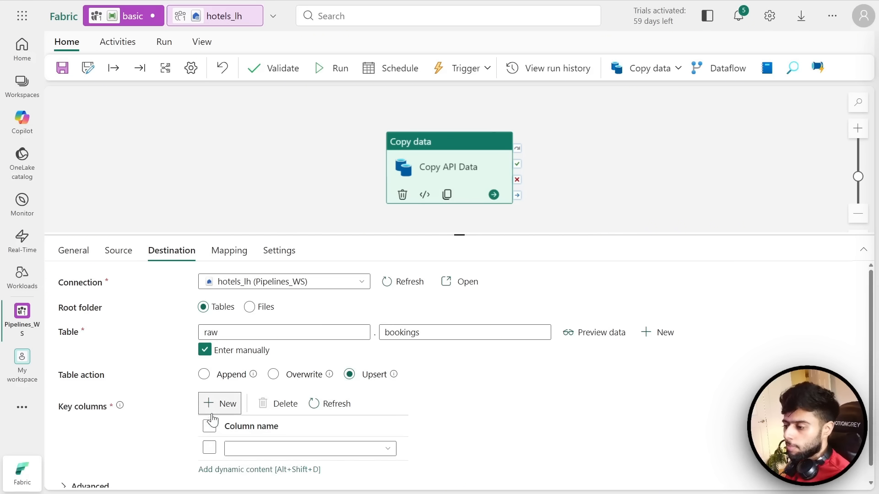
scroll(349, 422, down, 1)
click(388, 435)
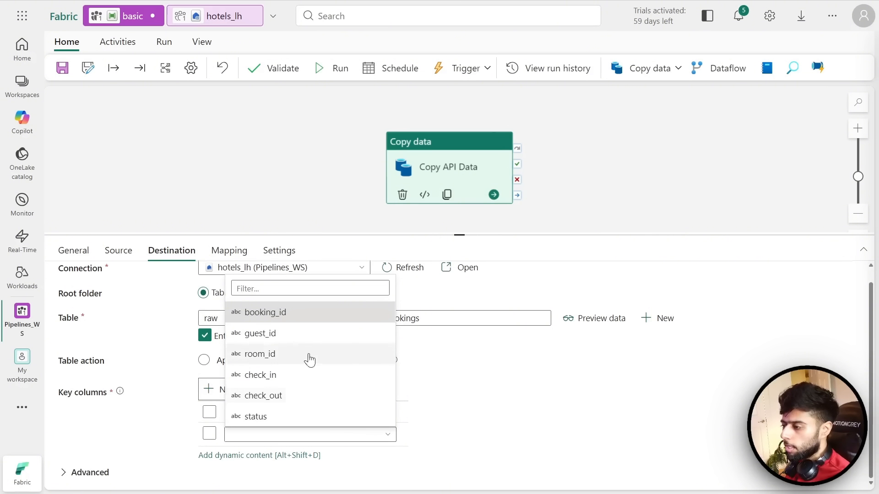
click(299, 317)
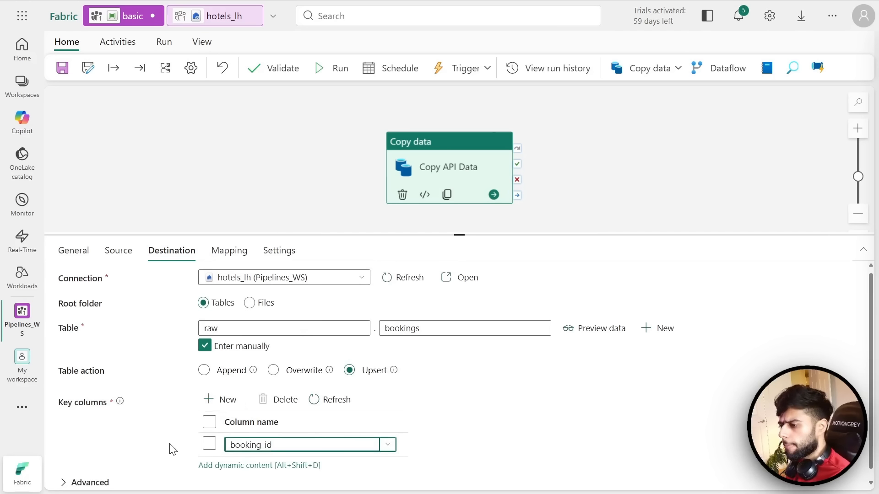
- Review the destination's advanced options for V-Order and partitions, leaving the section collapsed
click(94, 475)
scroll(142, 430, down, 1)
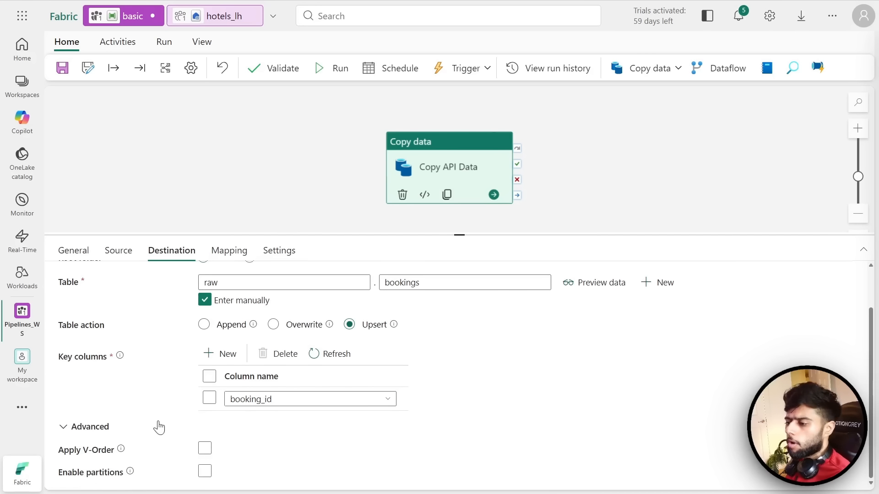
click(82, 427)
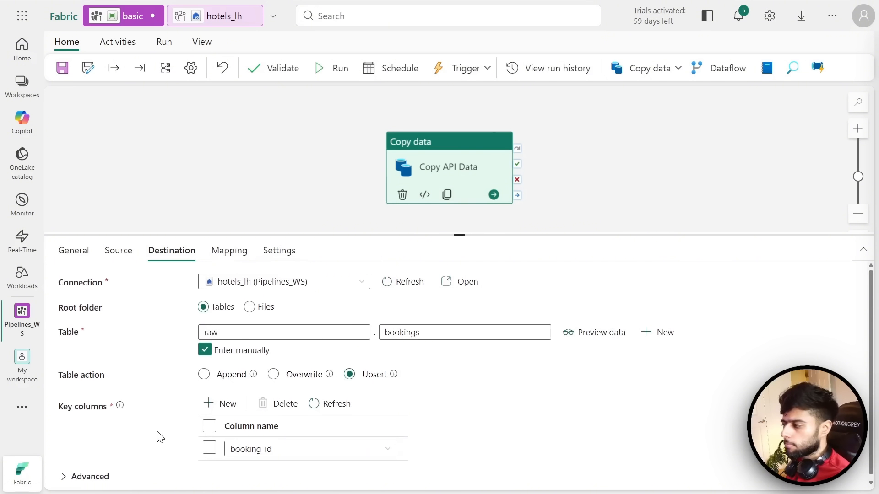
- Try to preview the data of the raw.bookings destination table and open the resulting error details
click(594, 337)
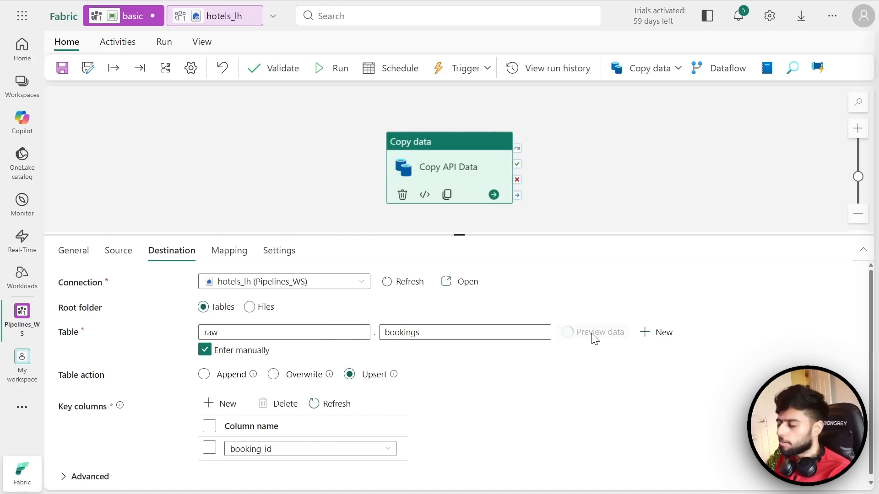
click(618, 351)
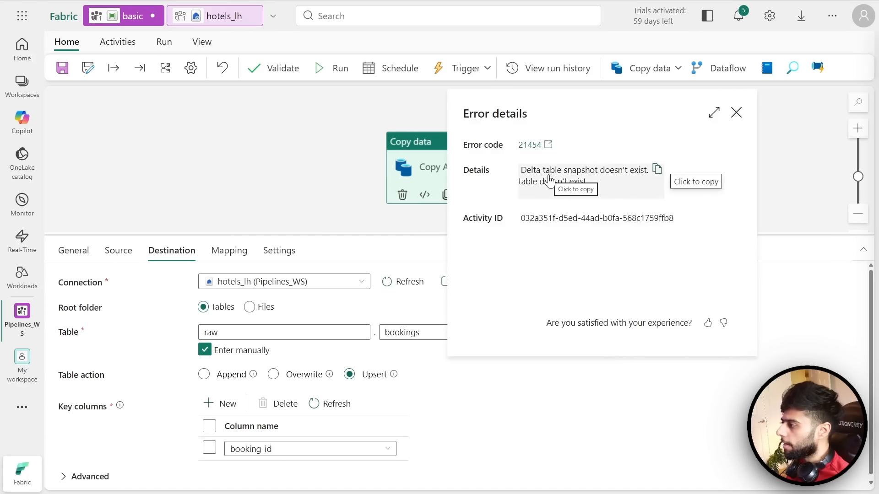
- Close the error details and import the schemas into the Copy data activity's column mapping
click(736, 112)
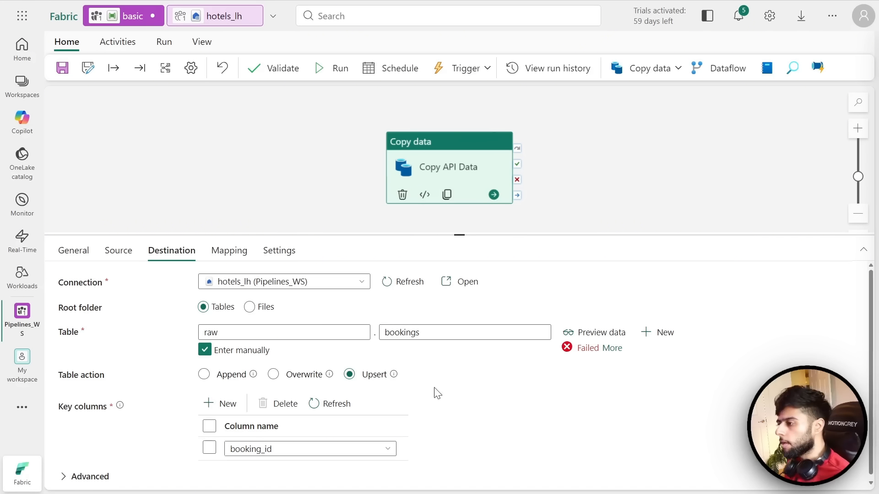
click(235, 253)
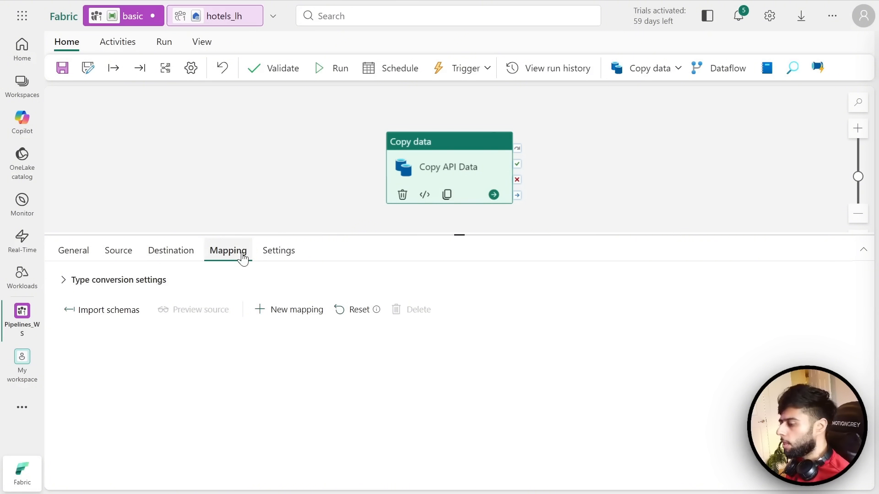
click(97, 312)
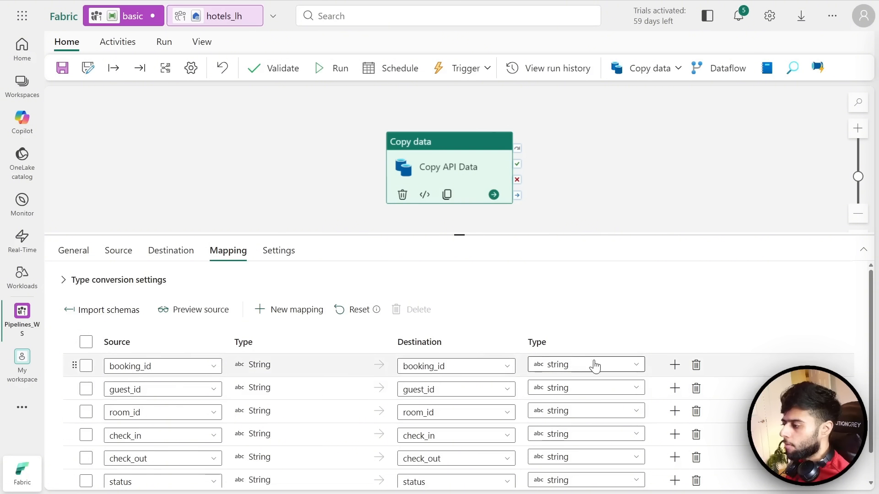
scroll(250, 367, down, 1)
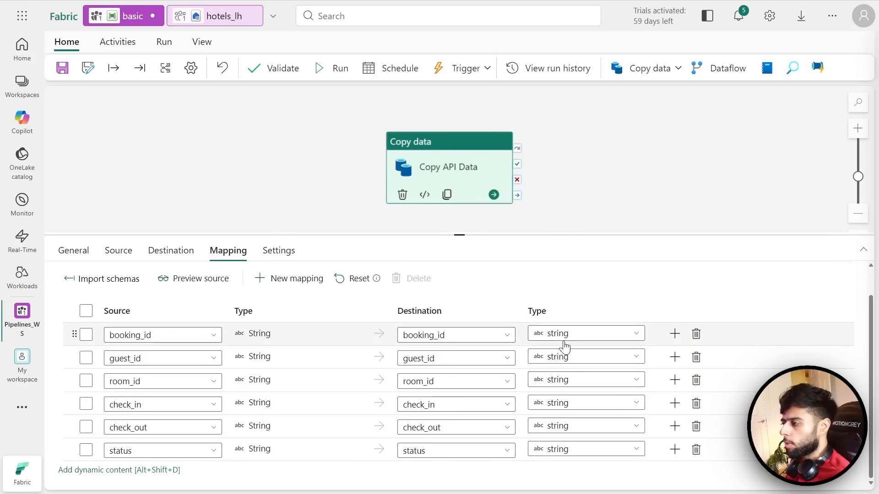
- Reposition the Copy API Data activity higher on the pipeline canvas and enlarge the canvas area
click(301, 184)
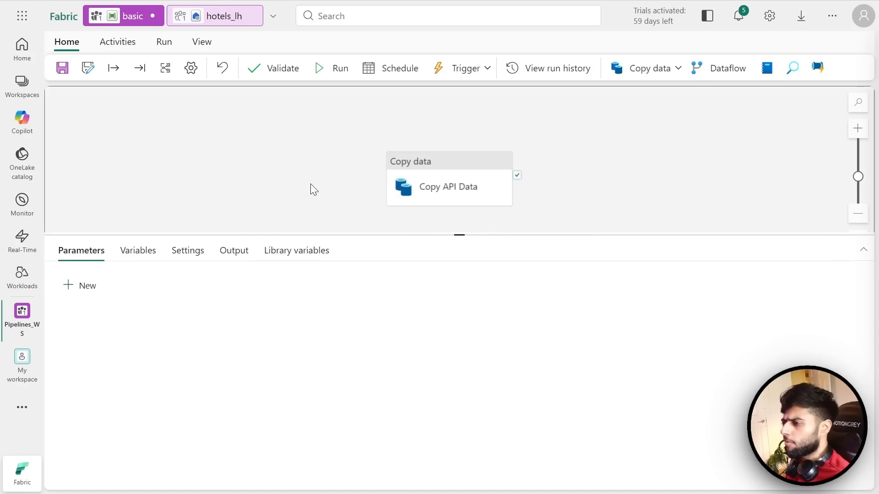
drag(448, 187, 458, 144)
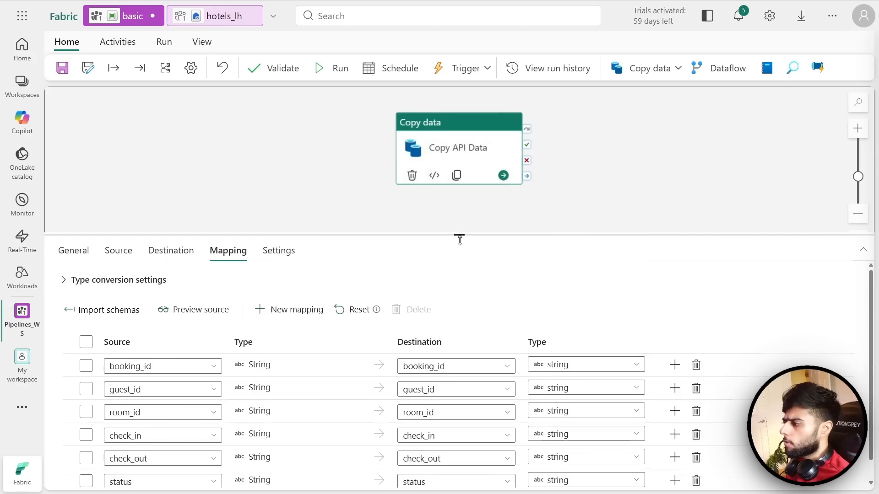
drag(459, 240, 460, 344)
click(358, 241)
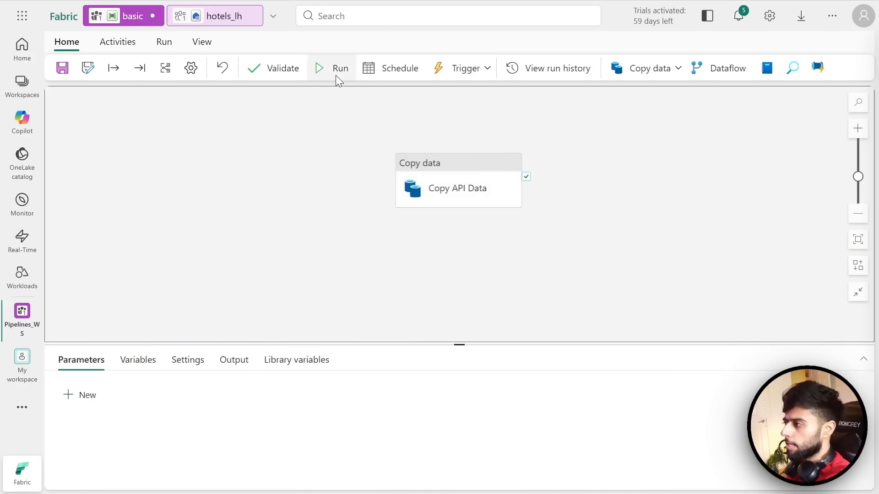
- Save the basic pipeline and run it, enlarging the area that shows the run output
click(66, 72)
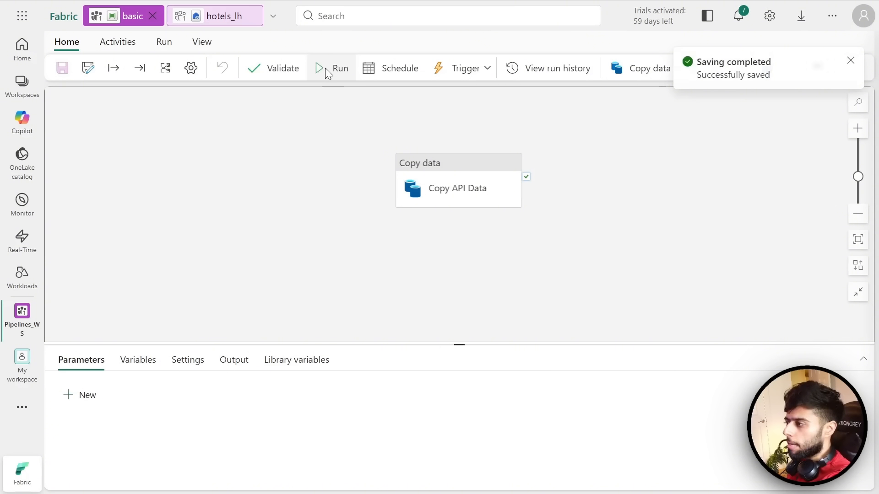
click(325, 68)
drag(461, 347, 455, 254)
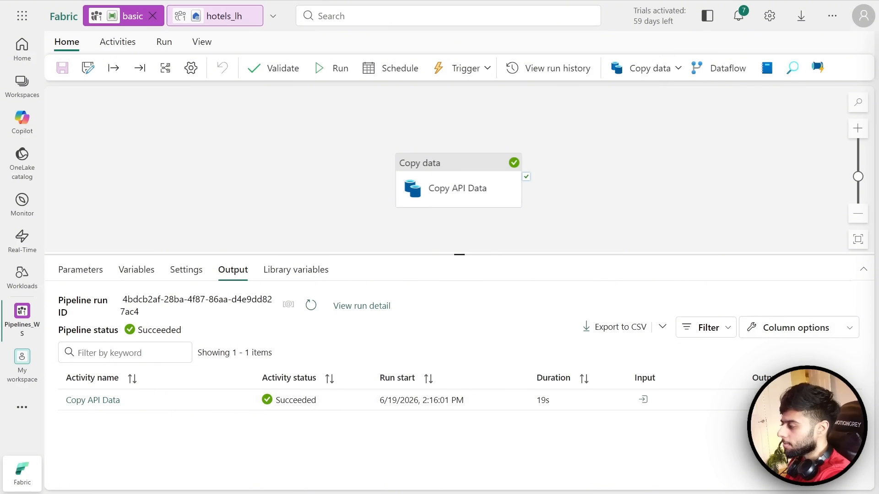
- Examine the Copy API Data run's output details for data read, data written and rows copied
click(761, 399)
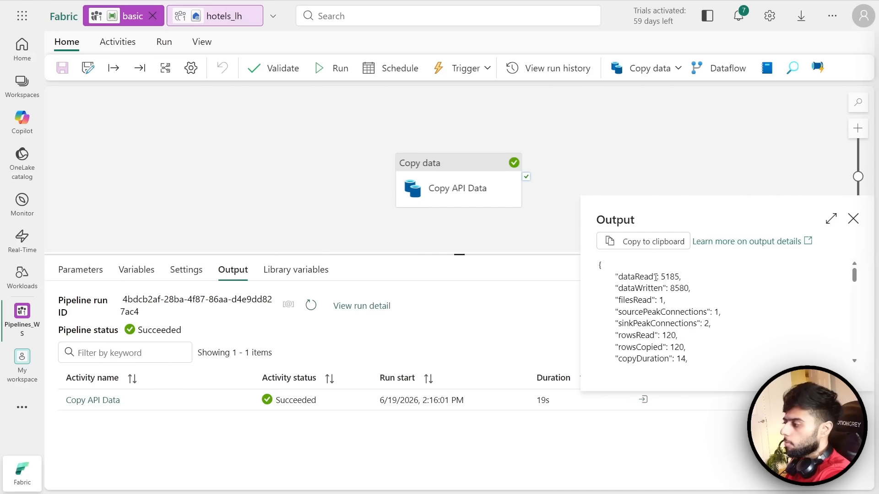
drag(660, 277, 685, 289)
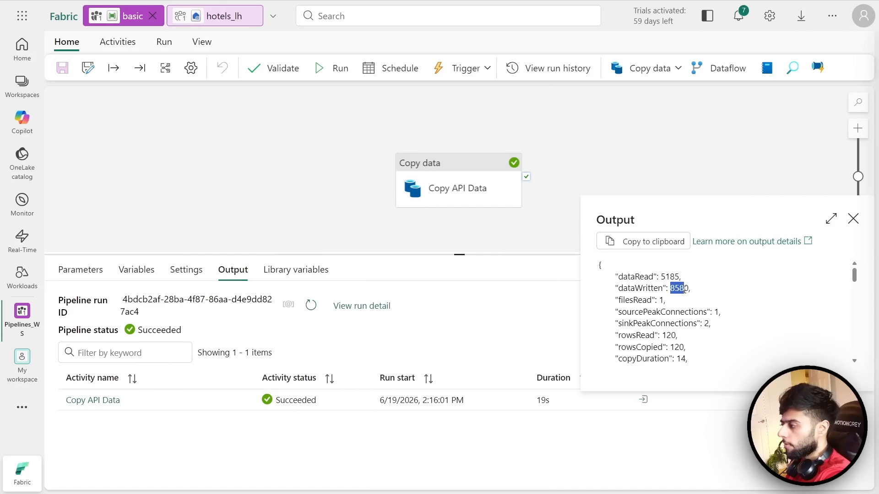
click(666, 300)
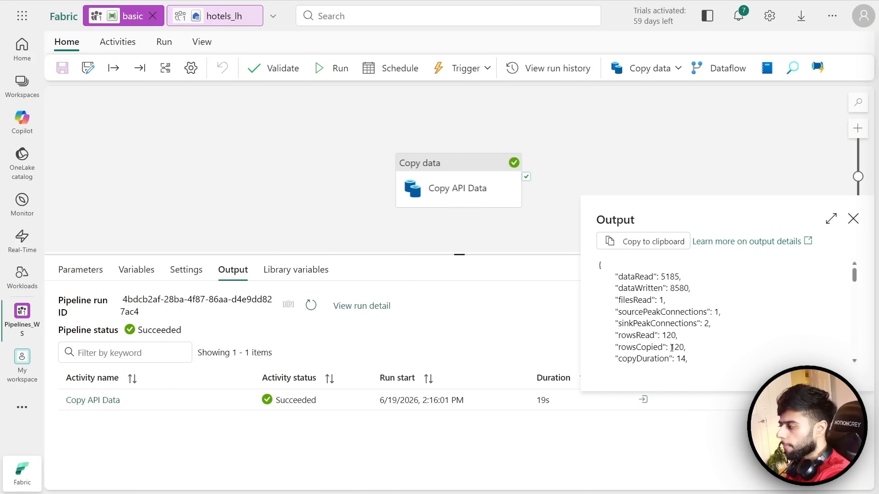
click(853, 218)
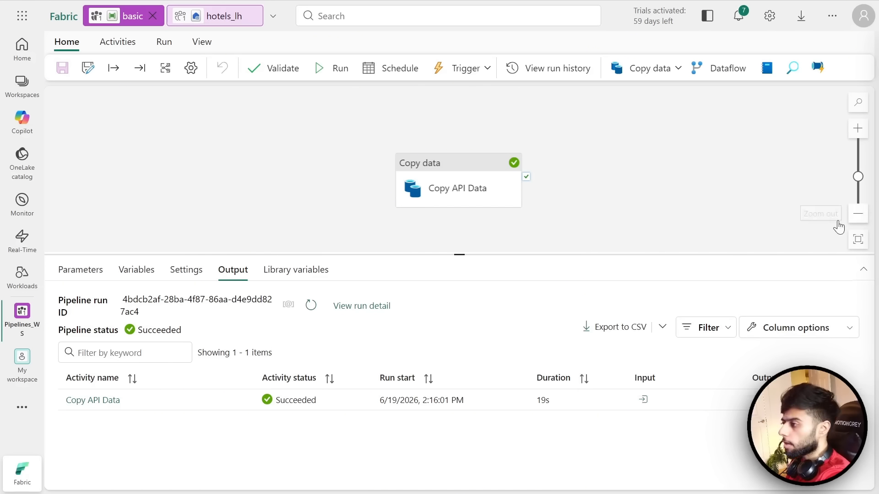
- Open the hotels_lh lakehouse from the Pipelines_WS workspace and inspect the columns of the raw.bookings table
click(27, 92)
click(120, 155)
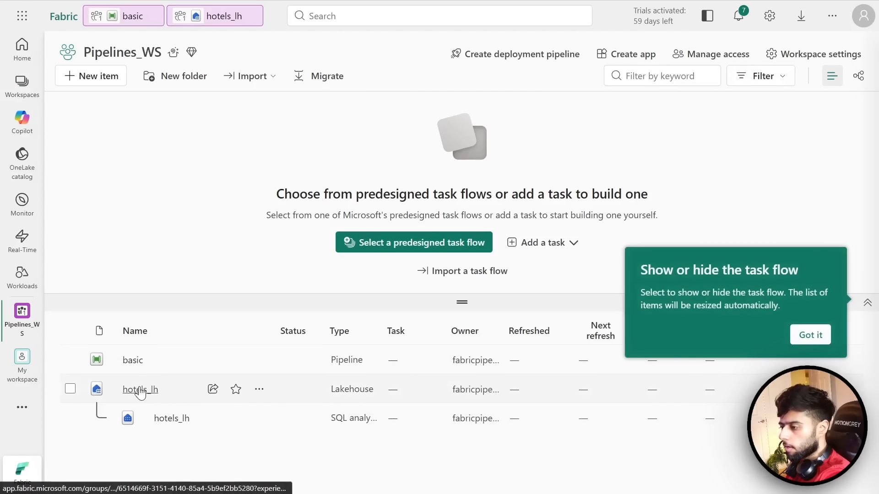
click(141, 390)
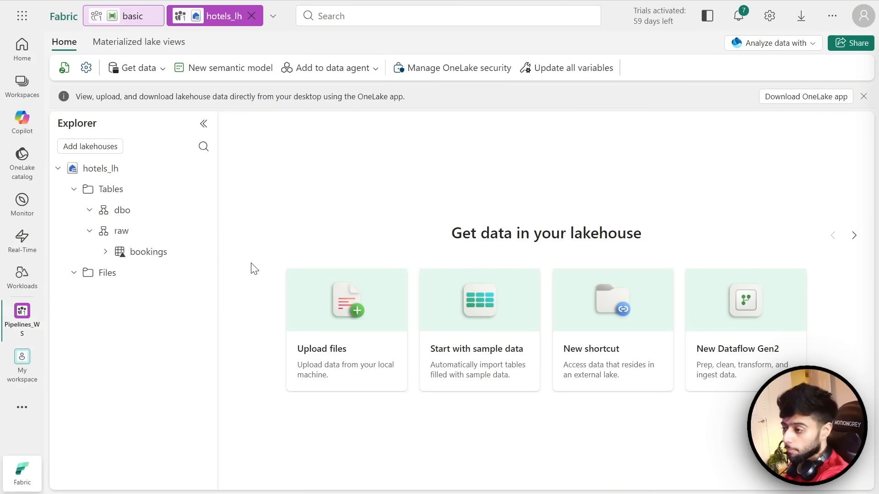
click(106, 252)
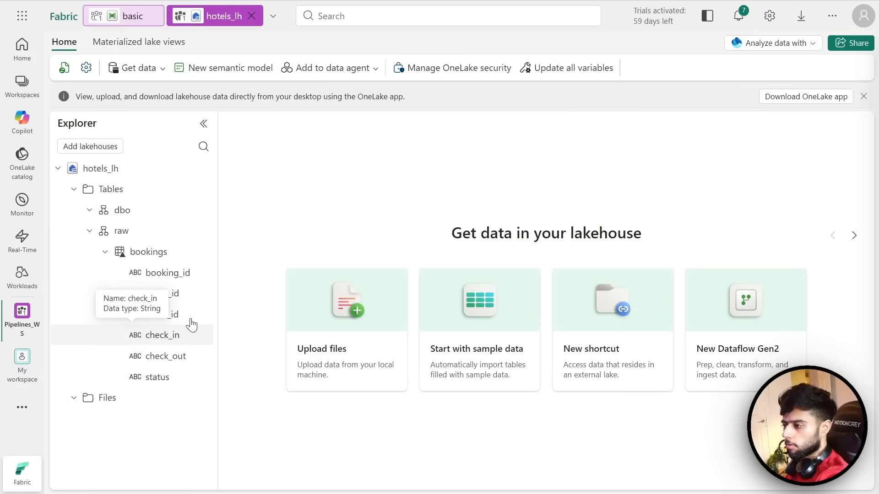
click(105, 252)
- Open the properties of the bookings table and review its schema, format, type and storage paths
click(200, 253)
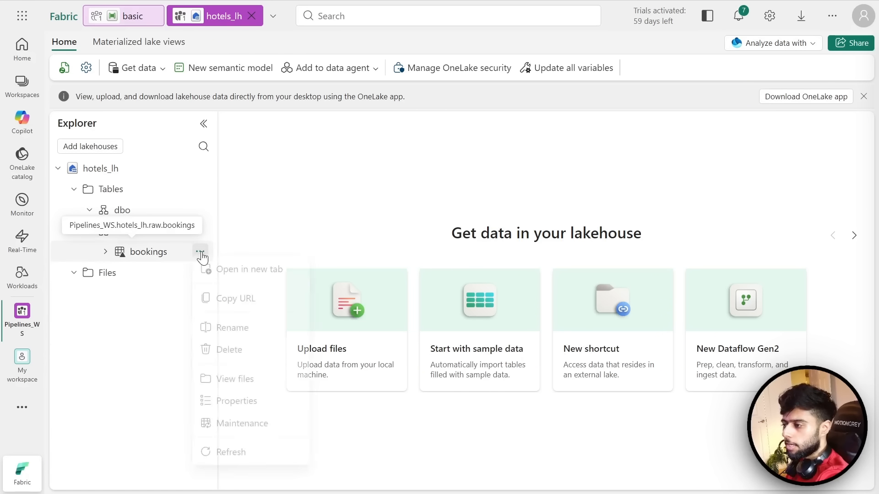
click(231, 404)
scroll(778, 267, down, 3)
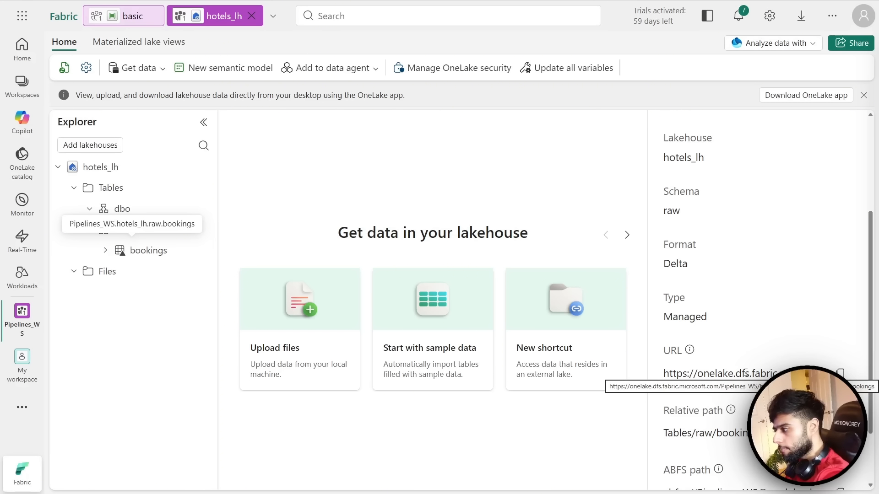
scroll(745, 373, down, 2)
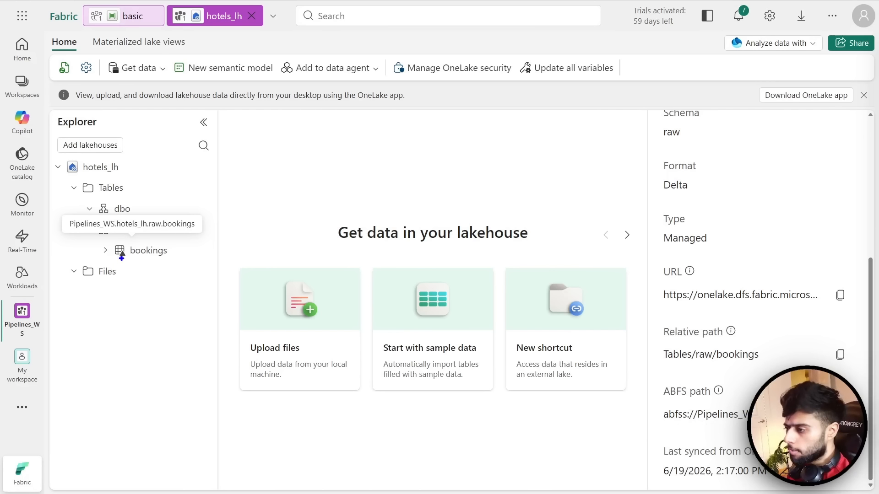
drag(96, 240, 177, 258)
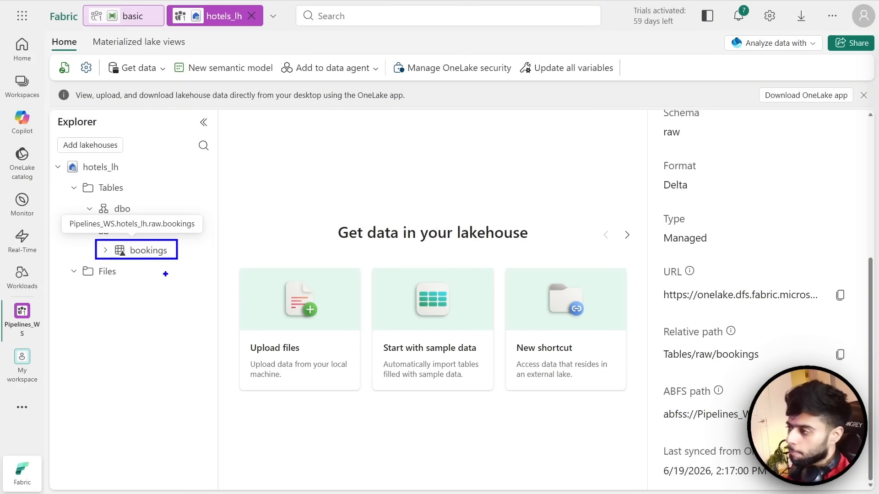
drag(246, 128, 451, 219)
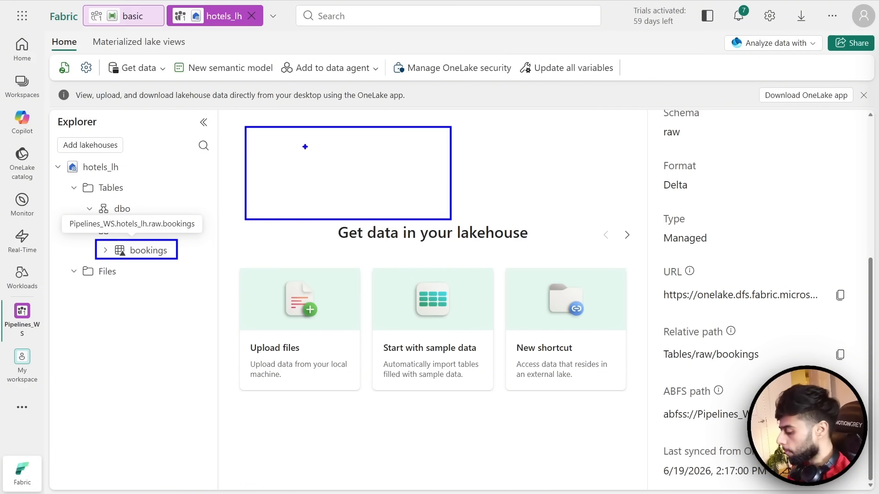
key(r)
drag(261, 136, 305, 149)
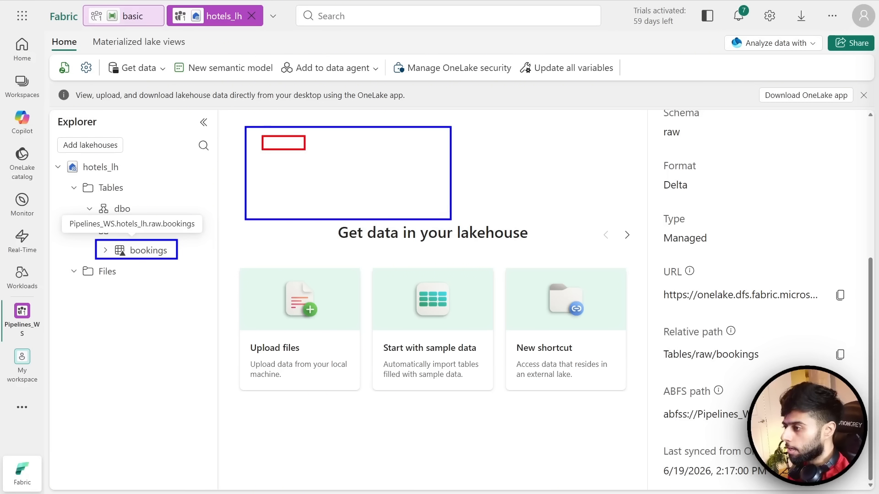
key(t)
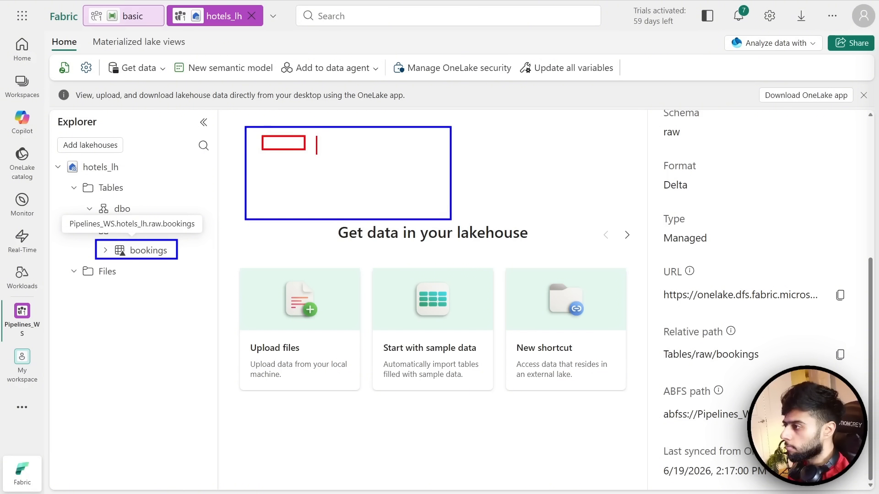
text(Pi)
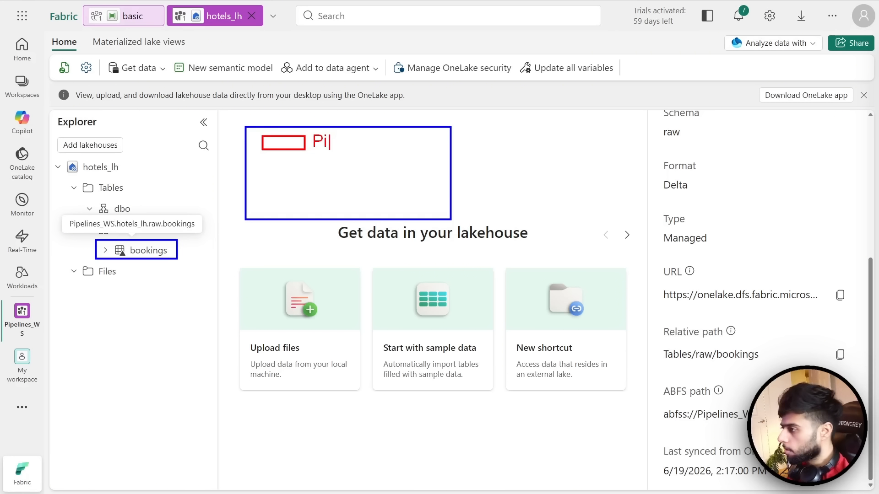
text(peline)
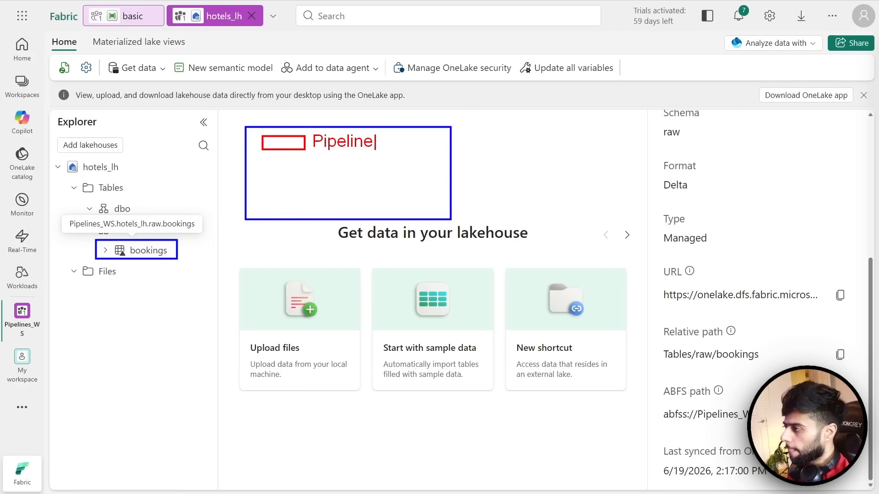
text(_WS)
key(Escape)
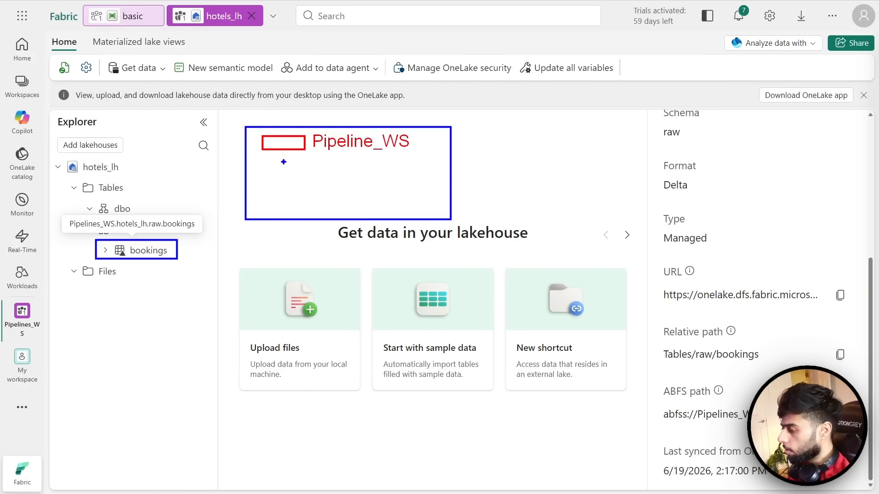
drag(285, 156, 318, 180)
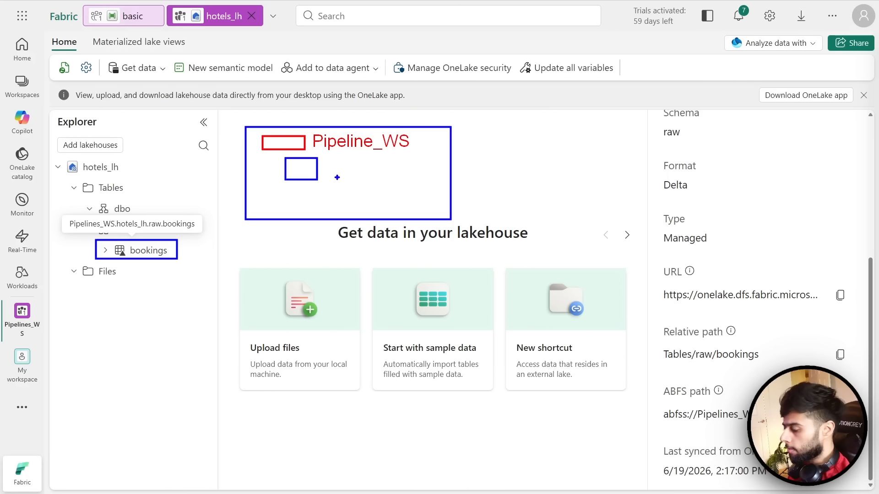
text(t)
text(lh)
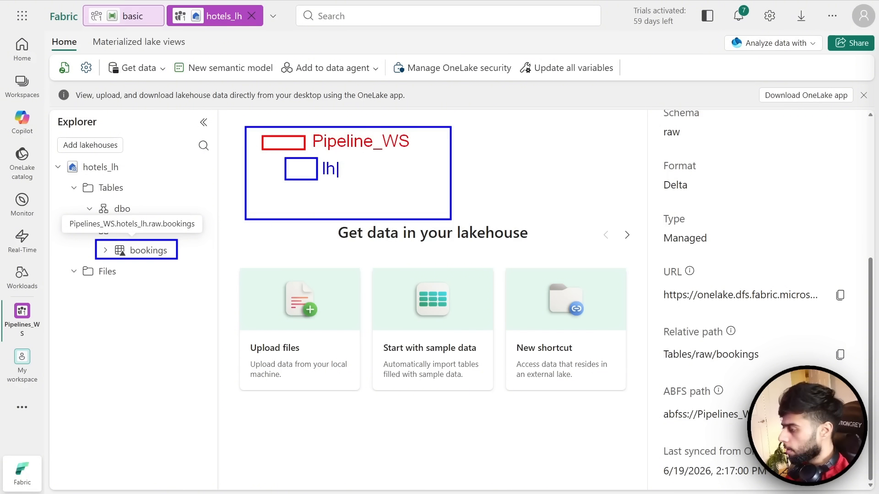
key(Escape)
drag(302, 190, 342, 207)
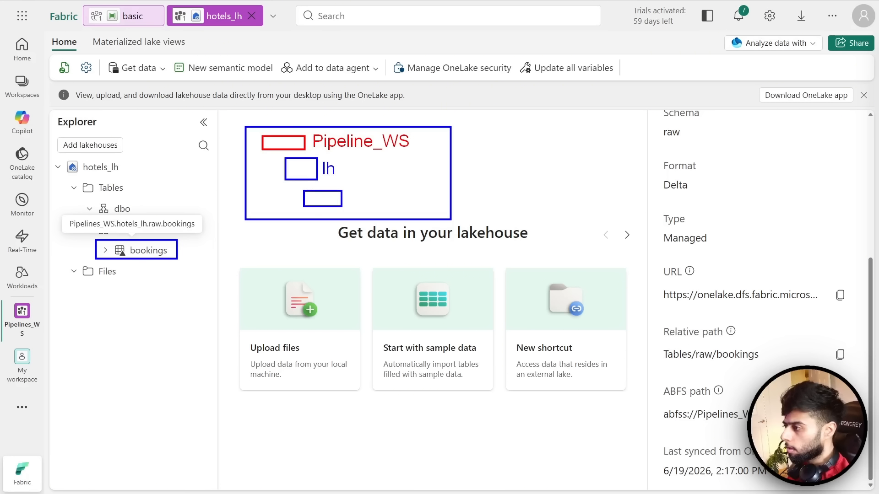
text(t)
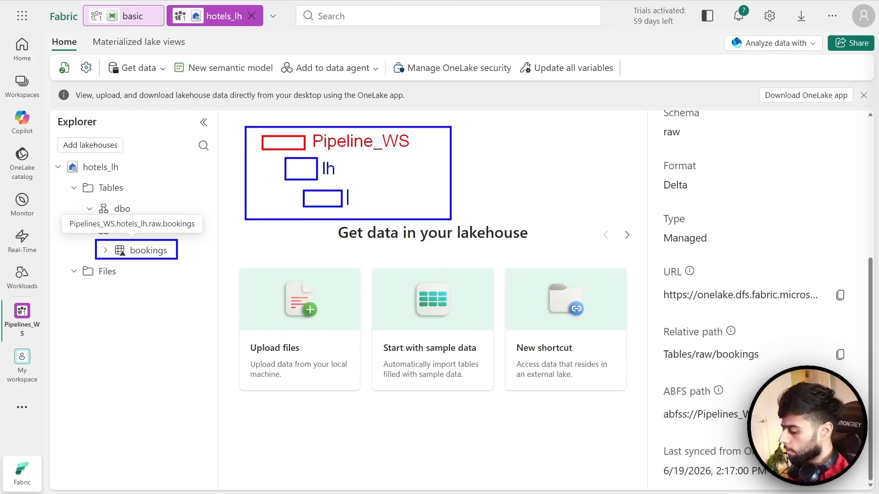
text(Tables)
key(Escape)
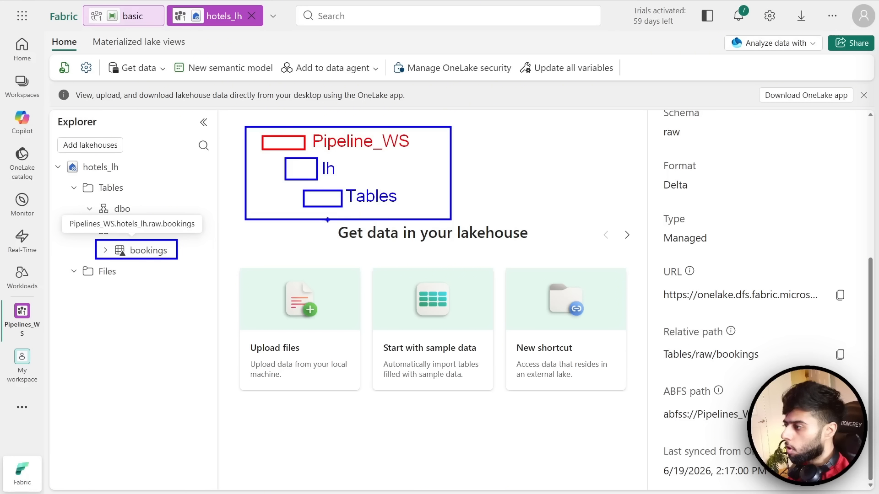
drag(310, 223, 403, 276)
text(t)
text(raw)
key(Escape)
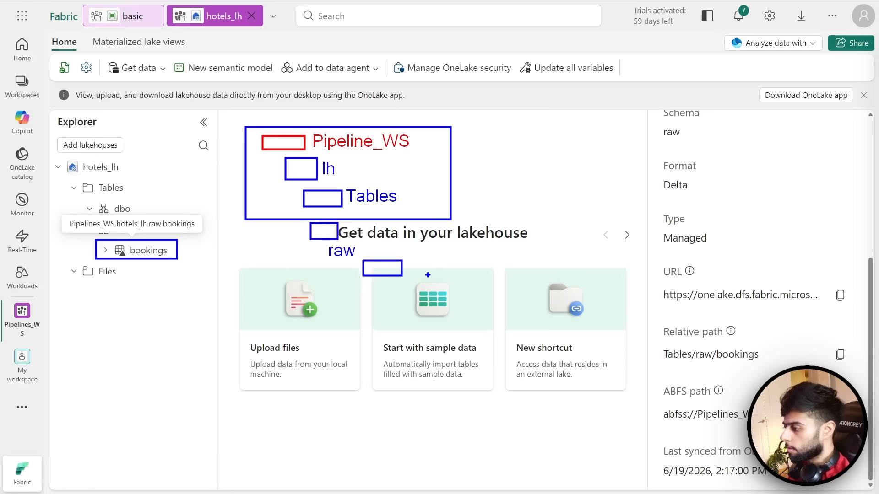
text(t)
text(boio)
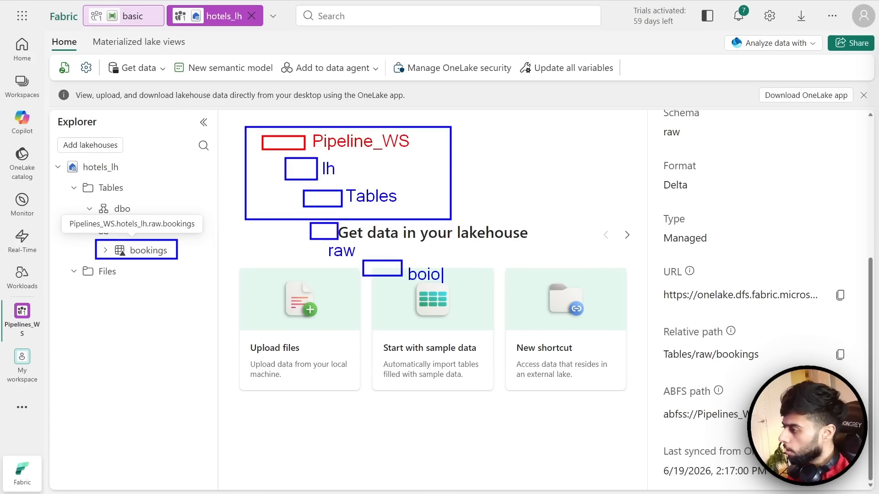
key(BackSpace)
key(BackSpace)
text(okin)
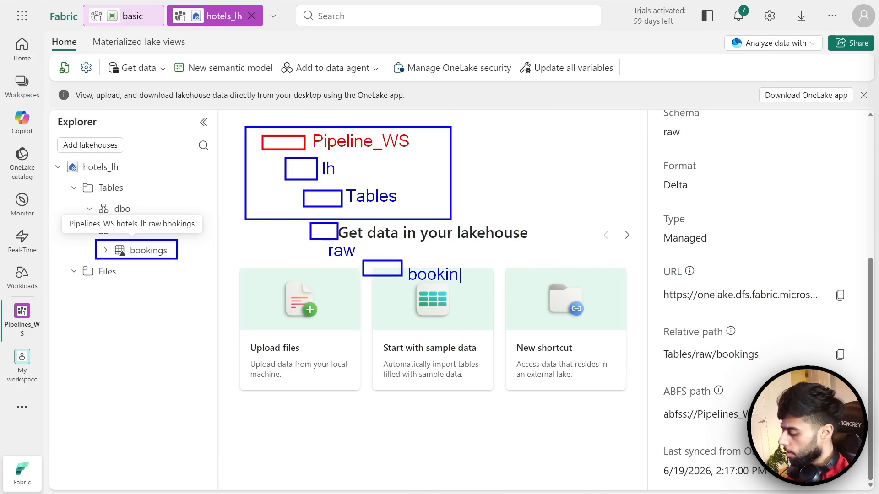
text(gs)
key(Escape)
drag(474, 266, 526, 249)
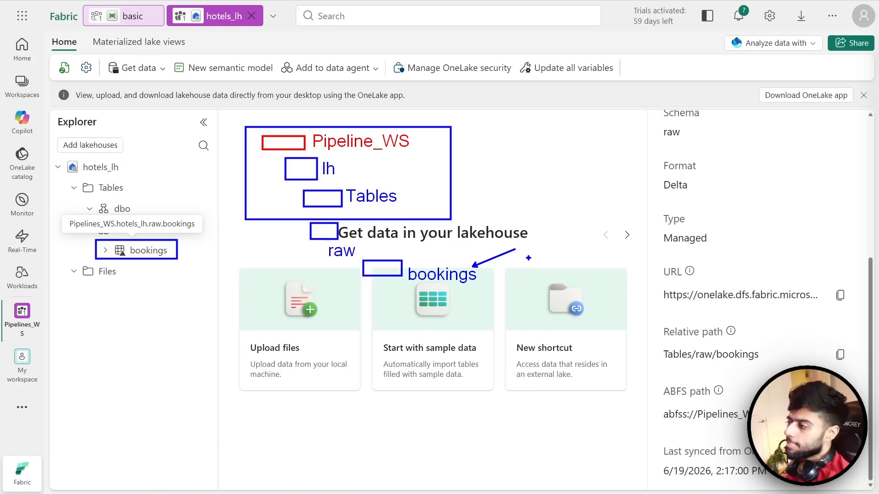
drag(228, 113, 525, 283)
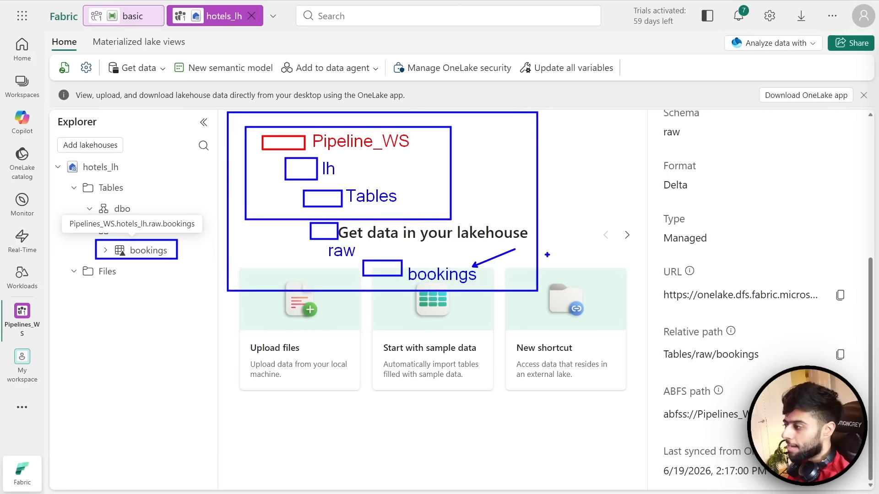
key(Escape)
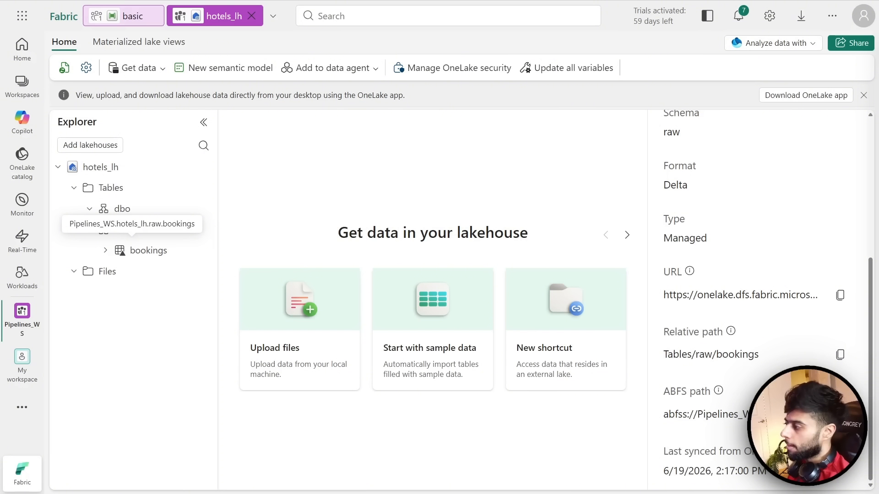
drag(712, 243, 655, 243)
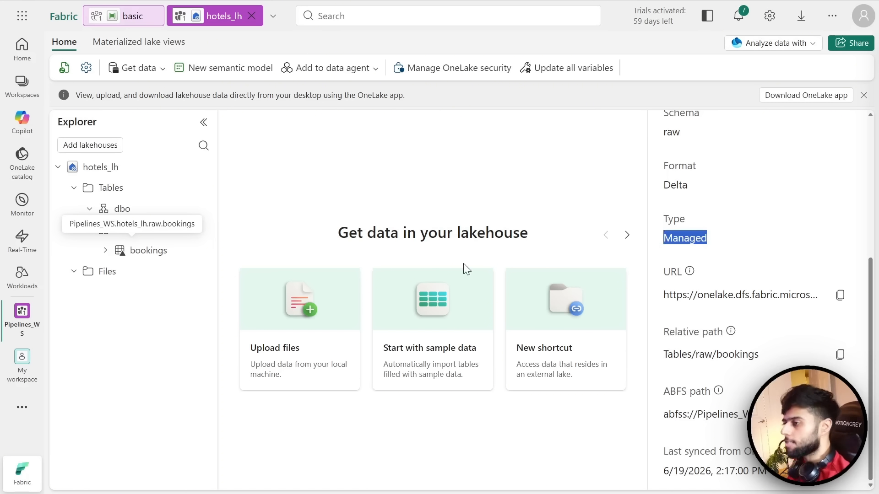
click(331, 202)
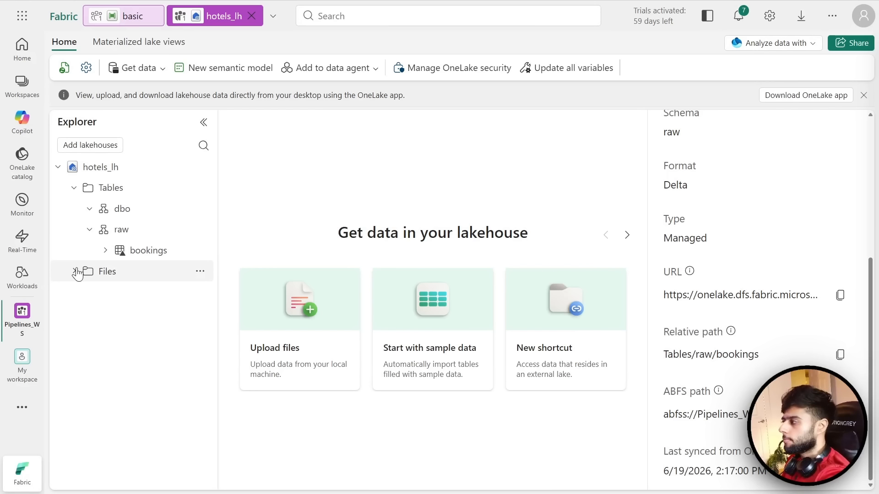
- Dismiss the OneLake app download banner and close the bookings table's properties
click(864, 96)
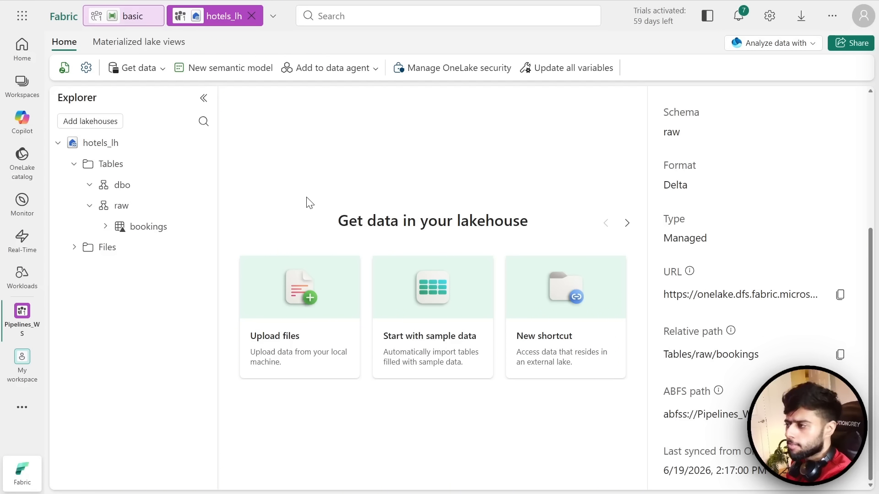
scroll(767, 226, up, 3)
scroll(769, 229, up, 2)
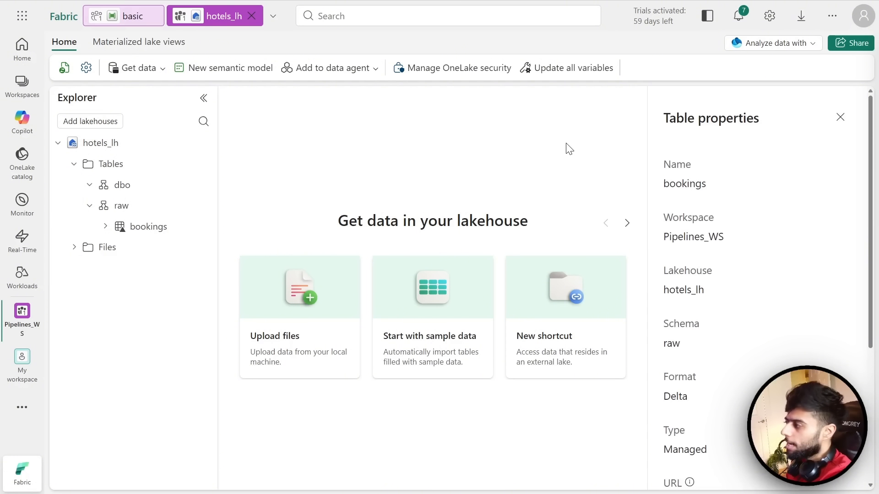
click(840, 117)
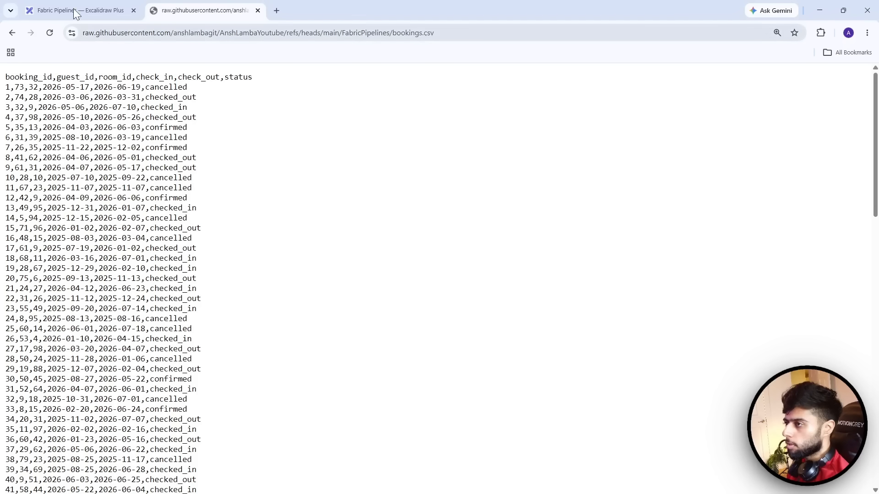
- Switch to the Fabric Pipelines whiteboard in Excalidraw and draw a rounded rectangle containing the text "Control Flow" on an empty canvas area
click(74, 8)
key(F11)
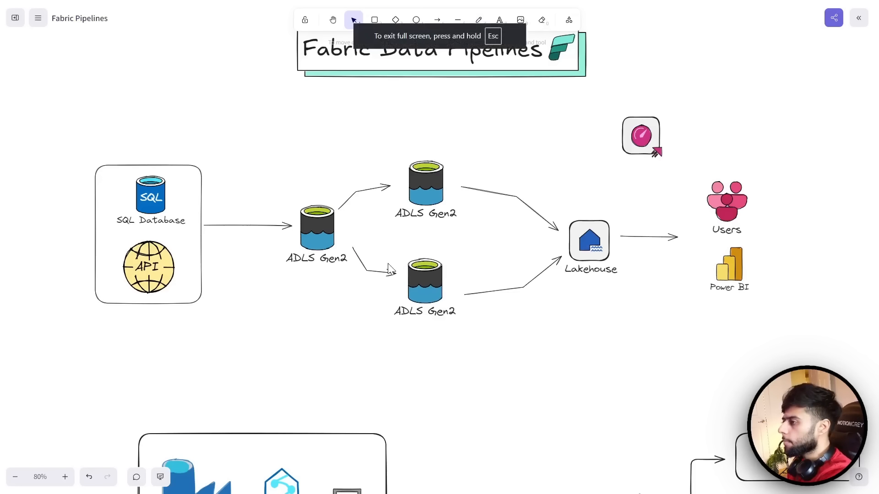
scroll(325, 325, down, 12)
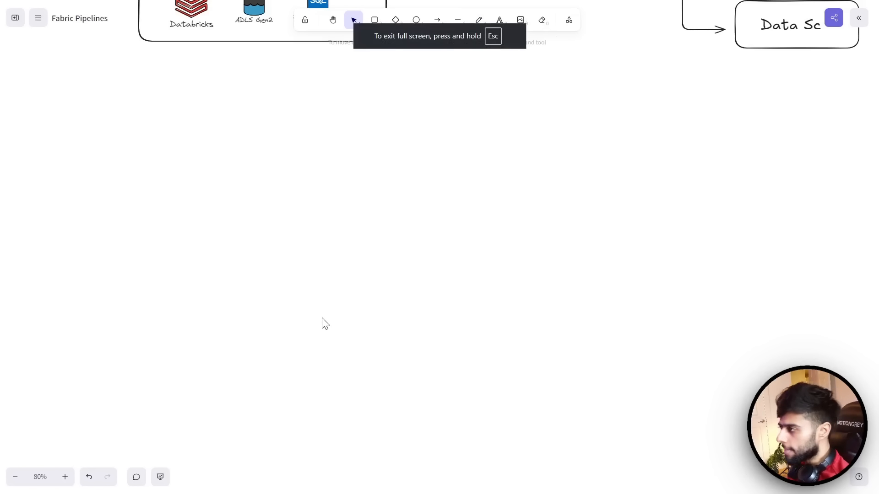
scroll(327, 322, down, 2)
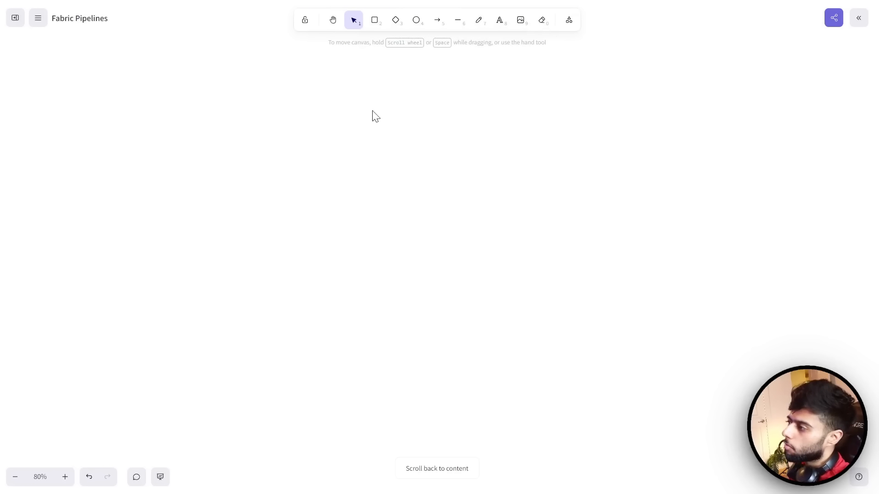
click(374, 20)
drag(181, 111, 436, 164)
double_click(219, 139)
text(Co)
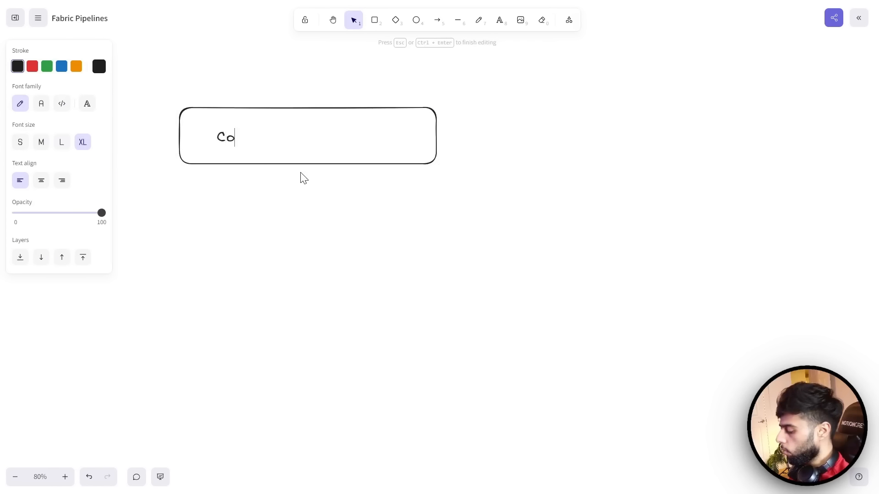
text(ntrol Flow)
click(304, 210)
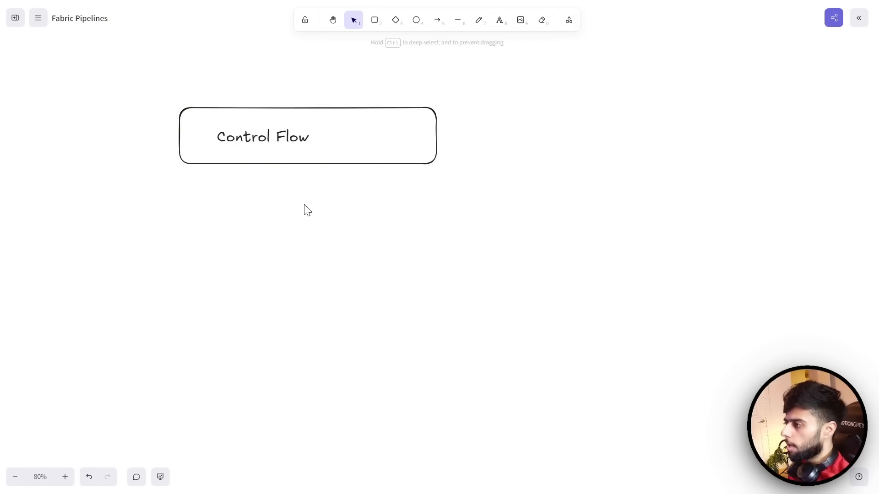
- Enlarge the "Control Flow" text and narrow the rectangle to fit closely around it
click(311, 147)
mouse_move(311, 149)
mouse_down()
mouse_move(328, 160)
mouse_move(310, 147)
mouse_up()
click(444, 126)
click(437, 131)
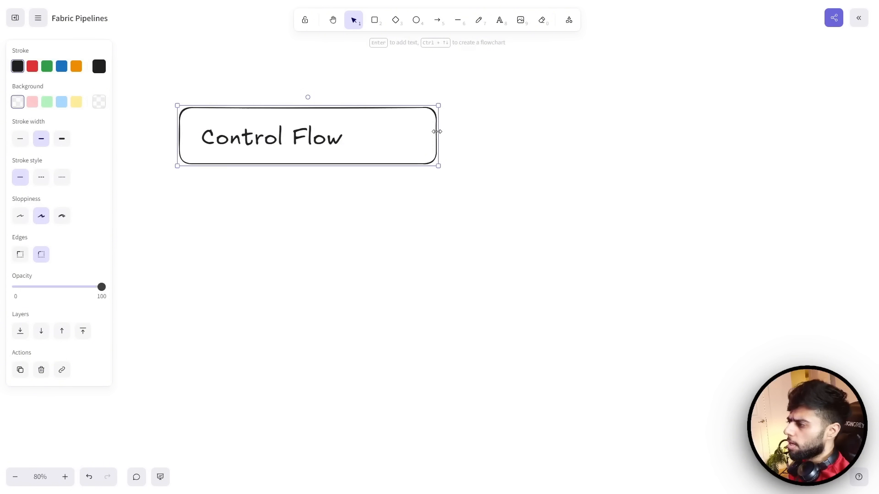
drag(437, 136, 359, 136)
click(219, 101)
- Shift the "Control Flow" box and its text together slightly to the right and give the box a yellow background
drag(152, 97, 457, 204)
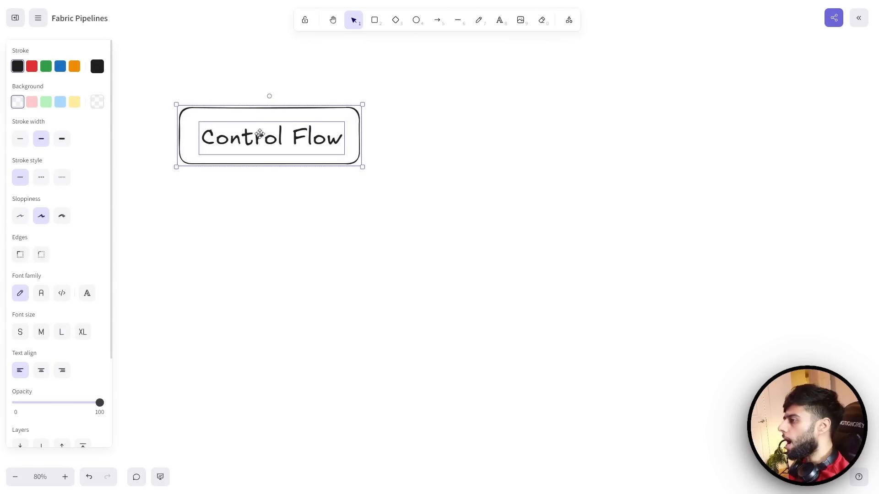
drag(256, 135, 282, 130)
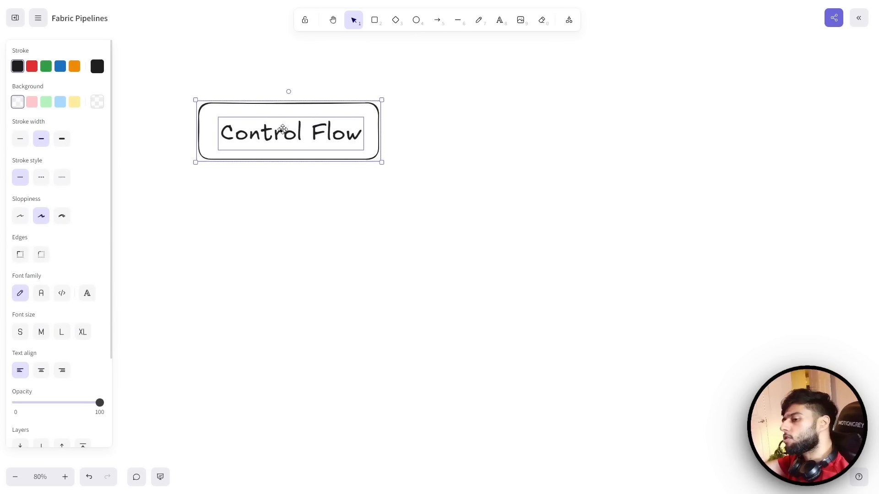
click(74, 102)
click(217, 207)
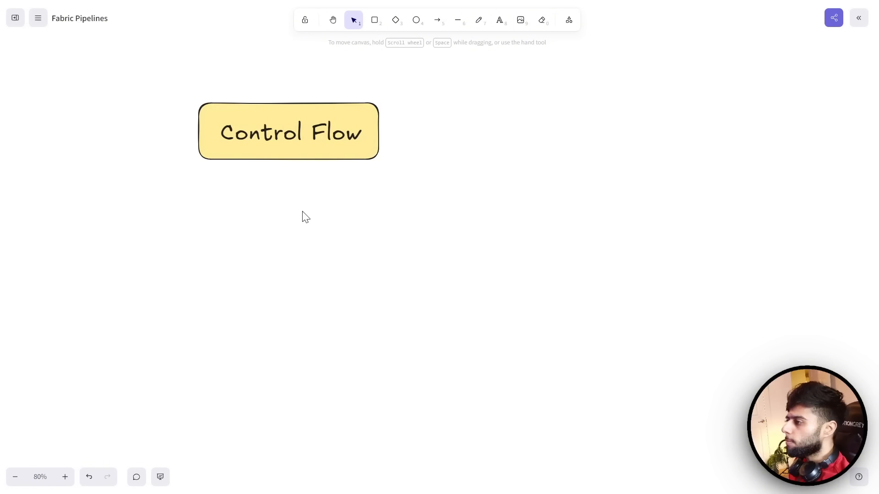
- Search the shape library for "api" and place the yellow API globe icon below the "Control Flow" box
click(858, 18)
text(api)
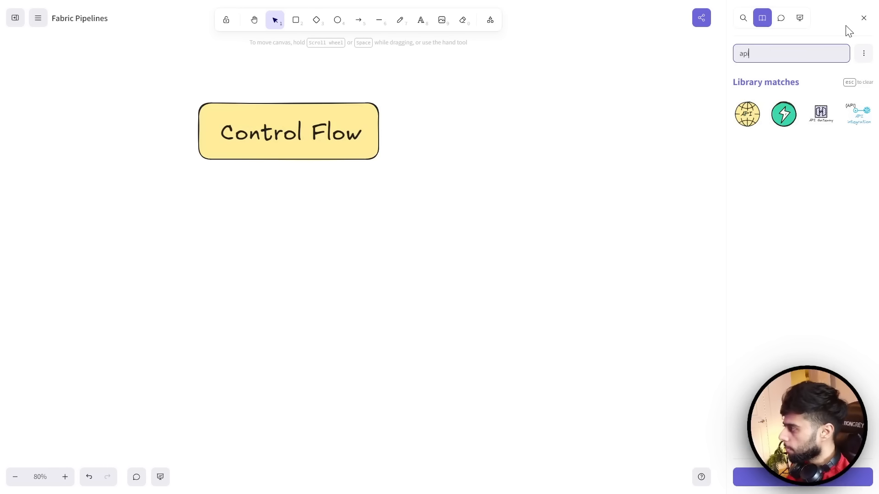
click(747, 120)
drag(435, 247, 200, 269)
- Change the "Control Flow" box's background to light blue
click(273, 146)
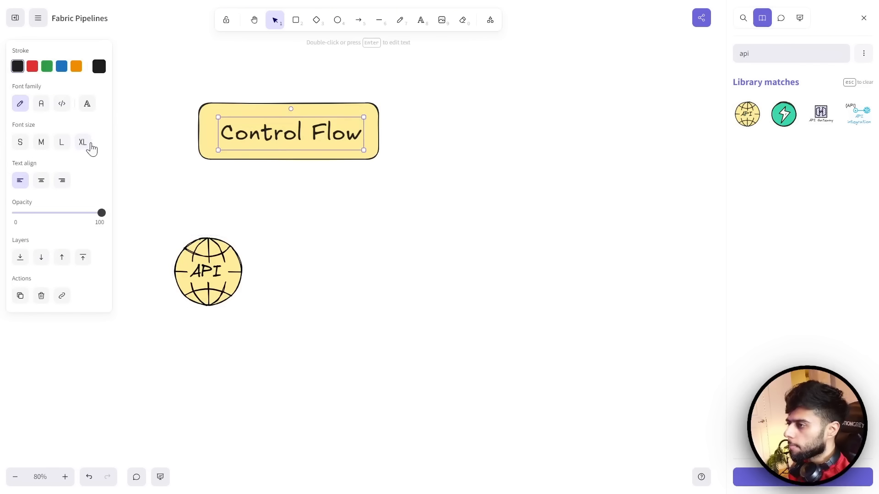
click(202, 113)
click(61, 102)
click(222, 210)
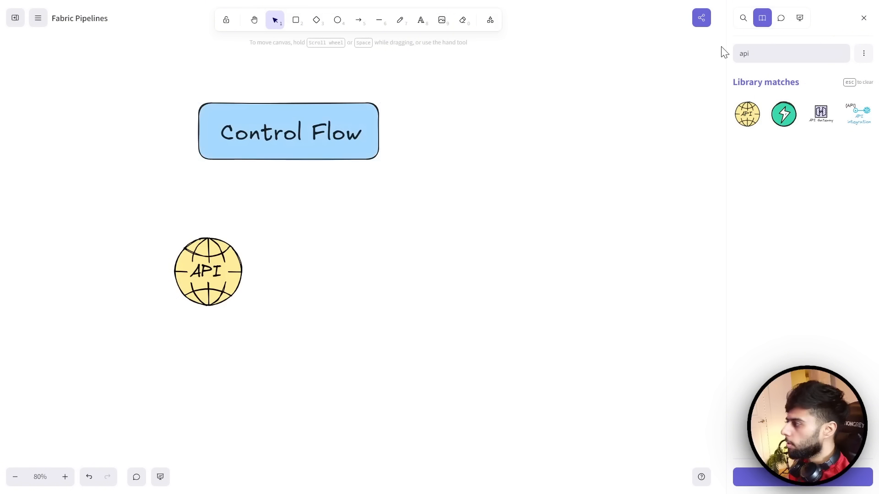
- Search the shape library for "fabr" and place the Fabric logo to the right of the API icon
click(732, 53)
double_click(732, 54)
text(fabr)
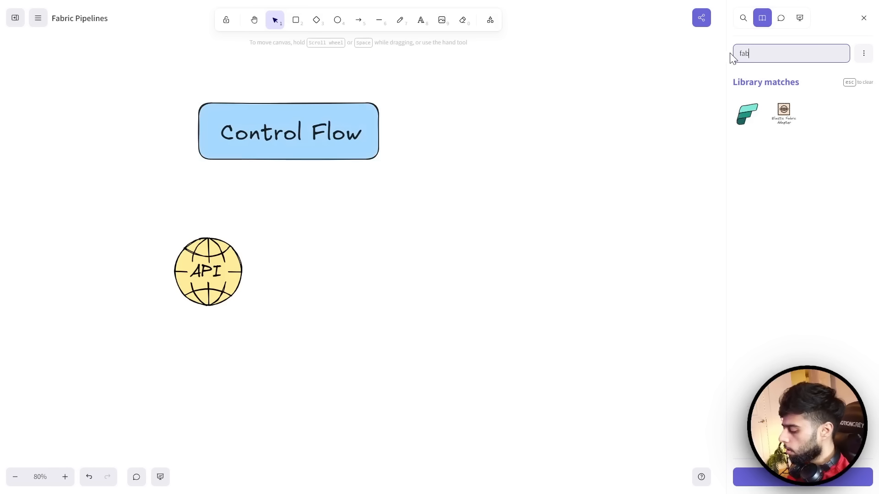
click(742, 122)
drag(442, 250, 449, 308)
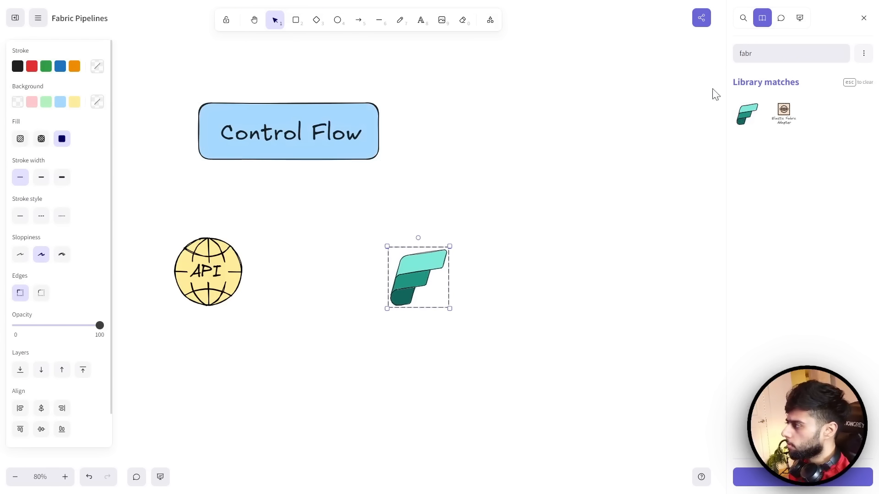
- Search the library for "lakeh", add the Lakehouse icon to the right of the Fabric logo and enlarge it
double_click(757, 53)
text(lakeh)
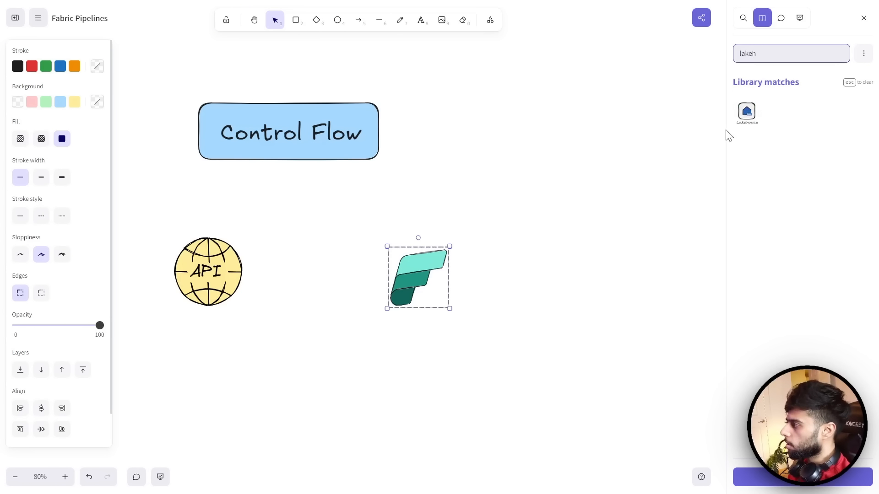
click(746, 112)
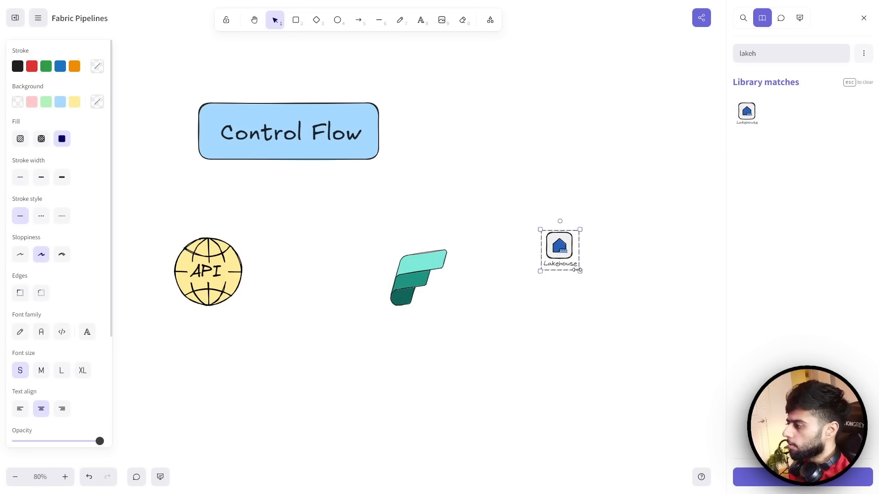
drag(579, 270, 647, 308)
click(507, 270)
- Connect API to the Fabric logo and the Fabric logo to Lakehouse with curved-type arrows, and close the shape library
click(359, 20)
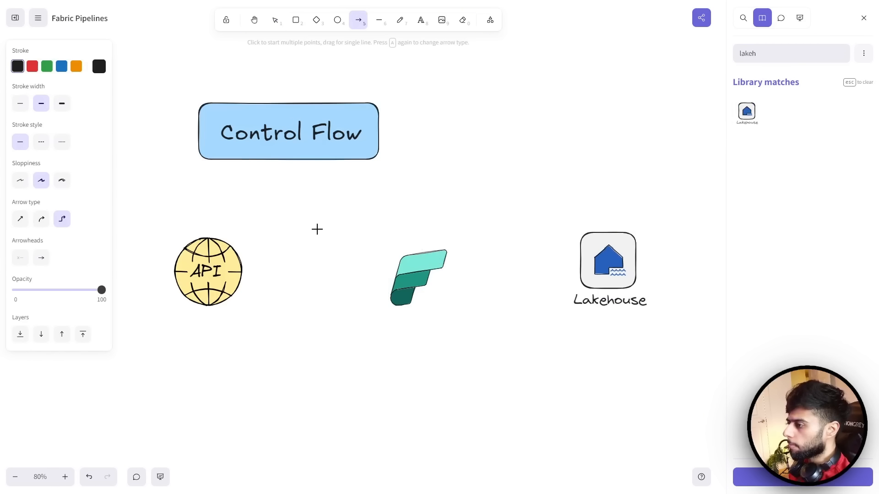
drag(257, 261, 358, 264)
click(41, 219)
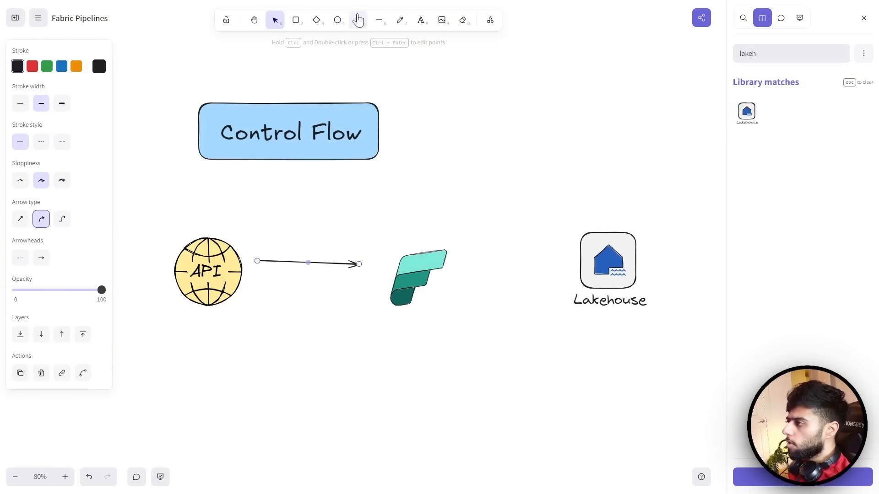
click(359, 19)
drag(468, 270, 553, 268)
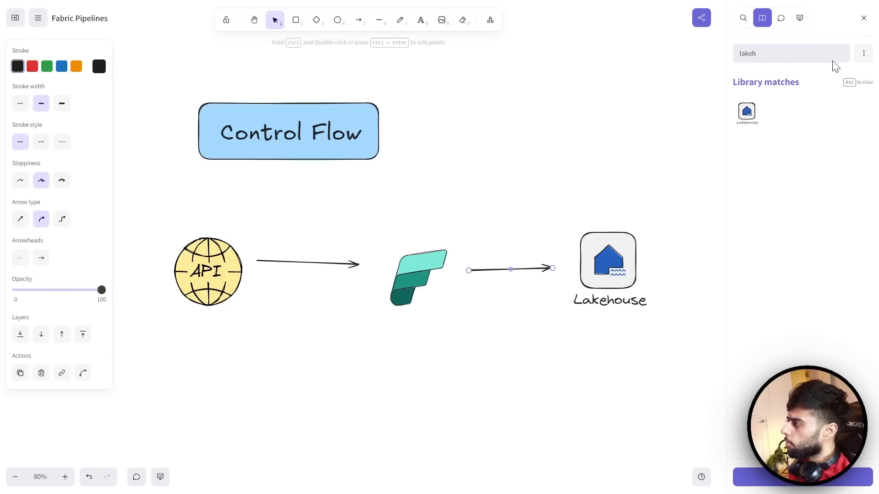
click(864, 18)
click(373, 368)
scroll(376, 357, left, 3)
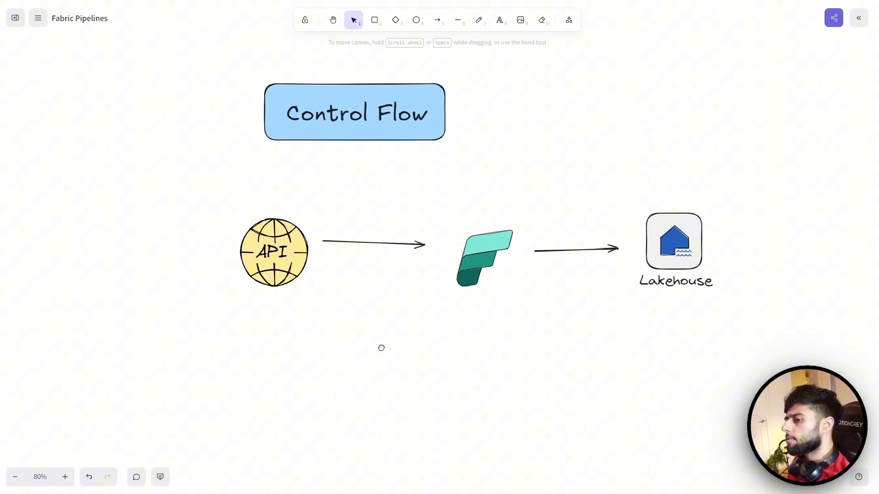
- Duplicate the whole API, Fabric and Lakehouse row twice, stacking the copies below the original
click(284, 251)
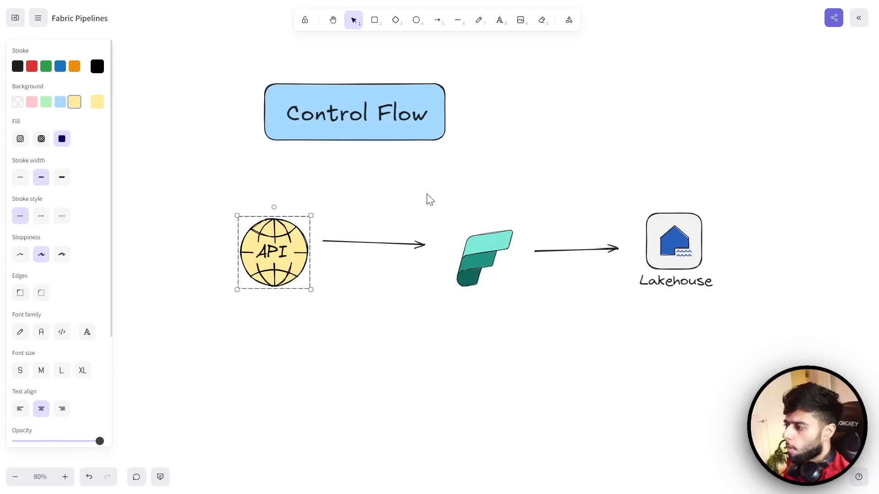
drag(203, 192, 744, 348)
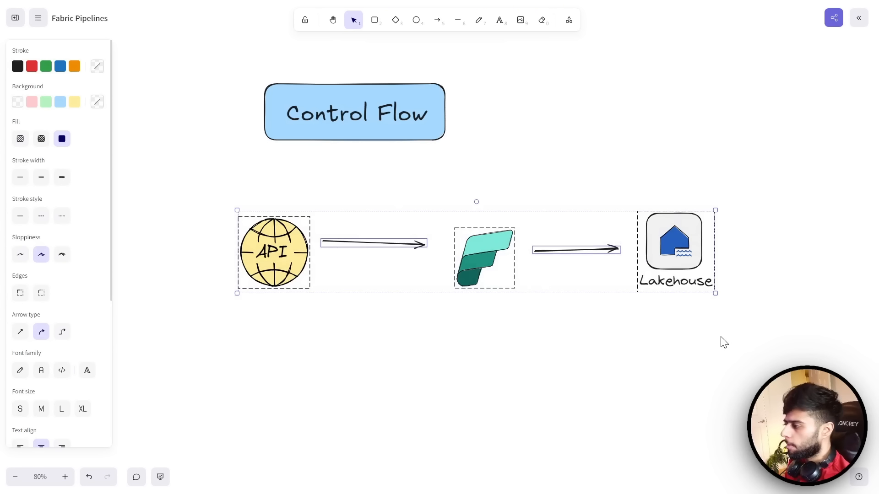
key(ctrl+c)
key(ctrl+v)
drag(708, 320, 492, 380)
scroll(509, 357, down, 2)
key(ctrl+v)
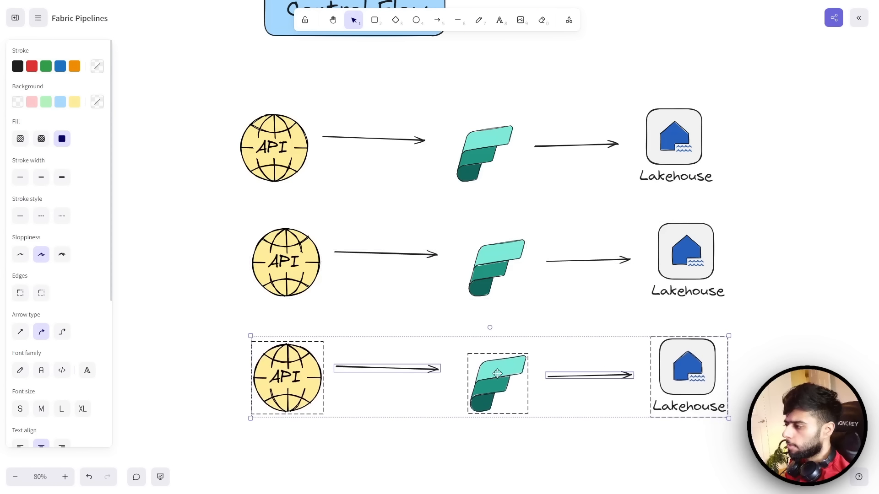
click(555, 317)
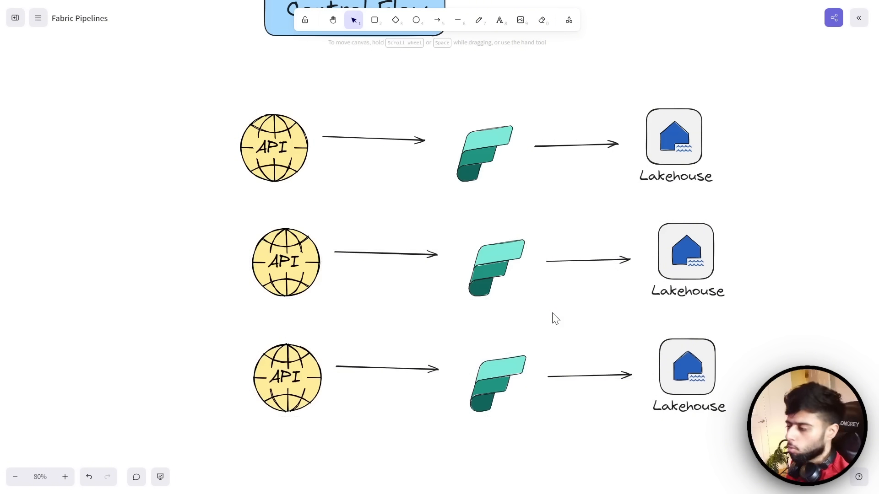
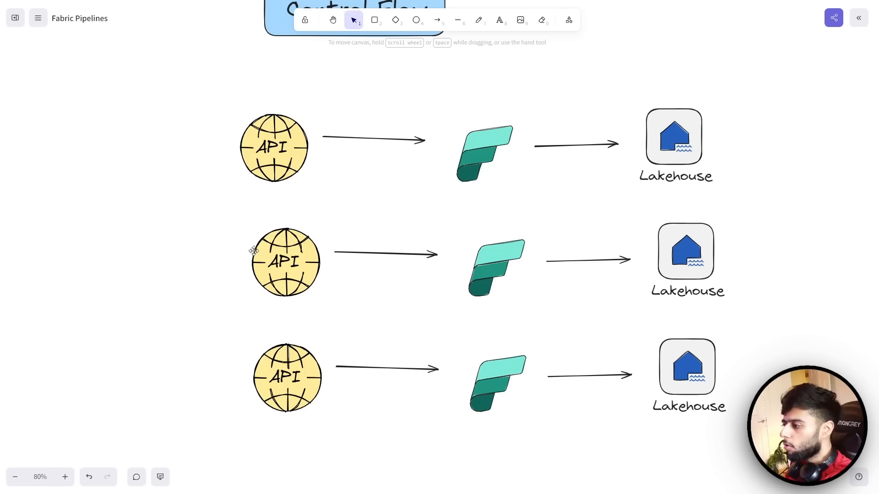
- Delete the two duplicated API-to-Lakehouse rows below the original
drag(222, 209, 789, 455)
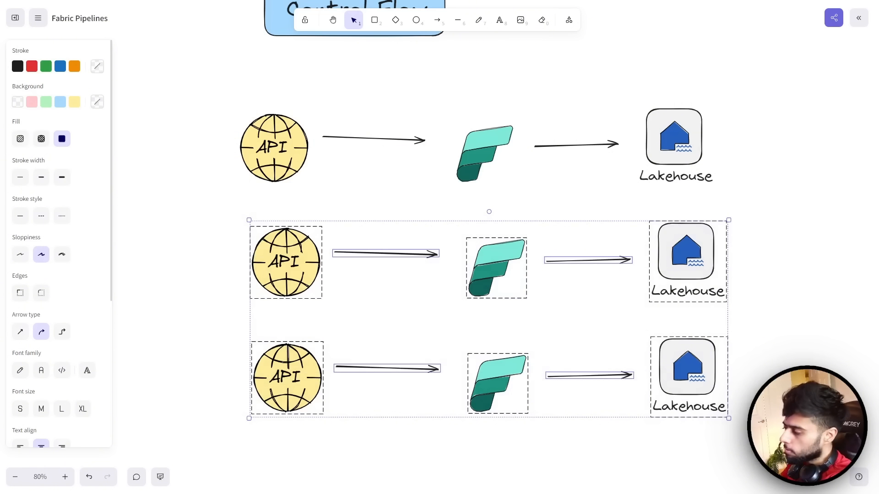
key(Delete)
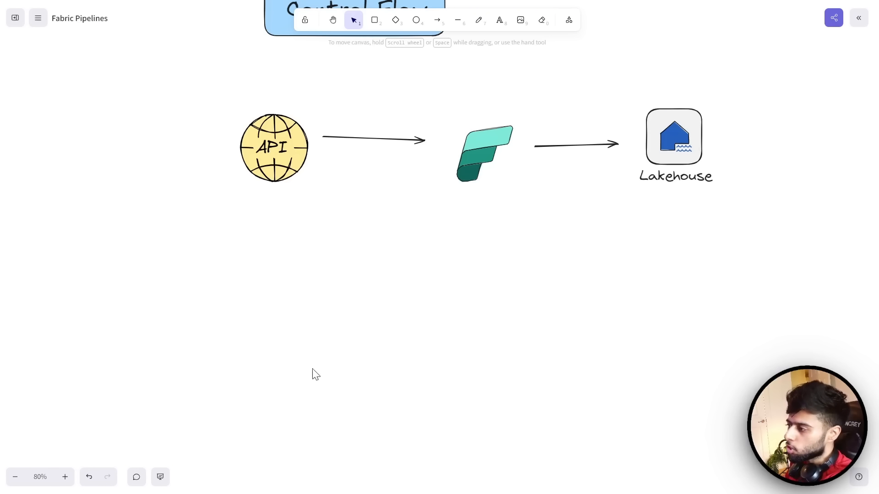
scroll(312, 373, up, 2)
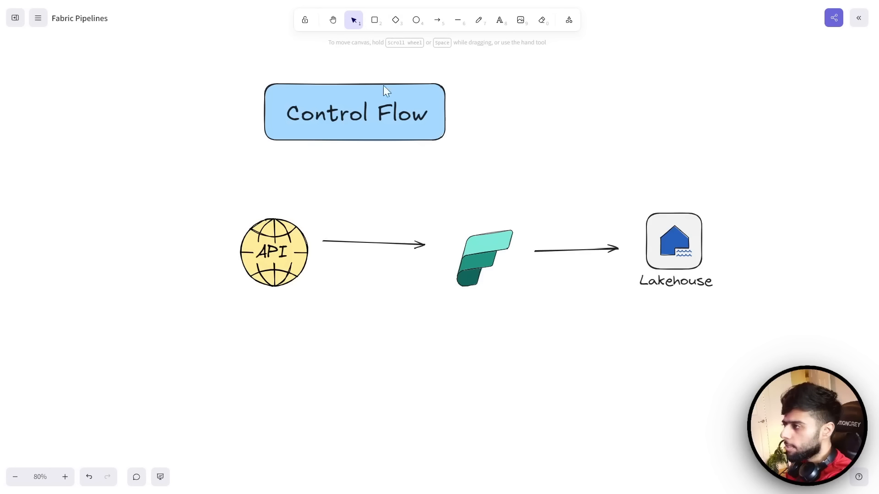
- Draw a rounded rectangle around the API, Fabric and Lakehouse row and give it a transparent background
key(r)
mouse_move(222, 188)
mouse_down()
mouse_move(659, 302)
mouse_move(746, 315)
mouse_up()
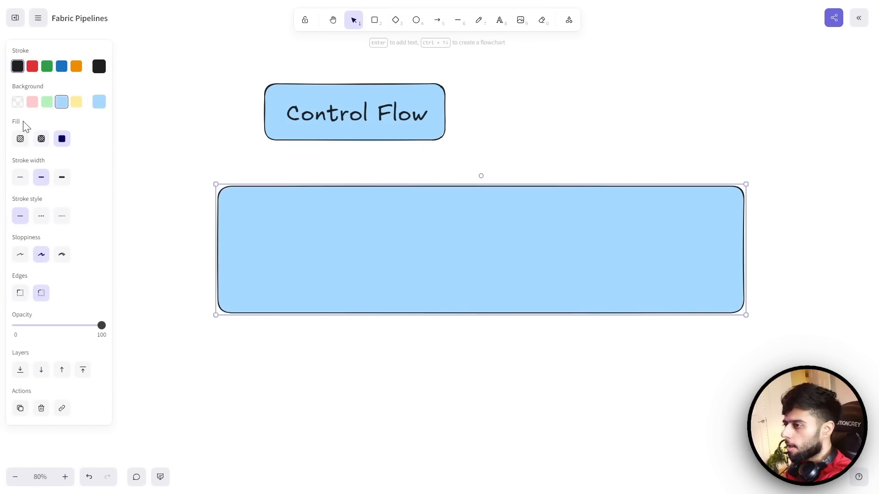
click(17, 101)
- Move the rectangle and the whole API, Fabric and Lakehouse row together slightly down and to the right
drag(191, 172, 805, 328)
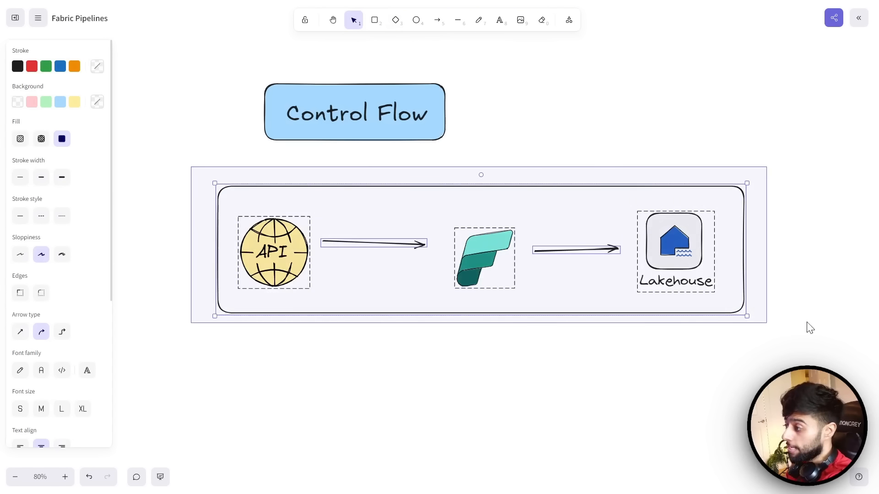
drag(563, 278, 582, 300)
click(337, 164)
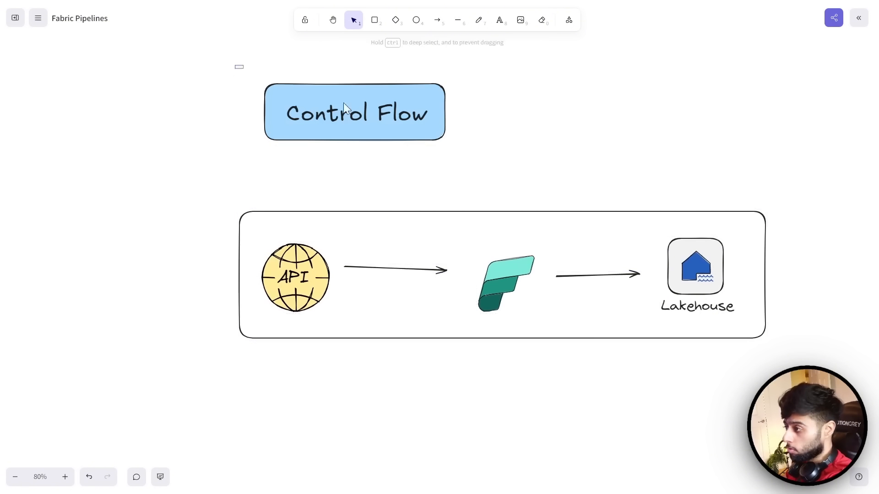
- Move the Control Flow box slightly up and left, and nudge the API icon slightly upward inside the frame
drag(344, 103, 308, 97)
click(244, 183)
drag(240, 183, 812, 366)
click(420, 303)
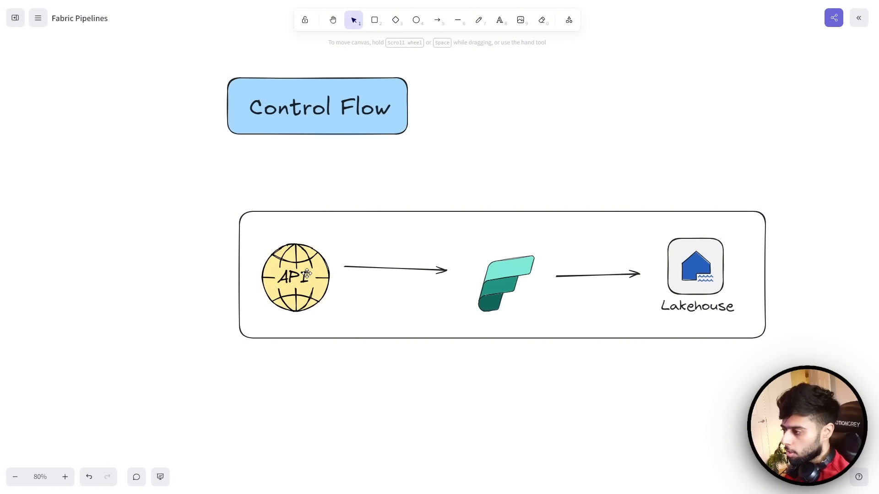
click(294, 292)
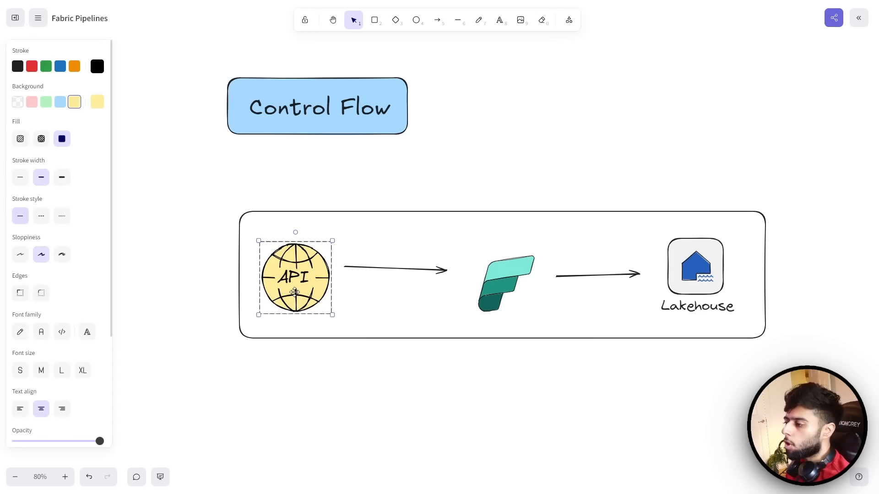
drag(294, 292, 293, 290)
click(284, 358)
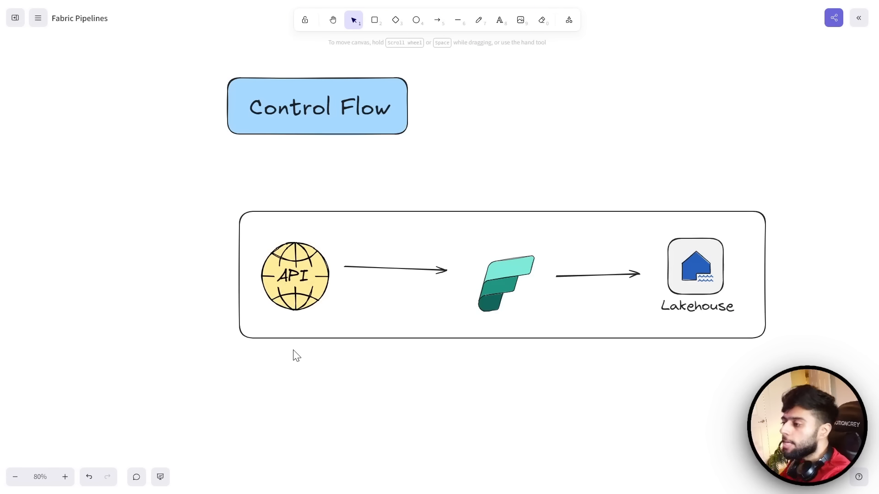
- Switch to Fabric, open the basic pipeline and select the relative URL in the Copy API Data activity's source for copying
scroll(275, 334, down, 2)
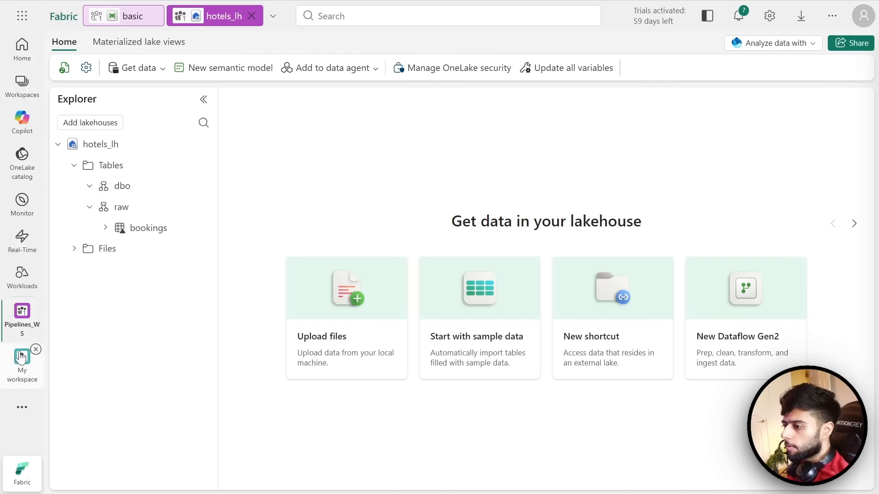
click(21, 315)
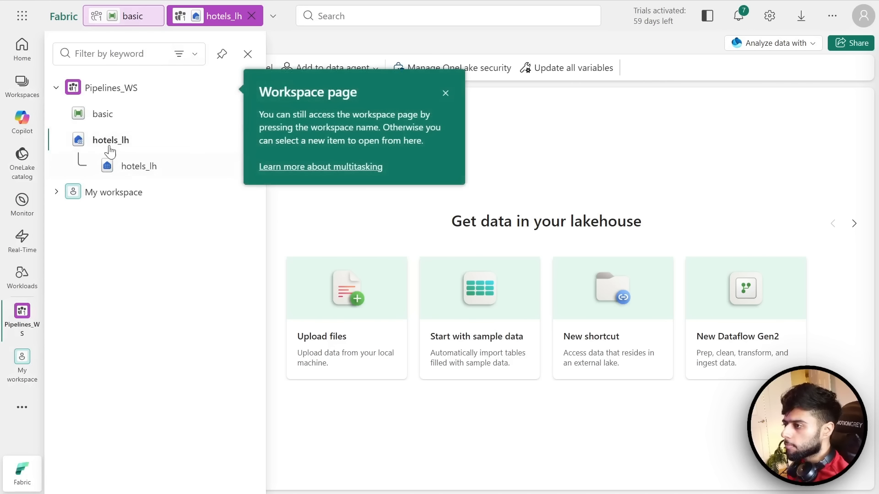
click(102, 116)
click(457, 183)
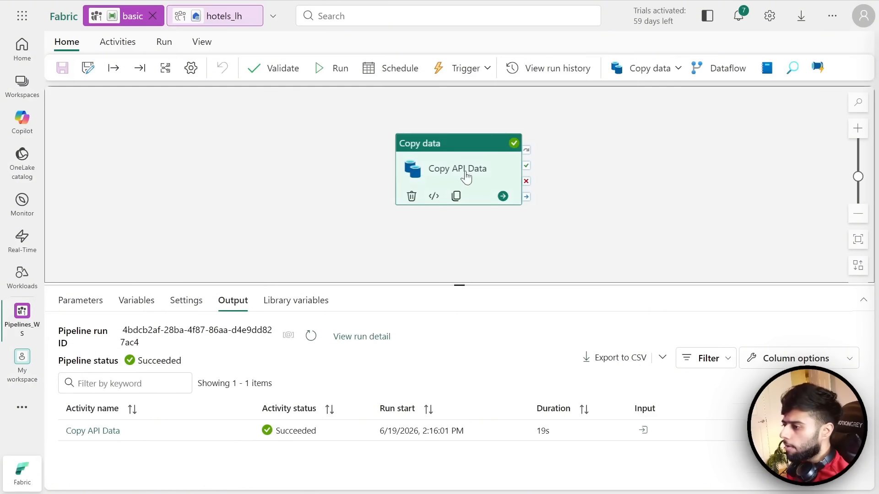
click(115, 305)
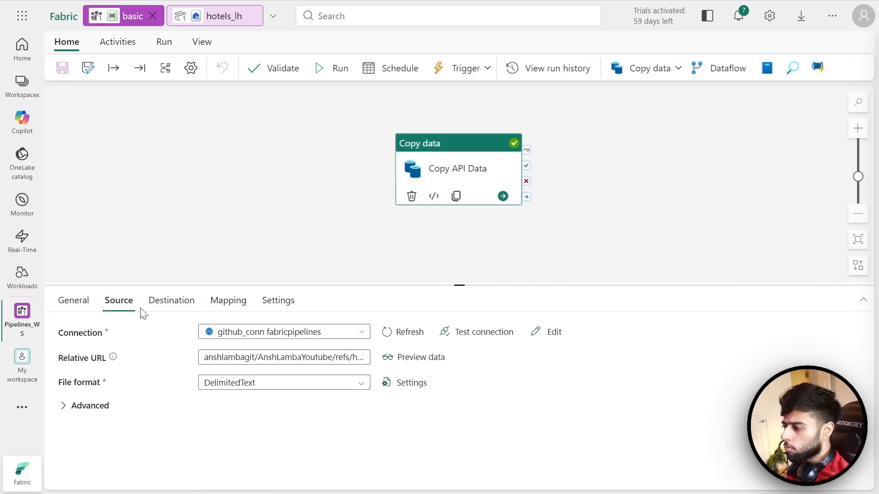
click(292, 361)
key(ctrl+a)
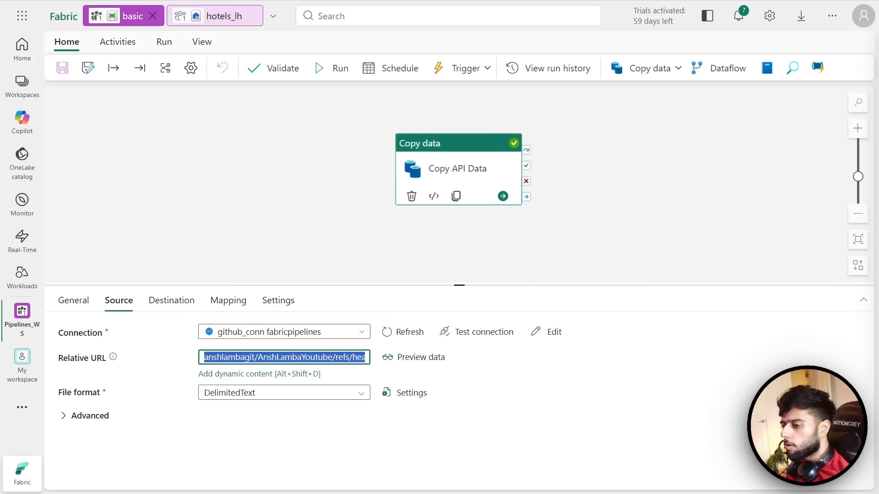
- Switch back to Excalidraw, paste the copied relative URL as text and place it below the framed row
key(ctrl+Tab)
key(ctrl+v)
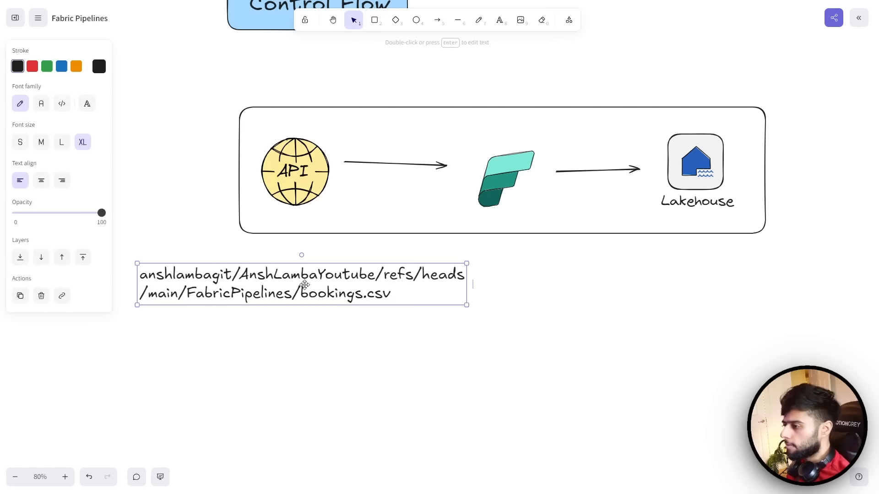
drag(305, 290, 414, 285)
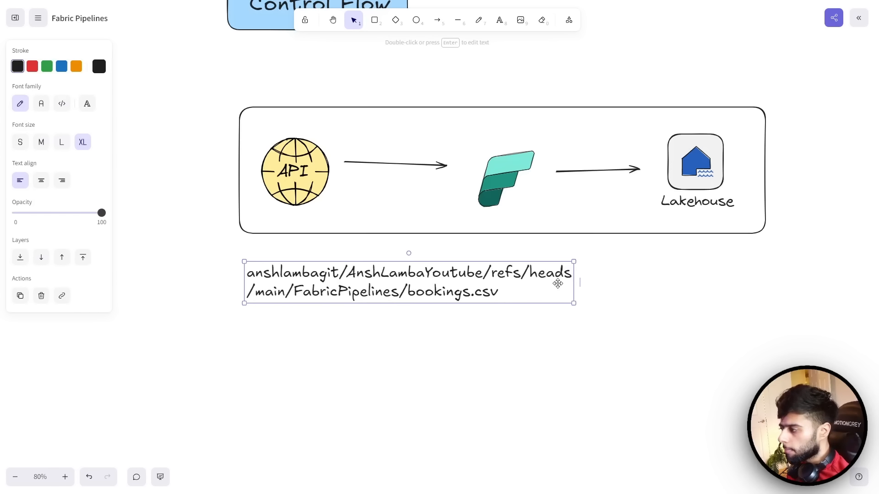
- Shorten the pasted path to /FabricPipelines/bookings.csv and move it close beneath the frame's left end
double_click(487, 291)
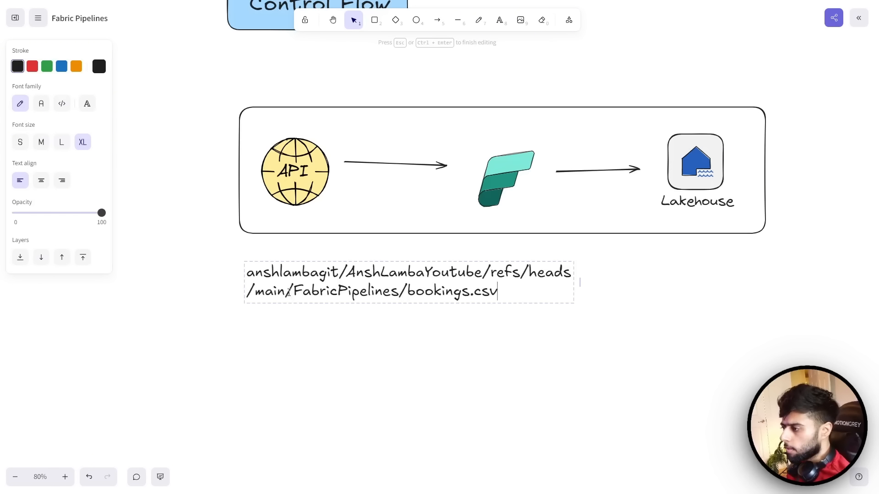
drag(288, 292, 246, 272)
key(BackSpace)
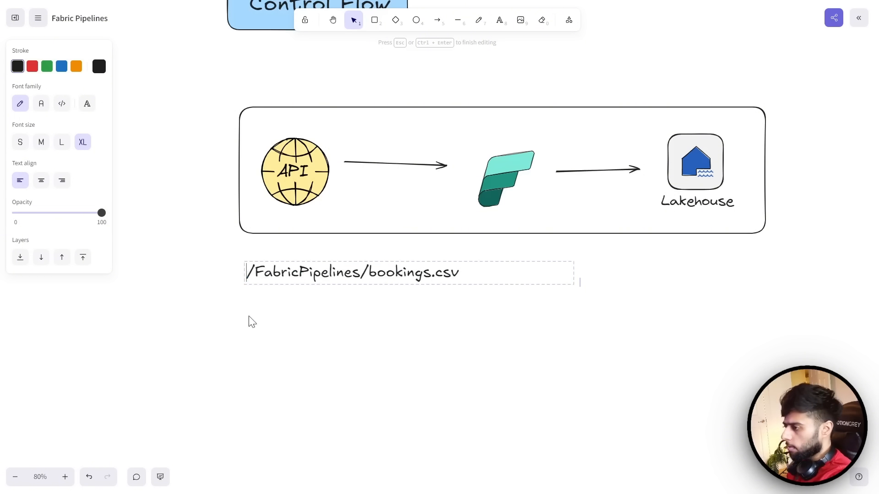
click(250, 321)
drag(382, 273, 344, 288)
click(356, 300)
click(318, 257)
- Duplicate the path text directly below the original and change the copy to /FabricPipelines/hotels.csv
key(ctrl+c)
key(ctrl+v)
double_click(391, 287)
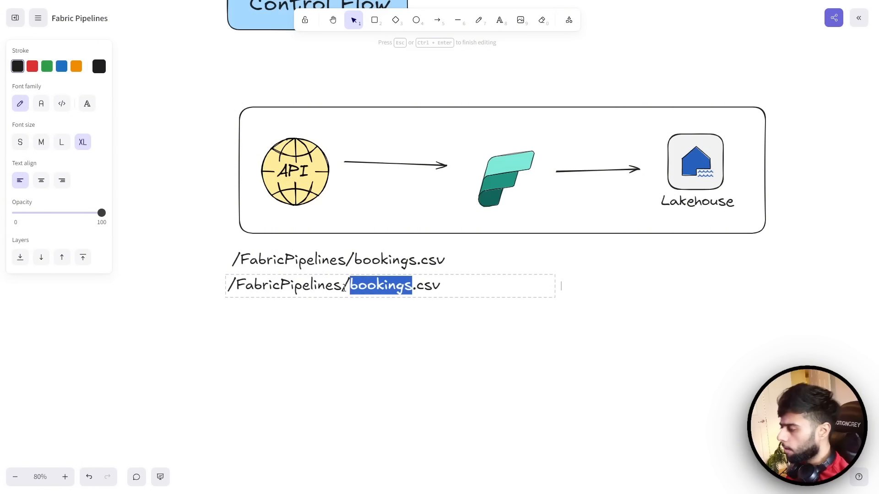
text(hotels)
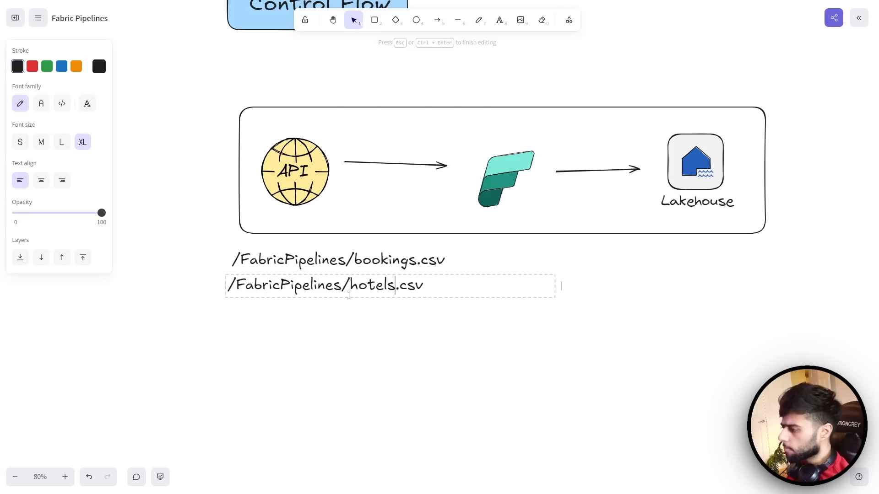
click(403, 325)
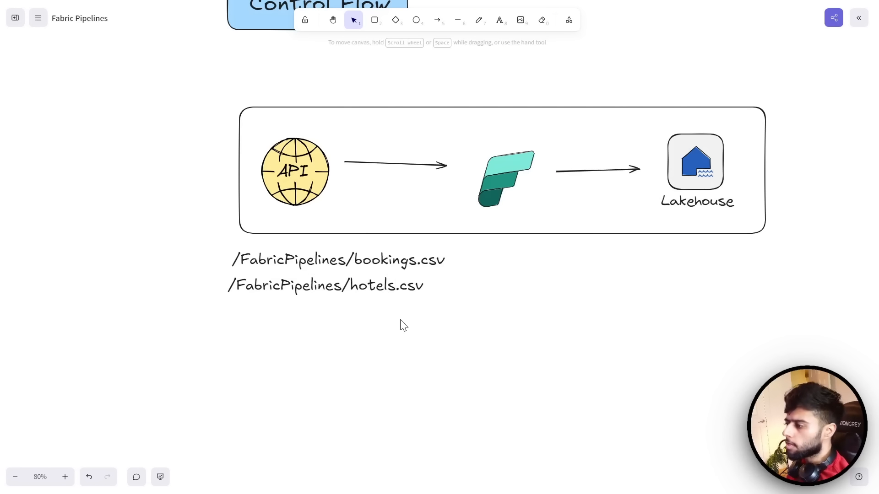
- Replace bookings with x so the first path reads /FabricPipelines/x.csv, and delete the hotels.csv path
click(360, 292)
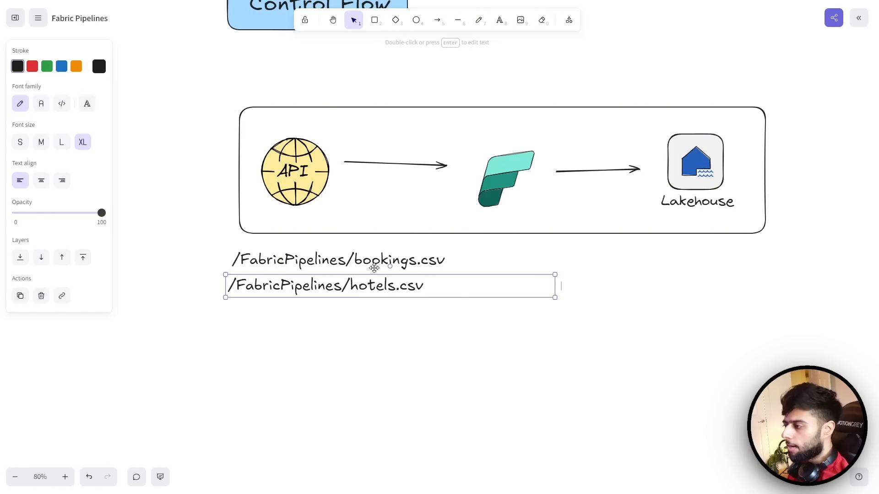
click(373, 266)
double_click(372, 260)
drag(416, 258, 358, 266)
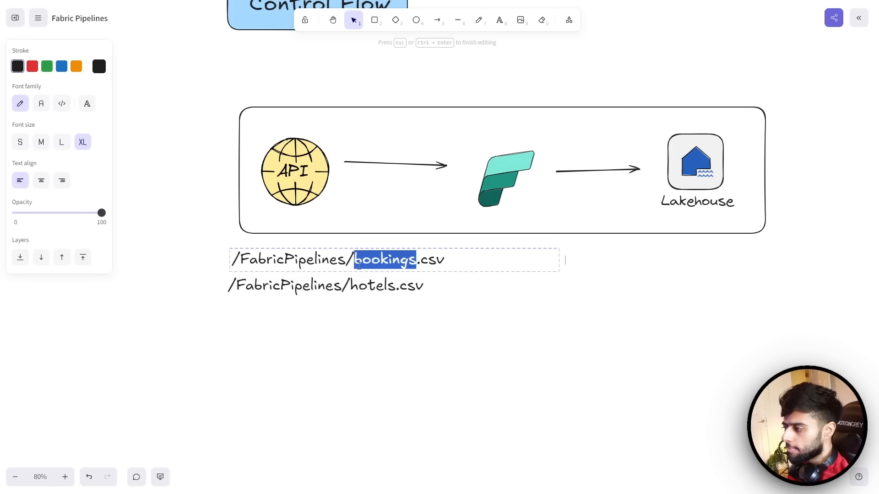
text(x)
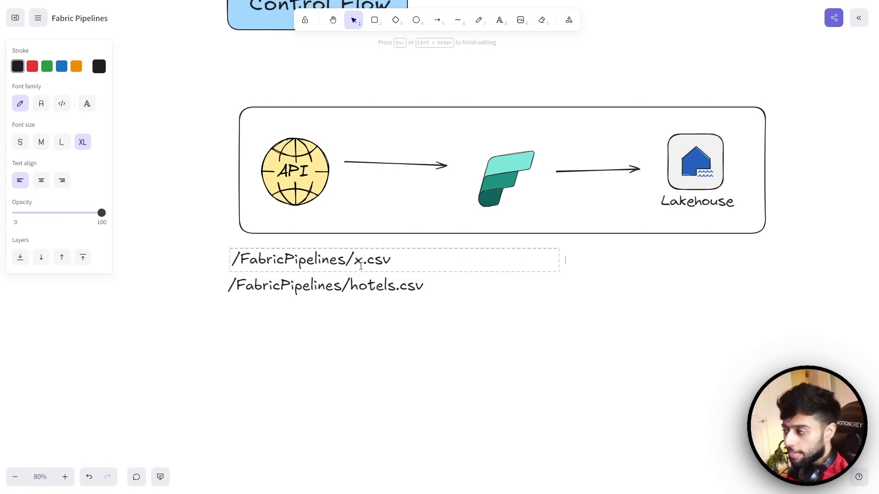
click(365, 287)
key(Delete)
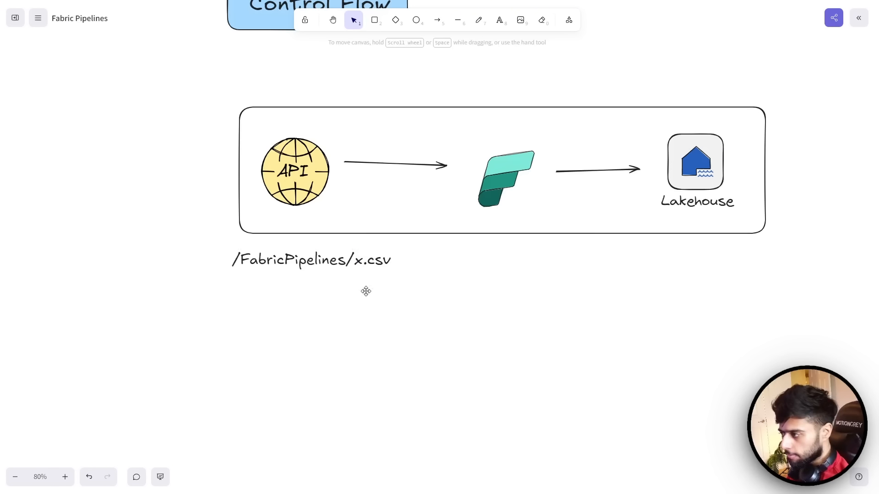
- Add the text x = ["bookings.csv","hotels.csv"] below the /FabricPipelines/x.csv path
double_click(311, 305)
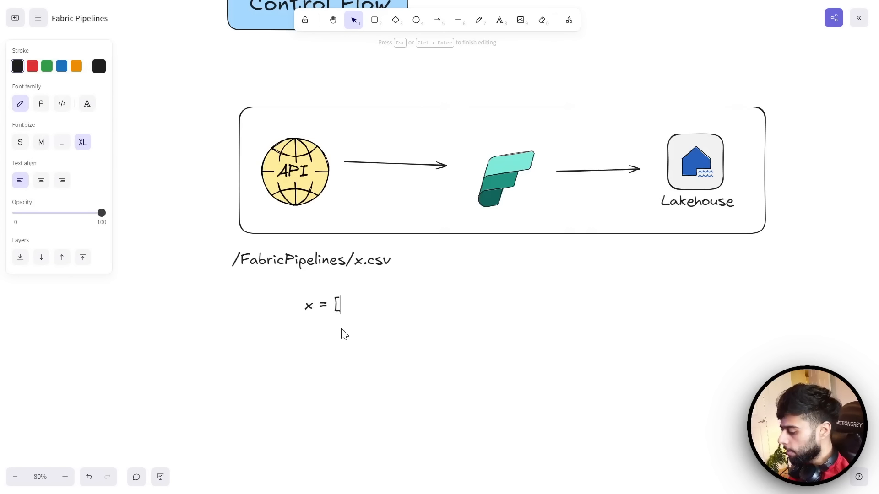
text(x = ["booki)
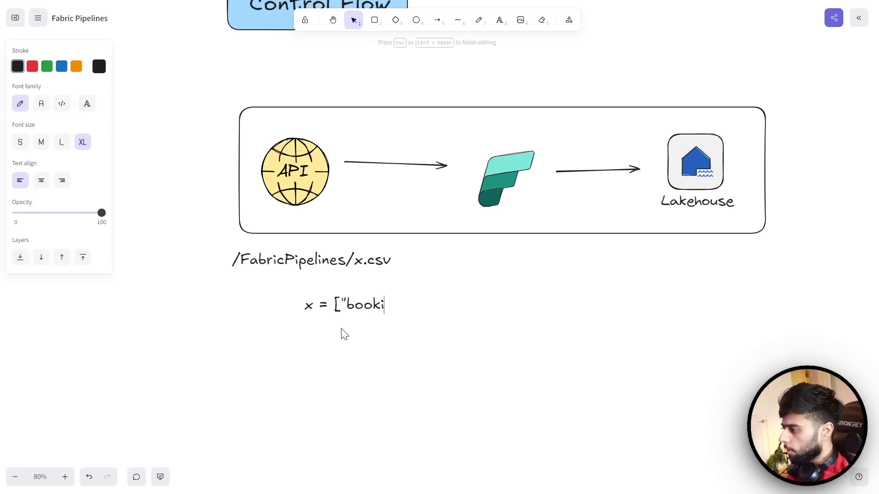
text(ngs.csv)
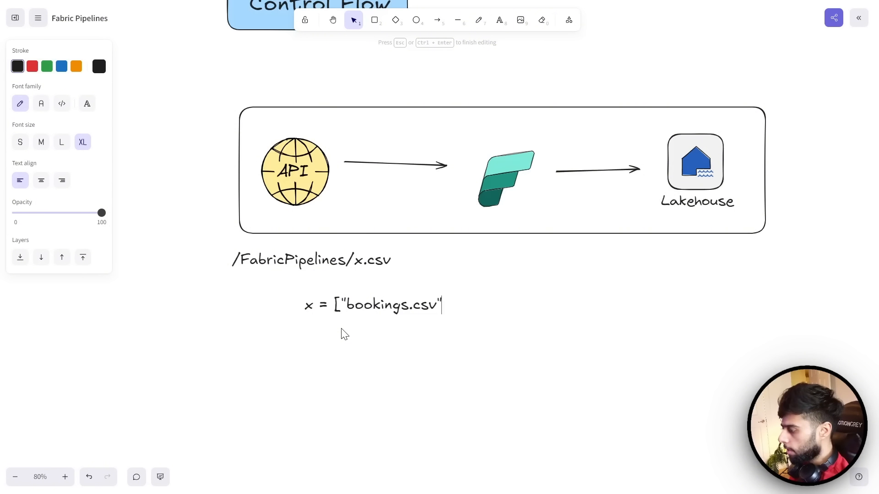
text(","ho)
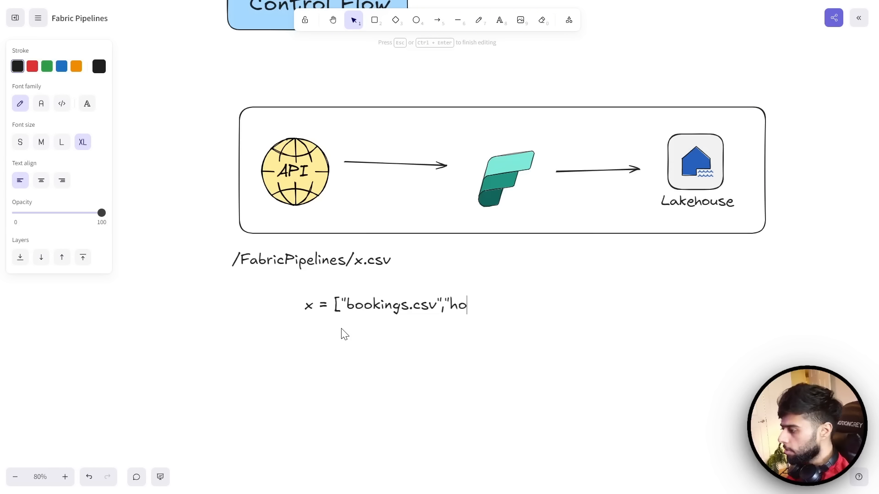
text(tels)
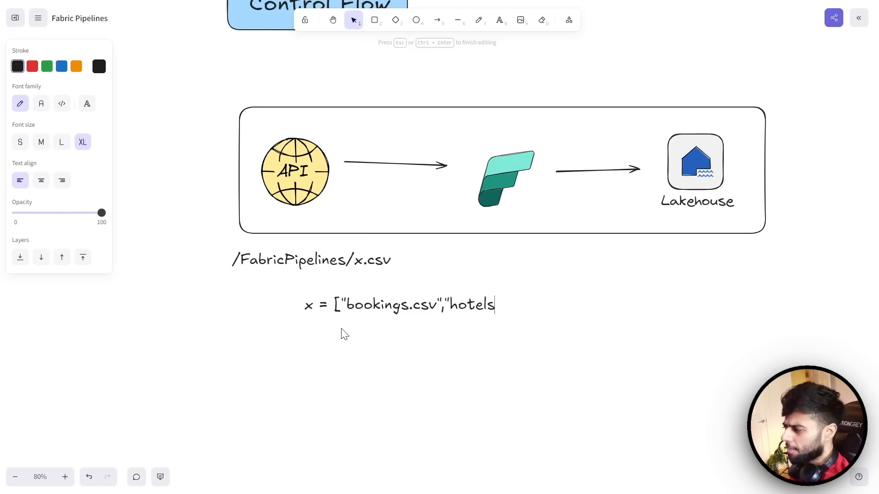
text(.vsv)
key(BackSpace)
key(BackSpace)
key(BackSpace)
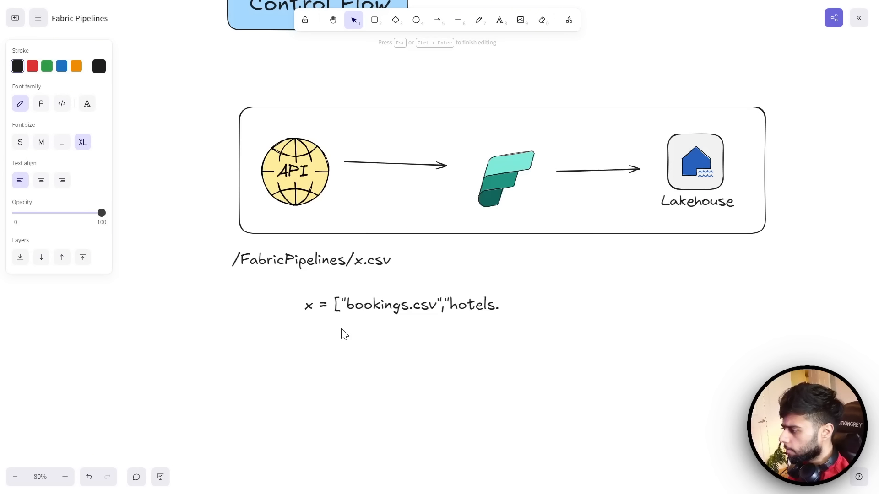
text(csv"])
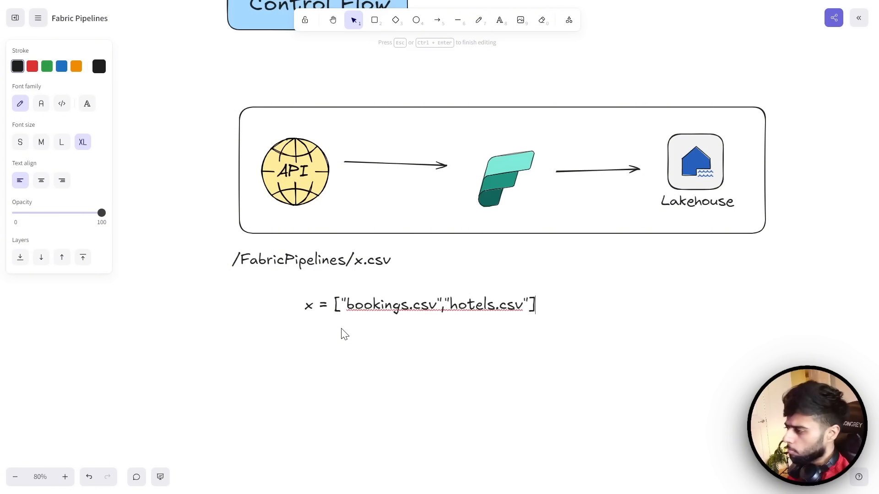
key(Escape)
click(359, 333)
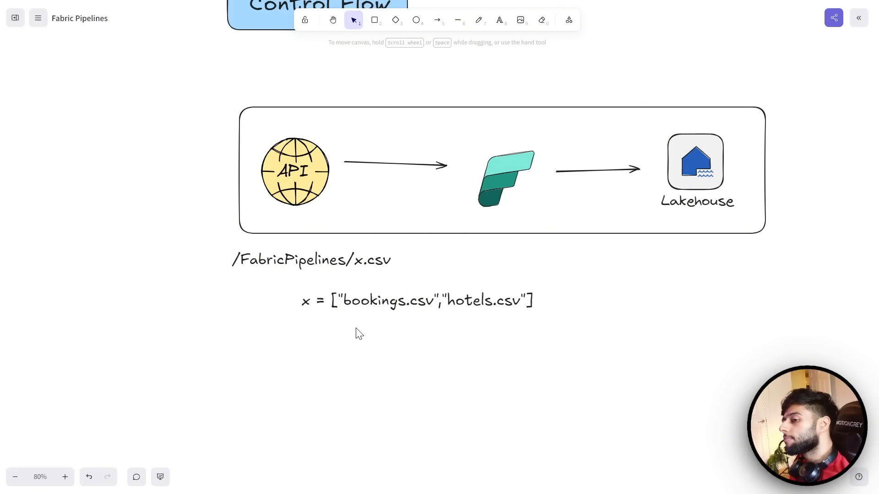
click(360, 259)
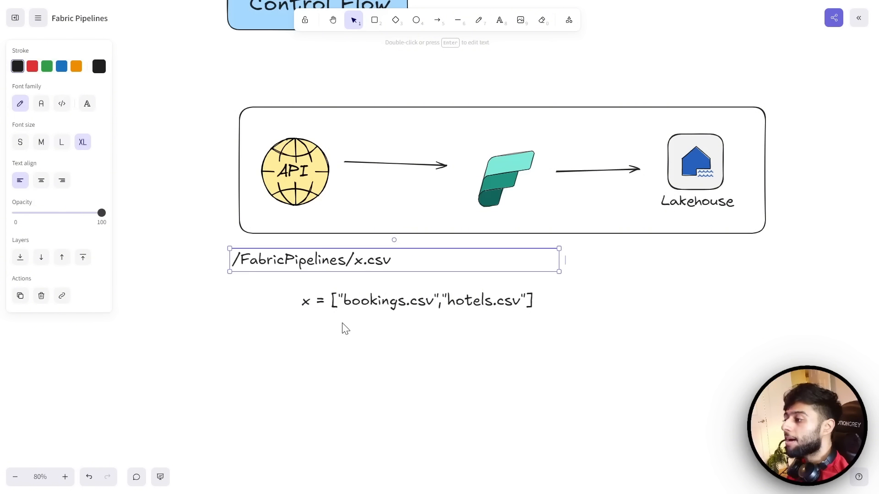
click(384, 341)
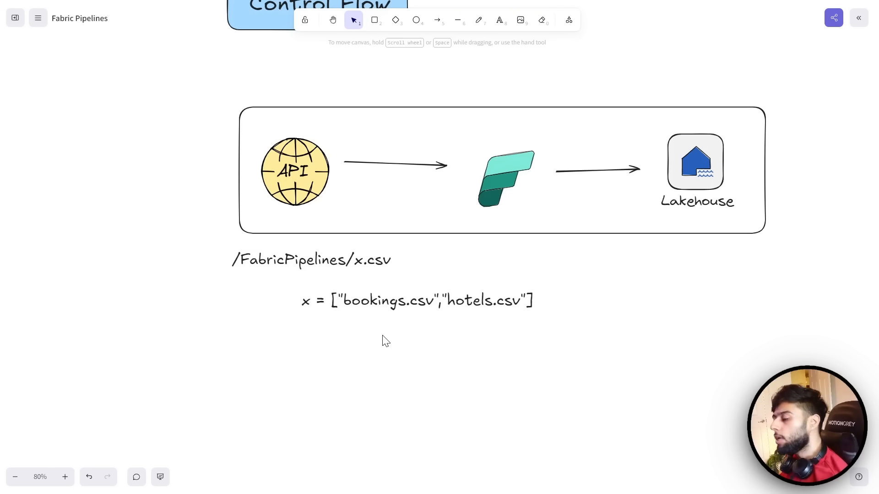
- Duplicate the framed API, Fabric and Lakehouse row below the x list, shrink the copy and shift it right
drag(216, 91, 804, 248)
key(ctrl+c)
key(ctrl+v)
drag(663, 329, 549, 416)
scroll(659, 356, down, 2)
drag(823, 248, 659, 290)
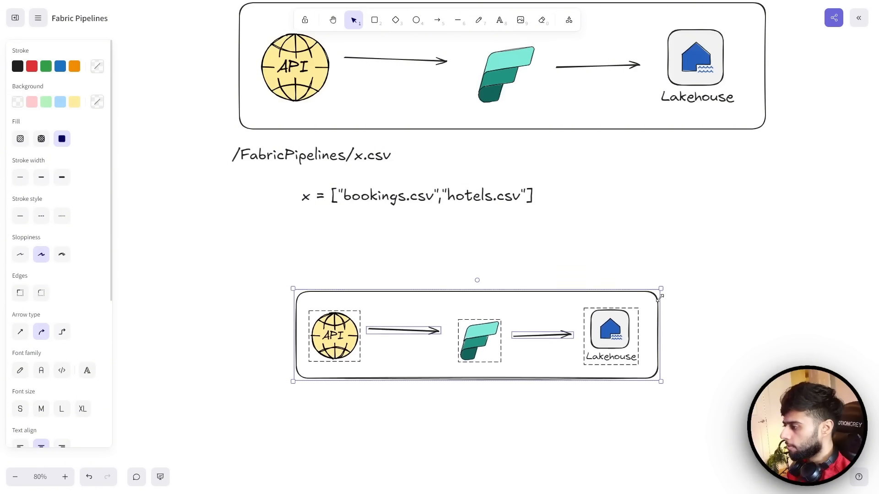
drag(451, 296, 531, 289)
- Add the text for i in x: in the code font between the x list and the smaller framed row
click(336, 263)
double_click(335, 257)
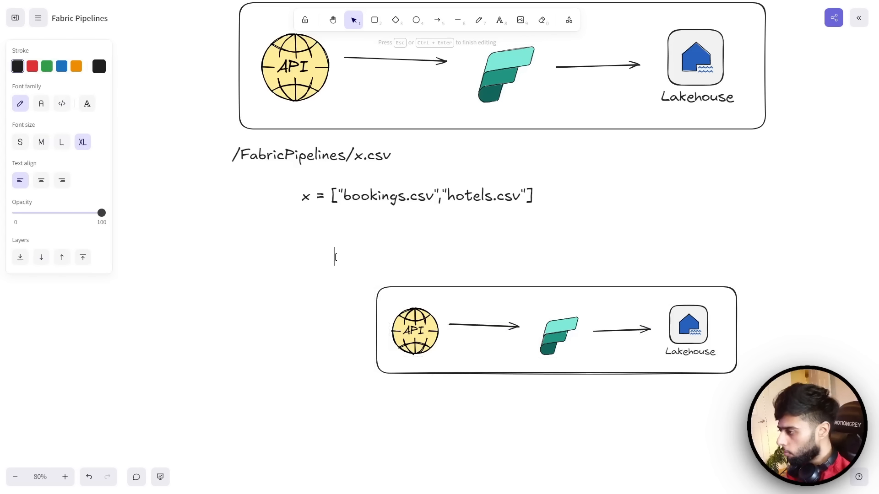
text(For)
key(BackSpace)
key(BackSpace)
key(BackSpace)
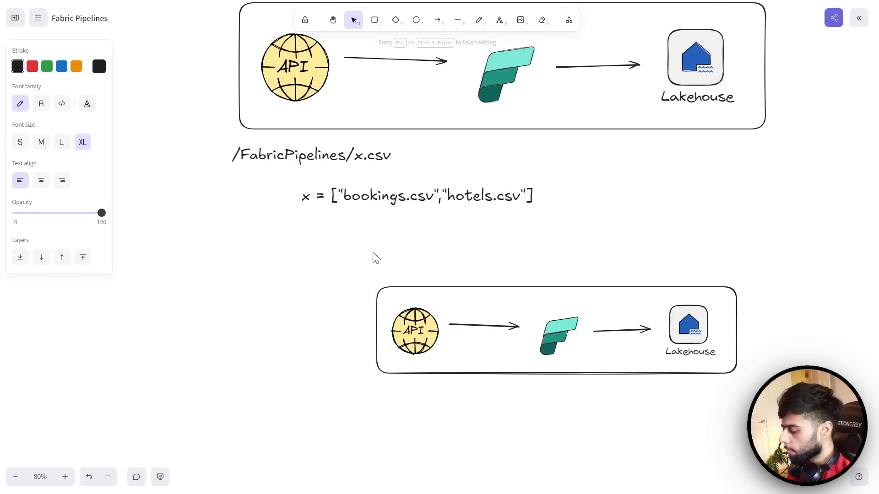
click(62, 106)
text(for i in x:)
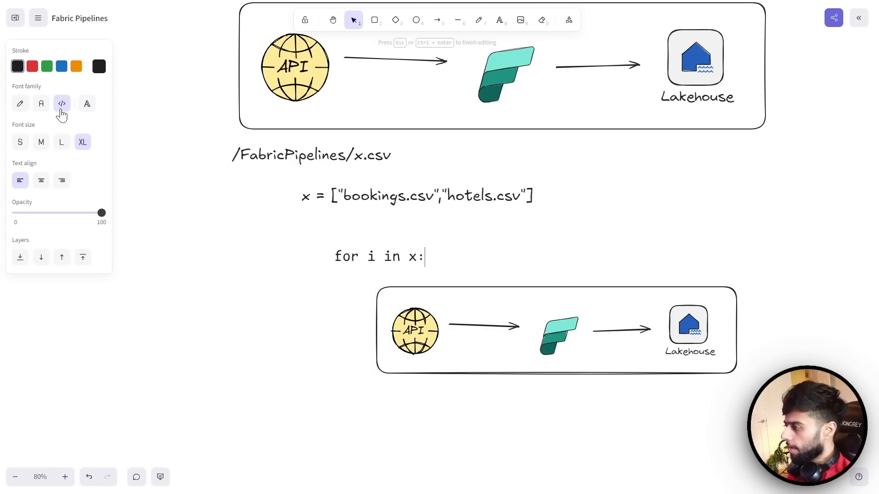
- Draw an elbow arrow from beneath the for i in x: text to the smaller frame's left edge
click(437, 20)
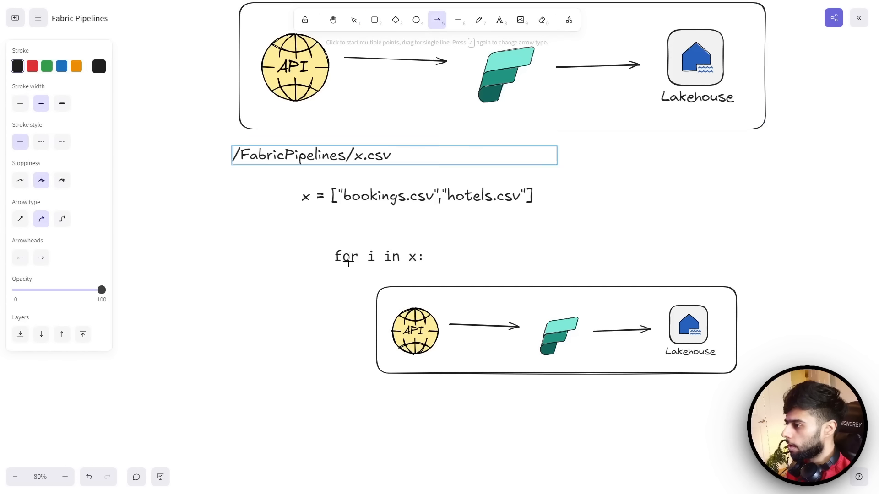
click(64, 219)
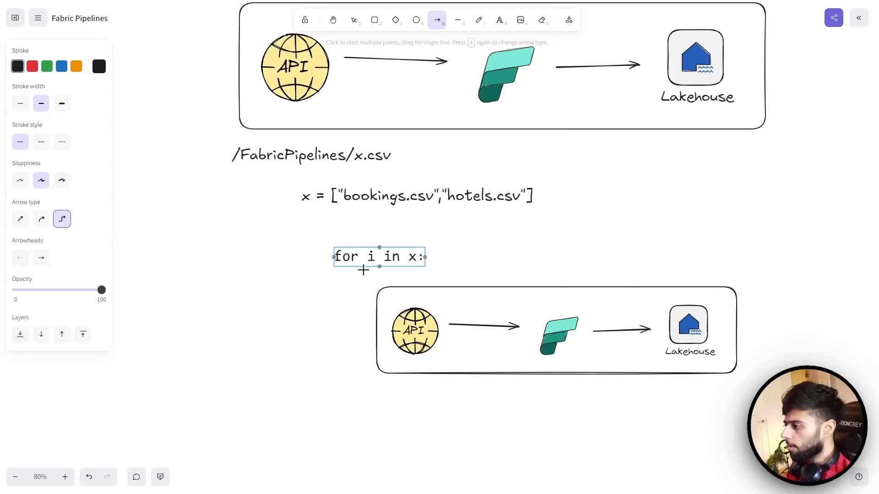
mouse_move(363, 270)
mouse_down()
mouse_move(356, 300)
mouse_move(374, 316)
mouse_up()
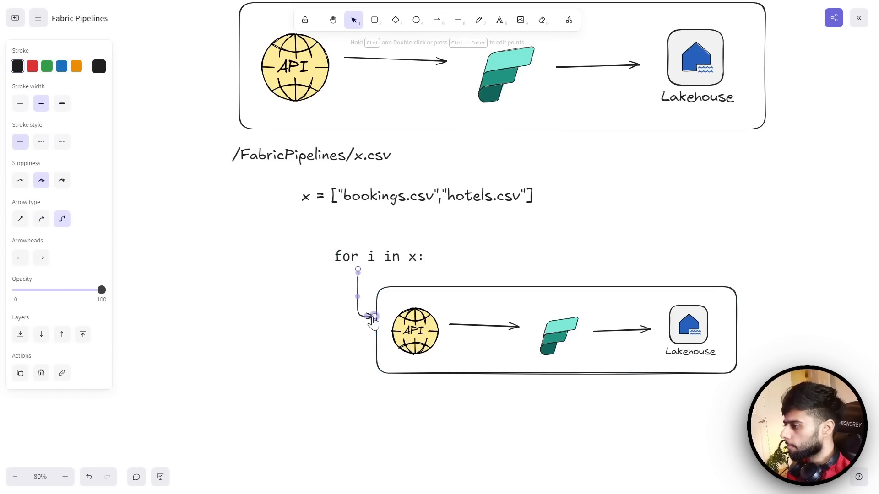
click(357, 275)
click(320, 291)
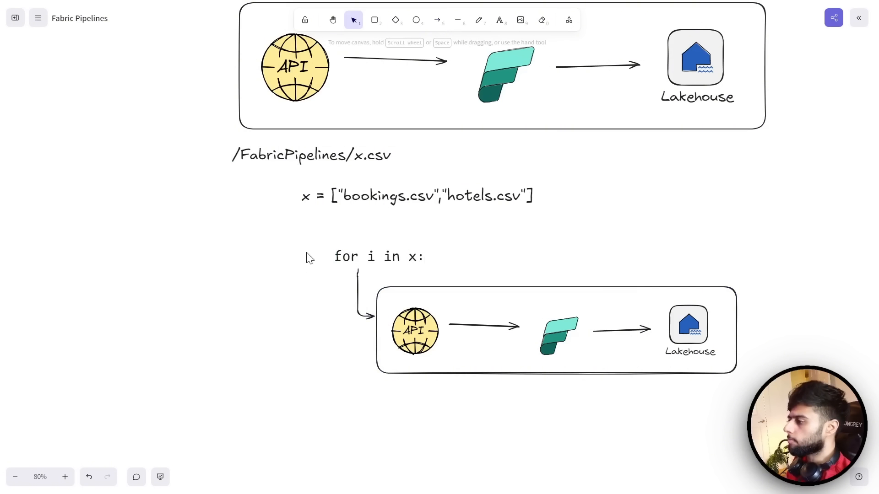
- Move the for i in x: text up and left, and shift the whole loop diagram slightly left
drag(364, 252, 340, 245)
click(303, 324)
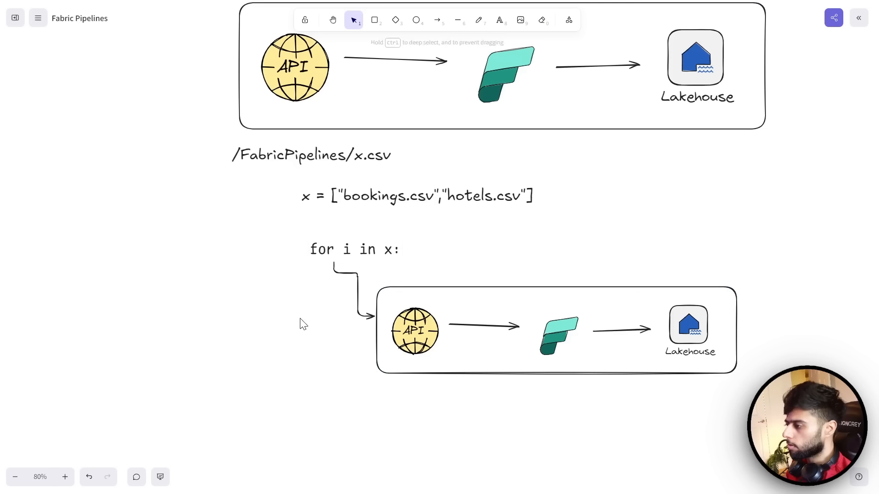
drag(290, 229, 741, 415)
drag(600, 348, 558, 348)
click(487, 419)
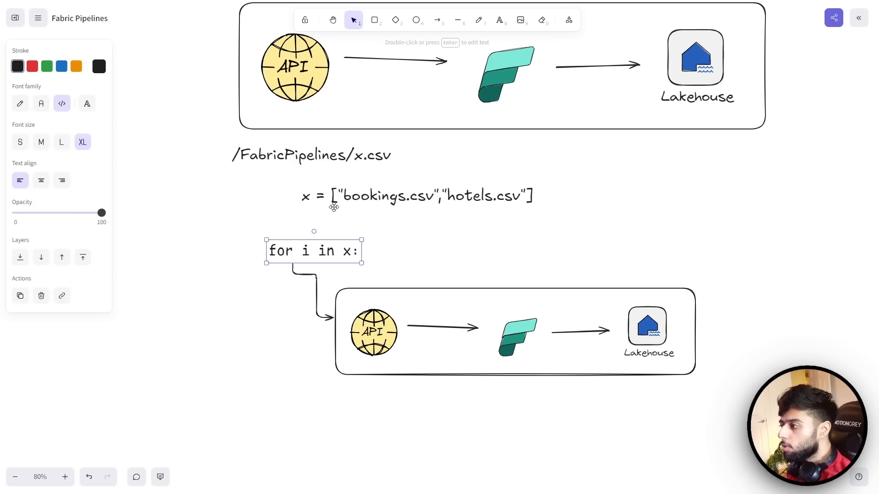
click(354, 216)
click(371, 193)
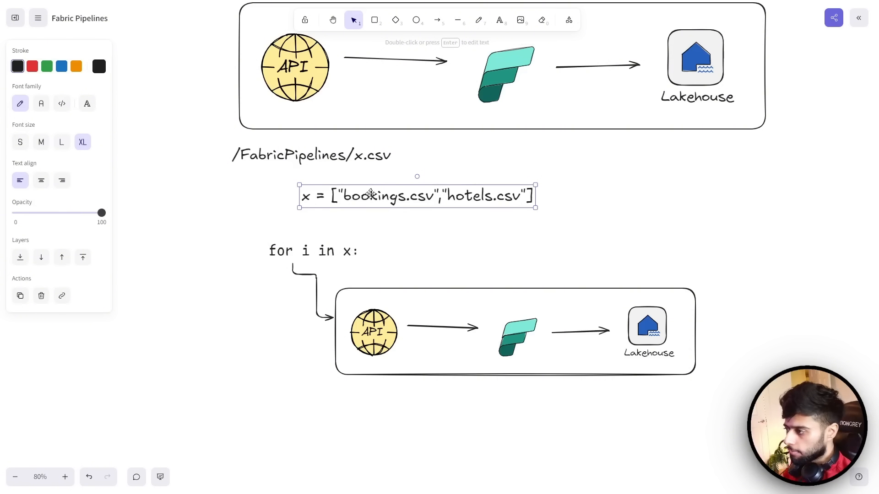
click(402, 350)
click(371, 343)
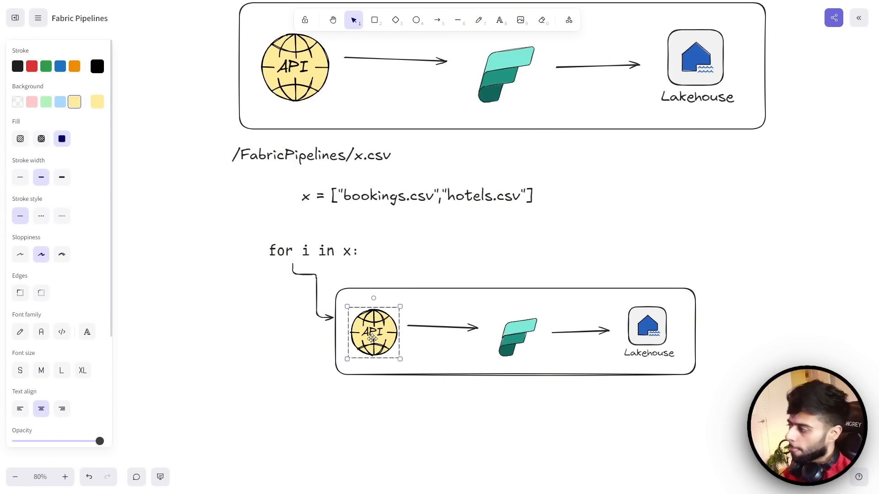
click(643, 331)
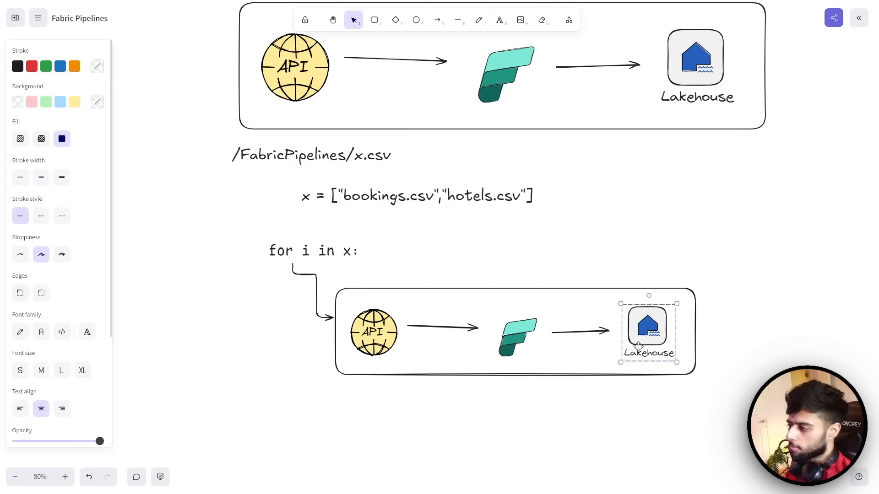
click(309, 364)
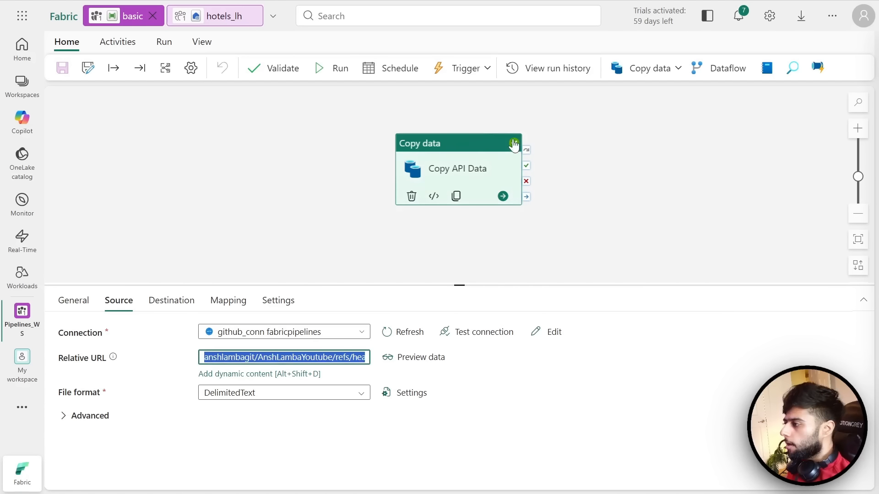
- Switch to Fabric, enlarge the basic pipeline's canvas area, and open the Pipelines_WS workspace page
click(333, 144)
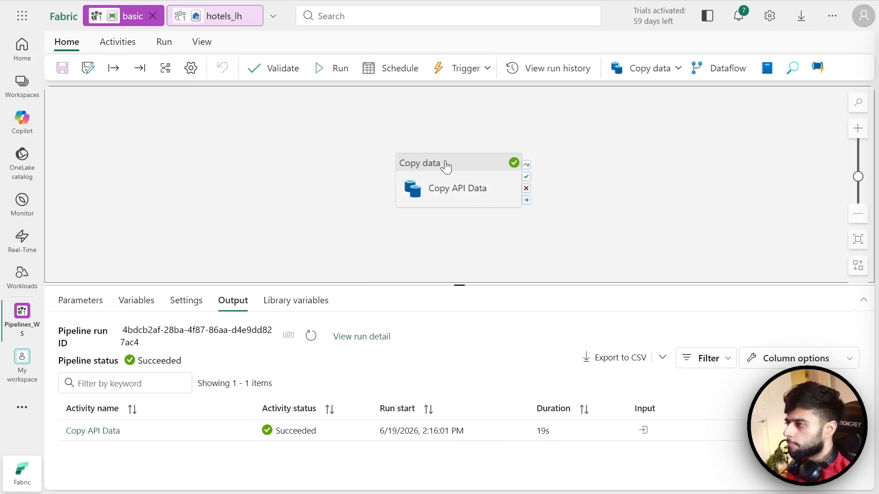
drag(459, 286, 459, 314)
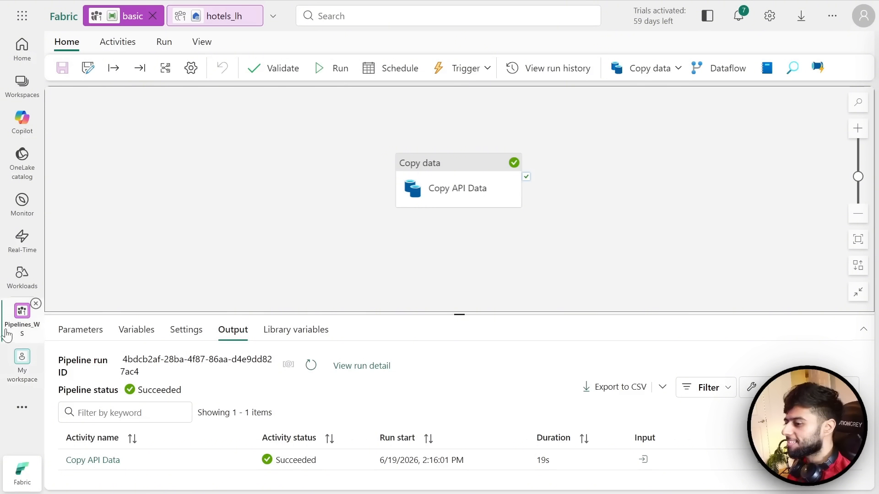
click(20, 328)
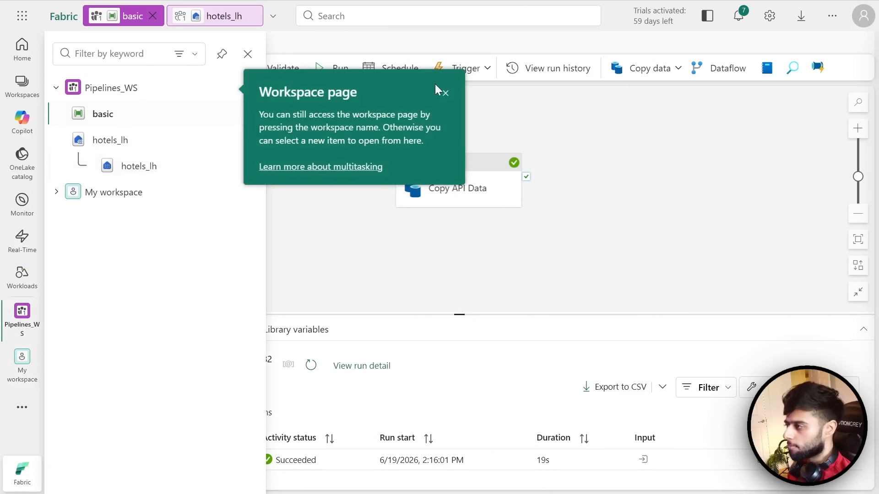
click(446, 94)
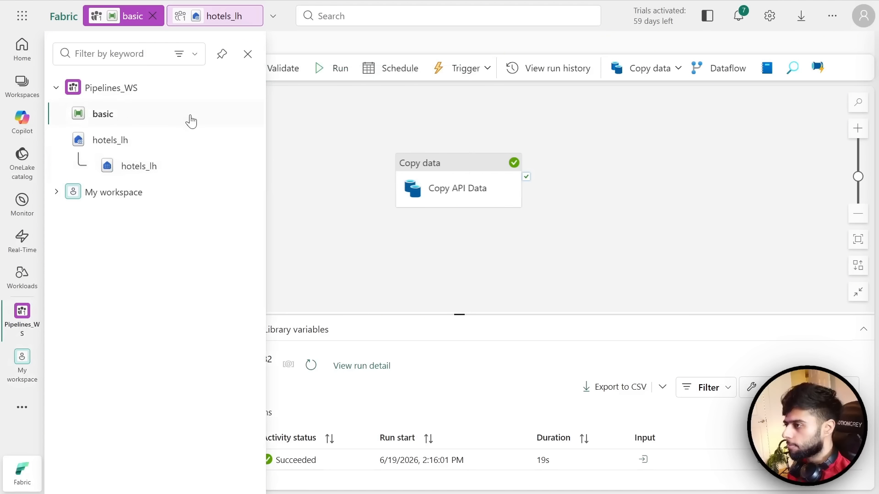
right_click(228, 121)
click(202, 117)
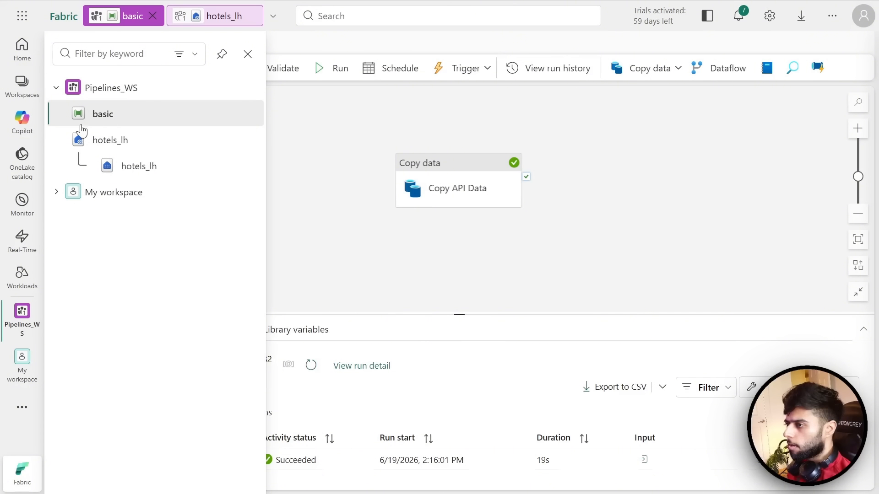
click(23, 87)
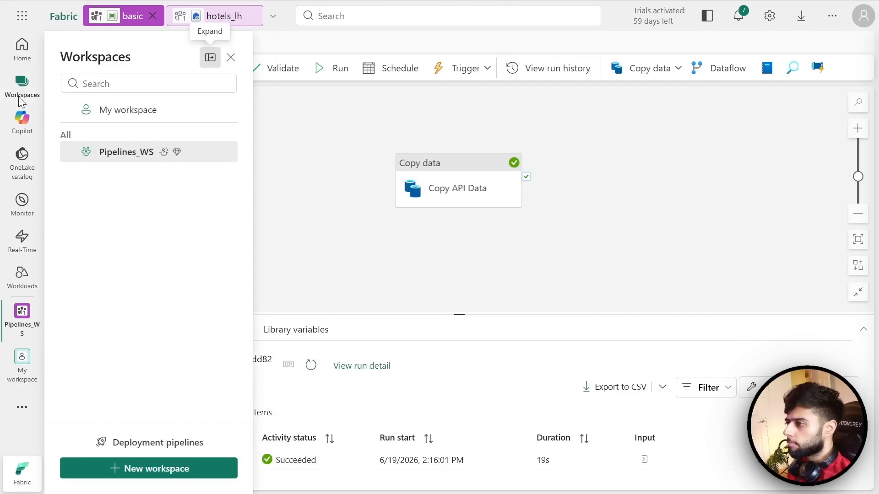
click(115, 156)
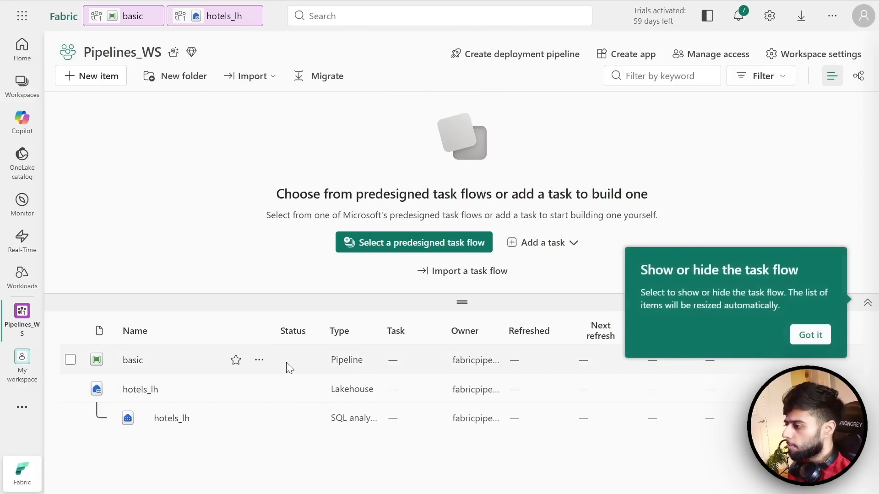
- Dismiss the tip about showing or hiding the task flow on the workspace page
click(259, 361)
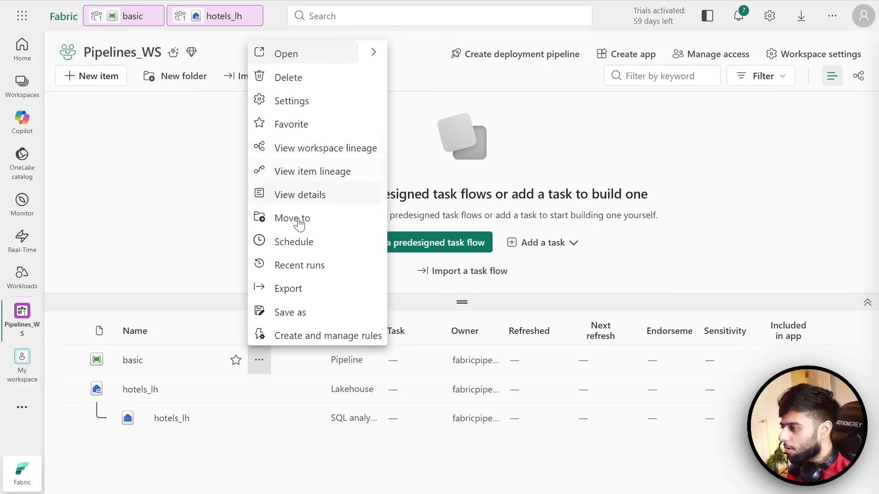
click(166, 288)
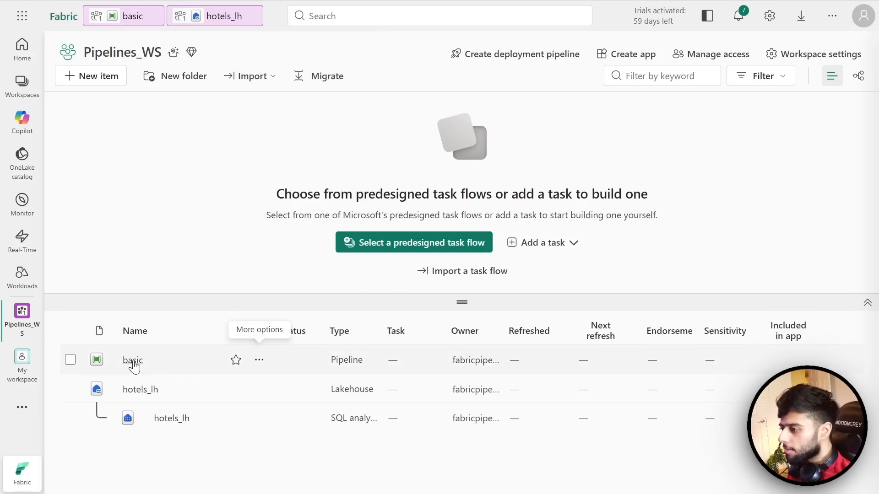
click(69, 362)
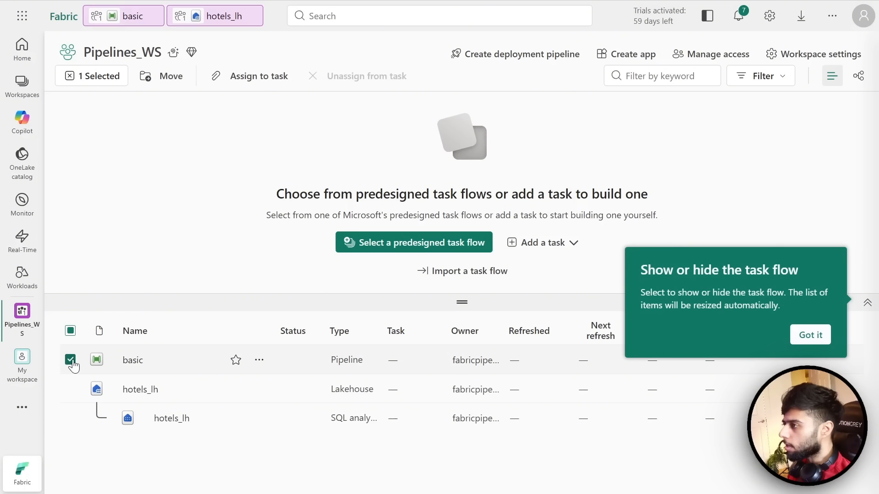
click(820, 336)
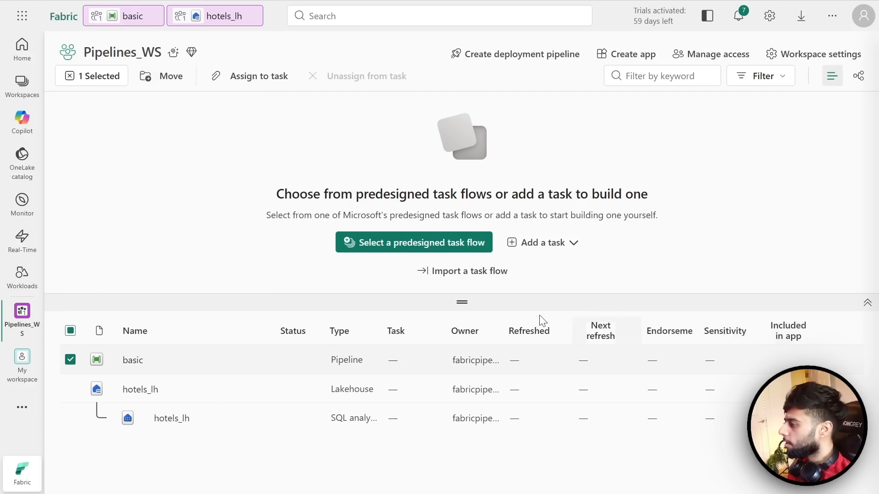
click(70, 360)
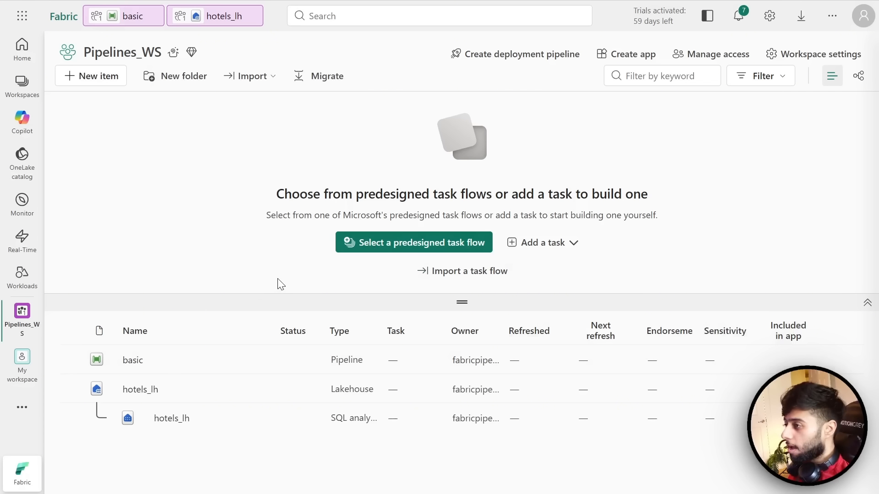
- Save a copy of the basic pipeline as loop in the Pipelines_WS workspace
click(259, 361)
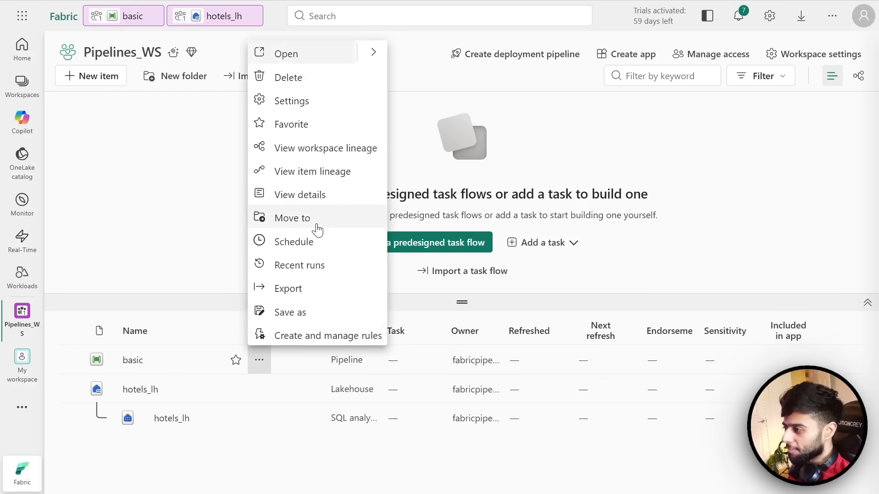
click(290, 312)
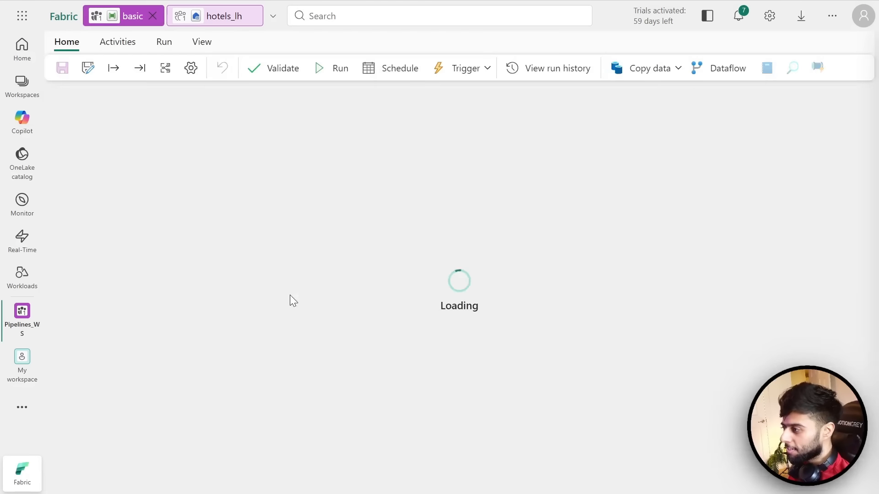
drag(411, 229, 292, 228)
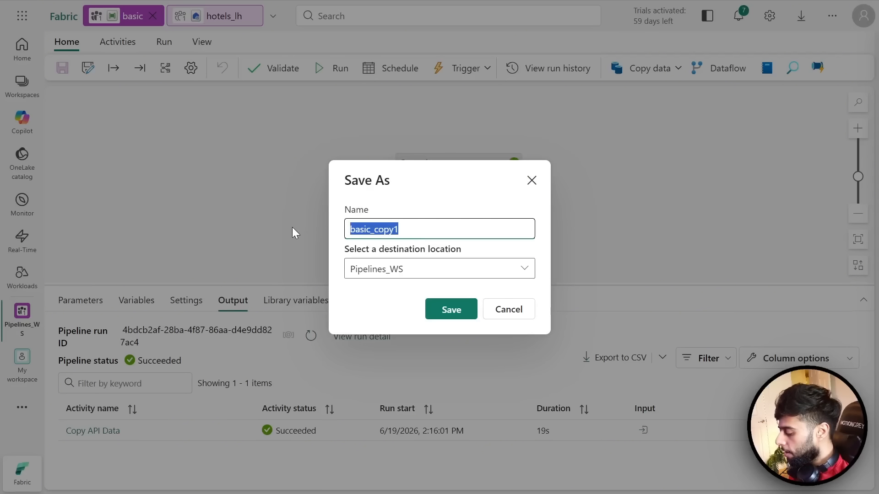
text(loop)
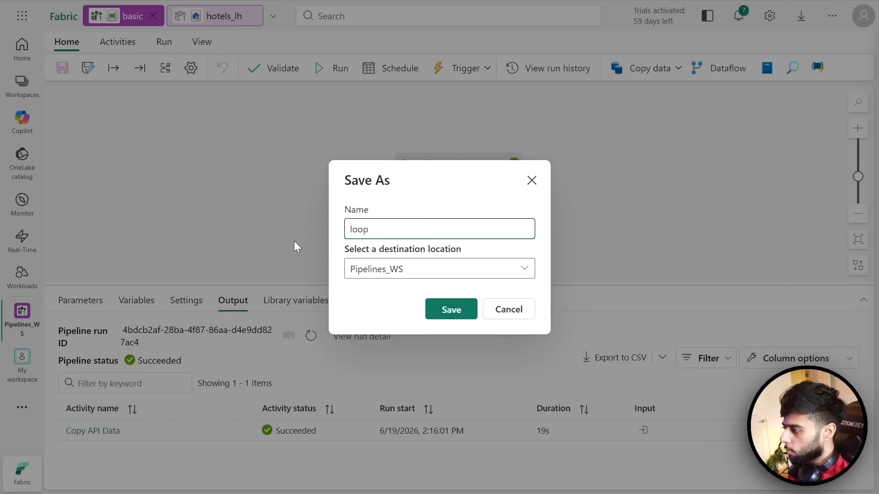
key(Return)
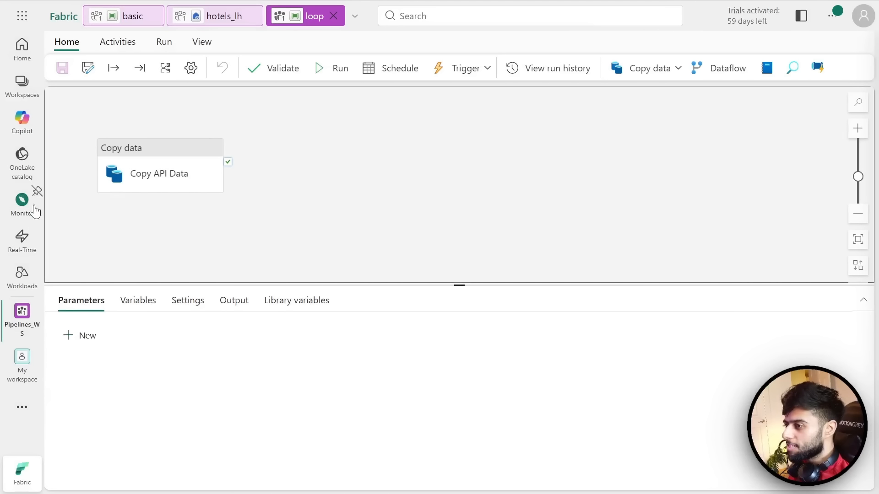
- Reopen the loop pipeline from the Pipelines_WS item list and move its Copy API Data activity toward the middle of the canvas
click(23, 83)
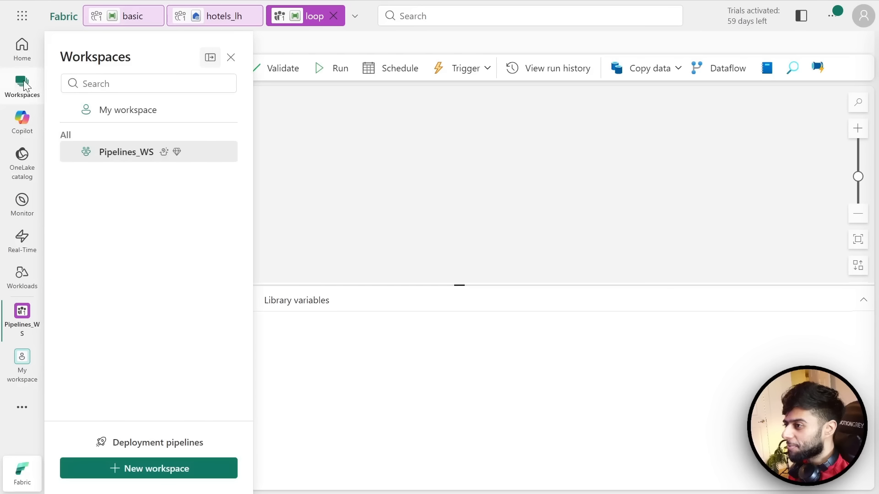
click(126, 155)
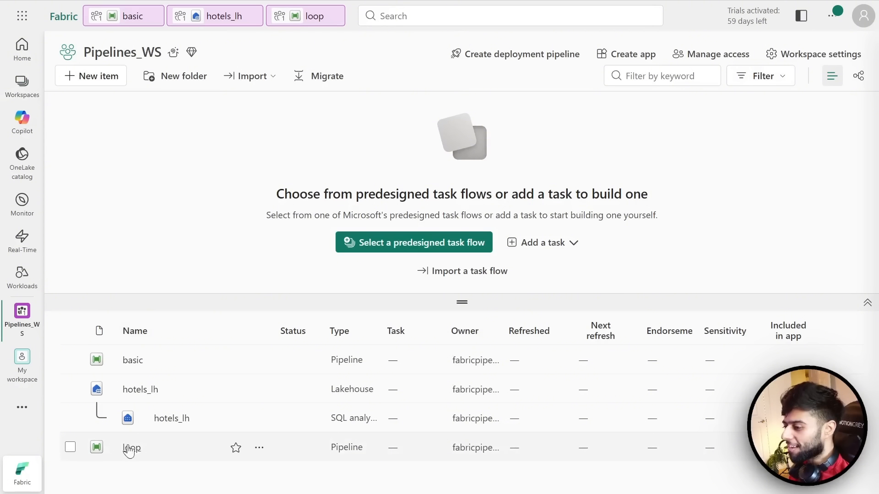
drag(462, 303, 460, 216)
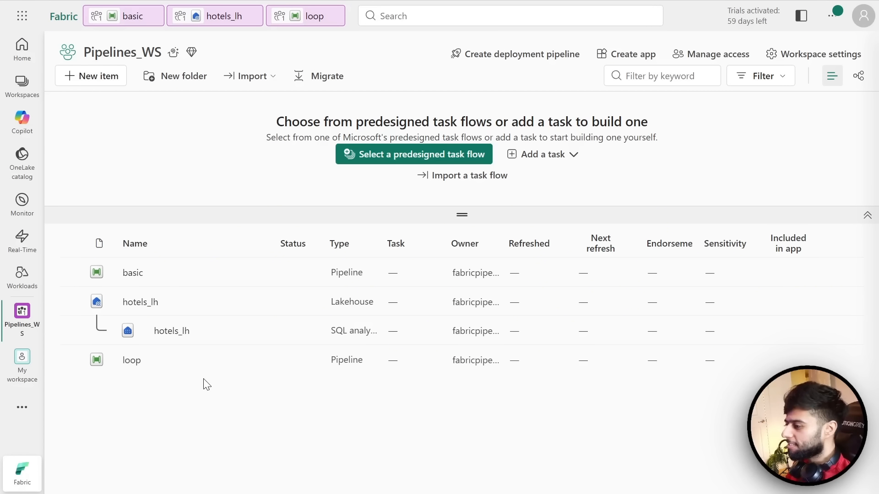
click(132, 362)
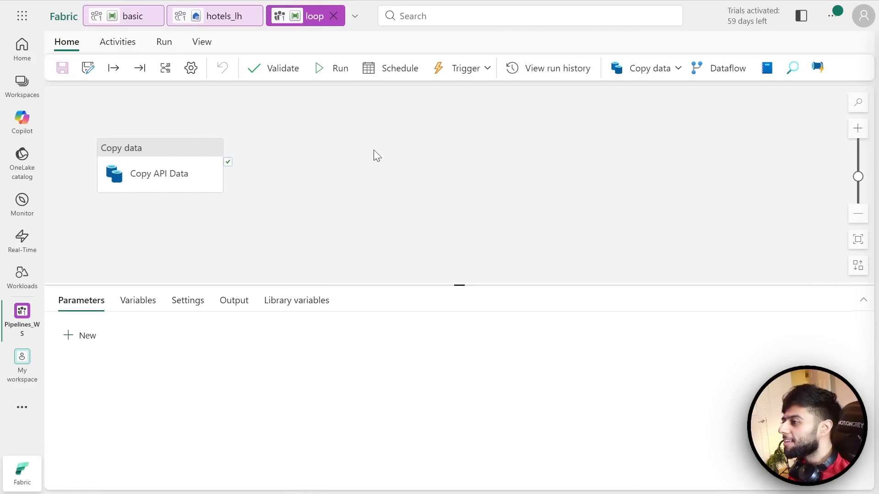
drag(194, 153, 435, 173)
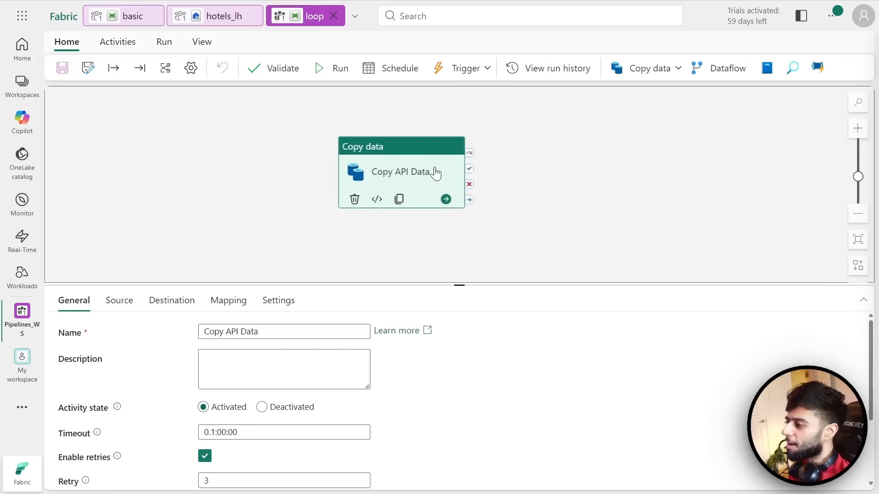
- Shift the Copy API Data activity toward the canvas's left side and annotate the screen with a boxed Parameters label, an arrow and JSON Files
click(307, 229)
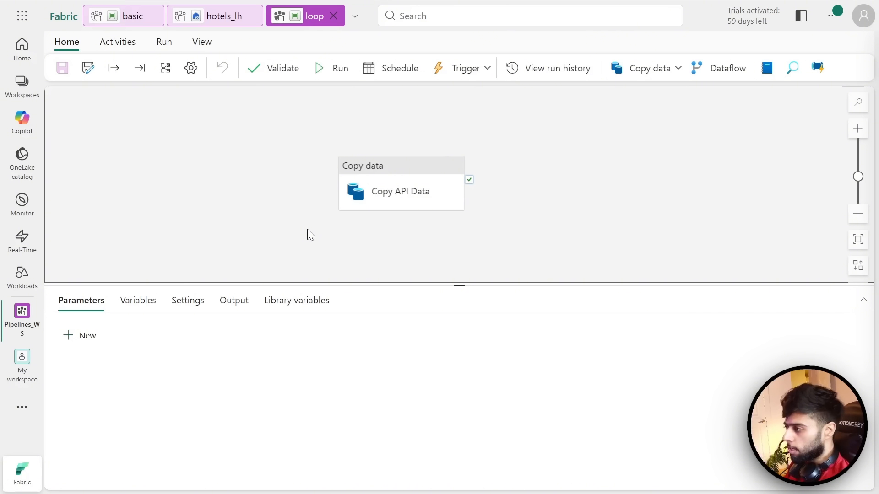
drag(408, 170, 232, 172)
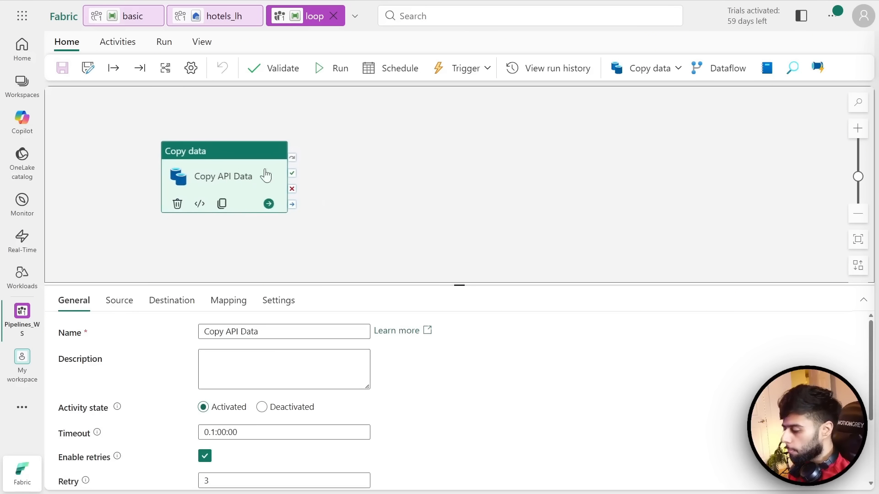
text(Parameet)
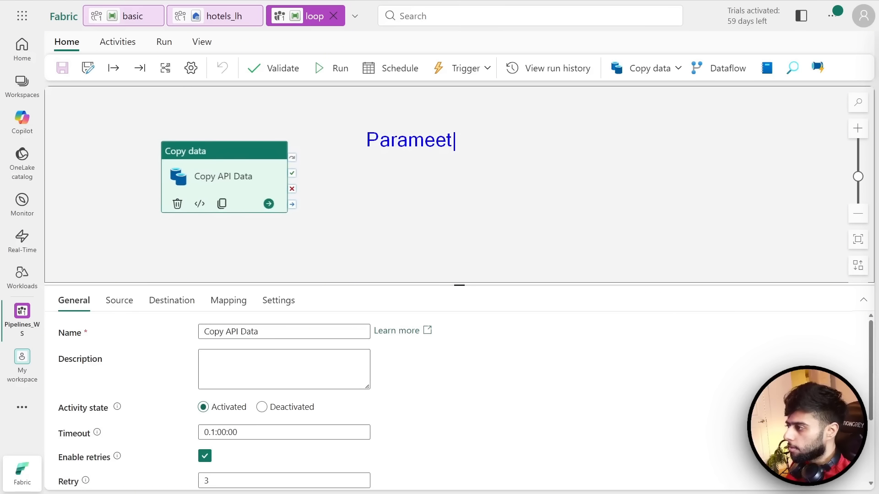
key(BackSpace)
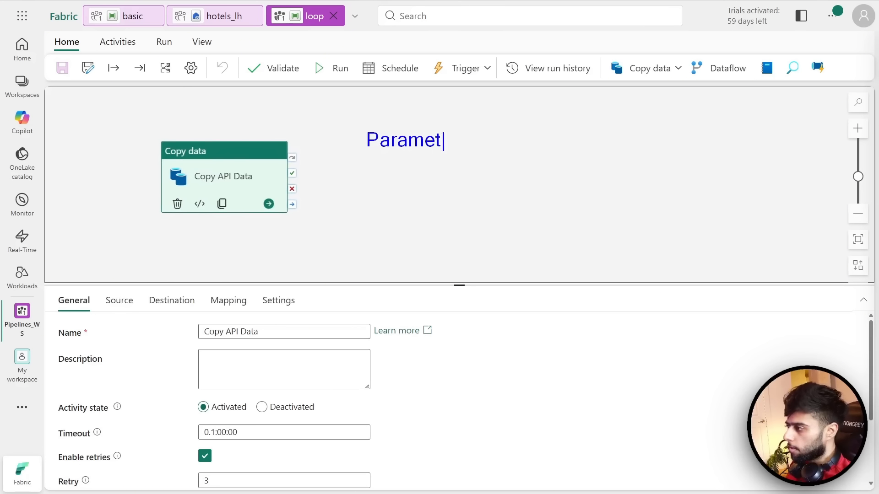
text(ers)
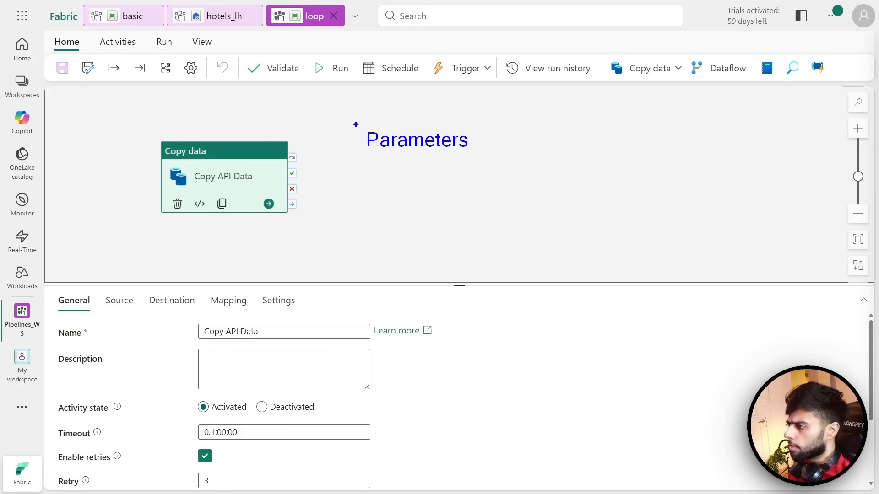
drag(355, 124, 482, 156)
drag(407, 161, 397, 185)
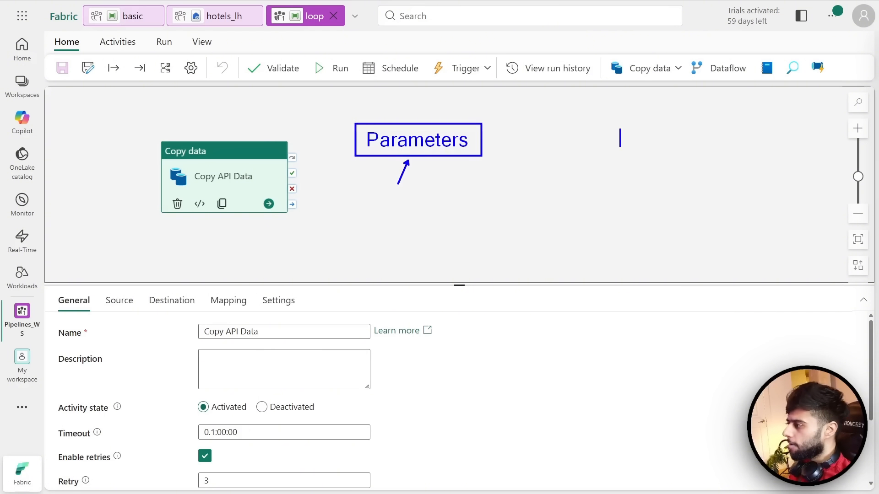
text(JSON Files)
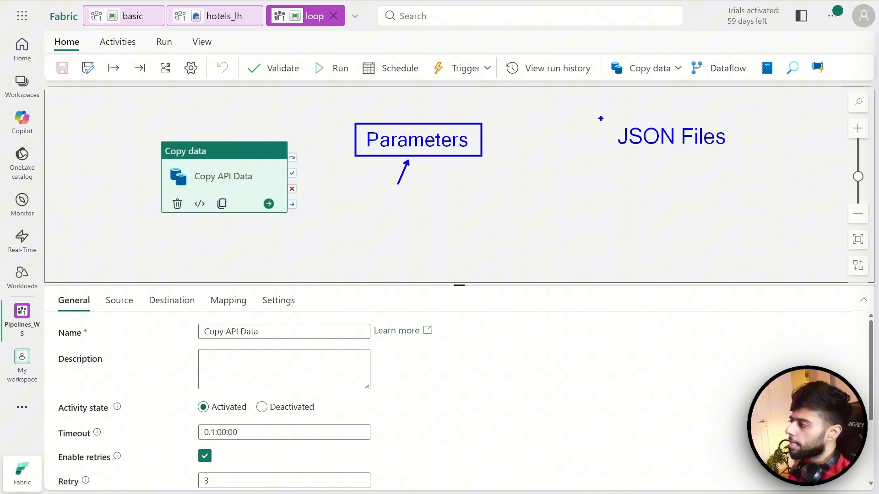
mouse_move(606, 118)
mouse_down()
mouse_move(735, 155)
mouse_move(731, 178)
mouse_up()
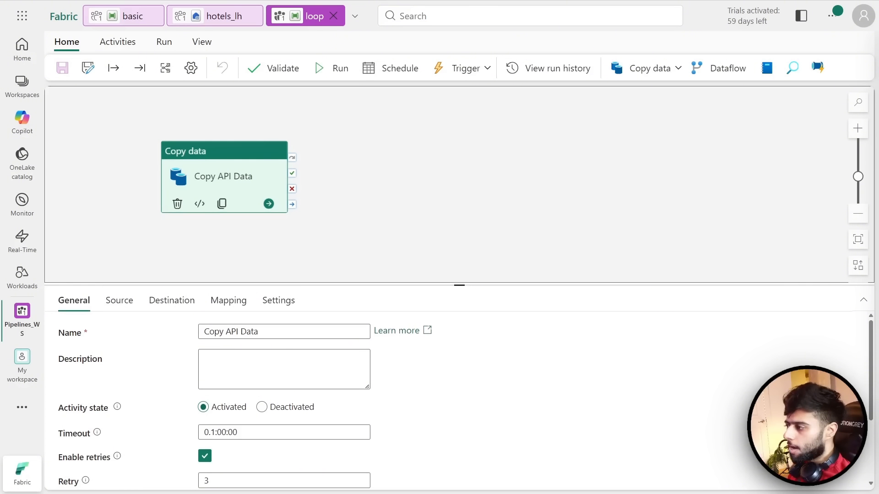
- Add a pipeline parameter named files with type Array to the loop pipeline
click(183, 248)
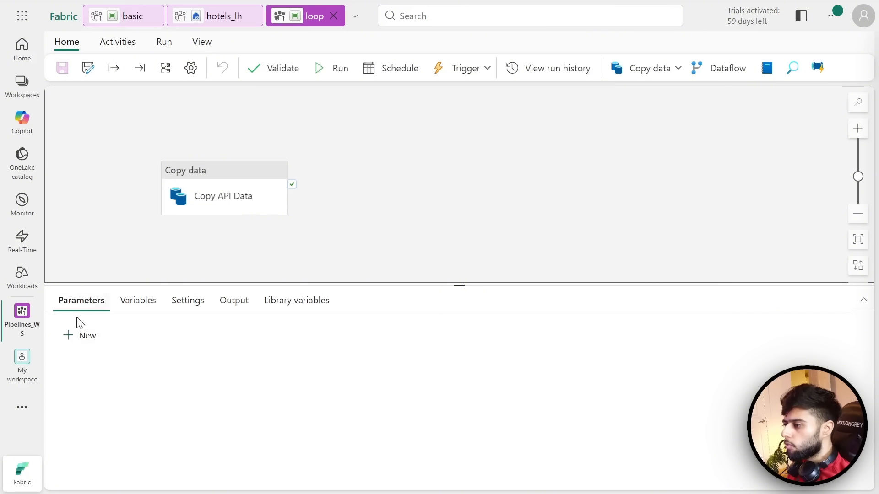
click(69, 342)
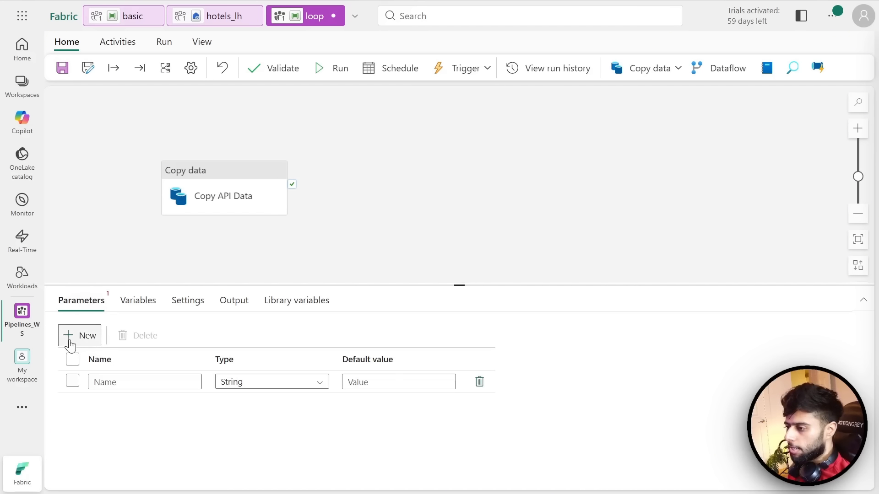
drag(455, 286, 434, 233)
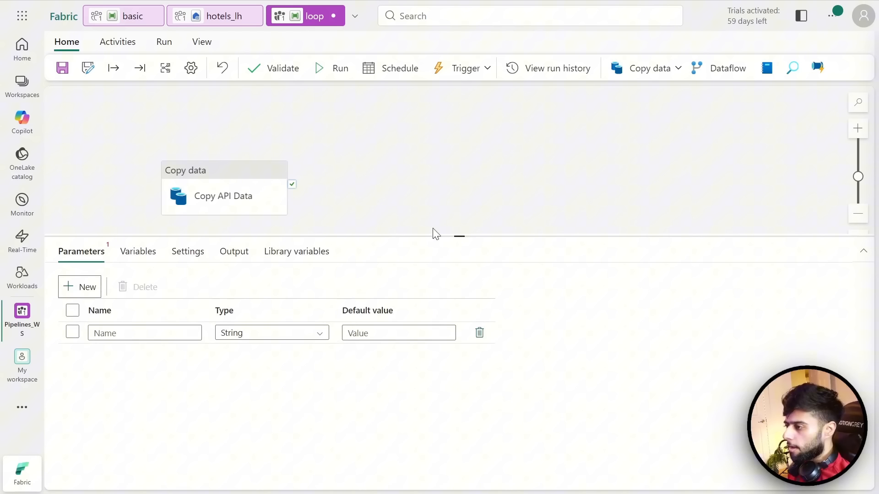
click(127, 333)
text(files)
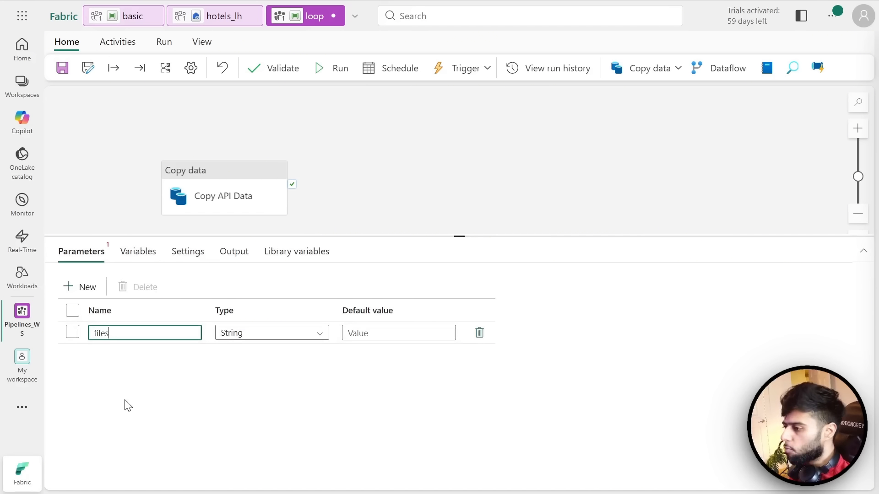
click(319, 333)
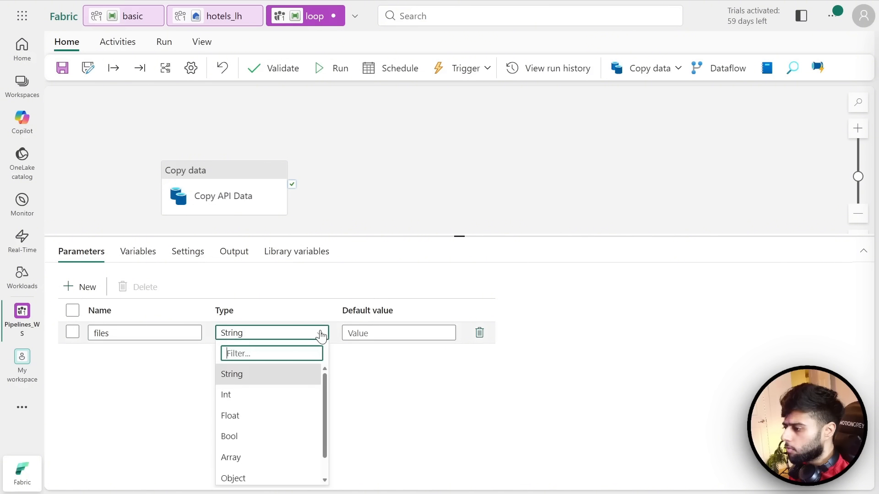
click(267, 457)
key(Tab)
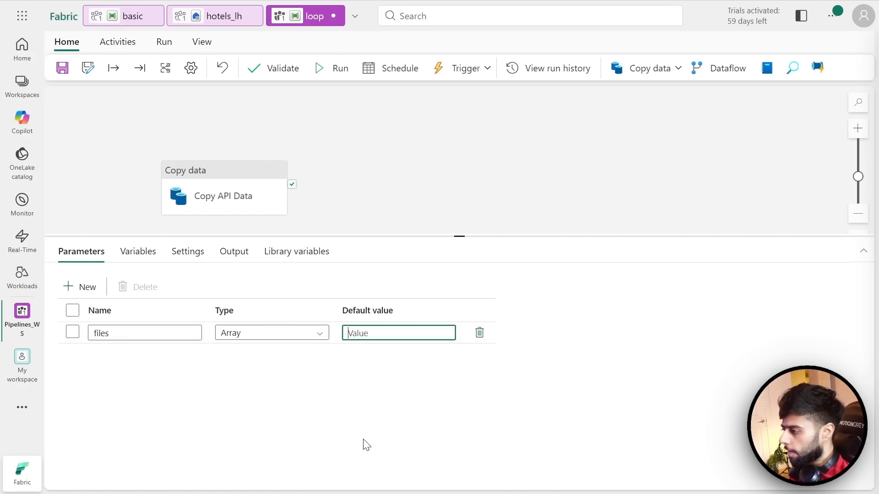
- Begin the files parameter's default value with ["bookings.csv","hotels.csv", as the first two array entries
text([)
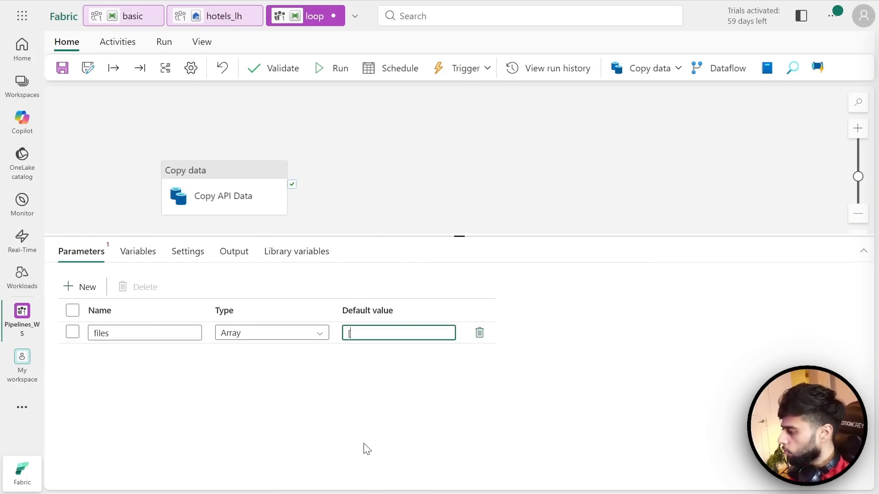
text("bookinfgs)
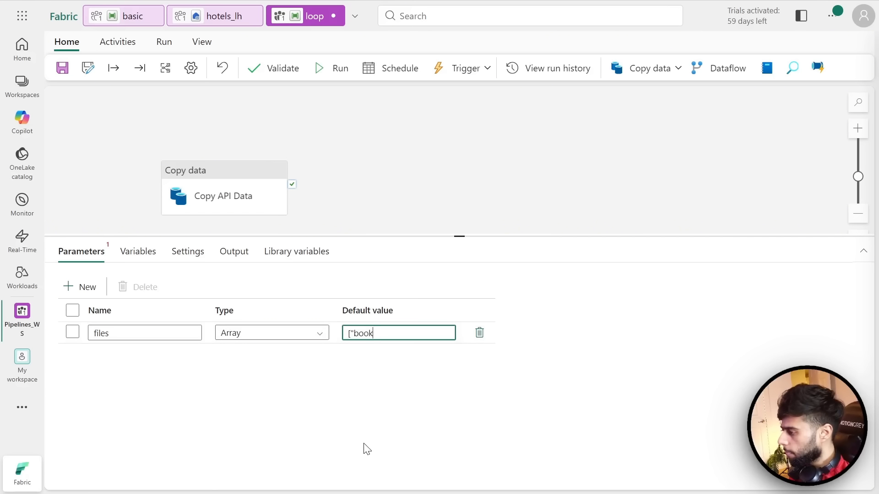
key(BackSpace)
key(BackSpace)
text(gs.csv","hotel)
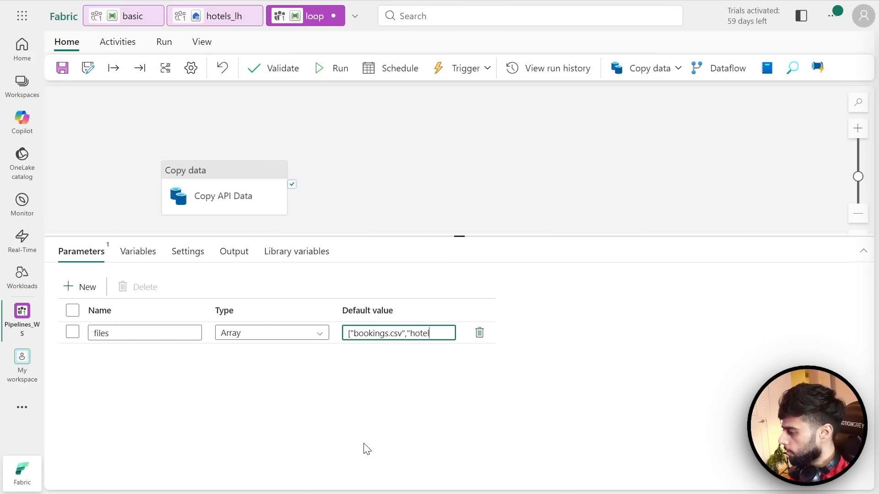
text(s.cvs)
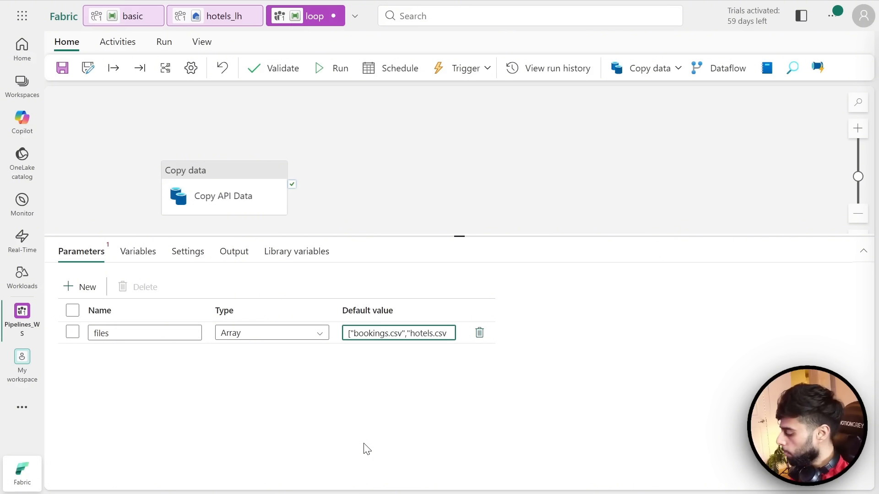
text(",)
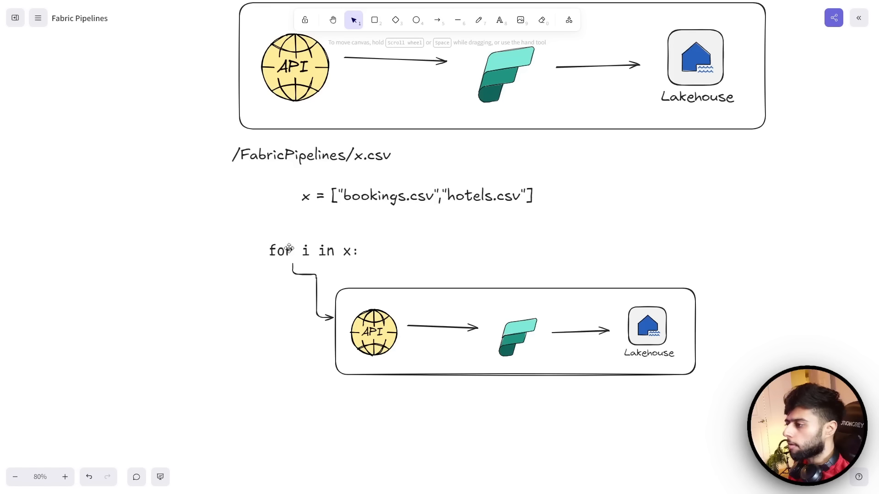
- Check the CSV file names in the GitHub FabricPipelines folder, then return to the loop pipeline in Fabric
key(F11)
click(229, 9)
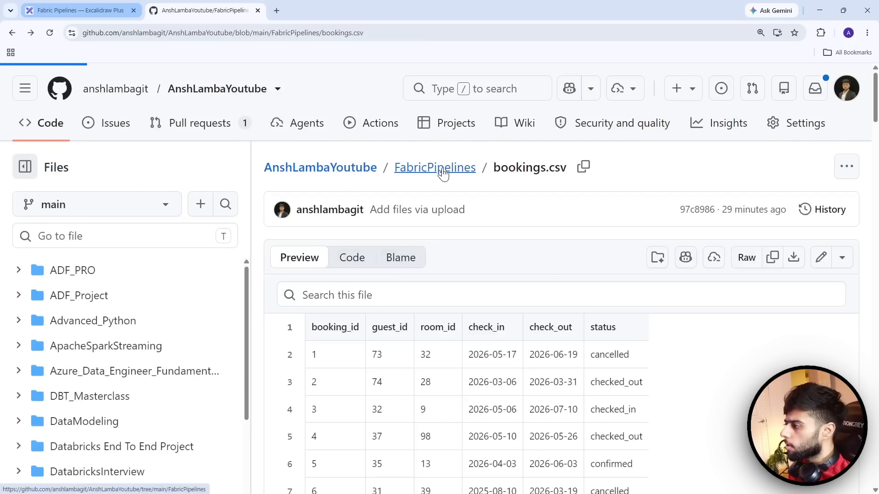
click(437, 168)
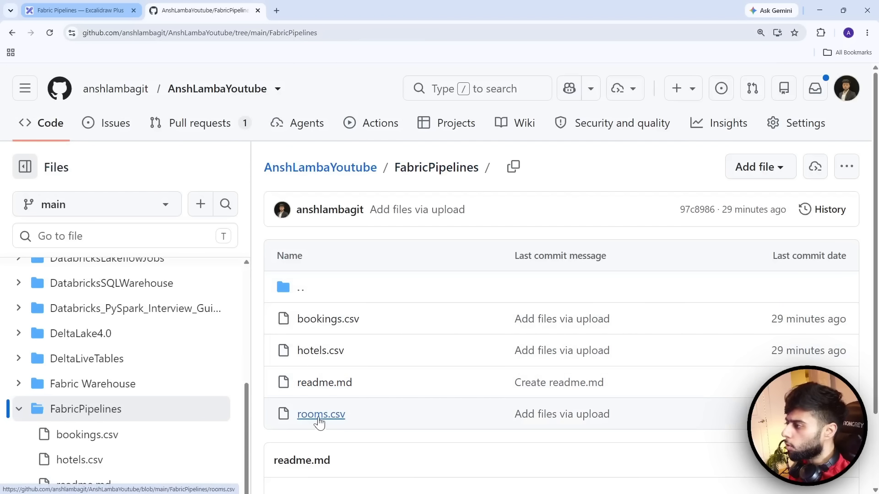
click(104, 7)
key(F11)
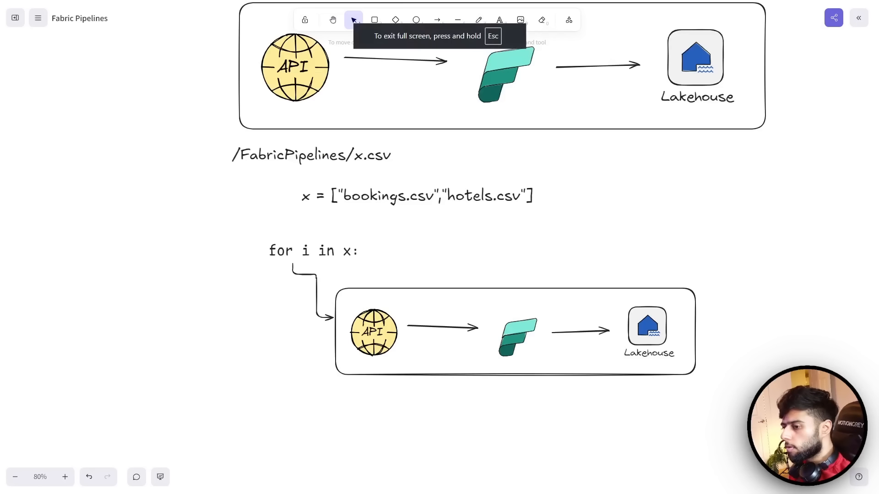
key(ctrl+Tab)
- Complete the files parameter's default array by appending "rooms.csv" and the closing bracket
click(431, 333)
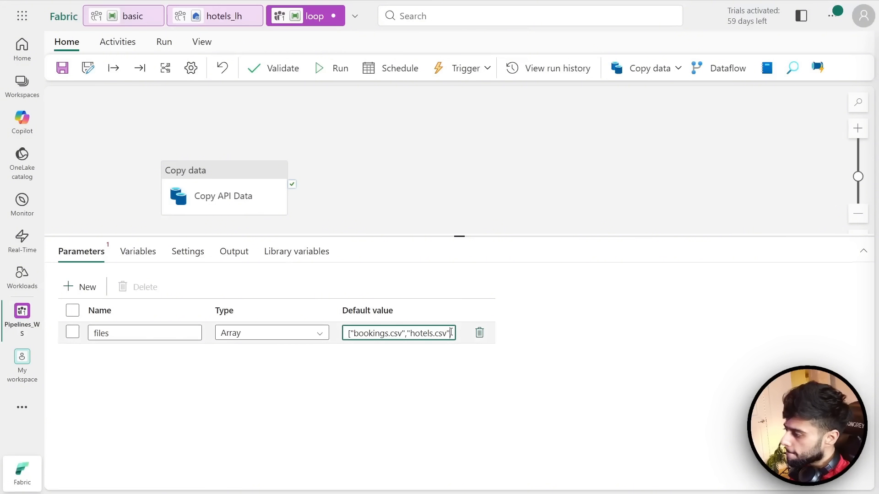
click(451, 333)
text("rooms)
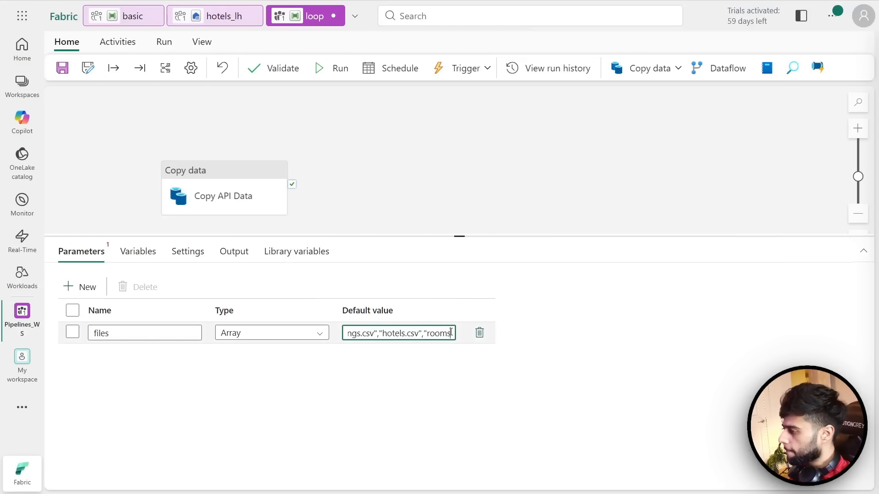
text(.csv")
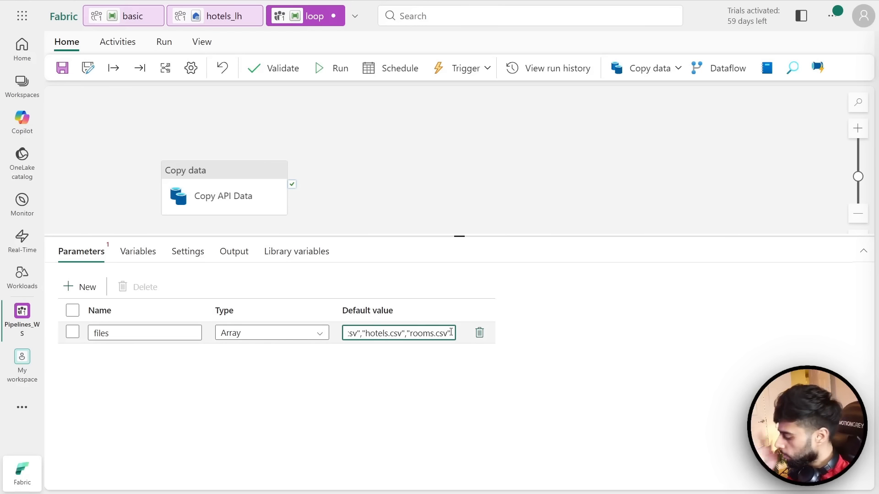
text(])
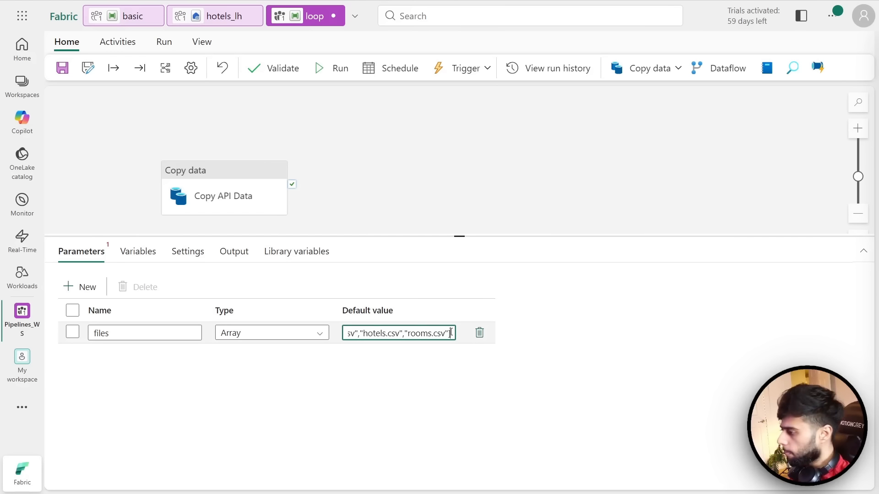
click(420, 378)
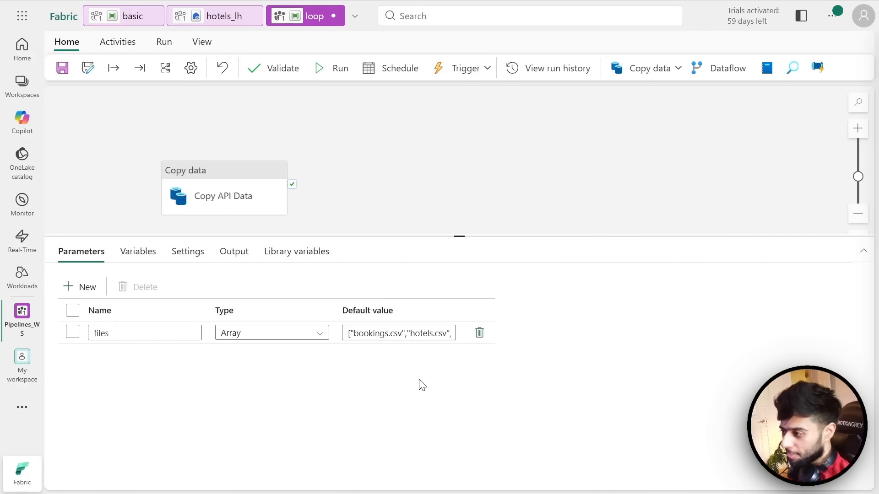
- Make room on the canvas by moving Copy API Data aside and enlarging the area, and add a ForEach activity
drag(252, 190, 492, 139)
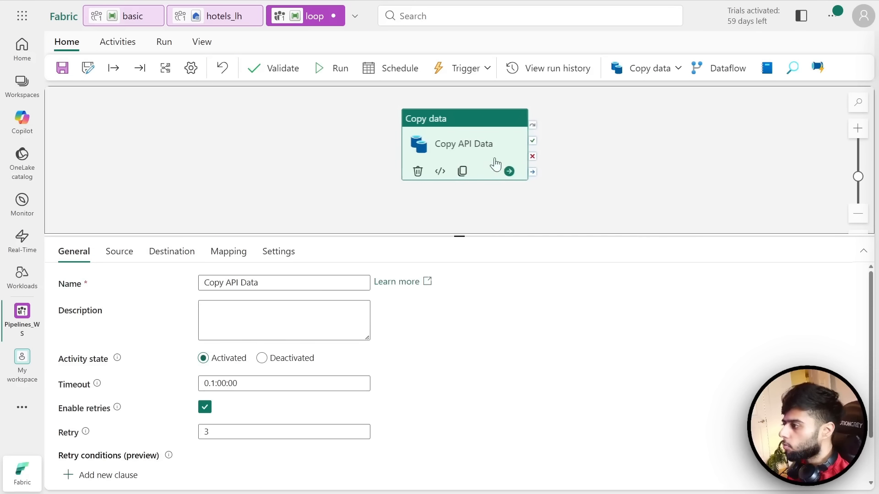
drag(459, 236, 459, 352)
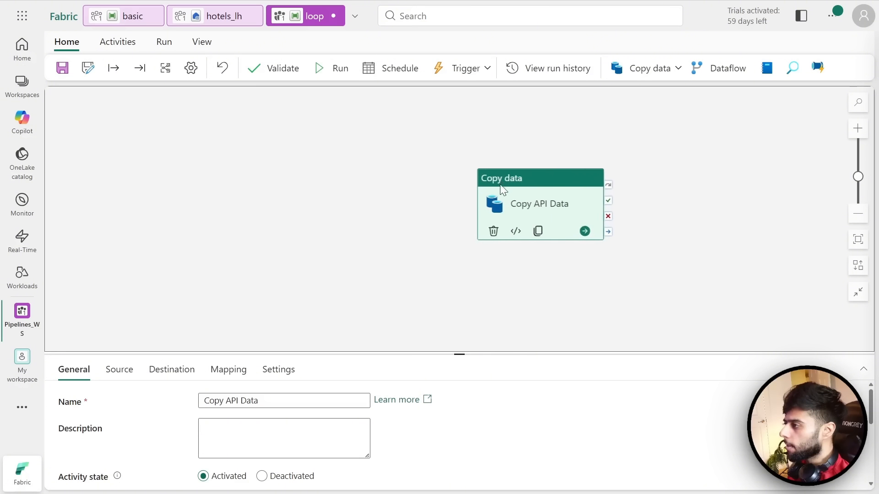
click(116, 47)
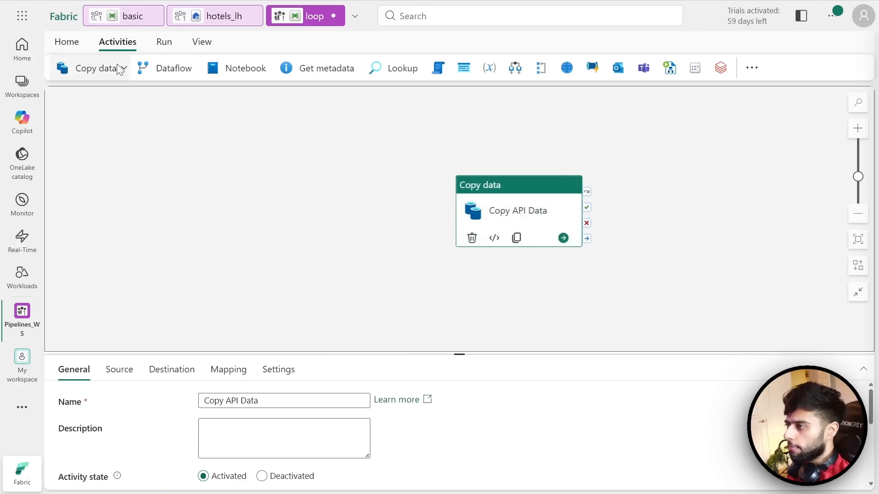
click(753, 68)
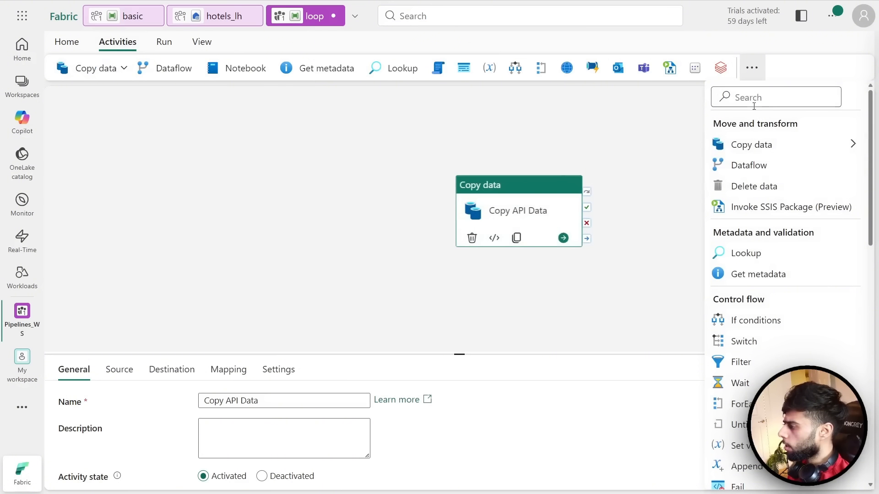
scroll(755, 320, down, 1)
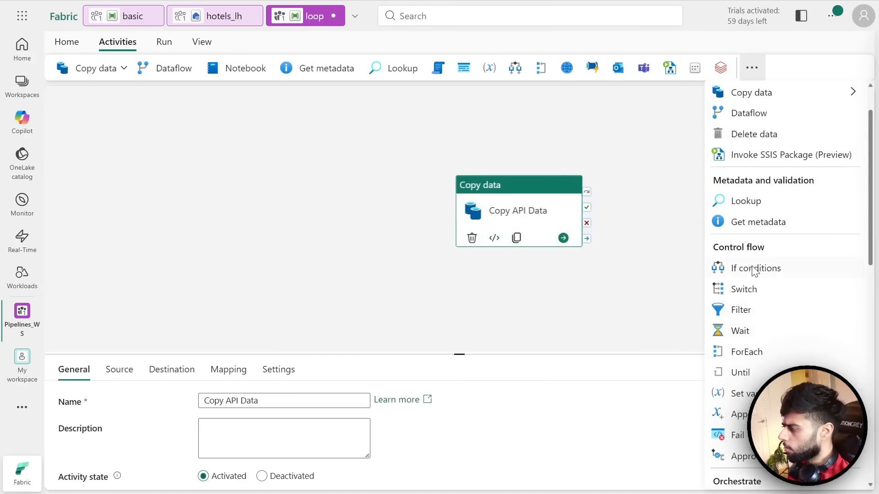
click(738, 357)
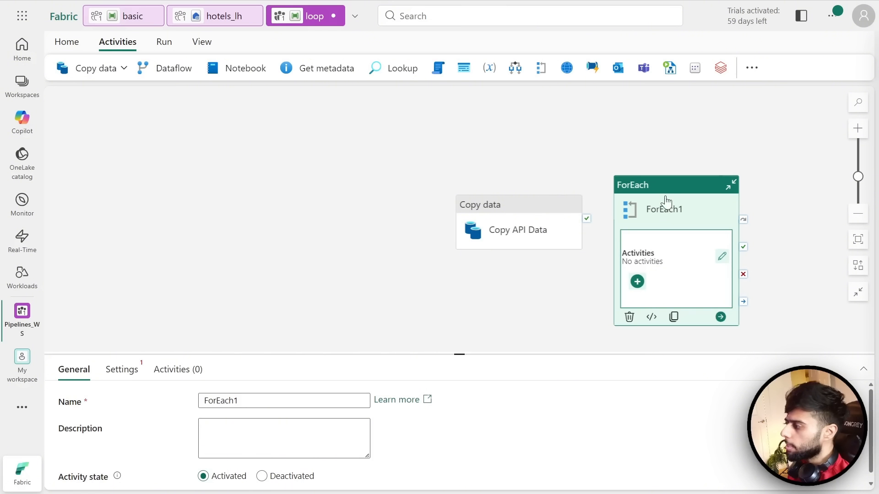
- Arrange the ForEach activity to the left of Copy API Data and enlarge the ForEach properties area
drag(665, 200, 343, 160)
drag(539, 207, 612, 204)
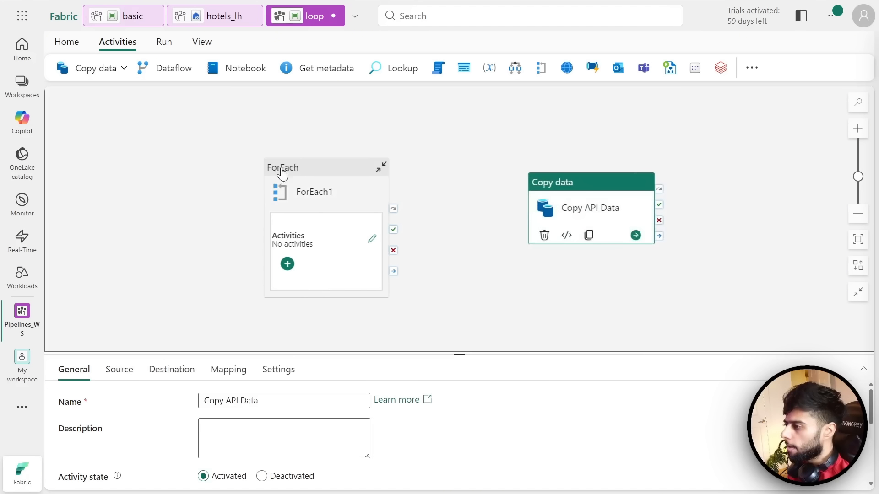
drag(293, 167, 371, 151)
drag(441, 355, 437, 270)
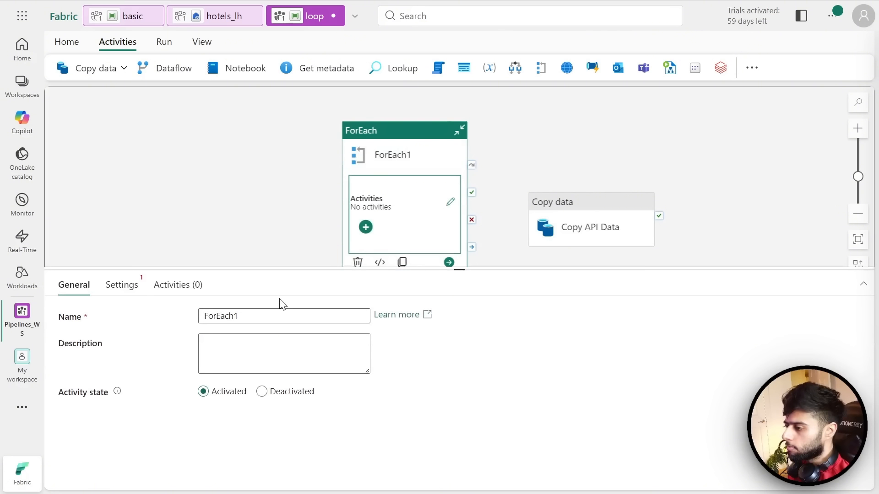
- Rename the ForEach activity to ForEachFile and open its loop settings
drag(257, 315, 162, 311)
text(ForE)
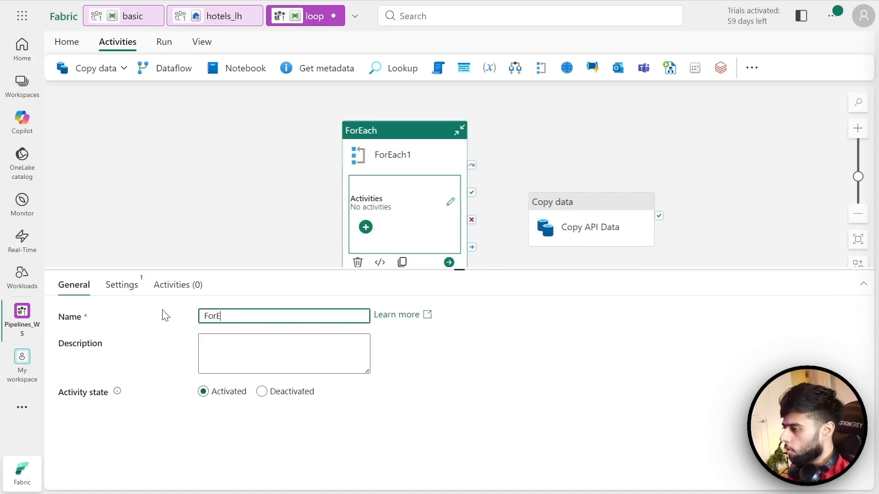
text(achFile)
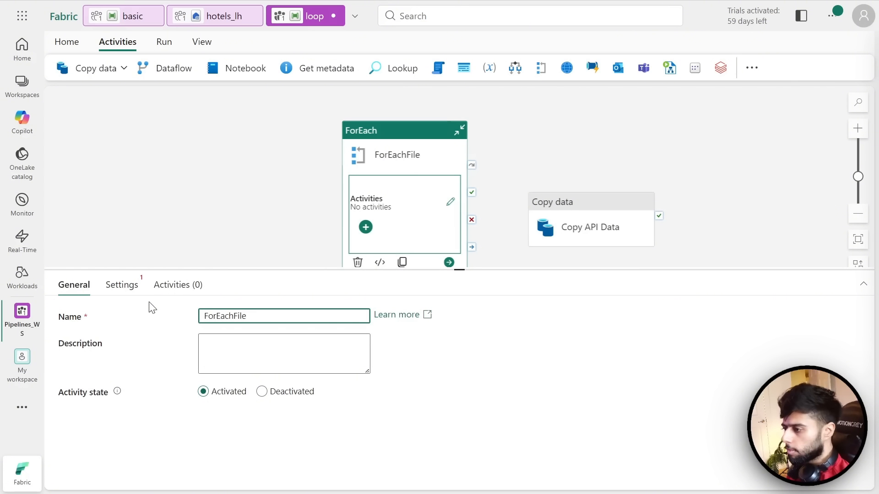
click(131, 287)
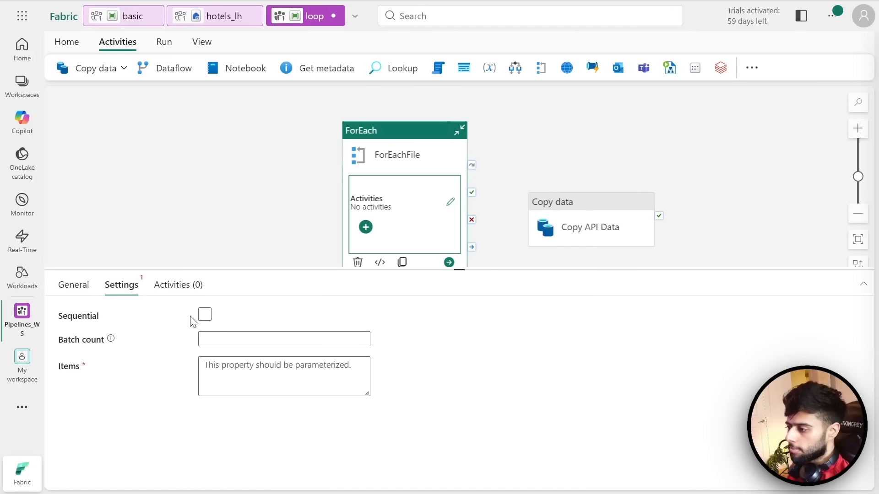
click(202, 317)
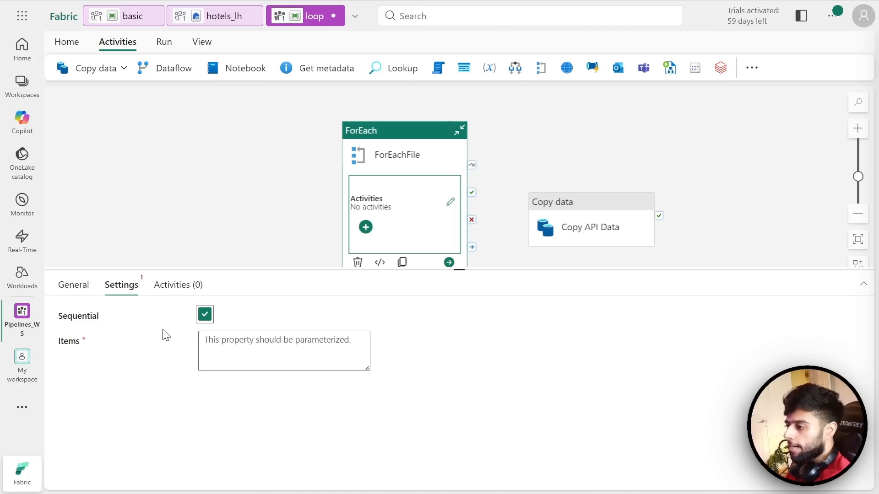
click(204, 314)
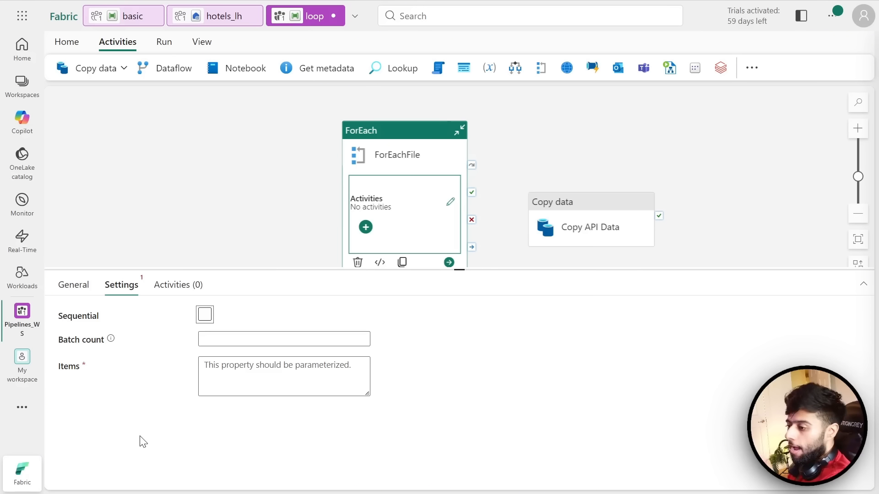
mouse_move(111, 340)
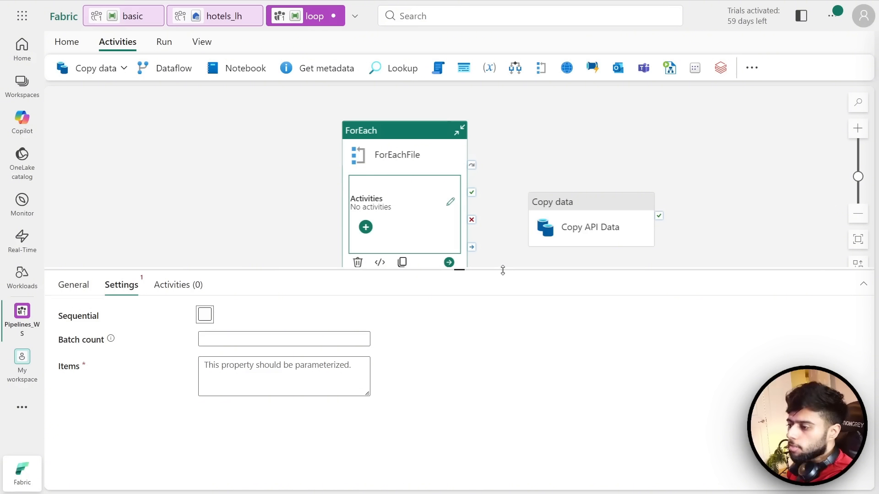
drag(502, 270, 503, 287)
click(278, 387)
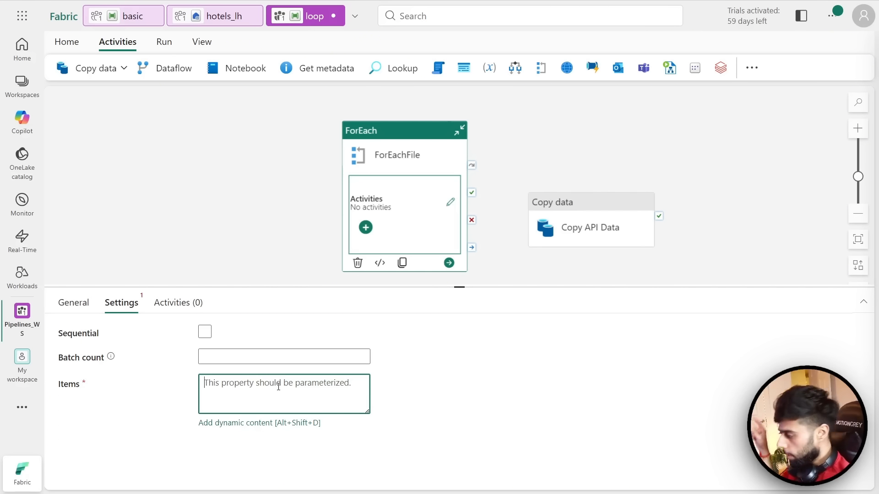
click(248, 424)
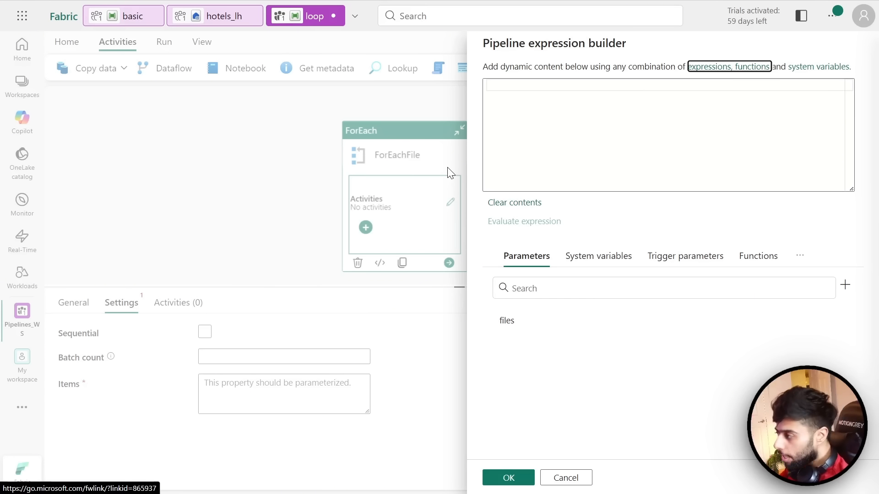
click(536, 87)
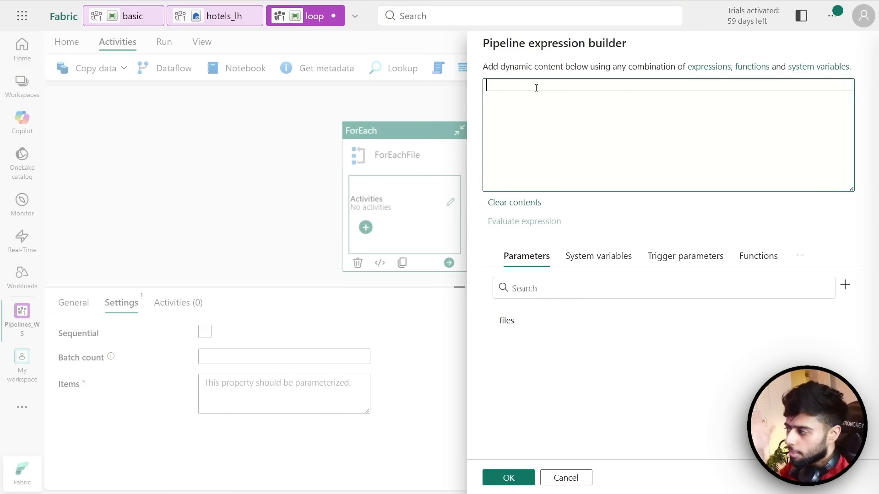
click(509, 328)
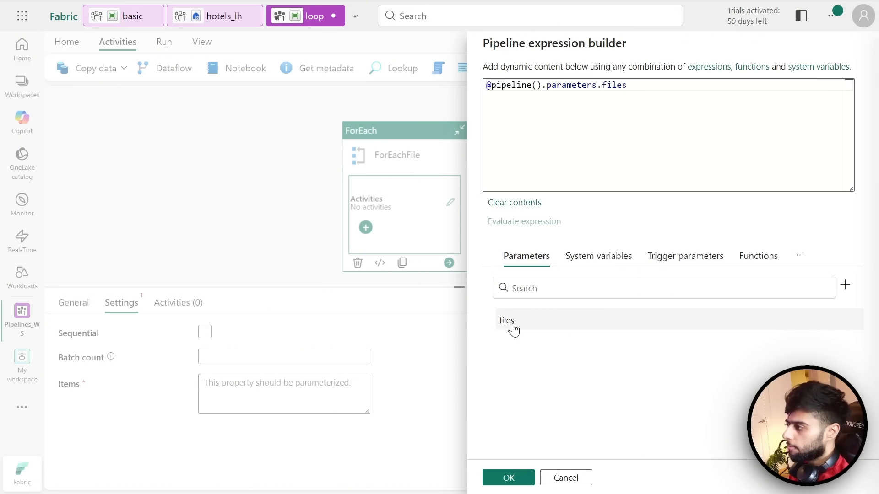
drag(632, 85, 483, 87)
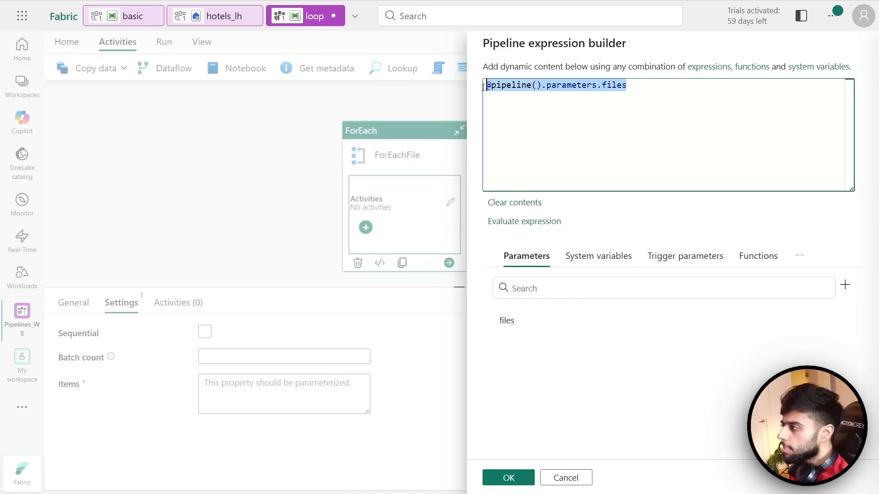
click(517, 107)
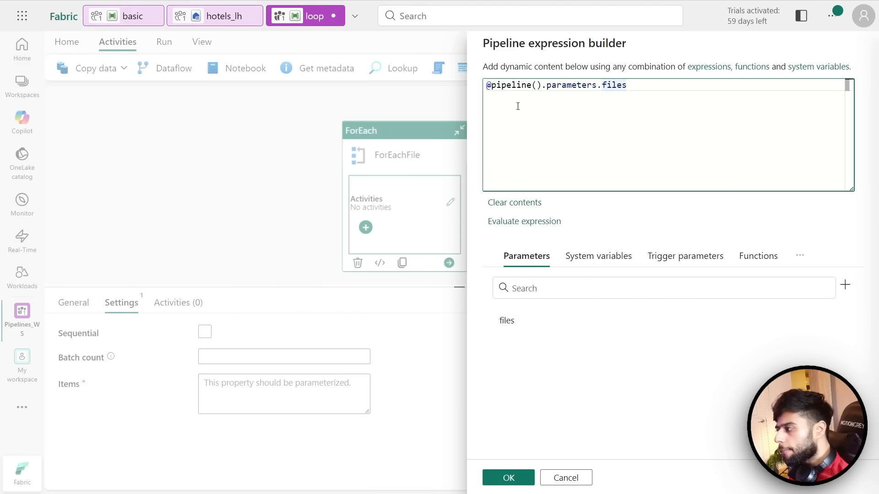
click(503, 477)
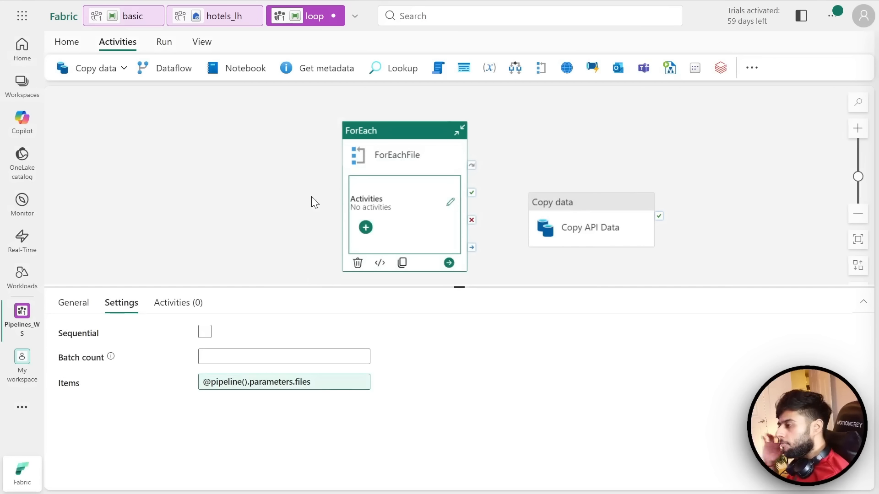
- Move the Copy API Data activity from the main canvas into the ForEachFile loop and place it mid-canvas
click(613, 207)
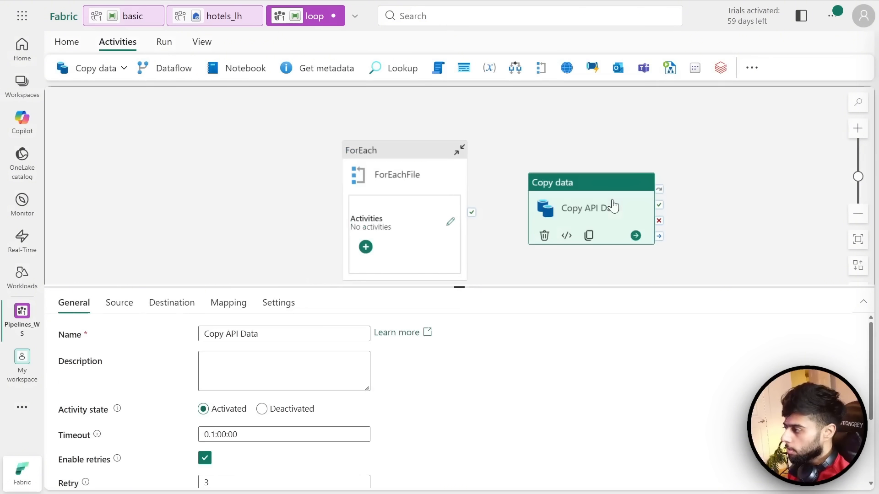
key(Delete)
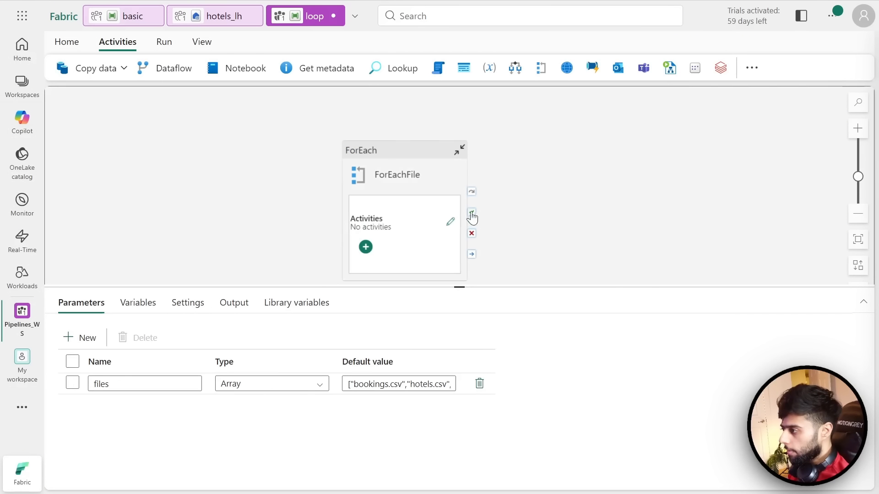
click(451, 223)
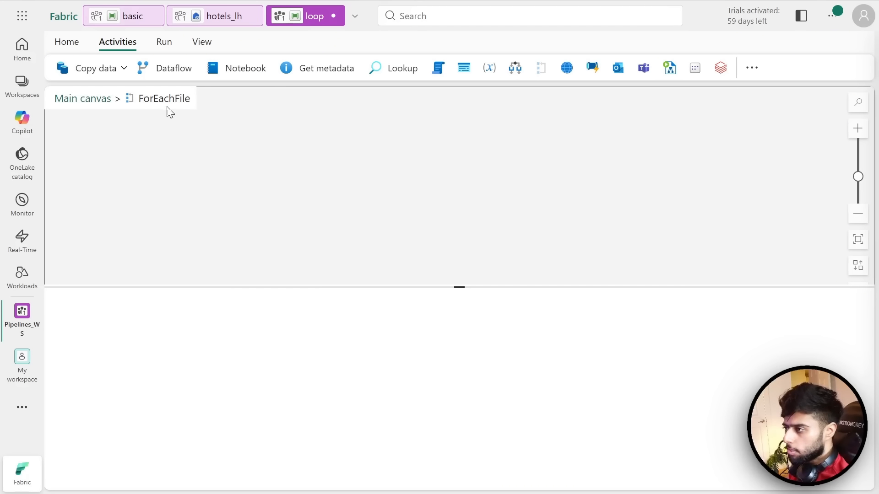
key(ctrl+v)
drag(164, 168, 441, 163)
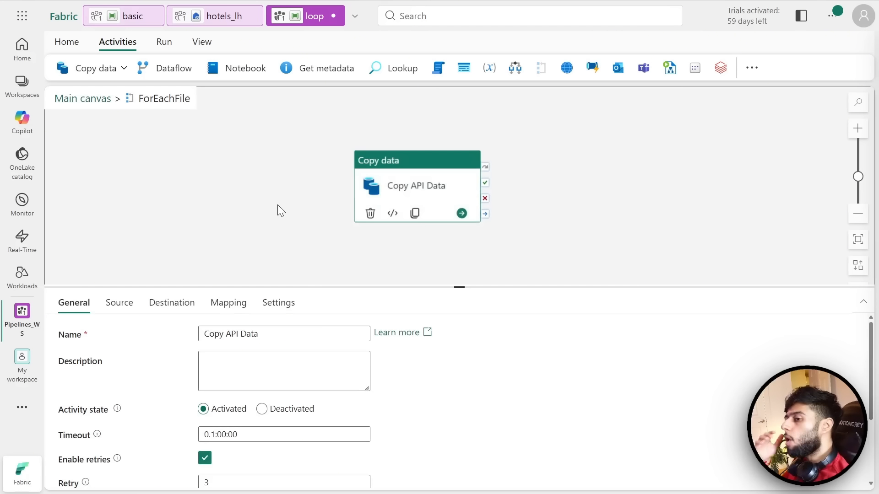
- Copy the full relative URL of Copy API Data's source, ending in FabricPipelines/bookings.csv, into the field's dynamic content expression
click(123, 302)
click(268, 359)
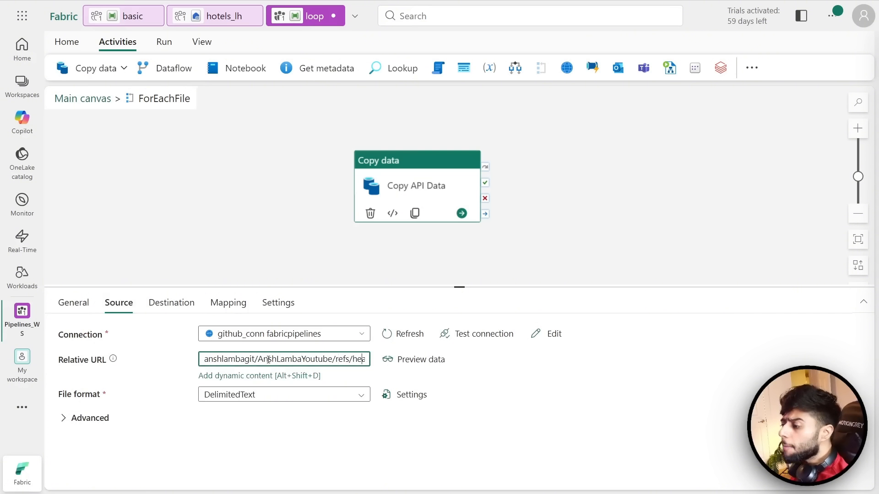
key(Right)
key(Right)
key(Right)
key(Right)
key(Right)
key(Right)
key(Right)
key(Right)
key(Right)
key(Right)
key(Right)
key(Right)
key(Right)
key(Right)
key(Right)
key(Right)
key(Right)
key(Right)
key(Right)
key(Right)
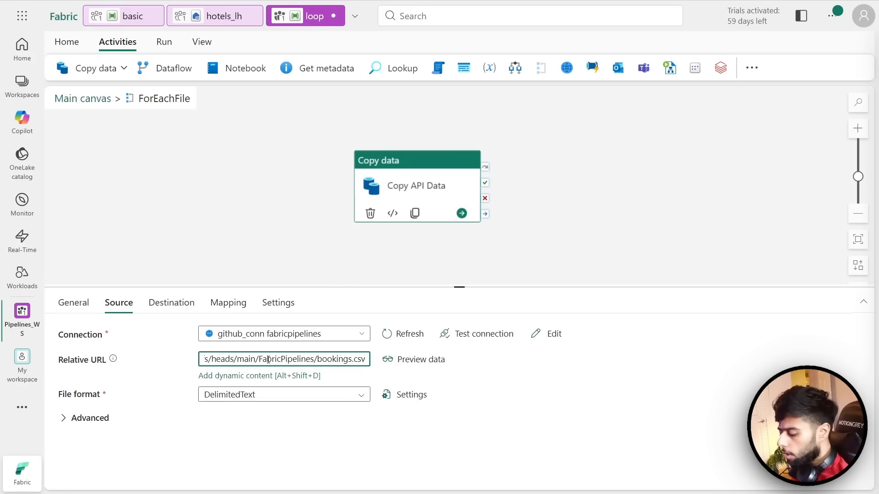
key(ctrl+a)
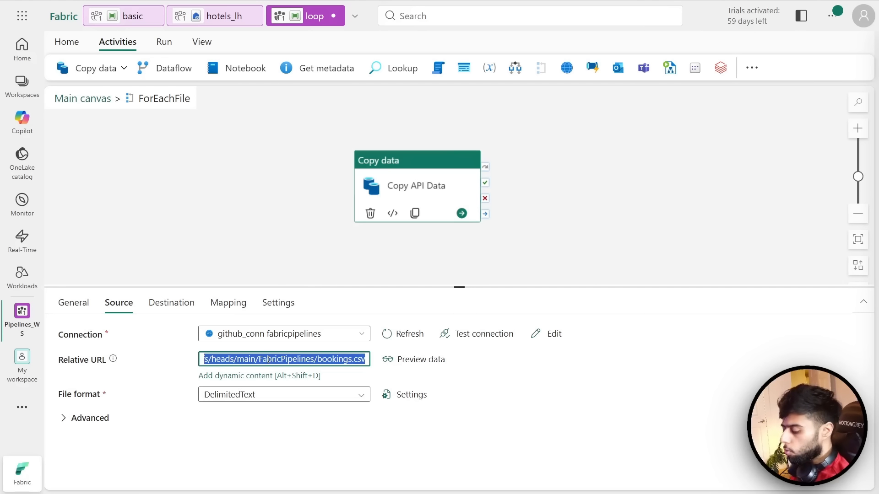
click(241, 379)
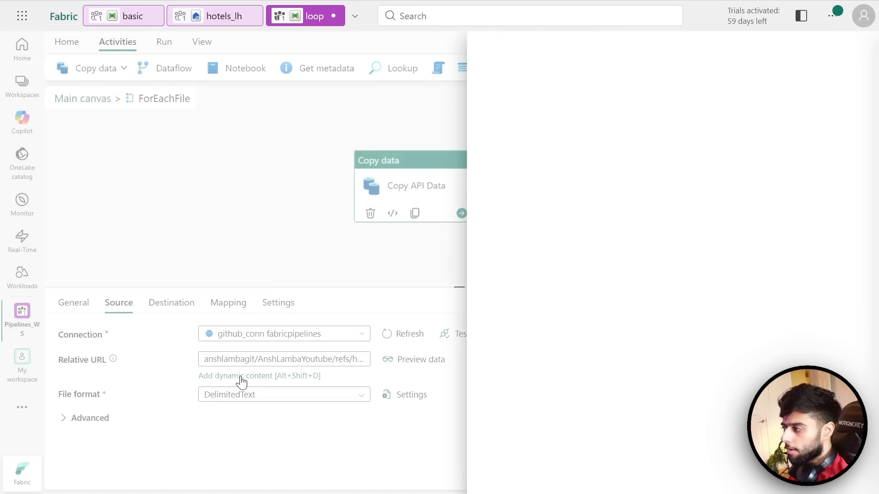
key(ctrl+v)
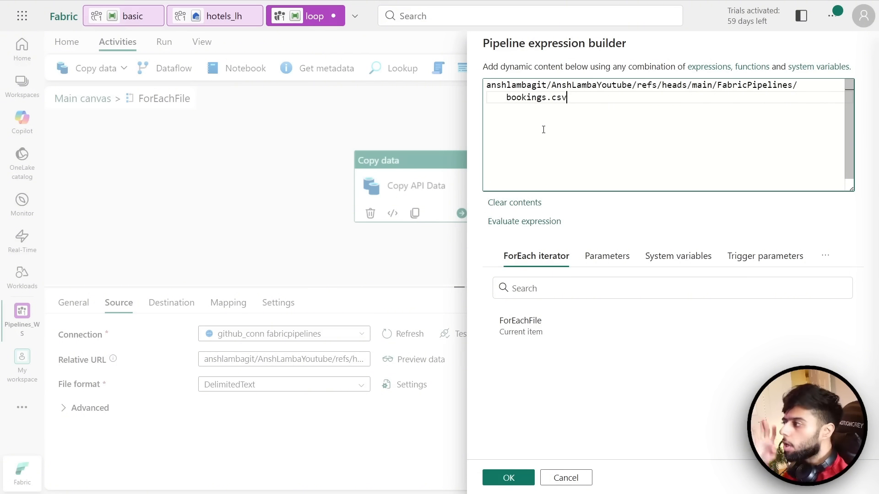
key(Left)
key(Left)
key(Left)
key(Left)
key(Left)
key(Left)
key(Left)
key(Left)
key(Left)
key(Left)
key(Left)
key(Left)
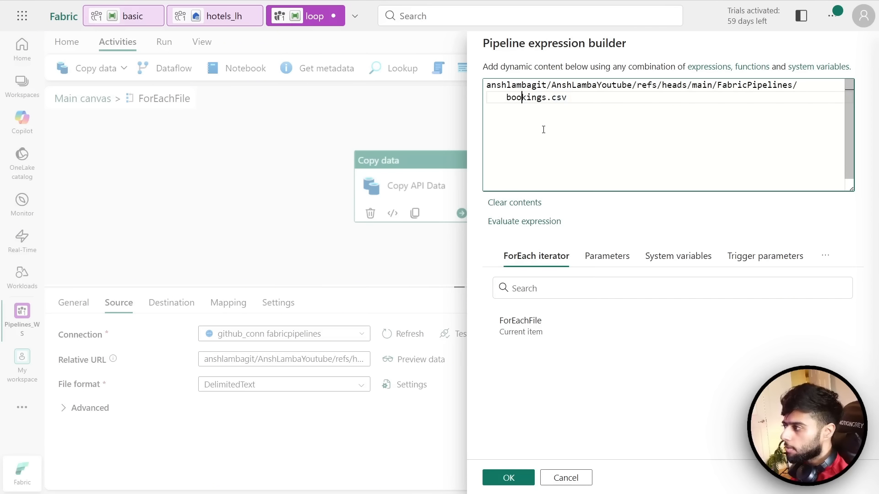
key(BackSpace)
text(/)
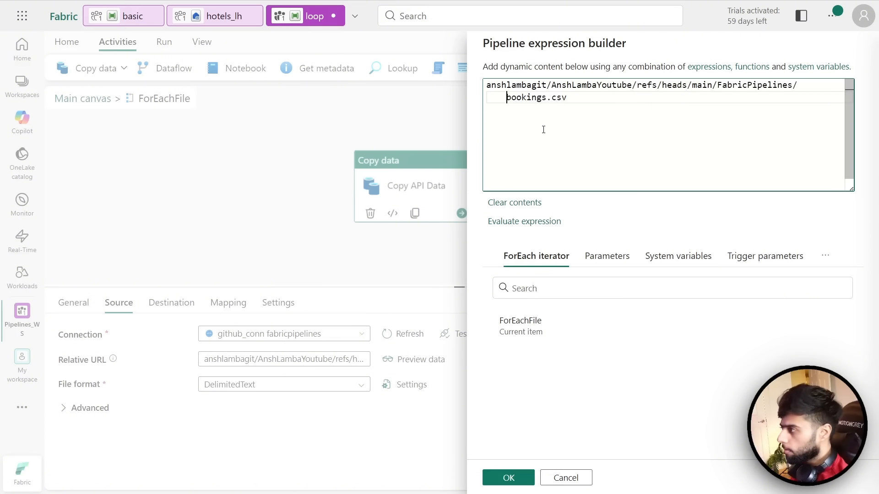
key(ctrl+shift+Right)
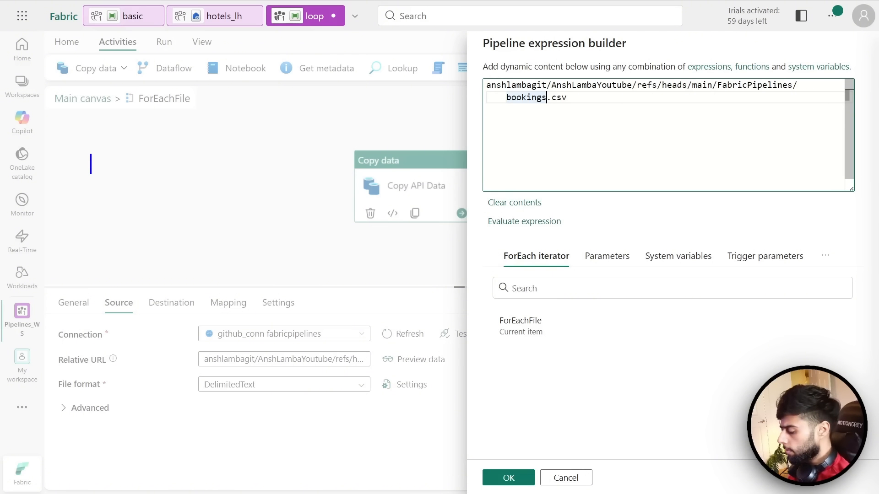
text(for i in a)
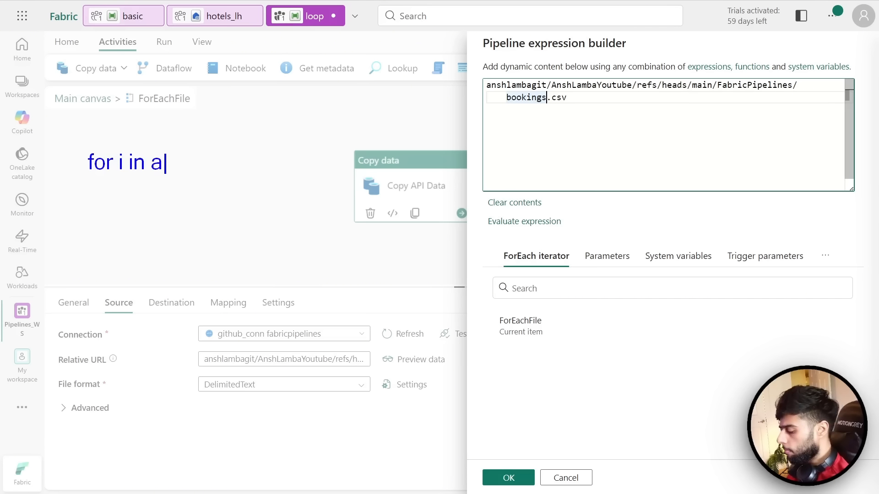
text(rr:)
key(Return)
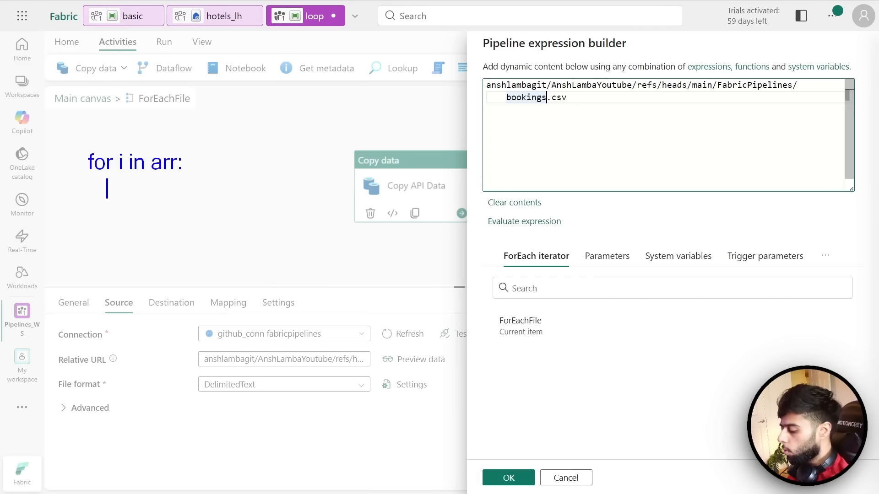
text(arrp)
key(BackSpace)
text([0)
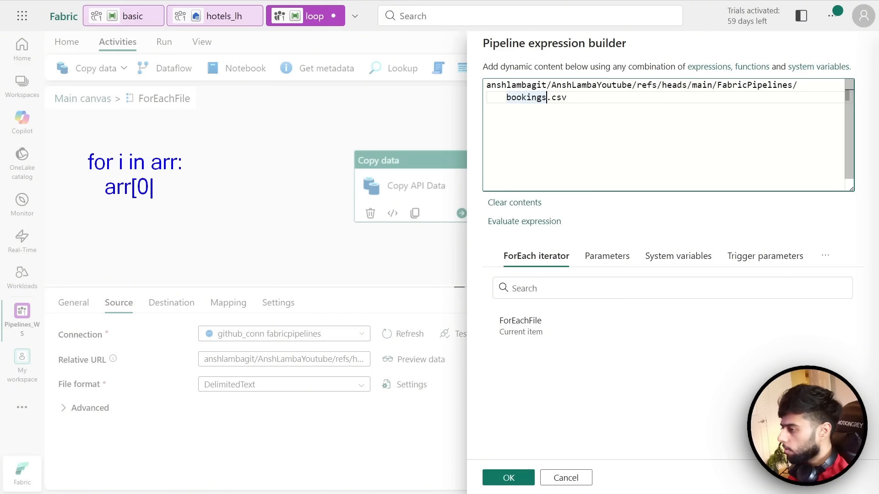
key(BackSpace)
key(BackSpace)
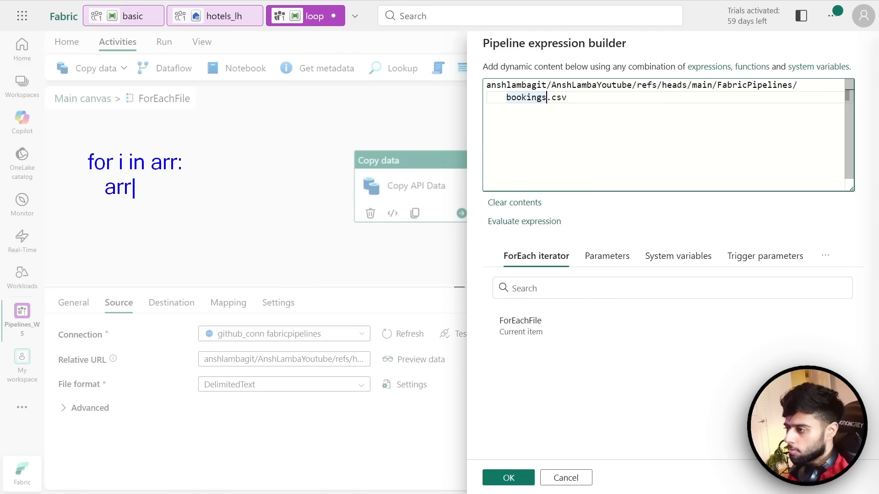
key(BackSpace)
key(BackSpace)
key(BackSpace)
text(i)
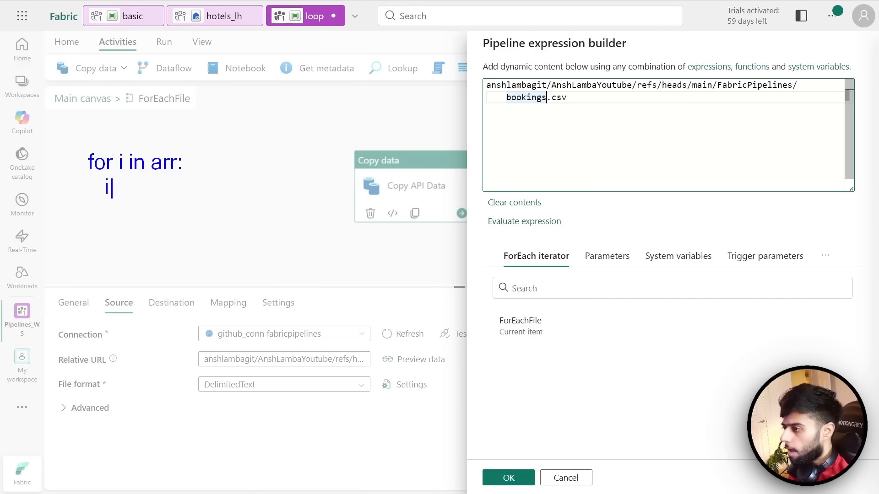
text(.)
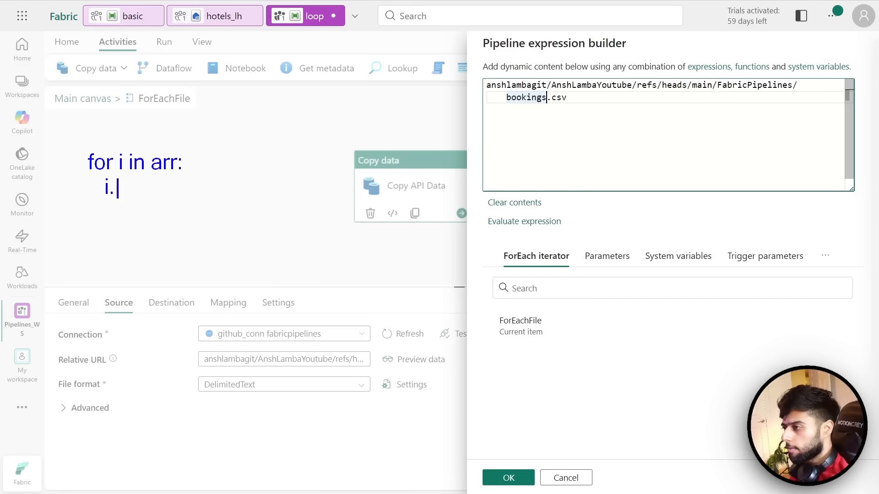
key(BackSpace)
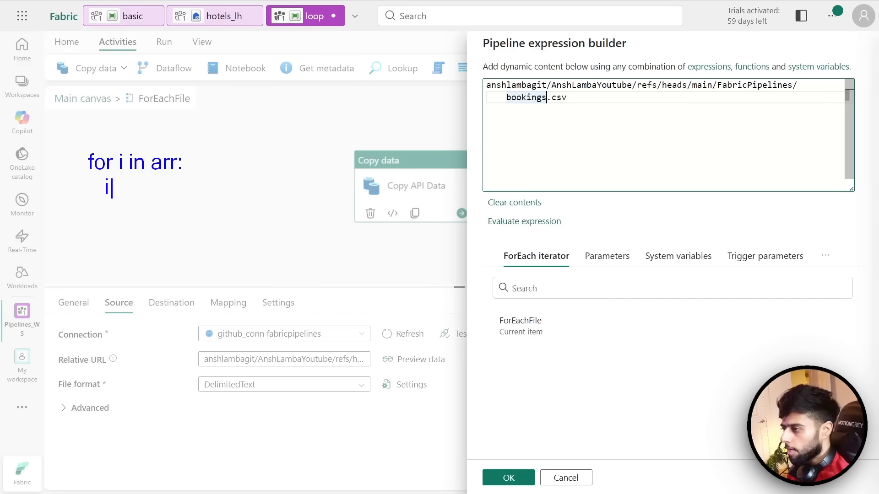
right_click(111, 179)
right_click(176, 188)
right_click(176, 188)
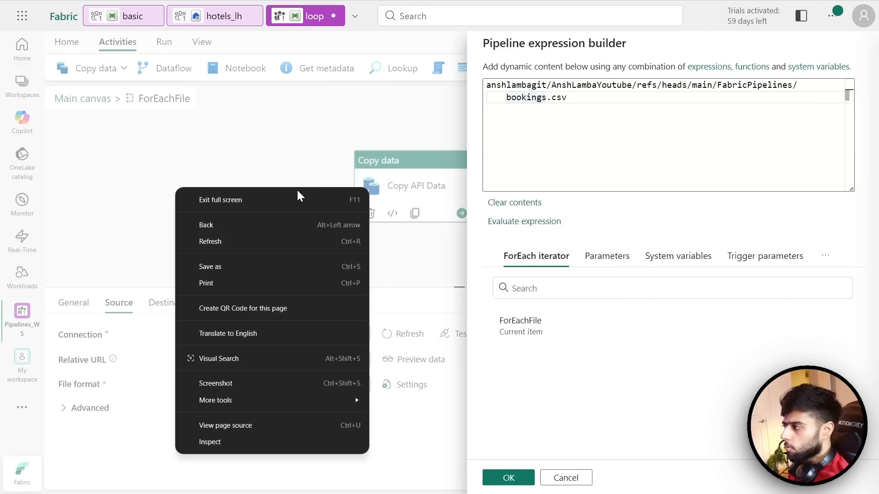
click(296, 160)
- Remove bookings.csv from the relative URL expression so the path ends with FabricPipelines/
drag(569, 98, 509, 101)
text(i)
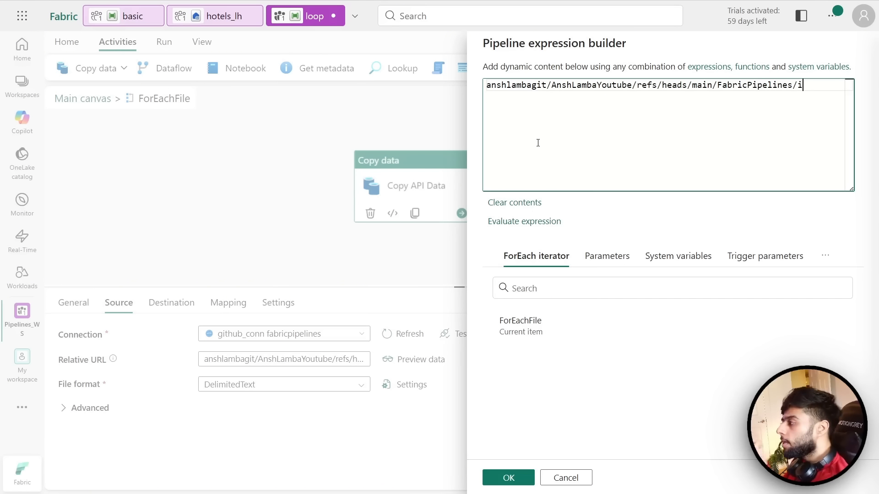
key(BackSpace)
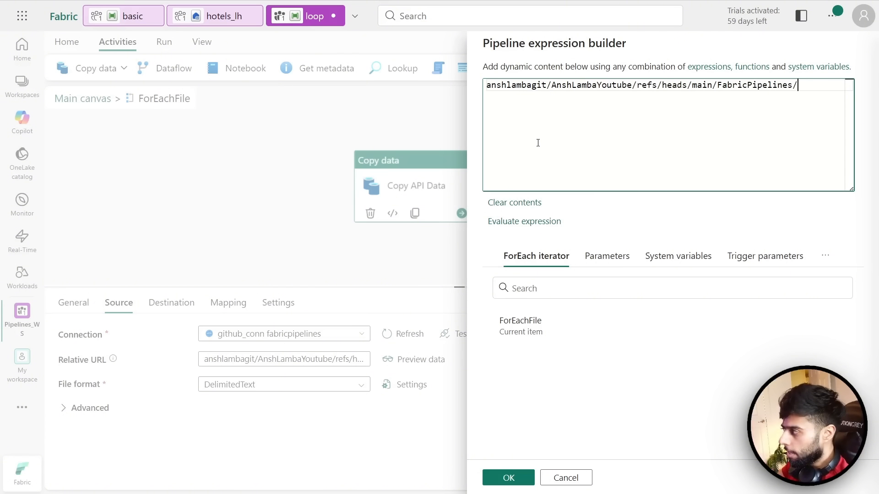
text(@)
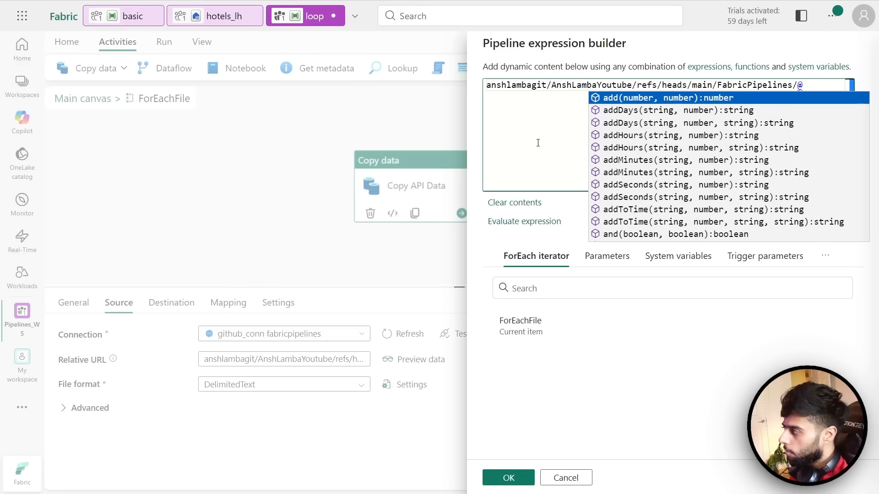
text(item()
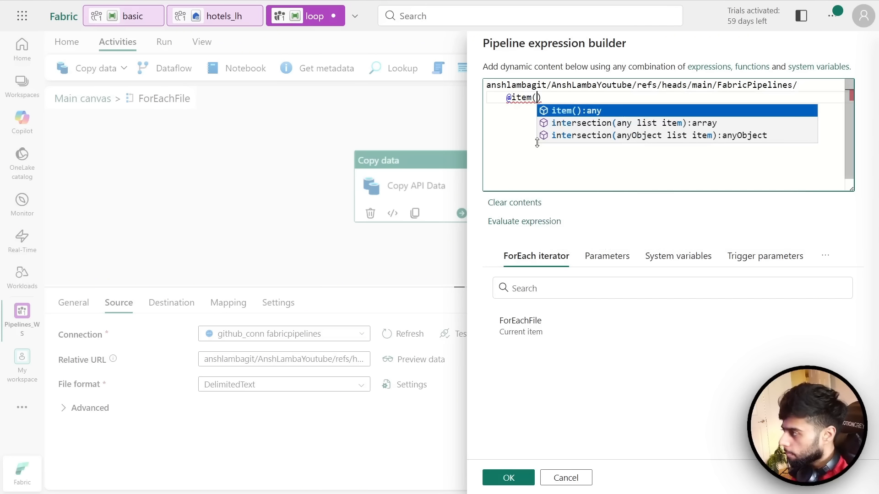
text())
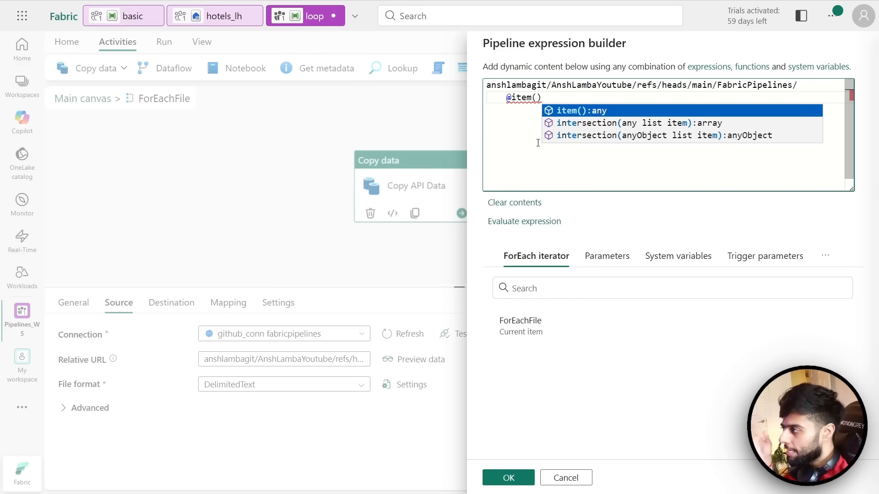
- Enclose item() in curly braces so the relative URL expression ends with @{item()}
key(Left)
key(Left)
key(Left)
key(Left)
key(Left)
key(Left)
text({)
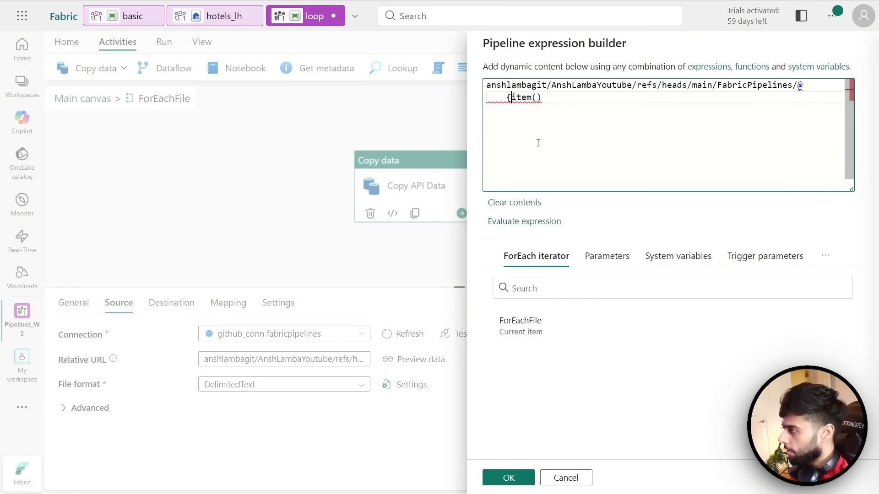
key(Right)
key(Right)
key(Right)
key(Right)
key(Right)
key(Right)
text(})
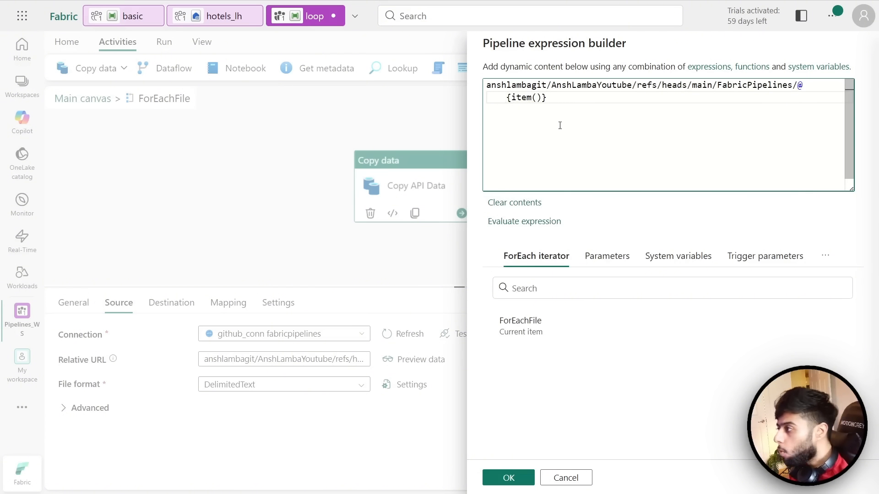
drag(556, 100, 469, 87)
click(545, 110)
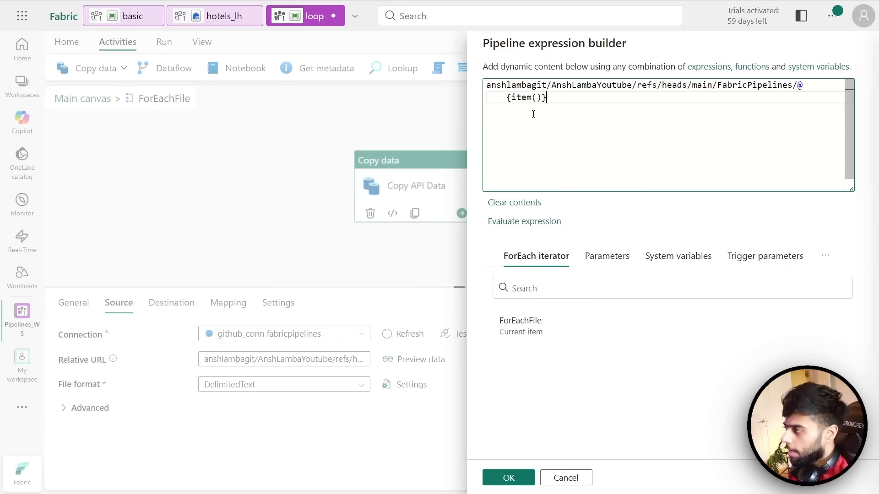
drag(485, 85, 802, 95)
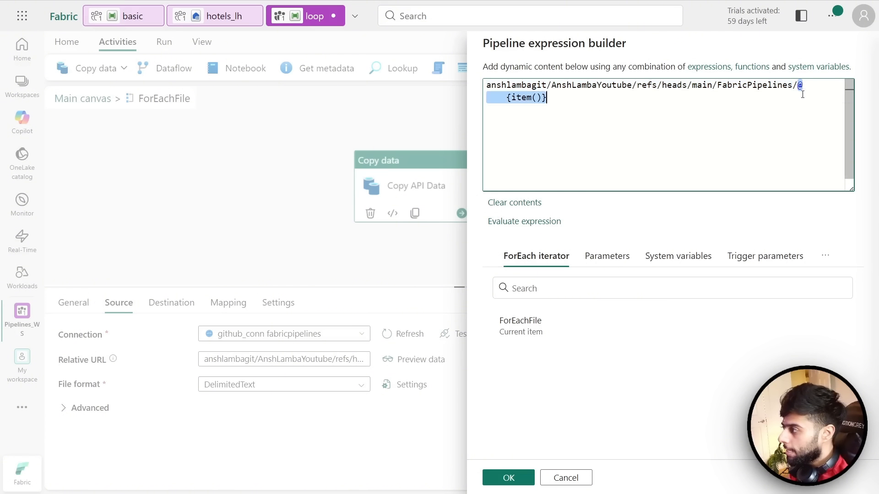
click(560, 98)
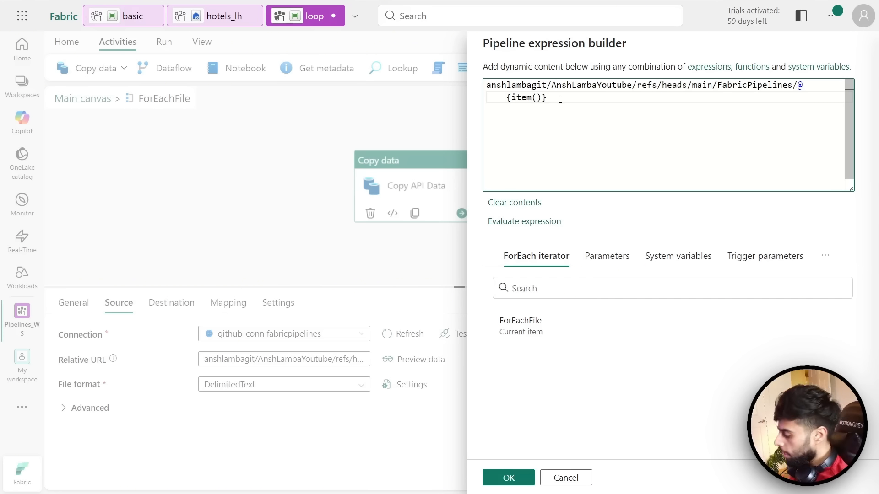
key(Return)
key(Return)
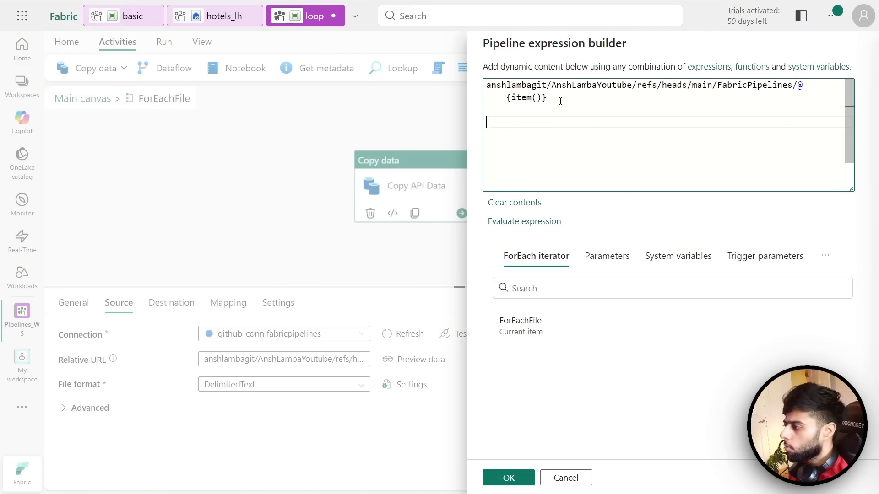
click(530, 333)
drag(518, 124, 476, 129)
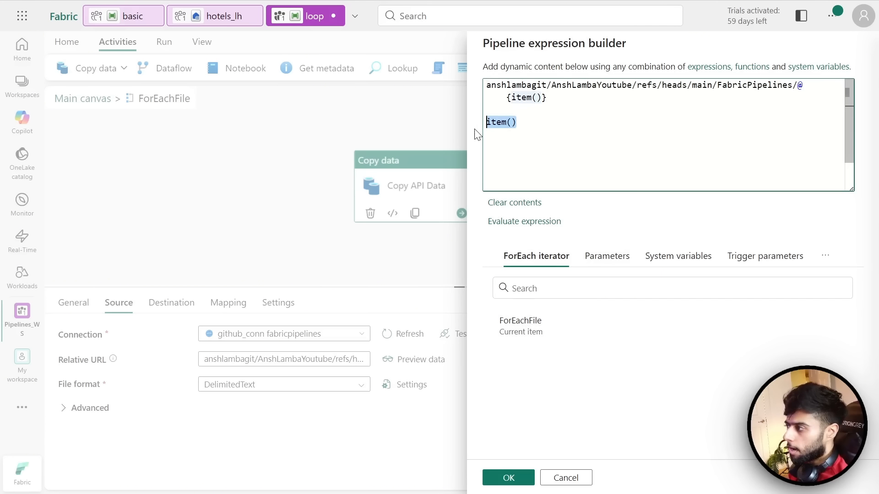
click(528, 126)
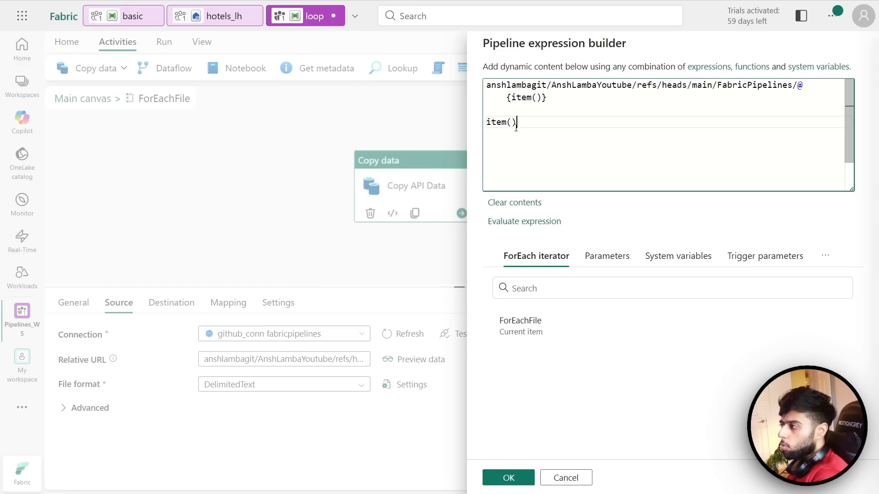
drag(528, 126, 476, 119)
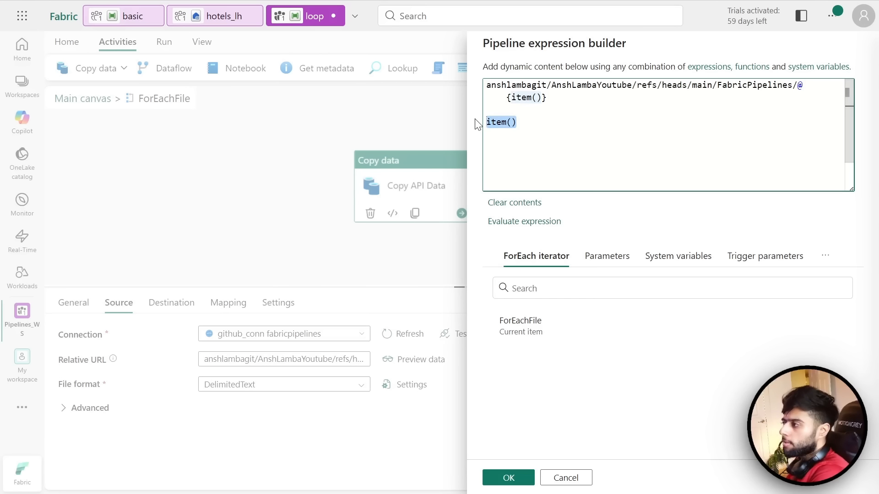
key(BackSpace)
- Apply the expression ending in FabricPipelines/@{item()} as the relative URL of Copy API Data's source
drag(507, 102, 547, 98)
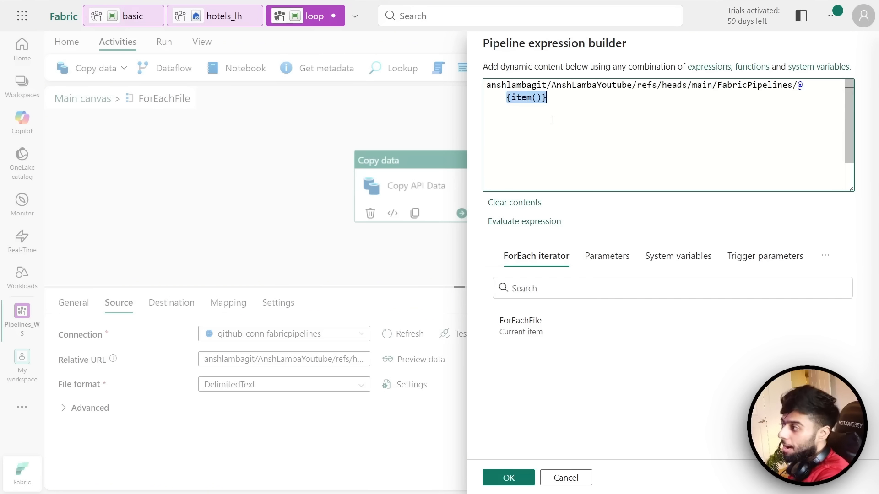
click(803, 85)
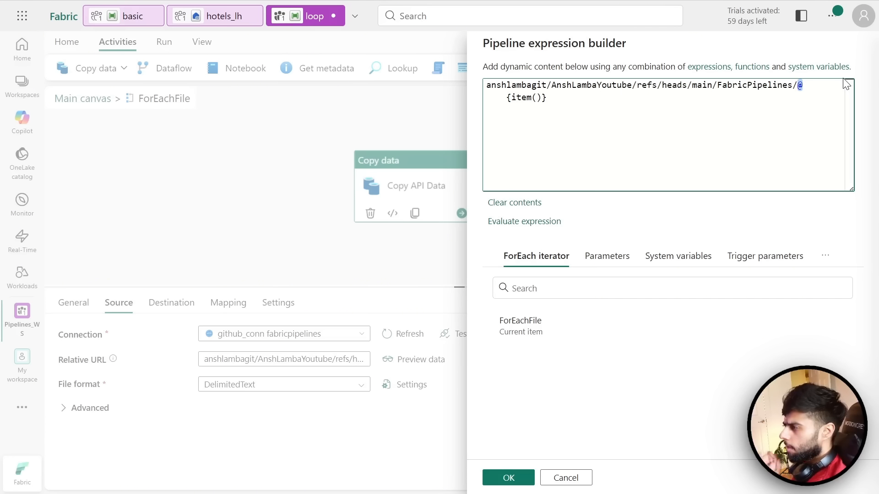
click(649, 111)
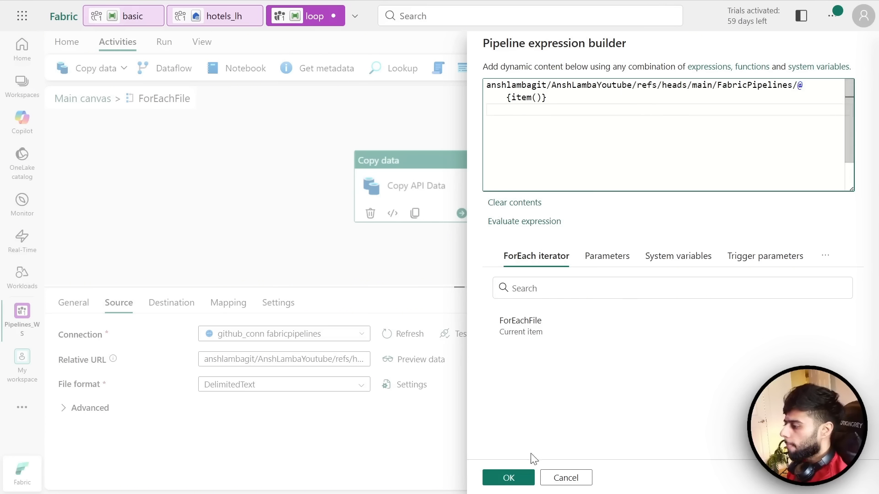
click(507, 477)
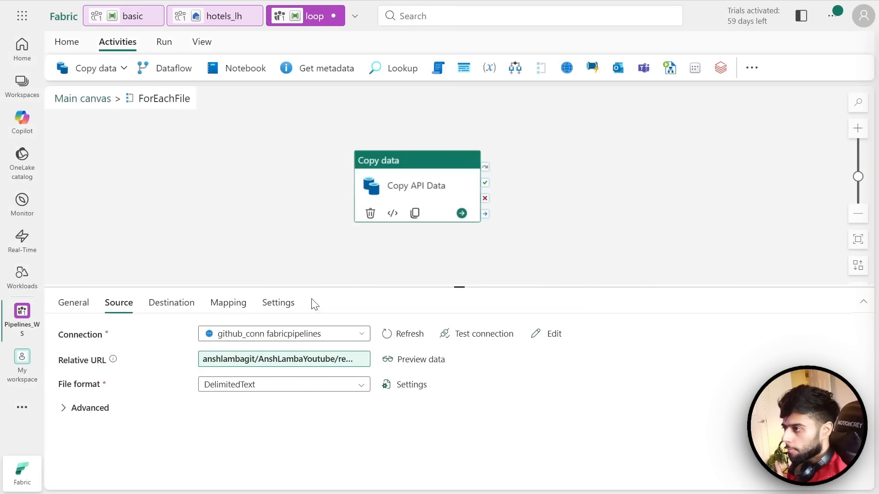
- Return to the main canvas, check the pipeline's files parameter, and move the ForEachFile activity to mid-canvas
click(140, 129)
click(88, 102)
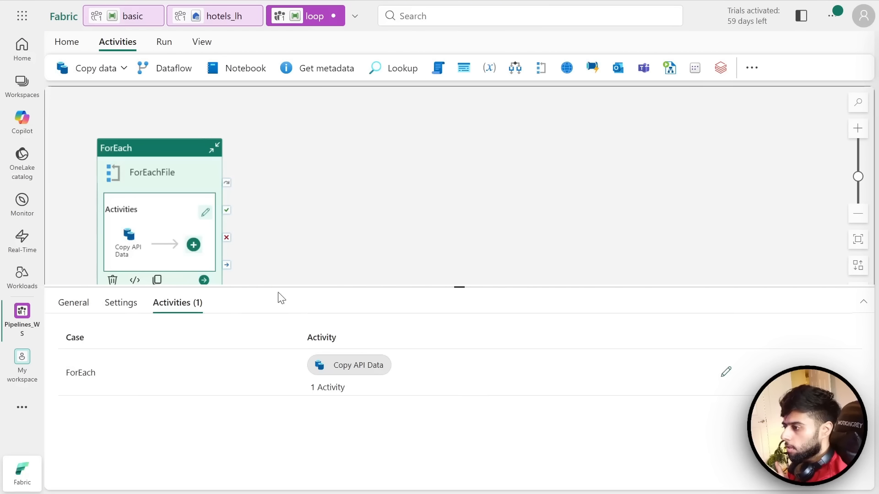
click(250, 238)
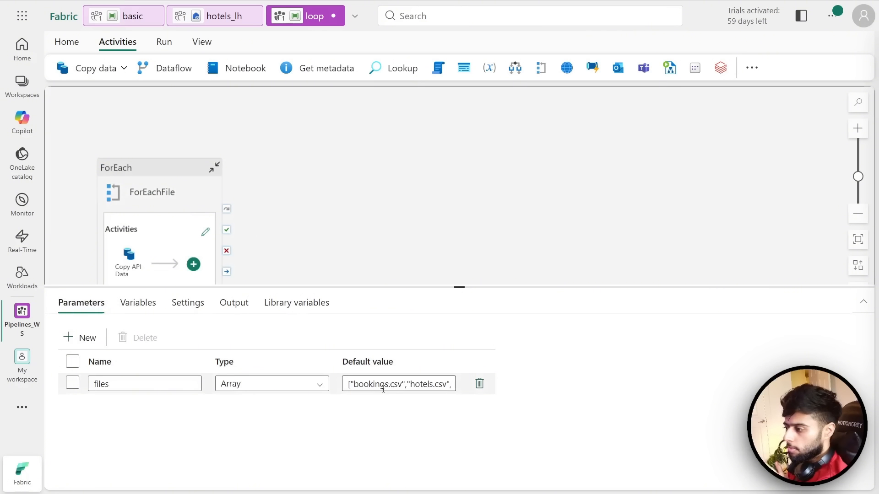
drag(153, 172, 385, 167)
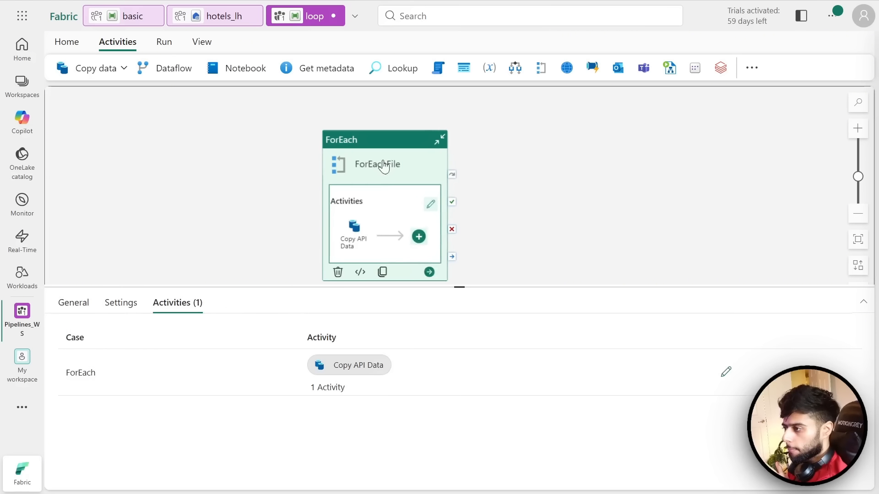
- Open the destination settings of Copy API Data inside the ForEachFile loop and enlarge the settings area
click(430, 204)
click(171, 146)
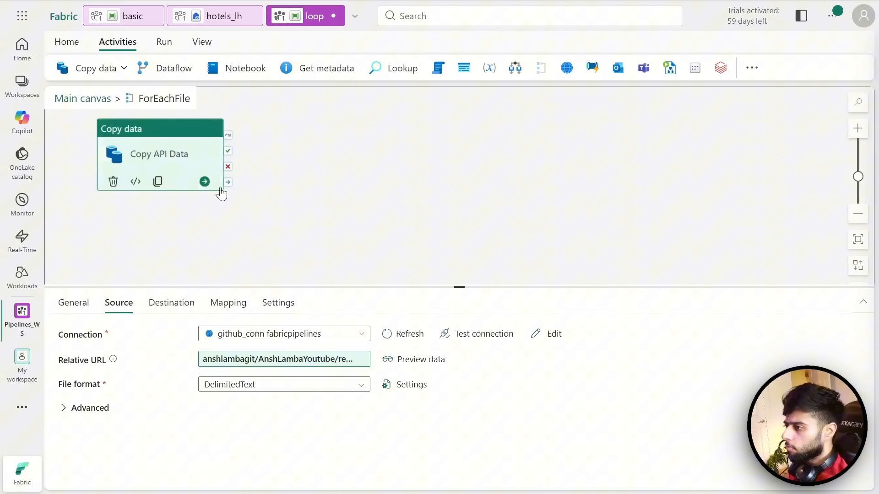
click(154, 303)
drag(464, 287, 471, 211)
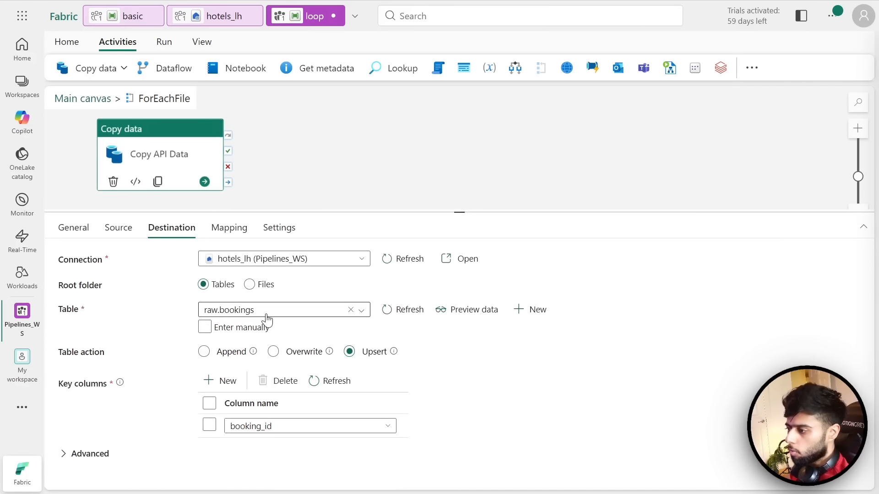
- Switch the destination table to manual entry and clear its table name, keeping the raw schema
click(205, 327)
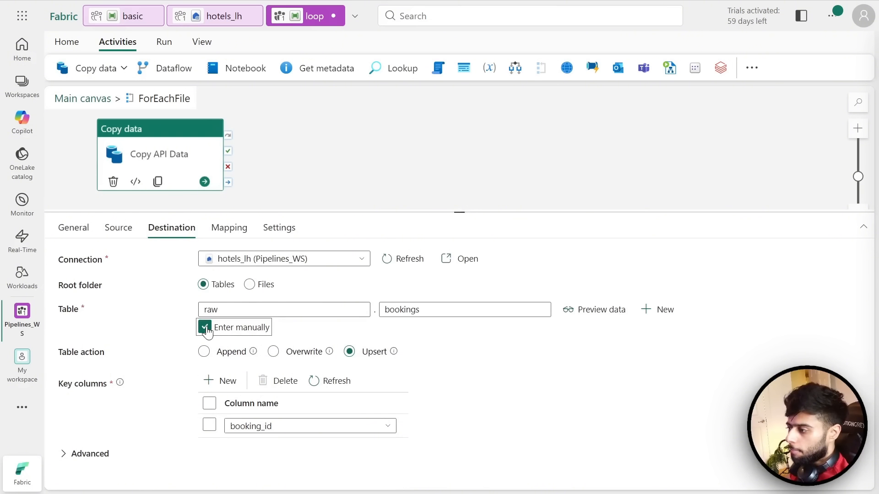
double_click(424, 311)
key(BackSpace)
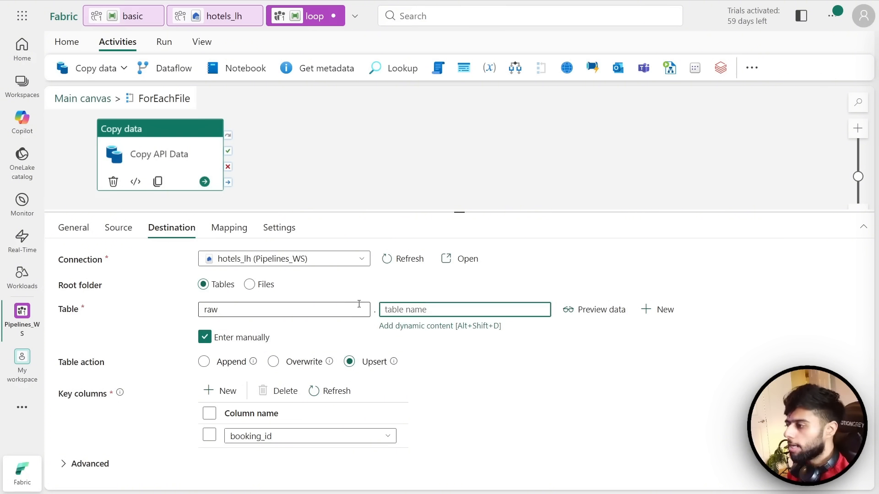
click(422, 326)
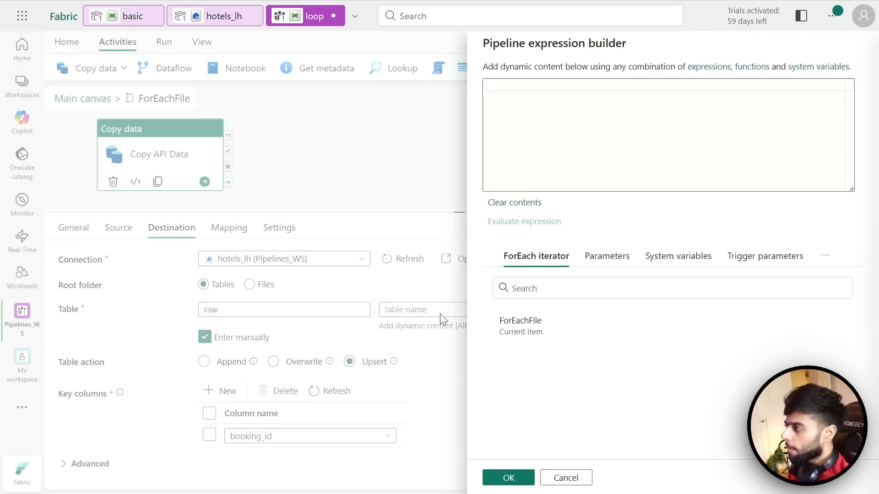
click(534, 98)
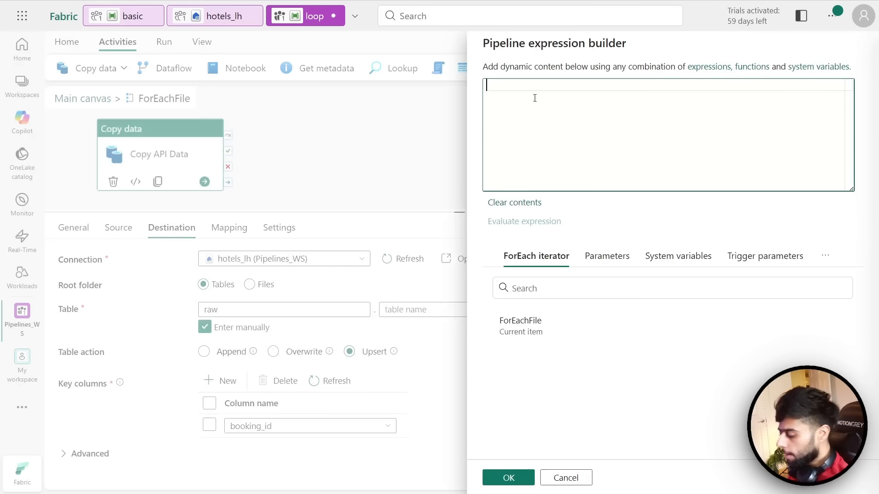
text(@i)
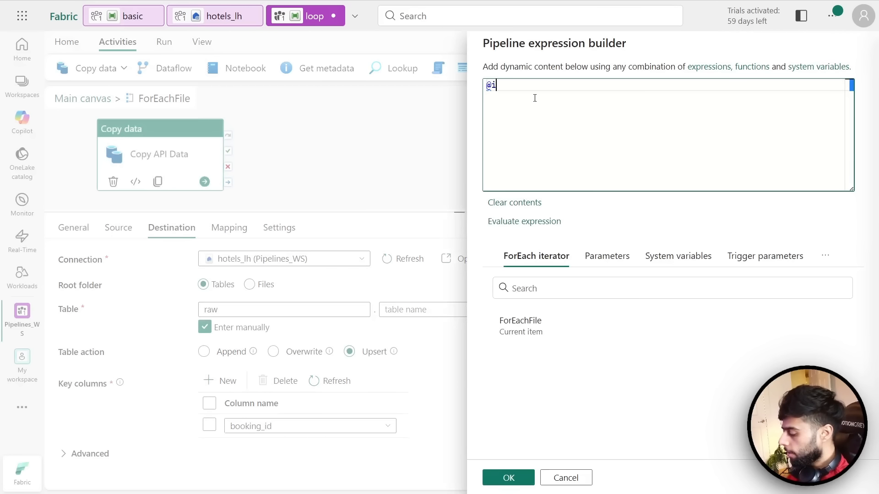
text(tem())
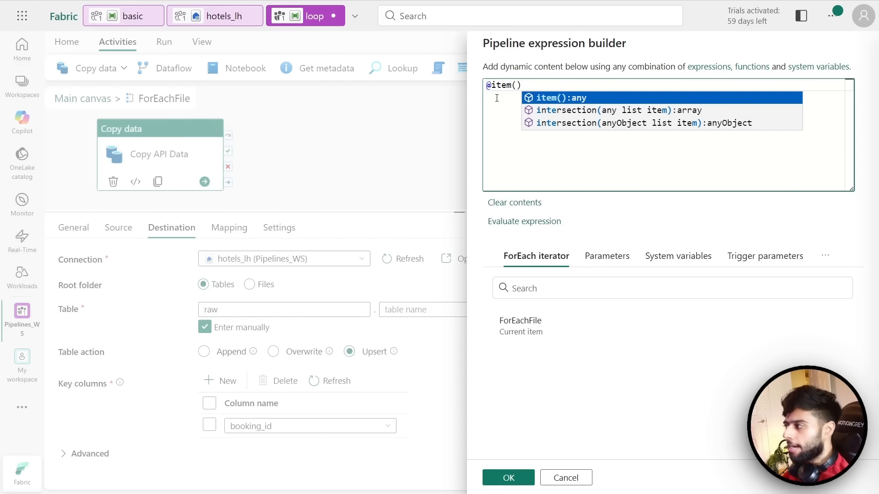
key(Left)
key(Left)
key(Left)
key(Left)
text({)
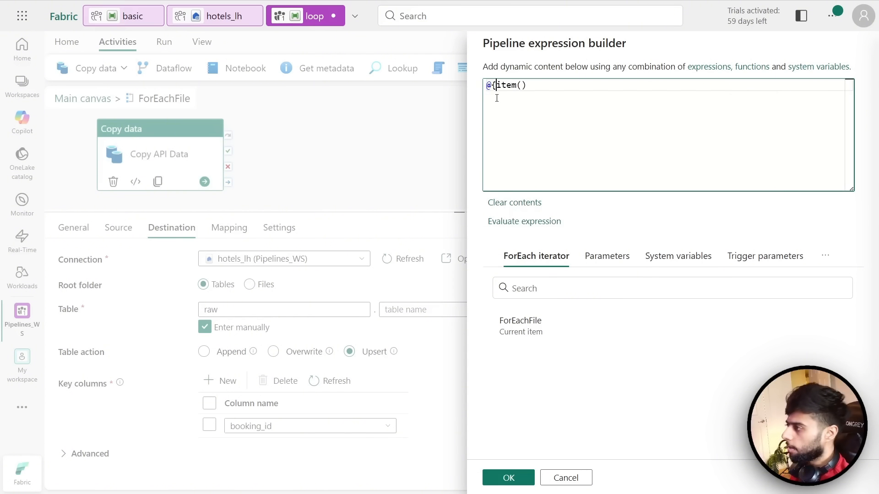
text(})
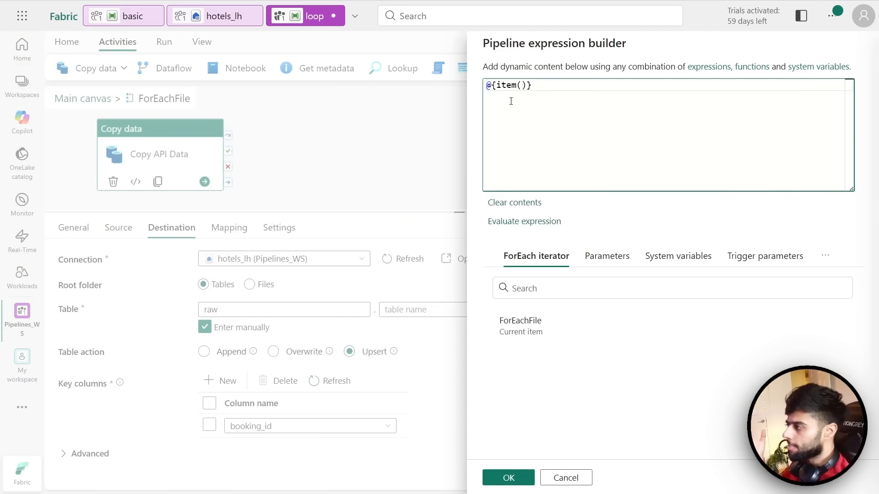
key(BackSpace)
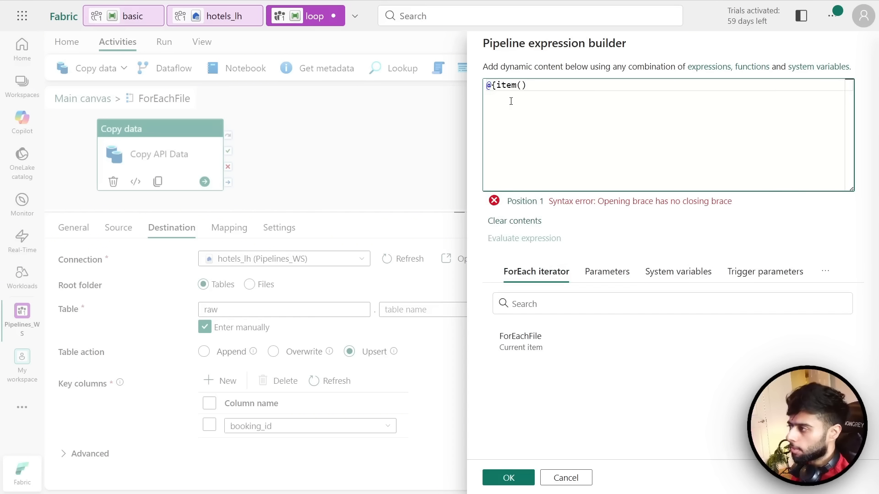
key(Left)
key(Left)
key(Left)
key(Left)
key(Left)
key(Left)
key(BackSpace)
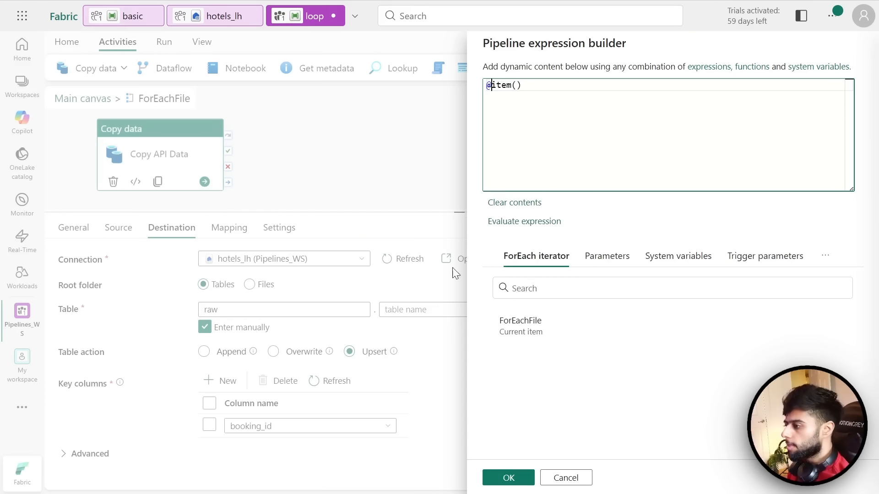
click(507, 477)
mouse_move(288, 422)
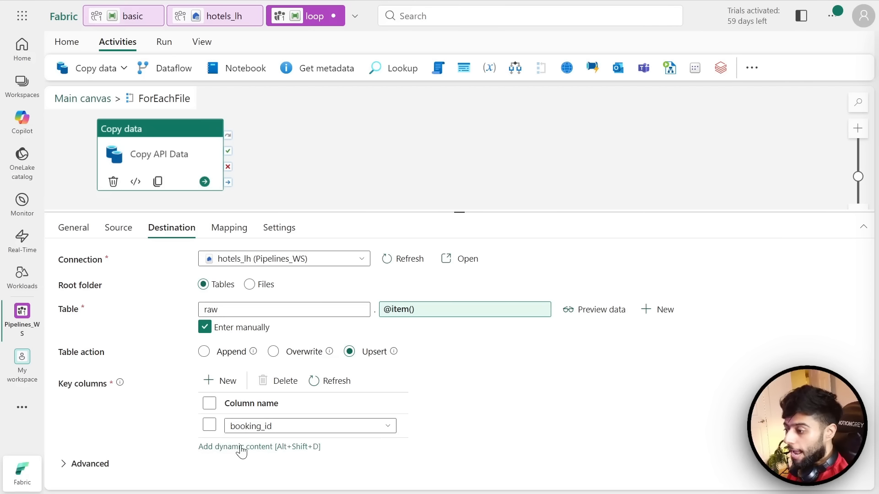
click(239, 447)
click(523, 95)
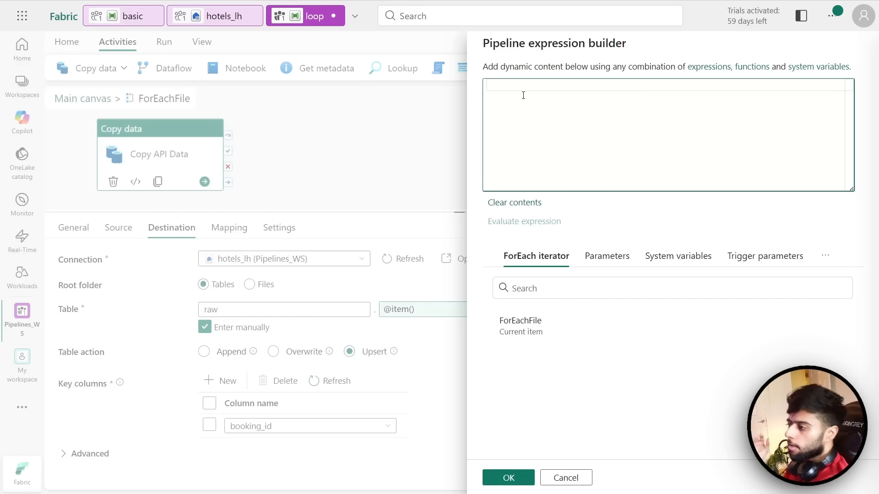
click(566, 478)
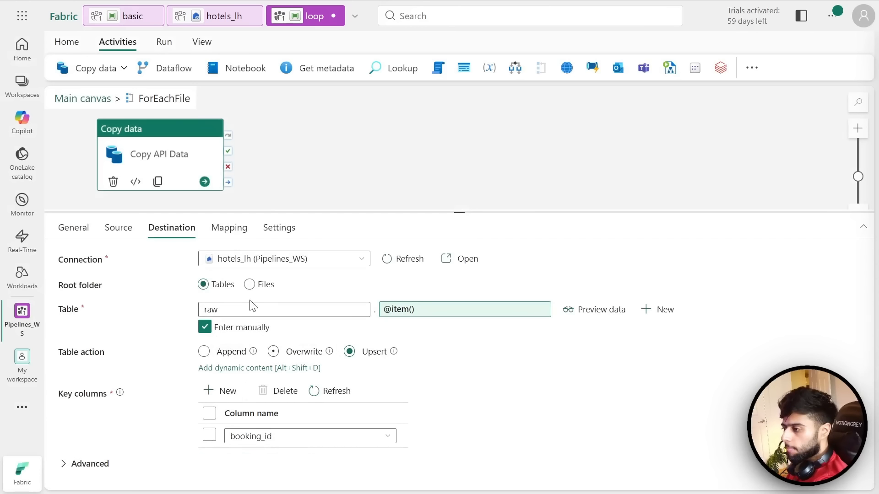
- Switch the Copy API Data destination's root folder to Files and set the directory to raw
click(249, 284)
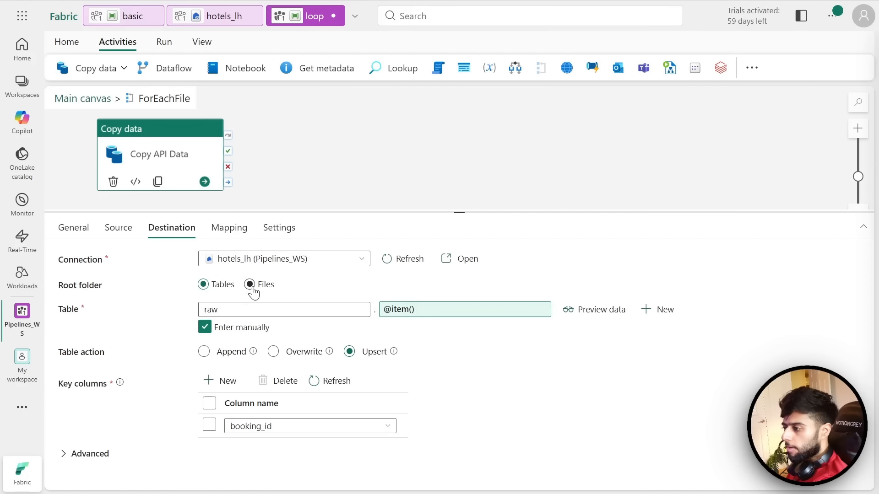
click(299, 310)
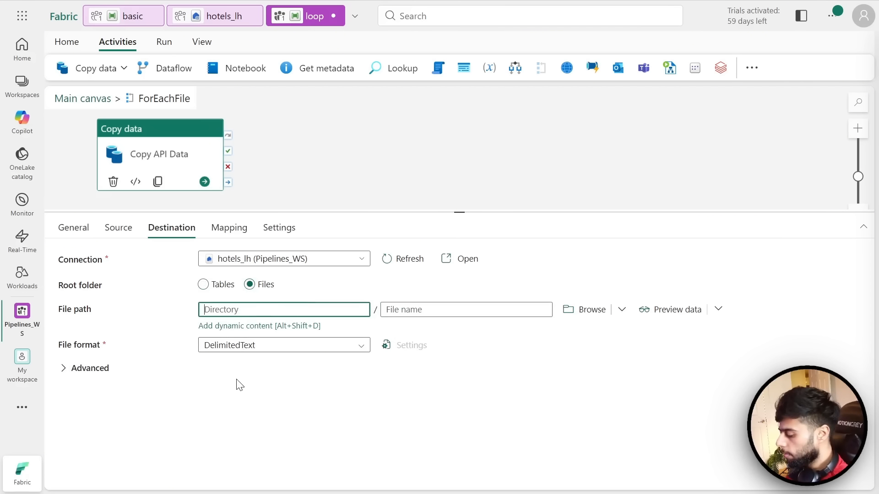
text(raw)
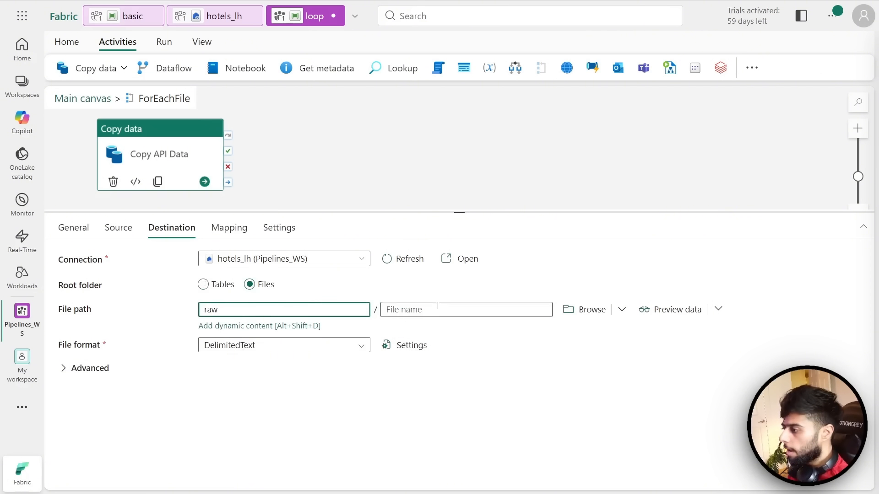
click(435, 309)
click(423, 328)
click(530, 320)
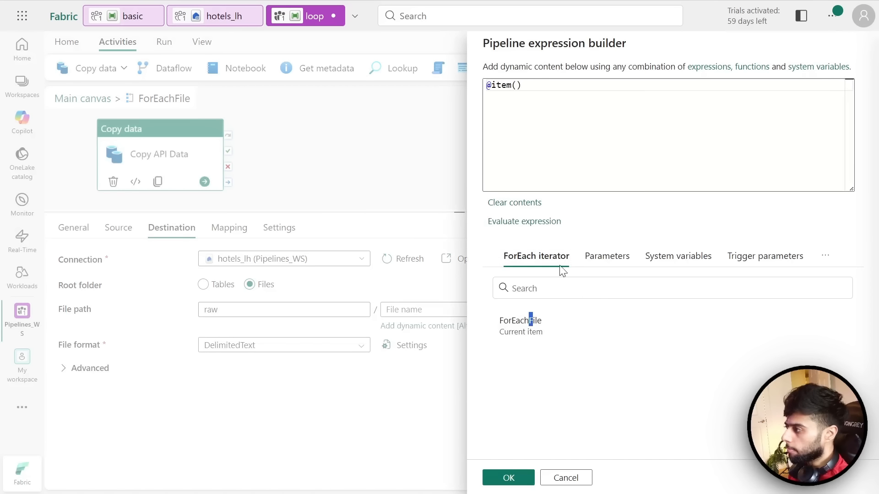
click(506, 478)
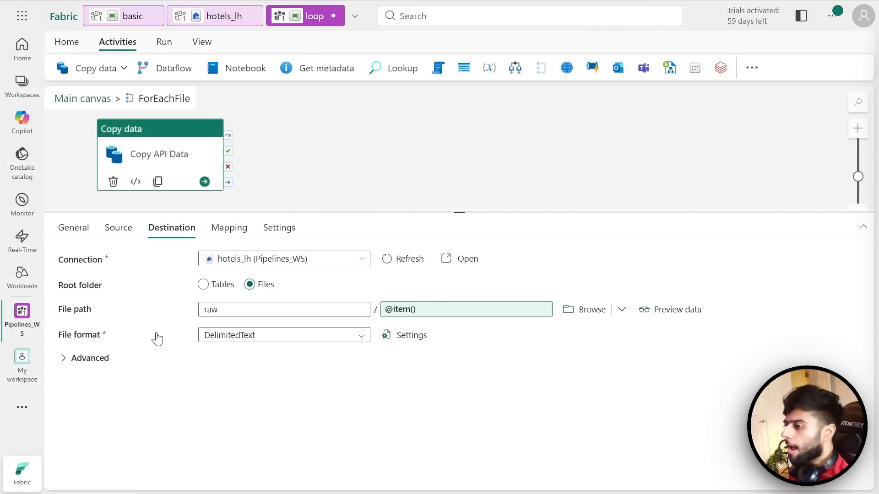
- Set the destination file format to Parquet and check the advanced options without changing them
click(228, 344)
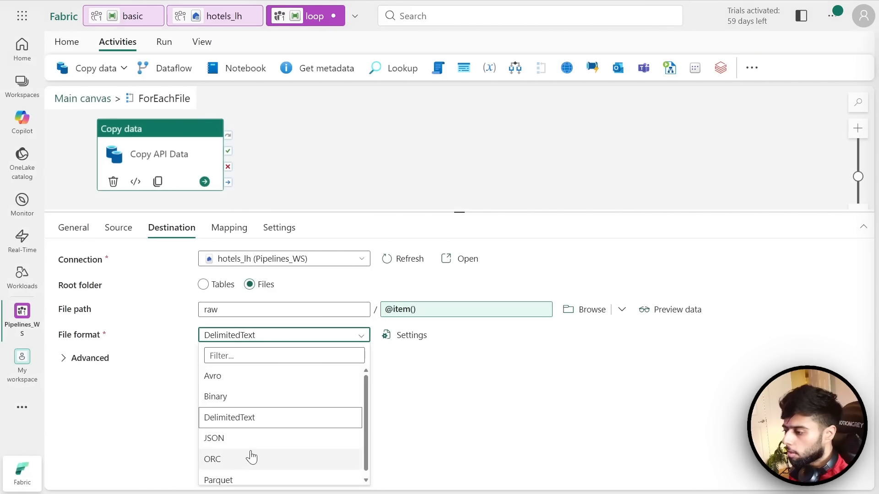
scroll(244, 467, down, 1)
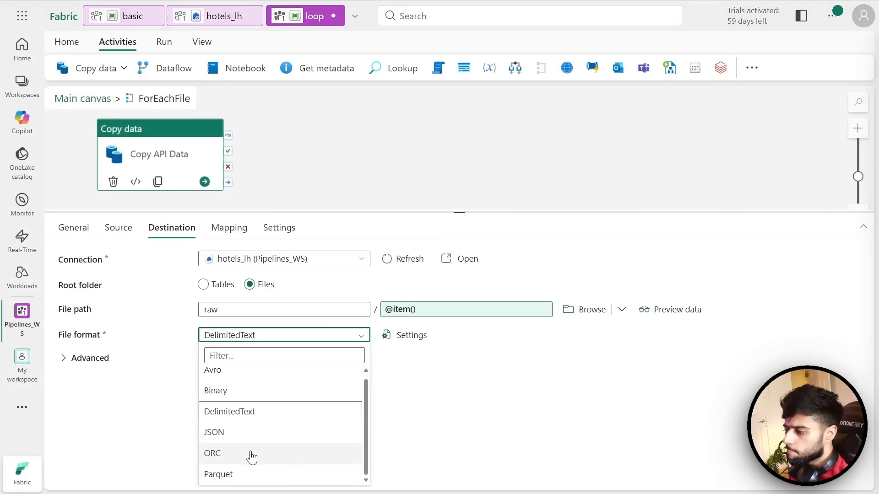
click(235, 476)
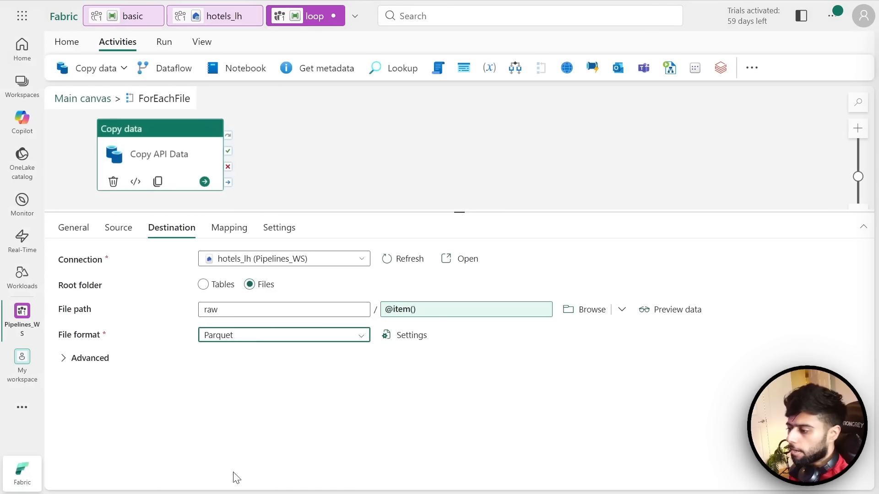
click(356, 337)
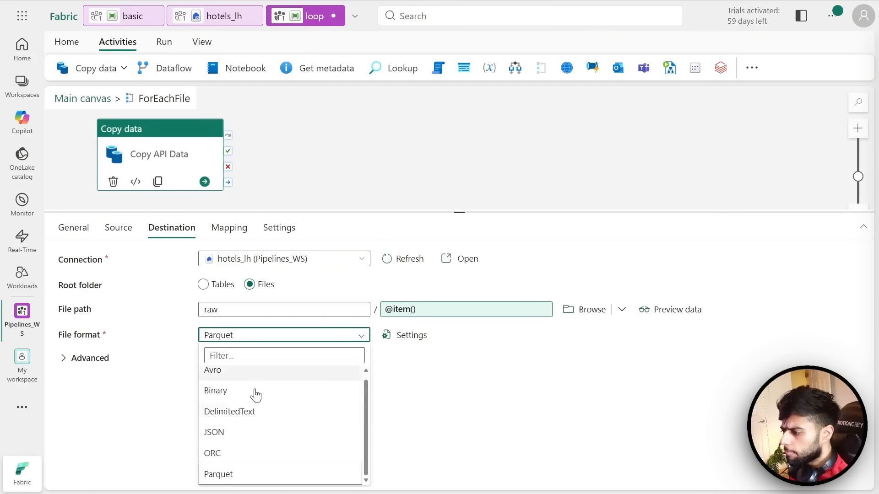
click(224, 474)
click(102, 359)
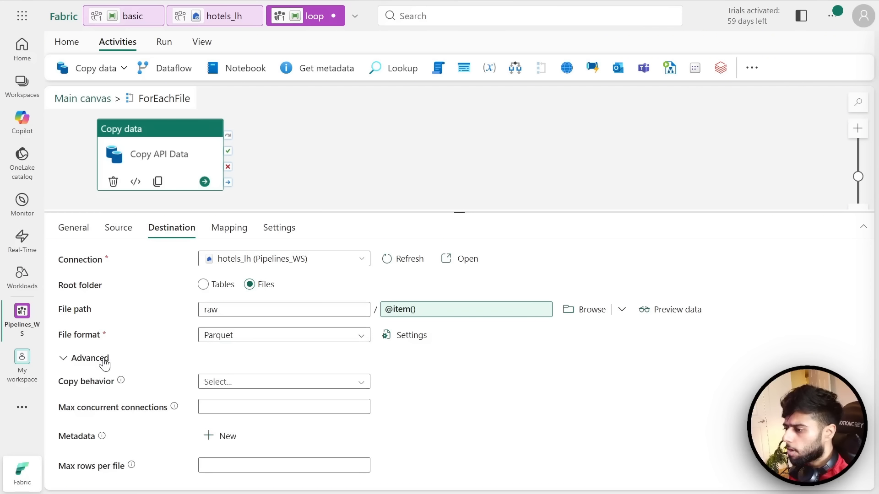
click(98, 361)
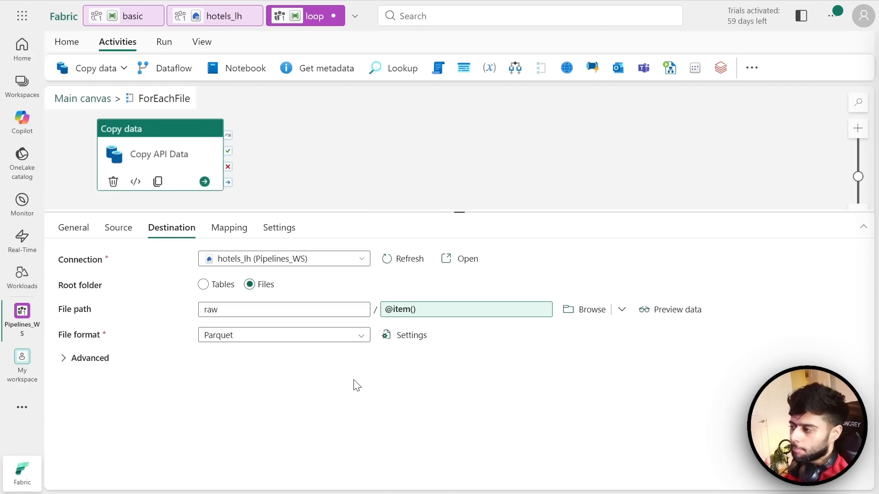
- Return to the main canvas, move the ForEachFile activity to its middle, and show the pipeline parameters
click(68, 99)
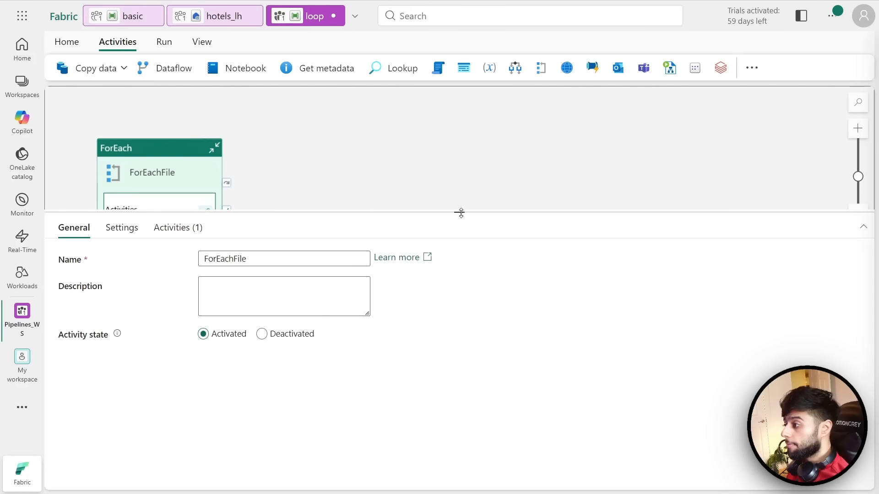
drag(459, 212, 459, 284)
drag(188, 148, 576, 133)
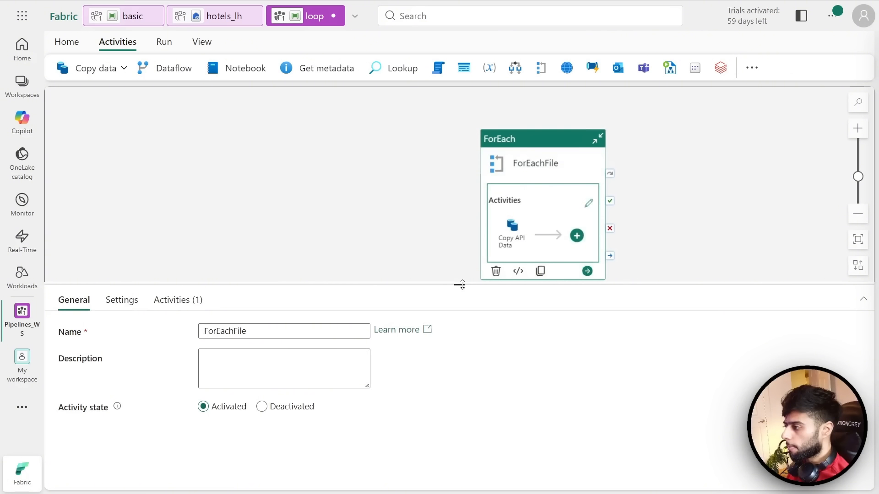
drag(458, 285, 459, 351)
click(342, 223)
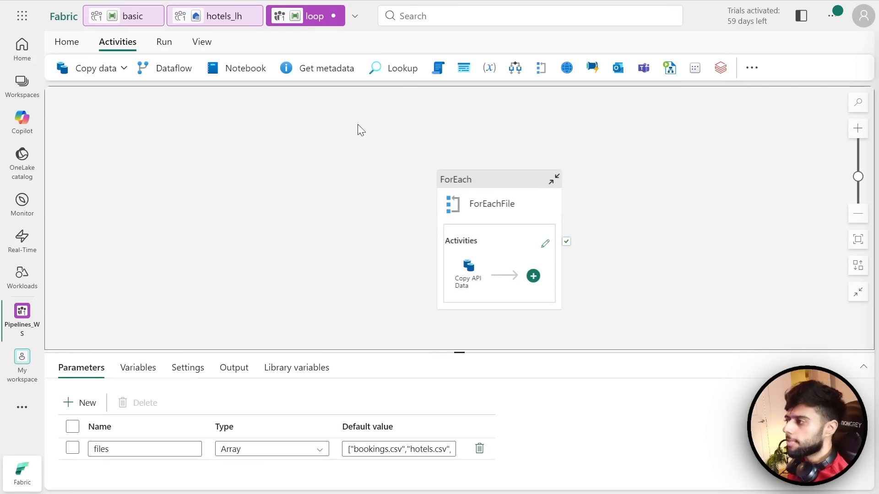
- Save the loop pipeline and run it with the default value of the files parameter
click(66, 42)
click(63, 68)
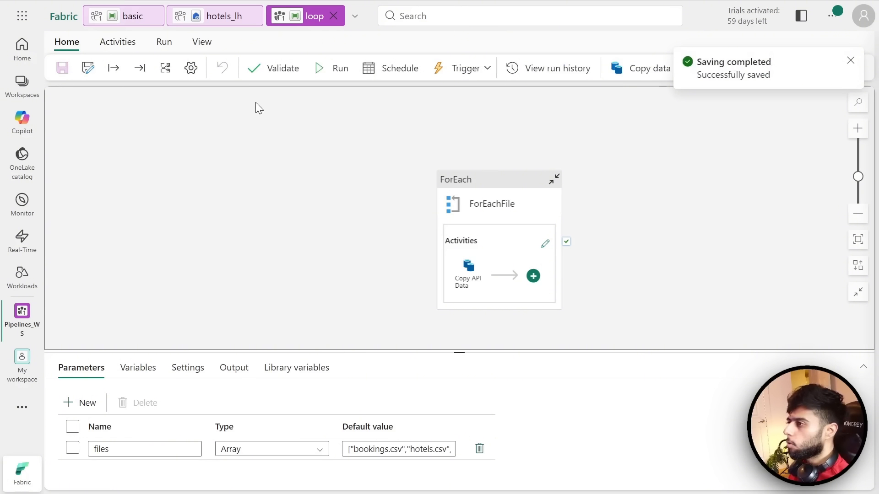
click(313, 67)
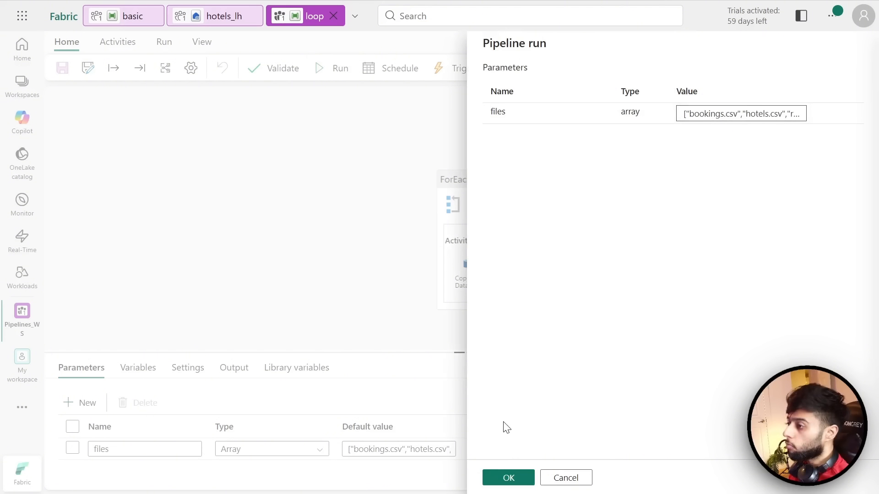
click(587, 479)
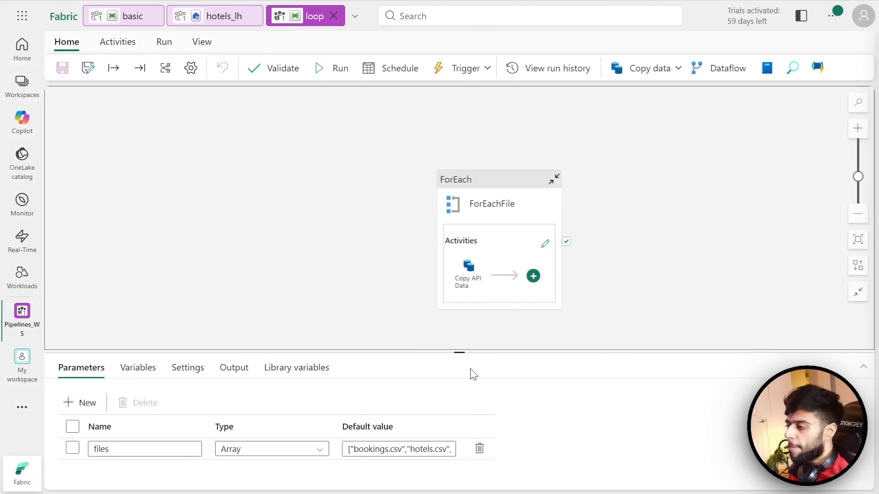
drag(458, 351, 458, 319)
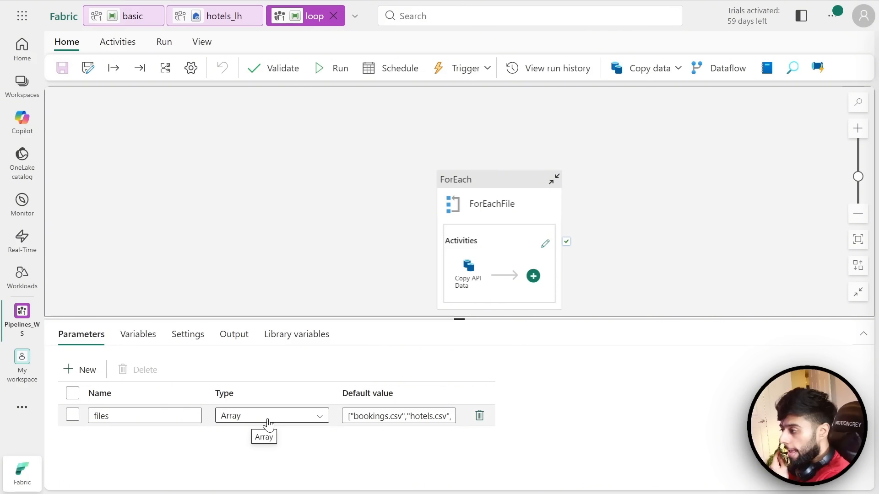
click(319, 74)
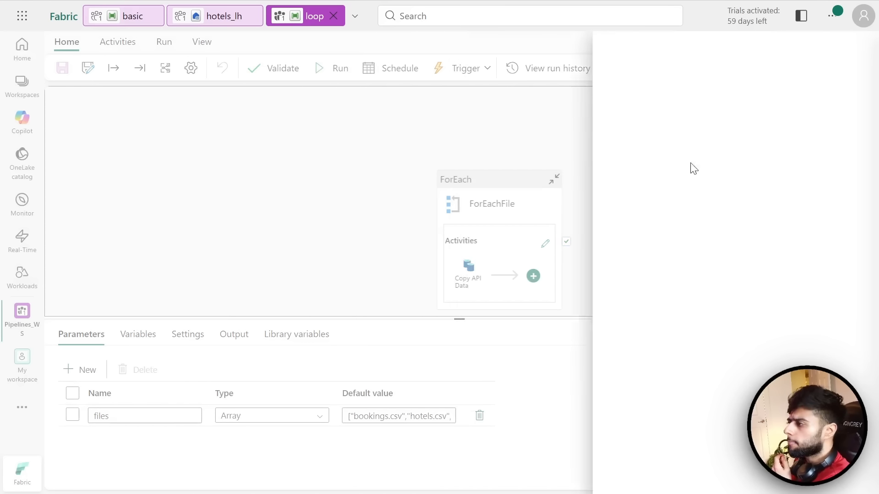
click(520, 476)
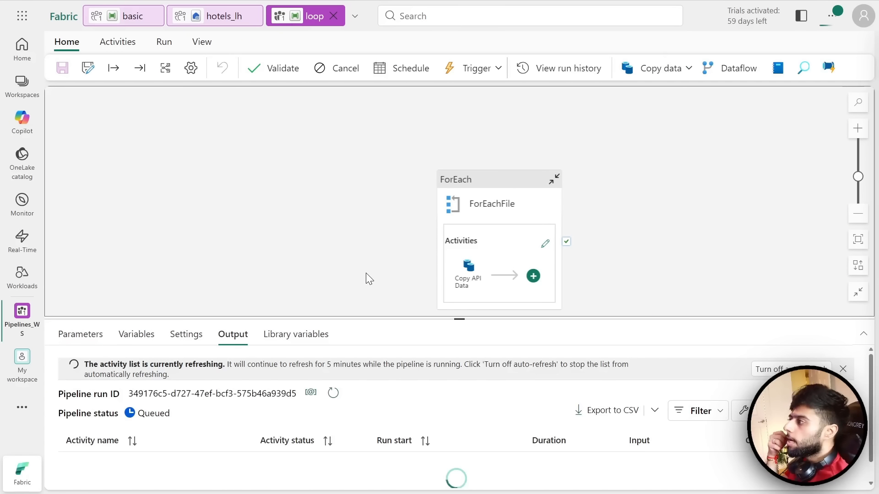
- Move the ForEachFile activity higher on the canvas and enlarge the run output to monitor the copy activities' statuses
drag(488, 188, 435, 96)
click(451, 284)
drag(457, 319, 457, 264)
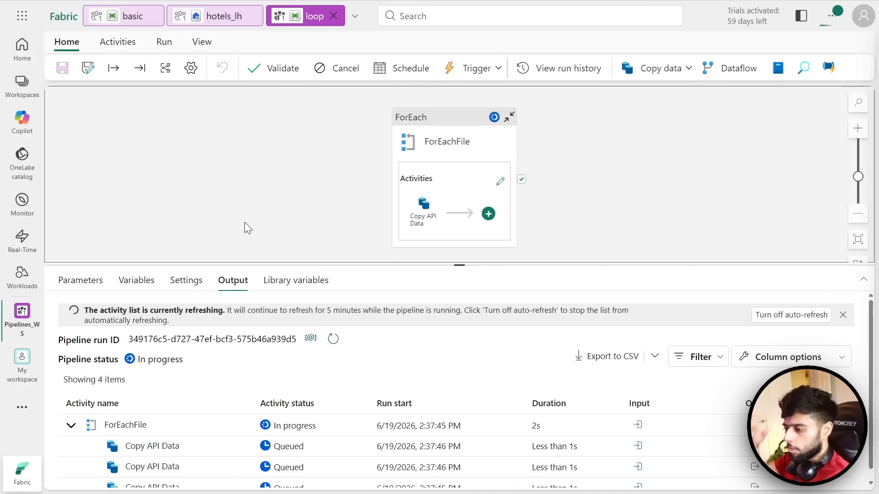
drag(436, 265, 451, 189)
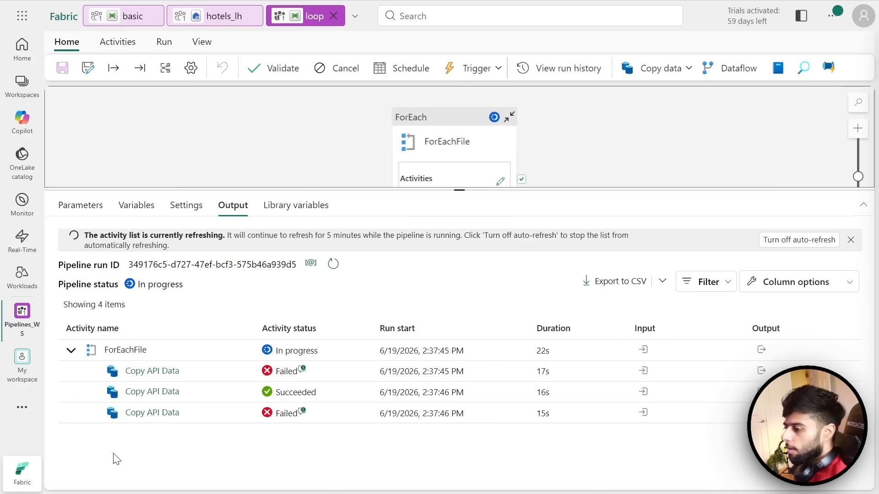
- Read the error details of the first failed Copy API Data run, close them, and make room for the canvas
click(303, 370)
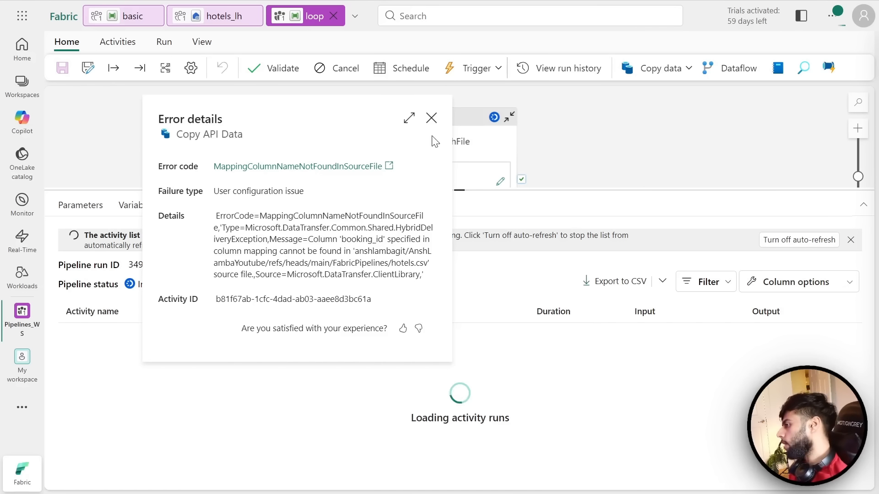
click(431, 118)
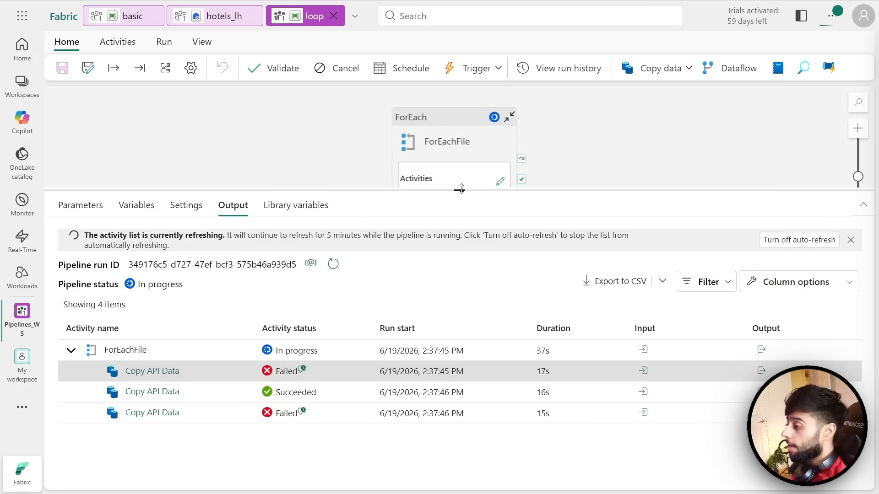
drag(459, 189, 450, 309)
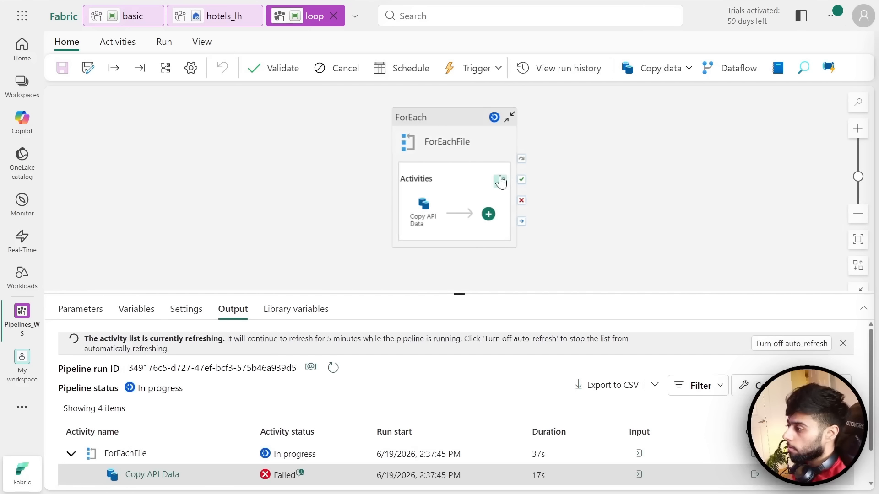
- Reset the column mapping of the Copy API Data activity inside ForEachFile, delete every mapping row and save the pipeline
click(500, 178)
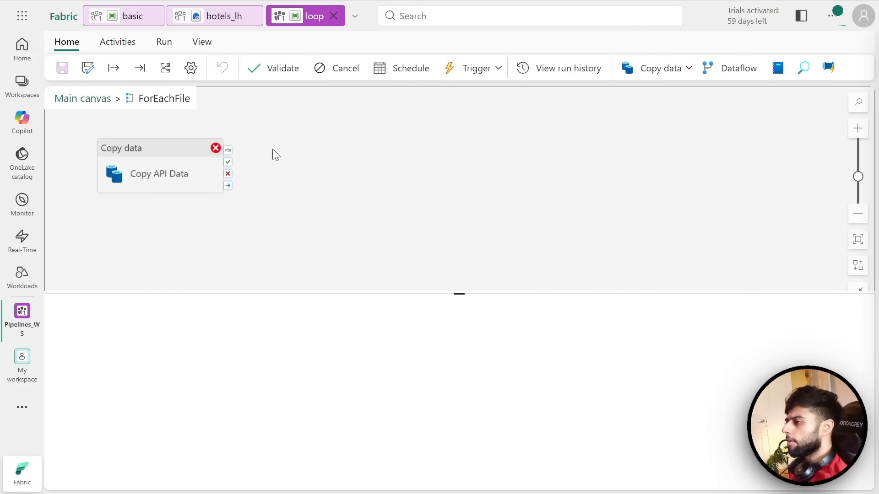
drag(150, 183, 392, 170)
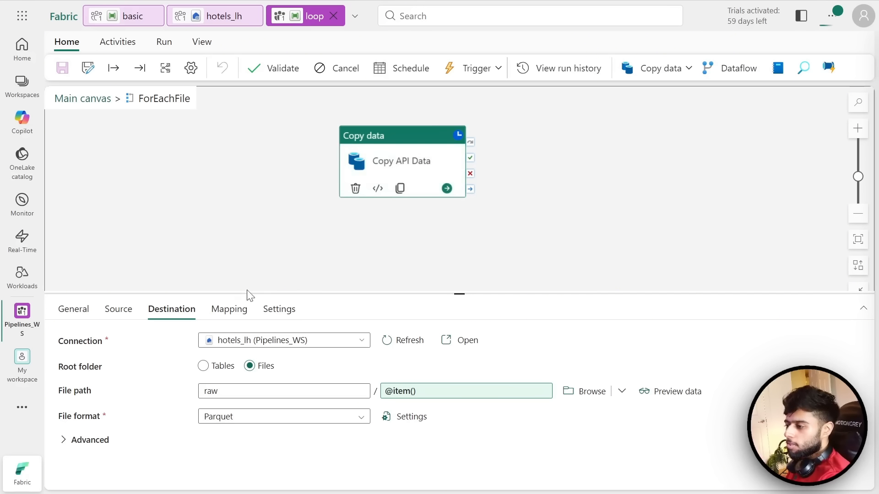
click(228, 309)
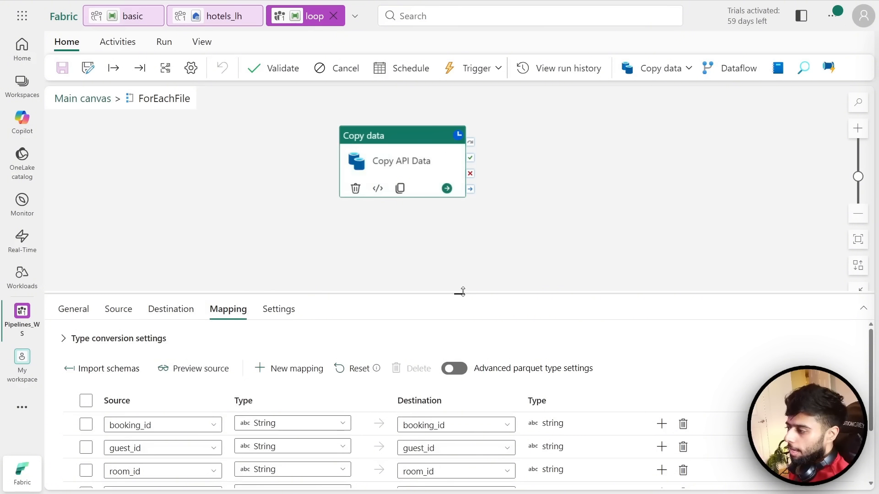
drag(459, 294, 460, 221)
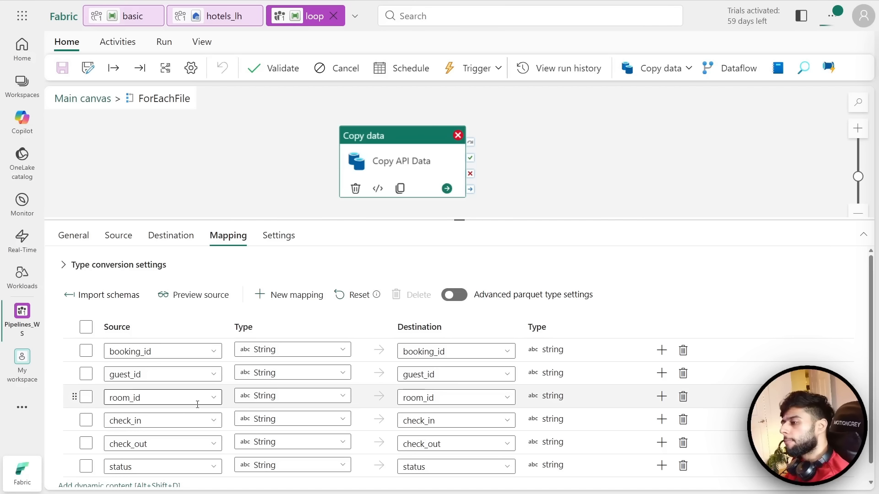
click(353, 296)
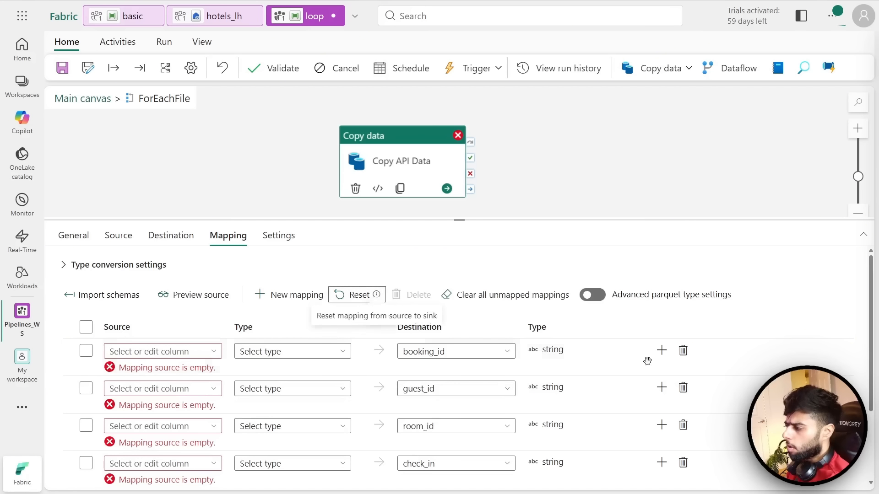
click(683, 353)
click(684, 351)
click(683, 352)
click(684, 351)
click(684, 352)
click(684, 351)
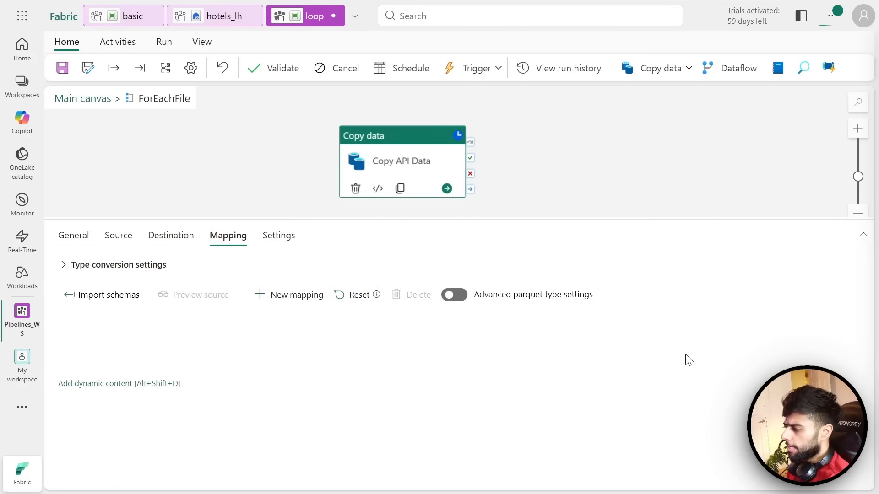
click(61, 69)
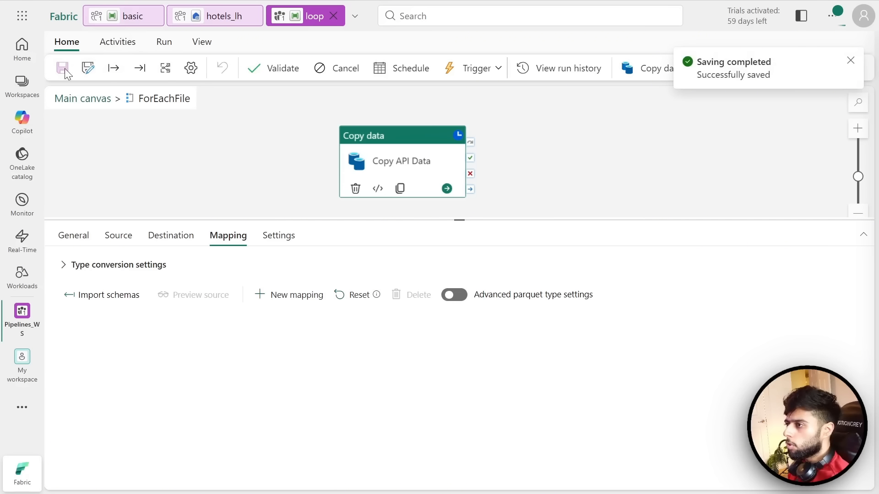
- Cancel the running loop pipeline, including all its child pipelines
click(330, 69)
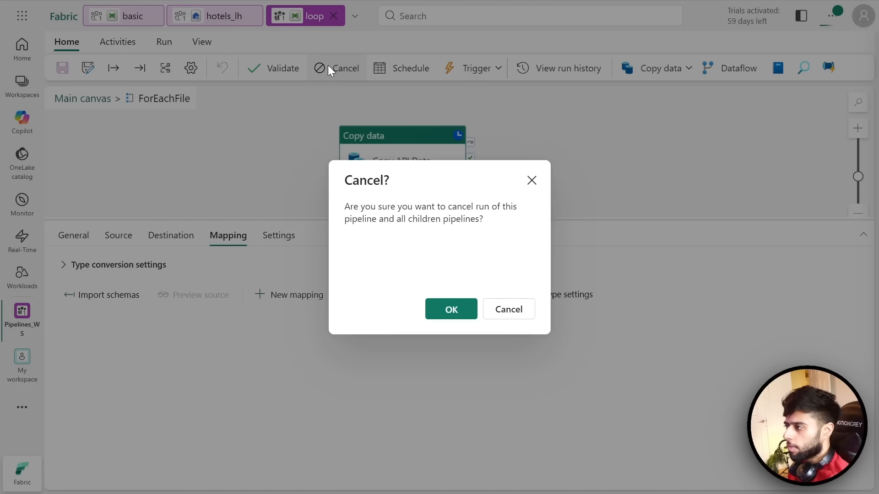
click(436, 311)
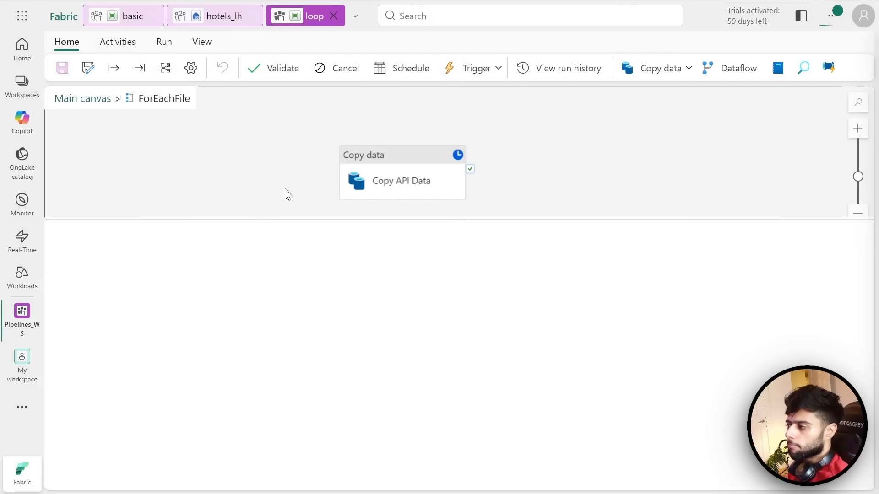
drag(456, 220, 412, 258)
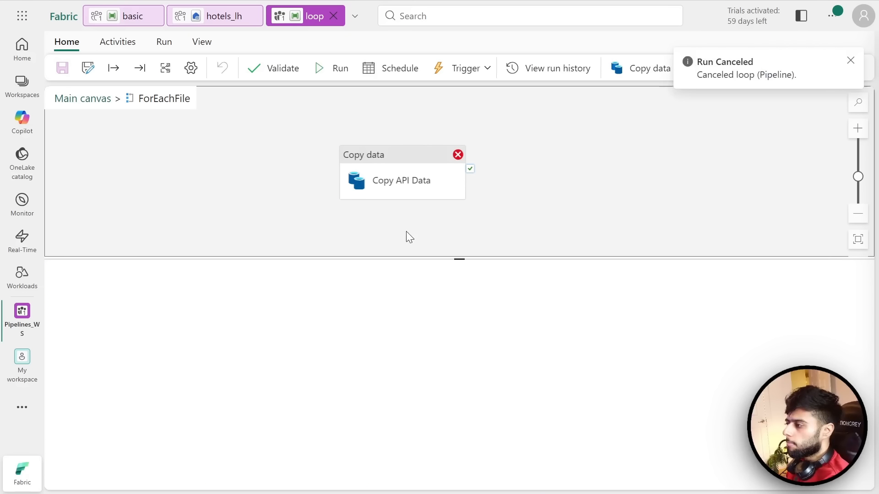
drag(459, 259, 459, 279)
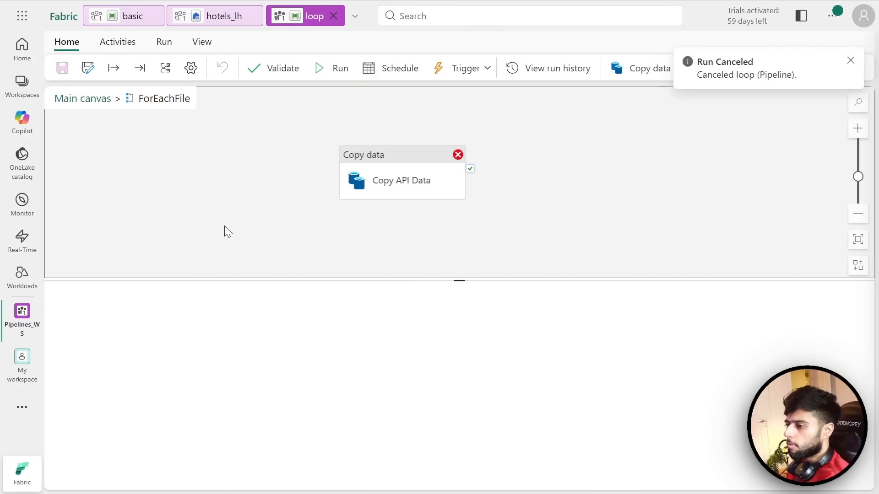
- Return from ForEachFile to the main canvas and review the statuses of the canceled run's copy activities
click(396, 175)
click(102, 98)
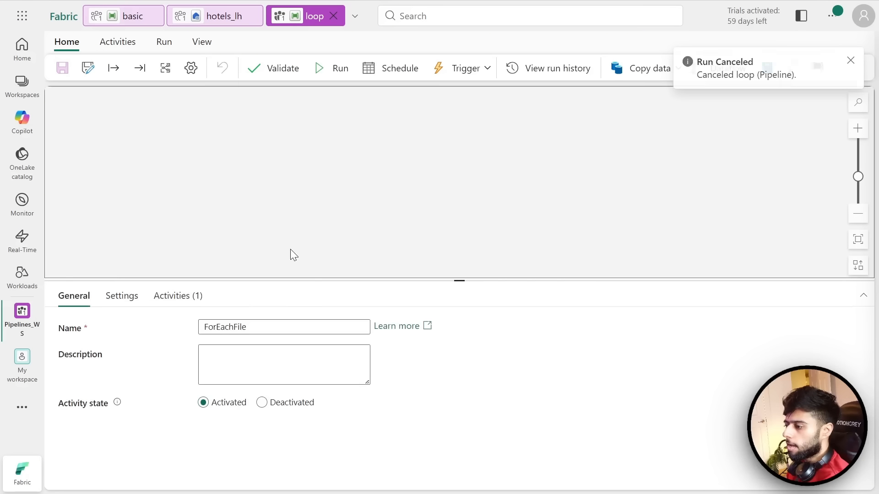
click(347, 236)
scroll(295, 451, down, 2)
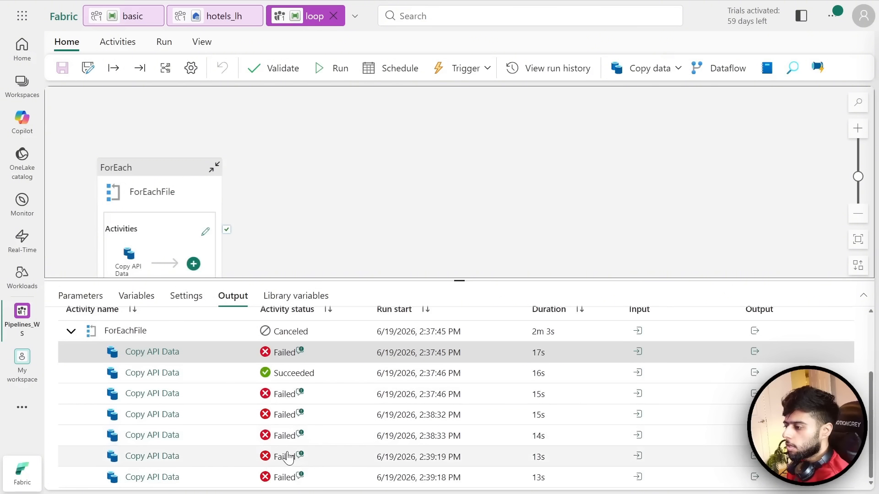
scroll(288, 456, up, 3)
- Move the ForEachFile activity to the middle of the canvas, keeping it fully visible above the run output
drag(142, 180, 370, 177)
click(239, 153)
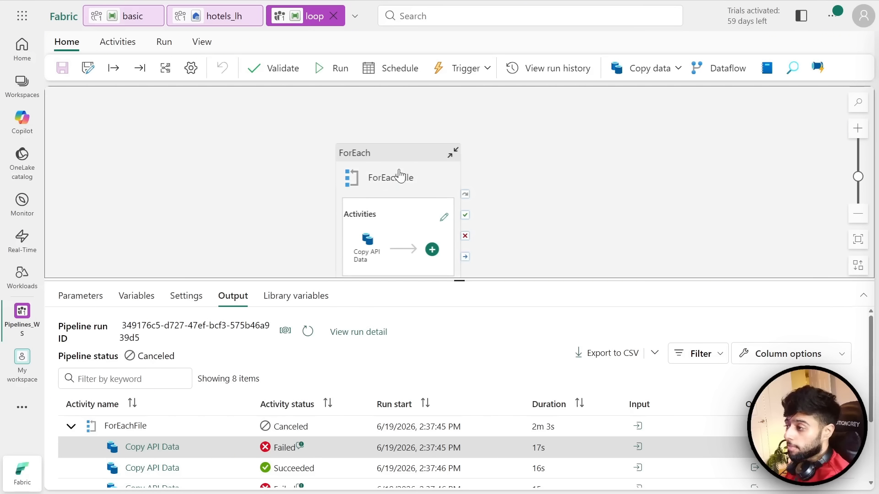
drag(413, 177, 483, 141)
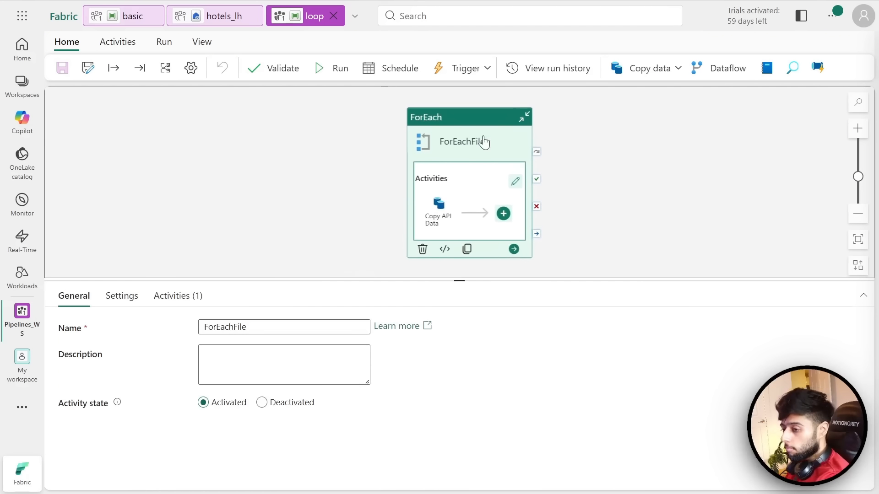
click(326, 222)
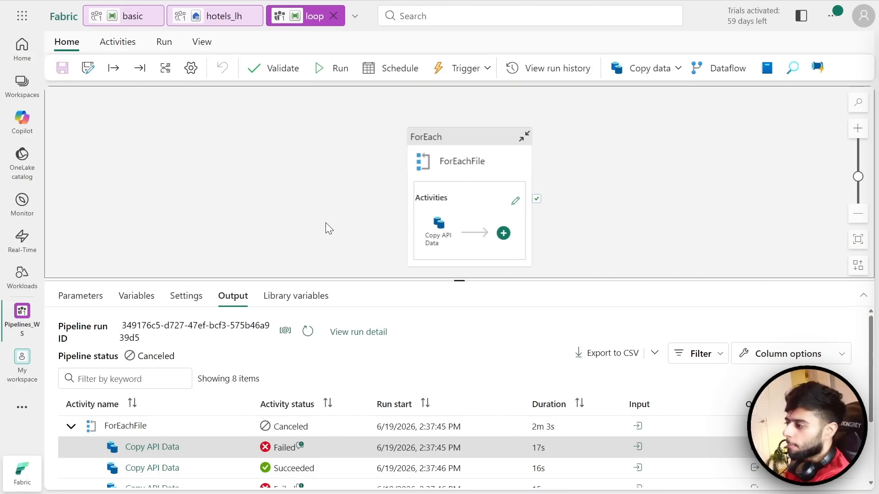
drag(473, 136, 469, 126)
click(358, 197)
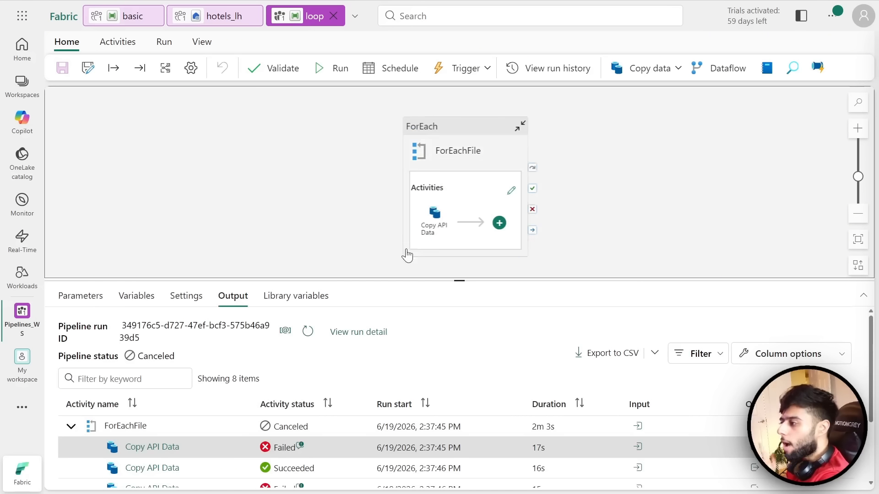
drag(459, 280, 459, 269)
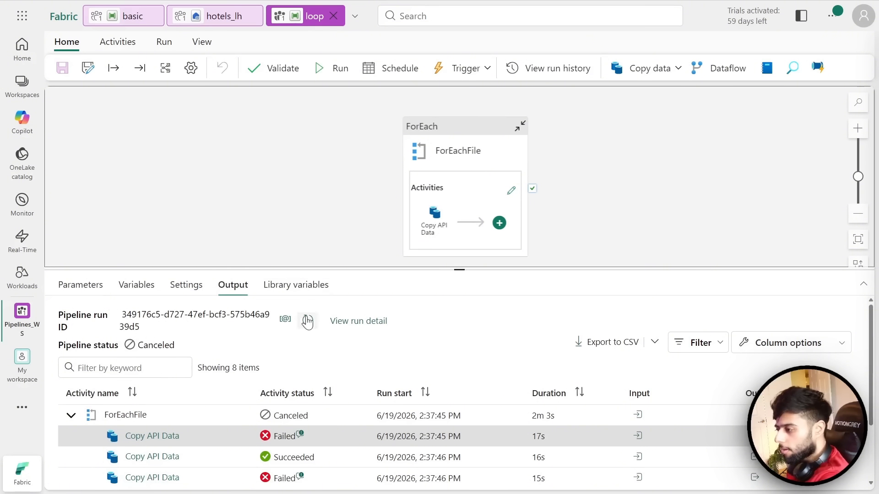
drag(325, 273, 327, 260)
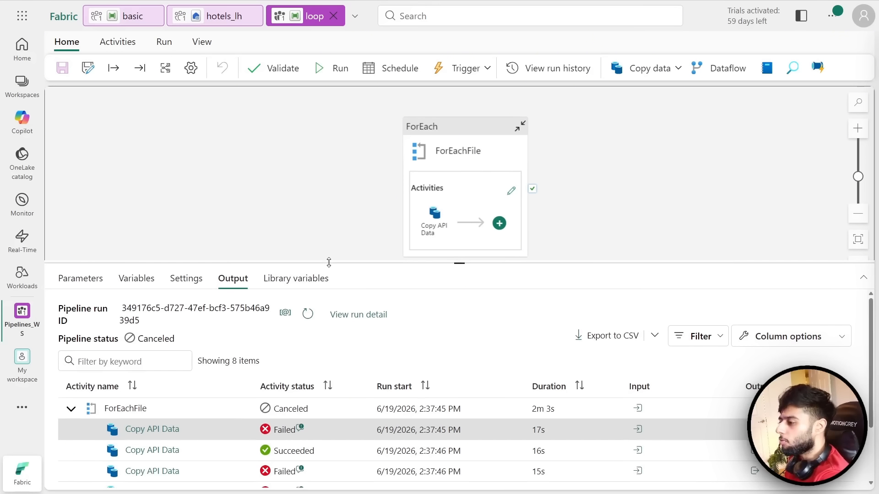
- Run the loop pipeline again and display its new activity runs
scroll(212, 397, down, 2)
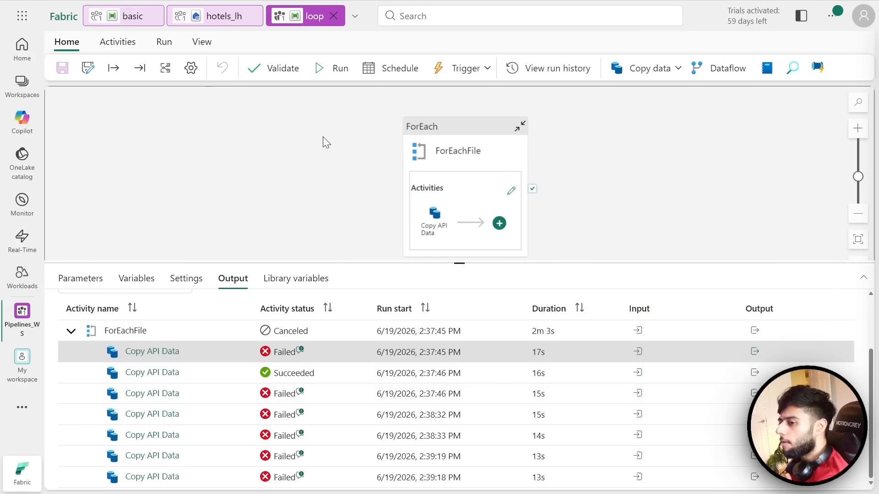
click(321, 67)
click(504, 478)
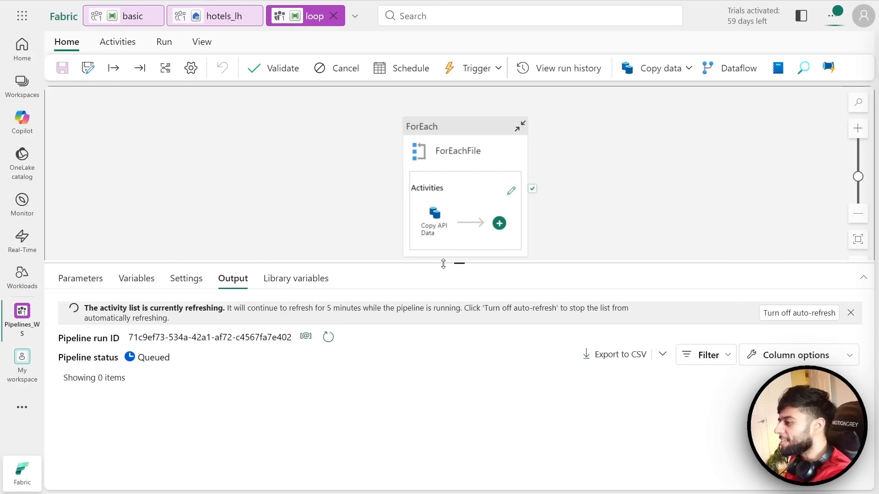
drag(443, 263, 438, 283)
drag(451, 121, 478, 121)
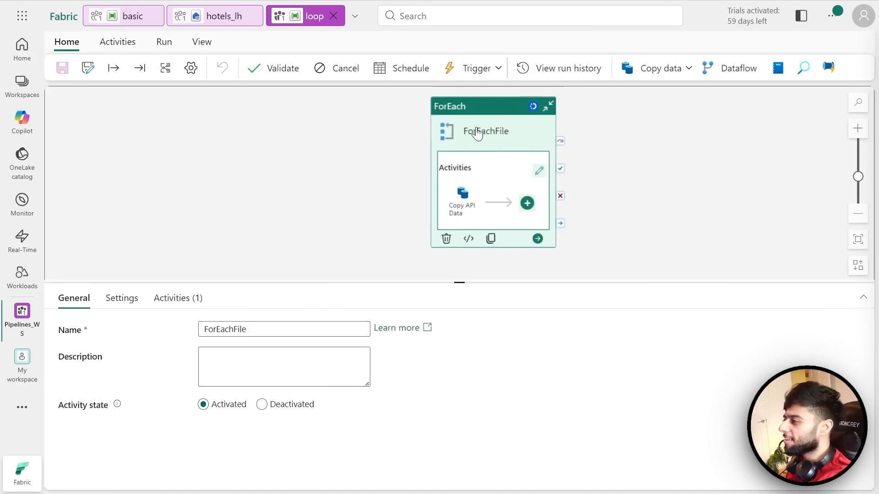
click(403, 147)
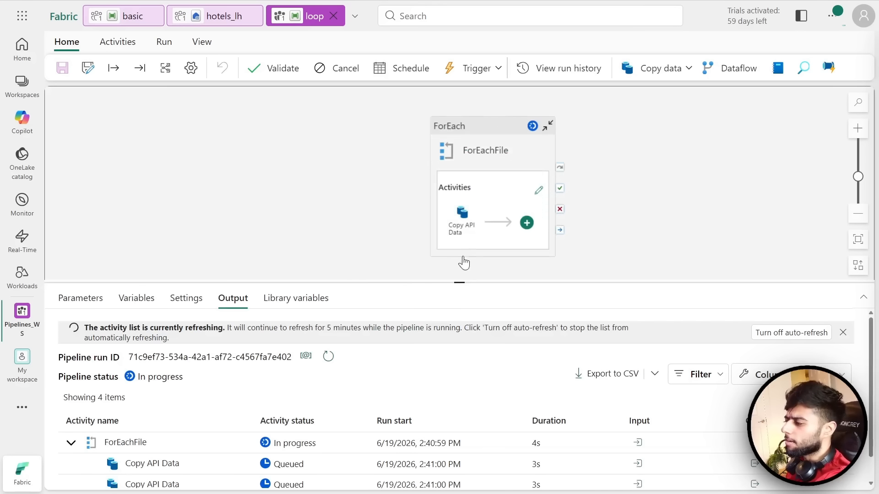
- Monitor the new run by refreshing the activity runs of ForEachFile and its Copy API Data iterations
drag(458, 282, 458, 210)
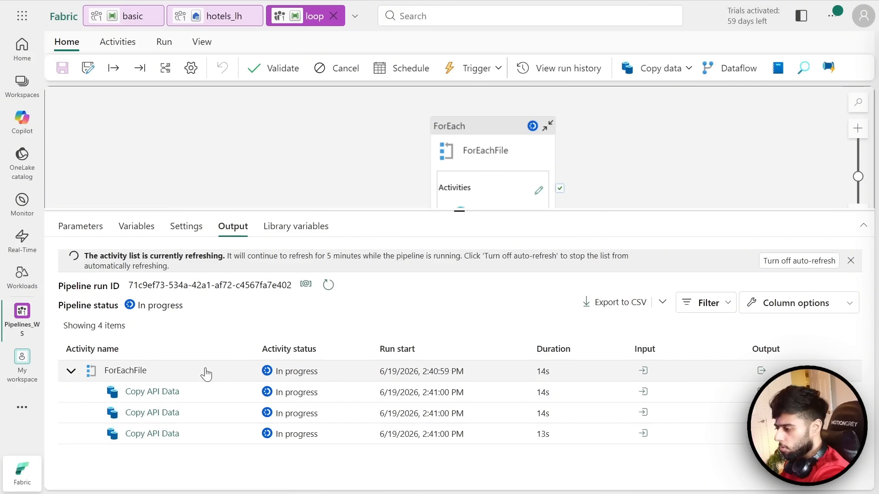
click(330, 286)
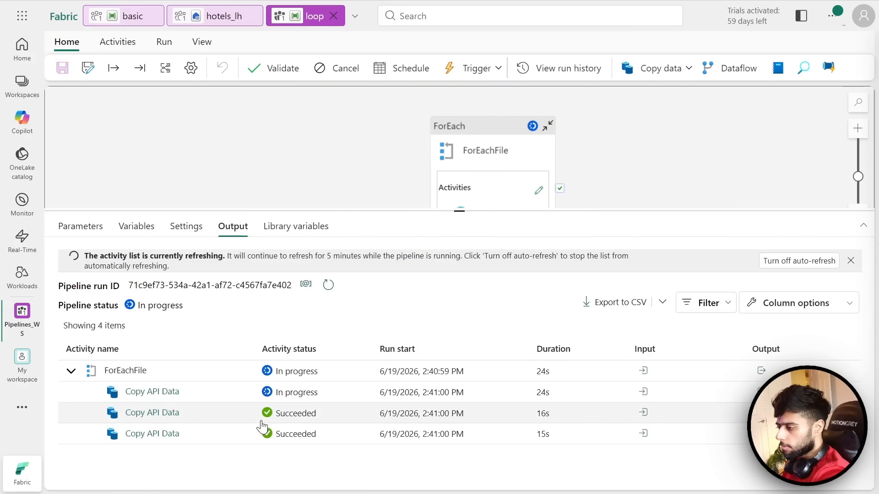
click(327, 286)
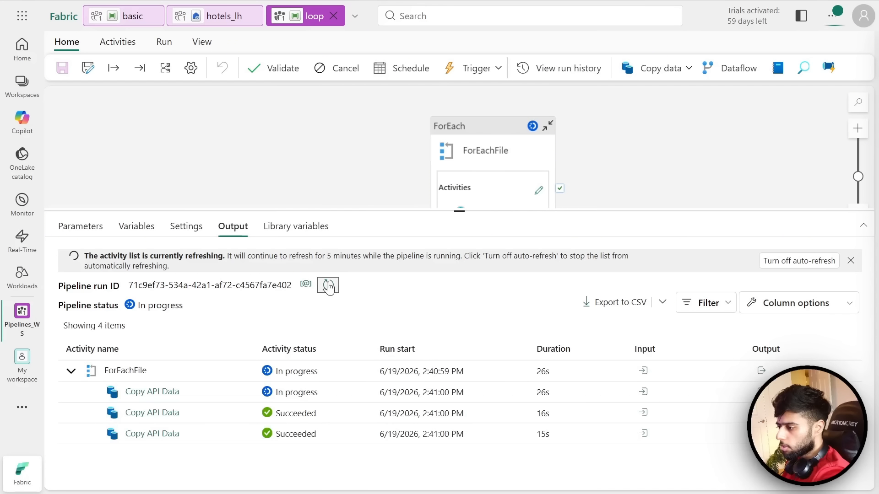
click(327, 285)
click(327, 286)
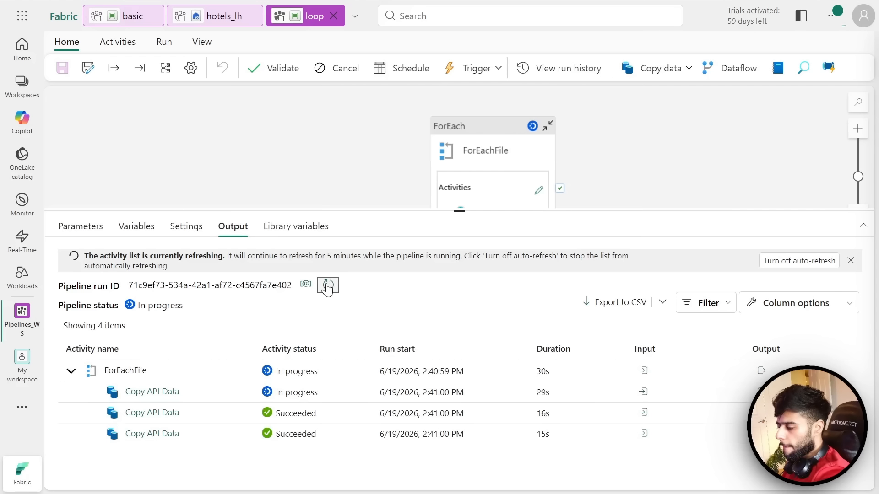
click(327, 285)
click(327, 285)
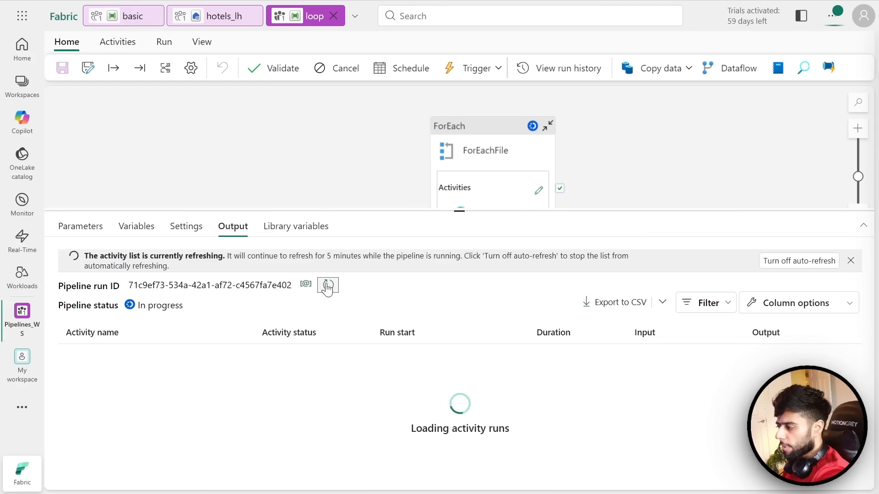
click(327, 285)
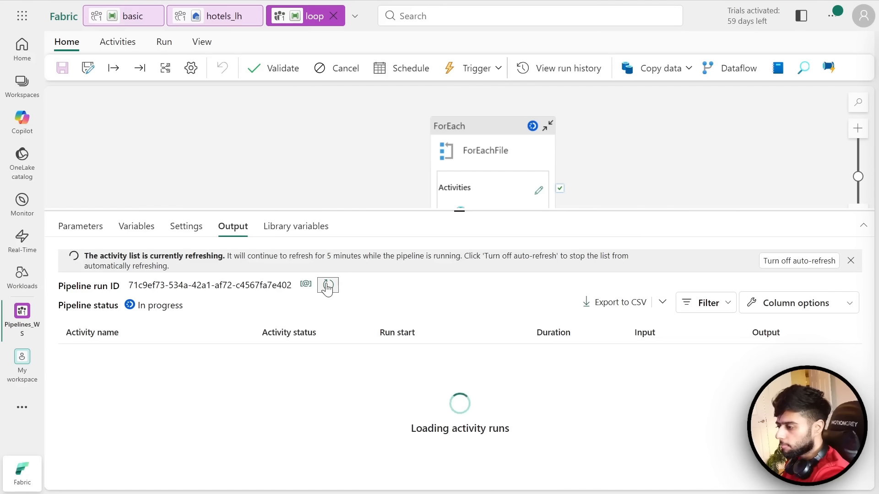
click(328, 286)
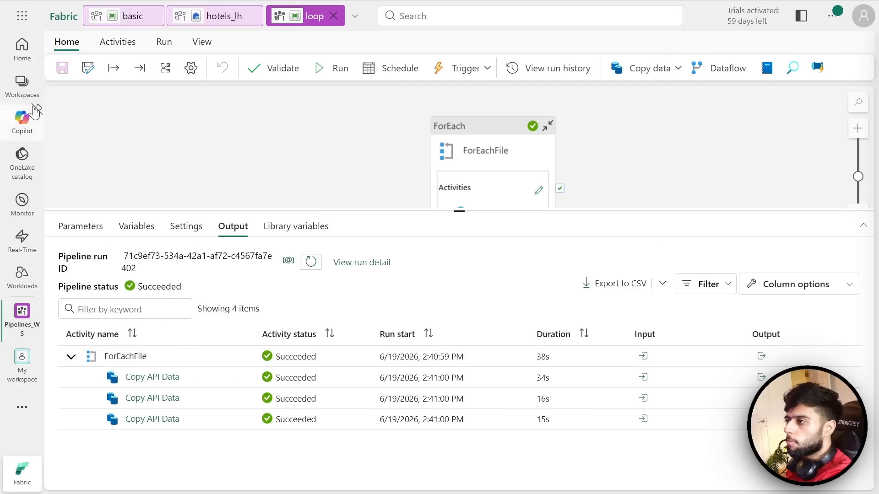
- Switch to the hotels_lh lakehouse, refresh its Files section and open the raw folder to check the copied files
click(209, 19)
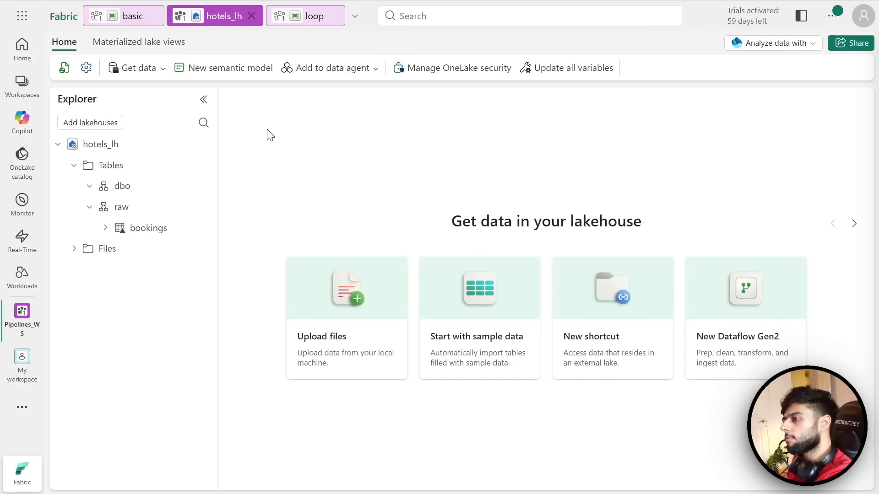
click(72, 253)
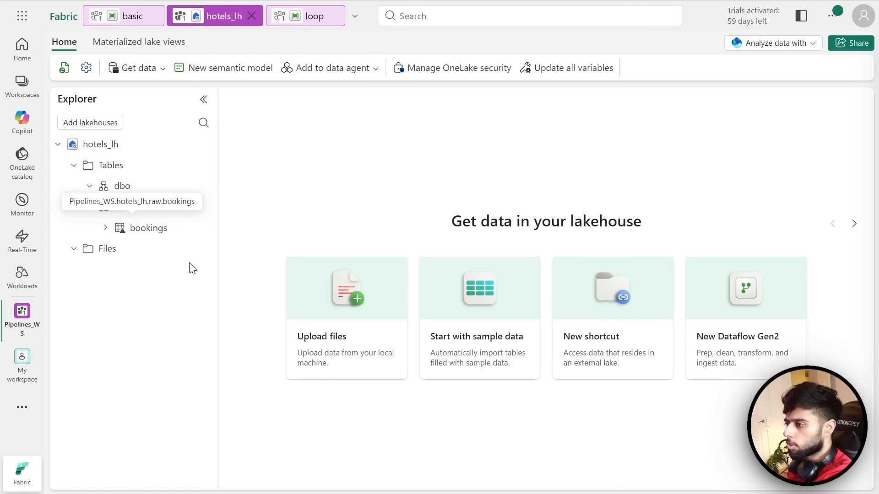
click(200, 251)
click(214, 445)
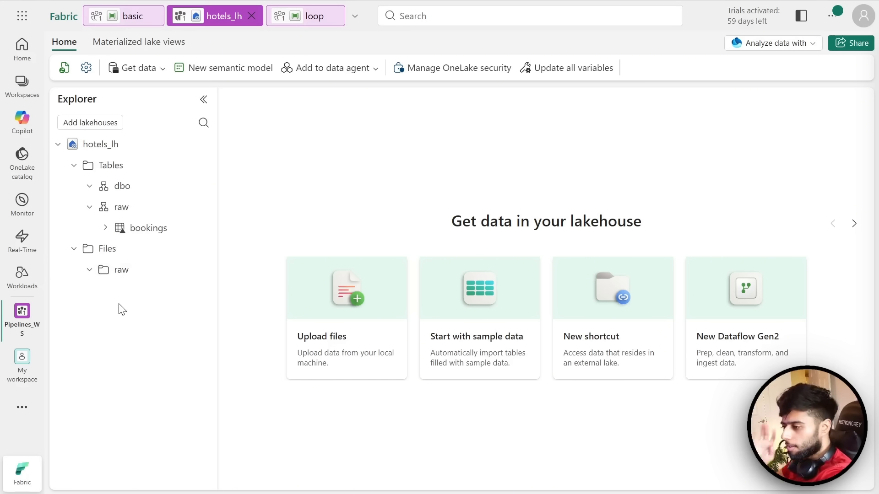
click(122, 273)
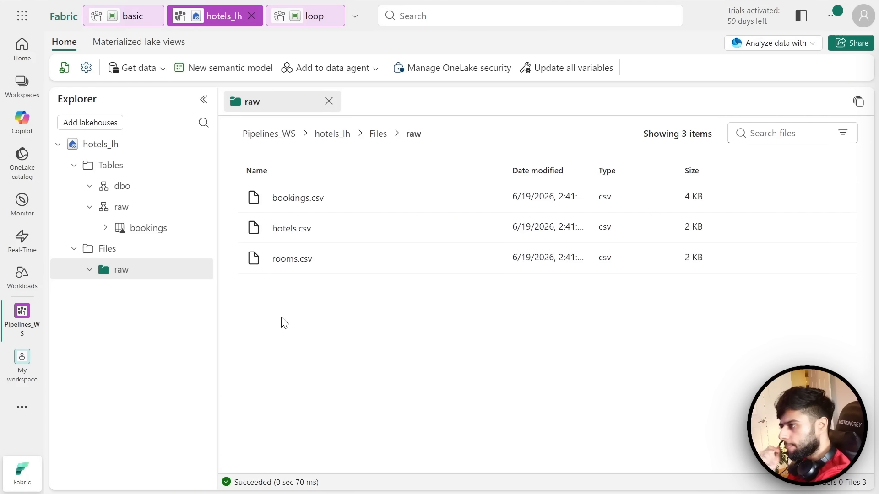
- Return to the loop pipeline and inspect the destination settings of Copy API Data inside ForEachFile, enlarging the settings area
click(299, 21)
click(496, 137)
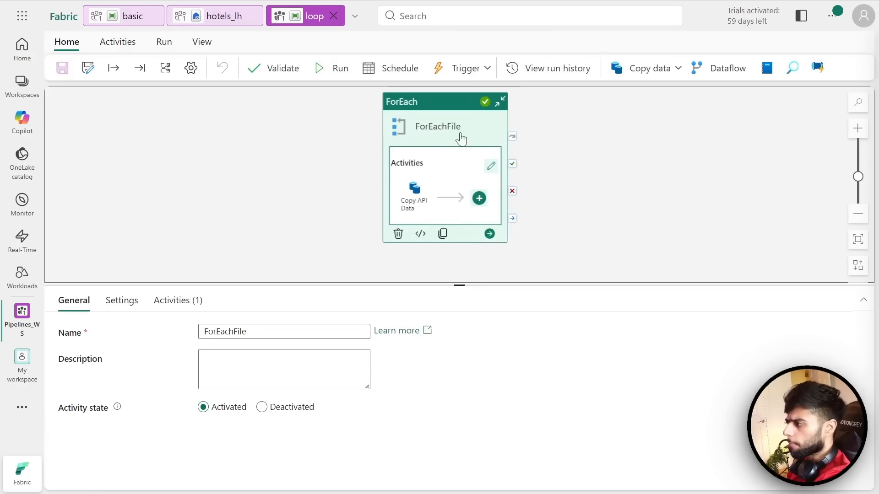
click(491, 166)
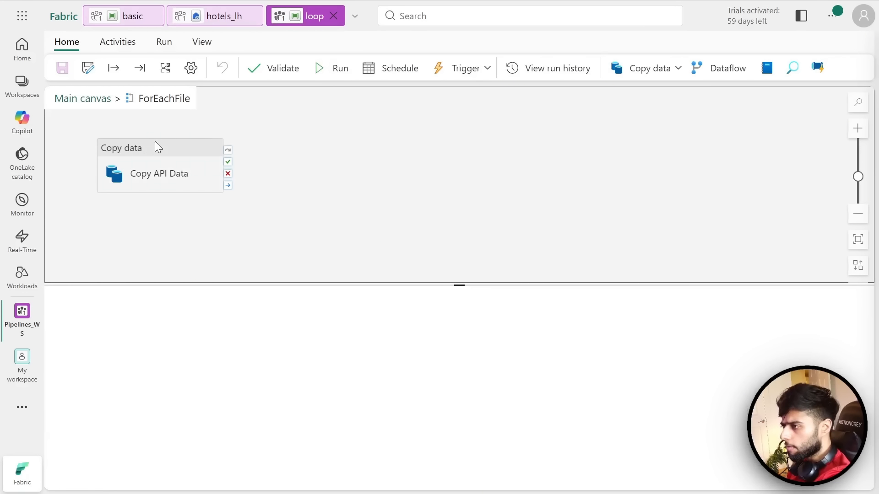
click(155, 142)
click(168, 300)
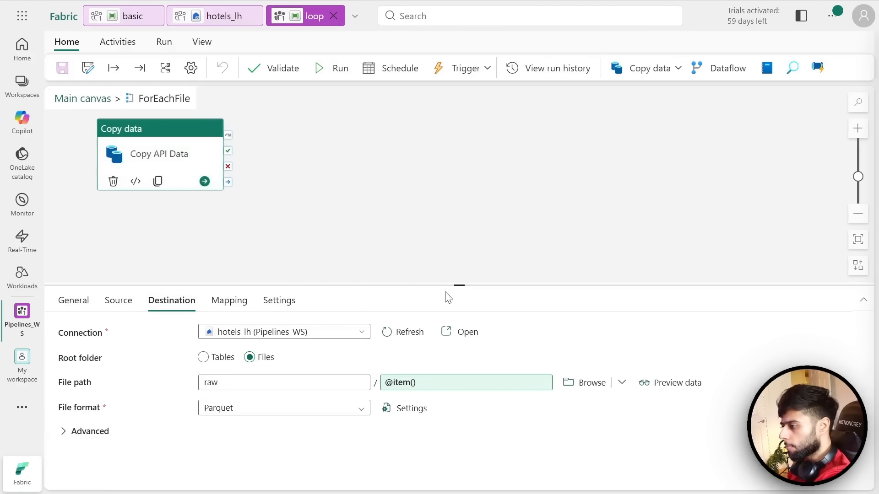
drag(453, 286, 459, 220)
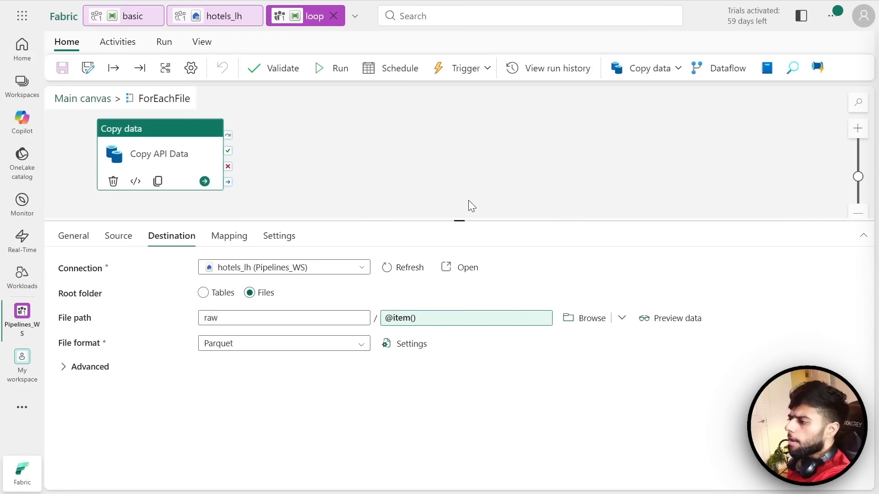
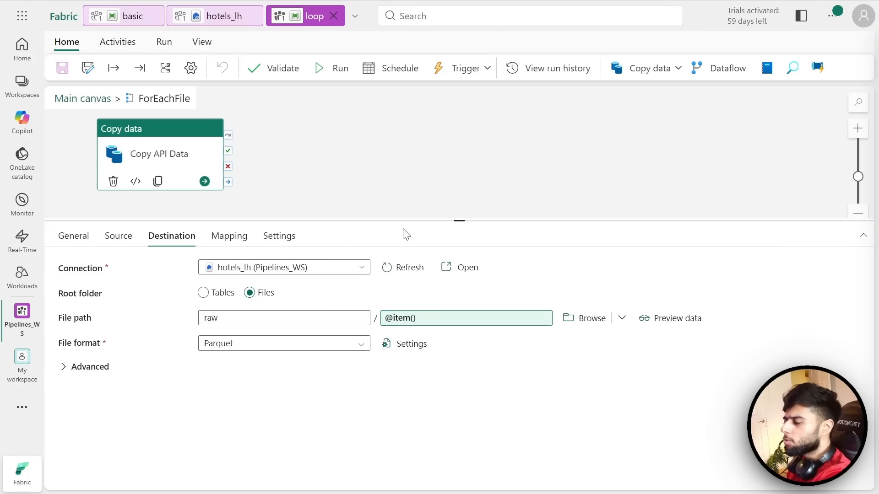
- Go back to the main canvas and move the ForEachFile activity to its middle, giving the canvas more height
click(75, 107)
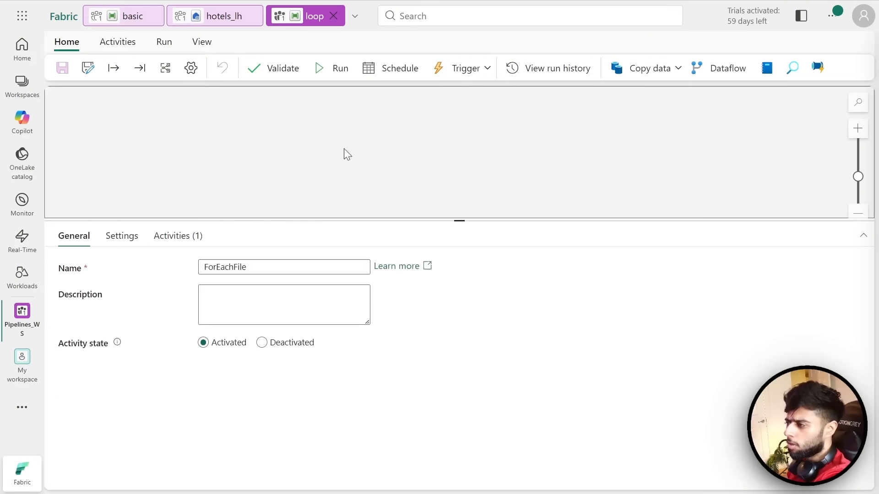
drag(459, 220, 459, 308)
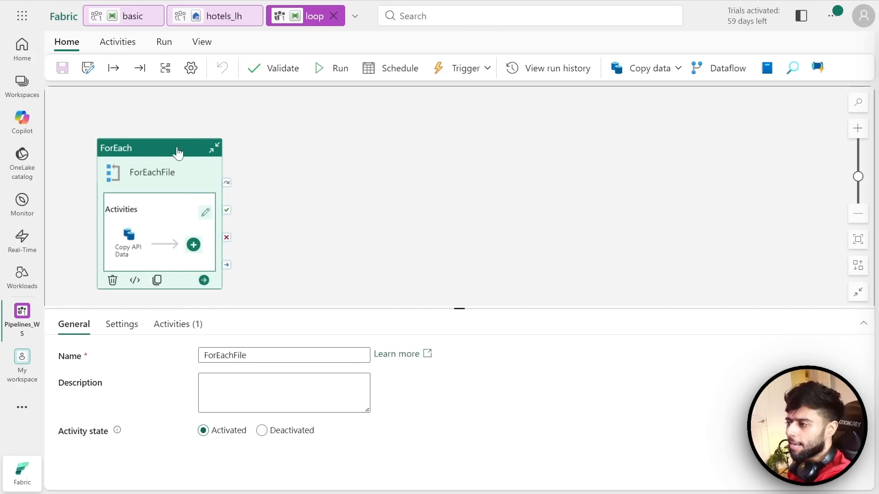
drag(176, 149, 512, 141)
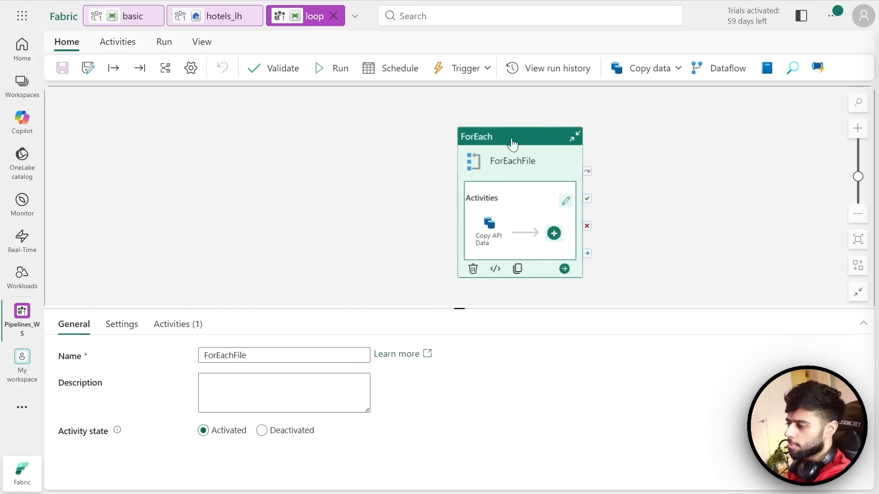
click(251, 256)
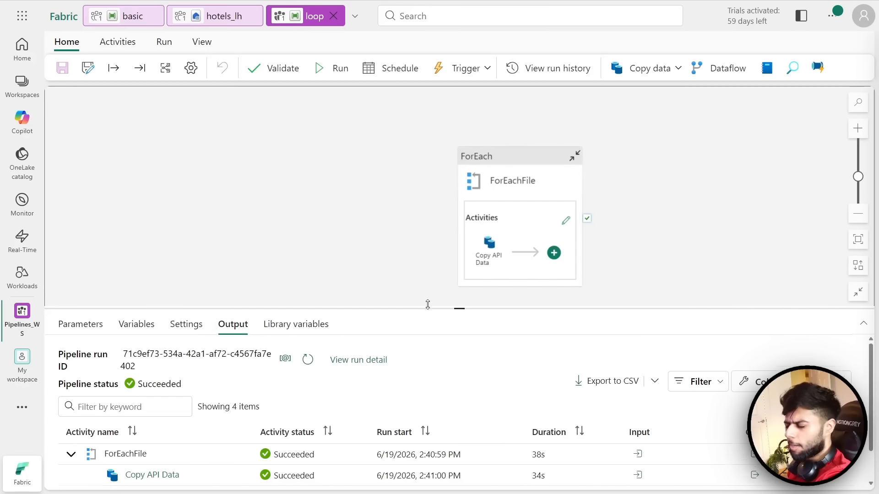
click(510, 154)
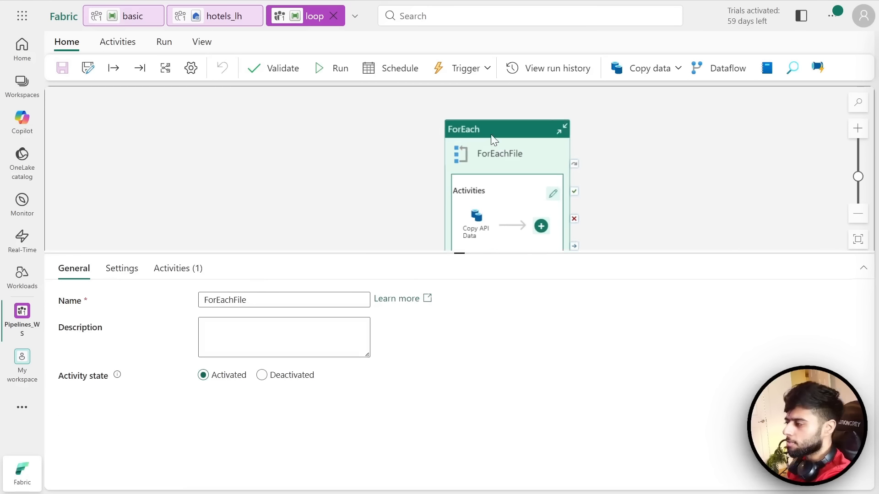
- Copy the default value of the pipeline's files array parameter
click(251, 221)
click(76, 274)
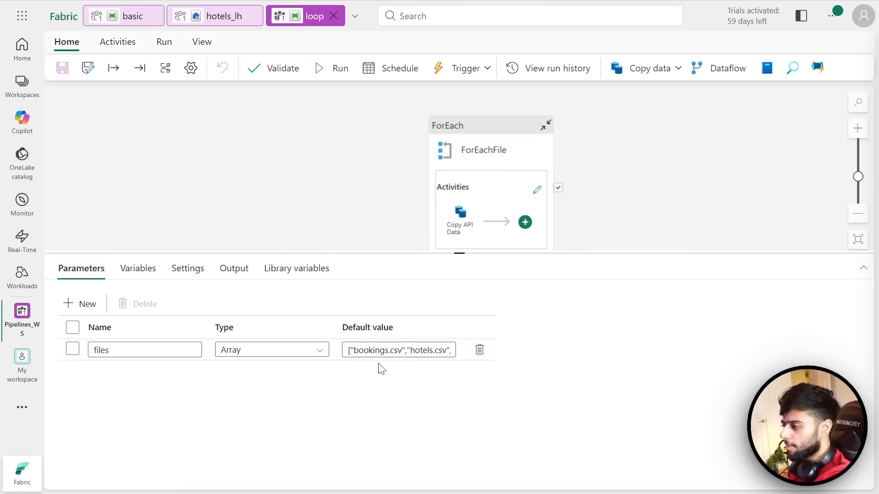
click(384, 350)
key(ctrl+a)
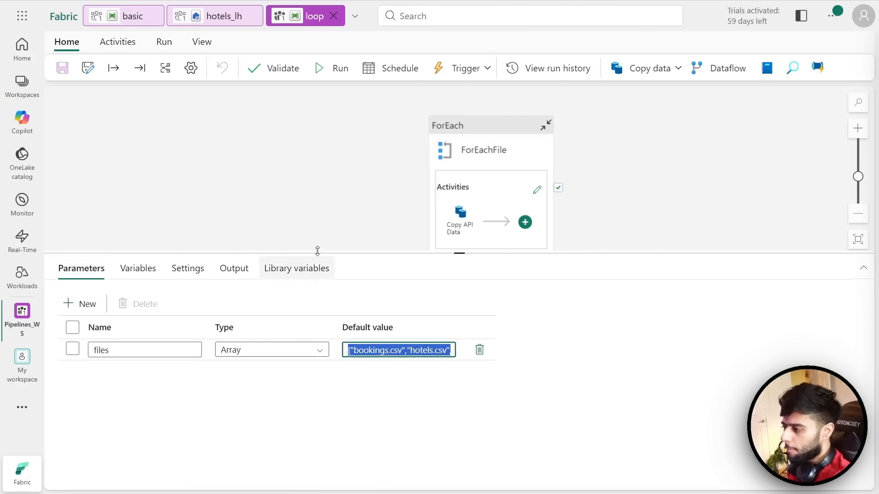
click(324, 218)
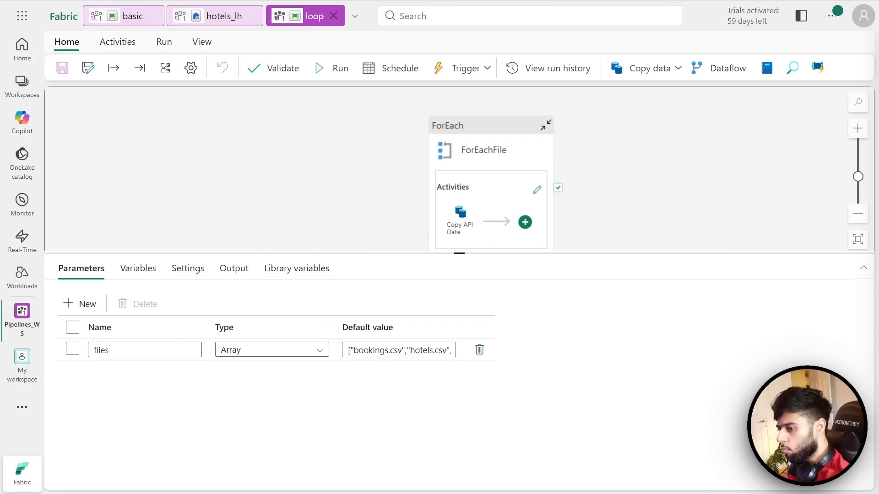
- Switch to the Fabric Pipelines whiteboard and place the text ["bookings.csv","hotels.csv","rooms.csv"] below the loop diagram
key(alt+Tab)
scroll(329, 249, down, 4)
double_click(277, 250)
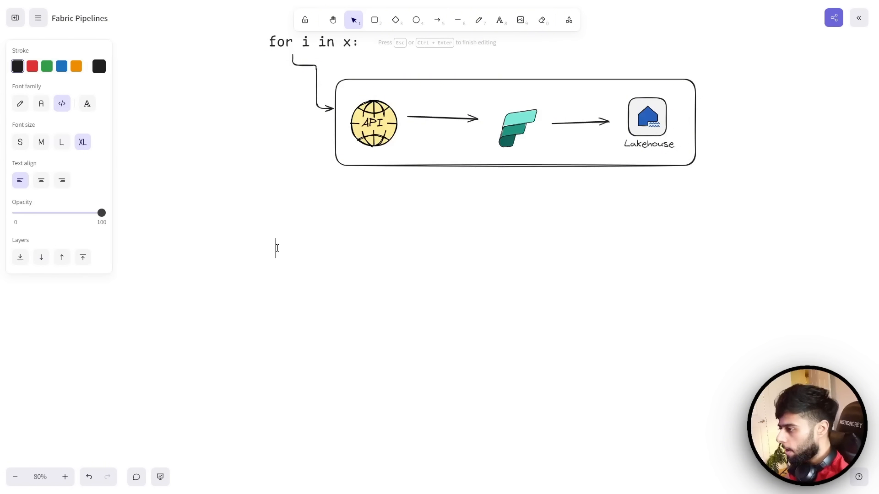
text(["bookings.csv","hotels.csv","rooms.csv"])
click(319, 271)
drag(357, 244, 366, 233)
click(302, 279)
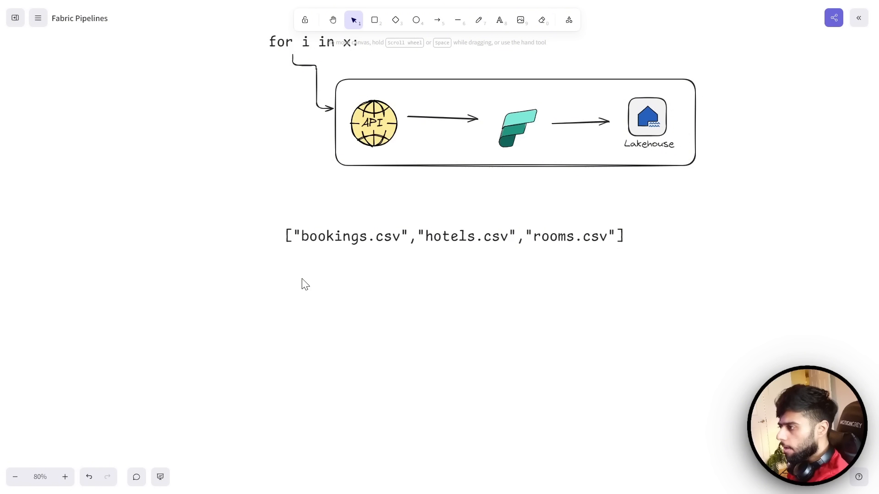
- Two lines below the file list in the same text, start an array with [{"file":"bookings",
click(329, 235)
double_click(310, 237)
drag(298, 236, 618, 237)
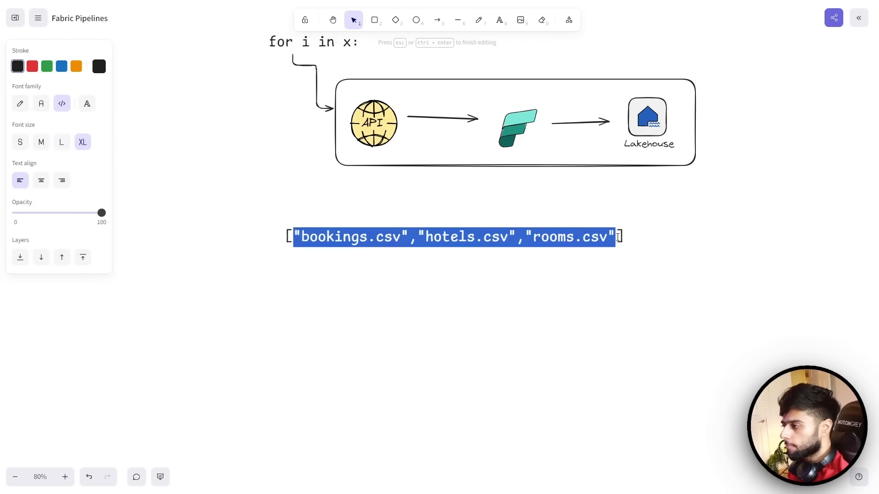
key(End)
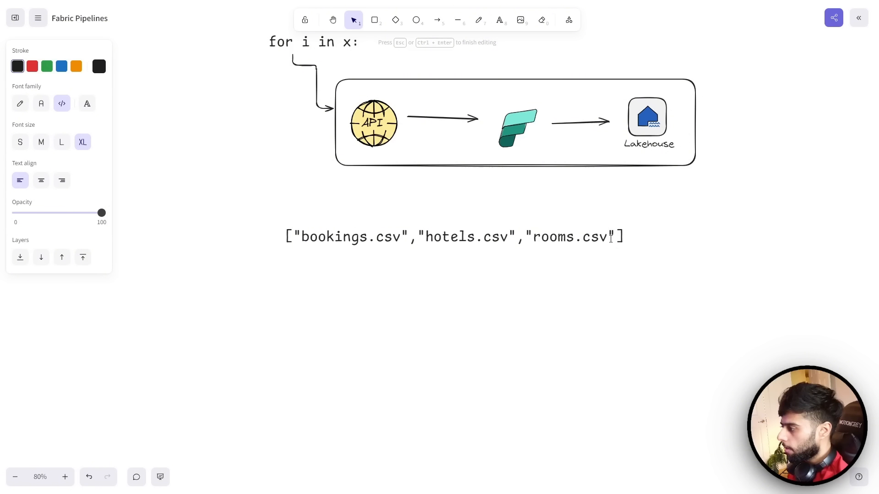
key(Return)
key(Return)
text([)
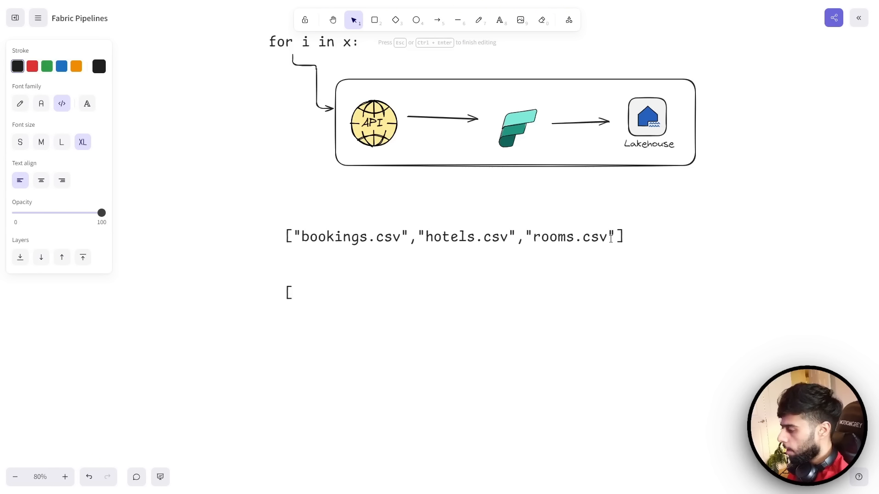
text({)
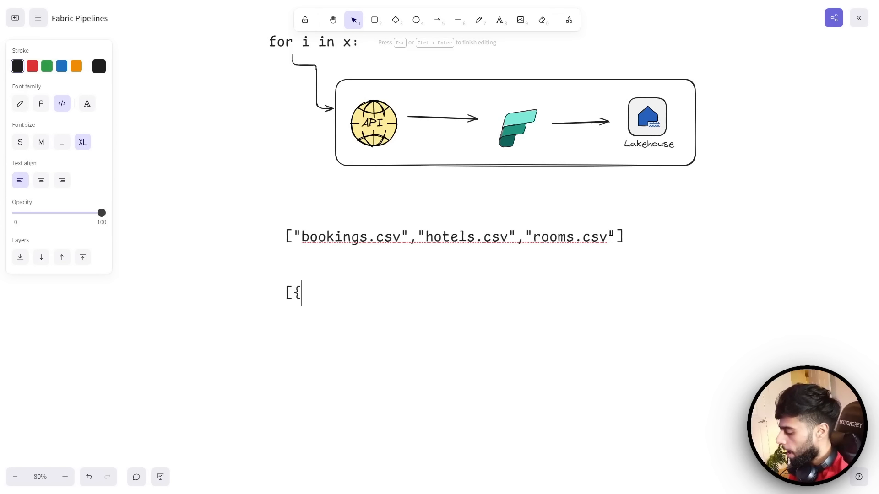
text("file)
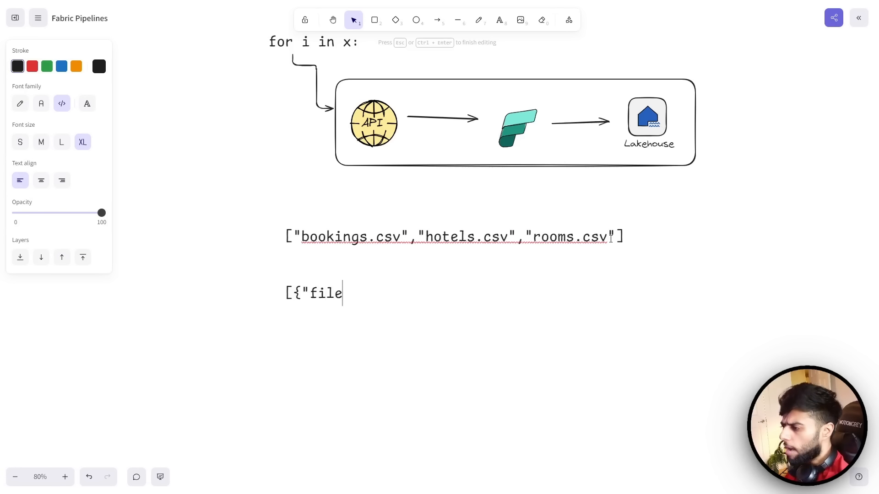
text("L)
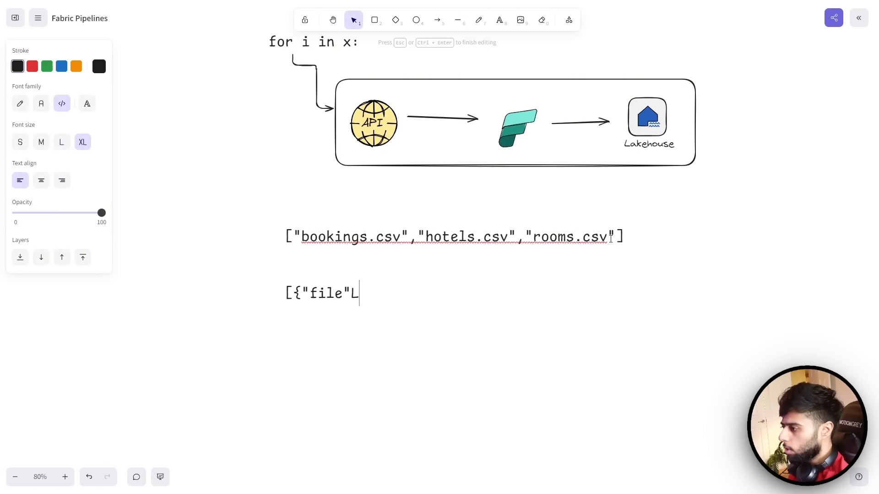
text("nooki)
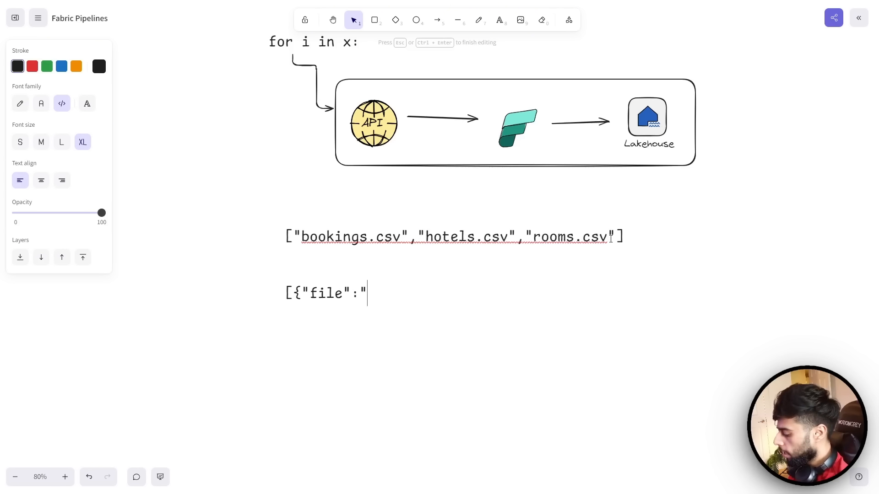
key(BackSpace)
key(BackSpace)
key(BackSpace)
key(BackSpace)
key(BackSpace)
text(b)
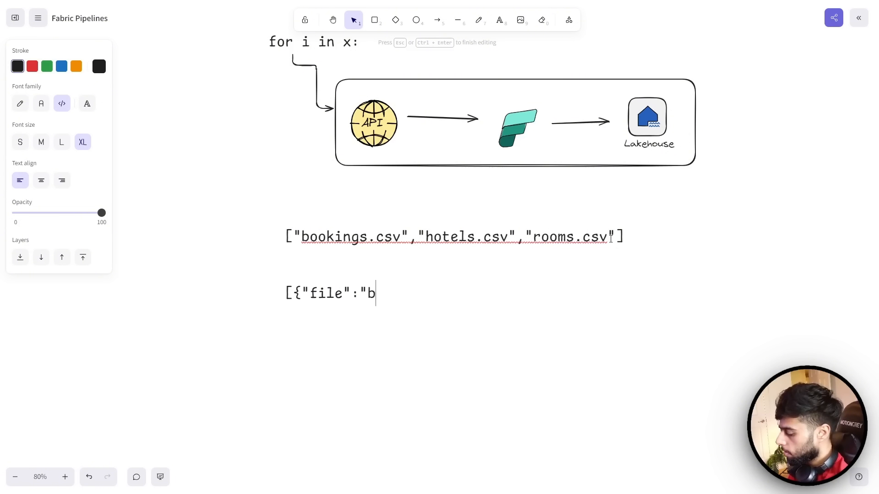
text(ookings.)
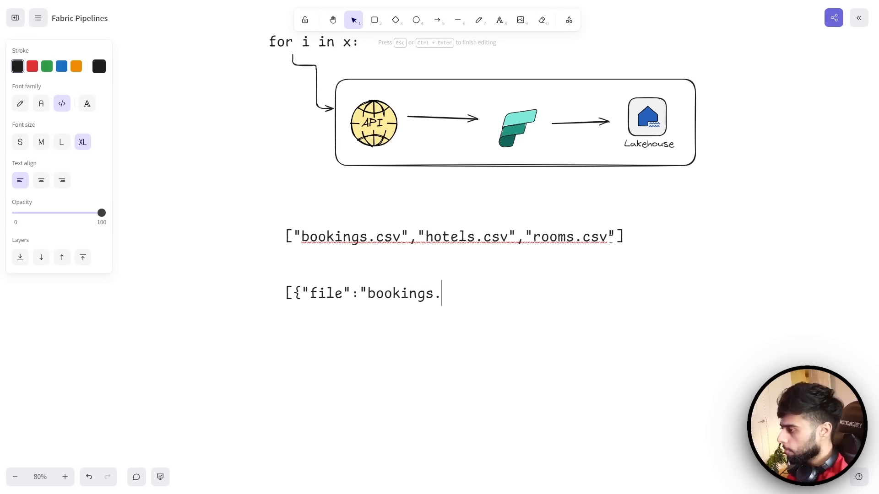
key(BackSpace)
key(BackSpace)
text(s)
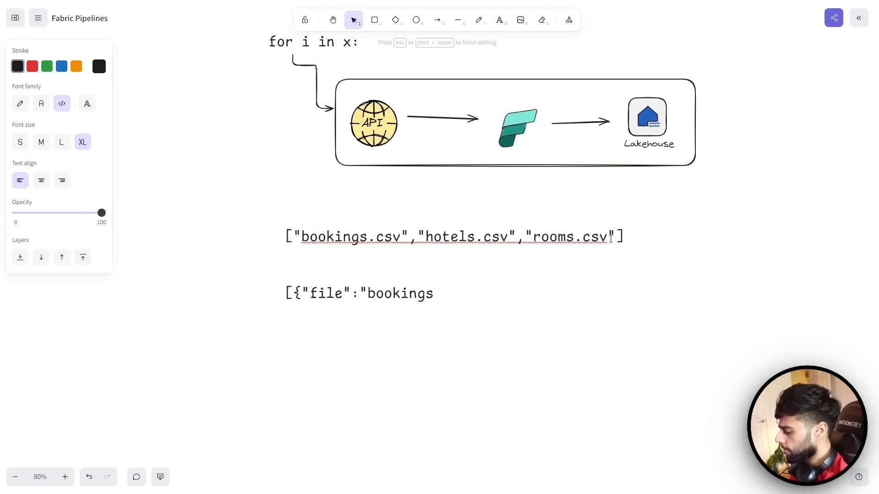
text(",)
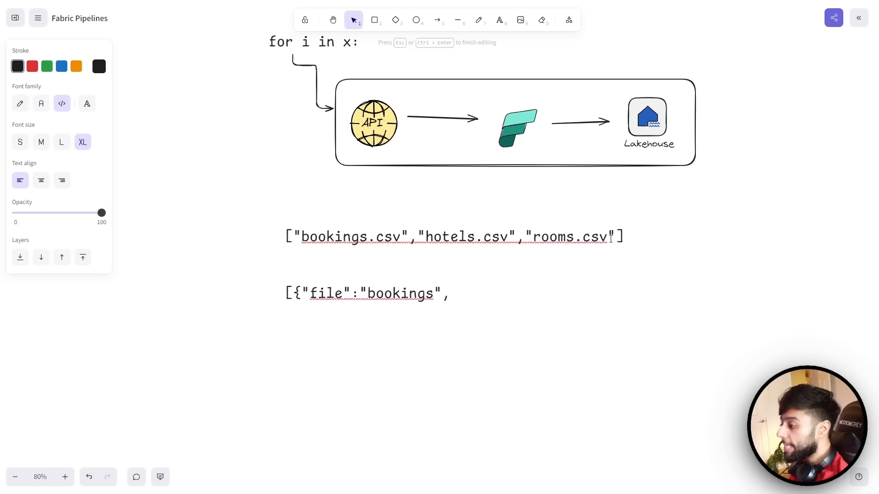
- Complete the first array object with "key":"booking_id", close it and add a comma
text(ke)
key(BackSpace)
key(BackSpace)
text(")
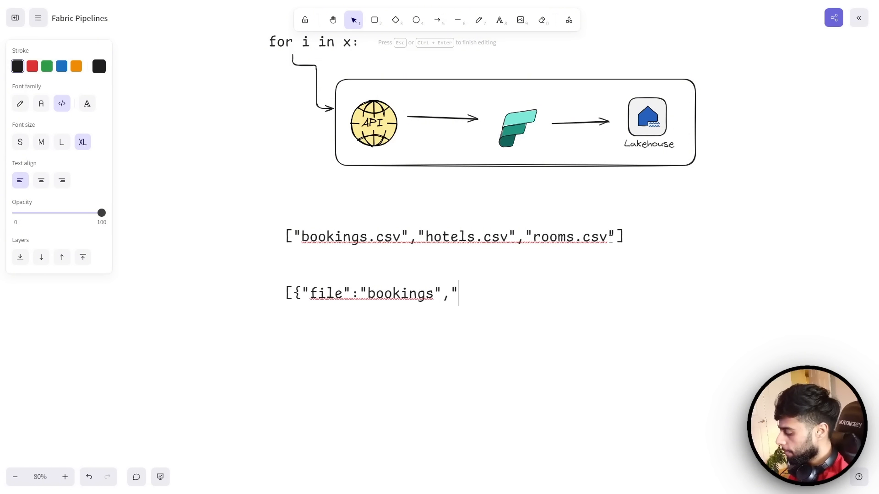
text(key)
text(":")
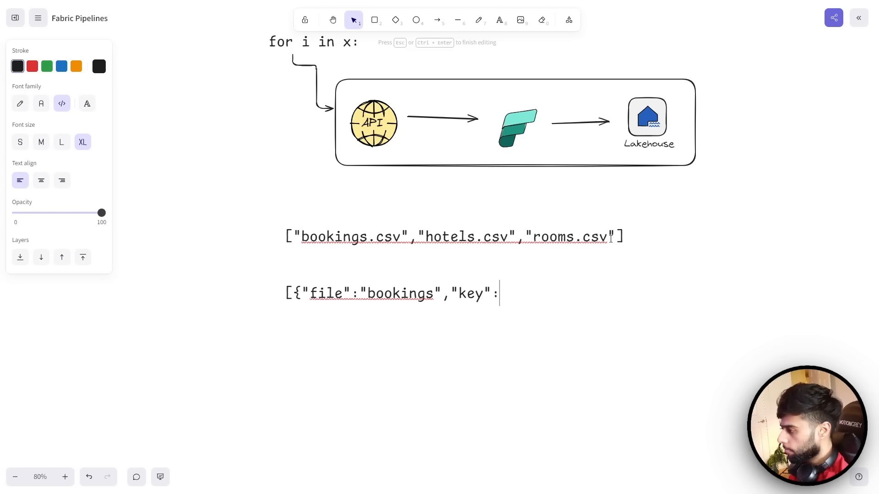
text(bookin)
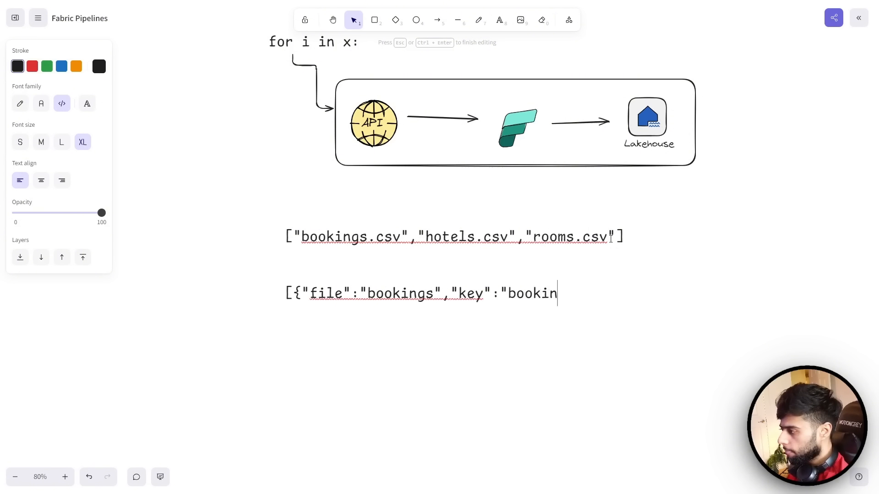
text(g_id"})
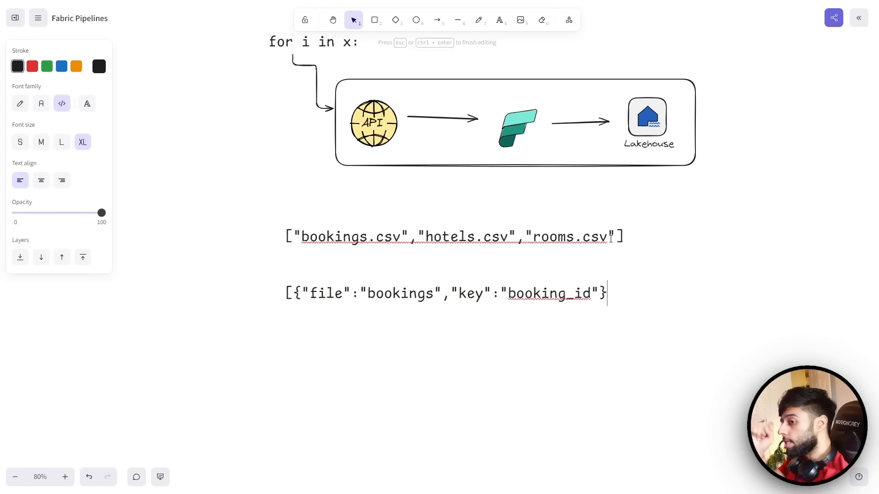
text(,)
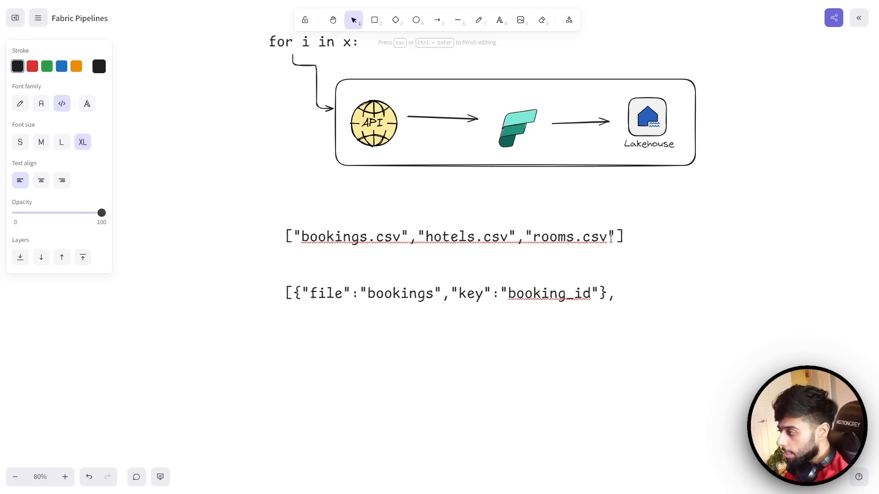
- Duplicate the bookings object after the comma as the array's second item
key(Left)
key(shift+Left)
key(shift+Left)
key(shift+Left)
key(shift+Left)
key(shift+Left)
key(shift+Left)
key(shift+Left)
key(shift+Left)
key(shift+Left)
key(shift+Left)
key(shift+Left)
key(shift+Left)
key(shift+Left)
key(shift+Left)
key(shift+Left)
key(shift+Left)
key(shift+Left)
key(shift+Left)
key(shift+Left)
key(shift+Left)
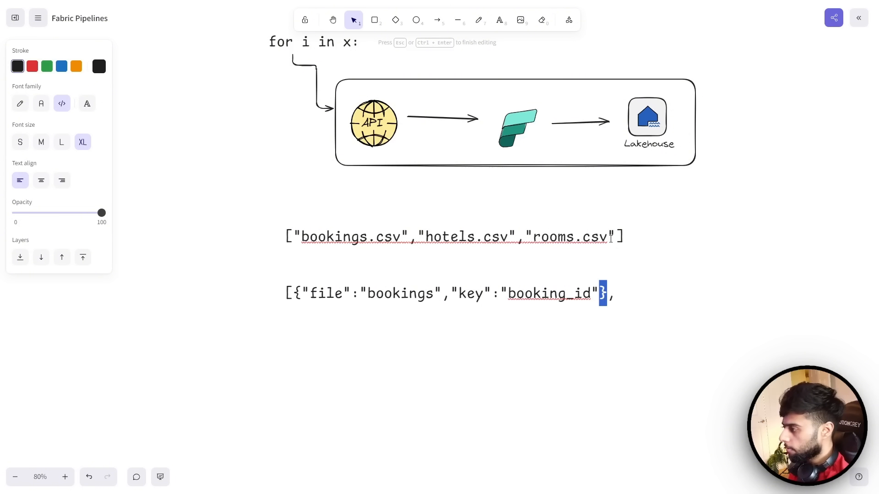
key(shift+Left)
key(shift+Left)
key(ctrl+c)
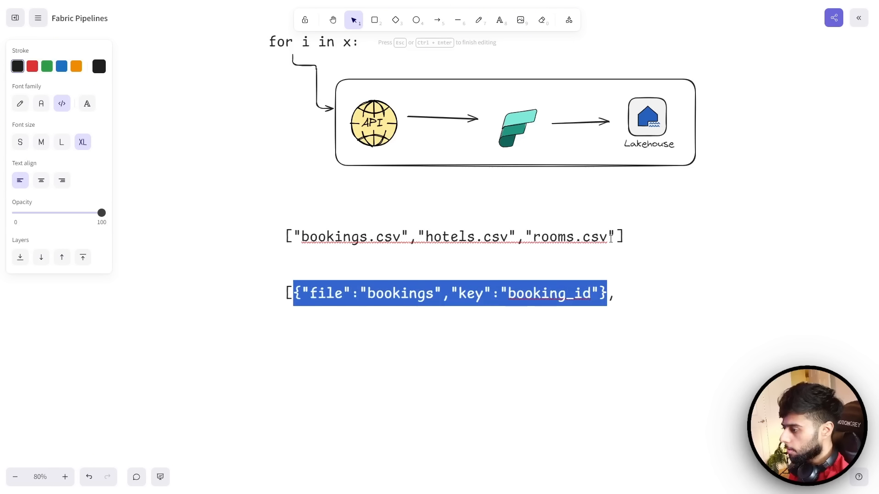
key(Left)
key(Right)
key(Right)
key(Right)
key(Right)
key(Right)
key(Right)
key(Right)
key(Right)
key(Right)
key(Right)
key(Right)
key(Right)
key(Right)
key(Right)
key(Right)
key(Right)
key(Right)
key(Right)
key(Right)
key(Right)
key(Right)
key(Right)
key(Right)
key(Right)
key(Right)
key(Right)
key(Right)
key(Right)
key(Right)
key(Right)
key(Right)
key(Right)
key(Right)
key(Right)
key(Right)
key(Right)
key(Right)
key(Right)
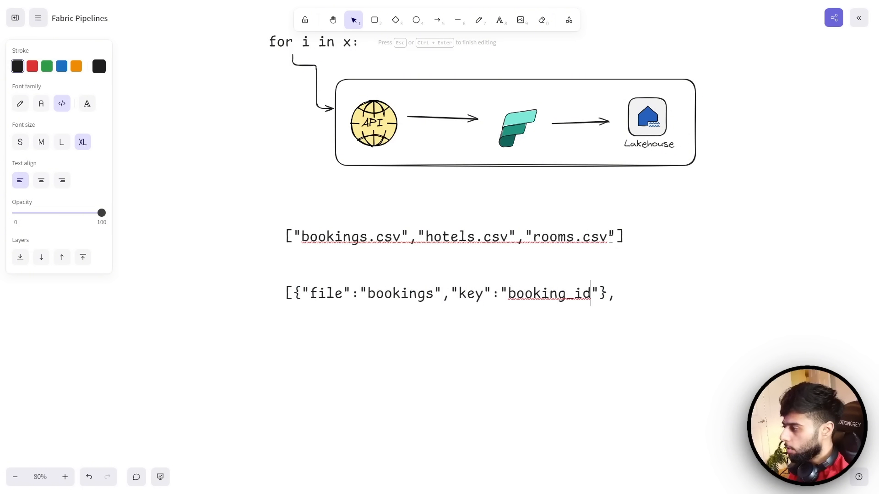
key(ctrl+v)
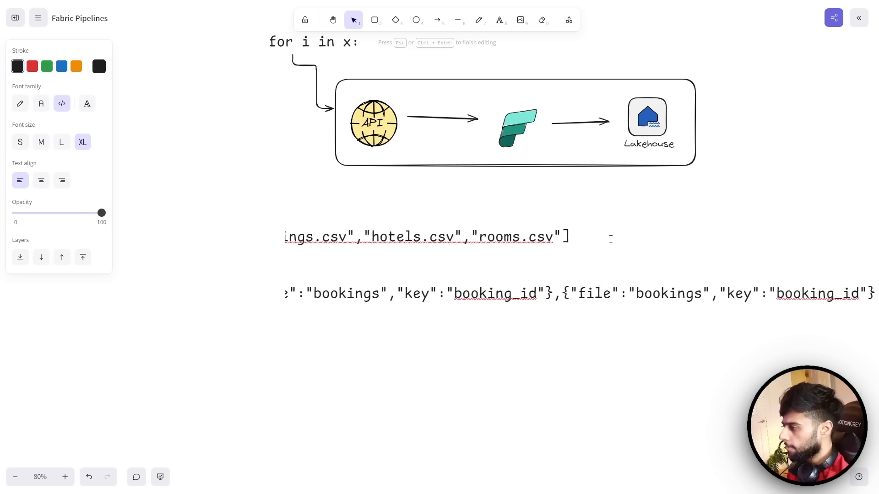
- Change the array's second object to file "rooms" and key "room_id"
click(535, 375)
drag(673, 362, 489, 356)
drag(493, 315, 291, 303)
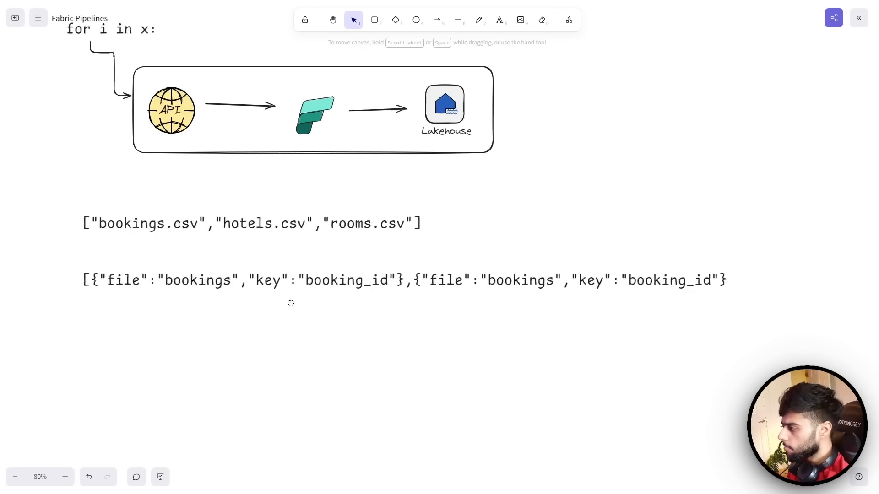
double_click(438, 270)
drag(451, 273, 384, 274)
text(rooms)
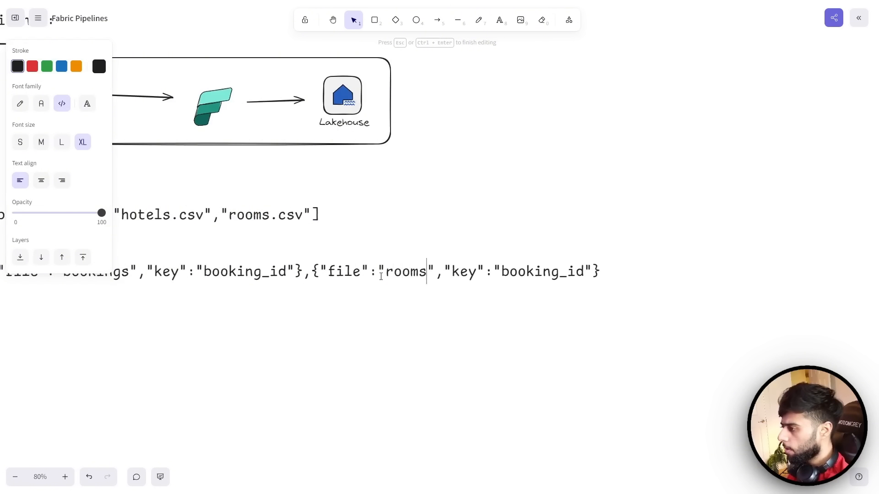
drag(561, 273, 499, 273)
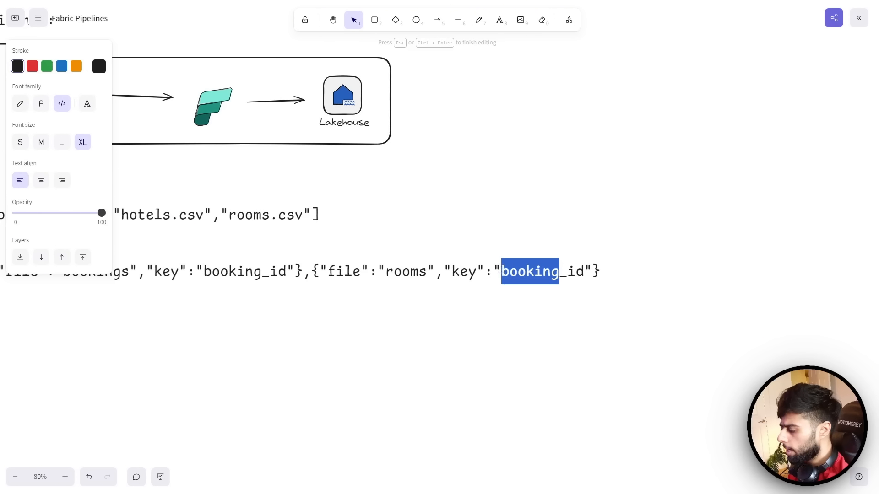
text(room)
click(498, 319)
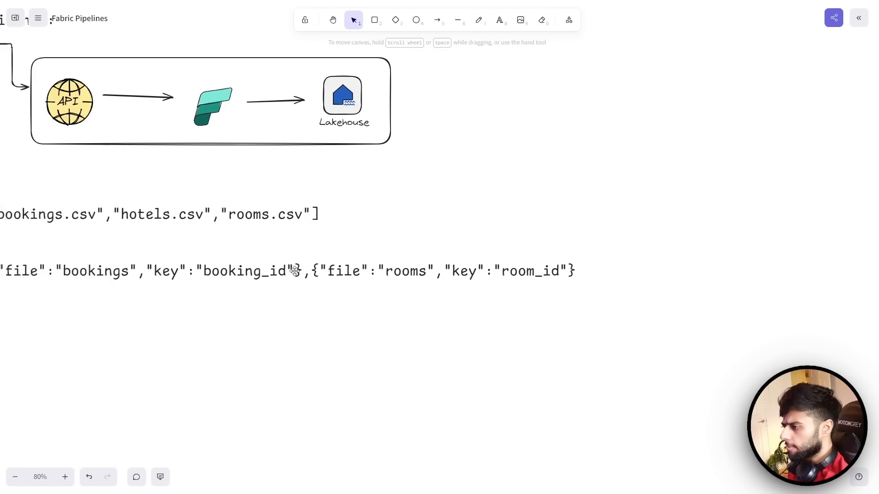
- Add a comma after the rooms object and duplicate that object as the array's third item
double_click(313, 271)
drag(312, 272, 593, 275)
key(ctrl+c)
click(594, 275)
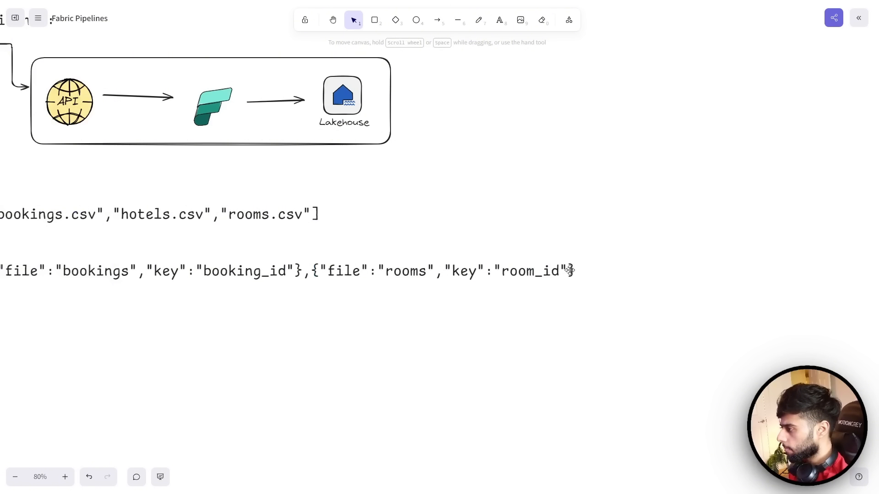
double_click(569, 270)
click(568, 270)
key(Right)
text(,)
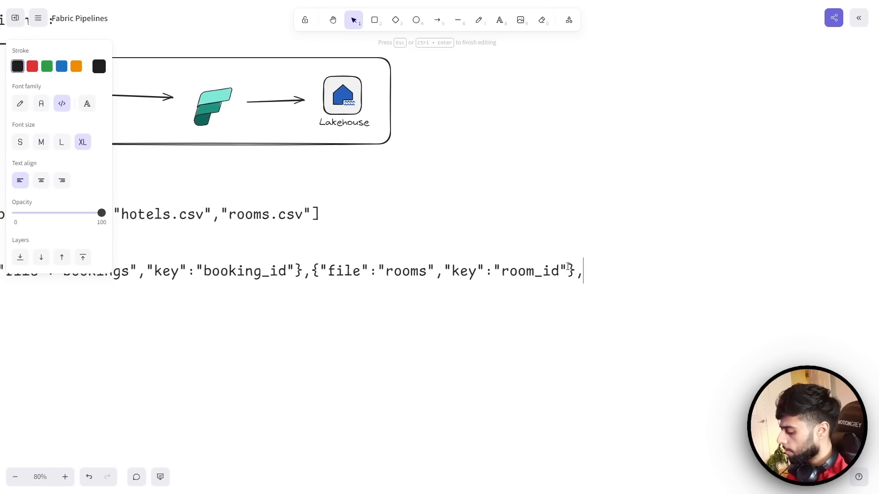
key(ctrl+v)
- Set the third object's file value to "hotels"
key(Left)
key(Left)
key(Left)
key(Left)
key(Left)
key(Left)
key(Left)
key(Left)
key(Left)
key(Left)
key(Left)
key(Left)
key(Left)
key(Left)
key(Left)
key(Left)
key(Left)
key(Left)
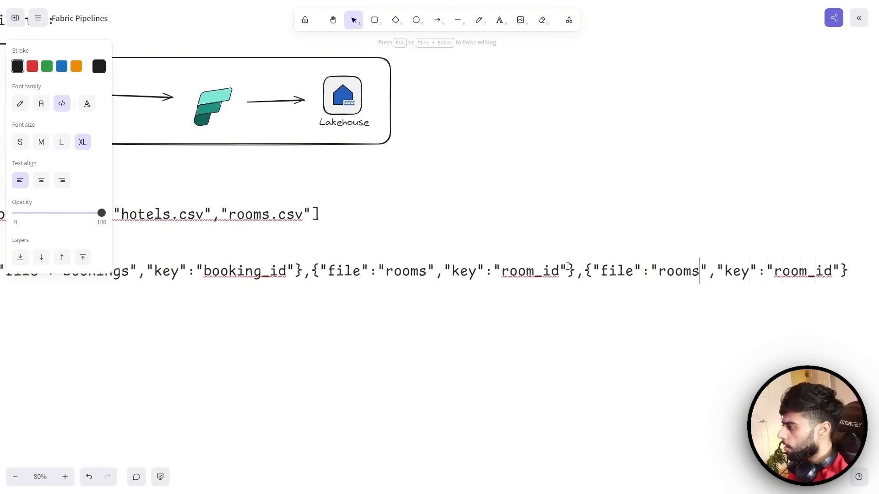
key(BackSpace)
key(BackSpace)
key(BackSpace)
key(BackSpace)
key(BackSpace)
text(hotels)
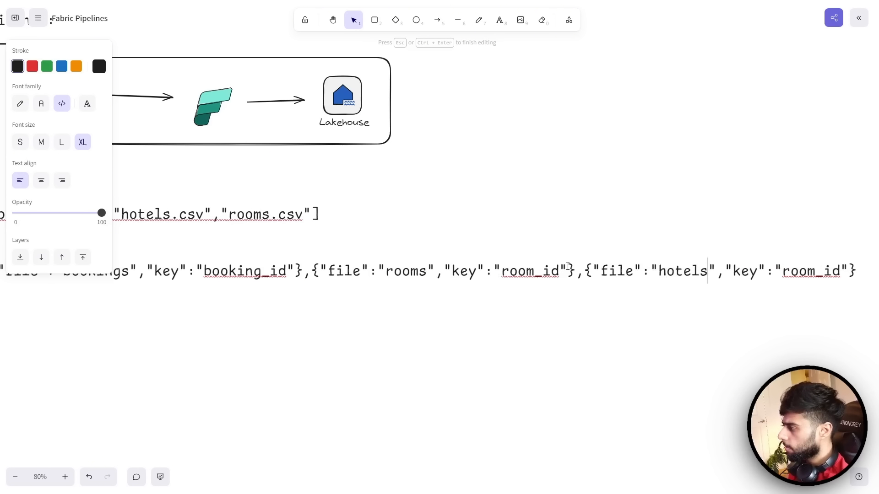
- Set the third object's key to "hotel_id" and close the array with a square bracket
key(Right)
key(Right)
key(Right)
key(Right)
key(Right)
key(Right)
key(Right)
key(Right)
key(Right)
key(Right)
key(Right)
key(Right)
key(Right)
key(BackSpace)
key(BackSpace)
key(BackSpace)
key(BackSpace)
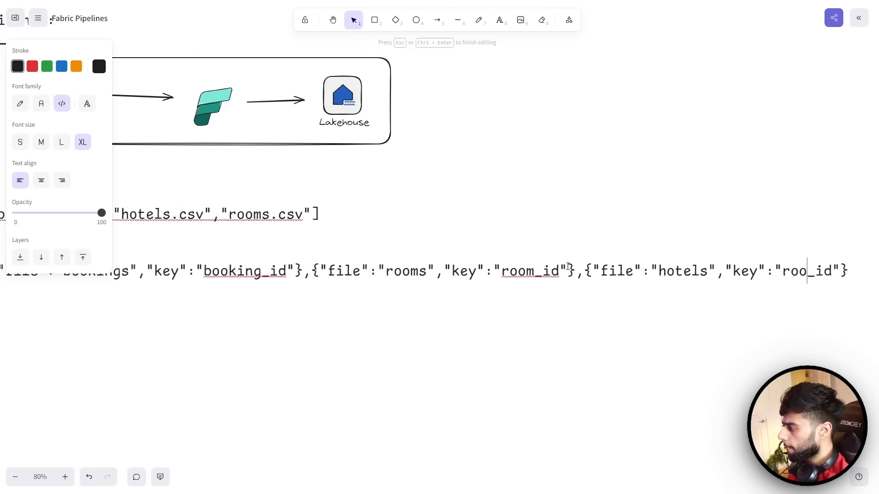
text(hotel)
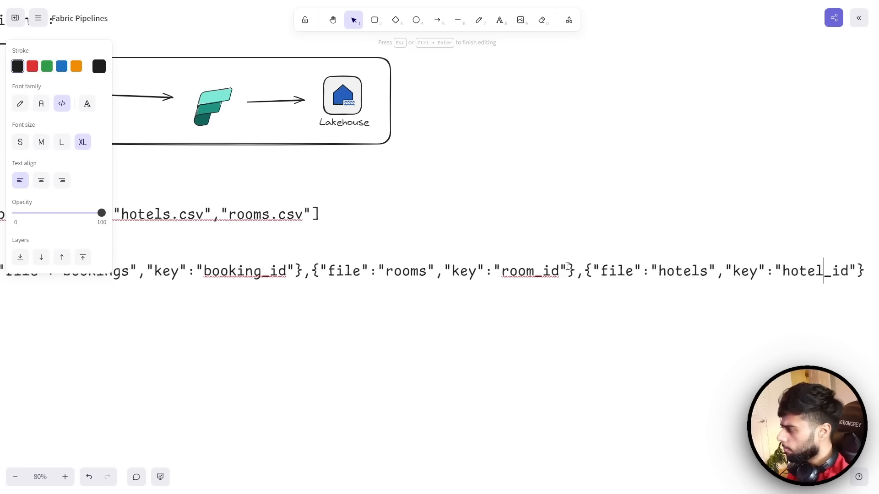
key(Right)
key(Right)
key(Right)
key(Right)
key(Right)
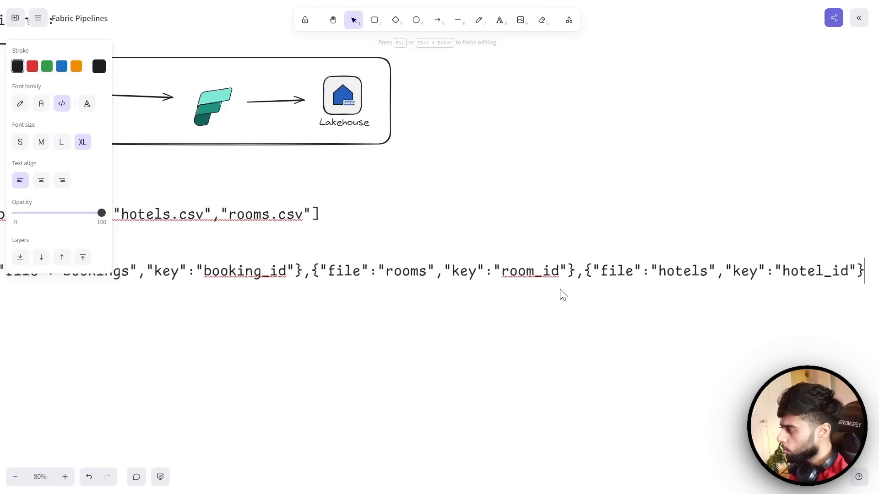
text(])
click(489, 336)
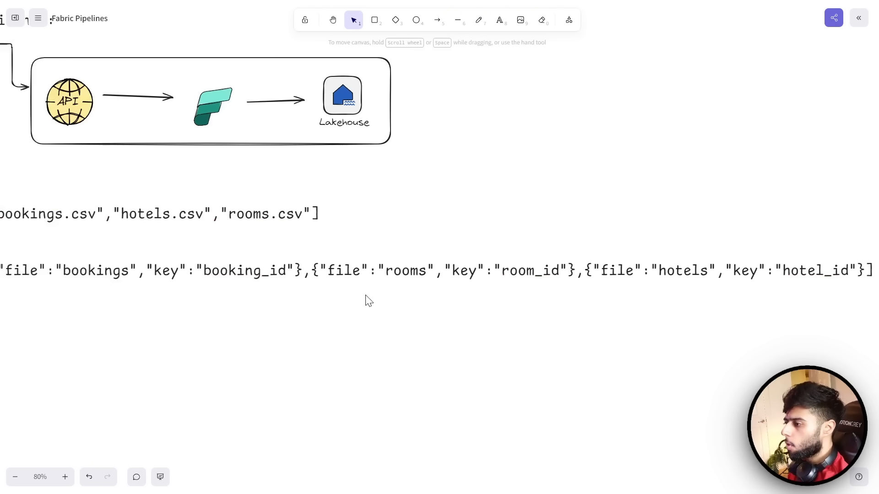
- Check the array's key names against the ID columns of hotels.csv and rooms.csv in the GitHub FabricPipelines folder
double_click(261, 277)
triple_click(269, 275)
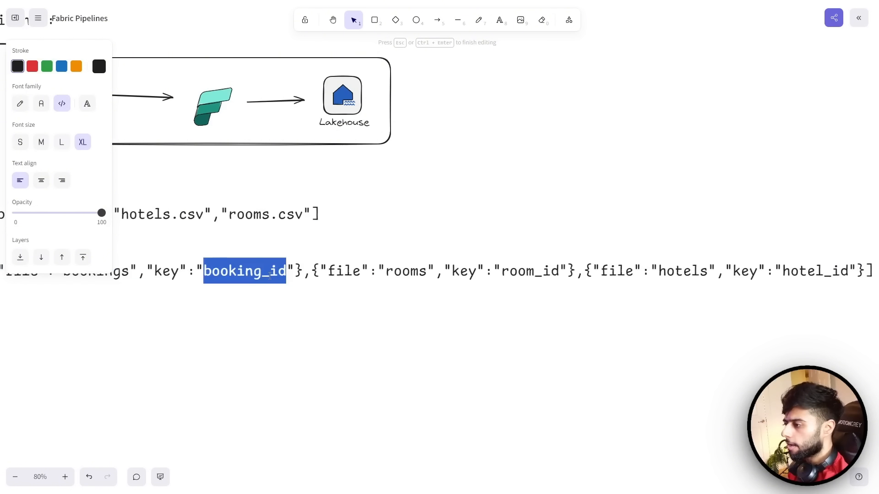
click(294, 342)
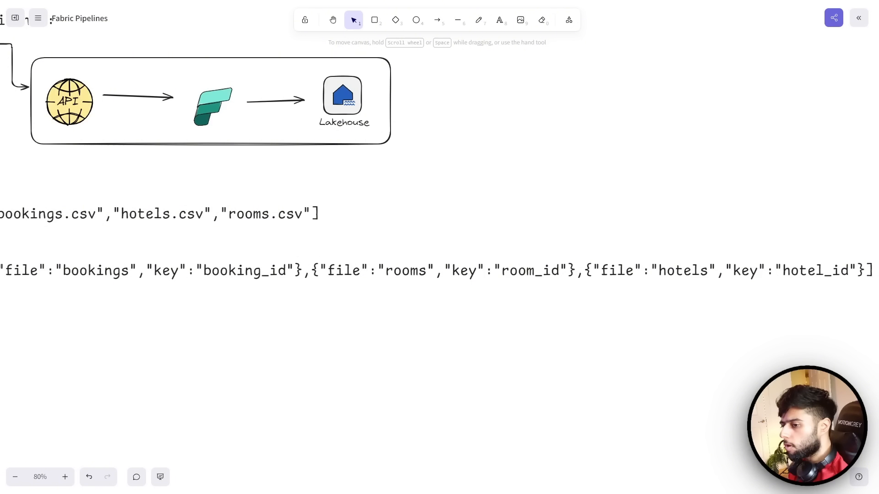
key(alt+Tab)
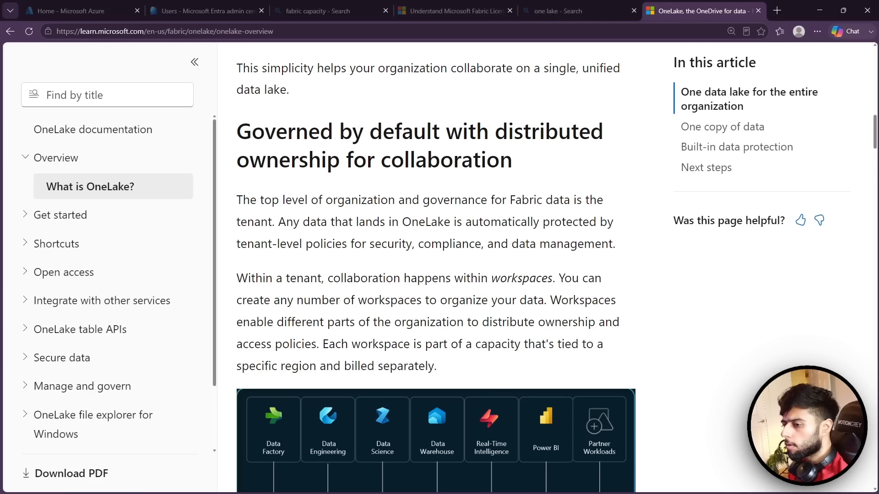
key(alt+Tab)
click(441, 36)
click(165, 10)
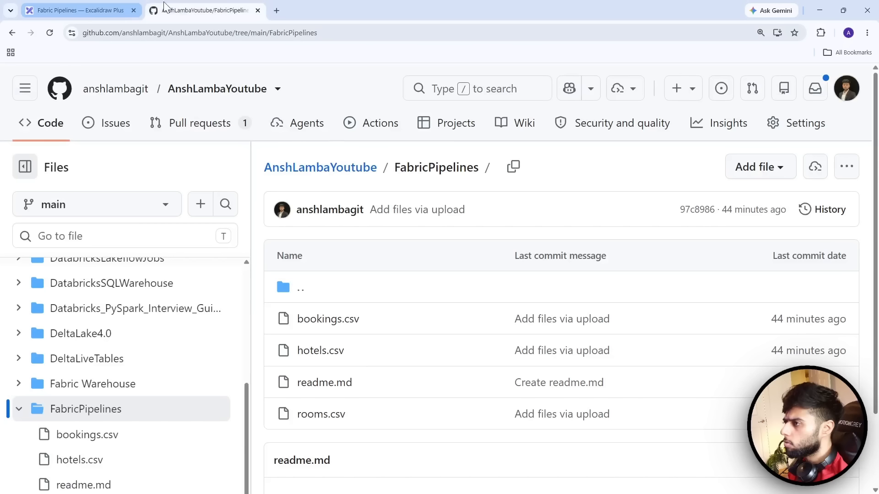
click(322, 350)
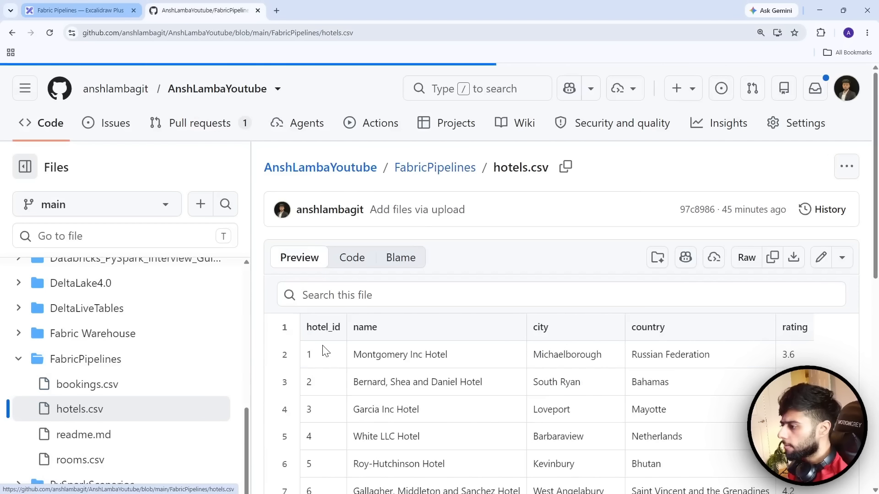
click(438, 171)
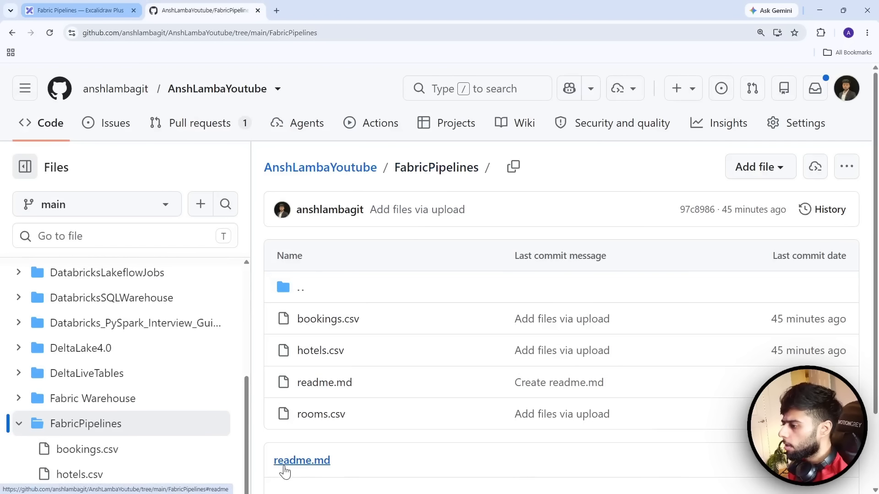
click(321, 415)
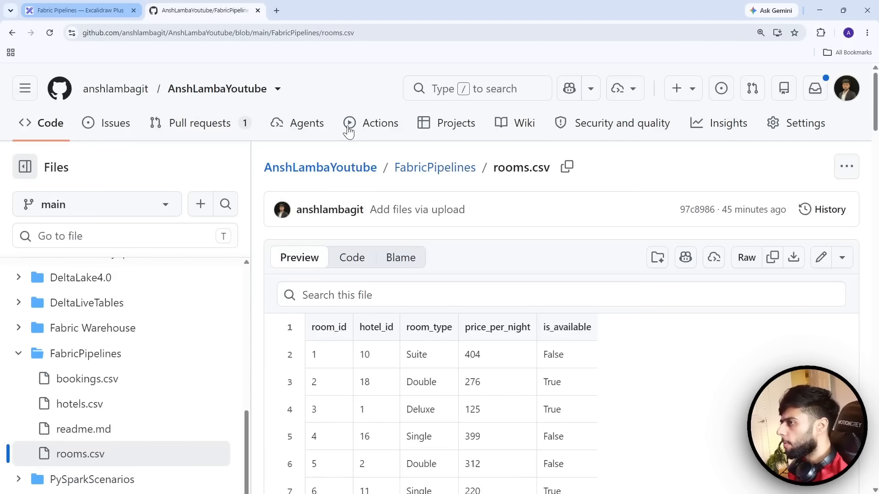
- Copy the whiteboard's object array into the Fabric loop pipeline as the default value of the files parameter
click(95, 9)
key(F11)
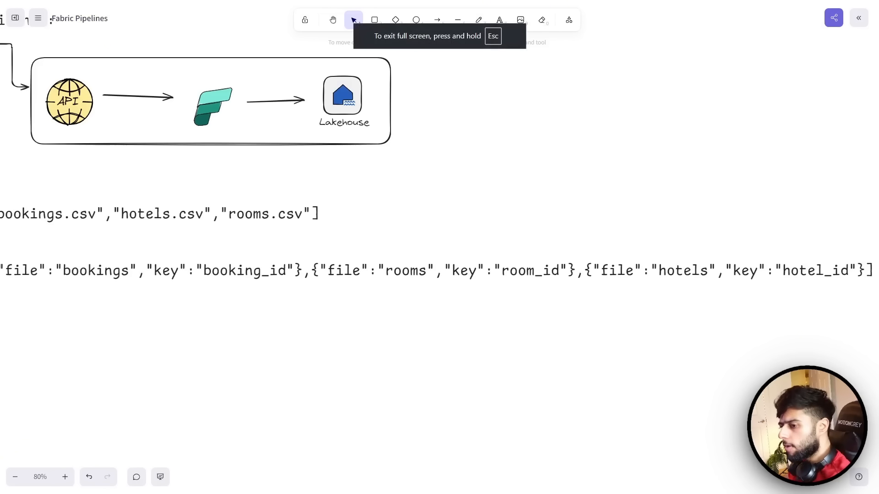
key(ctrl+Tab)
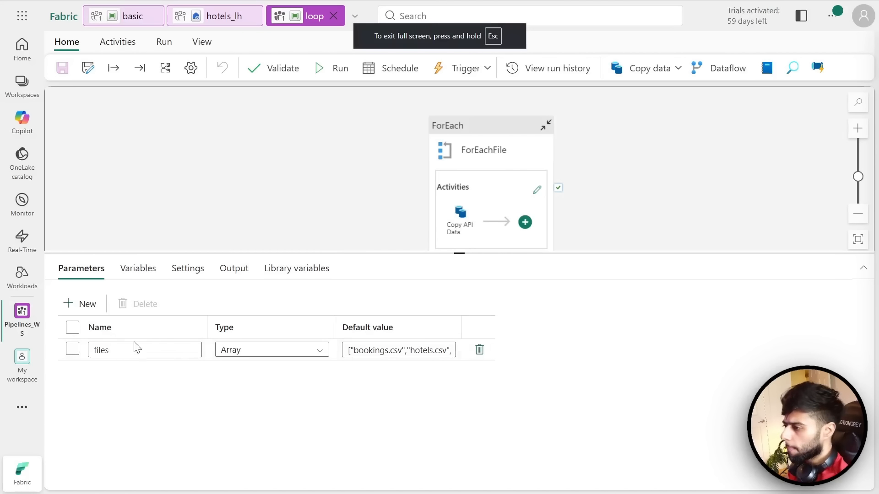
click(378, 350)
key(ctrl+a)
key(ctrl+v)
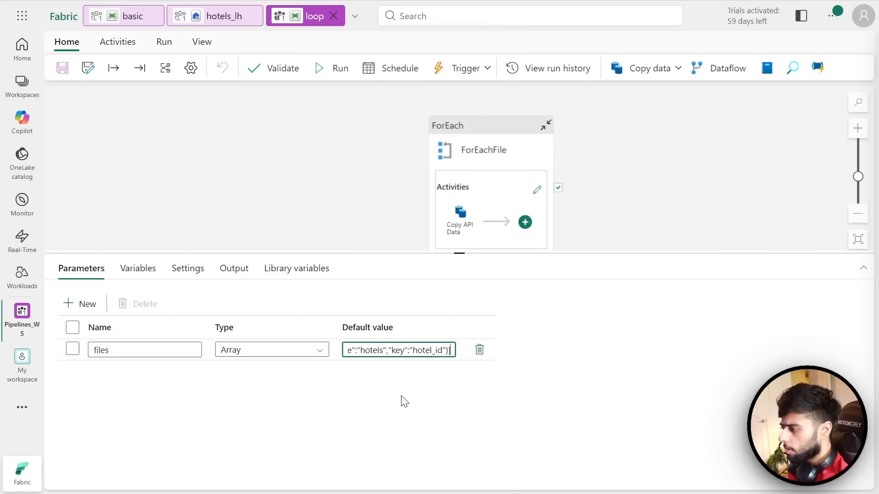
click(402, 400)
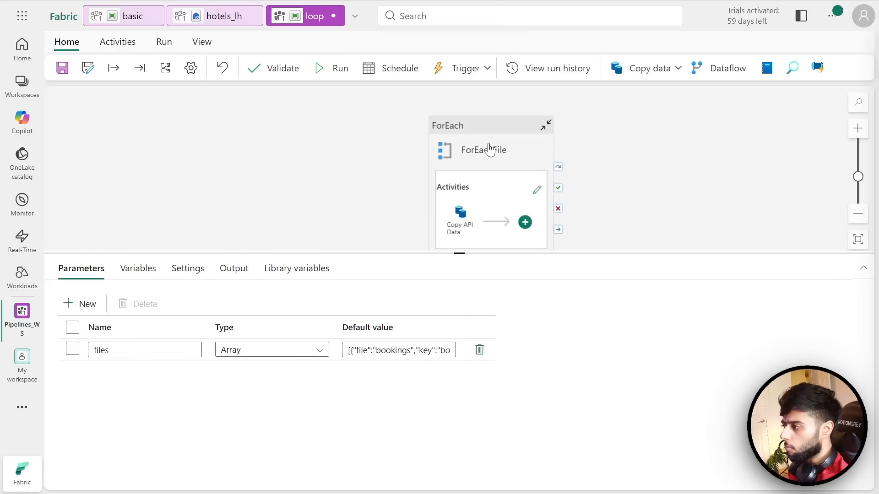
- Open the Copy API Data activity inside ForEachFile and bring up its source Relative URL expression for editing
click(537, 191)
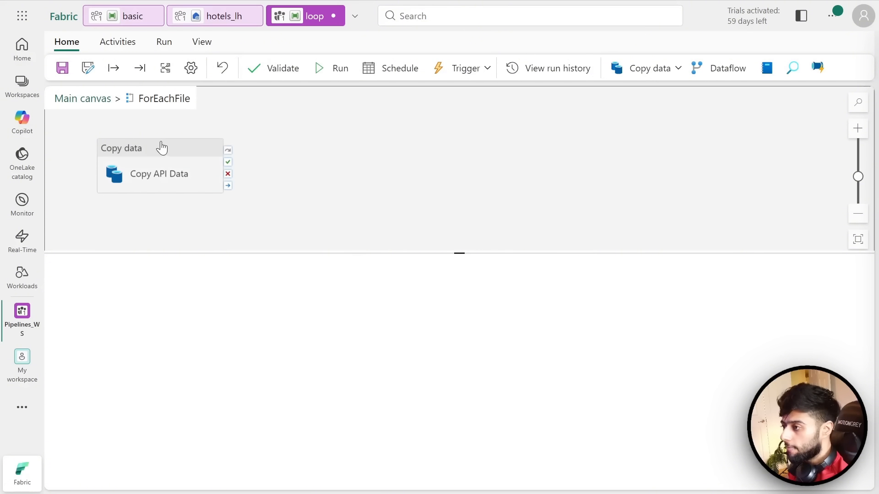
drag(160, 147, 372, 141)
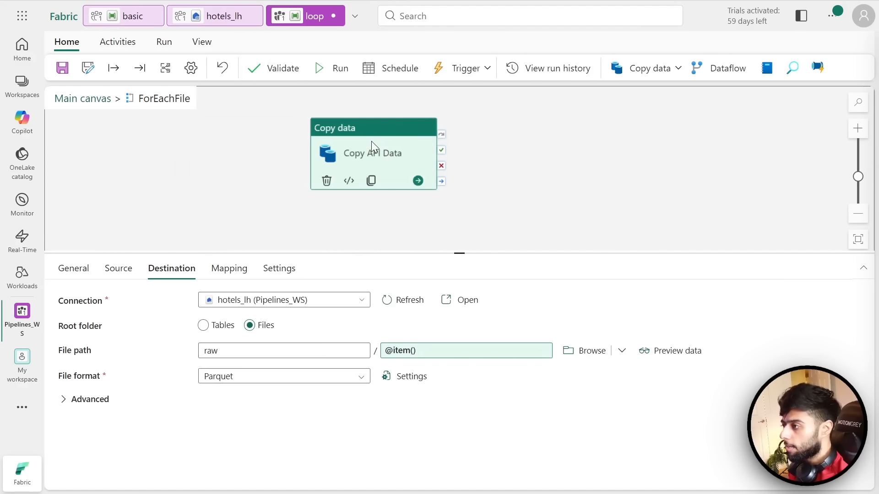
click(421, 360)
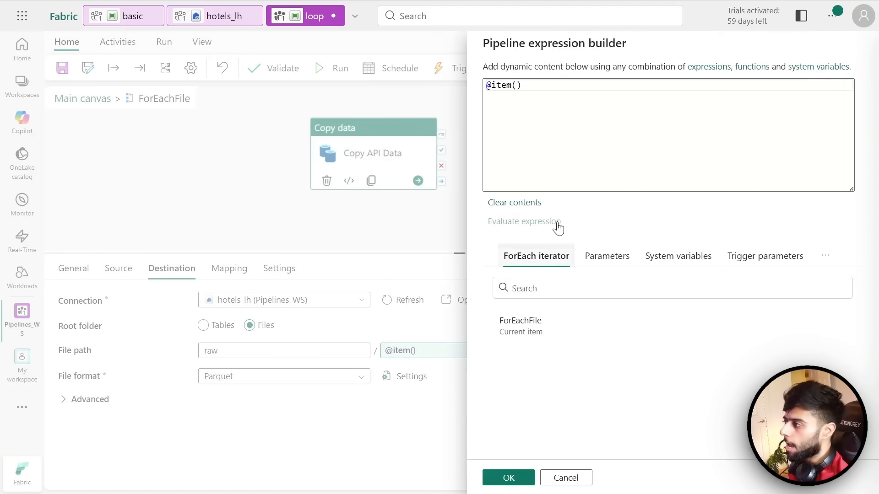
click(566, 478)
click(120, 274)
click(279, 325)
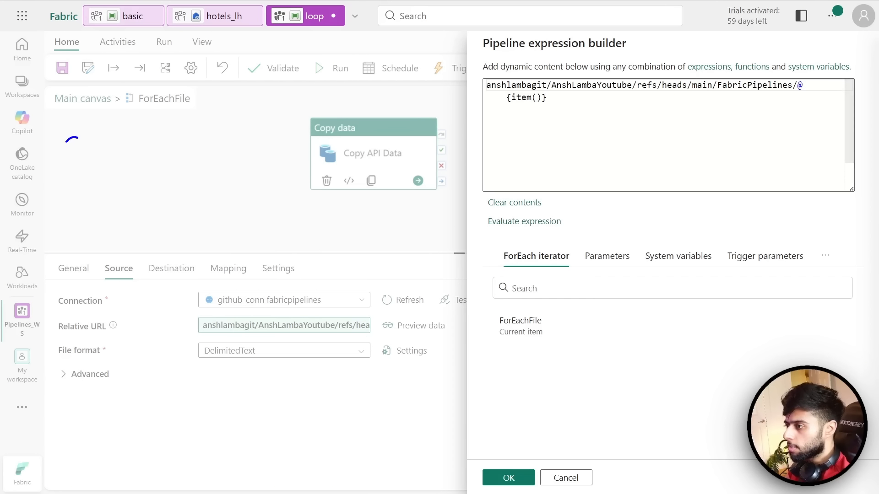
drag(66, 141, 97, 191)
drag(116, 154, 142, 177)
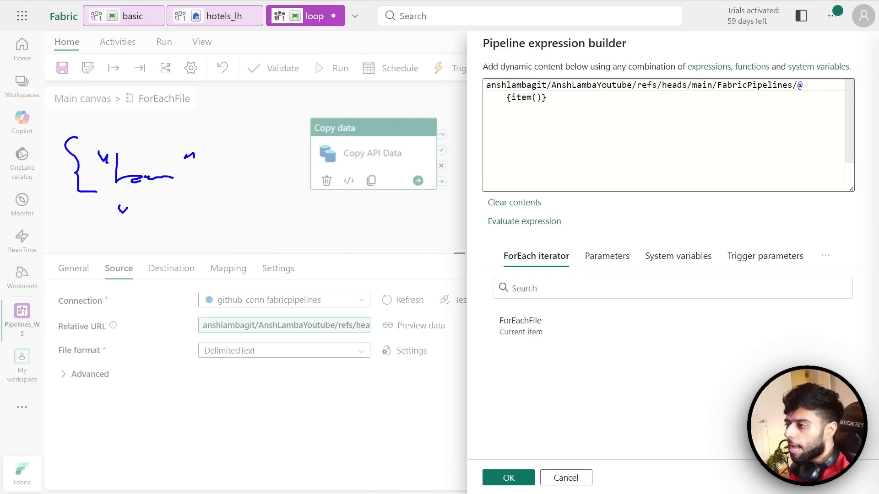
mouse_move(140, 224)
mouse_down()
mouse_move(151, 208)
mouse_move(205, 205)
mouse_up()
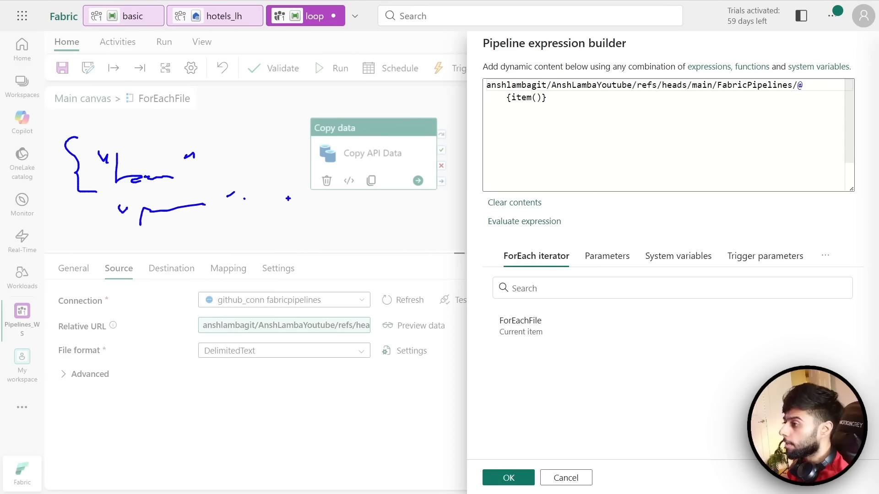
key(Escape)
- Change the iterator part of the source Relative URL expression to @{item().file} and apply it
click(553, 119)
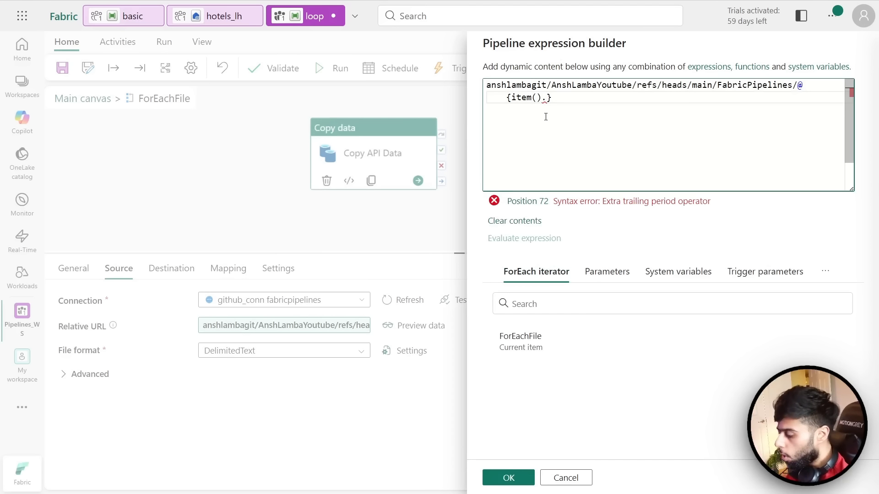
text(.file)
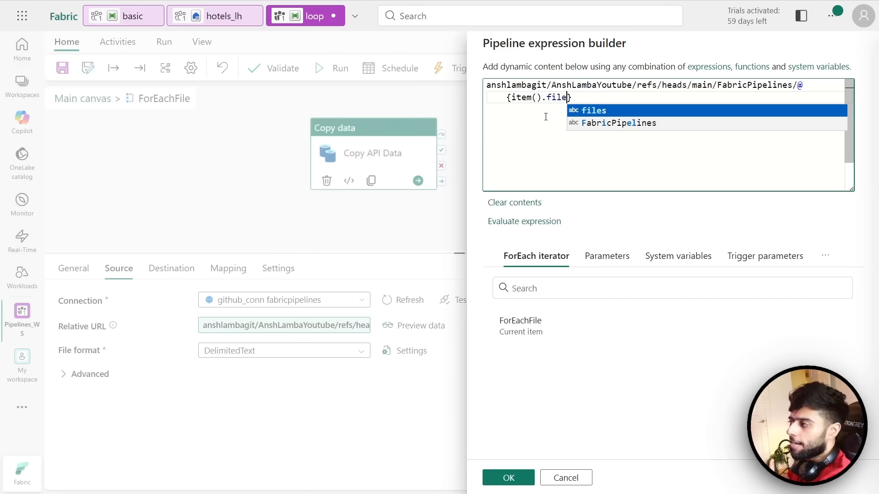
key(Escape)
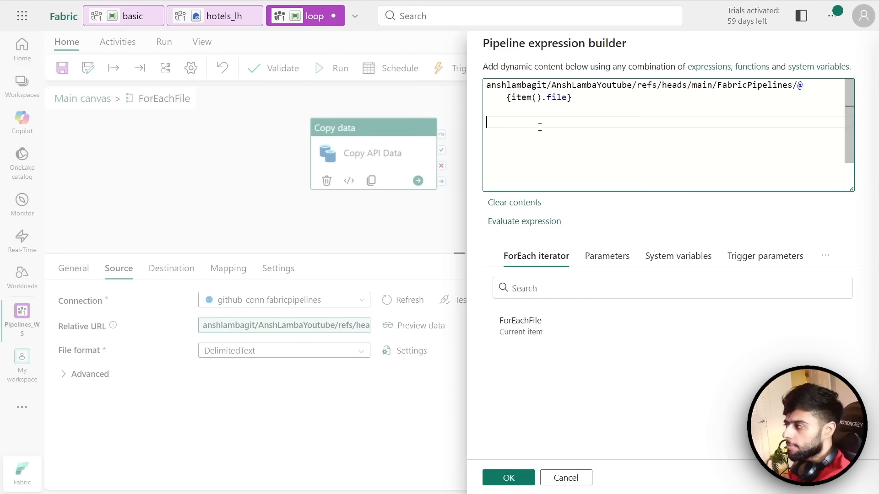
click(506, 477)
click(169, 269)
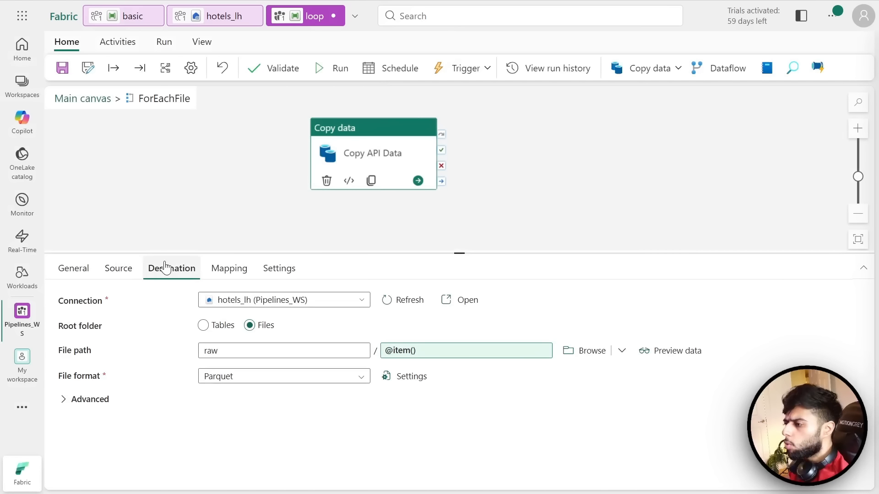
click(425, 353)
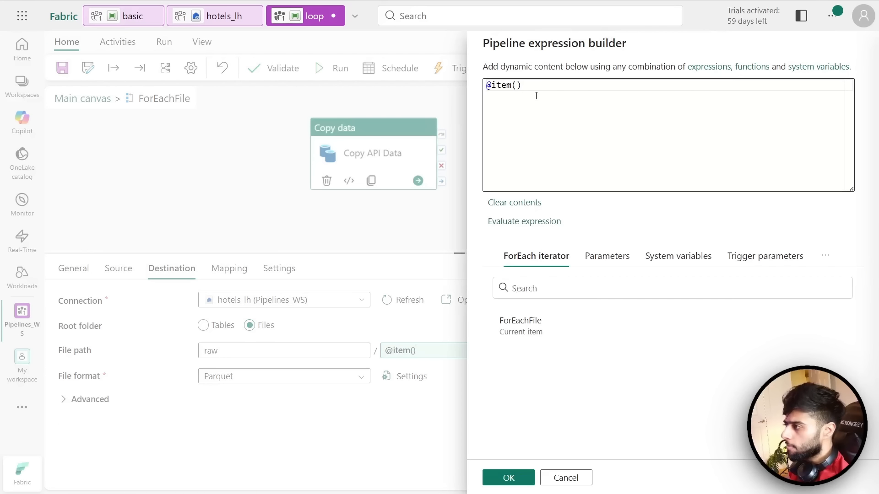
text(.file)
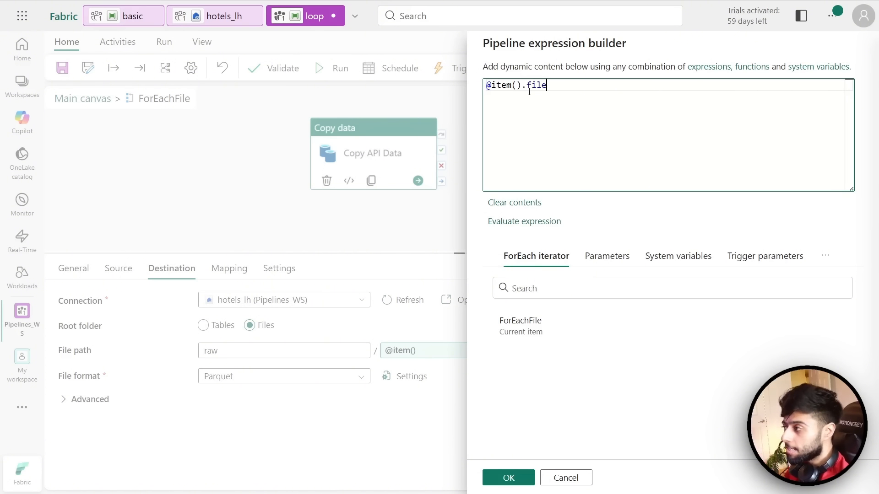
click(506, 476)
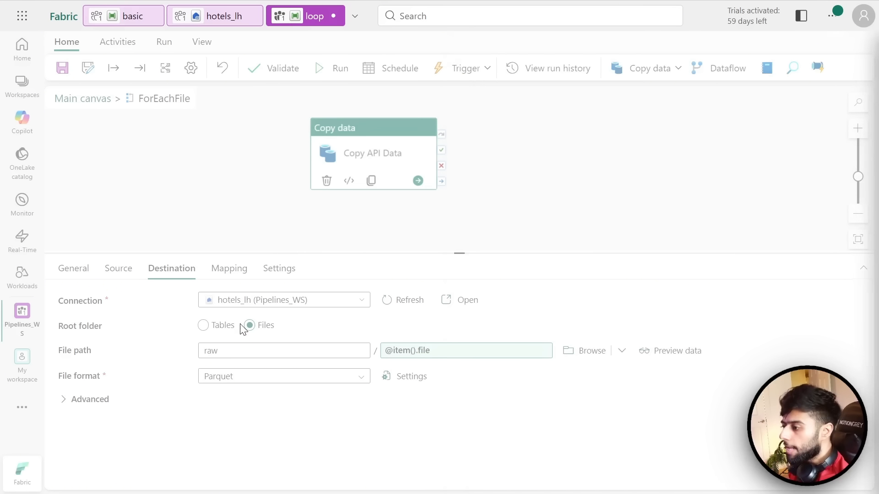
click(220, 330)
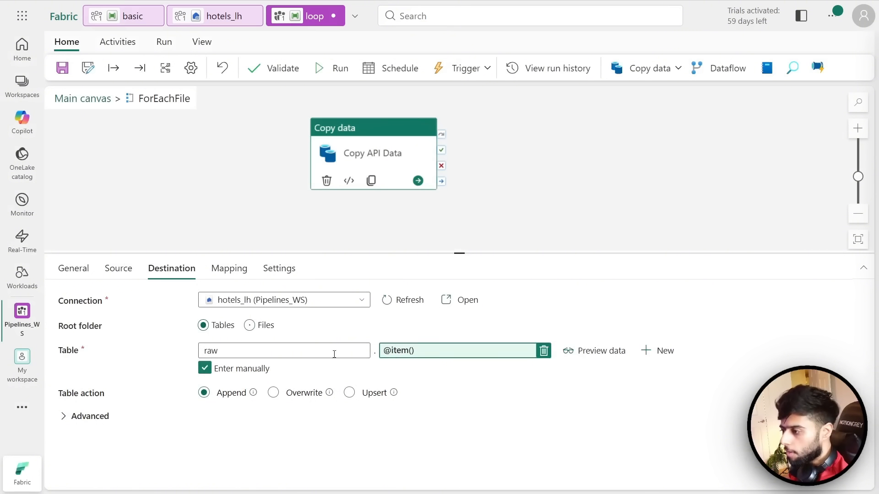
click(420, 355)
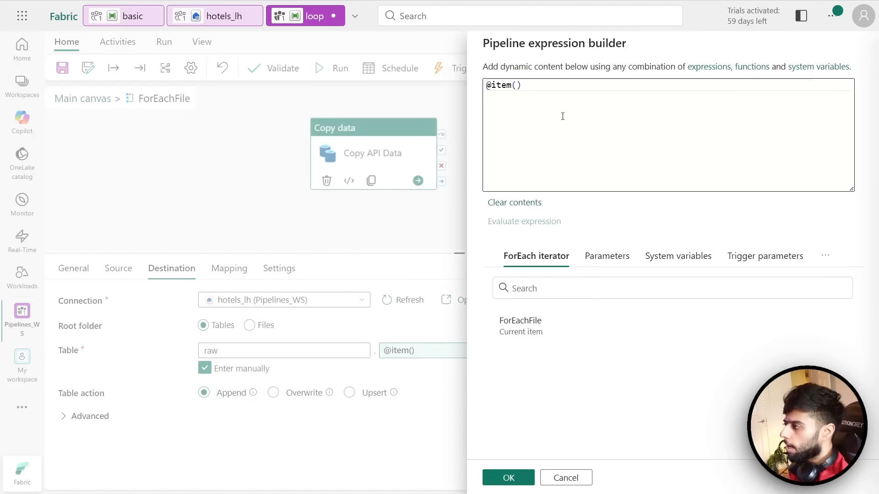
text(.file)
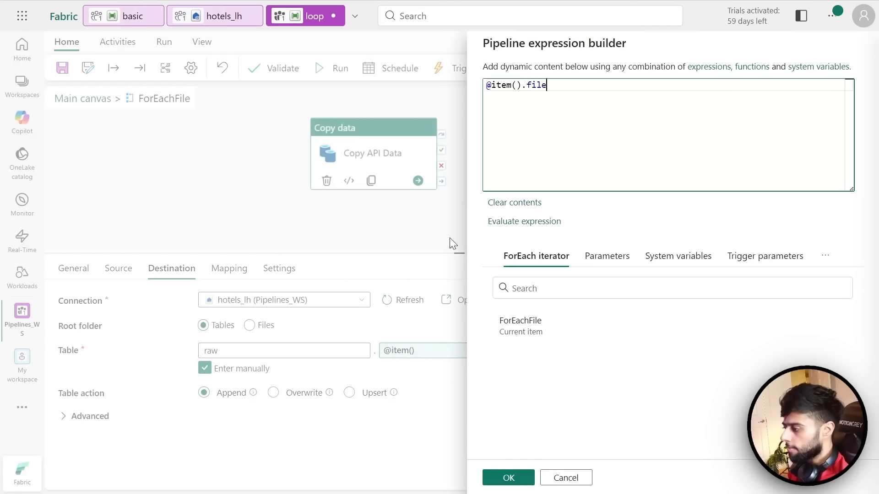
click(508, 477)
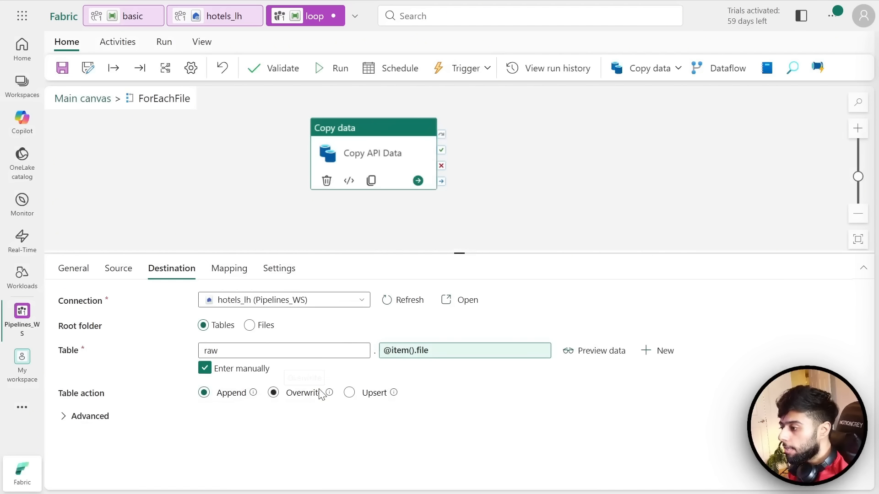
click(349, 393)
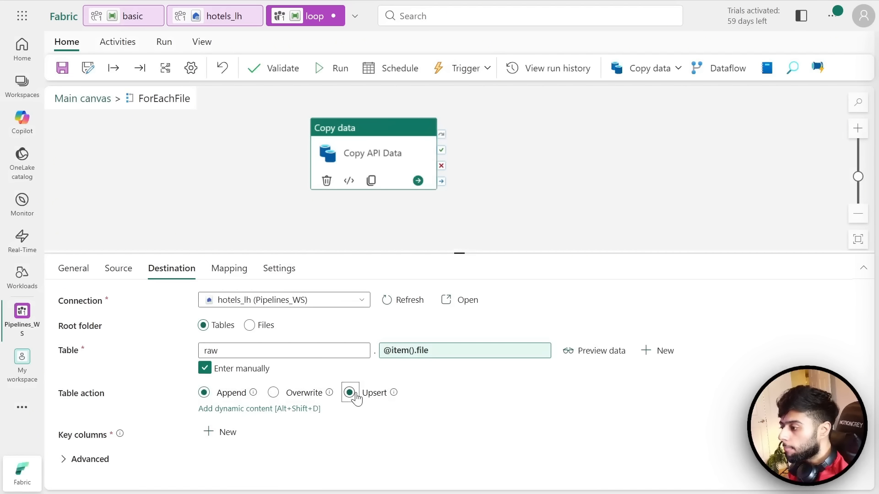
click(258, 409)
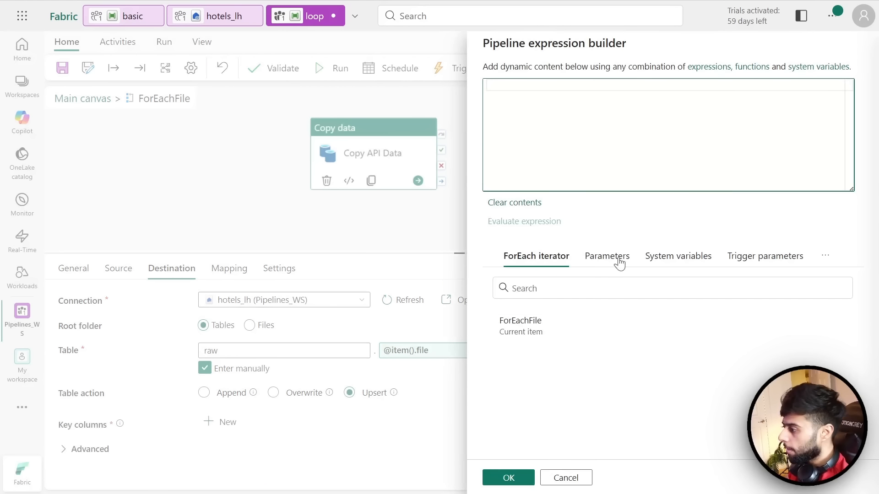
click(588, 327)
text(.)
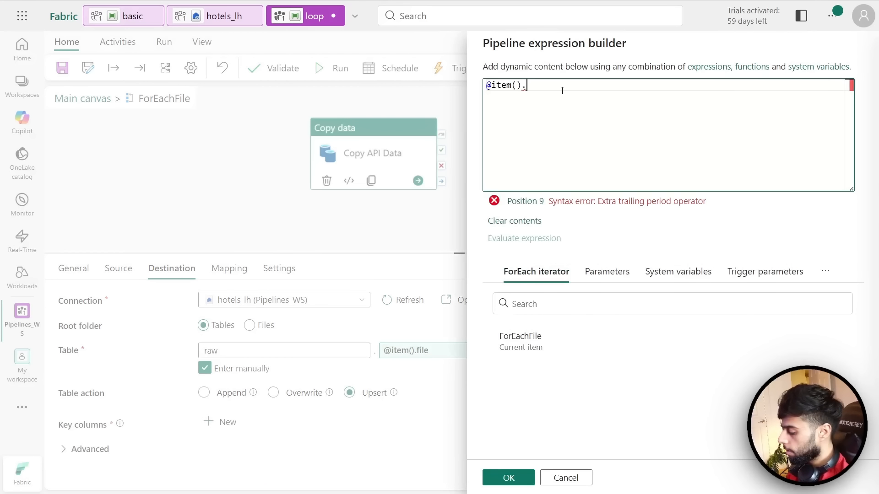
text(key)
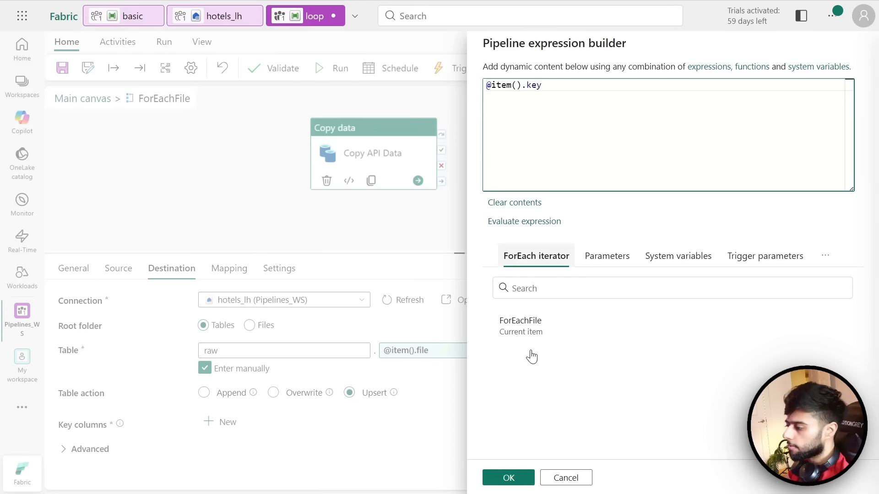
click(507, 478)
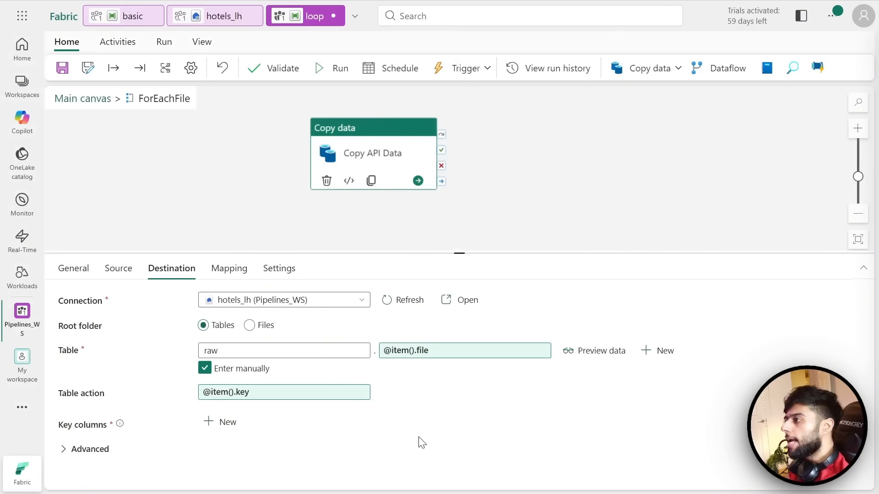
- Save and run the loop pipeline, and refresh its run output to follow the copy activities
click(64, 69)
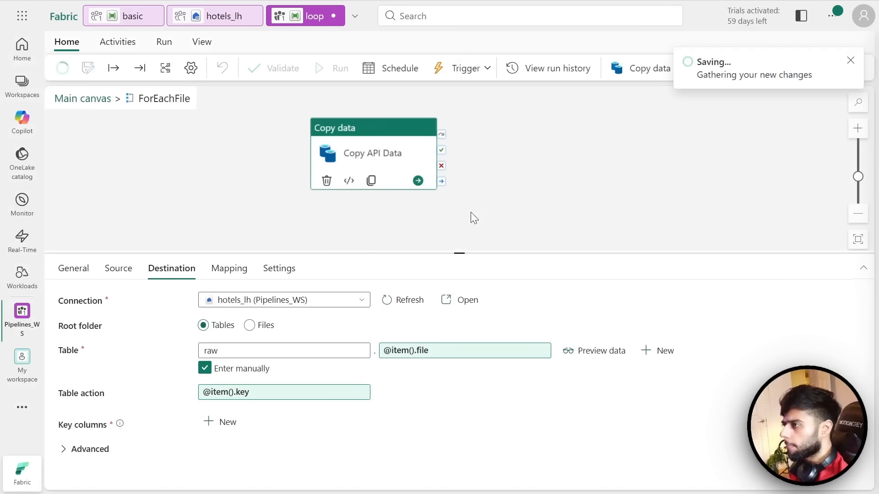
click(330, 69)
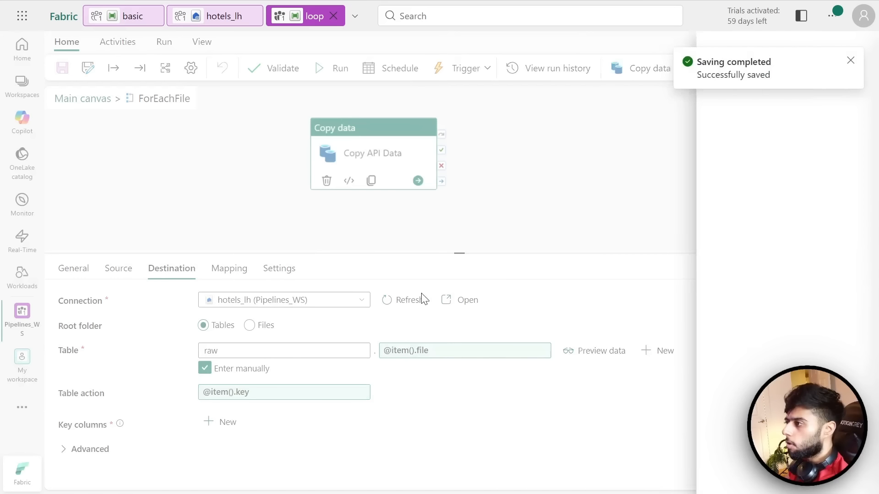
click(509, 478)
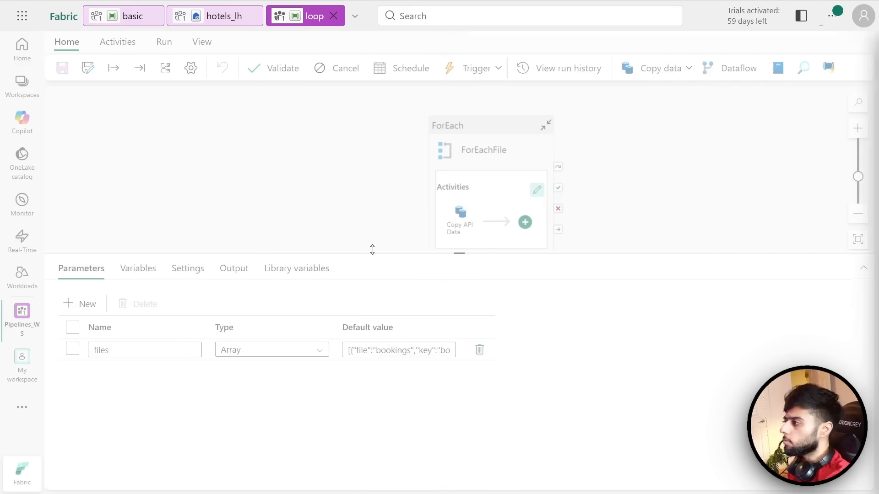
drag(424, 254, 421, 312)
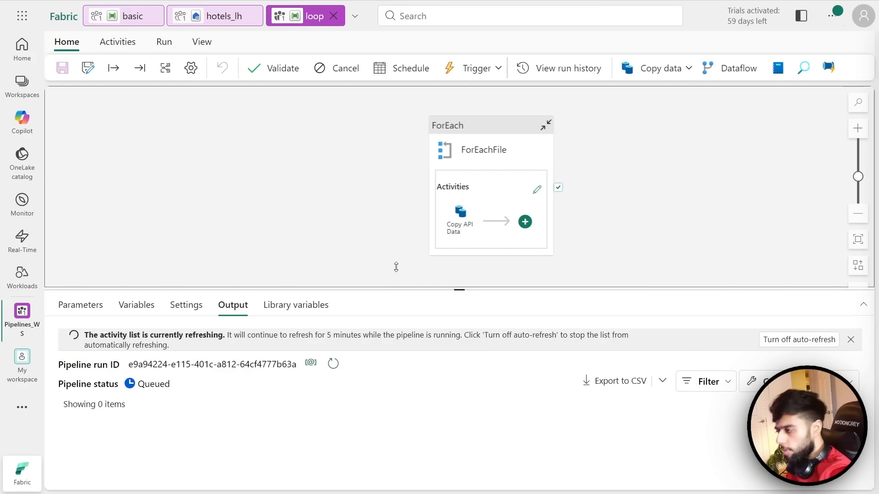
drag(396, 268, 406, 205)
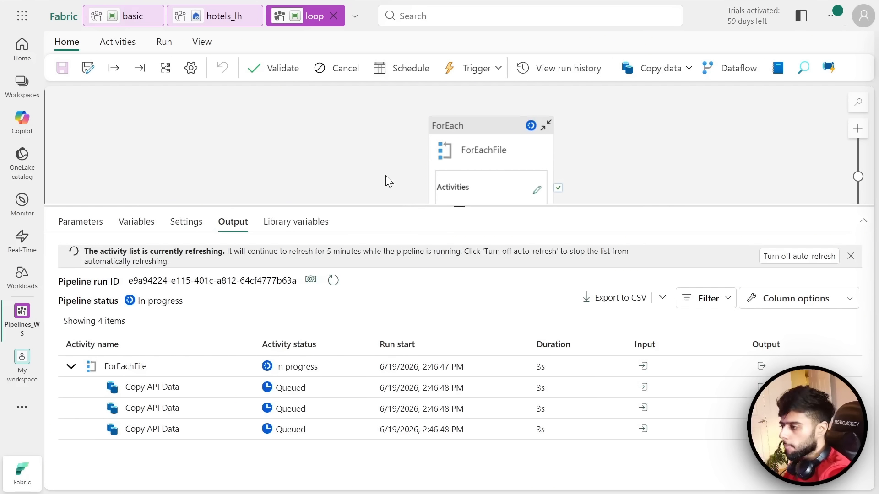
click(333, 282)
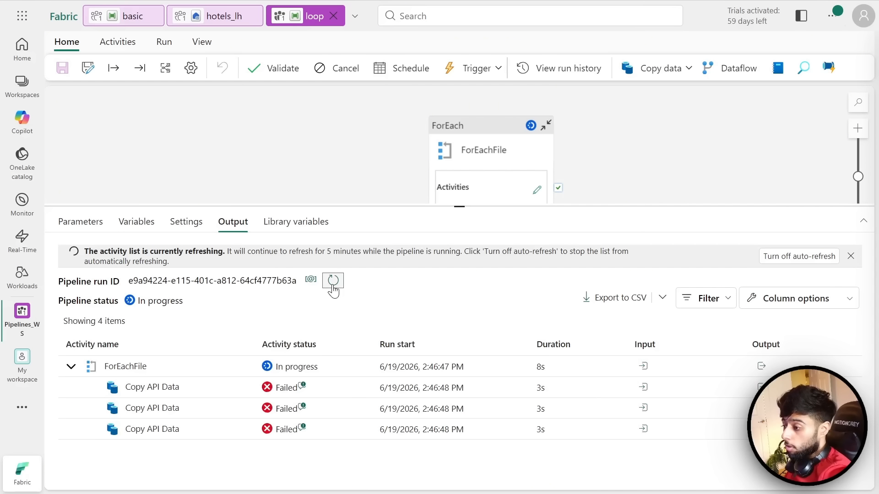
- Read the first failed Copy API Data run's error details and check the activity's destination table action setting
click(302, 387)
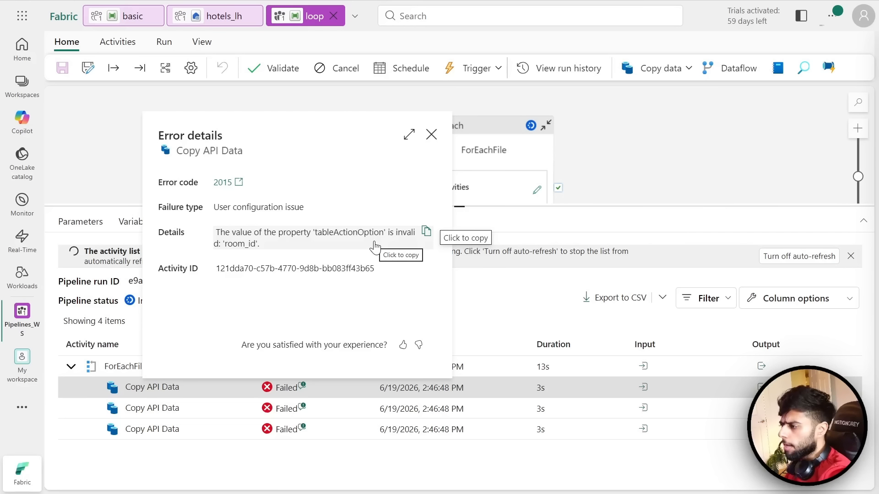
click(431, 135)
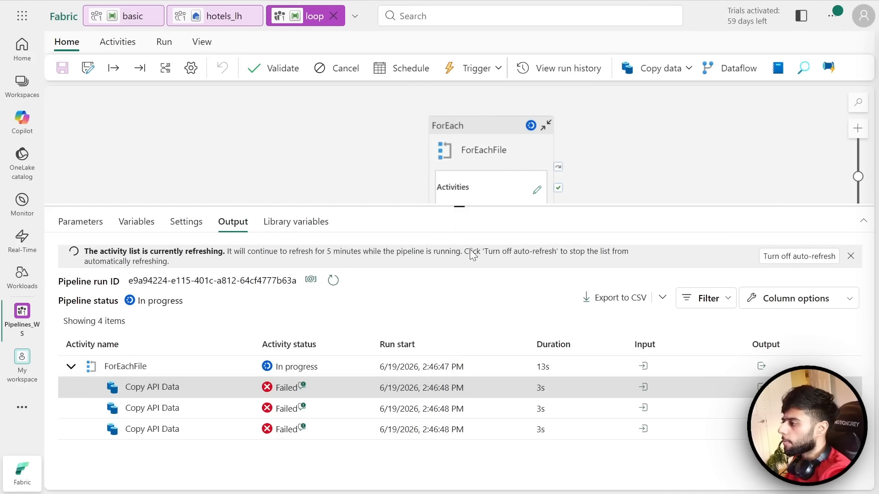
click(467, 216)
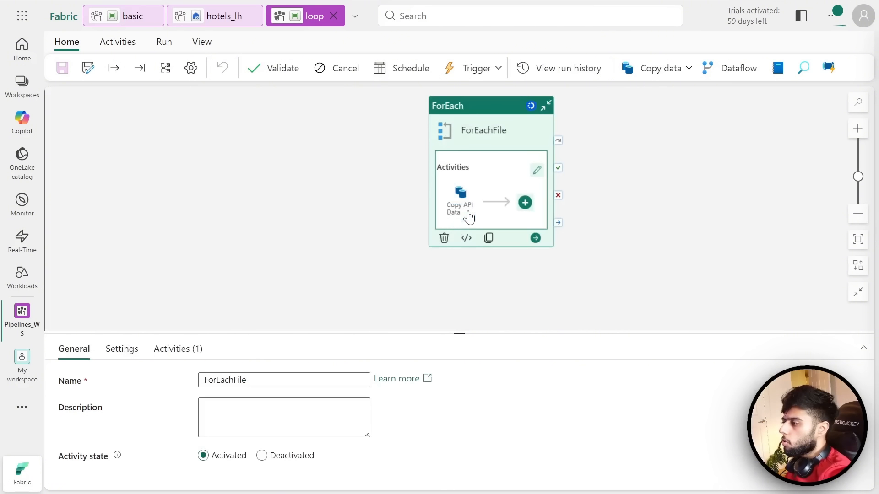
click(468, 217)
drag(473, 333, 462, 185)
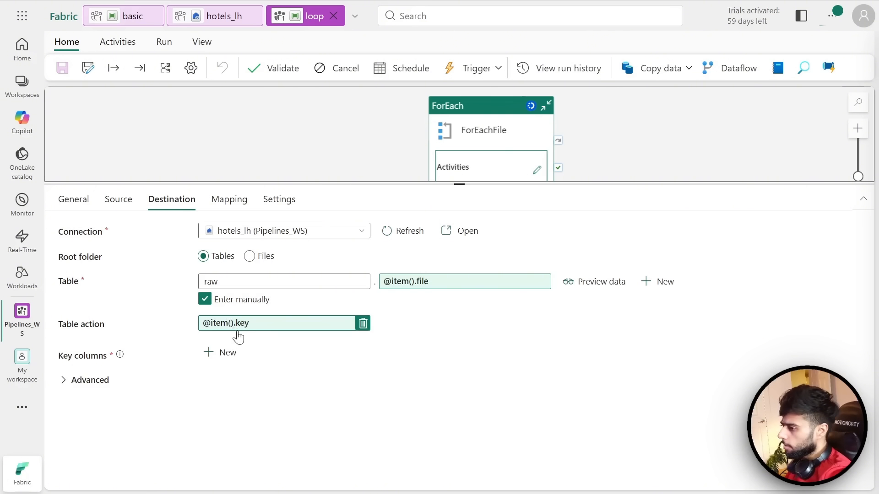
click(244, 153)
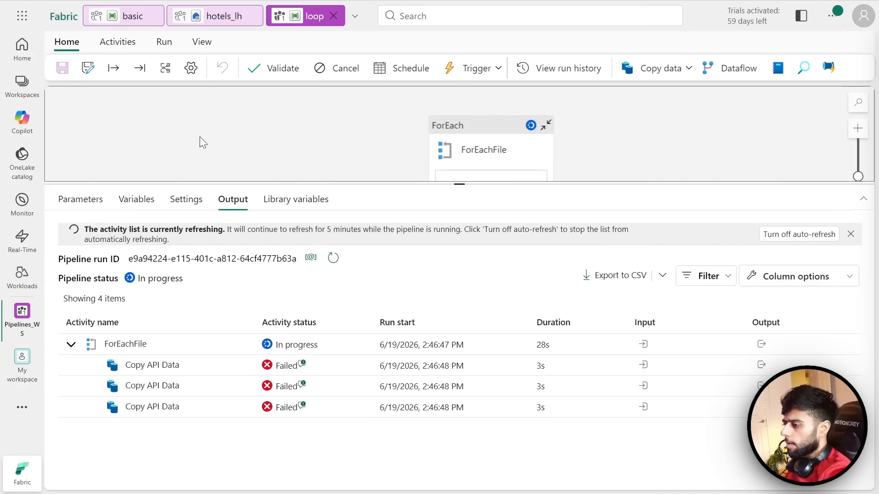
- Read the error details of the other two failed Copy API Data runs and cancel the pipeline run
click(302, 384)
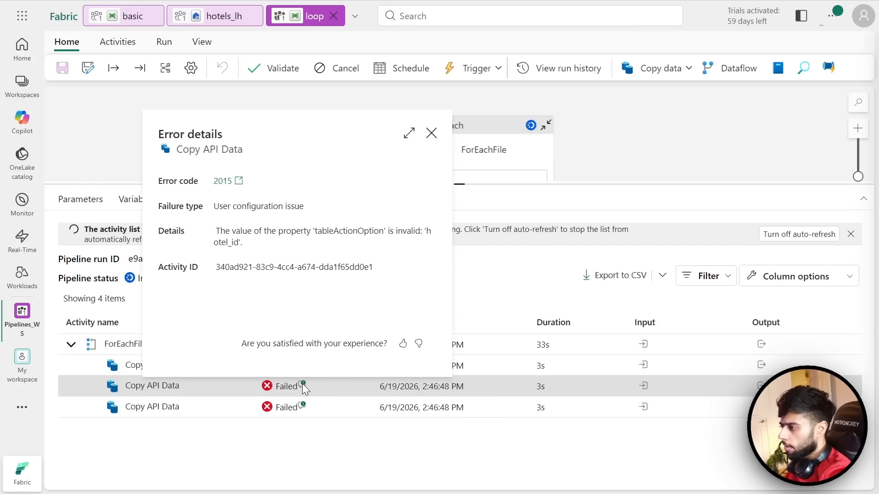
click(309, 429)
click(304, 405)
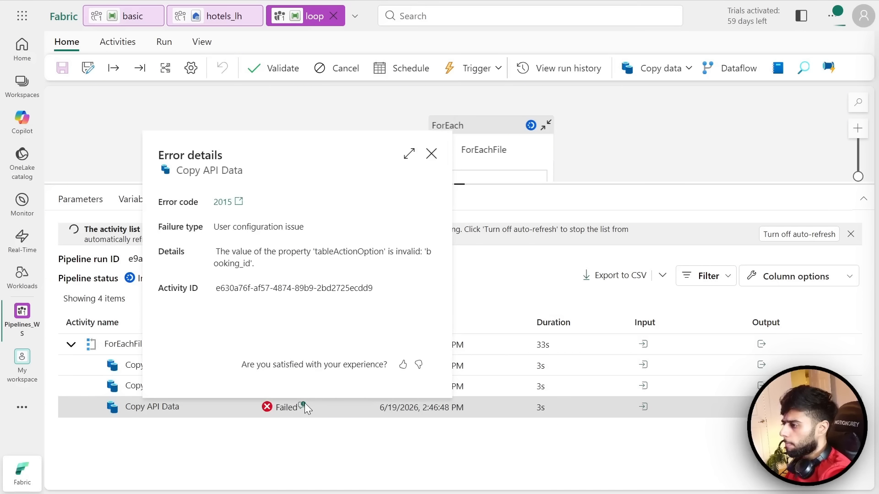
click(431, 154)
click(338, 68)
click(432, 311)
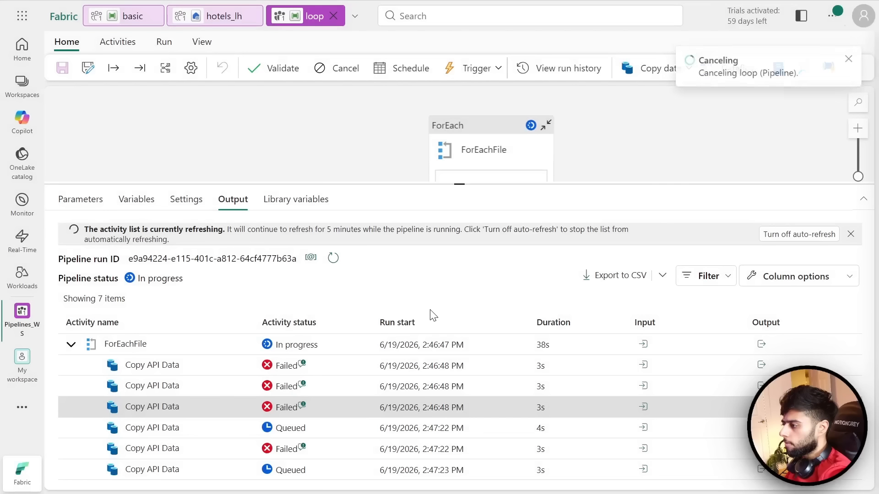
- Remove the dynamic expression from the Copy API Data destination's table action and select Upsert instead
click(467, 220)
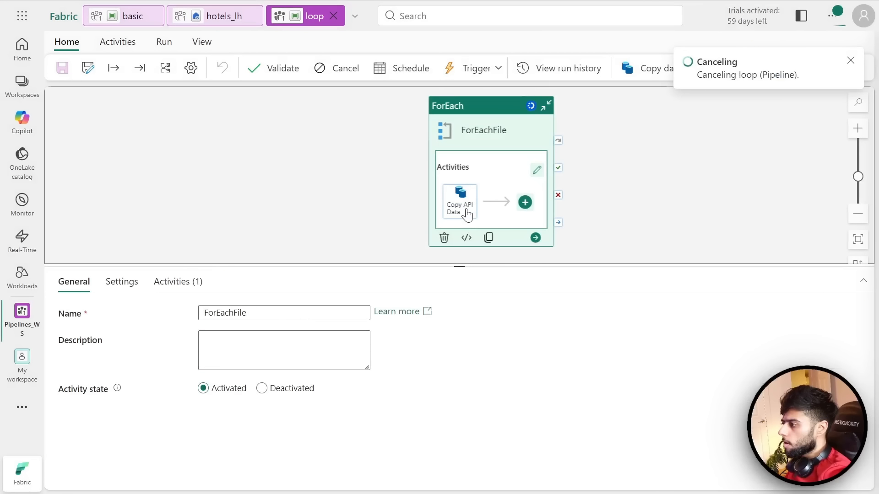
click(465, 211)
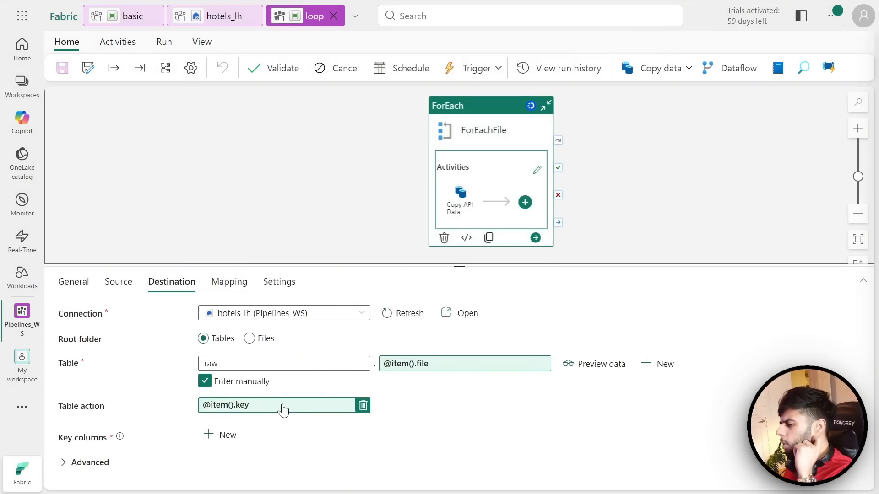
click(361, 405)
click(350, 406)
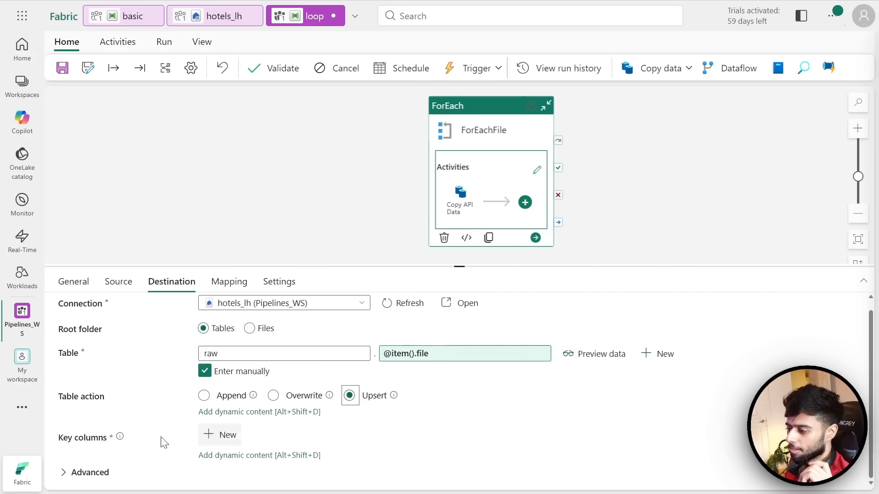
click(211, 441)
scroll(294, 455, down, 1)
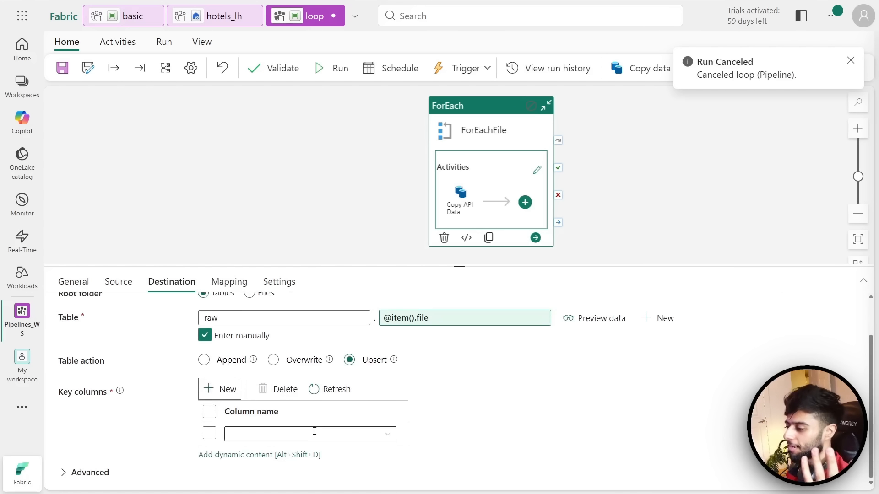
click(274, 455)
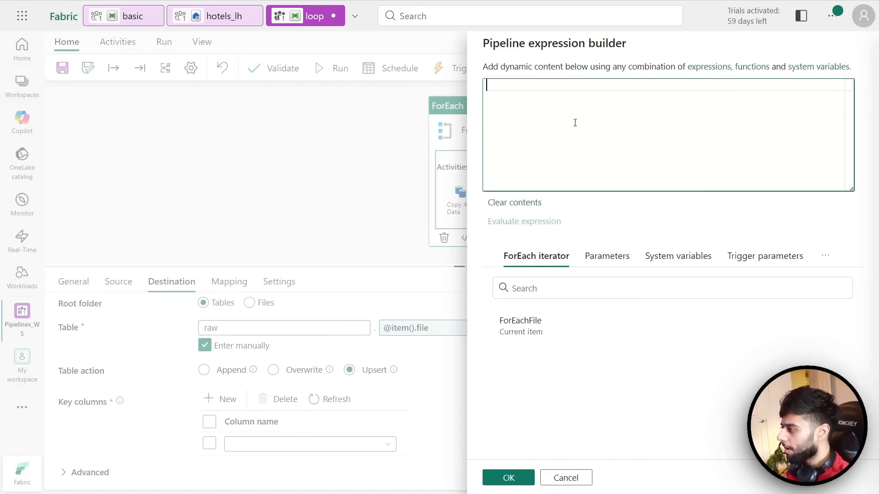
click(567, 326)
click(580, 105)
text(.key)
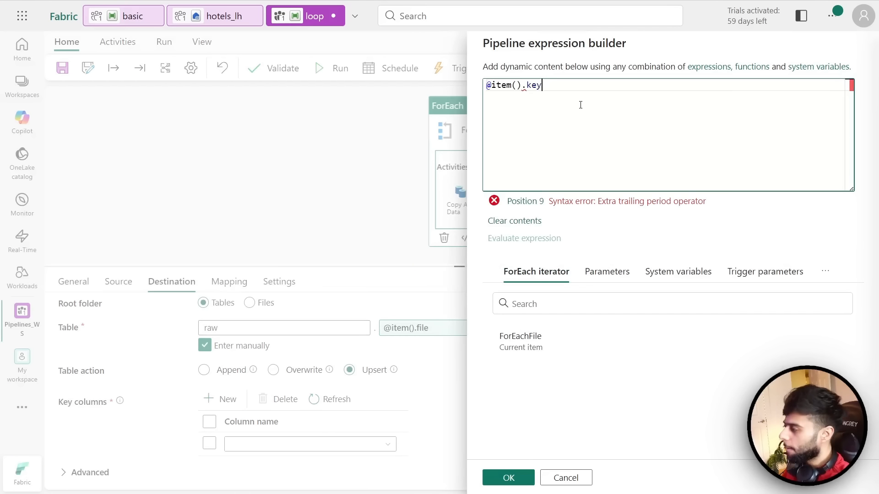
click(507, 478)
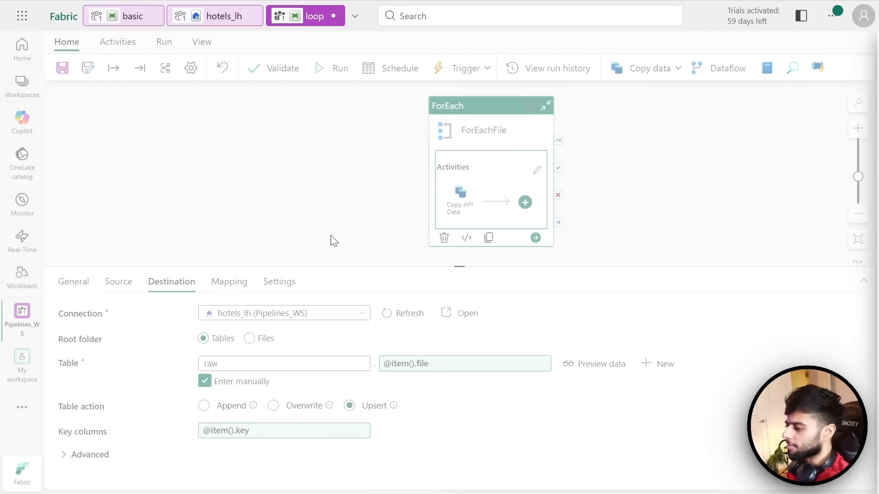
click(316, 199)
click(62, 68)
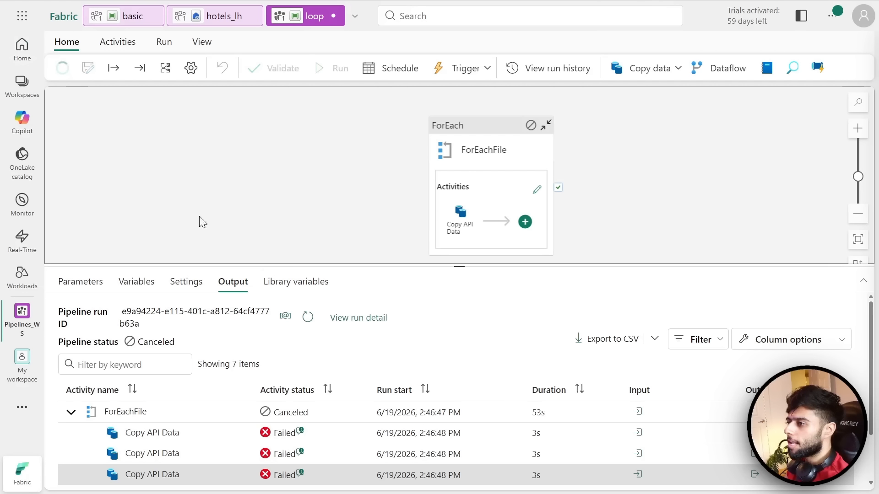
- Run the loop pipeline and keep refreshing its activity runs to monitor the Copy API Data iterations
click(326, 70)
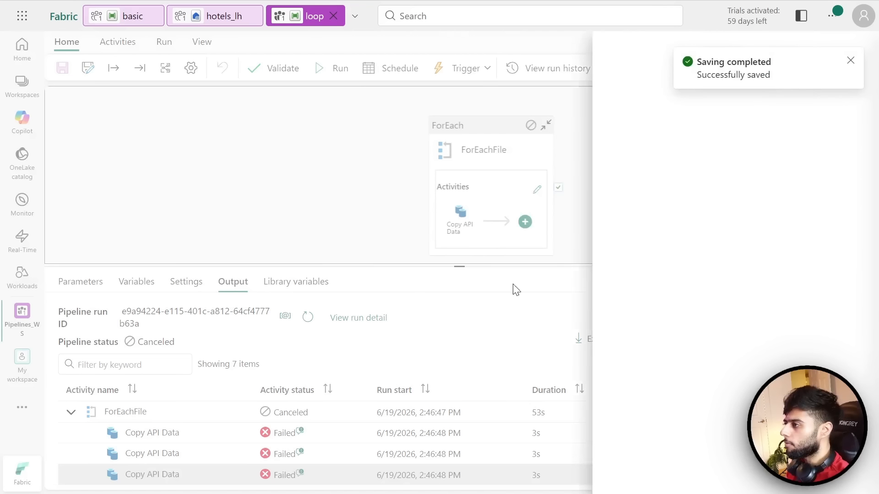
click(508, 477)
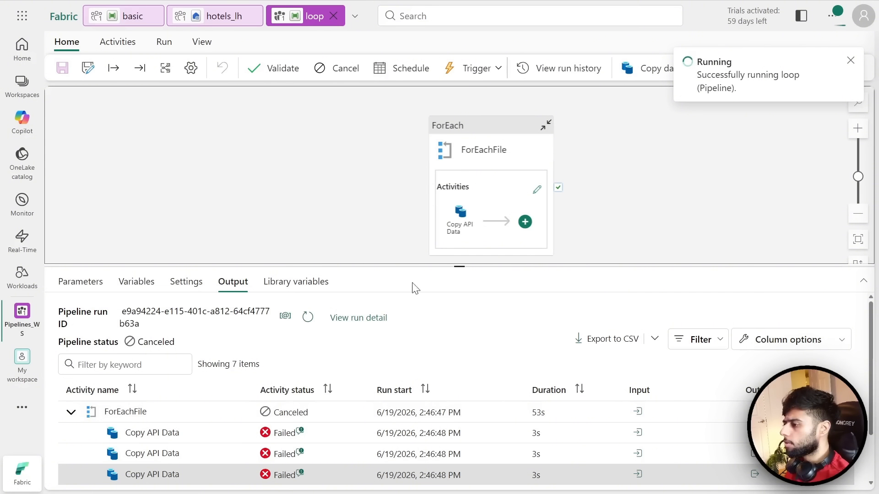
click(307, 317)
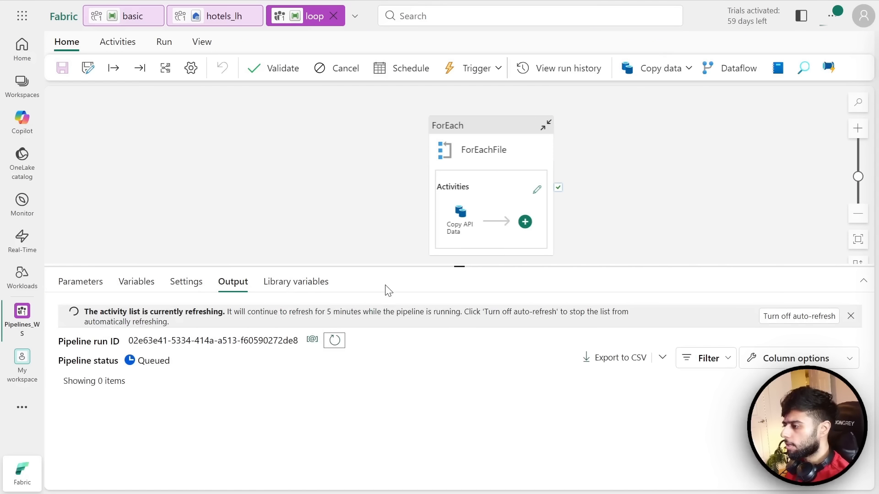
drag(396, 267, 422, 185)
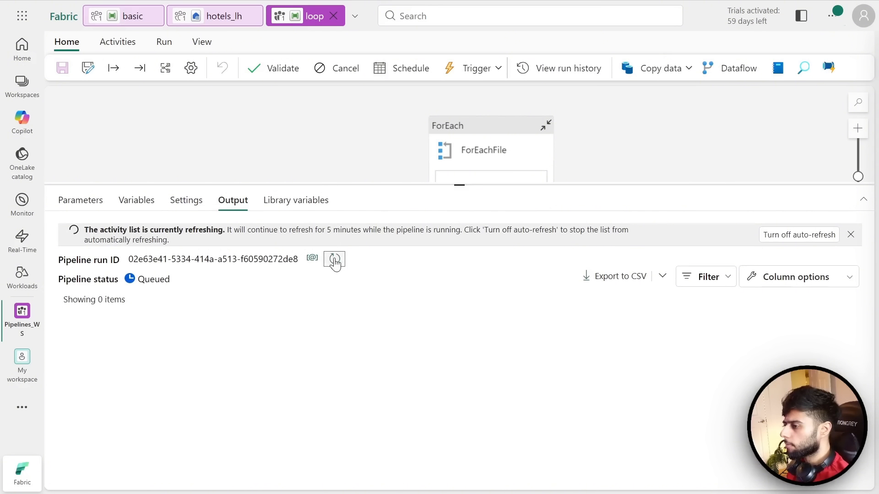
click(335, 258)
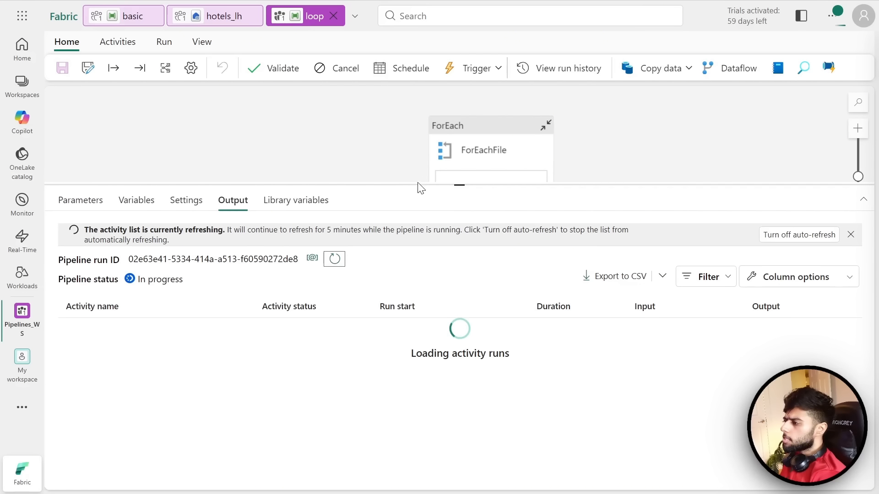
drag(415, 185, 401, 202)
click(335, 278)
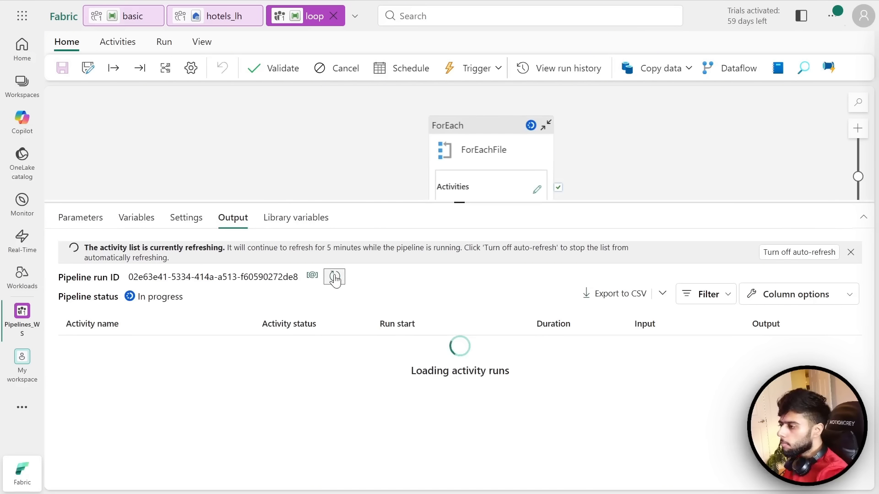
click(334, 279)
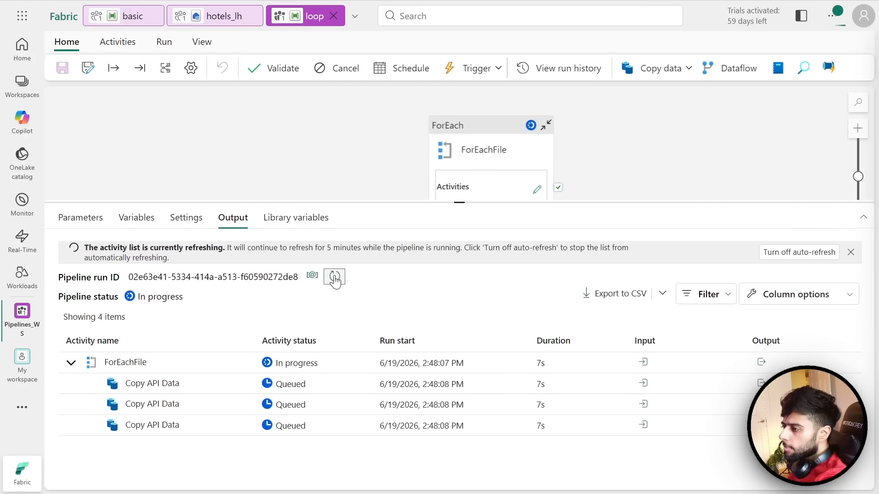
click(334, 278)
click(335, 278)
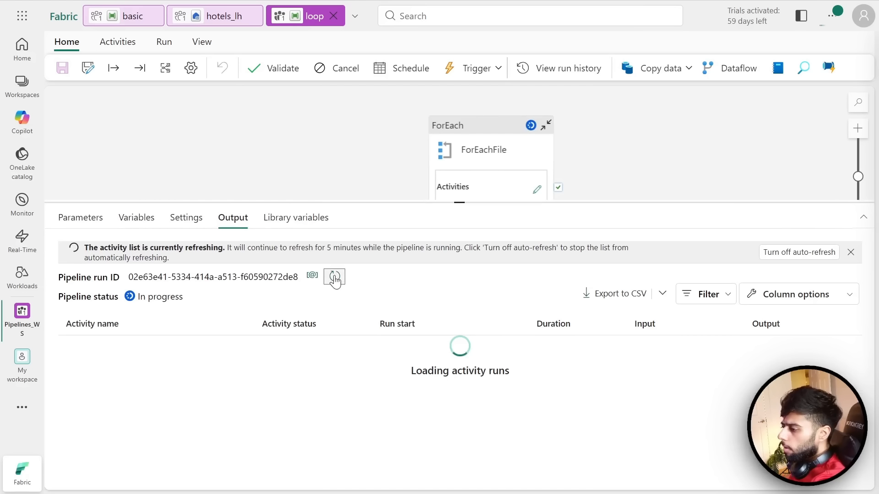
click(335, 278)
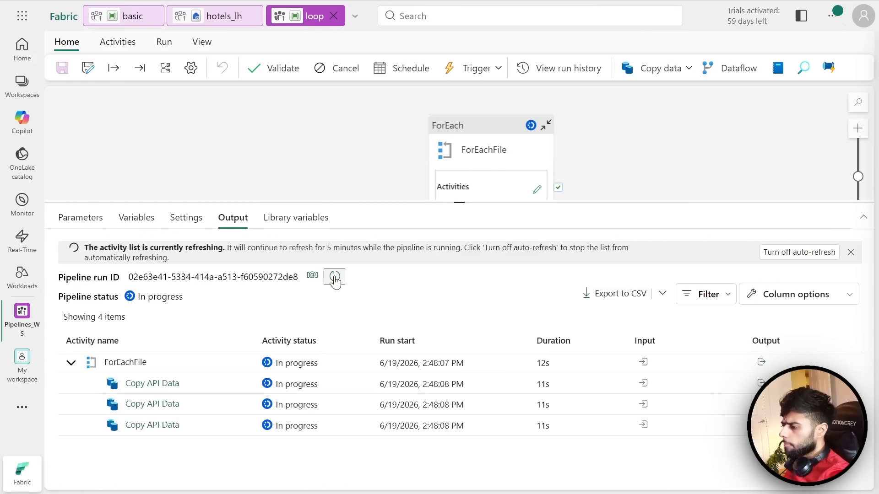
click(334, 278)
click(334, 278)
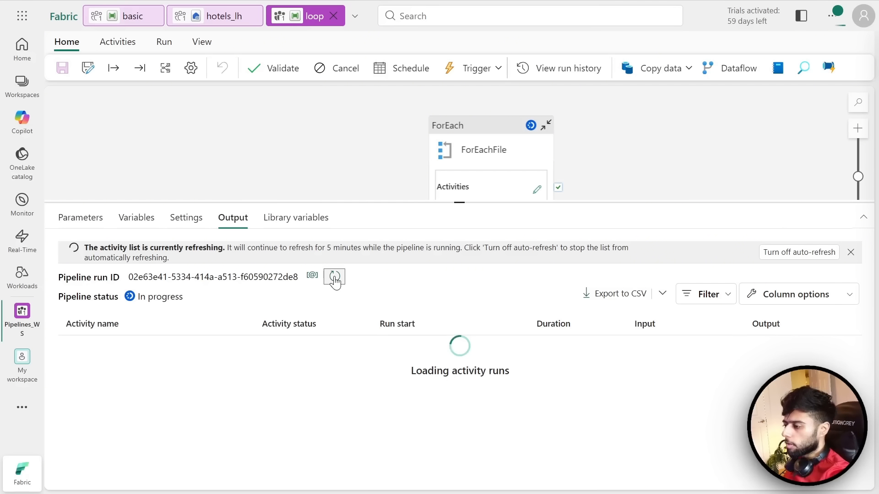
- Read the first failed Copy API Data run's full error details and cancel the pipeline run
click(302, 382)
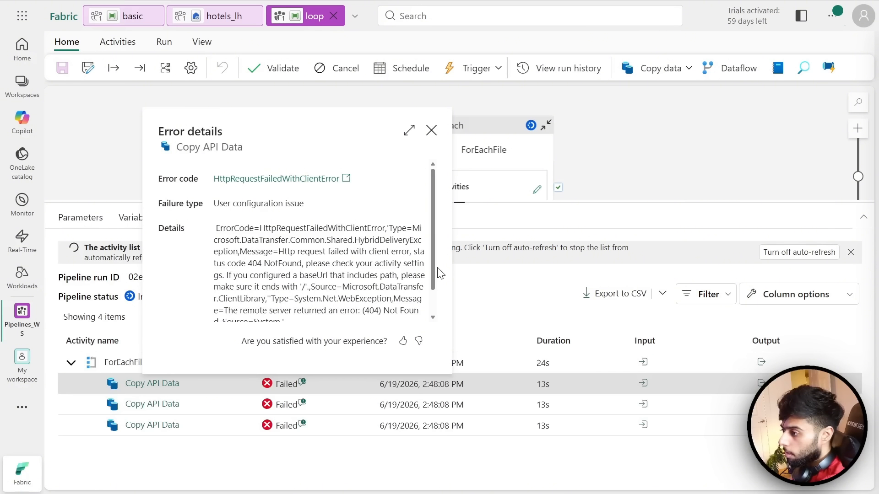
scroll(435, 275, down, 2)
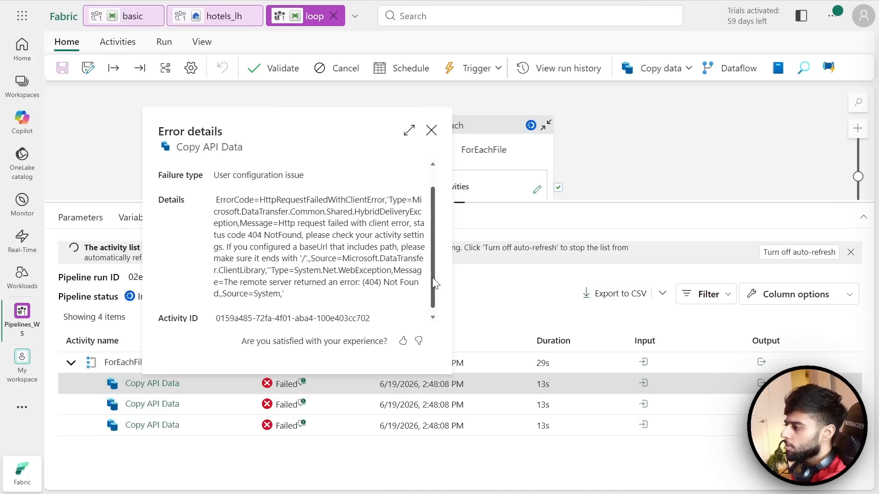
scroll(432, 277, up, 2)
click(431, 130)
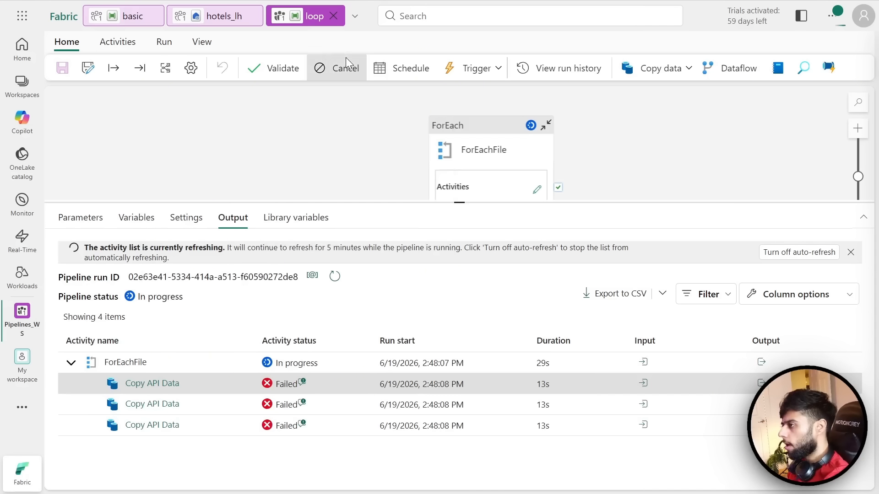
click(341, 68)
click(459, 317)
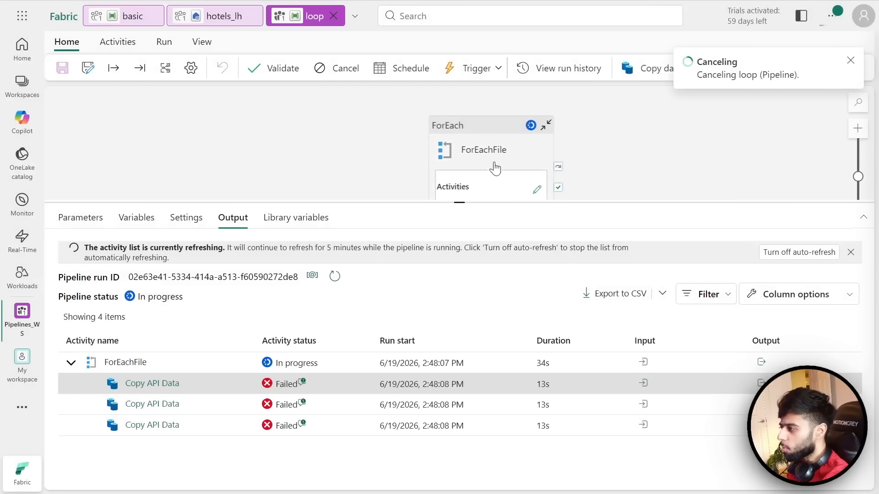
- Append .csv after @{item().file} in the Copy API Data source's relative URL and save the pipeline
click(490, 164)
click(460, 191)
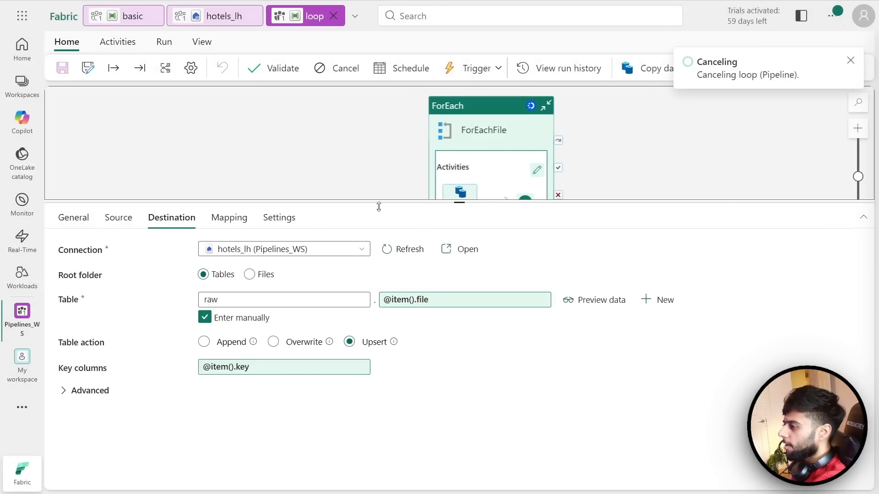
click(123, 219)
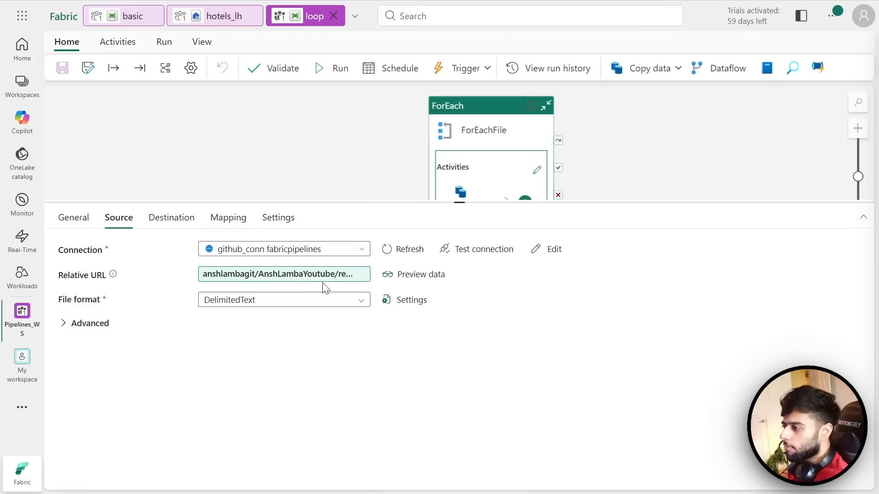
click(332, 277)
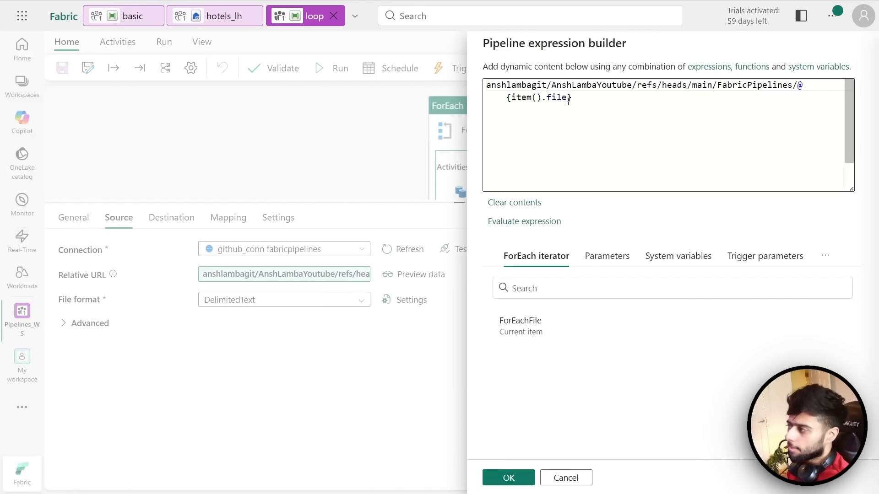
click(577, 98)
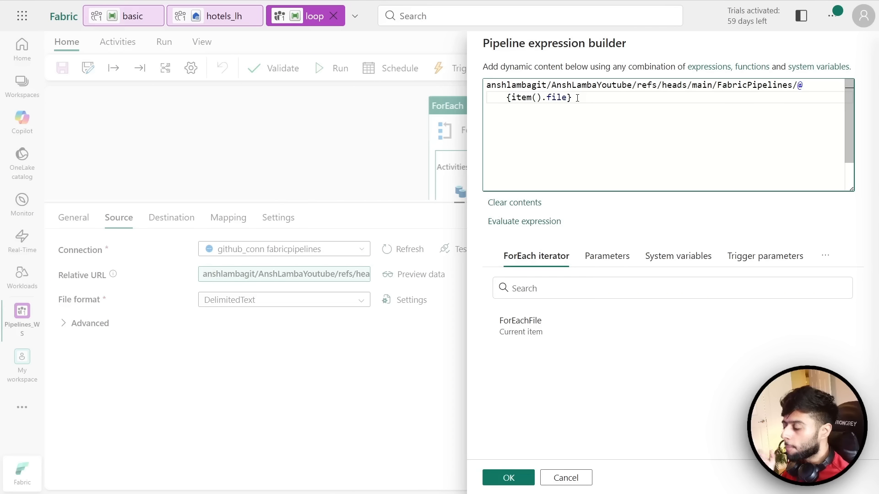
text(.)
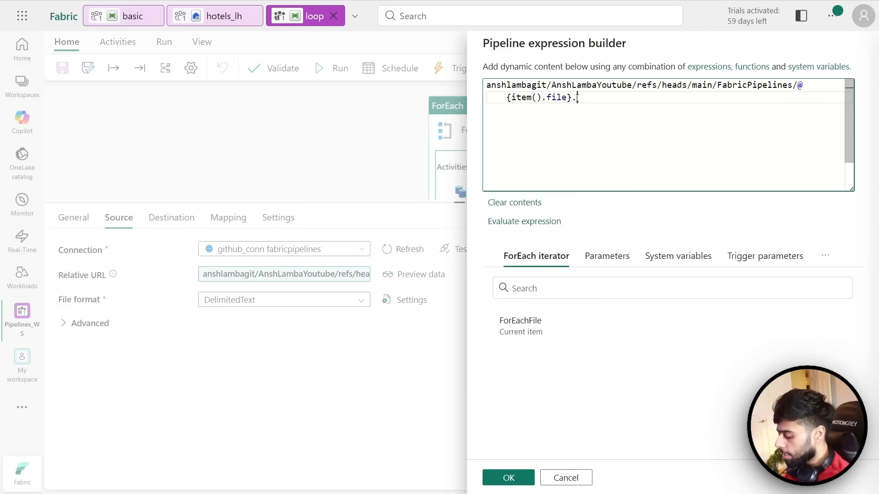
text(csv)
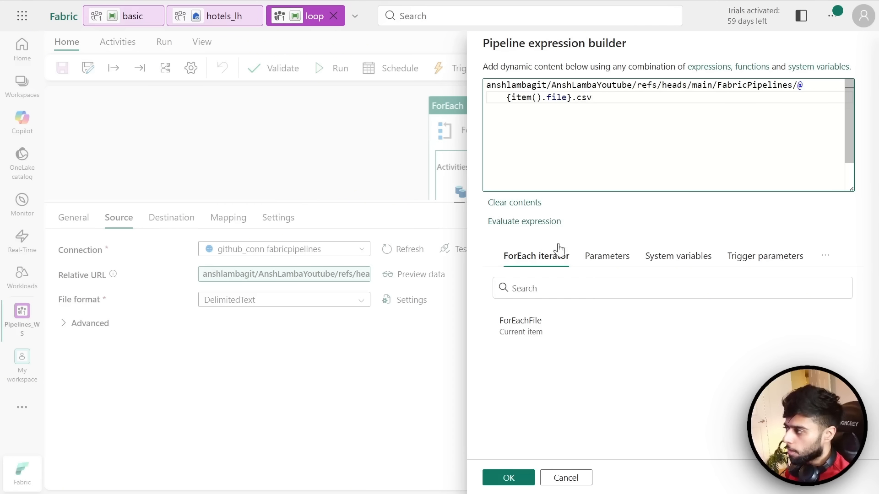
click(490, 478)
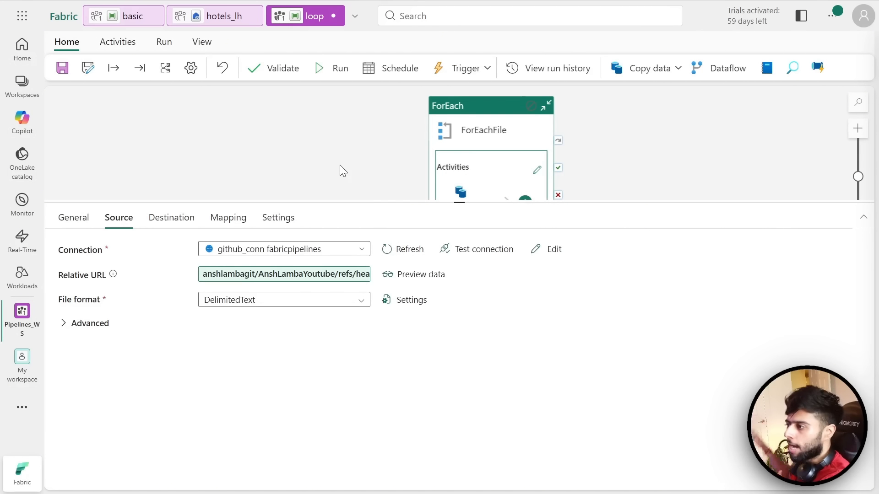
key(ctrl+s)
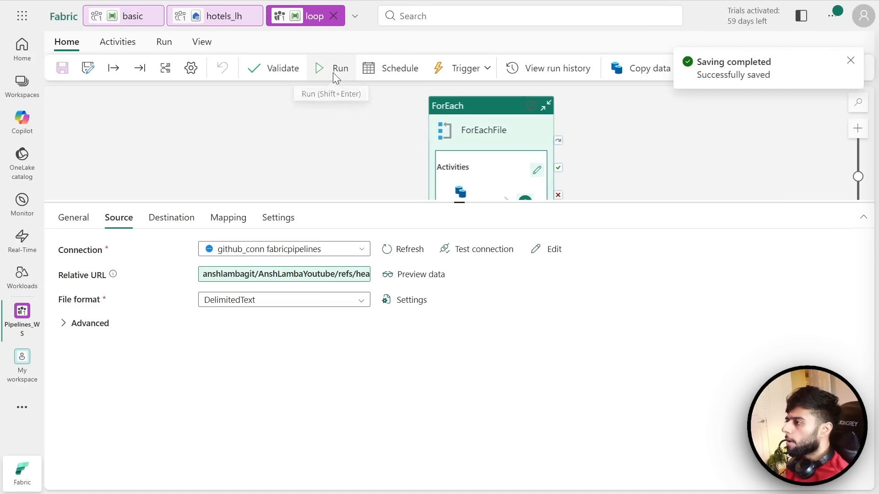
- Run the saved pipeline again and refresh the output to load the new run's activities
click(333, 72)
click(515, 476)
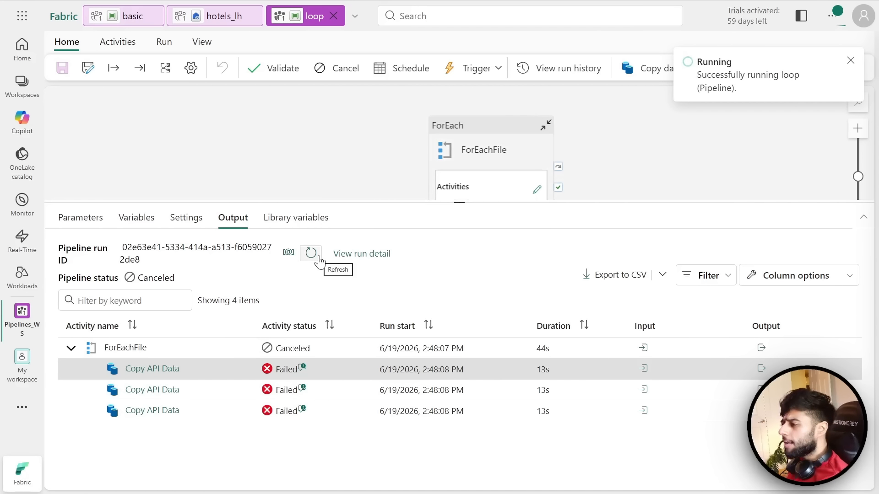
click(310, 253)
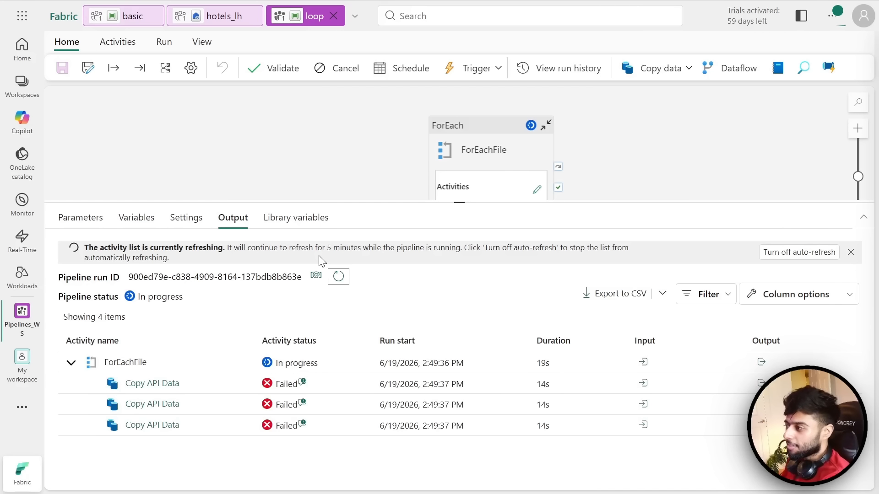
- Read the full error details of the first two failed Copy API Data runs
click(303, 382)
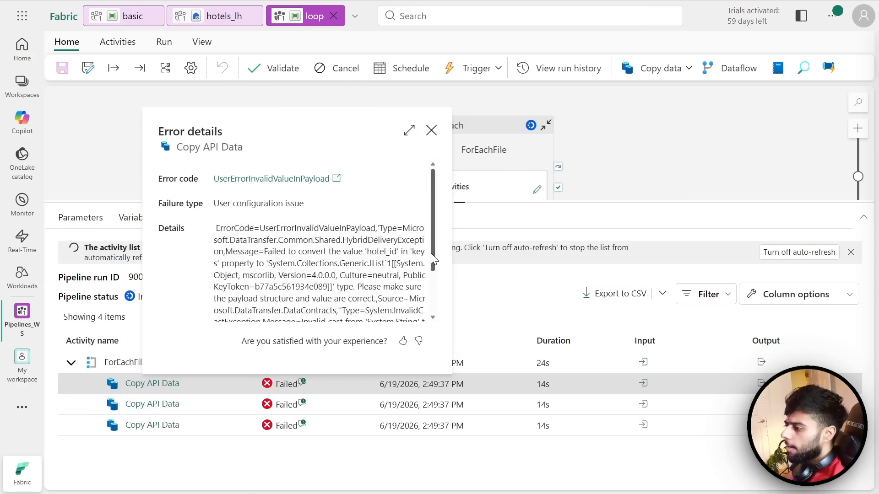
drag(431, 255, 433, 262)
scroll(433, 261, down, 2)
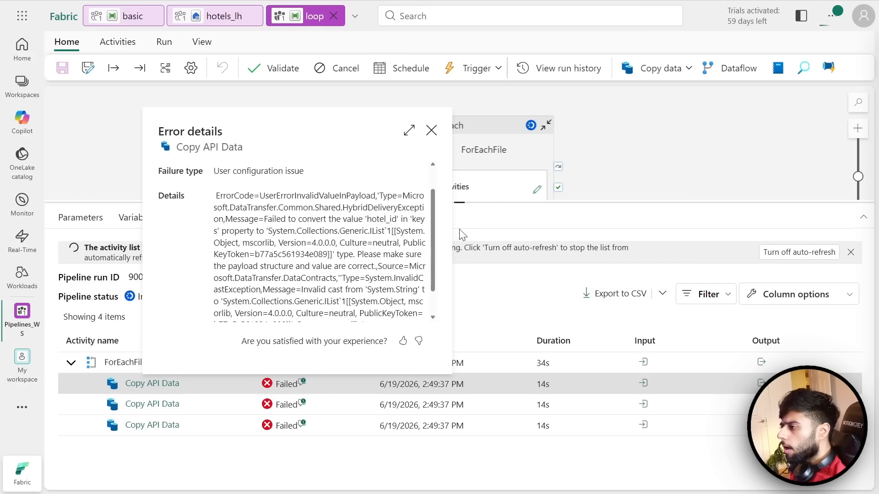
click(431, 132)
click(301, 404)
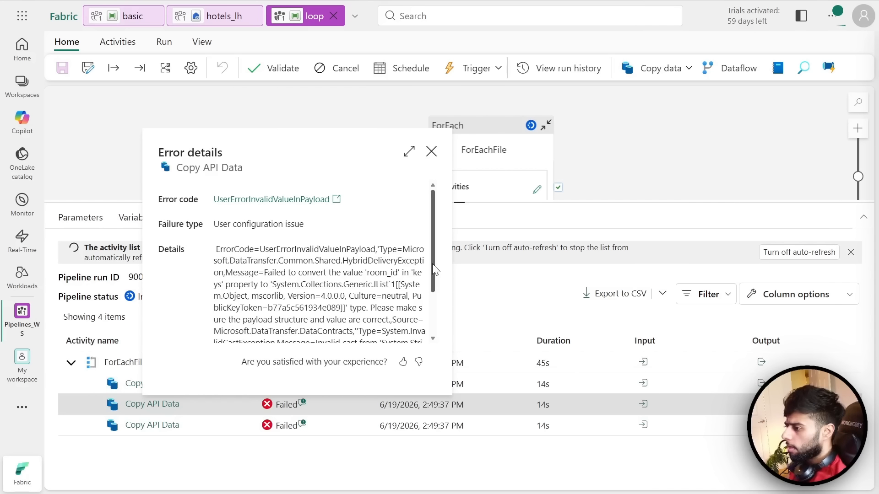
scroll(432, 275, down, 1)
drag(430, 280, 434, 311)
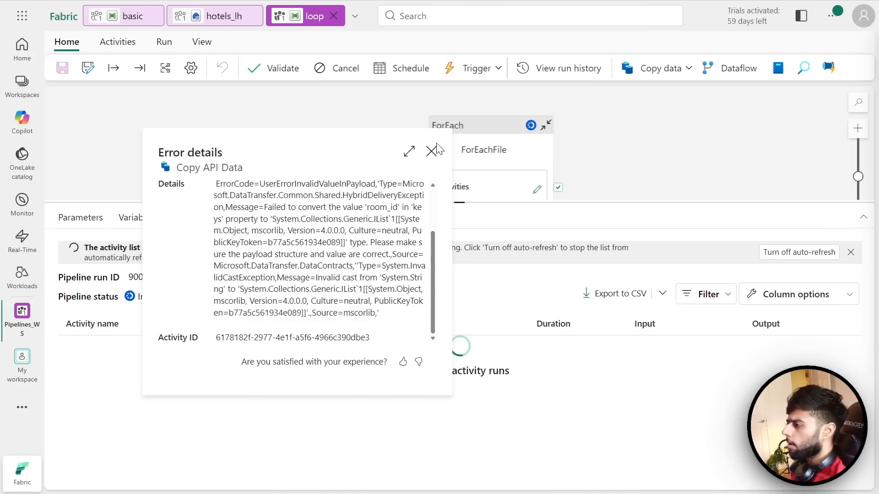
click(432, 152)
- Cancel the running pipeline and refresh its run status
click(328, 69)
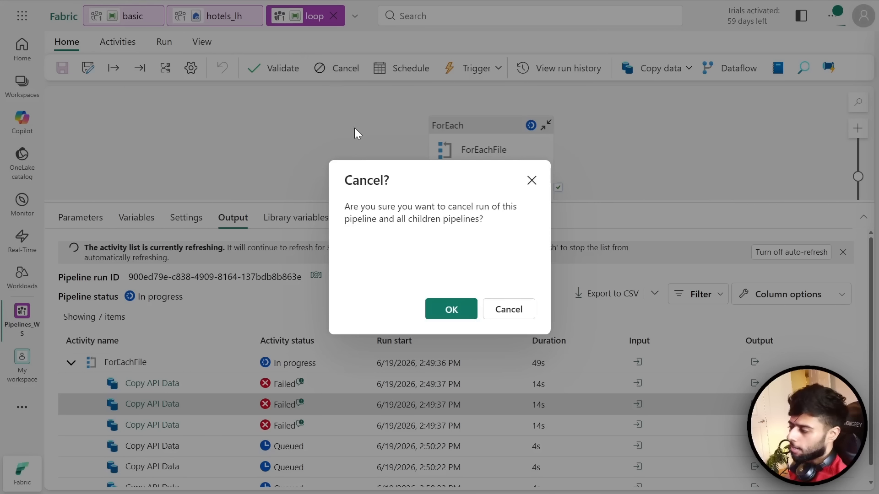
click(455, 312)
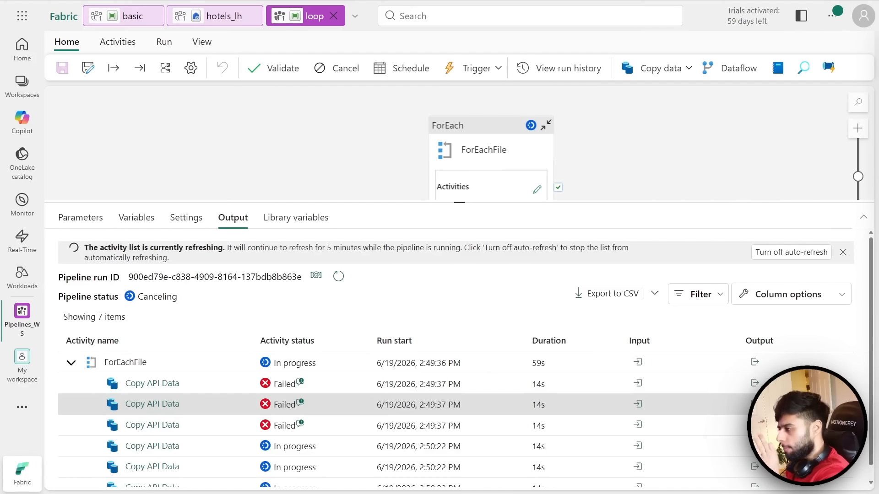
click(338, 278)
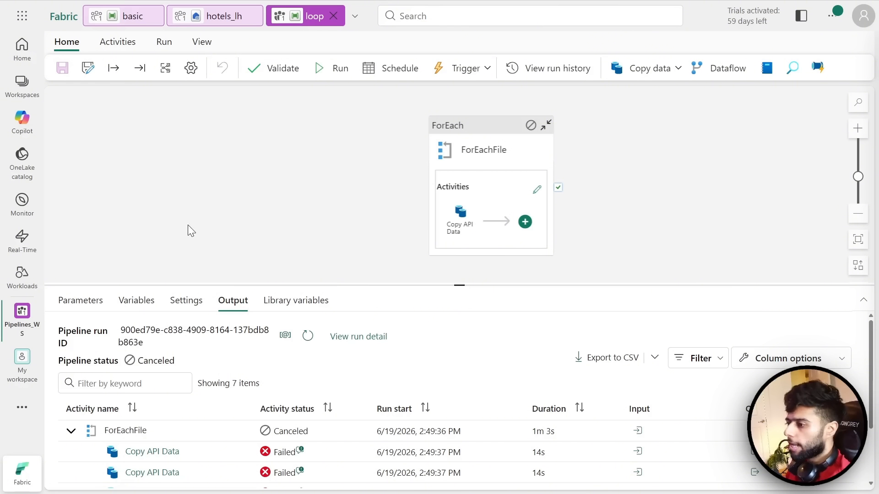
- Edit the files parameter's default value so the bookings and rooms keys are the bracketed arrays [booking_id] and [room_id]
click(73, 302)
click(430, 382)
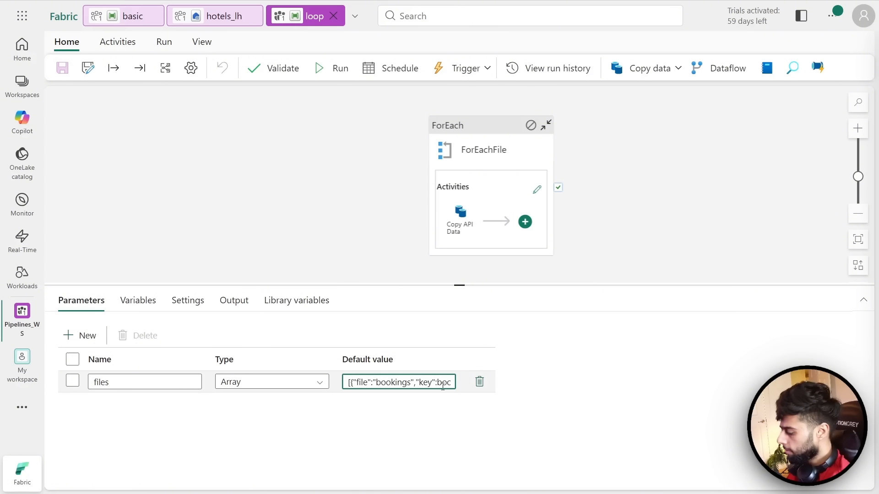
text(oking_id")
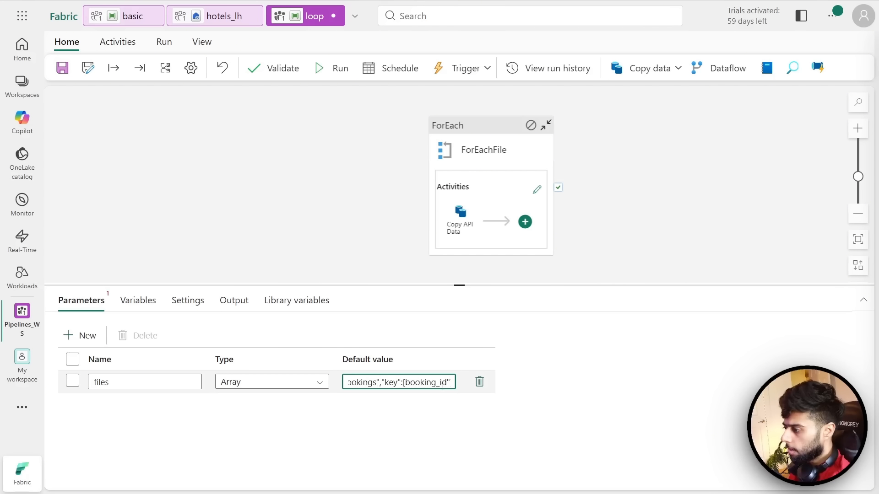
text(]},{"file":"rooms","key":[")
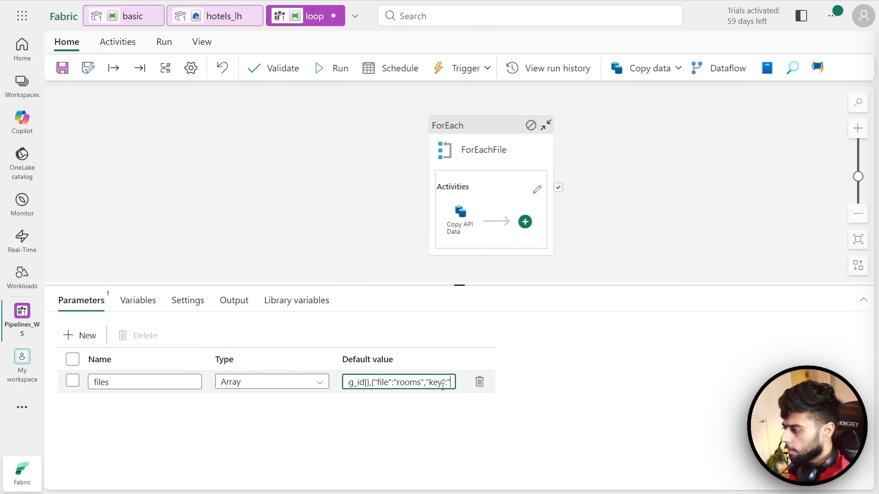
text(roo)
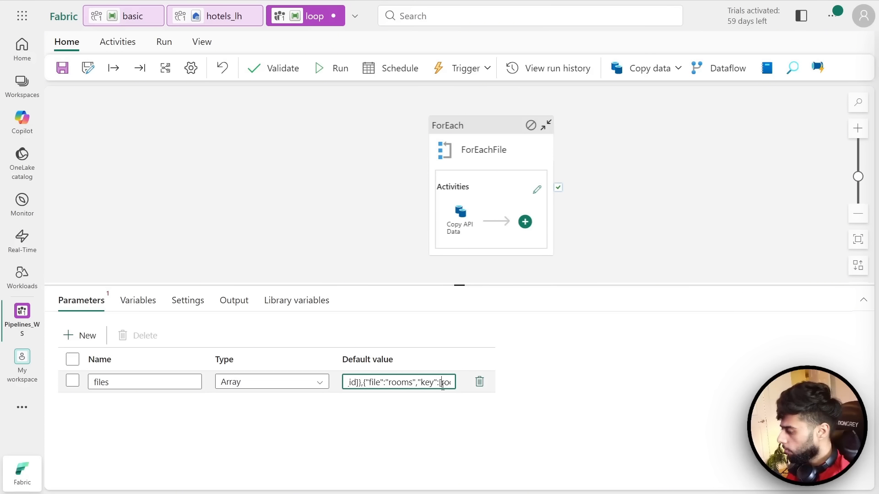
text(m_id"]},{"fi)
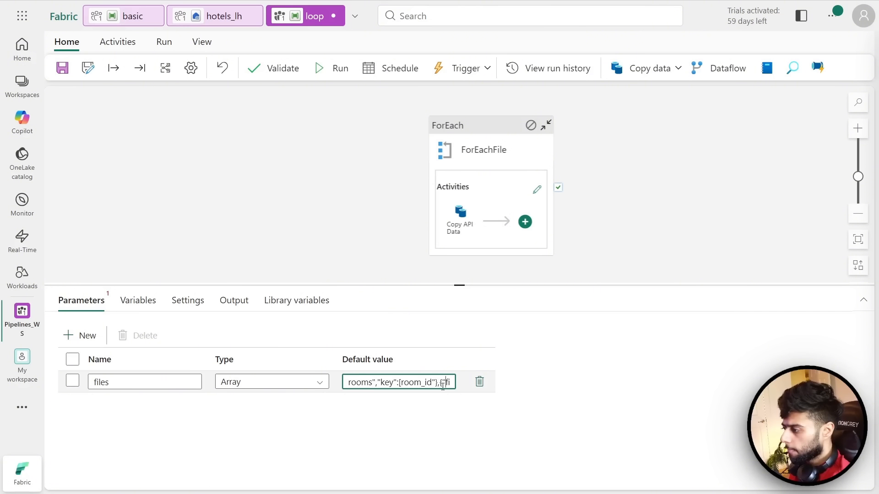
text(l)
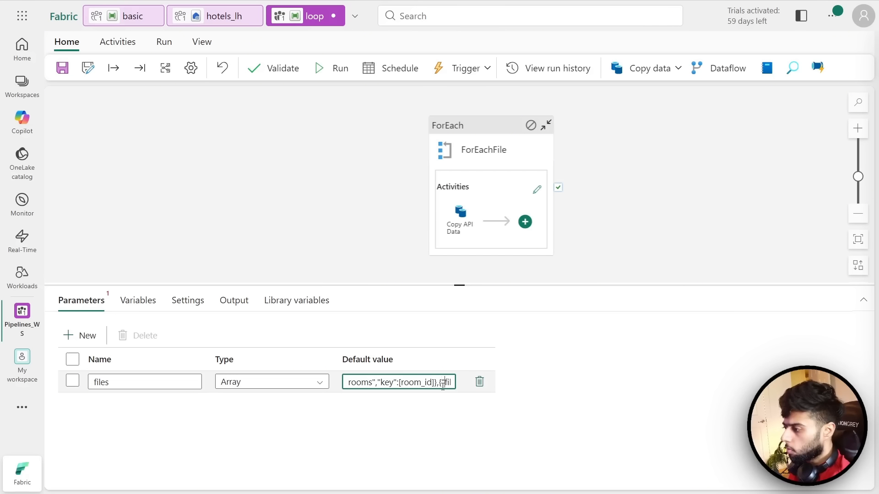
- Change the hotels key in the files default value to the bracketed array [hotel_id] and try to save the pipeline
text(e":"hotels","key":"hotel_id"}])
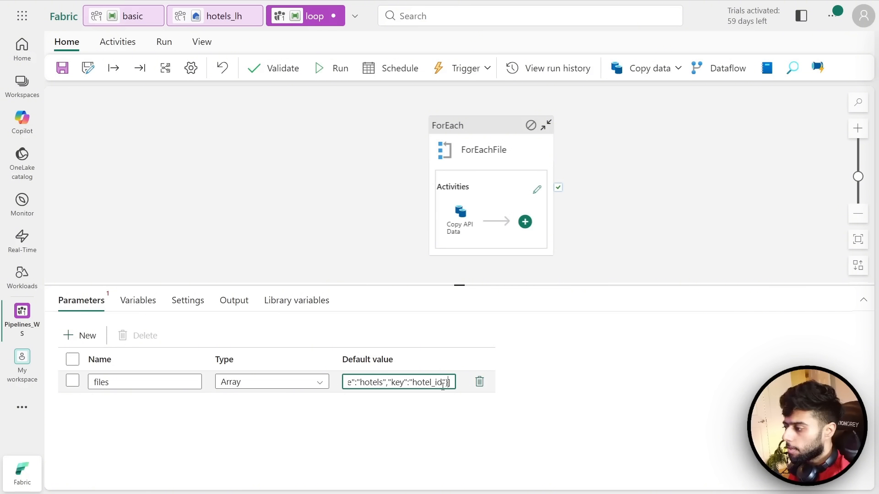
text([)
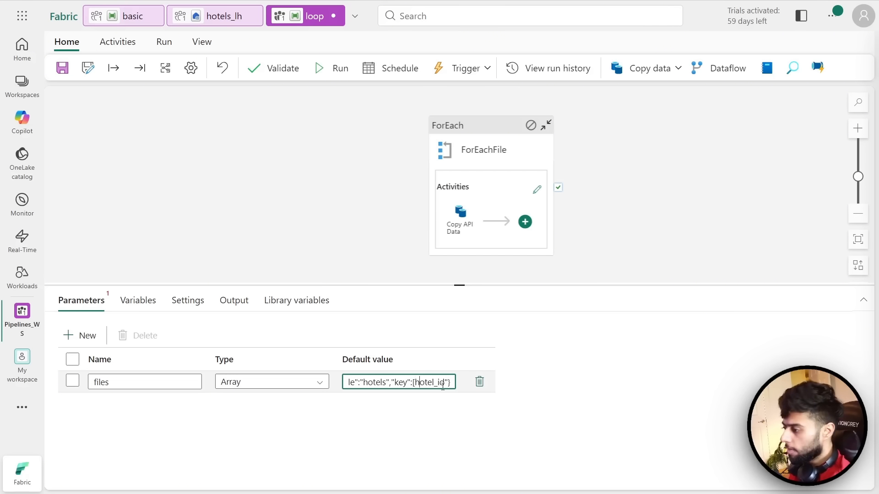
key(Right)
key(Right)
key(Right)
key(Right)
text(])
key(Left)
key(BackSpace)
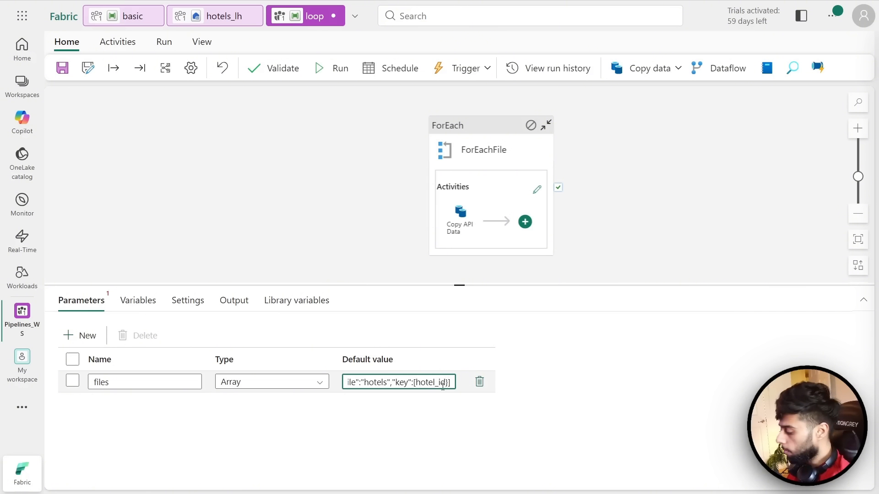
key(Right)
click(441, 409)
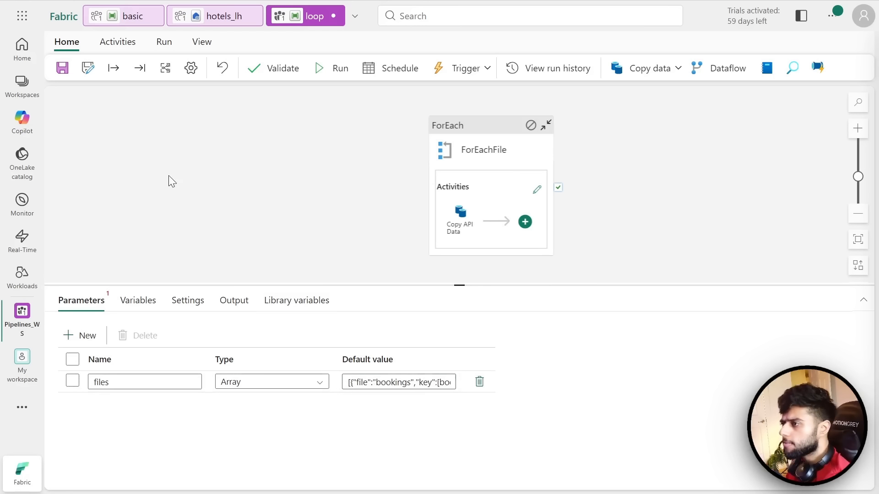
click(68, 69)
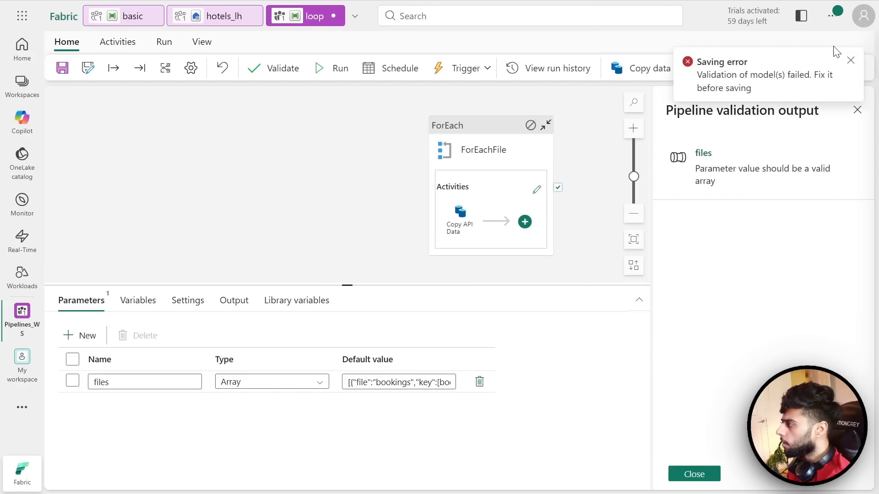
click(851, 62)
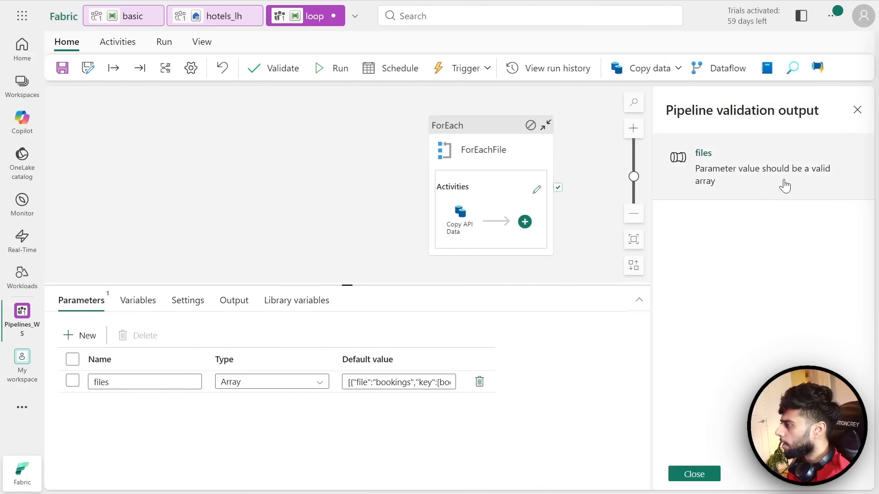
- Copy the files parameter's whole default value into a new text block under the existing arrays on the Excalidraw whiteboard
click(370, 377)
key(End)
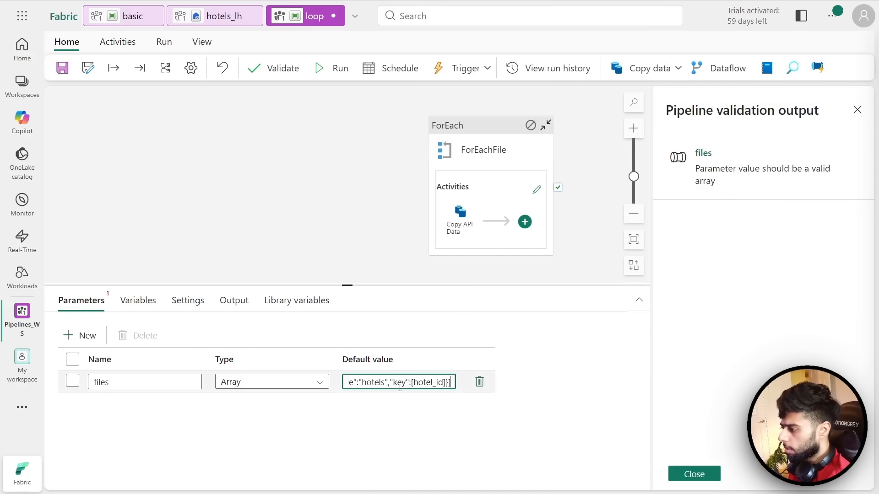
key(ctrl+a)
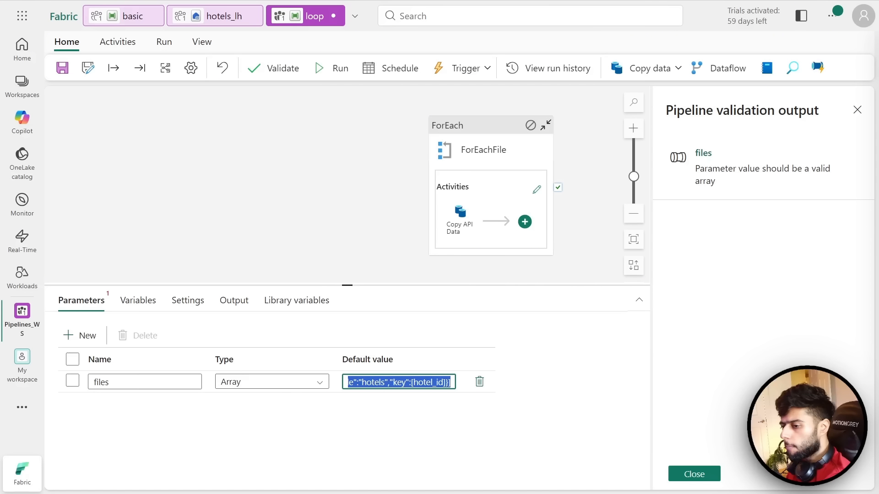
key(alt+Tab)
drag(197, 338, 519, 250)
text([{"file":"bookings","key":[booking_id]}, {"file":"rooms","key":[room_id]}, {"file":"hotels","key":[hotel_id]}])
drag(467, 262, 378, 294)
click(469, 356)
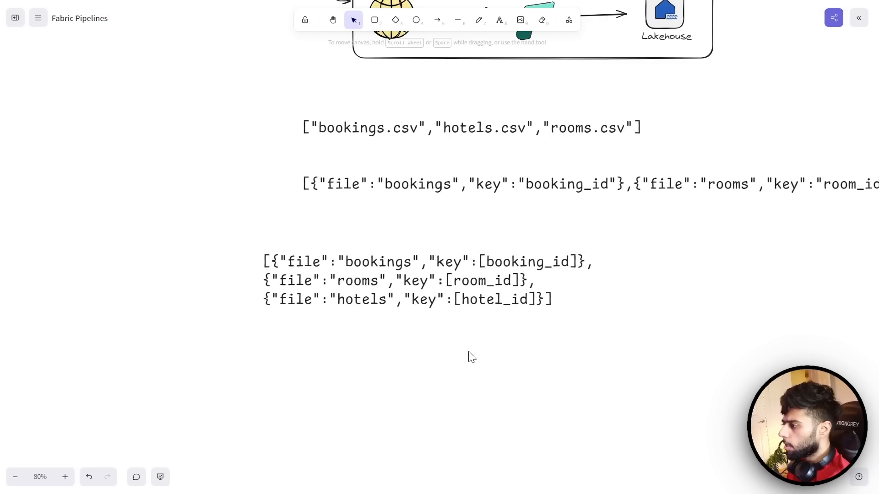
drag(502, 287, 532, 281)
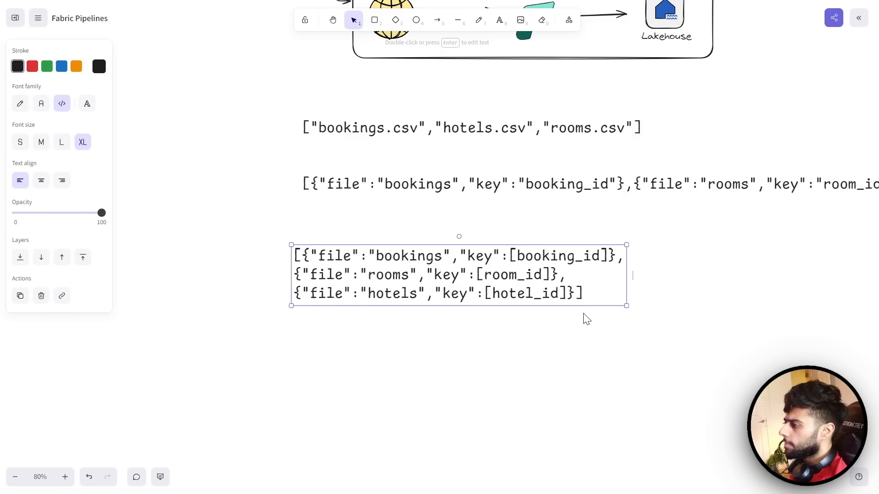
- Enclose booking_id in double quotes inside the bookings key array of the new text block
double_click(512, 274)
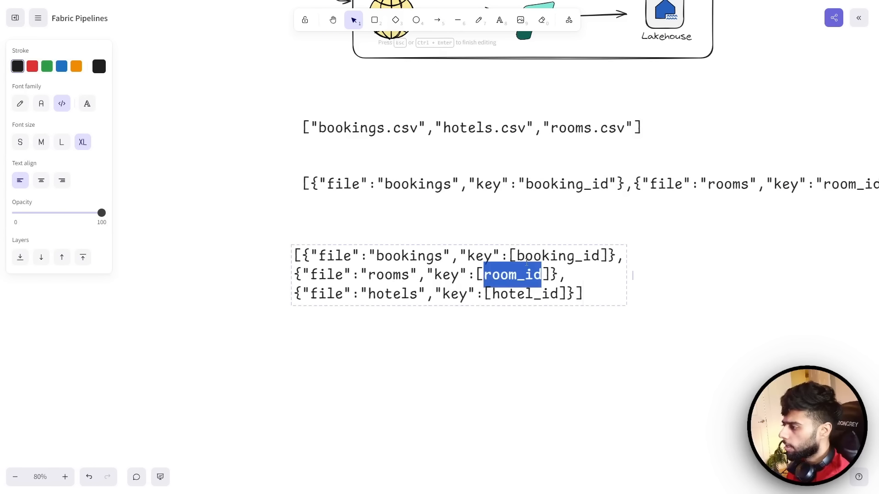
click(517, 257)
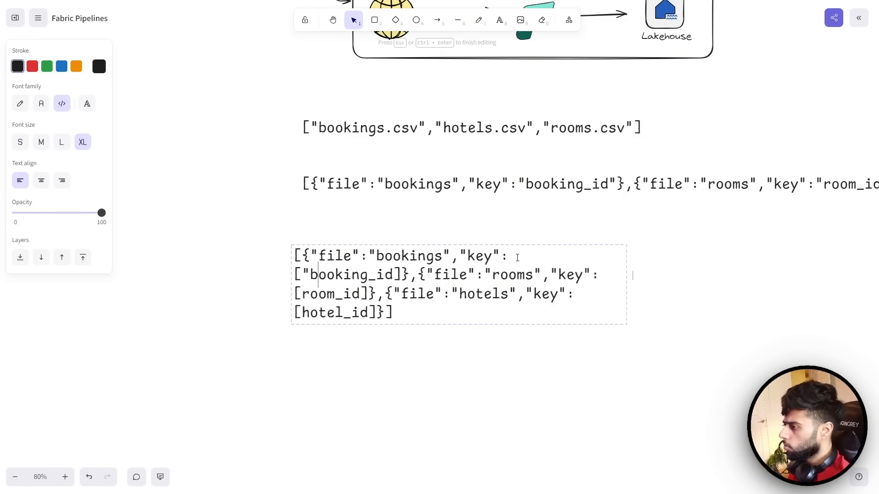
key(Right)
key(Right)
key(Right)
key(Right)
key(Right)
key(Right)
key(Right)
key(Right)
key(Right)
key(shift+Up)
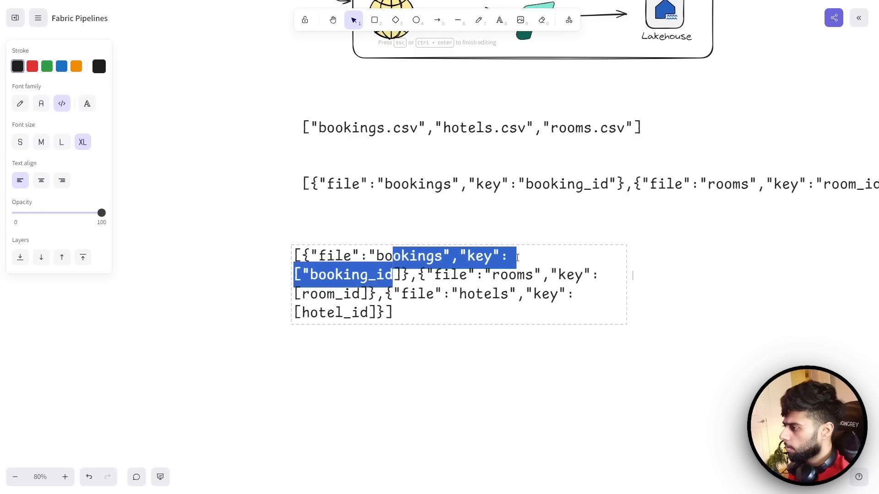
key(Right)
text(")
- Enclose room_id in double quotes inside the rooms key array
key(Right)
key(Right)
key(Right)
key(Right)
key(Right)
key(Right)
key(Right)
key(Right)
key(Right)
key(Right)
key(Right)
key(Right)
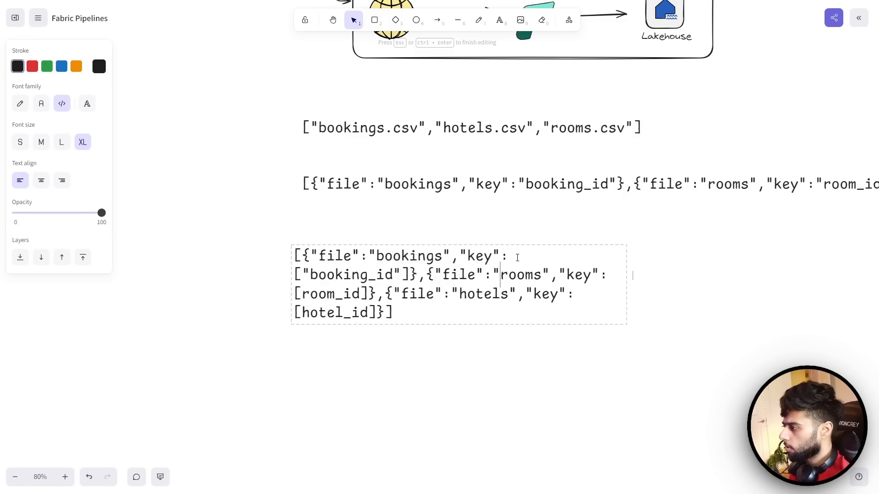
key(Down)
key(Left)
key(Left)
key(Left)
key(Left)
key(Left)
key(Left)
key(Left)
key(Left)
key(Left)
key(Left)
key(Left)
key(Left)
key(Left)
key(Left)
key(Left)
key(Left)
key(Left)
key(Left)
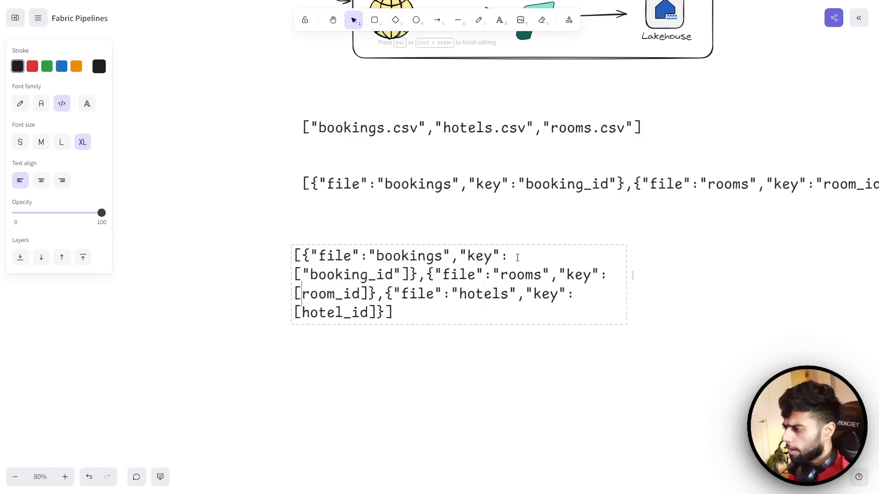
text(")
key(Right)
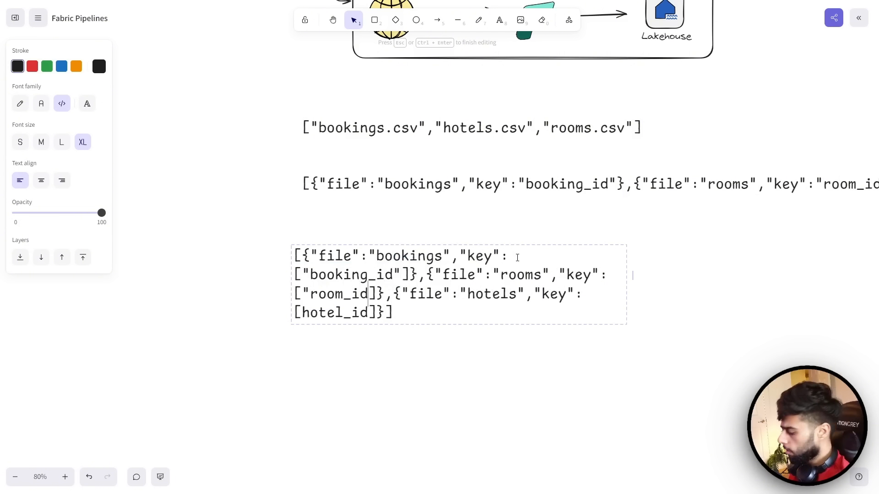
text(")
key(Right)
- Enclose hotel_id in double quotes inside the hotels key array
key(Down)
key(Left)
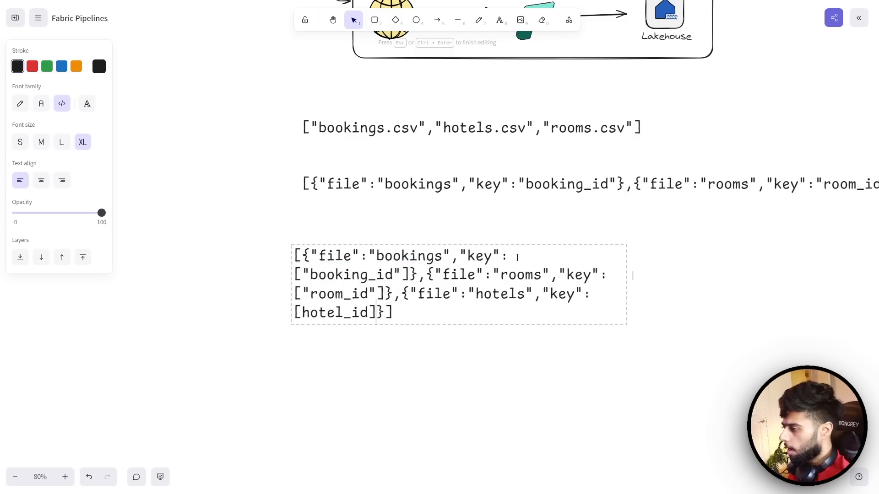
key(Left)
text(")
key(Left)
key(Left)
key(Left)
key(Left)
key(Left)
key(Left)
key(Left)
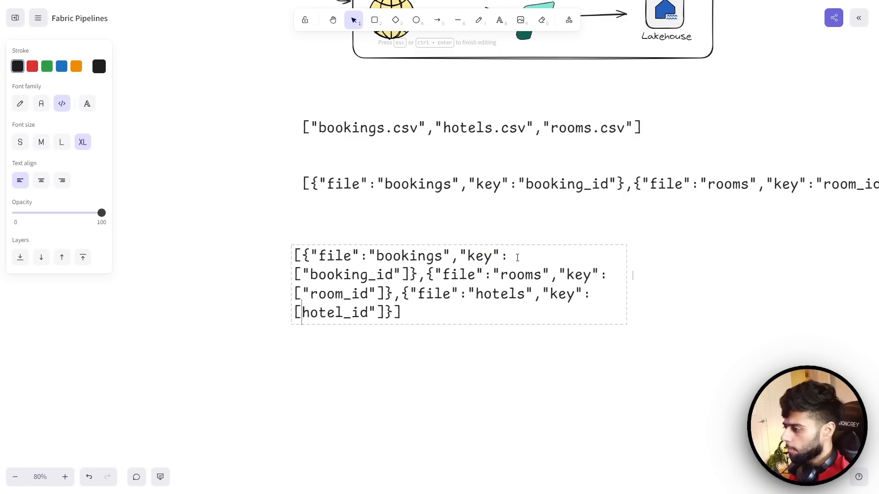
text(")
- Select and copy the complete corrected array text from the whiteboard text block
click(539, 322)
click(466, 297)
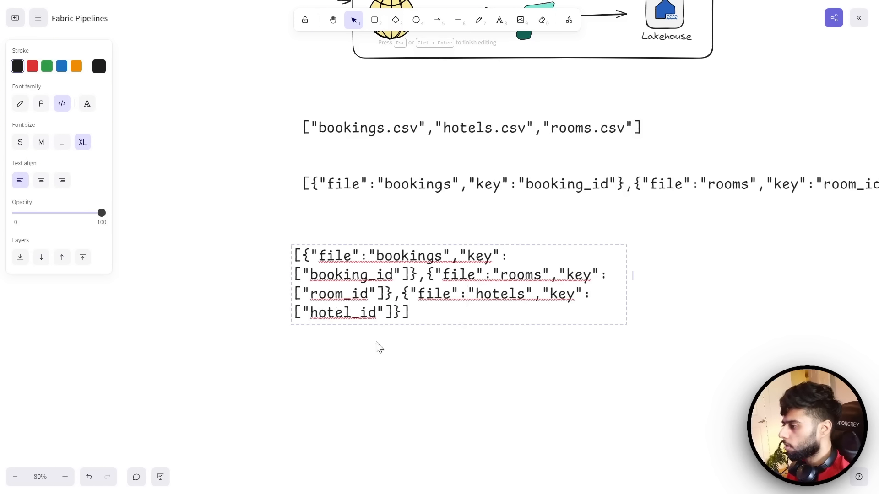
drag(418, 314, 318, 277)
click(245, 260)
click(350, 274)
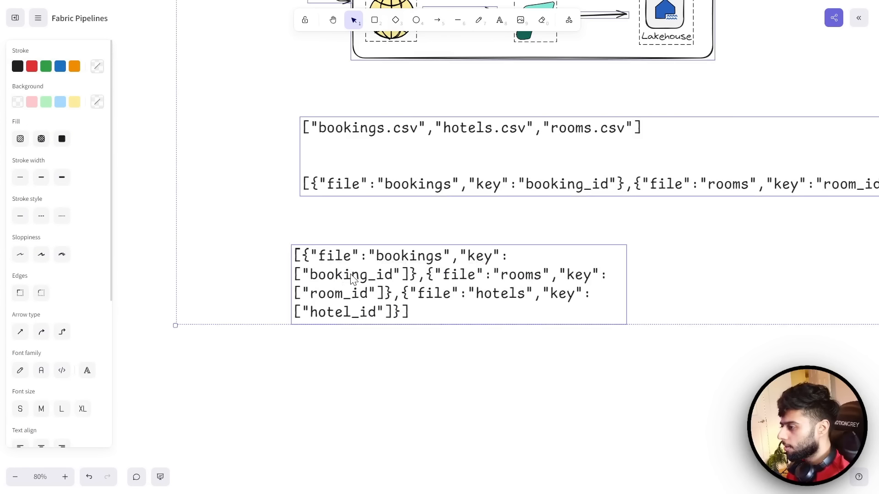
double_click(395, 306)
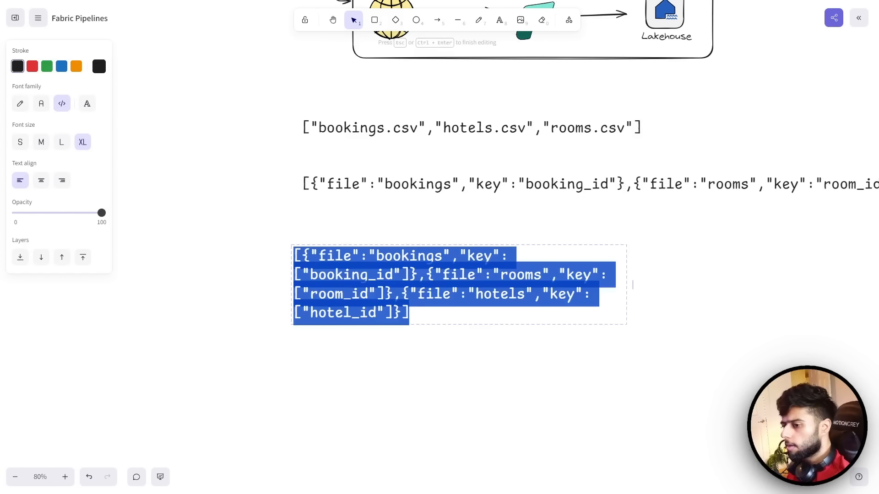
- Back in Fabric, replace the files default value with the copied array whose keys are ["booking_id"], ["room_id"] and ["hotel_id"], and dismiss the validation output
key(alt+Tab)
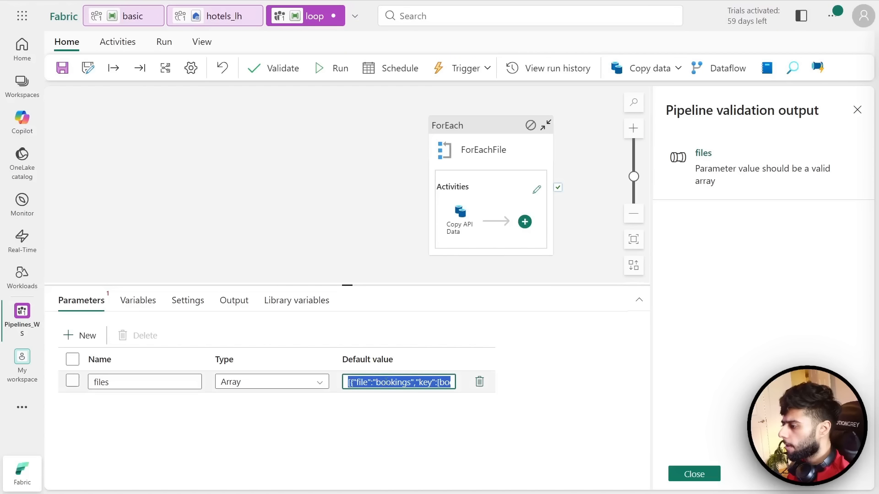
click(386, 380)
key(ctrl+a)
text([{"file":"bookings","key":["booking_id"]},{"file":"rooms","key":["room_id"]},{"file":"hotels","key":["hotel_id"]}])
click(397, 432)
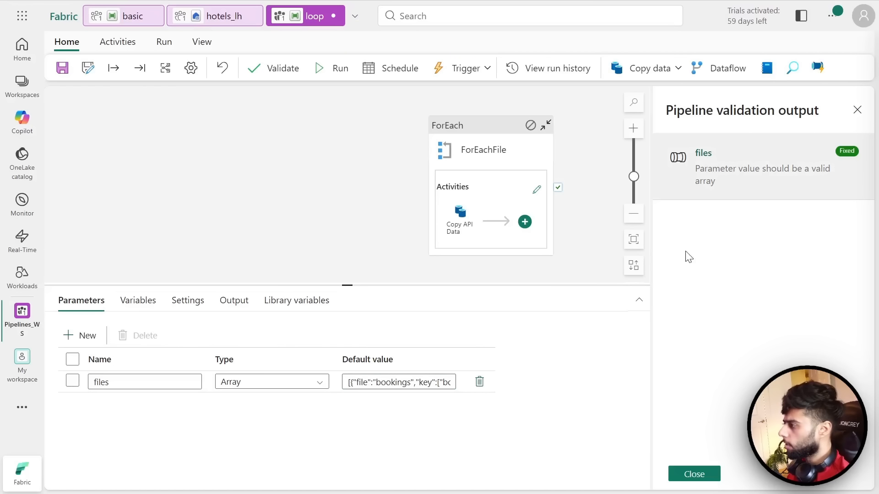
click(692, 473)
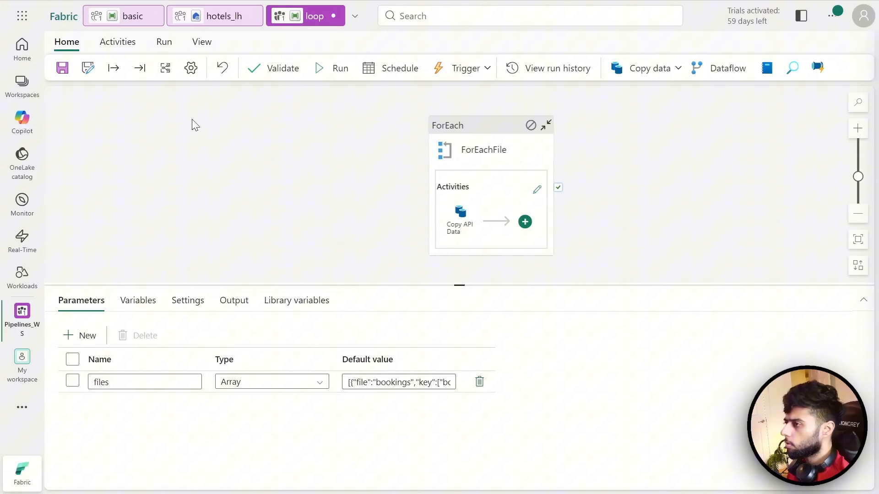
- Validate the loop pipeline and save it
click(270, 69)
click(694, 473)
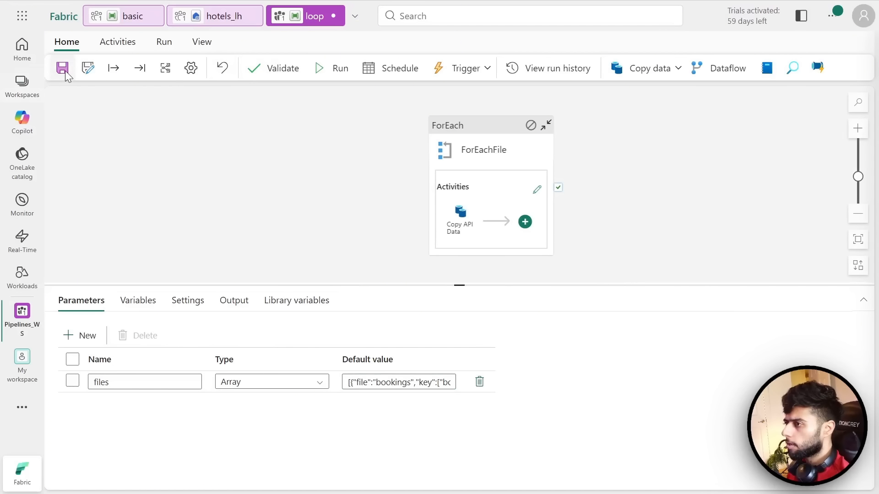
click(62, 69)
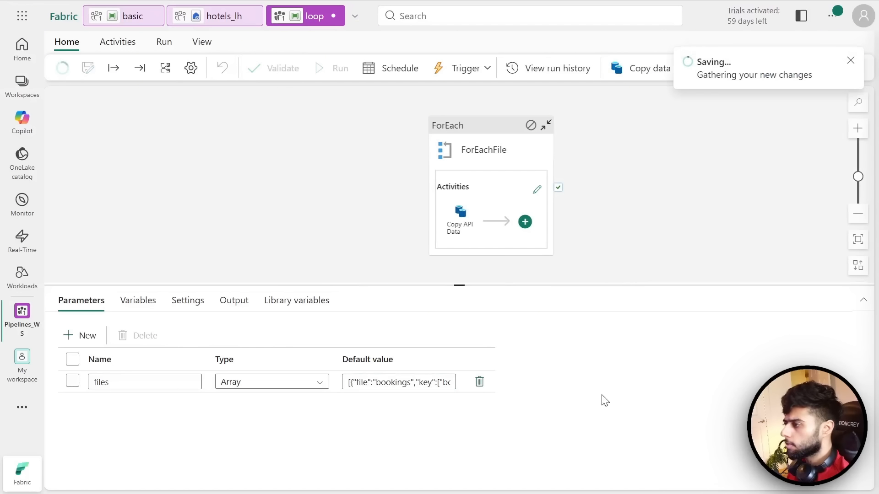
- Run the pipeline with the default files value, refresh the output for the new run and enlarge the output pane
click(328, 70)
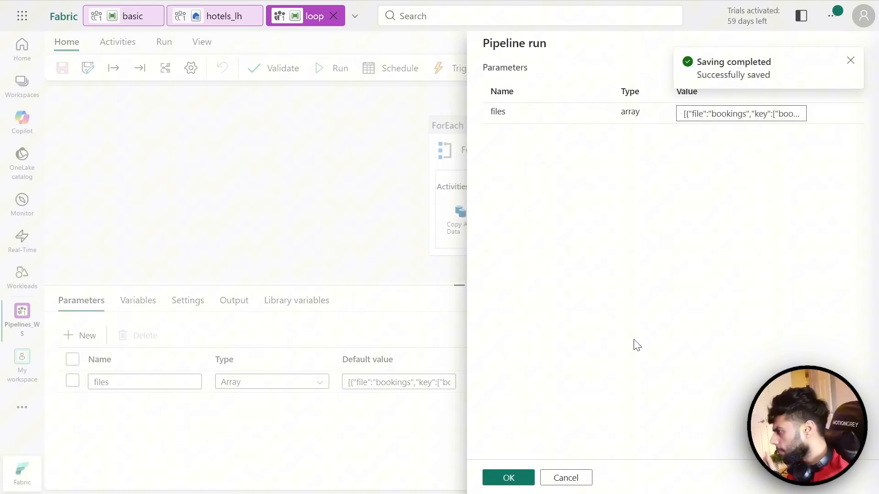
click(507, 477)
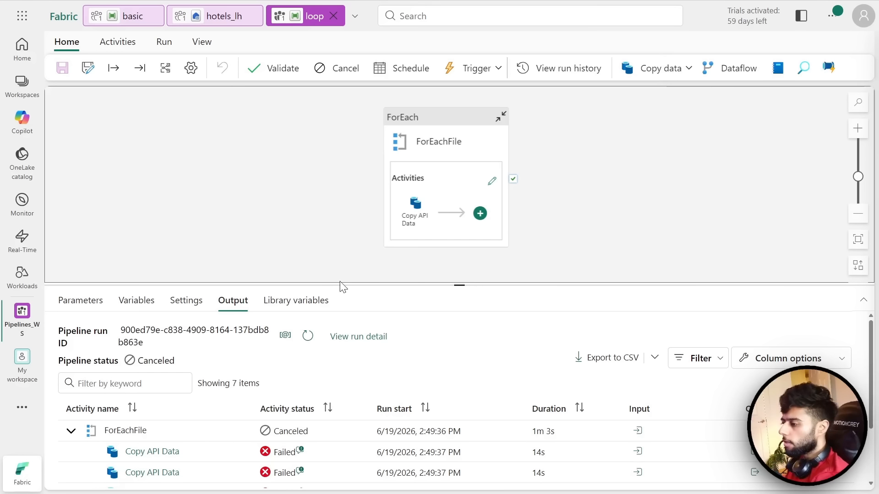
click(307, 336)
drag(455, 286, 458, 224)
click(333, 308)
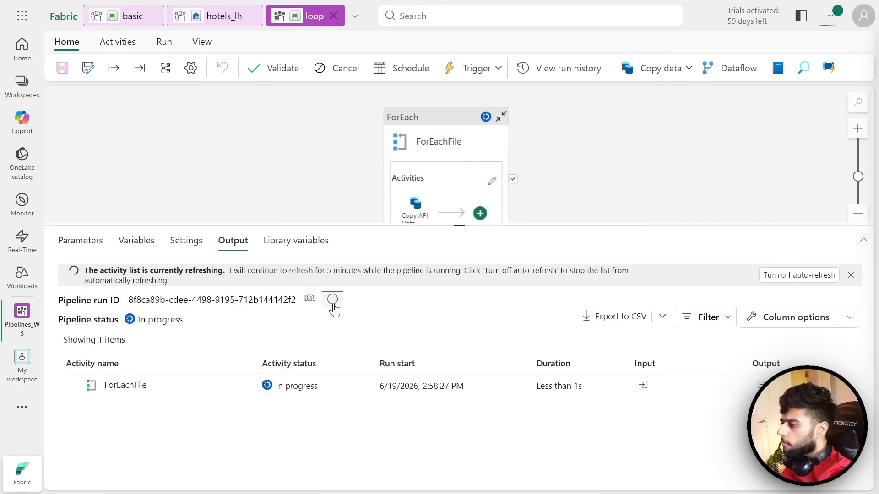
- Refresh the pipeline run output repeatedly to follow the ForEachFile loop and its Copy API Data activities until they finish
click(333, 306)
click(333, 304)
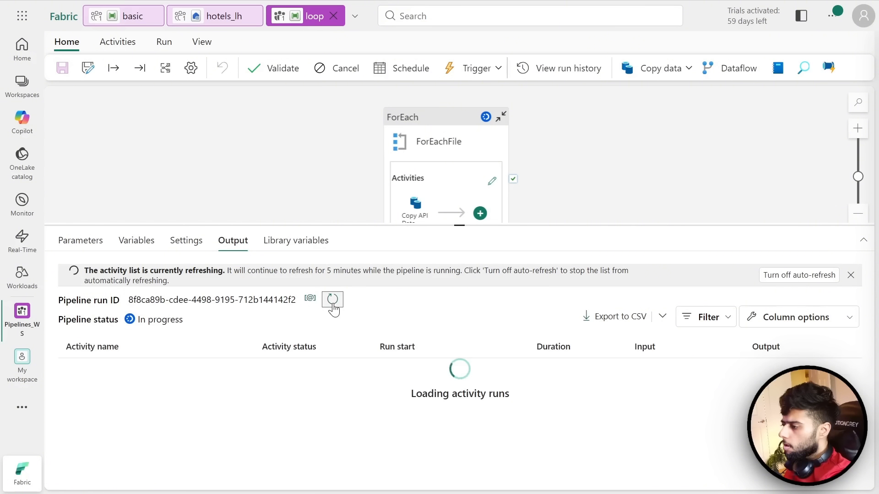
click(332, 302)
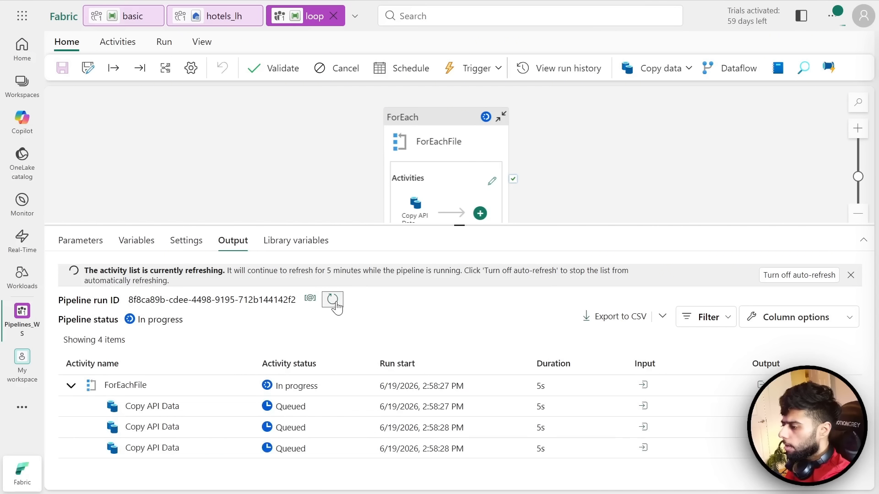
click(332, 304)
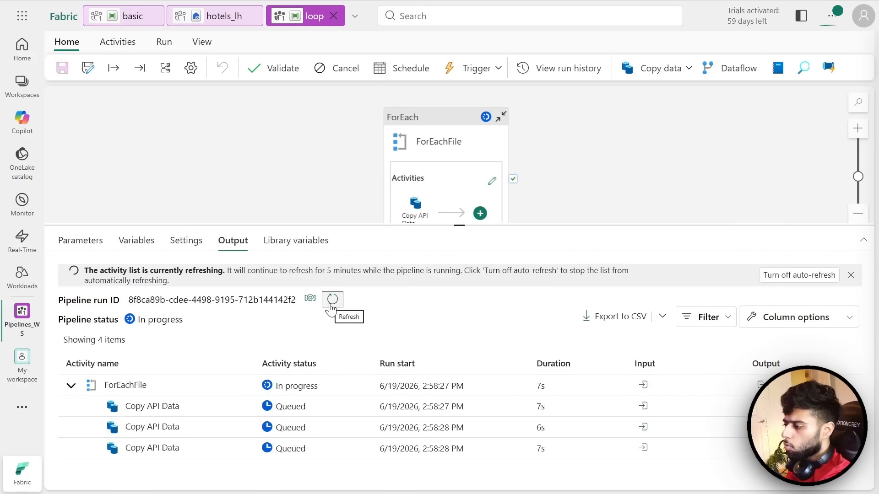
click(332, 303)
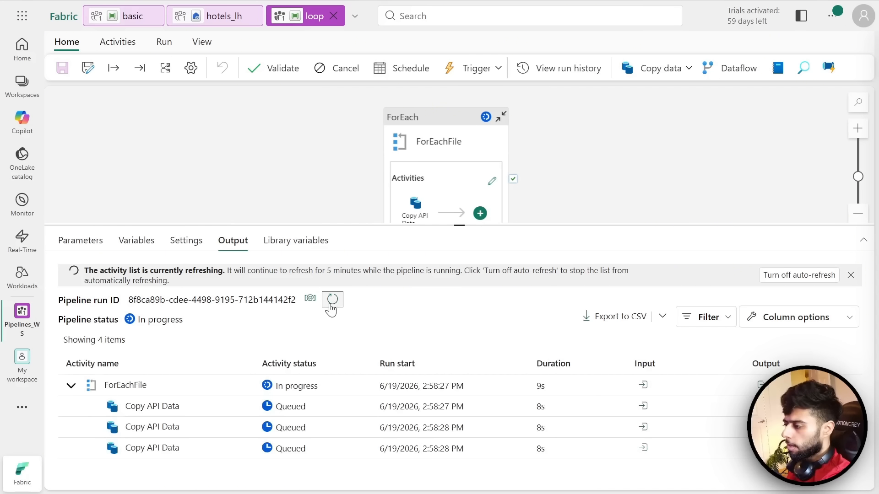
click(332, 304)
click(331, 303)
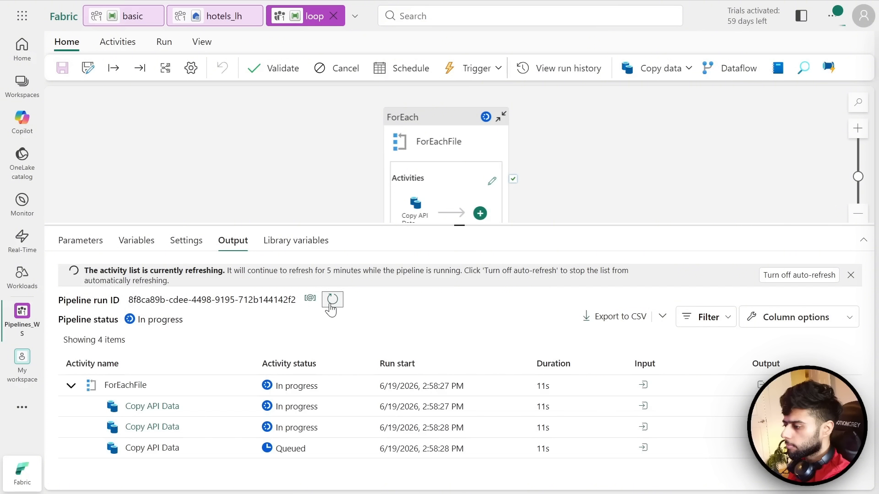
click(332, 303)
click(332, 304)
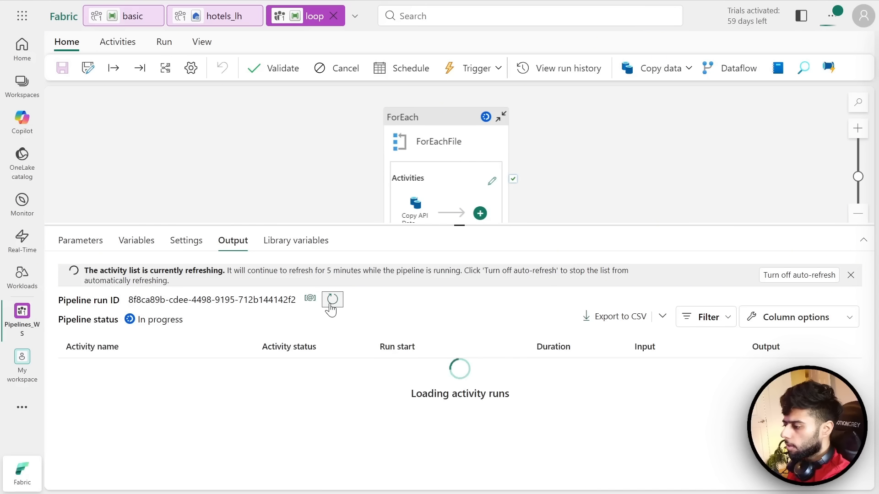
click(332, 303)
click(332, 303)
click(332, 304)
click(332, 304)
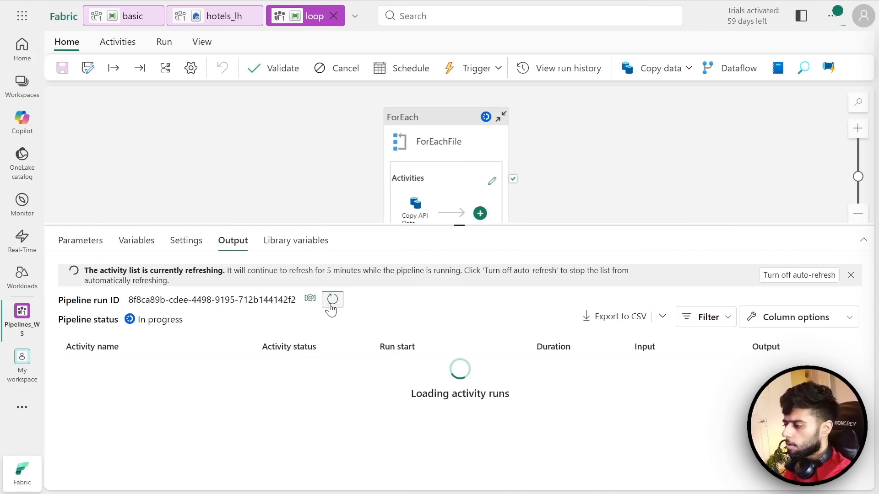
click(332, 303)
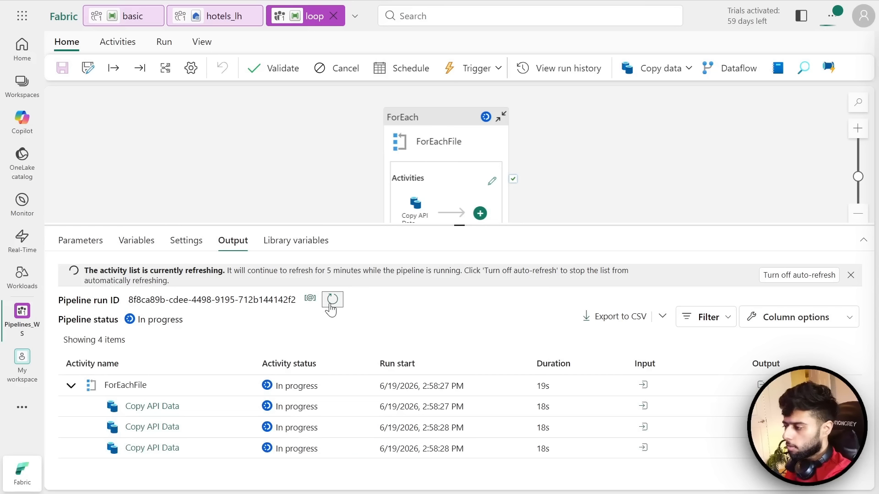
click(332, 304)
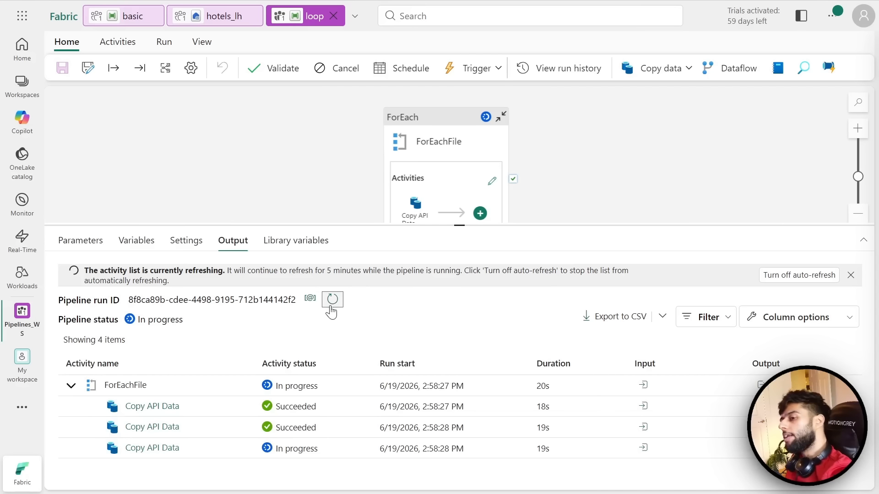
click(332, 299)
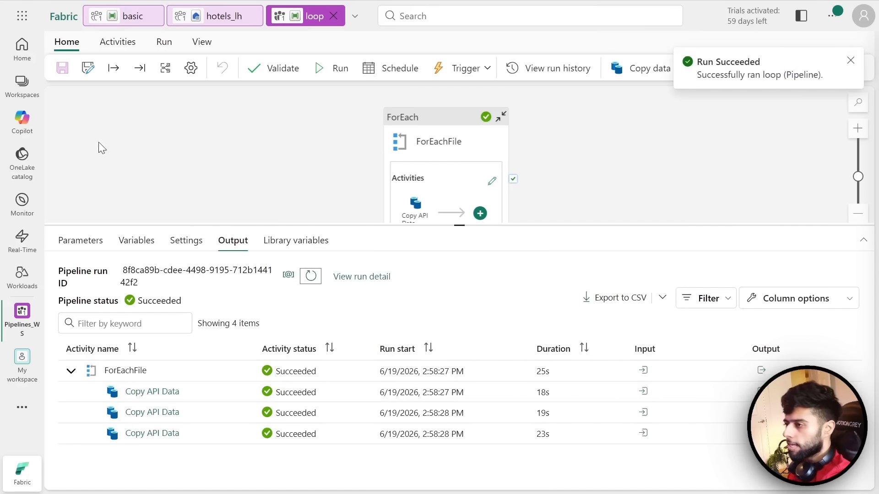
- Open the hotels_lh lakehouse, refresh the raw schema to check its tables, and collapse the Files folder
click(217, 19)
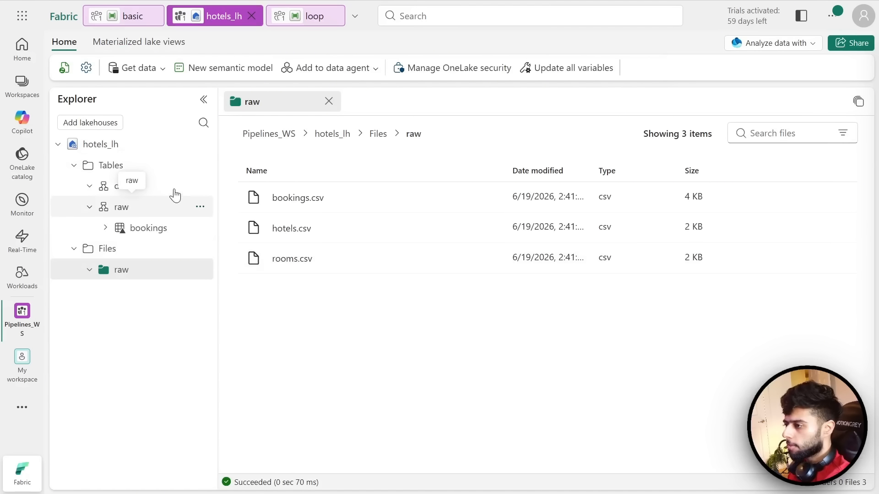
click(201, 208)
click(223, 323)
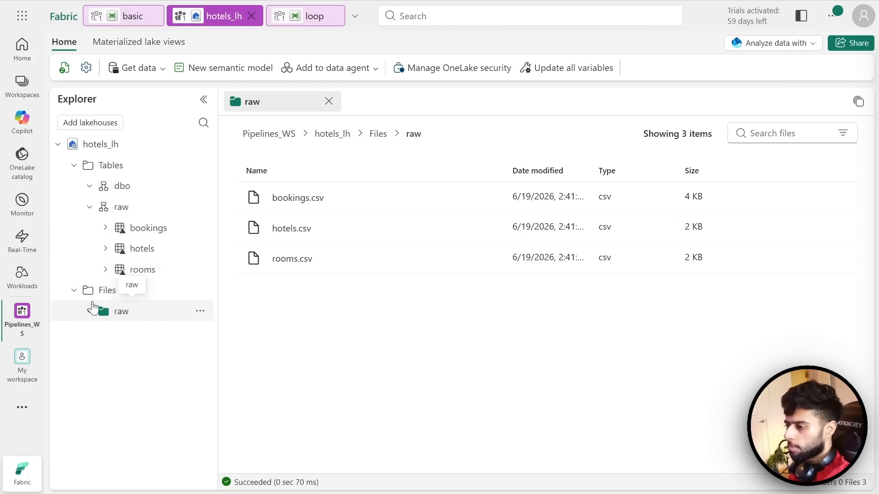
click(73, 291)
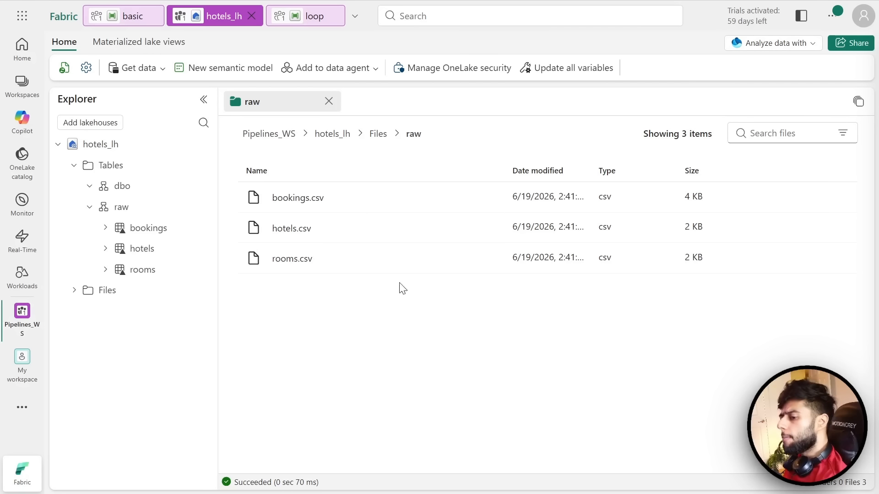
- Switch to the Excalidraw whiteboard and place a copy of the Control Flow box below the corrected key array
key(ctrl+Tab)
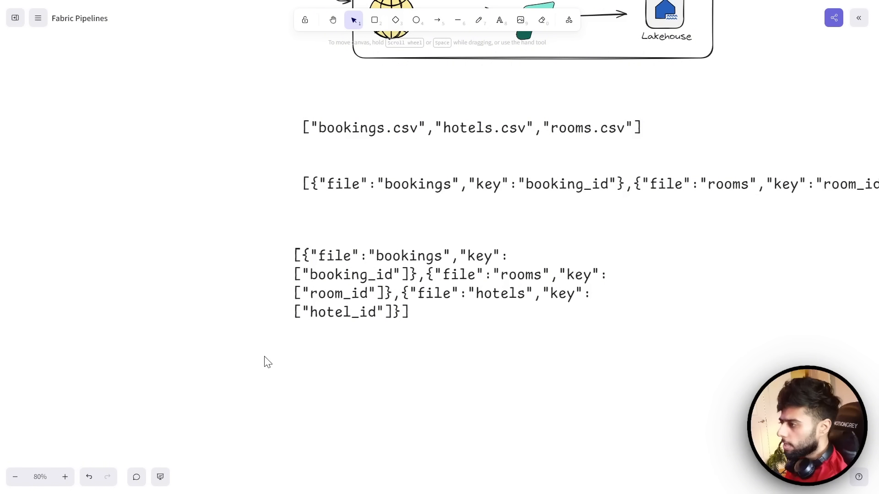
scroll(268, 363, up, 7)
drag(222, 108, 517, 206)
scroll(263, 239, down, 15)
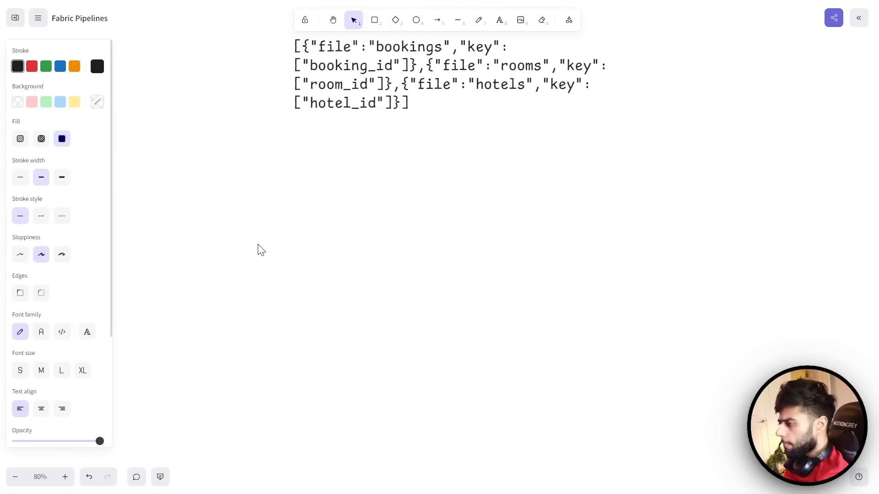
key(ctrl+v)
drag(259, 242, 357, 205)
click(337, 280)
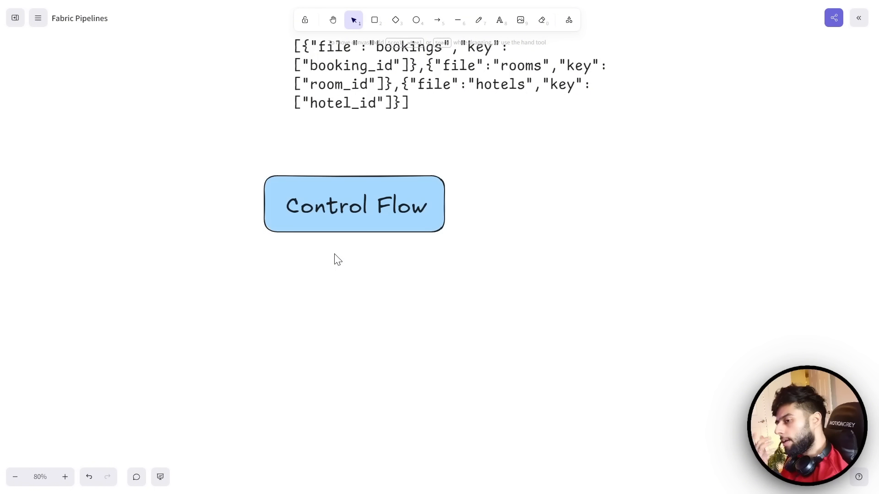
- Search the shape library for adls and place the ADLS Gen2 icon below the Control Flow box, toward its left side
scroll(676, 165, up, 3)
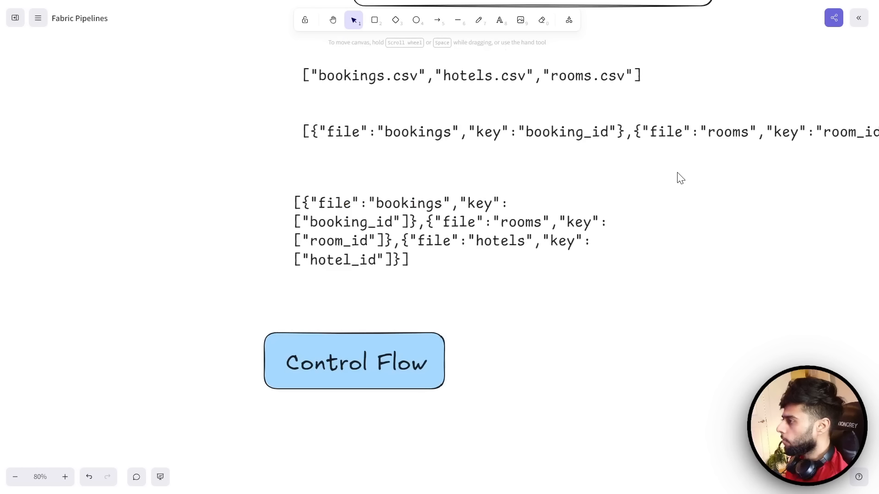
scroll(682, 181, down, 1)
scroll(848, 42, down, 2)
click(859, 20)
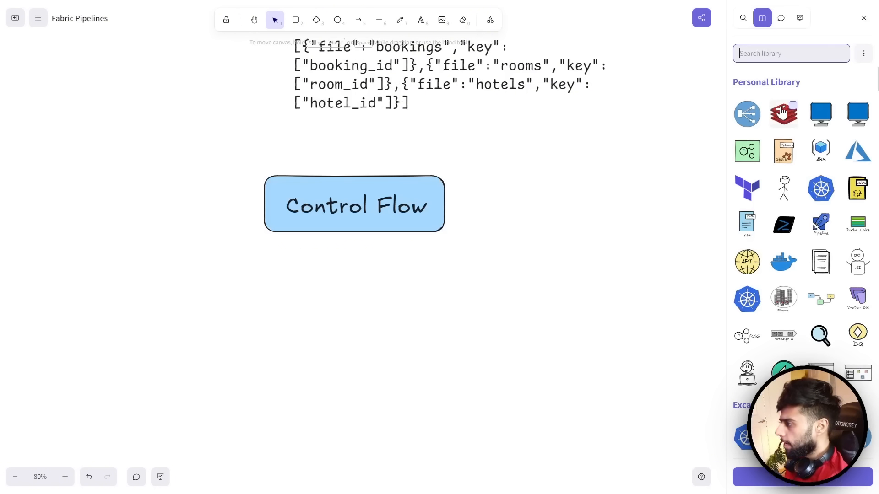
text(adls)
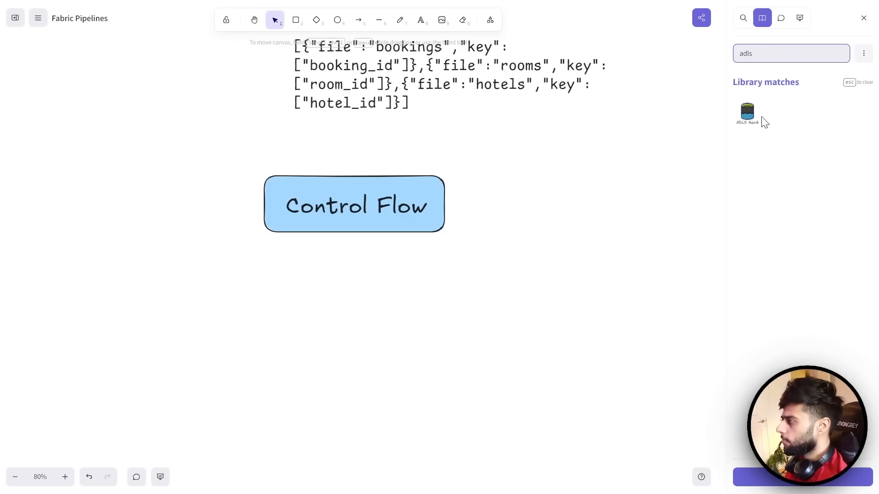
click(748, 113)
drag(444, 254, 336, 381)
drag(302, 342, 280, 324)
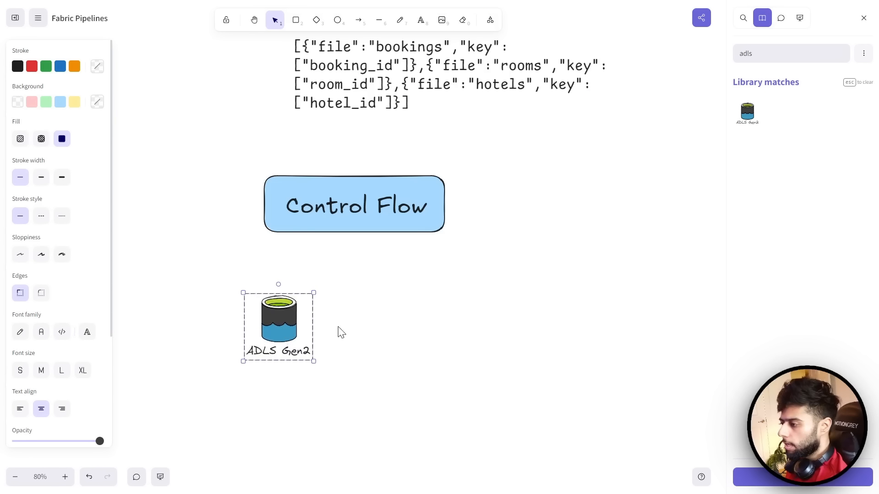
- Enlarge the ADLS Gen2 icon slightly, nudge it upward and deselect it
scroll(343, 329, down, 2)
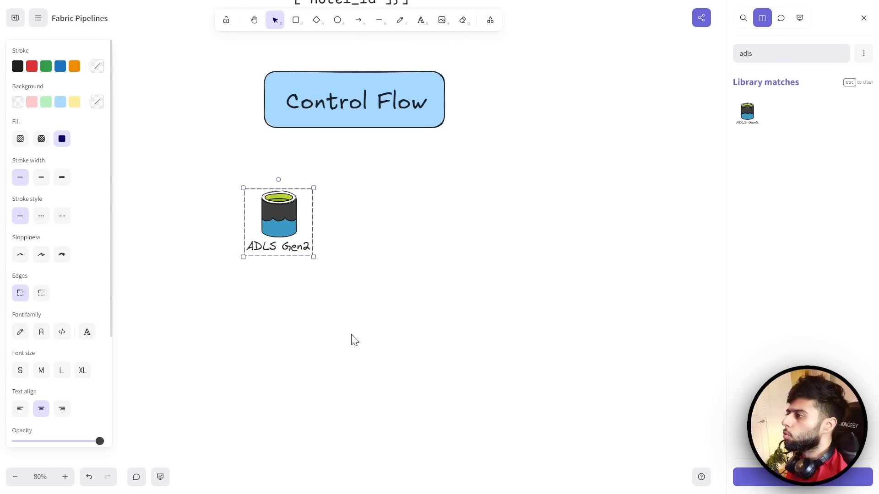
scroll(353, 339, down, 1)
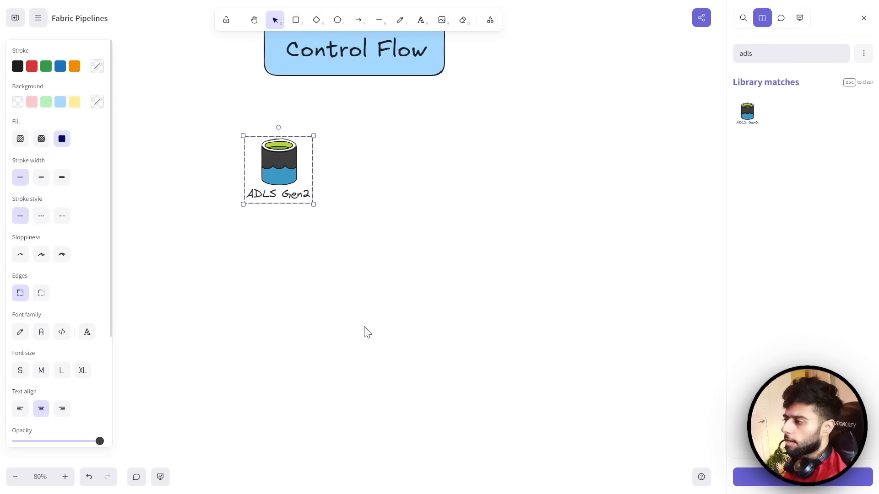
scroll(363, 332, up, 2)
scroll(319, 300, down, 1)
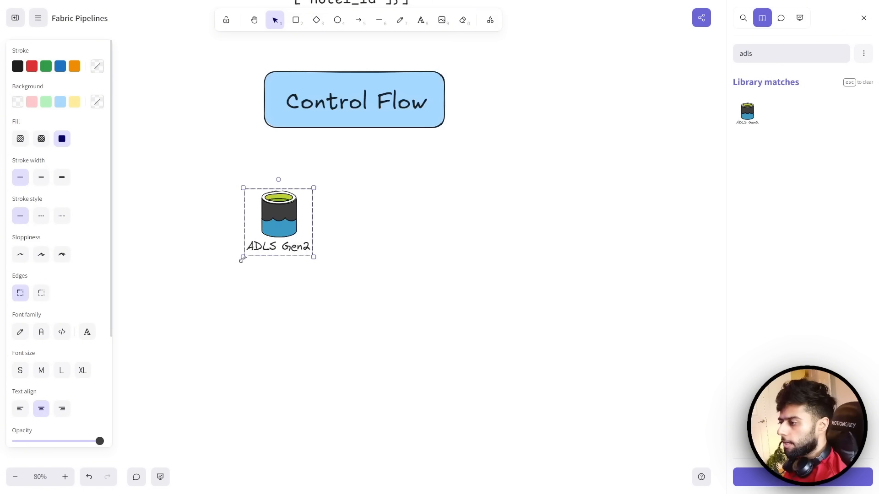
drag(243, 258, 227, 274)
drag(271, 228, 272, 222)
click(389, 197)
- Search the shape library for json and place the yellow JSON file icon, enlarged, below and to the right of ADLS Gen2
drag(760, 52, 730, 56)
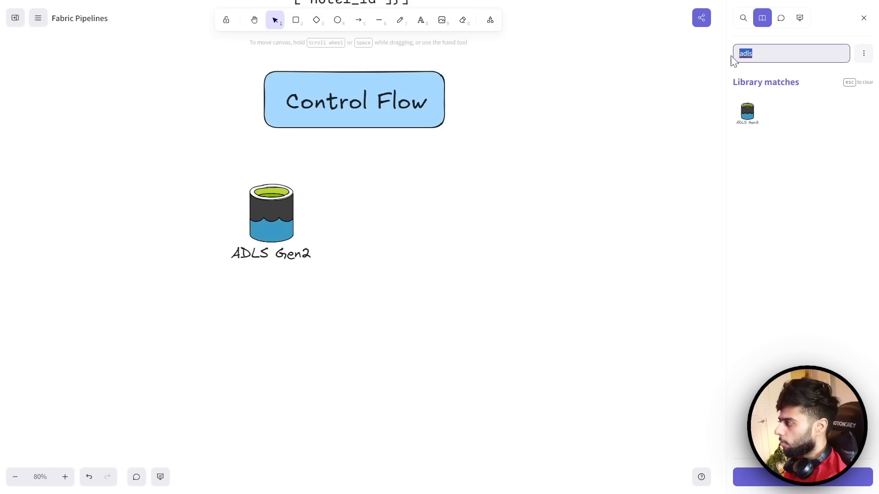
text(json)
click(746, 114)
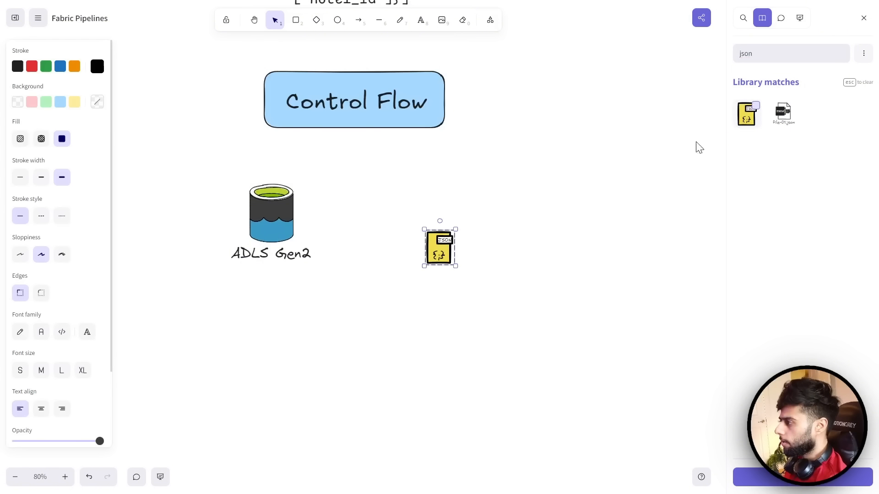
drag(441, 247, 377, 331)
click(513, 317)
- Draw an elbow arrow from the ADLS Gen2 label to the JSON file icon
click(363, 20)
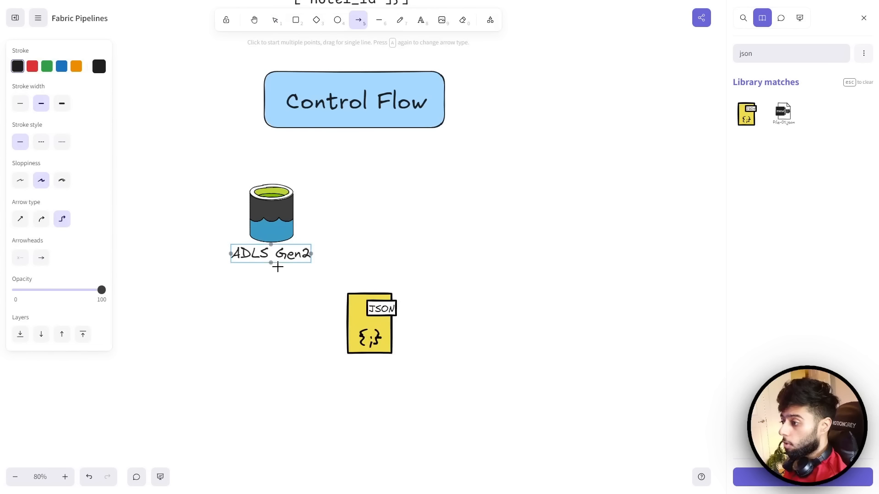
drag(278, 266, 346, 324)
key(Escape)
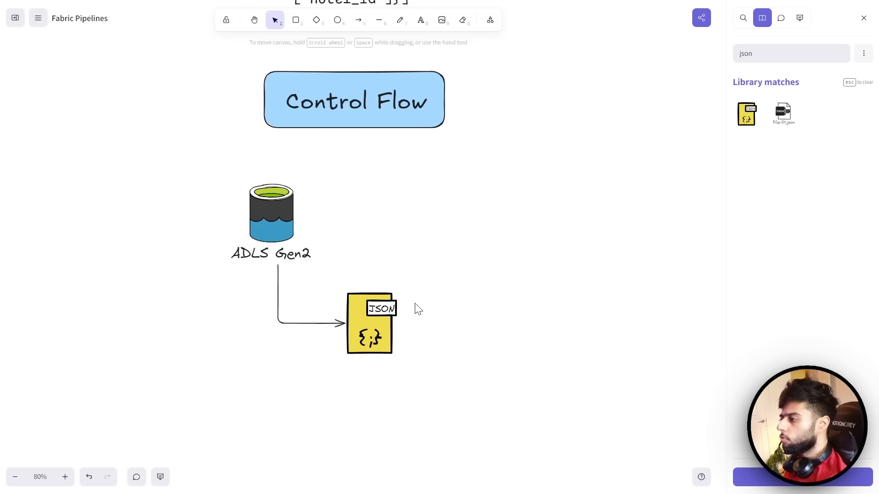
- Add the text label Configure beneath the JSON file icon
double_click(345, 369)
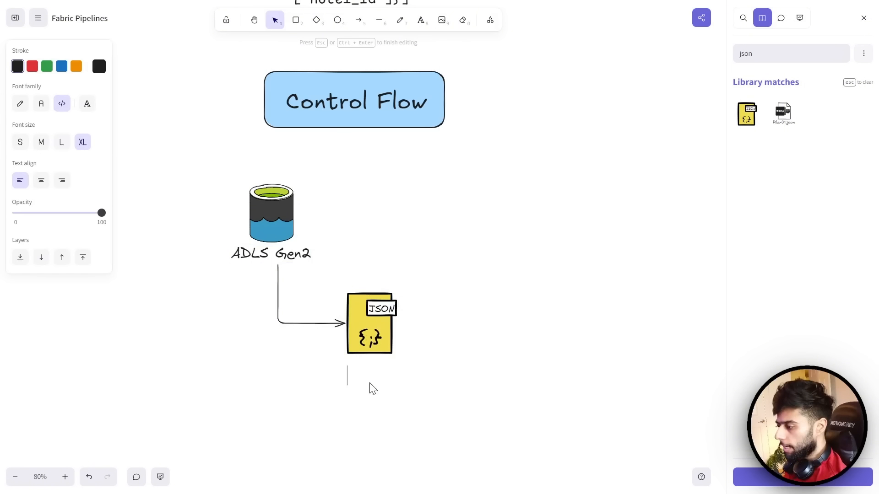
text(Con)
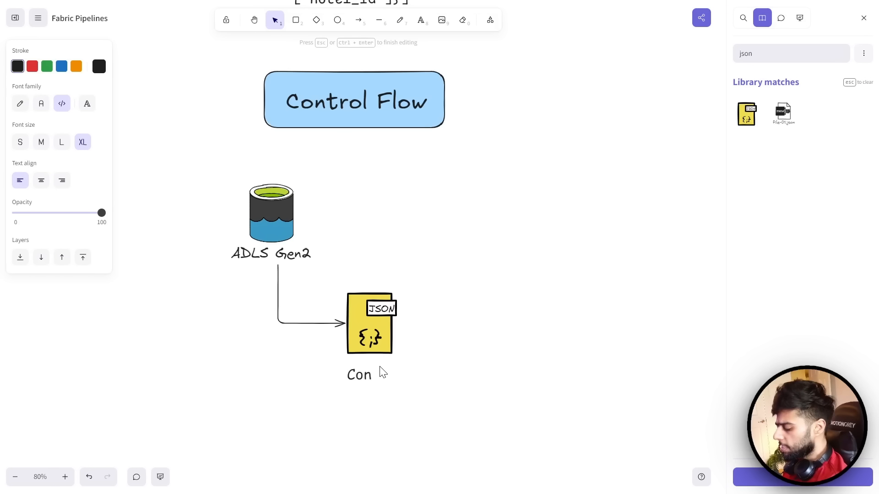
text(figure)
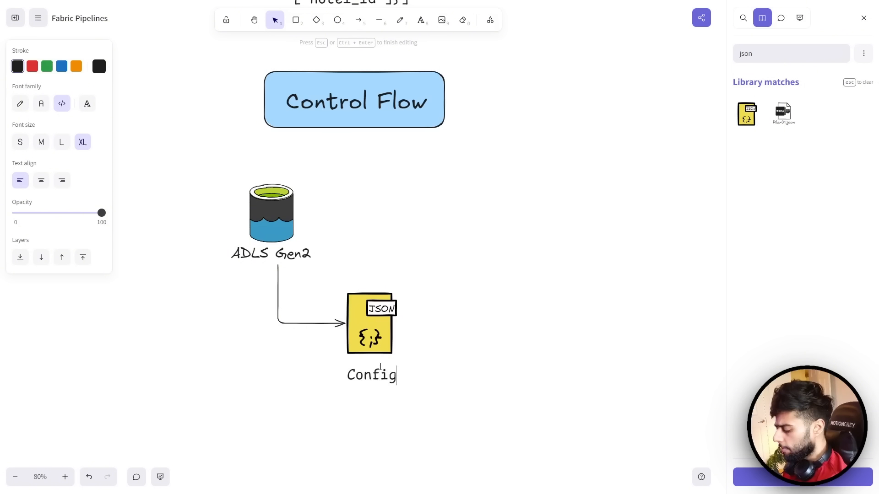
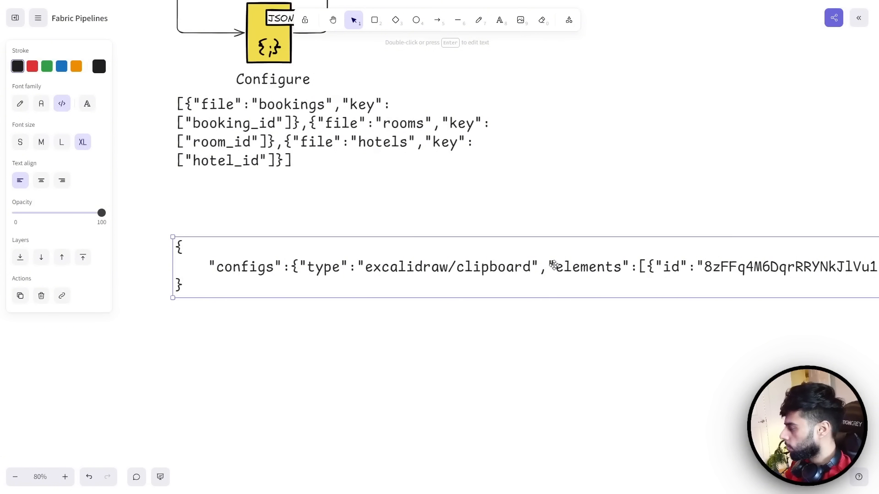
- Replace the malformed configs text block with a JSON object whose "configs" key holds the bookings, rooms and hotels array from under Configure
key(Delete)
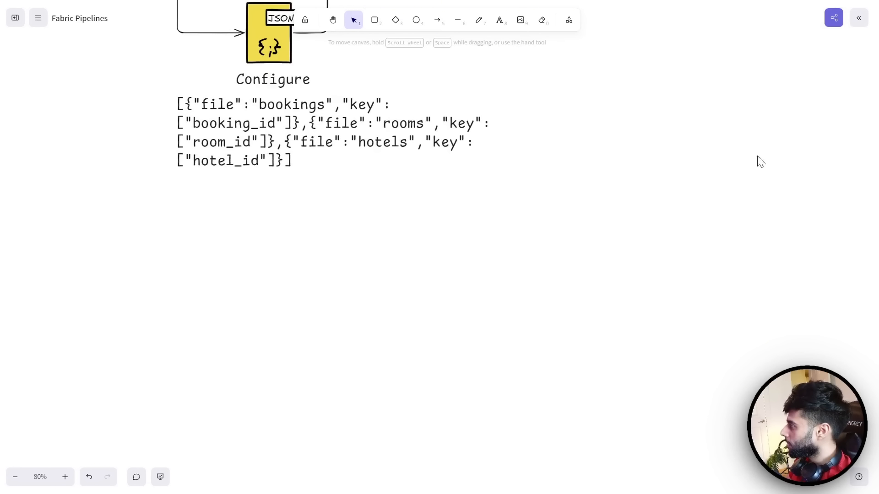
scroll(225, 176, up, 1)
click(248, 180)
double_click(252, 201)
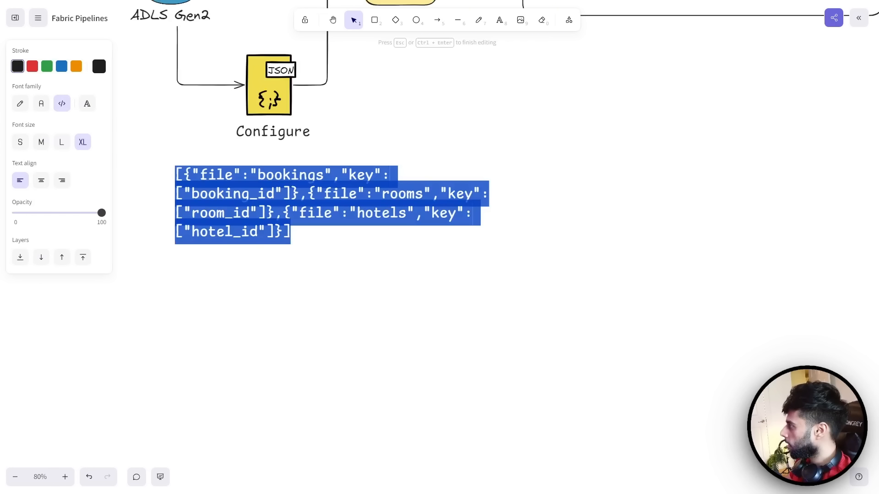
key(Escape)
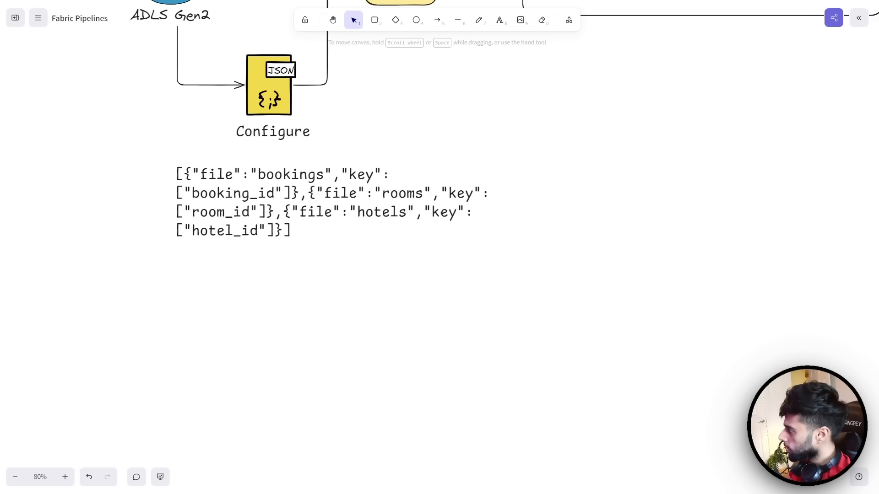
double_click(193, 299)
key(ctrl+v)
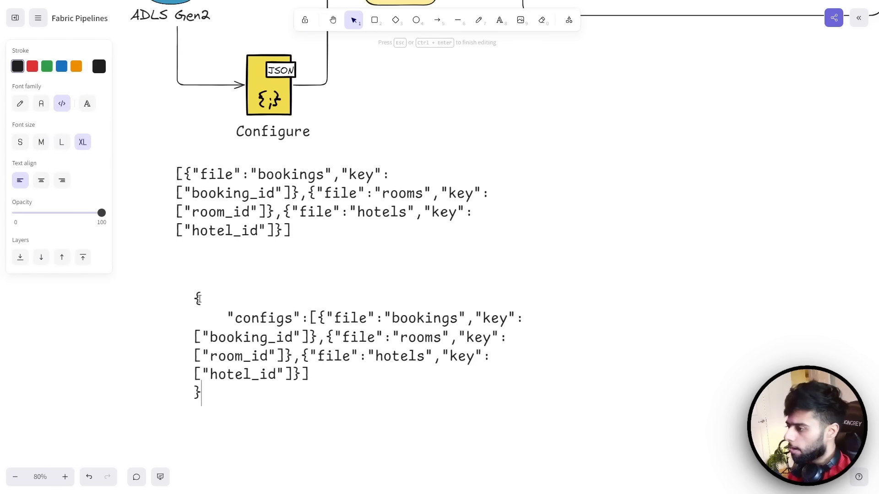
- In the Azure portal, find the FabricPipelines resource group with the filter "fabric pi" and open its fabricanshdl storage account's containers
key(Escape)
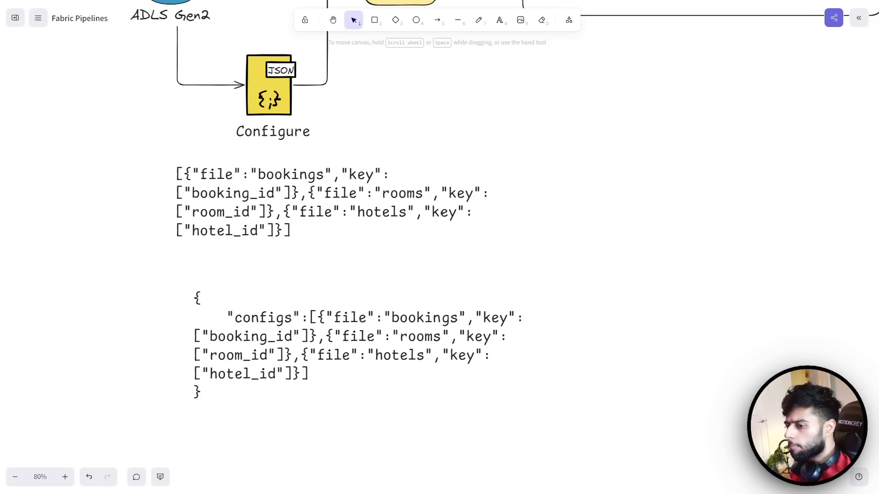
key(alt+Tab)
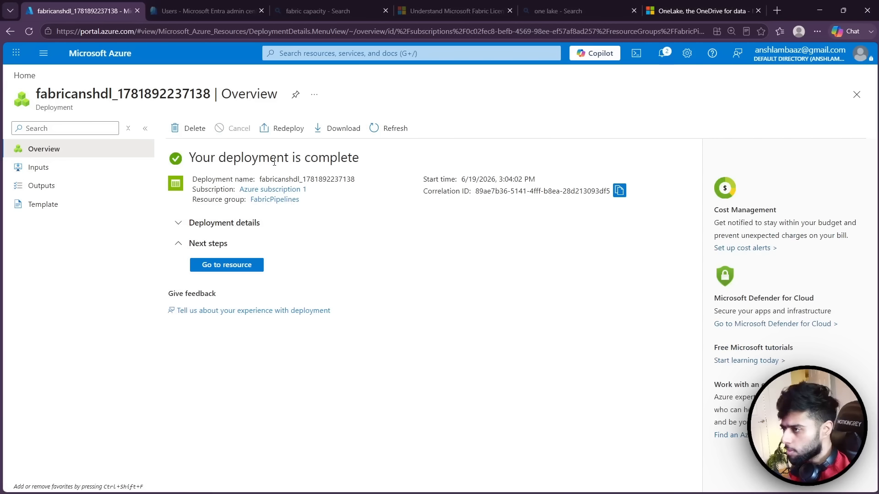
click(218, 265)
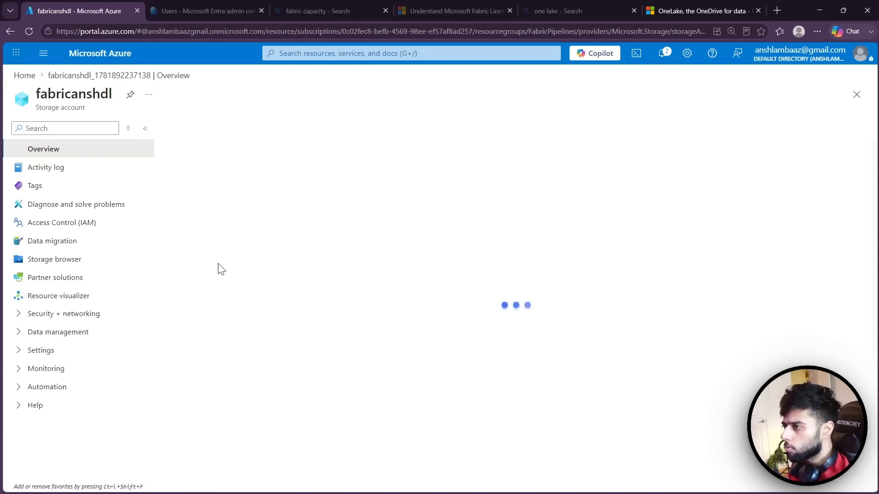
click(56, 353)
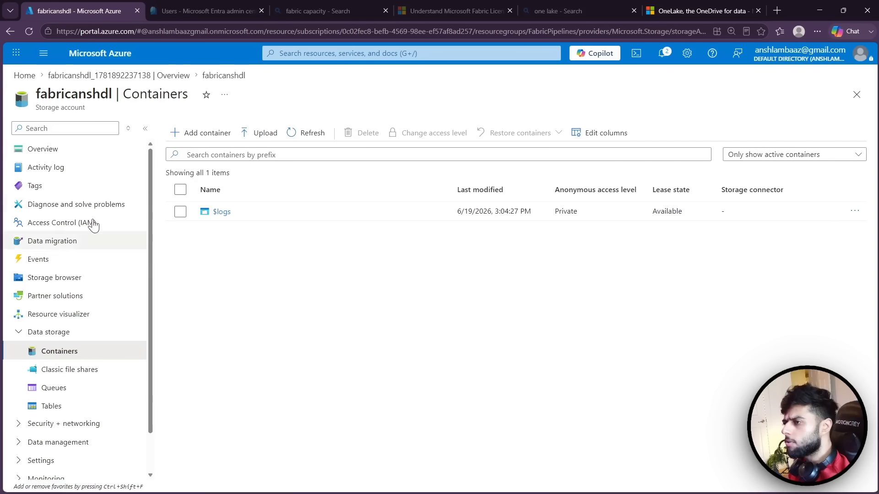
click(22, 75)
click(221, 119)
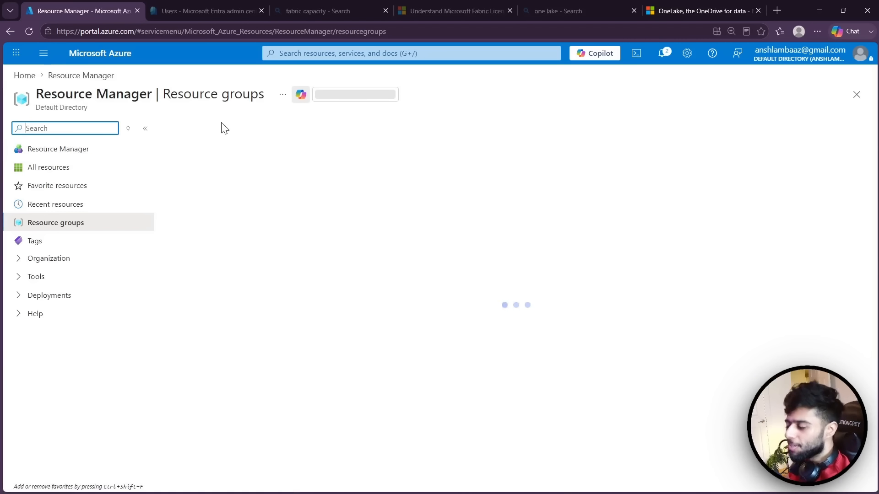
click(205, 157)
text(fabr)
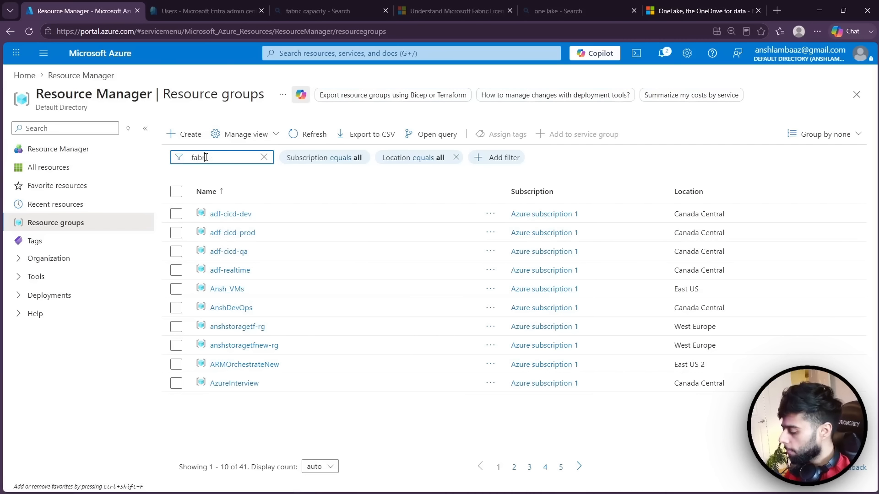
text(ic pi)
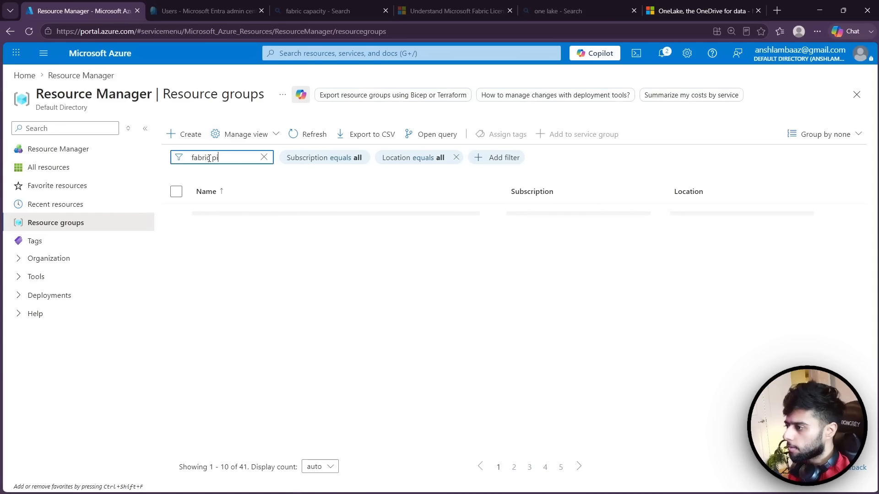
click(244, 214)
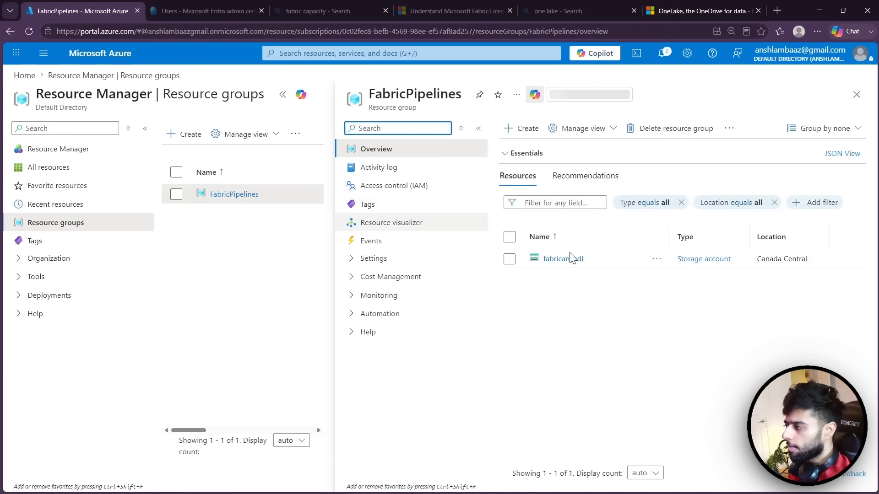
click(575, 262)
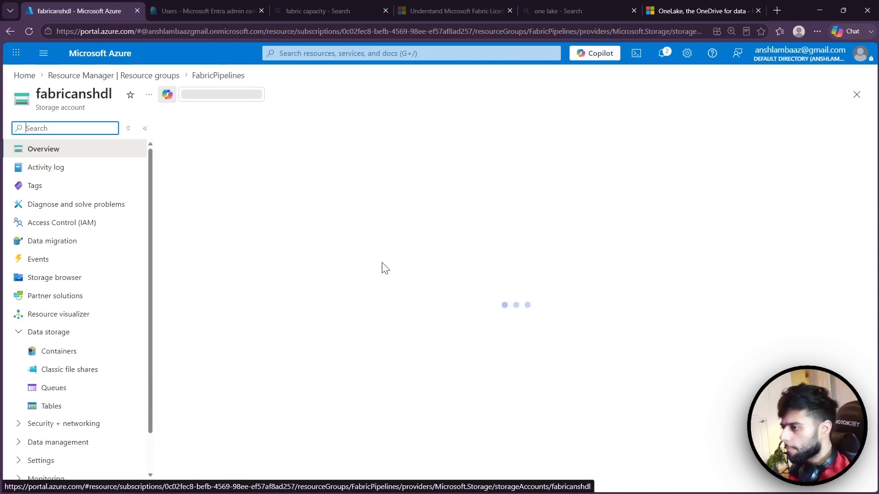
click(46, 353)
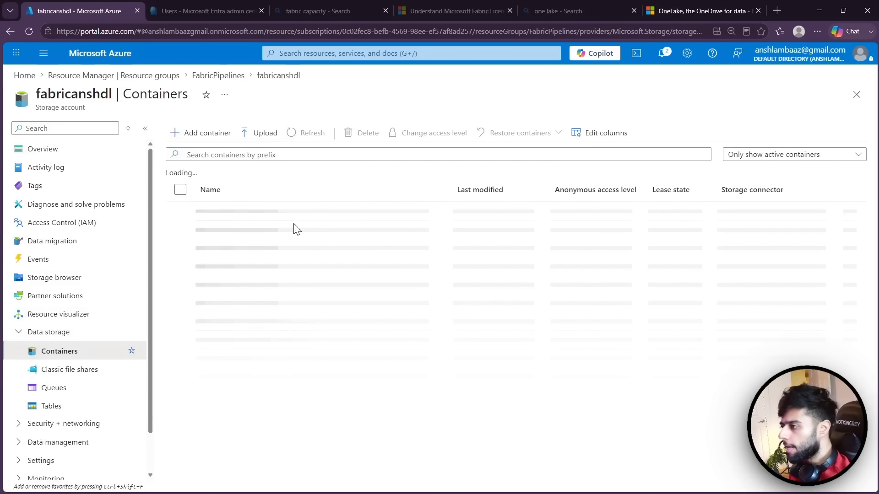
- Create a container named raw in the fabricanshdl storage account and open it
click(208, 133)
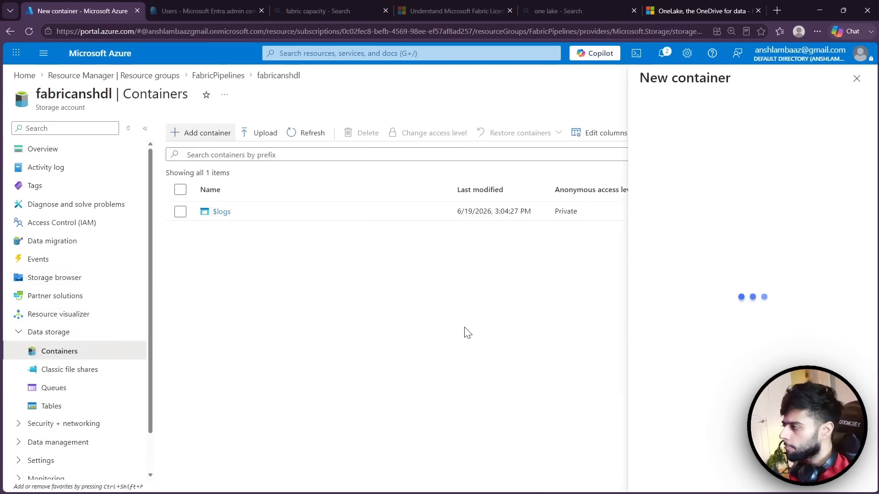
text(raw)
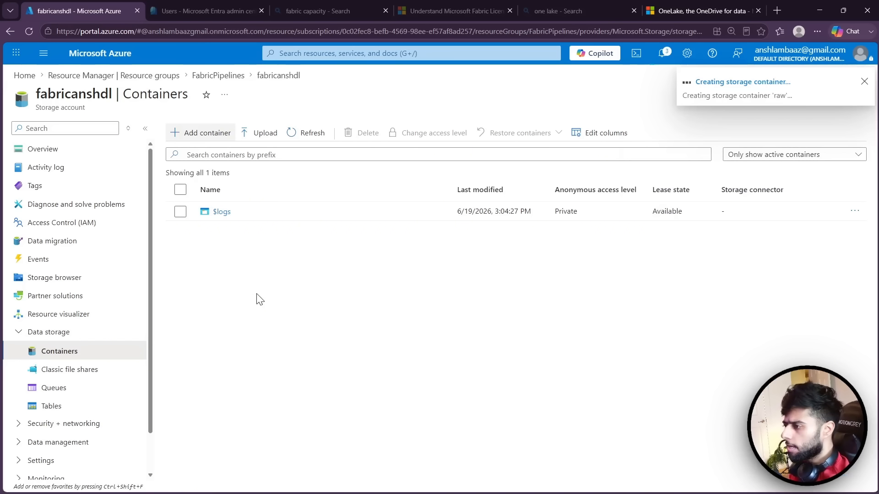
click(214, 233)
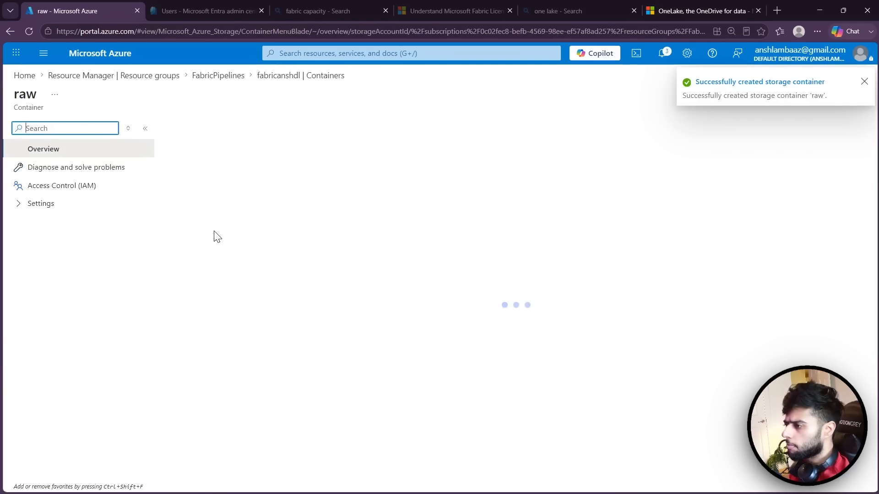
- Add a directory named config inside the raw container and open it
click(202, 137)
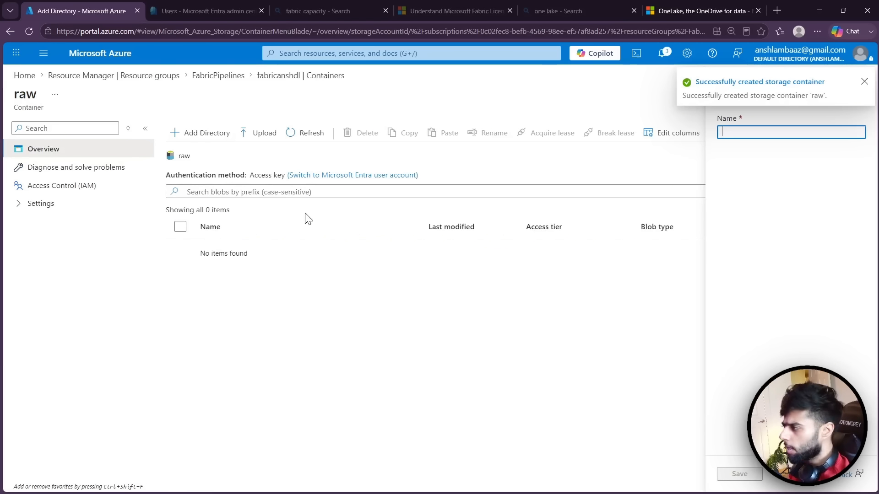
text(config)
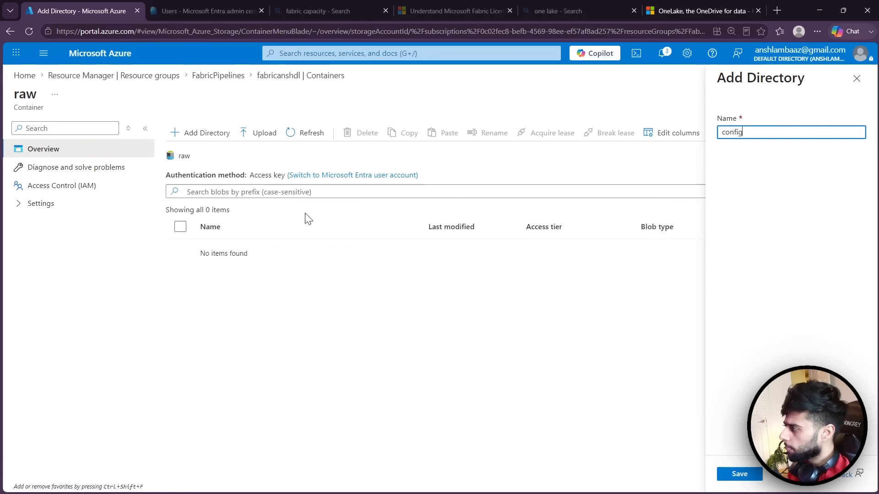
key(Return)
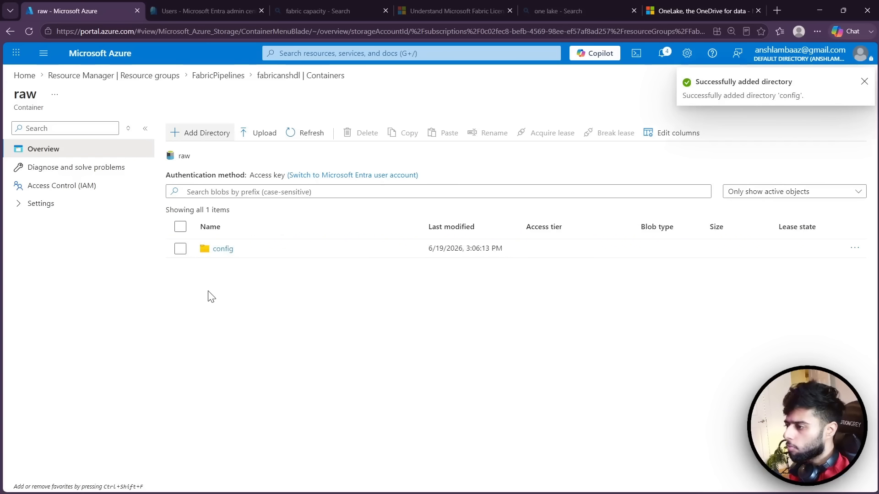
click(222, 251)
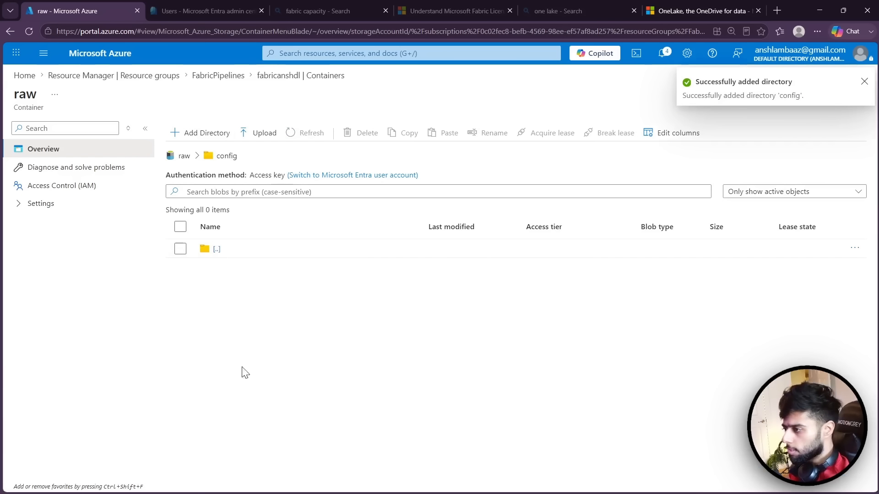
- Upload the local config.json file into the config directory of the raw container
click(264, 133)
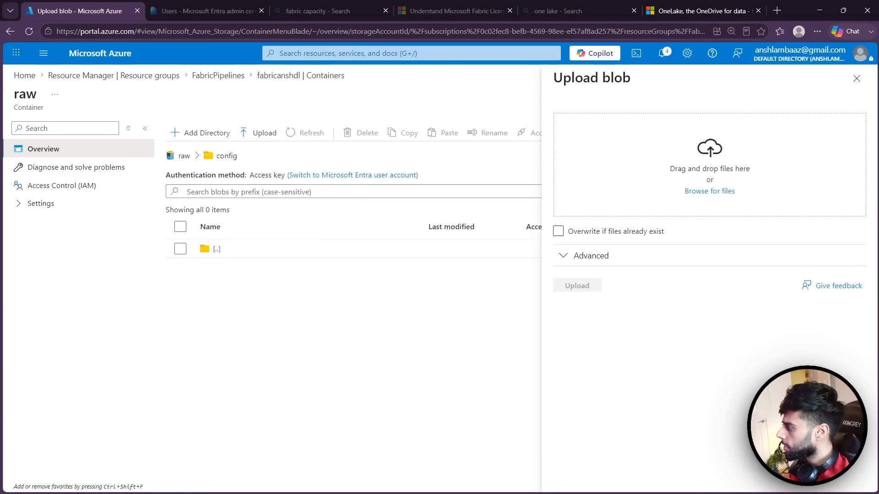
drag(751, 214, 647, 176)
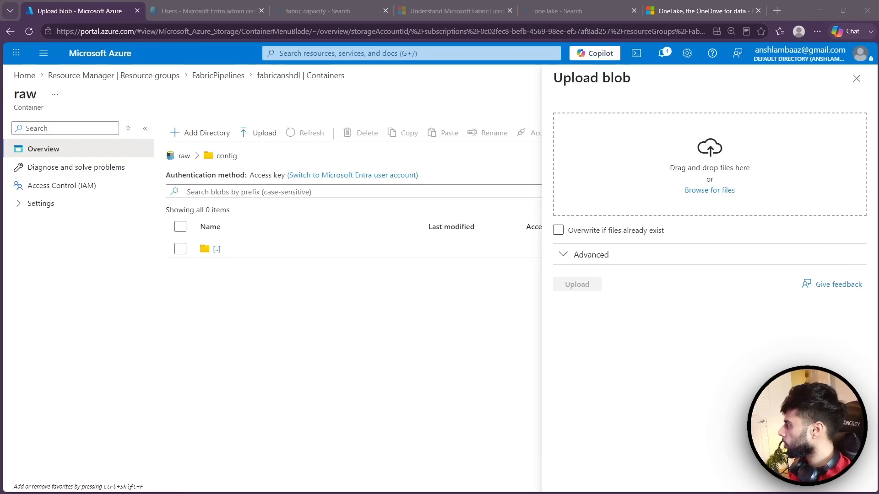
drag(878, 183, 721, 176)
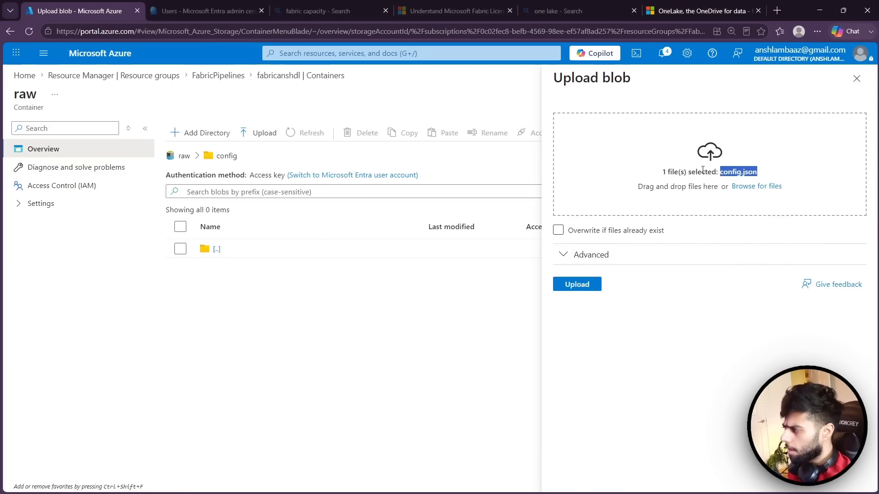
click(582, 285)
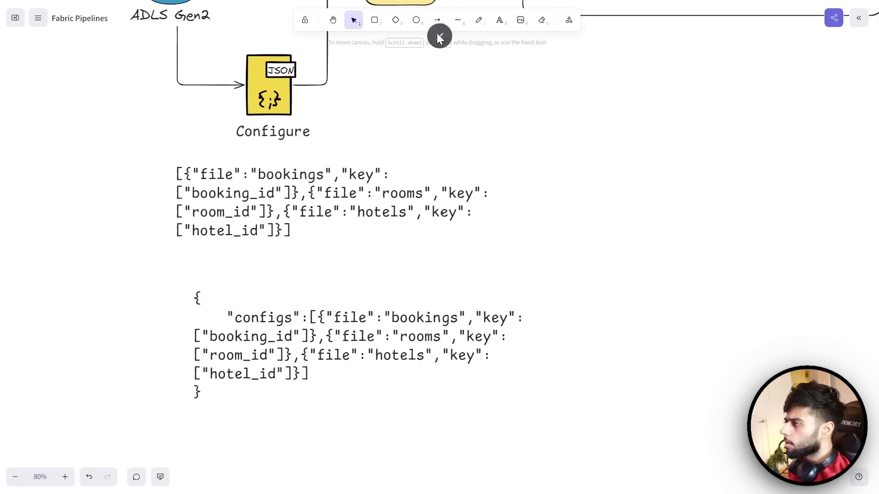
- Upload config.json to the FabricPipelines folder of the GitHub repository and commit the change
click(440, 33)
click(196, 10)
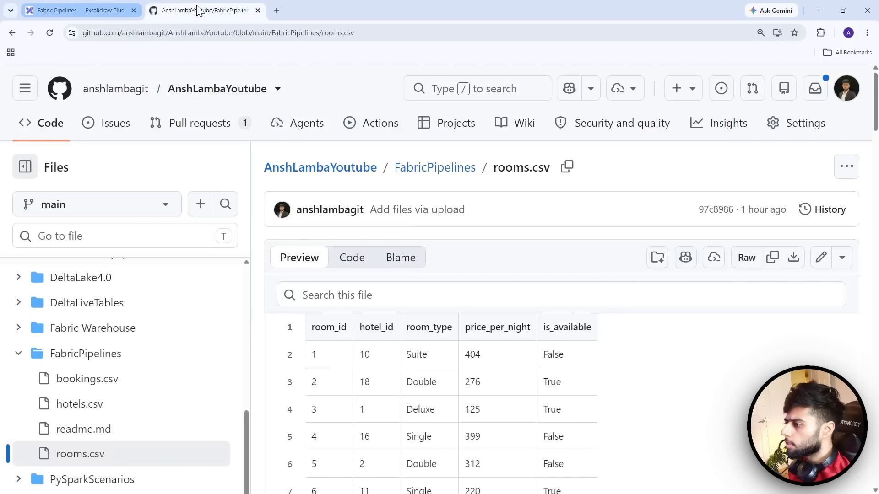
click(447, 169)
click(760, 167)
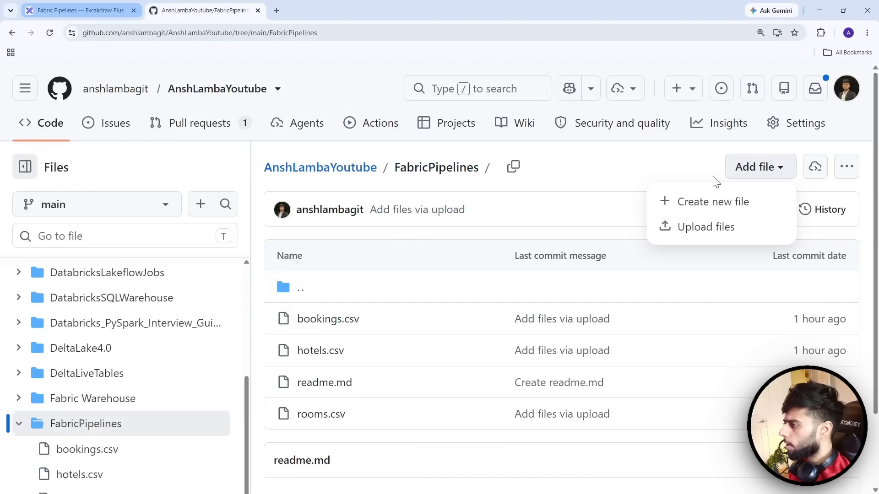
click(708, 225)
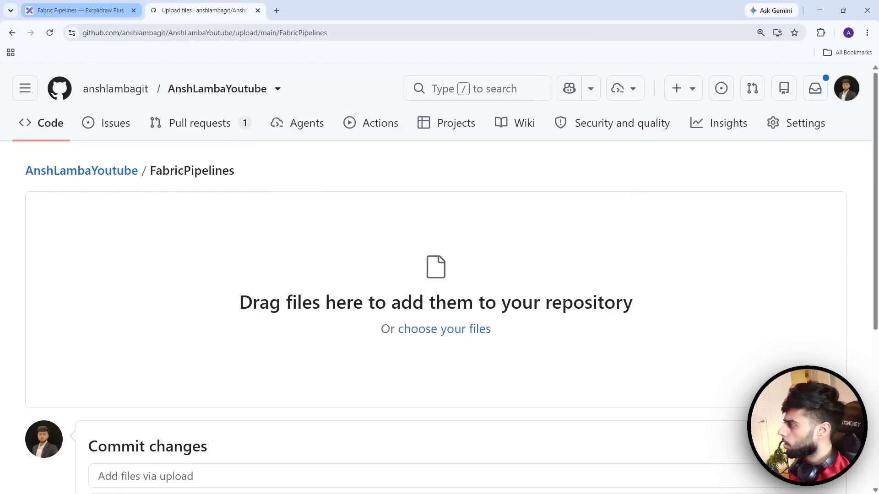
drag(878, 275, 507, 282)
scroll(259, 323, down, 7)
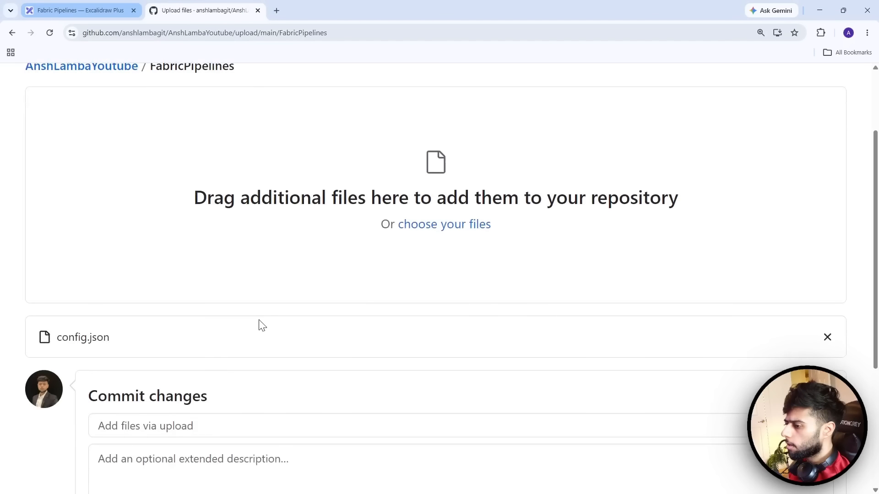
click(128, 394)
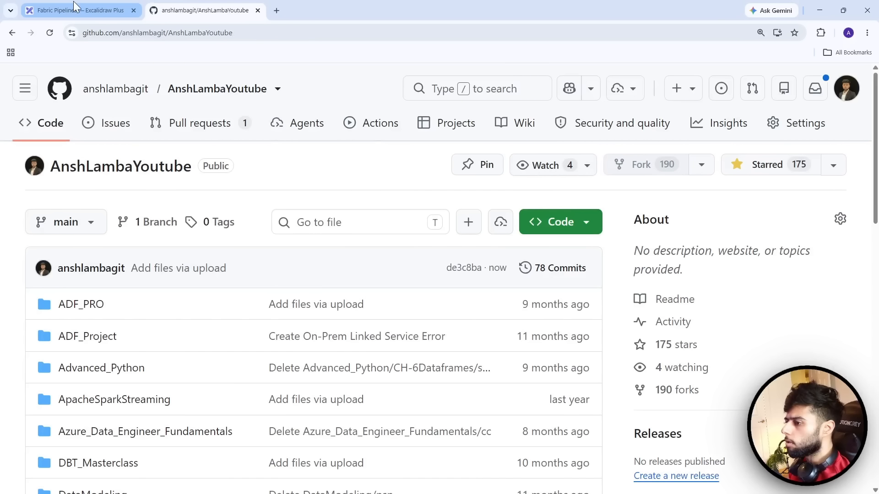
- Switch to the loop pipeline in Fabric and move the ForEachFile activity further right and slightly down on the canvas
click(121, 5)
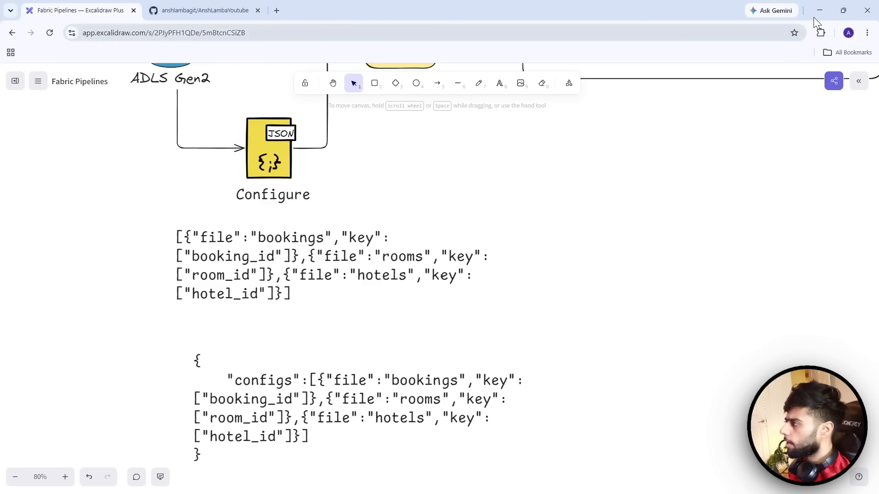
click(822, 11)
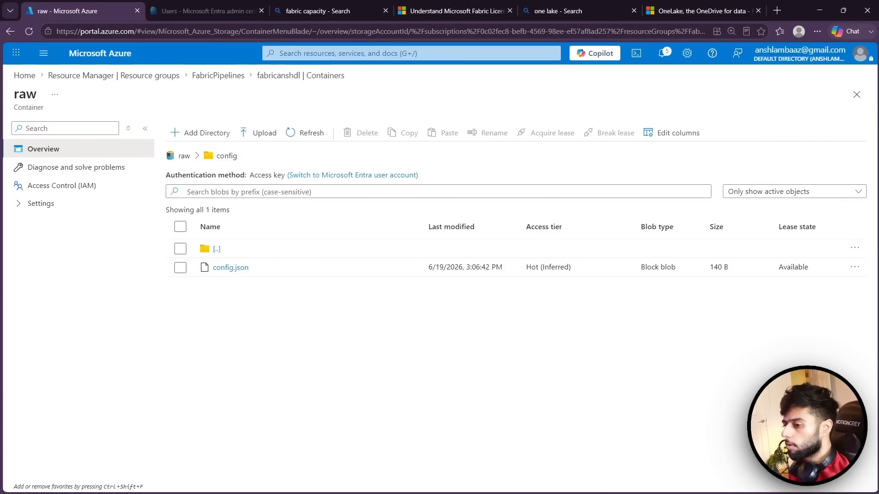
key(alt+Tab)
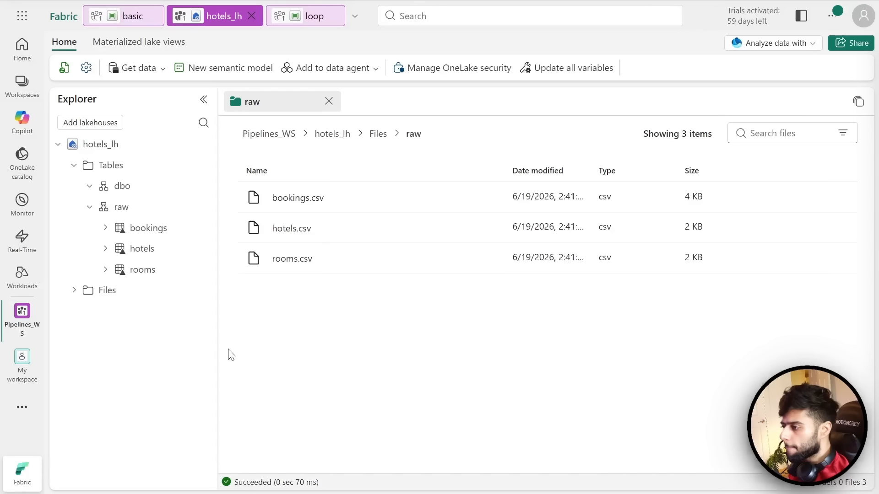
click(315, 29)
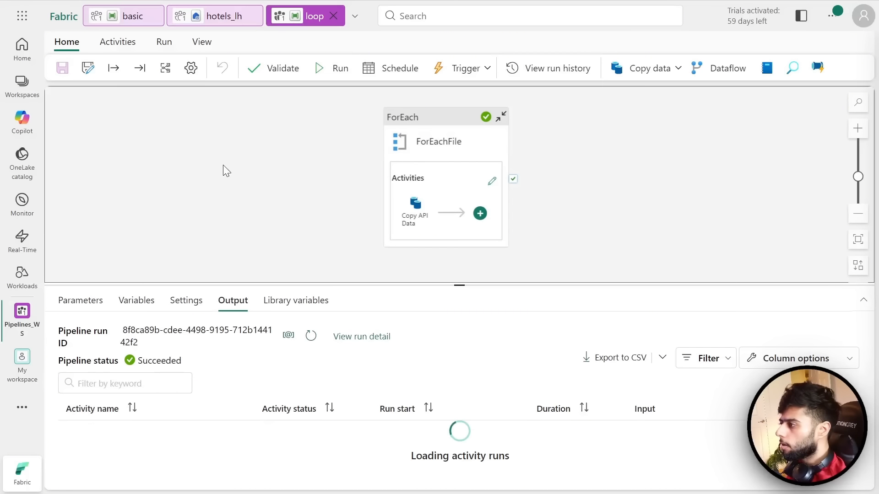
drag(458, 285, 458, 315)
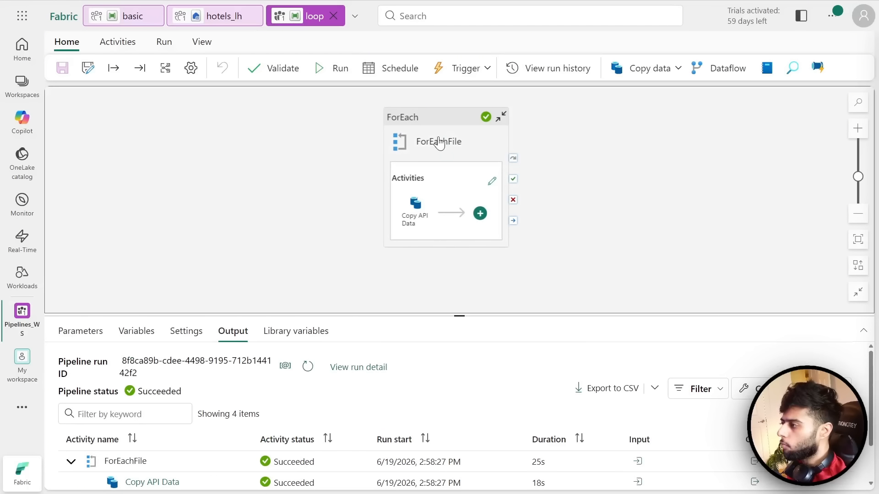
drag(435, 141, 557, 160)
click(362, 173)
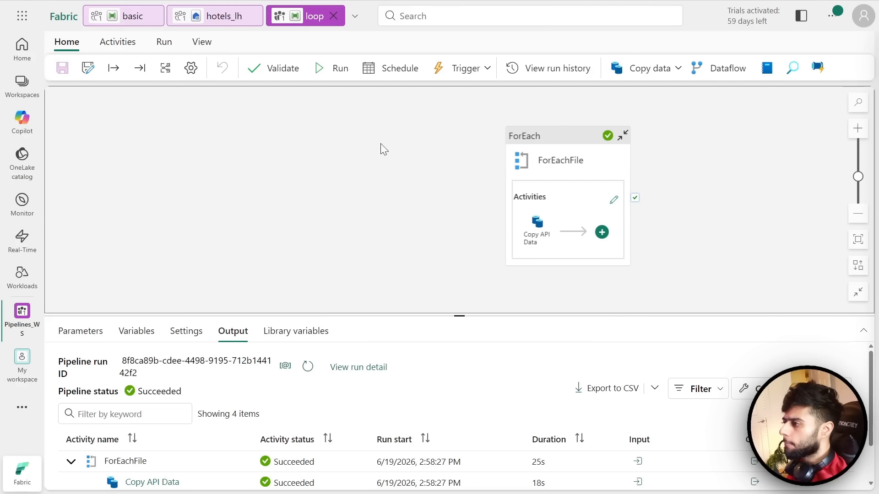
drag(456, 317, 456, 293)
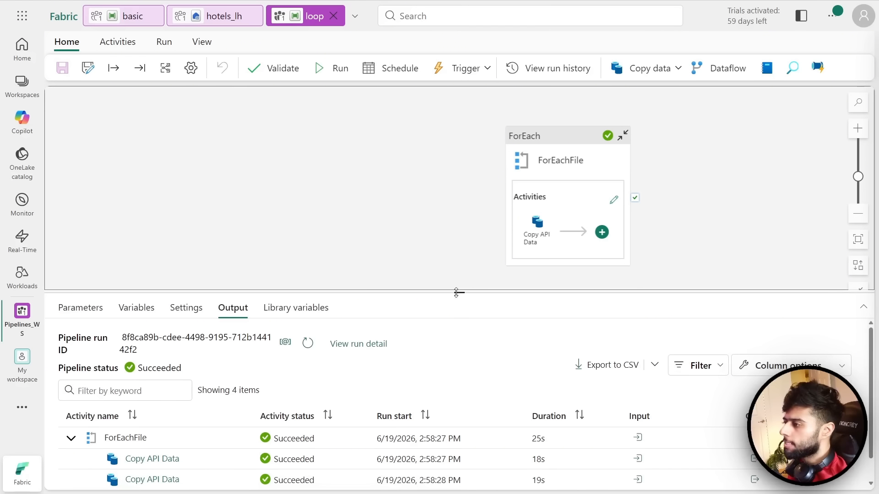
- Add a Lookup activity to the pipeline and place it on the canvas before the ForEachFile activity
click(118, 49)
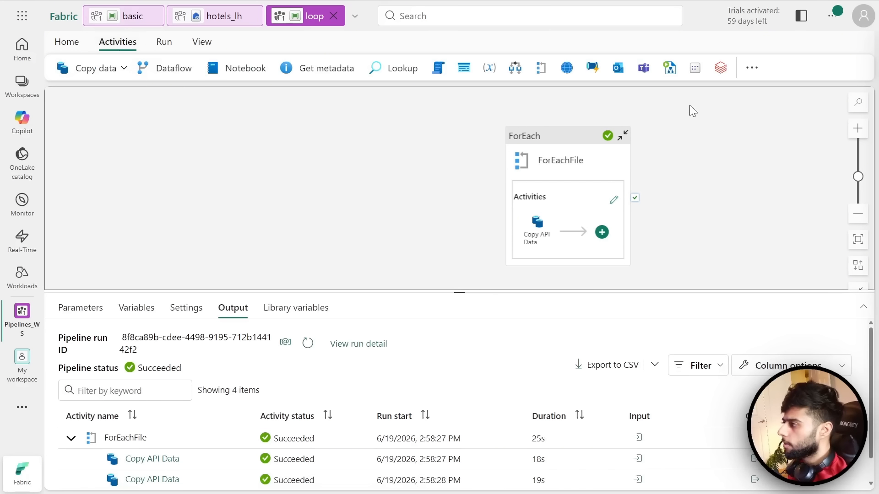
click(751, 69)
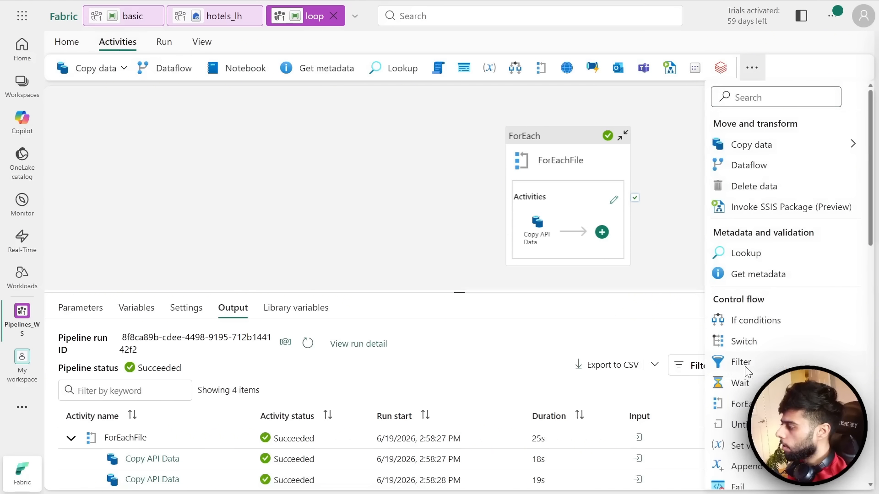
scroll(741, 256, down, 2)
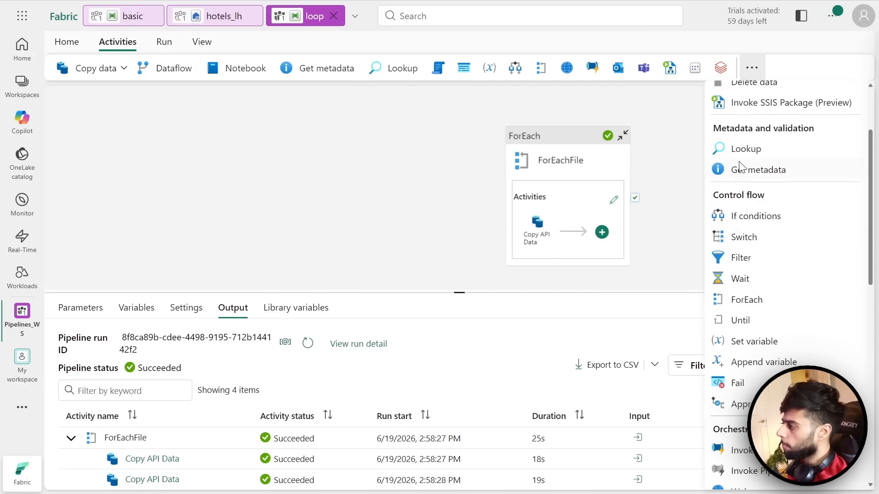
click(744, 155)
drag(708, 132, 289, 167)
- Rename the Lookup activity as LookupConfig and enlarge its properties pane
click(252, 338)
key(ctrl+a)
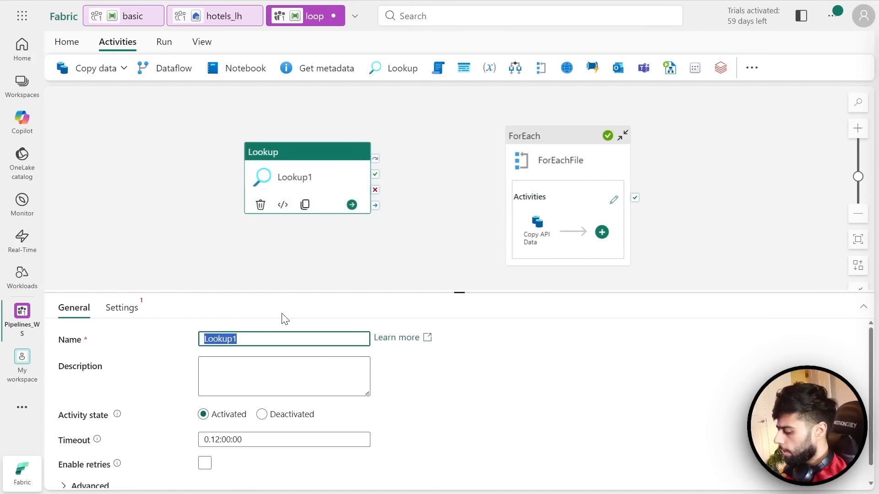
text(Look)
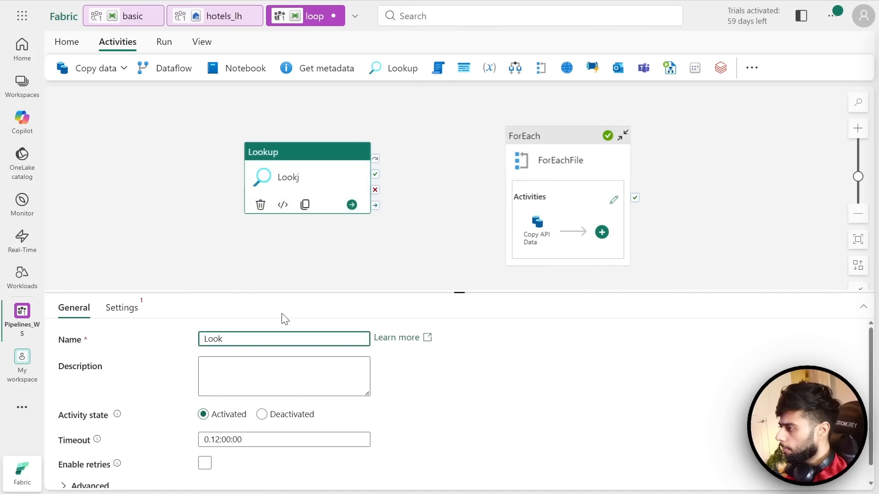
text(jpCOnfig)
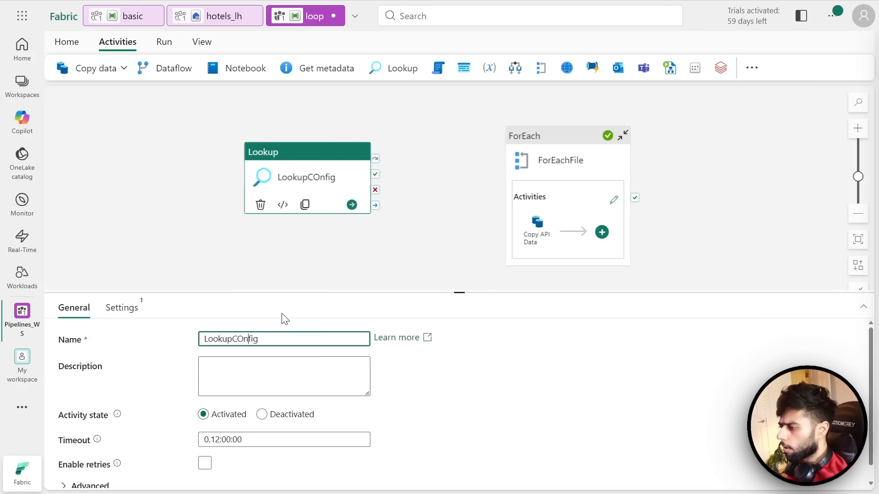
key(BackSpace)
text(o)
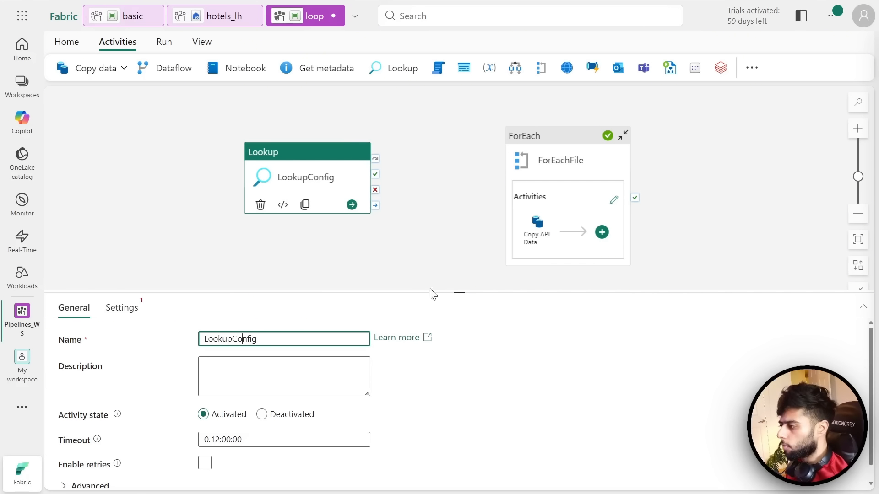
drag(431, 293, 435, 260)
click(190, 230)
click(308, 175)
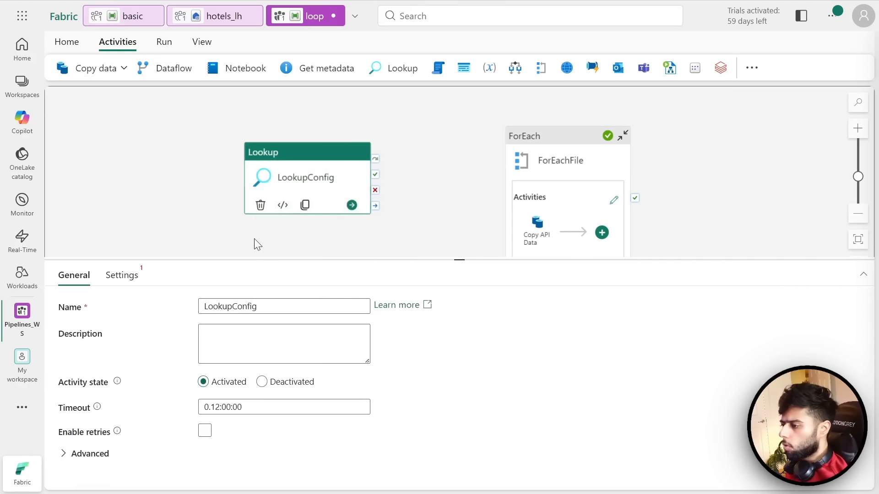
- Start a new connection for LookupConfig with Azure Data Lake Storage Gen2 as the data source
click(122, 275)
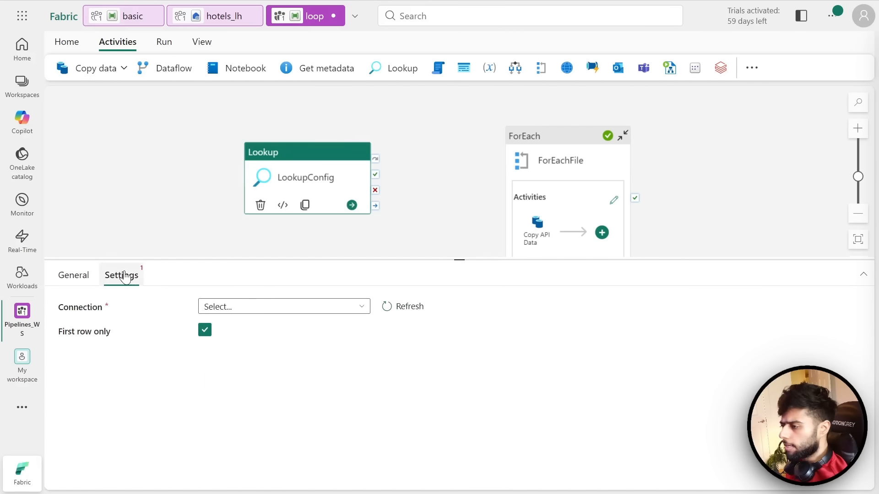
click(363, 309)
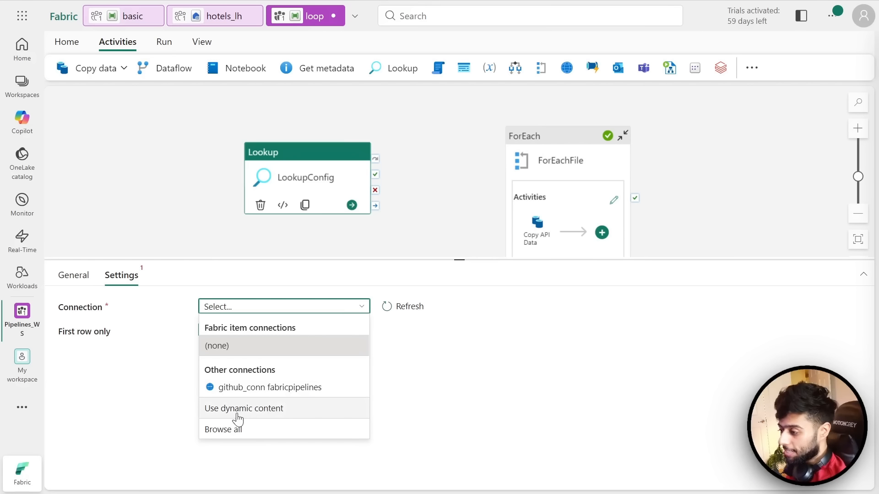
click(222, 429)
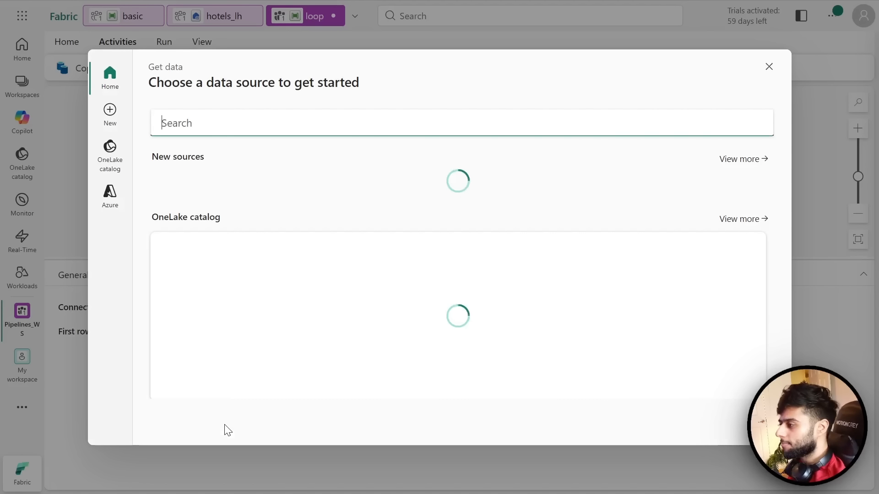
click(751, 168)
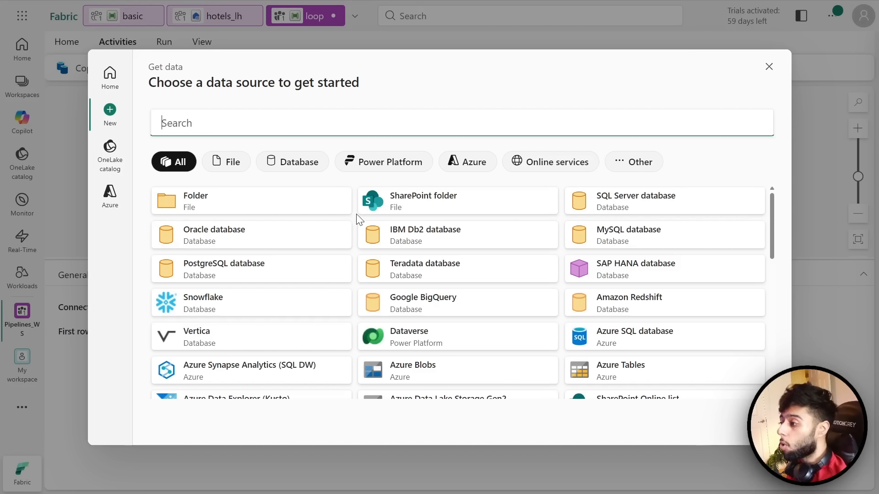
scroll(355, 215, down, 4)
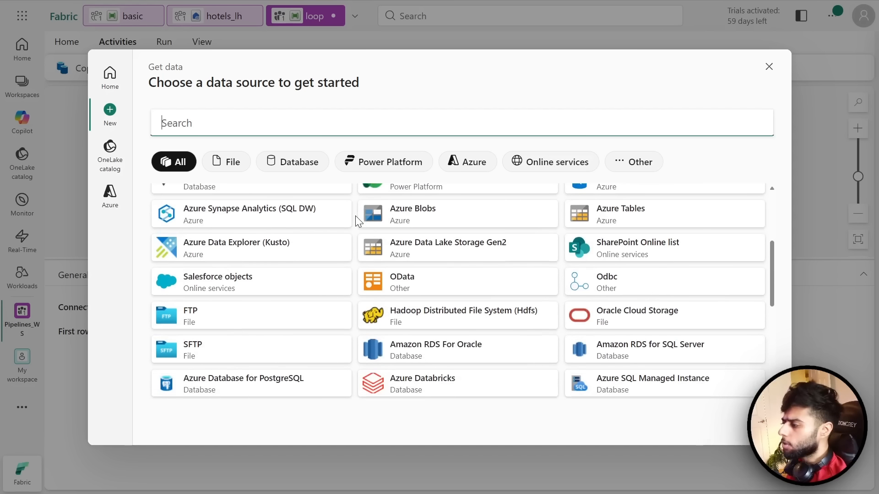
scroll(355, 215, down, 5)
scroll(359, 222, down, 2)
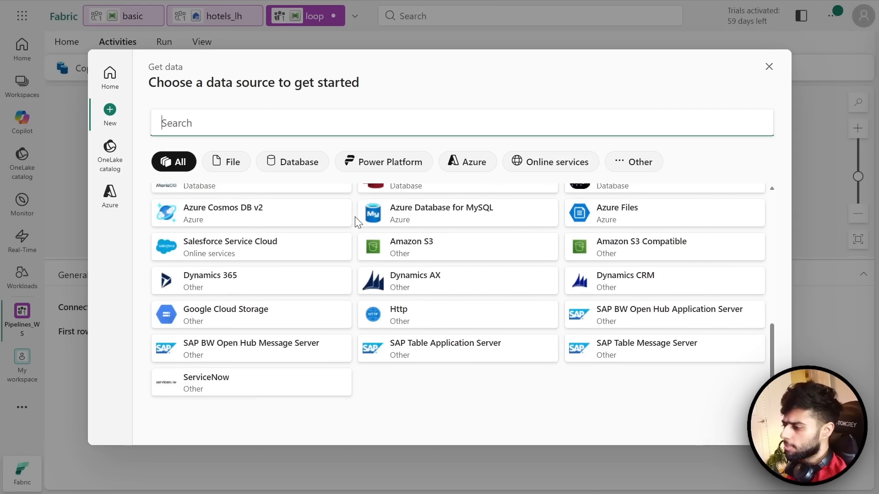
scroll(357, 221, up, 10)
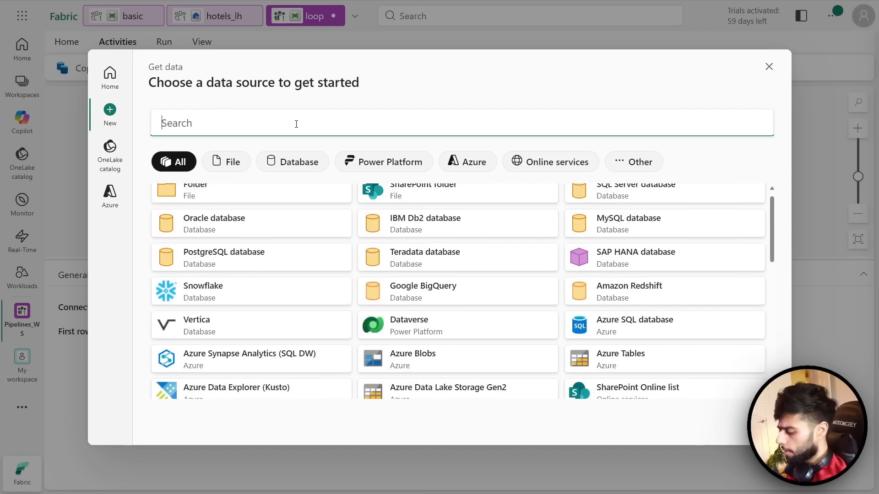
text(azure data)
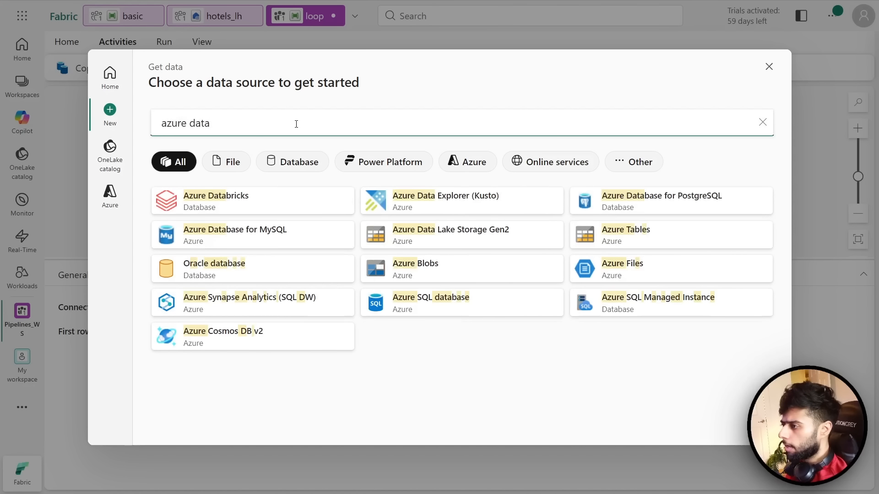
click(478, 239)
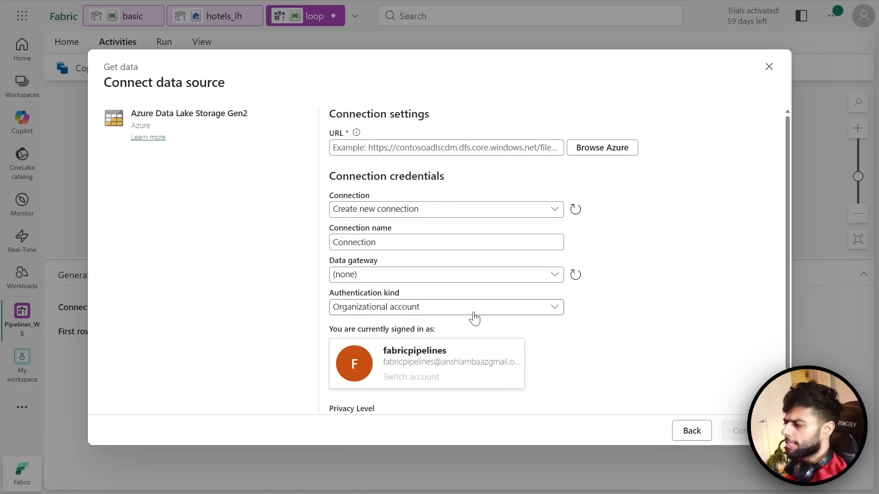
- Try to choose the storage resource for the connection by browsing Azure, and close the resource chooser
scroll(558, 356, down, 2)
scroll(594, 239, up, 2)
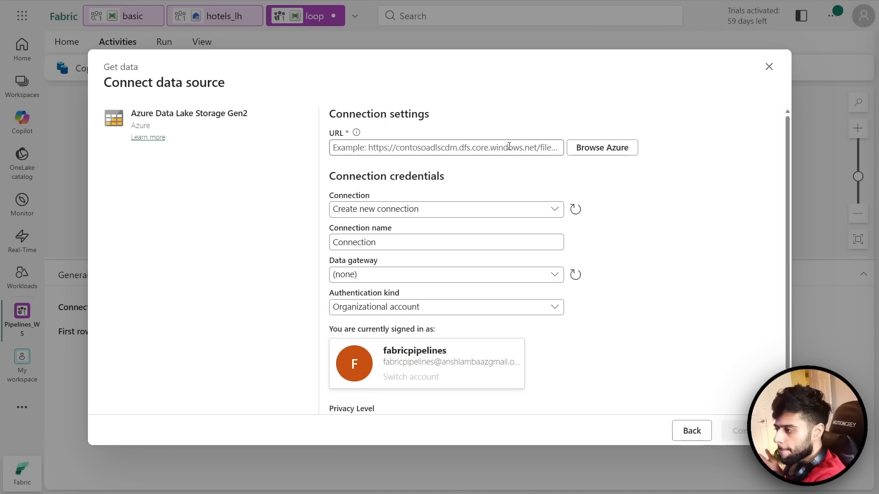
click(604, 149)
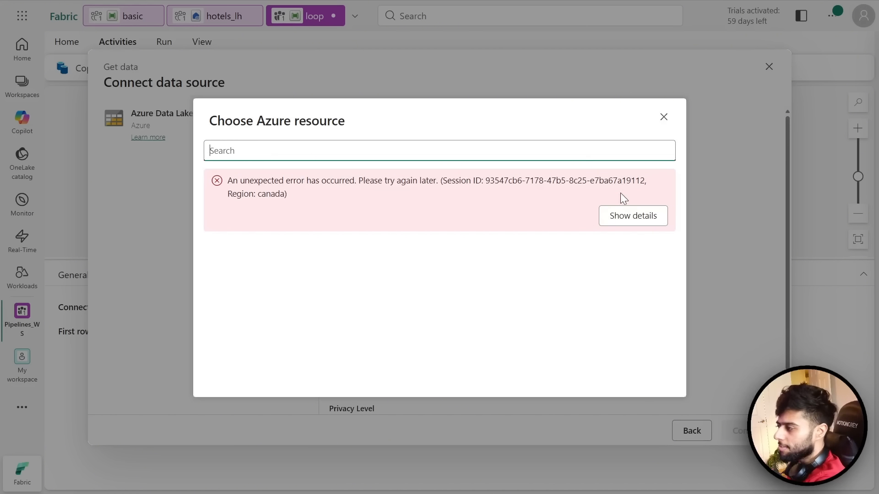
click(620, 219)
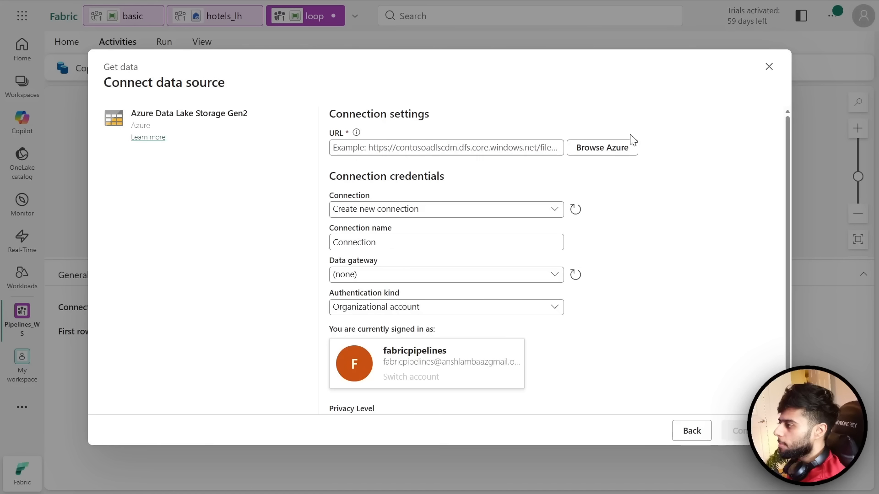
click(663, 117)
- Switch to the Azure portal and copy the URL of config.json from its blob properties
click(369, 149)
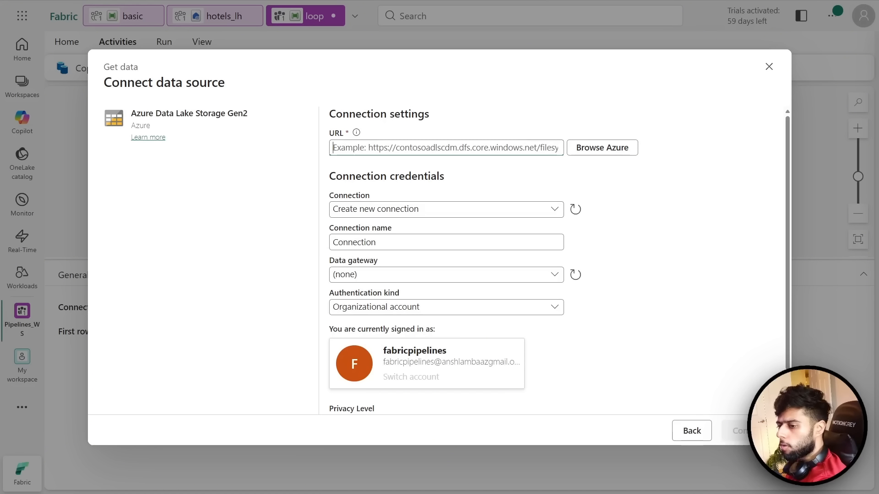
key(alt+Tab)
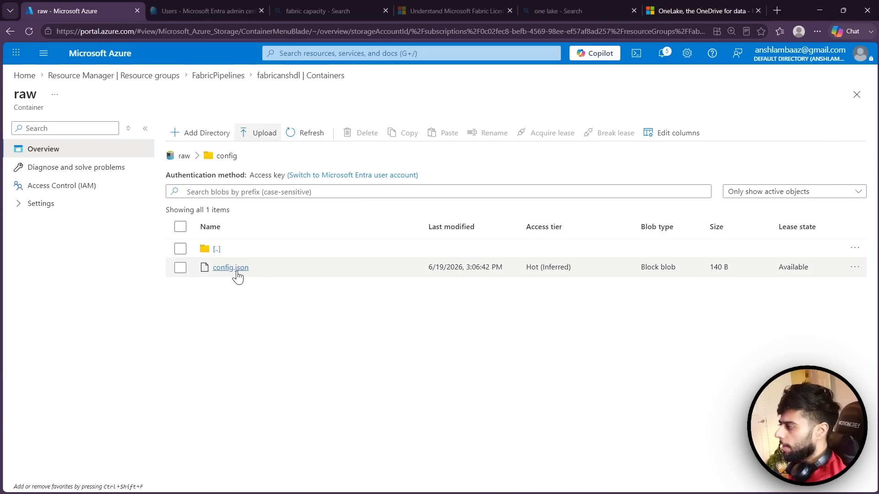
click(854, 267)
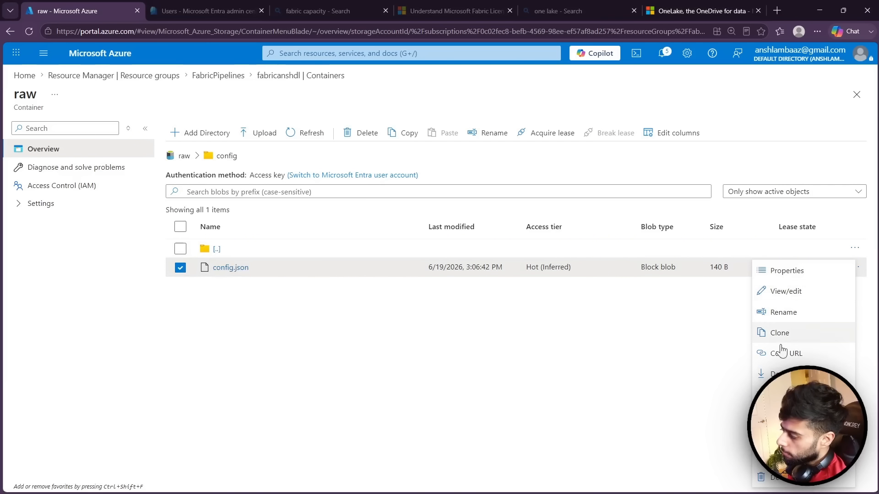
click(785, 273)
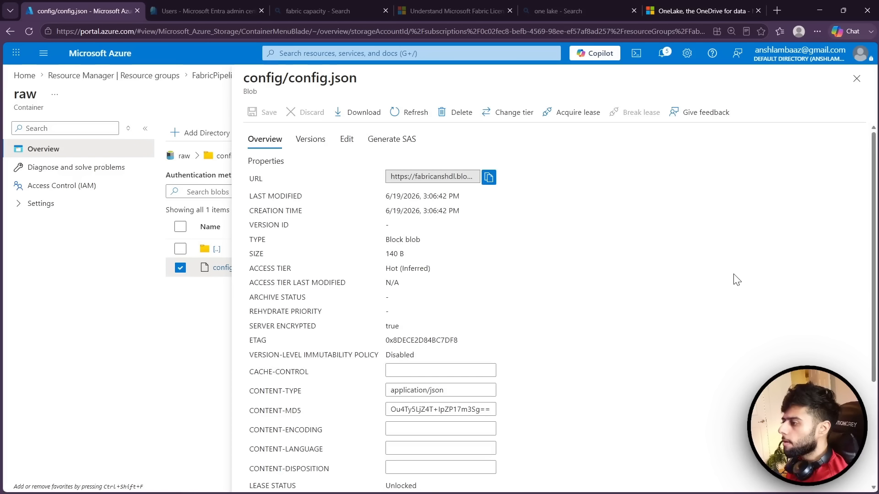
click(488, 178)
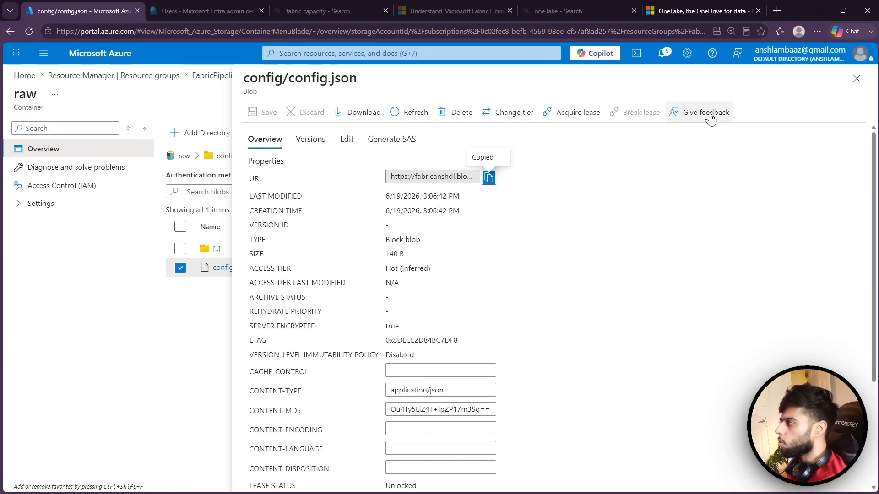
click(816, 10)
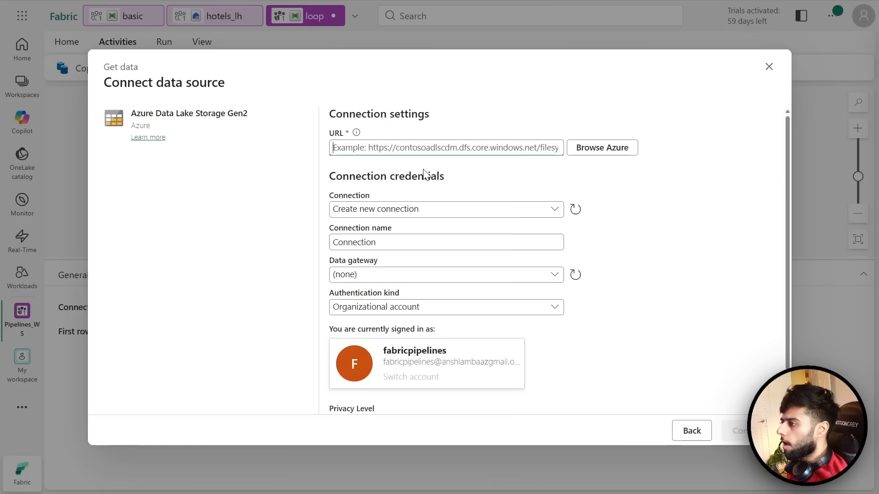
- Paste the copied config.json URL into the connection's URL setting and go to its beginning
click(406, 147)
key(ctrl+v)
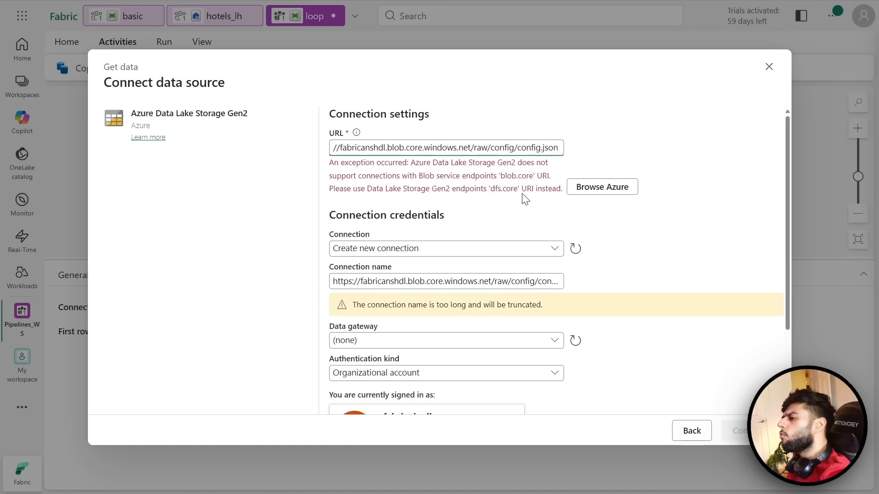
click(394, 147)
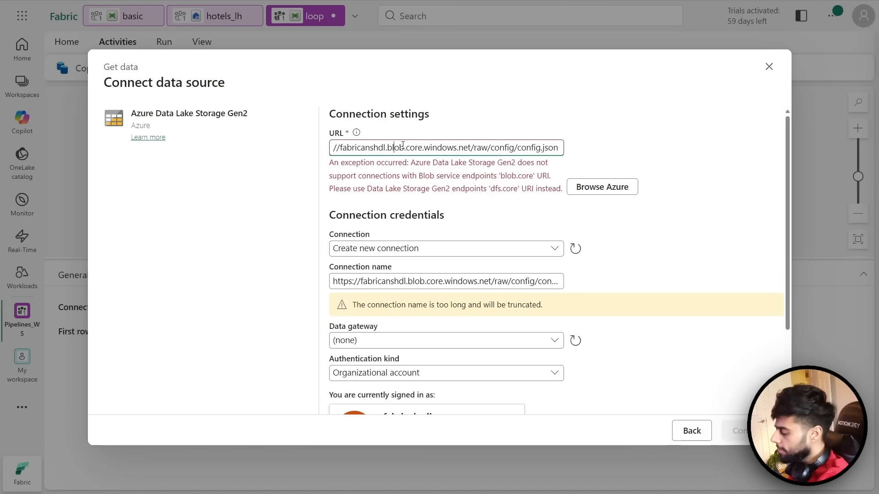
key(Home)
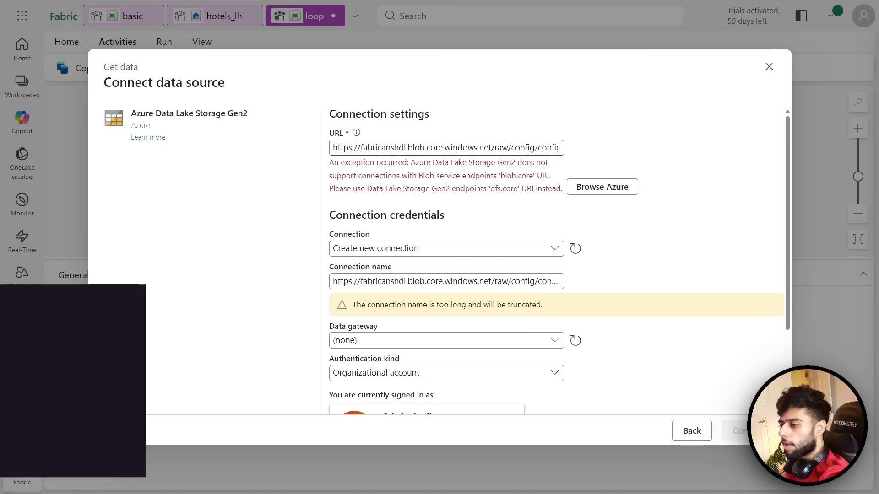
- Switch to the Azure portal, review the remaining blob properties of config.json, then close them and deselect the file
key(alt+Tab)
scroll(498, 259, down, 2)
scroll(498, 259, down, 1)
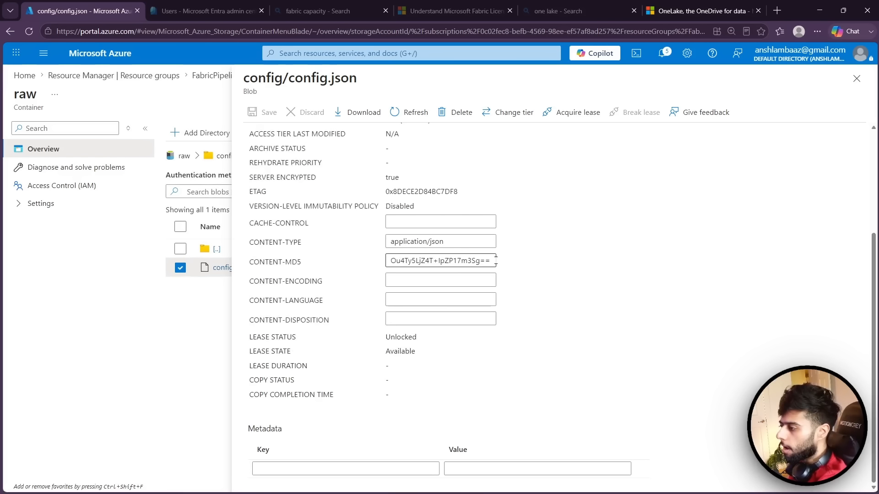
click(856, 78)
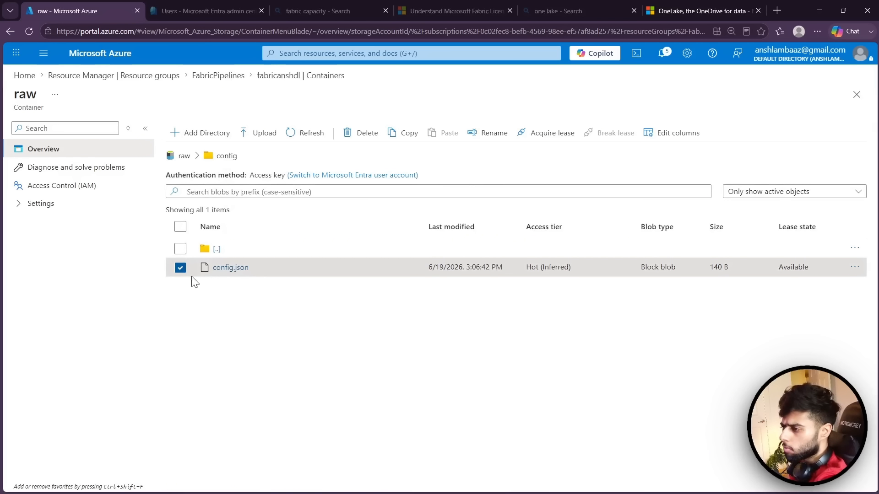
click(181, 267)
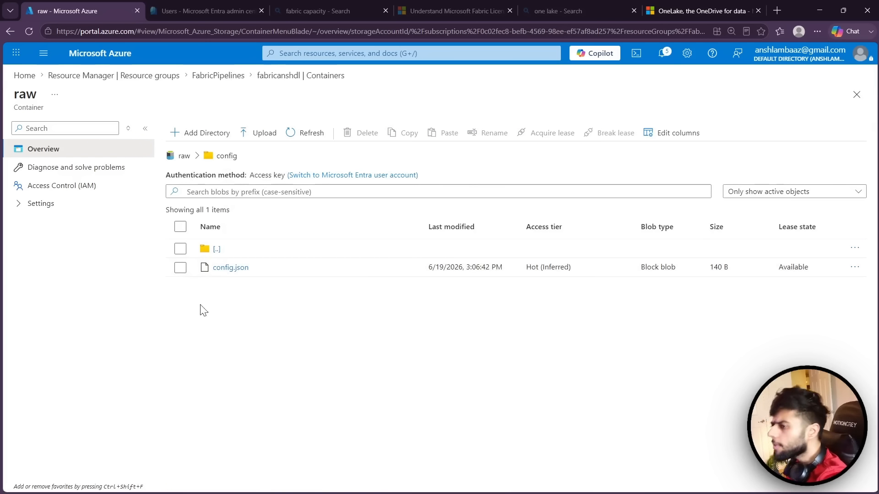
- Examine the raw container's properties for its endpoint URL and return to the storage account's container list
click(185, 157)
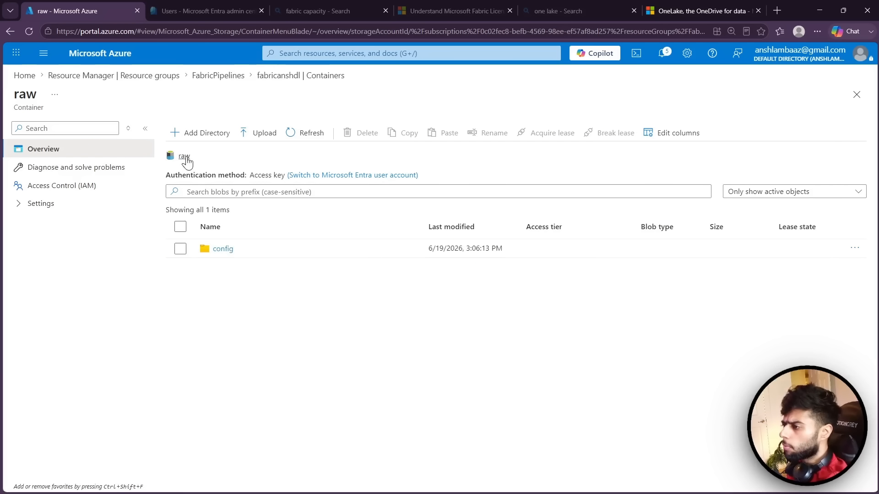
click(30, 203)
click(51, 283)
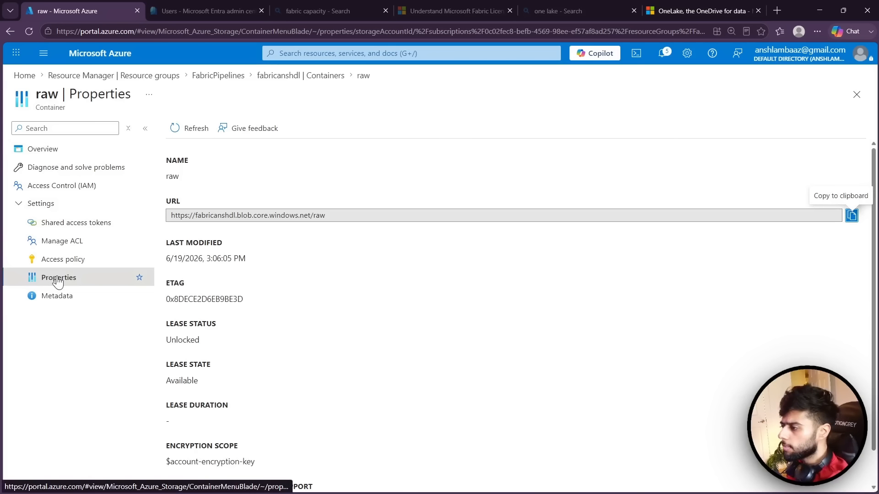
scroll(300, 283, down, 1)
scroll(300, 282, up, 1)
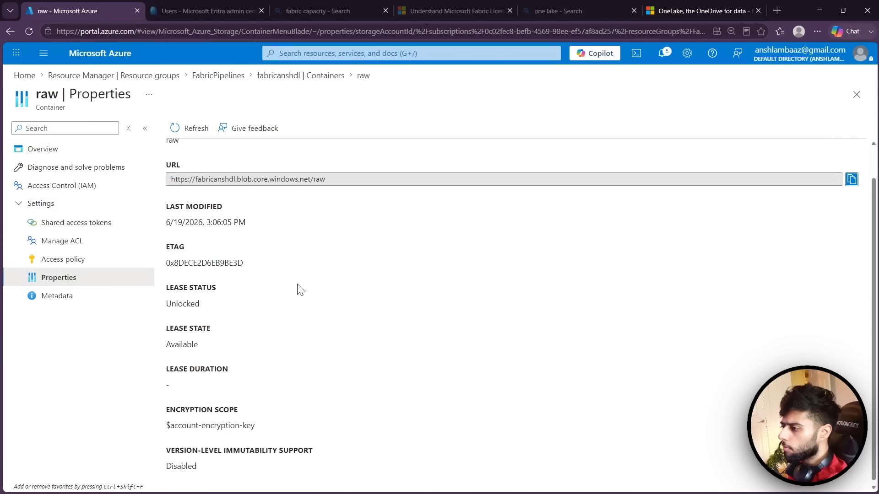
click(332, 77)
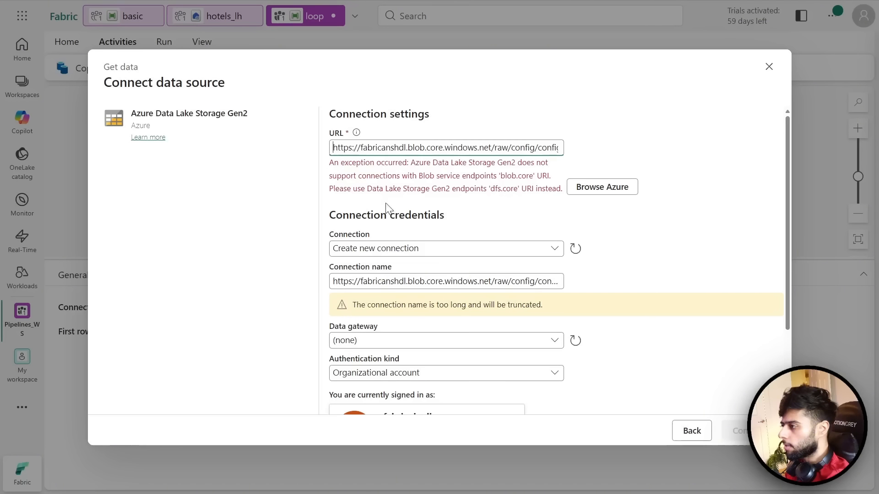
click(384, 143)
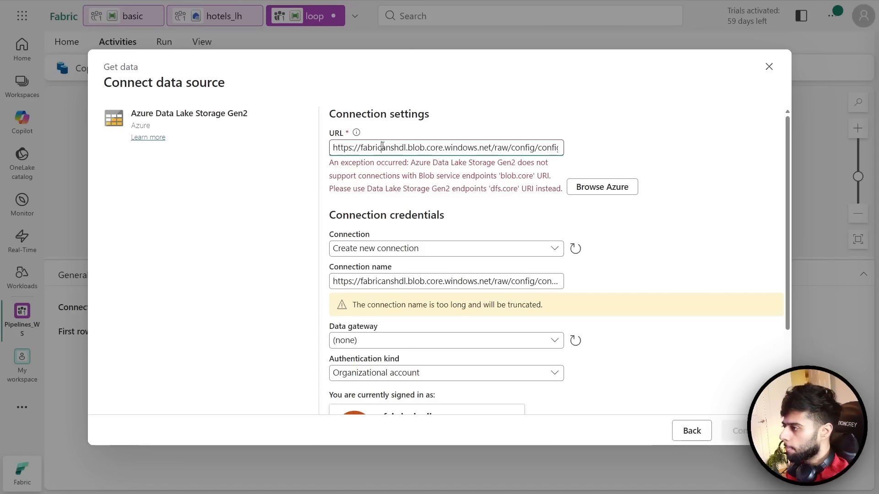
key(ctrl+a)
text(abfss://)
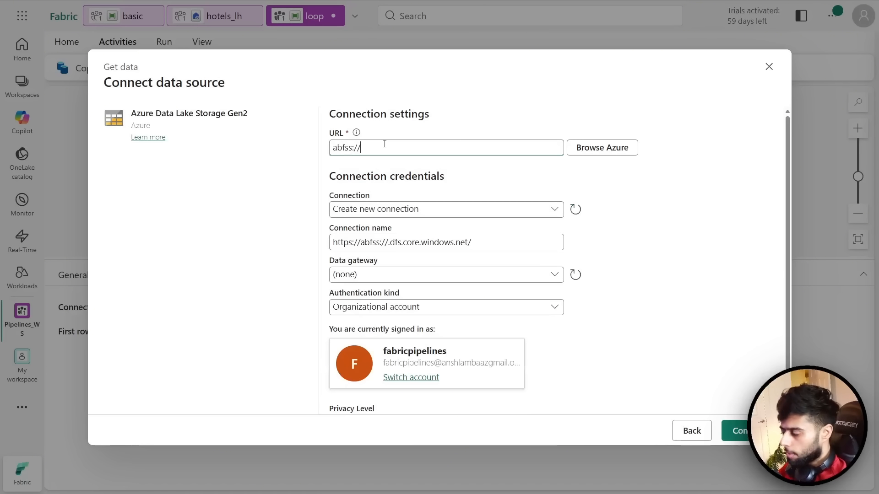
text(raw@)
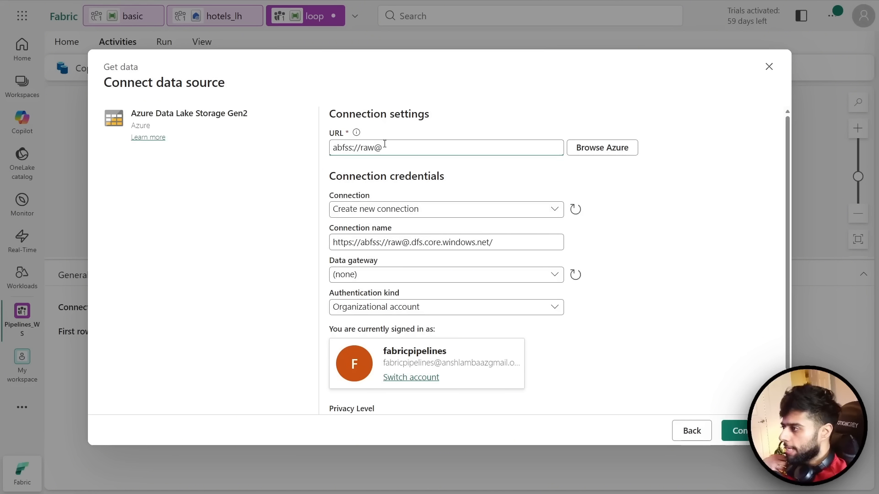
text(fabr)
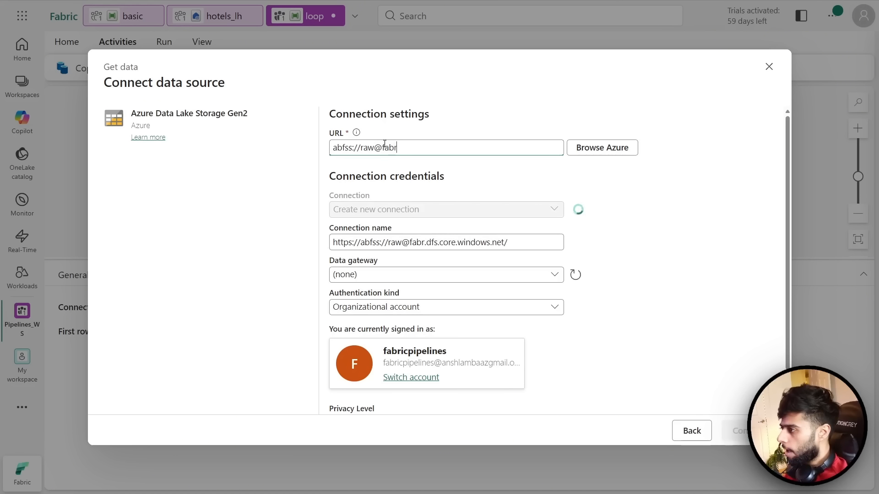
text(icansh)
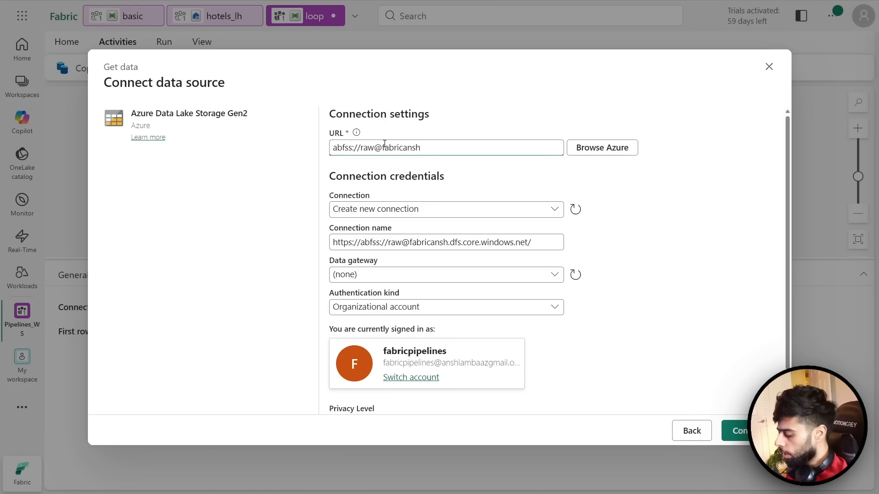
text(dl.df)
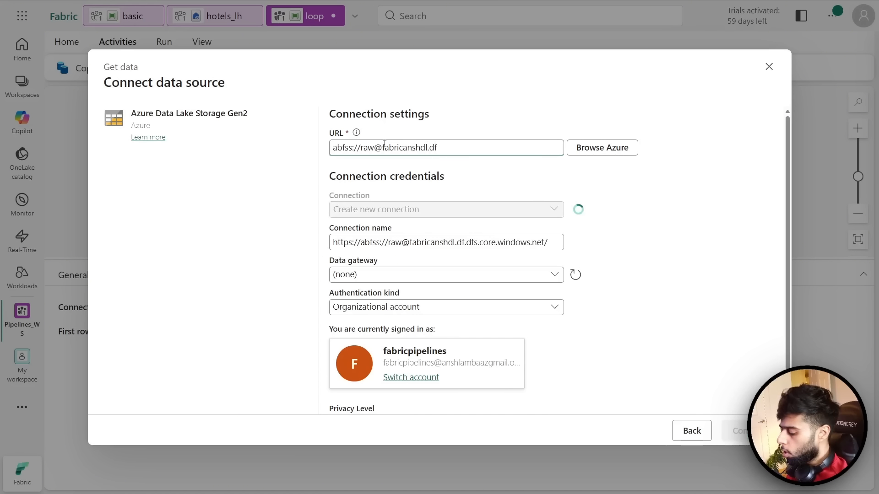
text(s.core.wind)
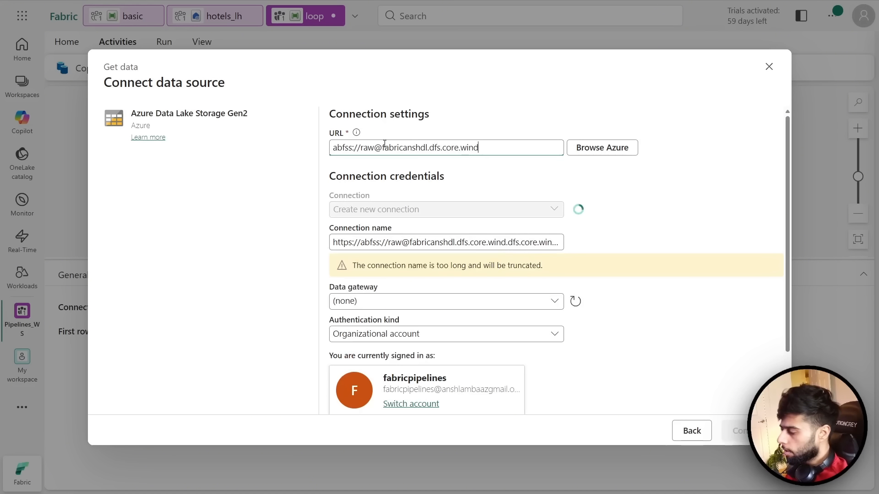
text(ows.net/)
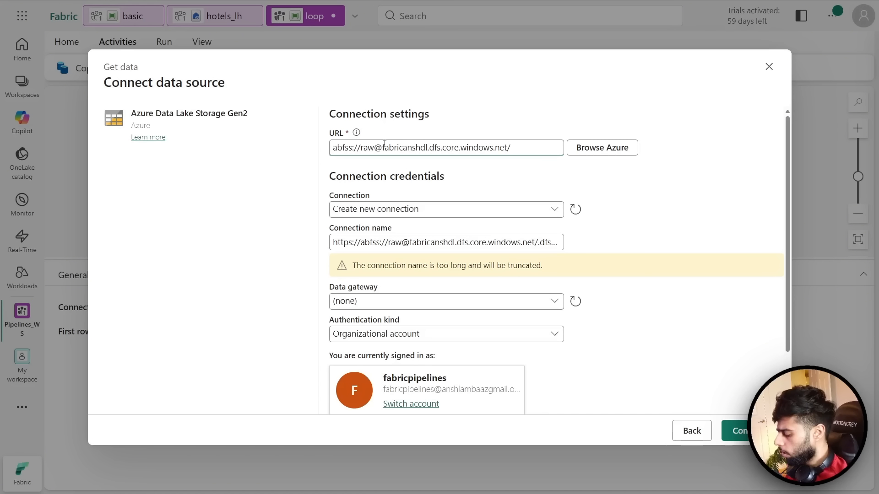
- Complete the connection's URL with the file path config/config.json
text(config)
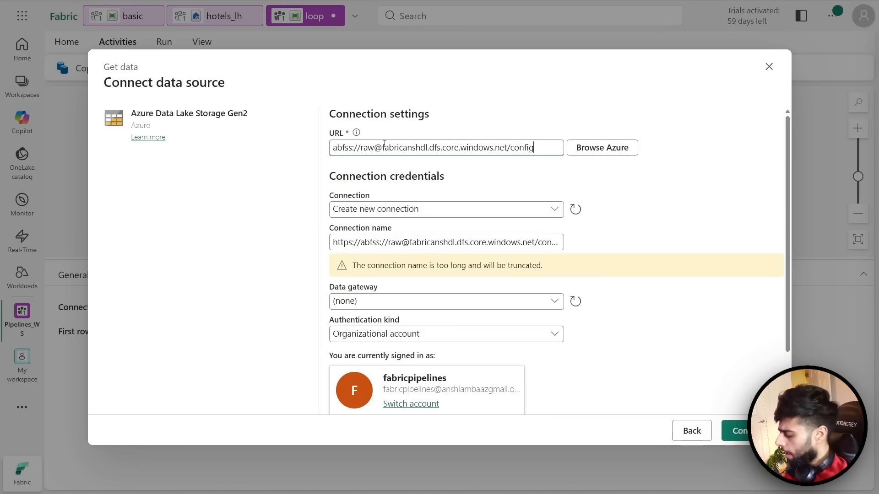
text(/sonfig)
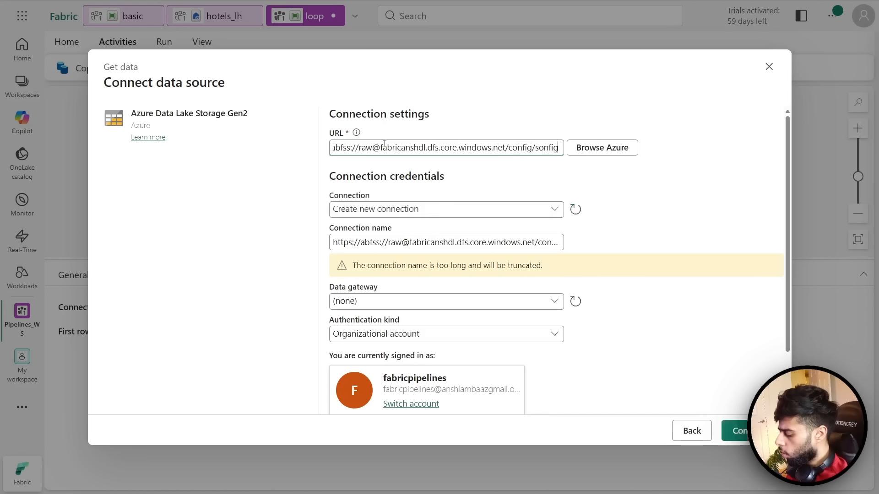
text(.json)
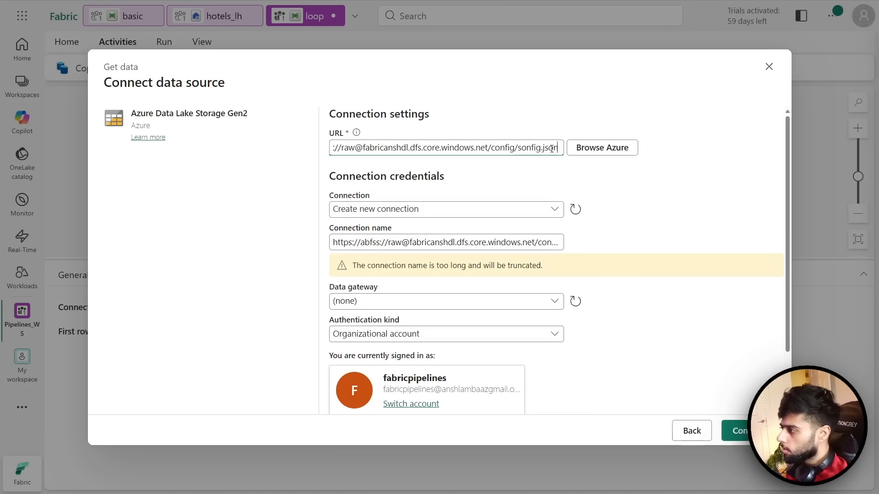
click(522, 148)
key(BackSpace)
text(c)
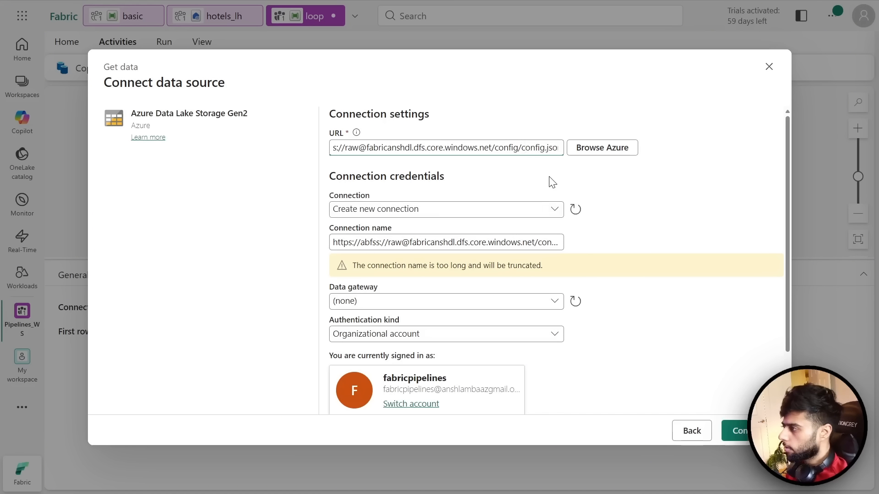
click(552, 182)
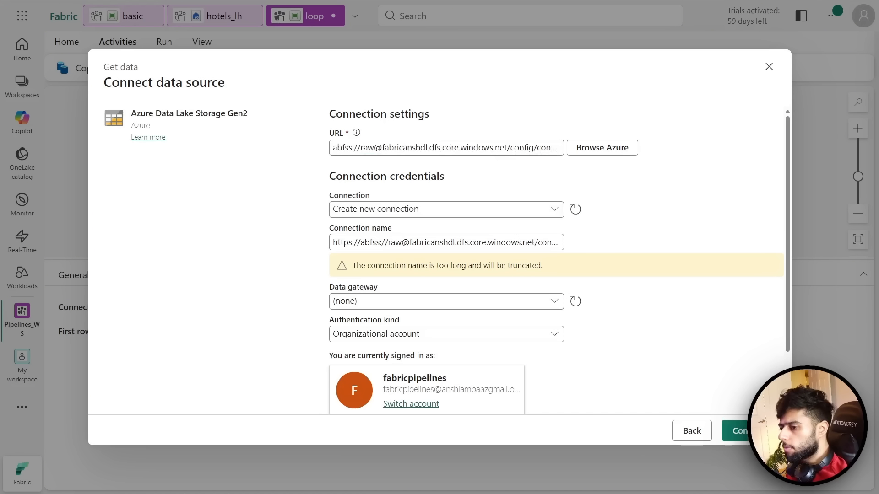
- Switch to the Azure portal and open the config folder in the raw container to check the file's path
key(alt+Tab)
click(216, 236)
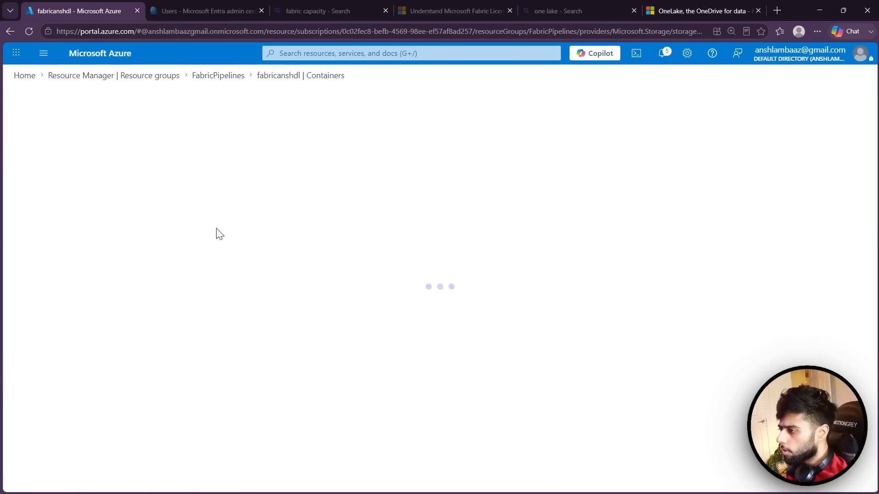
click(224, 251)
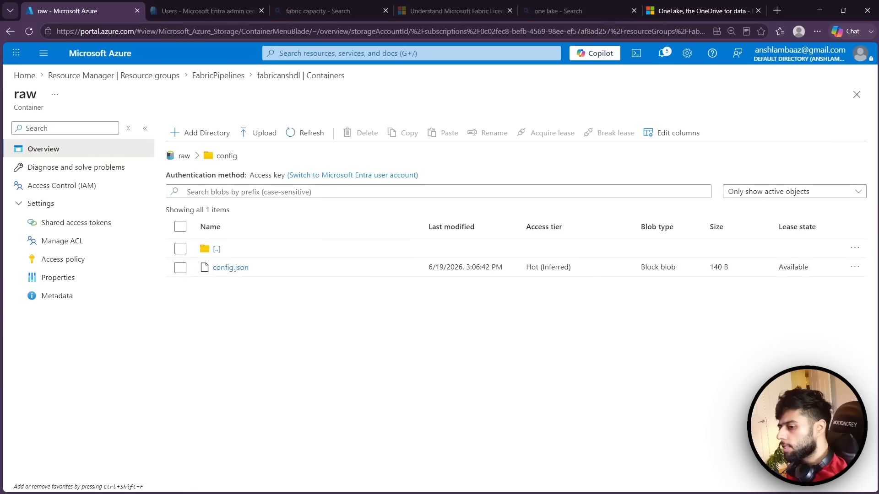
- Return to Fabric, name the connection adls_conn and choose Organizational account as its authentication kind
key(alt+Tab)
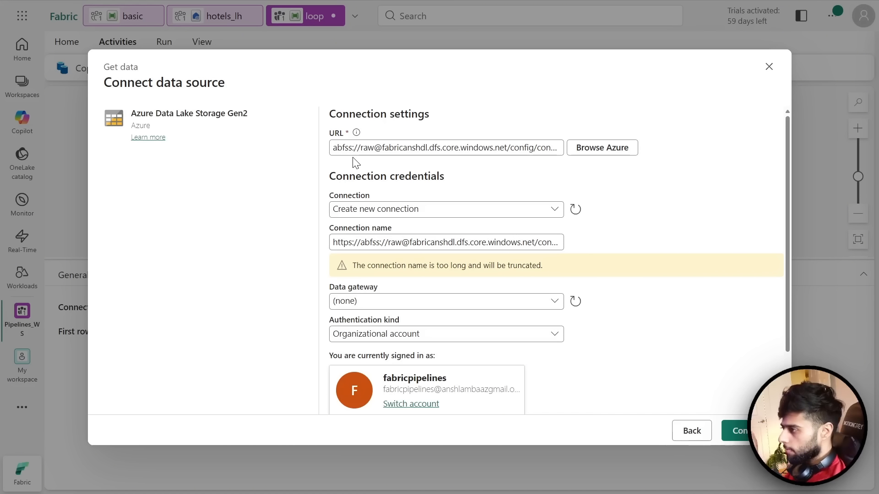
click(385, 247)
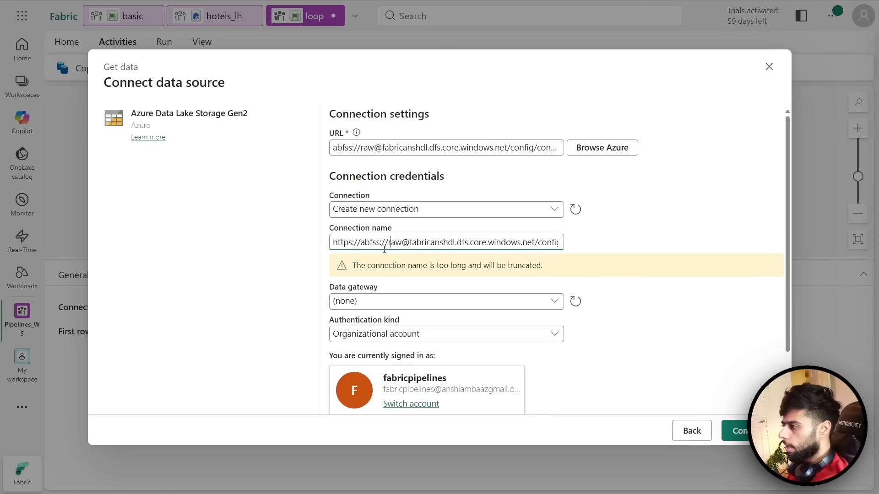
key(ctrl+a)
text(adls_conn)
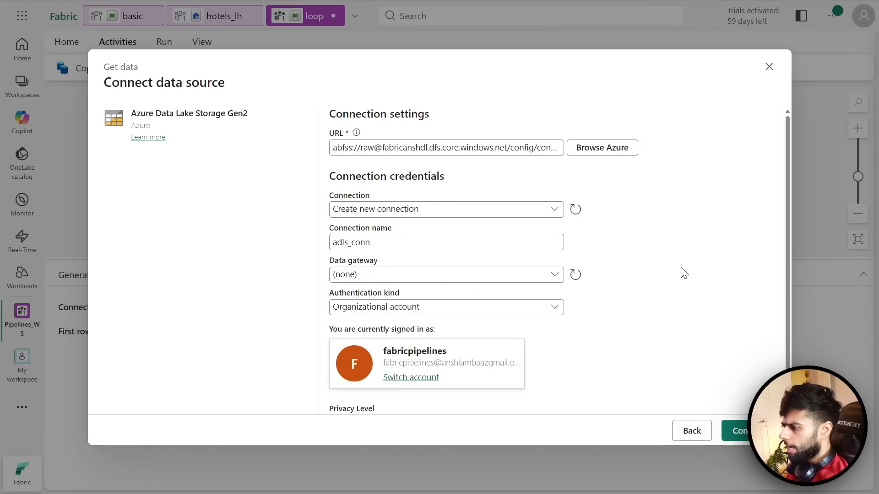
scroll(575, 294, down, 1)
click(542, 270)
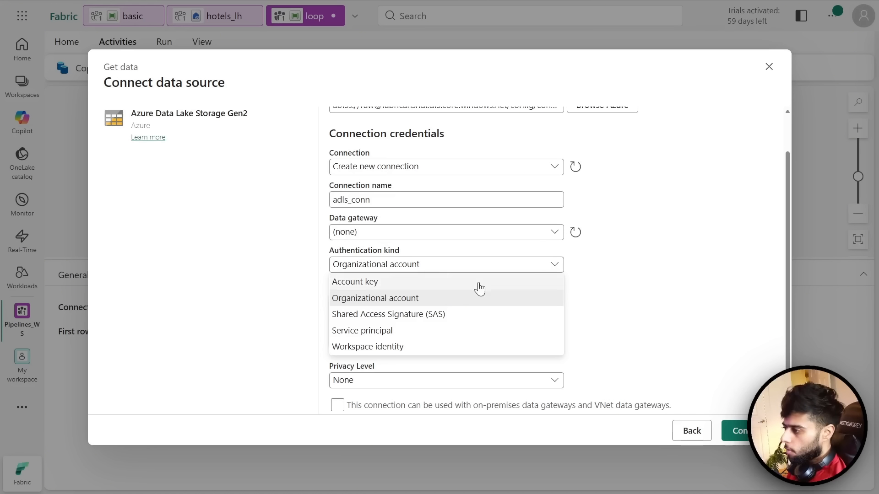
click(411, 300)
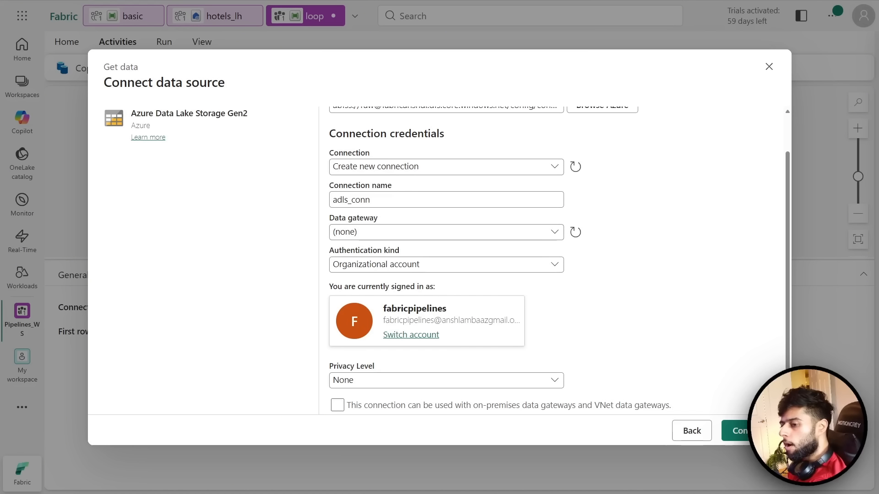
- Switch to the Azure portal and start a new role assignment in the raw container's access control
key(alt+Tab)
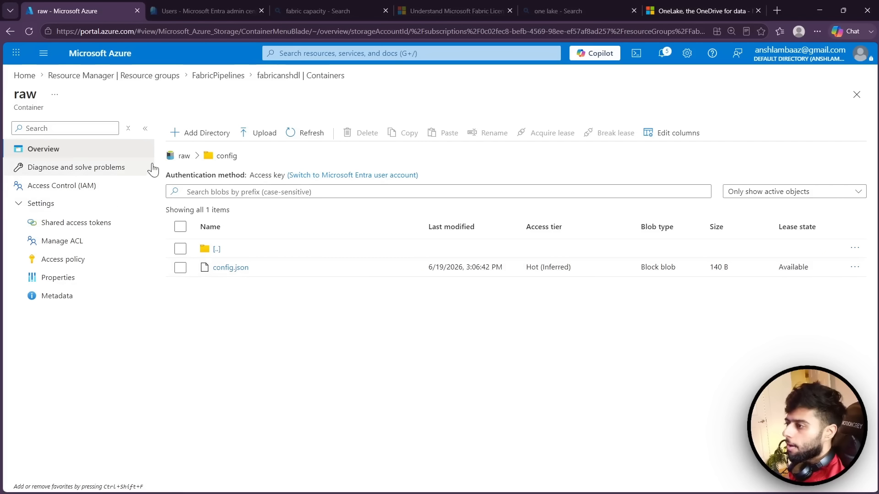
click(182, 156)
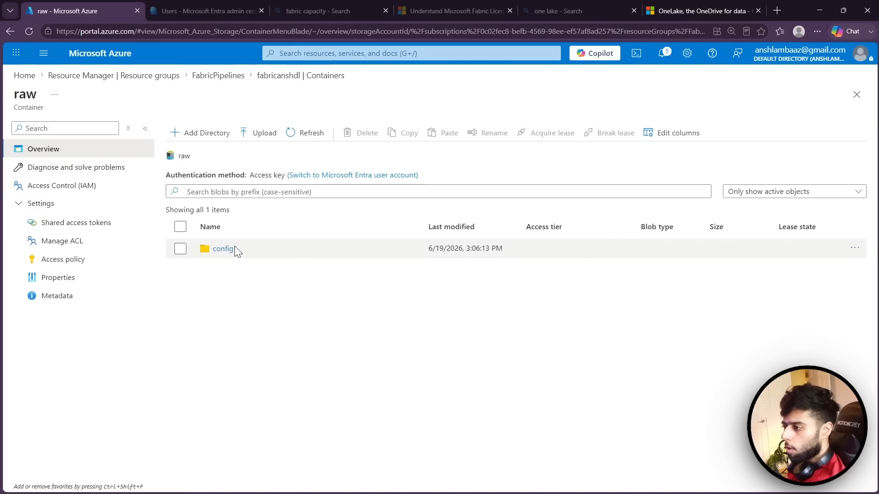
click(85, 190)
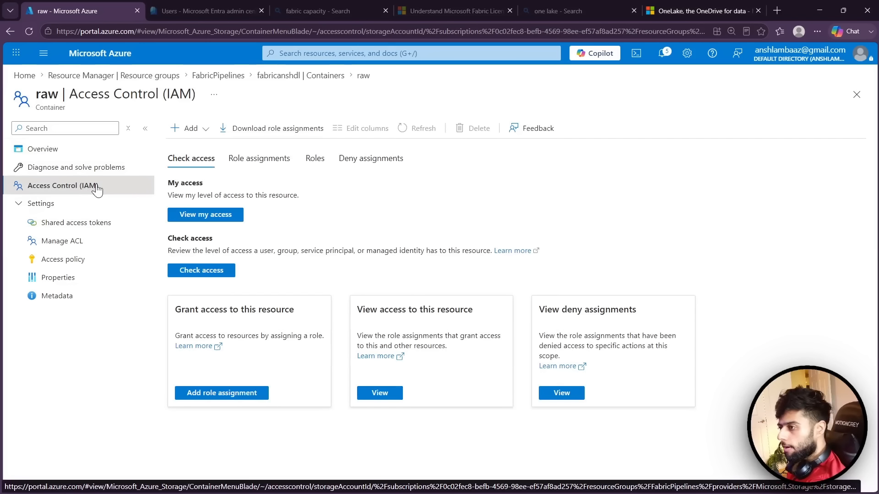
click(194, 128)
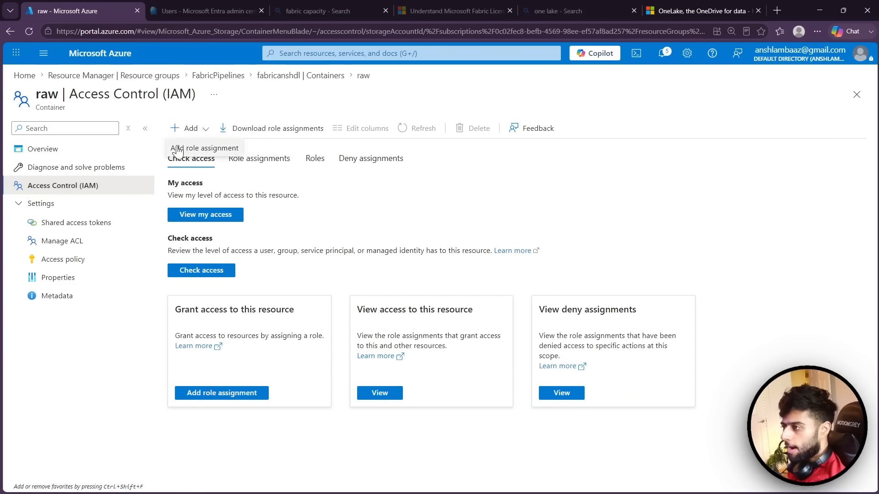
click(178, 149)
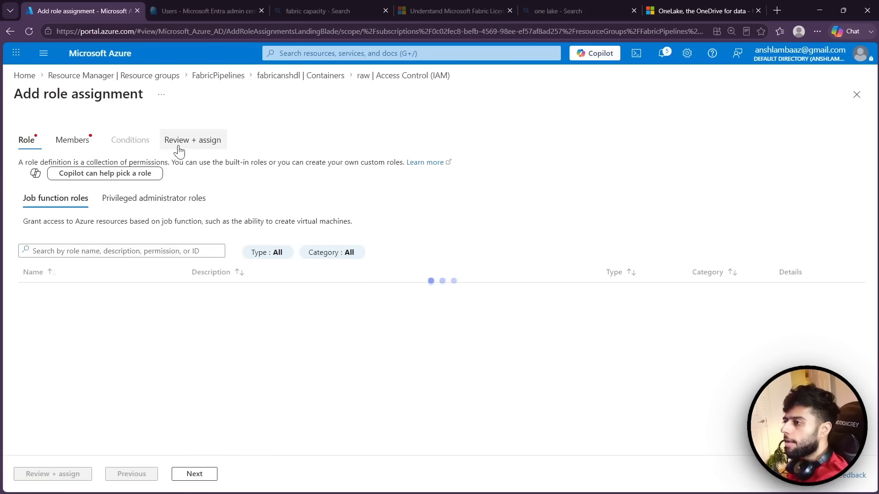
- Choose the Storage Blob Data Contributor role for the new role assignment and proceed to its members
click(84, 250)
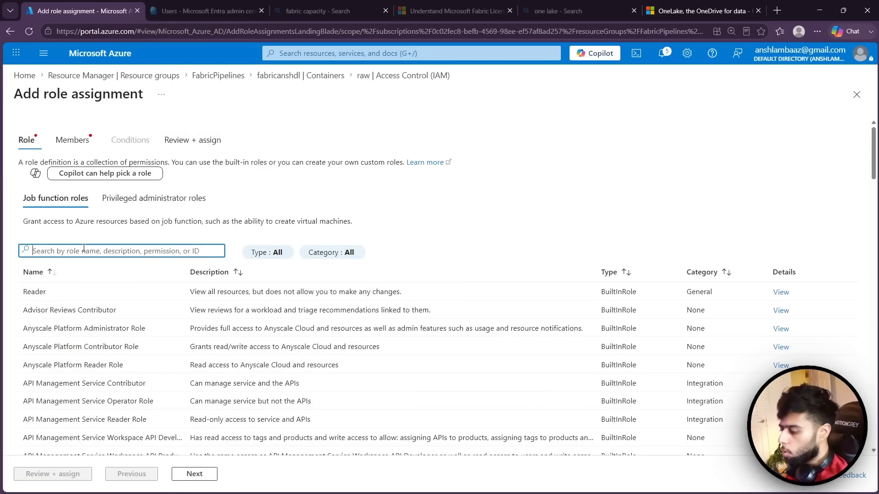
text(Storage )
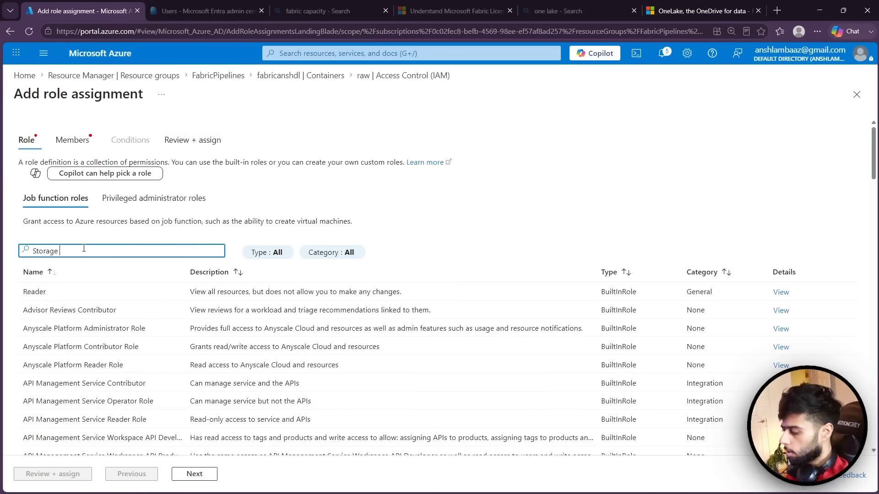
text(Blob Data)
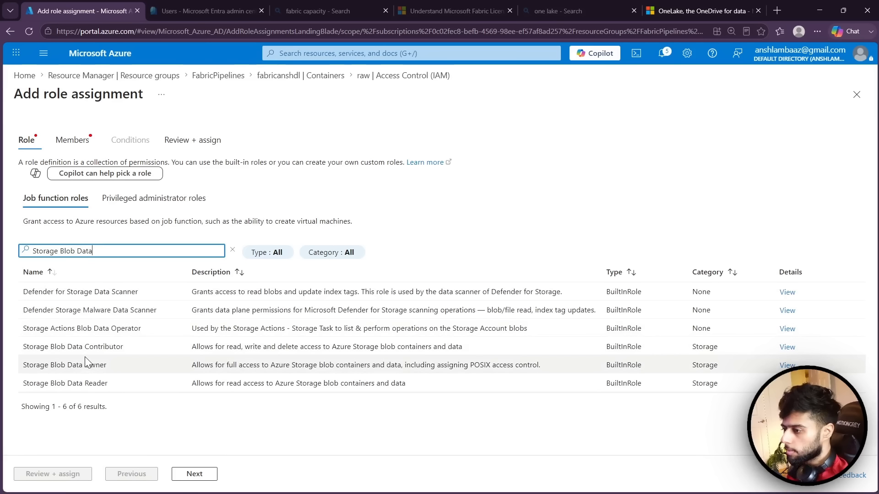
click(78, 346)
click(192, 474)
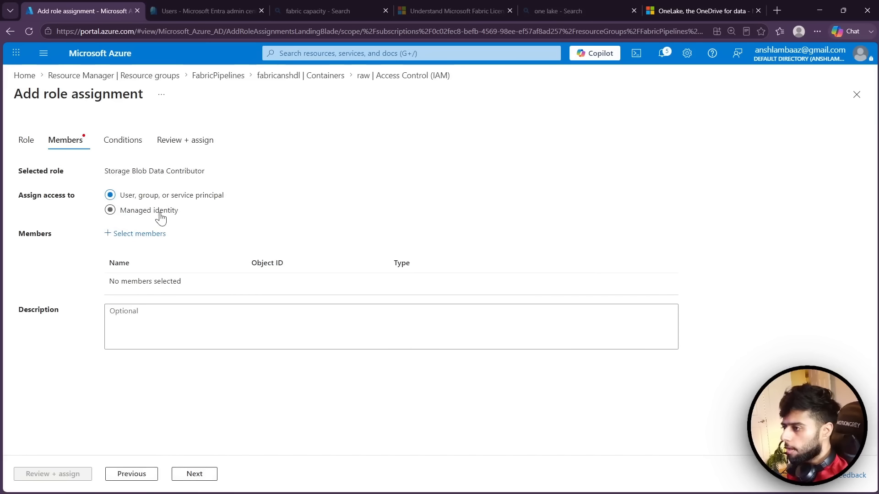
- Add the fabricpipelines user as the role's member and complete the role assignment
click(137, 234)
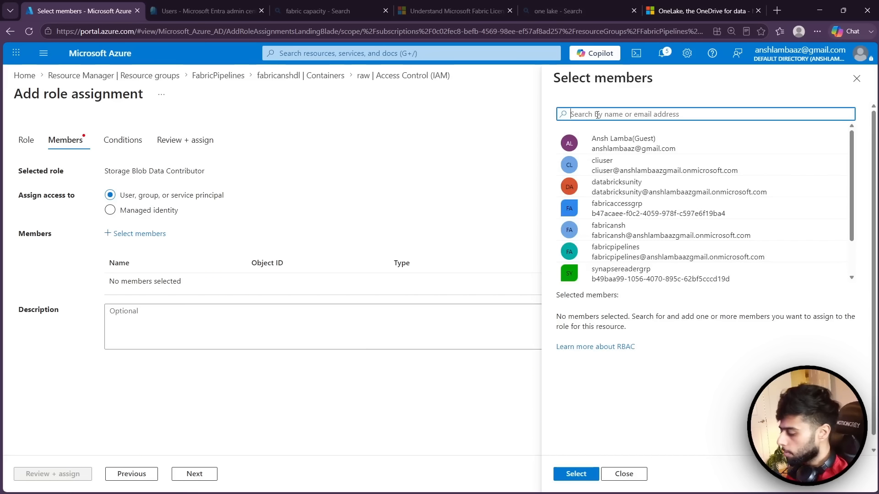
text(fabricpip)
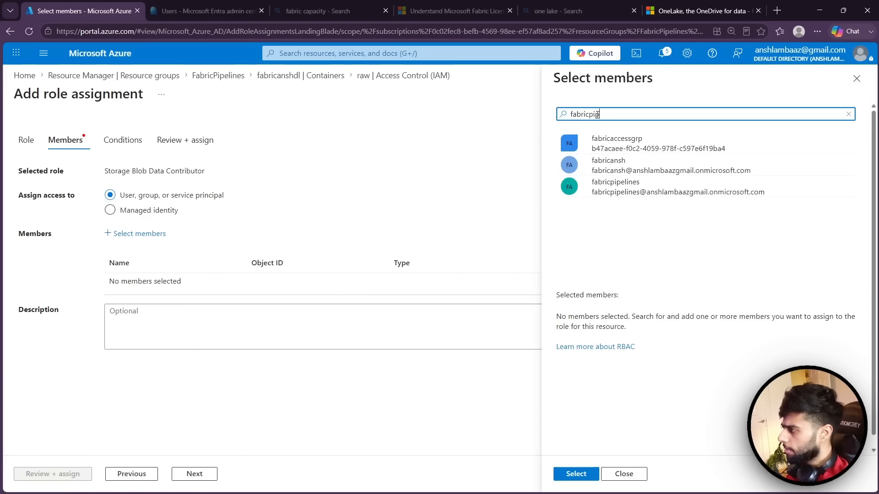
click(672, 145)
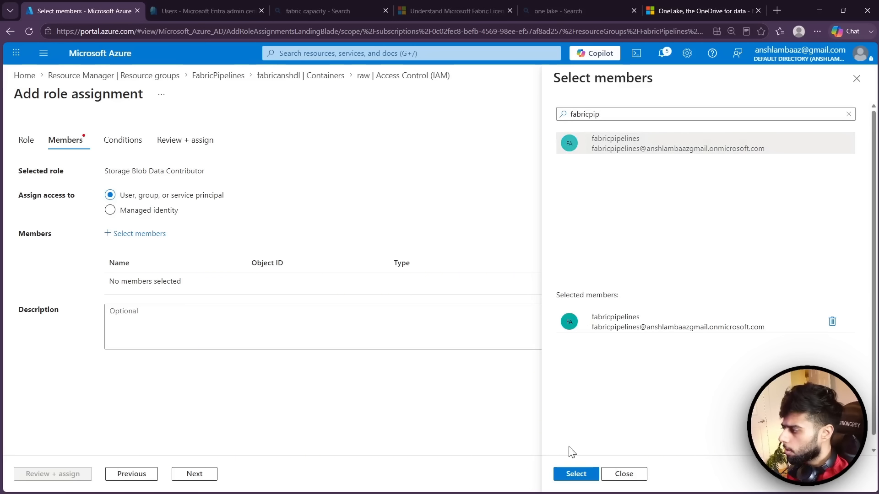
click(575, 474)
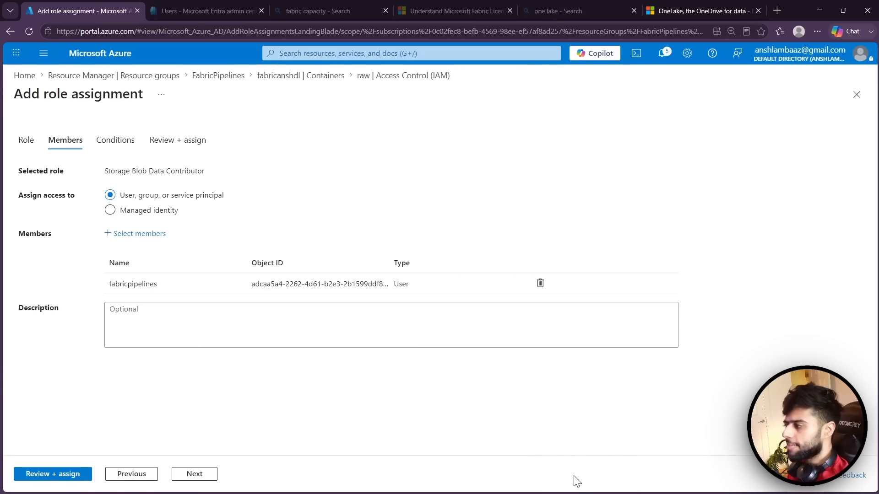
click(27, 477)
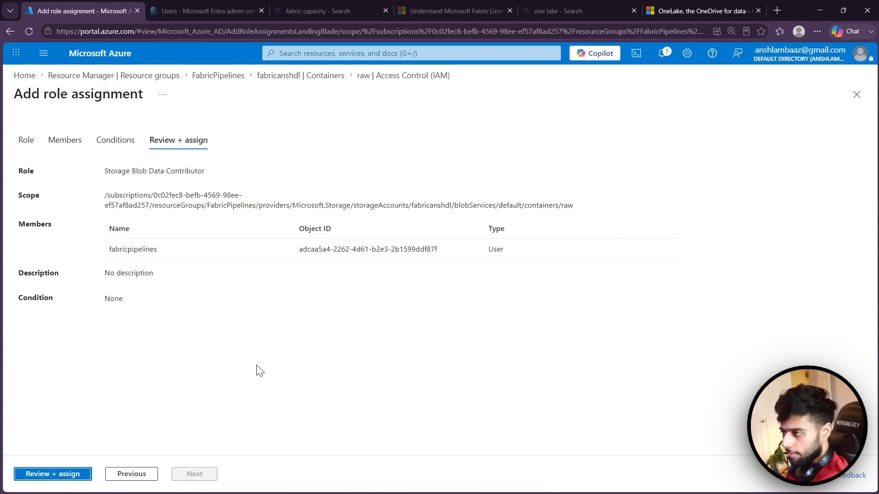
click(41, 476)
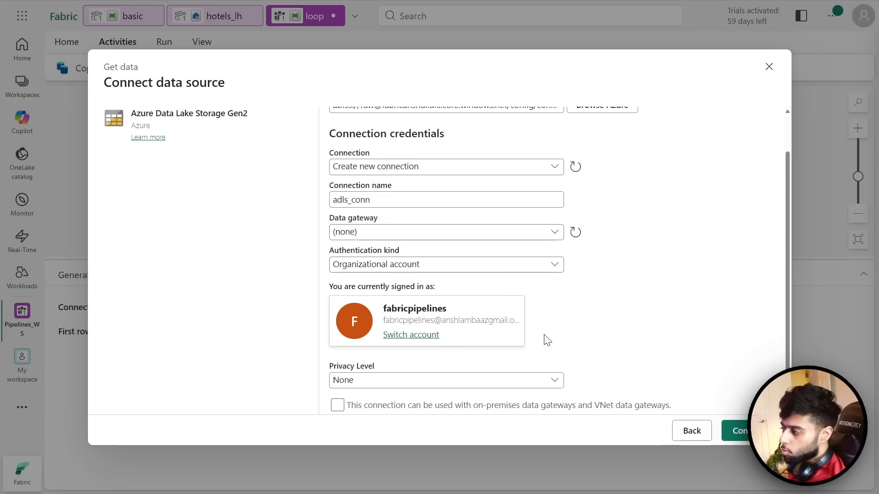
- In Fabric, keep Organizational account as the authentication kind and try to connect to the data source with the abfss URL
click(550, 271)
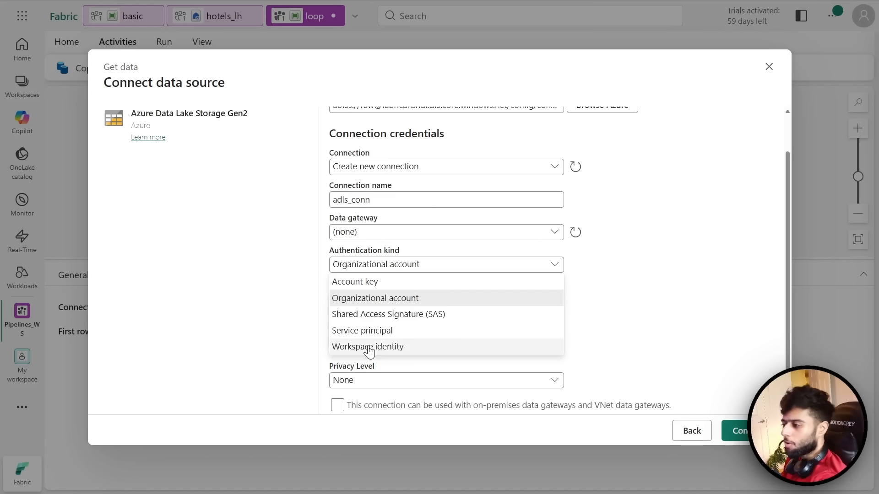
click(675, 295)
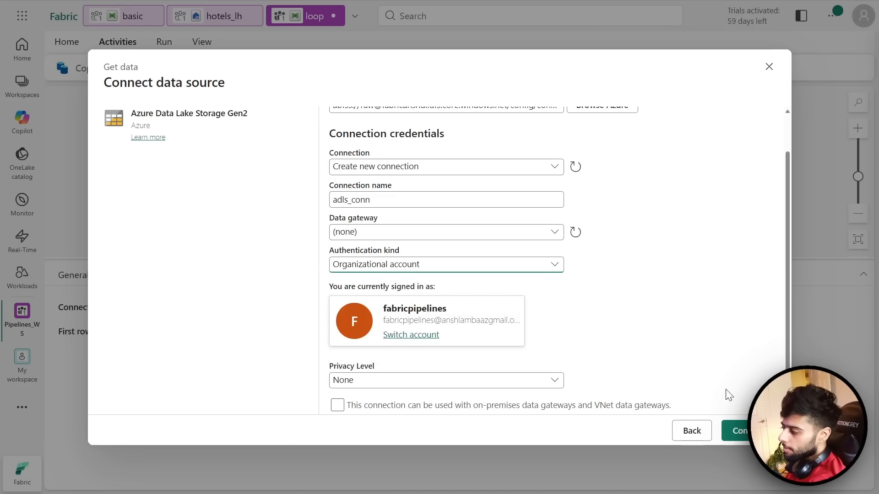
click(741, 431)
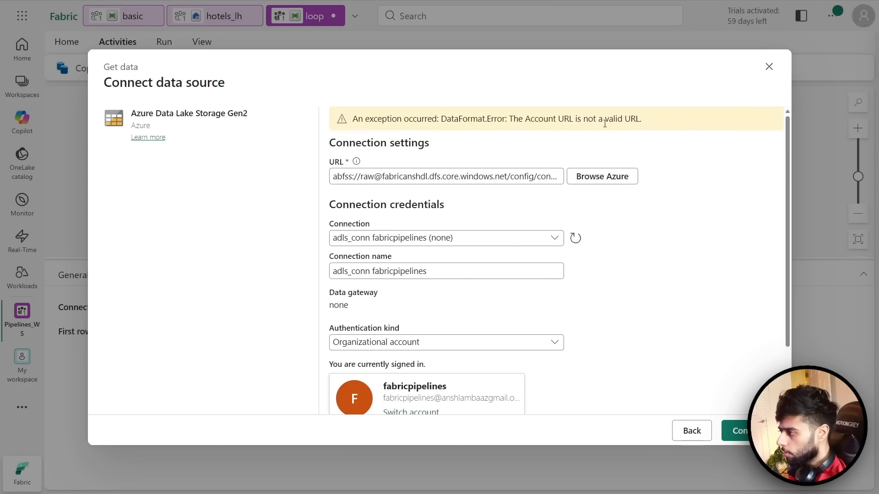
- Inspect the full connection URL and read the help note on the required ADLS Gen2 endpoint
scroll(657, 222, down, 2)
scroll(657, 222, up, 2)
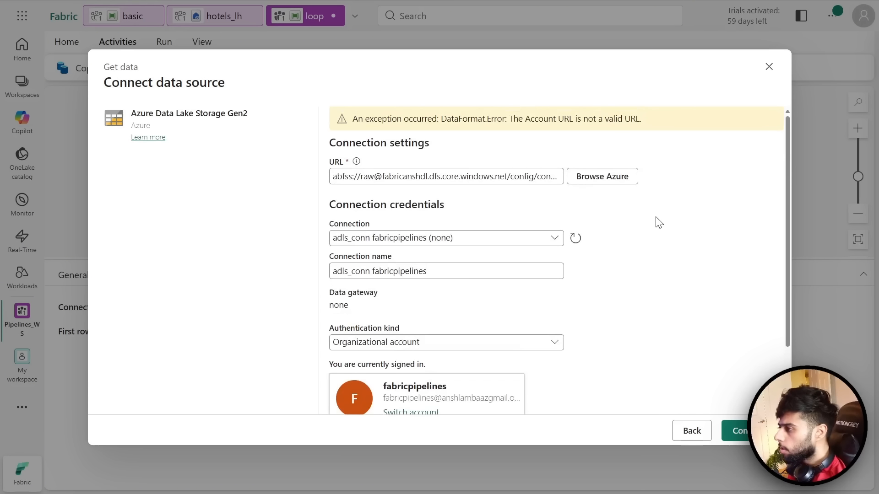
click(440, 176)
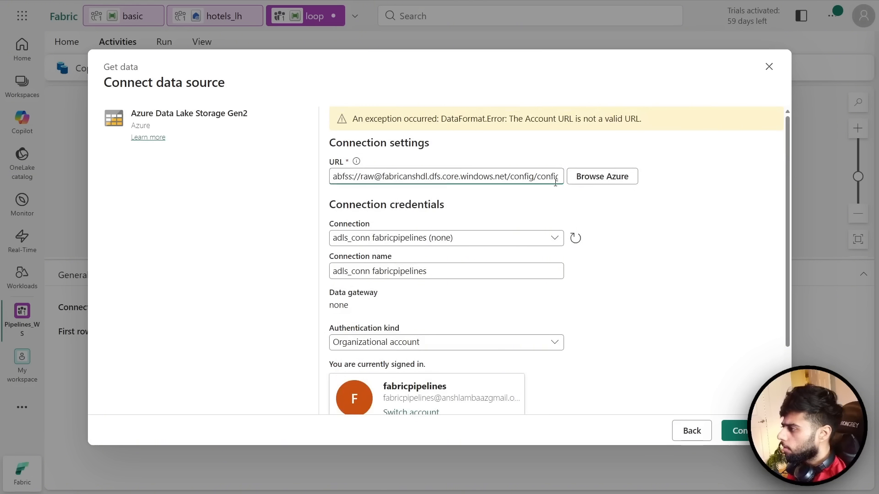
key(End)
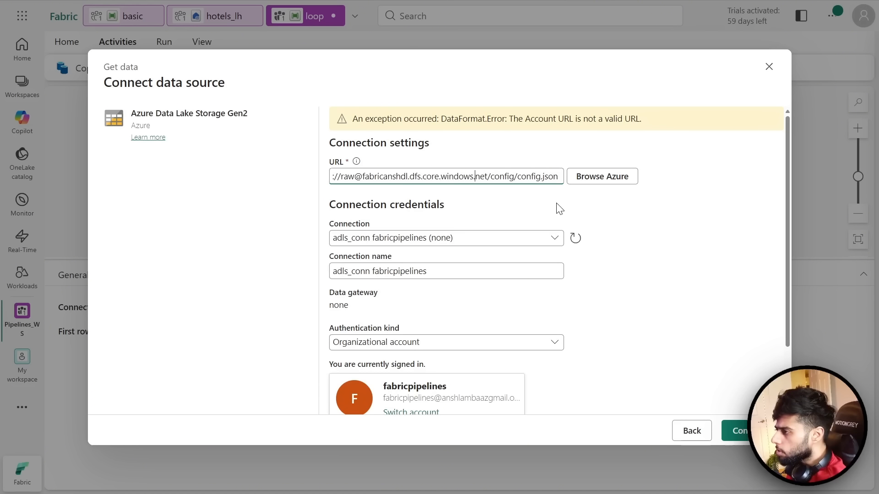
key(Home)
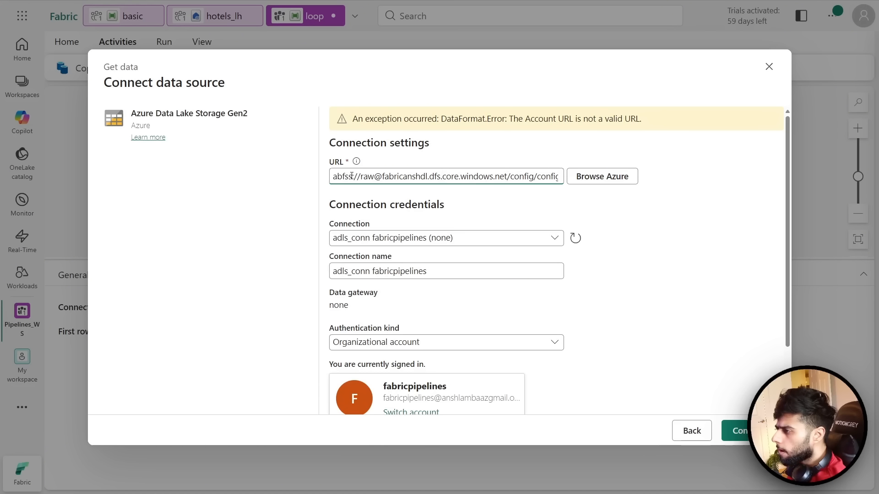
mouse_move(356, 162)
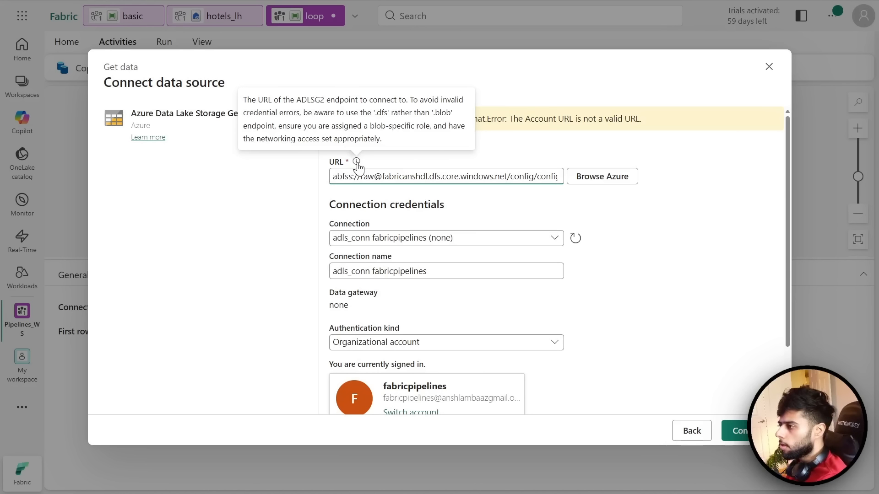
click(393, 164)
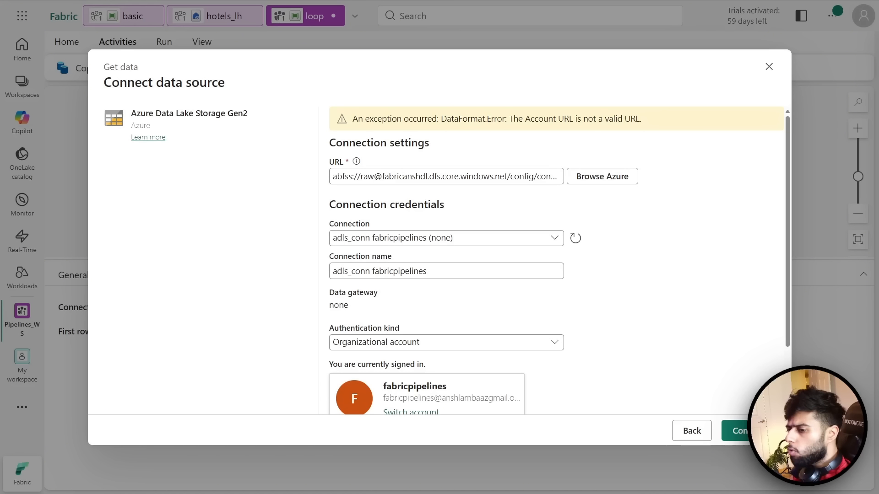
- Switch to the Azure portal and copy the URL of config.json from its properties in the raw container's config folder
key(alt+Tab)
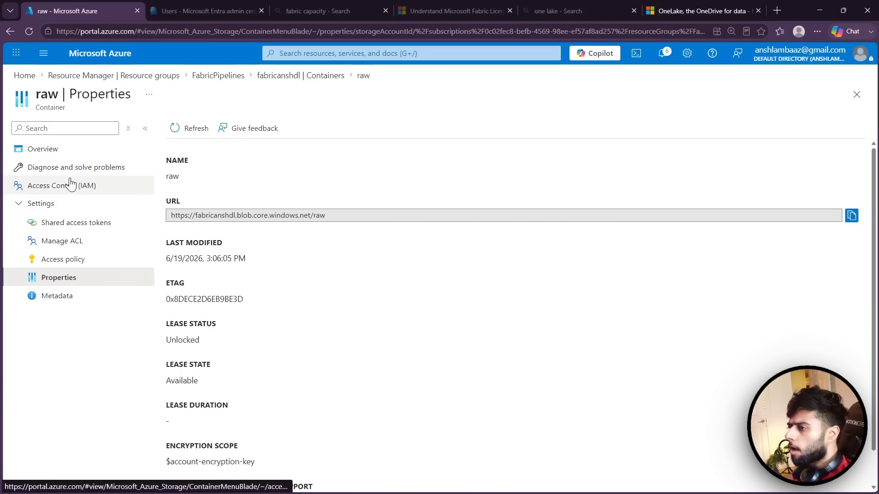
click(314, 76)
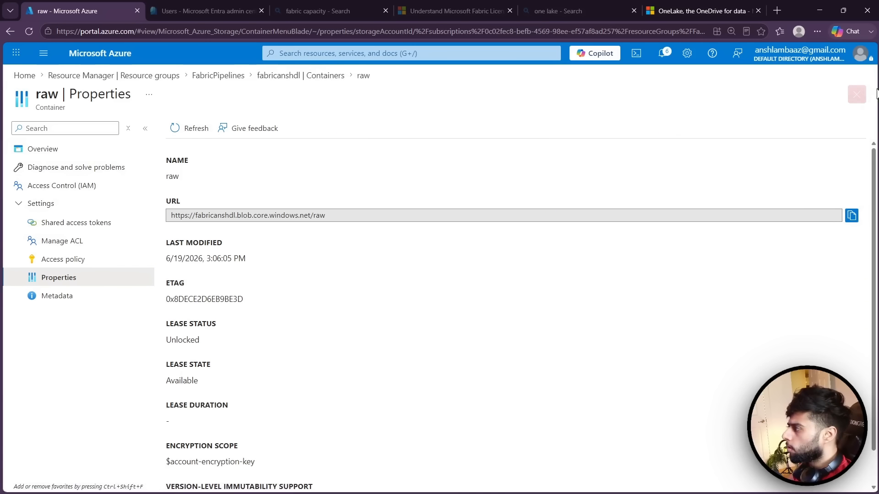
click(219, 231)
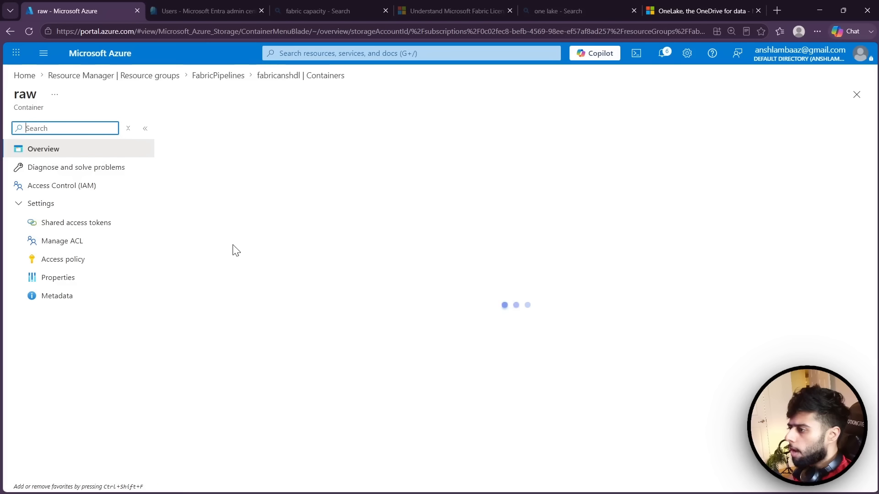
click(223, 249)
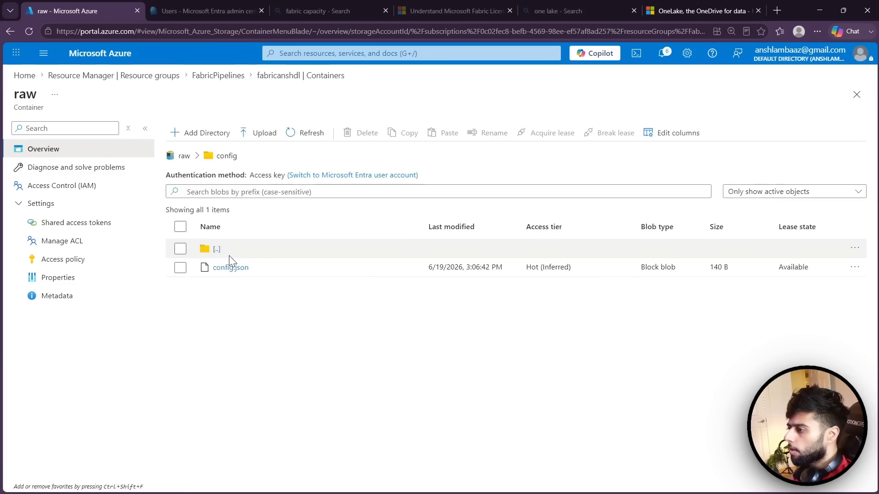
click(853, 268)
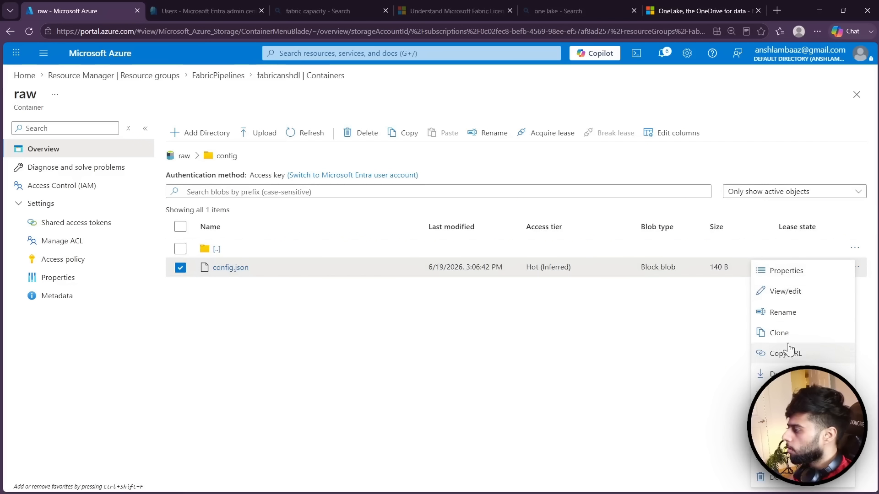
click(771, 271)
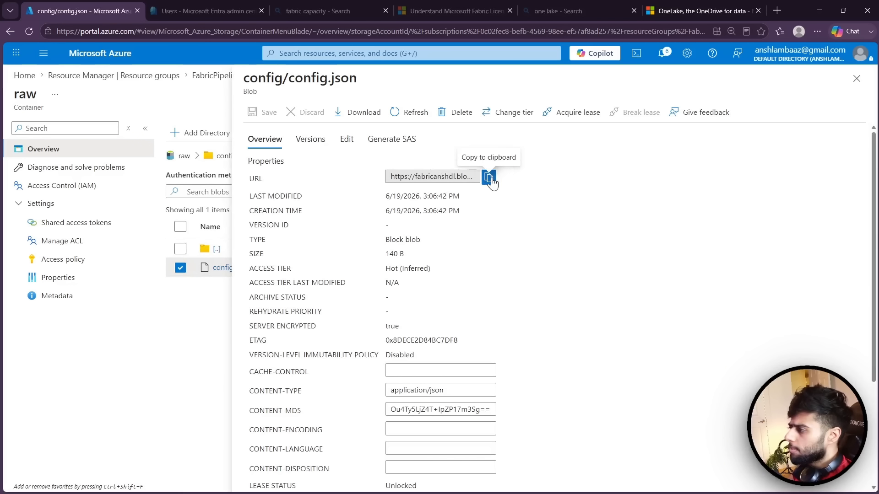
click(489, 177)
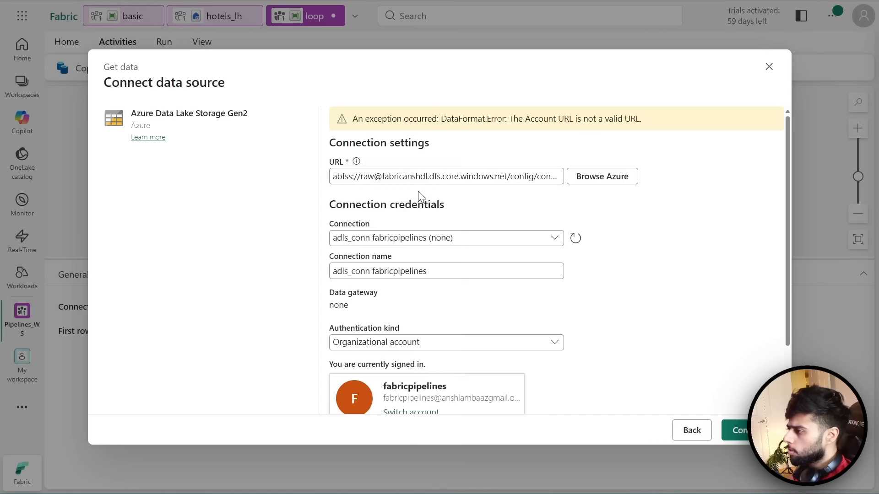
- Back in Fabric, replace the connection URL with the copied config.json URL and change its blob endpoint to dfs
click(431, 180)
key(ctrl+a)
key(ctrl+v)
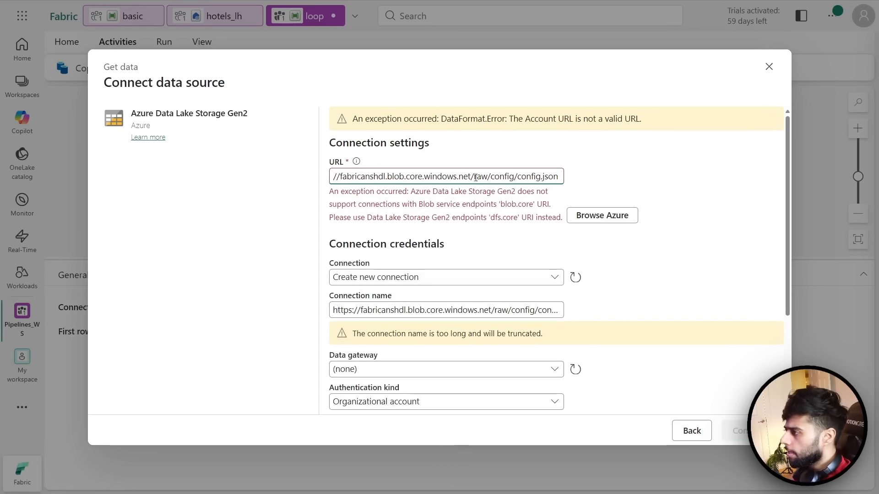
double_click(394, 177)
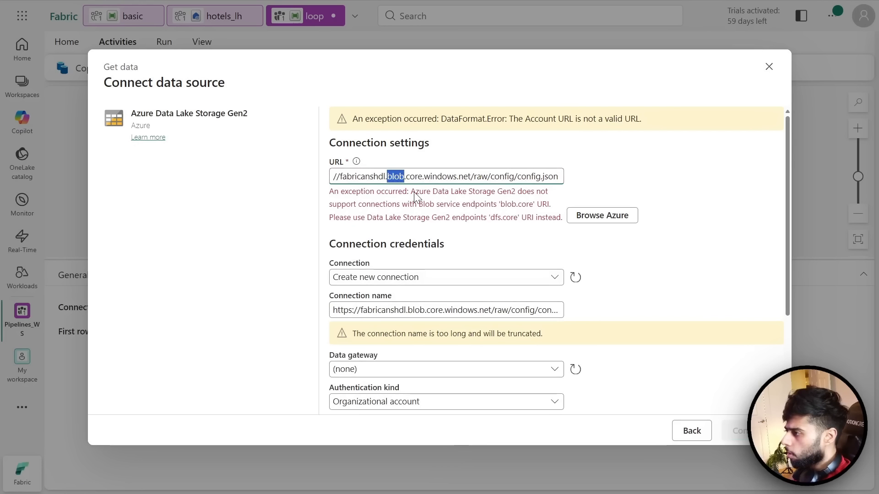
text(dfs)
click(498, 209)
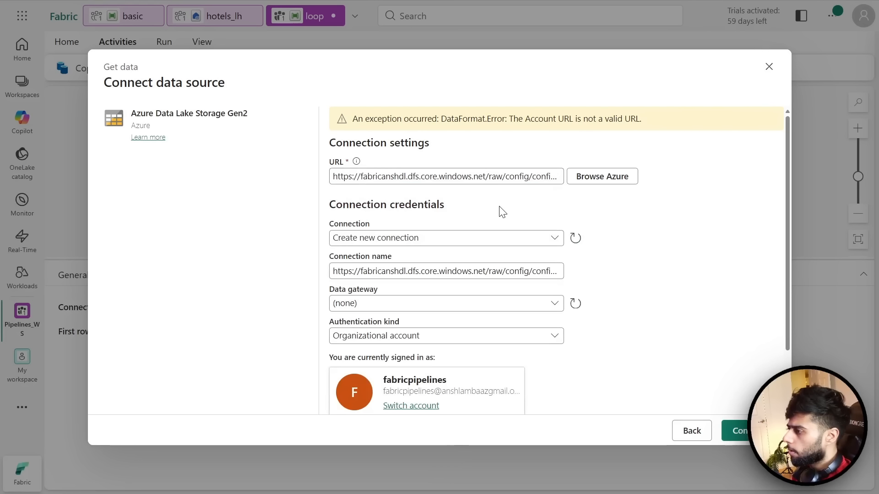
- Name the new connection adls_conn and connect to the data source
click(450, 271)
key(ctrl+a)
text(ad)
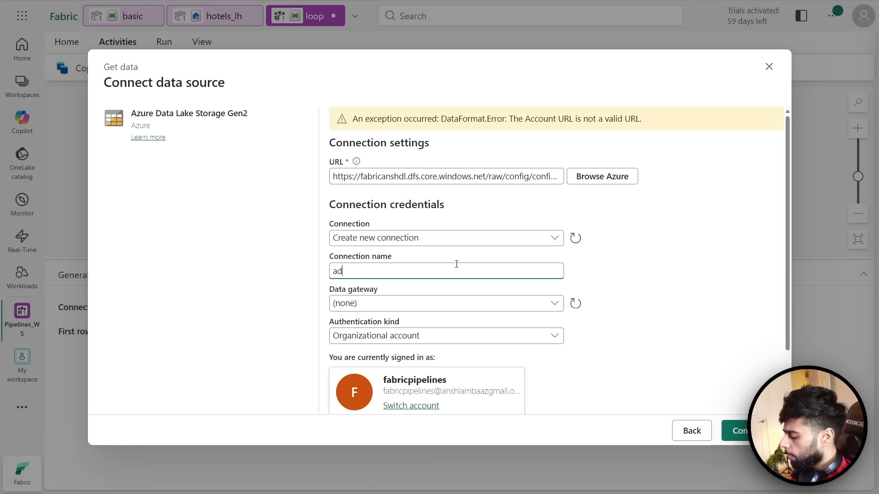
text(ls_conn)
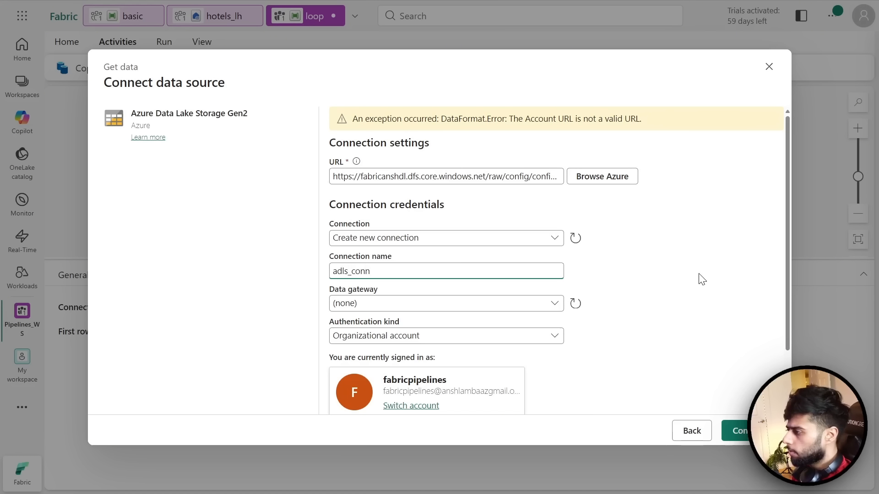
click(699, 279)
scroll(519, 341, down, 2)
click(734, 430)
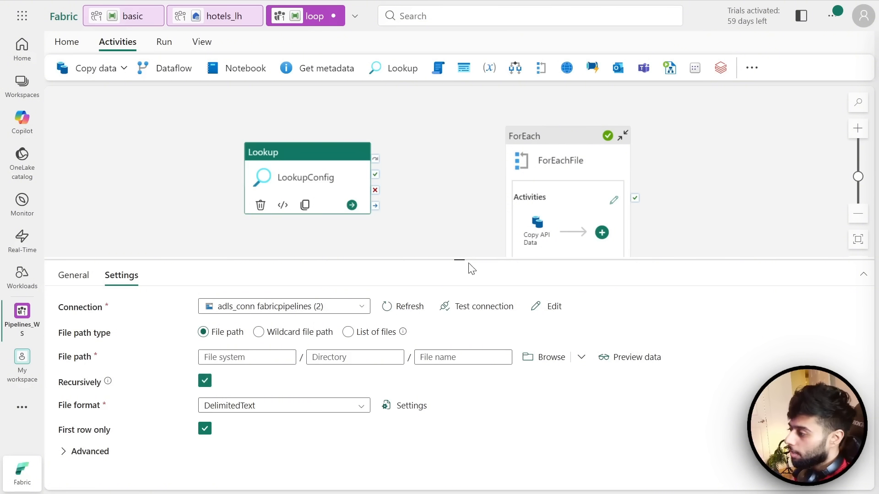
- Deactivate the ForEachFile activity, then move LookupConfig slightly higher on the canvas and bring up its settings
drag(469, 264, 456, 310)
click(556, 152)
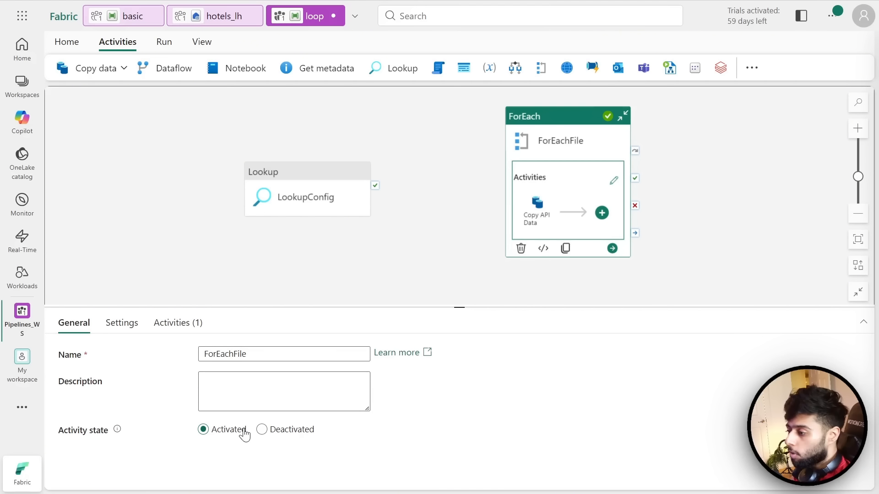
click(263, 429)
drag(318, 204, 338, 164)
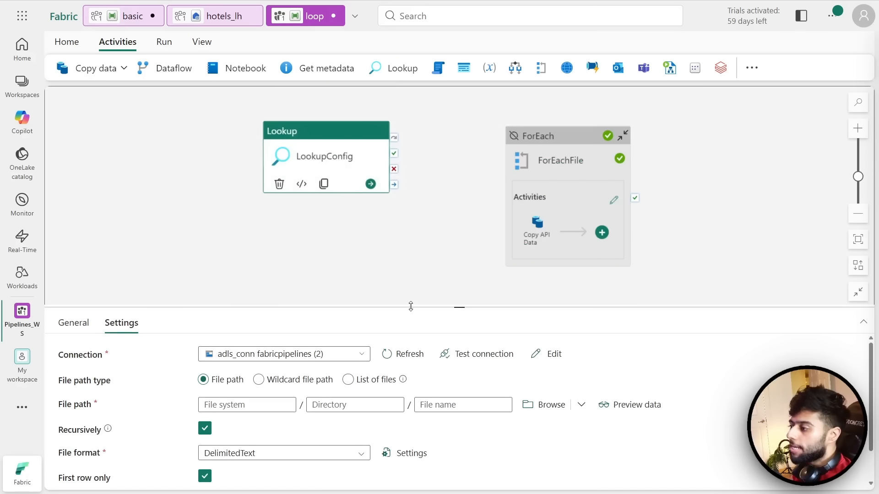
drag(411, 306, 412, 272)
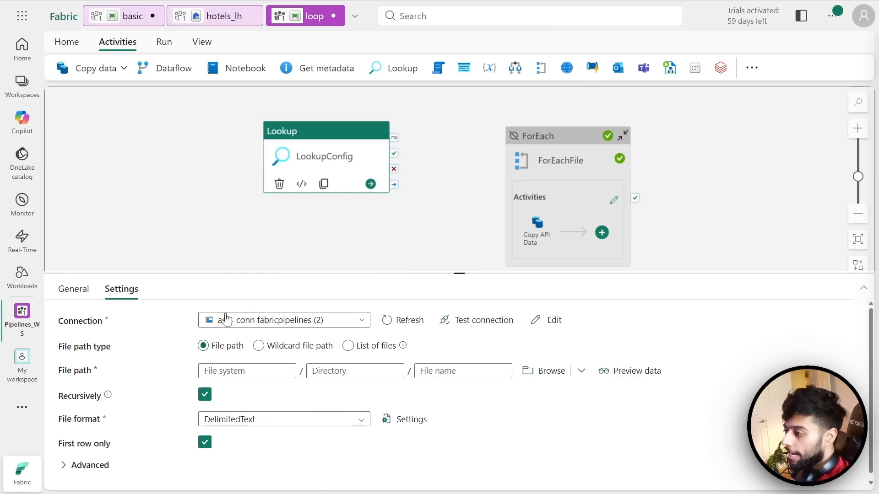
- Test the LookupConfig activity's adls_conn connection and read the detailed report of the test result
drag(300, 131, 273, 150)
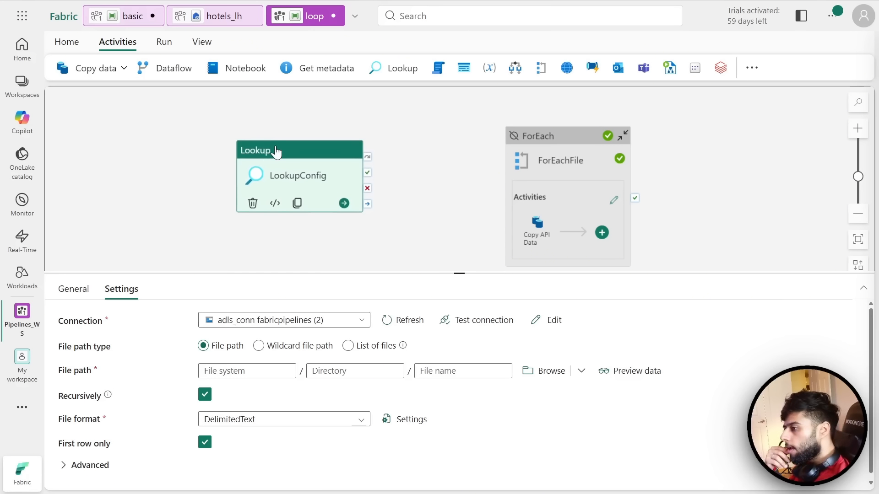
click(473, 320)
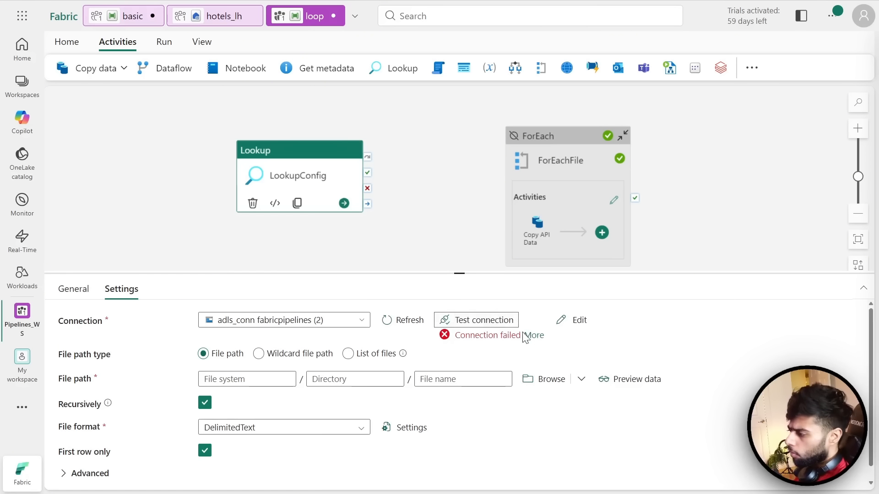
click(533, 335)
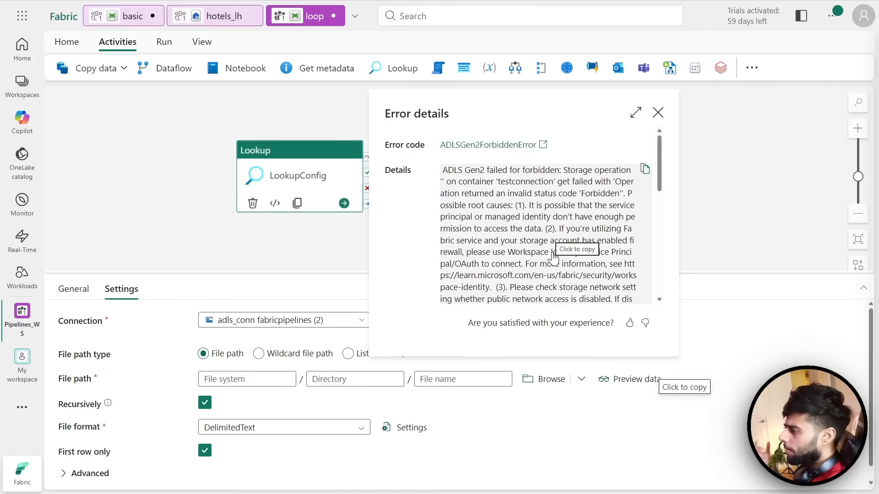
click(566, 425)
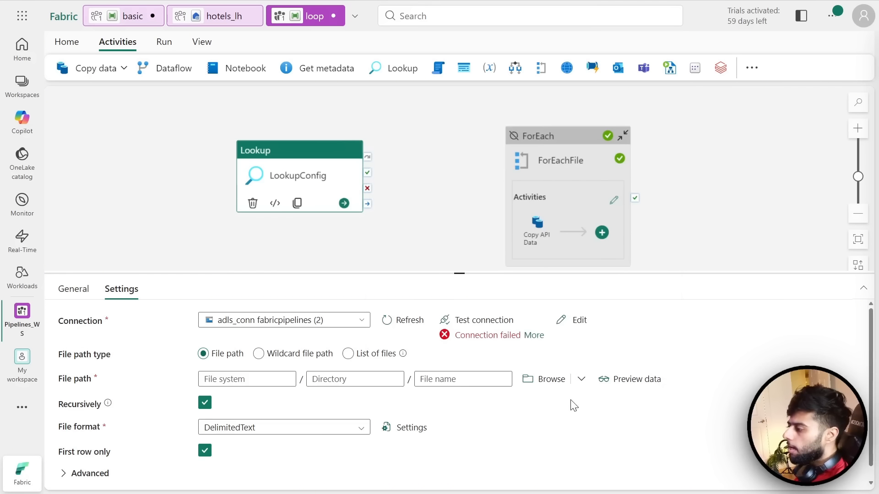
- Open the adls_conn connection for editing and review its URL, authentication kind, signed-in account and privacy level
click(577, 326)
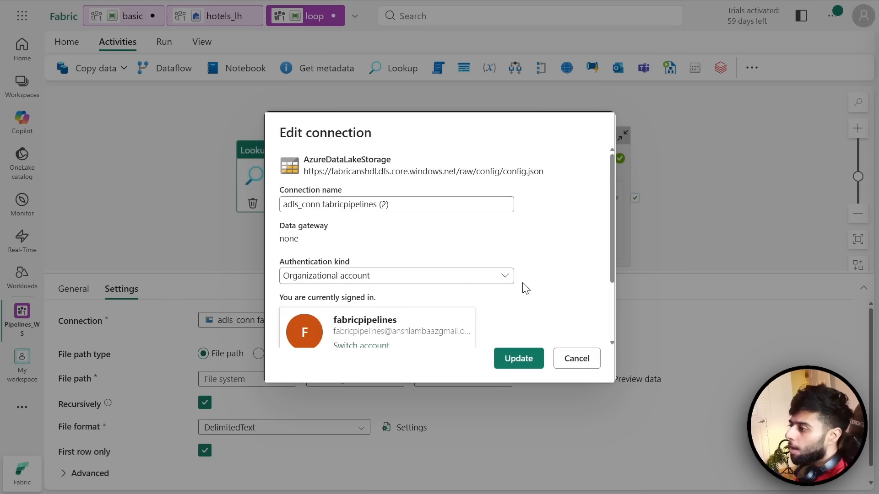
scroll(564, 239, down, 2)
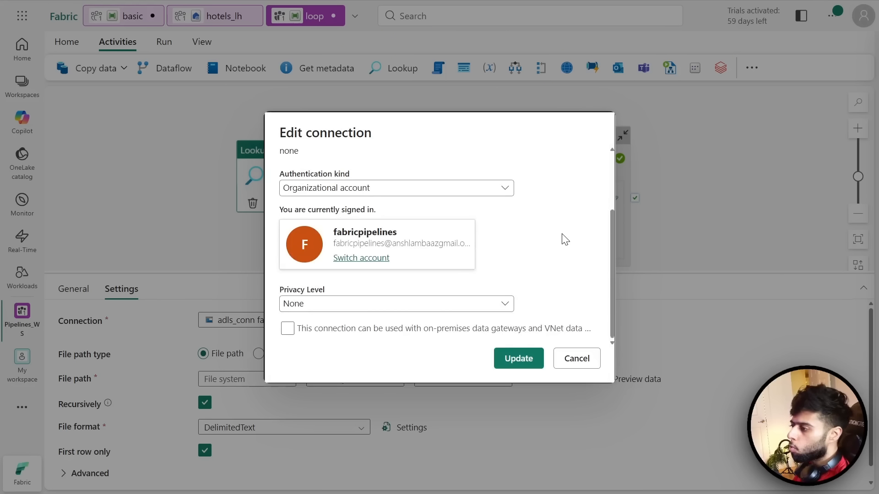
- Review the full settings of the Lookup activity's Data Lake connection and close them without updating
scroll(565, 240, up, 2)
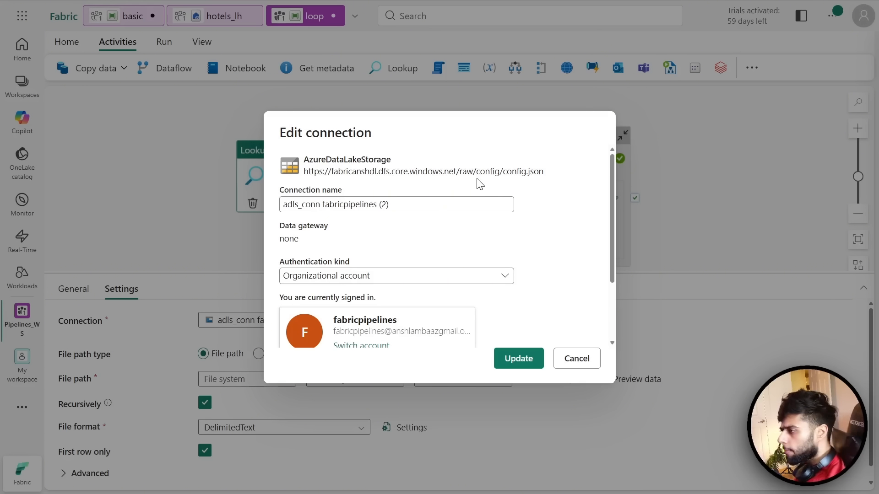
scroll(567, 254, down, 1)
scroll(566, 255, down, 3)
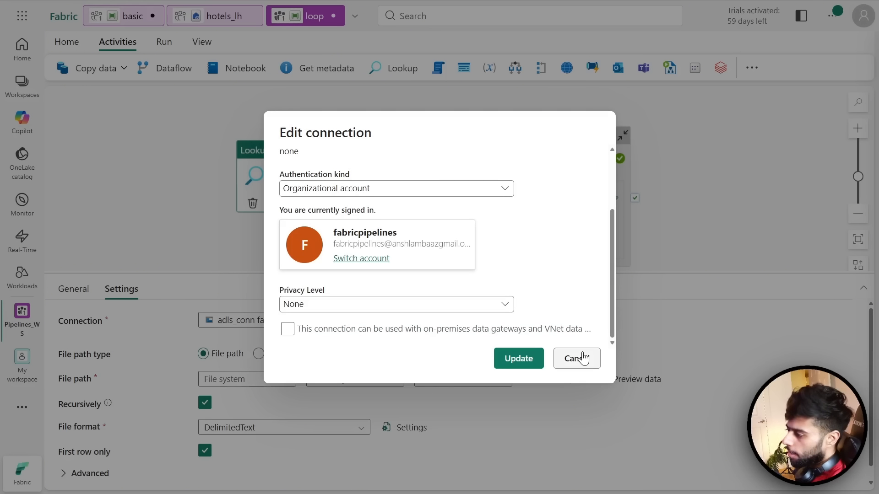
click(576, 359)
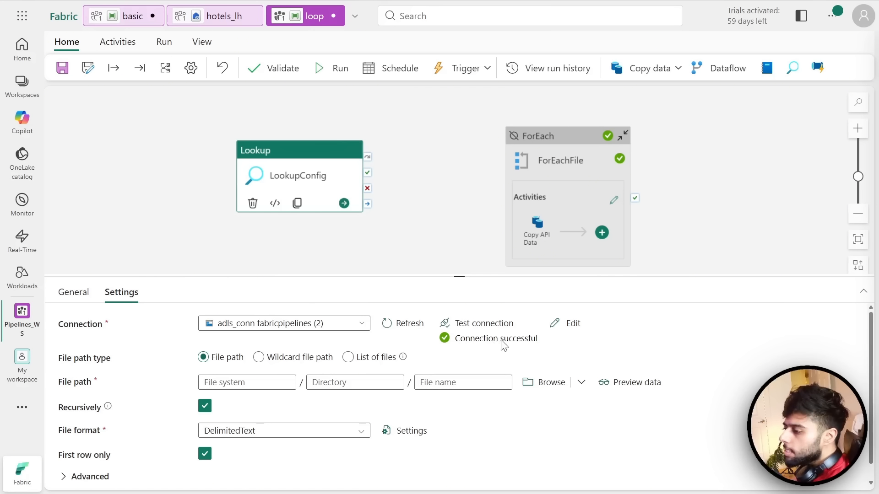
- Set the LookupConfig activity's source file to config.json in the config directory of the raw file system
click(526, 383)
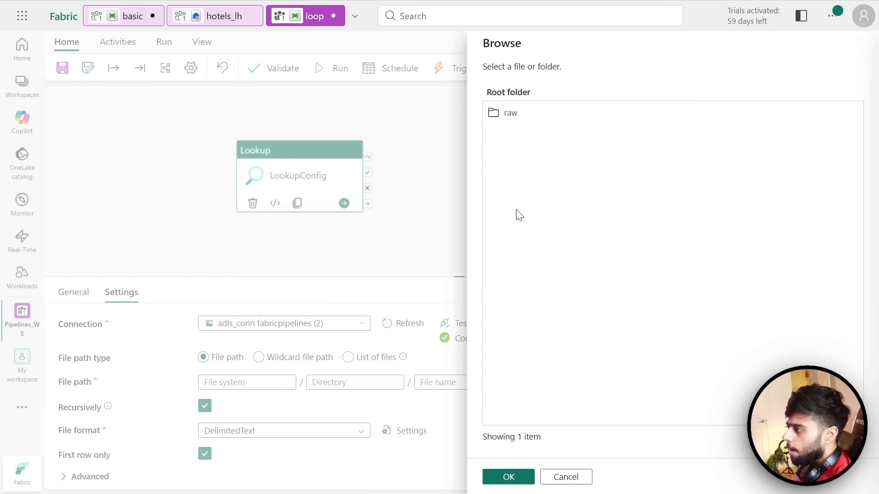
click(510, 115)
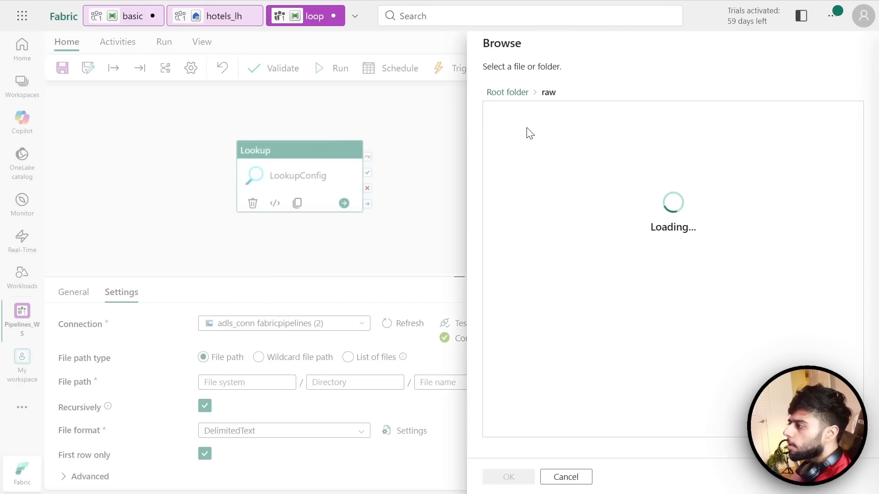
click(520, 115)
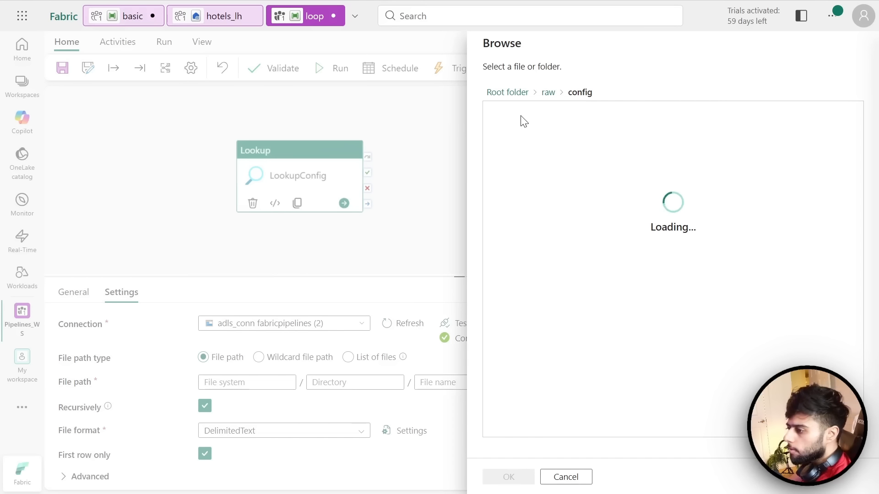
click(520, 115)
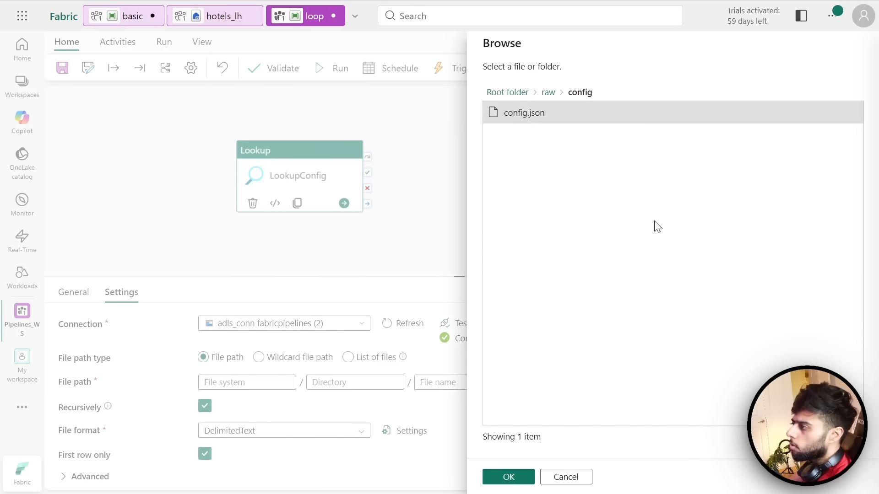
click(508, 477)
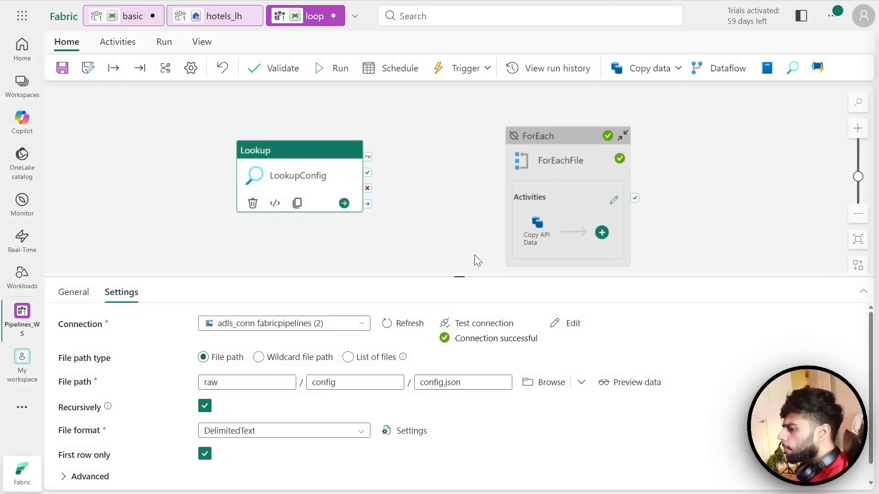
- Turn off First row only for the LookupConfig activity and check its advanced options
drag(458, 276, 465, 222)
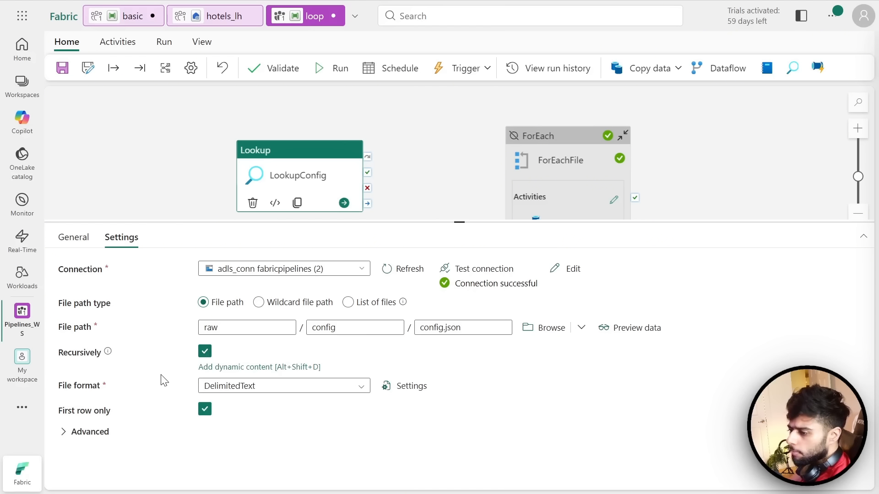
click(207, 401)
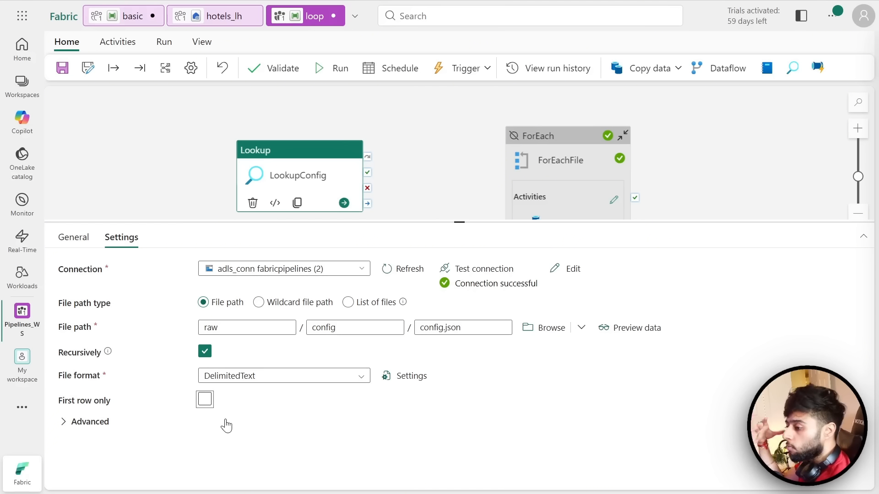
click(91, 424)
scroll(148, 433, down, 2)
click(96, 368)
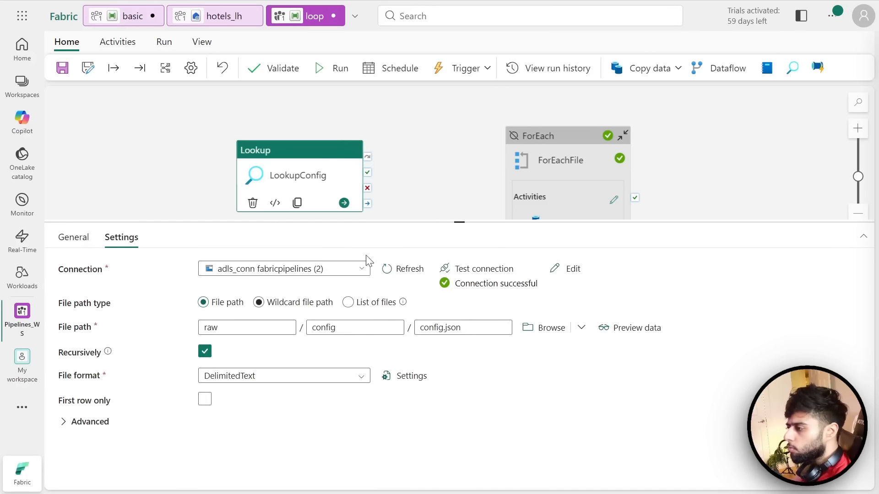
- Save the loop pipeline and validate it
drag(461, 222, 440, 397)
click(318, 224)
click(309, 202)
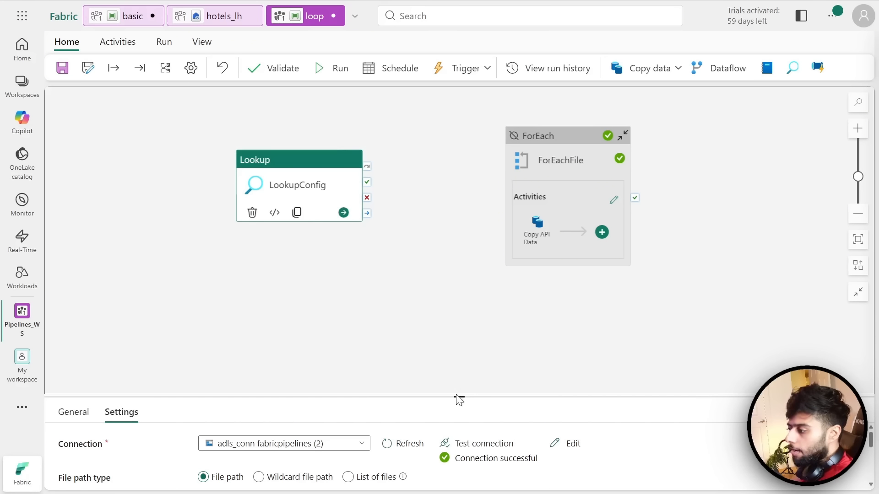
drag(457, 400, 160, 101)
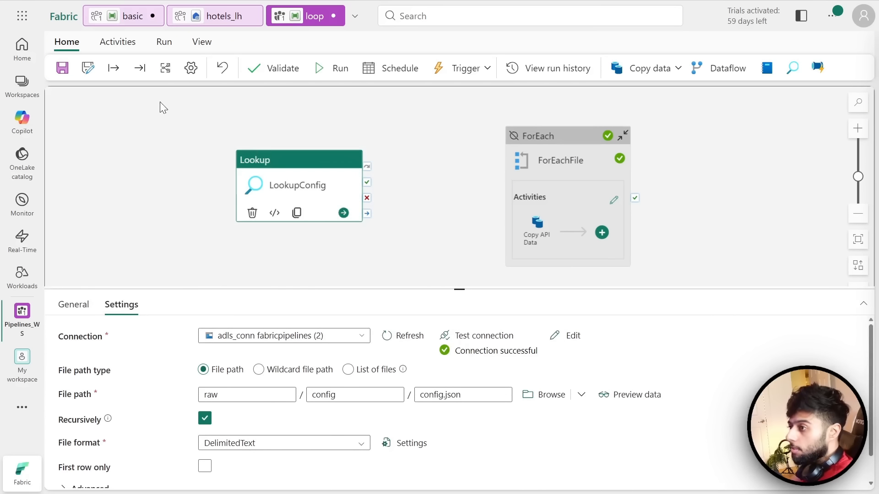
click(62, 72)
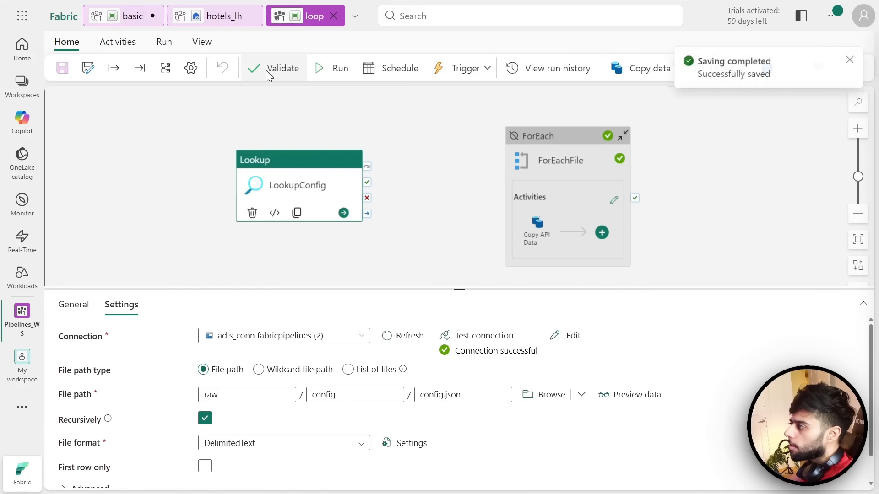
click(266, 70)
click(694, 474)
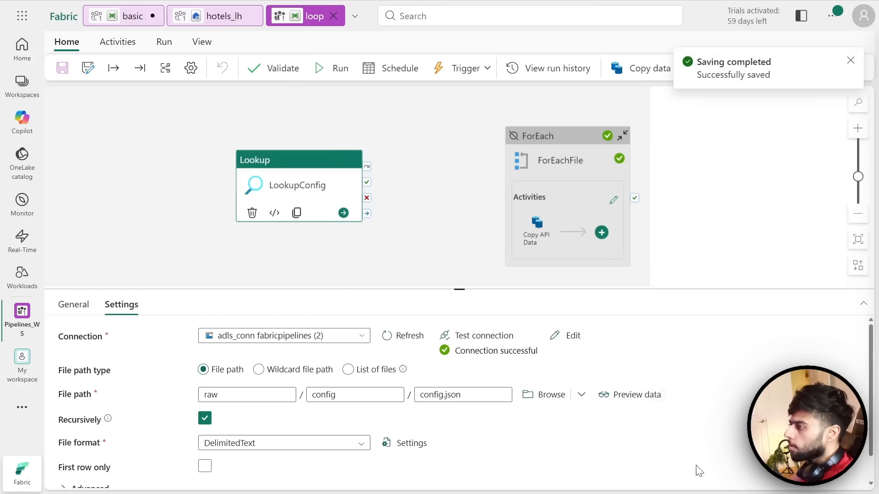
- Run the loop pipeline and open the error details of its LookupConfig activity
click(337, 68)
click(510, 477)
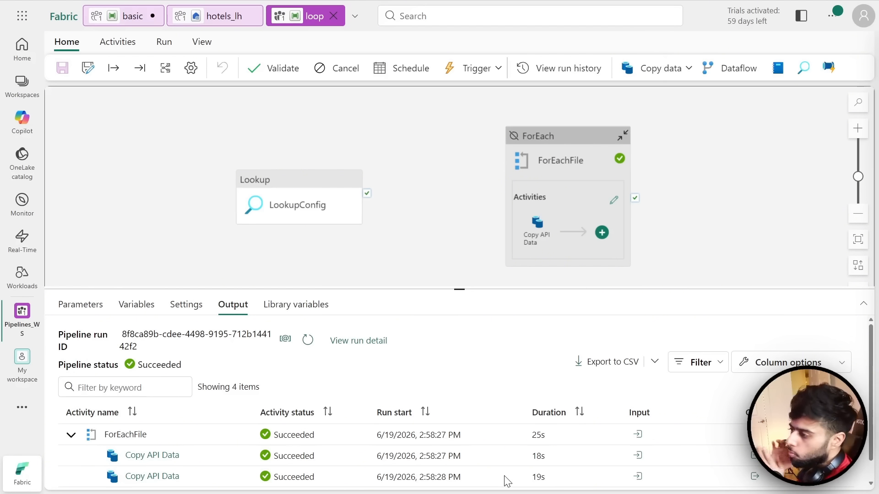
scroll(454, 224, down, 1)
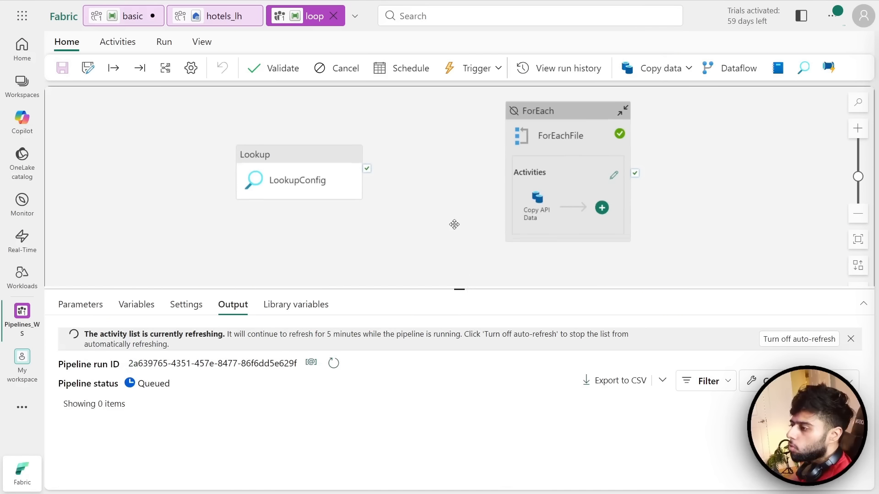
drag(459, 290, 447, 223)
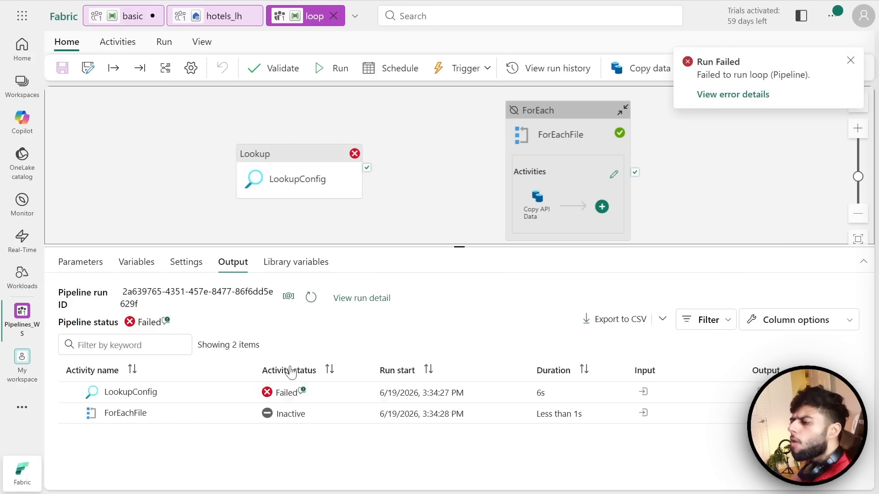
click(301, 392)
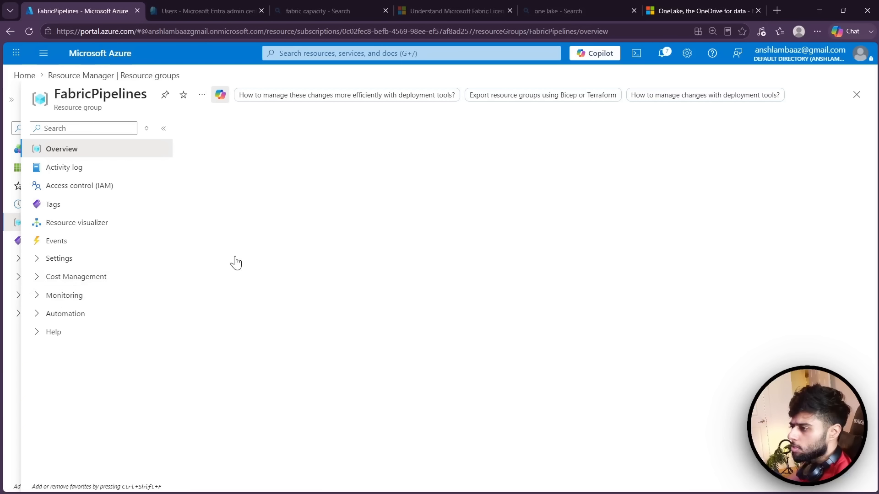
- Switch to the Azure portal and open config/config.json for editing in the raw container of the fabricanshdl storage account
click(856, 94)
click(242, 215)
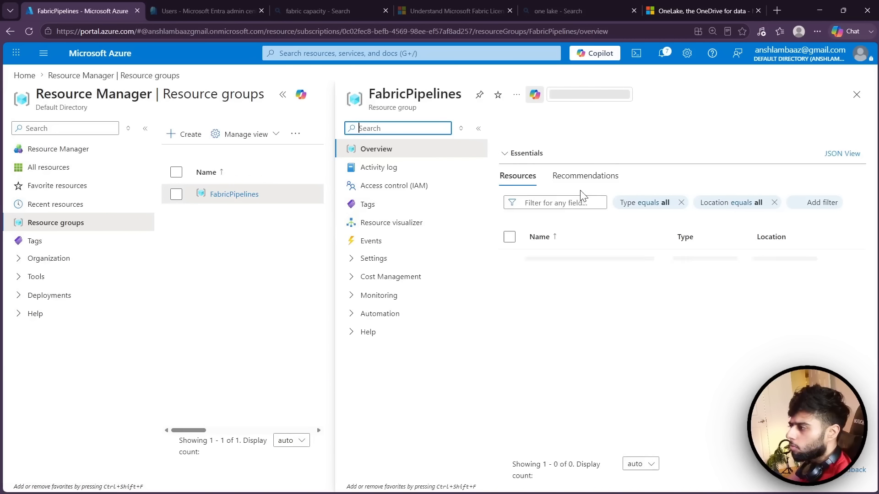
click(562, 259)
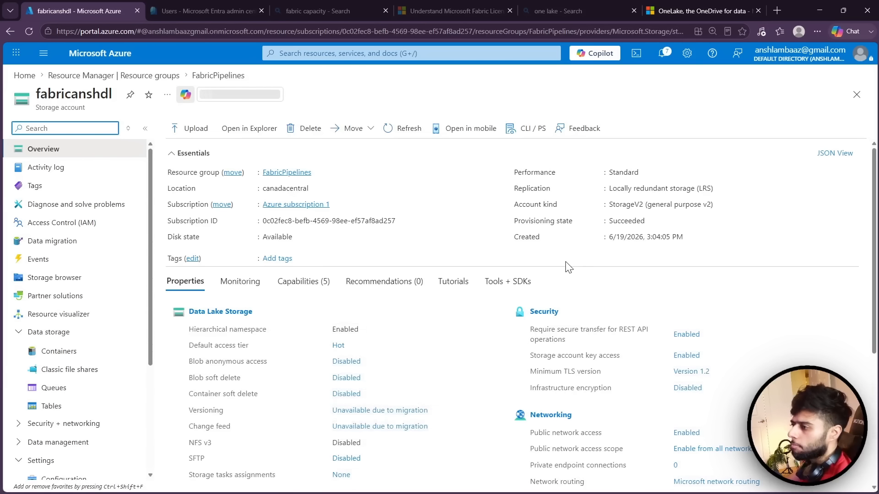
click(58, 351)
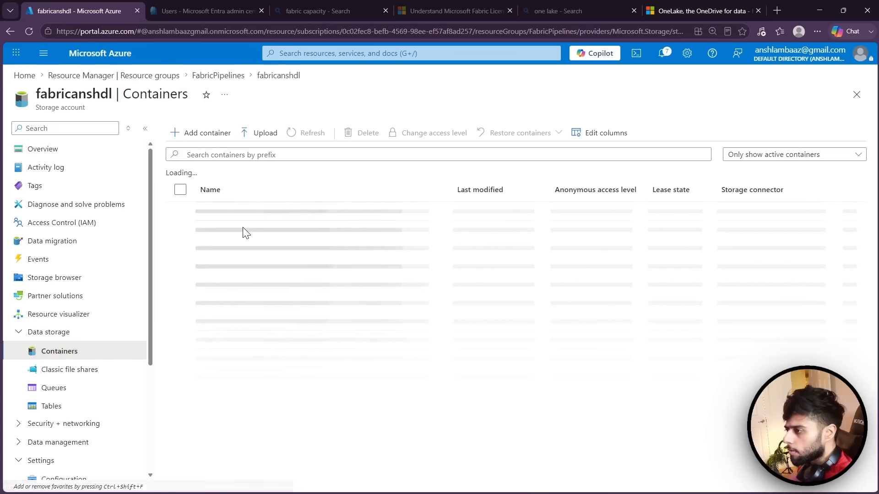
click(219, 232)
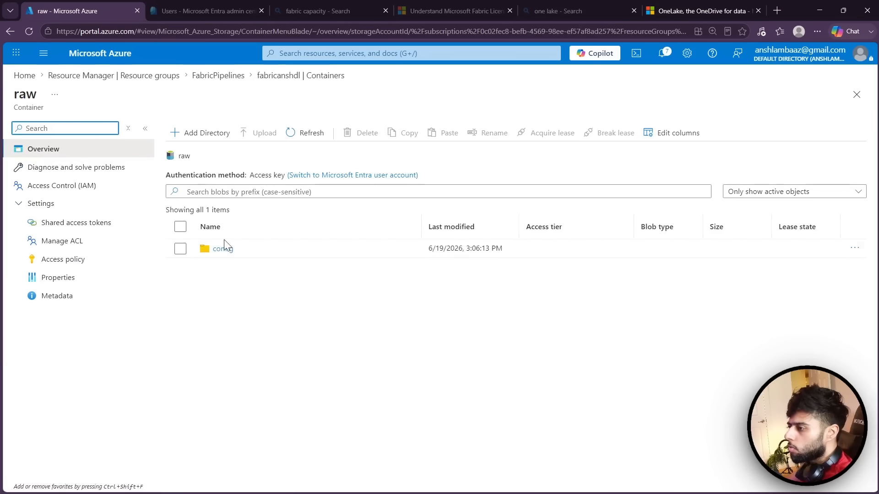
click(224, 249)
click(228, 269)
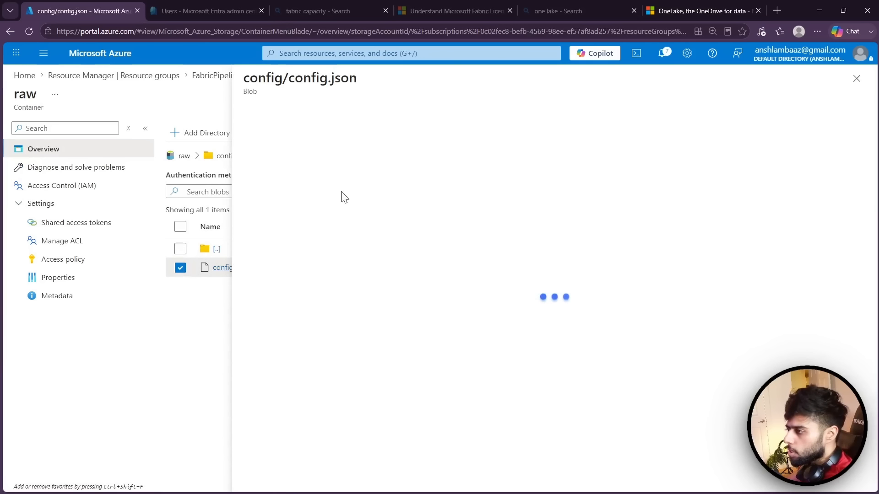
click(346, 141)
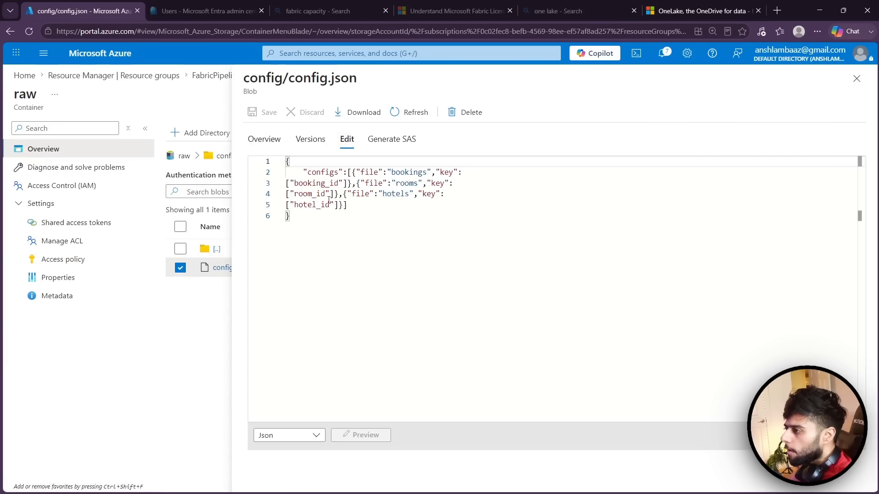
- Remove the line breaks inside the configs array of config.json so it sits on one line, and save the file
click(288, 184)
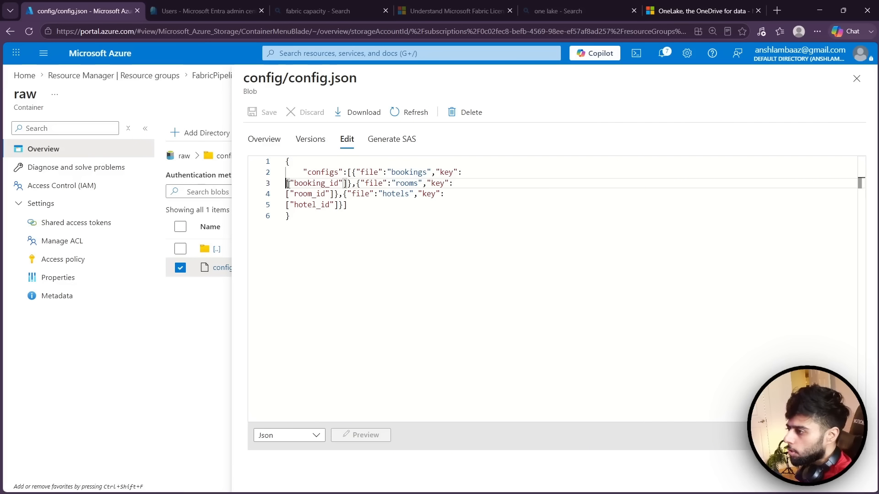
key(BackSpace)
key(Left)
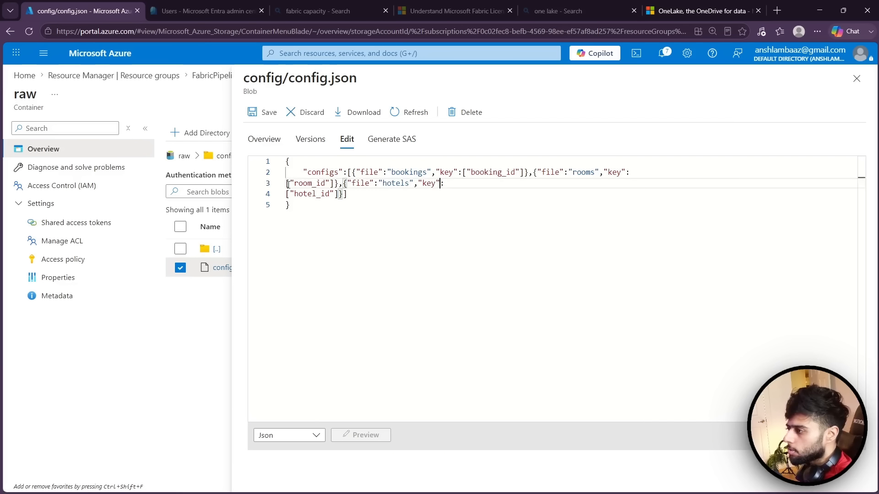
click(288, 184)
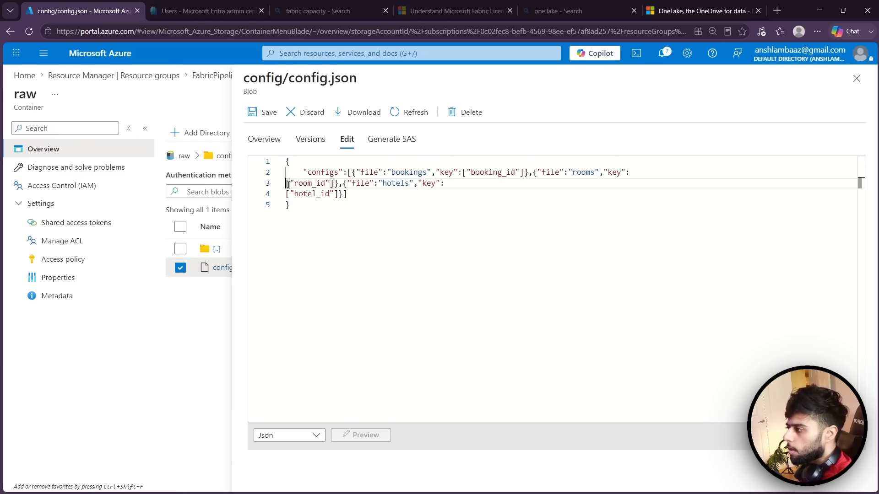
key(BackSpace)
click(288, 184)
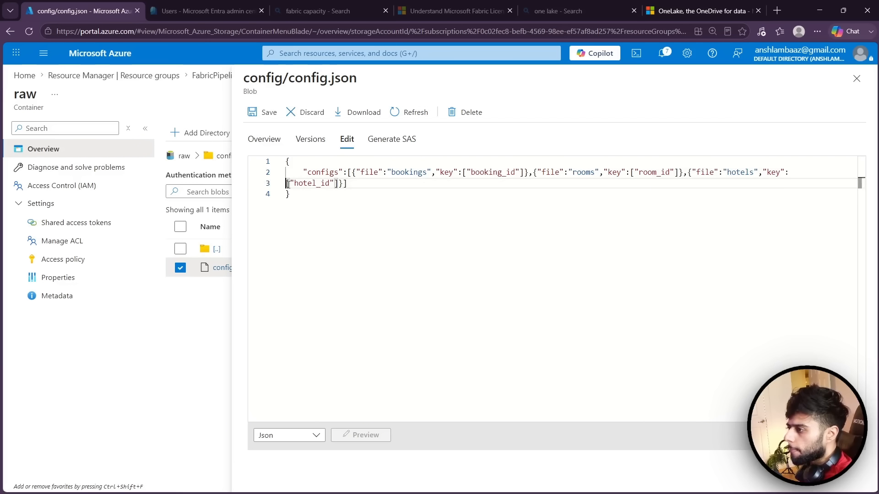
key(BackSpace)
key(ctrl+s)
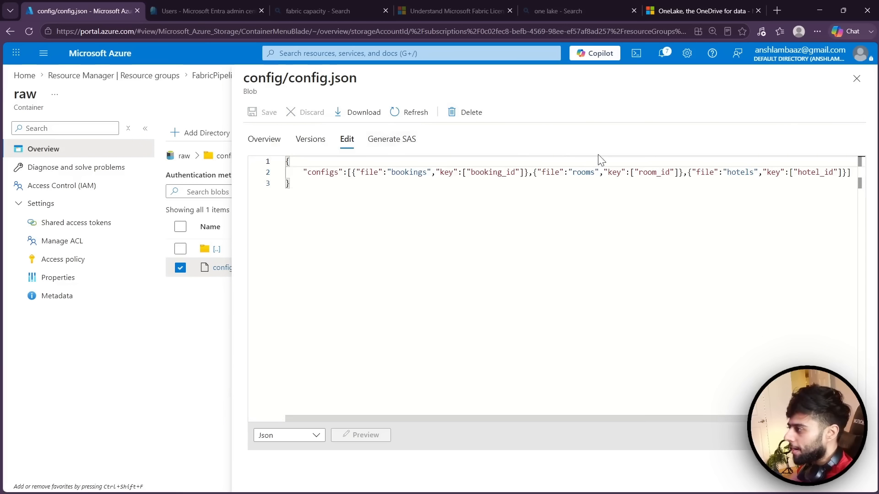
click(856, 79)
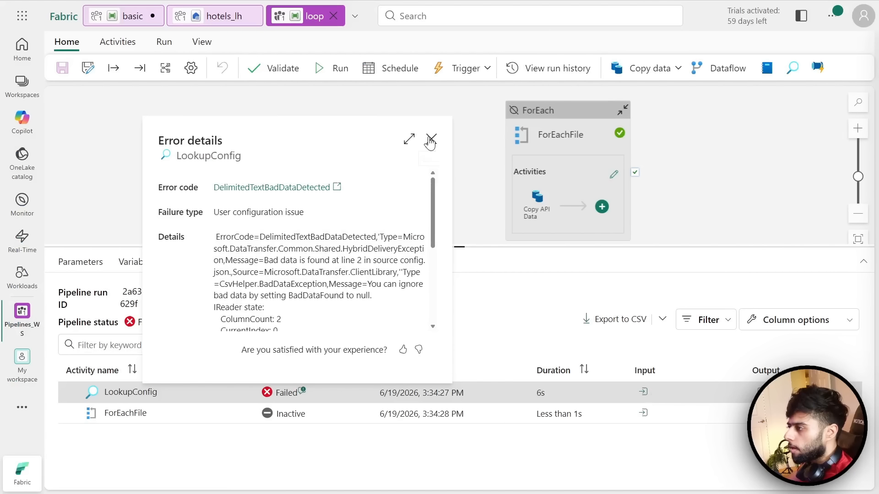
- Switch back to Fabric, close the error details, rerun the loop pipeline and refresh its activity status
click(429, 139)
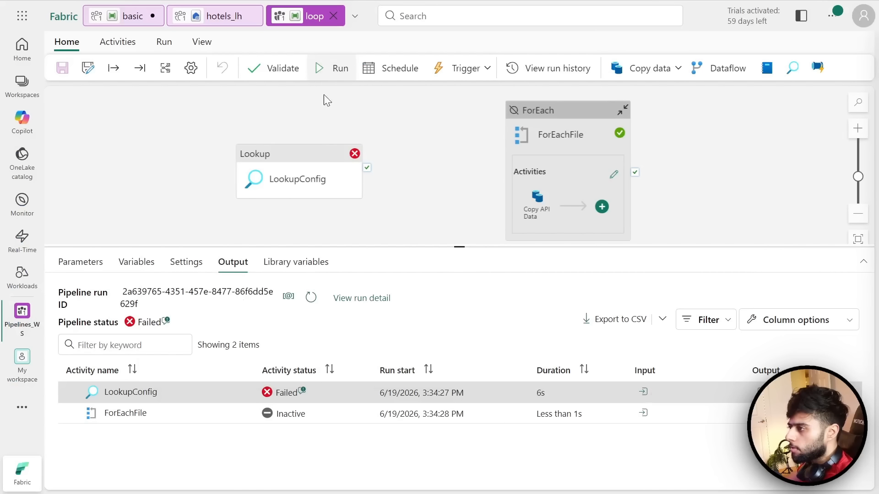
click(333, 68)
click(506, 476)
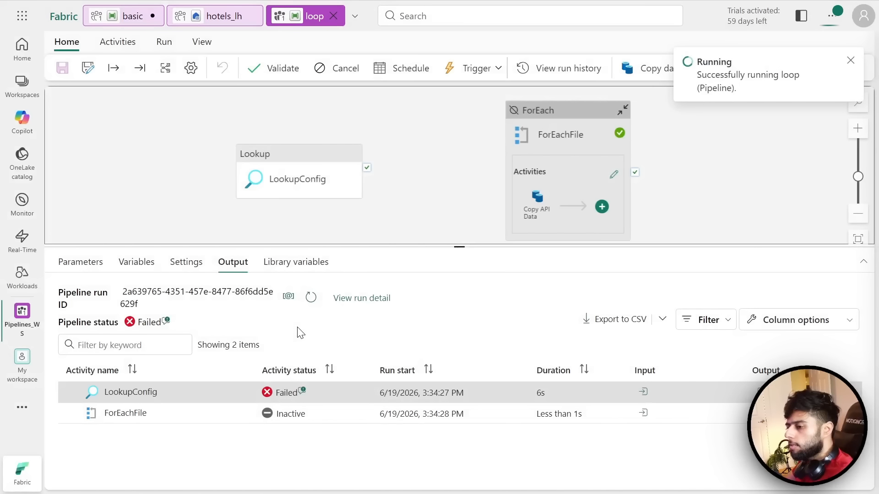
drag(458, 247, 428, 291)
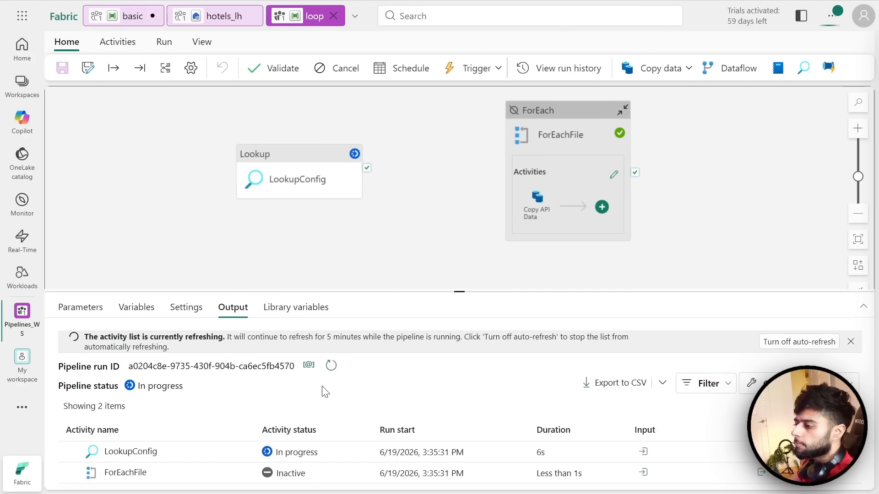
click(331, 366)
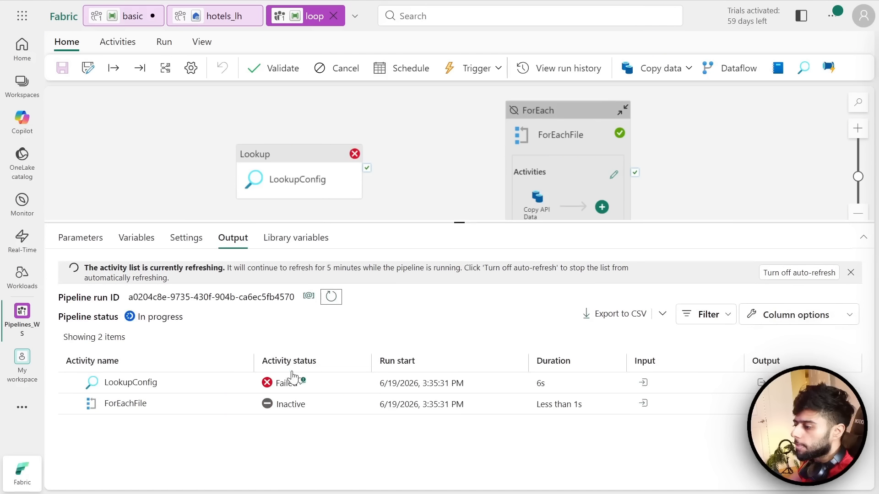
- Open the error details of the failed LookupConfig activity and read through the full message
click(303, 381)
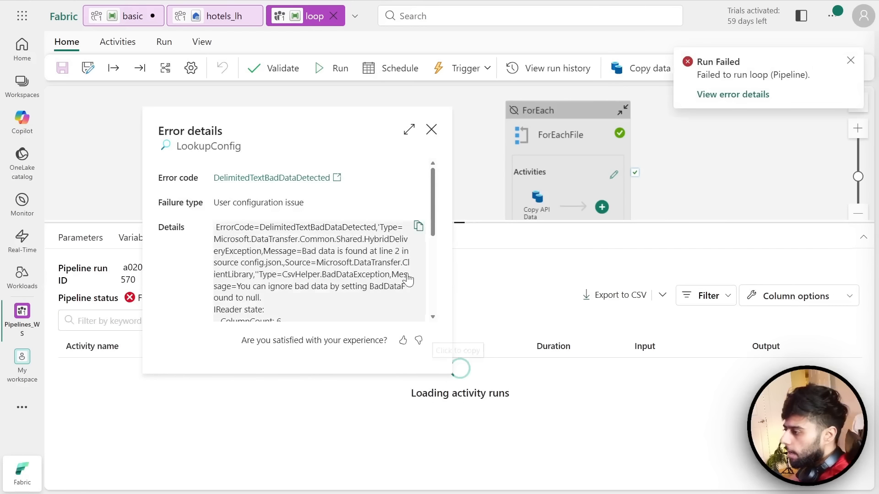
drag(434, 223, 432, 233)
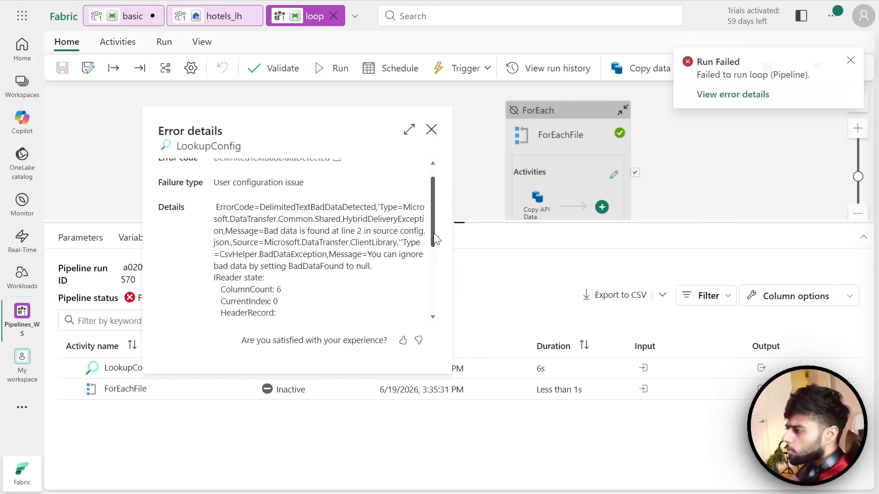
drag(433, 232, 426, 298)
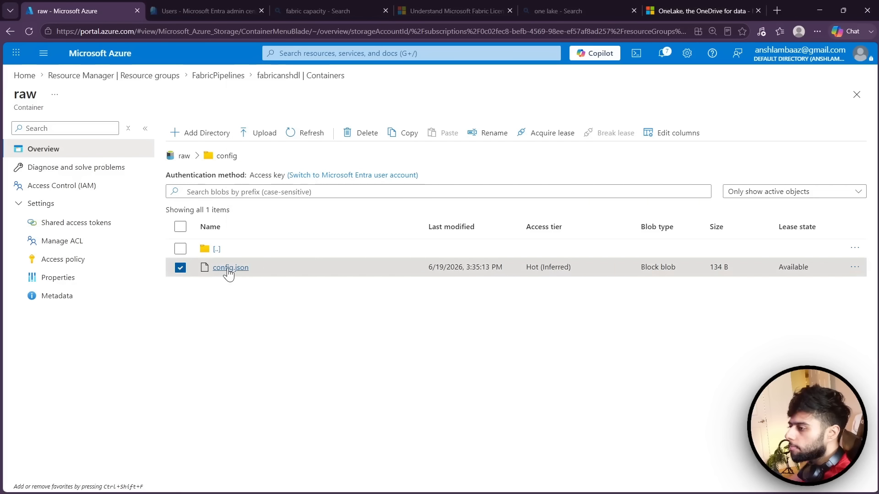
- Switch to the Azure portal, open config/config.json in the editor and check the bookings, rooms and hotels entries of its configs array
click(225, 270)
click(351, 145)
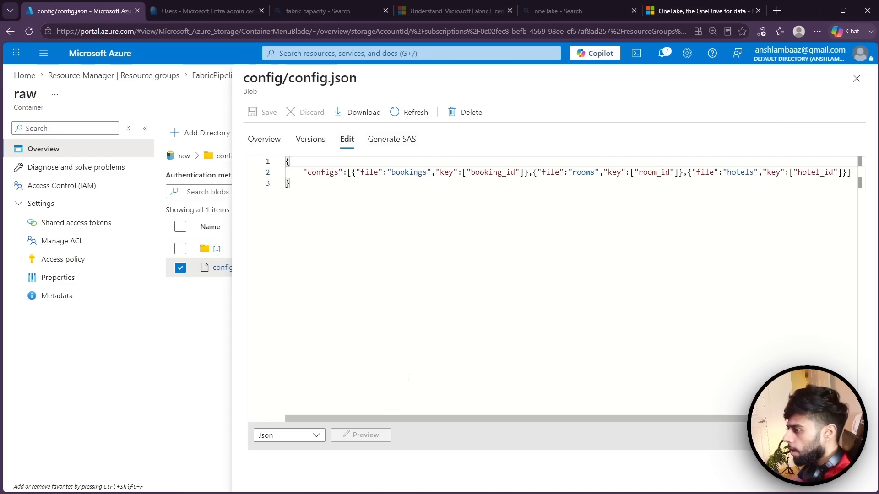
drag(367, 418, 405, 417)
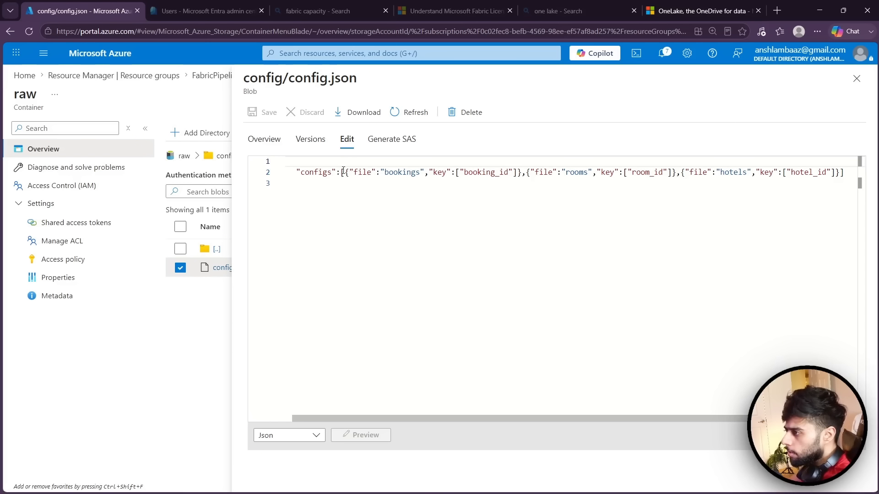
drag(344, 172, 679, 173)
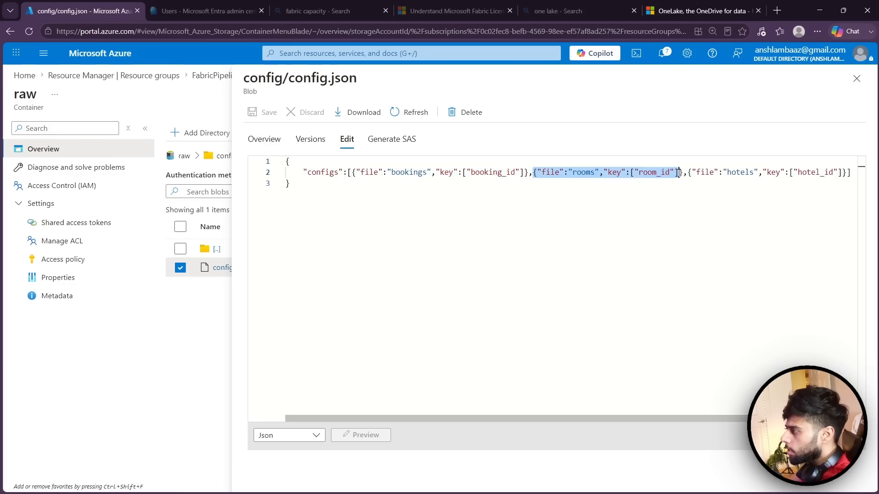
drag(847, 172, 683, 173)
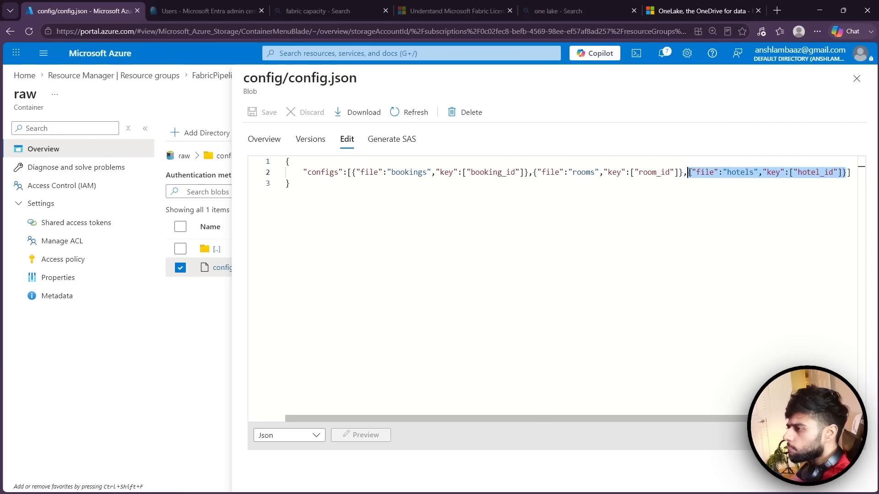
click(294, 189)
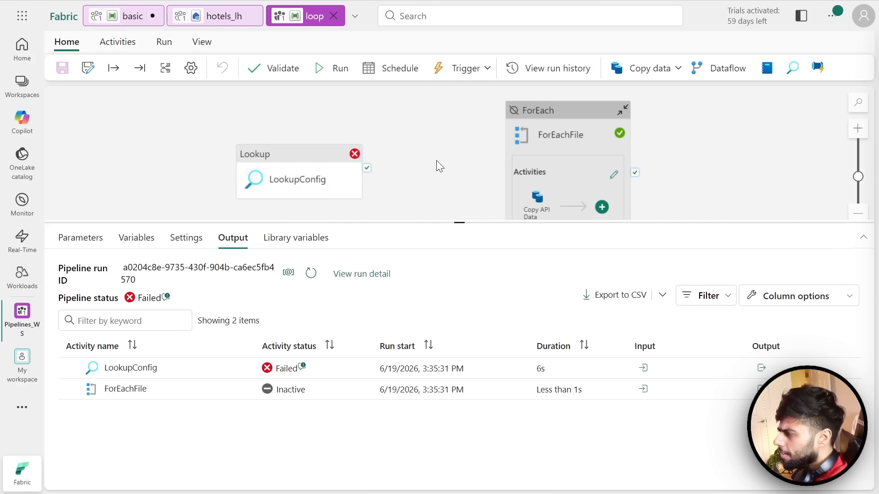
- Return to Fabric and set the file format of the LookupConfig activity to JSON
click(325, 180)
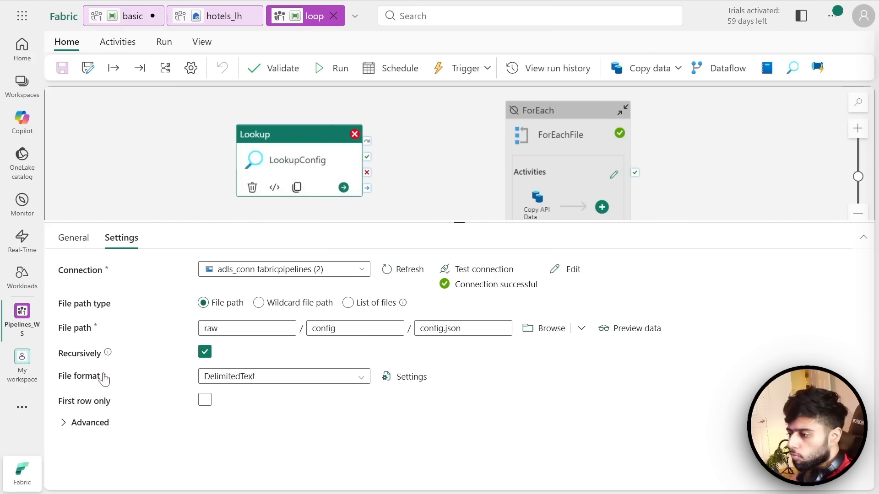
click(315, 379)
scroll(285, 441, down, 3)
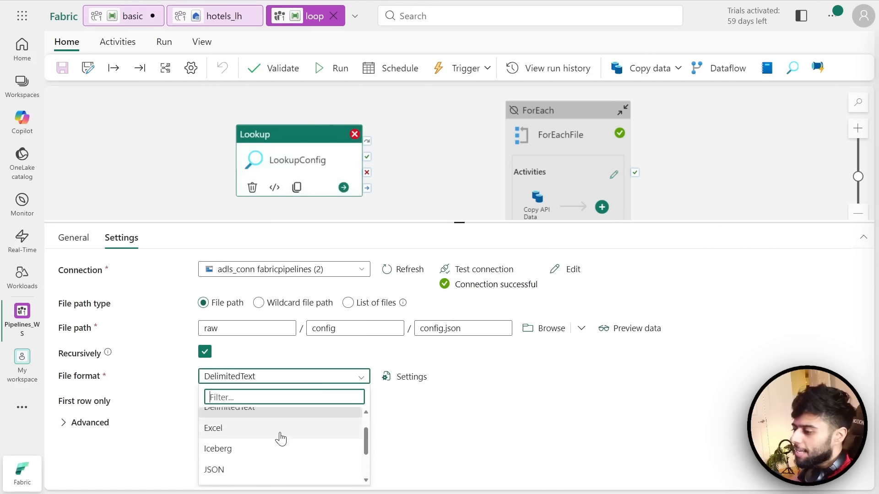
click(243, 457)
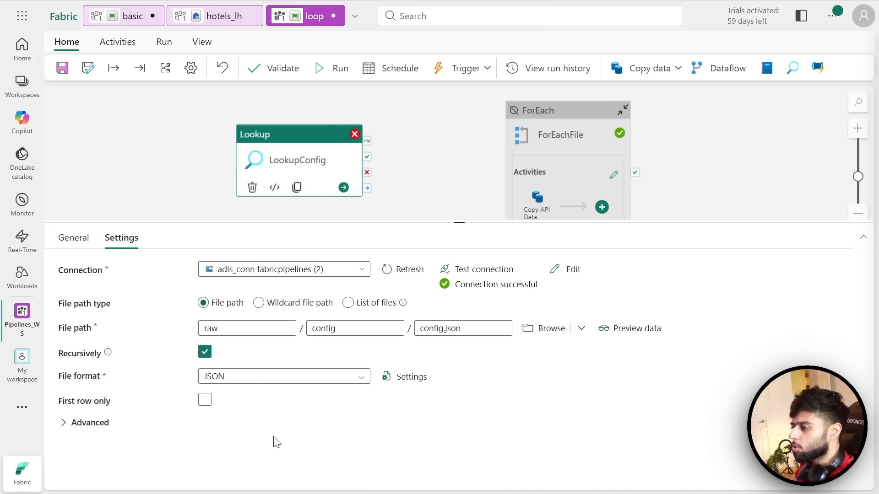
- Save and run the loop pipeline, refreshing the activity status until the run finishes
click(171, 177)
click(336, 67)
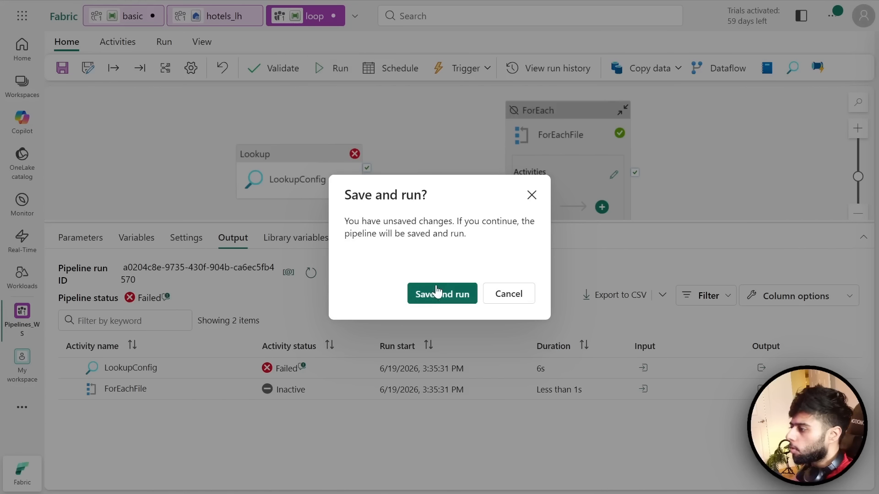
click(437, 292)
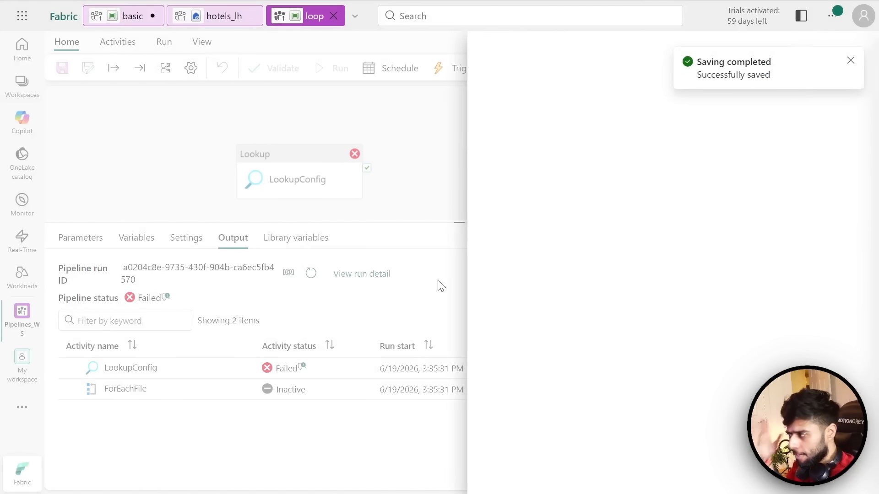
click(514, 475)
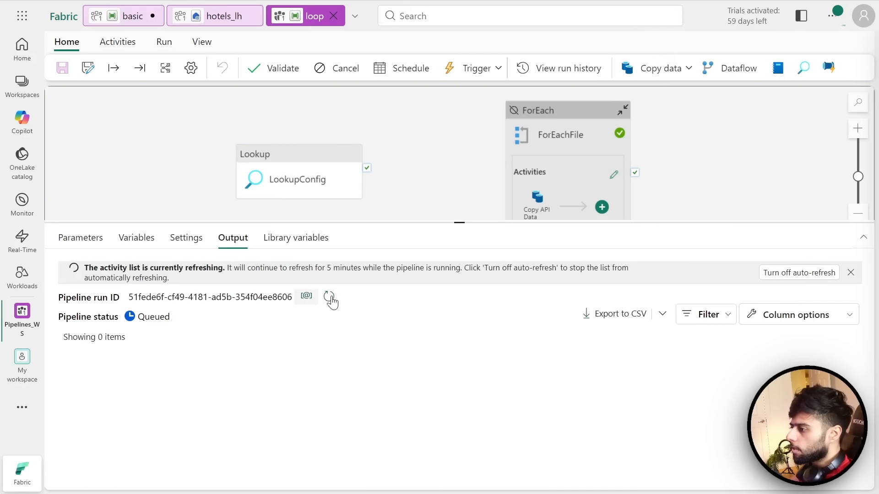
click(329, 297)
click(332, 299)
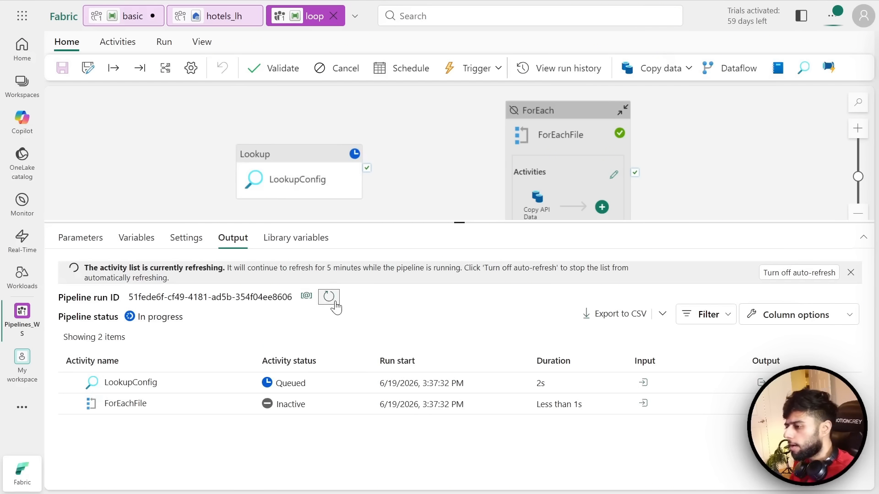
click(333, 300)
click(334, 301)
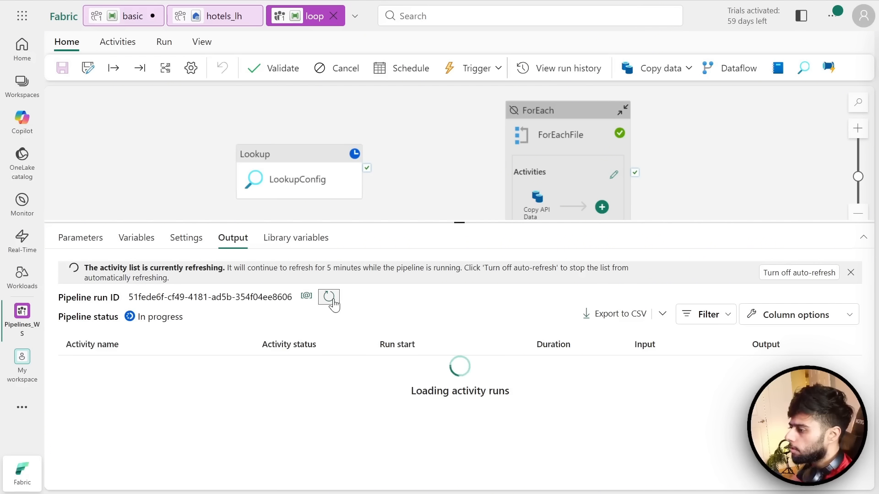
click(334, 301)
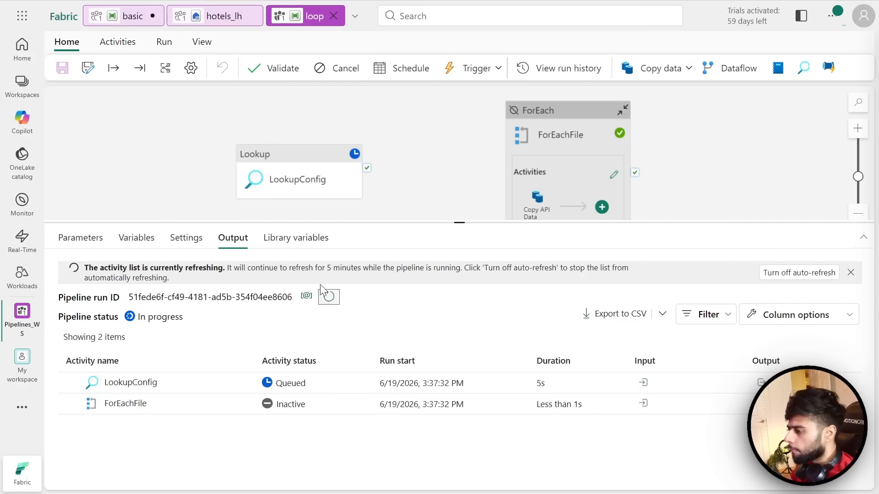
click(332, 303)
click(333, 304)
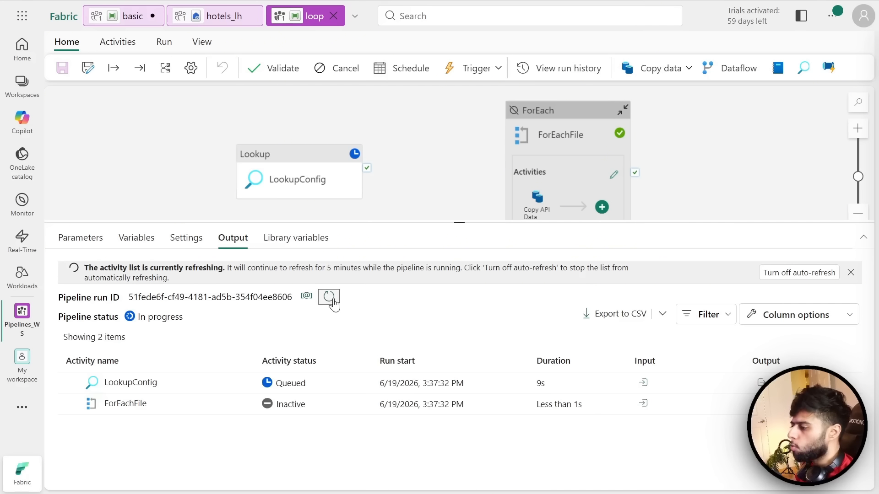
click(334, 302)
click(334, 303)
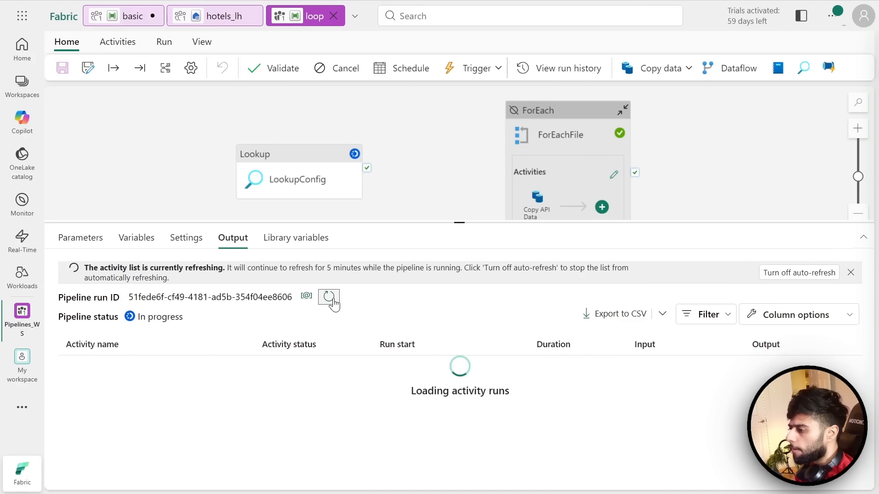
click(334, 303)
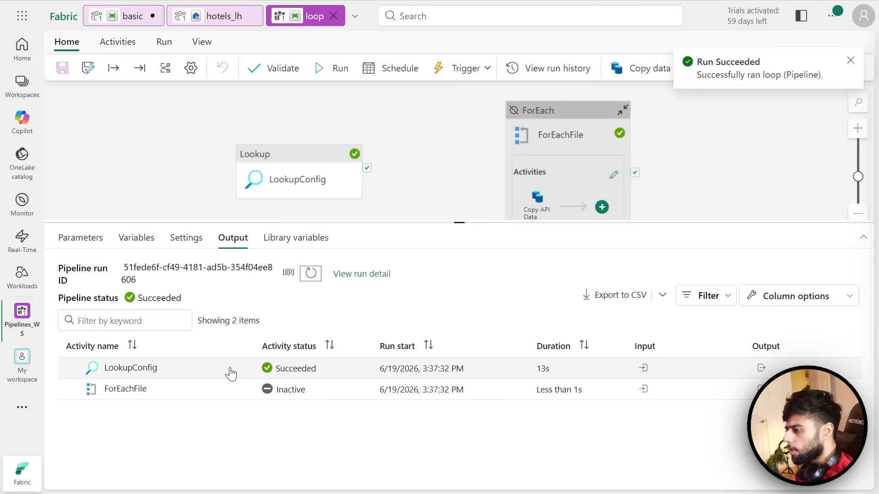
- Open the LookupConfig run output in expanded view, examine how the configs array is nested inside value, and close it
click(761, 368)
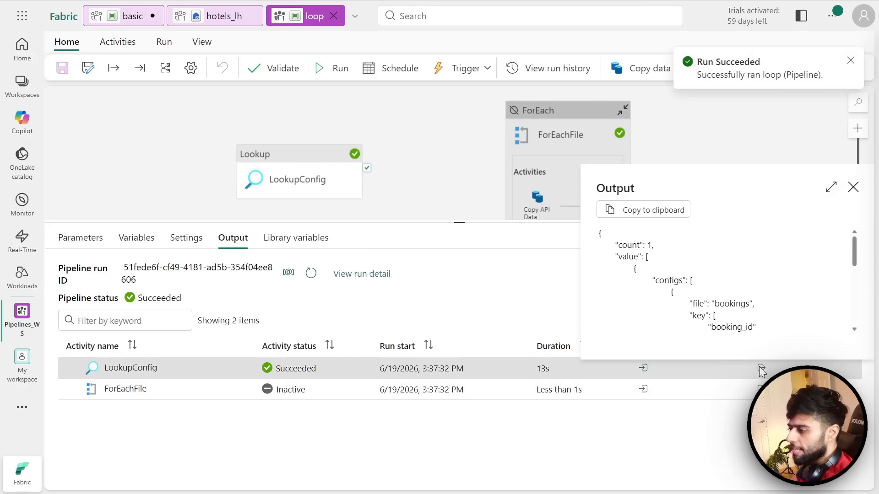
click(831, 187)
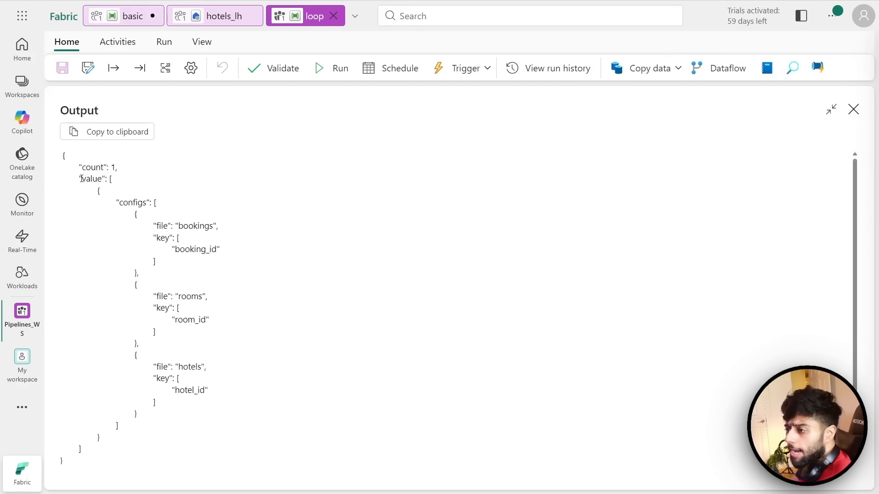
drag(81, 179, 102, 179)
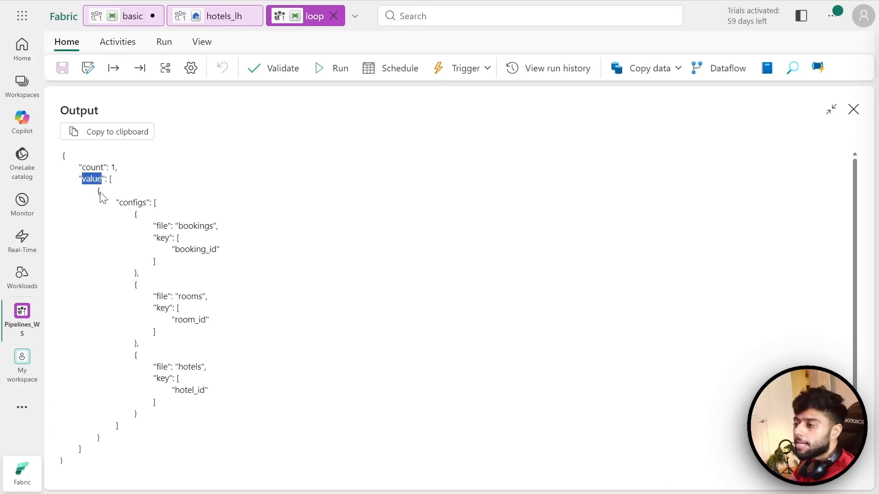
drag(98, 191, 137, 414)
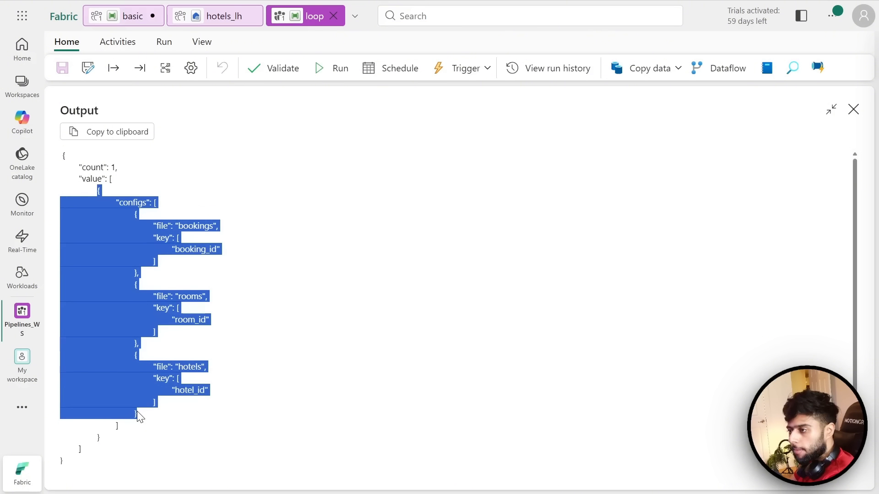
click(143, 171)
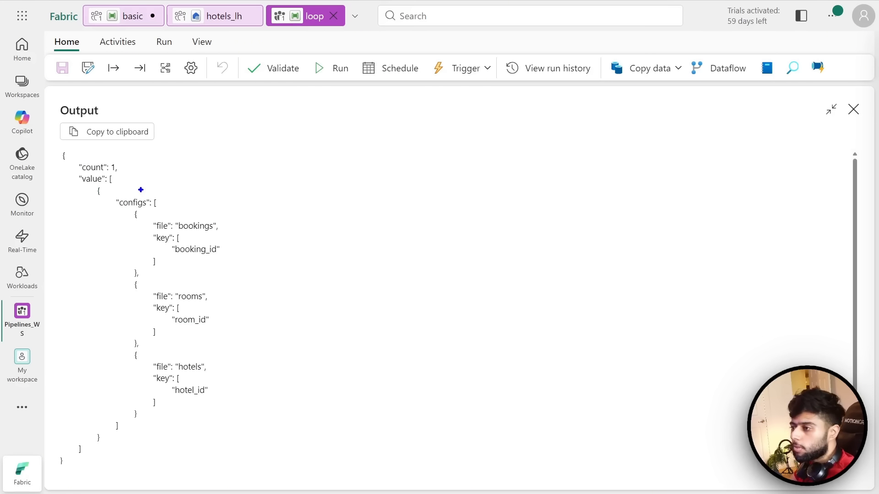
drag(140, 198, 183, 133)
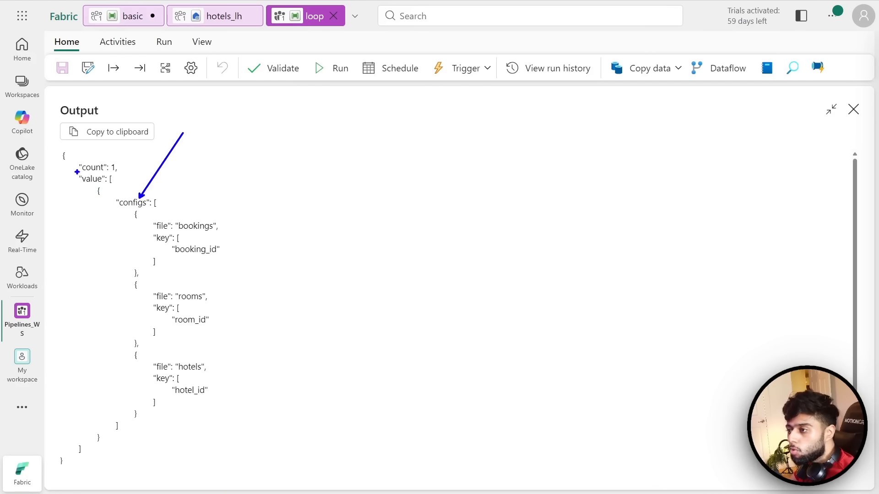
drag(77, 172, 126, 186)
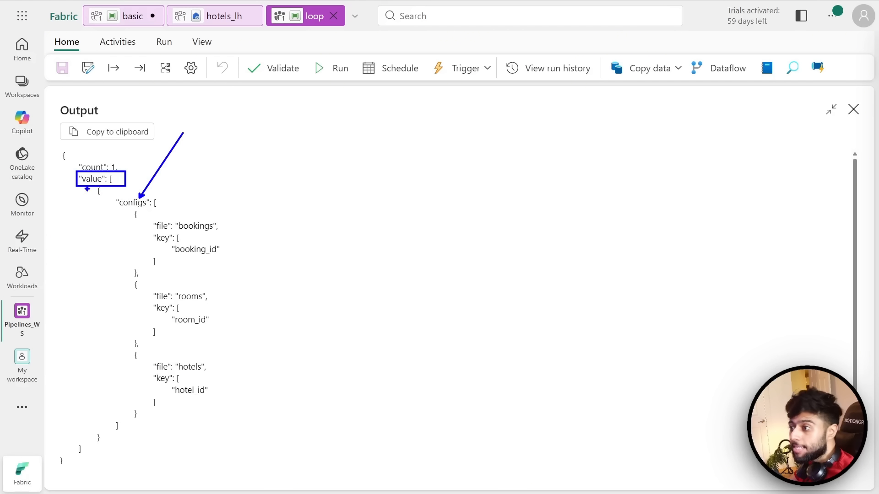
mouse_move(88, 184)
mouse_down()
mouse_move(217, 320)
mouse_move(236, 397)
mouse_up()
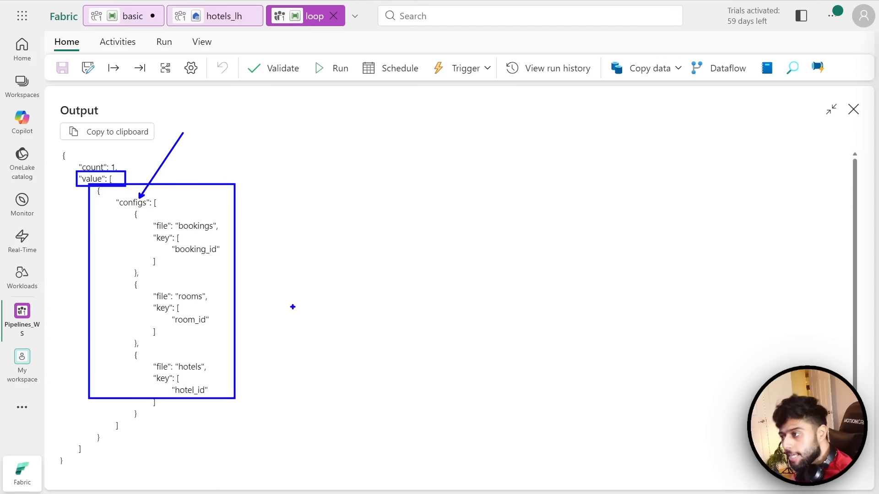
key(Escape)
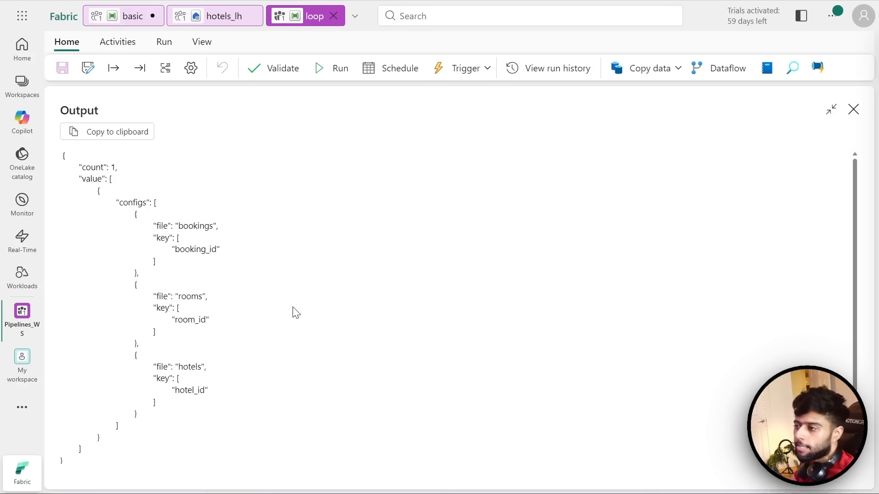
click(853, 110)
- Move ForEachFile closer to LookupConfig, link LookupConfig's on-success output to it, and select ForEachFile
drag(403, 222, 403, 307)
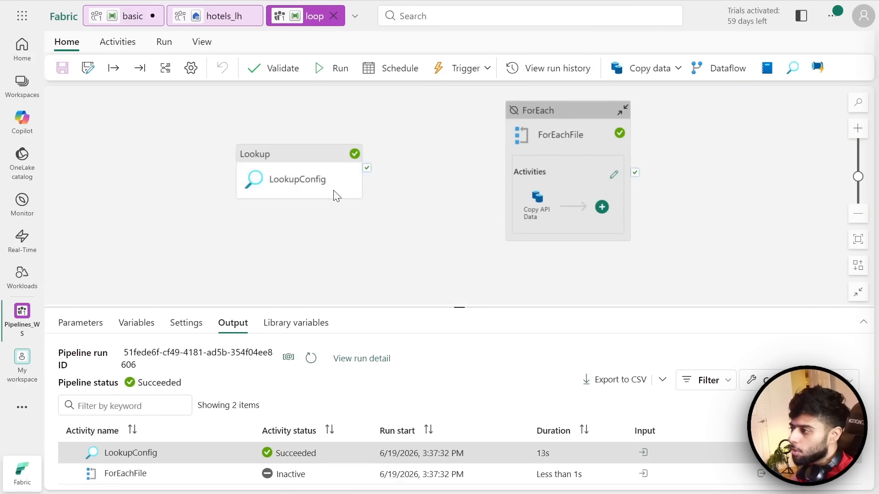
drag(568, 125, 516, 130)
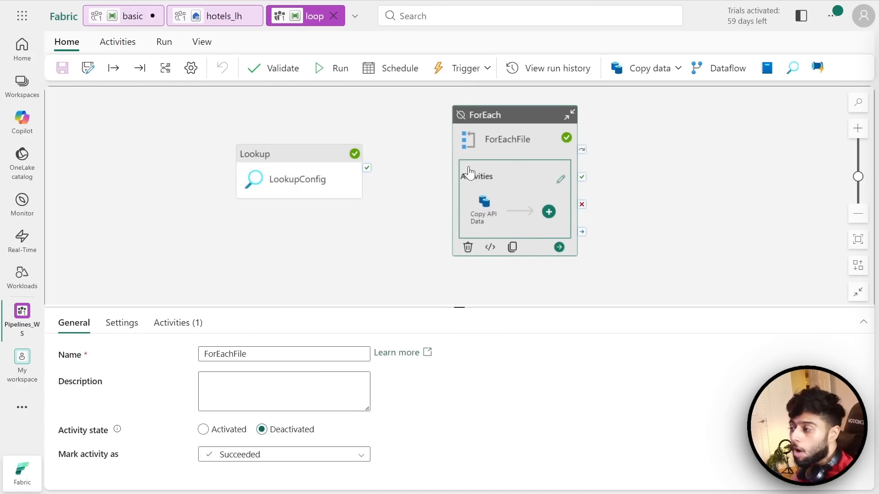
mouse_move(367, 173)
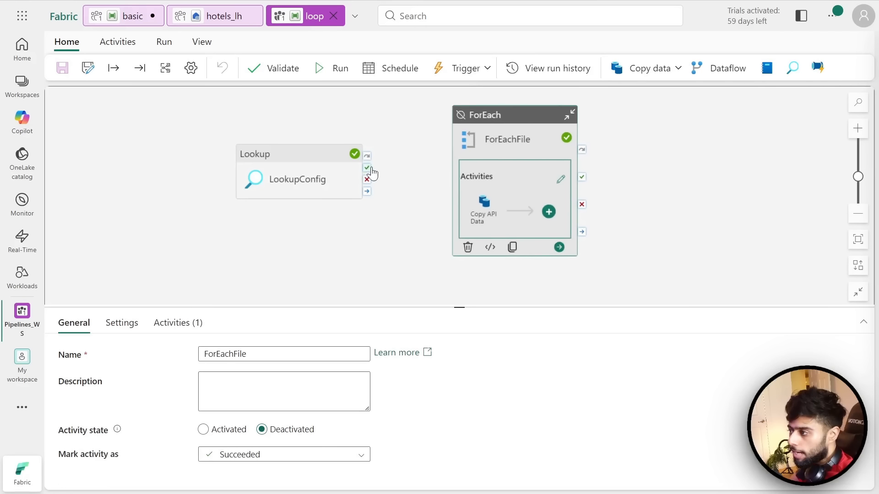
drag(367, 168, 477, 220)
click(323, 165)
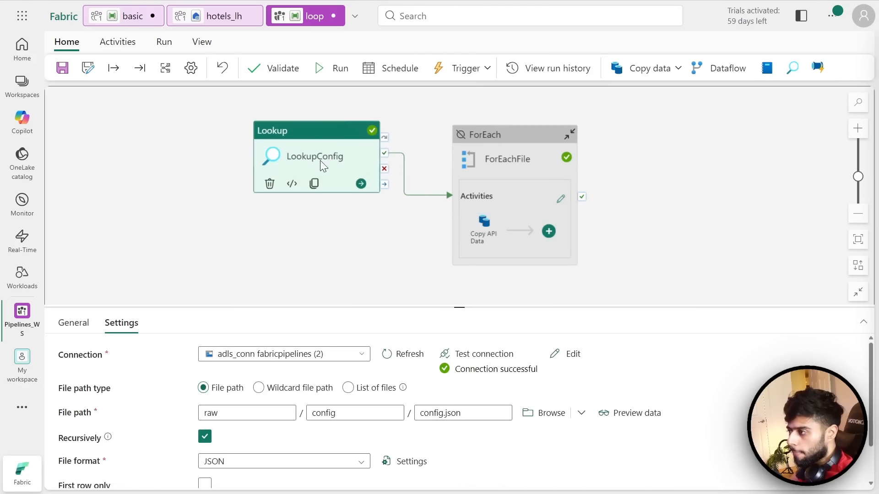
click(491, 140)
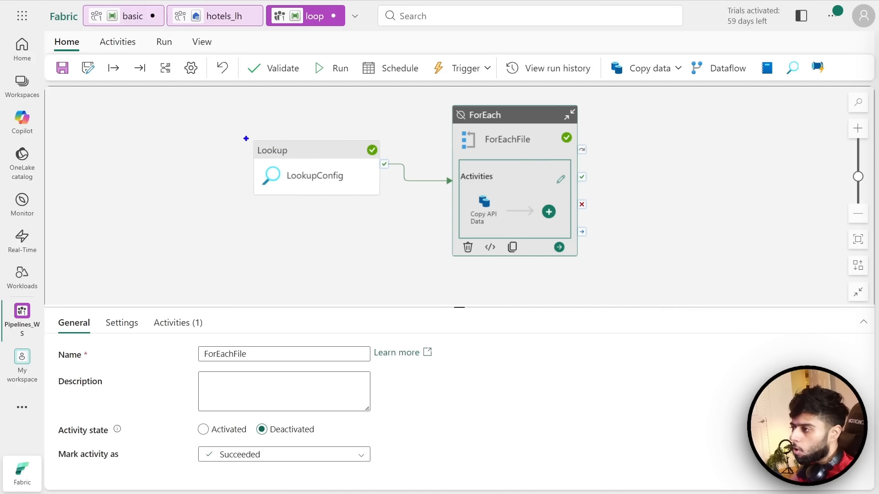
drag(239, 129, 394, 224)
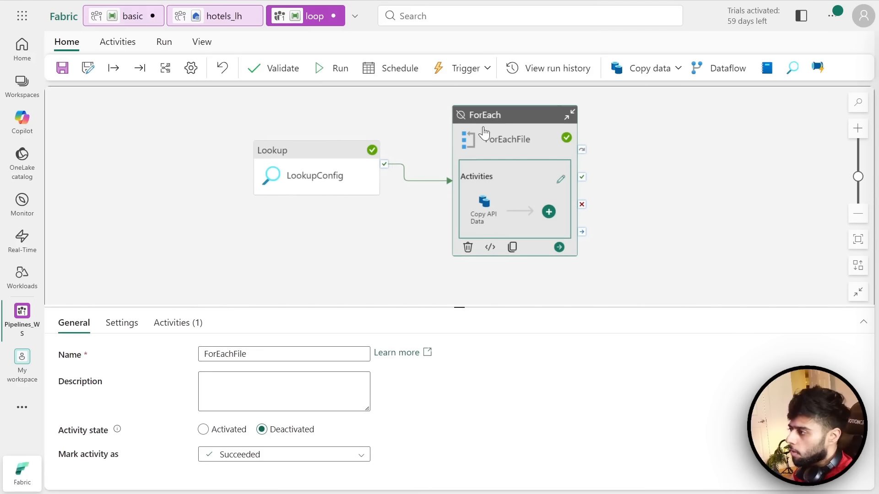
- Replace the Items expression of the ForEachFile loop with the LookupConfig activity output
click(113, 326)
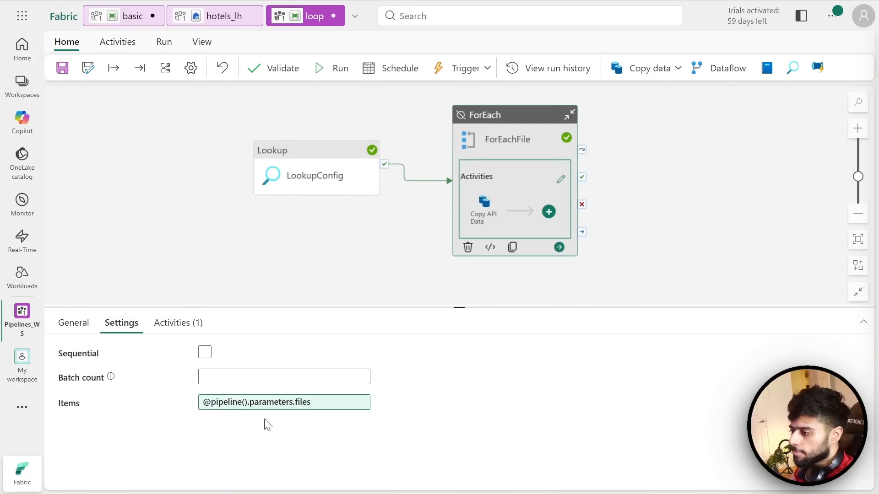
click(318, 406)
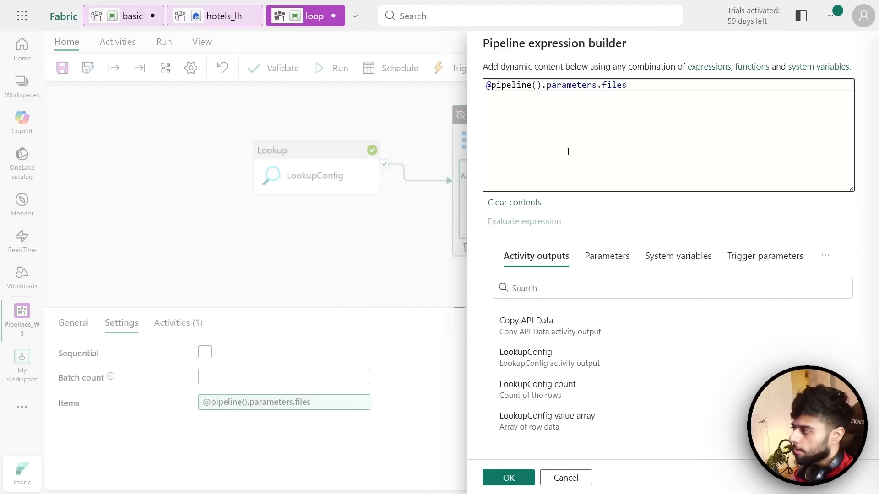
drag(647, 86, 426, 92)
key(BackSpace)
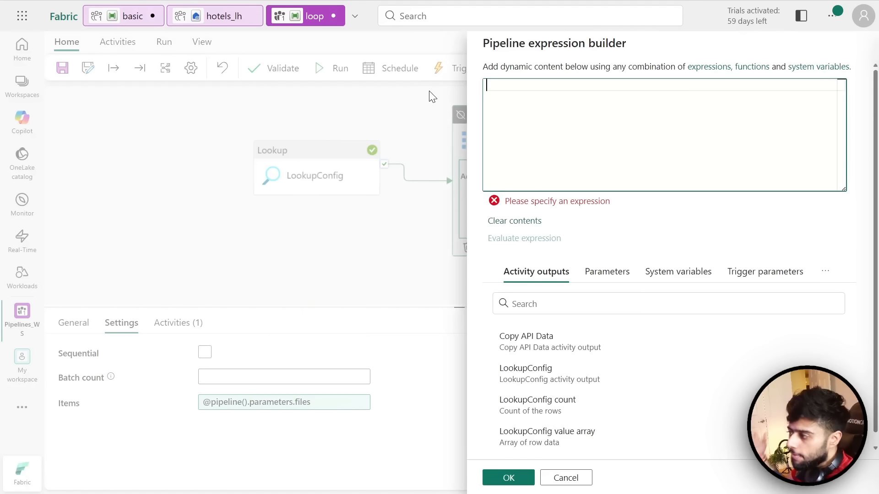
scroll(562, 400, down, 1)
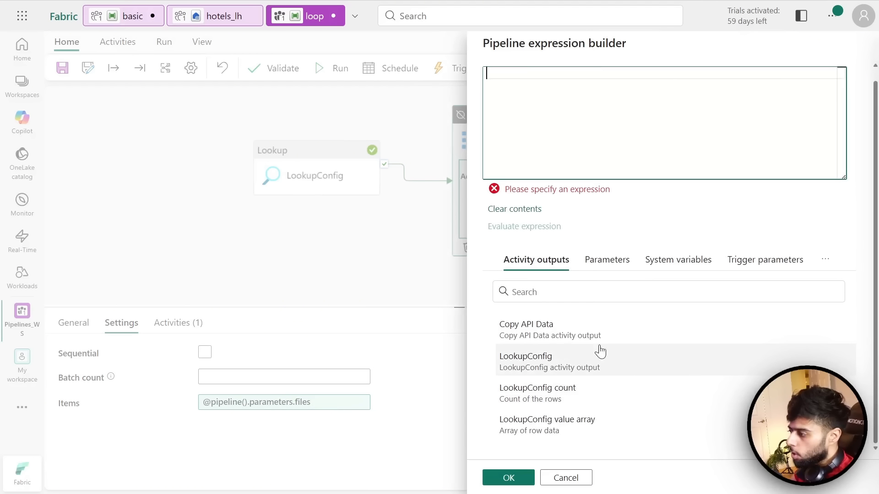
click(549, 362)
click(668, 91)
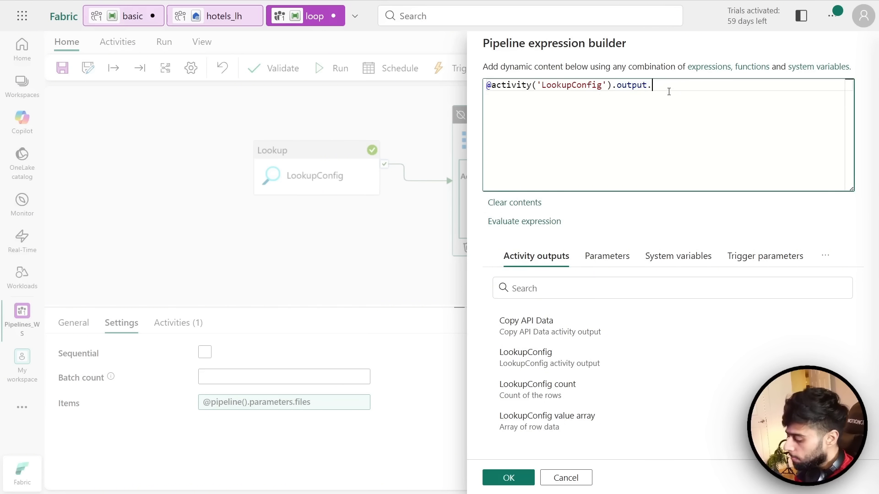
text(.value)
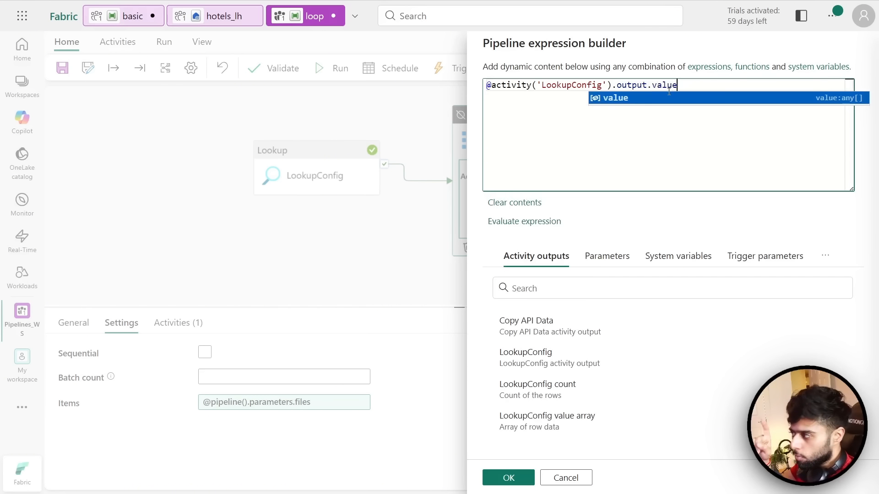
text([)
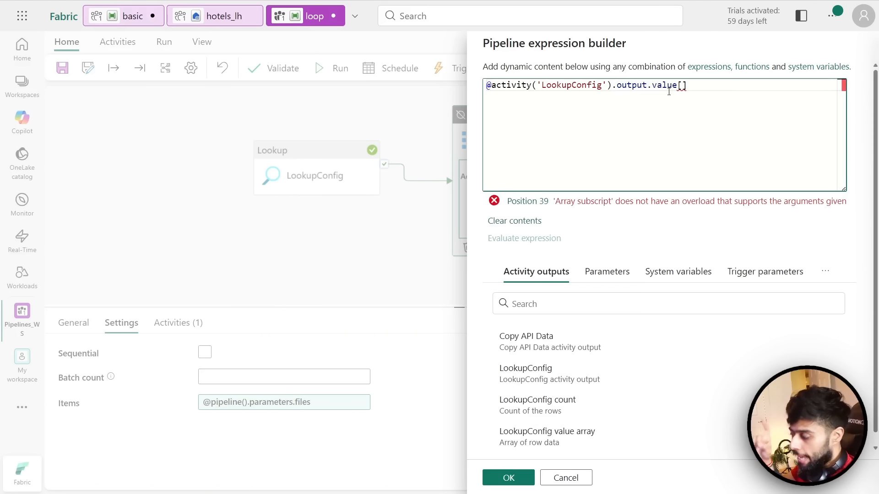
text(0])
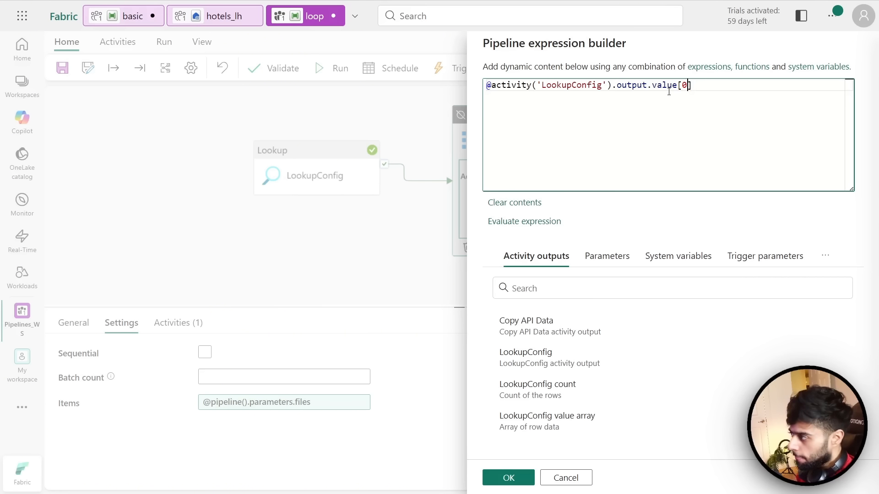
text(.co)
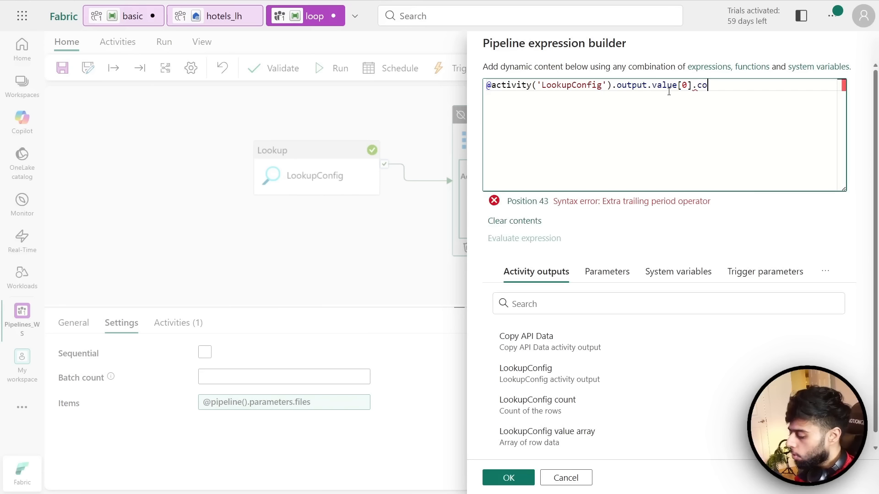
text(nfigs)
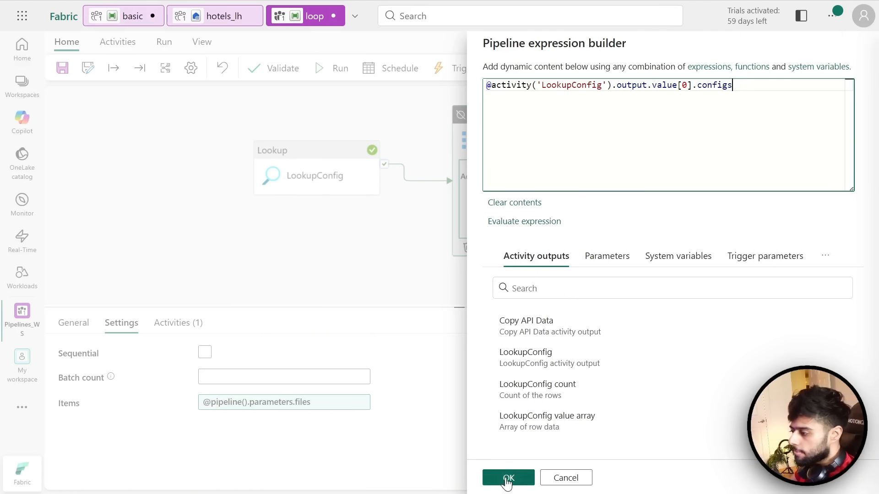
click(507, 477)
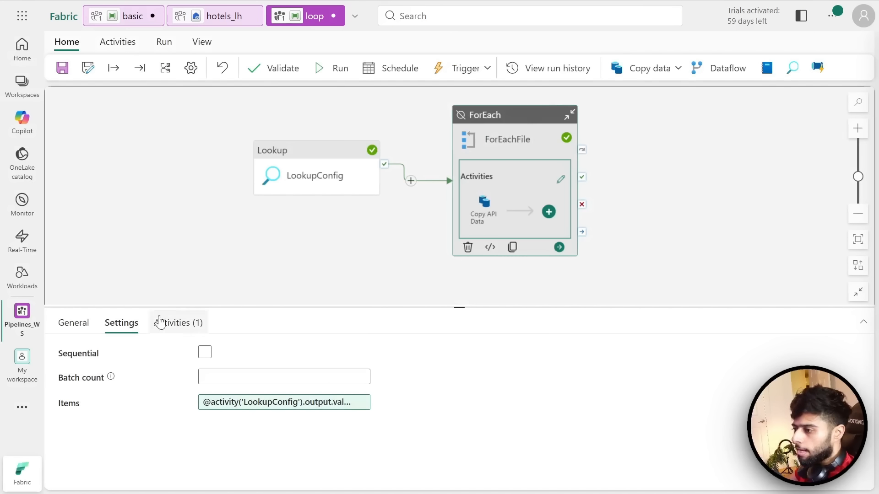
- Set the ForEachFile activity state to Activated and save the loop pipeline
click(76, 323)
click(215, 429)
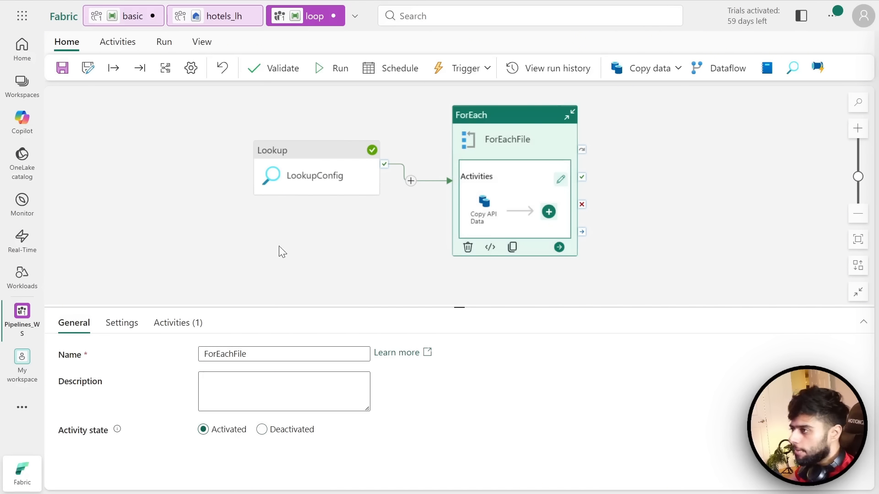
click(62, 68)
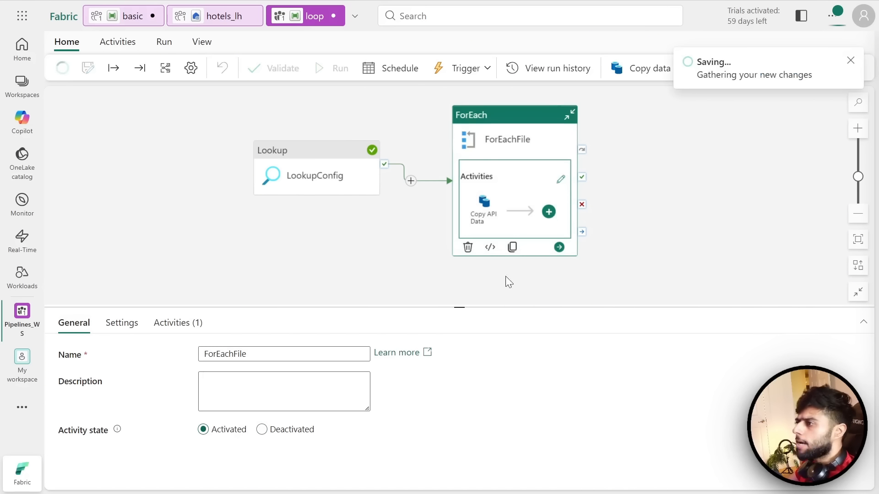
- Run the loop pipeline and refresh the activity status until the run finishes, resizing the output area to check the activities
click(324, 70)
click(508, 478)
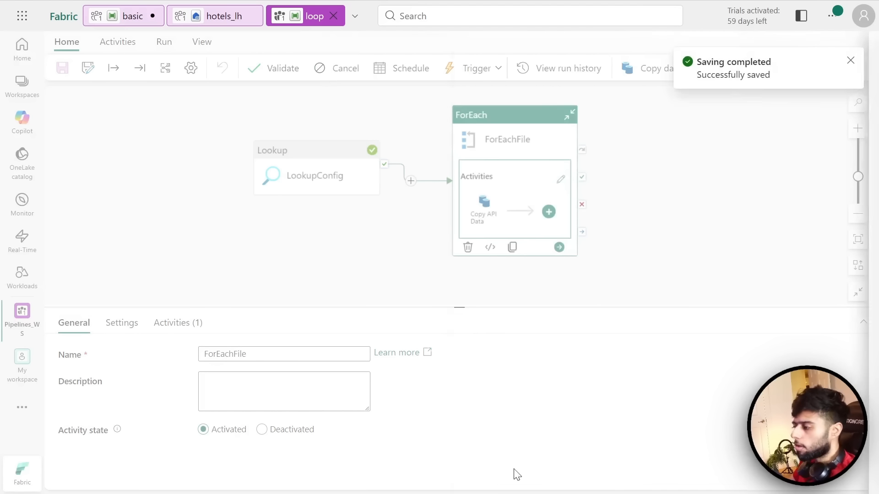
drag(461, 308, 459, 236)
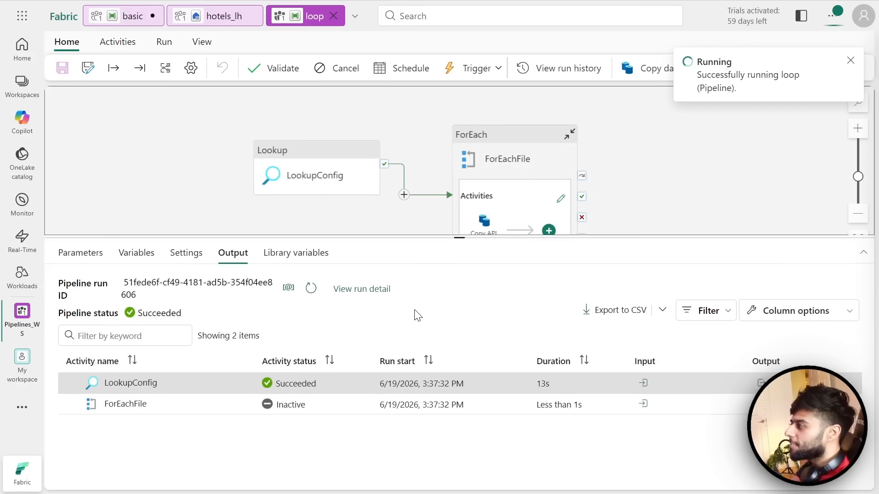
click(311, 288)
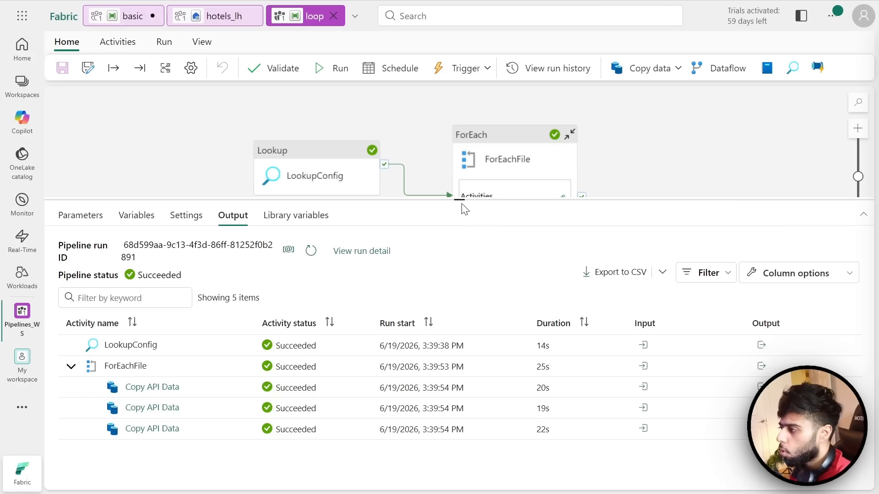
drag(462, 201, 459, 294)
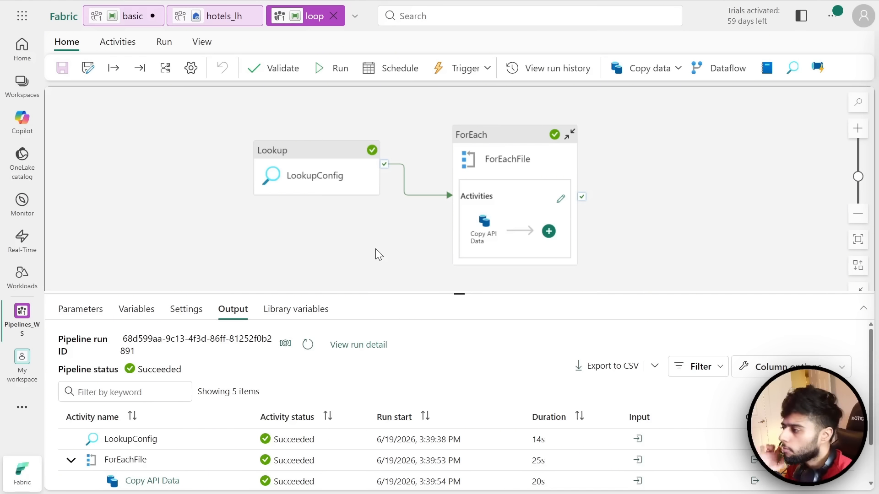
- Open the destination settings of the Copy API Data activity inside ForEachFile
drag(399, 242, 347, 235)
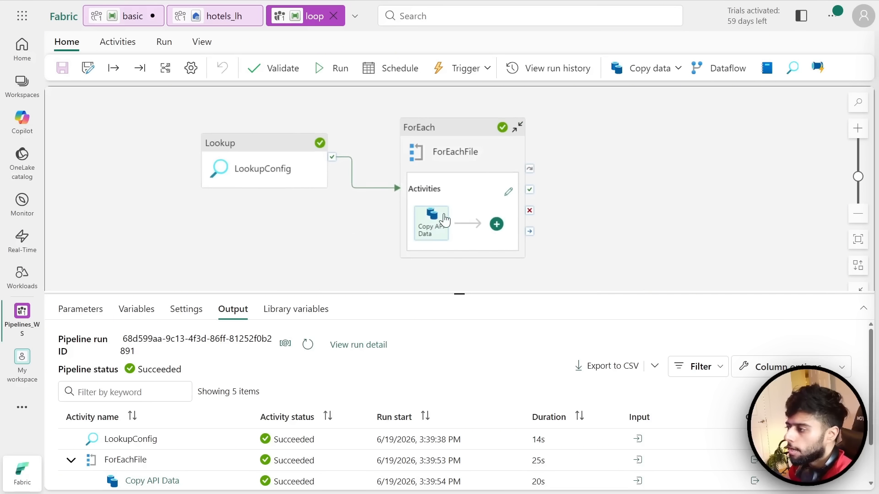
click(434, 224)
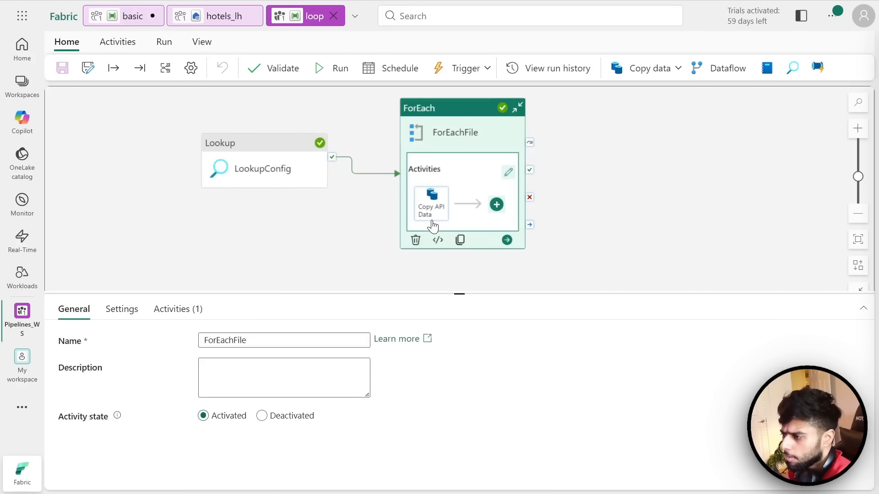
click(428, 209)
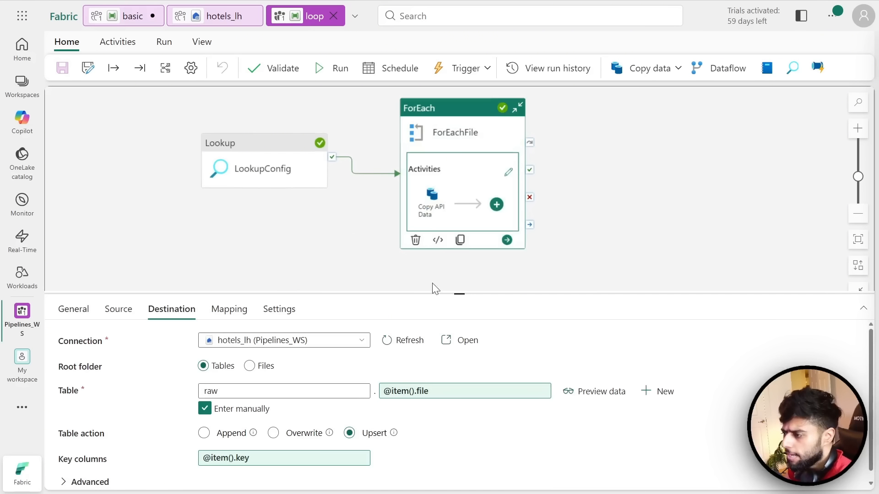
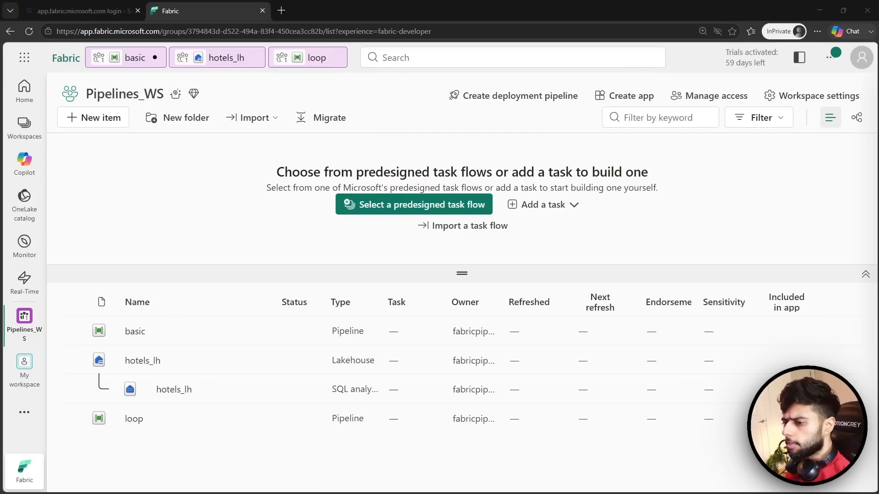
- Switch to the Fabric Pipelines drawing in Excalidraw and show it in full screen
key(alt+Tab)
click(78, 10)
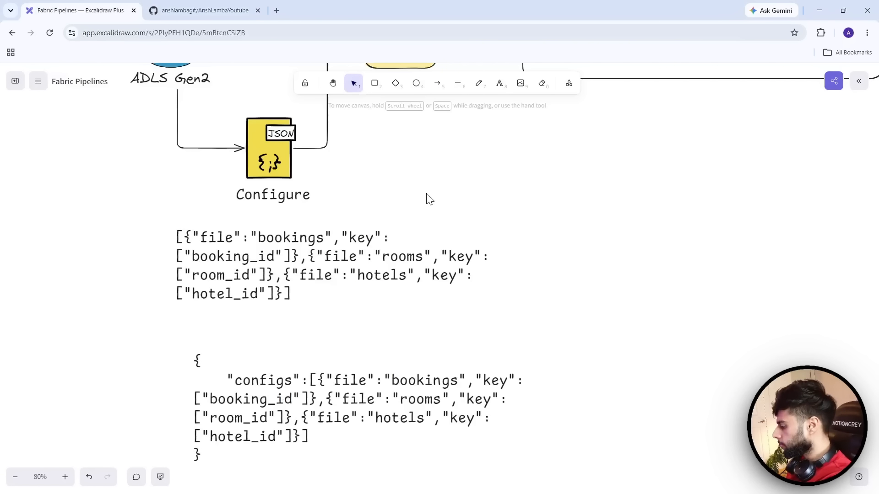
scroll(330, 216, up, 1)
key(F11)
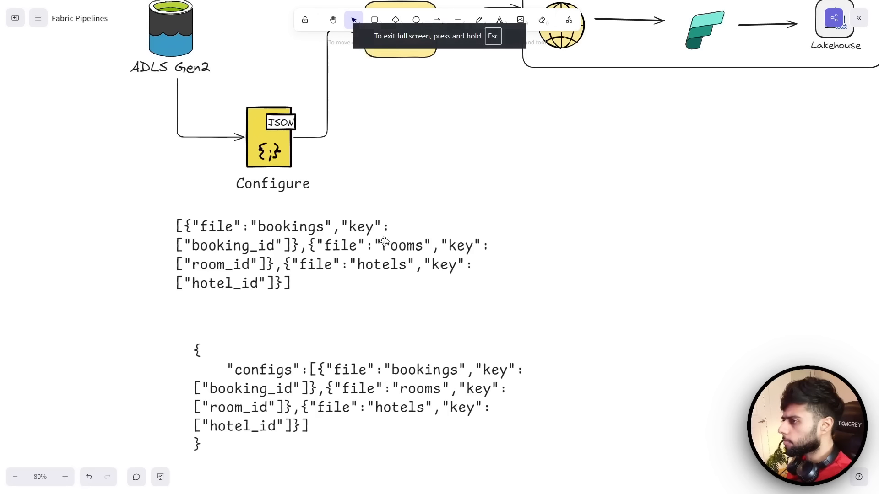
- Copy the blue Control Flow heading box and place the duplicate below the configs JSON text
scroll(375, 243, up, 10)
scroll(192, 275, down, 3)
drag(141, 177, 410, 281)
scroll(212, 288, down, 10)
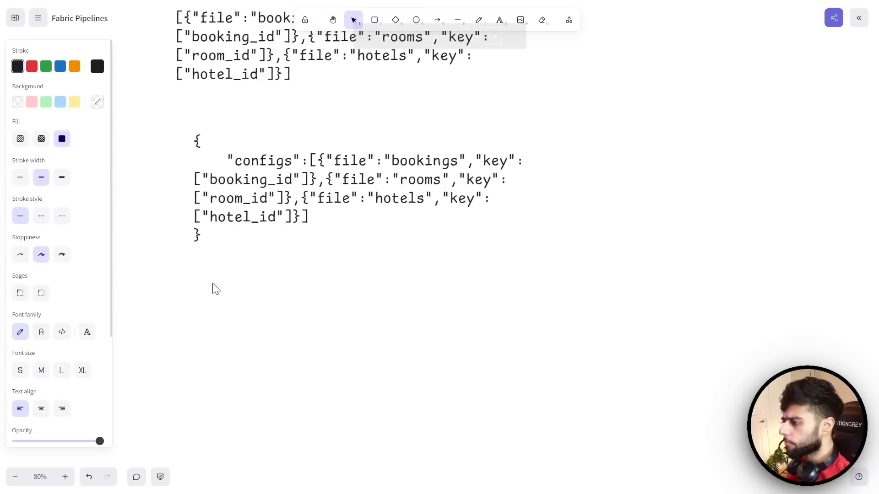
scroll(212, 288, down, 2)
key(ctrl+v)
drag(212, 284, 297, 250)
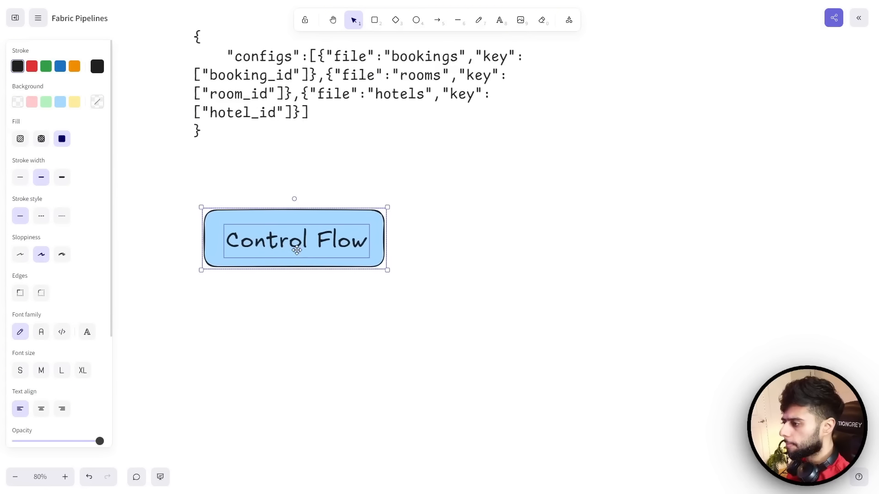
- Change the duplicated heading's text to "Get Metadata" and center it inside the blue box
double_click(296, 250)
key(ctrl+a)
text(Get Me)
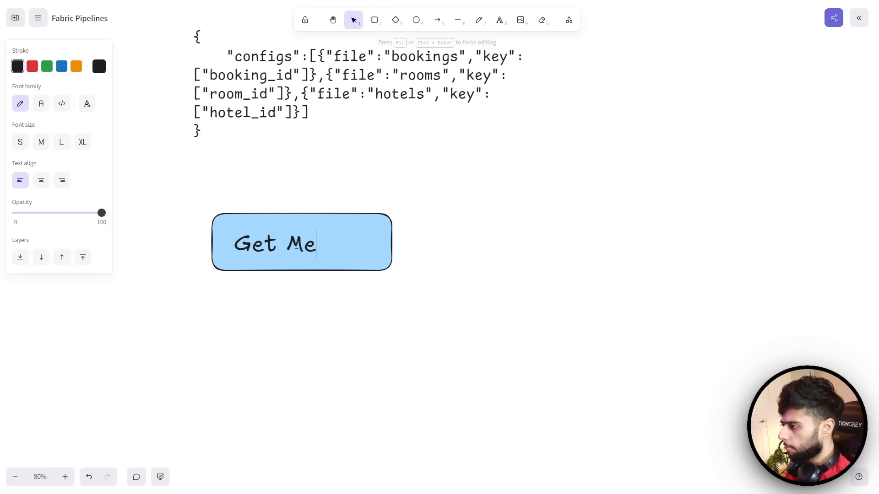
text(tadata)
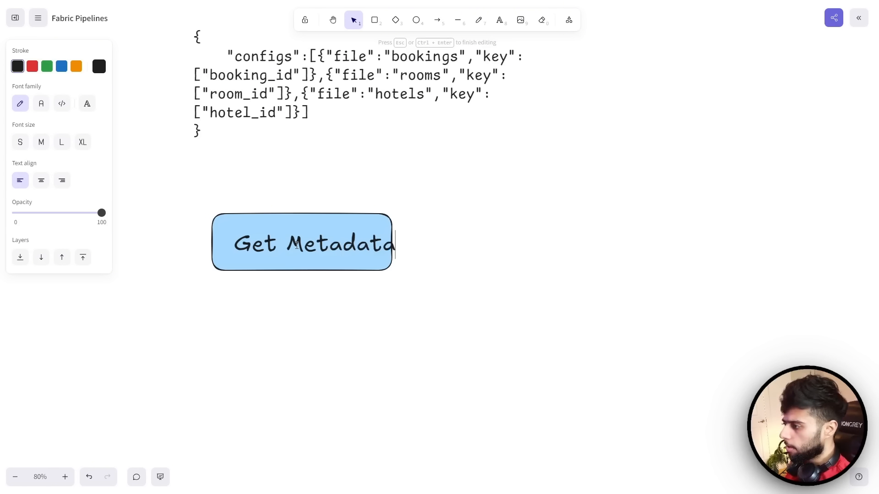
click(294, 304)
click(313, 249)
drag(314, 249, 305, 249)
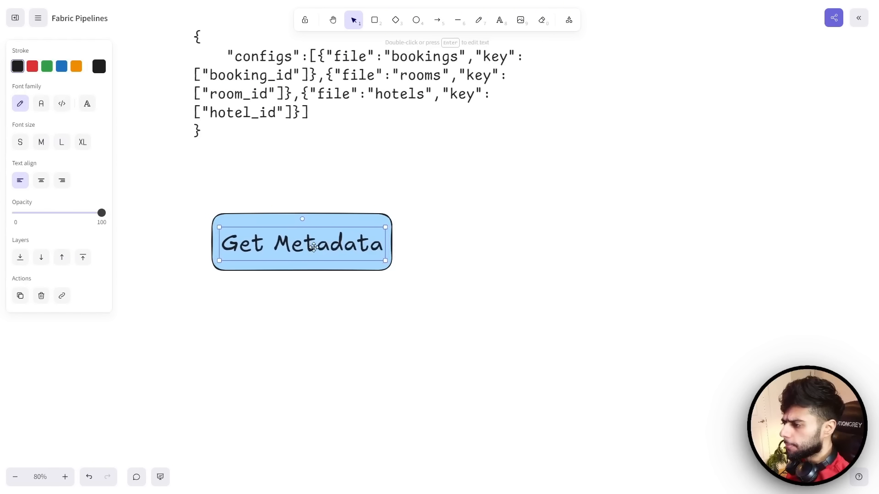
click(315, 315)
click(329, 252)
- Copy the ADLS Gen2 icon from the Control Flow diagram and place it beneath the Get Metadata heading
scroll(319, 299, up, 10)
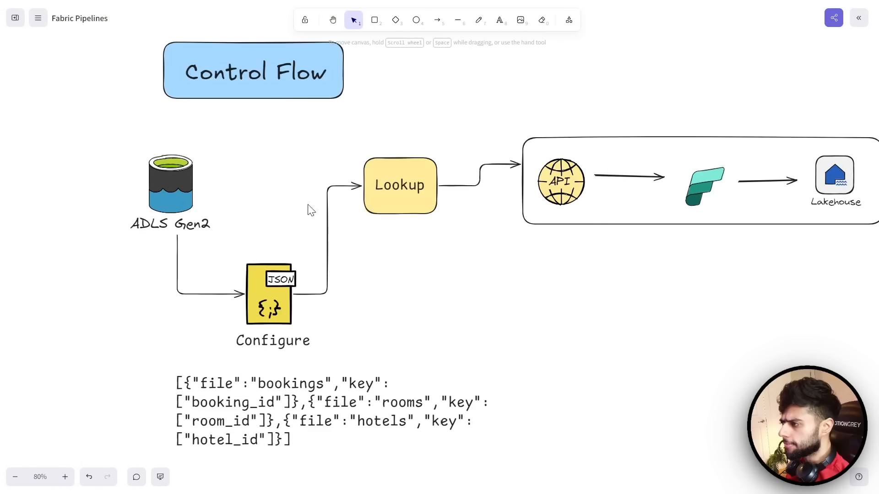
click(164, 196)
key(ctrl+c)
scroll(157, 300, down, 12)
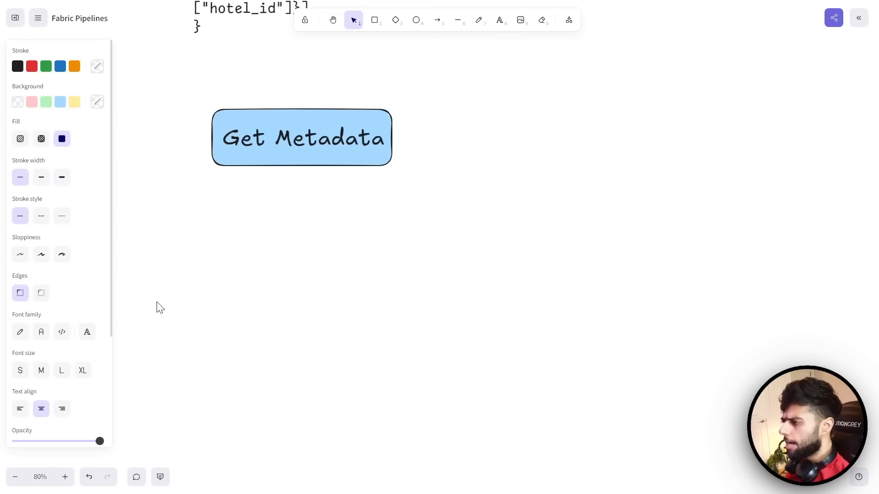
key(ctrl+v)
drag(160, 303, 271, 237)
click(322, 268)
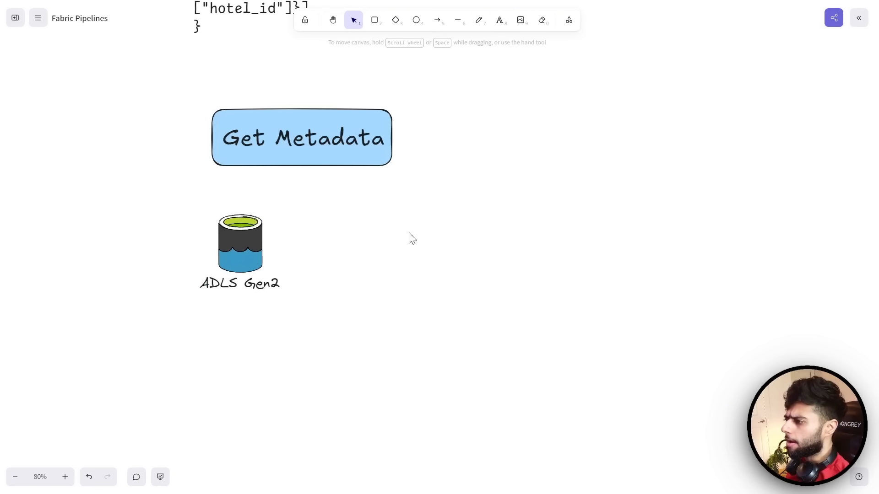
- Search the library for "folder", insert the yellow Folder icon, enlarge it slightly and place it beside the ADLS Gen2 icon
click(858, 18)
text(folder)
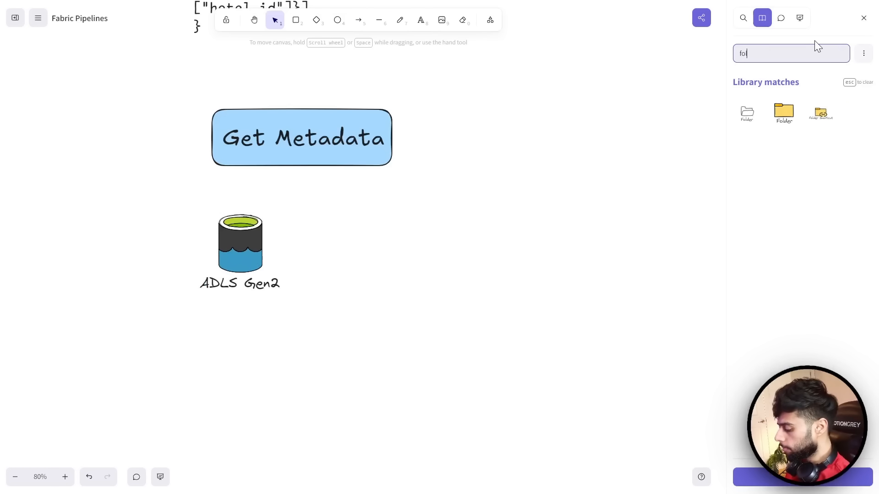
click(784, 113)
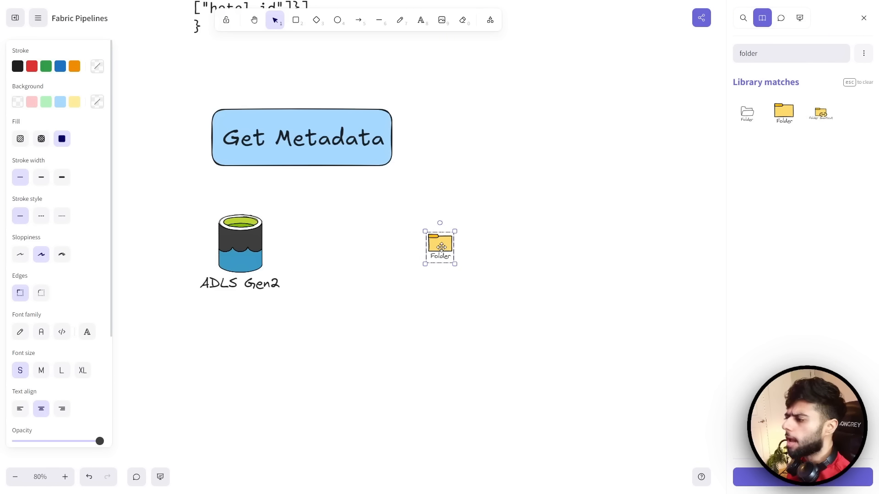
drag(452, 258, 349, 251)
- Search the library for "file", insert the file-01.json icon below the Folder icon, and close the library
drag(773, 53, 645, 53)
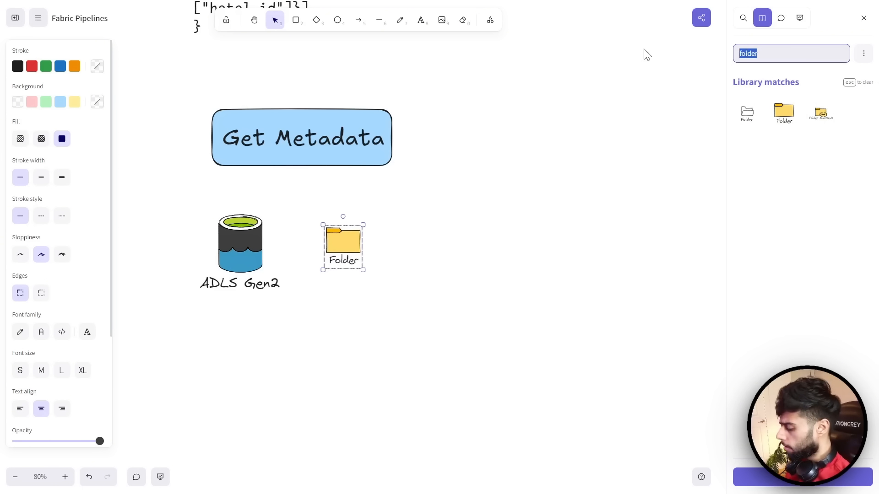
text(file)
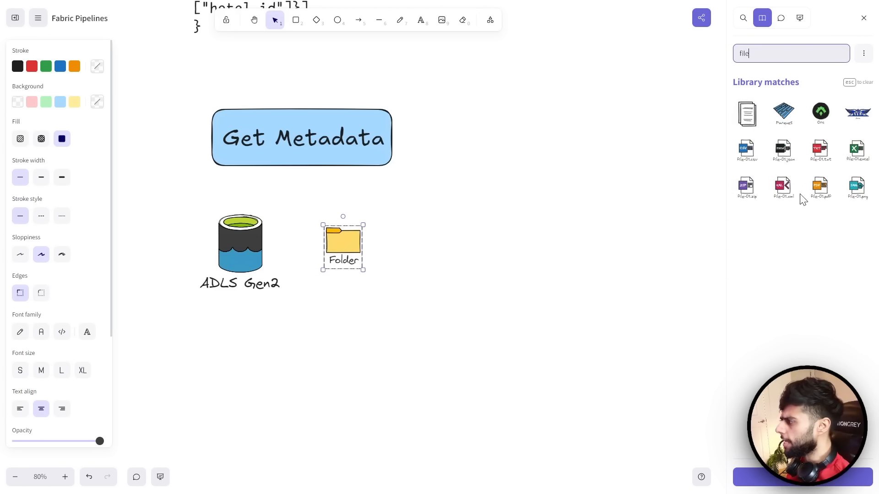
click(783, 149)
drag(440, 249, 369, 323)
click(410, 317)
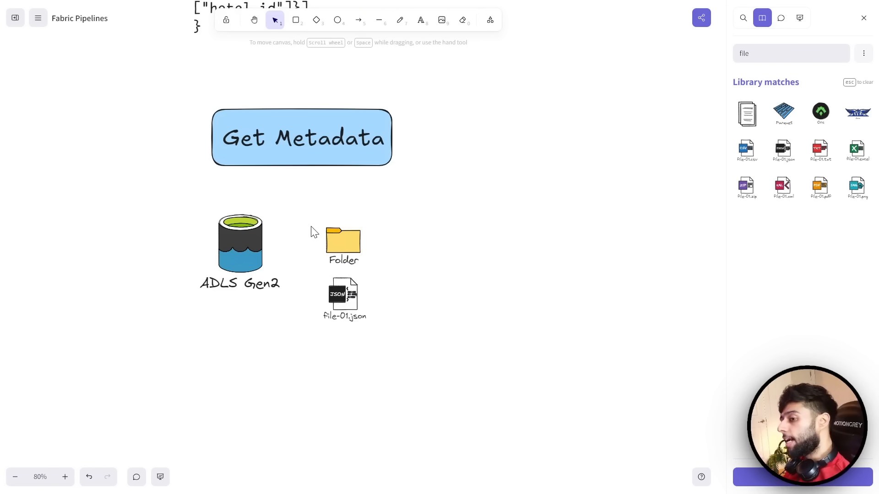
click(341, 234)
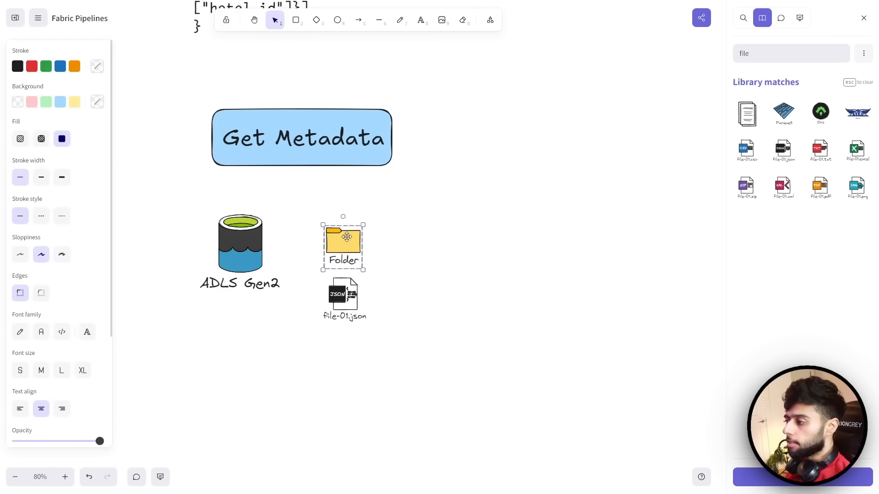
right_click(347, 305)
click(293, 339)
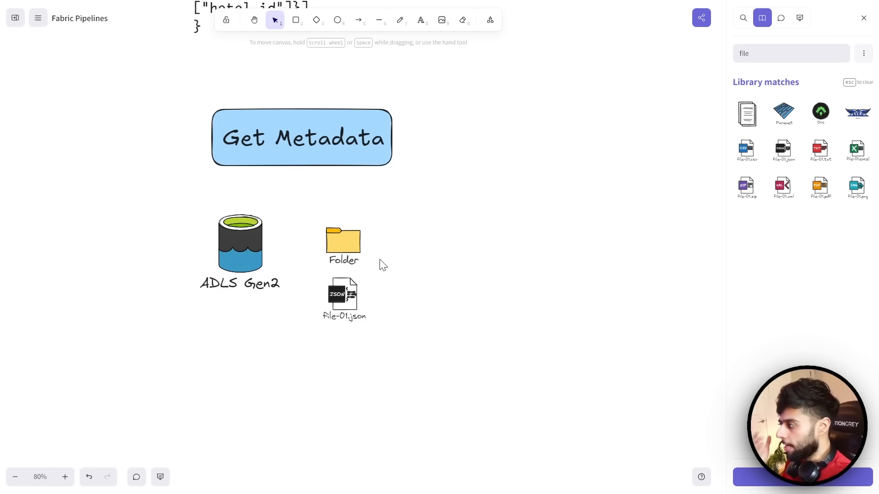
click(863, 18)
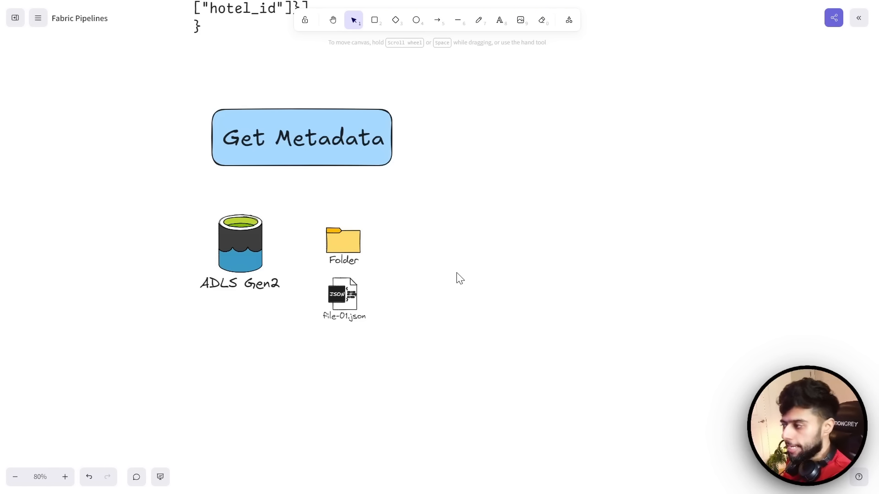
- Draw a yellow rounded rectangle beside the Folder and JSON icons and connect it with an arrow coming from the icons
click(378, 23)
mouse_move(423, 227)
mouse_down()
mouse_move(568, 306)
mouse_move(598, 310)
mouse_up()
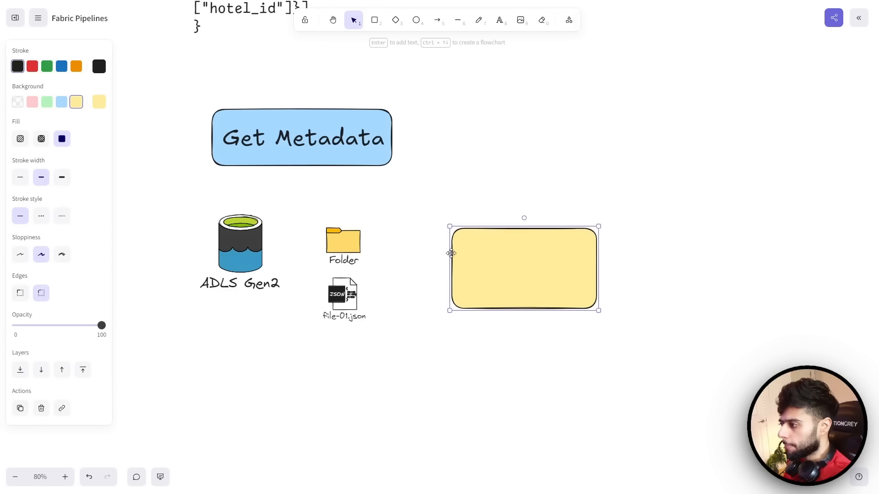
click(436, 20)
drag(375, 272, 443, 259)
click(469, 342)
- Draw a second rounded rectangle diagonally below the yellow one, fill it light green, and add an arrow from the yellow box to it
scroll(498, 336, down, 2)
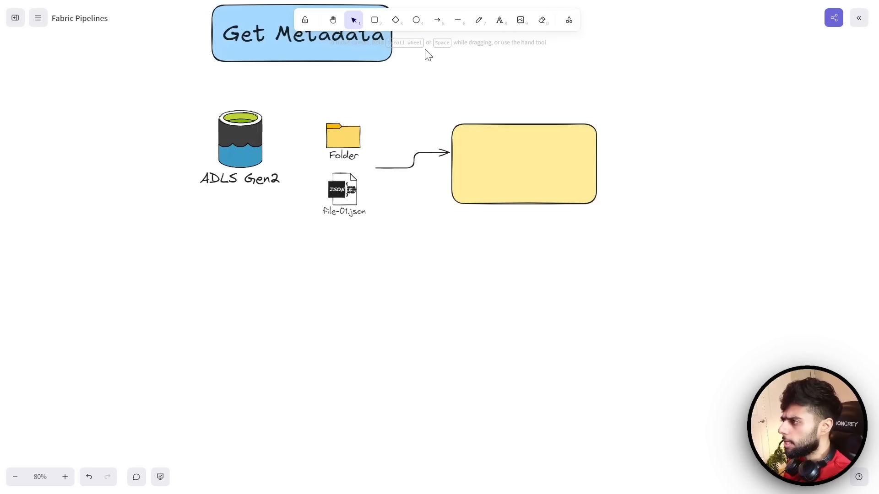
key(r)
mouse_move(559, 265)
mouse_down()
mouse_move(614, 323)
mouse_move(704, 352)
mouse_up()
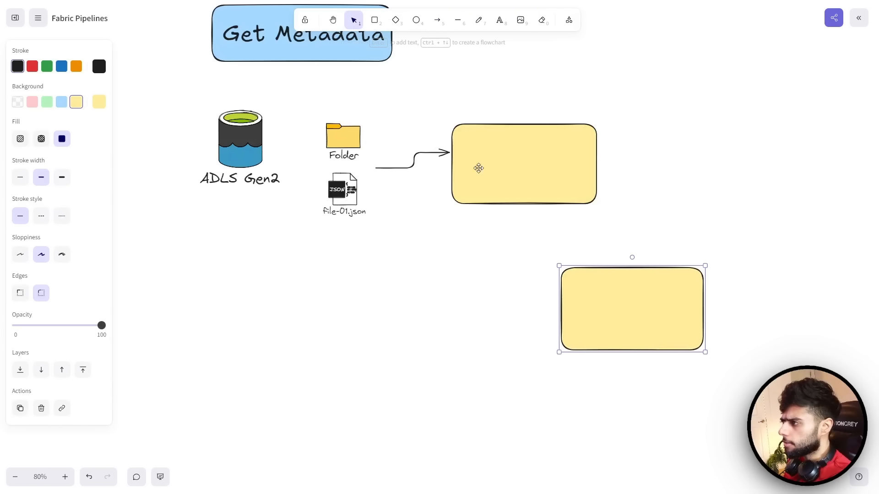
click(60, 102)
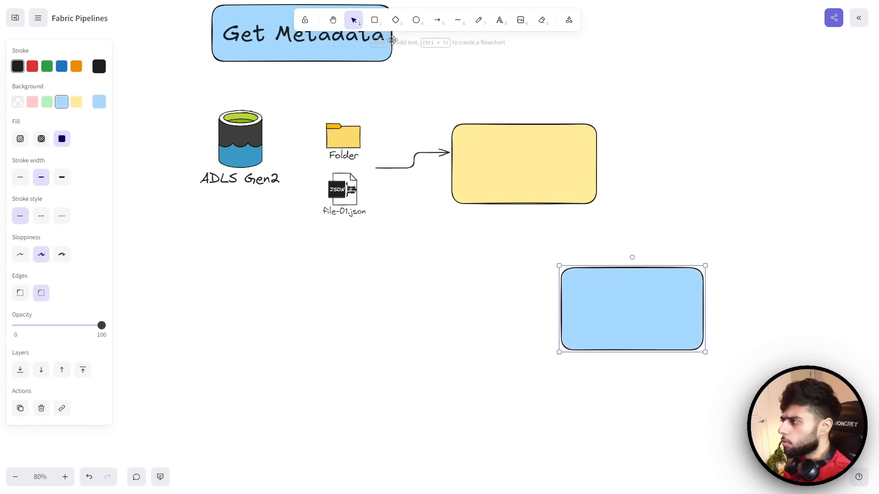
click(47, 101)
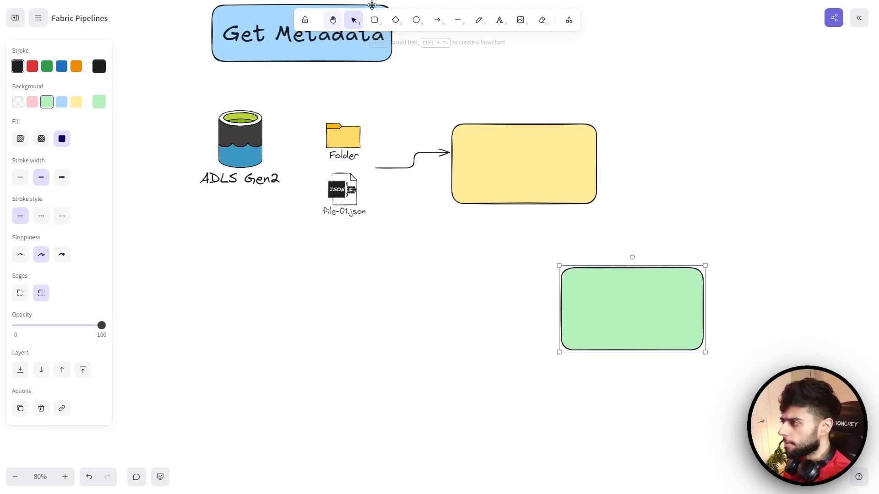
click(436, 21)
drag(512, 208, 565, 303)
click(449, 360)
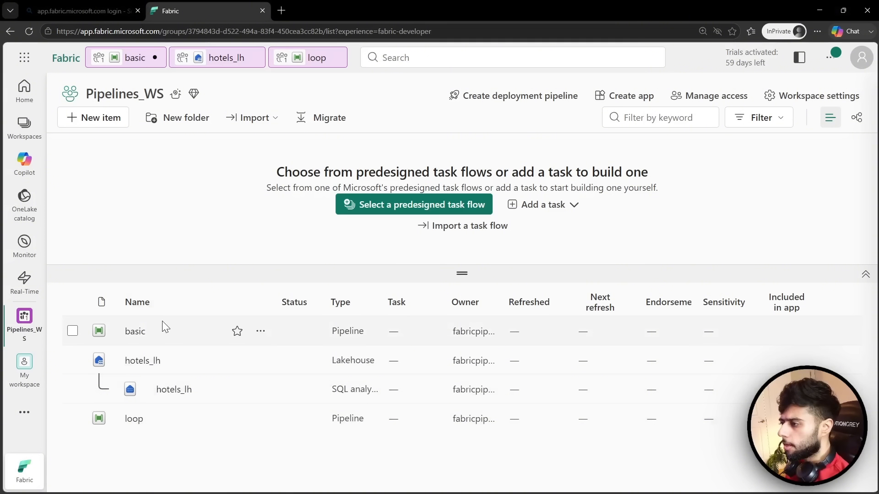
- In Fabric, create a new pipeline named metadata_if in the Pipelines_WS workspace
click(99, 120)
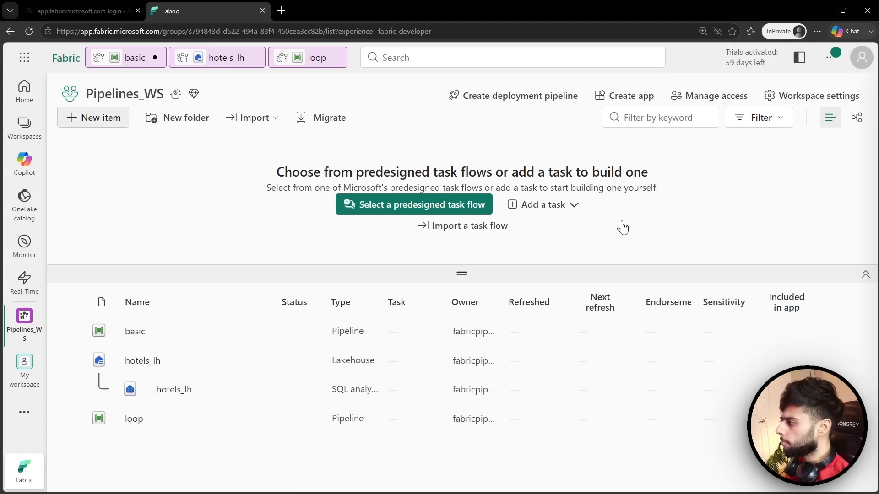
scroll(545, 425, down, 3)
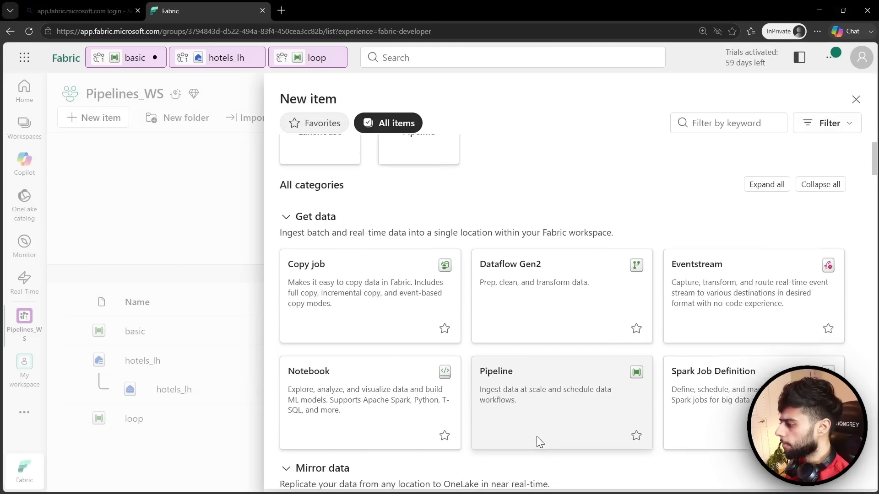
click(520, 377)
drag(341, 253, 247, 241)
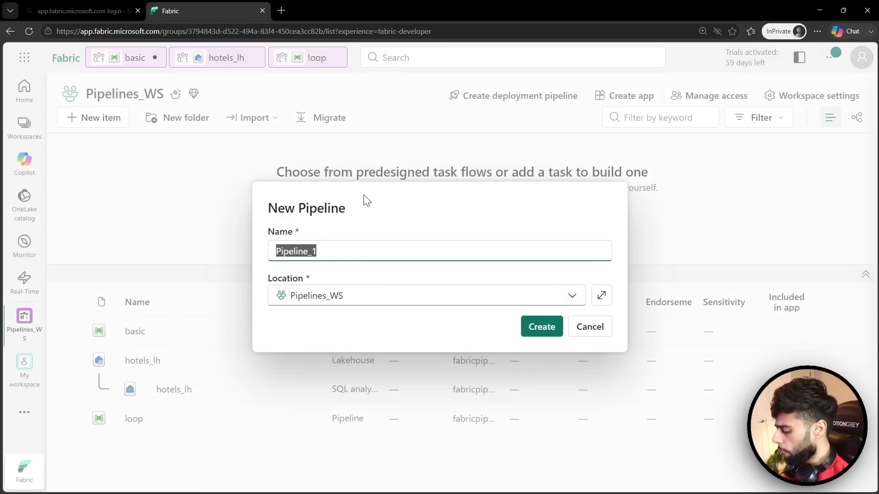
text(me)
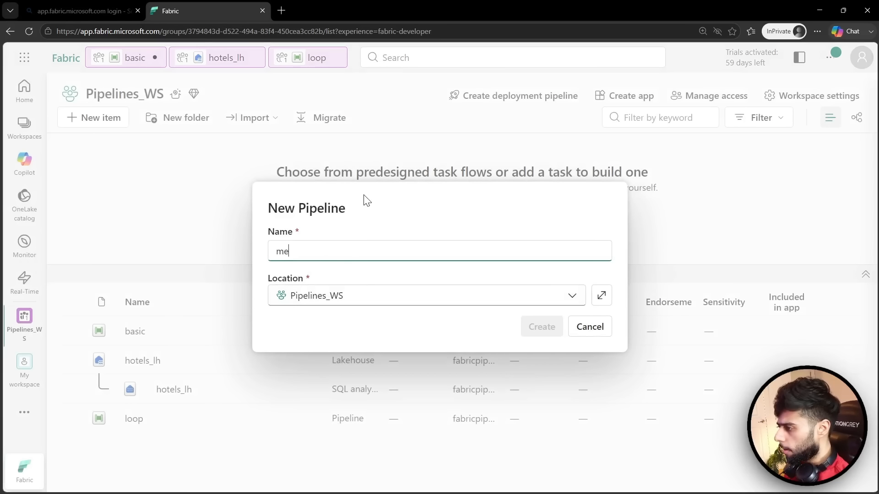
text(tadat)
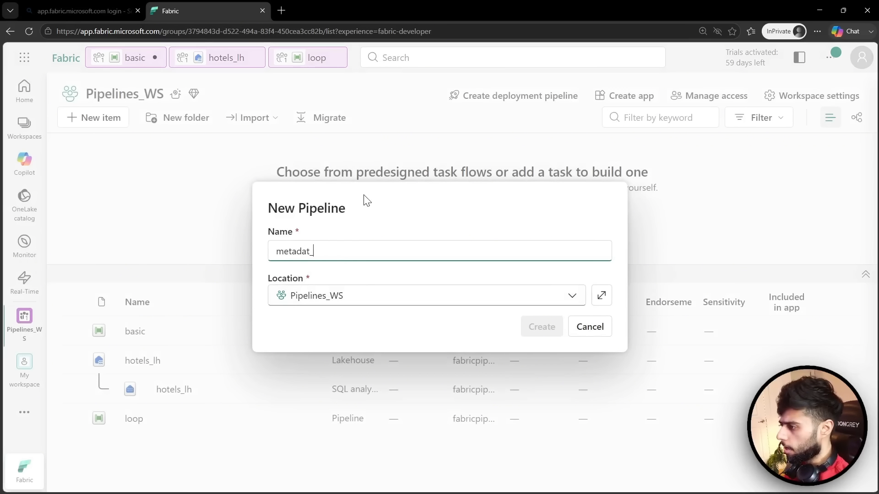
text(a_if)
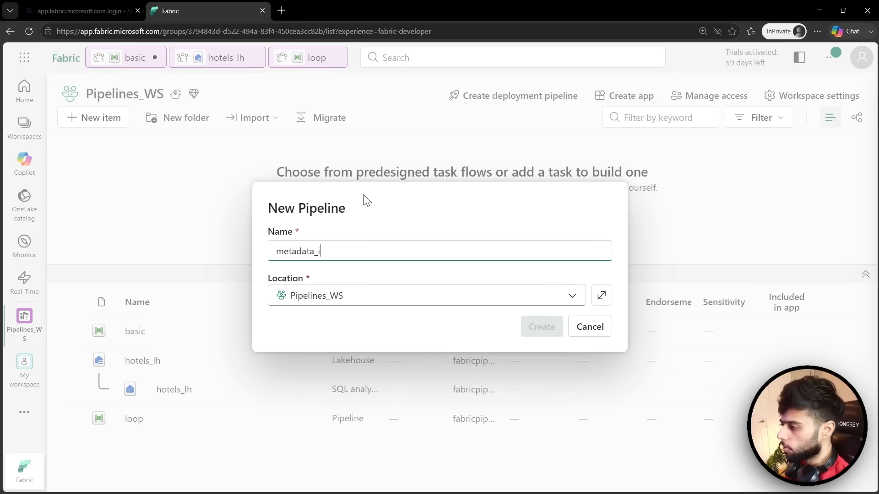
click(439, 227)
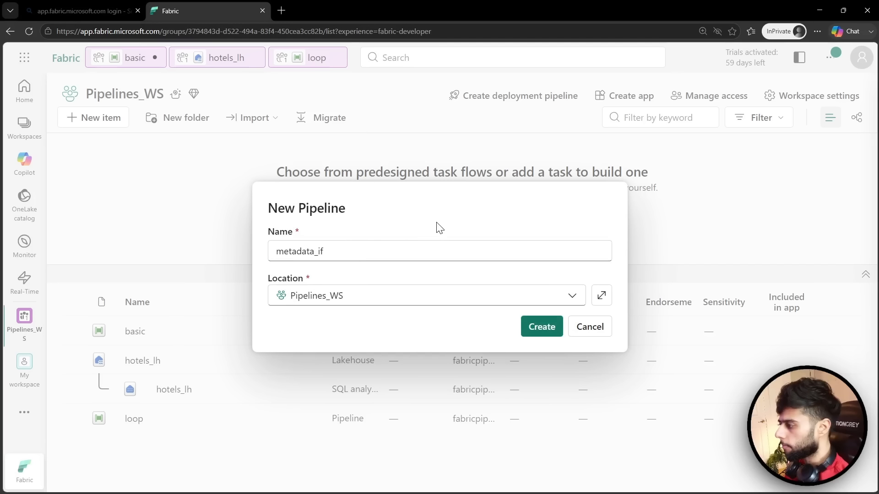
click(549, 332)
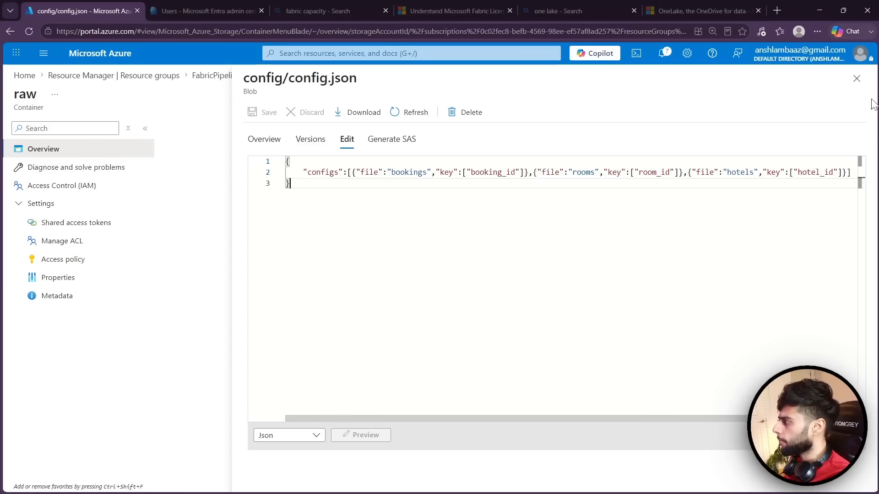
- In the Azure portal, close config.json and add a container named data to the storage account in the FabricPipelines resource group
click(856, 79)
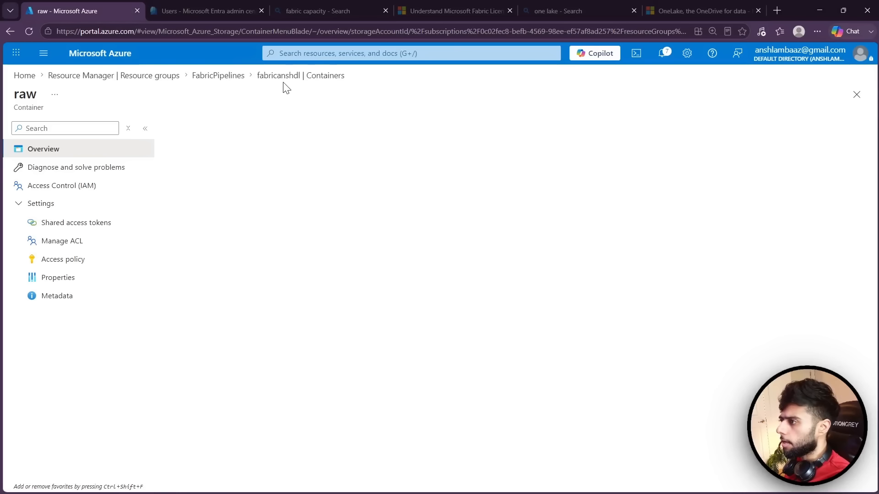
click(224, 76)
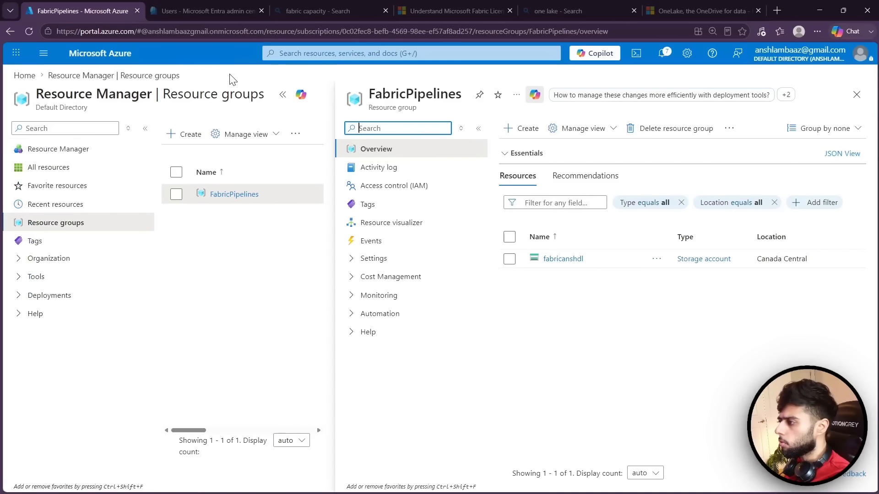
click(559, 259)
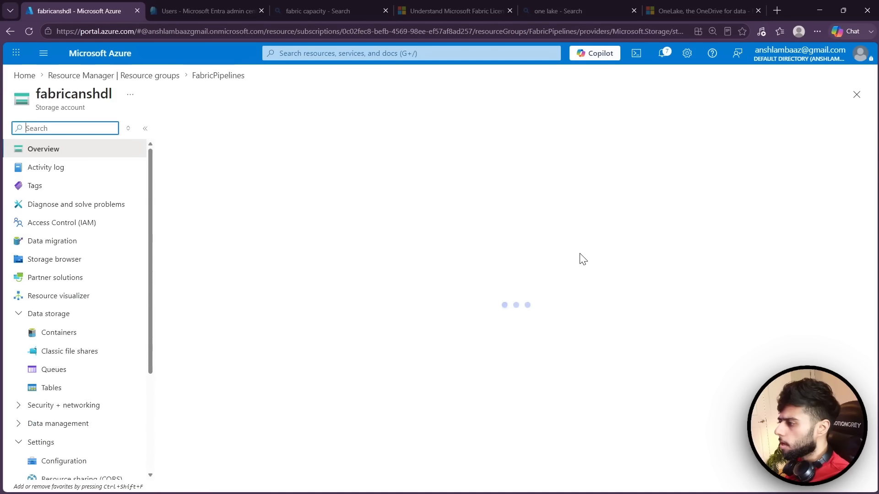
click(51, 352)
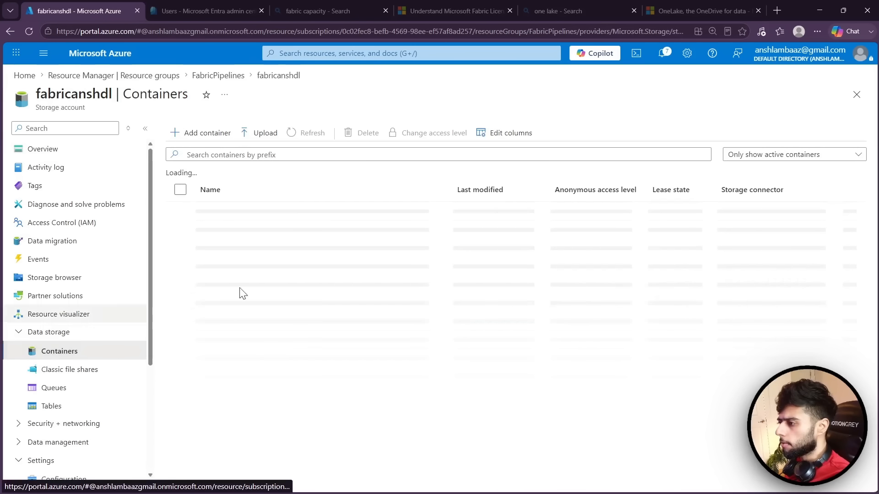
click(204, 134)
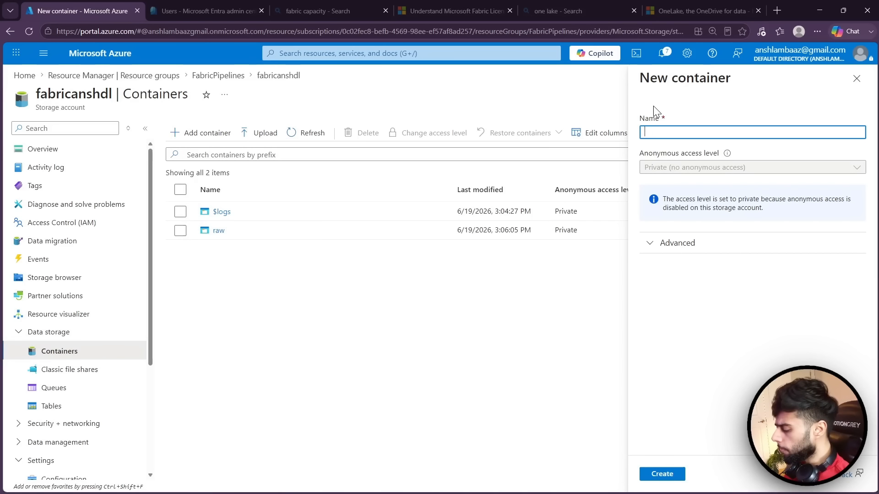
text(data)
click(672, 475)
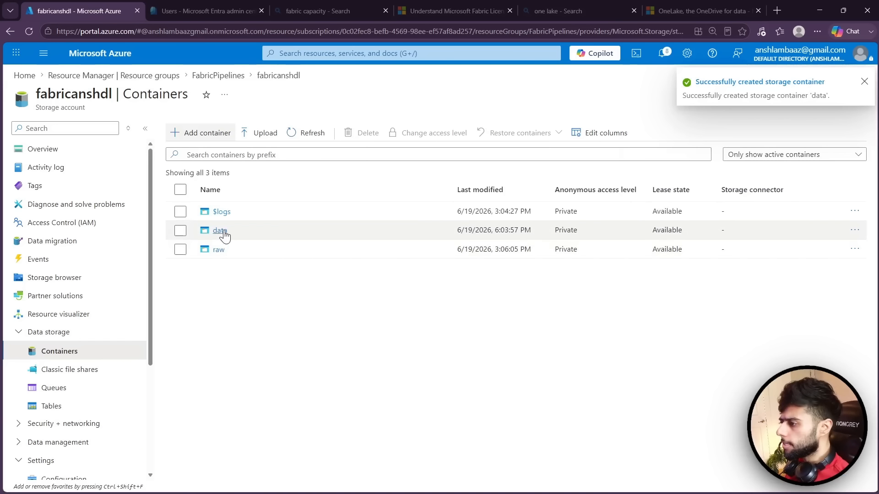
- Open the data container and add a directory named files
click(213, 230)
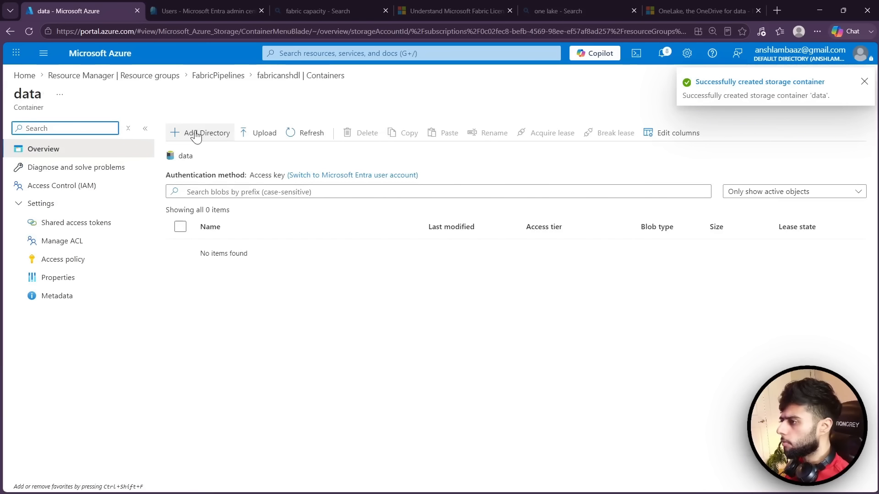
click(196, 134)
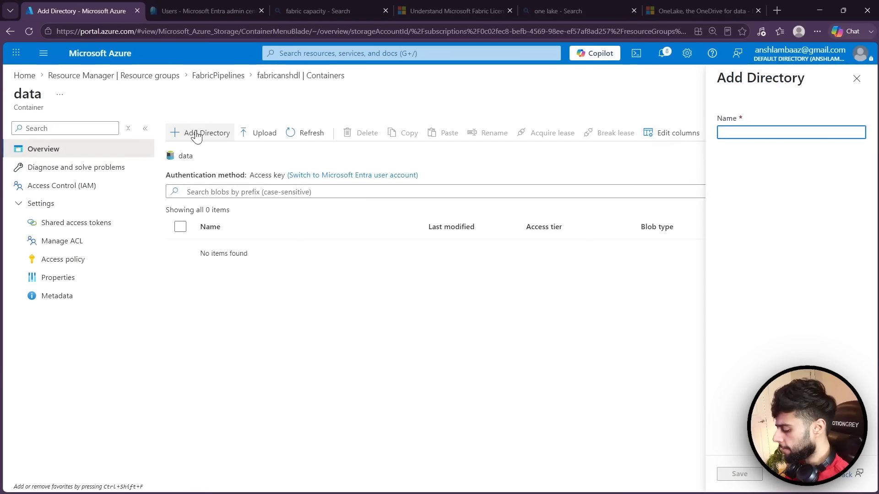
text(files)
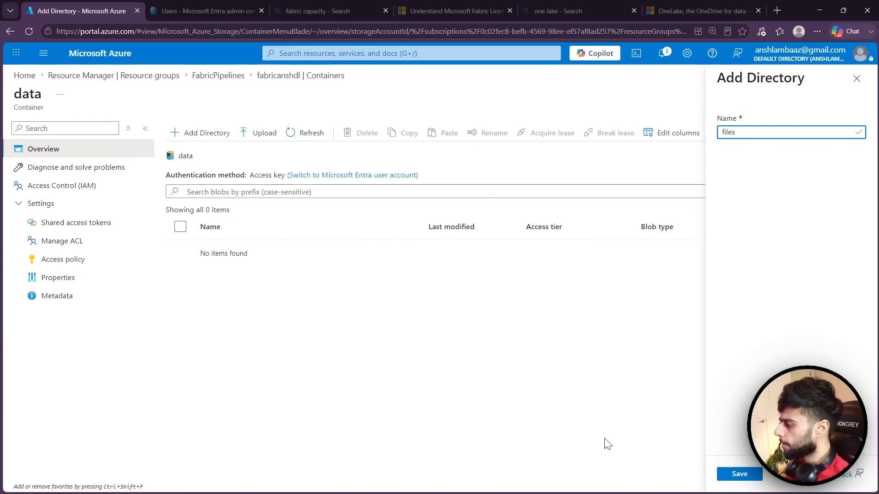
click(733, 473)
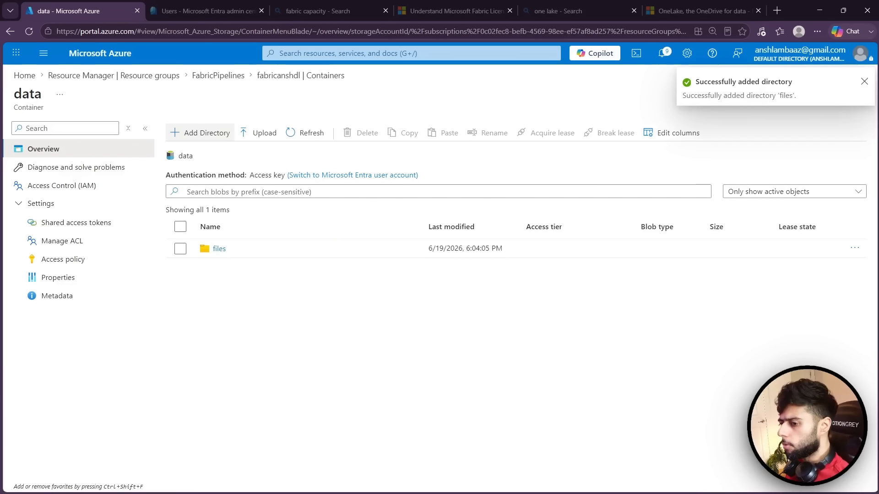
- Upload guests.csv into the files directory of the data container
click(217, 250)
click(256, 133)
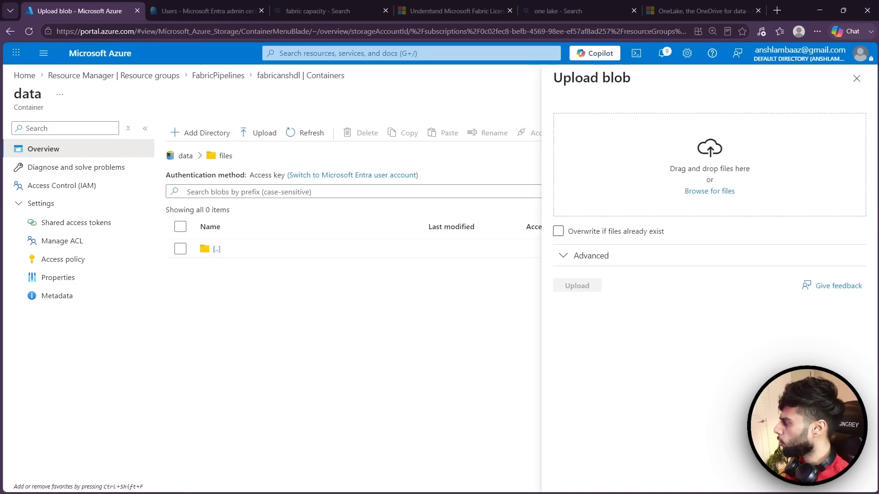
drag(870, 210, 784, 216)
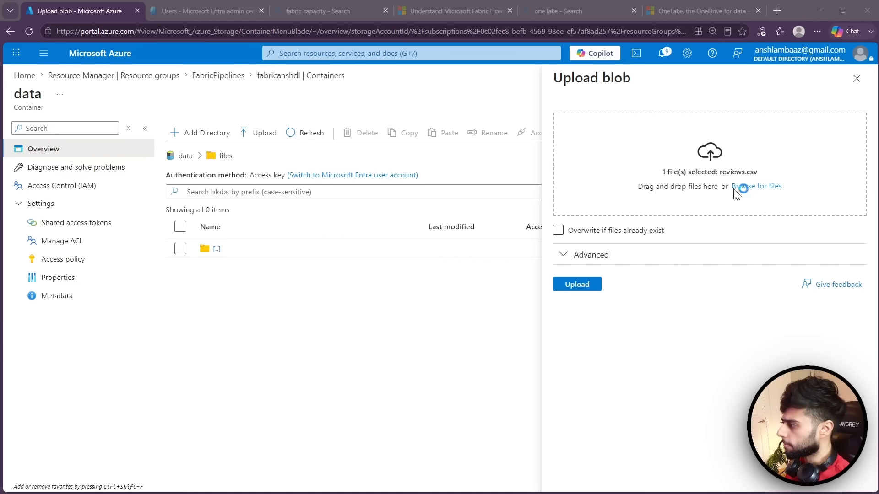
drag(733, 188, 760, 192)
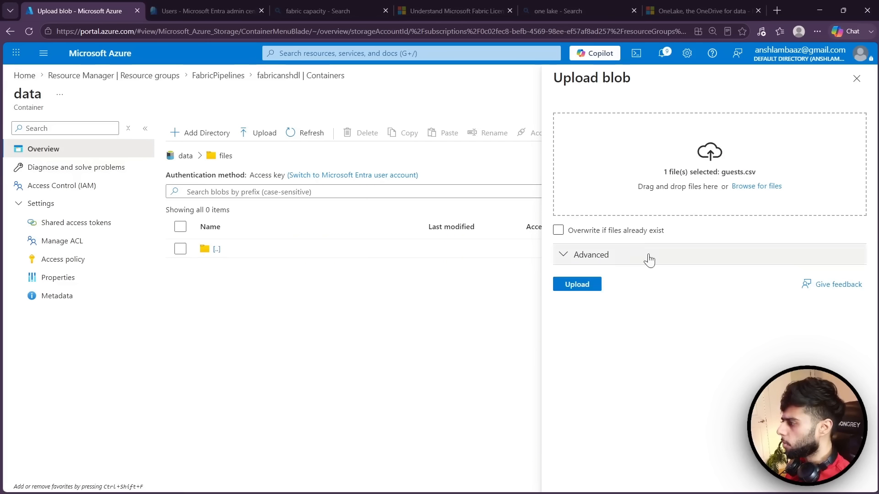
click(586, 288)
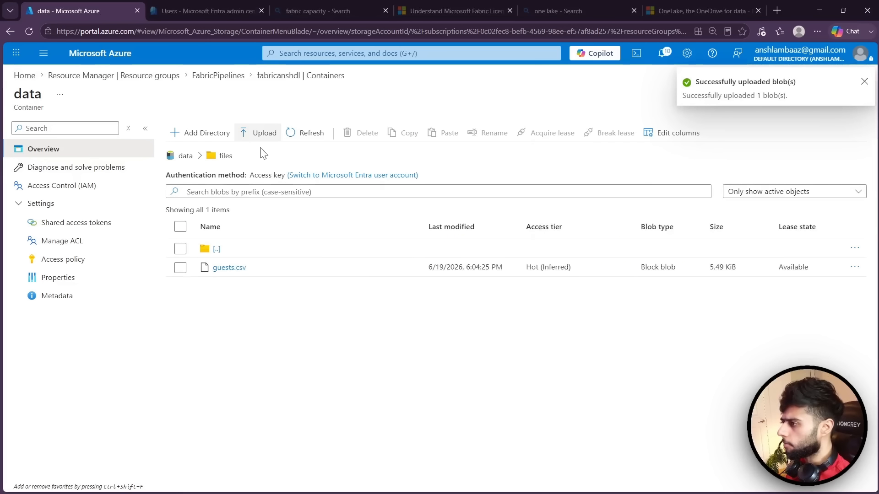
- Upload reviews.csv into the files directory of the data container
click(260, 134)
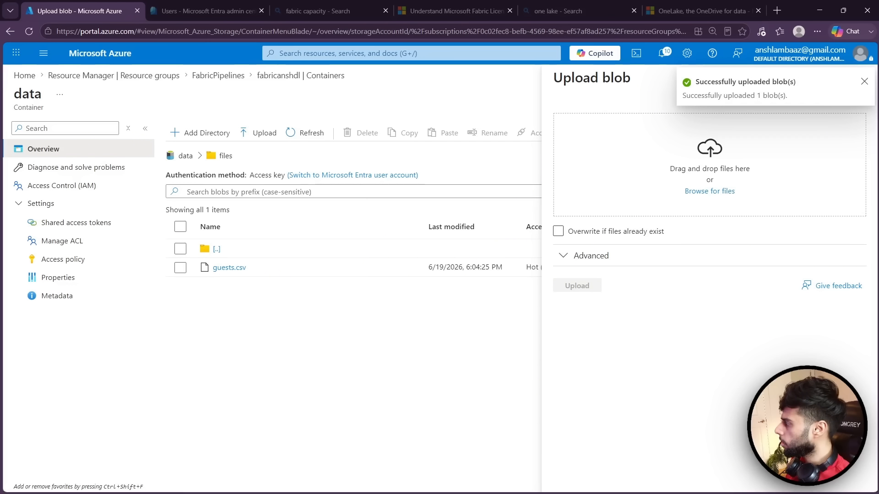
key(Return)
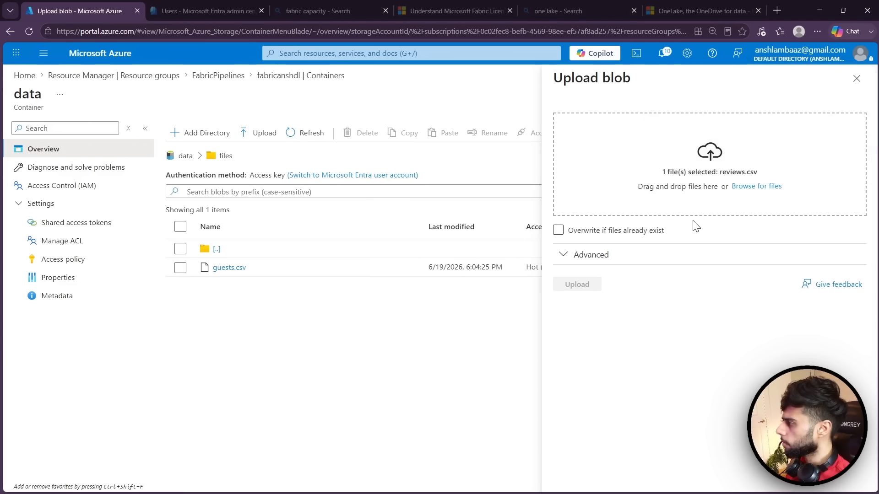
click(574, 286)
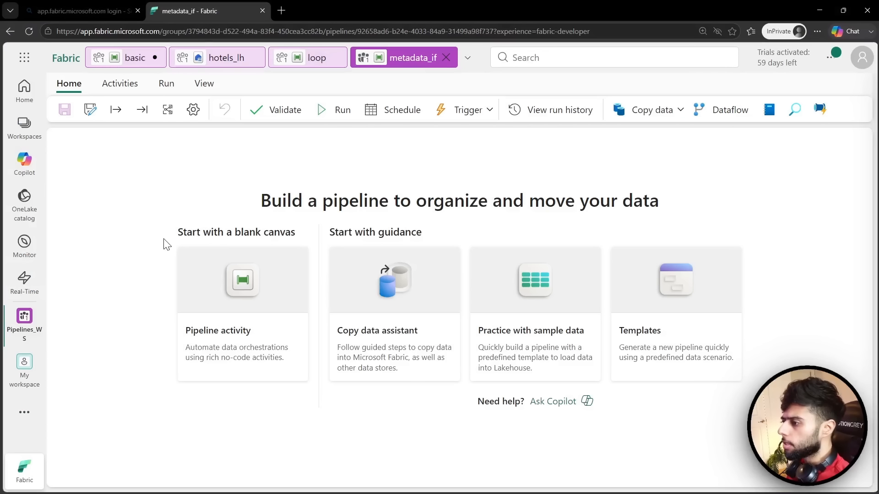
- In Fabric, get the metadata_if pipeline to an empty canvas by adding a Copy data activity and deleting it, and expand the properties pane
click(268, 280)
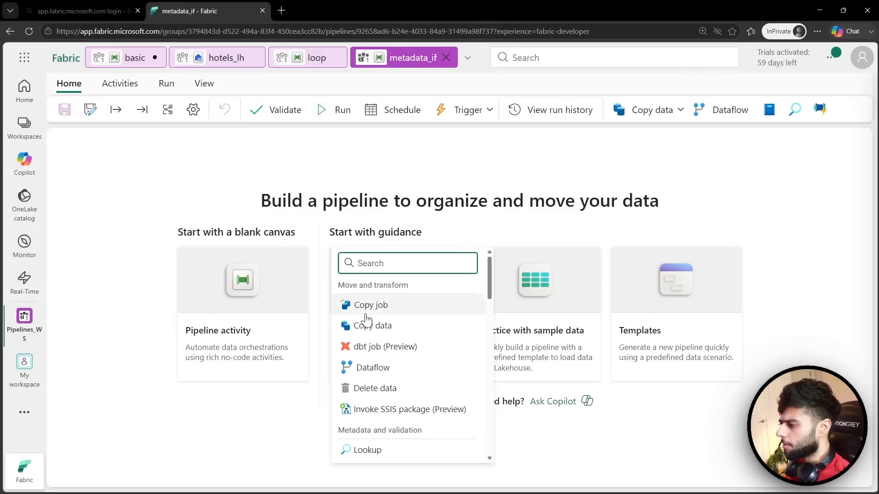
click(378, 325)
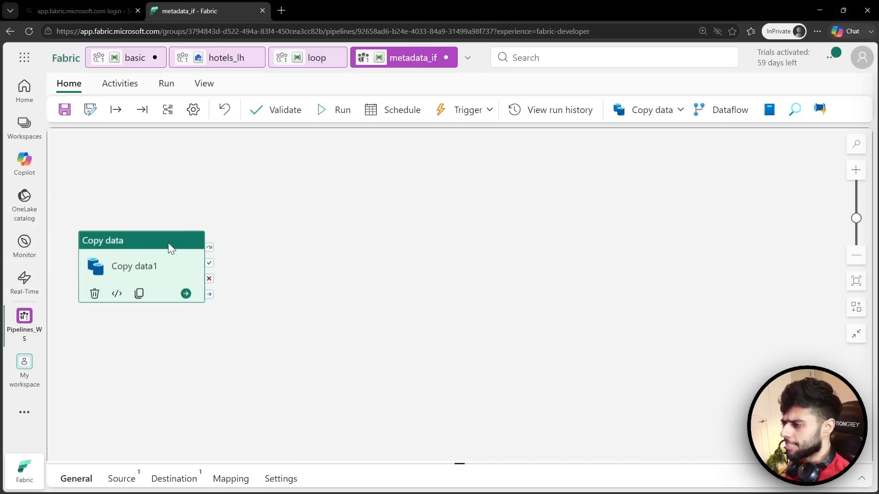
key(Delete)
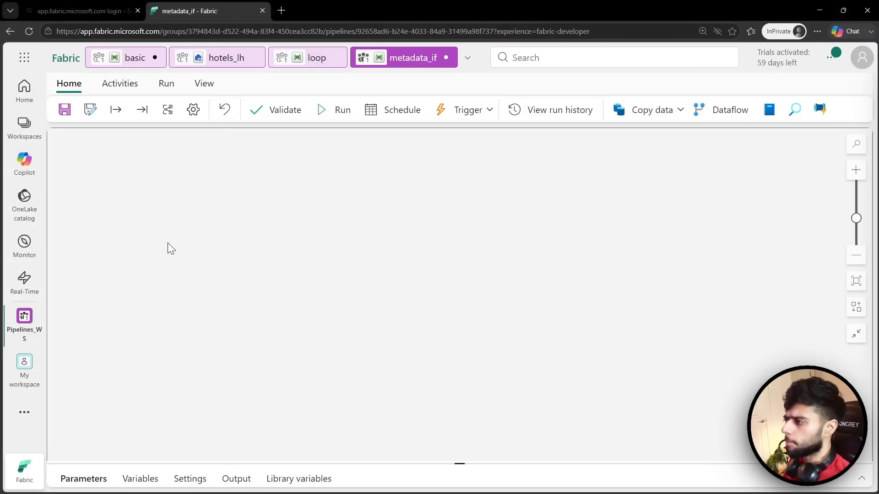
click(458, 462)
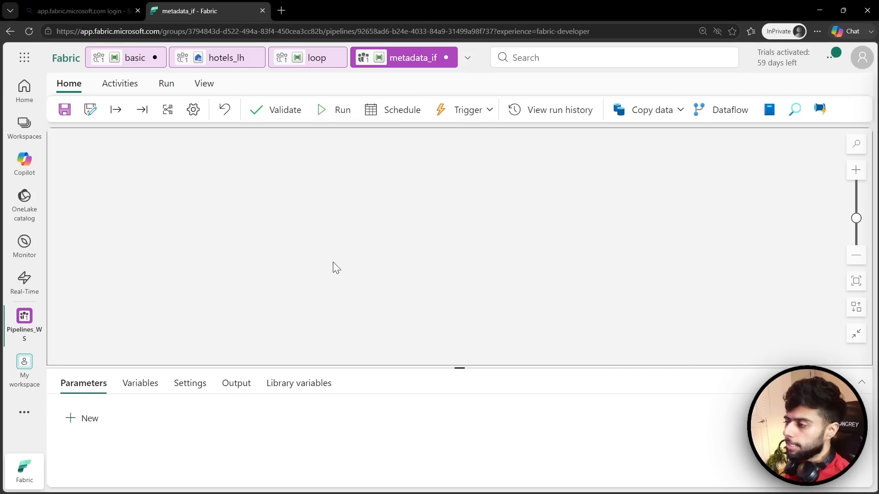
- Add a Get metadata activity to the metadata_if pipeline and place it near the middle of the canvas
click(130, 86)
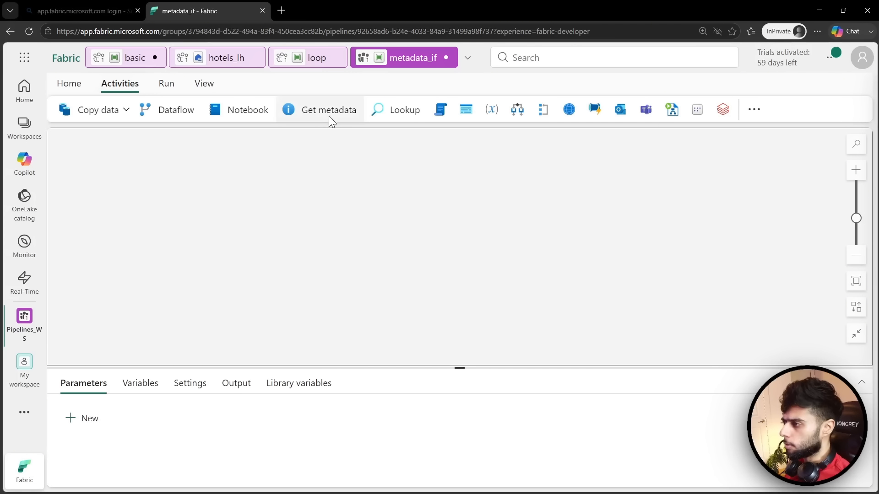
click(757, 113)
click(758, 111)
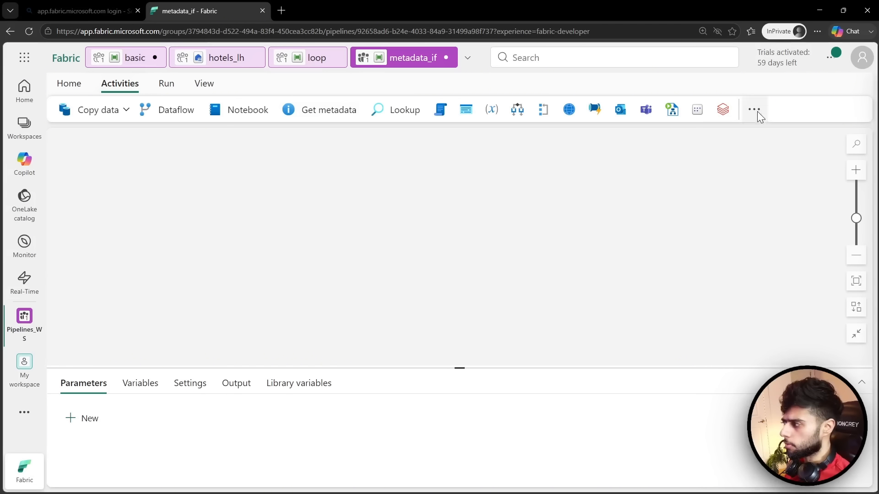
click(325, 113)
drag(152, 216, 423, 194)
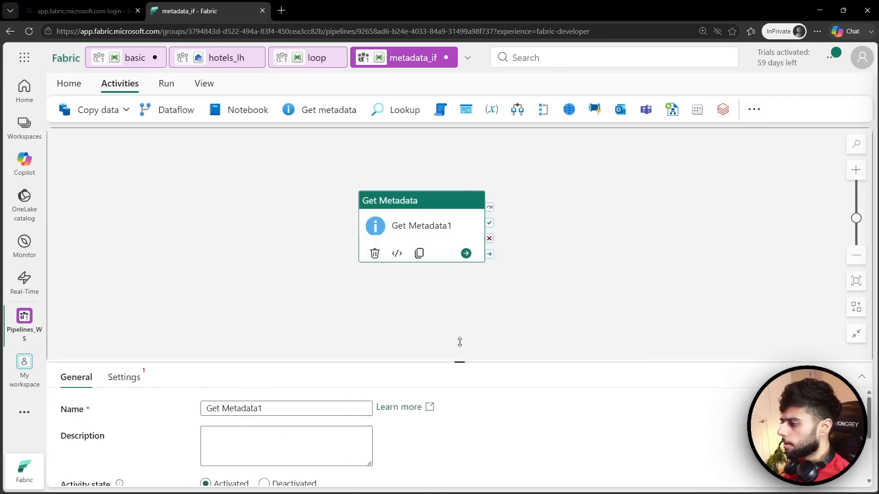
- Rename the activity as Get Metadata Folder and display its connection settings
drag(460, 342, 417, 313)
click(302, 332)
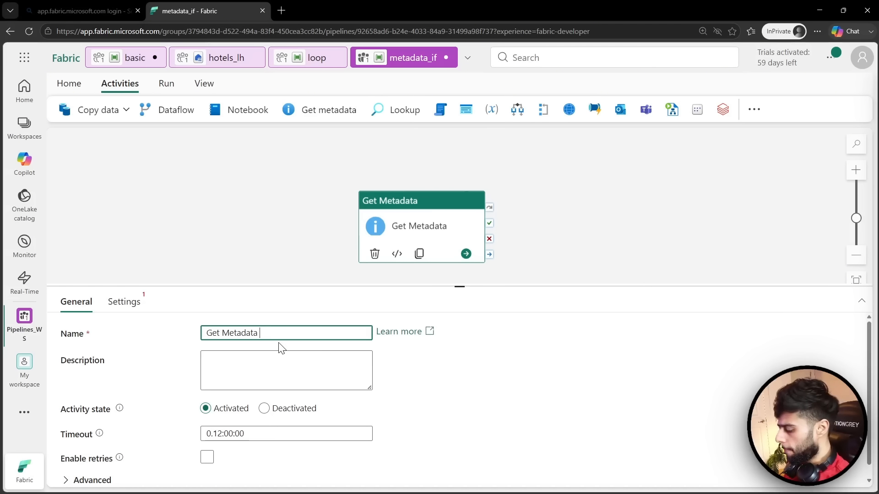
text(Folder)
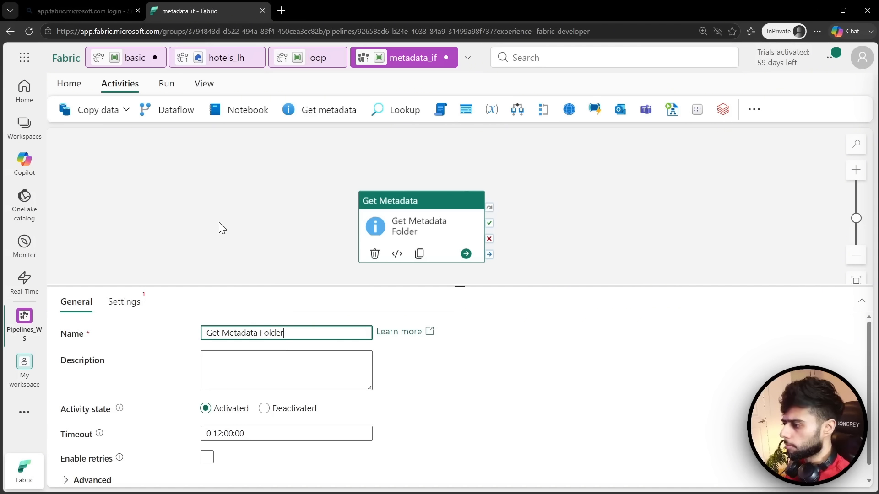
click(218, 221)
click(444, 237)
click(123, 301)
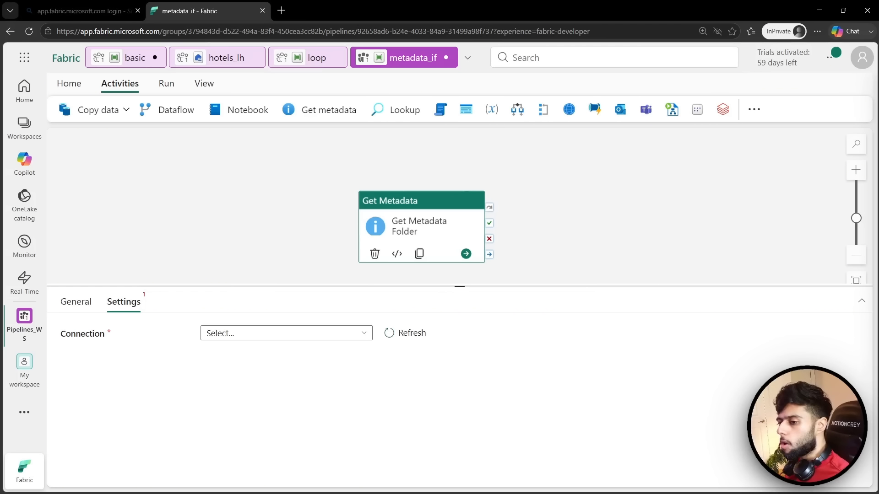
- Switch to the Azure portal and start a new role assignment in the data container's access control
key(alt+Tab)
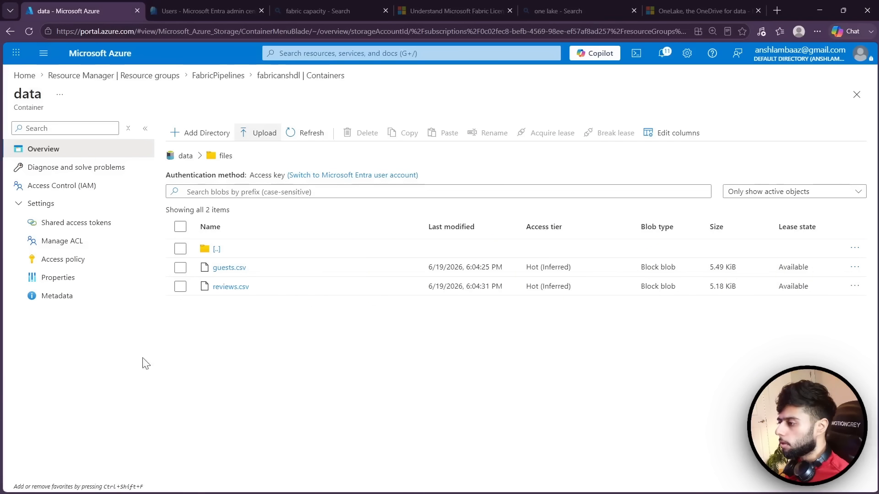
click(81, 186)
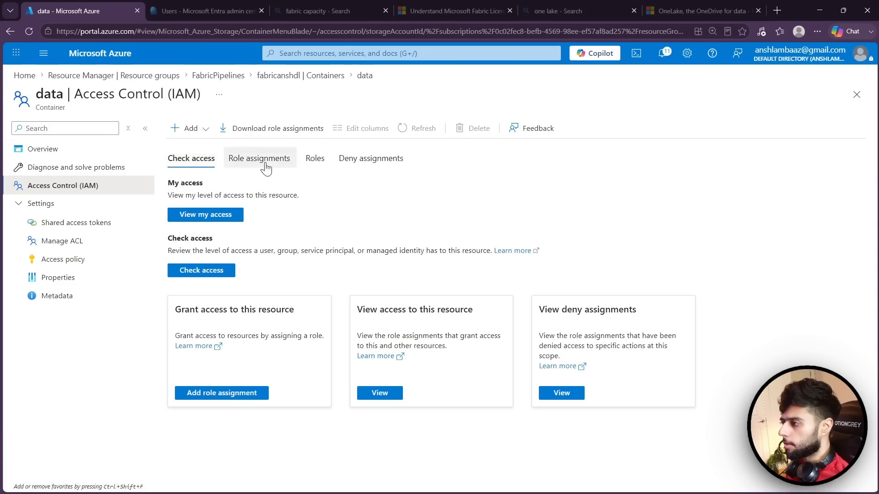
click(282, 168)
click(185, 128)
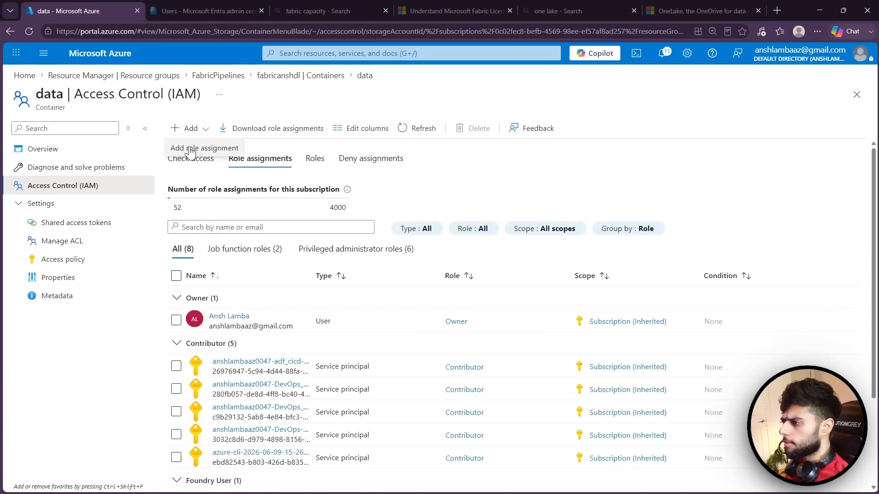
click(199, 150)
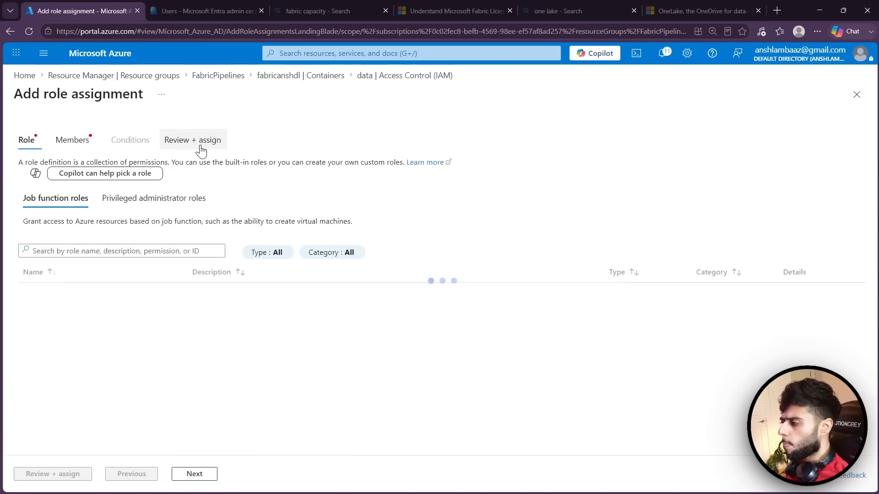
- Search the job function roles for storage data contri and choose Storage Blob Data Contributor as the role
click(129, 253)
text(storage)
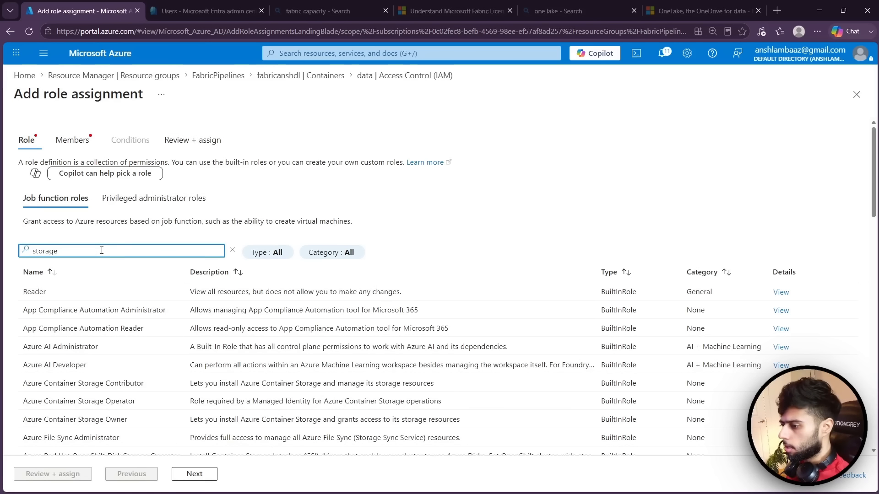
text( data)
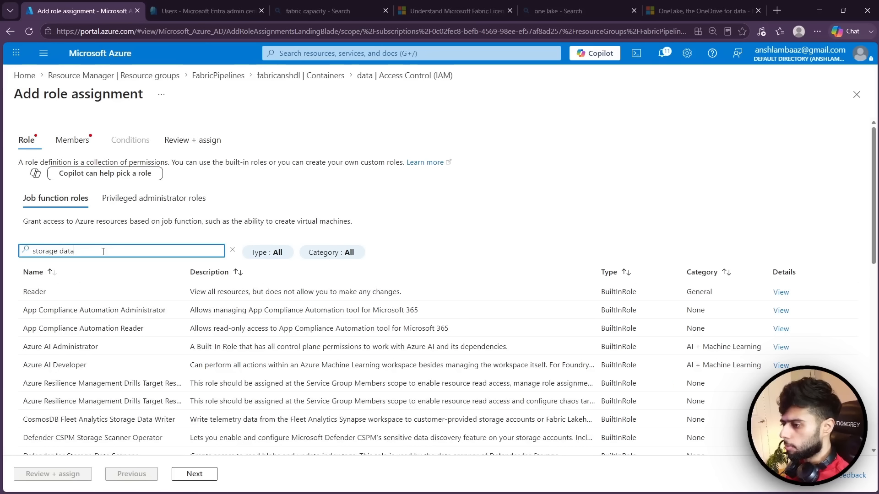
key(ctrl+a)
text(data stora)
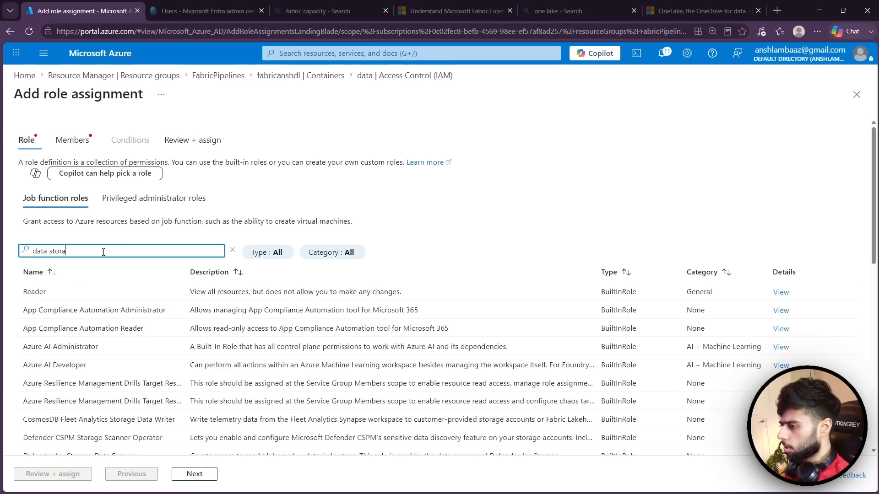
text(ge)
key(ctrl+a)
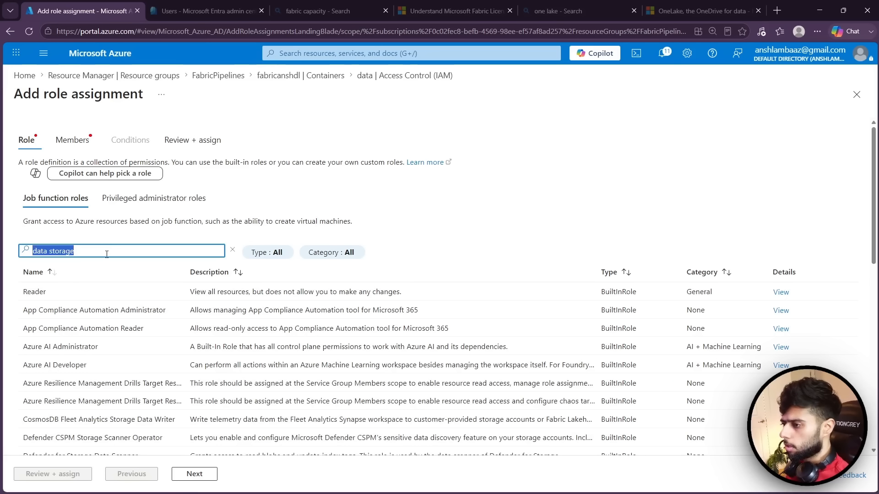
text(storage data)
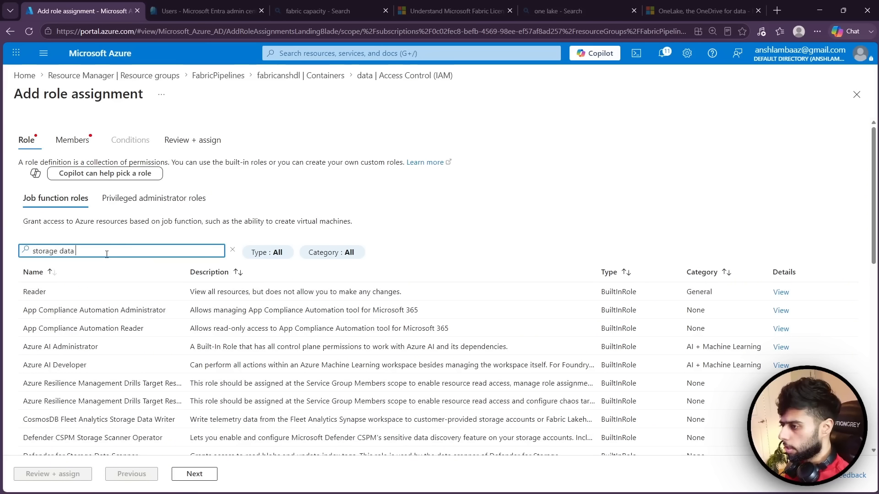
scroll(82, 286, down, 2)
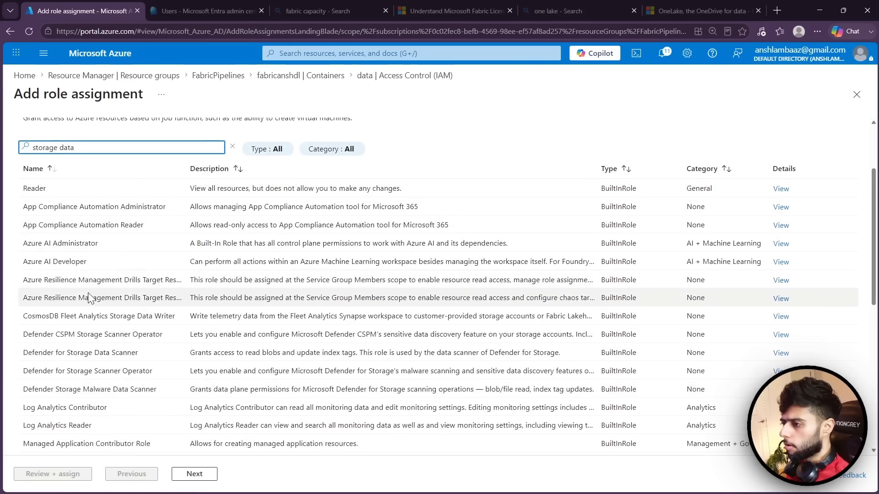
scroll(102, 247, up, 2)
text(contri)
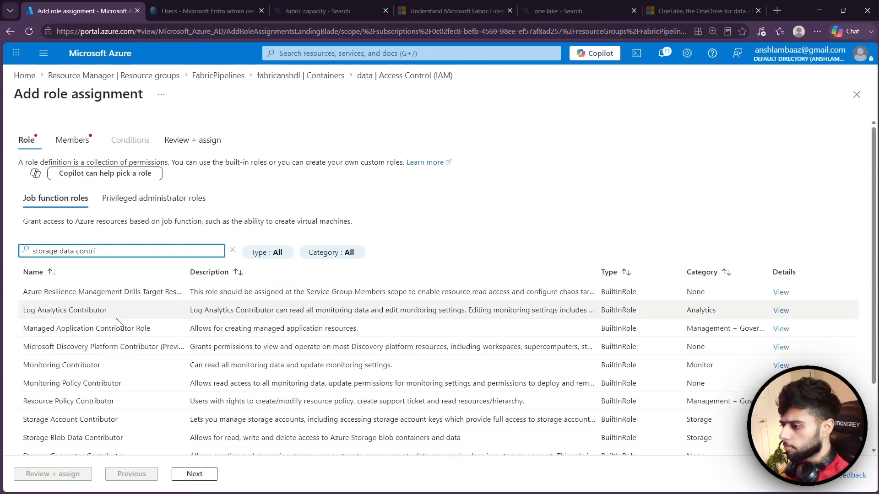
click(70, 439)
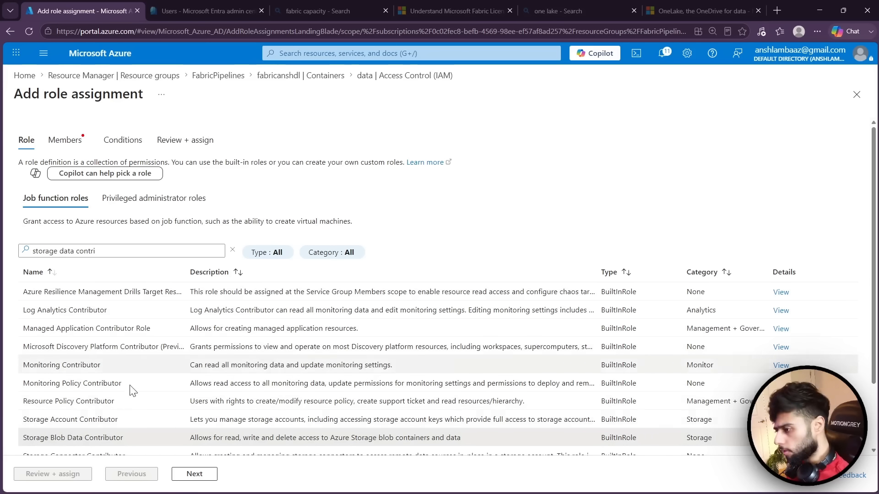
scroll(186, 442, down, 1)
click(195, 475)
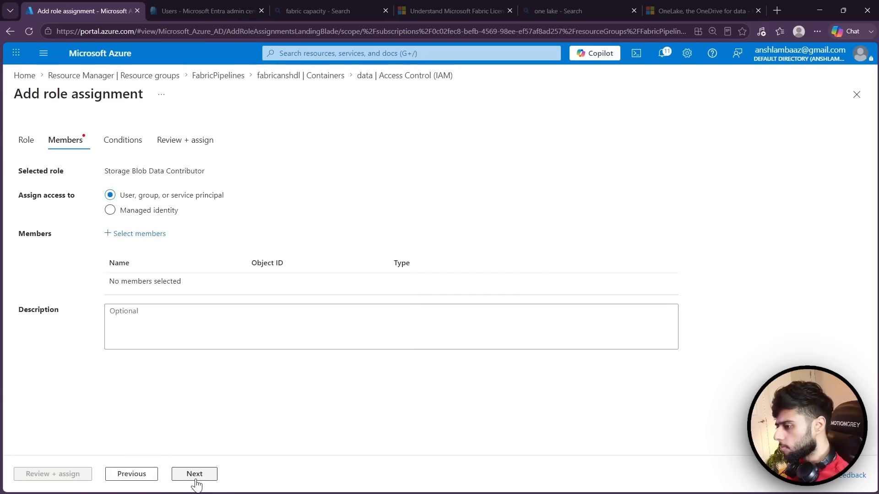
- Select the fabricpipelines user as the member and complete the role assignment on the data container
click(140, 234)
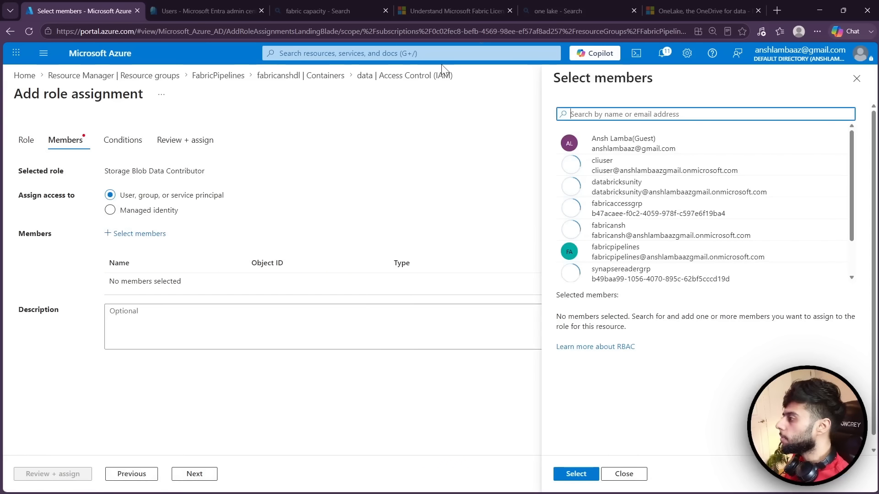
text(fabricp)
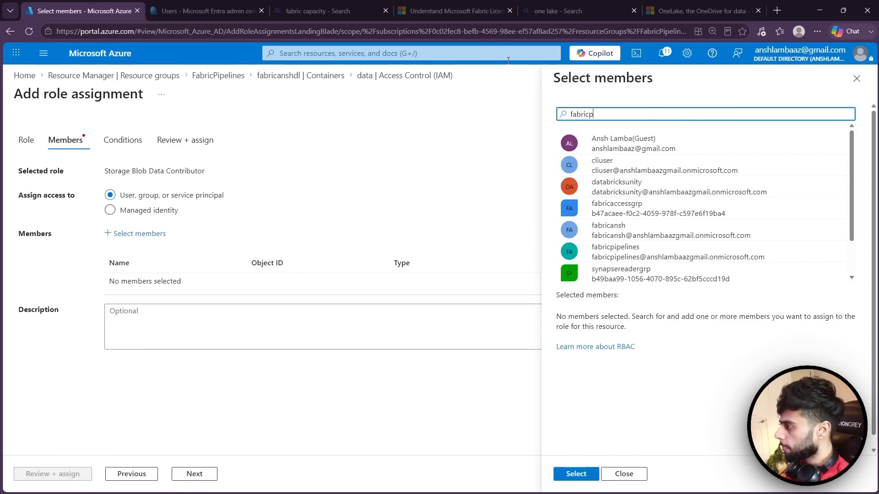
text(ipe)
click(640, 143)
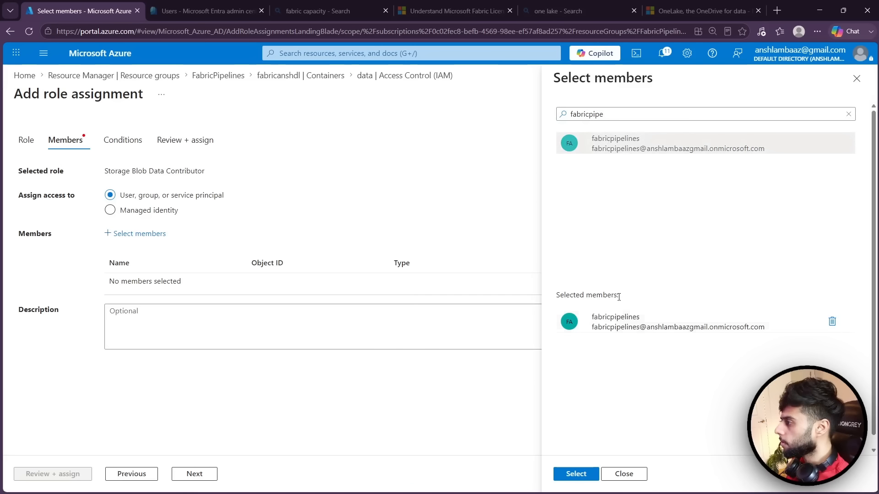
click(576, 474)
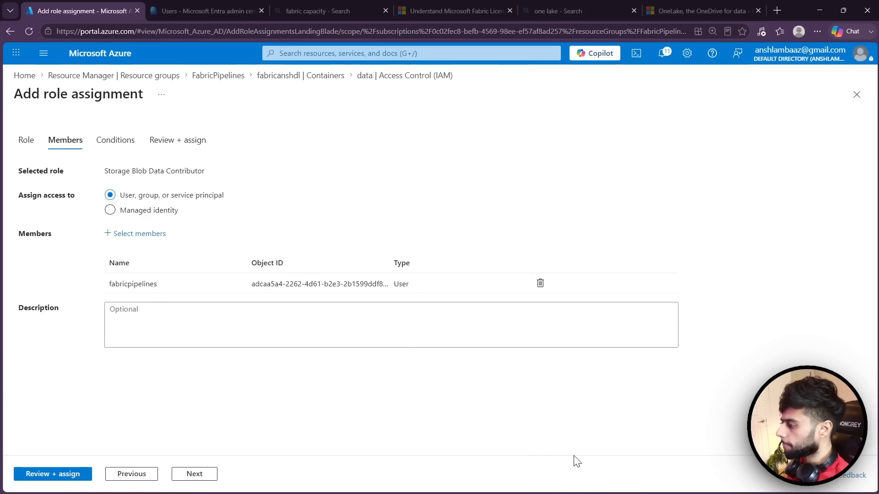
click(32, 475)
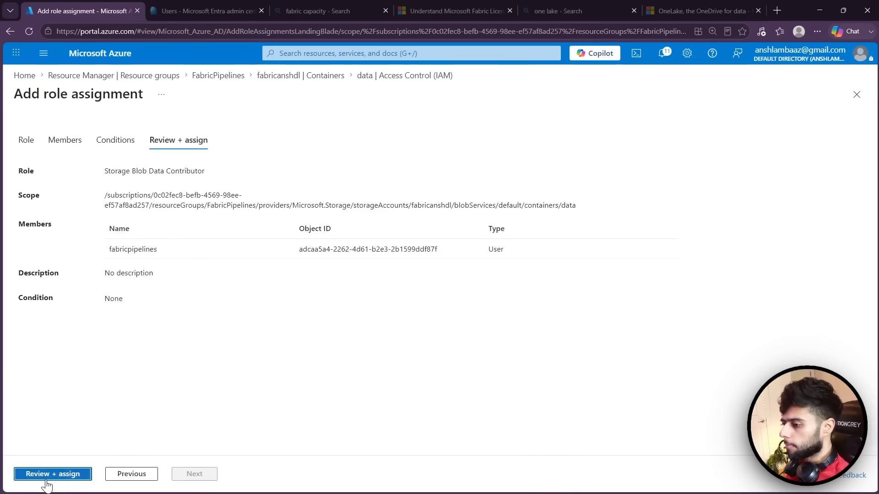
click(46, 477)
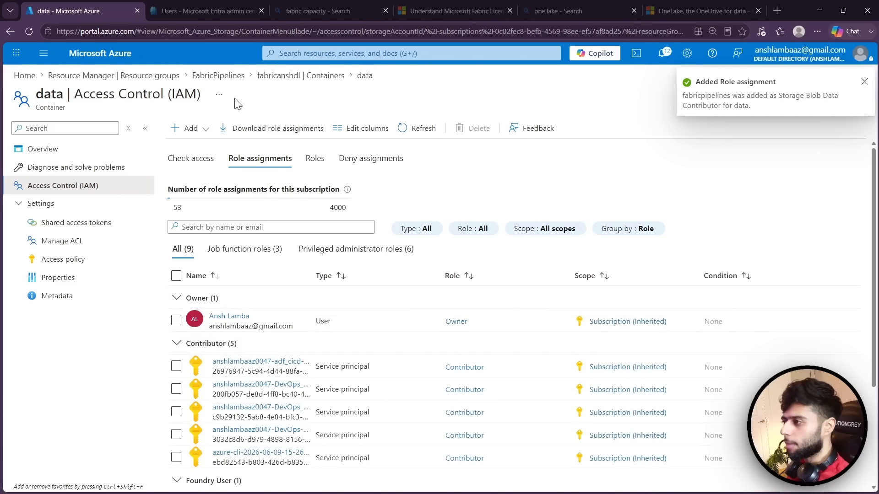
- Switch to the Fabric pipeline and start a new Azure Data Lake Storage Gen2 connection for the Get Metadata Folder activity
click(818, 10)
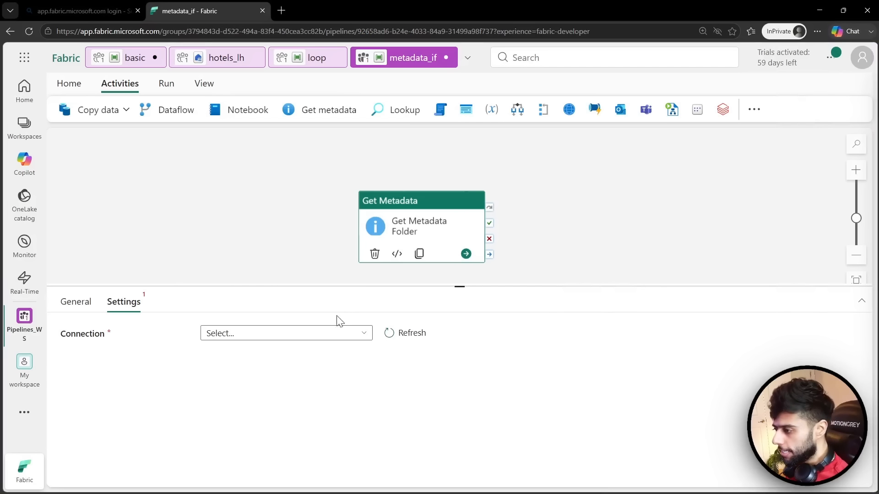
click(365, 336)
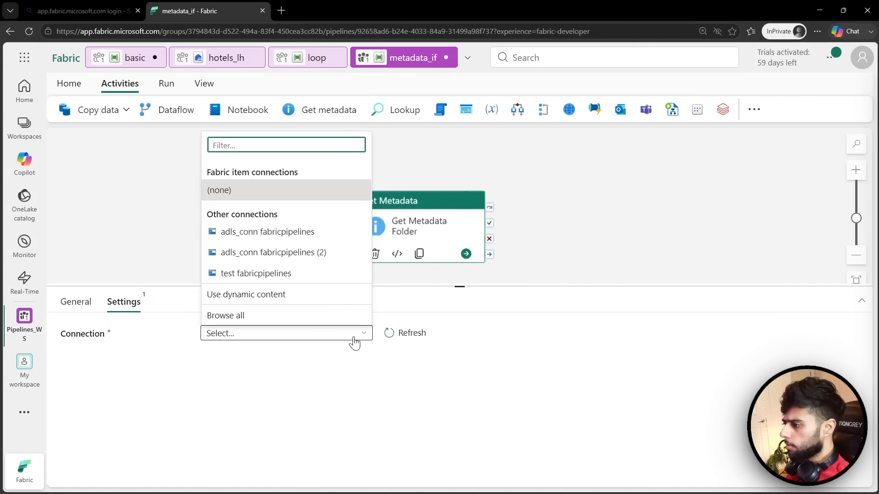
click(229, 315)
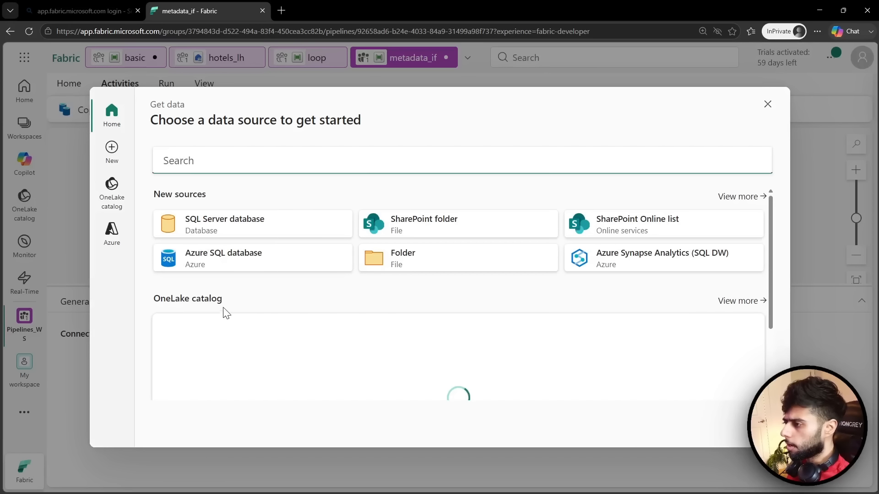
scroll(366, 299, down, 1)
scroll(369, 301, down, 1)
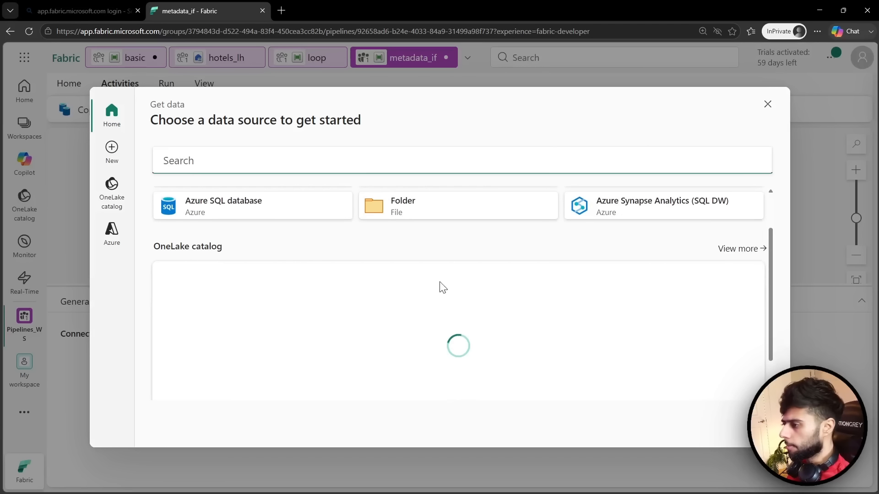
scroll(732, 234, up, 2)
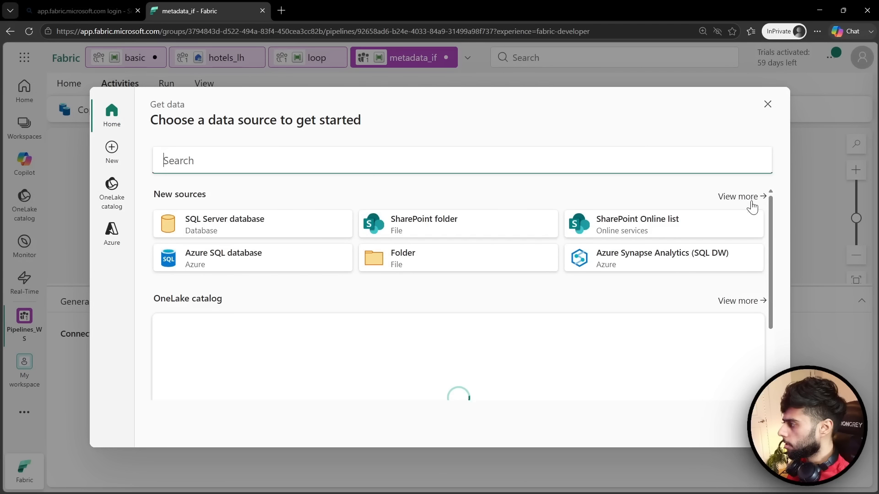
click(739, 195)
scroll(453, 316, down, 1)
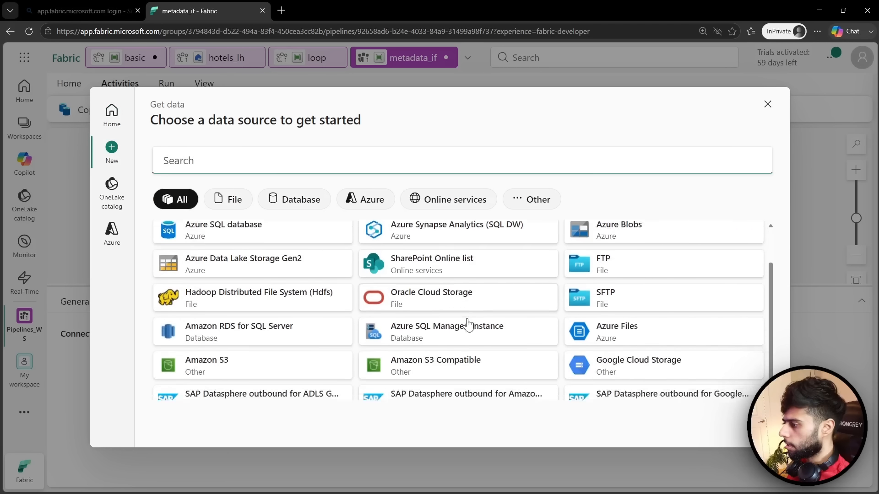
click(278, 260)
click(452, 191)
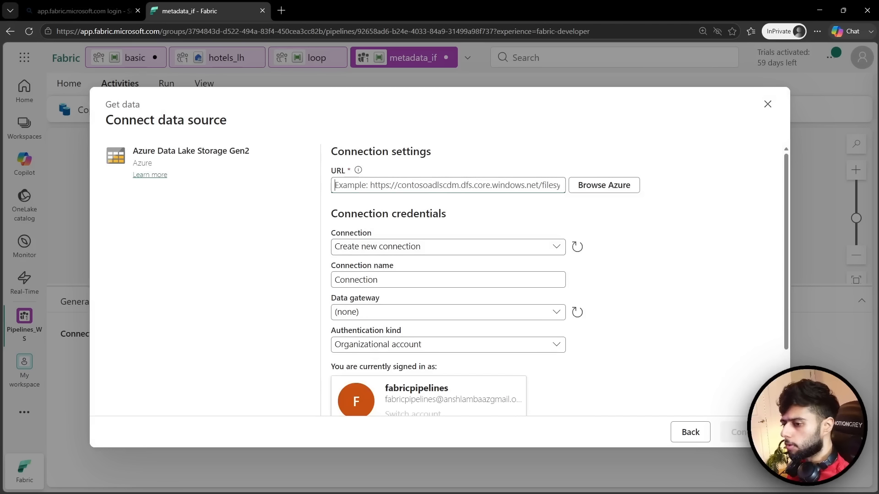
- Switch to the Azure portal and copy the Data Lake Storage endpoint URL of the fabricanshdl storage account
key(alt+Tab)
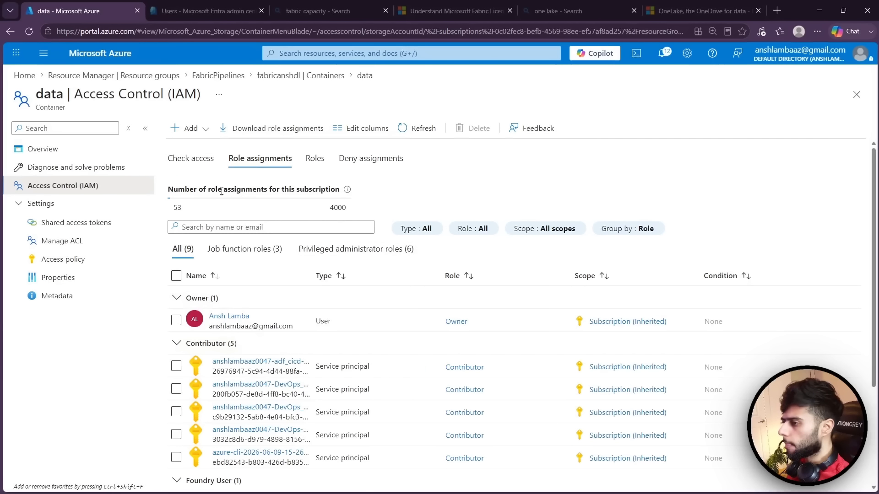
click(237, 82)
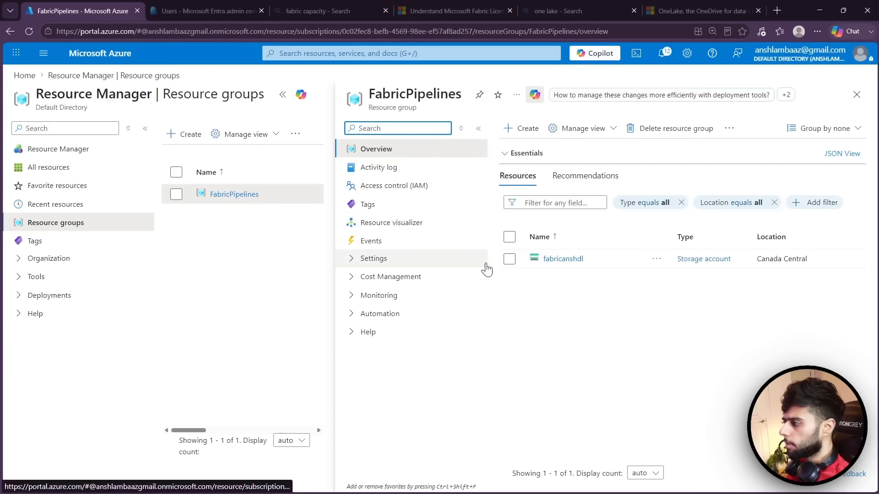
click(563, 259)
scroll(73, 369, down, 4)
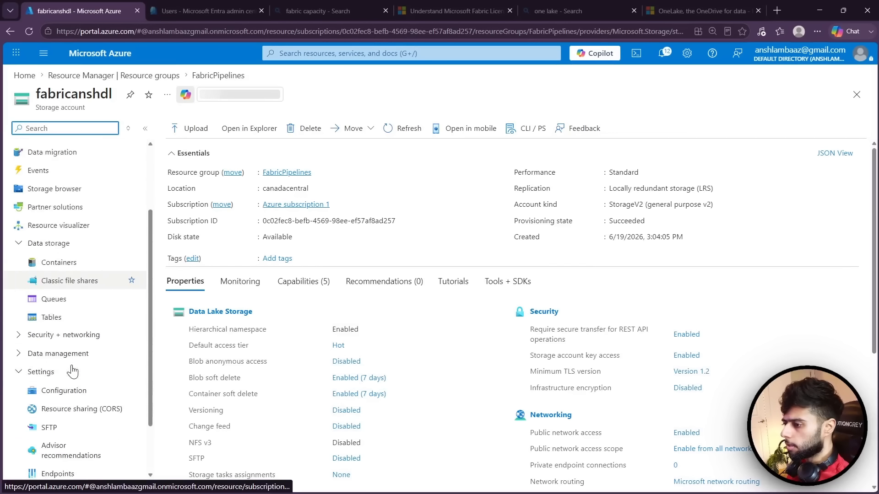
click(74, 398)
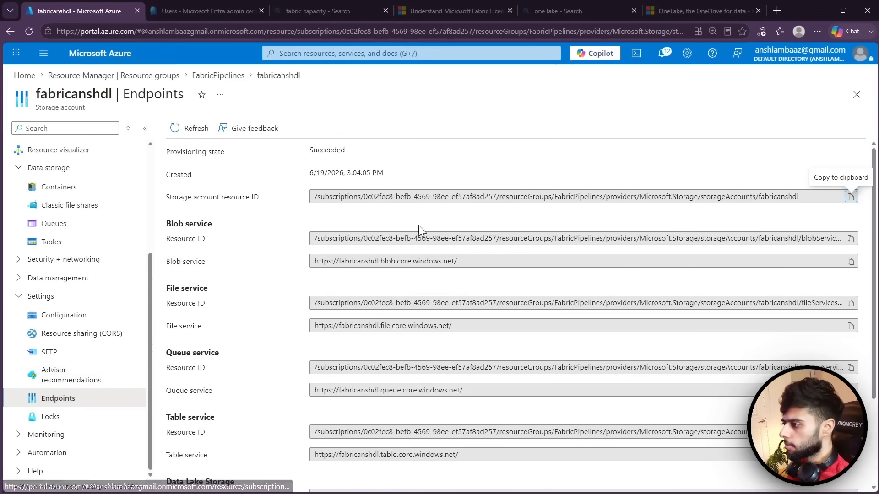
scroll(273, 380, down, 1)
scroll(273, 380, down, 1)
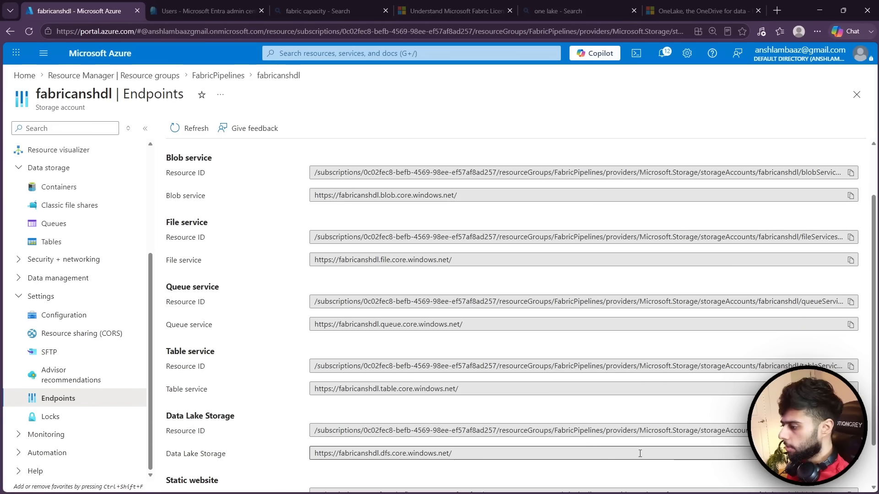
click(818, 10)
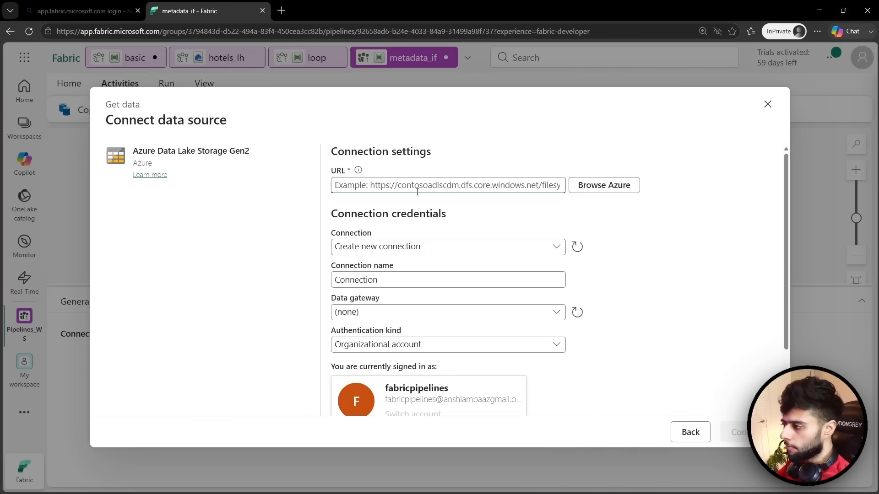
text(https://fabricanshdl.dfs.core.windows.net/)
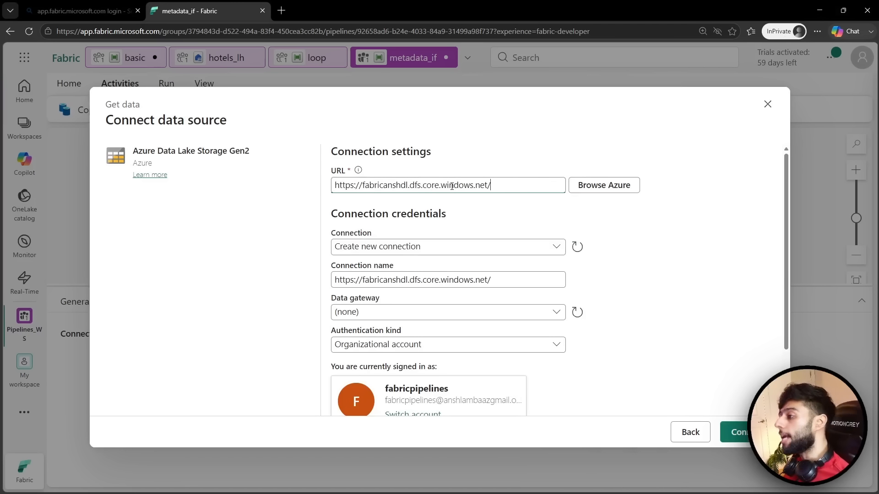
text(data)
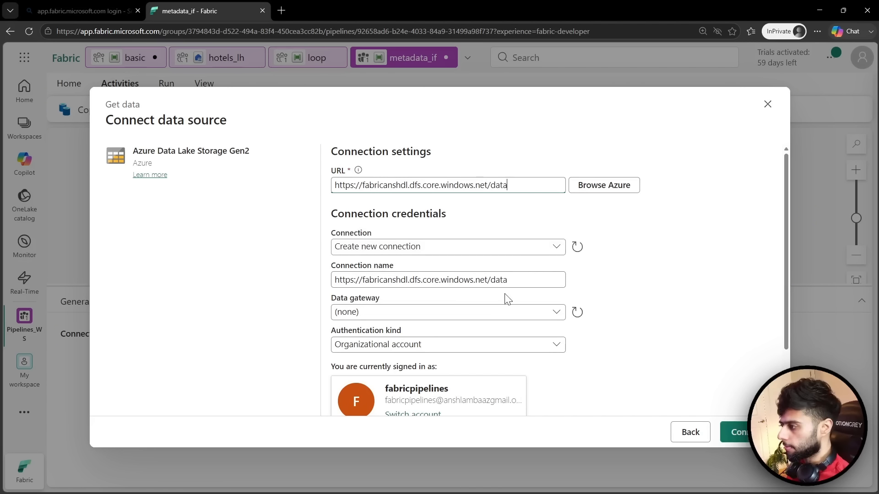
- Create the connection under the name adls_data_conn with the signed-in organizational account, and test it
drag(507, 280, 225, 294)
text(adls_)
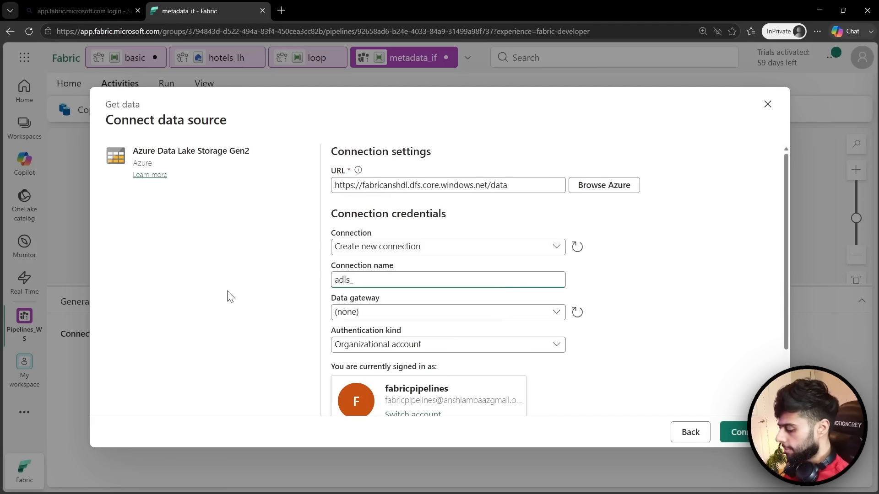
text(data-)
text(conn)
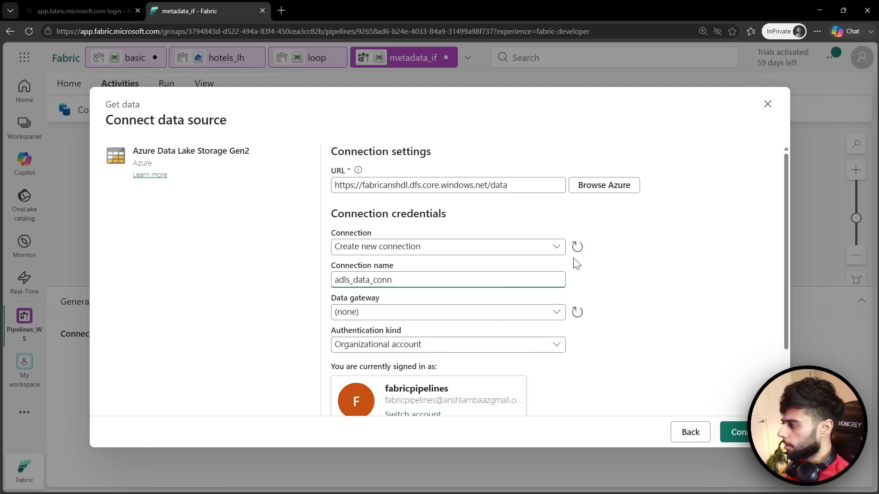
click(641, 266)
scroll(641, 266, down, 2)
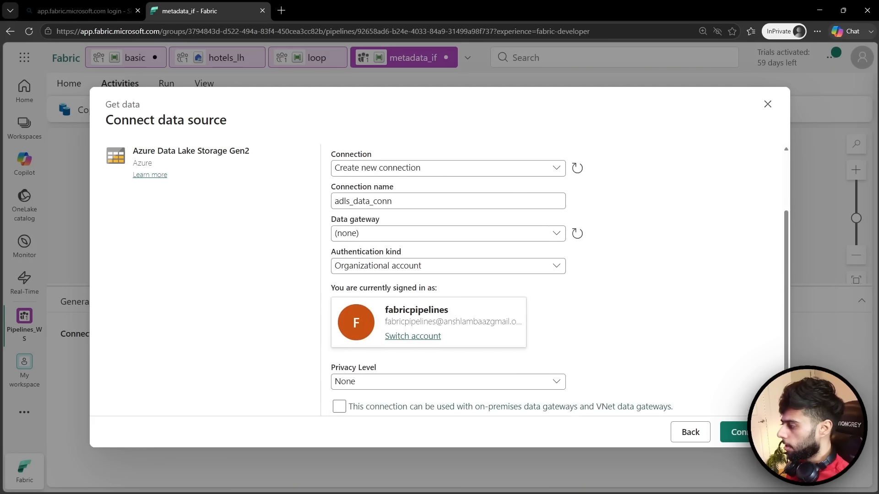
click(735, 432)
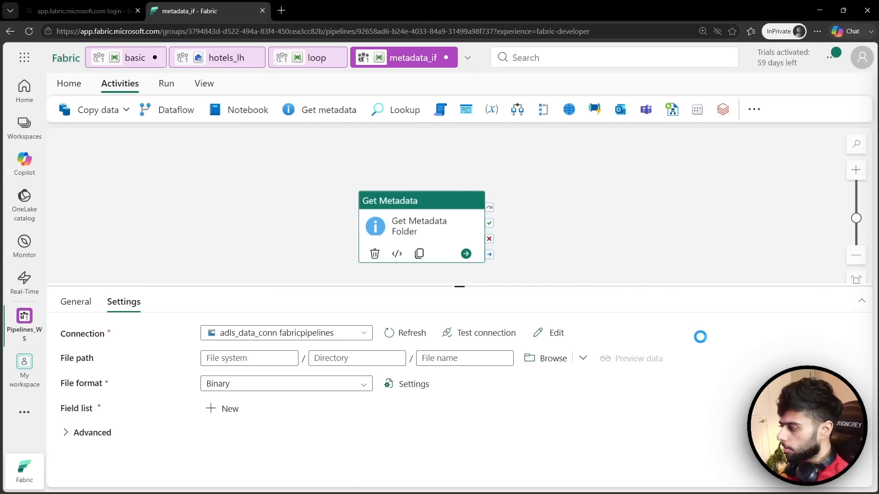
click(486, 337)
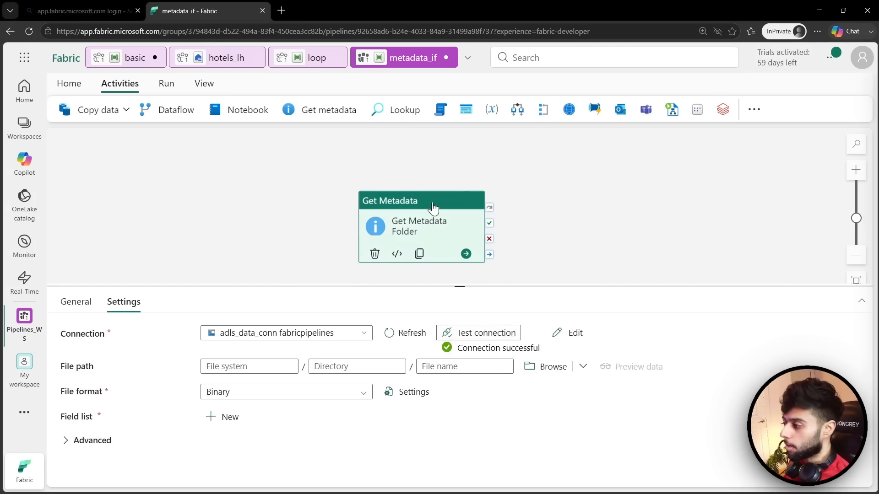
- Browse the storage and set the activity's file path to the files folder in the data container
drag(380, 203, 418, 176)
drag(461, 287, 459, 259)
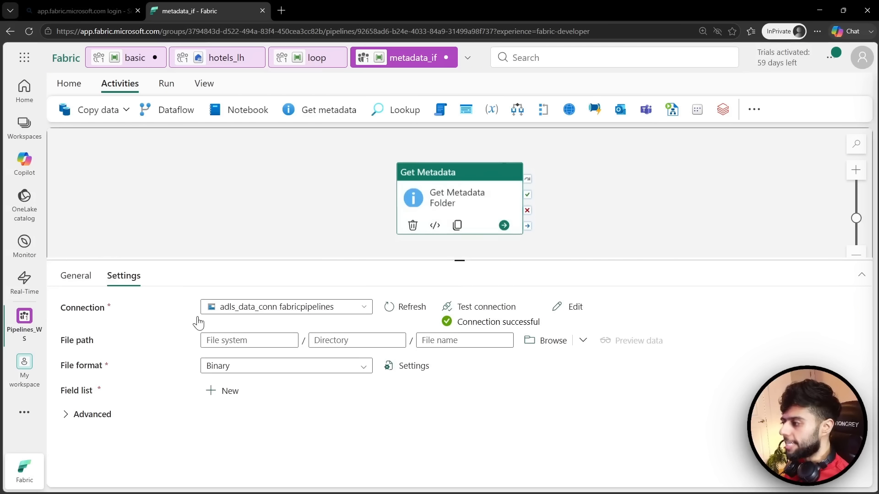
click(527, 344)
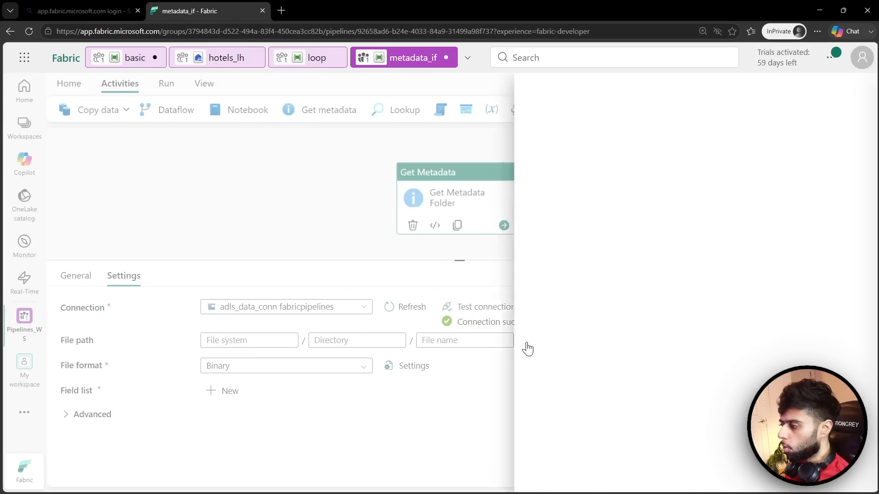
click(509, 160)
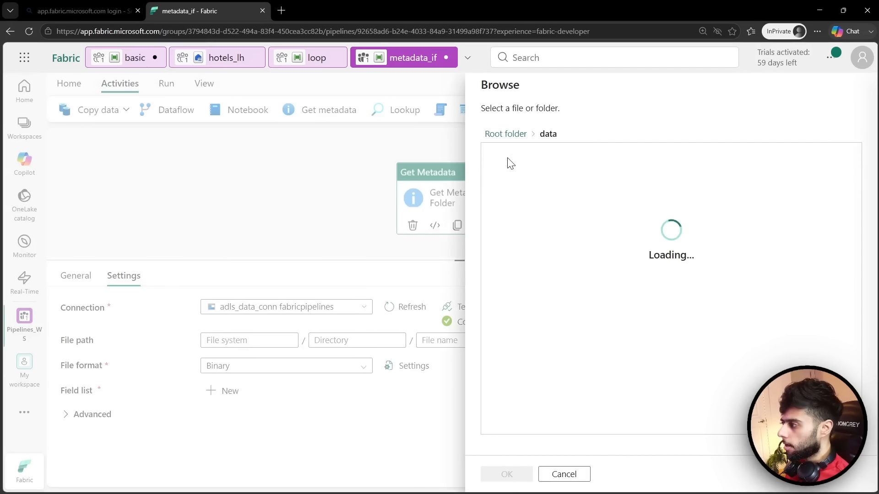
click(509, 155)
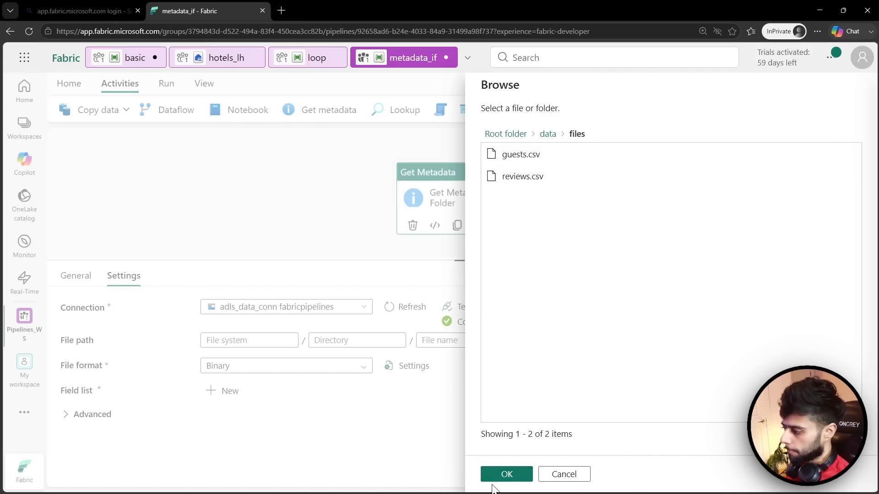
click(506, 474)
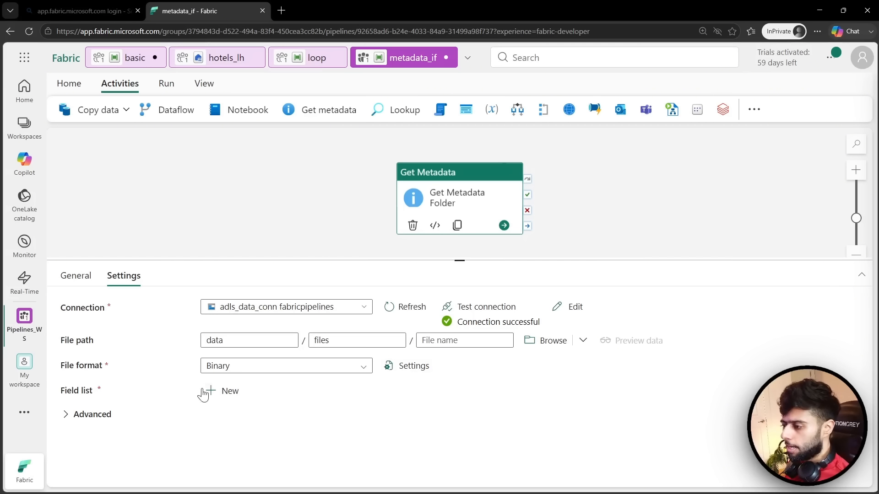
- Add a Child items argument to the activity's field list and check the advanced settings
click(225, 392)
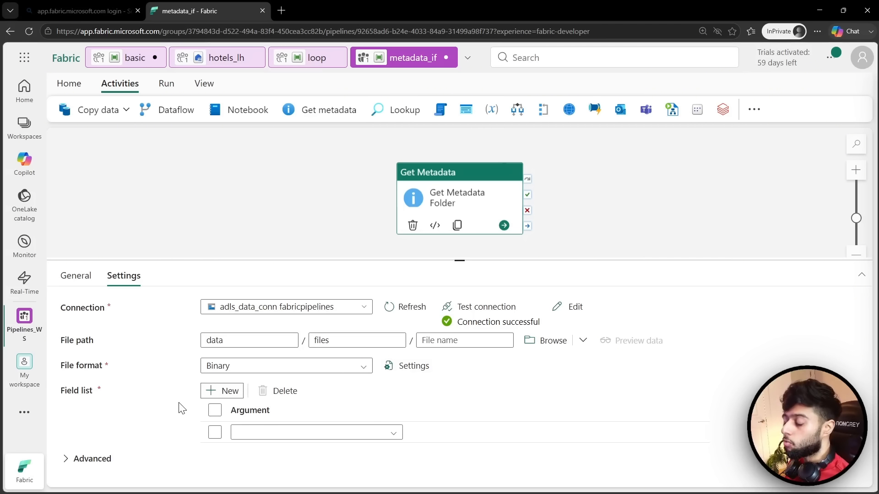
click(393, 434)
scroll(372, 461, down, 1)
scroll(305, 470, up, 1)
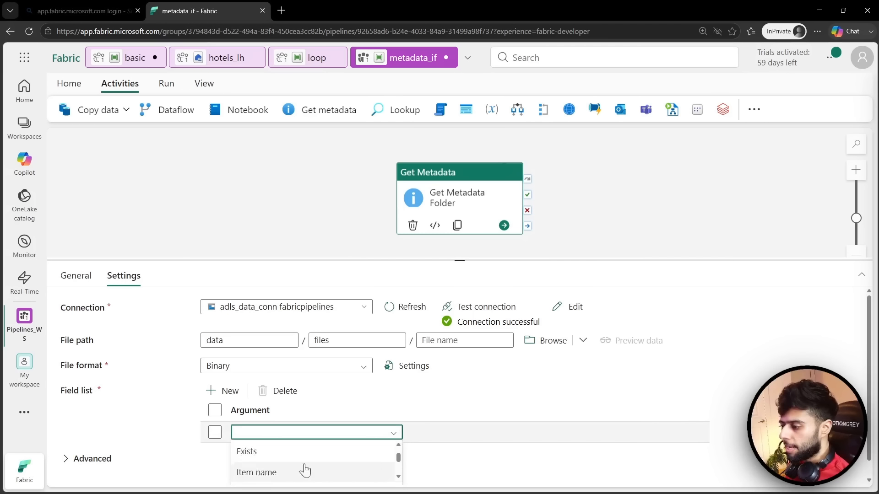
scroll(305, 470, up, 1)
click(275, 451)
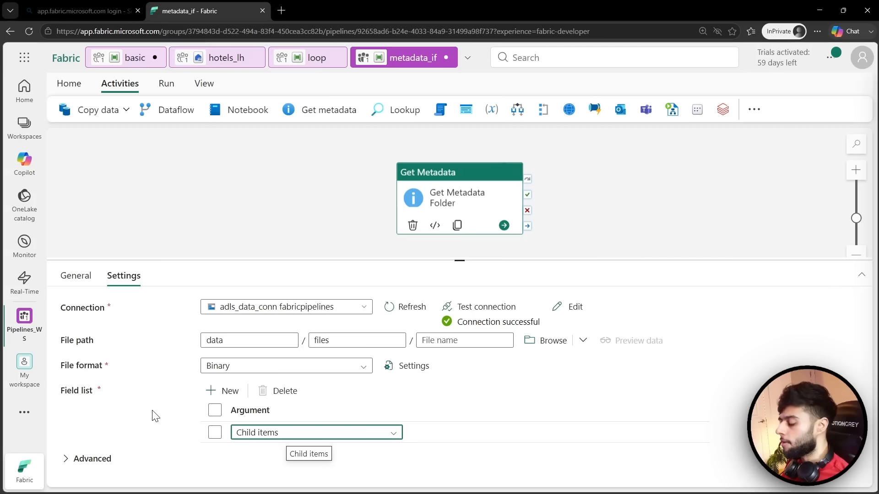
click(87, 459)
scroll(176, 423, down, 1)
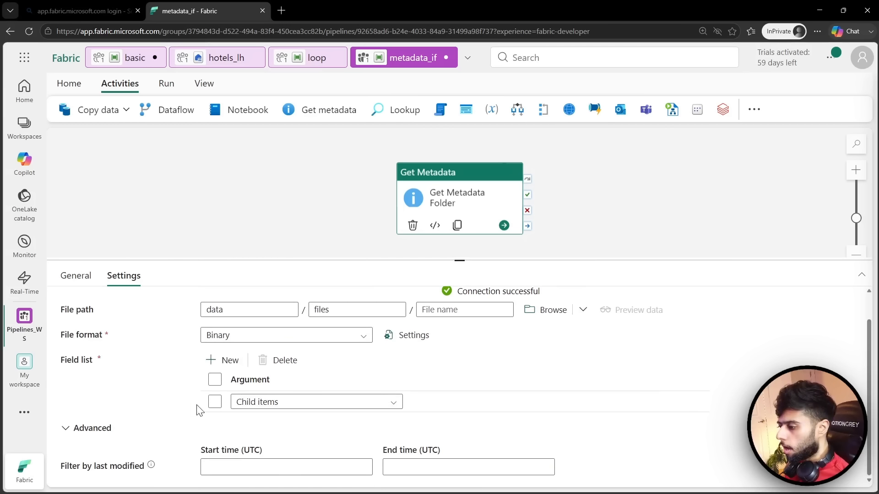
click(93, 430)
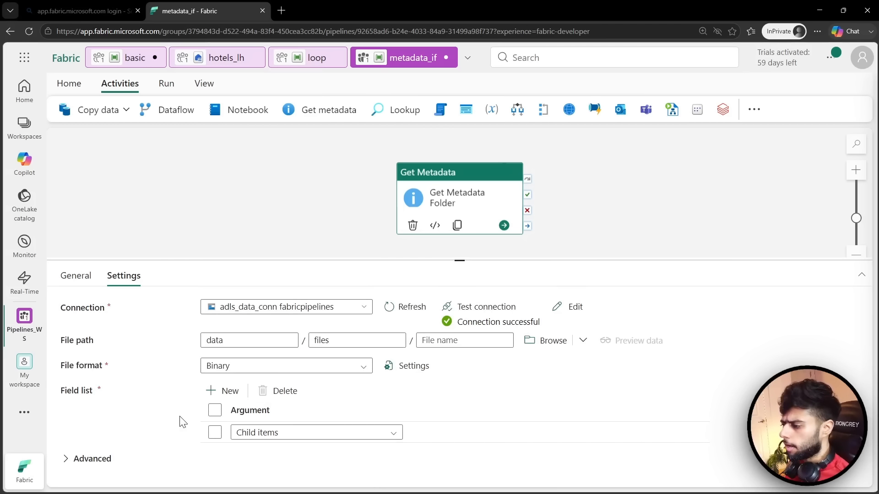
- Save and run the metadata_if pipeline, displaying the output of the Get Metadata Folder activity
click(327, 224)
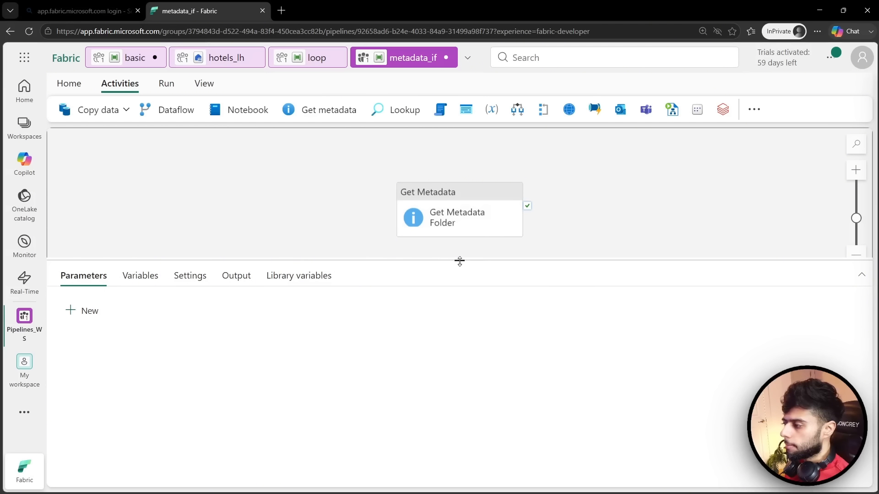
drag(459, 261, 459, 296)
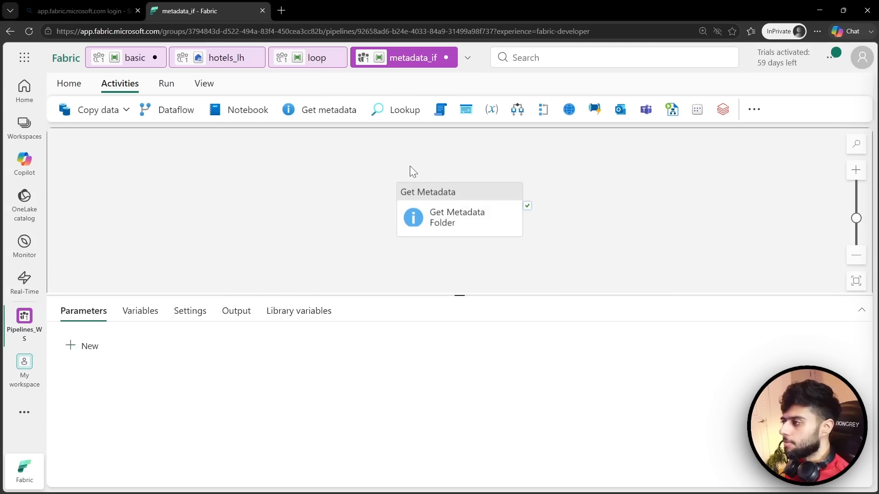
click(78, 86)
click(64, 110)
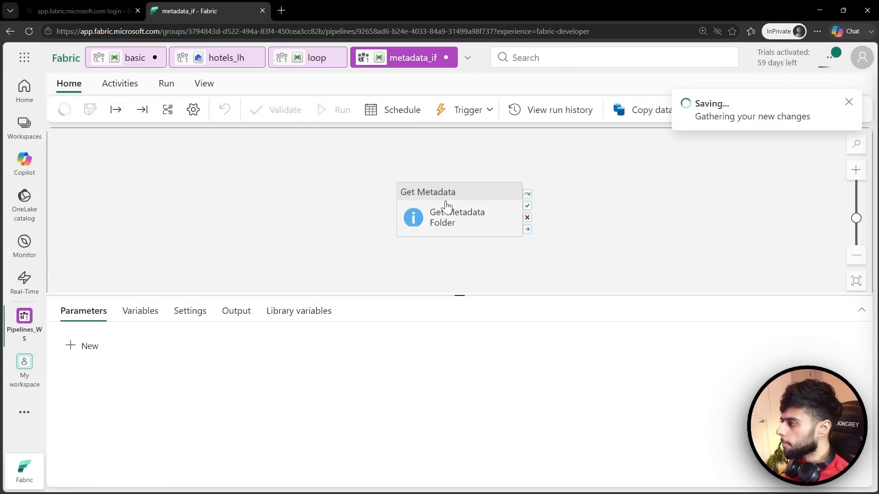
click(333, 112)
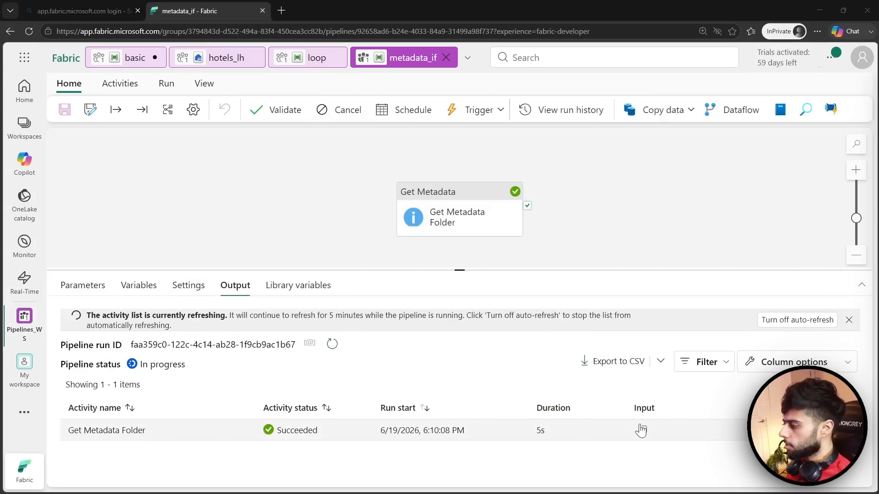
click(744, 416)
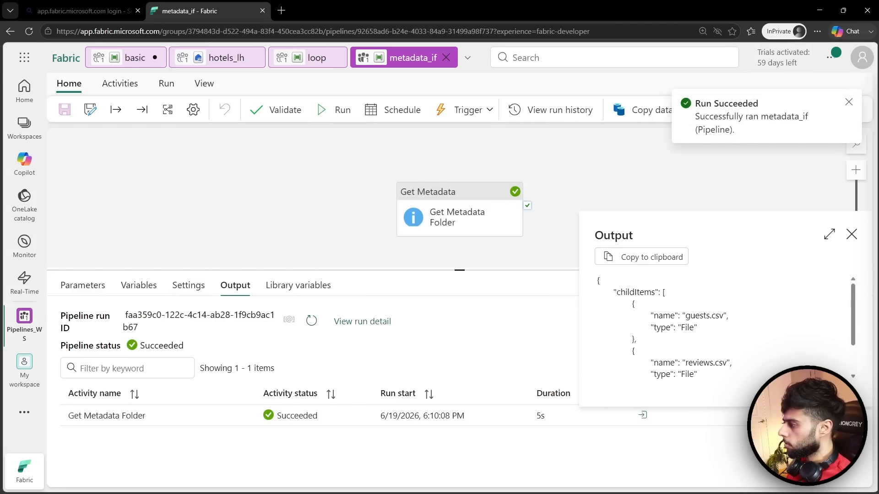
- Examine the enlarged Get Metadata Folder output, close it, and move the activity toward the left side of the canvas
click(829, 234)
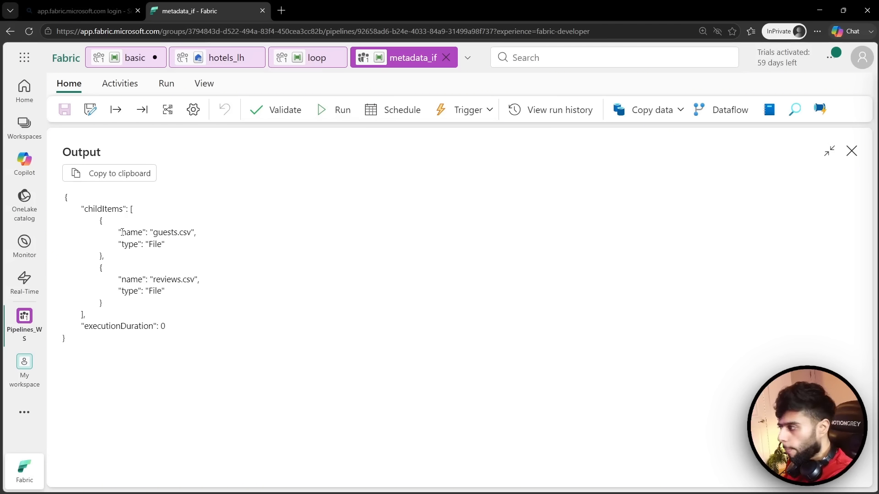
click(851, 152)
drag(459, 270, 459, 348)
drag(468, 197, 249, 204)
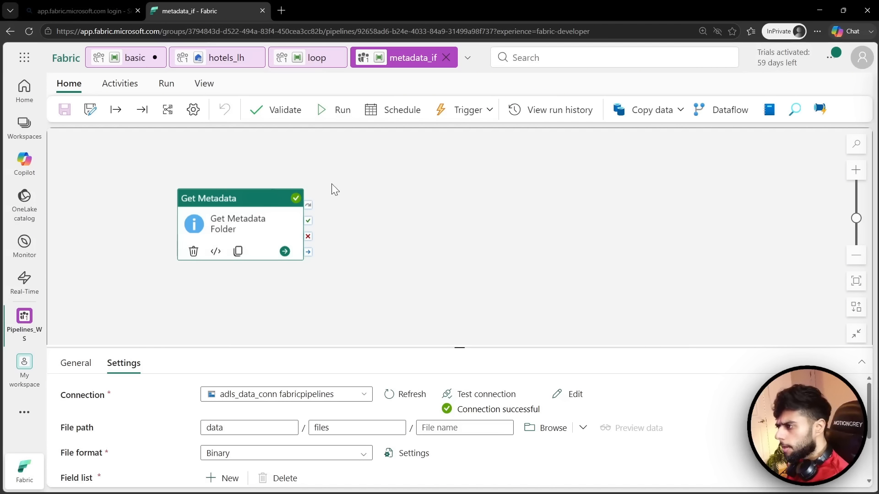
drag(288, 201, 268, 207)
click(340, 208)
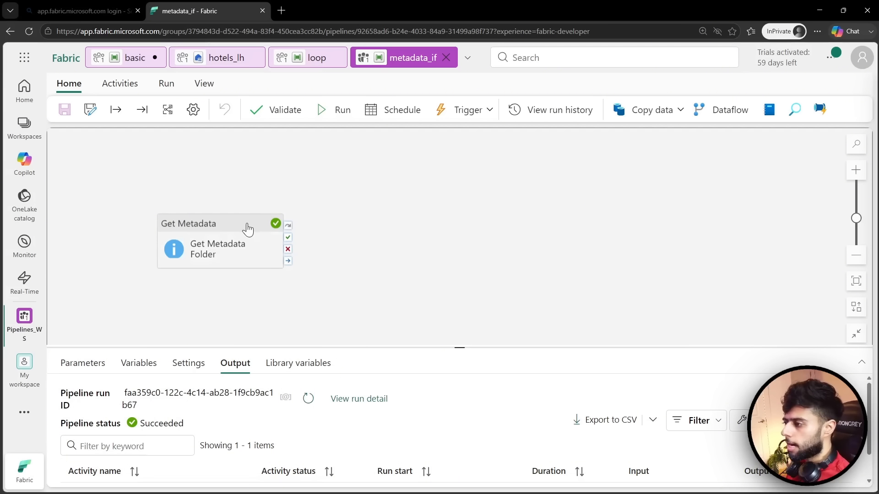
click(246, 228)
click(324, 217)
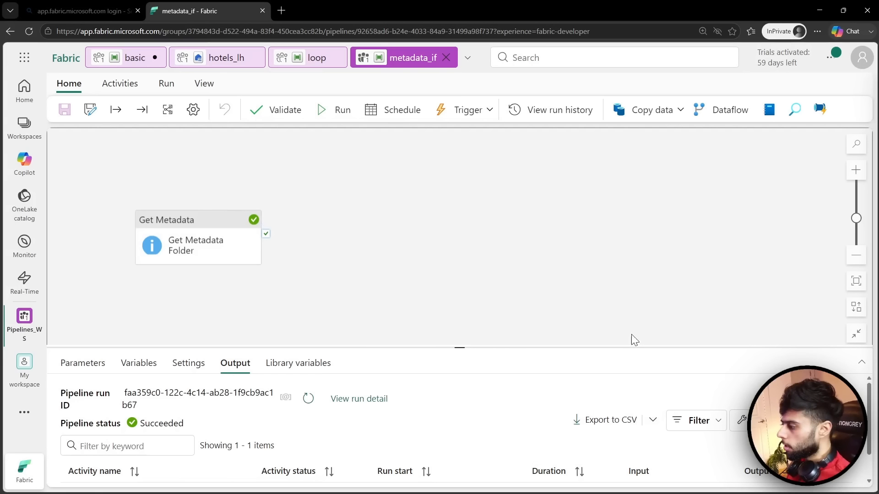
- Add a ForEach activity beside Get Metadata Folder and connect it to that activity's on-success output
drag(590, 347, 599, 264)
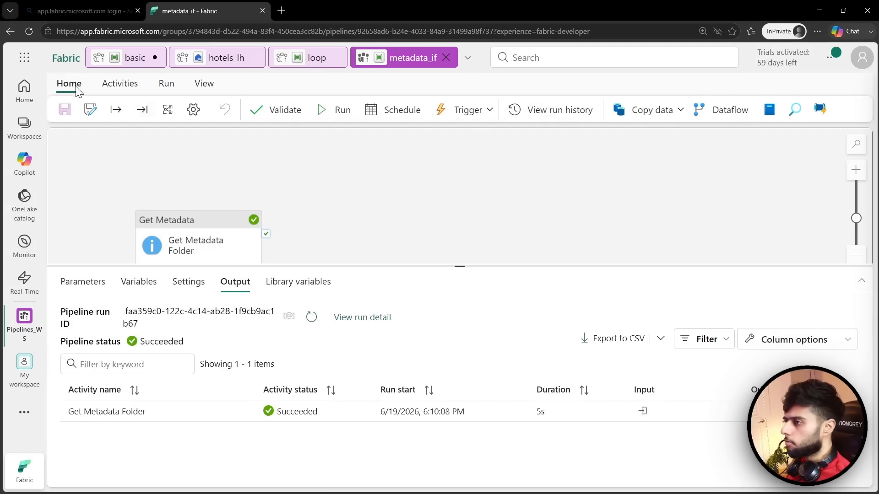
click(120, 83)
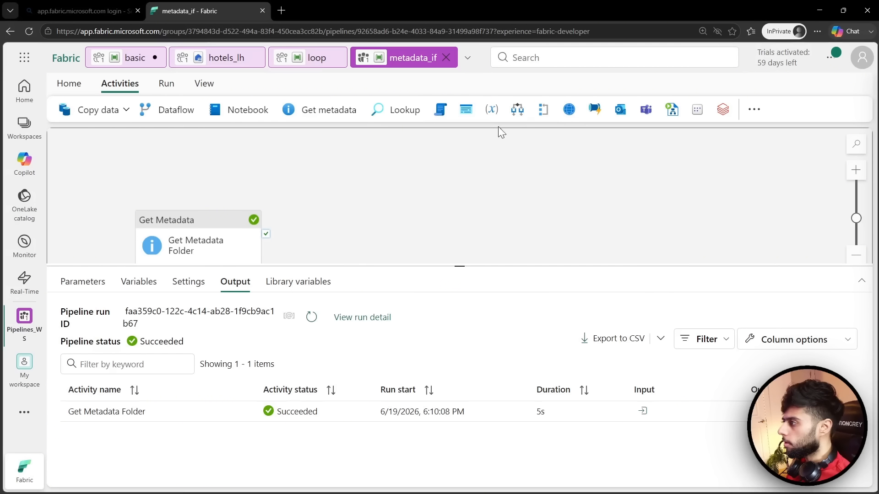
click(543, 110)
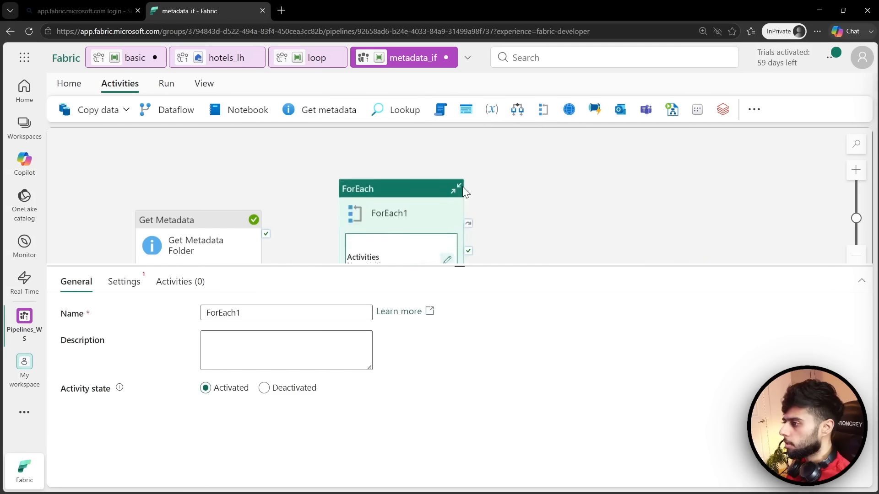
drag(270, 178, 424, 206)
- Rename the ForEach activity to ForFolder
click(243, 315)
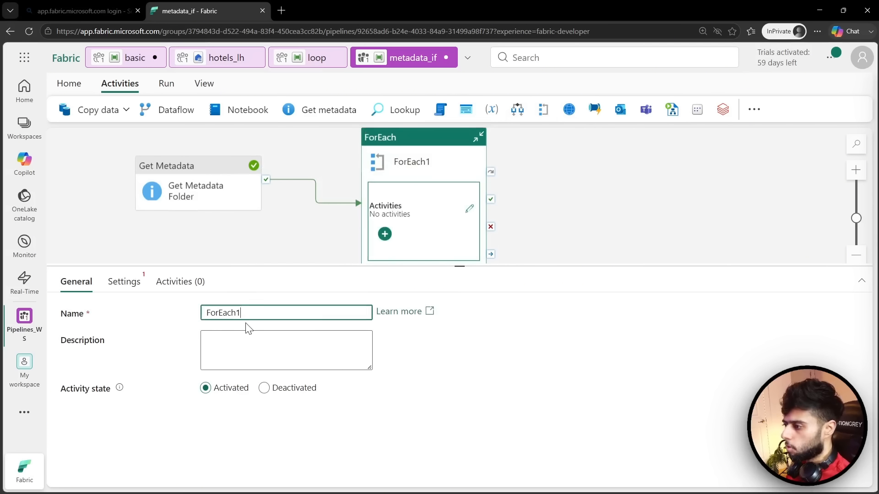
key(BackSpace)
text(Folder)
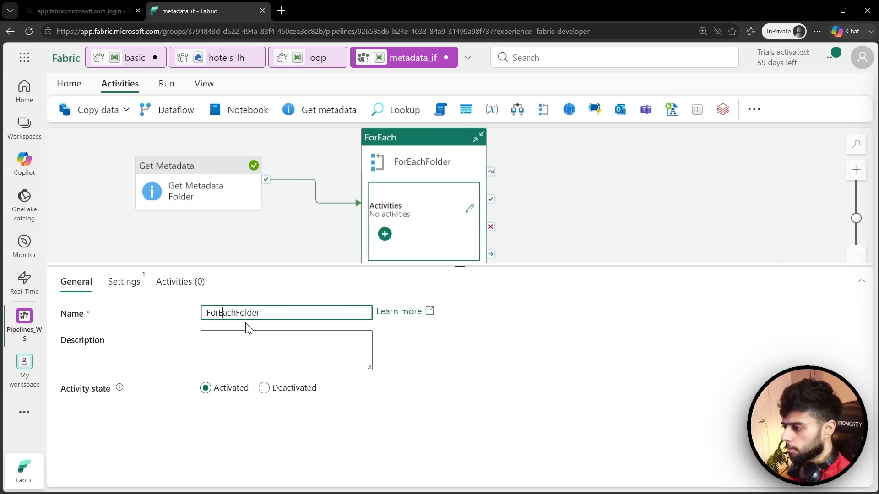
key(BackSpace)
key(BackSpace)
key(BackSpace)
key(BackSpace)
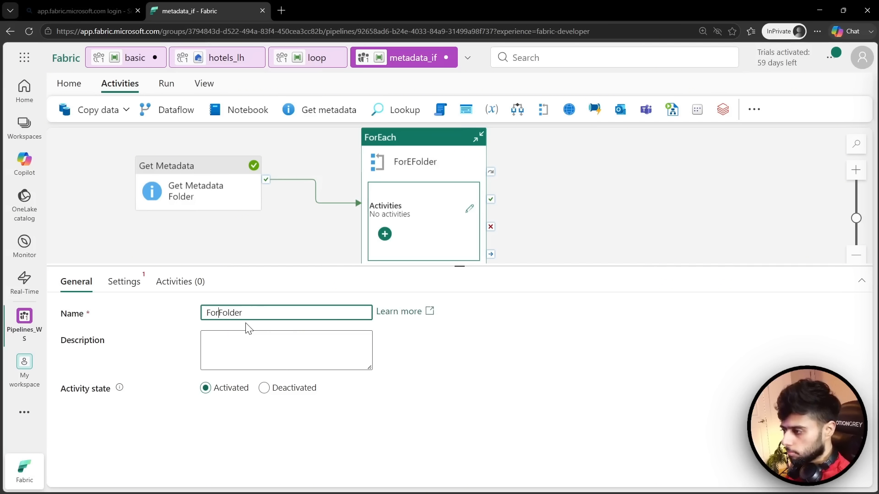
click(123, 281)
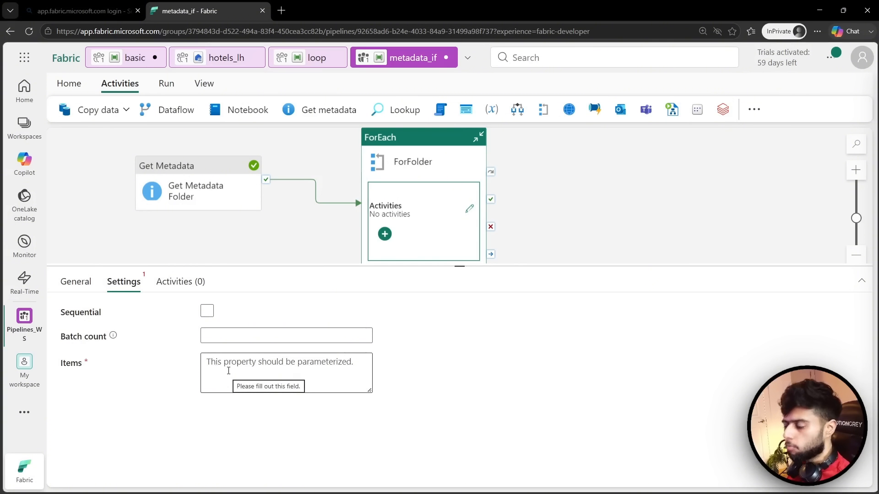
click(203, 241)
click(759, 411)
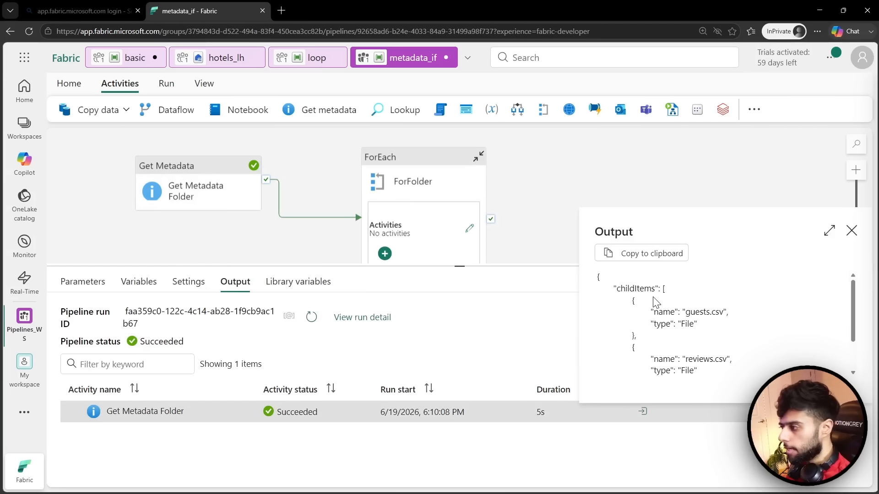
click(420, 169)
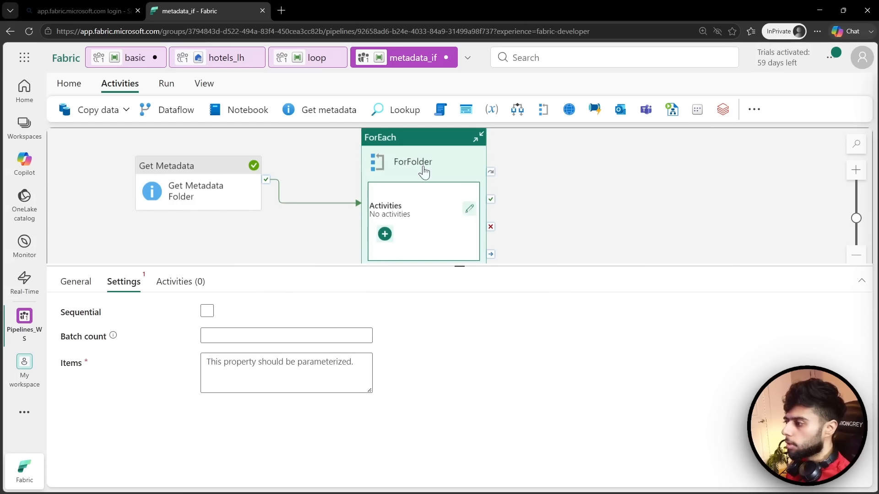
click(224, 385)
click(231, 402)
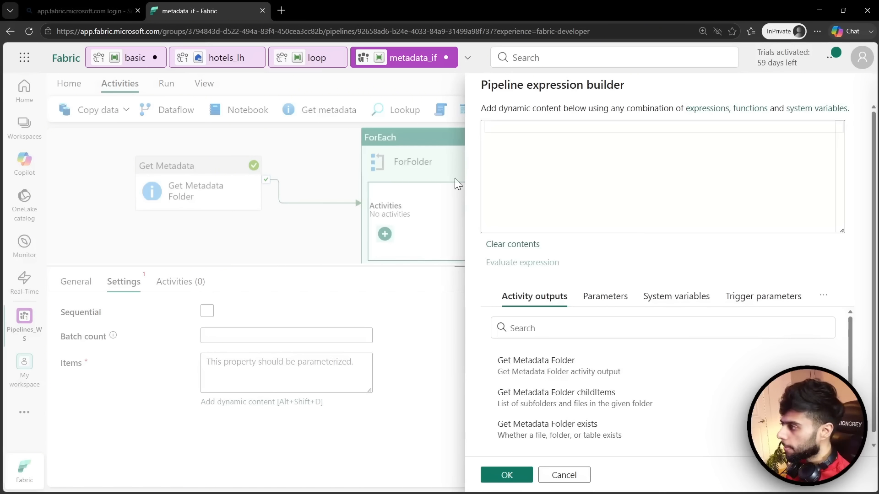
click(547, 406)
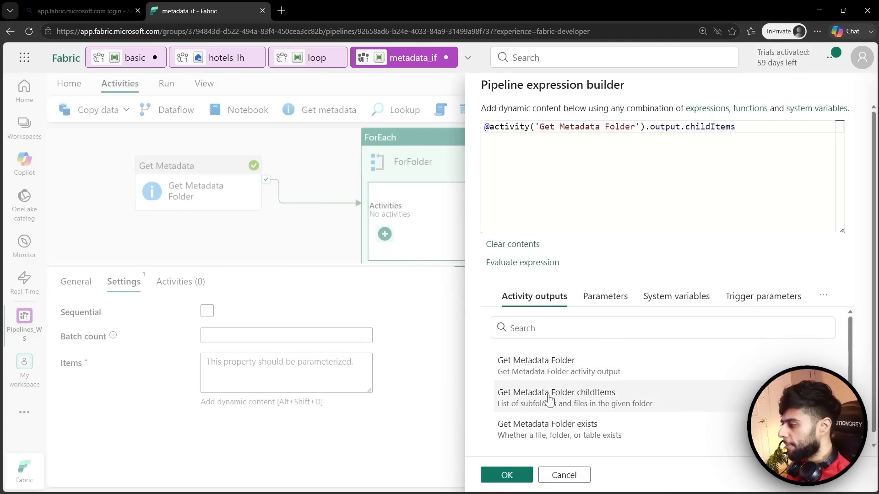
click(746, 127)
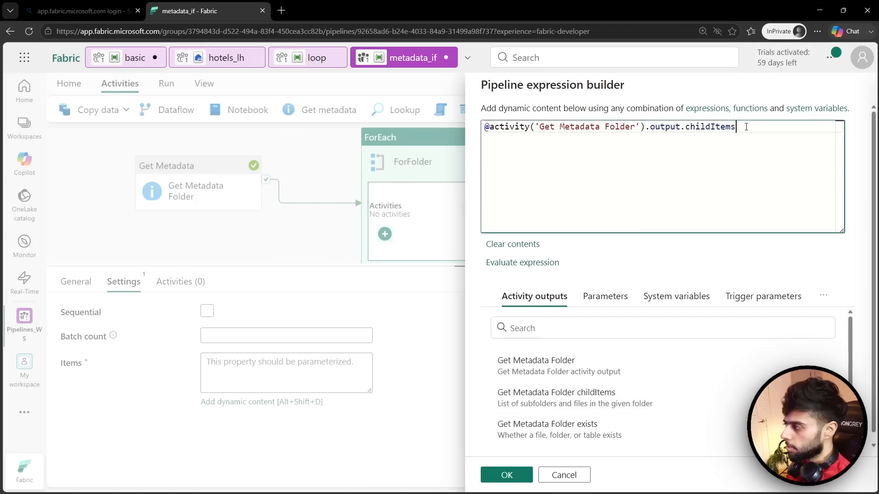
key(ctrl+a)
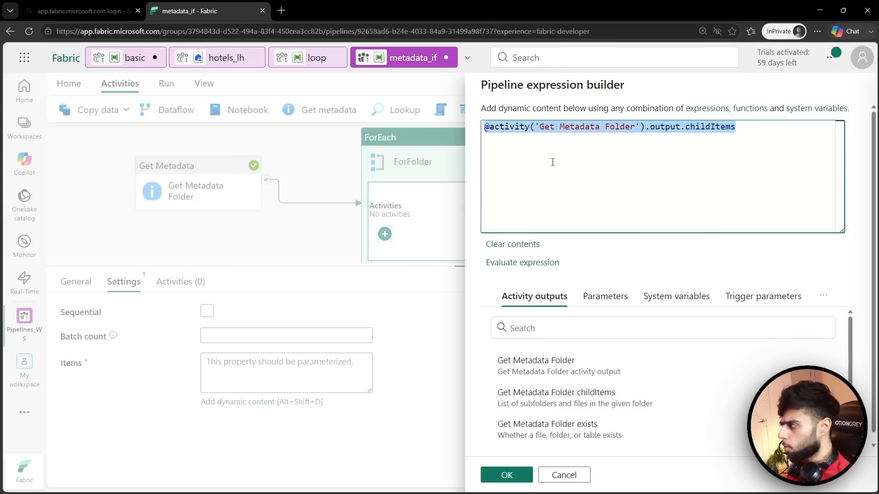
click(556, 162)
click(506, 475)
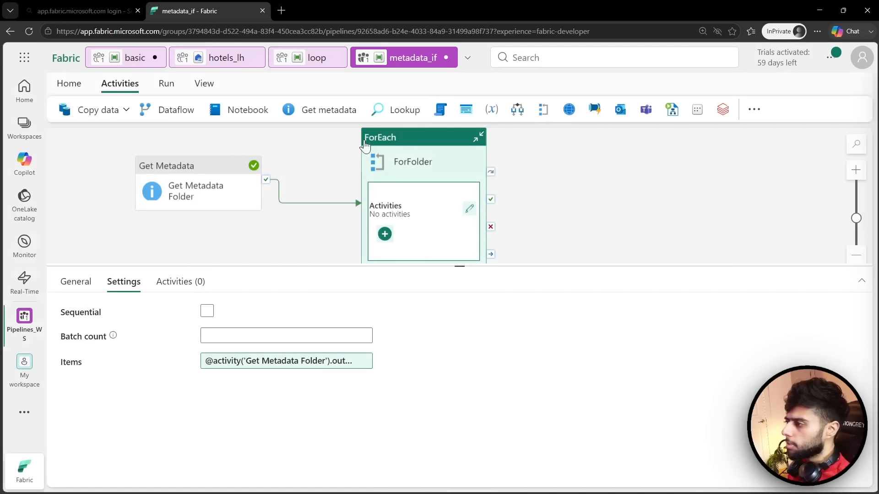
- Enlarge the canvas area and move the Get Metadata Folder activity slightly closer to the ForFolder loop
drag(460, 267, 460, 281)
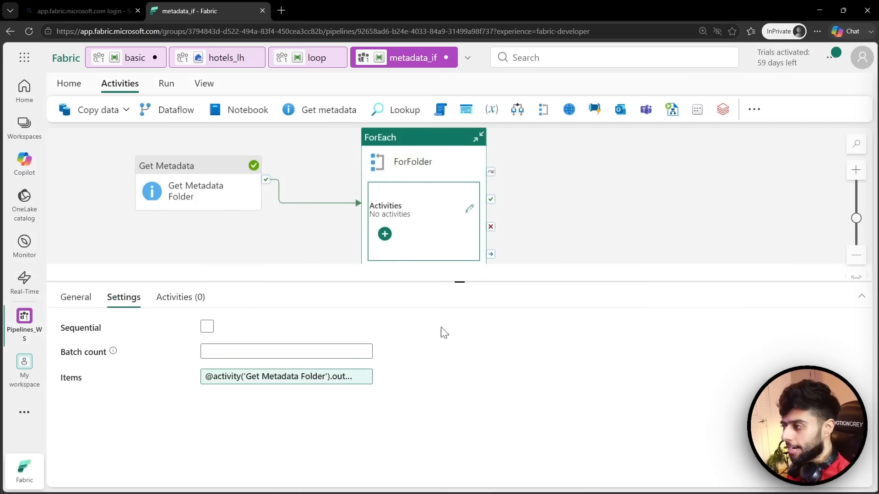
drag(441, 327, 440, 340)
drag(209, 179, 237, 196)
click(262, 268)
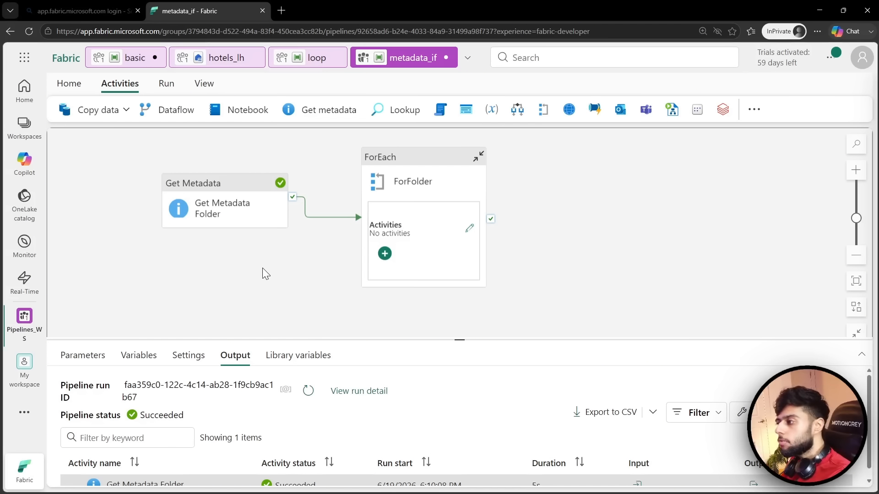
- Add an If Condition activity inside the ForFolder loop and place it in the middle of the canvas
click(470, 227)
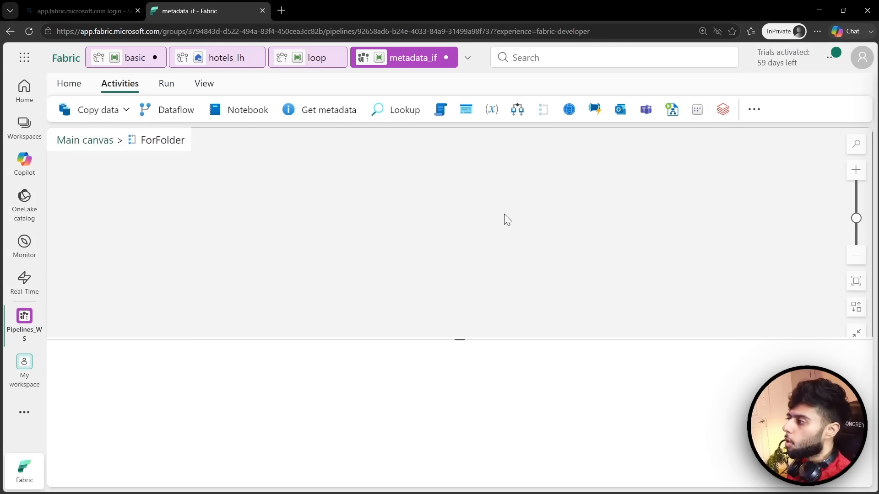
click(517, 110)
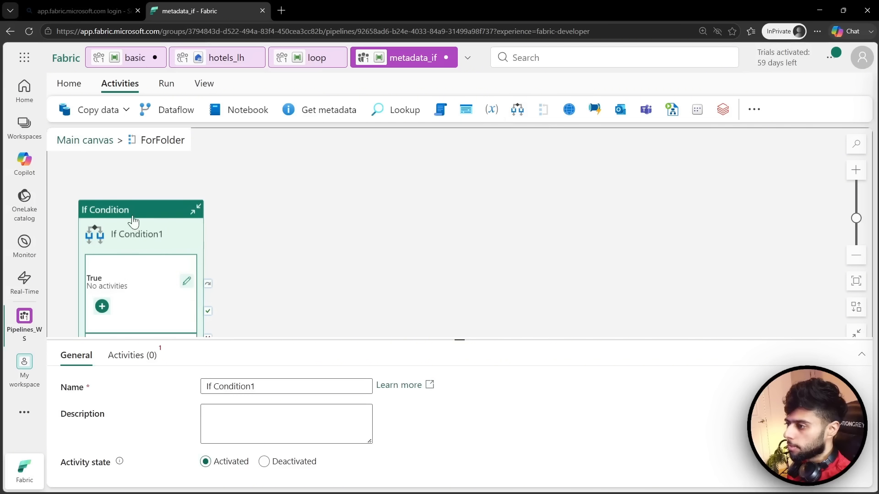
drag(133, 222, 457, 172)
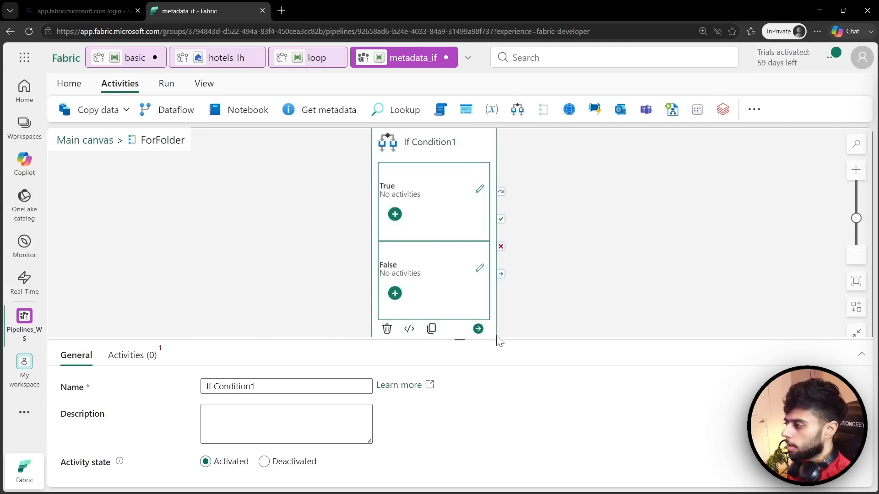
drag(491, 341, 440, 418)
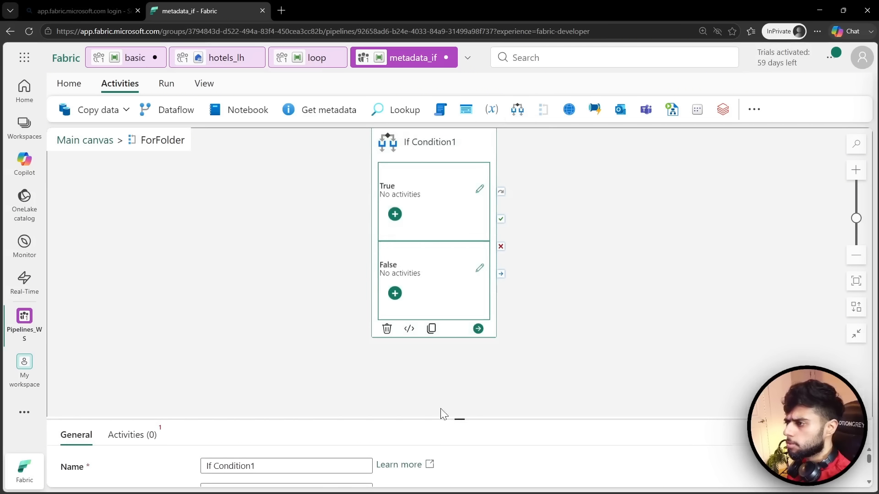
click(754, 109)
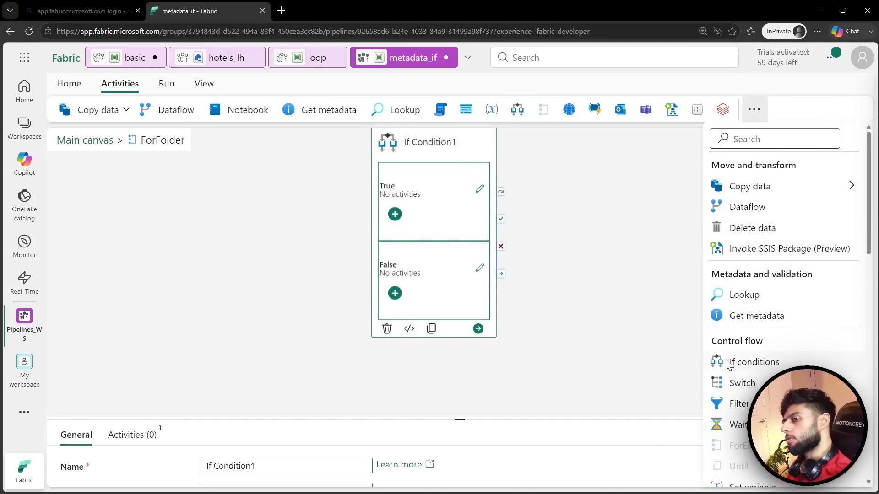
click(583, 324)
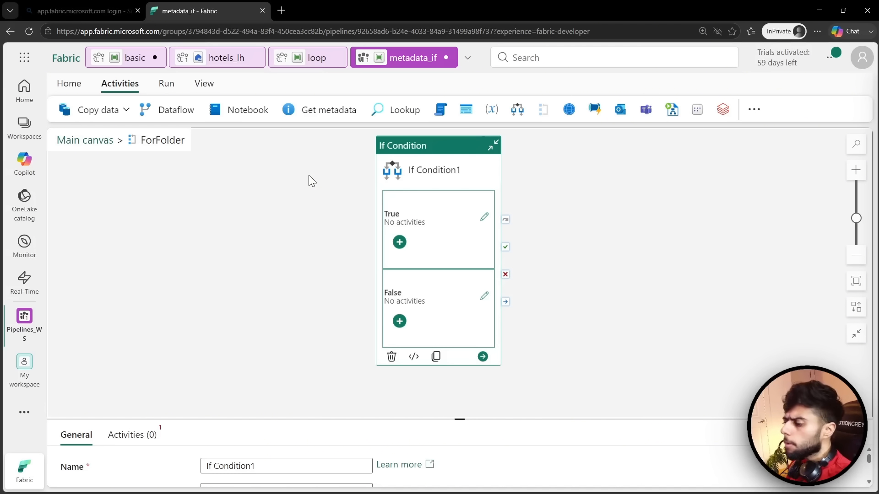
- Rename the If Condition activity to If CSVFile
drag(458, 421, 458, 278)
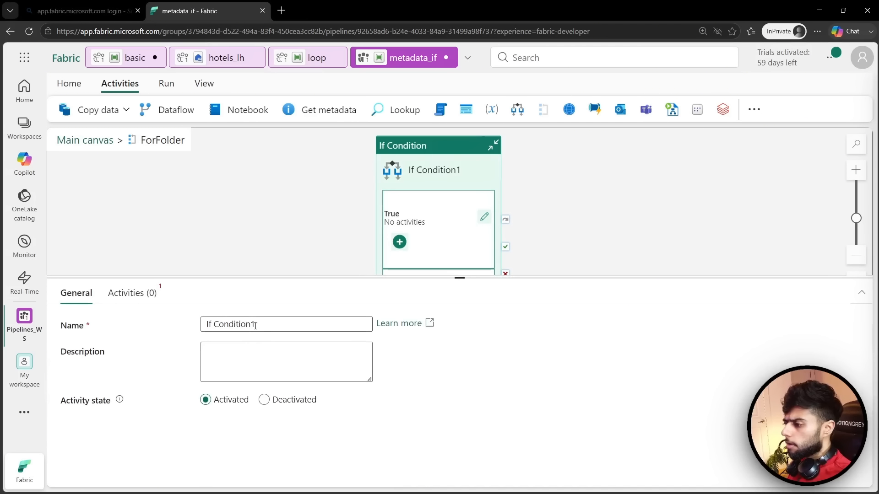
click(260, 323)
key(BackSpace)
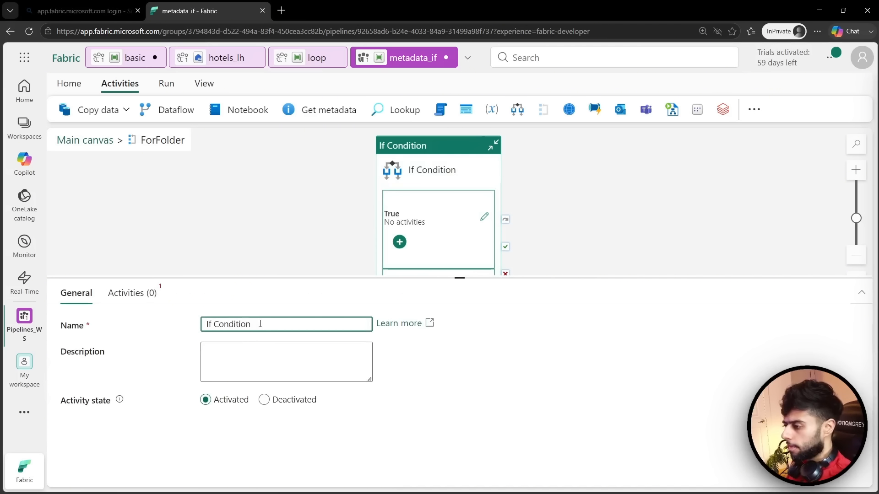
key(BackSpace)
key(BackSpace)
key(BackSpace)
key(BackSpace)
key(BackSpace)
key(BackSpace)
key(BackSpace)
key(BackSpace)
text(SVFile)
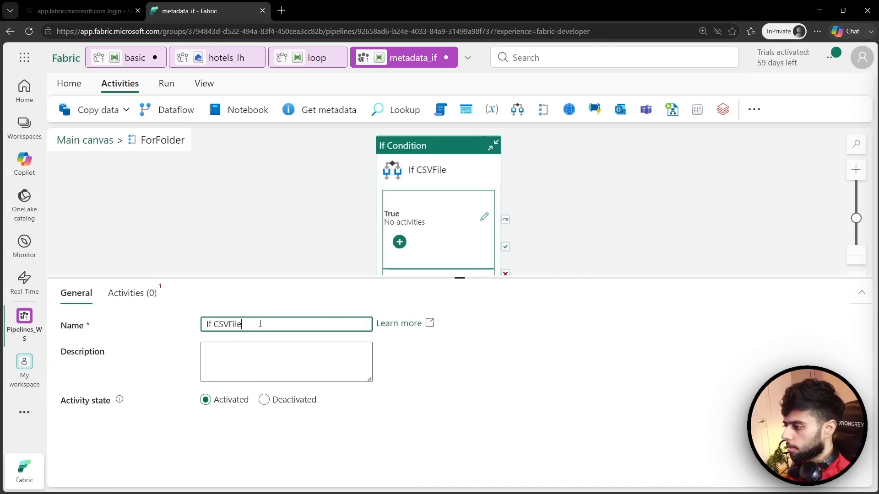
click(138, 293)
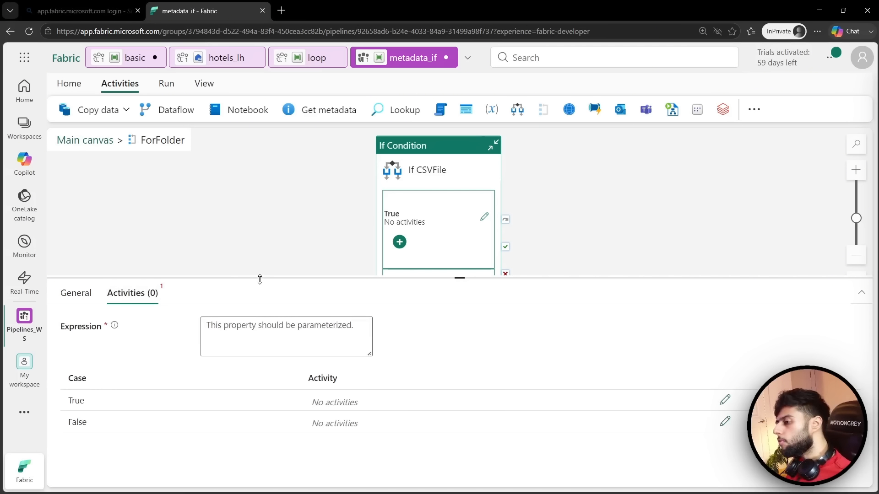
drag(259, 278, 258, 287)
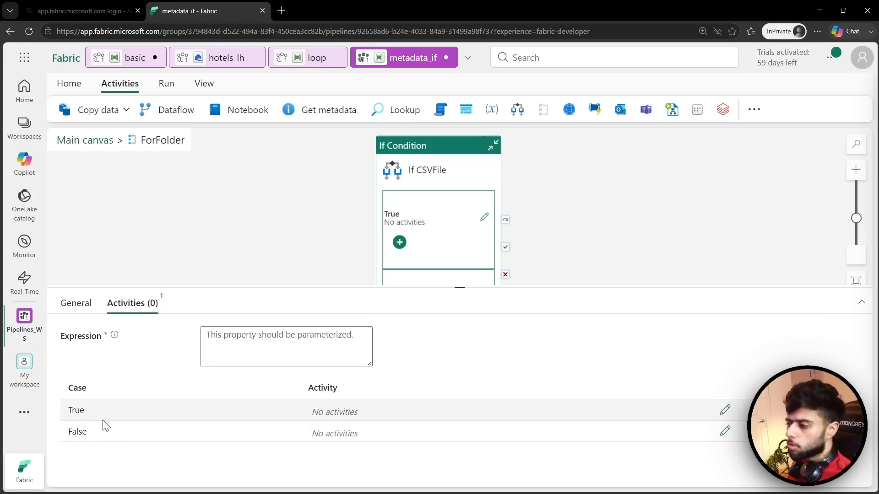
click(225, 349)
click(220, 376)
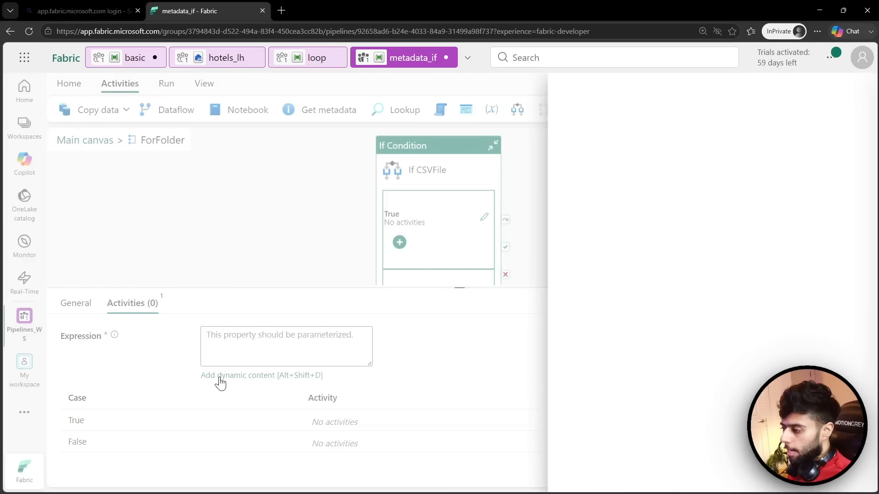
click(588, 145)
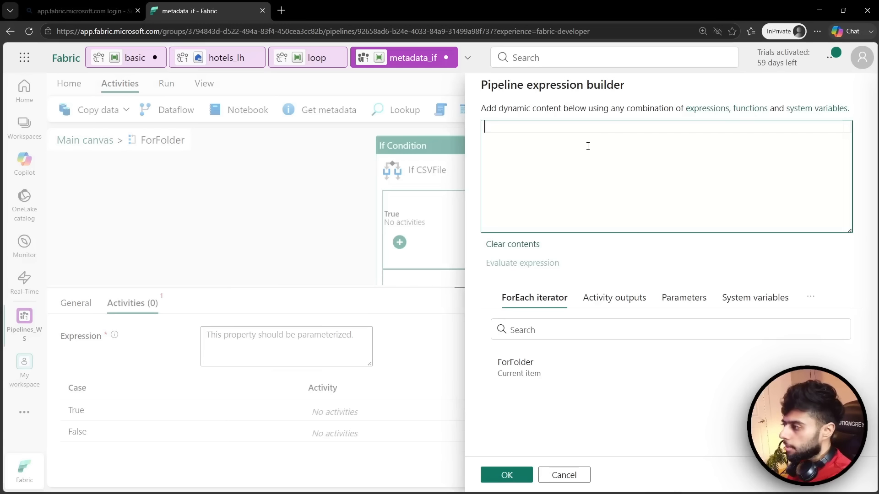
click(520, 384)
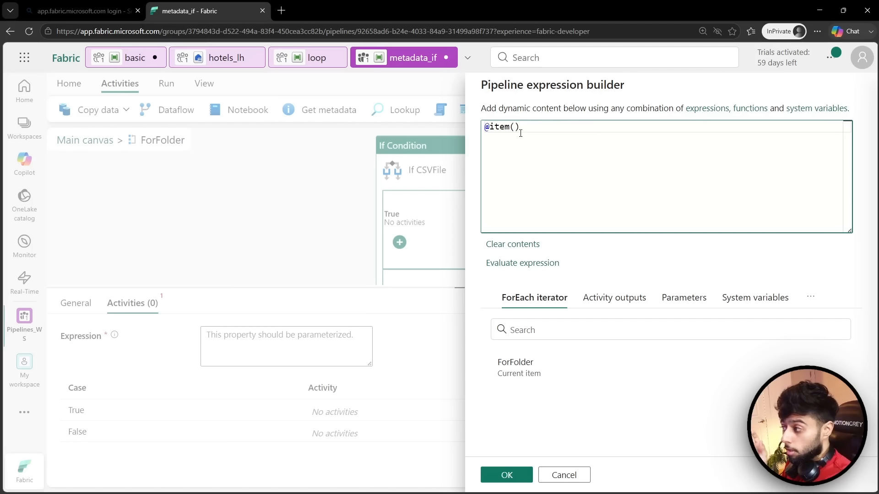
text(.)
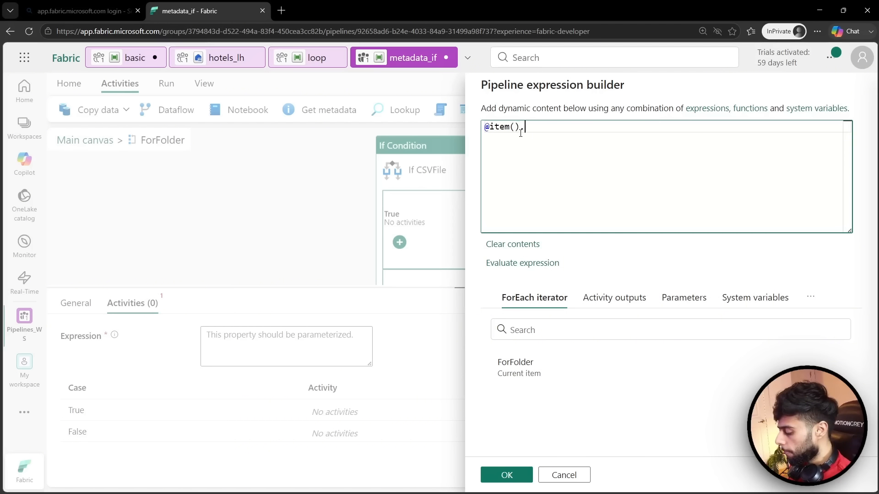
text(name)
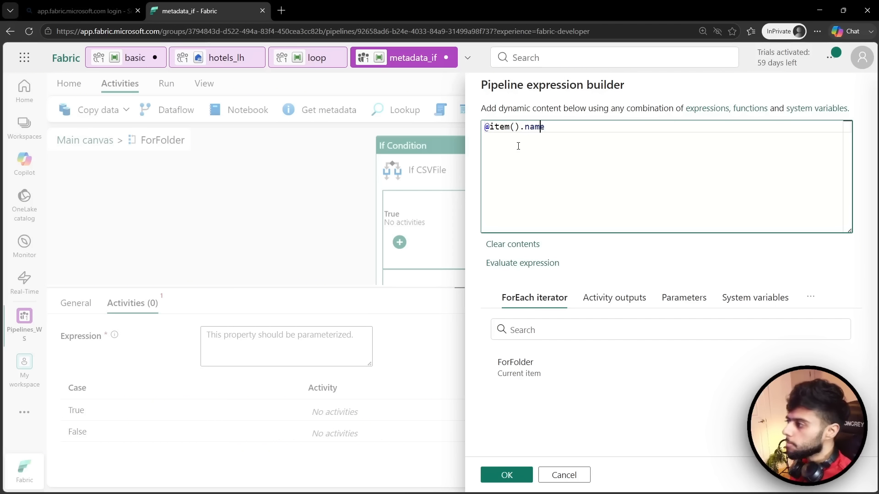
key(Home)
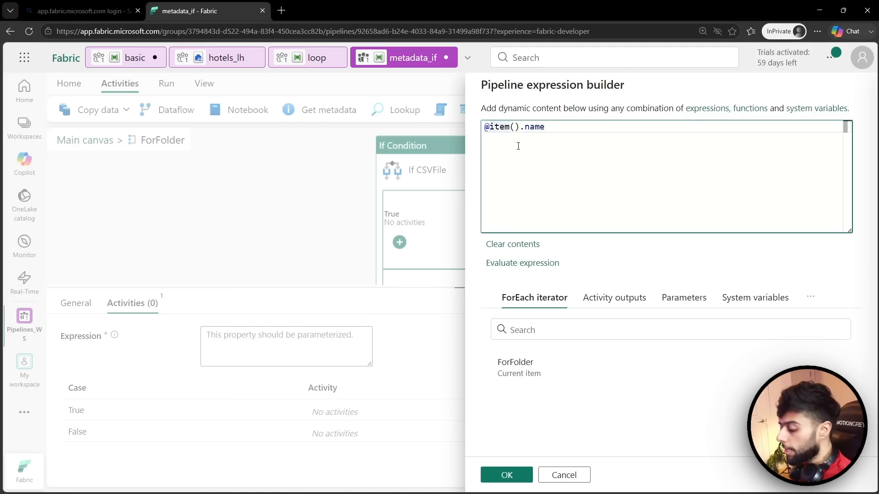
text(()
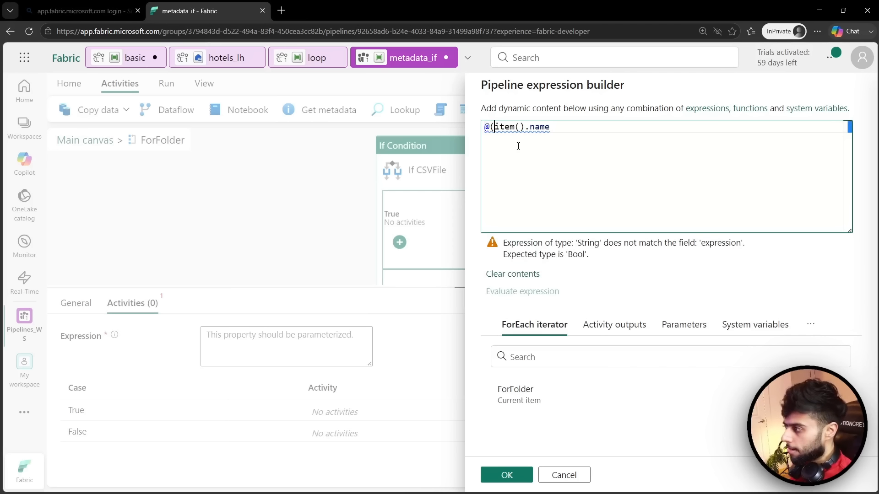
key(End)
text())
key(Home)
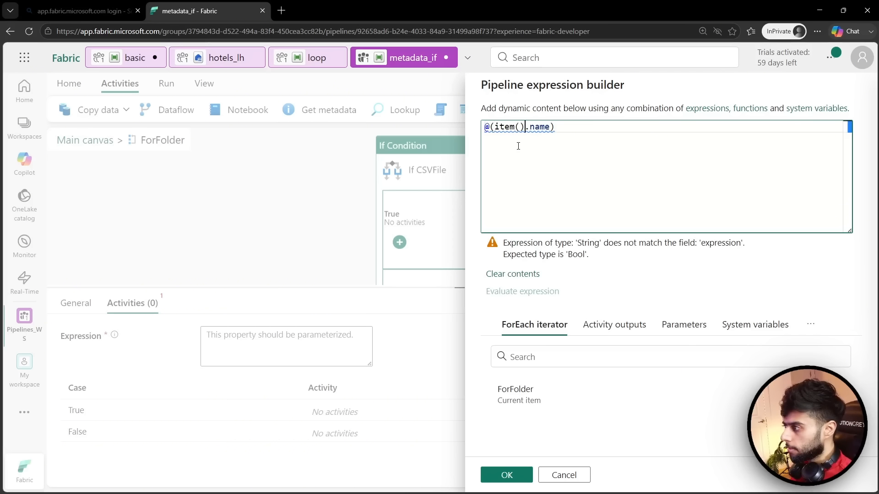
key(Right)
text(equals)
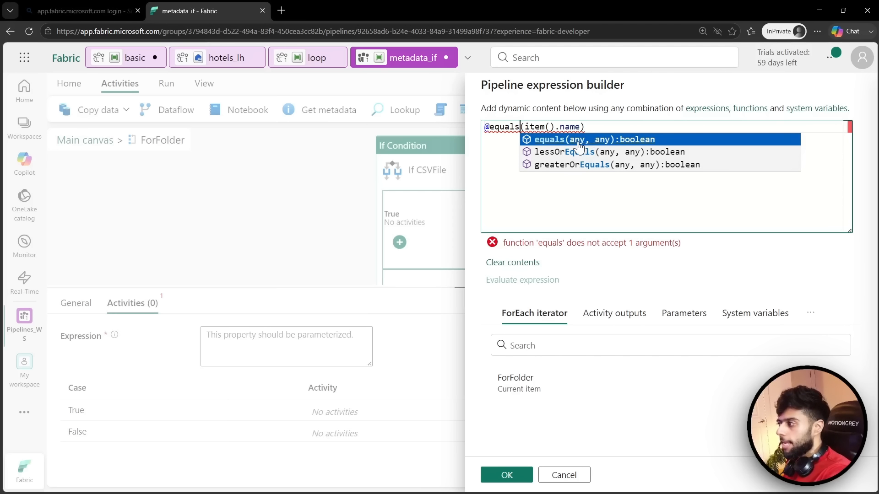
click(525, 127)
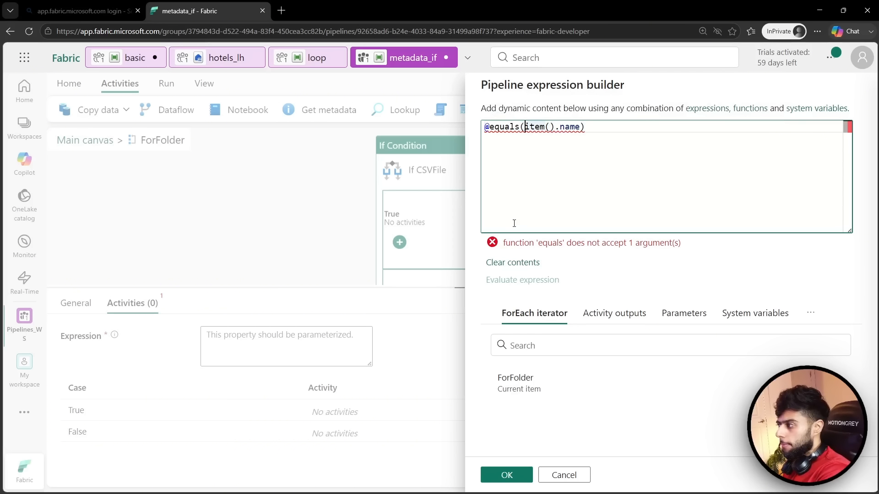
text('')
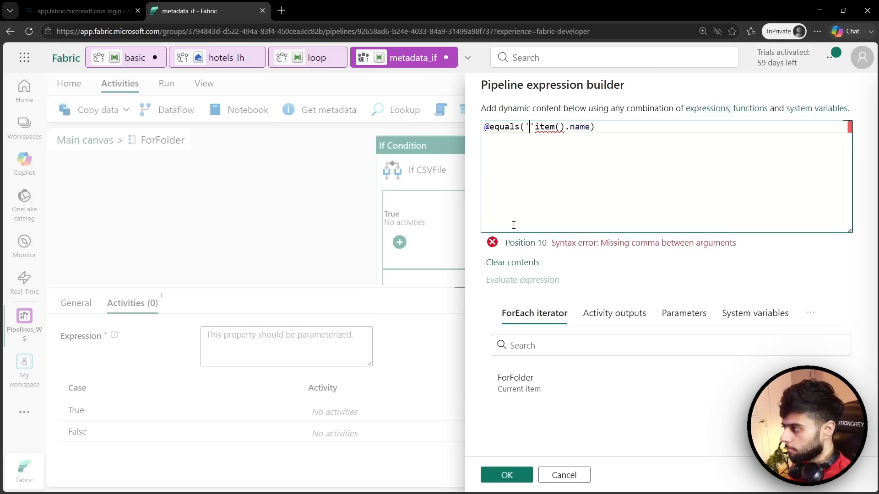
text(,)
key(Left)
key(Left)
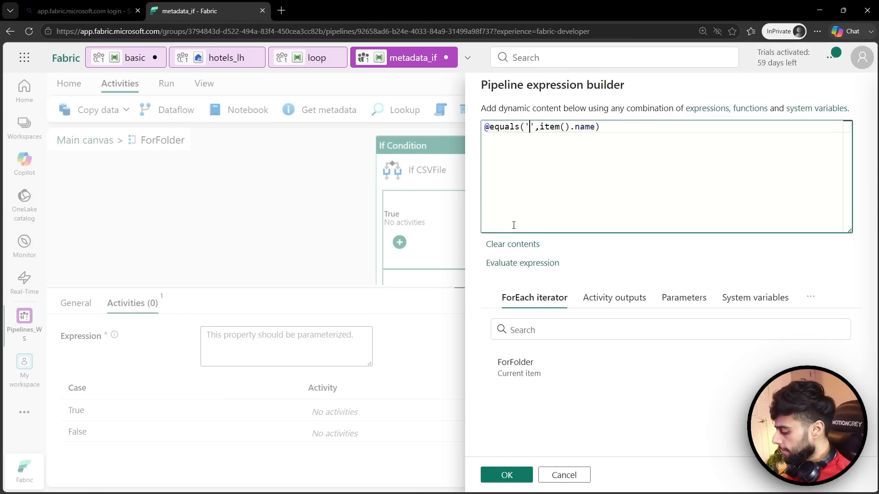
text(.)
key(BackSpace)
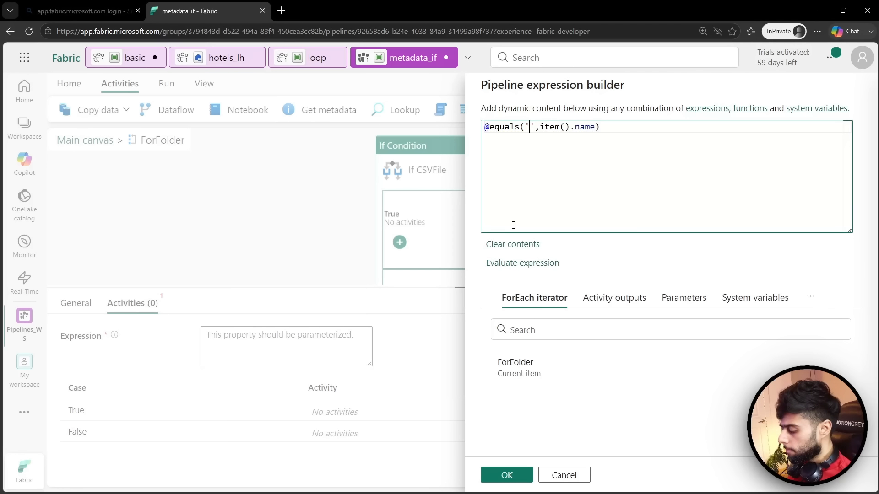
text(csv)
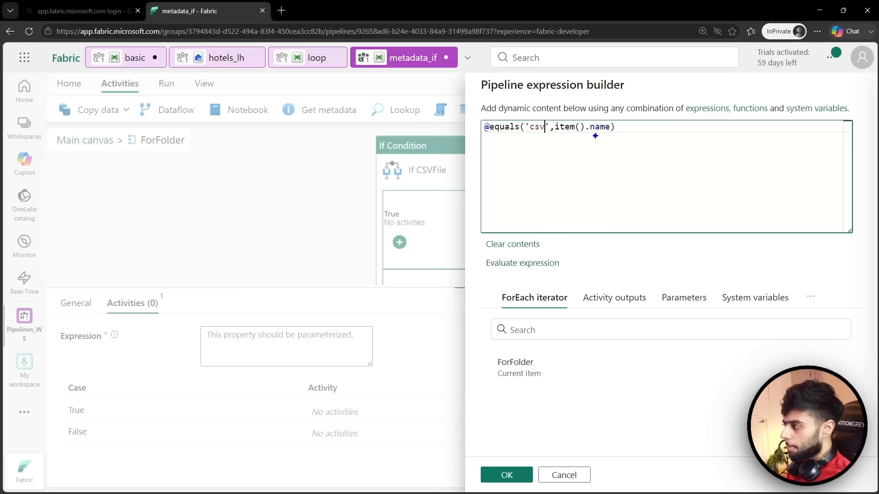
drag(590, 136, 603, 161)
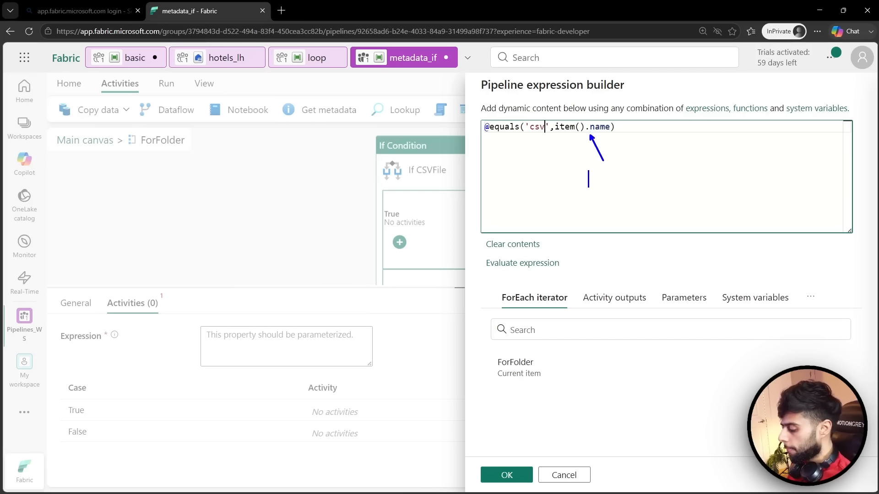
text(roo)
key(BackSpace)
key(BackSpace)
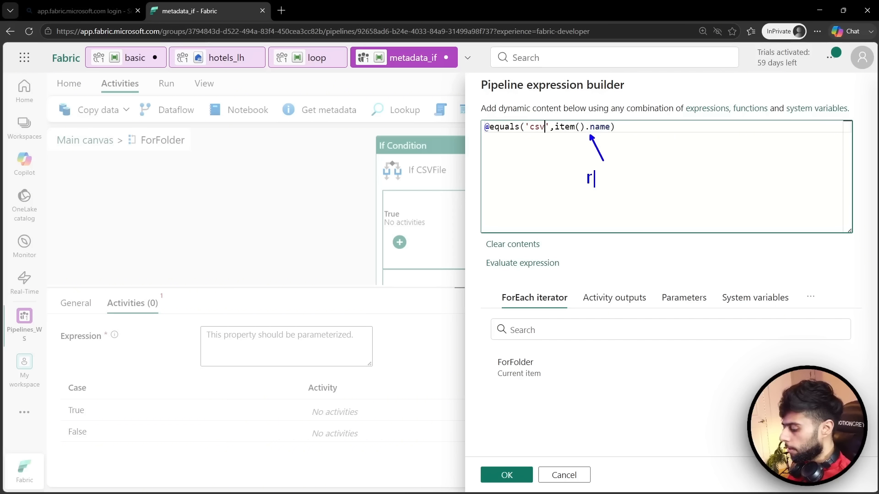
text(eviews.csv)
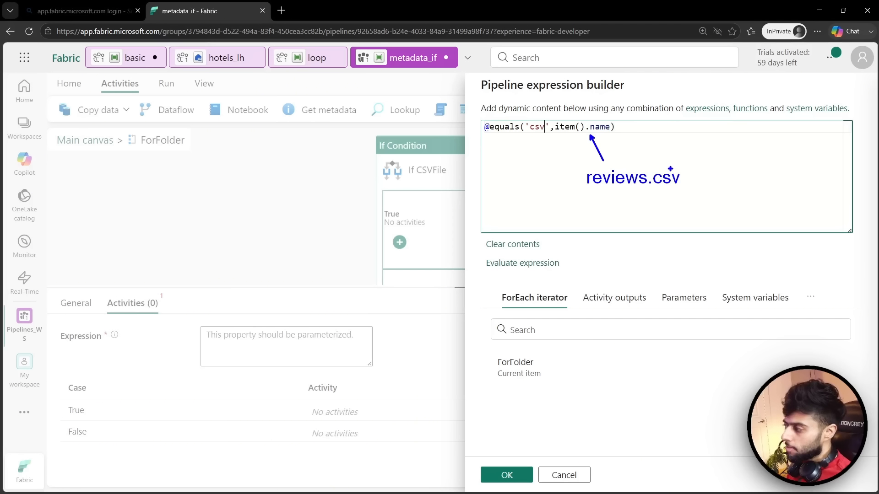
drag(671, 172, 673, 153)
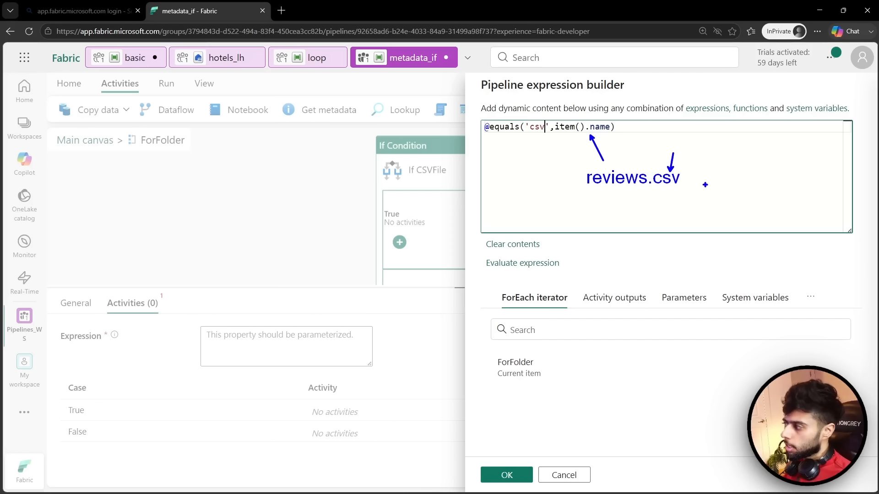
key(Escape)
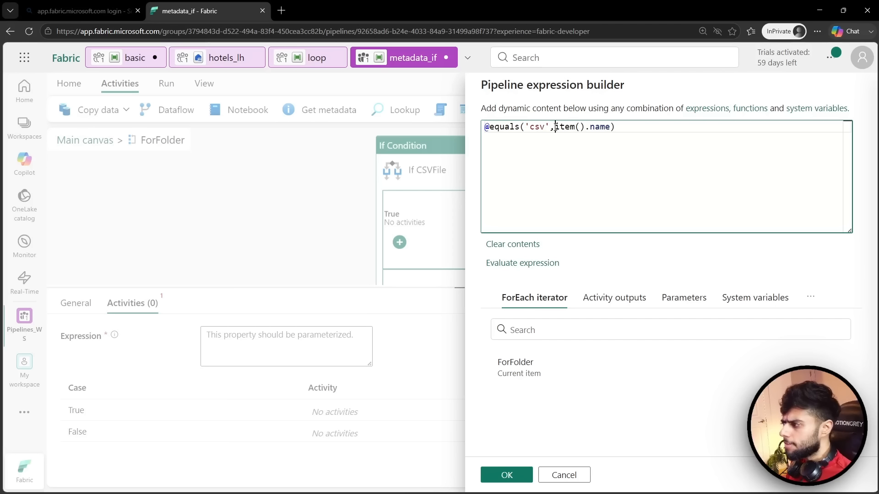
click(628, 133)
key(Return)
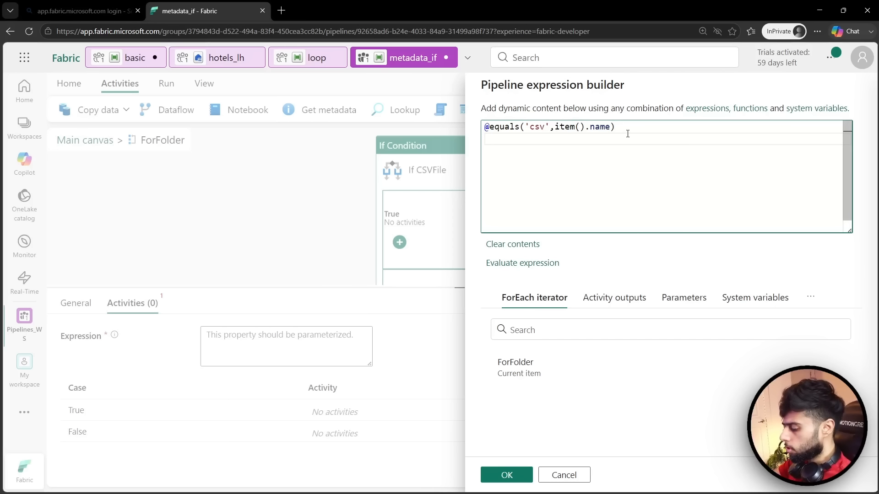
text(@spli)
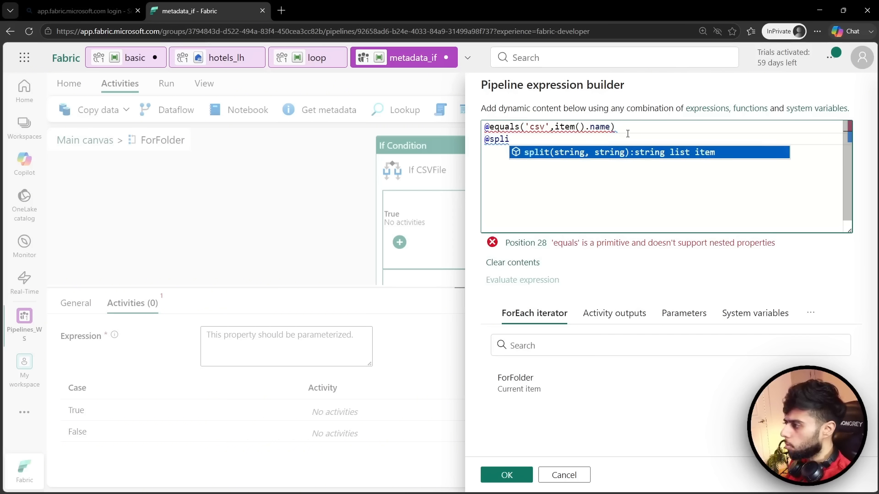
key(BackSpace)
key(BackSpace)
key(BackSpace)
key(BackSpace)
key(BackSpace)
key(BackSpace)
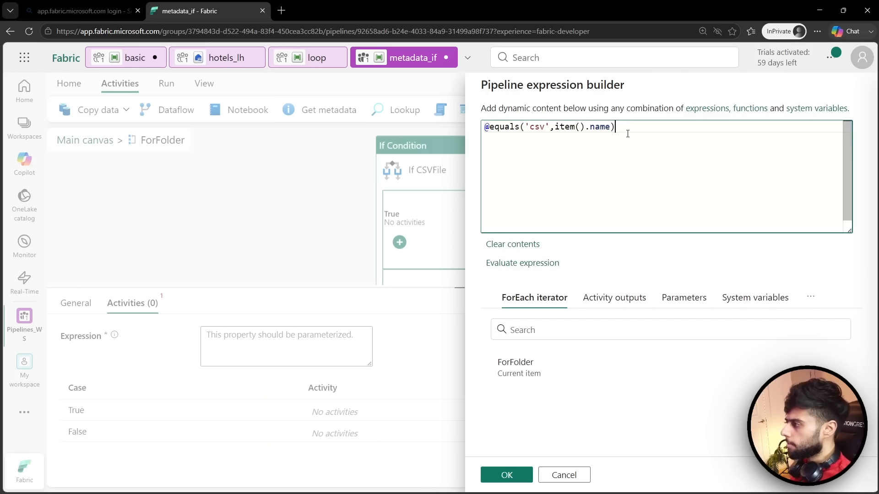
key(Left)
key(Left)
key(Left)
key(Left)
key(Left)
key(Left)
key(Left)
key(Left)
key(Left)
key(Left)
text(split)
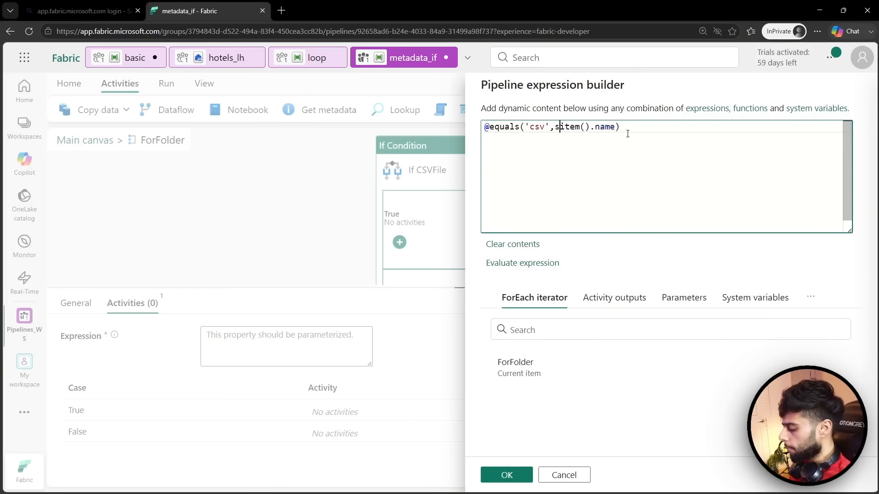
text(()
key(Right)
key(Right)
key(Right)
key(Right)
key(Right)
key(Right)
key(Right)
key(Right)
key(Right)
key(Right)
key(Right)
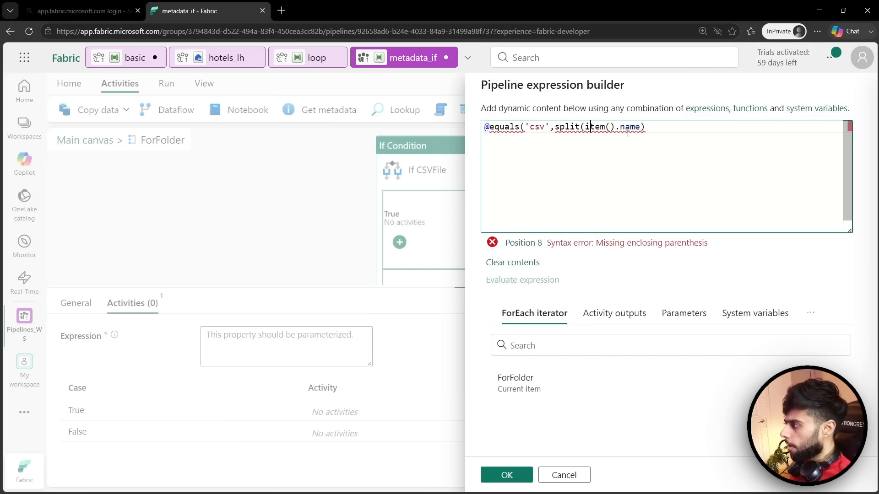
text())
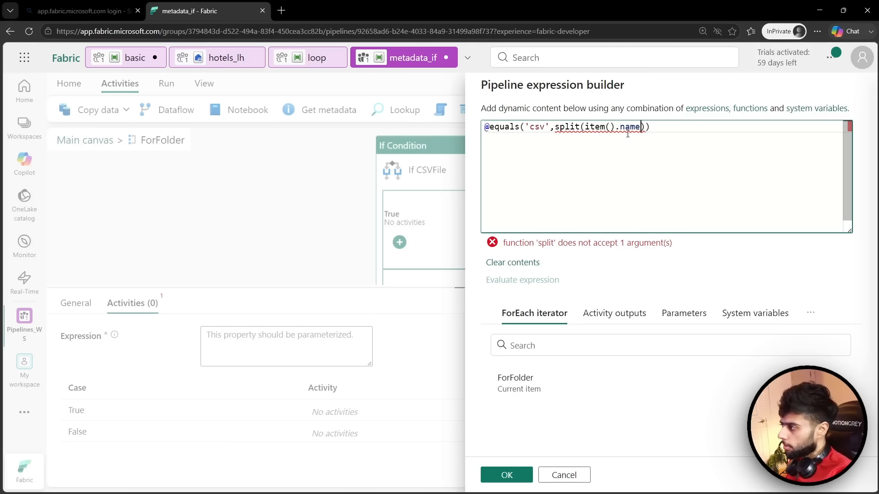
key(Left)
key(Left)
key(Left)
key(Left)
key(Left)
key(Left)
key(Left)
key(Left)
key(Left)
key(Left)
key(Left)
key(Left)
text(toS)
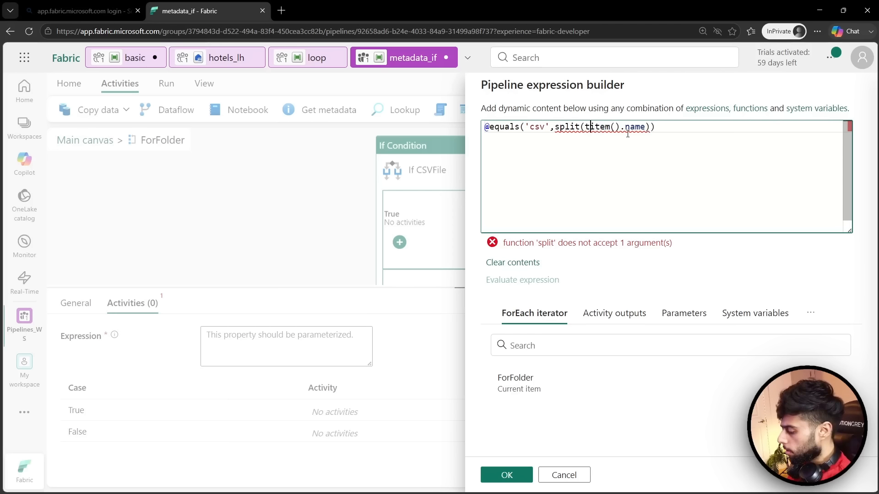
key(BackSpace)
key(BackSpace)
key(BackSpace)
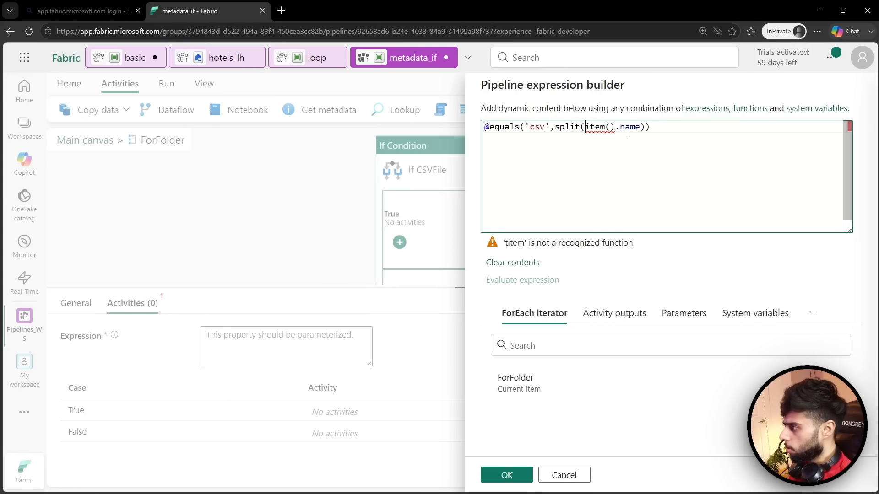
text(st)
key(BackSpace)
key(BackSpace)
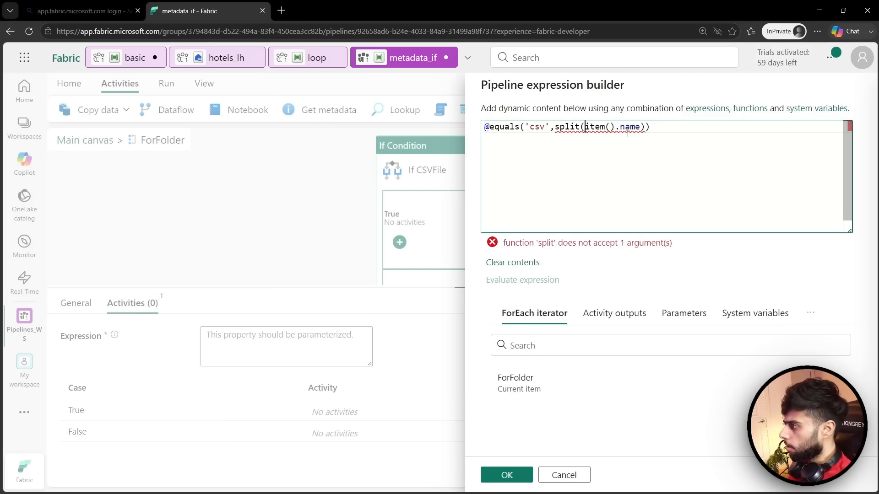
- Browse the String Functions in the expression builder's function list, including the split function's description
click(757, 314)
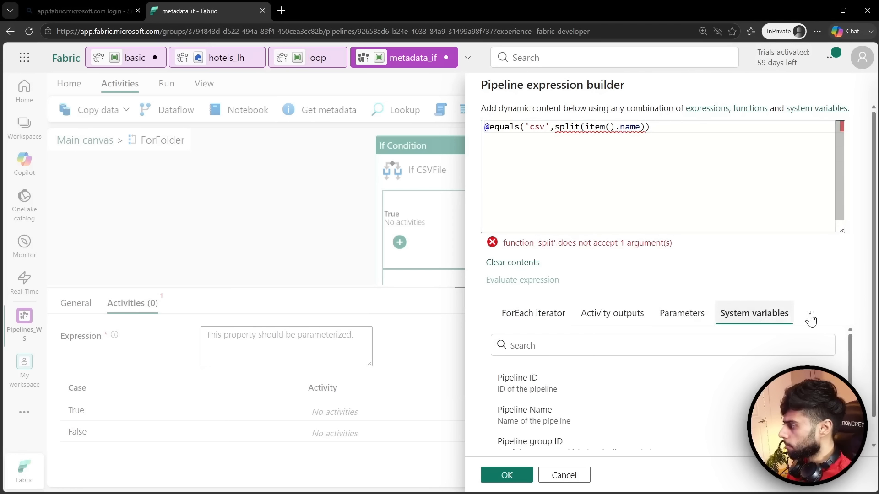
click(810, 315)
click(729, 367)
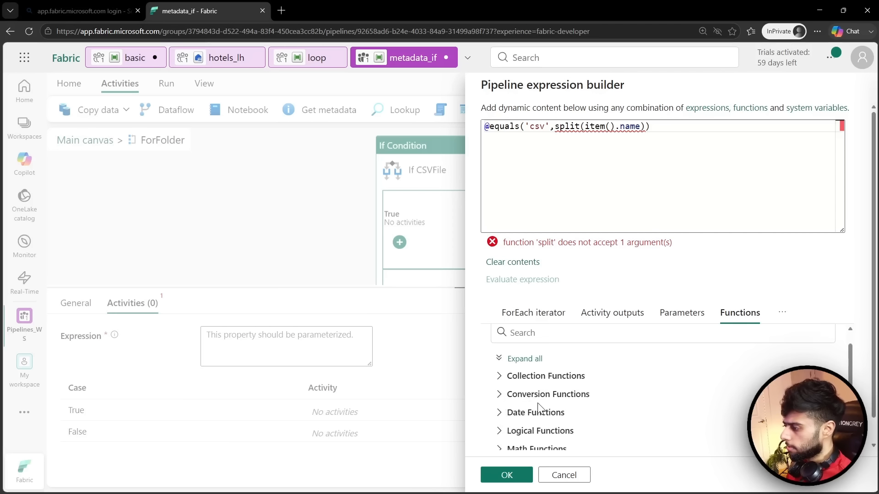
scroll(508, 417, down, 1)
click(502, 442)
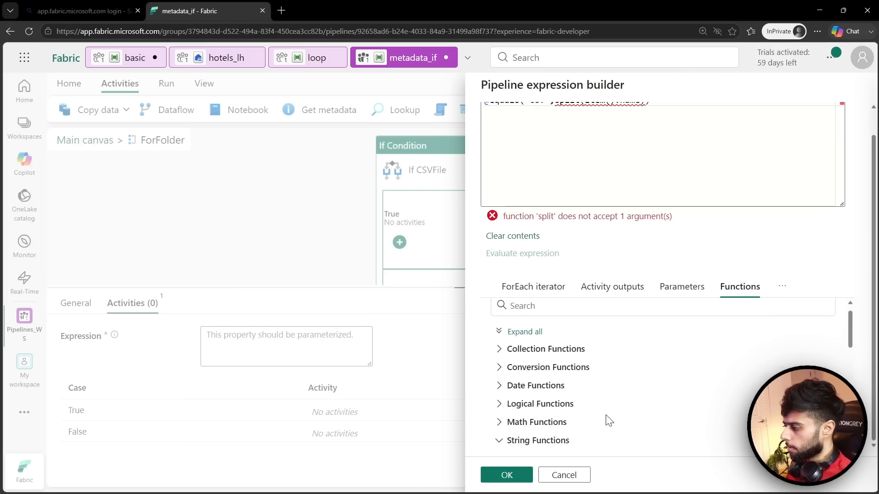
scroll(606, 418, down, 3)
scroll(604, 411, up, 1)
scroll(603, 411, down, 3)
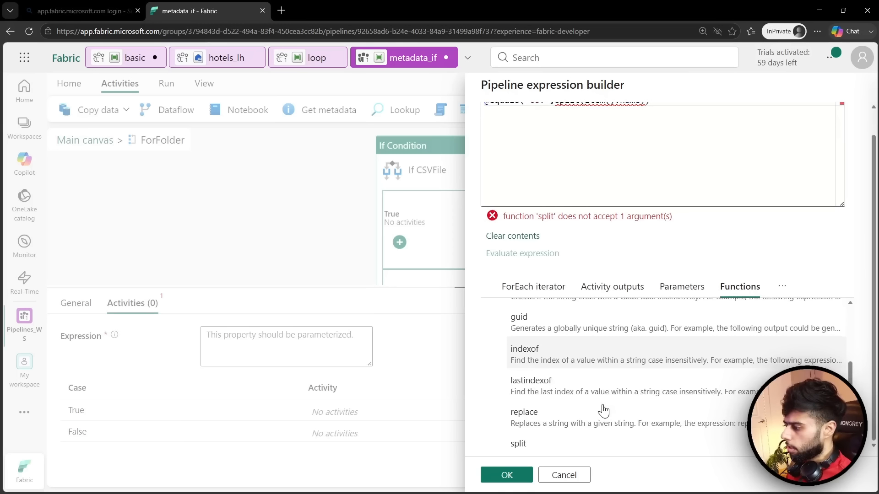
scroll(603, 411, down, 3)
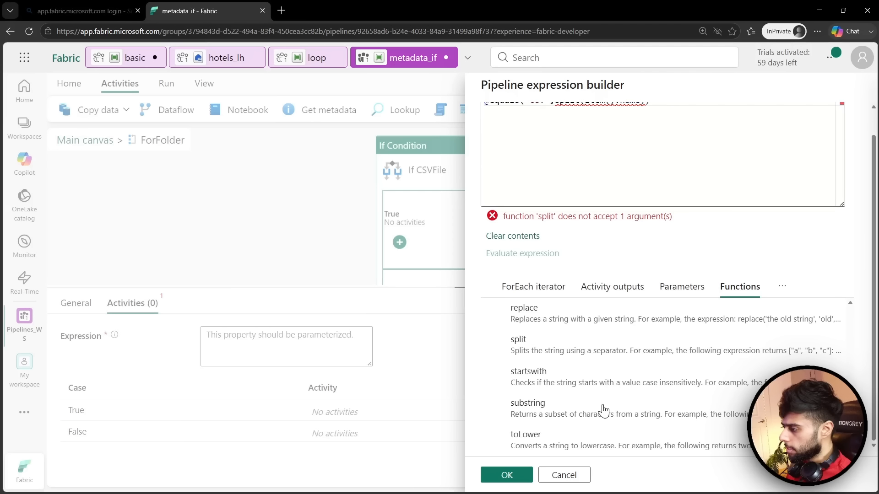
- Browse the remaining String Functions and the Conversion Functions in the expression builder for a way to convert the name to text
scroll(603, 411, down, 2)
scroll(603, 411, down, 1)
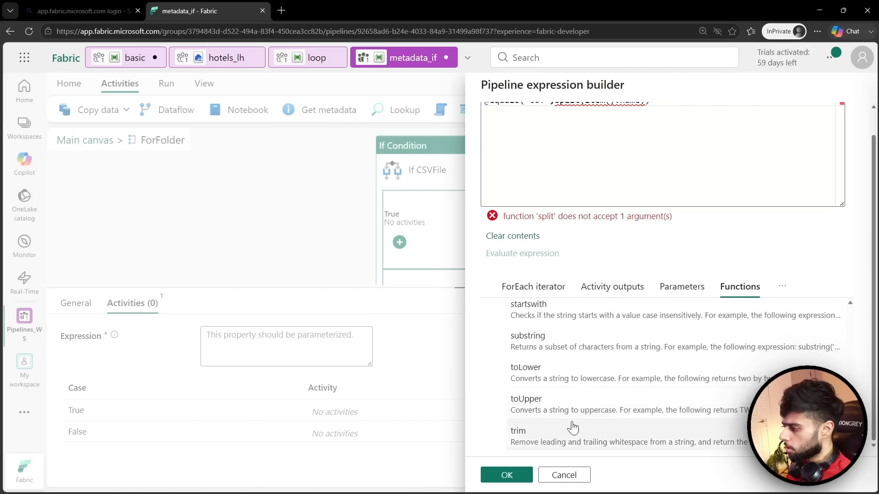
scroll(545, 428, up, 3)
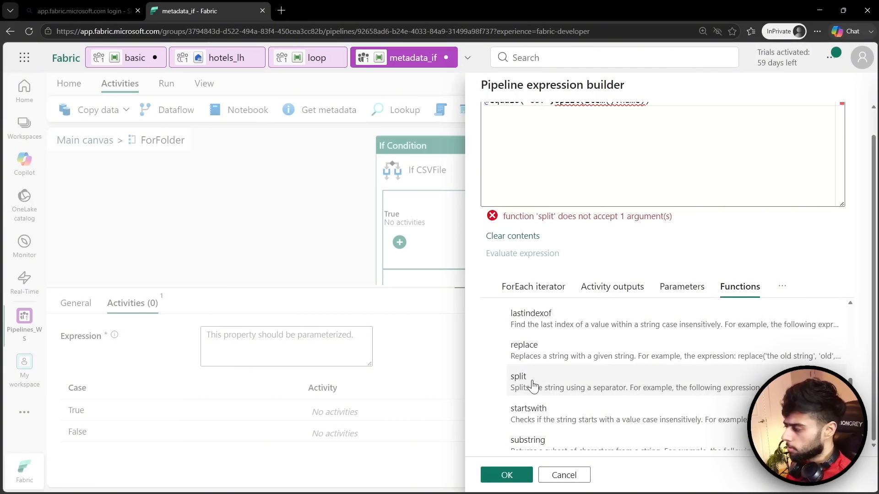
scroll(535, 395, up, 2)
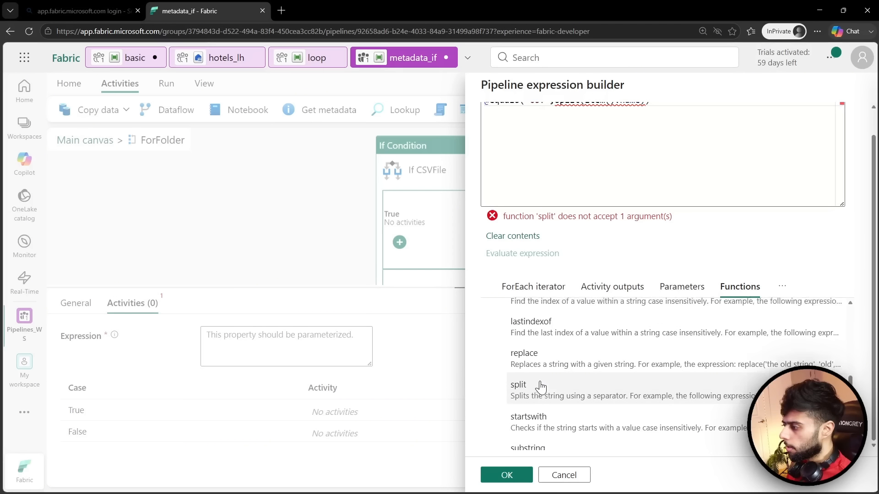
scroll(544, 401, up, 3)
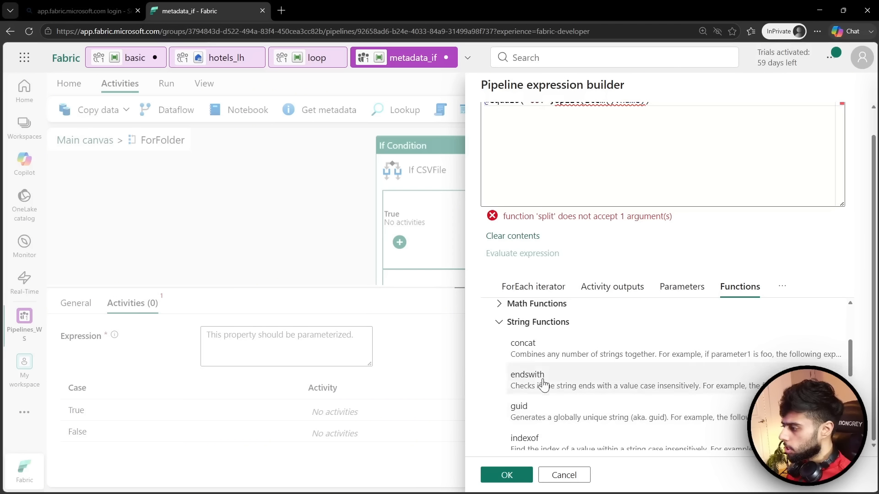
scroll(538, 397, up, 5)
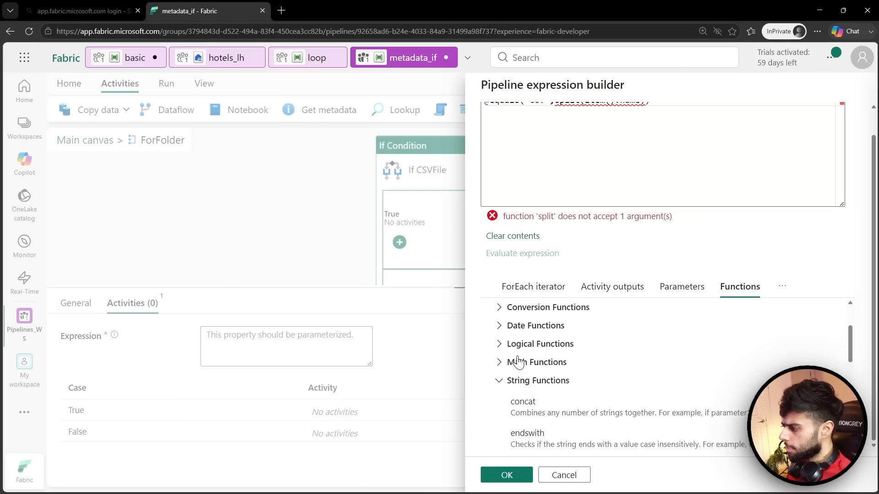
click(545, 353)
scroll(568, 381, down, 1)
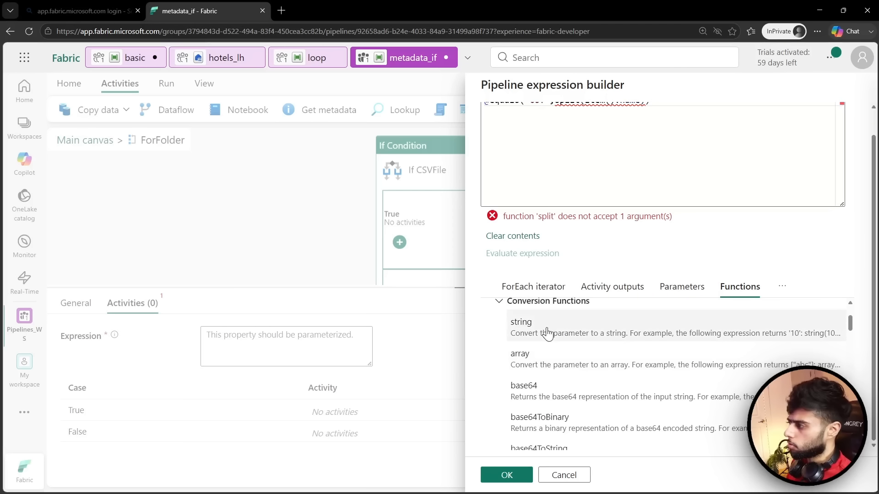
drag(548, 333, 533, 322)
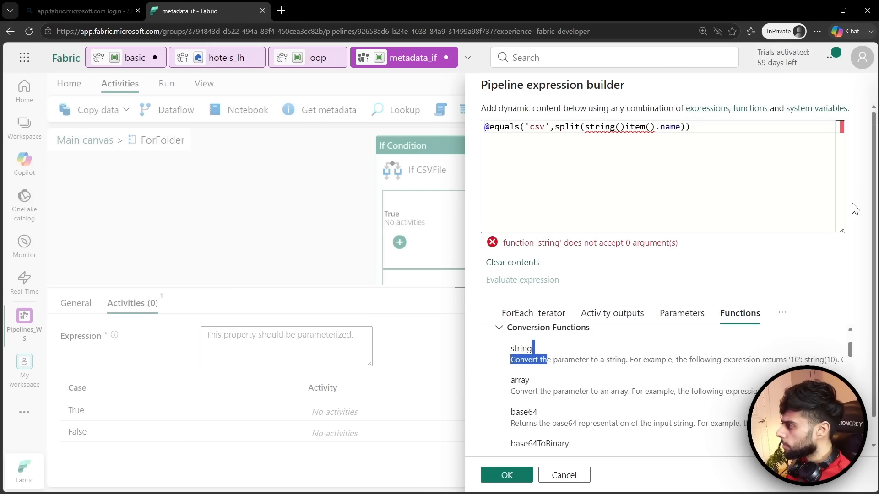
scroll(696, 192, up, 1)
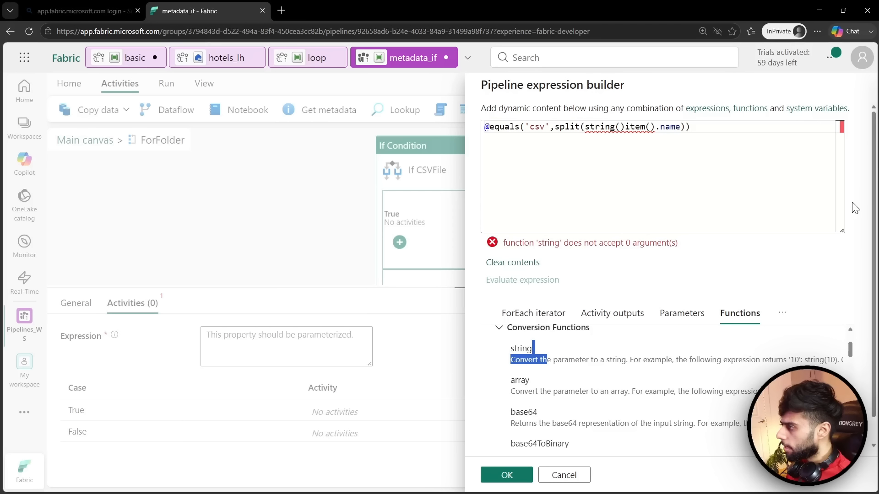
click(625, 129)
key(BackSpace)
key(BackSpace)
key(BackSpace)
key(BackSpace)
key(BackSpace)
key(BackSpace)
key(BackSpace)
key(BackSpace)
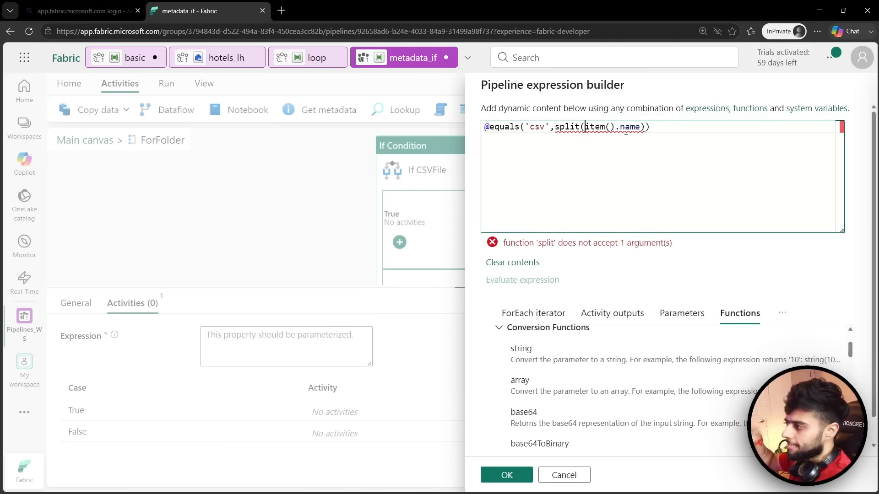
- Try to wrap the split call in a string function within the equals expression
key(Left)
key(Left)
key(Left)
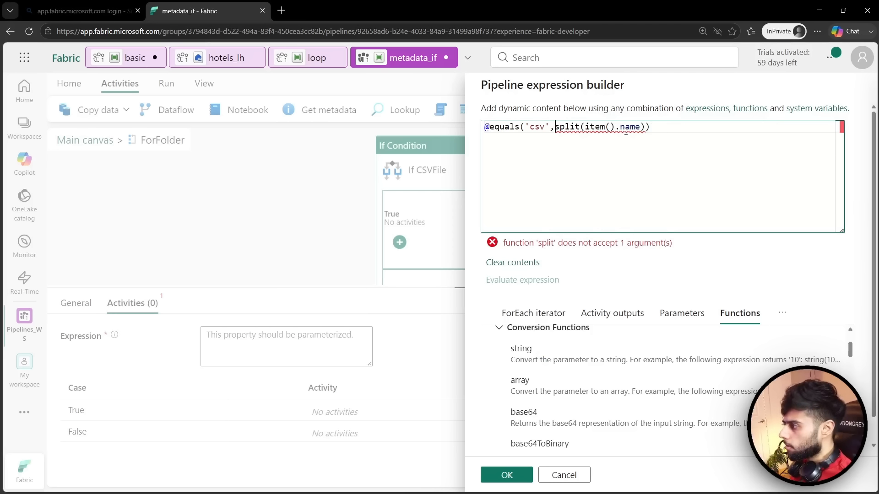
text(string()
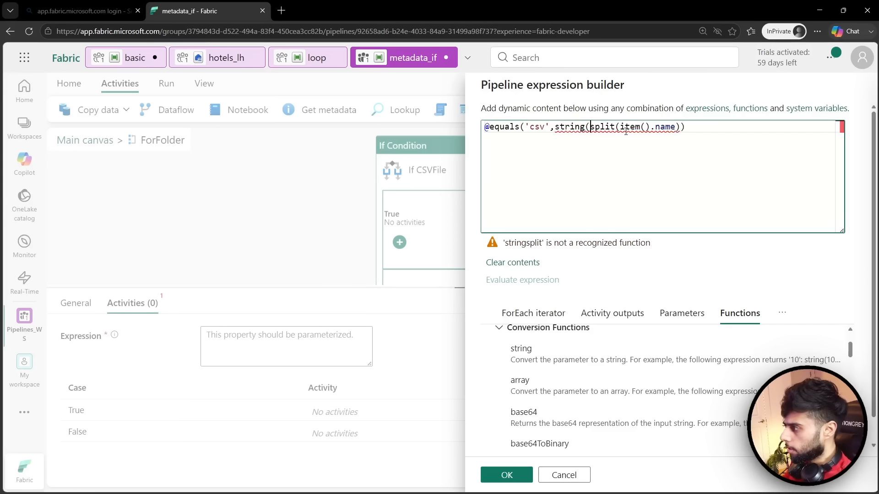
key(Right)
key(Right)
key(Right)
key(Right)
key(Right)
key(Right)
key(Right)
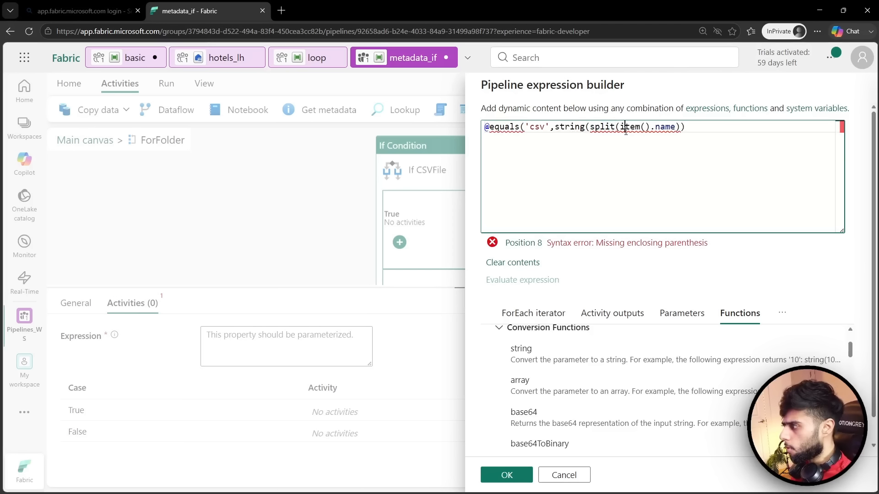
key(Right)
key(Right)
key(Right)
key(Right)
key(Right)
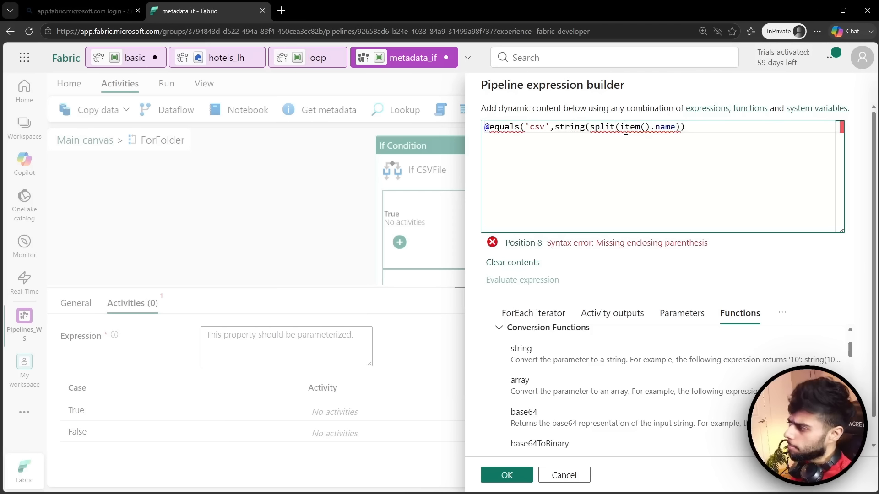
key(Right)
key(Right)
key(Right)
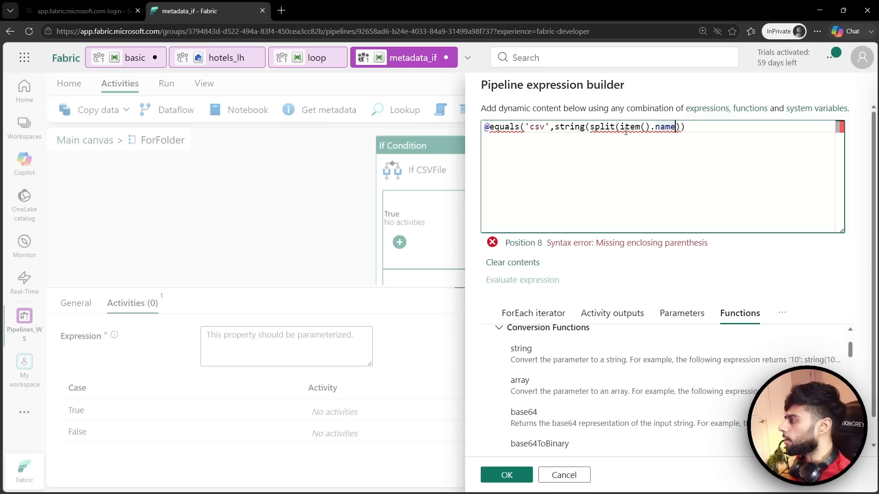
key(BackSpace)
key(BackSpace)
key(BackSpace)
key(BackSpace)
key(BackSpace)
key(BackSpace)
key(BackSpace)
key(BackSpace)
key(BackSpace)
key(BackSpace)
key(BackSpace)
key(BackSpace)
key(BackSpace)
key(BackSpace)
key(BackSpace)
key(BackSpace)
key(BackSpace)
key(BackSpace)
key(BackSpace)
key(BackSpace)
key(BackSpace)
key(BackSpace)
key(BackSpace)
key(BackSpace)
key(BackSpace)
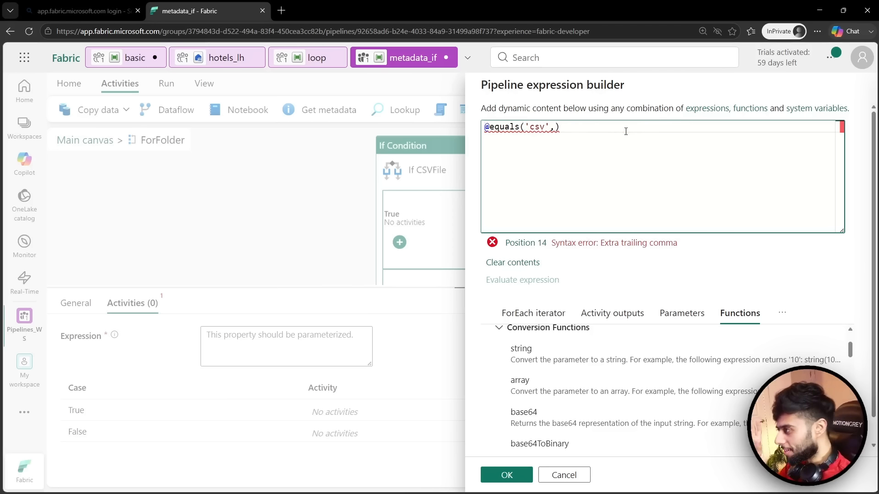
text(spl)
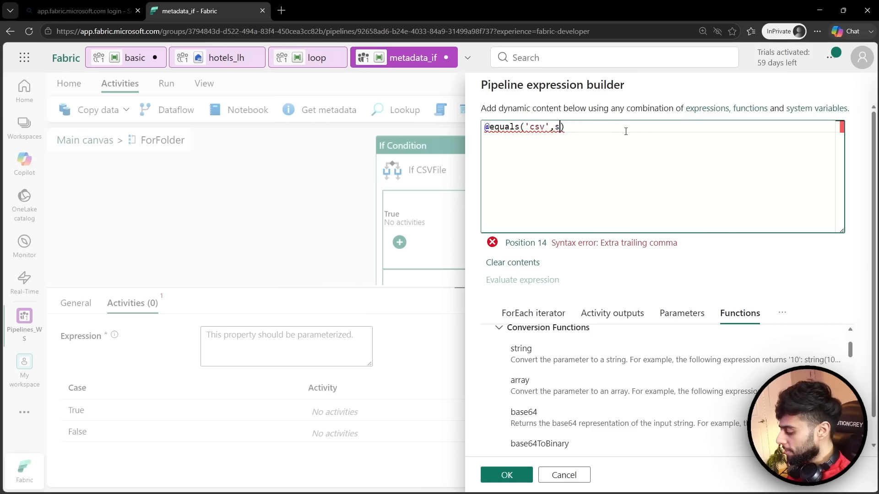
key(BackSpace)
key(BackSpace)
key(BackSpace)
text(string()
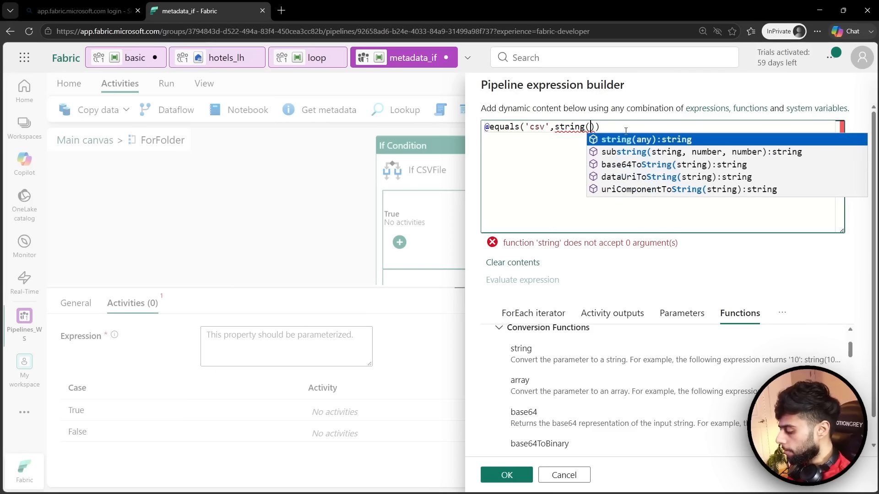
text(item())
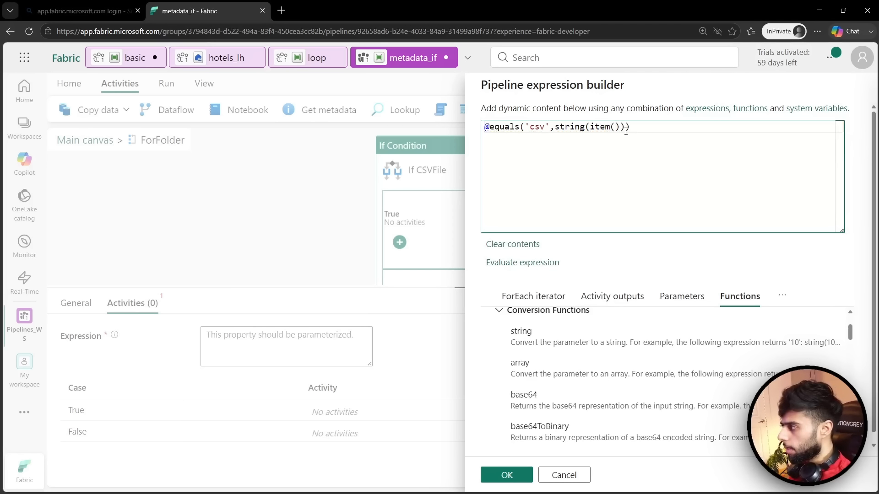
text(.name)
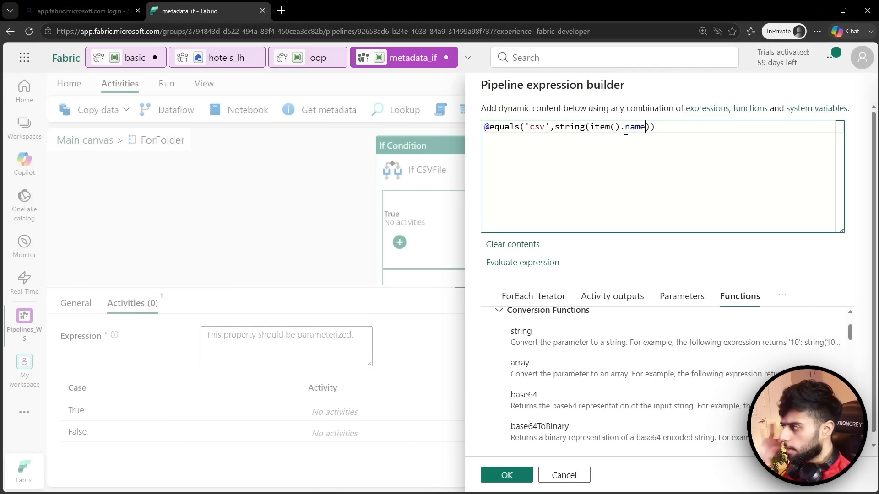
drag(555, 127, 650, 127)
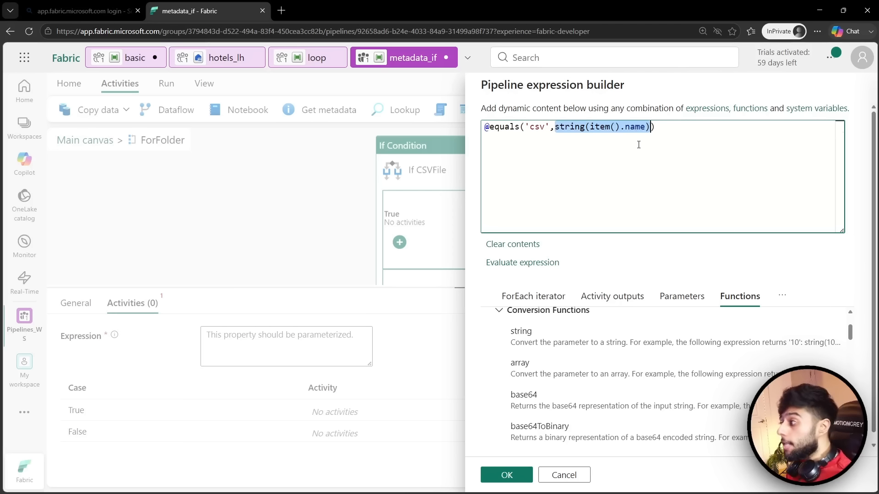
click(639, 144)
click(557, 127)
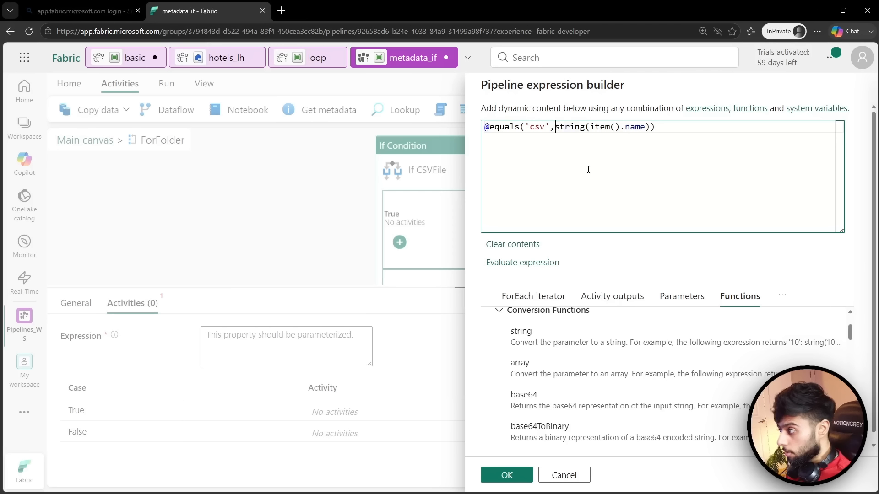
text(split()
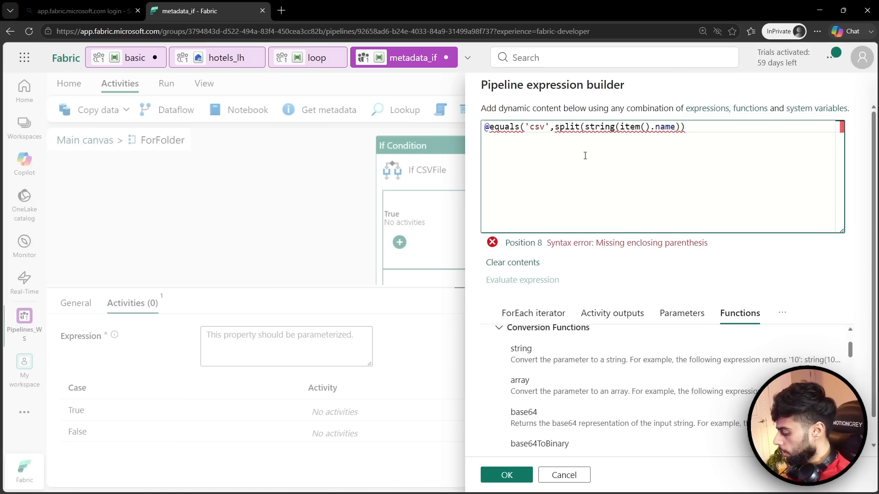
text(,'')
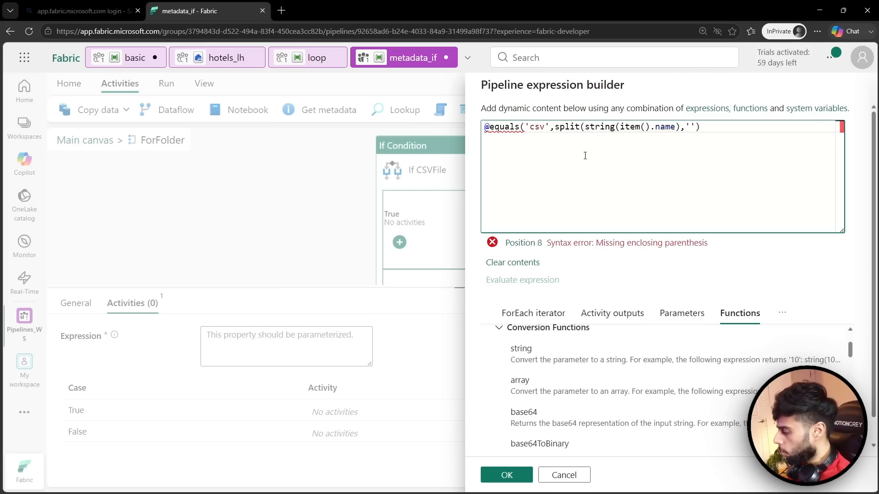
text(.)
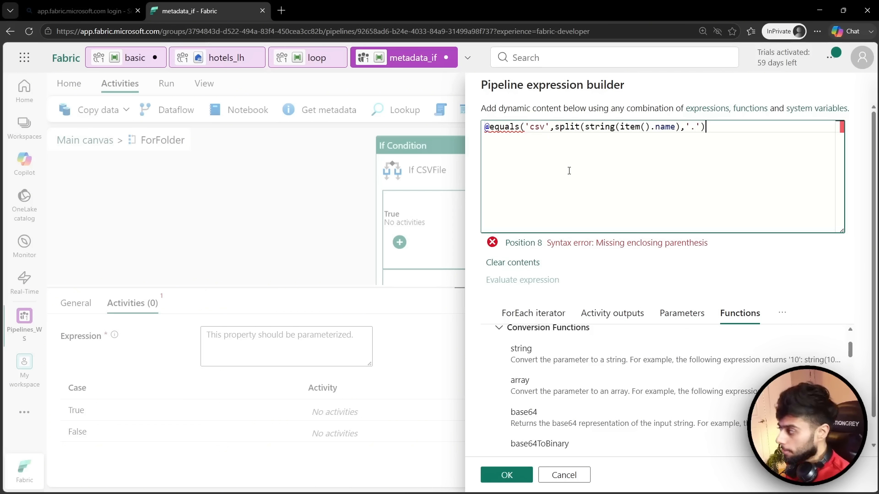
text())
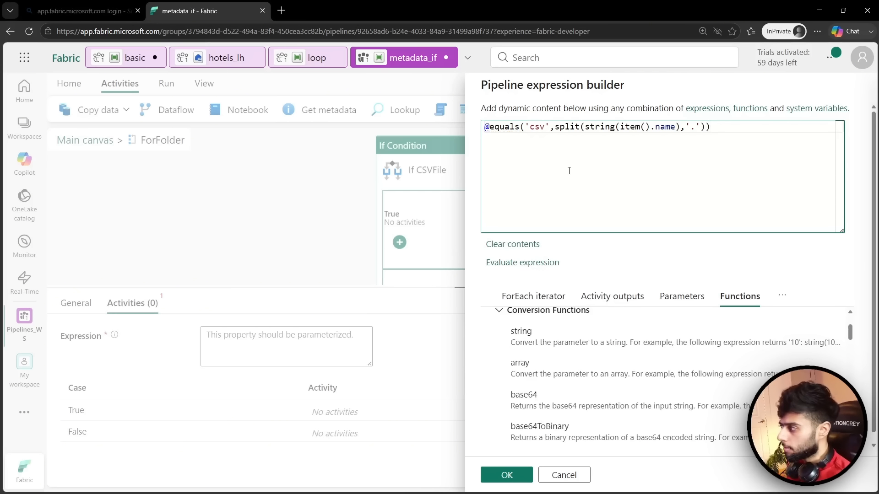
drag(555, 127, 706, 127)
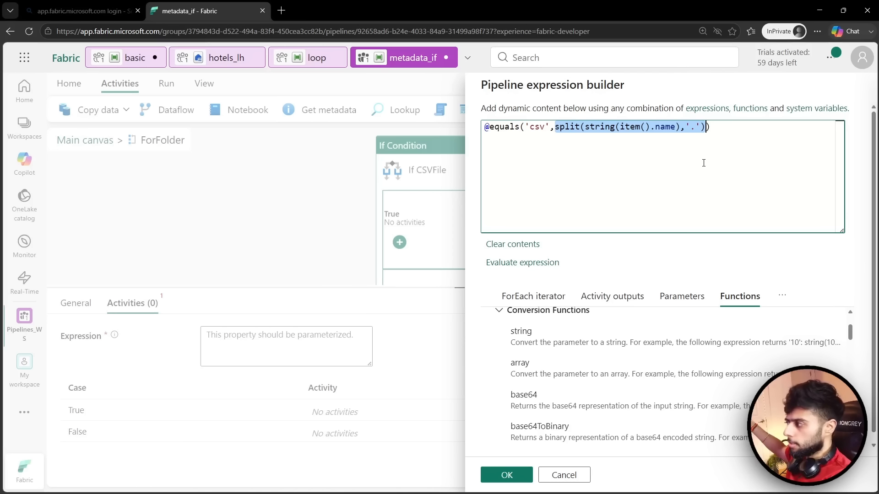
click(706, 128)
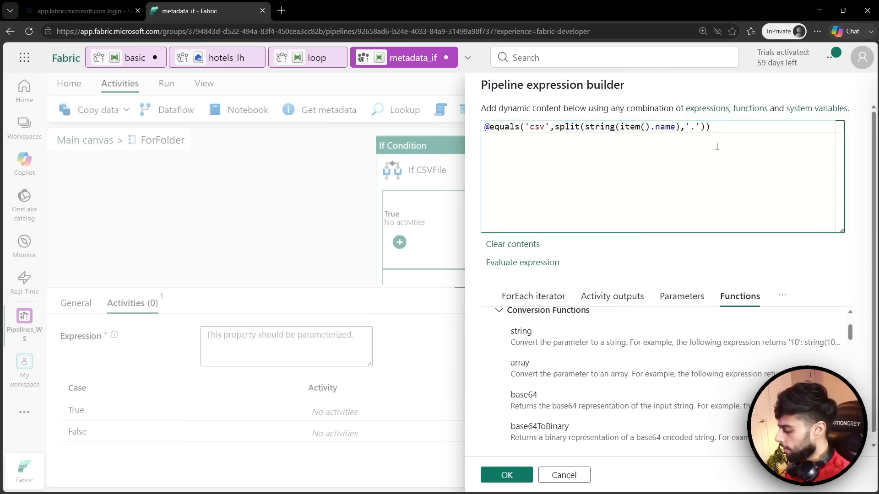
text([1])
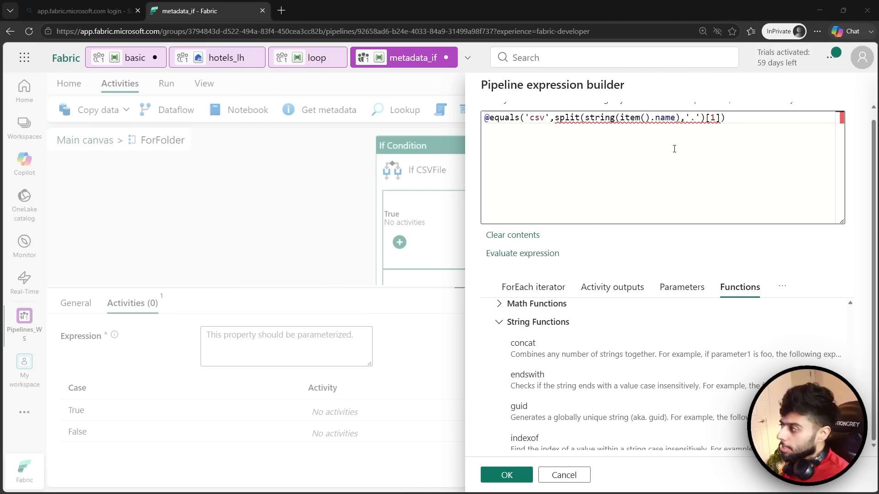
click(715, 138)
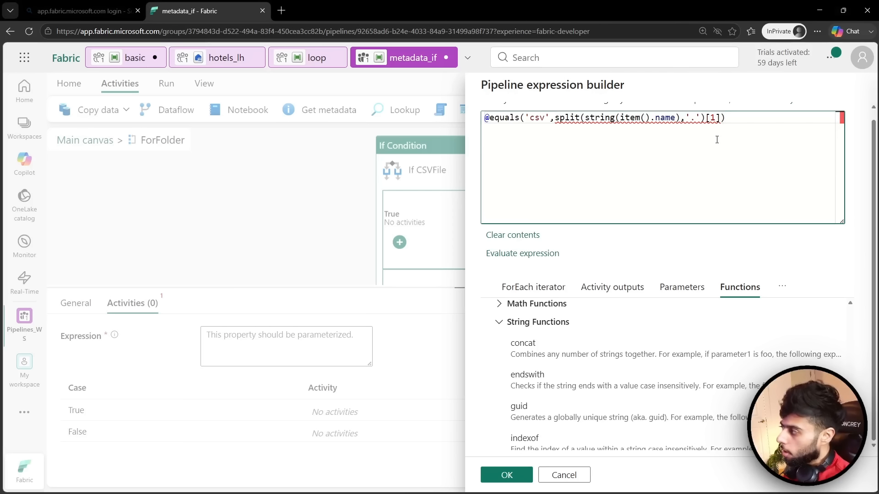
key(BackSpace)
key(BackSpace)
key(BackSpace)
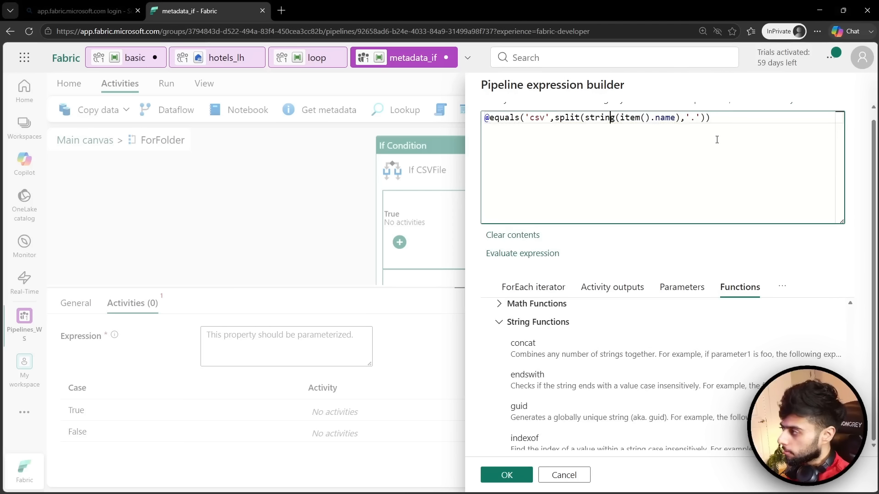
key(ctrl+Left)
key(ctrl+Left)
text(last)
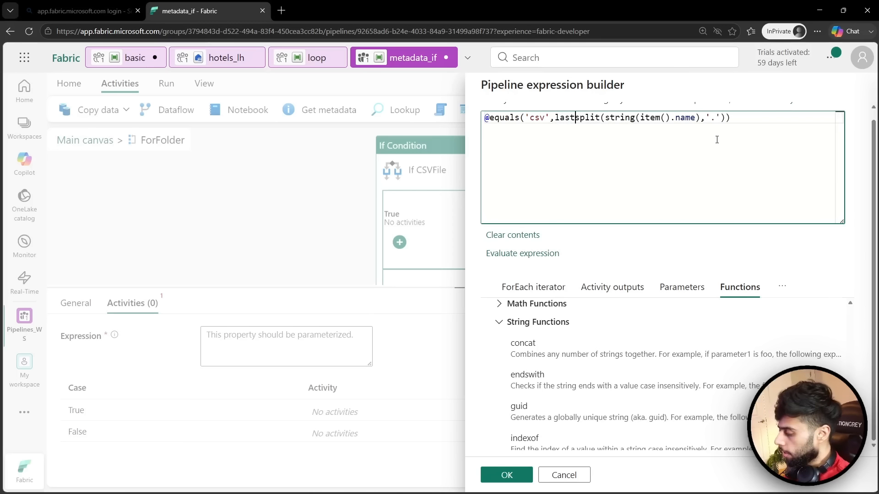
text(()
key(End)
text())
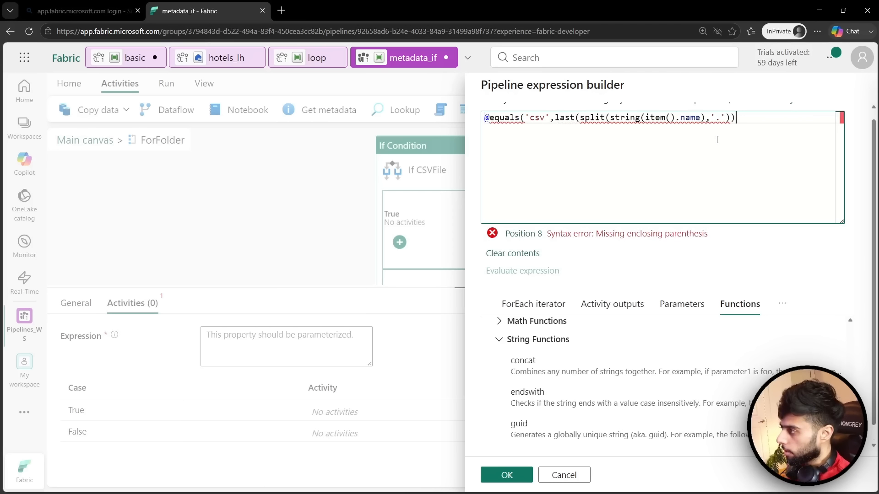
text())
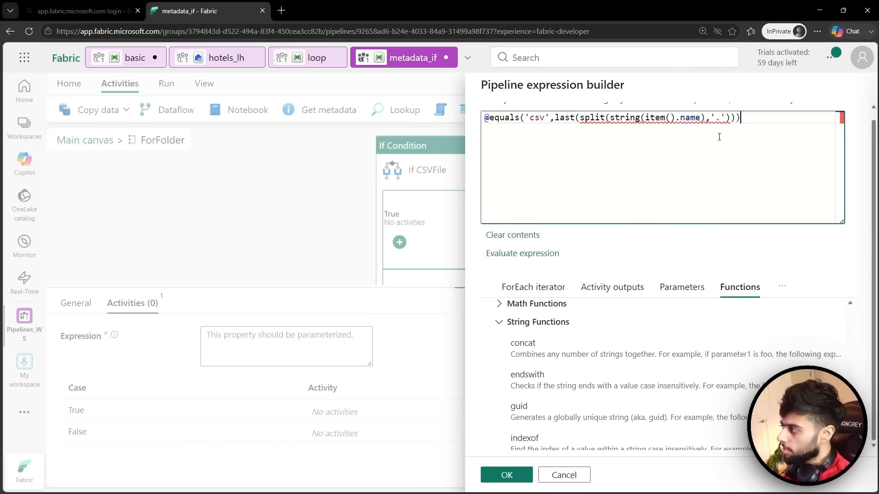
click(744, 119)
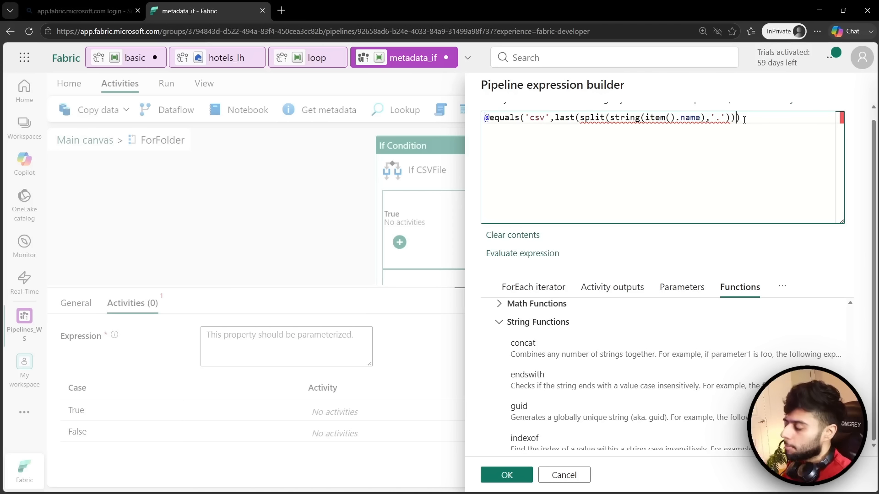
text())
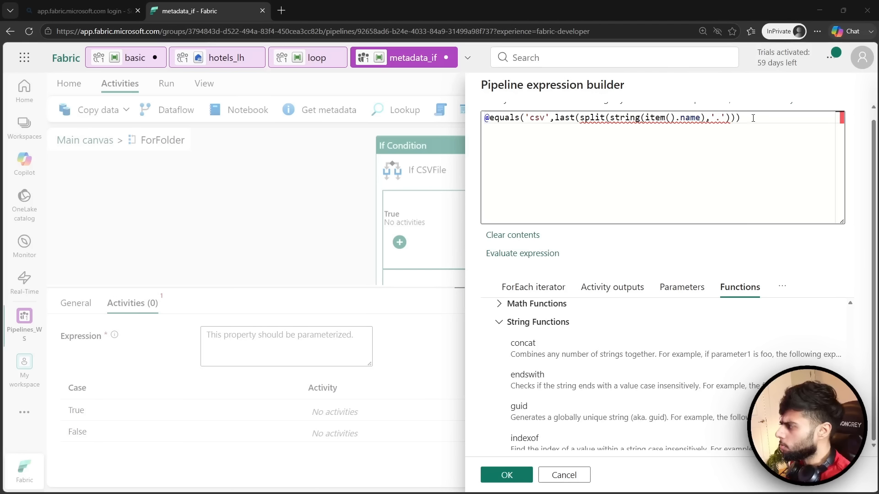
- Replace the whole expression with an endswith function holding the argument '.csv'
key(ctrl+a)
key(BackSpace)
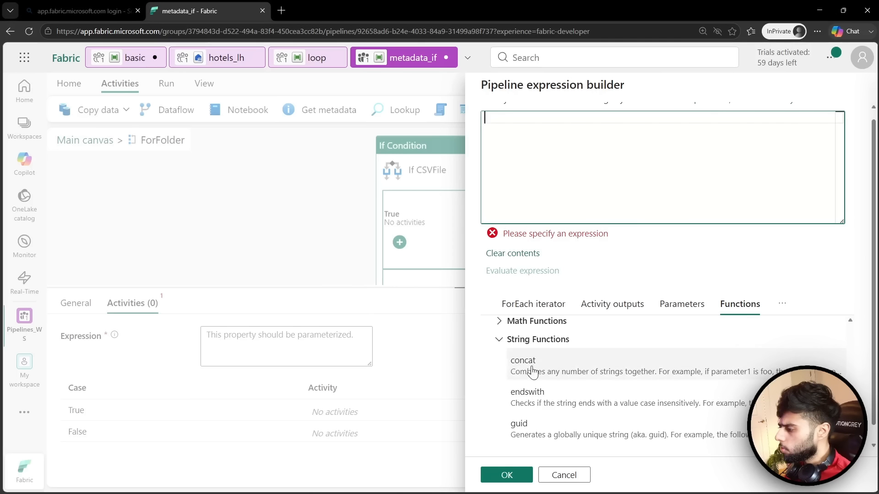
click(526, 393)
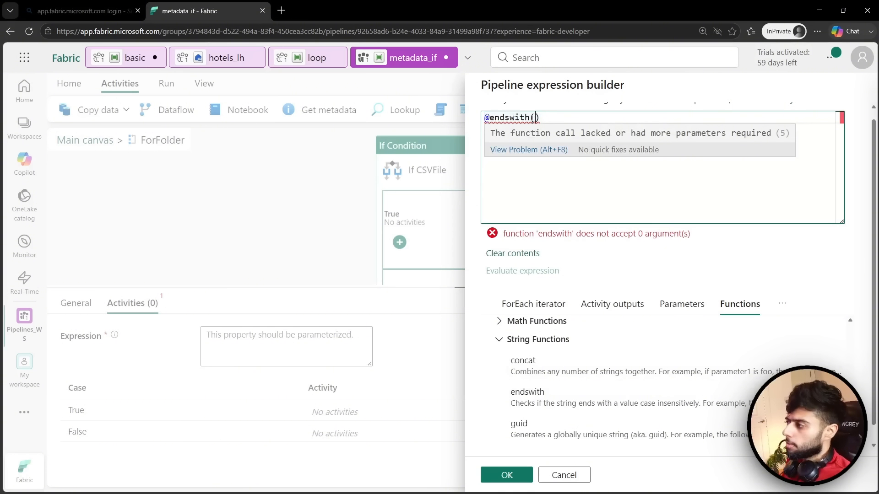
text(')
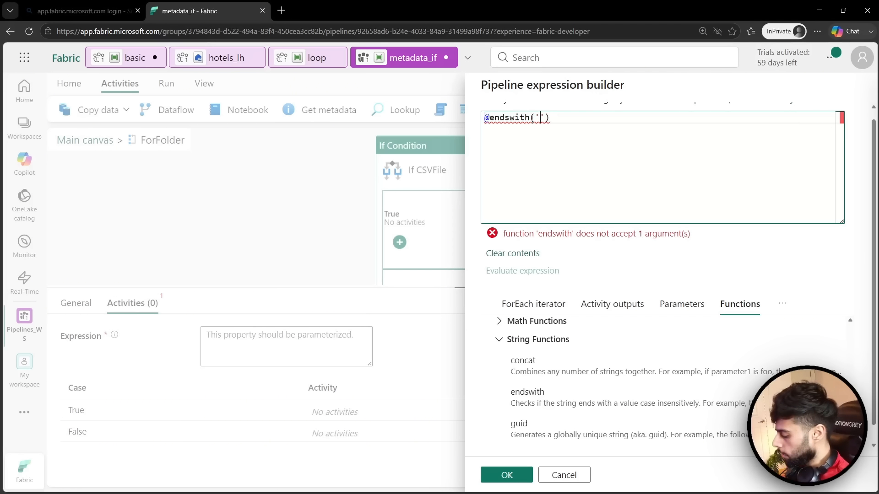
text(.csv)
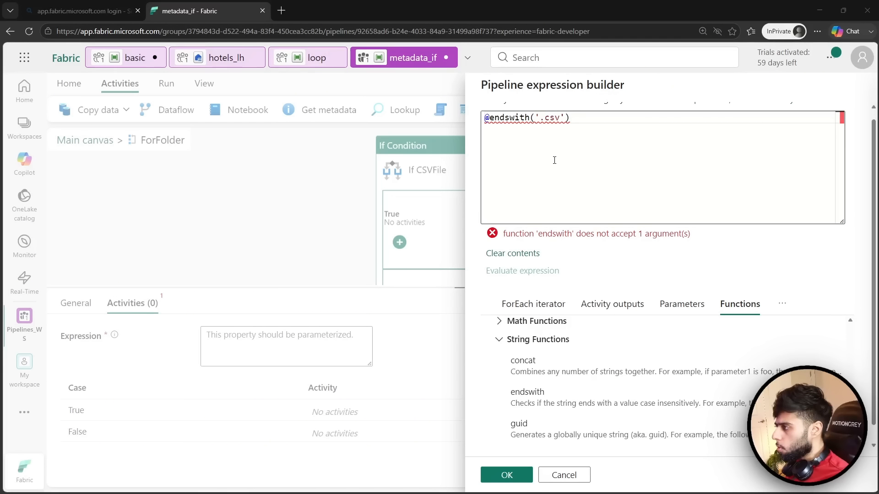
click(532, 117)
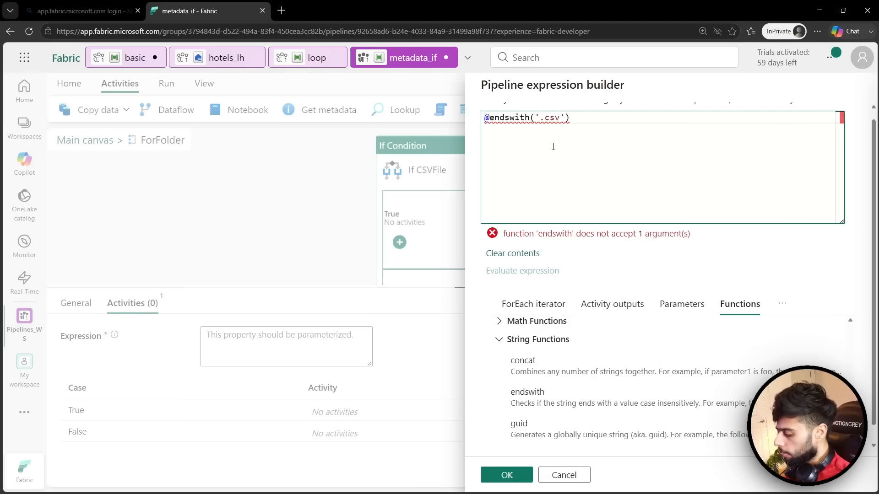
text(item()
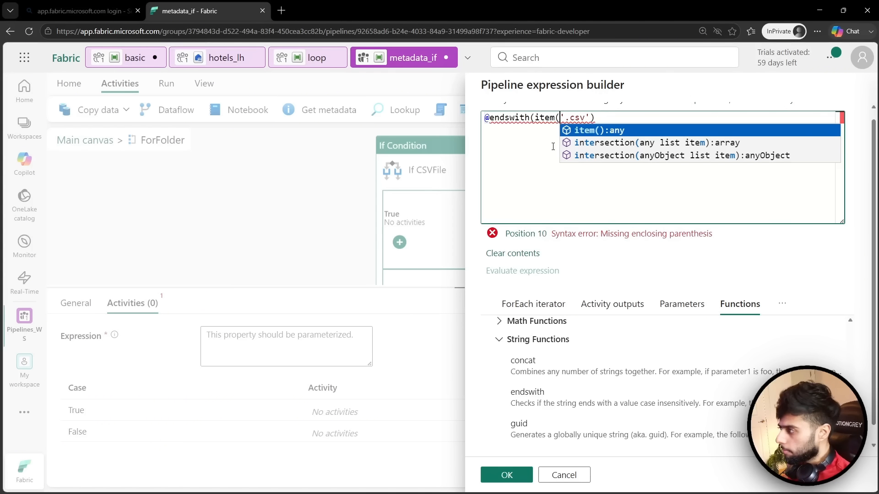
text())
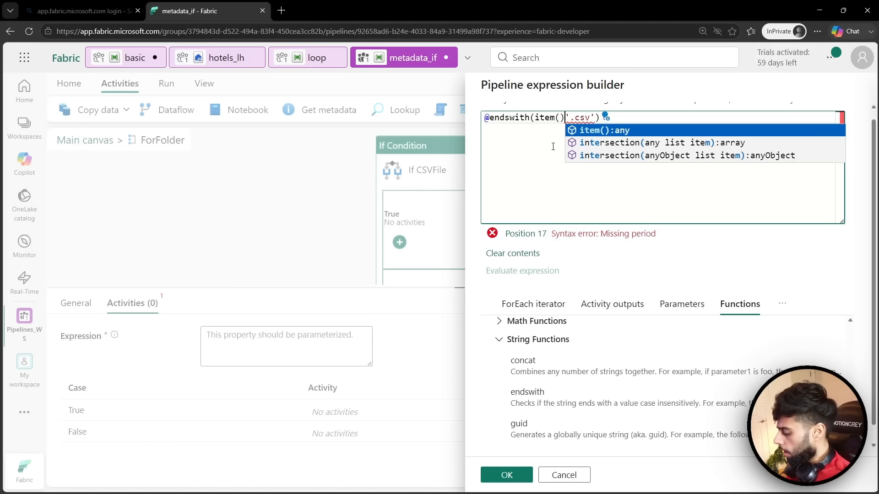
text(,)
text(.name)
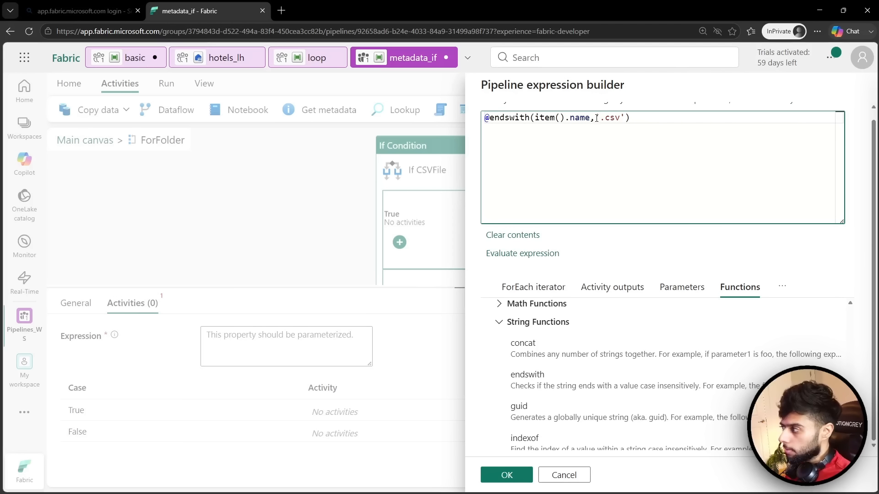
drag(597, 118, 626, 119)
click(612, 137)
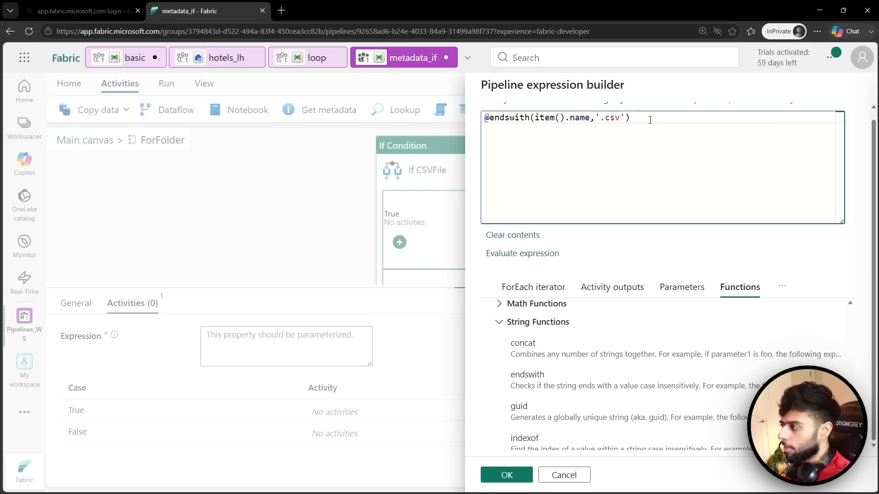
key(ctrl+a)
click(596, 146)
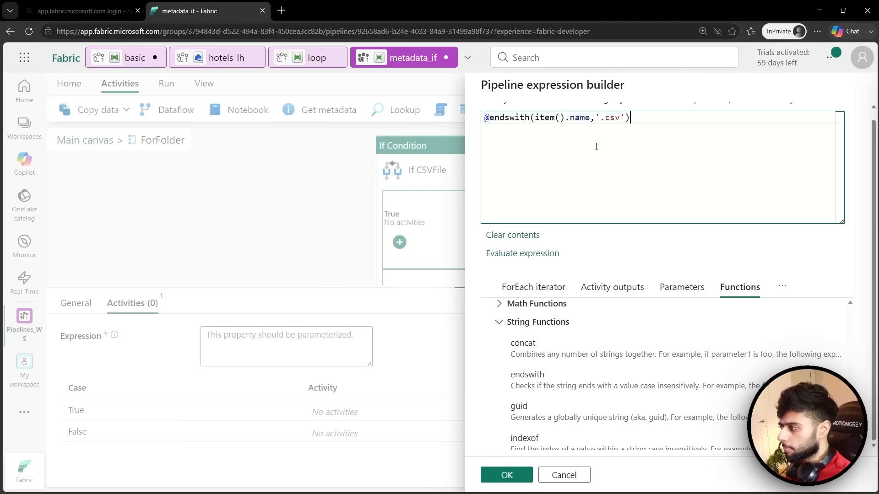
click(498, 476)
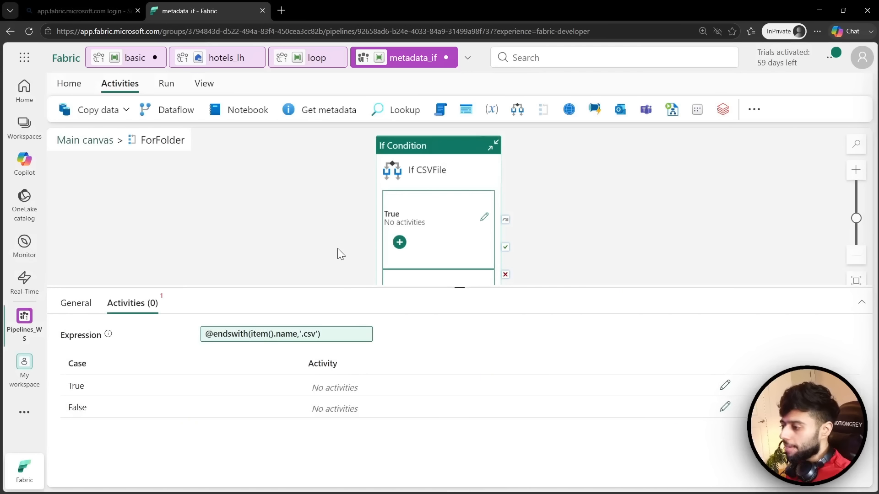
- Add a Wait activity to the True branch of If CSVFile and open its wait time setting
click(337, 247)
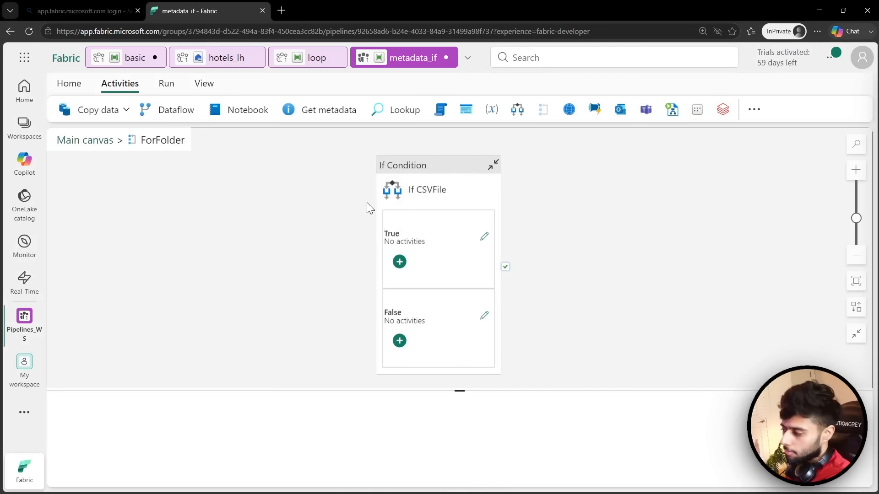
click(484, 238)
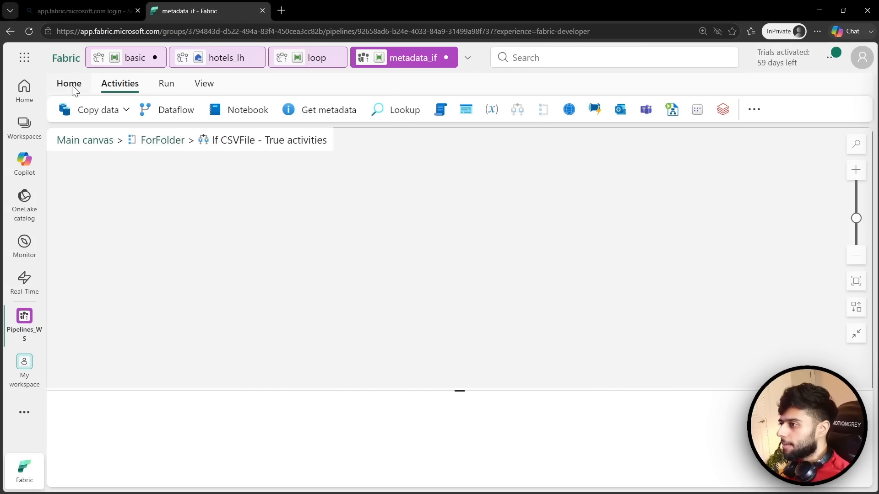
click(754, 110)
text(wait)
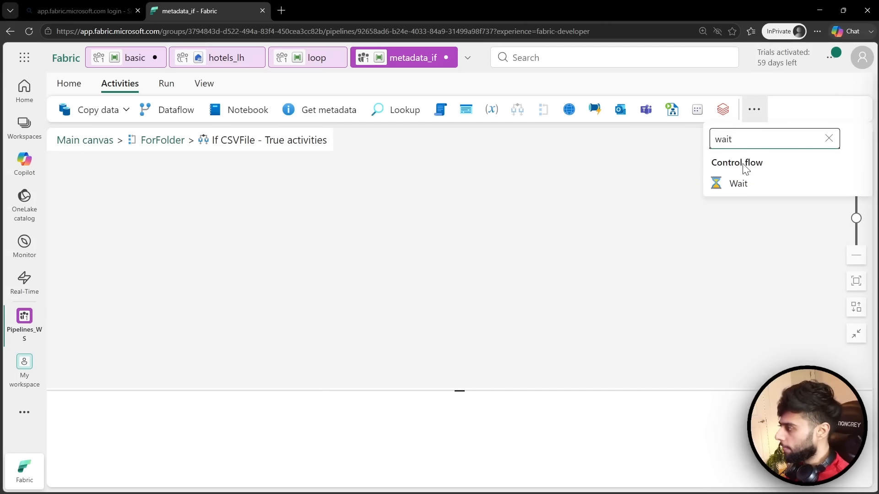
click(738, 182)
drag(161, 239, 456, 254)
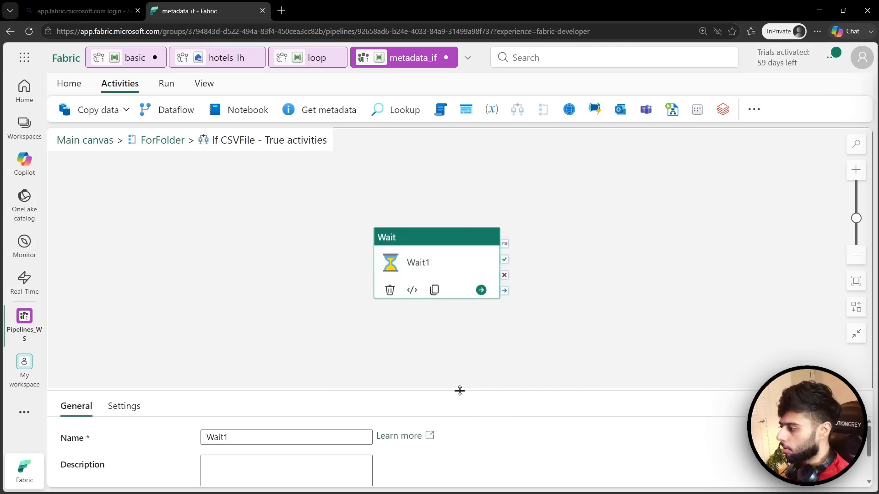
drag(459, 391, 457, 334)
click(129, 349)
drag(231, 380, 193, 384)
click(279, 240)
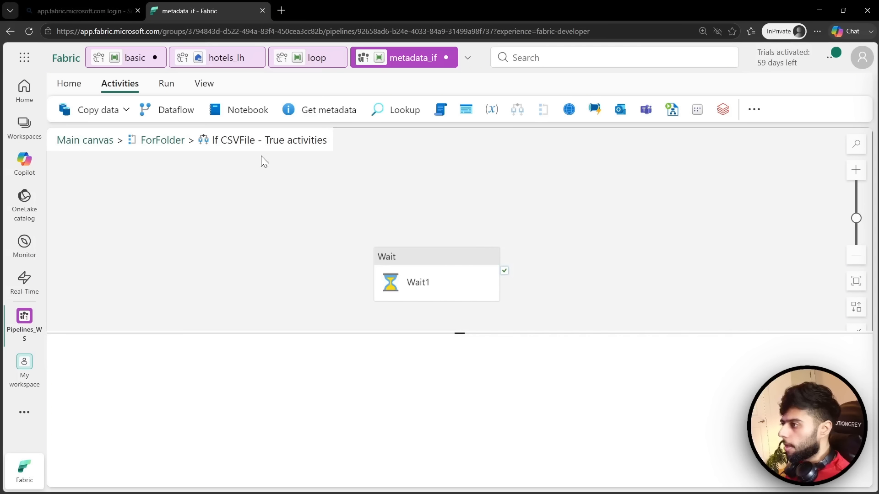
- Go back to the ForFolder level and add a Wait activity to the False branch of If CSVFile
click(164, 144)
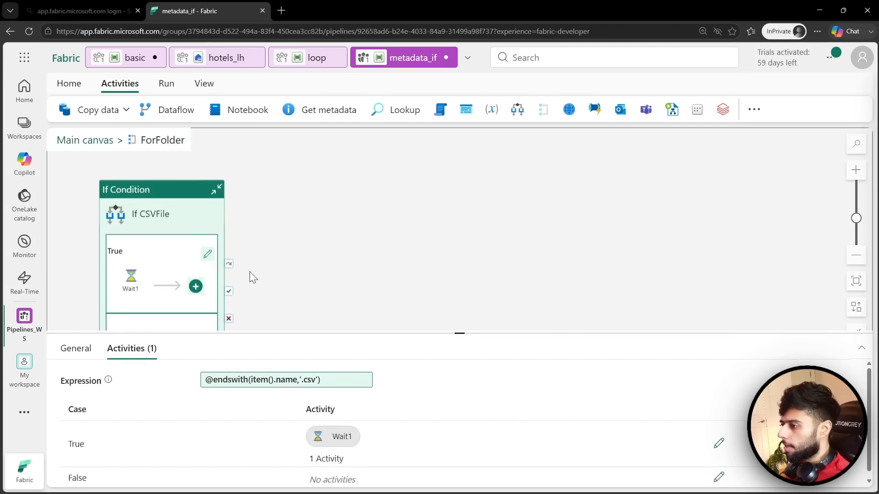
scroll(201, 256, down, 3)
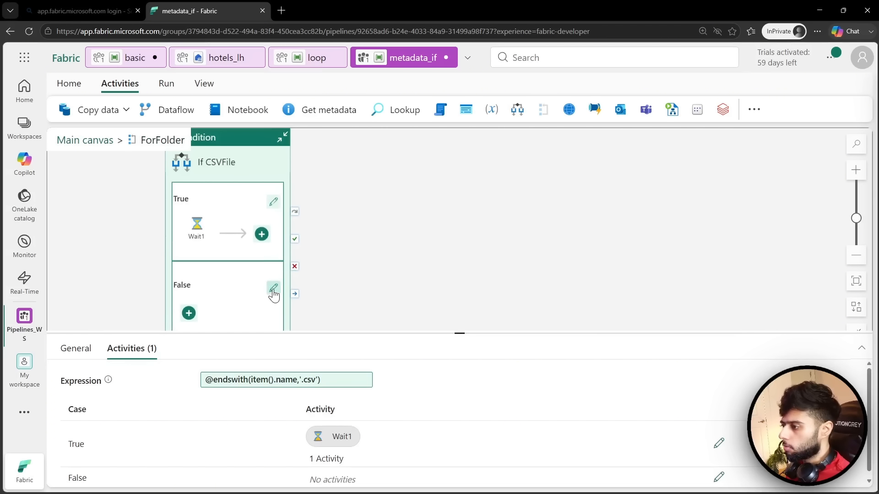
click(270, 290)
drag(459, 333, 459, 300)
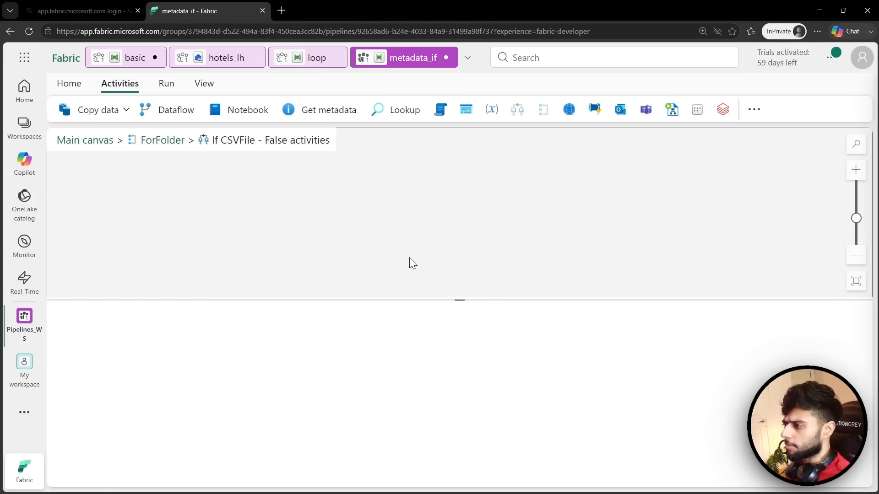
click(754, 109)
text(wait)
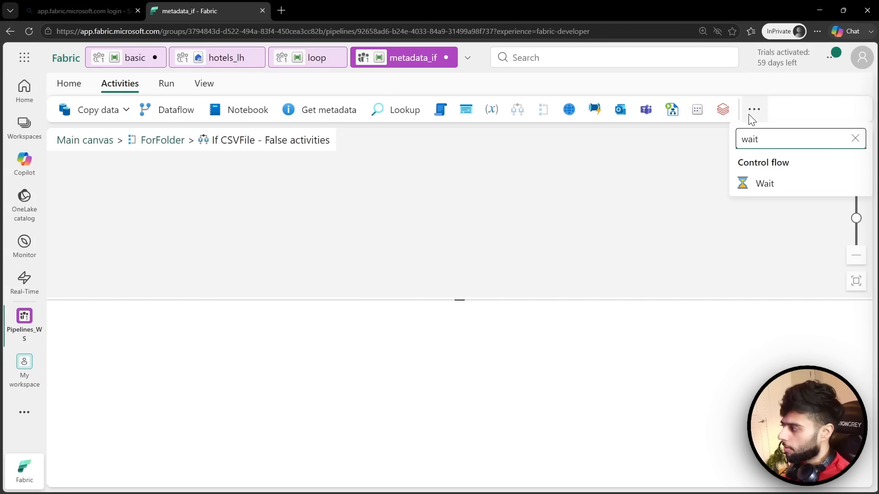
click(762, 185)
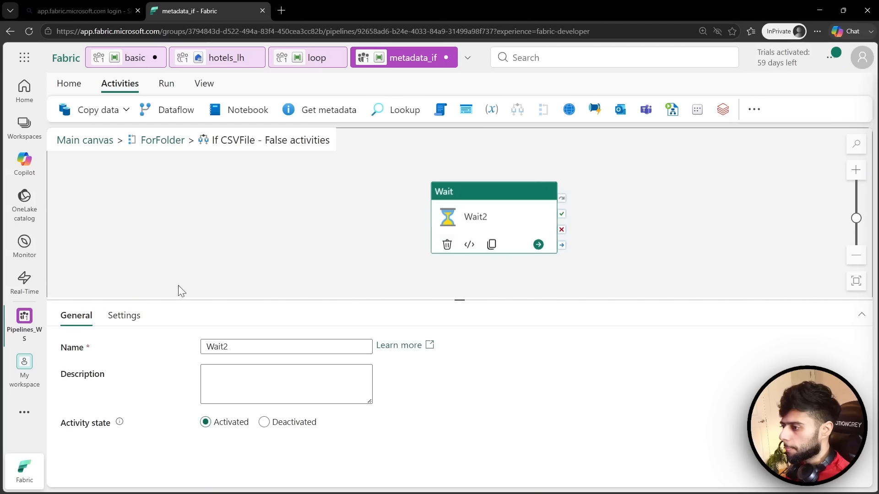
- Set the False branch Wait activity's wait time to 6 seconds
click(124, 315)
double_click(201, 347)
text(6)
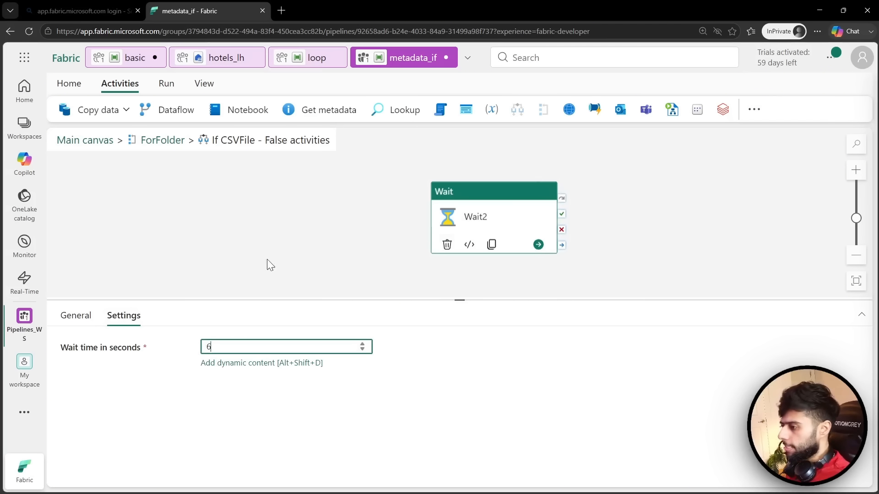
click(270, 241)
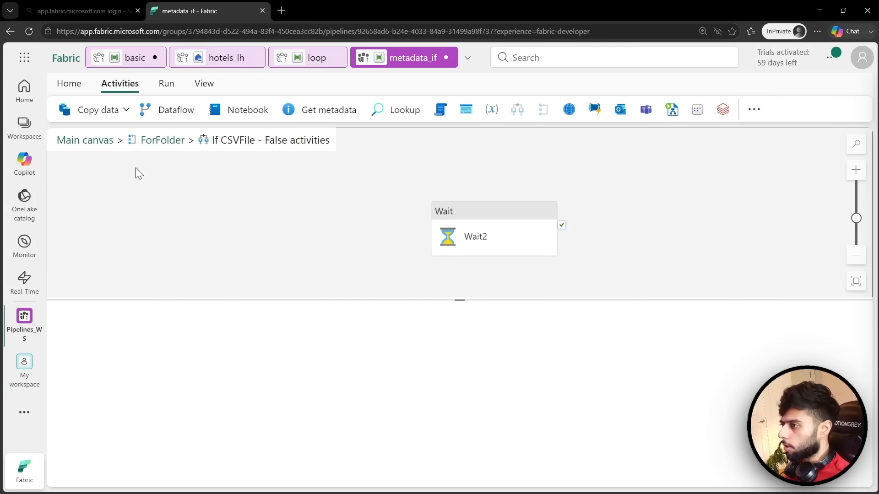
- Return to the main canvas, then save and run the metadata_if pipeline
click(97, 151)
drag(458, 301, 458, 407)
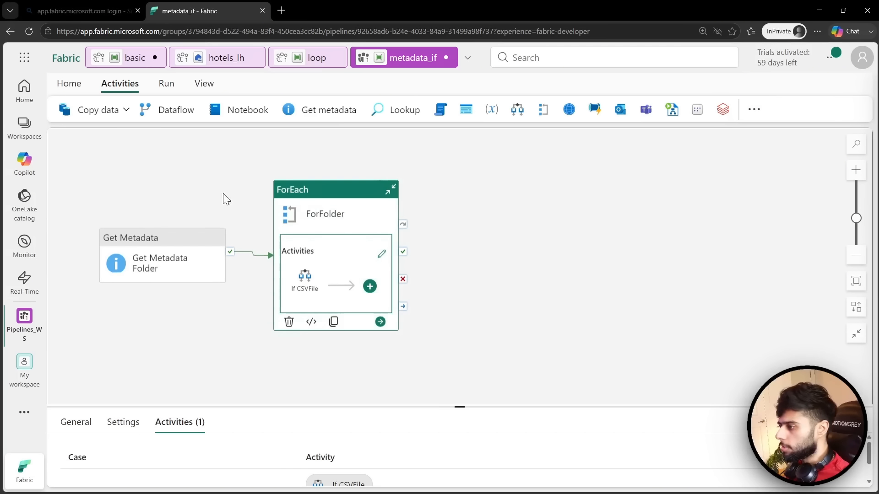
drag(222, 195, 436, 191)
drag(459, 406, 447, 355)
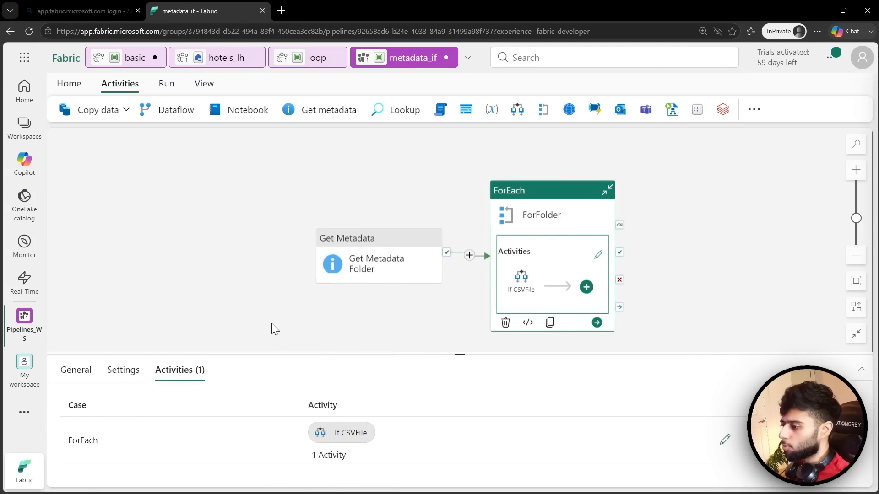
click(270, 318)
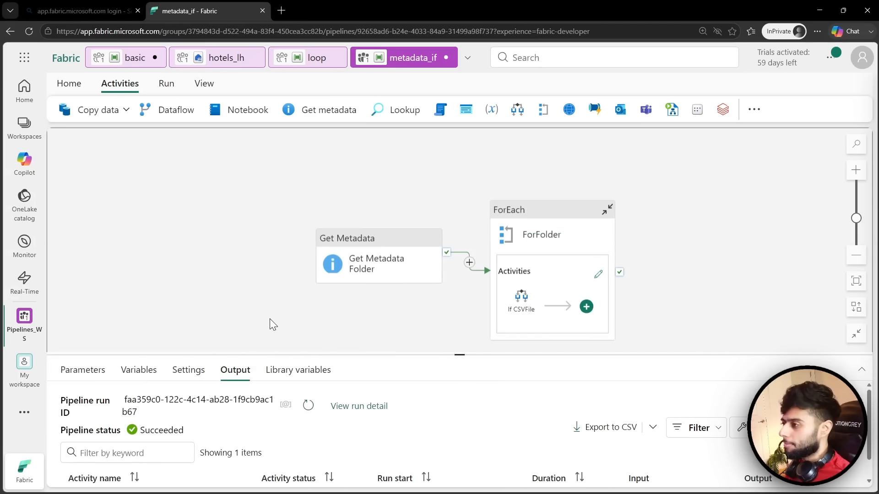
click(69, 83)
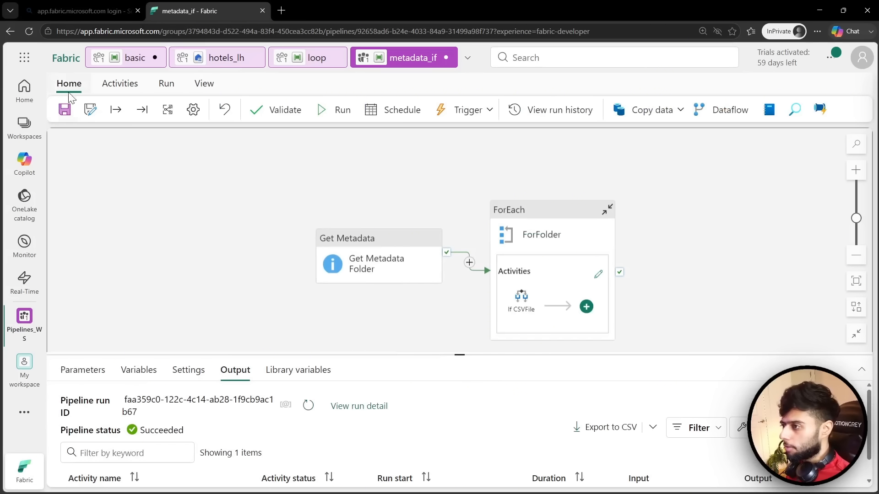
click(65, 110)
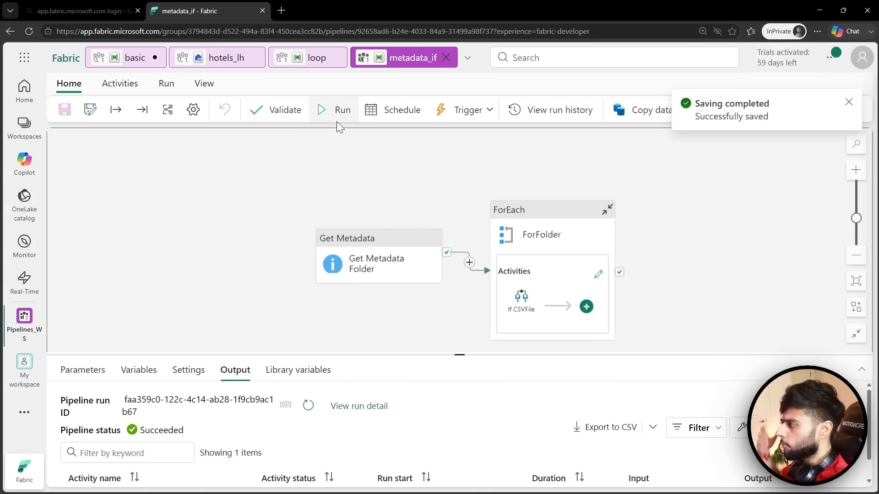
click(336, 114)
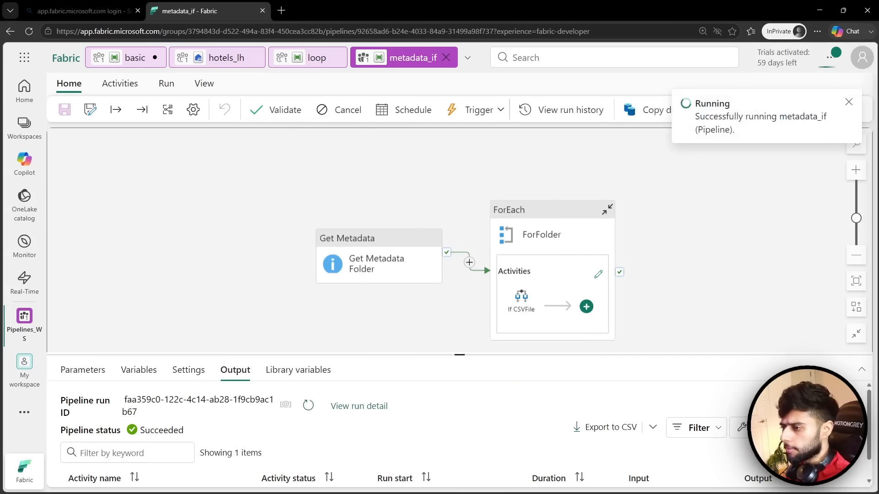
- Enlarge the run output and refresh it to follow the activity statuses of the metadata_if pipeline run
drag(457, 354, 457, 276)
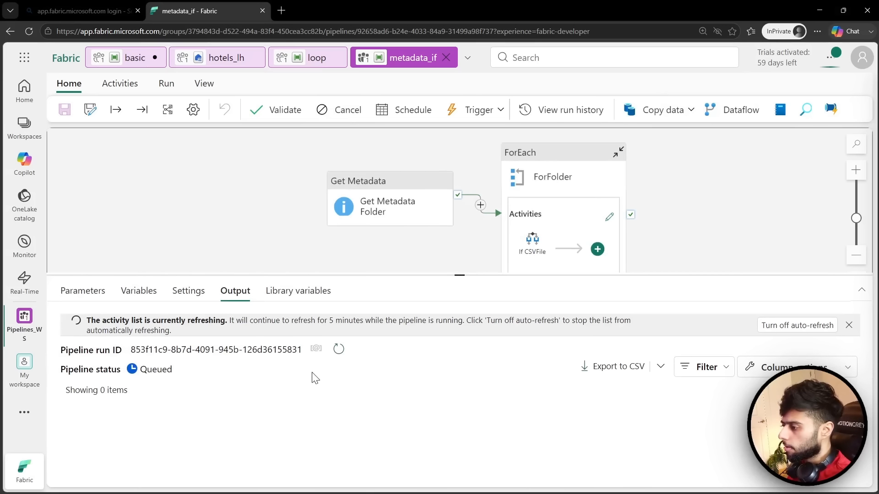
click(338, 350)
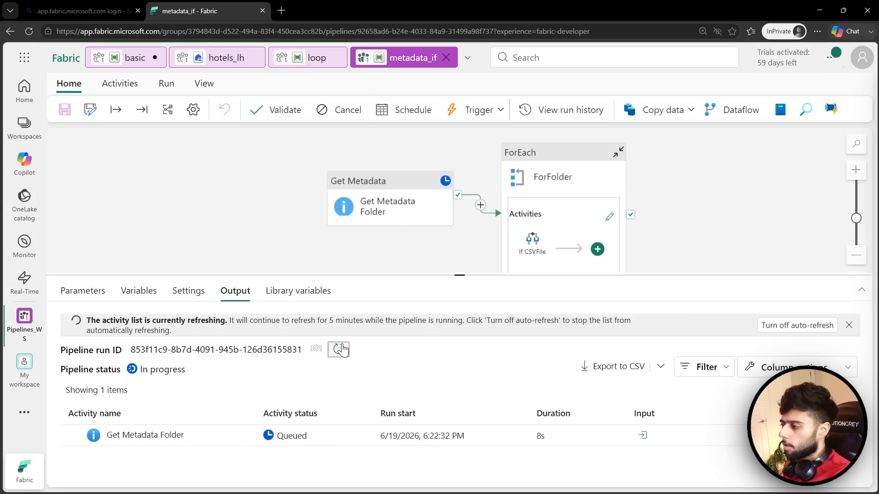
click(341, 350)
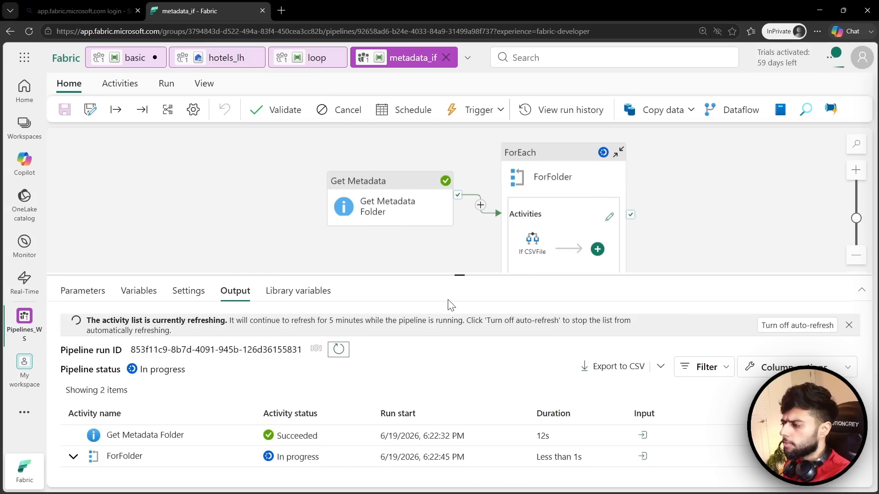
drag(458, 272, 461, 238)
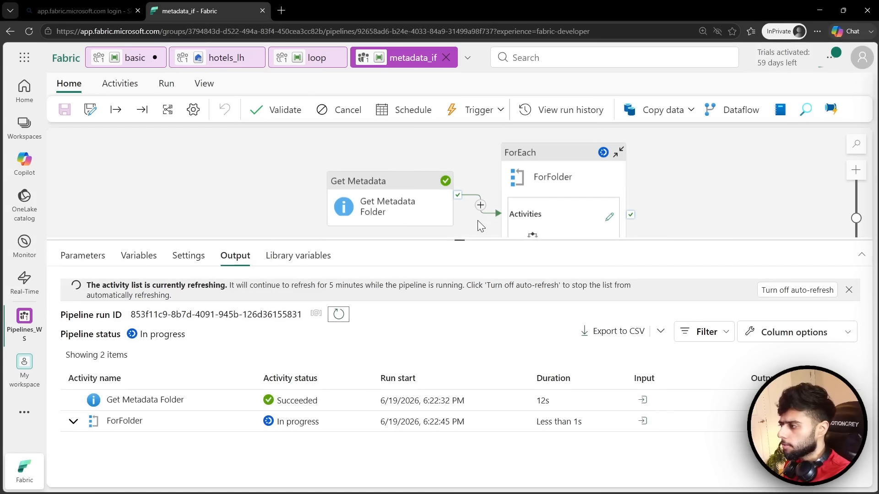
click(339, 314)
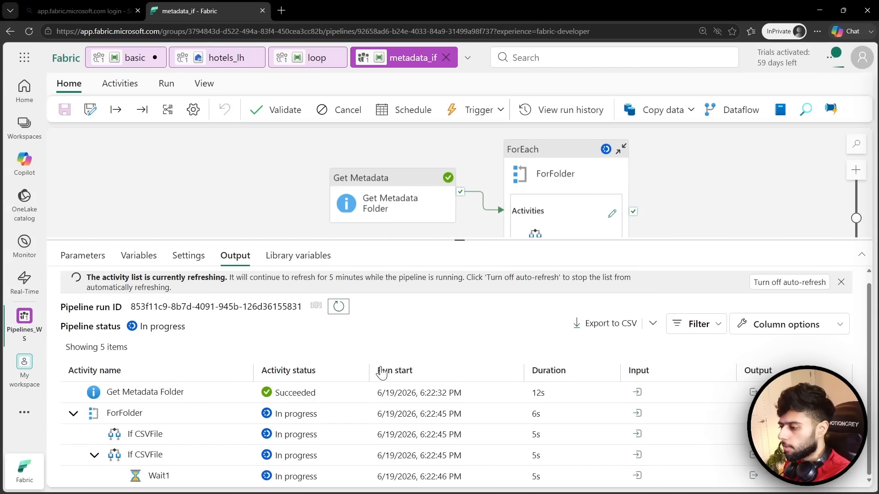
scroll(380, 371, down, 1)
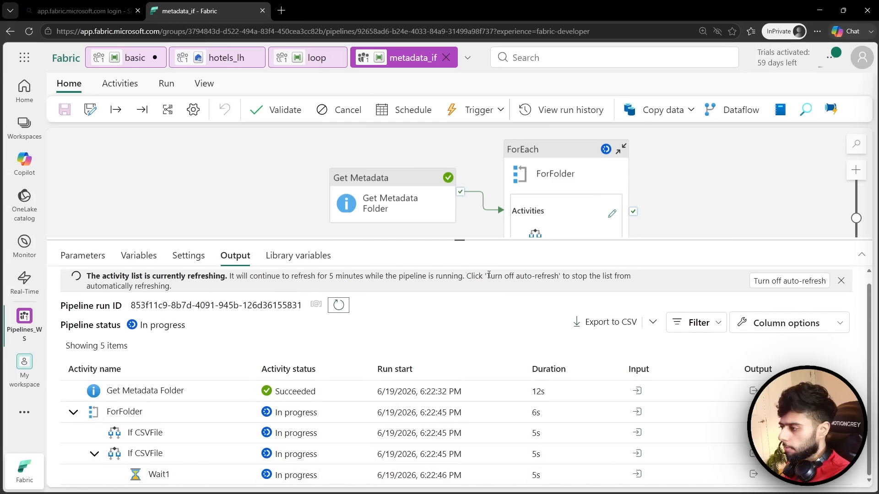
drag(472, 239, 472, 208)
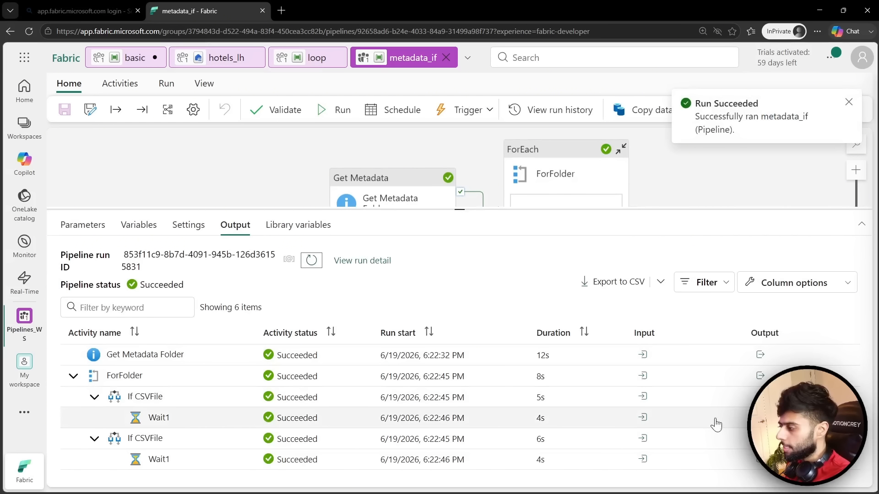
- Inspect the output and the input wait time of the first Wait1 activity in the run output, then close the details
click(760, 417)
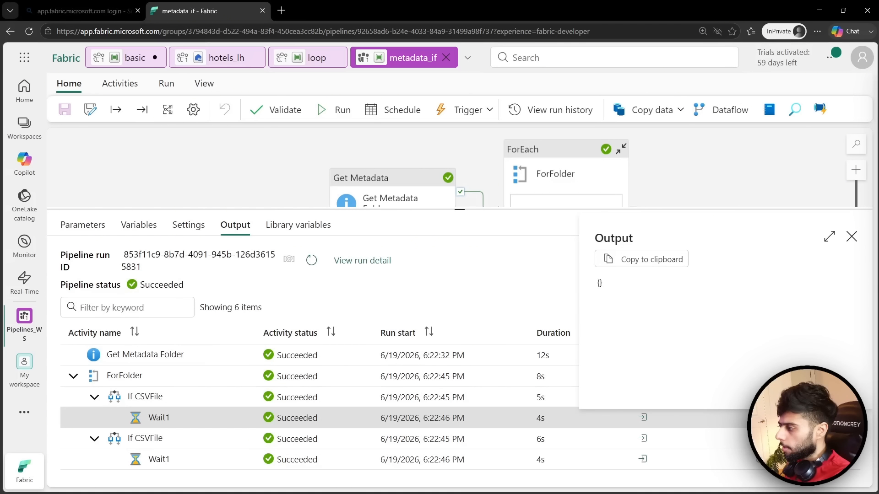
click(851, 237)
click(643, 417)
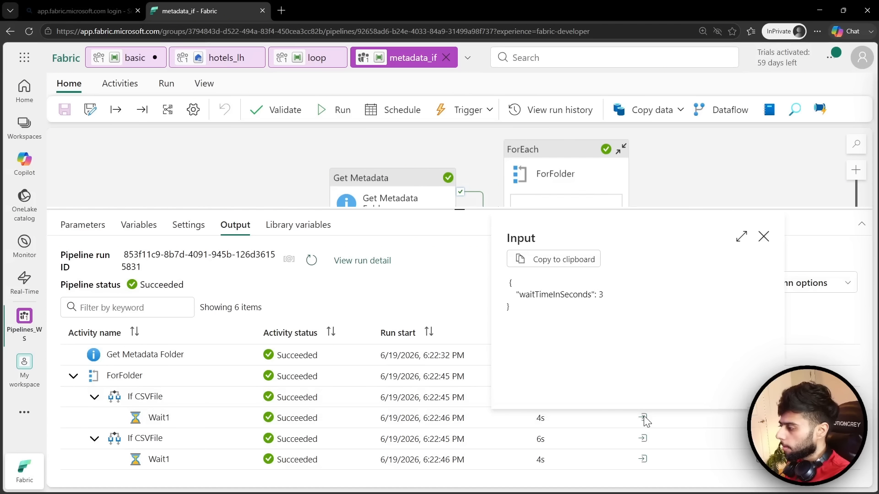
double_click(601, 294)
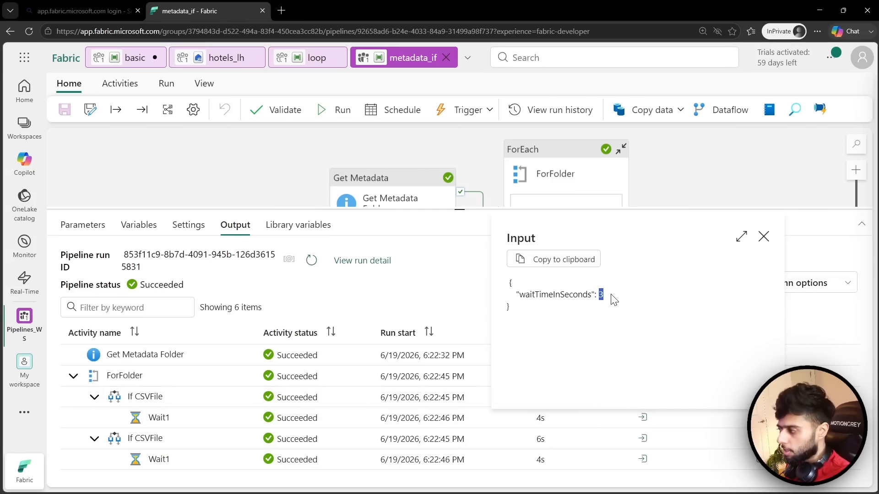
click(609, 310)
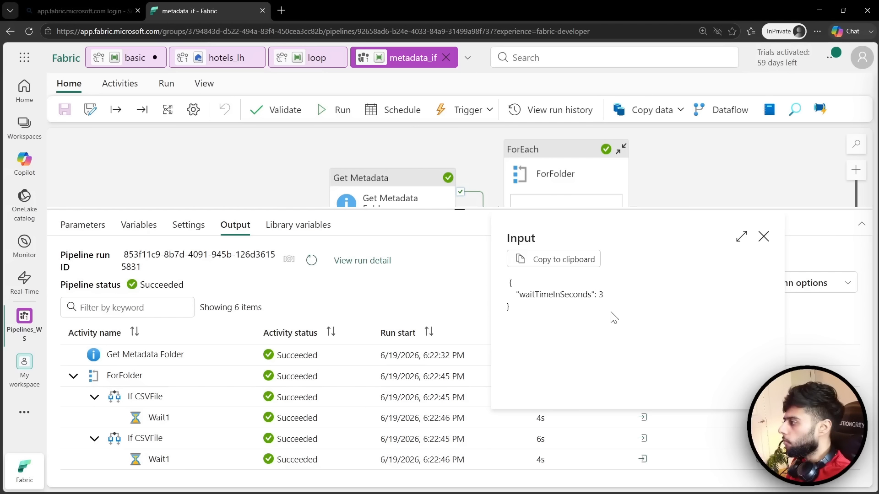
click(763, 237)
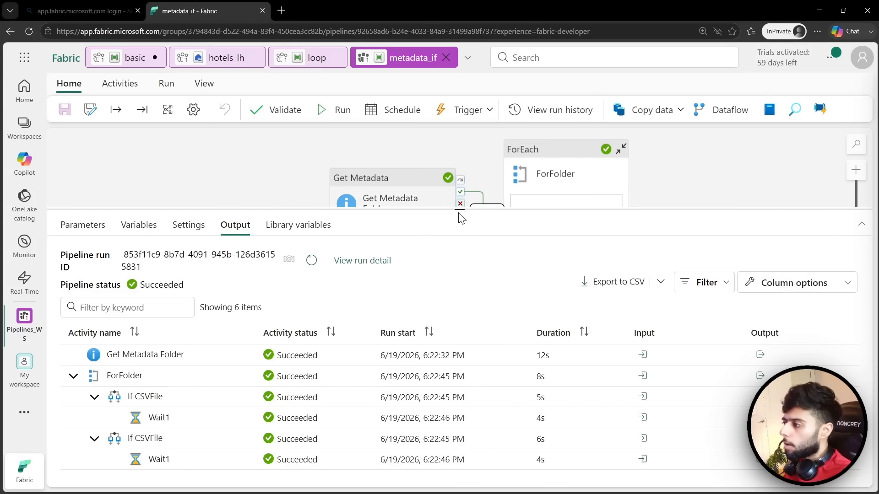
- Open the True branch of If CSVFile inside ForFolder and delete its Wait1 activity
drag(459, 208, 304, 289)
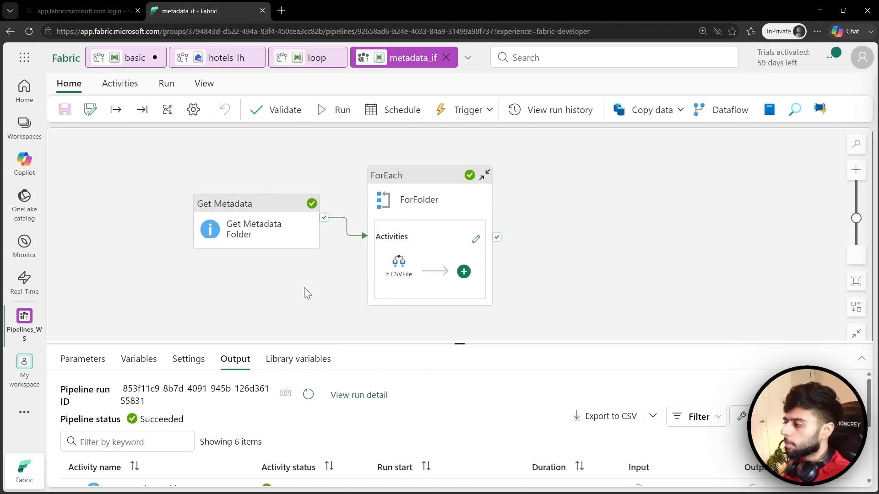
click(476, 239)
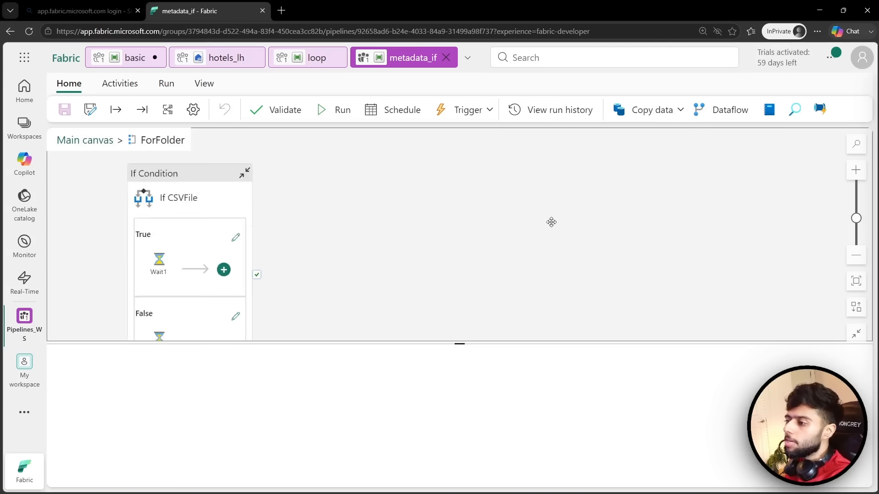
click(417, 191)
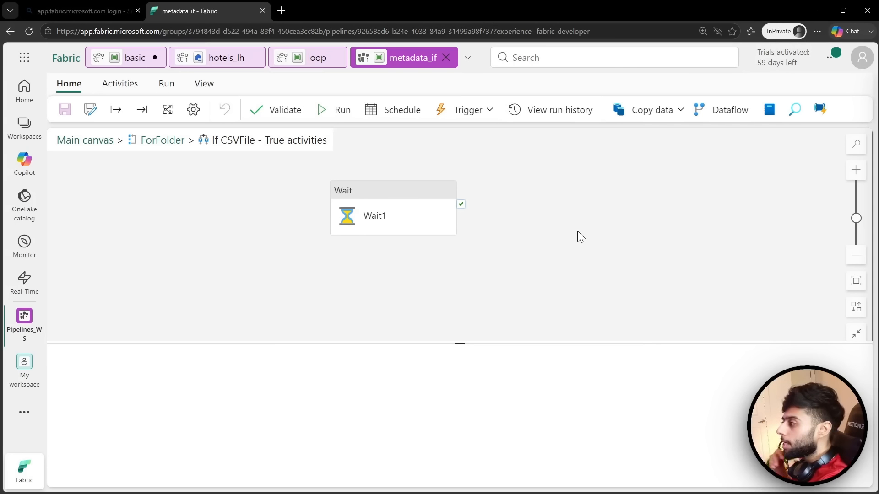
click(390, 204)
key(Delete)
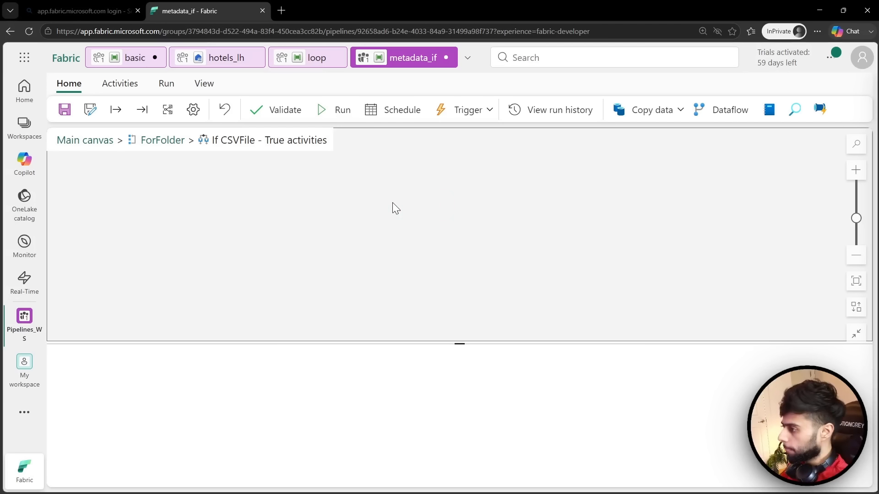
- Add a Copy data activity to the True branch of If CSVFile and rename it Copy data
click(658, 112)
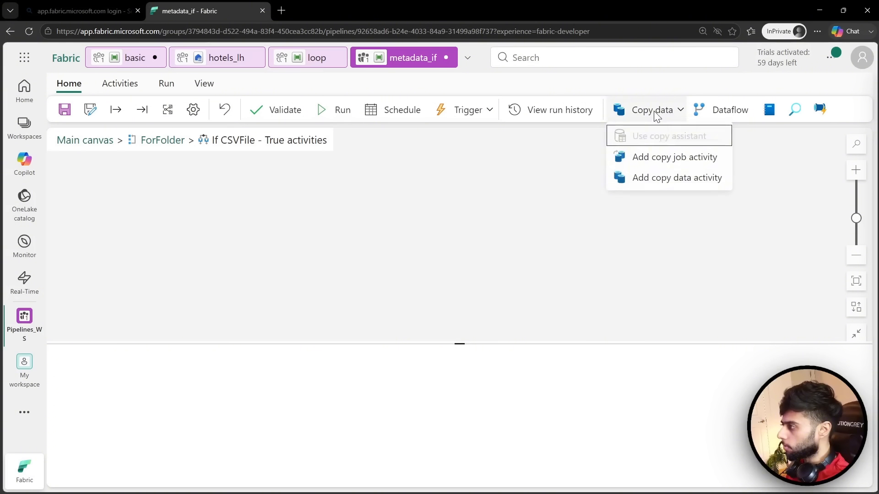
click(646, 176)
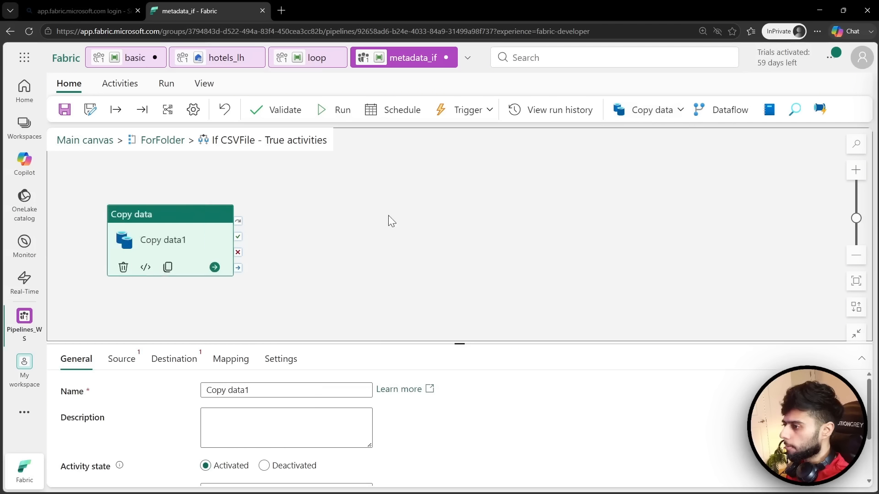
drag(255, 391, 244, 391)
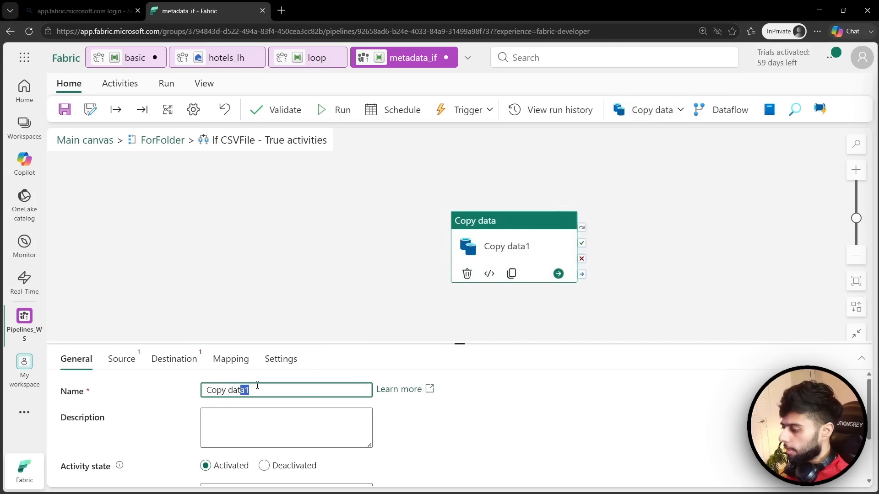
key(BackSpace)
text(a)
- Set the Copy data source to the adls_data_conn fabricpipelines connection with the folder path data/files
click(128, 359)
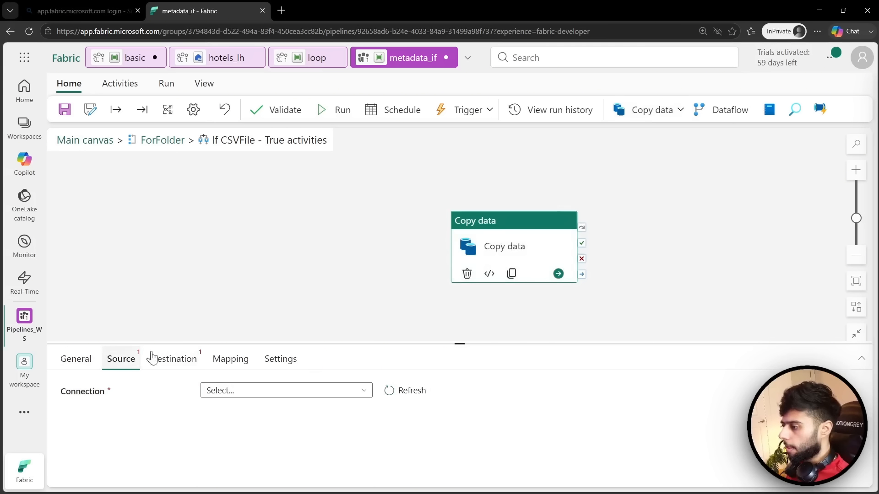
drag(473, 343, 469, 291)
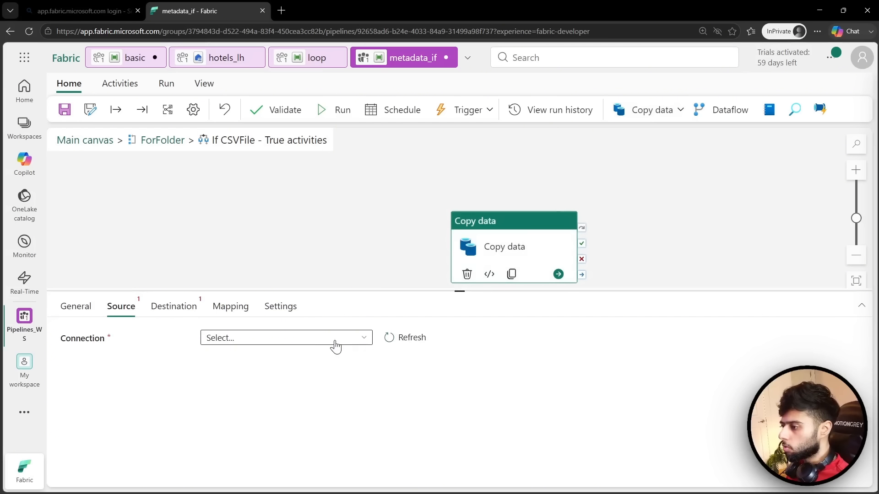
click(336, 339)
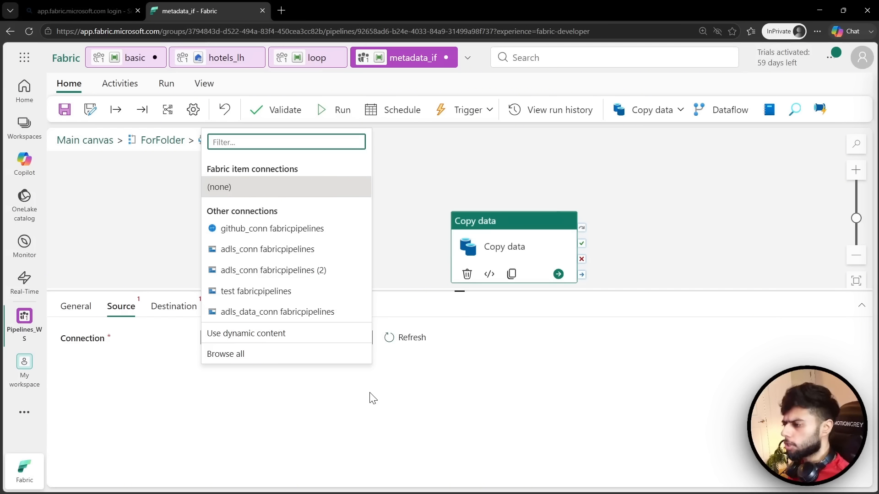
click(261, 312)
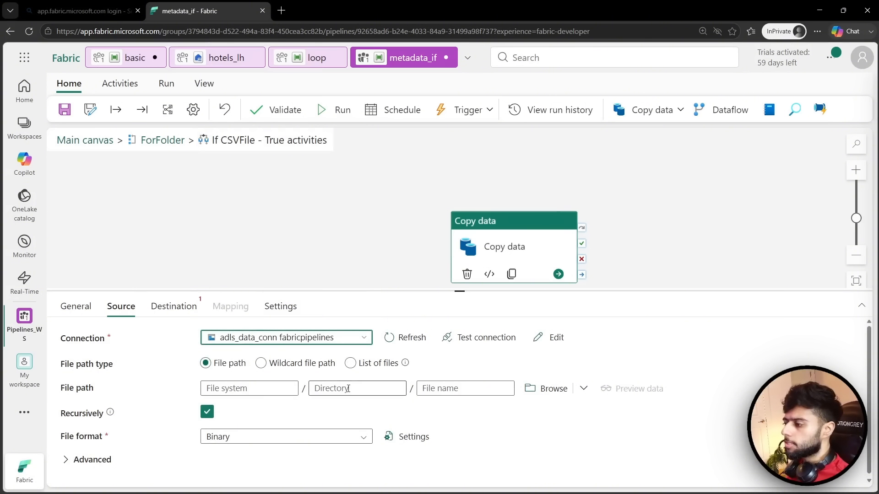
click(534, 388)
click(510, 156)
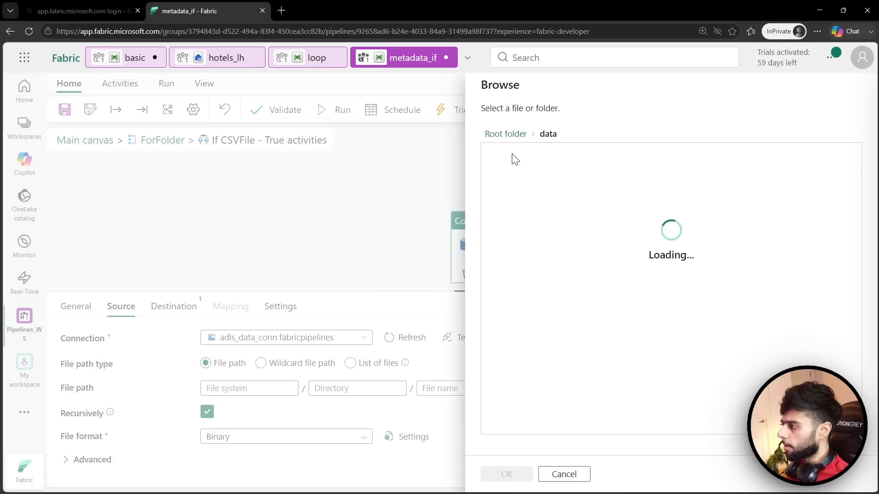
click(513, 159)
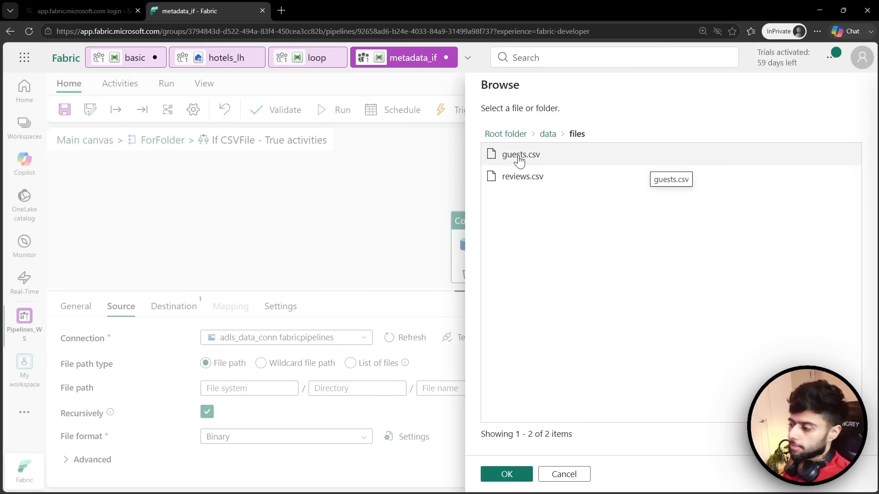
click(500, 476)
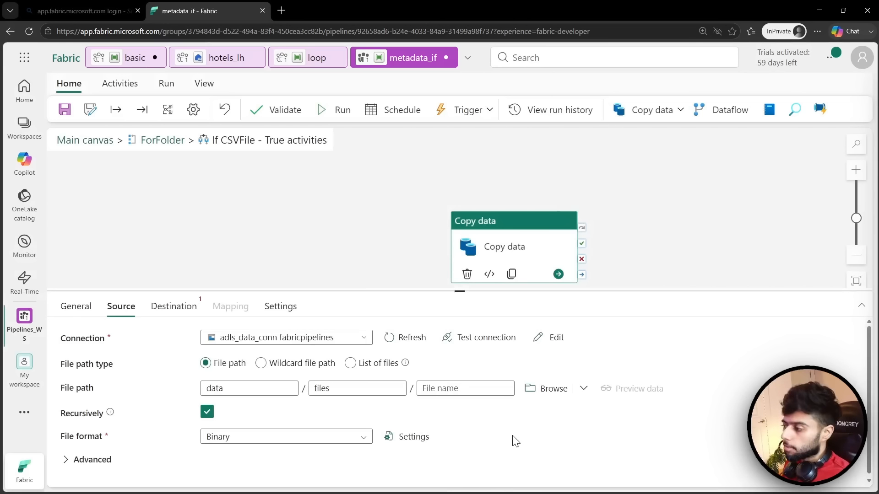
drag(398, 224, 372, 187)
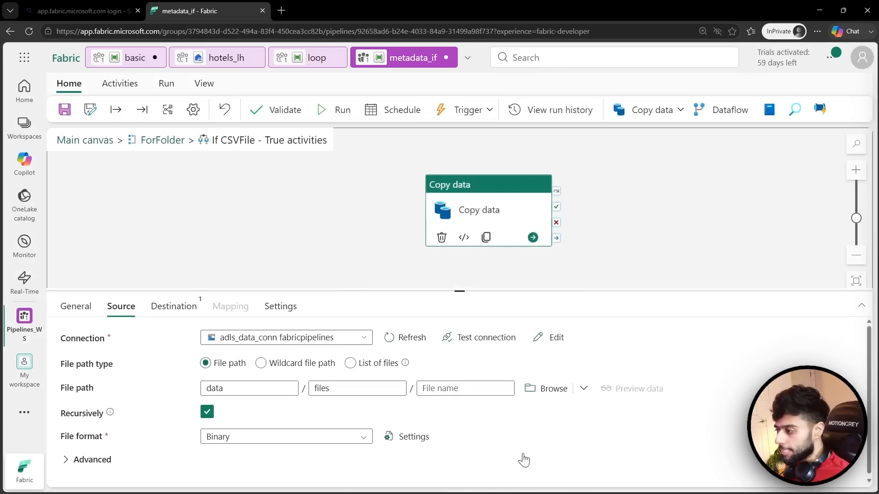
drag(460, 291, 460, 261)
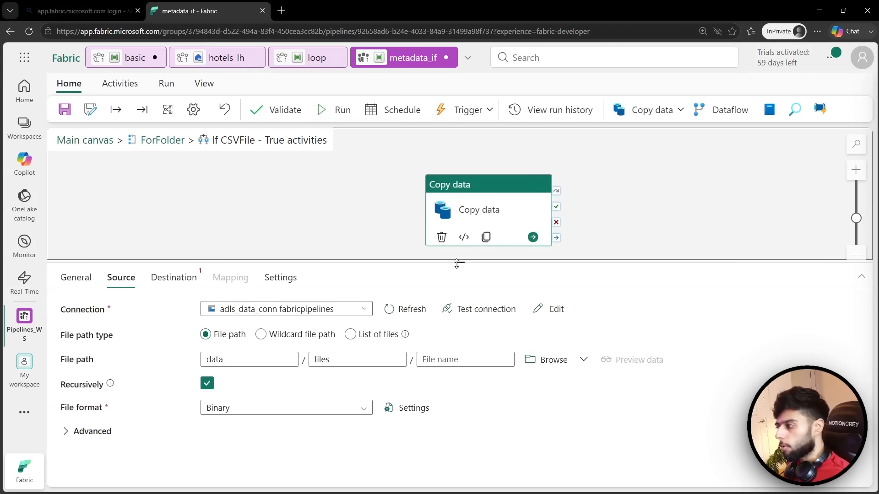
click(449, 361)
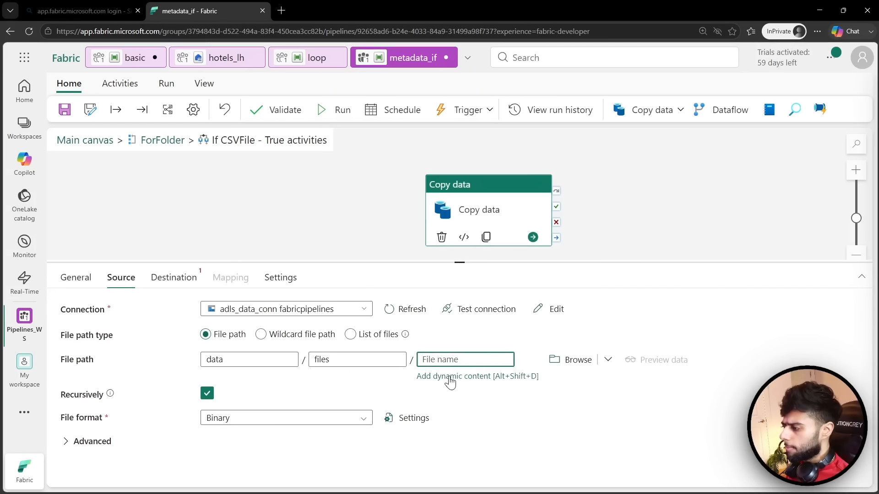
click(450, 377)
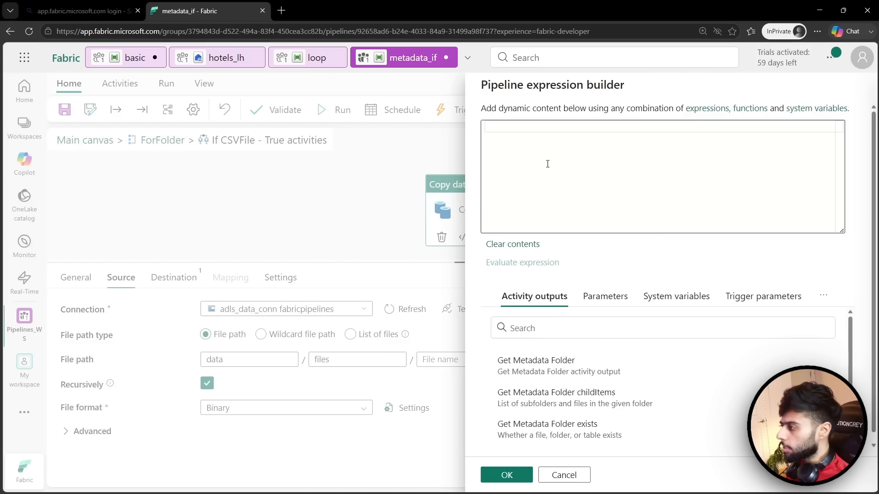
click(549, 143)
text(@)
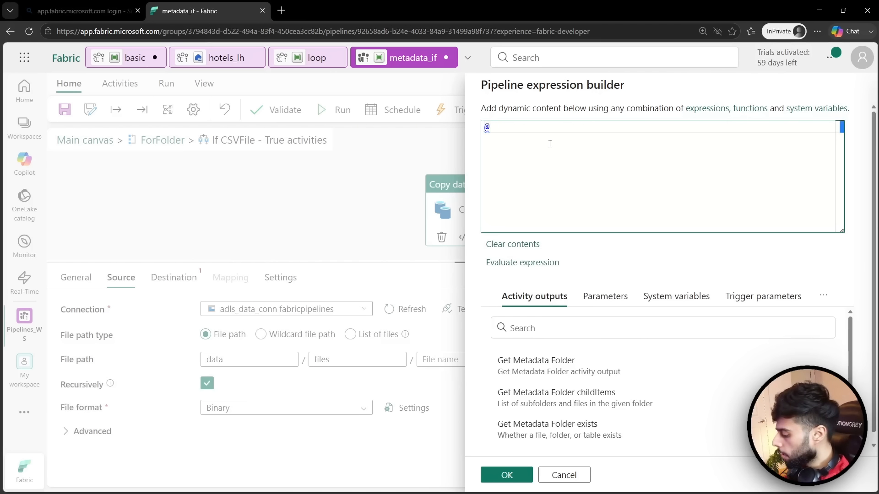
text(item())
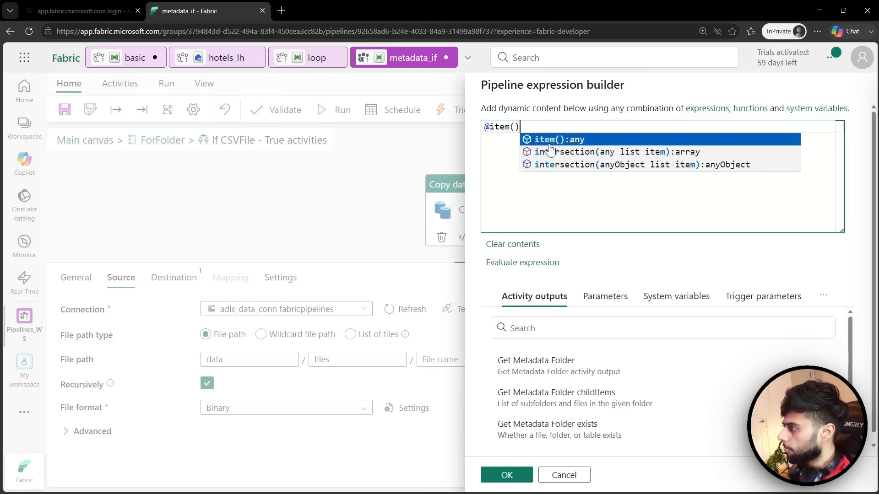
text(.name)
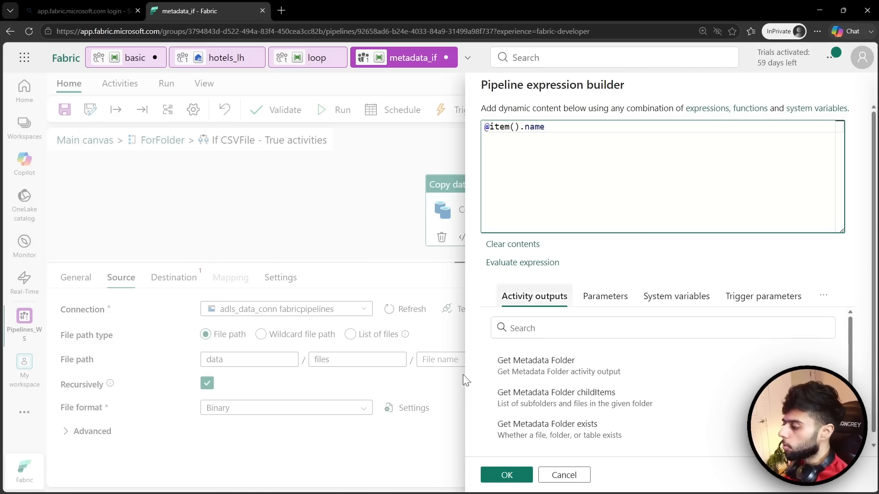
click(507, 475)
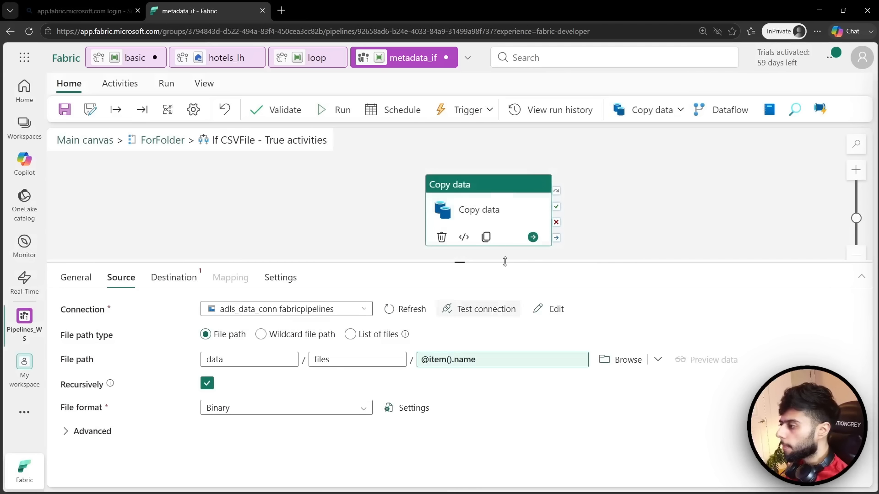
- Set the Copy data destination to the adls_data_conn fabricpipelines connection and choose the data folder as its file path
click(163, 283)
click(293, 310)
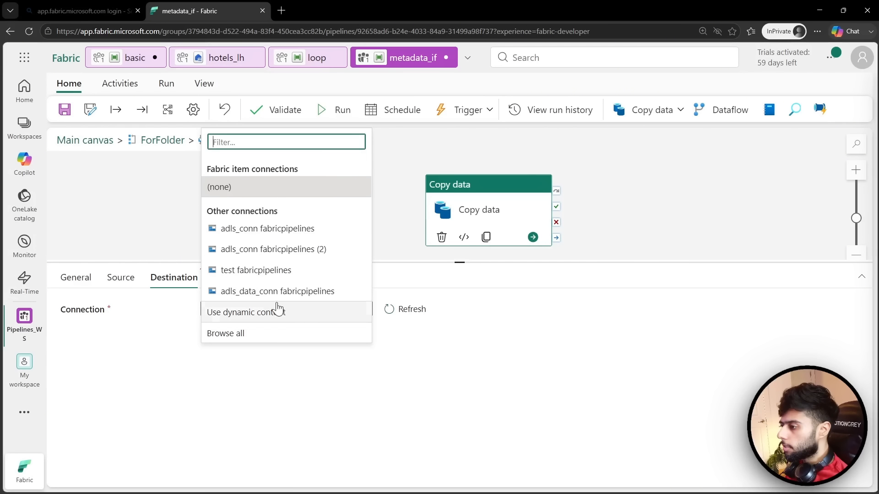
click(248, 293)
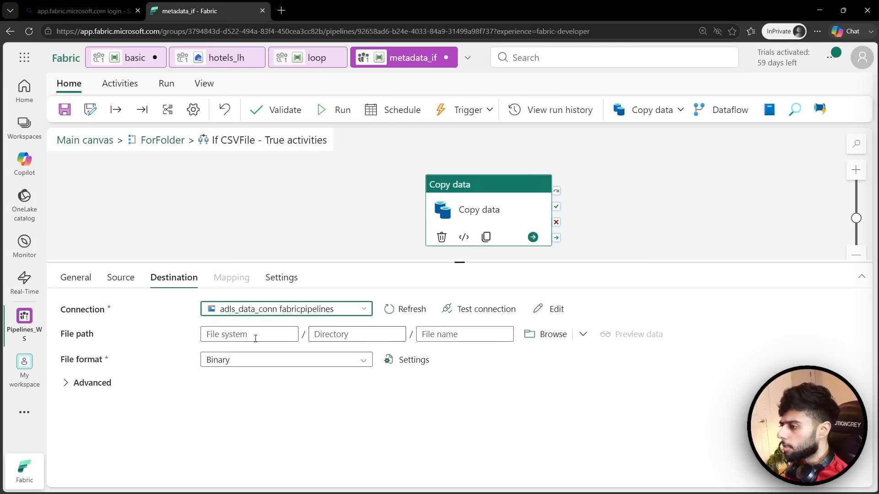
click(531, 346)
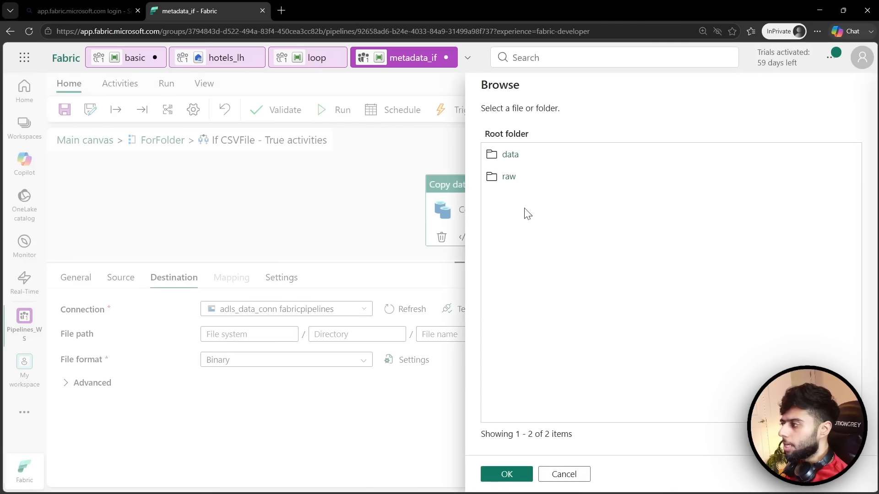
click(510, 155)
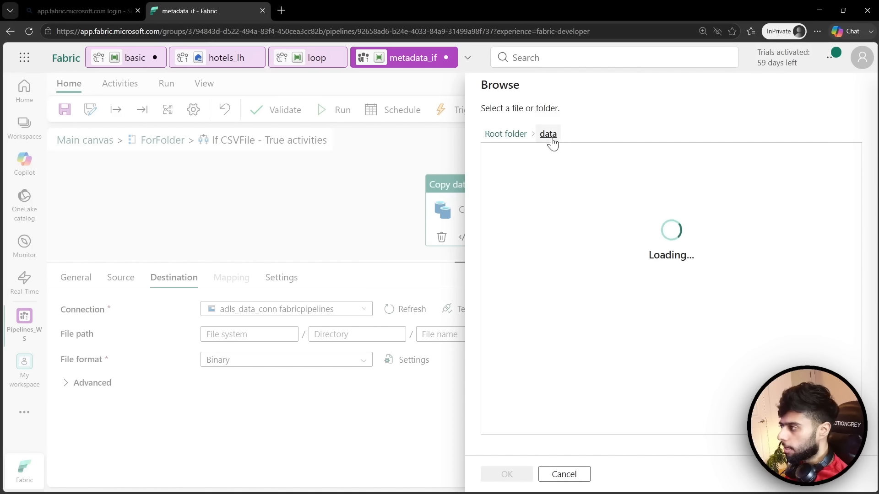
click(512, 474)
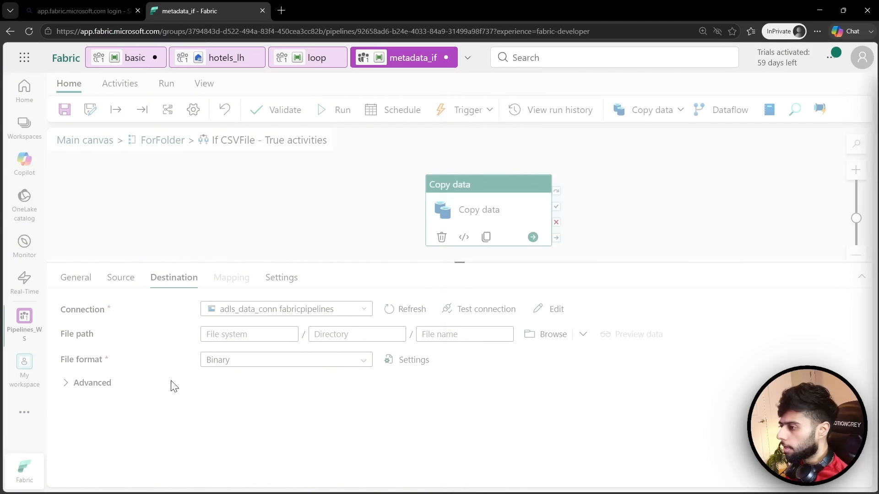
click(353, 334)
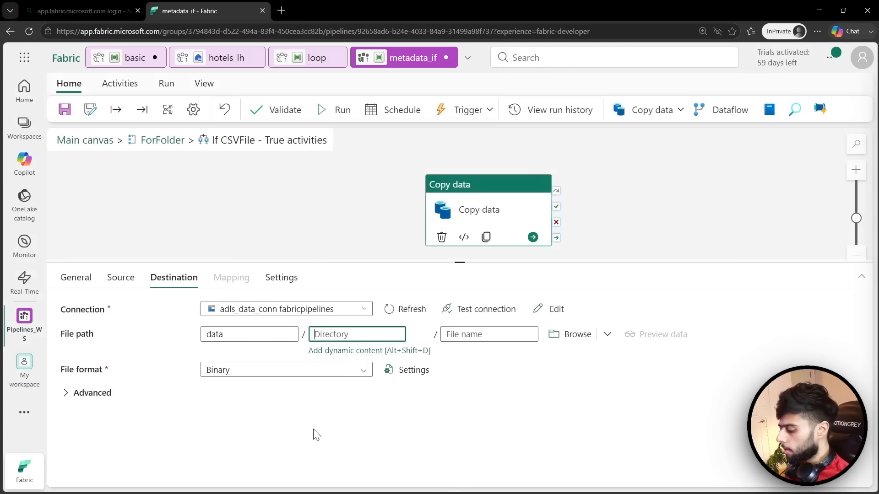
text(enriched)
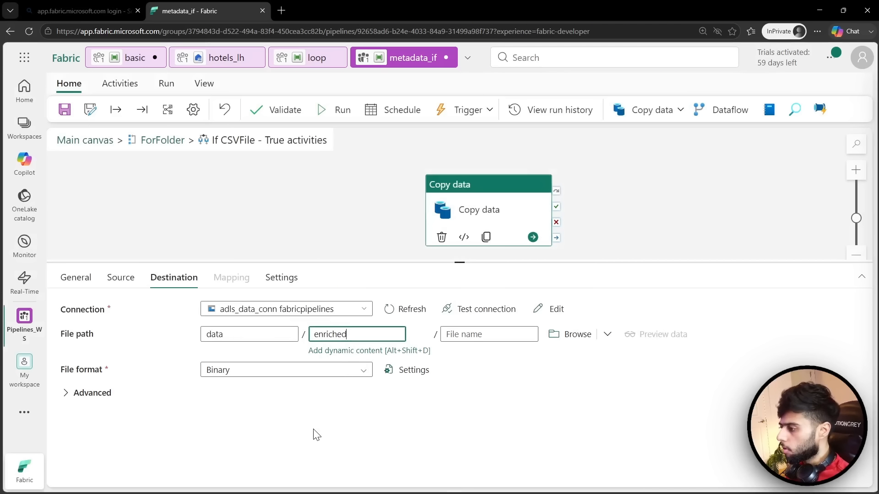
click(462, 335)
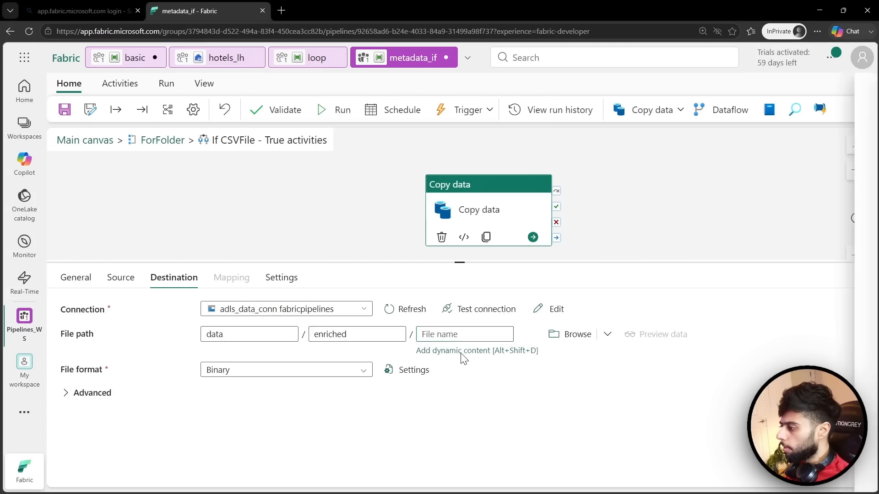
click(464, 350)
text(@)
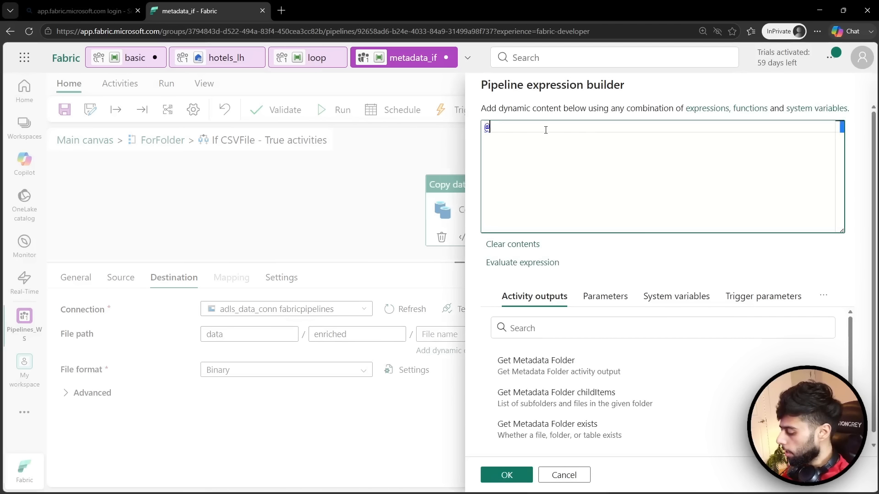
text(item().)
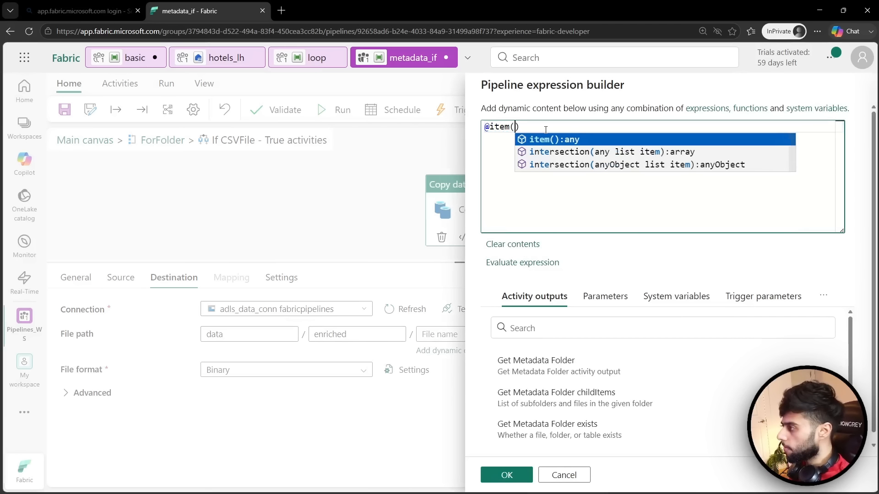
text(name)
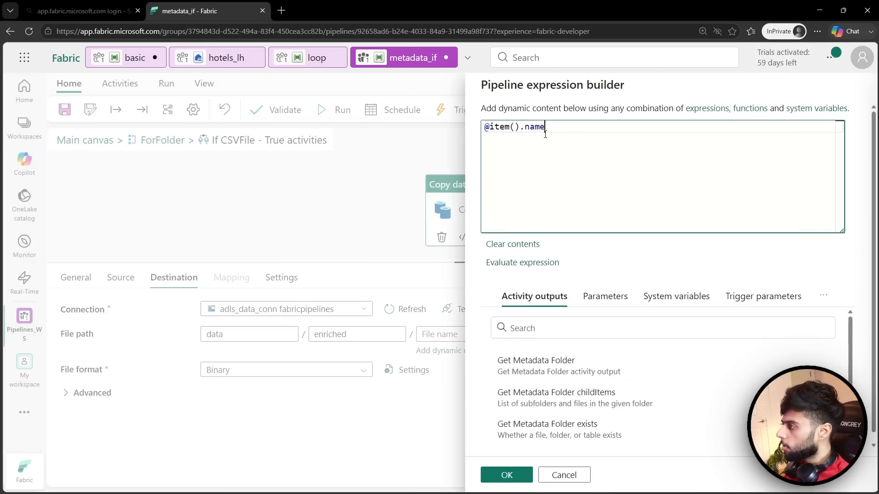
click(505, 476)
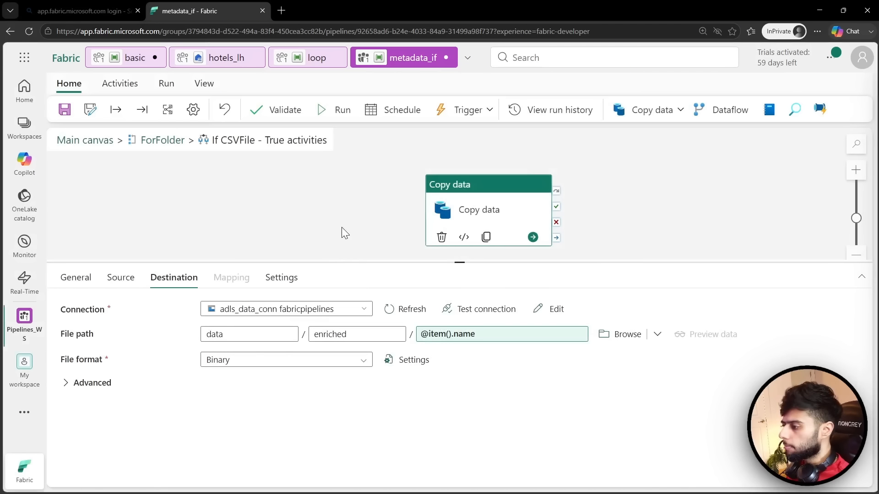
- Set the destination file format of the Copy data activity to DelimitedText
click(355, 361)
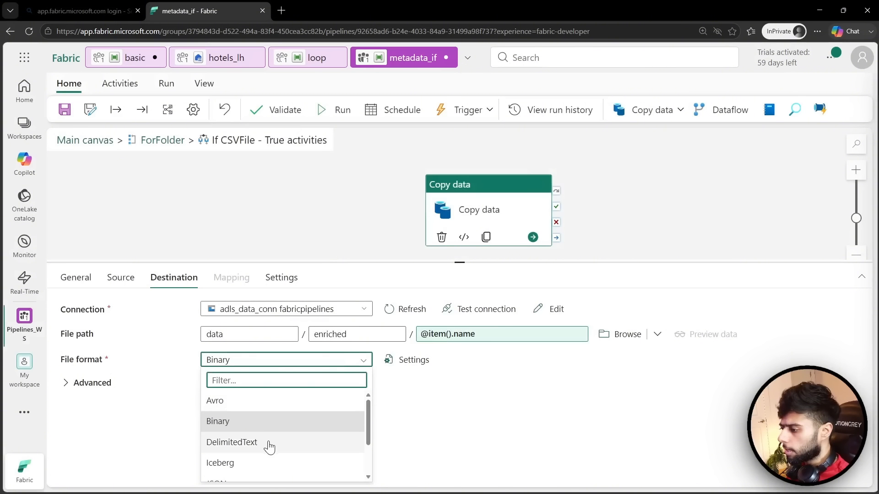
scroll(273, 443, down, 2)
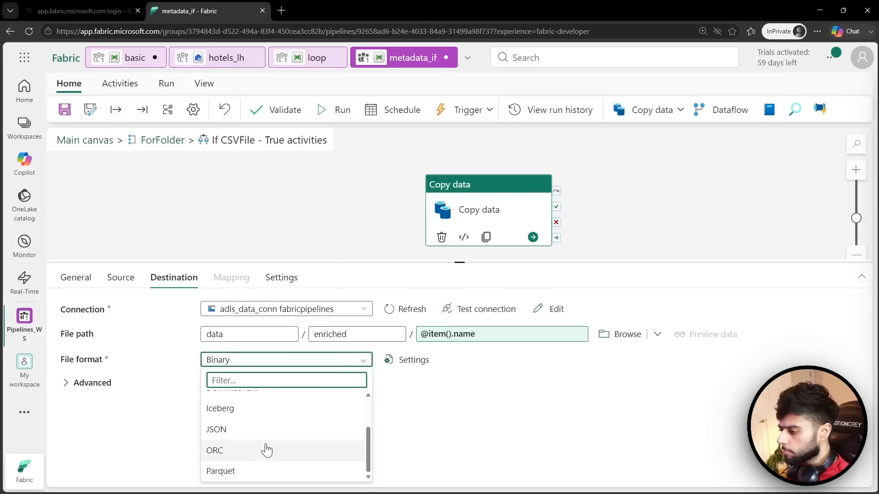
scroll(270, 445, up, 3)
click(255, 445)
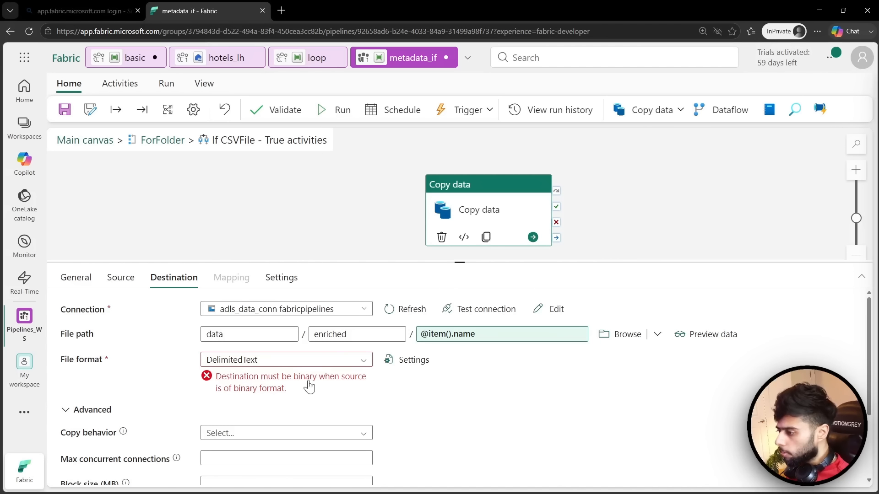
- Set the copy source's file format to DelimitedText, return to the destination settings and collapse the advanced options
click(121, 278)
click(302, 410)
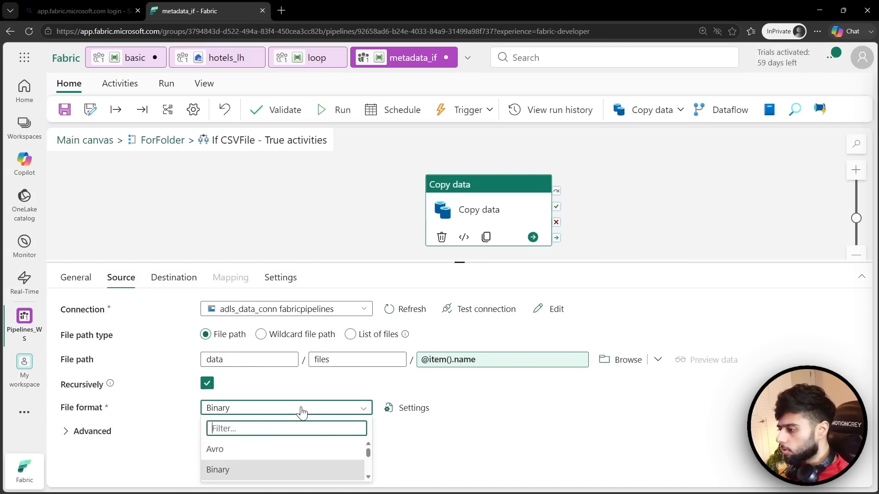
scroll(290, 455, down, 2)
click(255, 448)
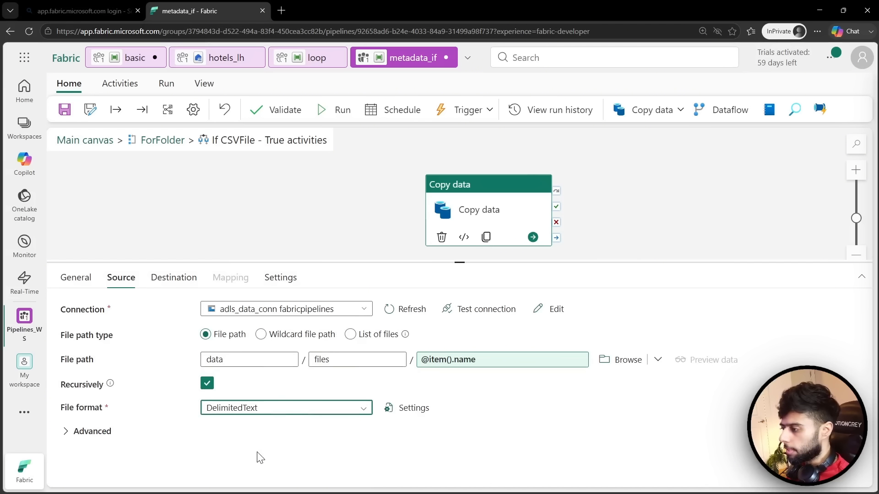
click(174, 278)
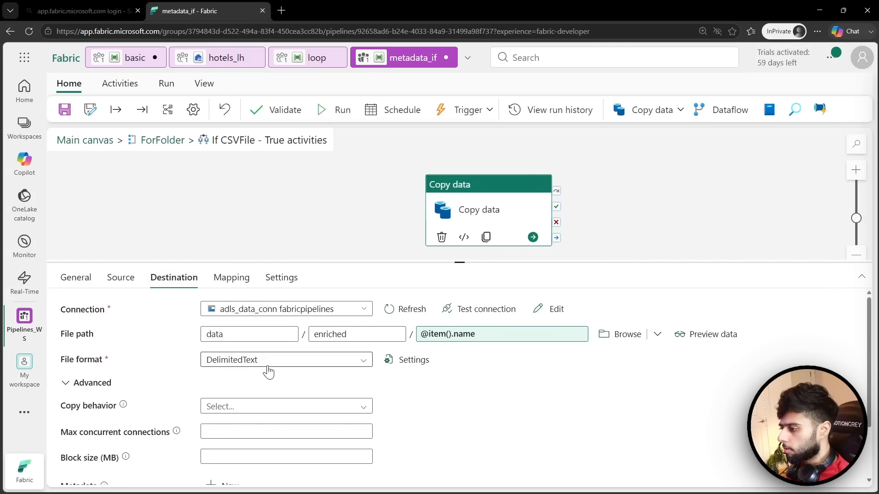
click(83, 384)
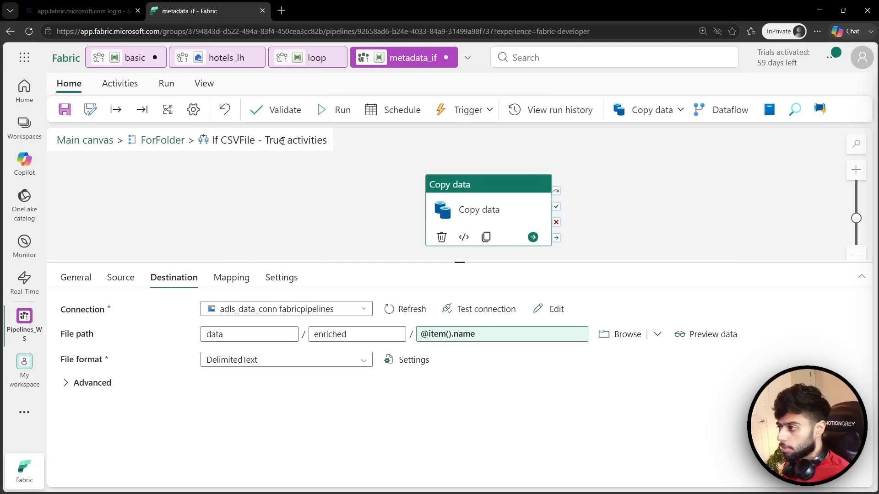
- Go back through the ForFolder loop to the main canvas and save the pipeline
click(179, 142)
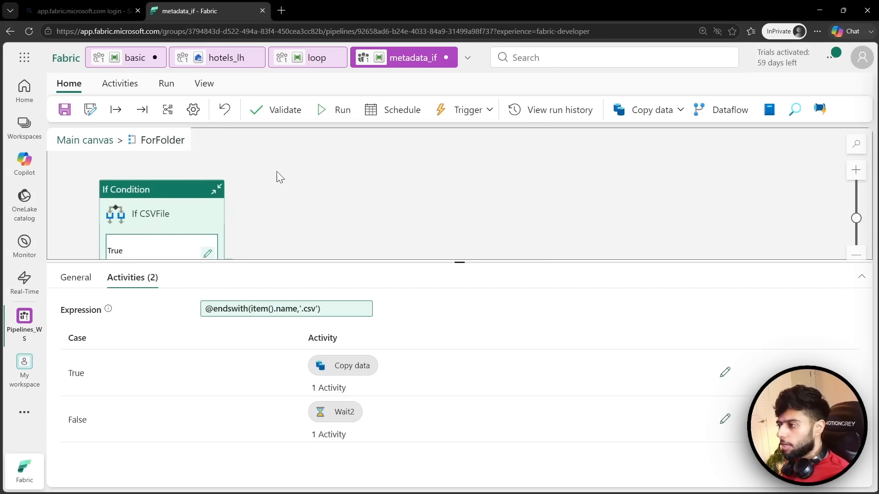
scroll(512, 179, down, 3)
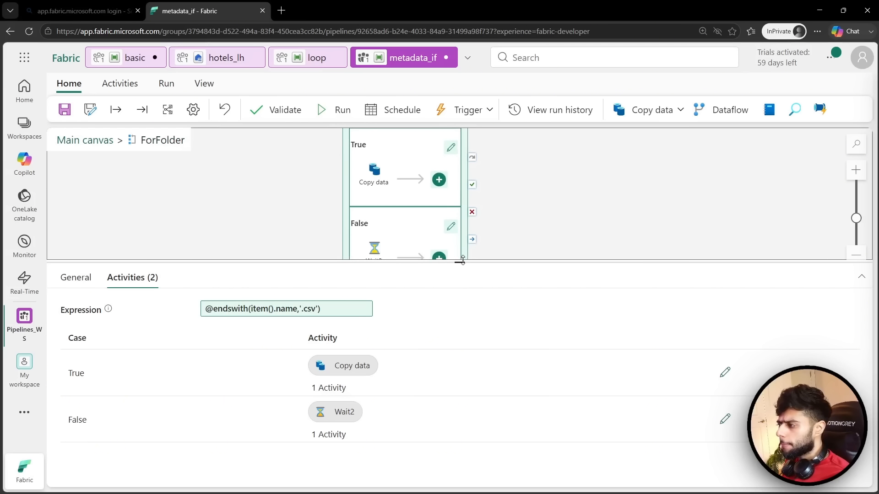
drag(459, 266, 460, 344)
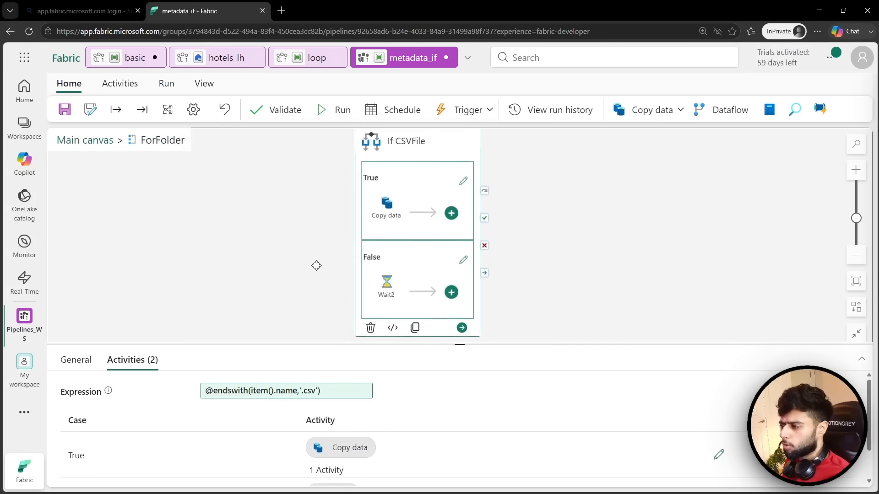
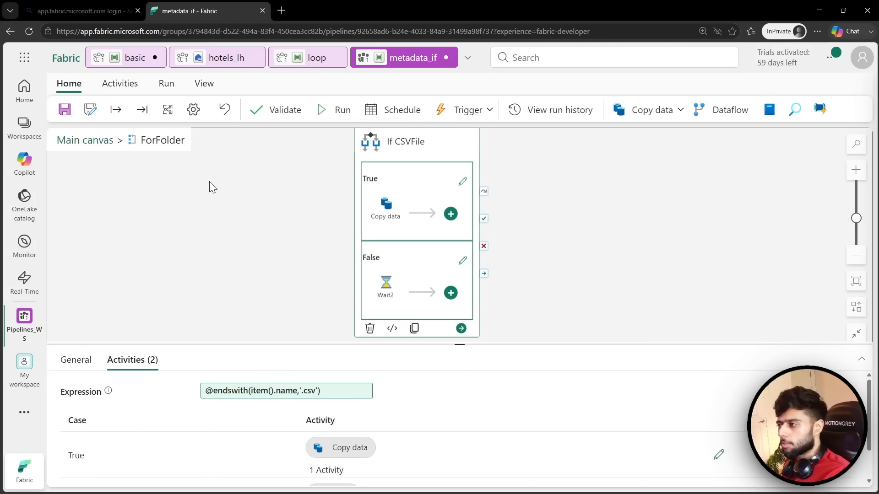
click(85, 140)
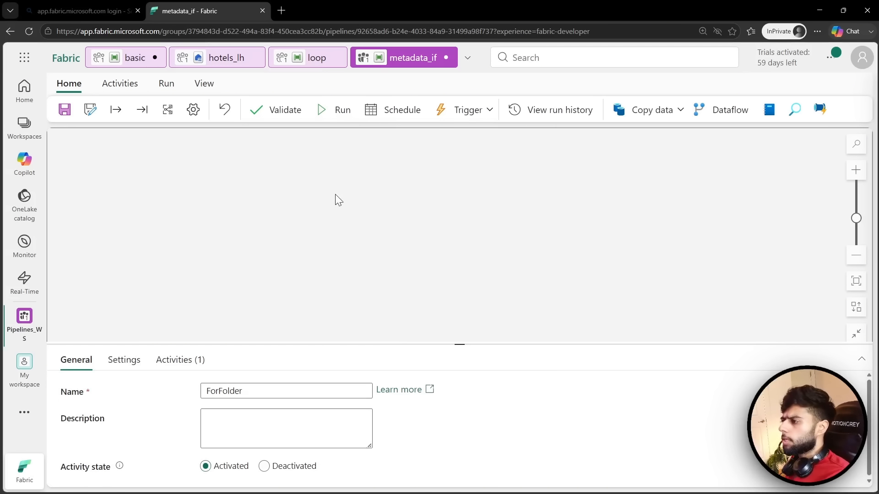
click(65, 110)
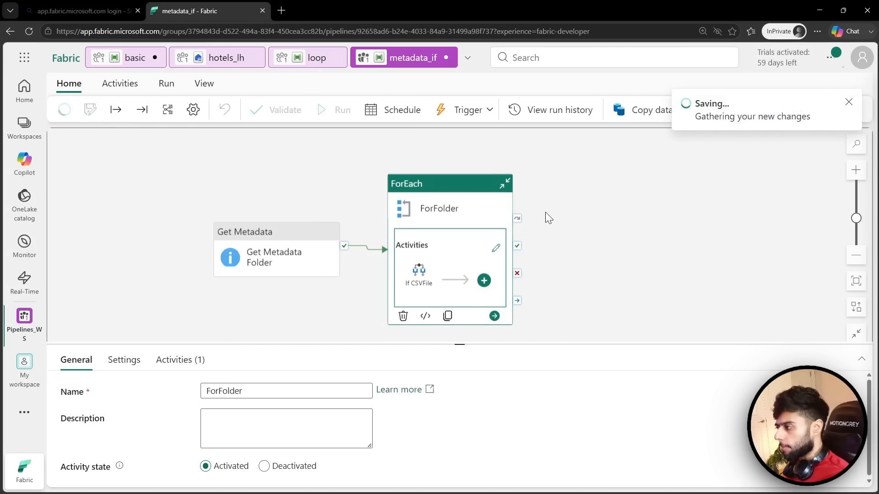
drag(561, 217, 676, 212)
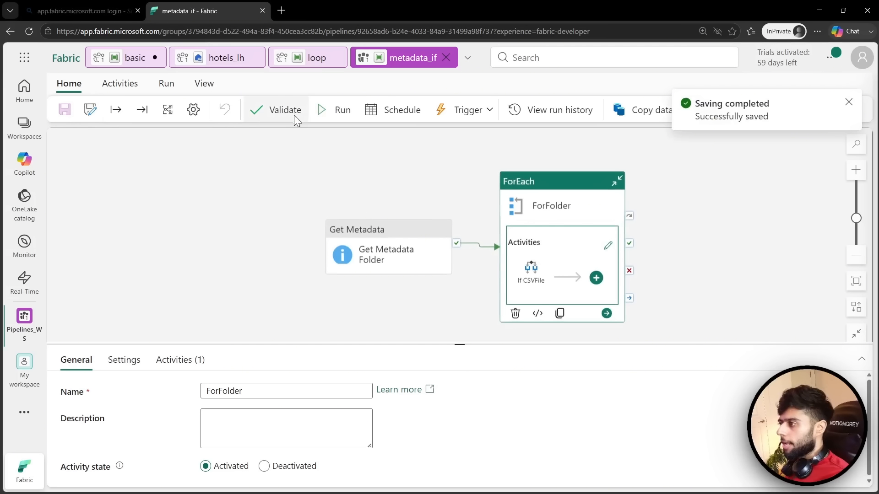
- Run the metadata_if pipeline, enlarge the output area and keep refreshing the activity runs to monitor progress
click(337, 110)
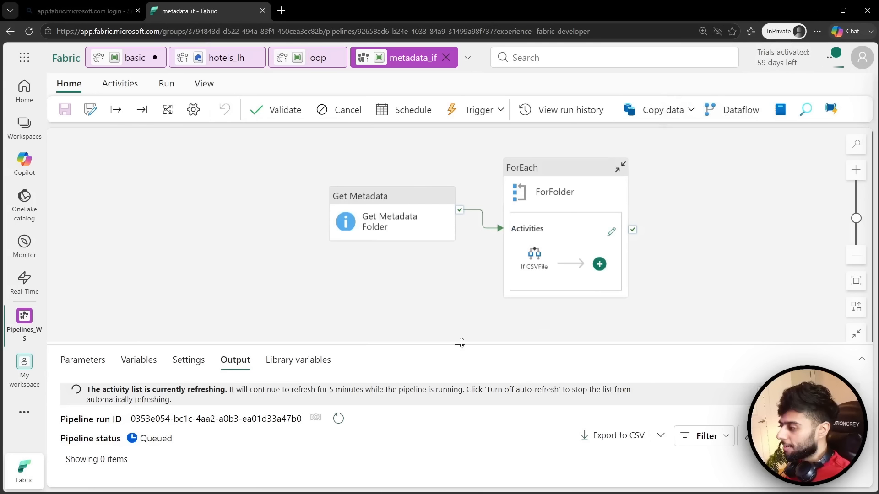
drag(459, 345, 454, 218)
click(338, 292)
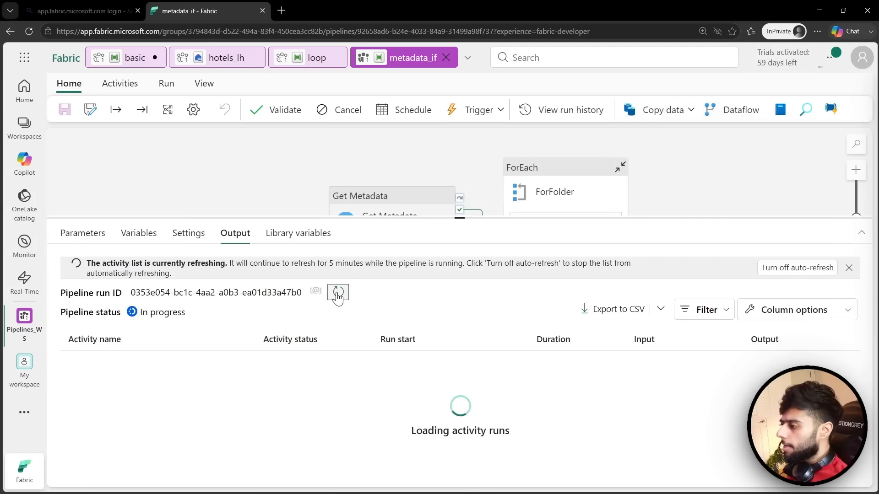
click(338, 294)
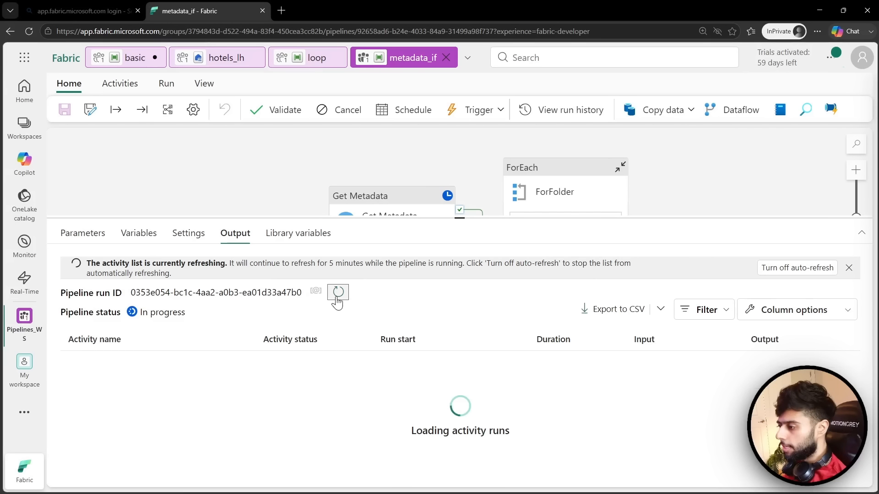
click(337, 297)
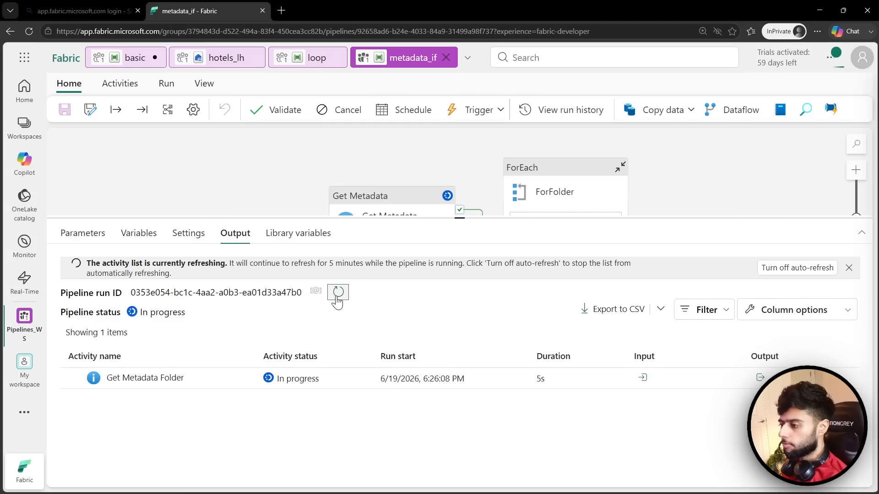
click(337, 298)
click(338, 294)
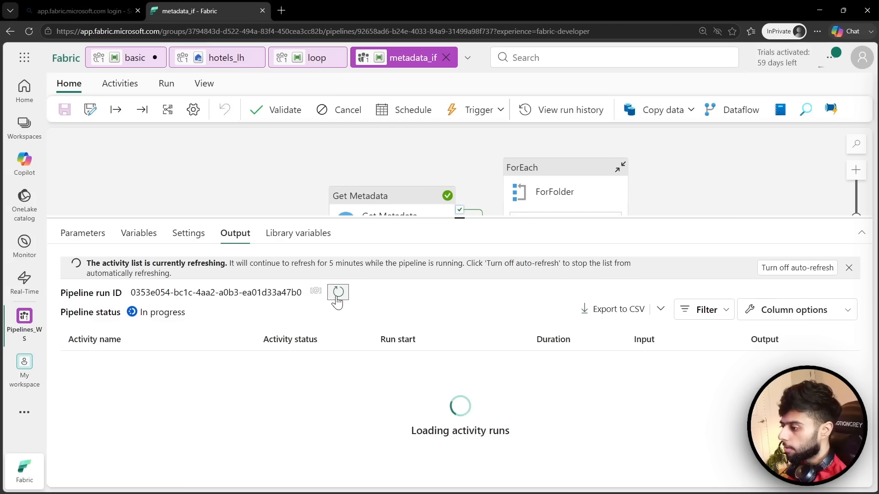
click(337, 294)
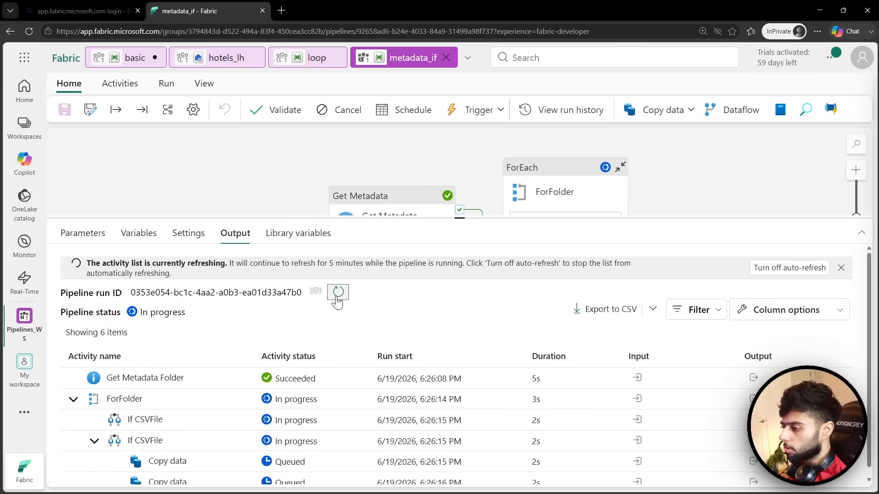
scroll(205, 421, down, 1)
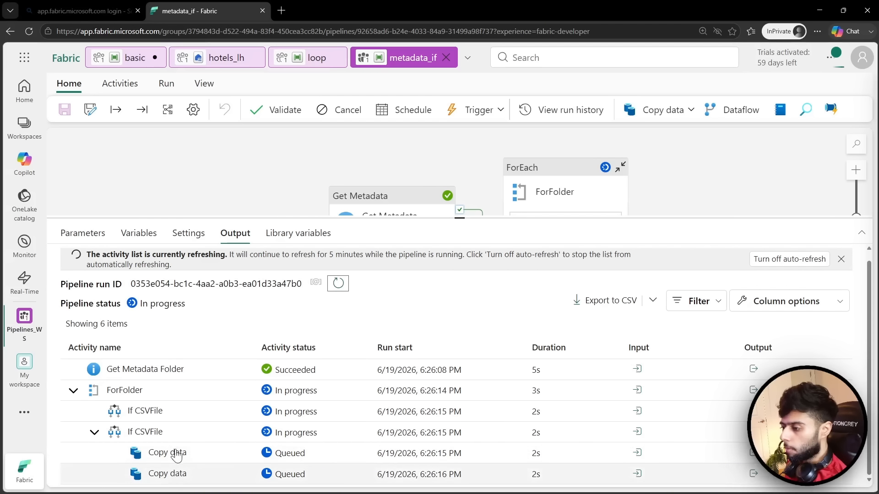
click(341, 284)
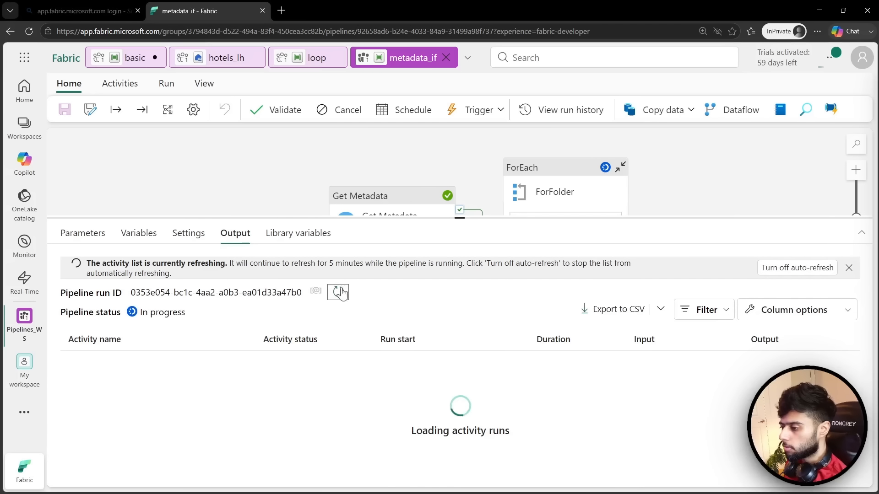
scroll(327, 352, down, 1)
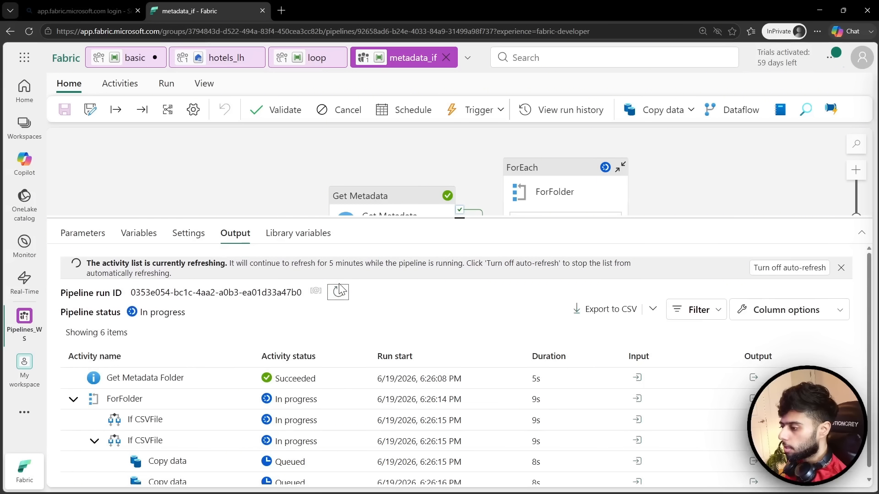
click(340, 284)
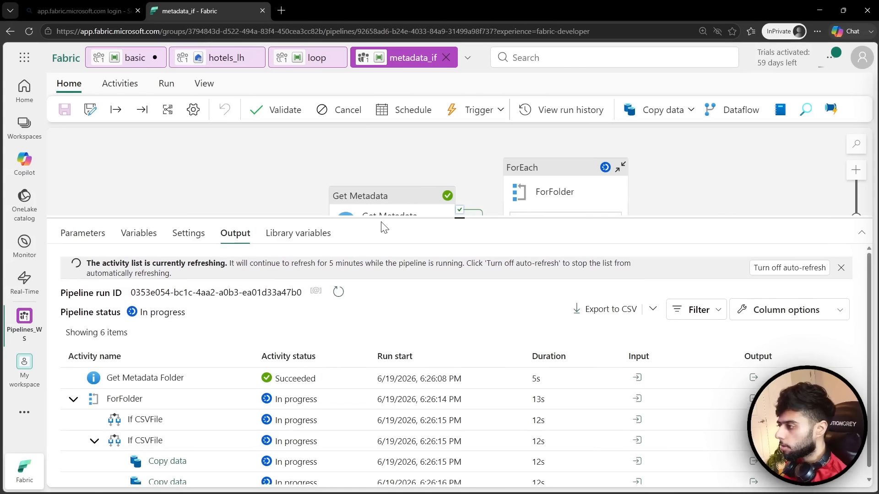
scroll(384, 227, down, 1)
- Switch to the Azure portal and open the data container of the storage account in the FabricPipelines resource group
click(337, 232)
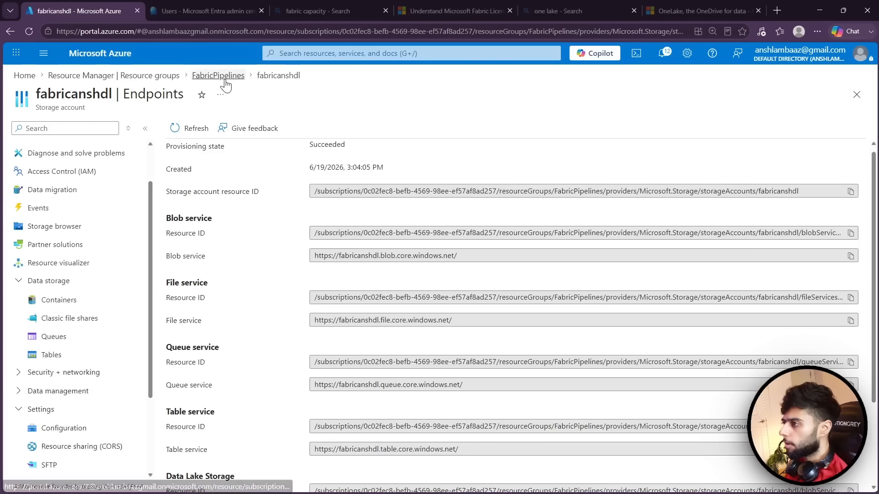
click(232, 80)
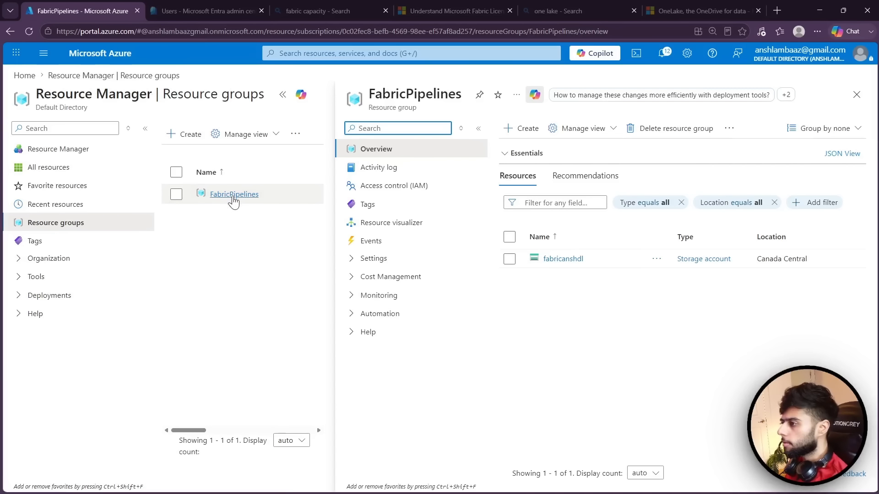
click(556, 262)
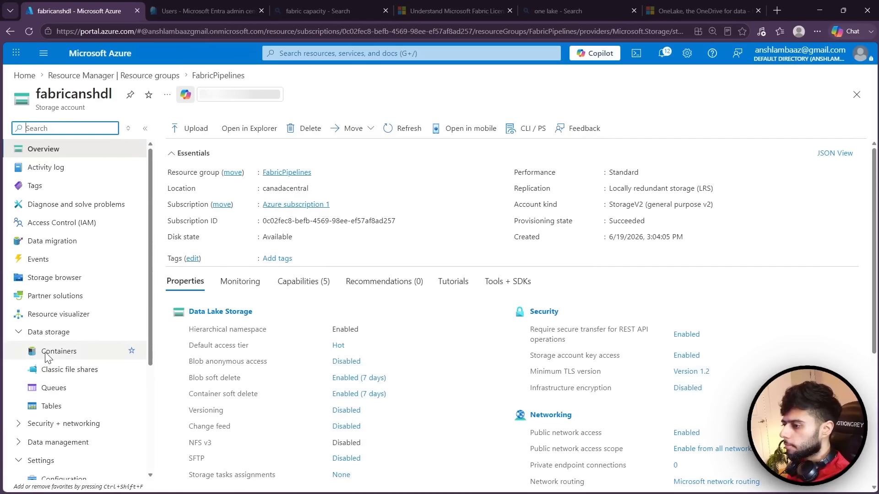
click(60, 351)
click(219, 231)
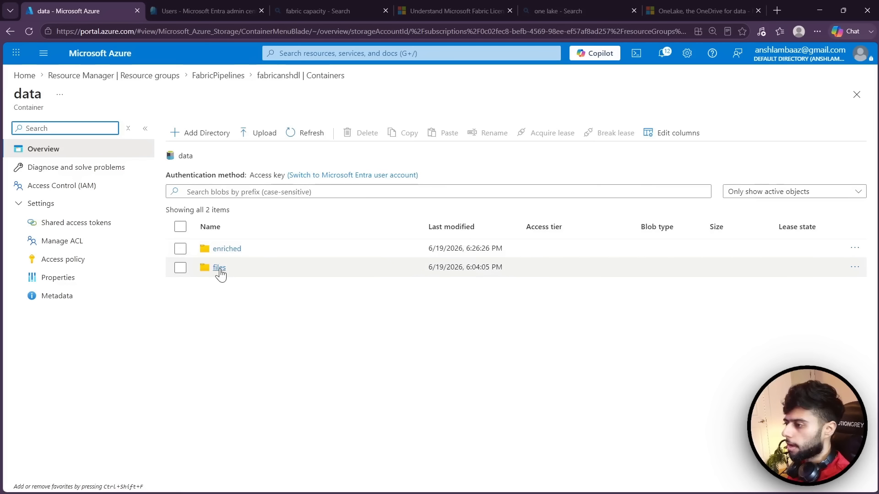
- Check the files in the enriched folder, switch back to the Fabric pipeline and shrink the output area
click(235, 251)
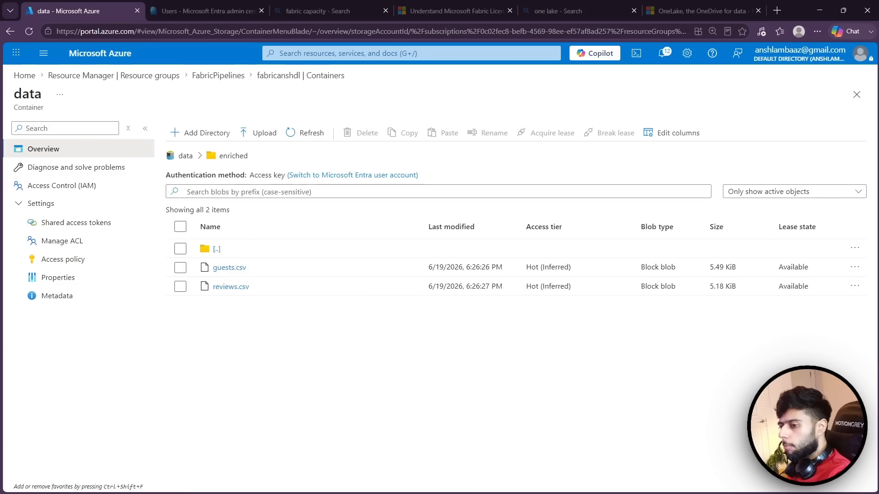
key(alt+Tab)
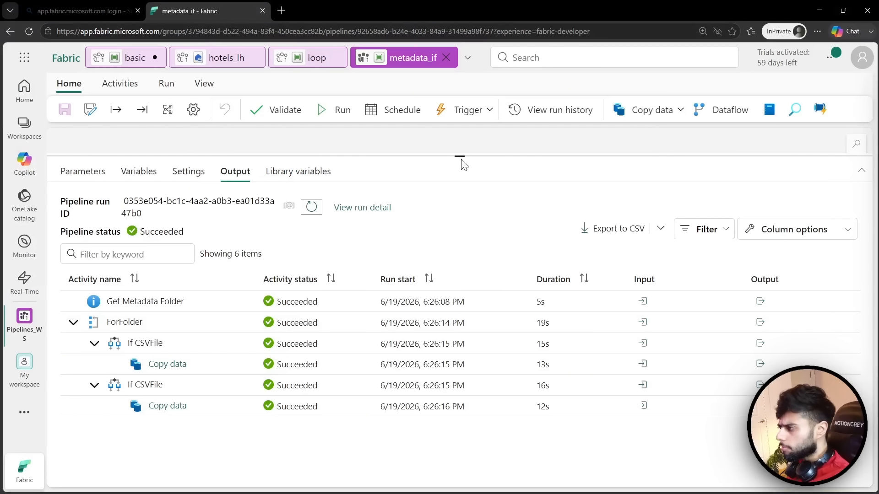
drag(457, 155, 467, 371)
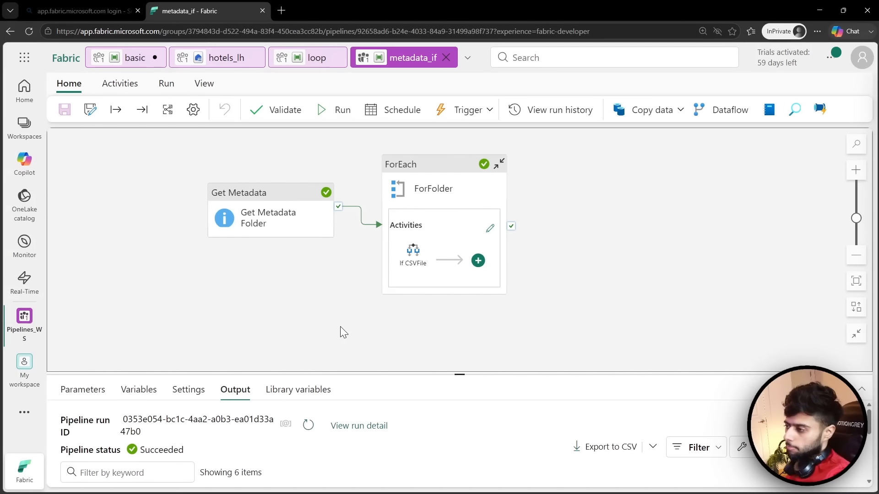
- Inspect the If CSVFile condition inside the ForFolder loop and return to the main canvas
click(492, 229)
drag(352, 277, 530, 213)
drag(461, 375, 459, 416)
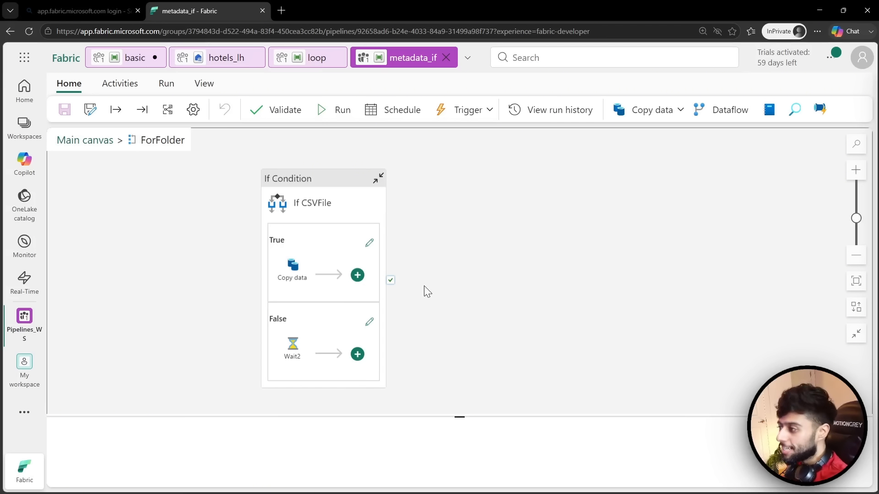
click(310, 179)
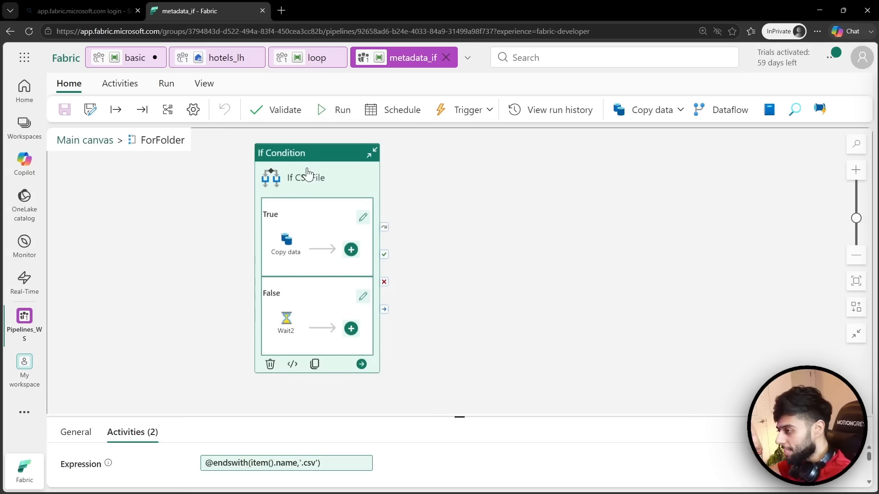
click(90, 141)
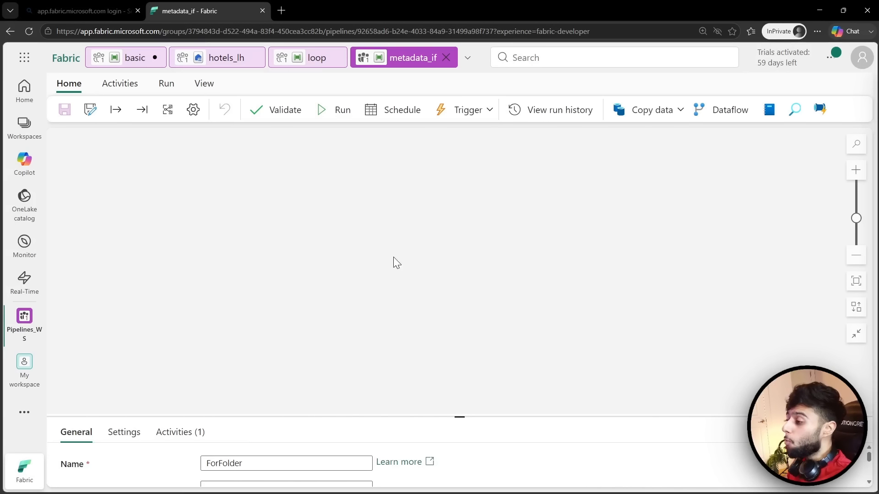
drag(222, 325, 298, 329)
drag(266, 272, 262, 236)
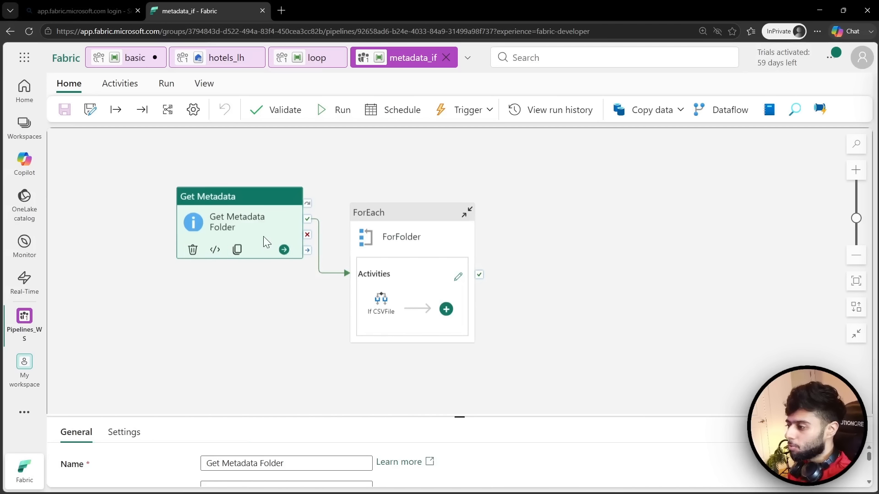
click(295, 317)
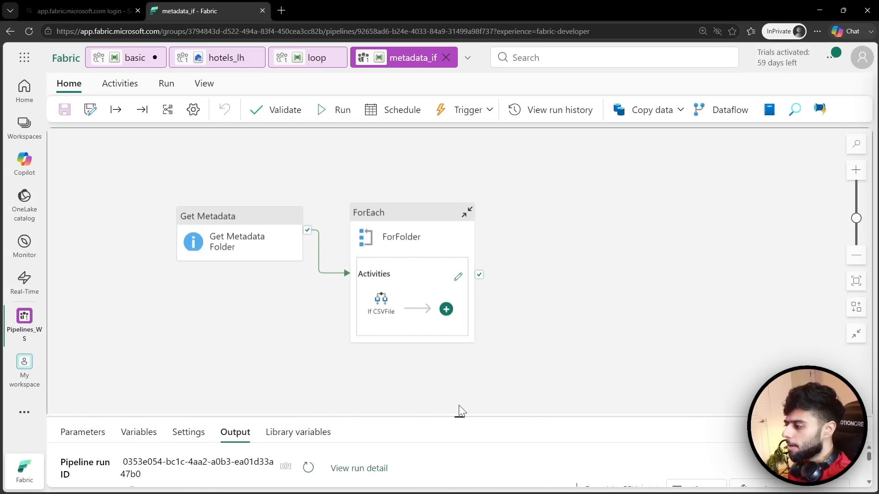
- Add a pipeline variable named files_number to metadata_if
drag(458, 412, 534, 304)
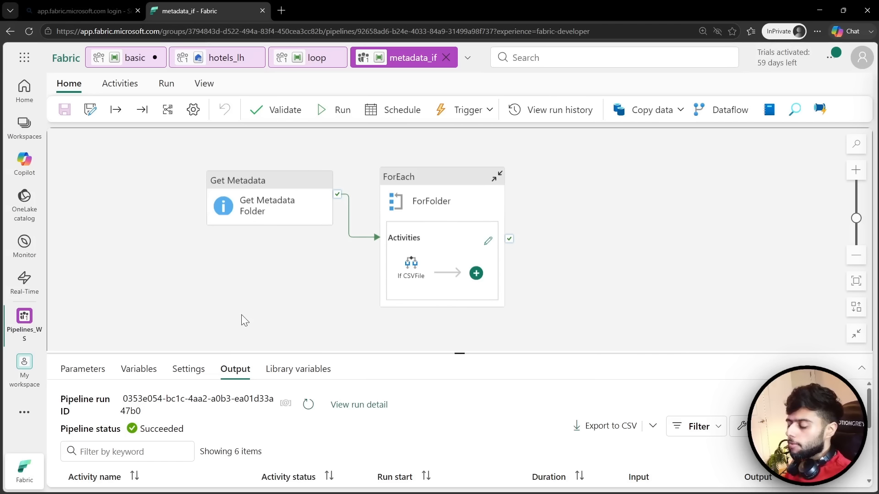
click(140, 369)
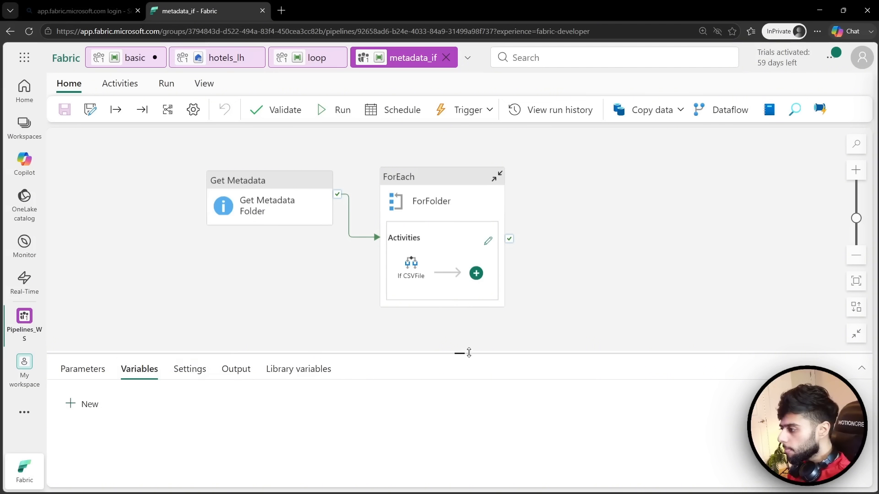
drag(460, 353, 460, 269)
click(84, 319)
click(136, 361)
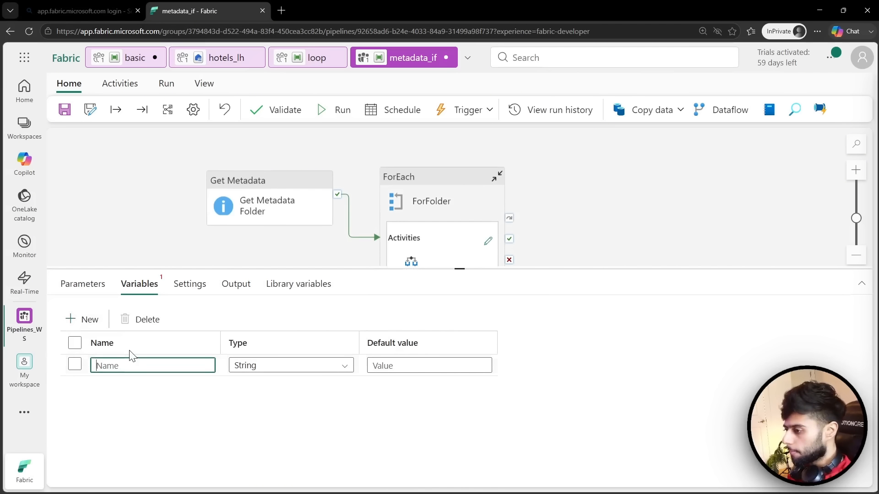
text(files_number)
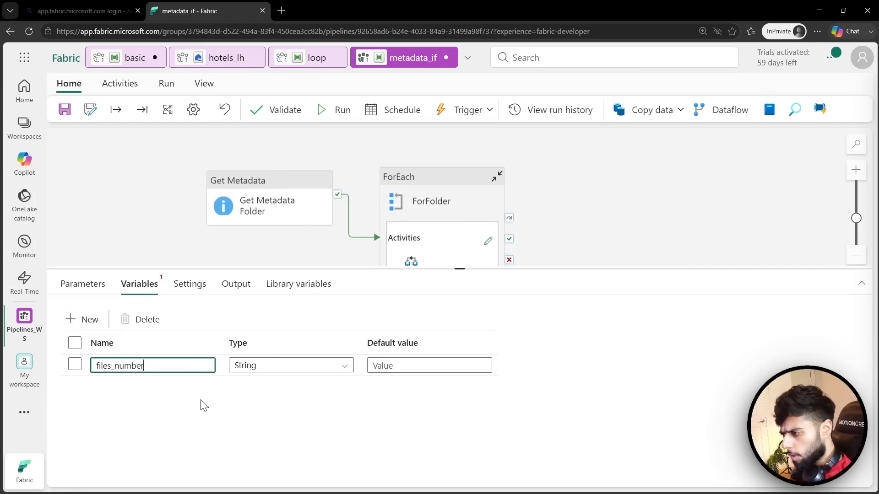
- Try Integer as the type of the files_number variable
drag(360, 258, 375, 248)
click(311, 373)
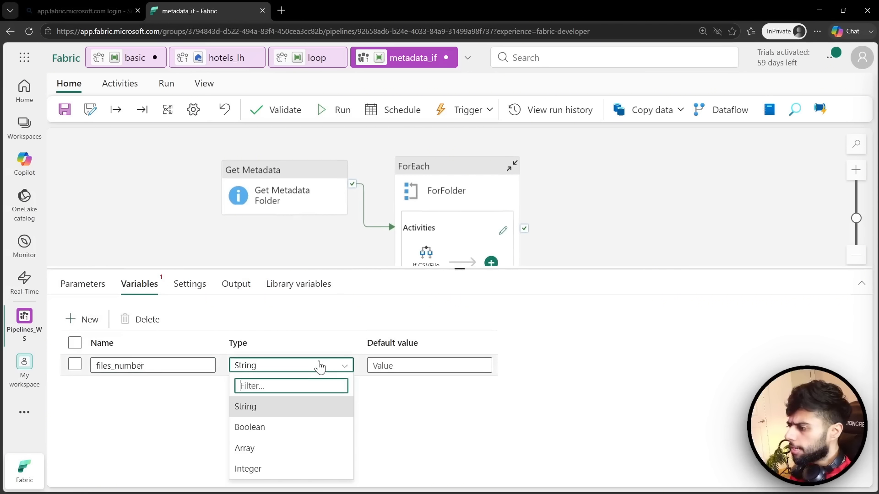
click(255, 468)
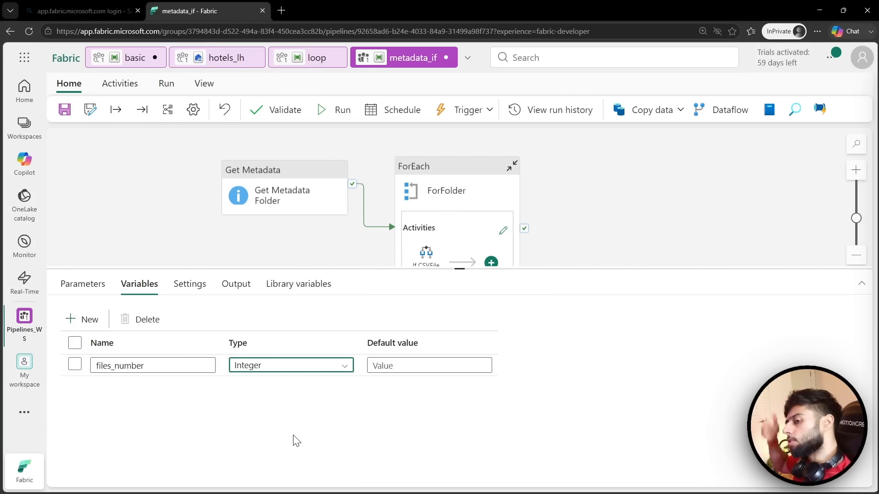
click(344, 366)
click(392, 421)
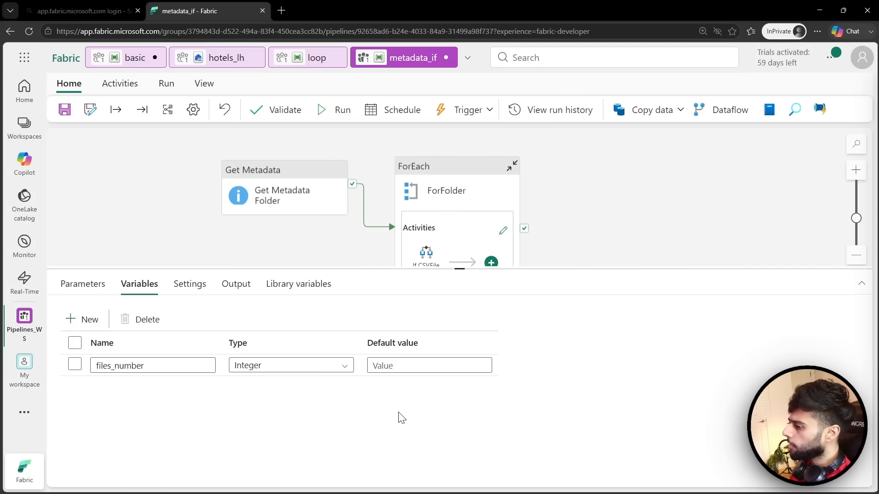
- Set the files_number variable's type to Array and enlarge the canvas area
click(345, 373)
click(260, 448)
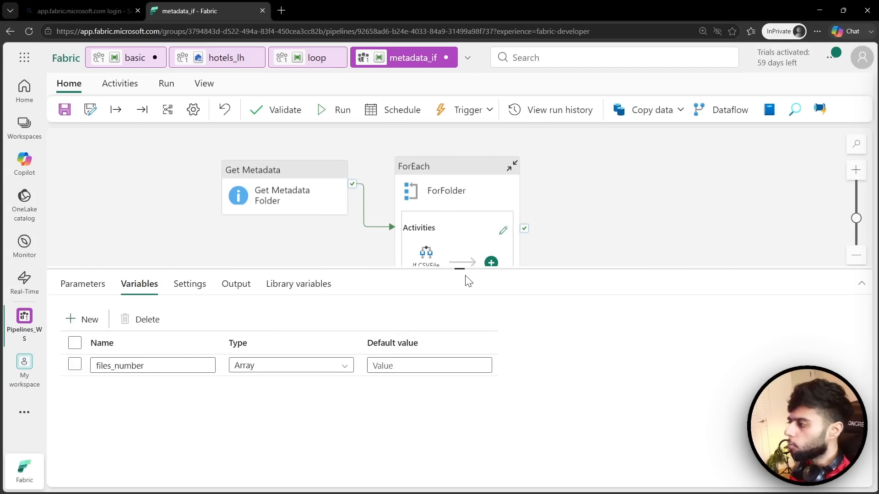
drag(462, 270, 463, 347)
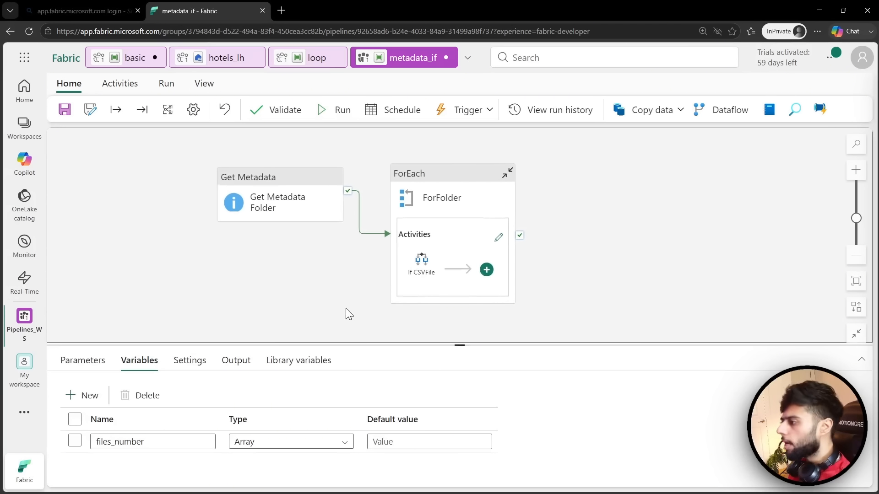
- Go into the ForFolder loop and open the True activities of the If CSVFile condition
click(498, 237)
drag(334, 281, 447, 230)
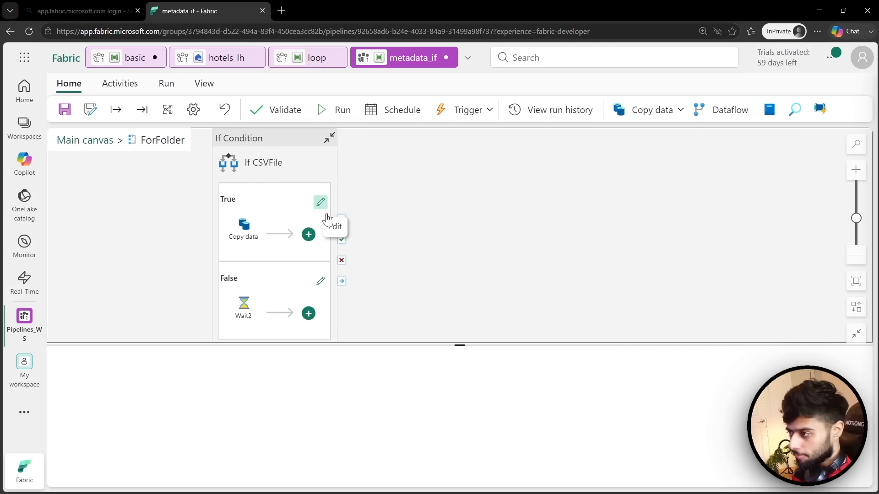
drag(459, 345, 444, 406)
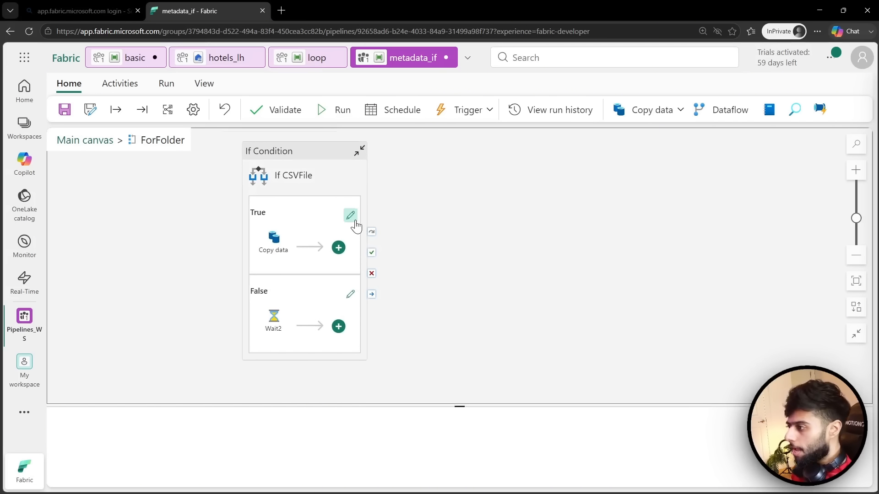
click(350, 214)
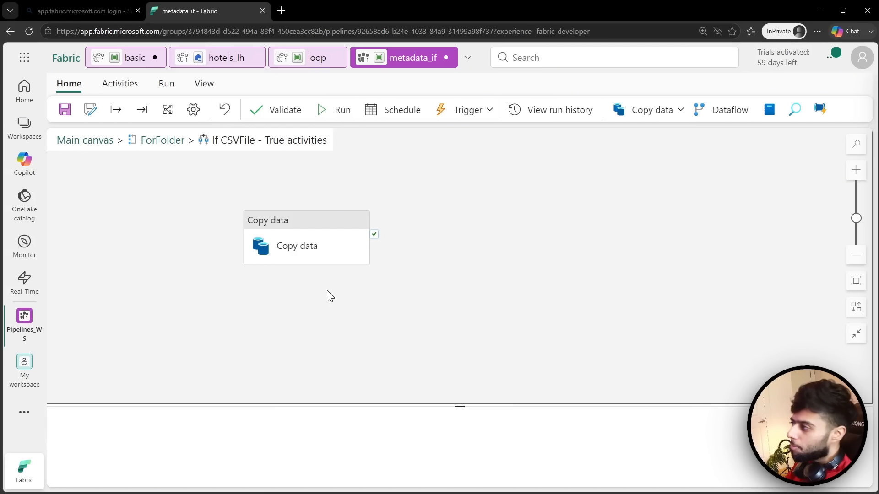
- Find the Append variable activity with the search text "appe" and add it to the True activities
click(120, 83)
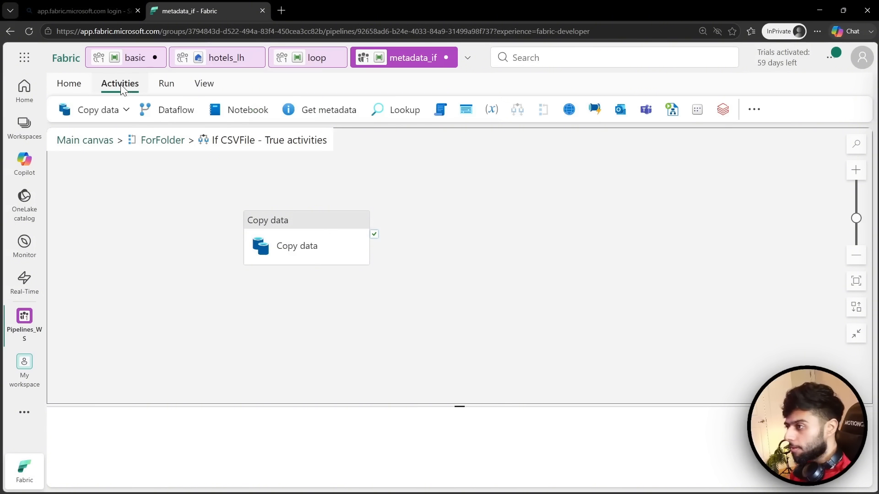
click(756, 110)
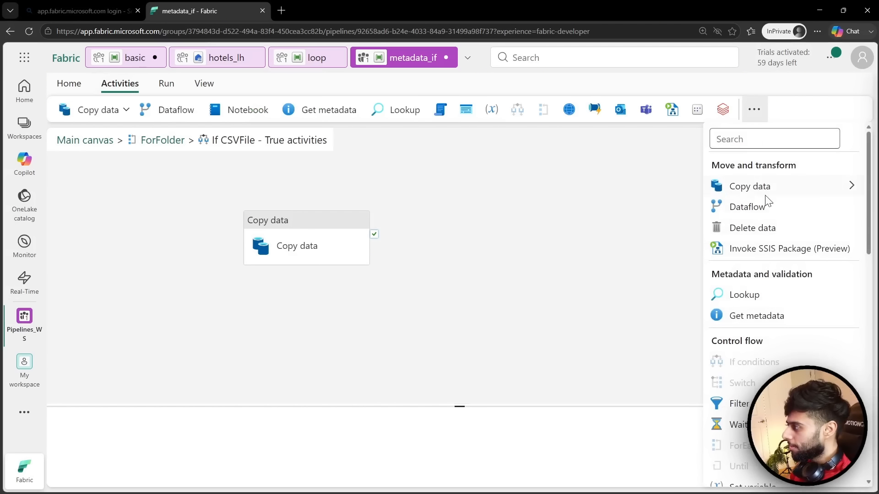
click(756, 140)
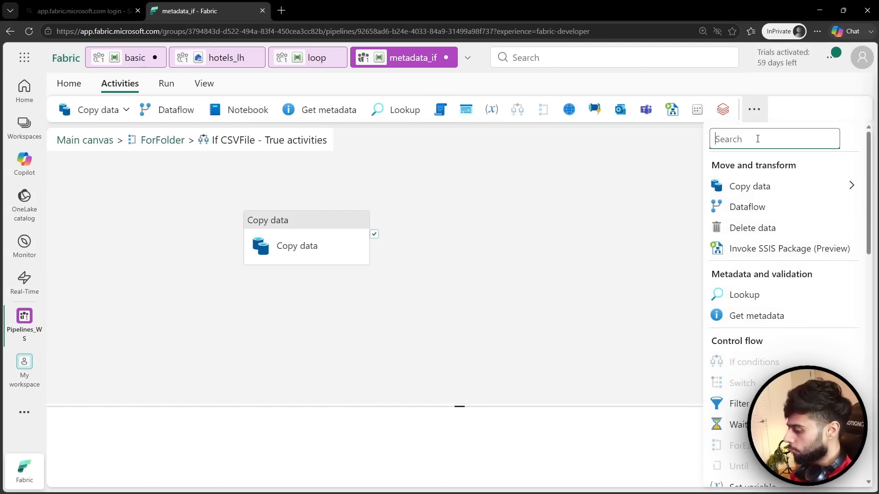
text(appe)
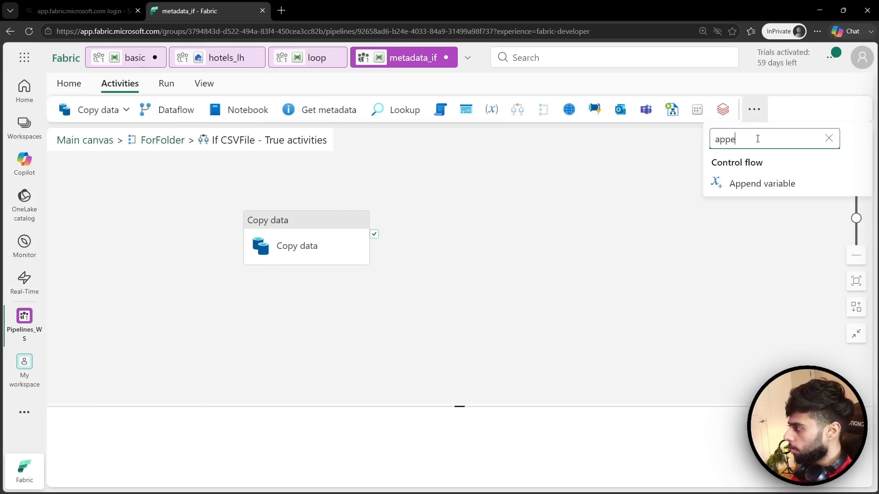
click(762, 184)
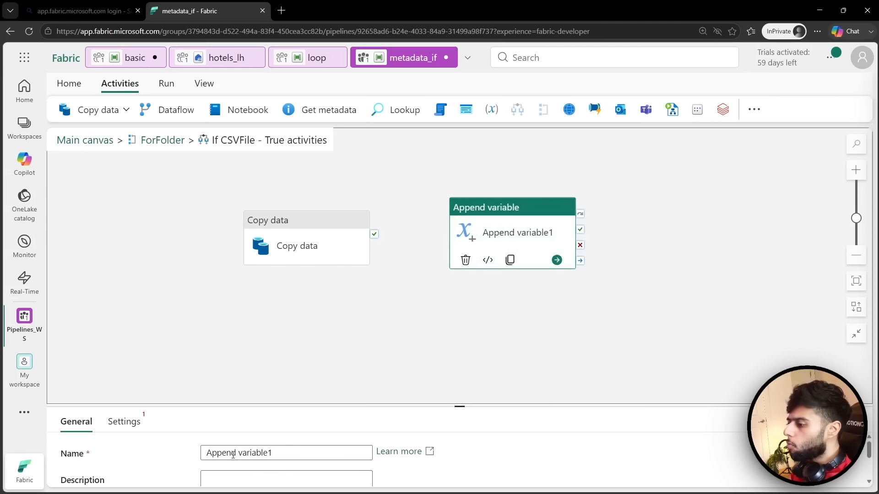
- Rename the new activity to Append variable and connect the Copy data activity's success output to it
click(272, 453)
key(BackSpace)
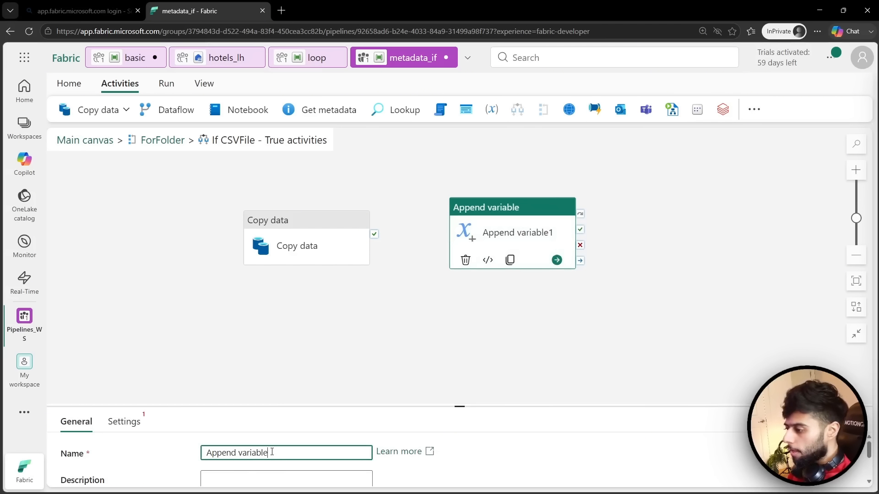
drag(374, 235, 467, 297)
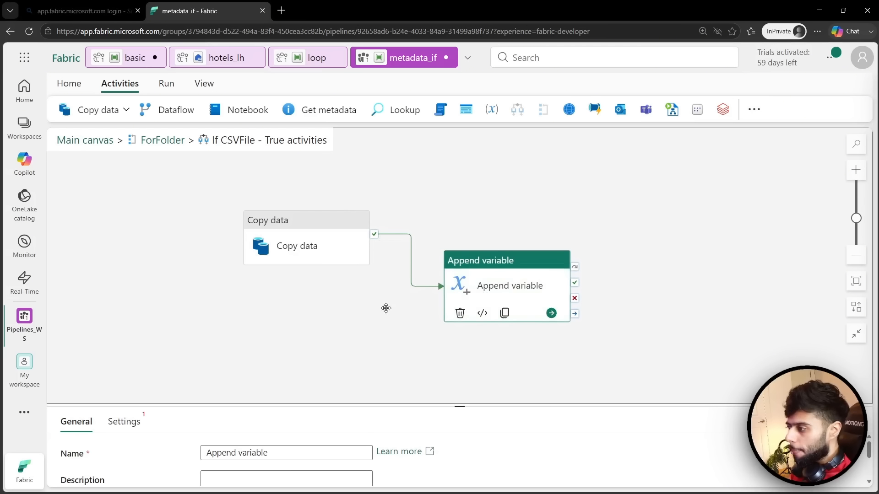
drag(386, 308, 378, 287)
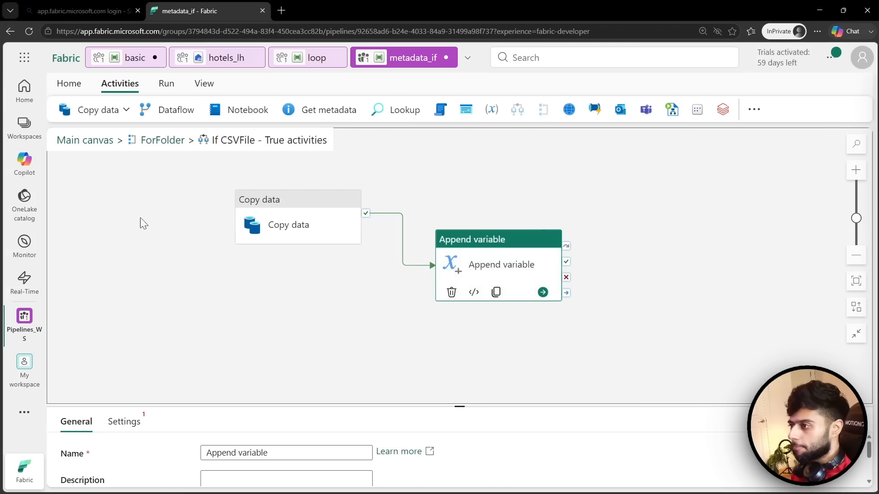
- Return to the main canvas and examine the output details of the first Copy data run in the last pipeline run, in the enlarged view
click(93, 140)
drag(454, 405, 454, 228)
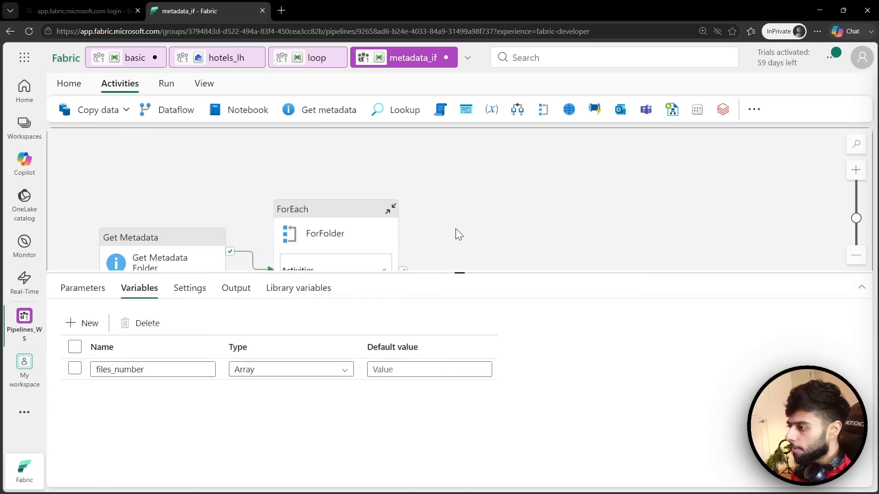
click(234, 244)
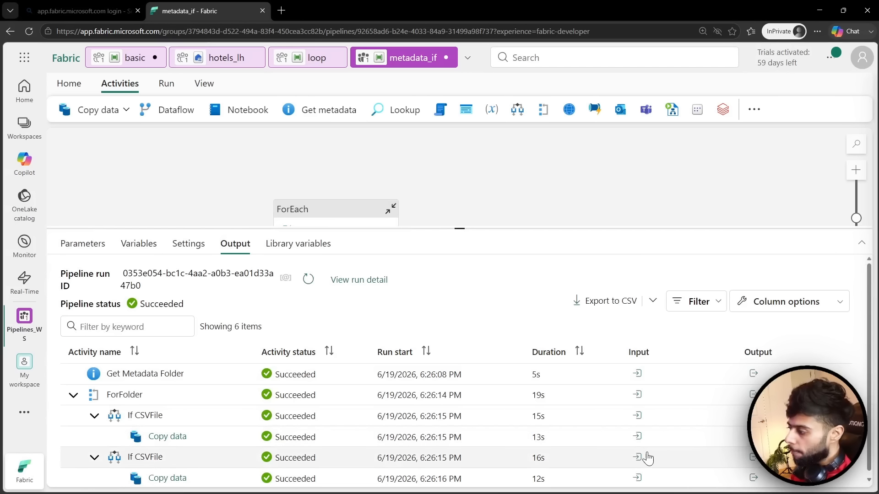
click(753, 436)
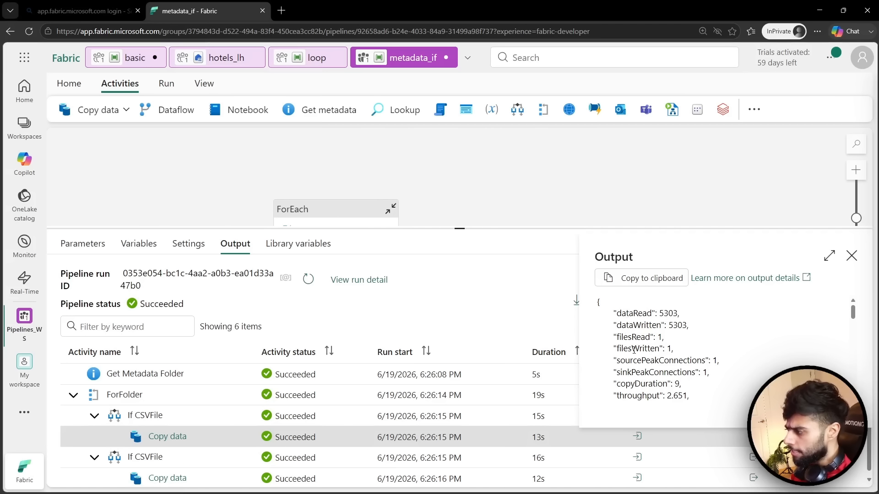
scroll(667, 353, down, 3)
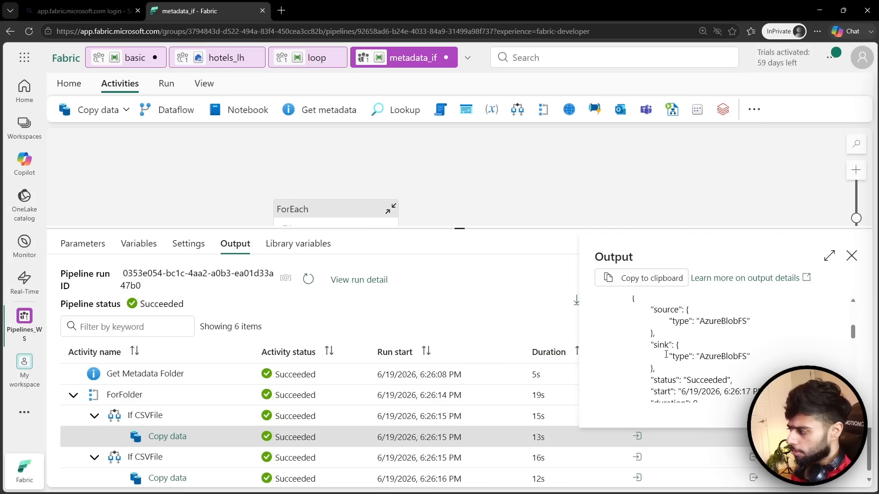
scroll(666, 354, up, 1)
scroll(666, 354, up, 2)
scroll(666, 354, down, 2)
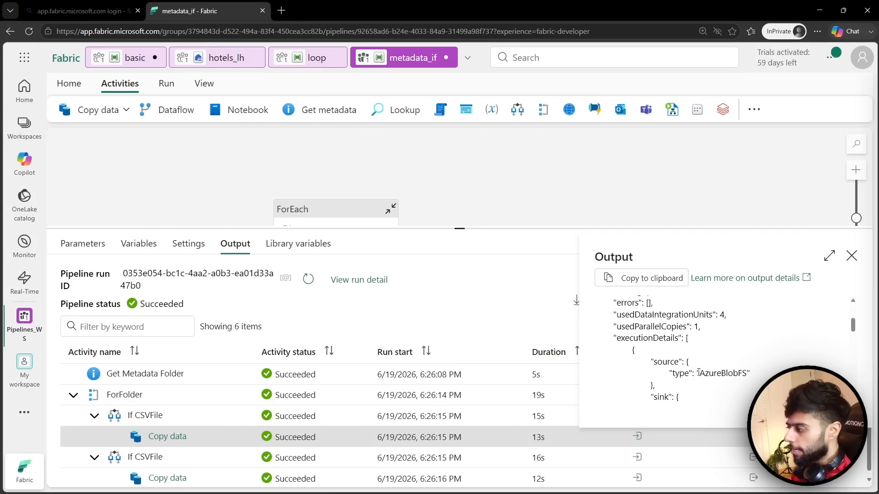
scroll(696, 371, down, 2)
scroll(705, 364, up, 5)
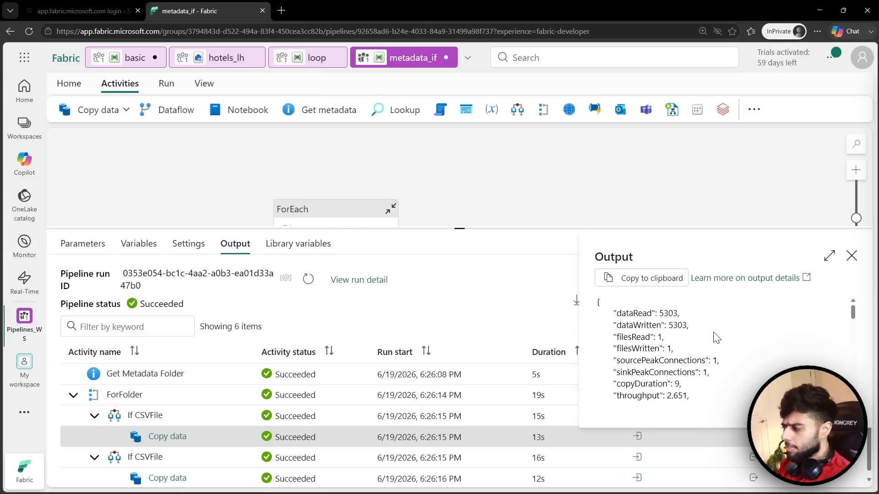
click(829, 256)
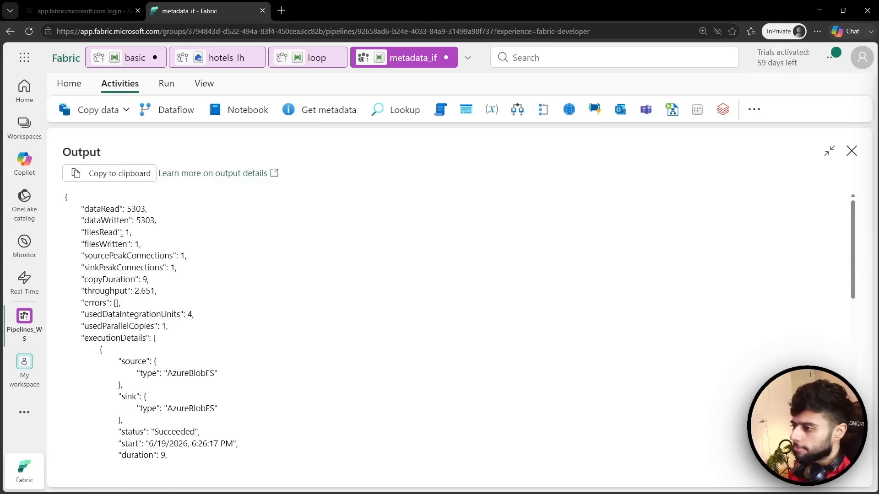
- Read through the Copy data activity's output details, highlight the filesRead property, and close the details
scroll(190, 288, down, 3)
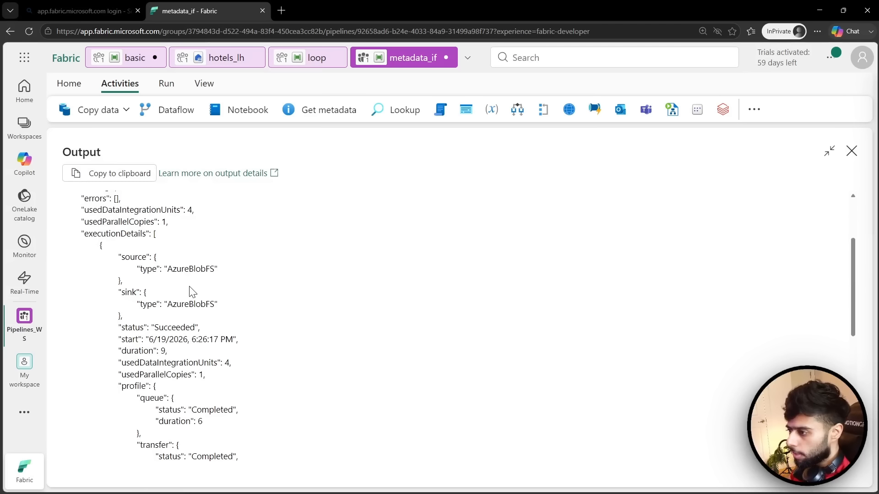
scroll(302, 305, down, 6)
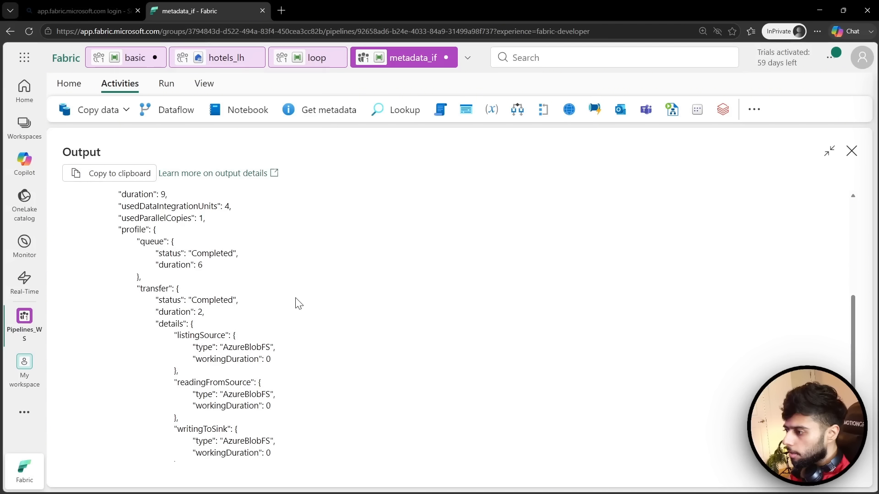
scroll(295, 301, down, 3)
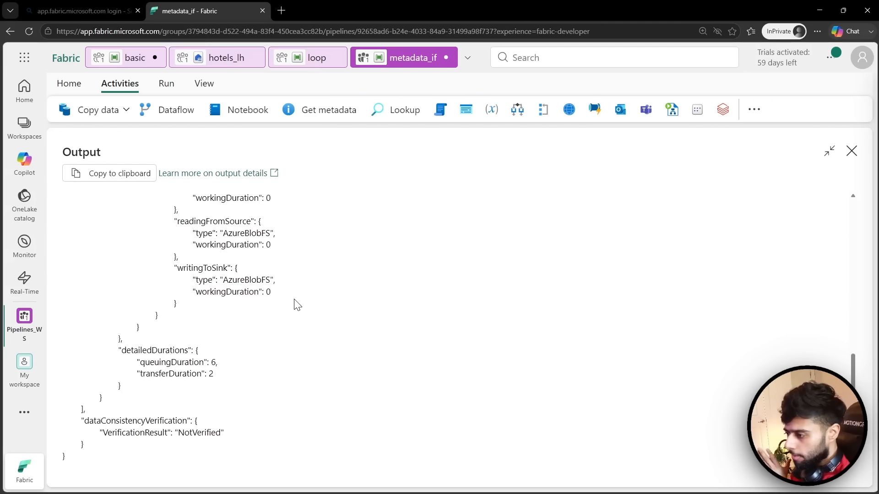
scroll(297, 304, up, 7)
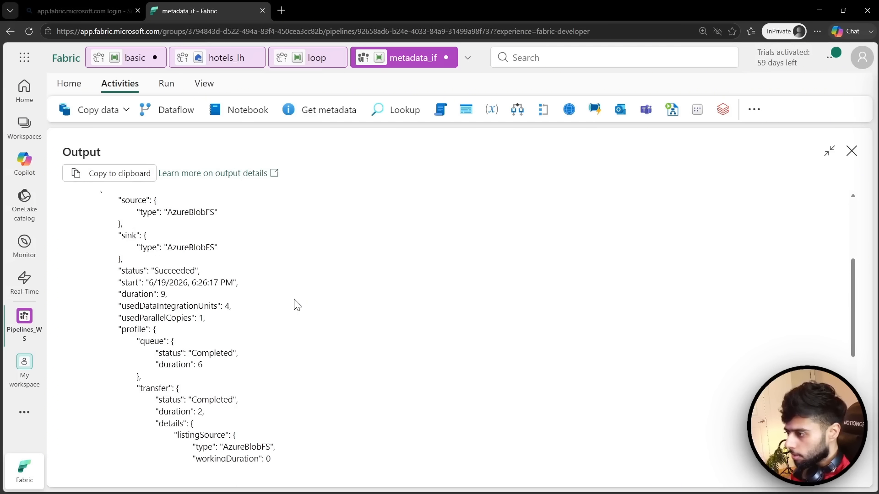
scroll(298, 300, up, 5)
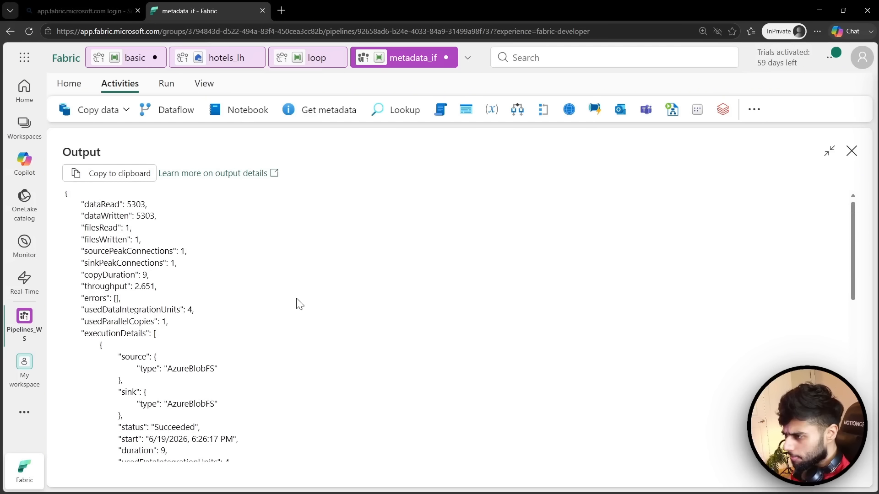
scroll(298, 304, down, 5)
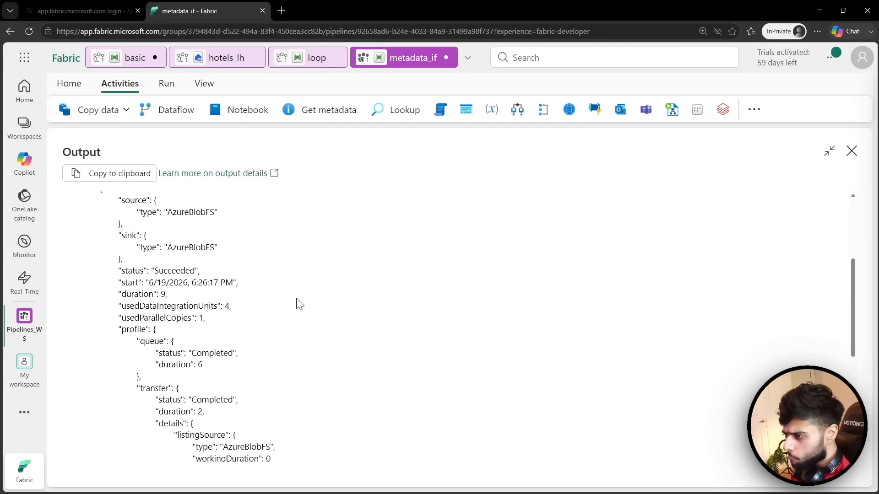
scroll(299, 302, up, 5)
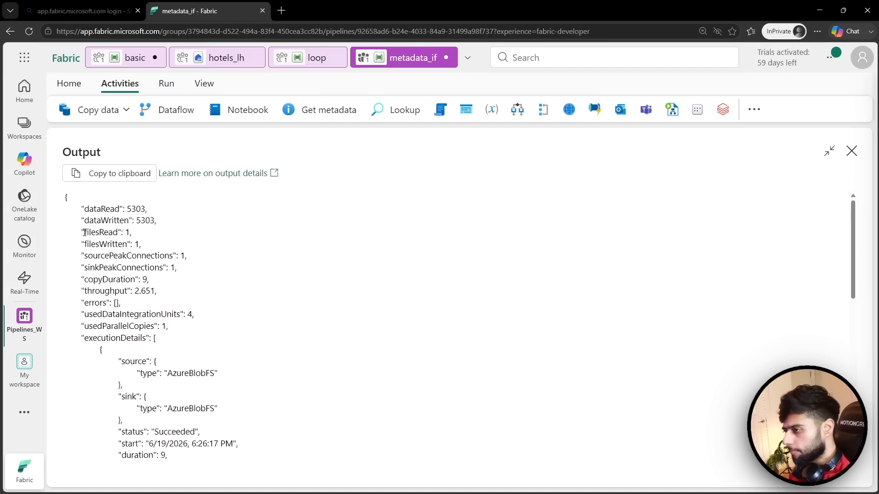
drag(84, 232, 119, 234)
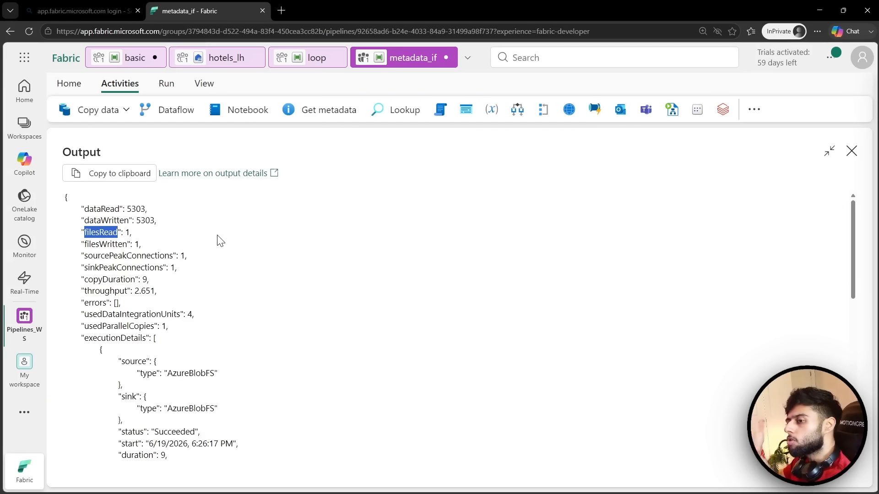
click(851, 152)
- Go into the ForFolder loop and open the True activities of the If CSVFile condition
click(490, 195)
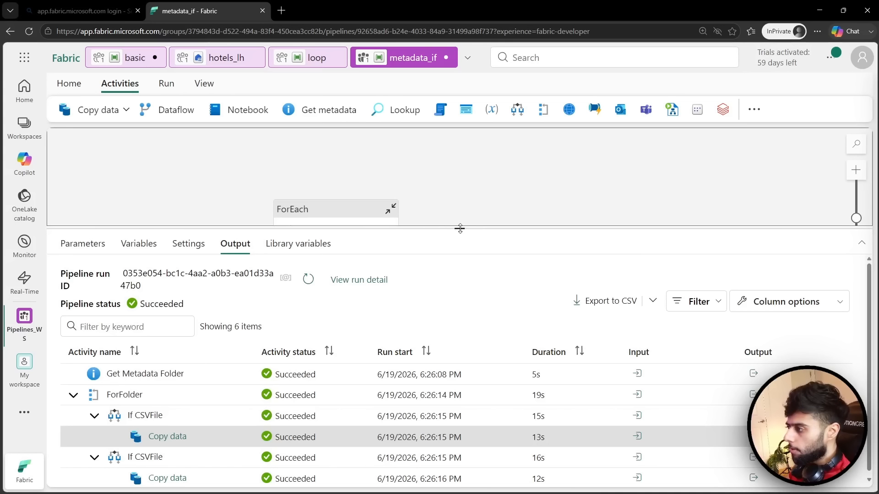
drag(459, 228, 459, 369)
click(378, 273)
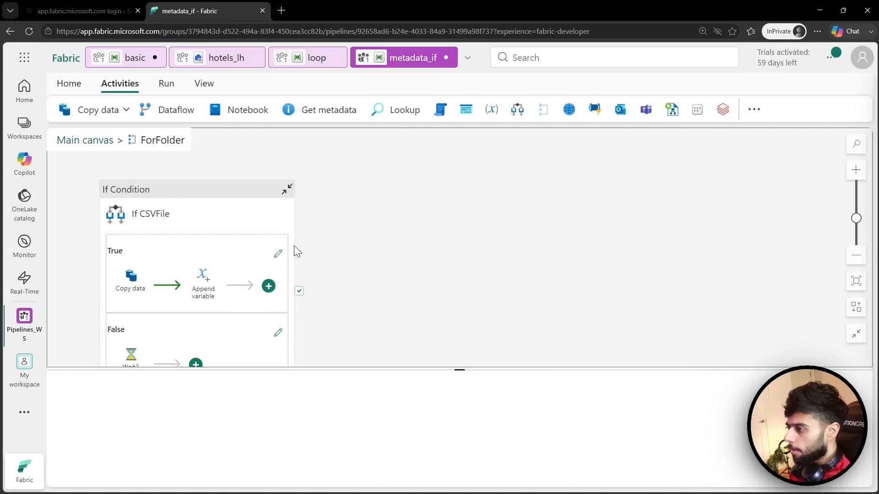
click(276, 255)
- Choose files_number as the variable in the Append variable activity's settings
click(336, 197)
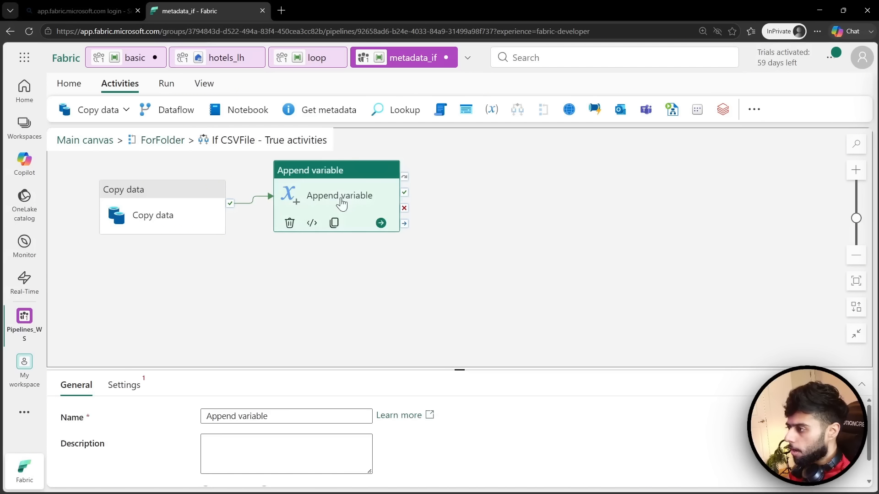
drag(456, 369, 466, 255)
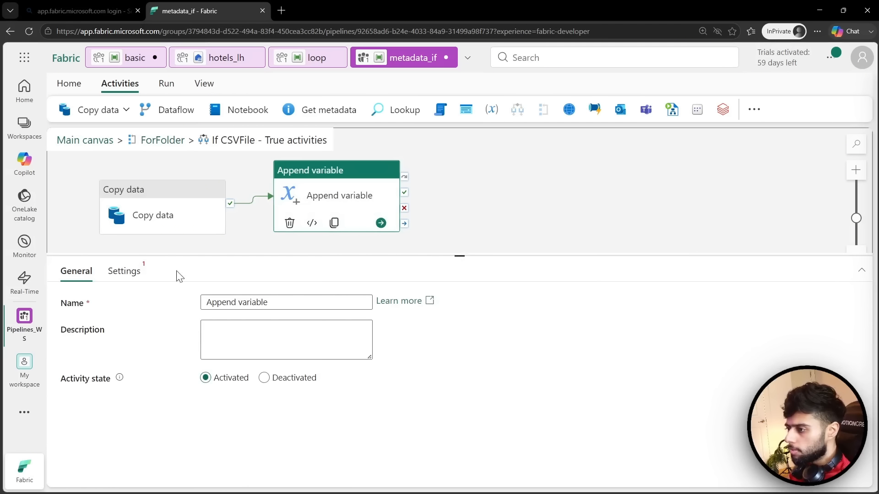
click(130, 271)
click(324, 305)
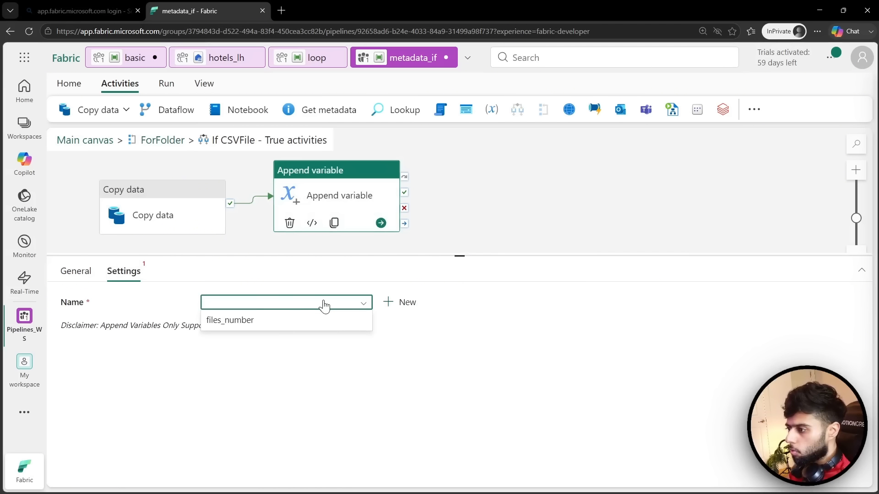
click(243, 320)
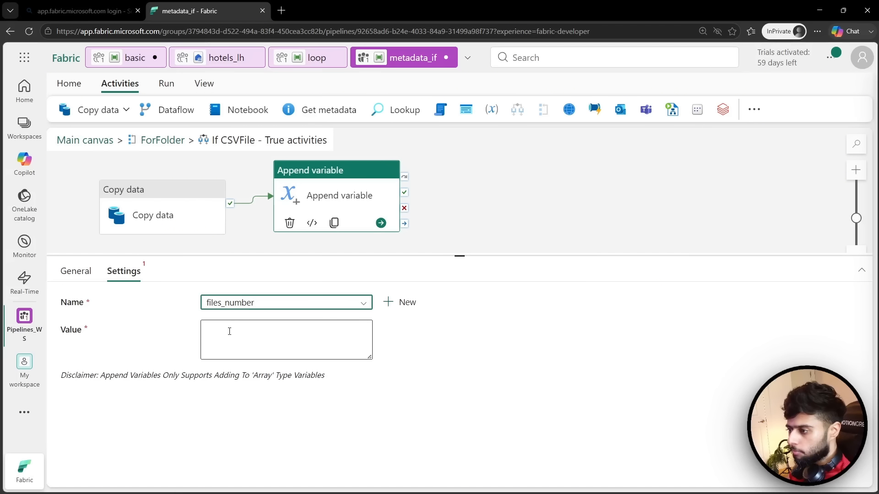
click(231, 331)
click(235, 369)
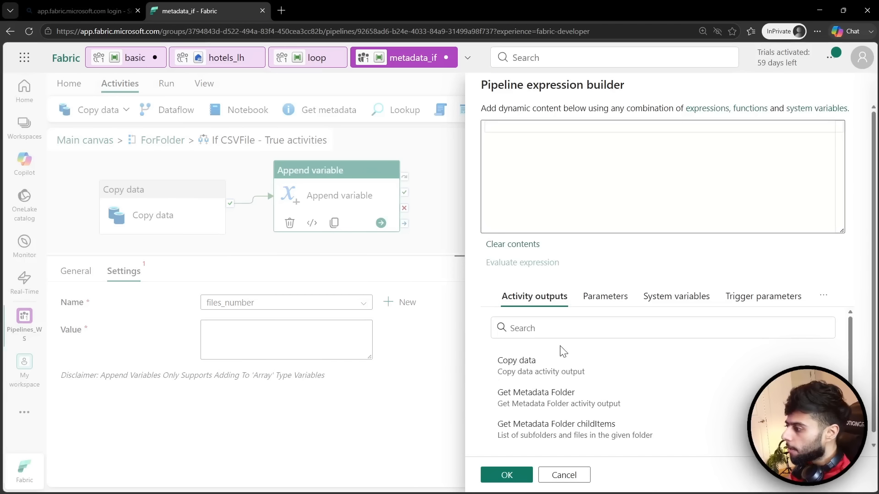
click(564, 371)
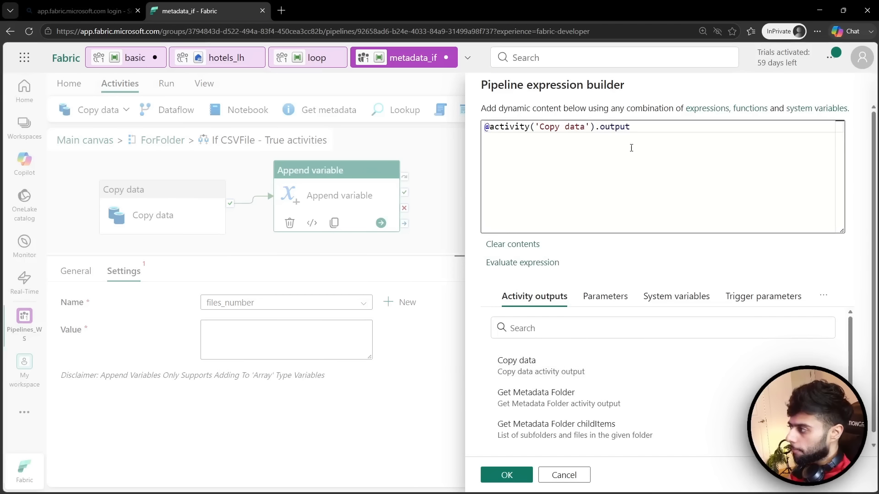
text(.)
text(fi)
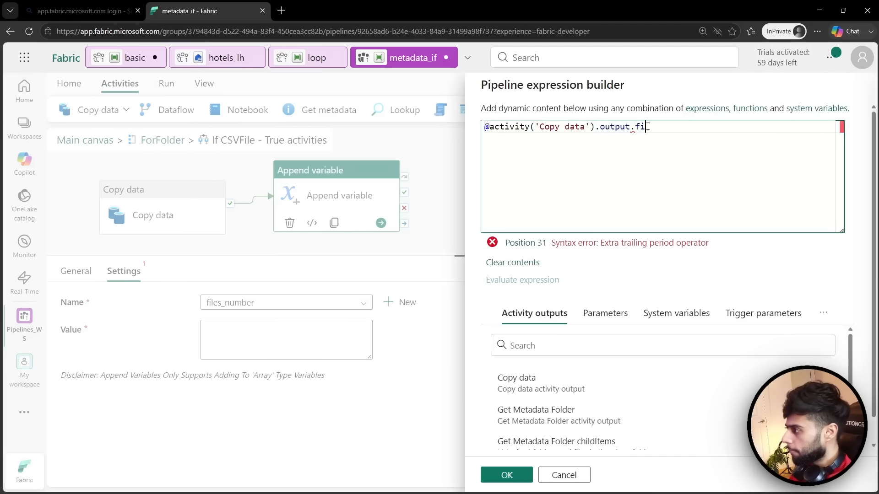
text(lesRead)
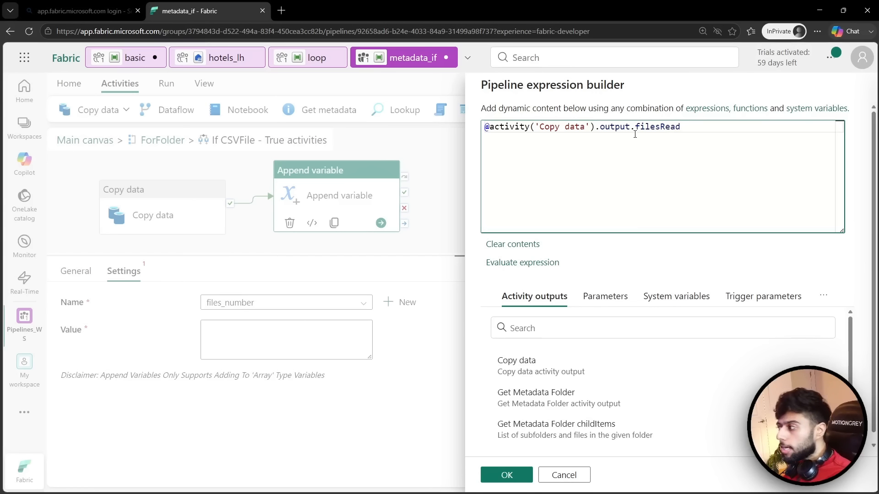
click(505, 475)
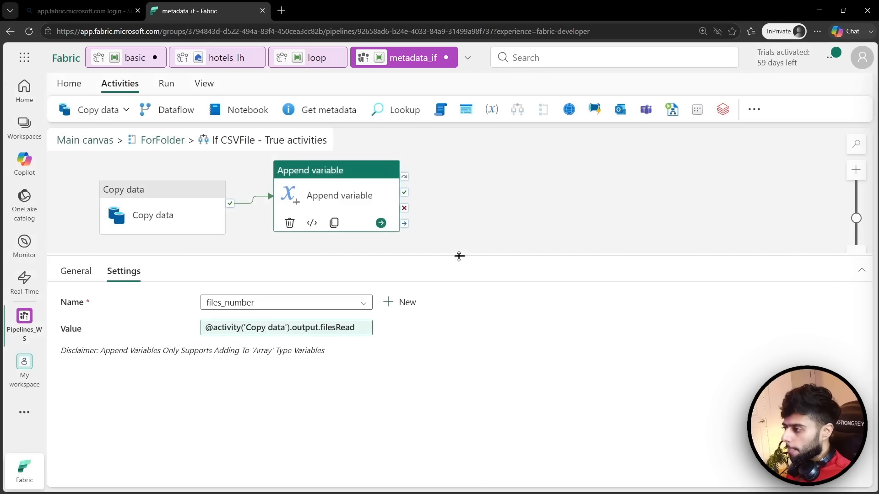
- Return through ForFolder to the main canvas and move the Get Metadata Folder activity up level with the top of the ForFolder loop
drag(457, 254, 460, 344)
drag(253, 282, 326, 300)
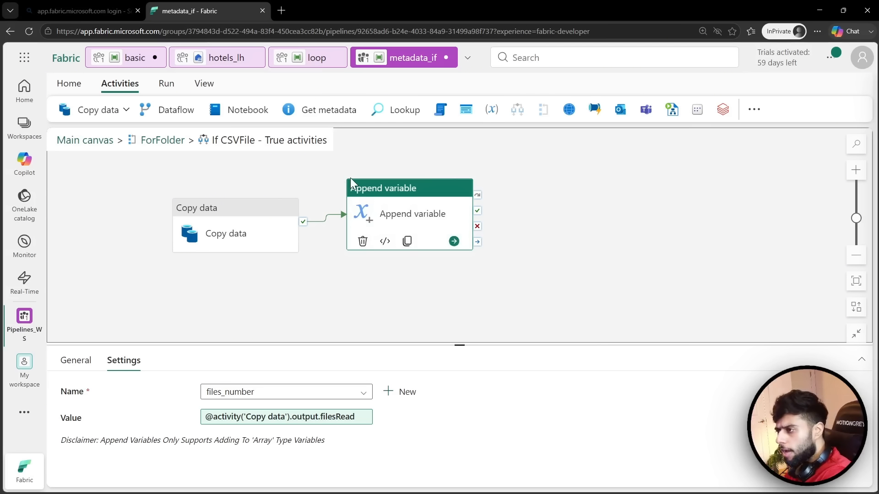
click(170, 140)
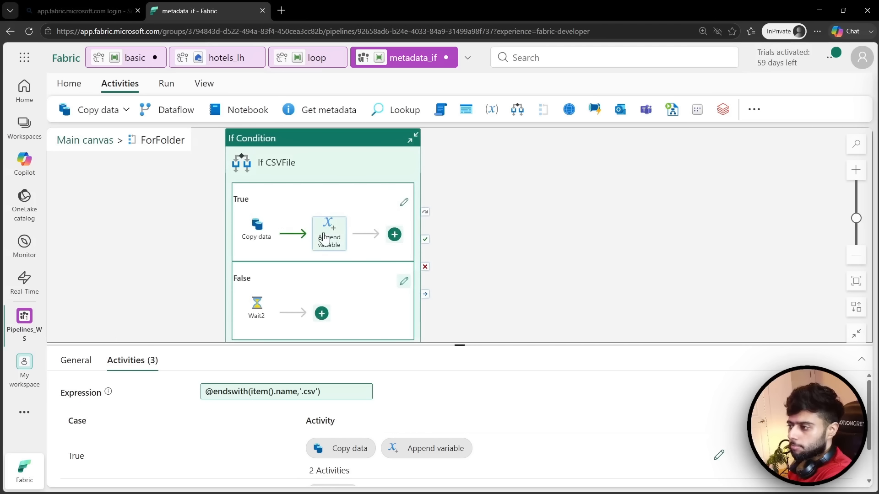
drag(457, 346, 457, 424)
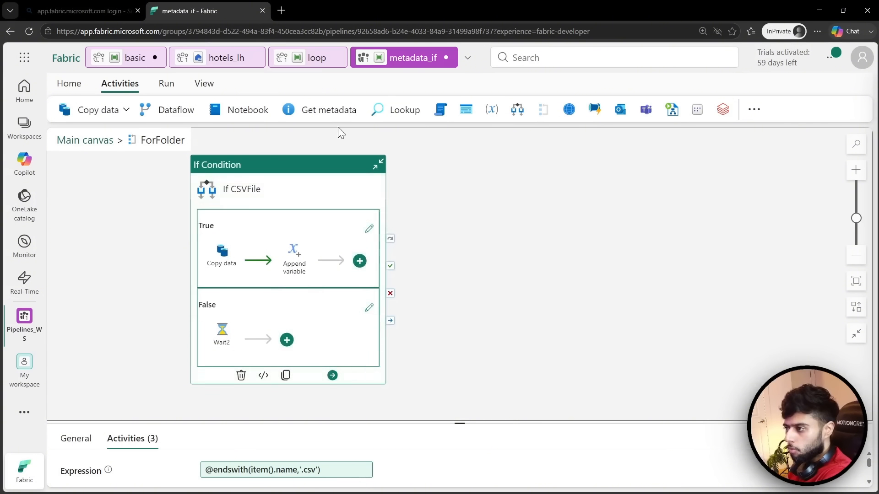
click(106, 143)
click(392, 228)
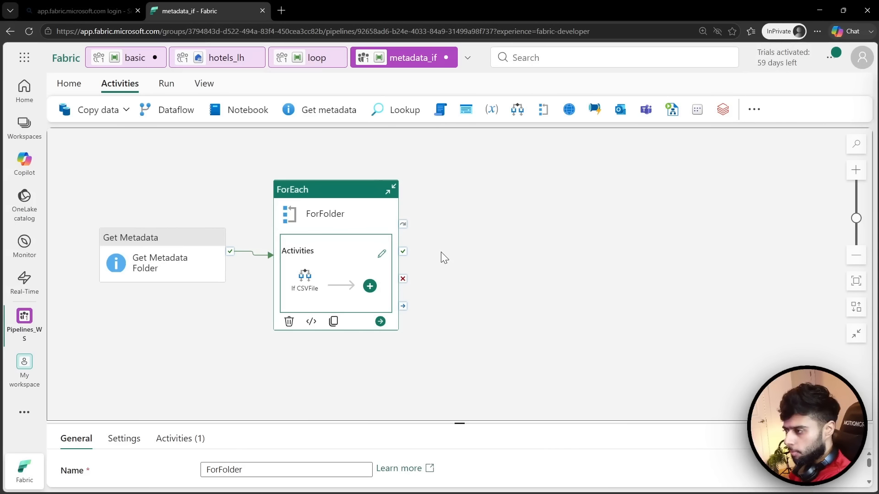
drag(184, 260, 195, 233)
- Save the metadata_if pipeline and run it
drag(459, 423, 470, 351)
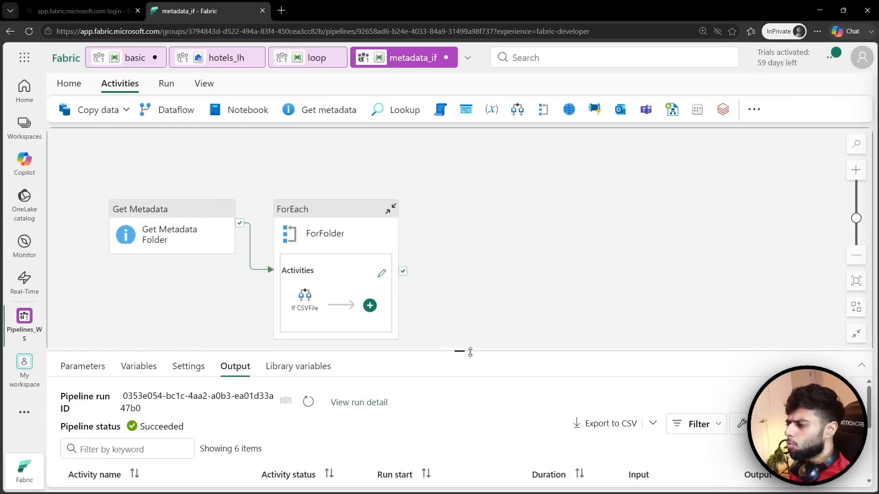
drag(481, 306, 545, 271)
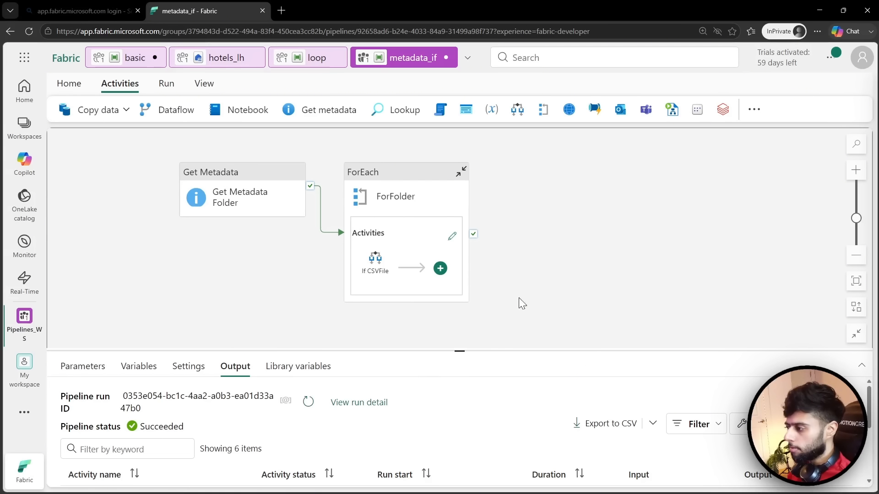
drag(459, 352, 460, 324)
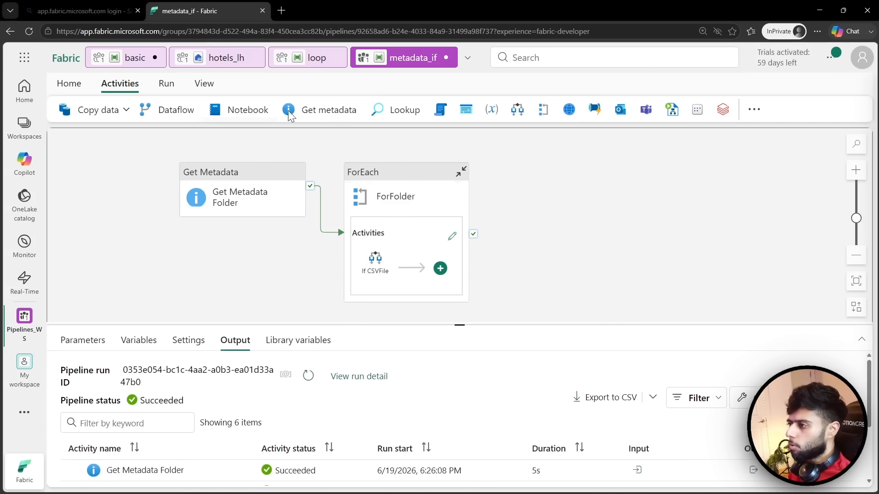
click(69, 83)
click(65, 110)
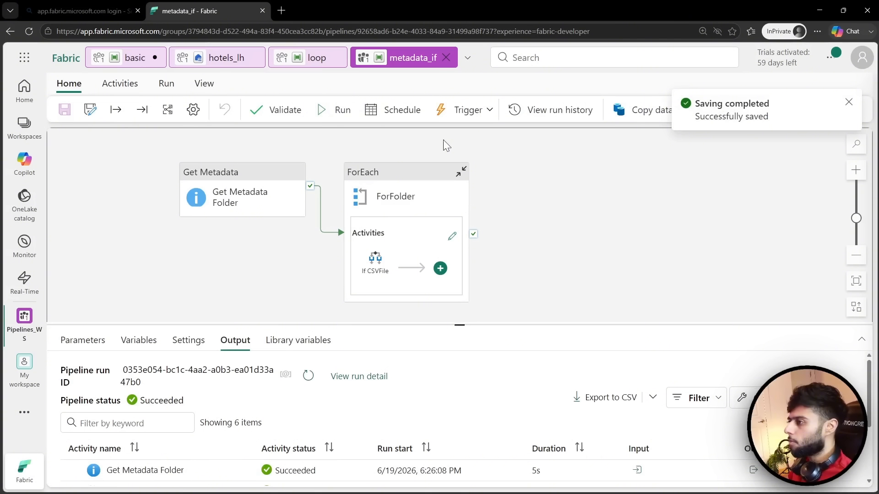
click(331, 112)
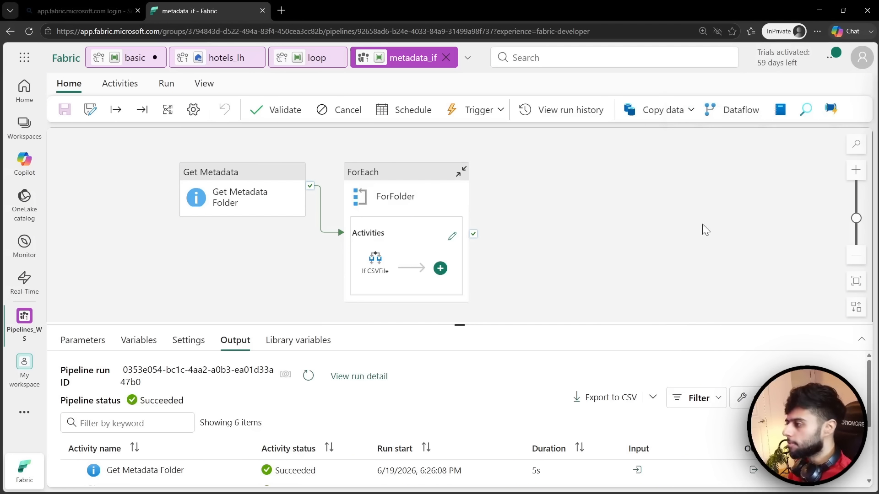
- Examine the output of the second Append variable activity and the inputs of both Append variable activities in the new run
drag(458, 324, 459, 257)
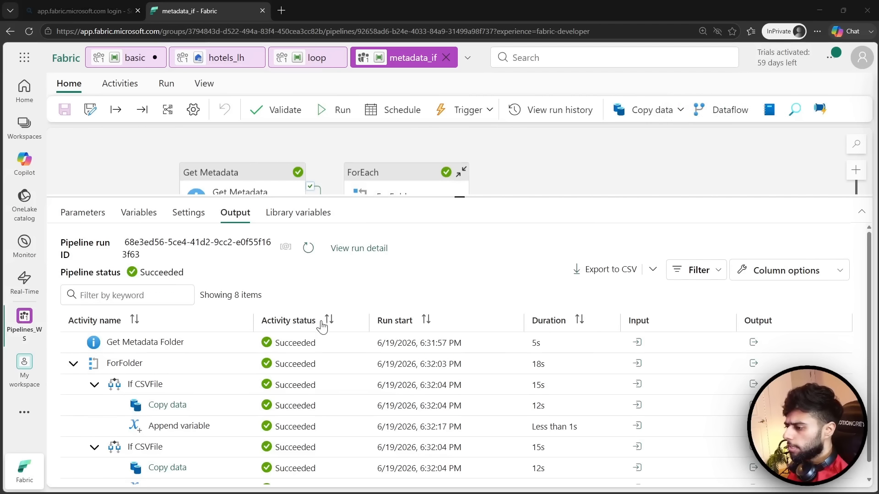
scroll(322, 327, down, 1)
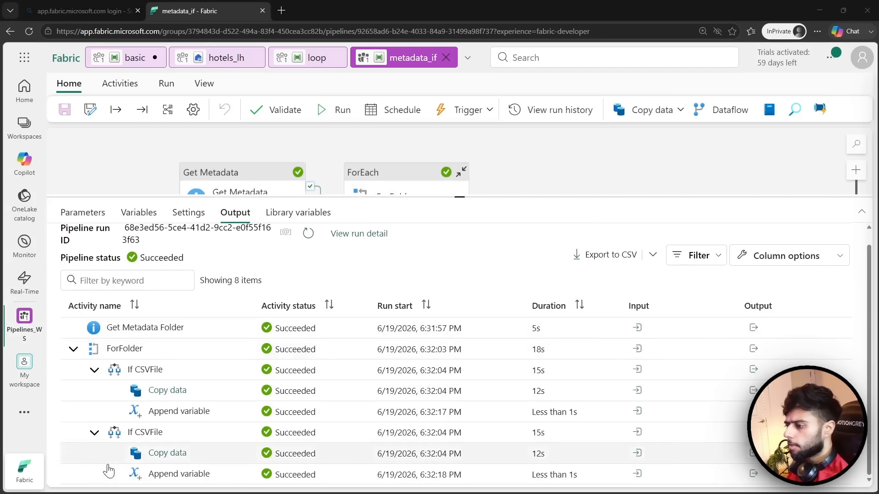
click(754, 474)
click(851, 294)
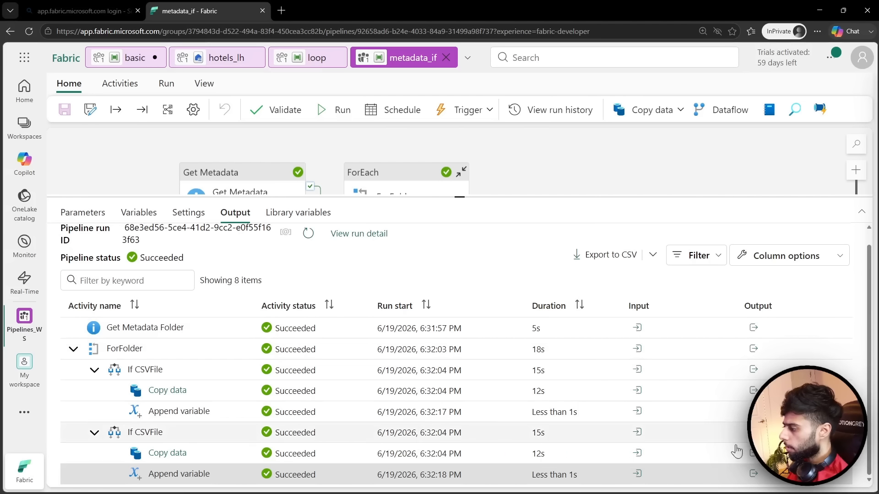
click(637, 473)
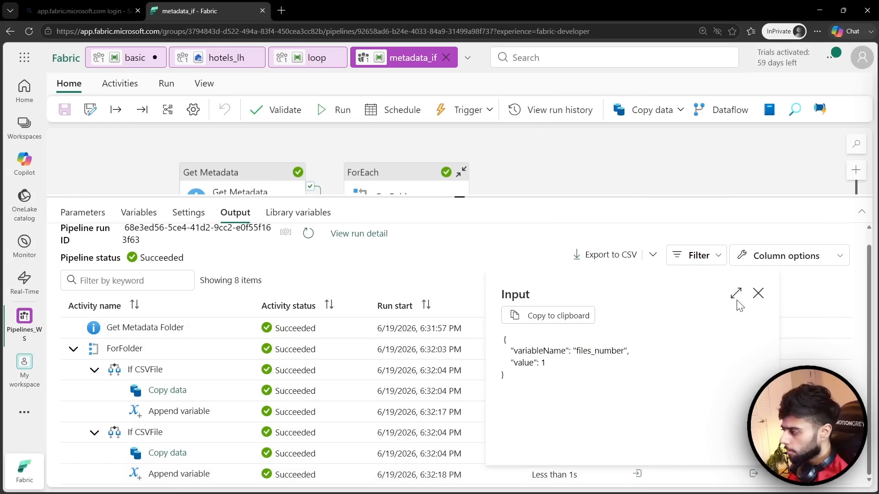
click(758, 293)
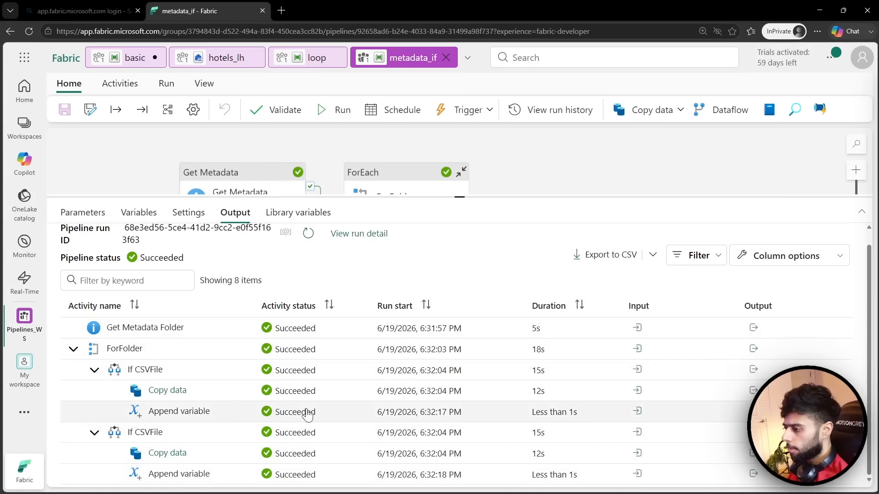
click(637, 412)
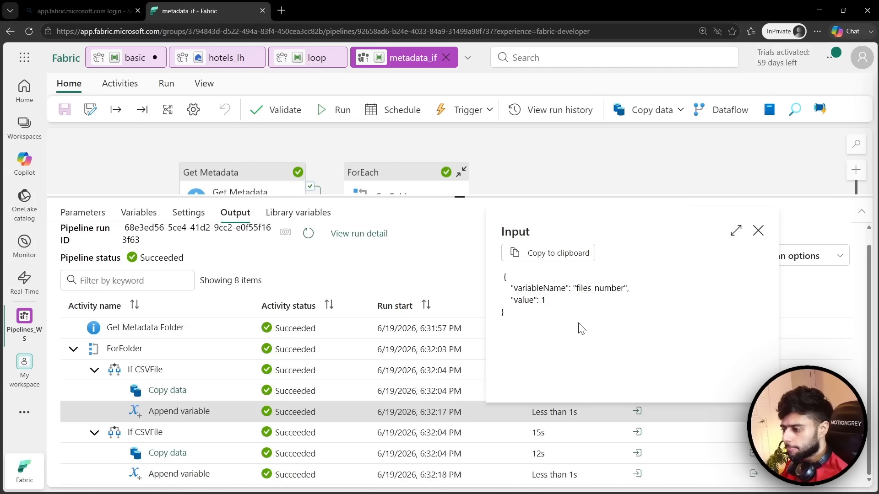
click(758, 230)
drag(490, 195, 483, 348)
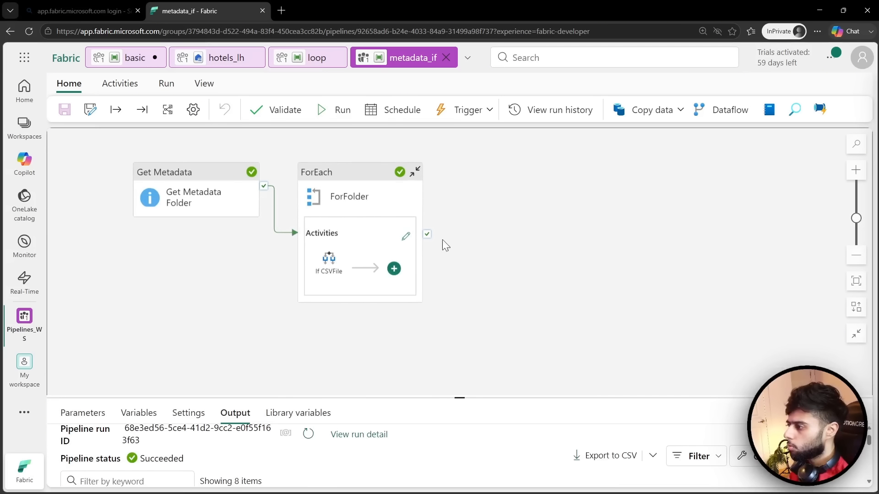
click(407, 238)
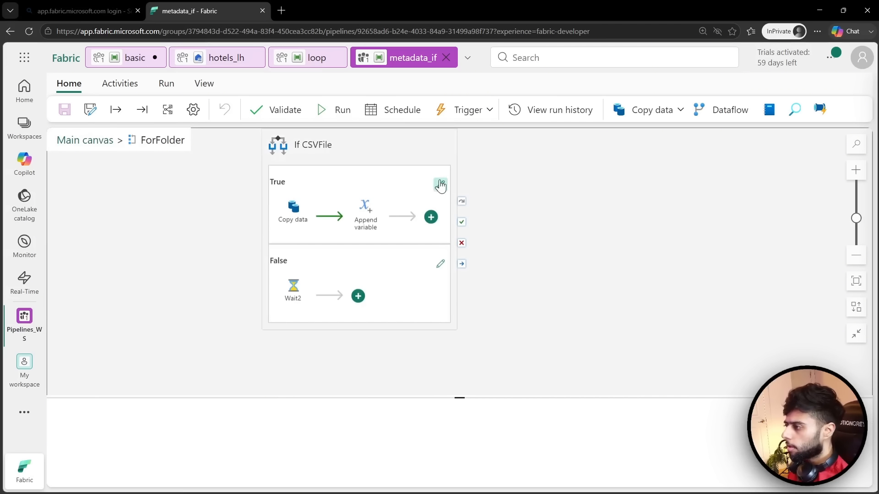
click(439, 185)
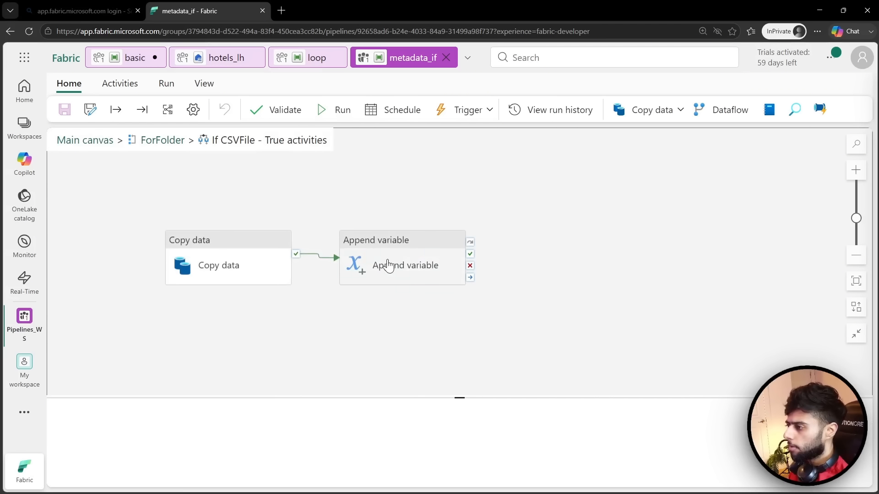
click(407, 295)
drag(408, 295, 405, 321)
click(388, 227)
drag(394, 229, 396, 185)
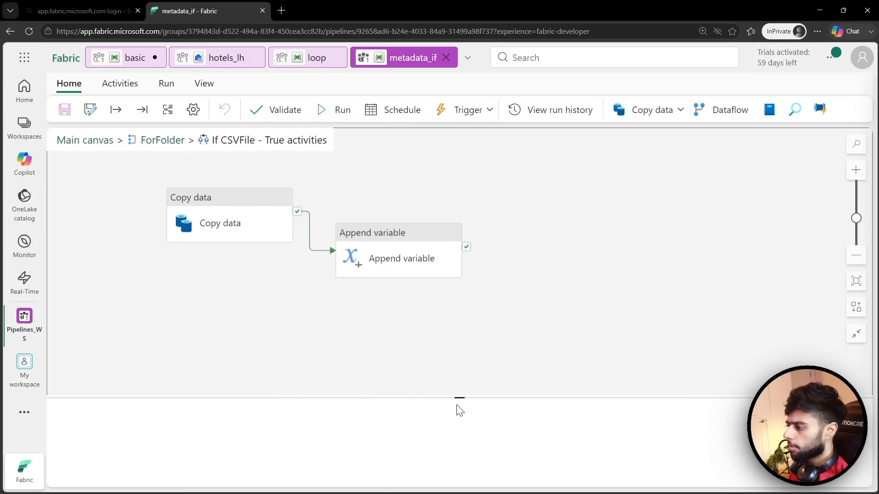
- On the main canvas, add a pipeline variable named total_number of type String with no default value
drag(456, 398, 427, 308)
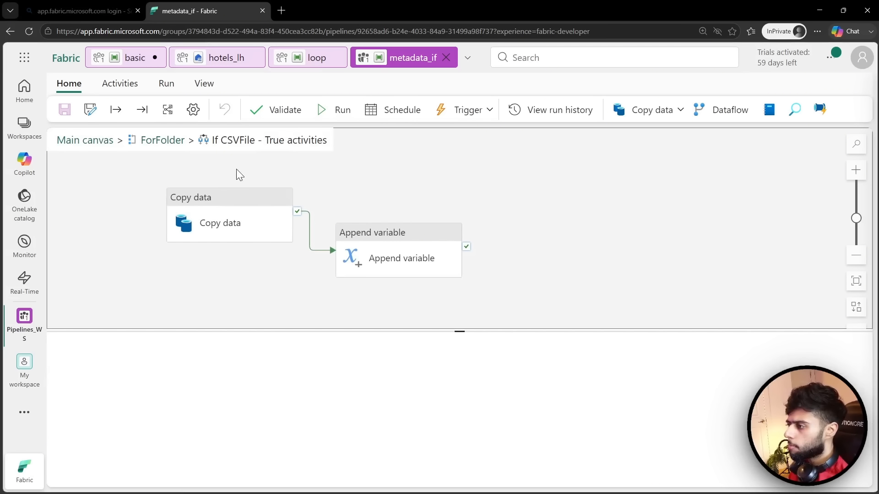
click(93, 142)
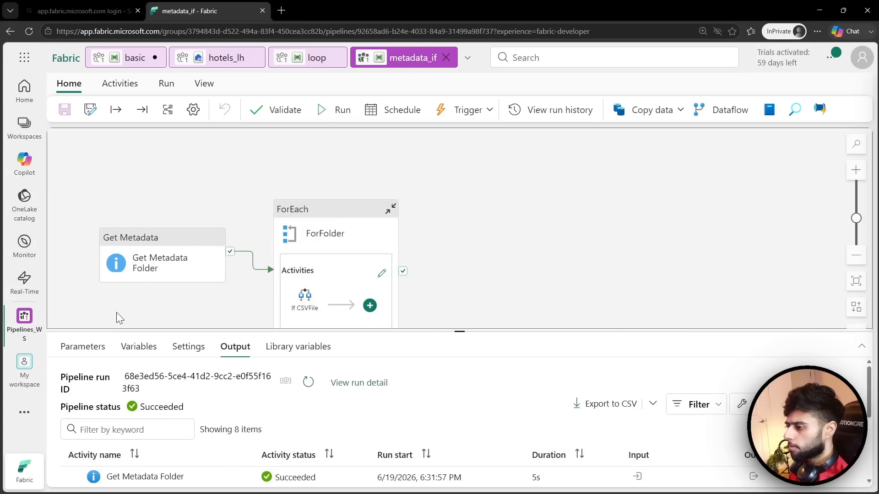
click(135, 348)
click(81, 382)
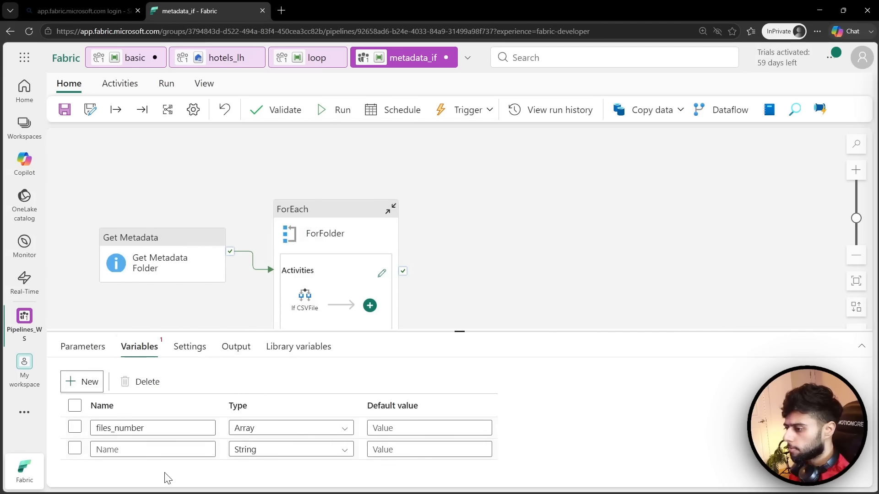
click(158, 450)
text(total)
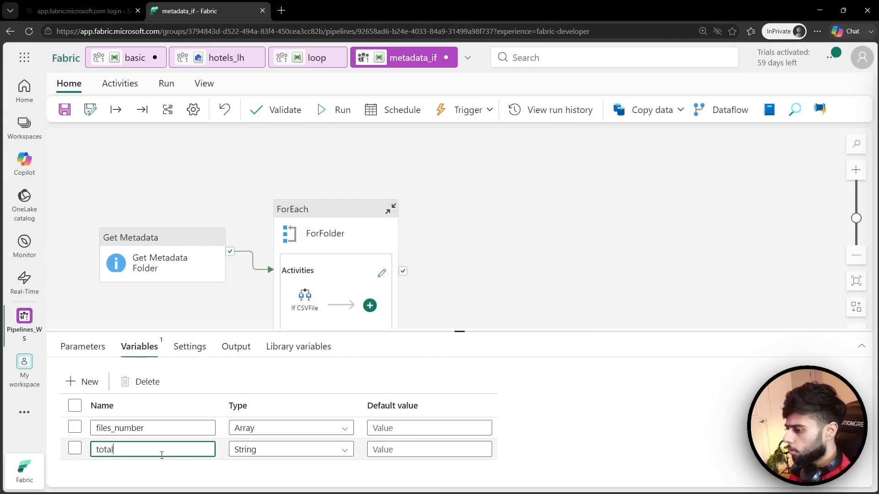
text(_number)
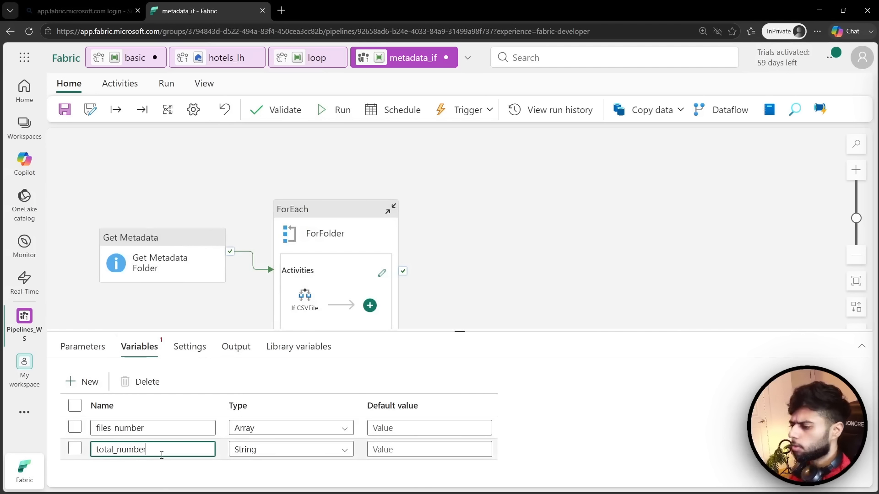
click(196, 475)
click(273, 457)
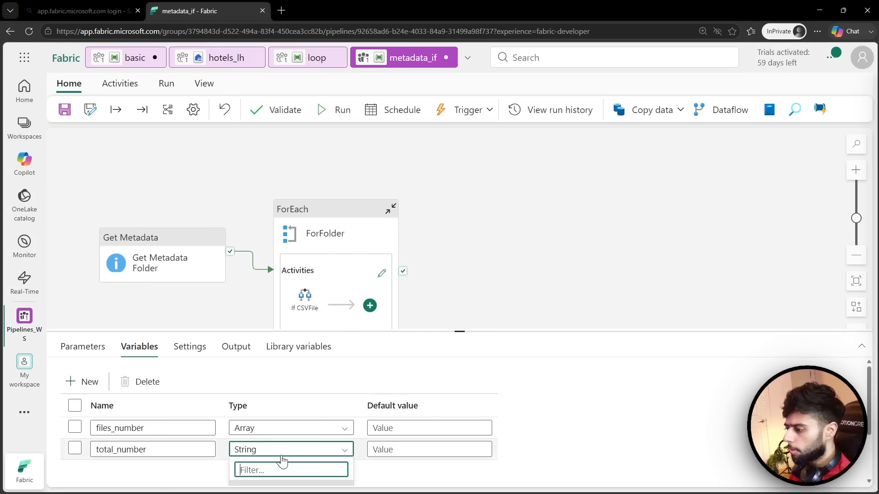
click(458, 447)
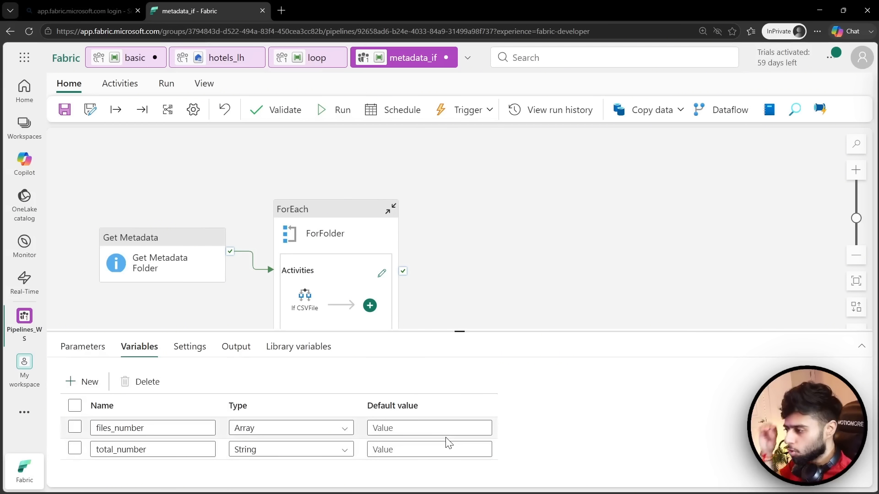
click(374, 275)
click(277, 256)
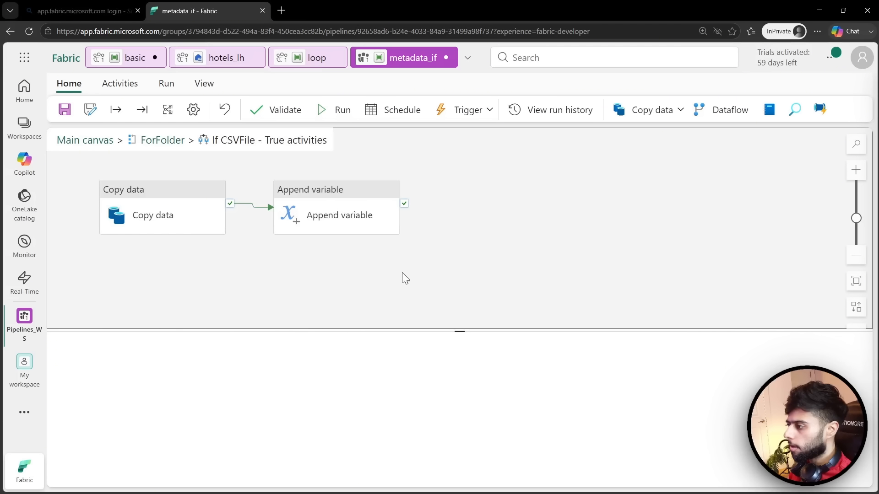
click(162, 140)
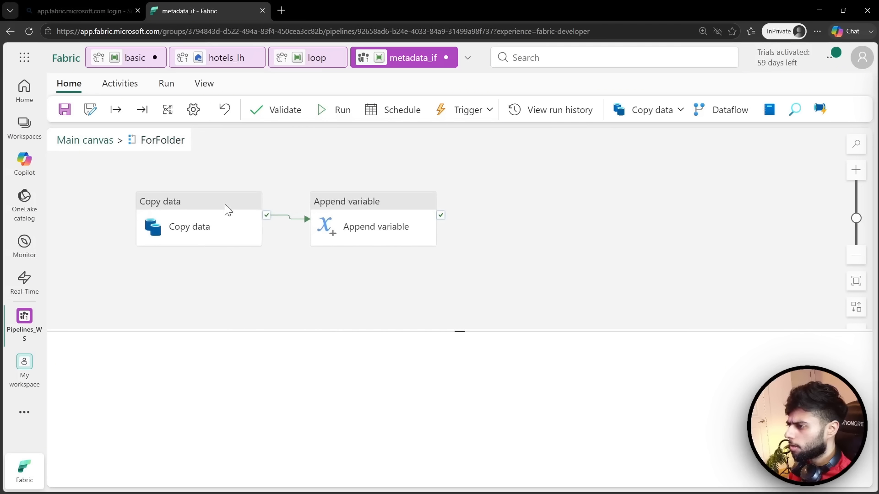
drag(455, 331, 453, 376)
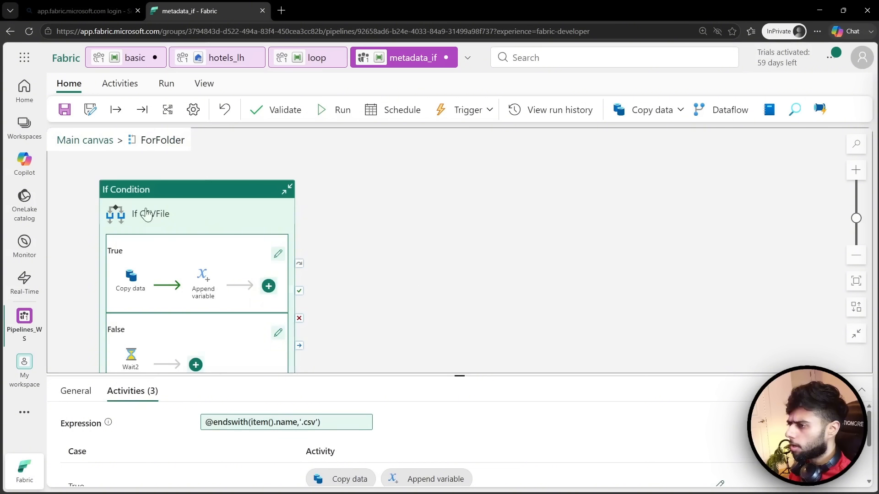
click(84, 140)
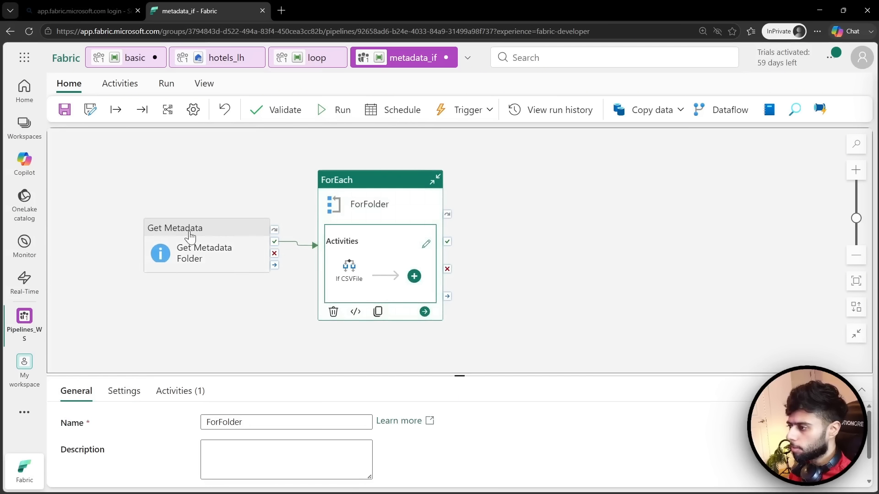
- Find the variable activities by searching for var and add a Set variable activity to the main canvas
click(190, 237)
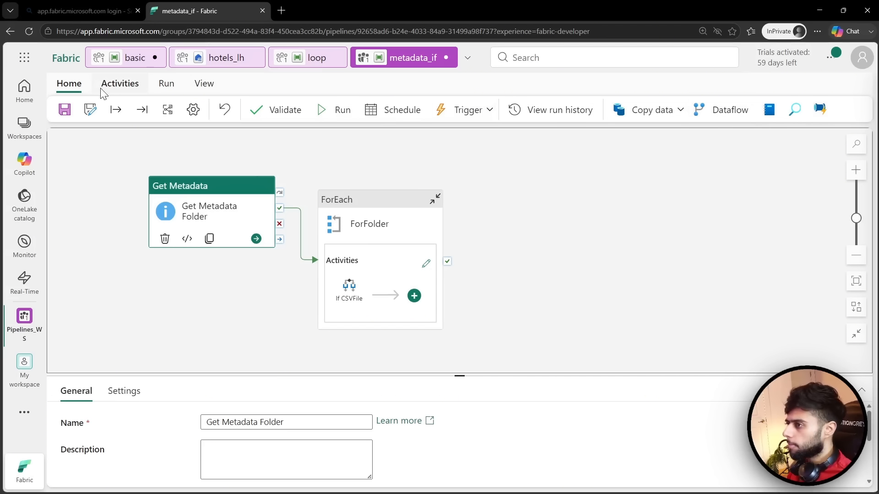
click(118, 85)
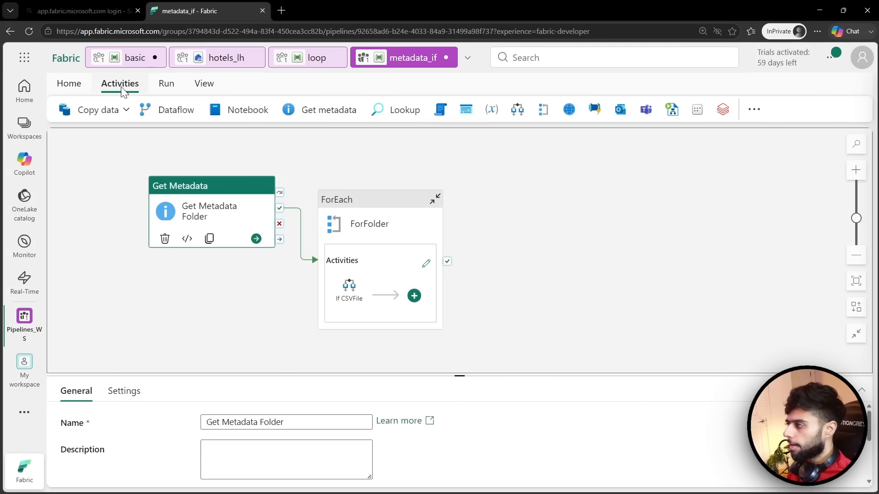
click(754, 111)
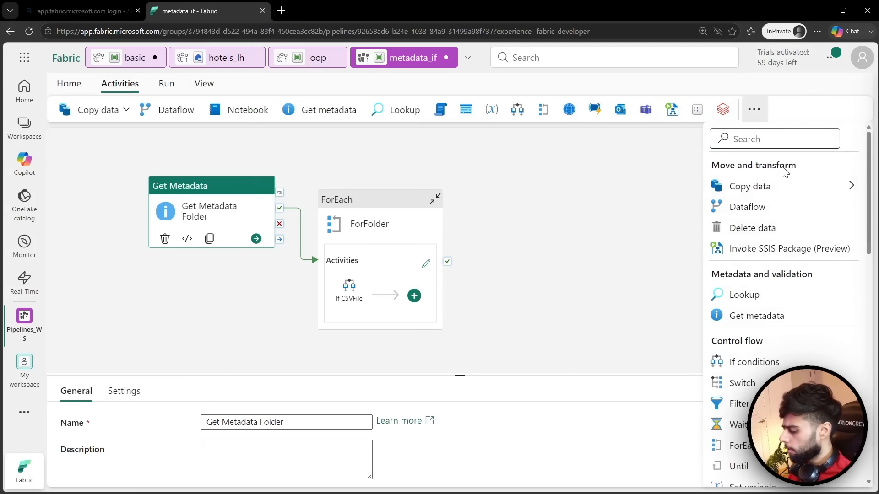
click(771, 138)
text(var)
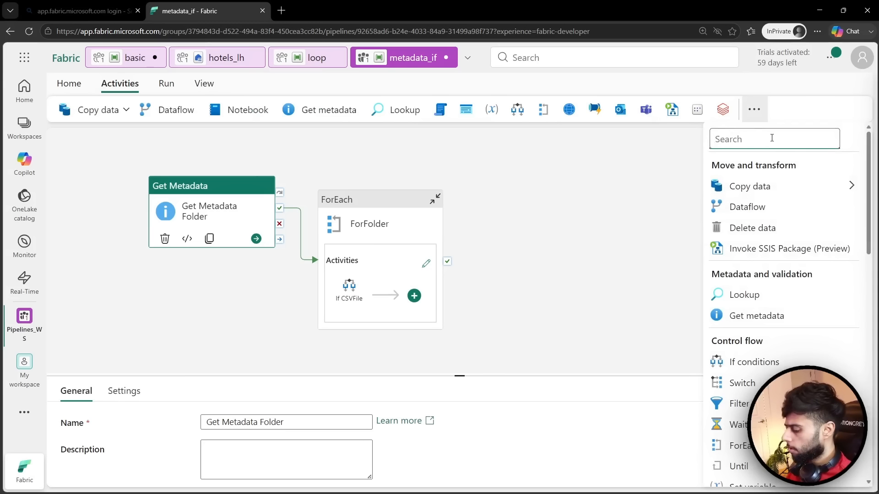
click(769, 185)
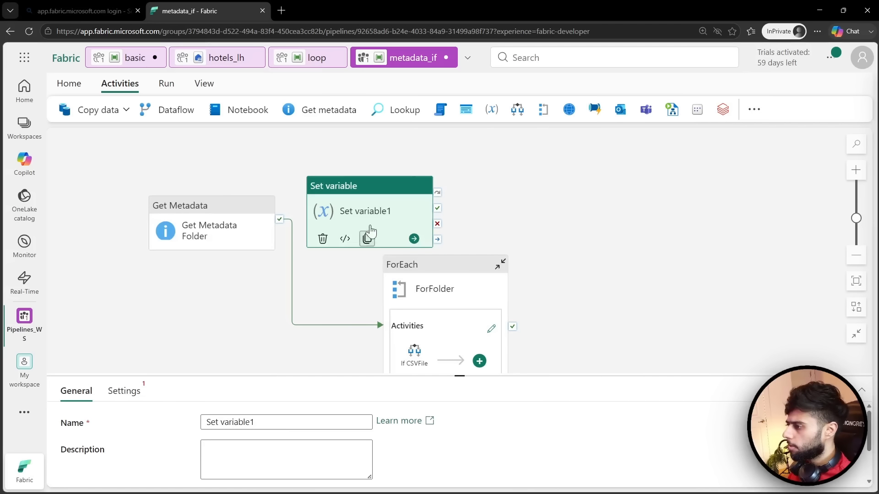
- Place the Set variable activity after the ForFolder loop and connect ForFolder's on-success output to it
drag(365, 238, 624, 293)
drag(677, 279, 746, 305)
drag(461, 273, 447, 224)
drag(698, 301, 639, 262)
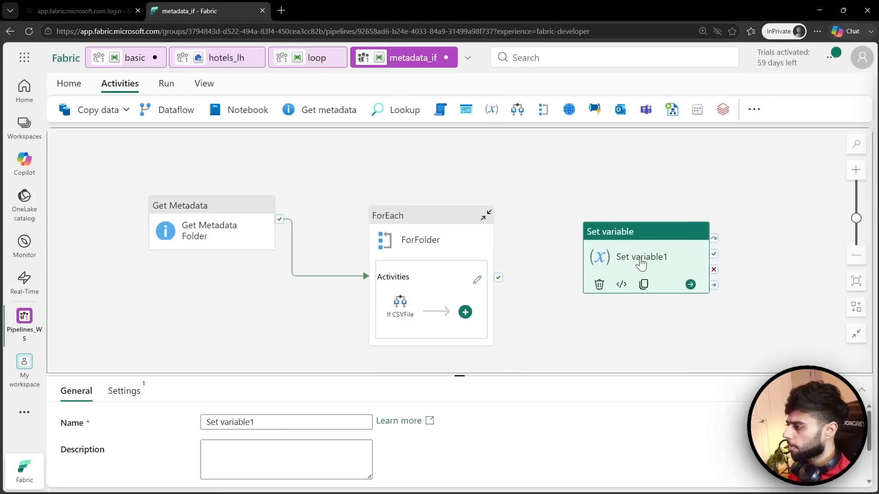
drag(498, 278, 645, 243)
drag(640, 276, 634, 312)
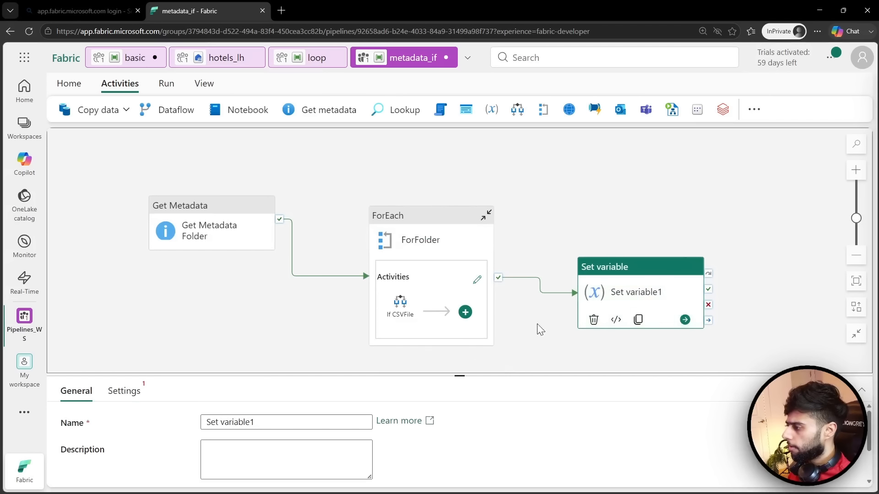
- Rename the new activity to Set variable and choose total_number as the pipeline variable it sets
drag(460, 374, 460, 273)
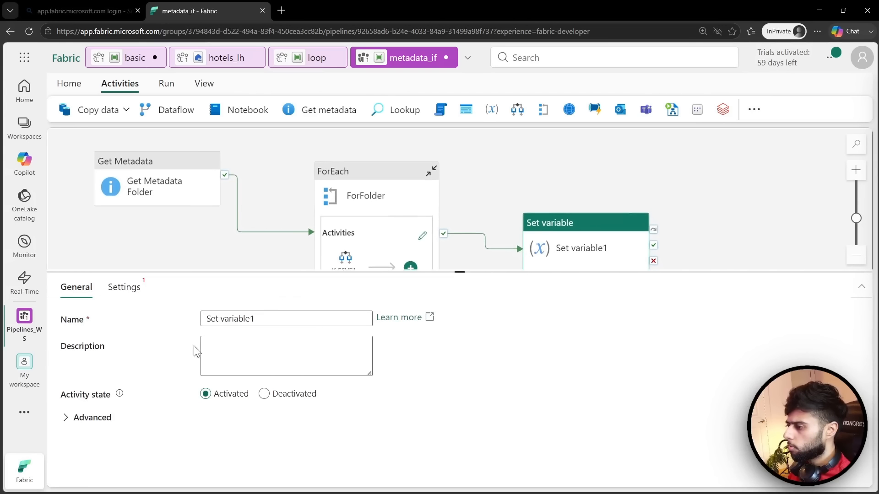
click(290, 320)
key(BackSpace)
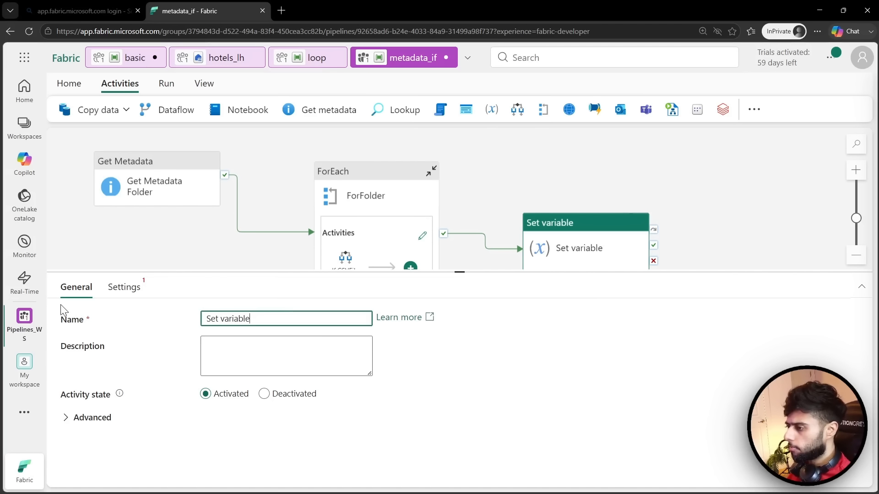
click(124, 287)
click(329, 346)
click(228, 383)
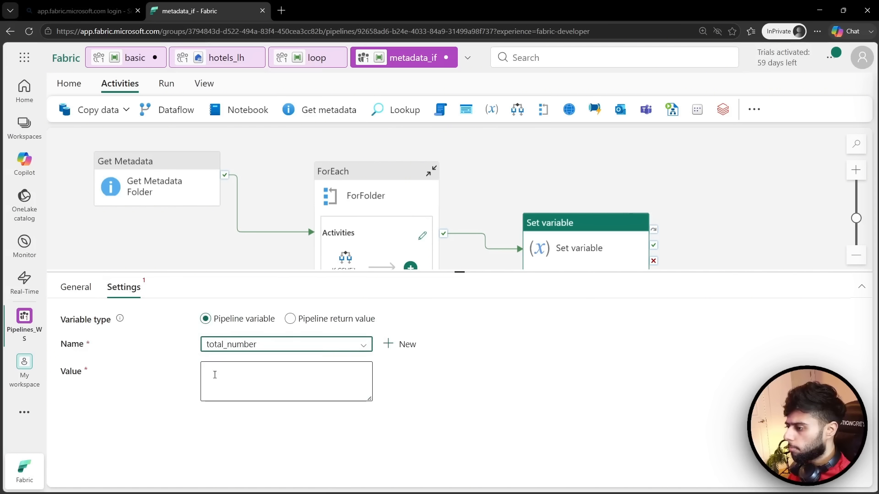
click(225, 396)
click(226, 411)
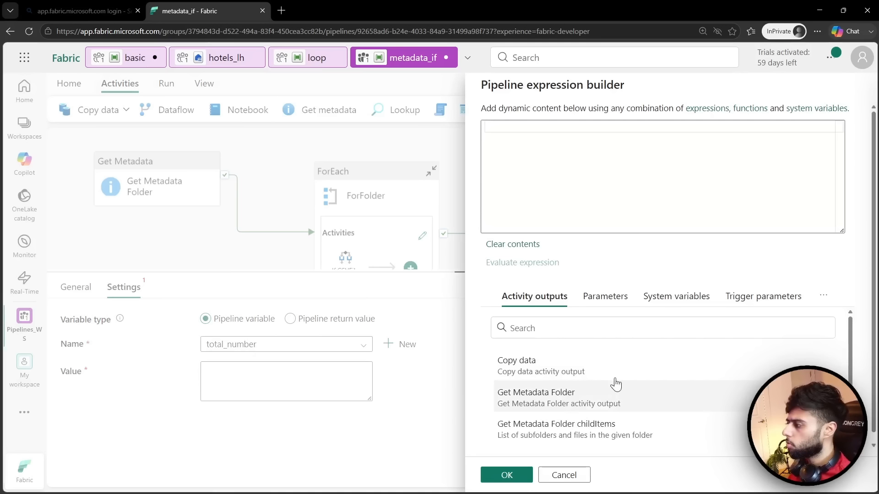
click(824, 298)
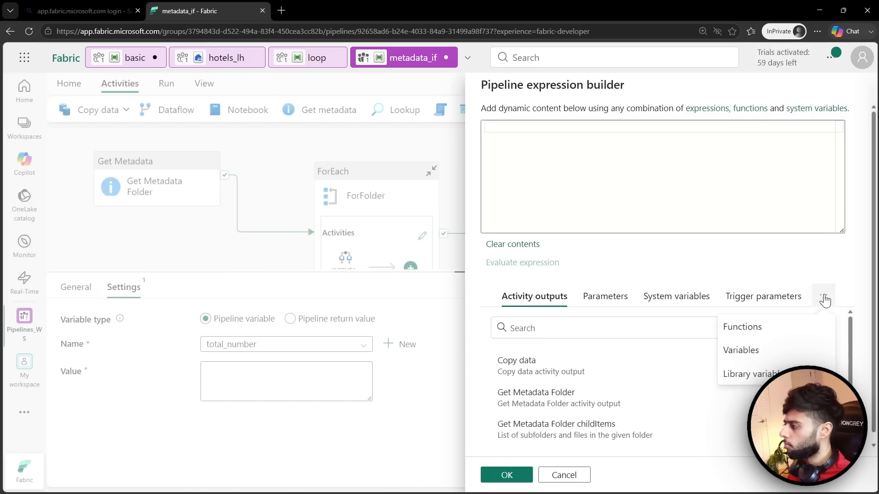
click(740, 351)
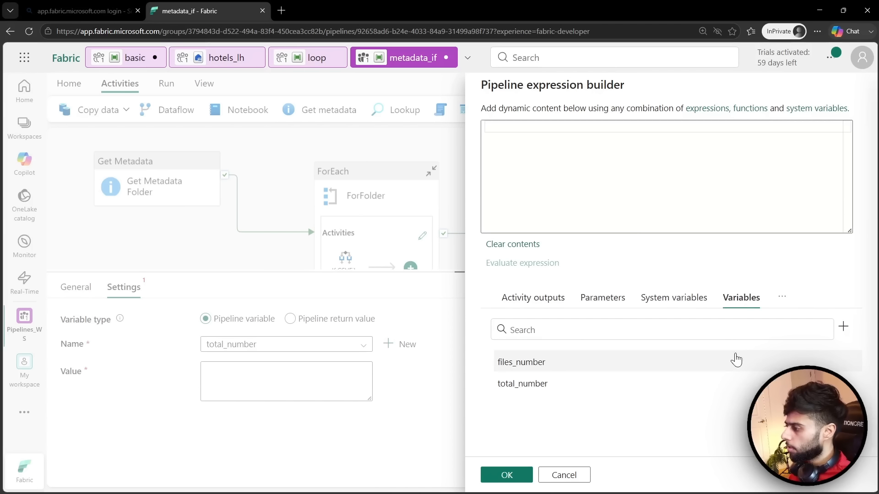
click(557, 366)
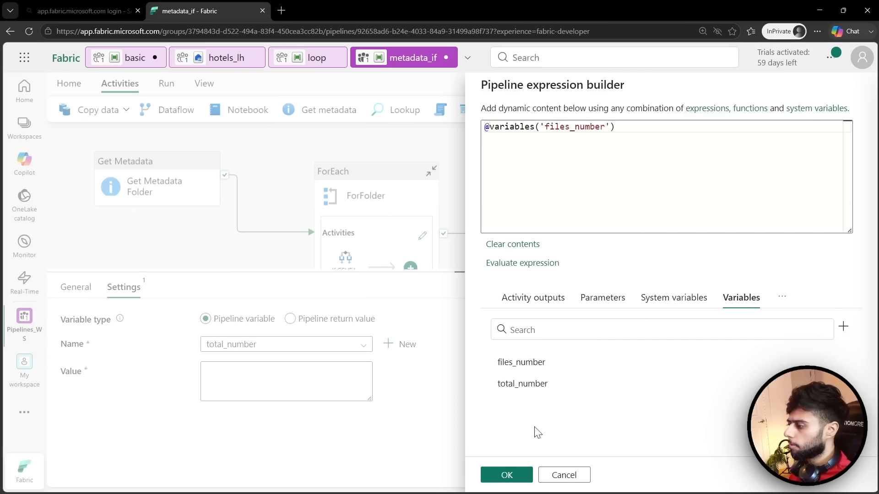
click(490, 474)
click(294, 370)
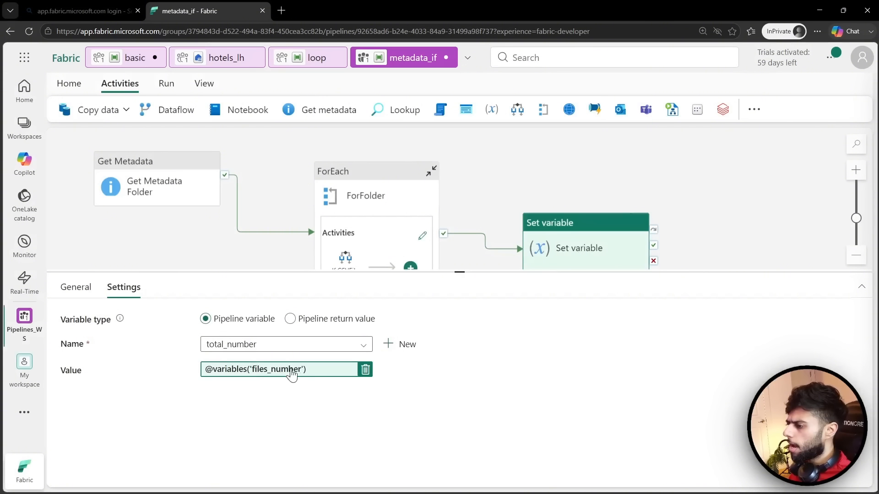
click(488, 129)
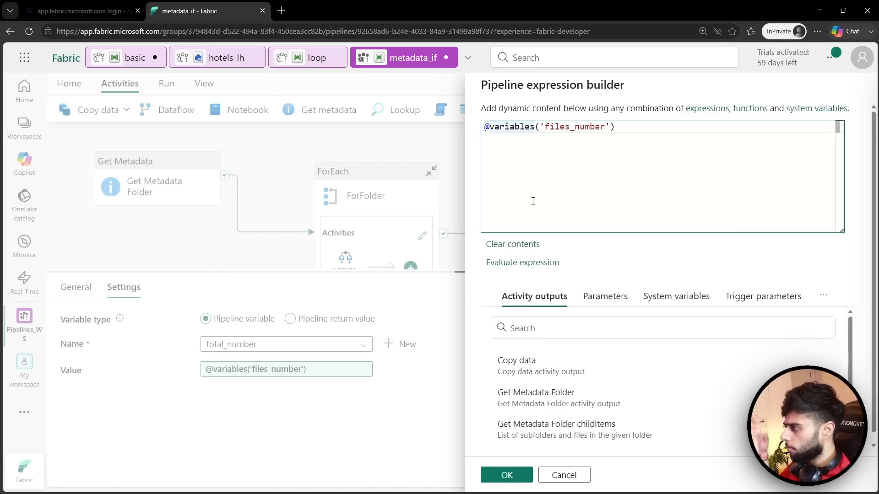
text(string)
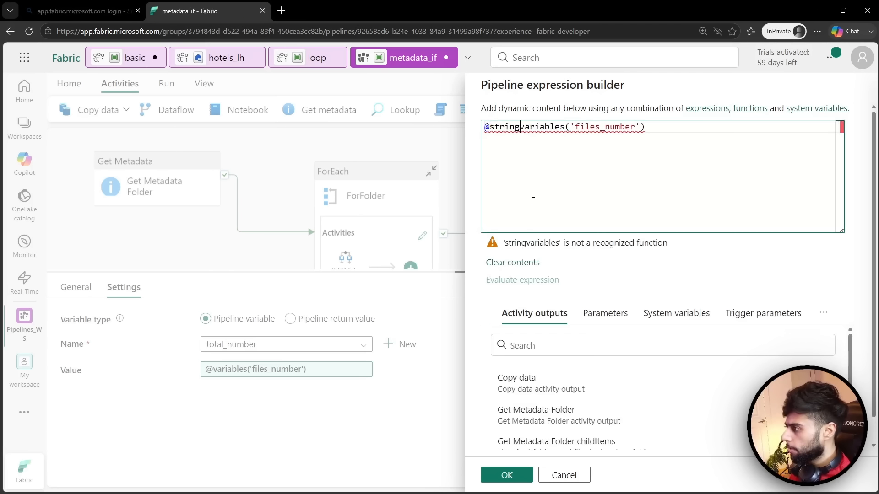
text(()
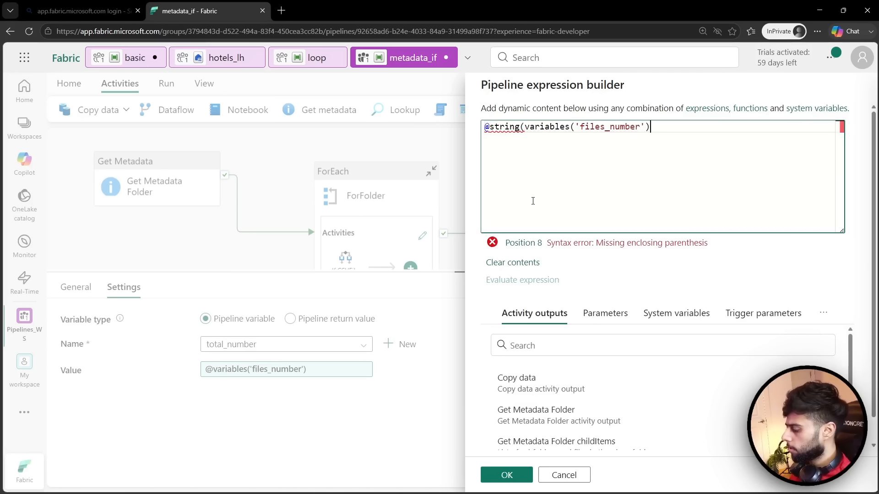
text())
click(506, 475)
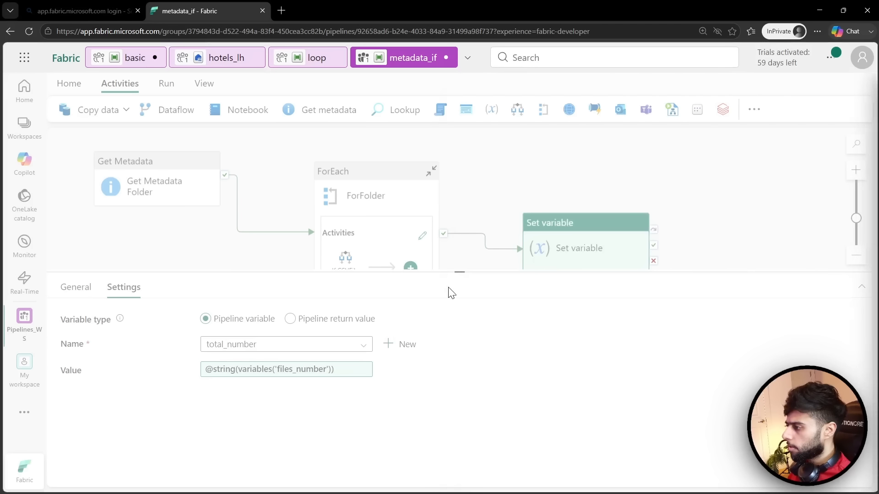
- Deselect the Set variable activity and save the metadata_if pipeline
drag(459, 272, 459, 389)
click(312, 310)
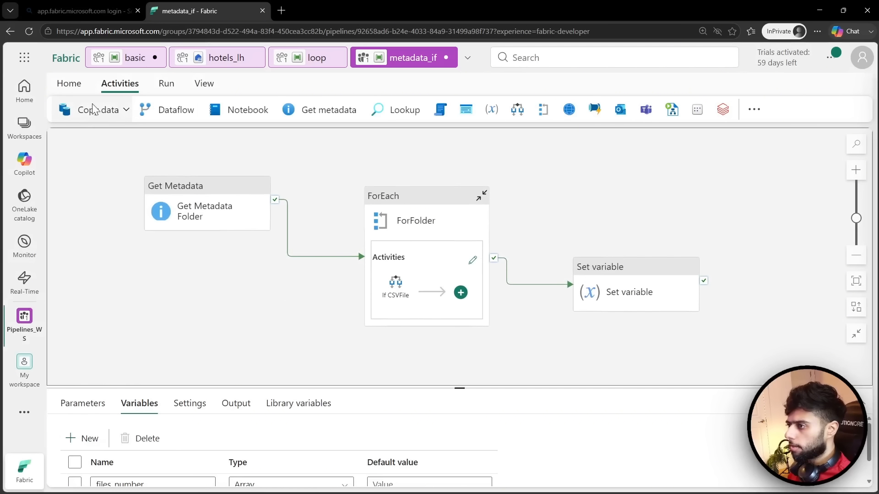
click(69, 84)
click(64, 110)
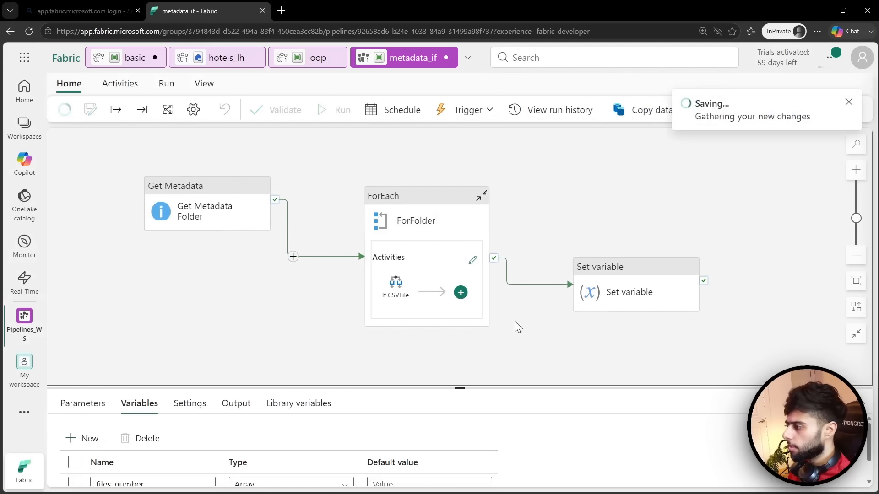
- Run the metadata_if pipeline and inspect the Set variable activity's output value for total_number
click(325, 111)
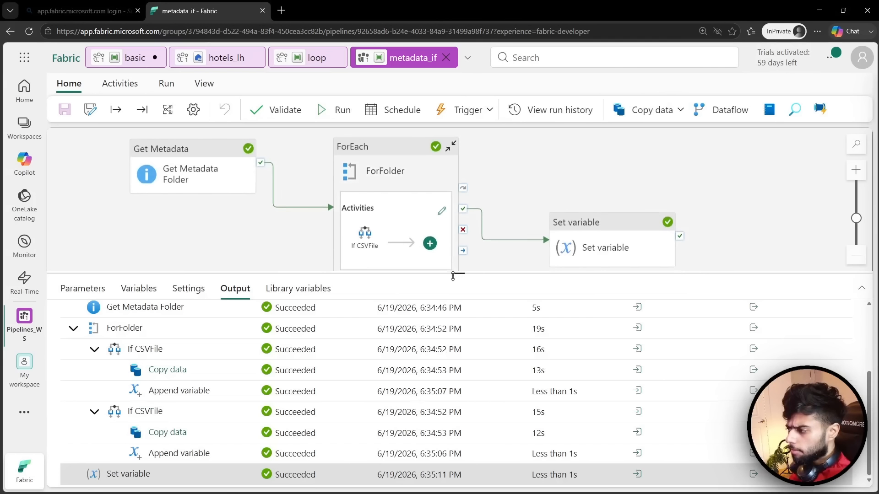
drag(452, 276, 458, 202)
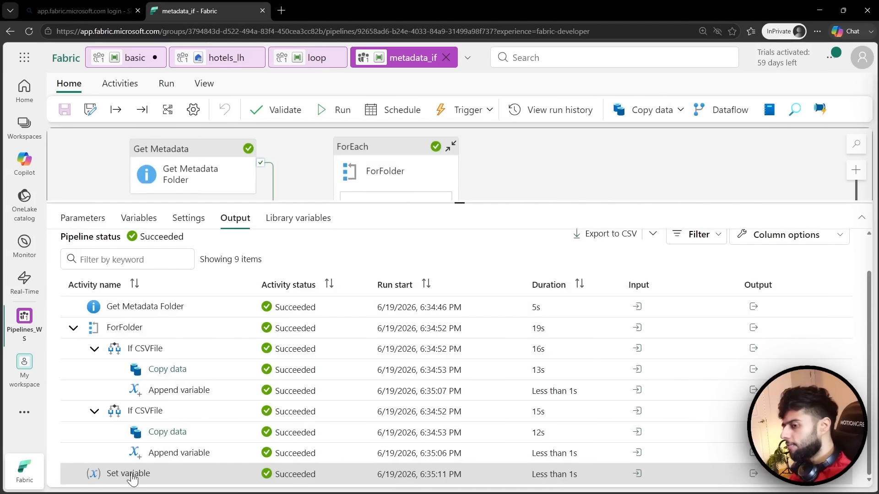
click(753, 474)
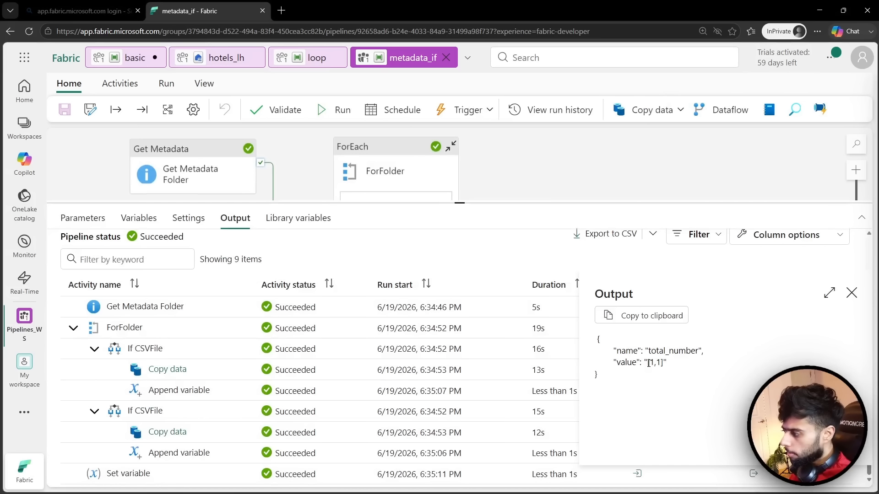
drag(648, 364, 665, 363)
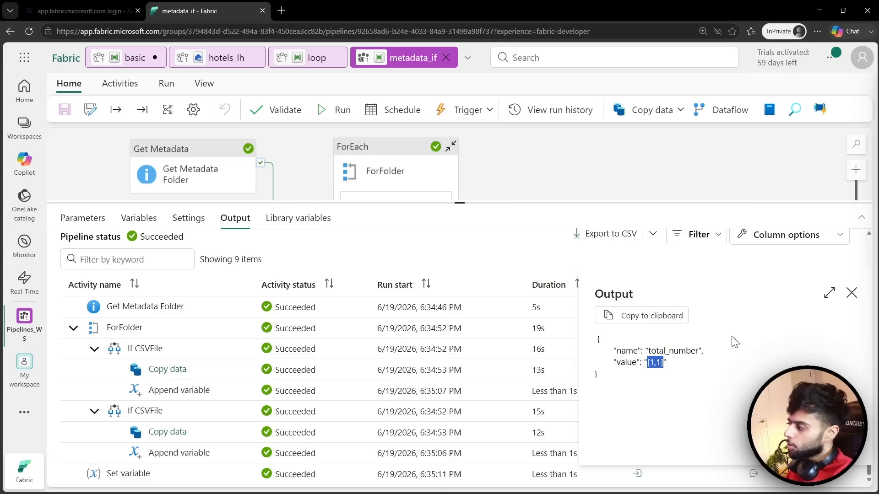
click(850, 296)
drag(505, 207, 509, 374)
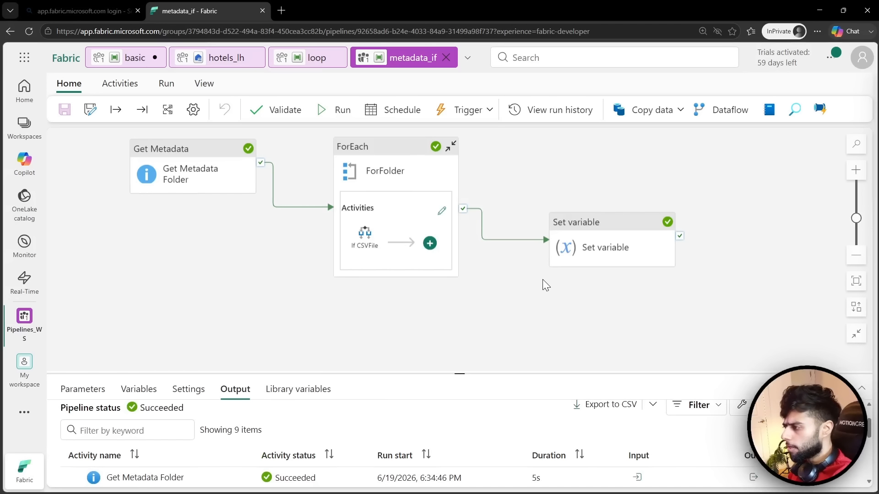
- Change the type of the total_number pipeline variable to Integer
drag(533, 297, 488, 299)
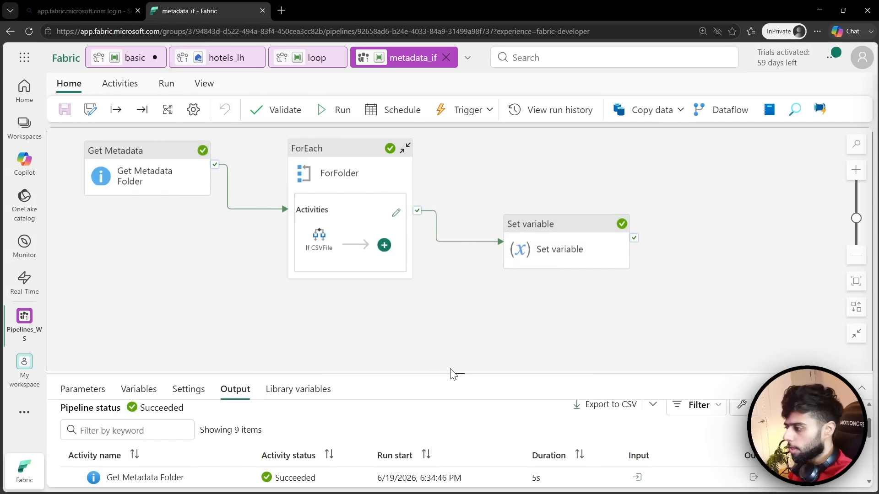
drag(451, 373, 457, 266)
click(151, 281)
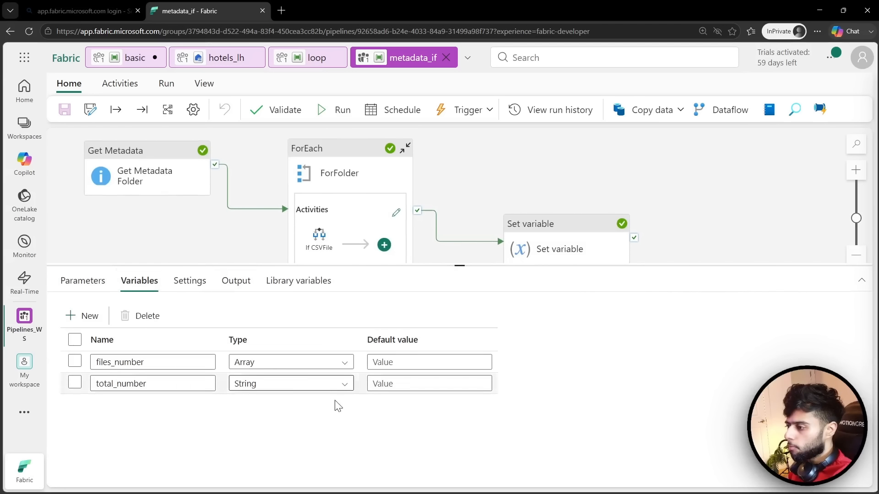
click(324, 383)
scroll(296, 456, down, 1)
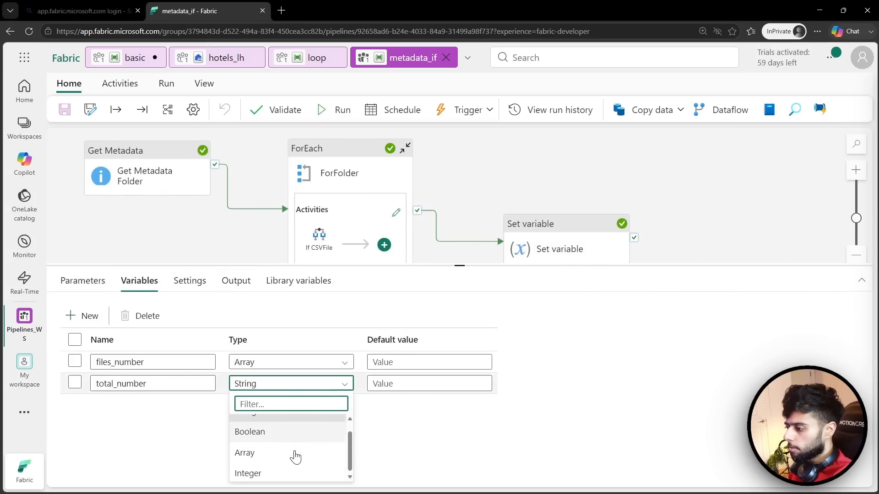
click(265, 472)
click(566, 249)
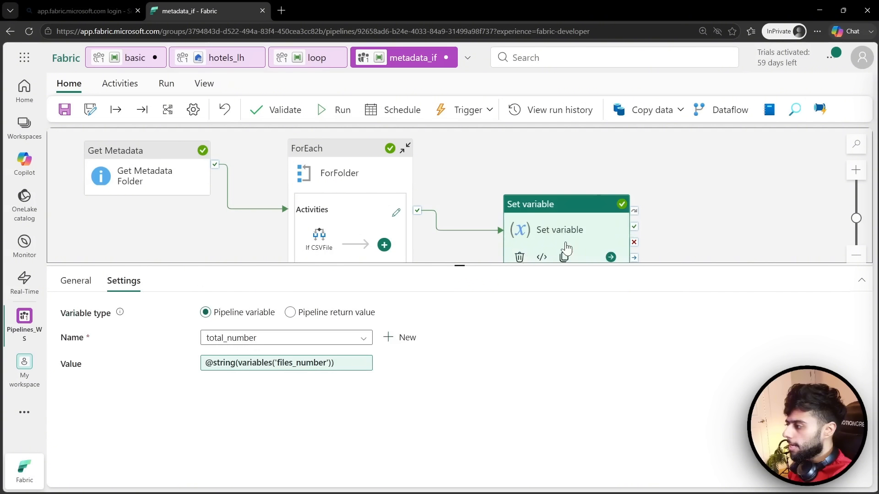
click(295, 365)
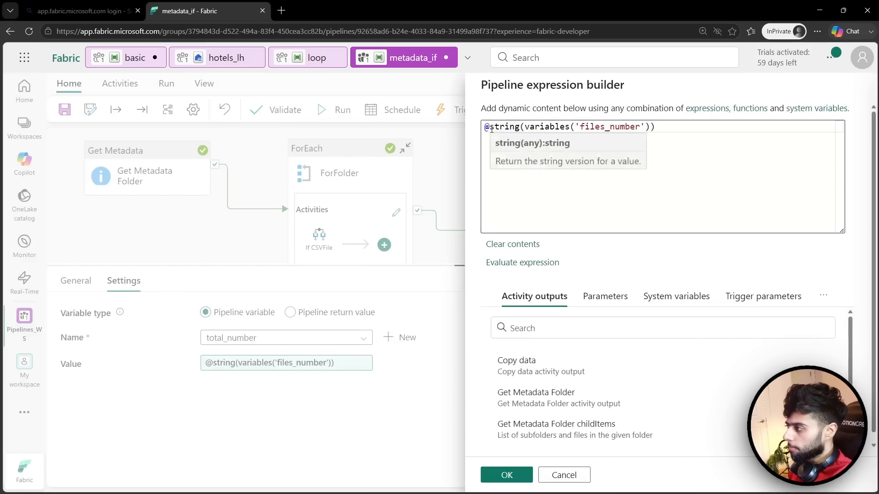
drag(489, 128, 525, 127)
key(BackSpace)
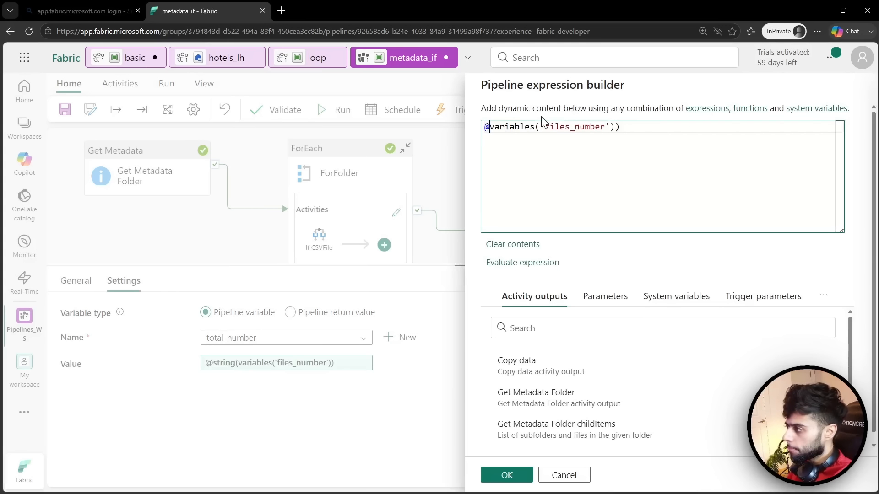
key(BackSpace)
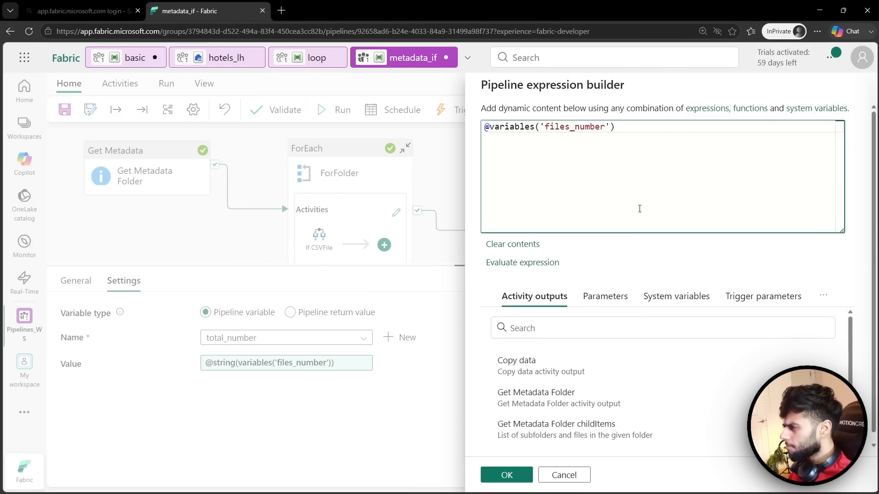
- Look up length among the collection functions, try inserting length() on a new line below the expression, and remove it
key(Return)
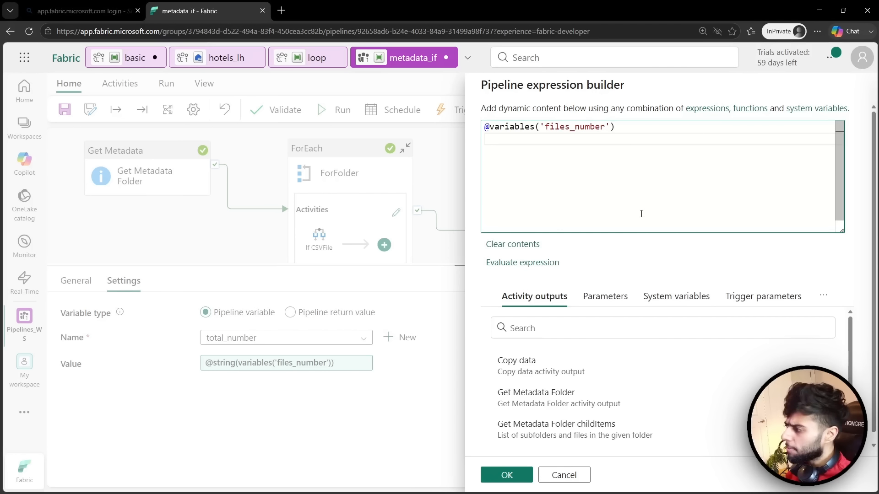
click(823, 296)
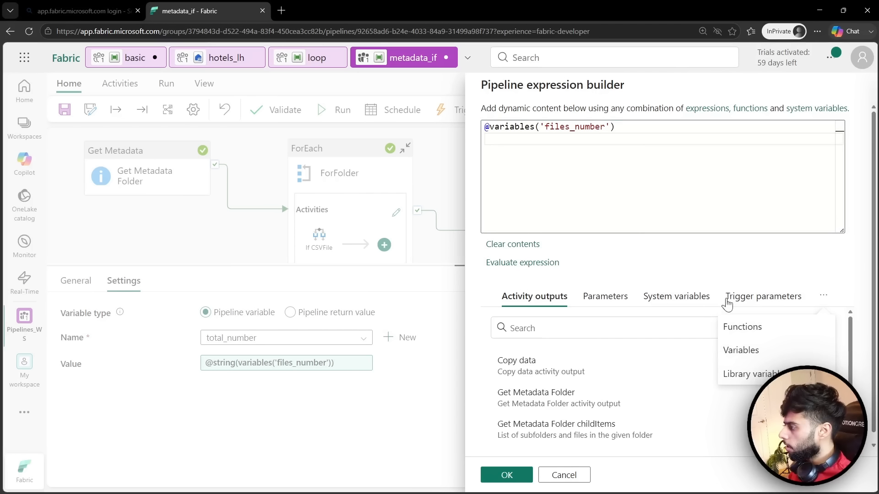
click(748, 338)
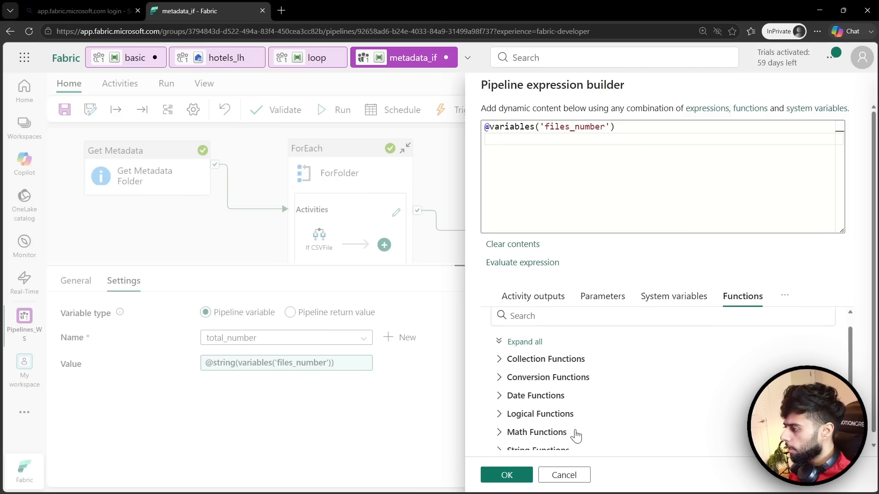
scroll(526, 392, down, 1)
click(499, 351)
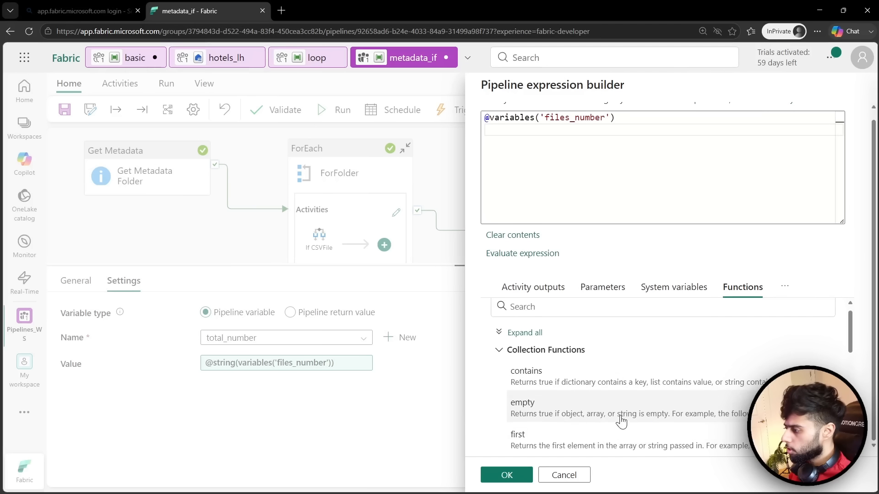
scroll(617, 419, down, 1)
scroll(591, 425, down, 4)
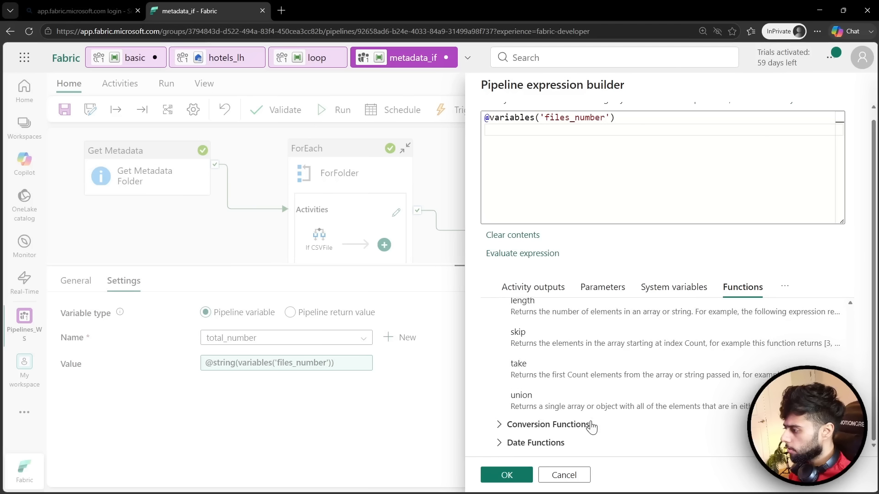
scroll(581, 408, up, 3)
scroll(580, 406, up, 3)
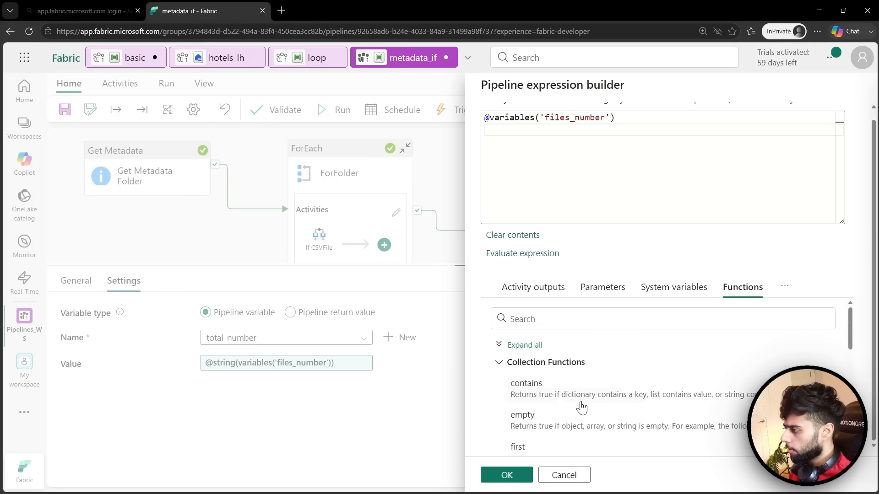
scroll(566, 398, down, 3)
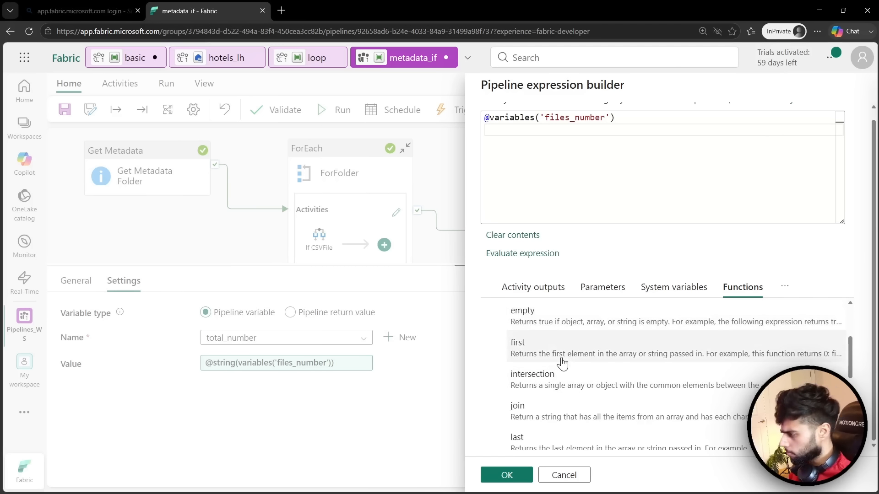
scroll(561, 364, down, 2)
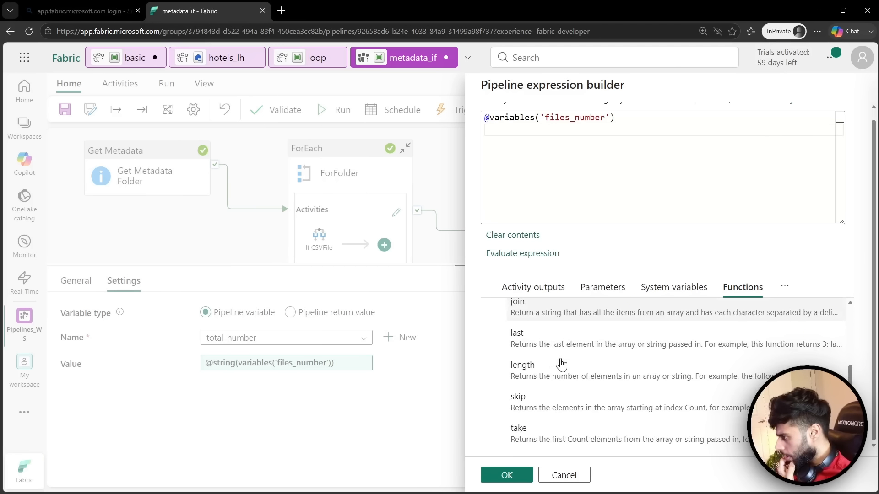
click(561, 364)
drag(527, 131, 462, 136)
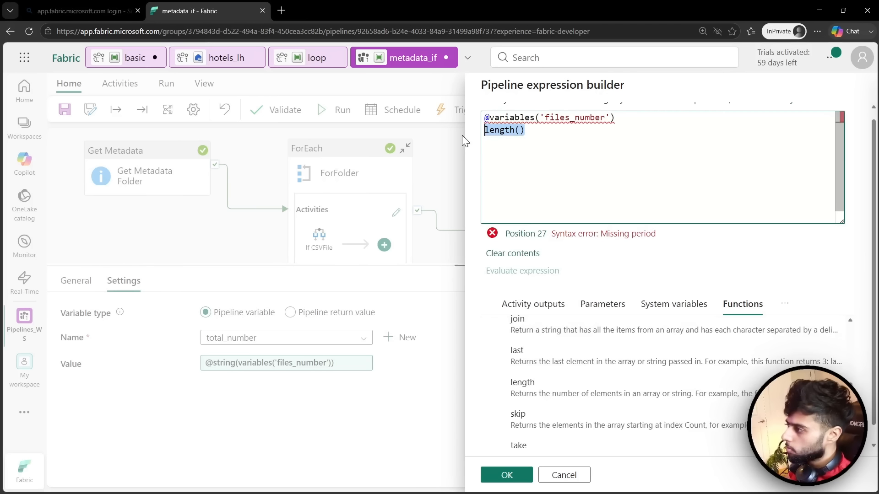
key(BackSpace)
key(BackSpace)
key(Home)
key(Right)
text(len)
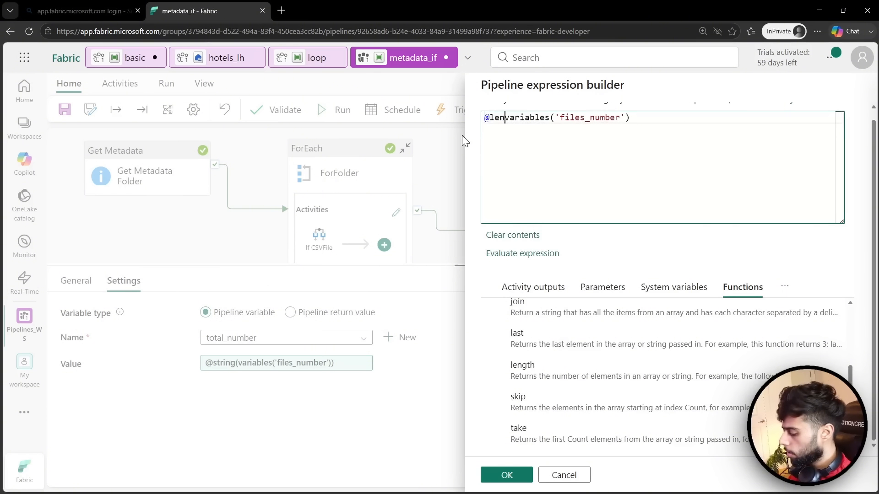
text(gth()
key(Down)
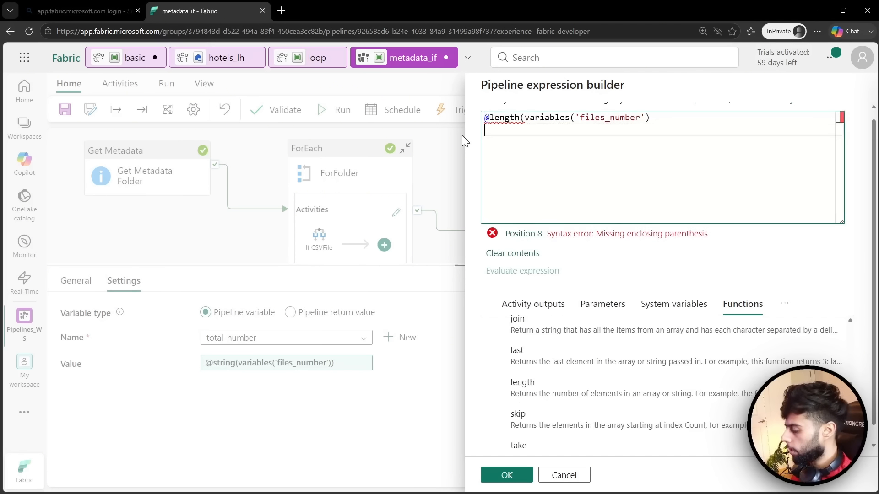
key(BackSpace)
text())
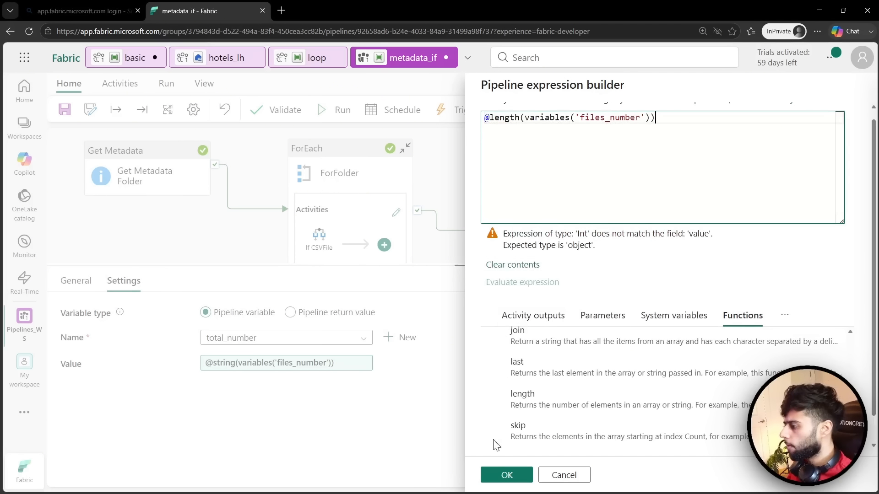
click(494, 470)
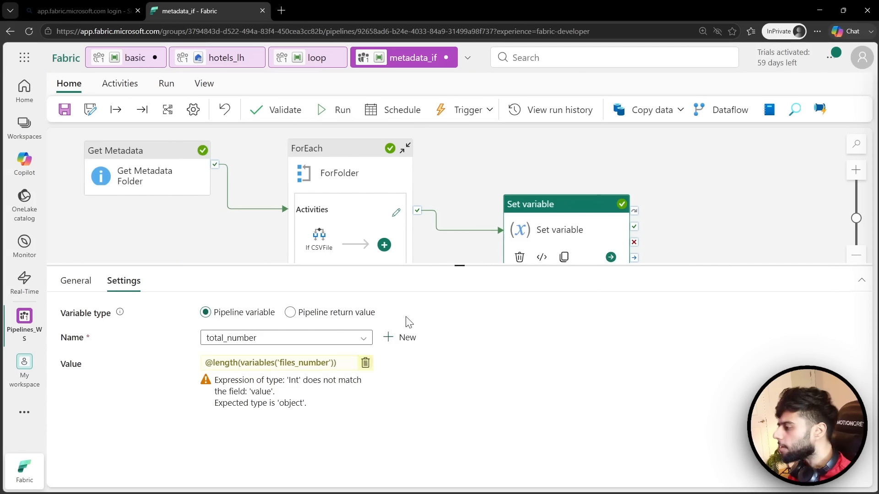
- Save and run the metadata_if pipeline, and refresh the status of its activity run list
drag(459, 265, 439, 380)
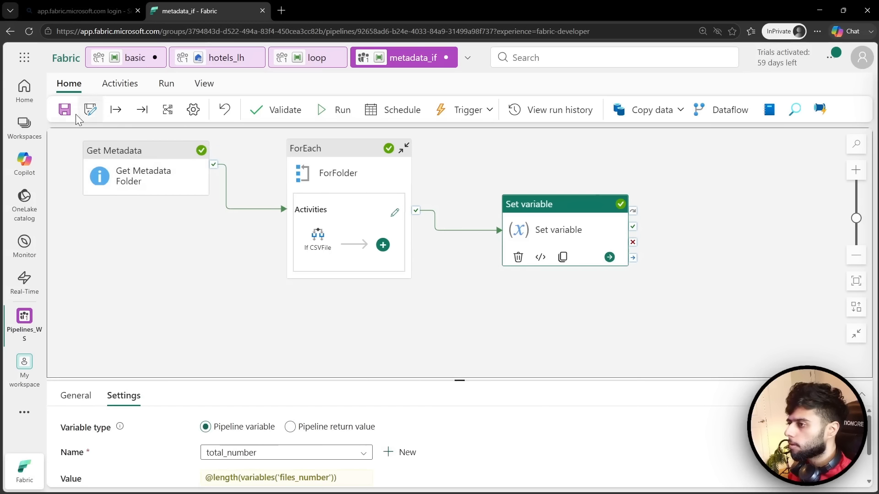
click(64, 110)
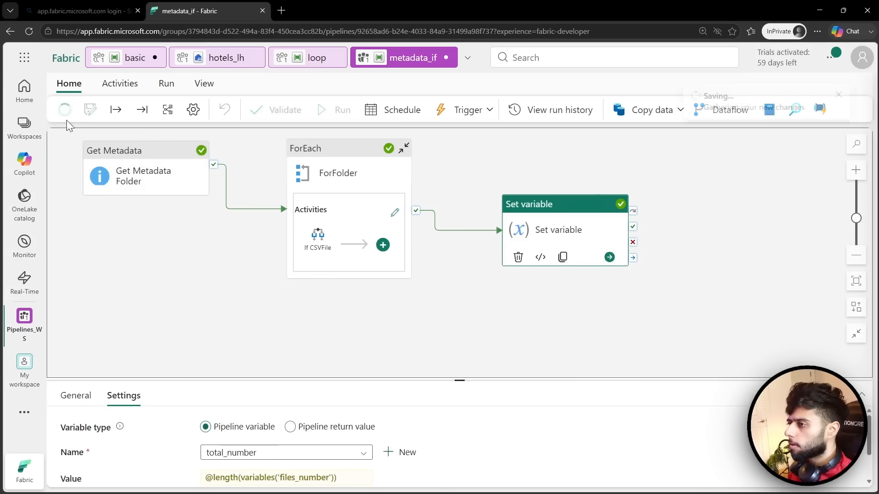
click(337, 117)
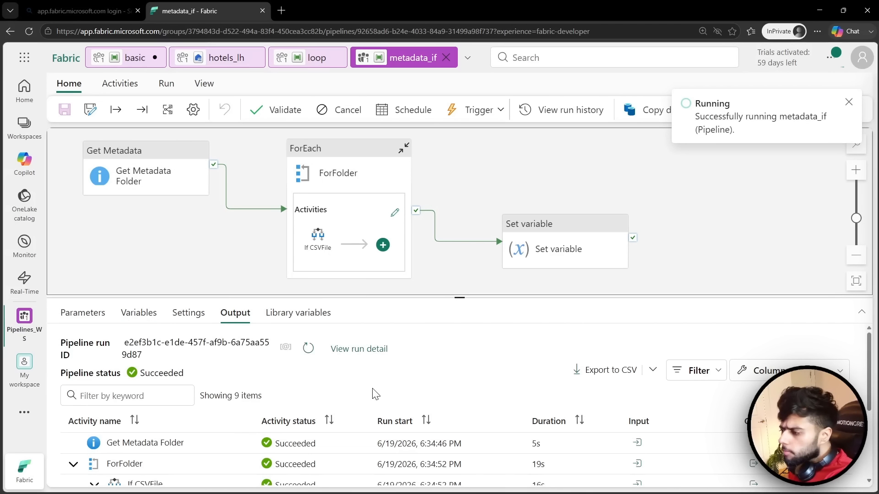
click(308, 347)
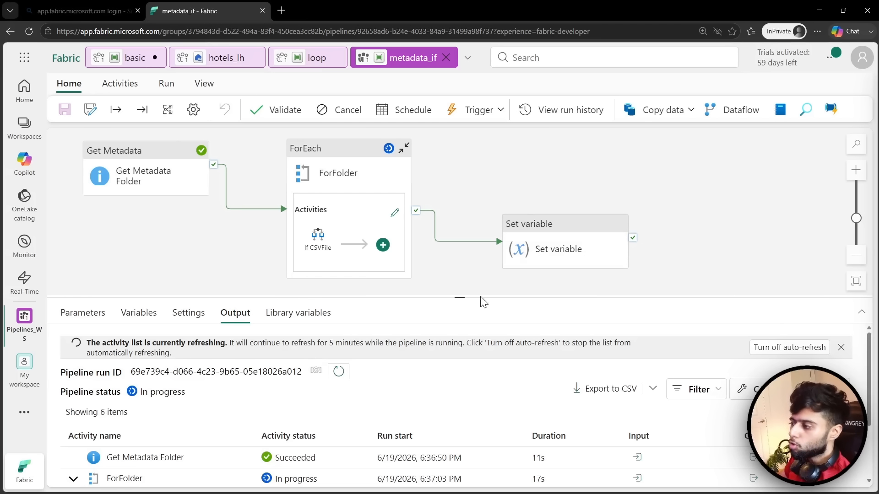
- Examine the new run's activity list and the Set variable activity's output value for total_number
drag(458, 298, 461, 206)
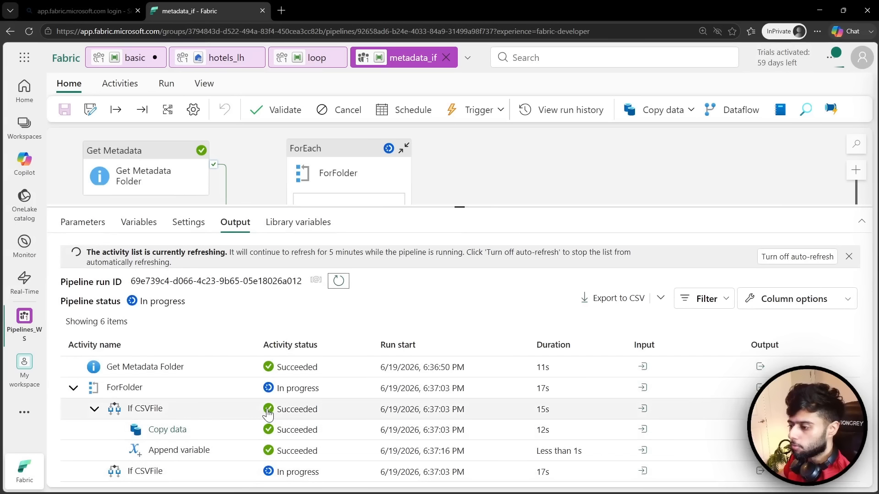
scroll(238, 434, down, 2)
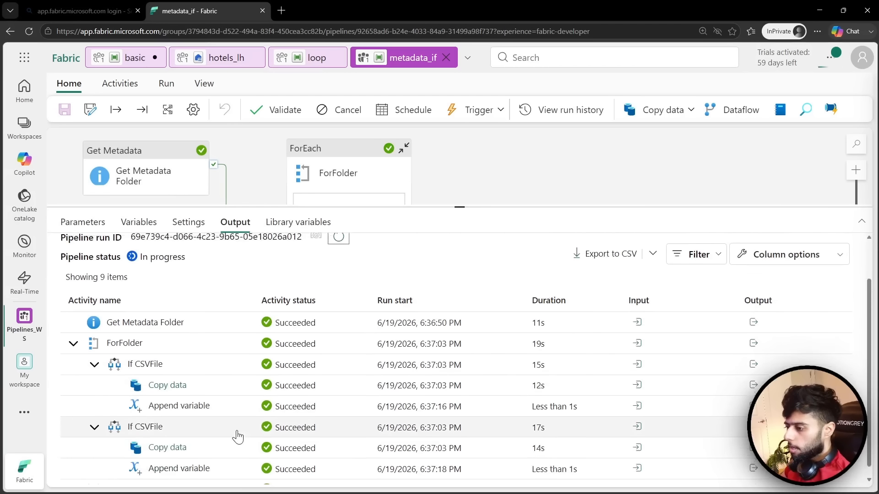
click(754, 473)
double_click(645, 363)
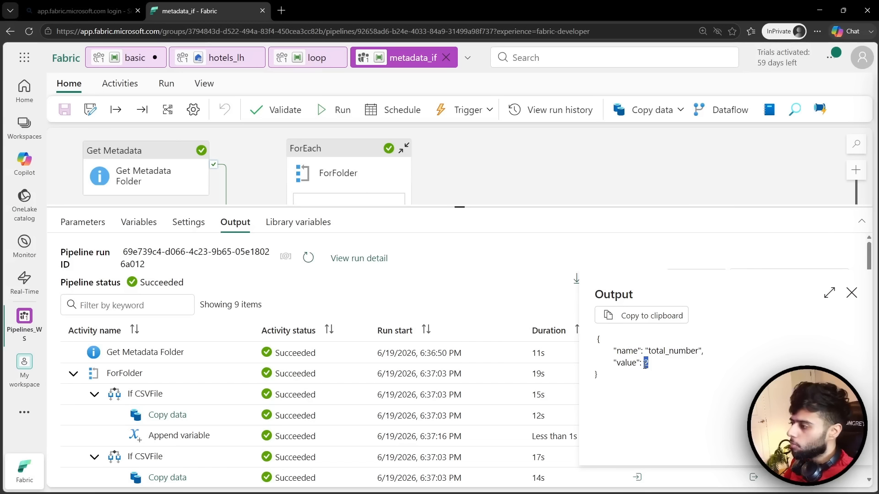
click(851, 293)
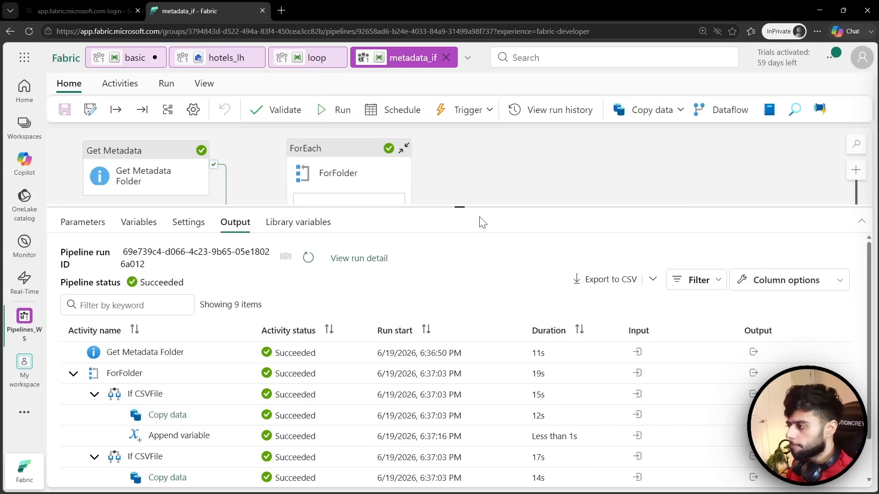
drag(472, 206, 459, 288)
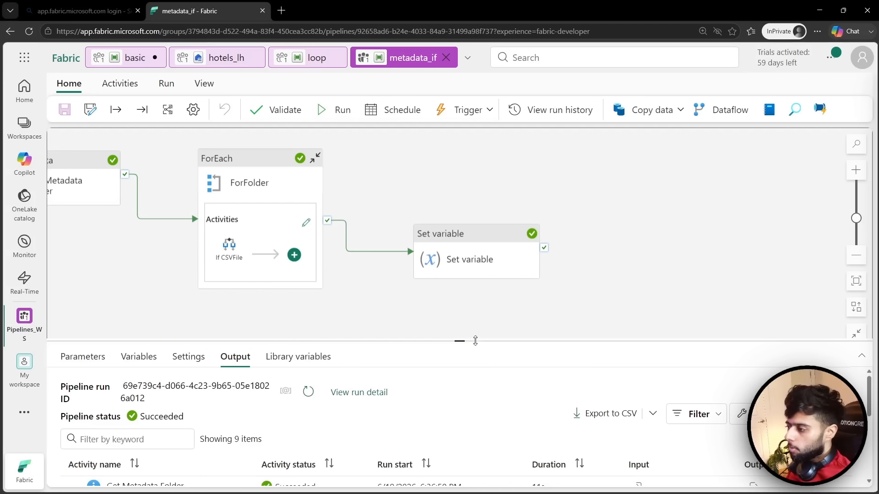
drag(459, 340, 441, 463)
drag(443, 372, 362, 367)
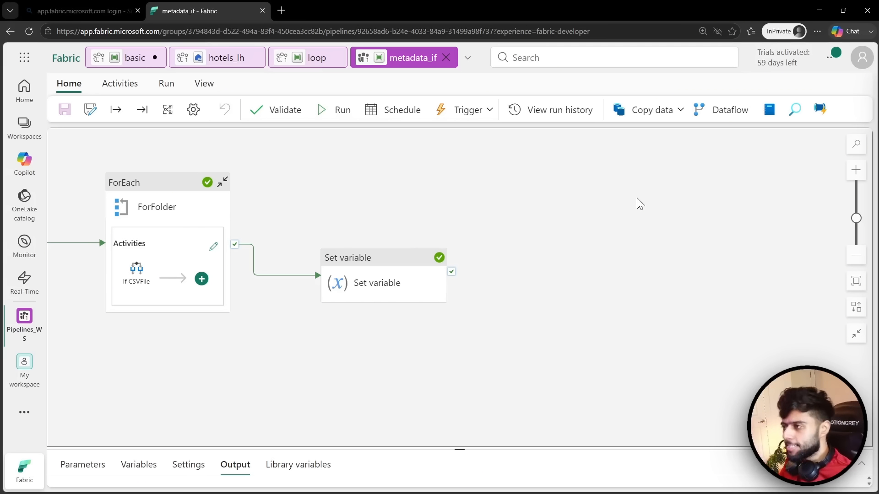
- Add an Office 365 Email activity to the pipeline and connect it to the Set variable activity's on-success output
click(121, 84)
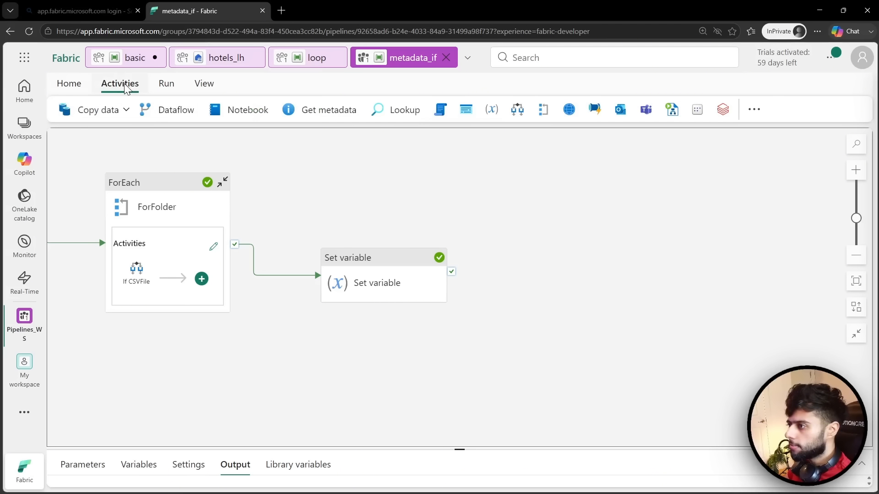
click(625, 116)
drag(335, 210, 676, 263)
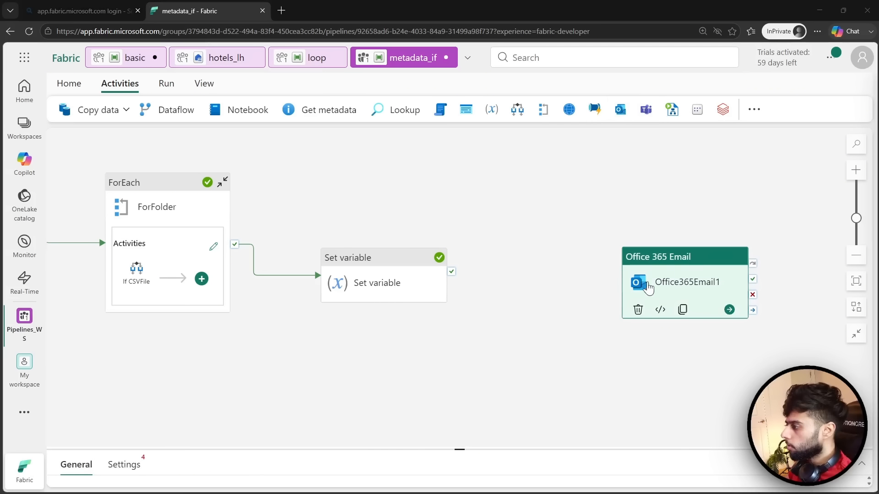
drag(640, 281, 541, 303)
drag(593, 318, 574, 347)
drag(346, 345, 527, 325)
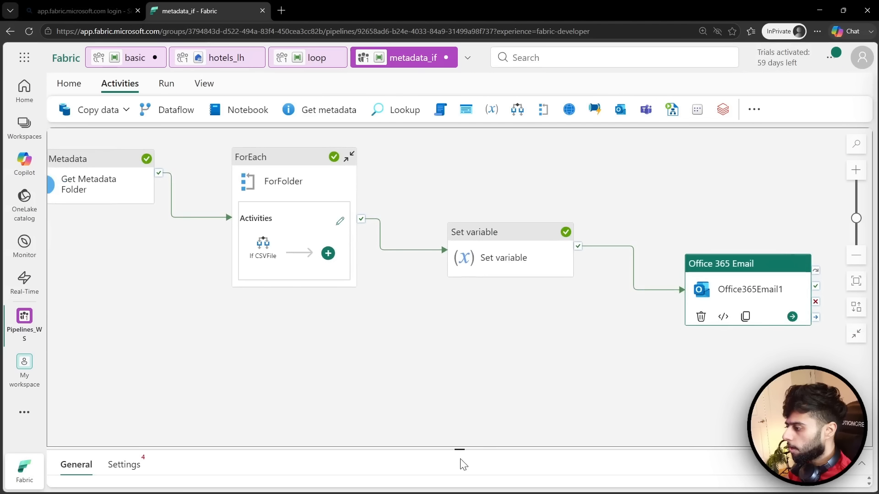
- Move the Office 365 Email activity slightly upward on the canvas and rename it Inform
drag(459, 449, 467, 356)
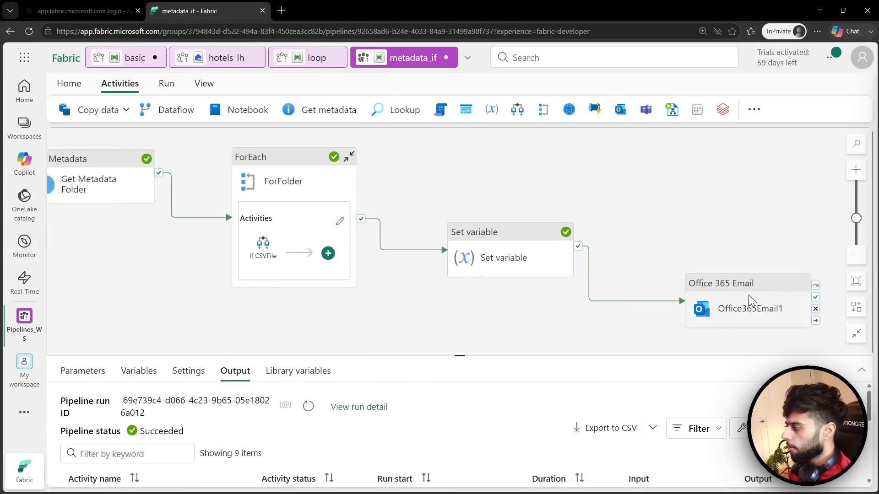
drag(753, 304, 750, 276)
drag(463, 355, 456, 338)
click(265, 386)
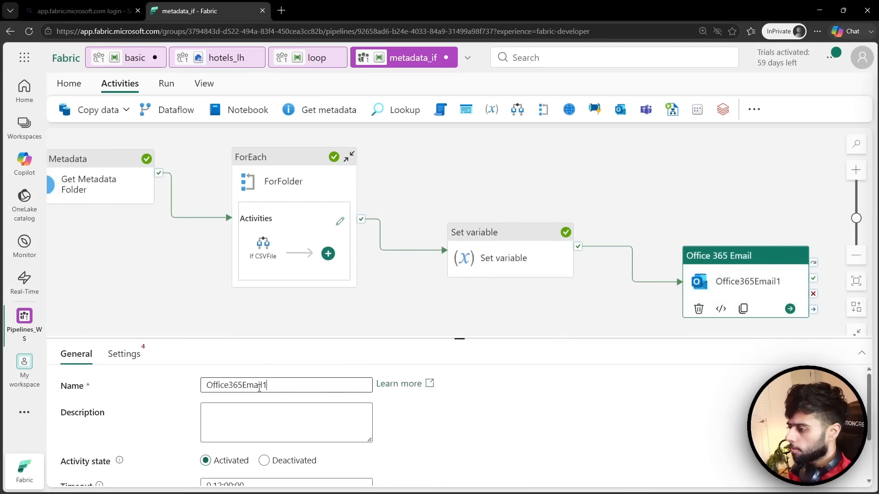
drag(265, 387, 202, 363)
text(Inform)
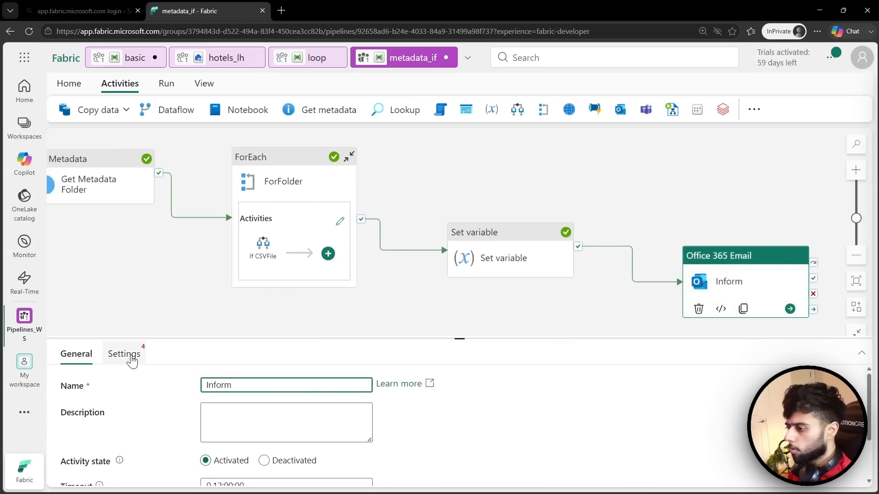
- Examine the Inform activity's settings for connection, recipient, subject and message body
click(130, 356)
drag(454, 337, 456, 317)
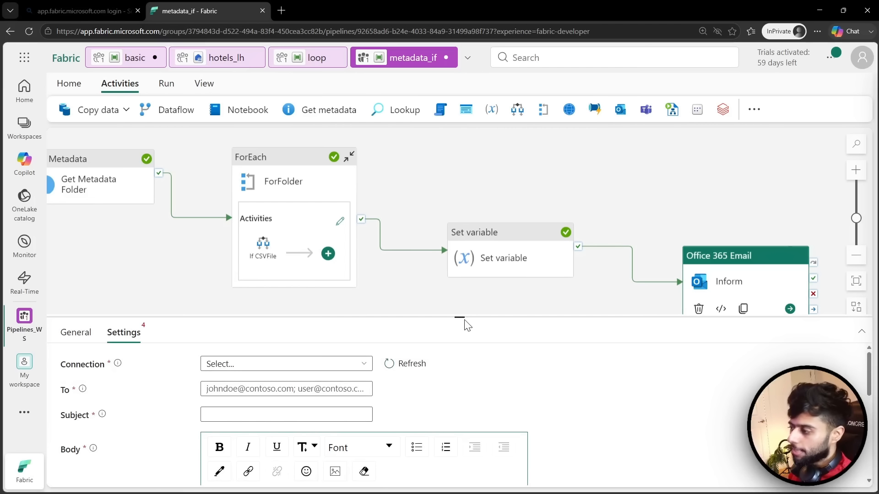
drag(459, 317, 459, 220)
scroll(137, 439, down, 3)
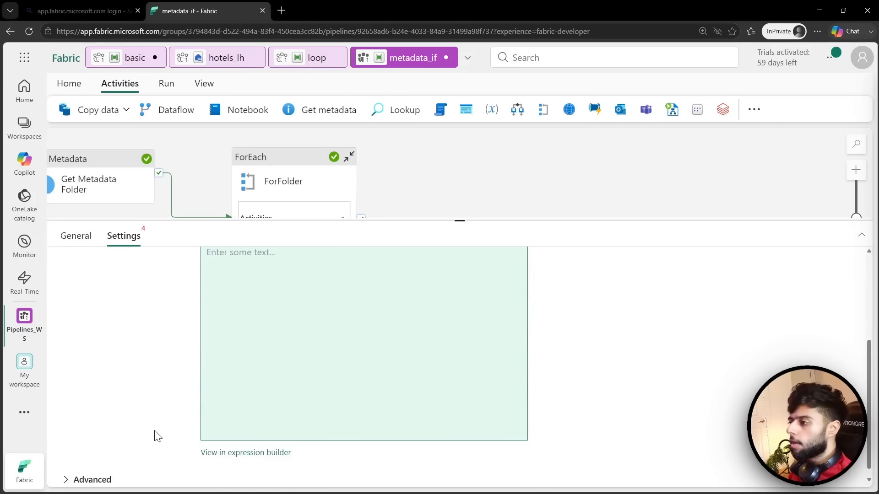
scroll(162, 453, up, 3)
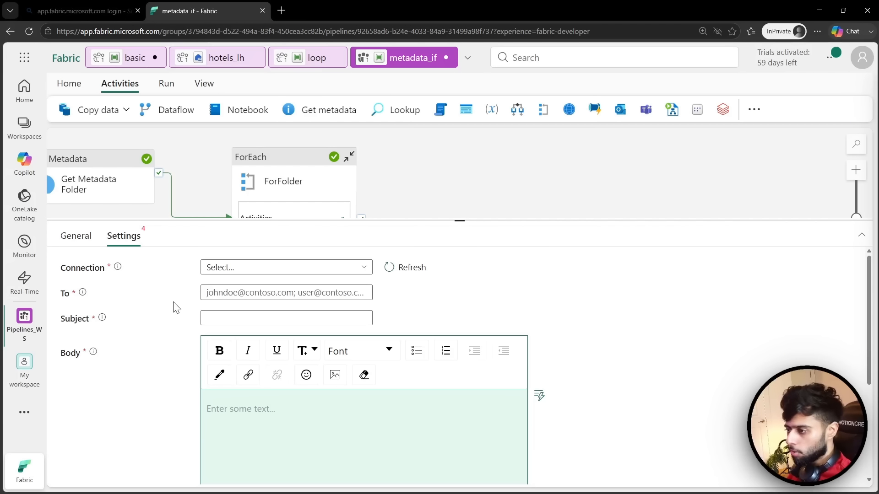
scroll(173, 389, down, 4)
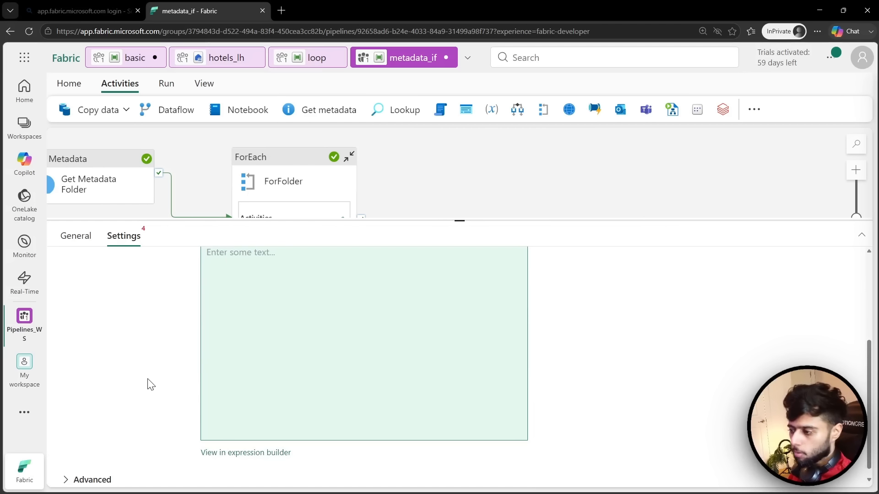
scroll(151, 407, up, 1)
scroll(174, 388, up, 3)
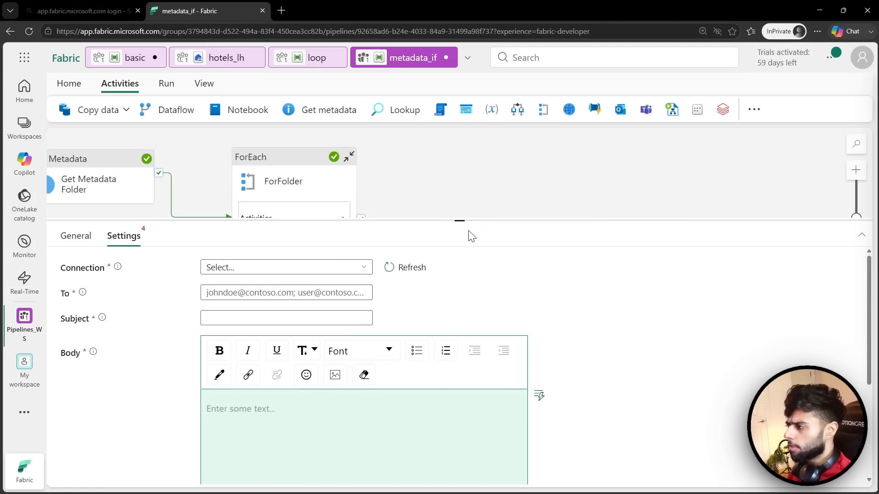
drag(460, 221, 462, 338)
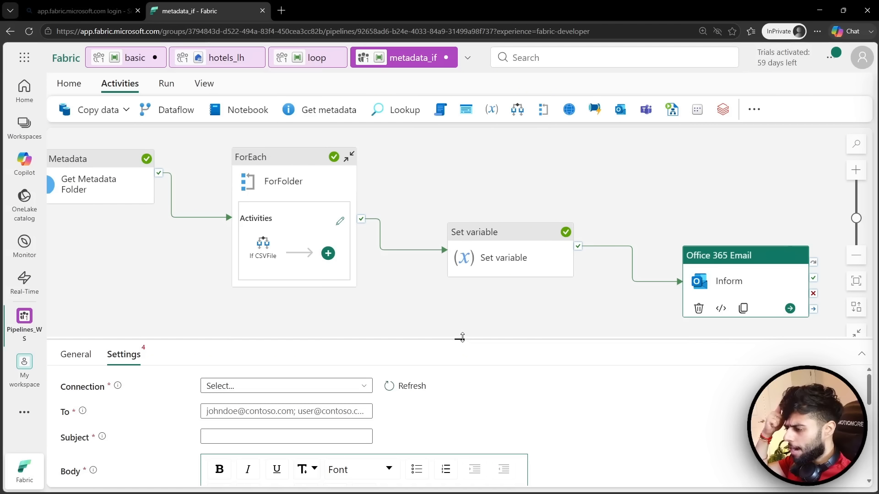
- Replace the Inform email activity with a Microsoft Teams activity connected to the Set variable activity's on-success output
click(727, 282)
key(Delete)
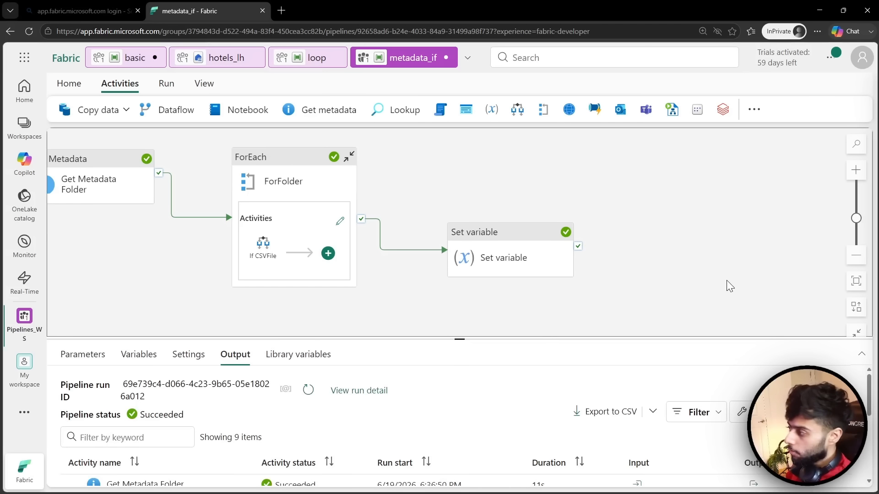
click(650, 111)
drag(475, 149, 707, 235)
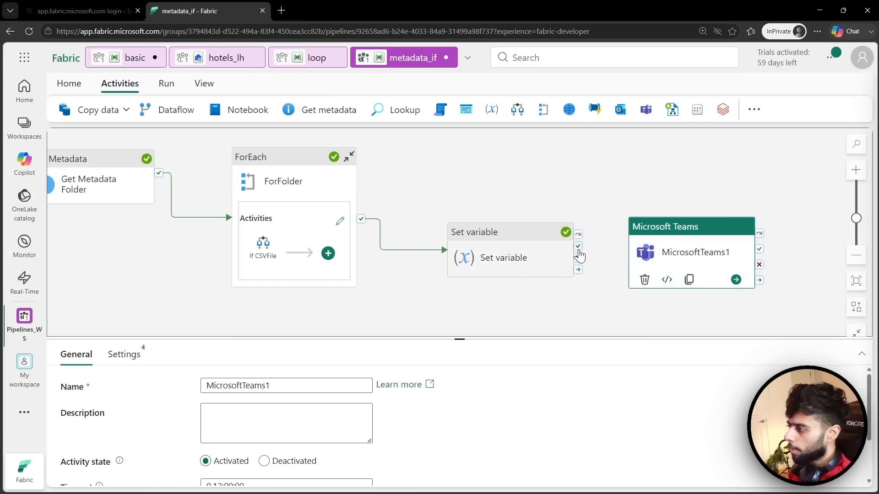
drag(578, 246, 688, 278)
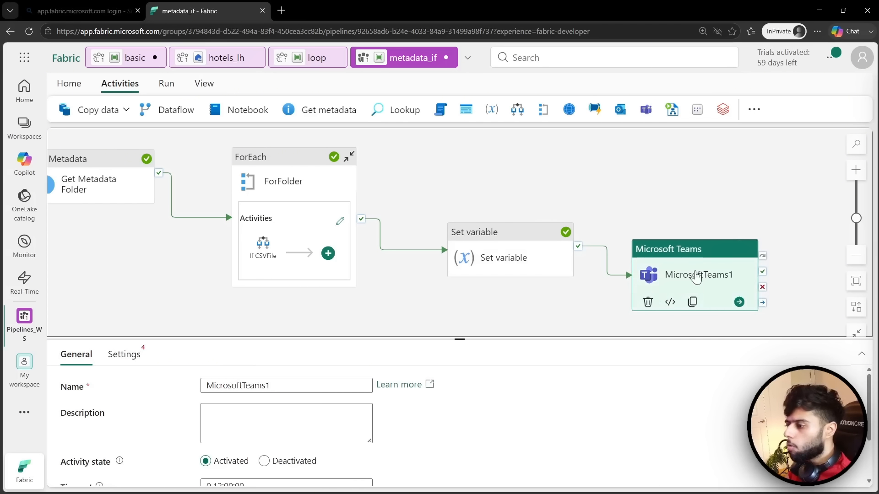
- Review the Microsoft Teams activity's connection, team, channel and message settings, and delete the activity
click(130, 357)
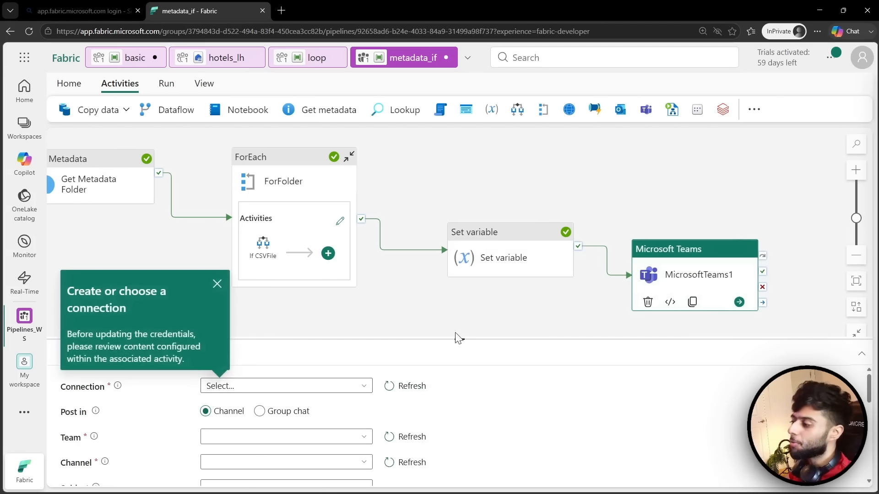
drag(450, 340, 448, 239)
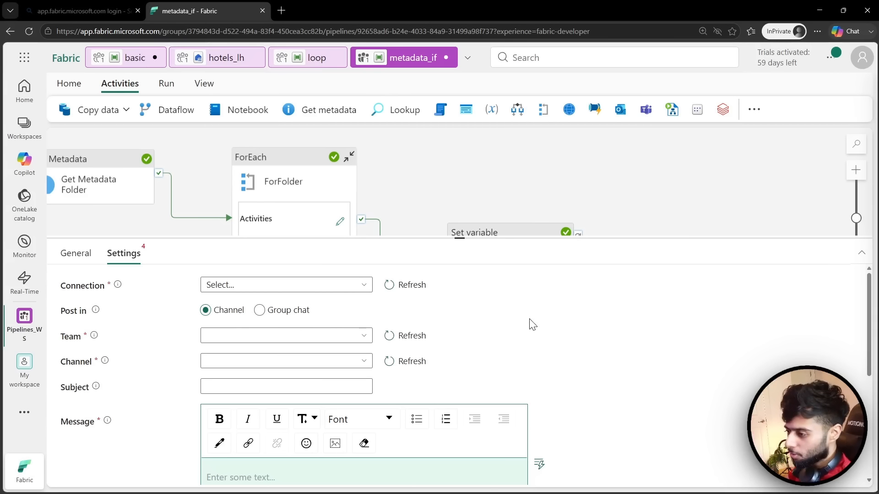
drag(465, 243, 483, 374)
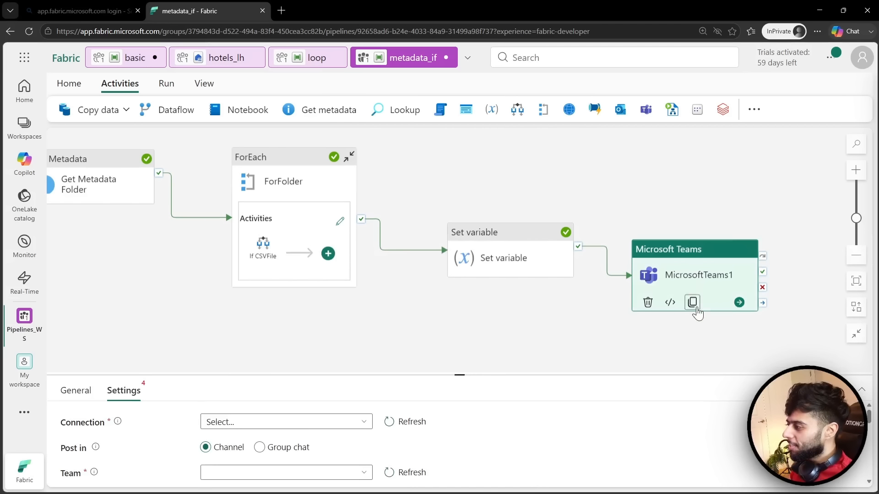
click(702, 271)
key(Delete)
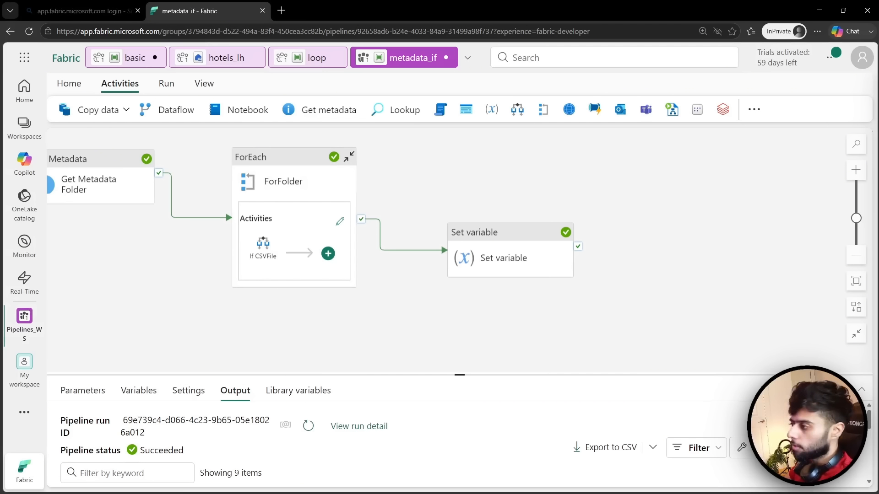
- Add an Azure Databricks activity from the full activity list and place it beside the Set variable activity
drag(334, 310, 500, 312)
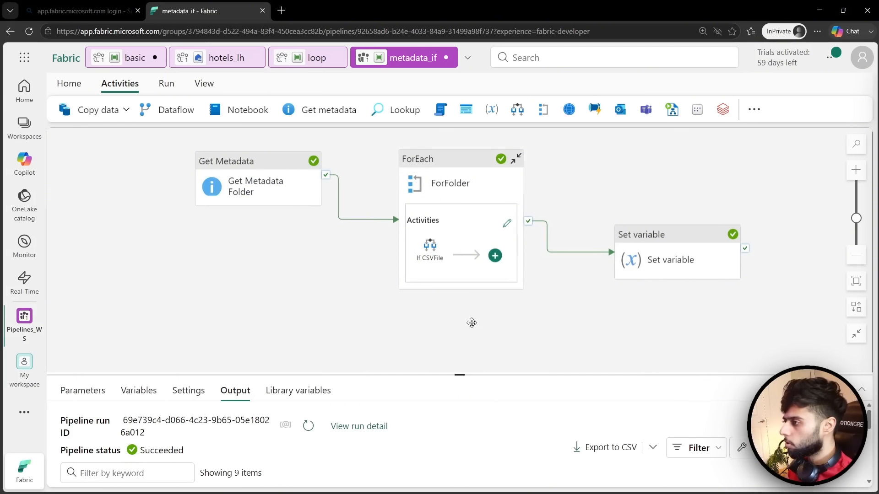
drag(442, 320, 412, 331)
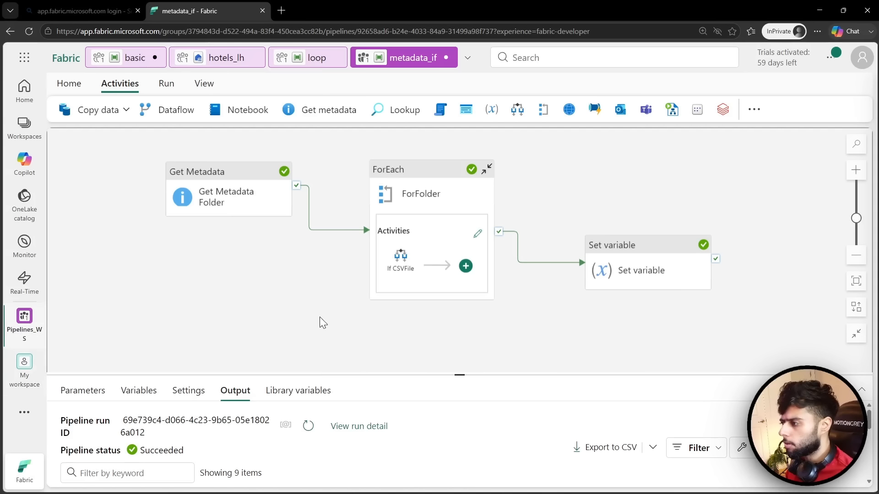
scroll(319, 317, right, 10)
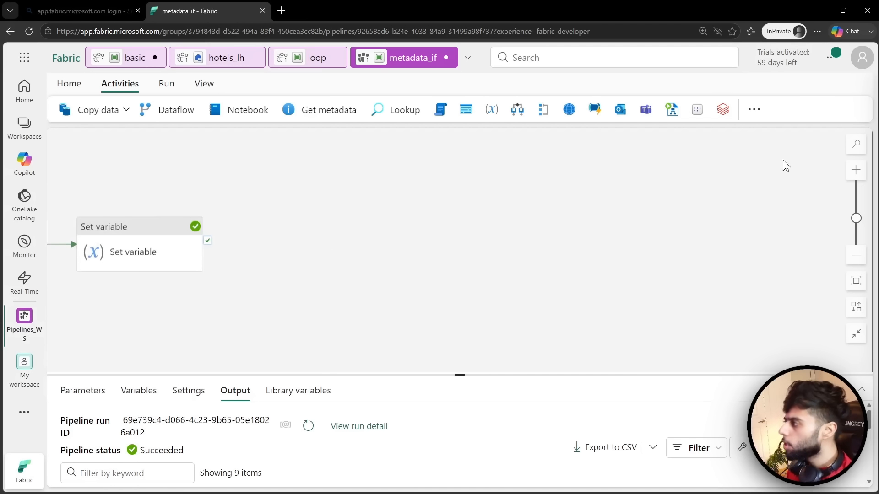
click(760, 115)
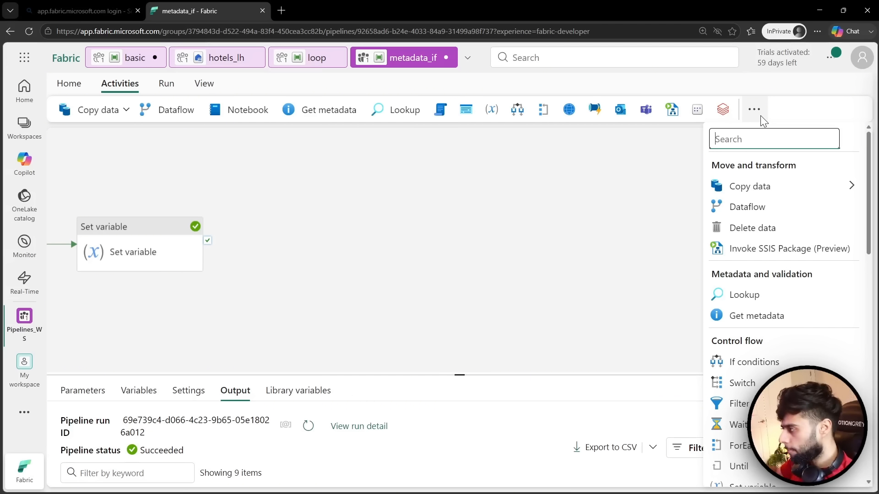
scroll(841, 236, down, 4)
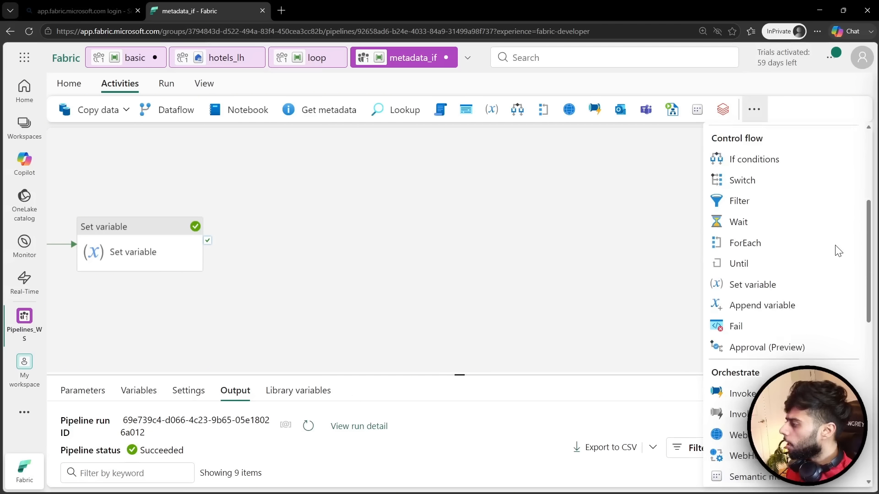
scroll(838, 250, down, 5)
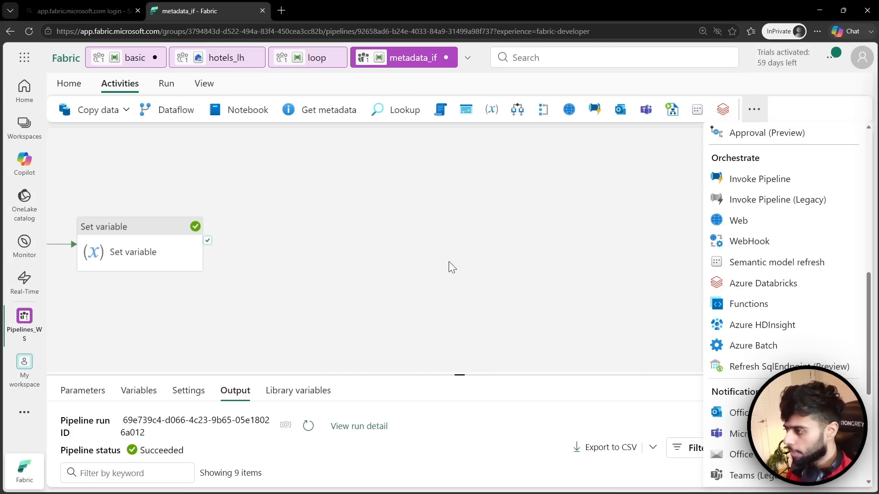
click(732, 284)
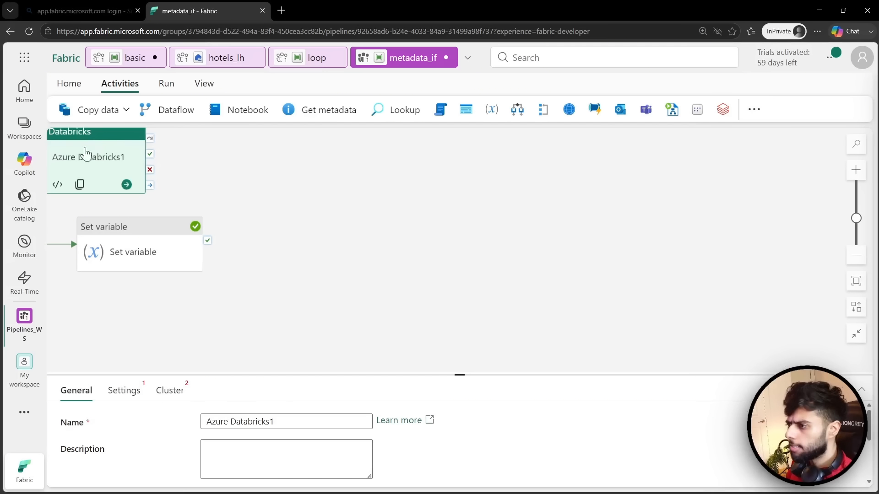
drag(84, 155, 347, 254)
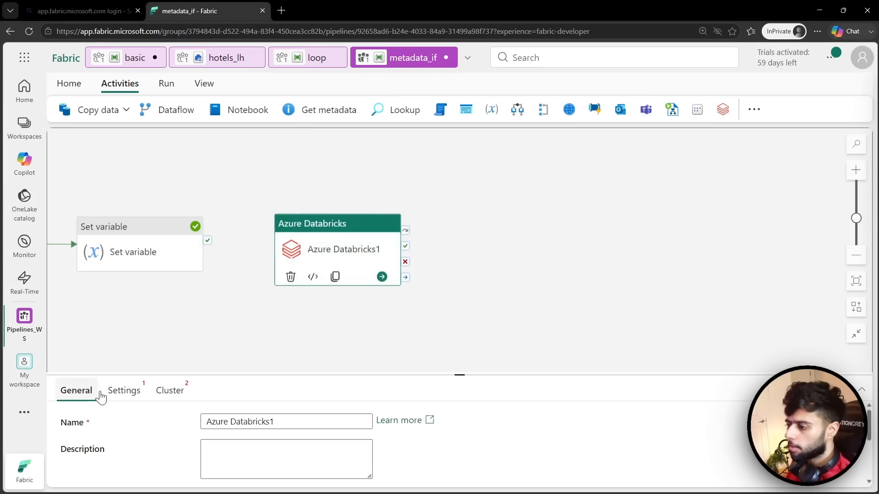
- Review the Azure Databricks activity's connection, type and notebook path settings, and delete the activity
click(123, 390)
drag(457, 374, 457, 285)
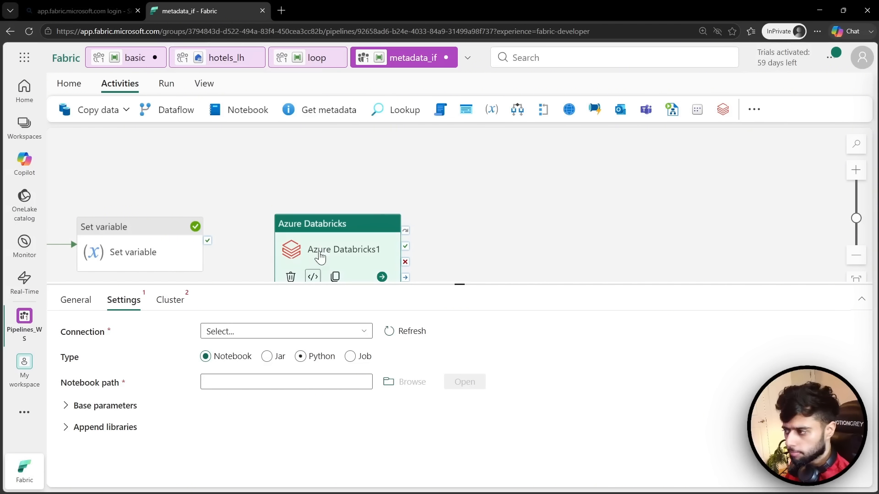
key(Delete)
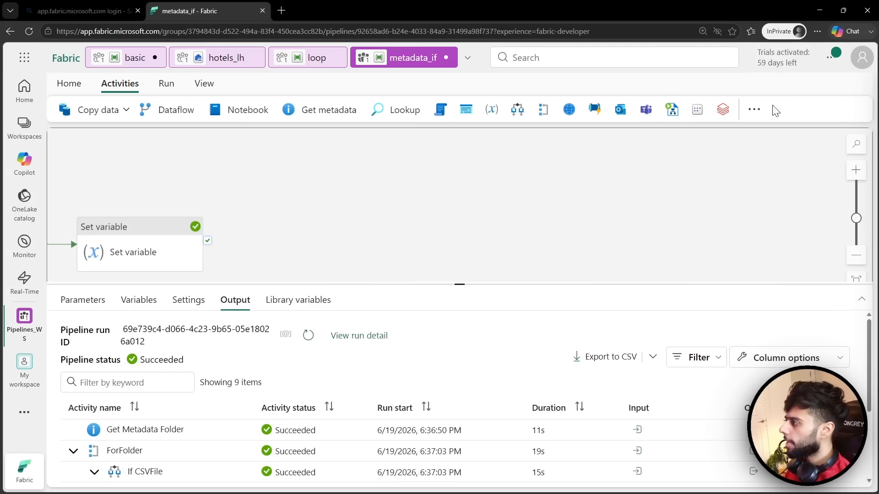
- Add a Lakehouse maintenance activity from the full activity list and place it beside the Set variable activity
click(753, 114)
scroll(825, 343, down, 5)
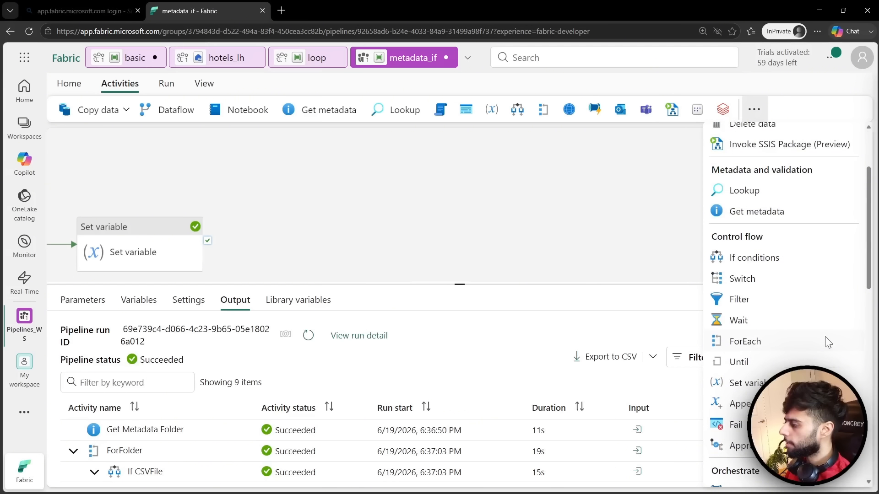
scroll(827, 342, down, 3)
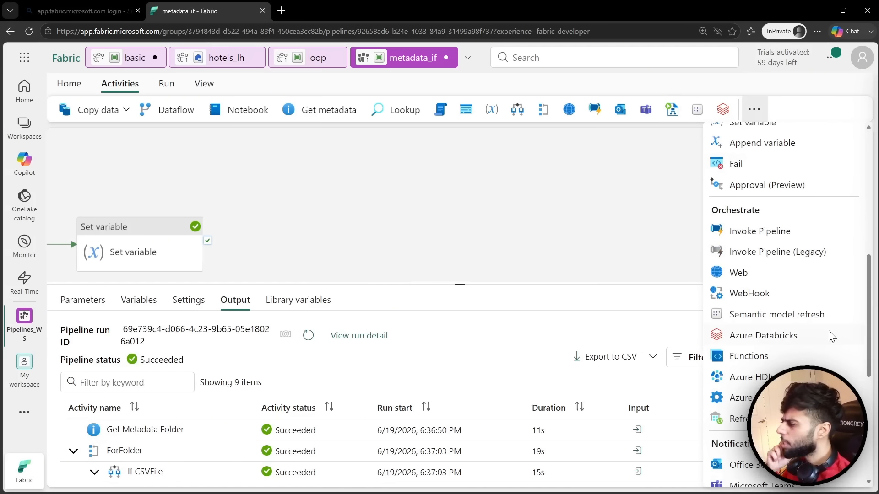
scroll(811, 350, down, 2)
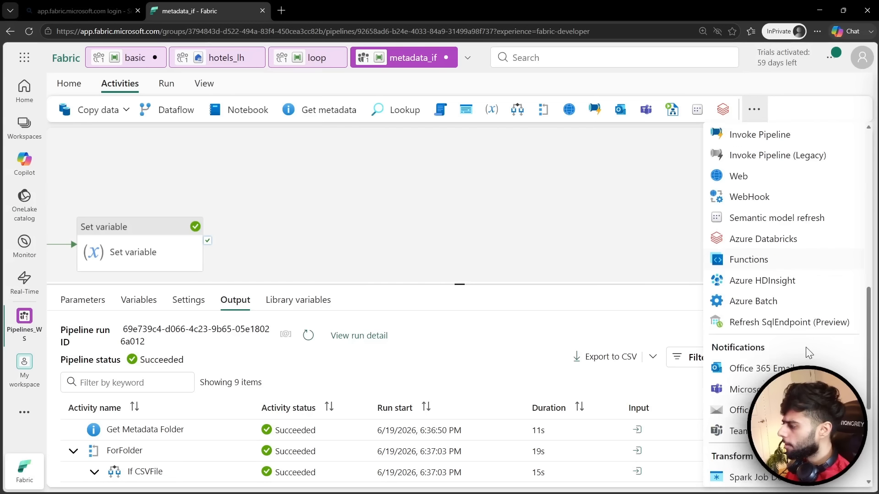
scroll(803, 350, down, 3)
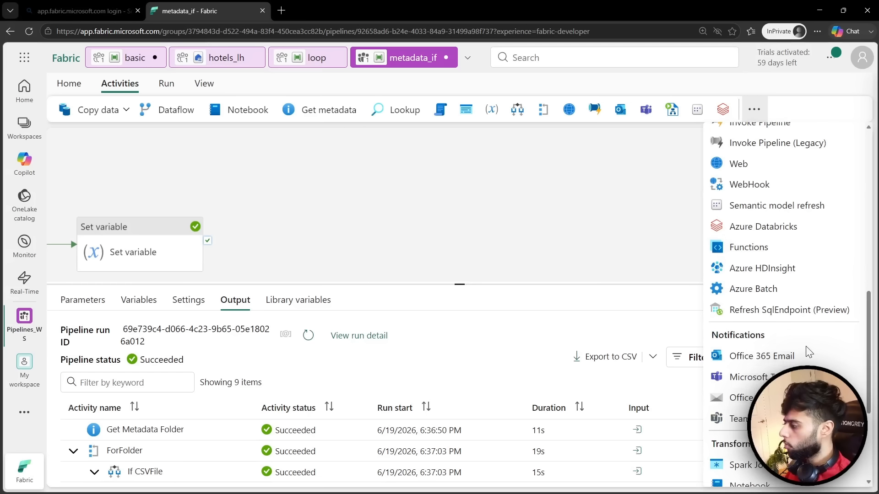
scroll(800, 350, down, 2)
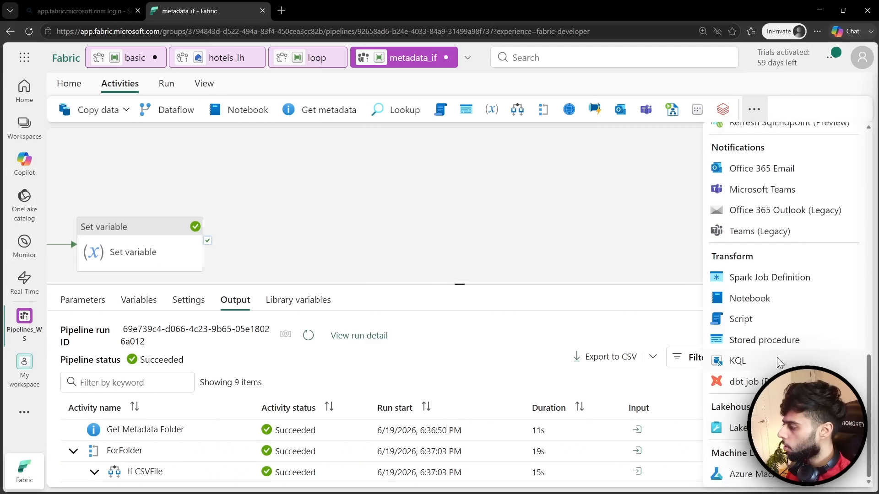
click(760, 428)
drag(114, 151, 378, 230)
drag(460, 283, 412, 367)
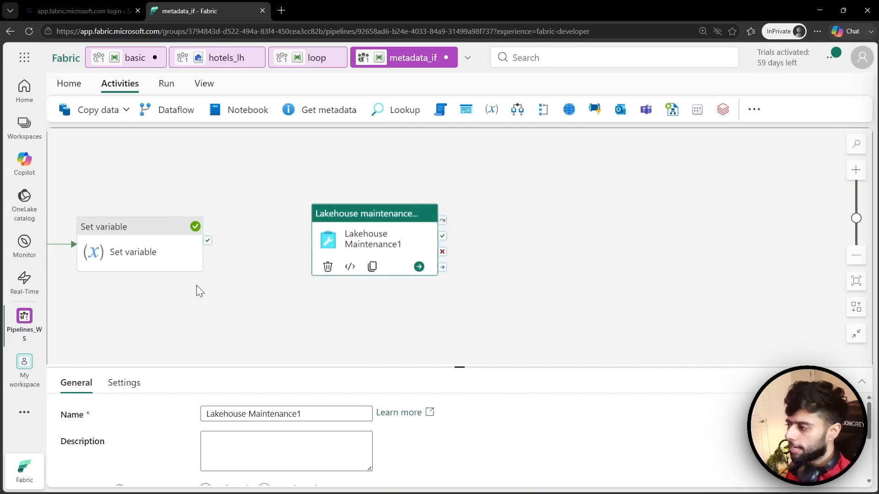
- Move the Lakehouse maintenance activity closer to the Set variable activity and review its connection, table, optimization and vacuum settings
drag(206, 320, 350, 303)
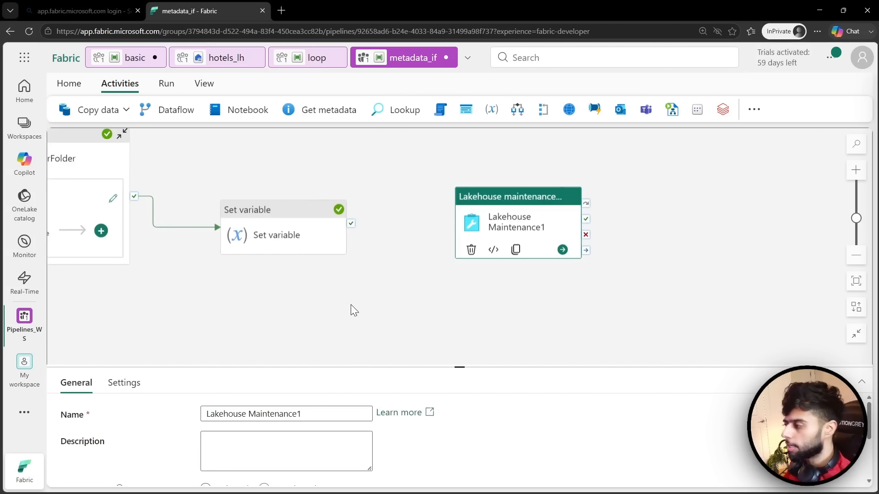
drag(473, 205, 462, 223)
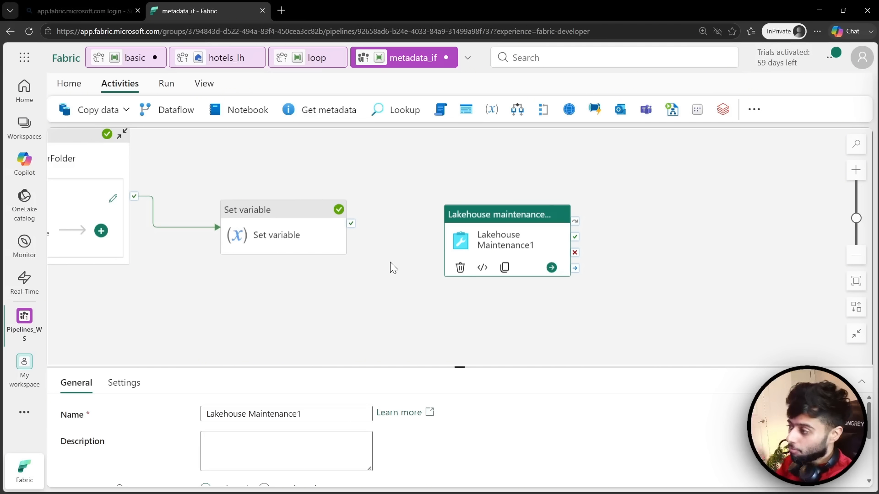
drag(504, 229, 481, 228)
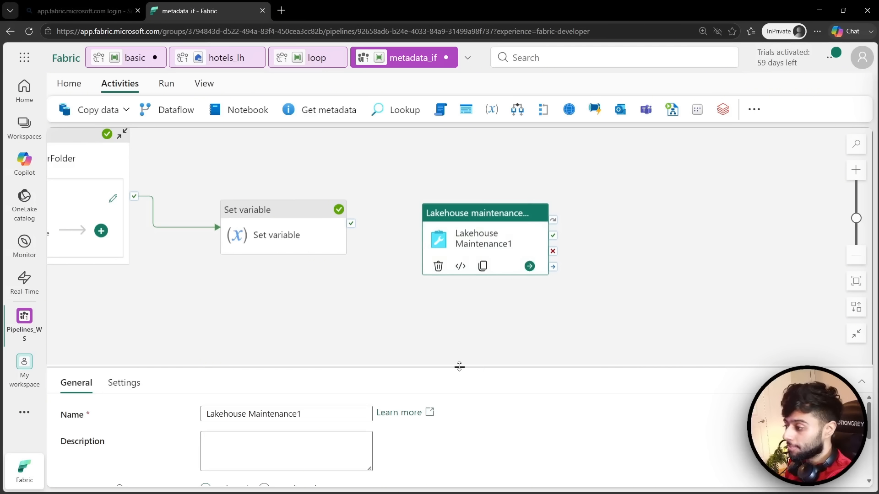
drag(460, 365, 466, 256)
click(124, 252)
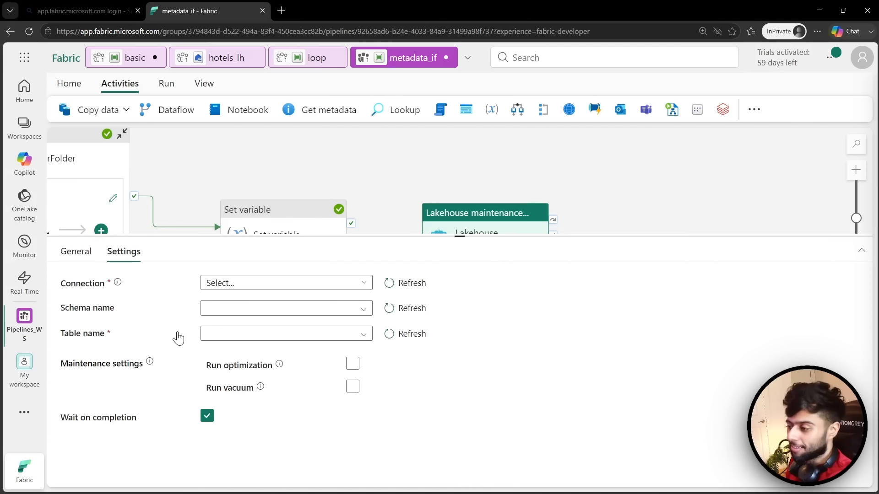
mouse_move(353, 365)
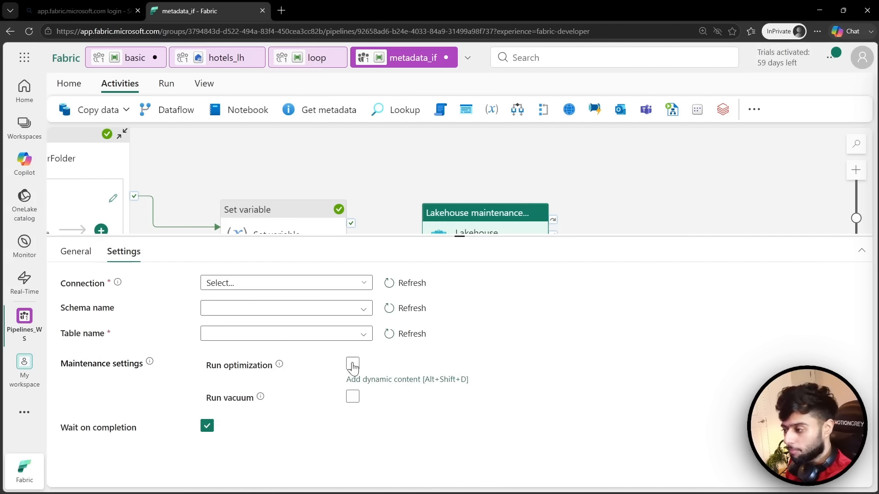
click(352, 388)
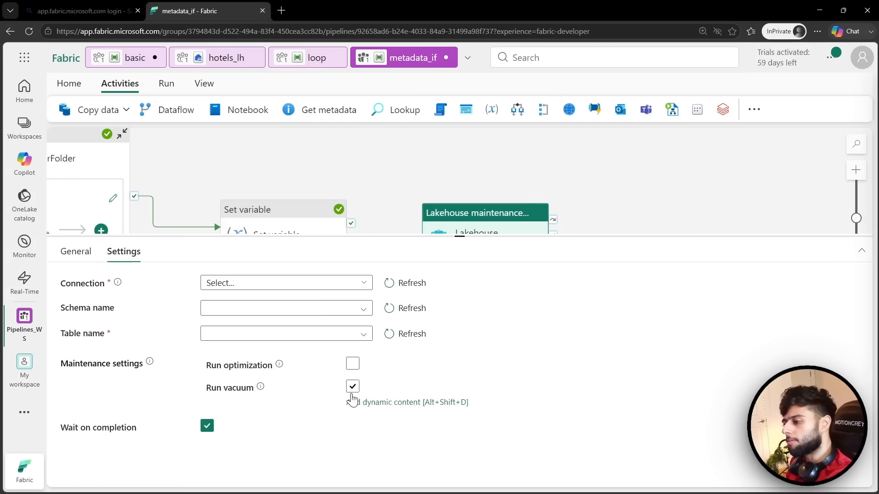
click(352, 389)
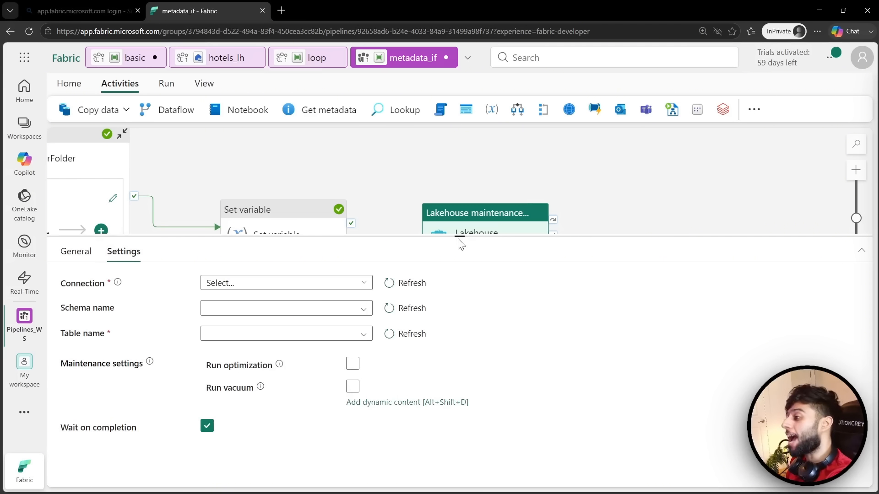
- Delete the Lakehouse maintenance activity and save the metadata_if pipeline
drag(459, 235, 447, 330)
drag(387, 274, 484, 280)
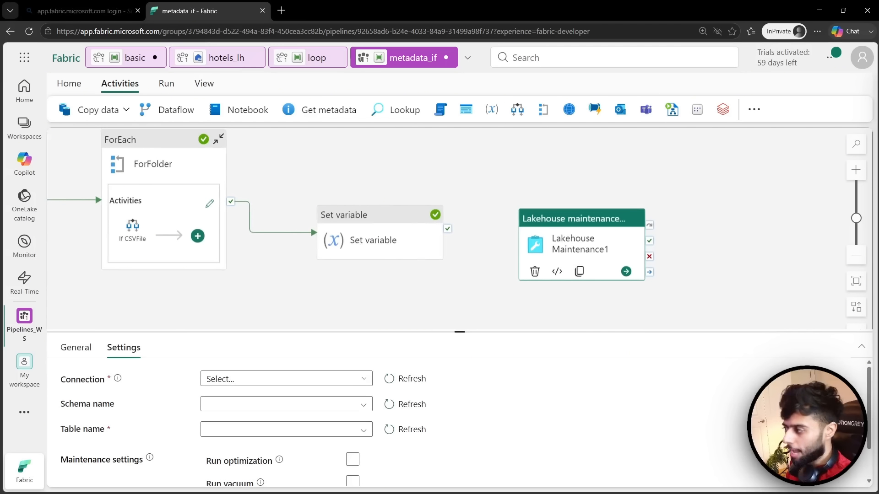
click(488, 276)
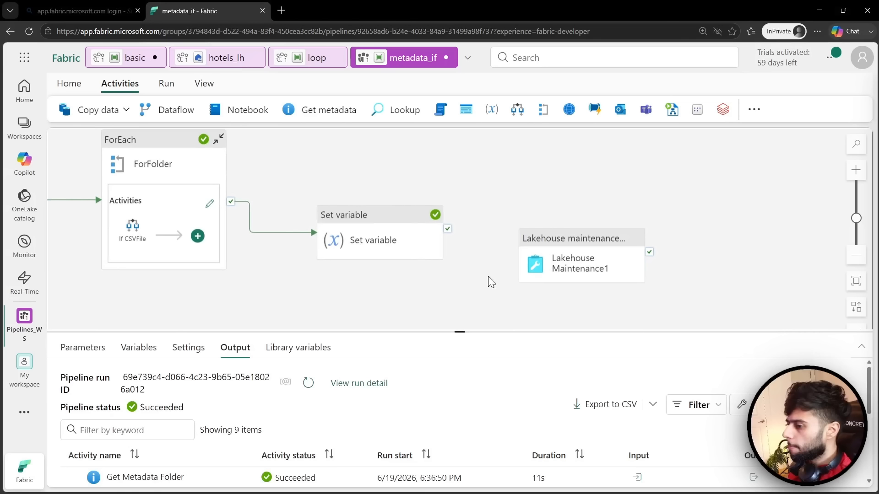
click(603, 242)
key(Delete)
drag(496, 250, 618, 247)
click(68, 83)
click(66, 112)
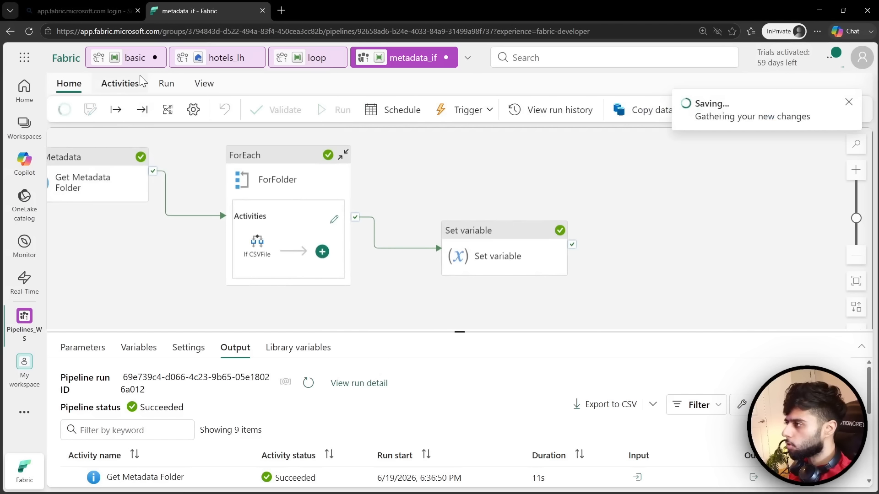
- Close the open metadata_if, loop, hotels_lh and basic items, discarding the unsaved changes in basic
click(446, 58)
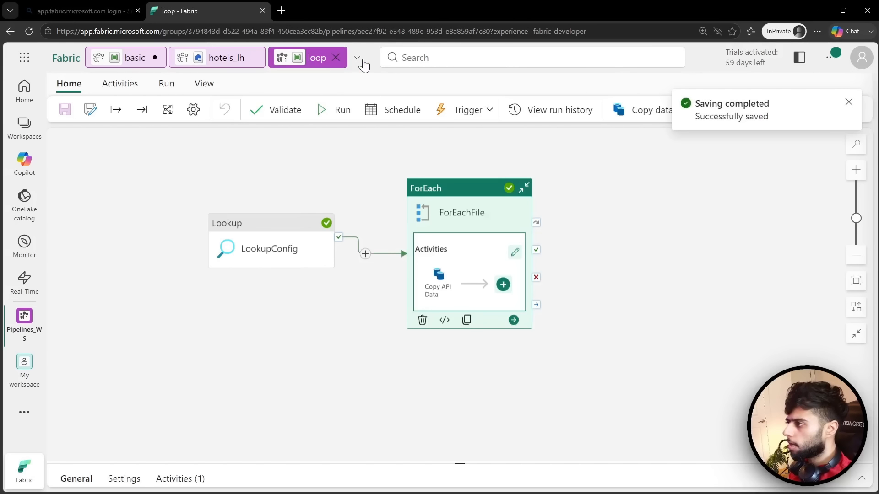
click(338, 59)
click(255, 58)
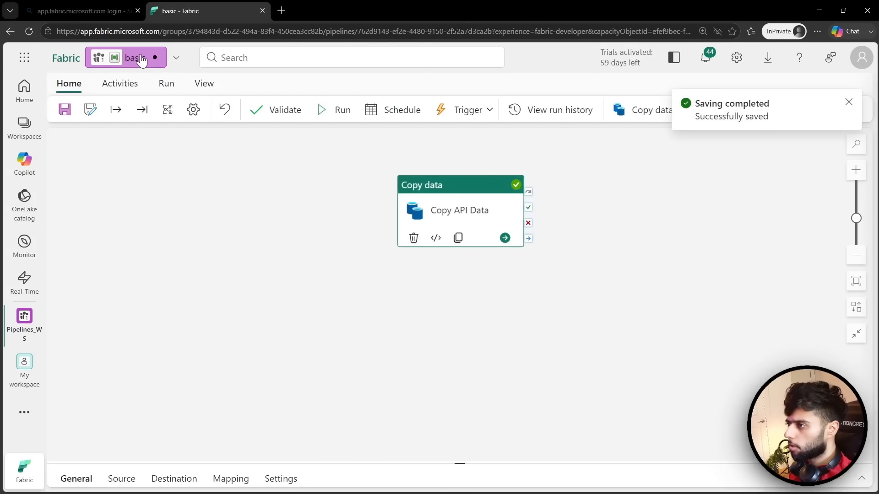
click(155, 58)
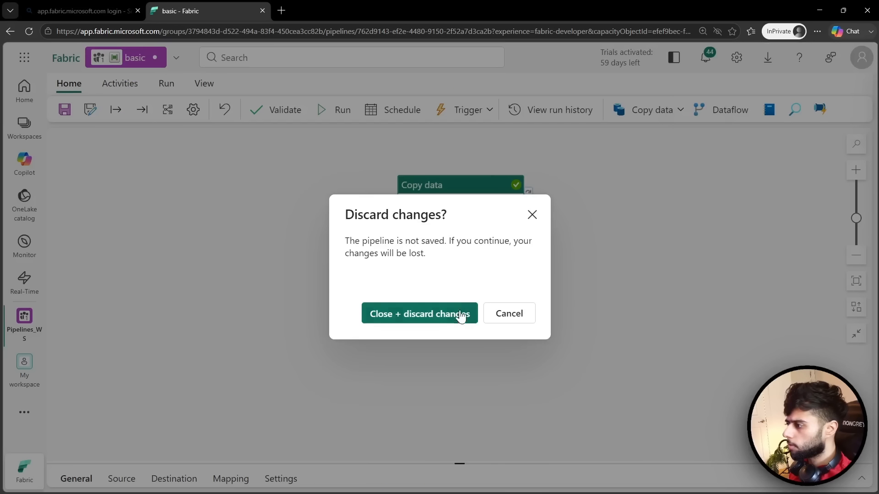
click(432, 315)
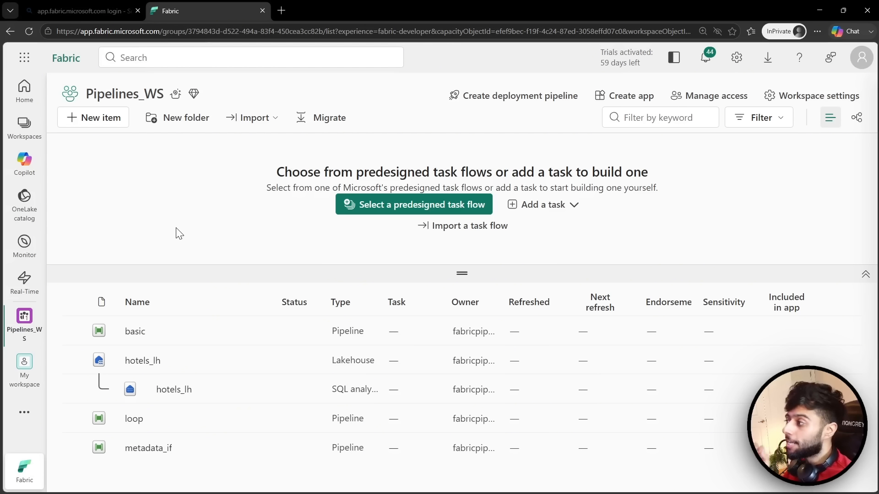
- Examine the new item types for the Pipelines_WS workspace, focusing on Dataflow Gen2 in the Get data category
click(650, 118)
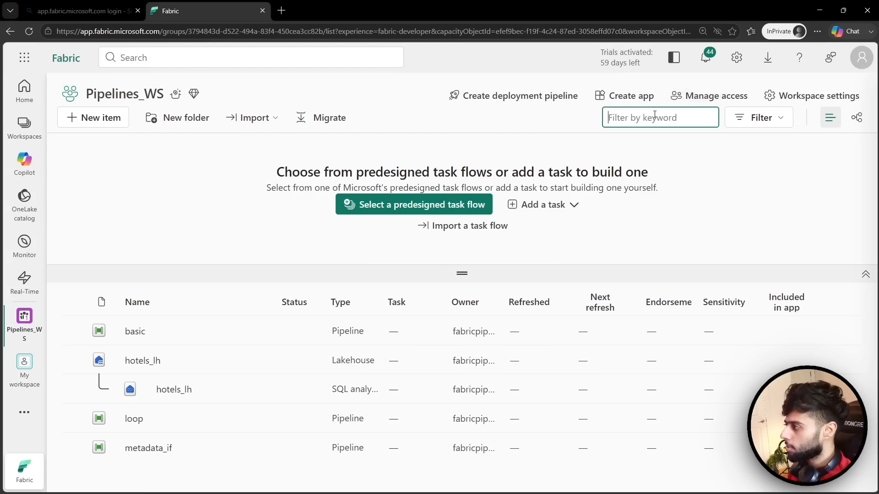
click(108, 117)
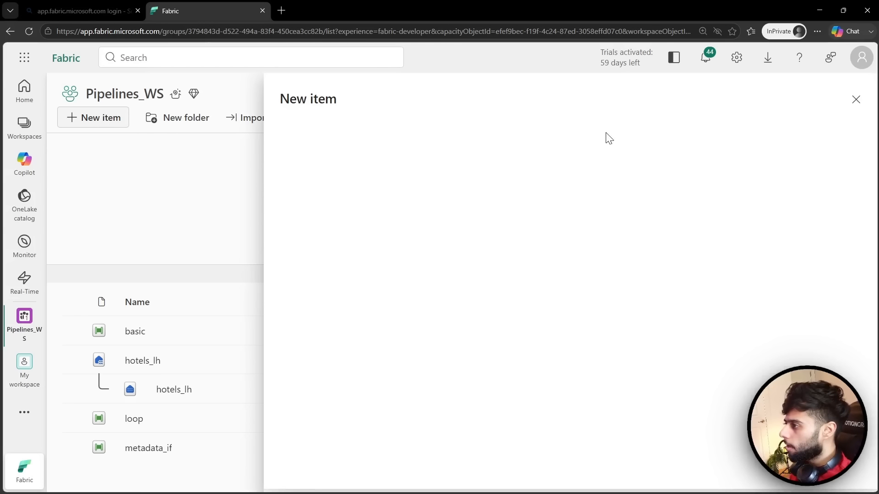
scroll(616, 219, down, 3)
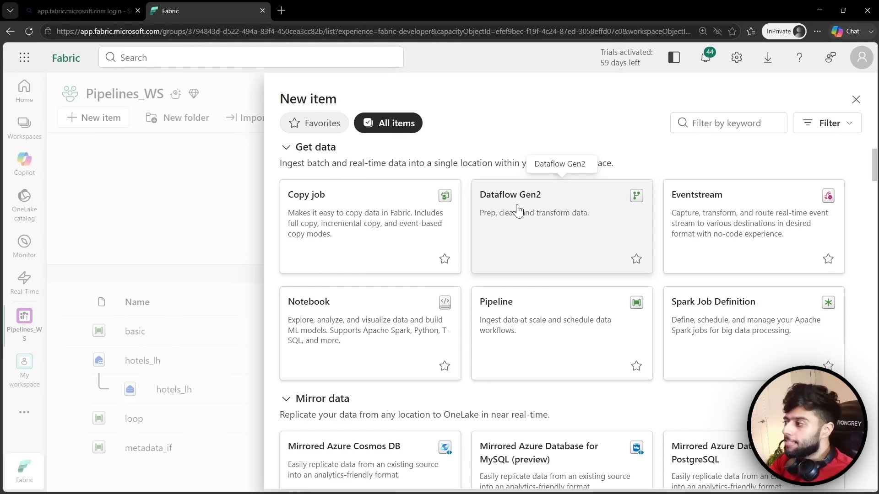
scroll(517, 211, down, 1)
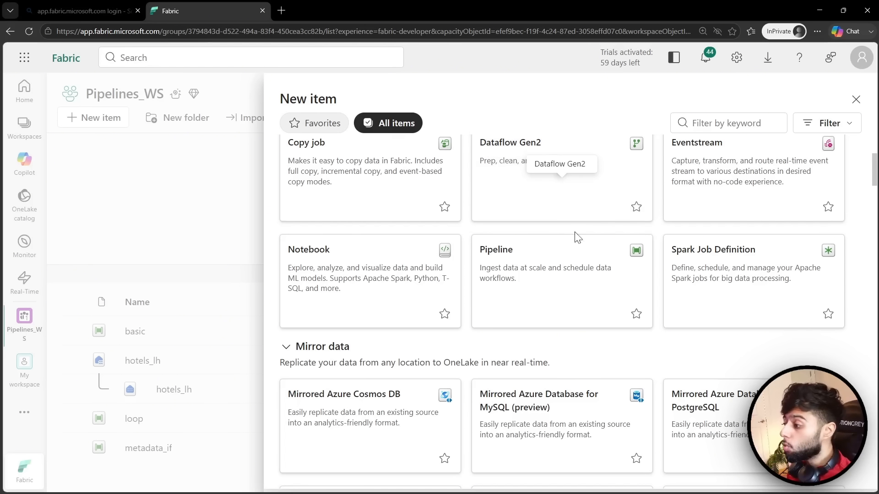
scroll(575, 238, up, 3)
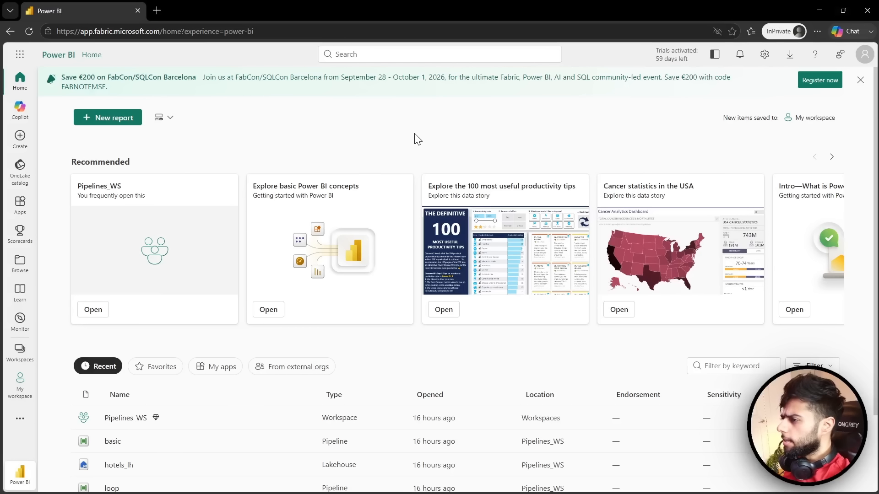
- Switch the browser to full screen and open the Pipelines_WS workspace
key(F11)
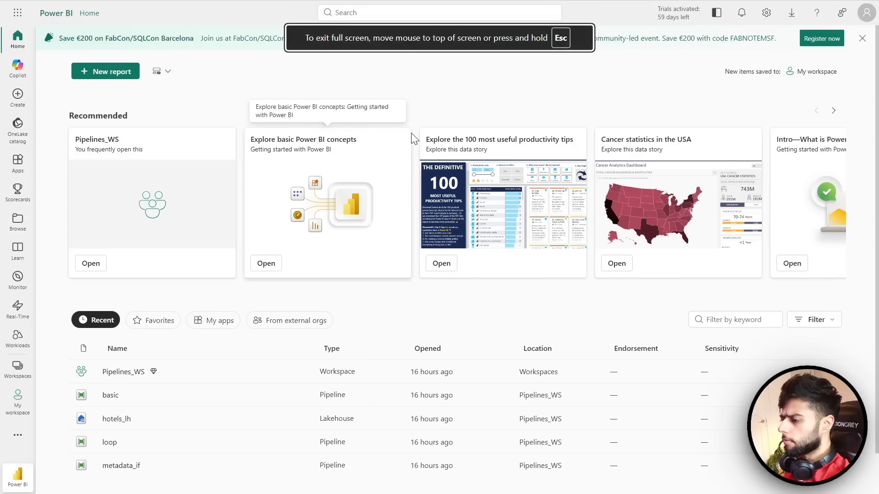
click(16, 373)
click(89, 122)
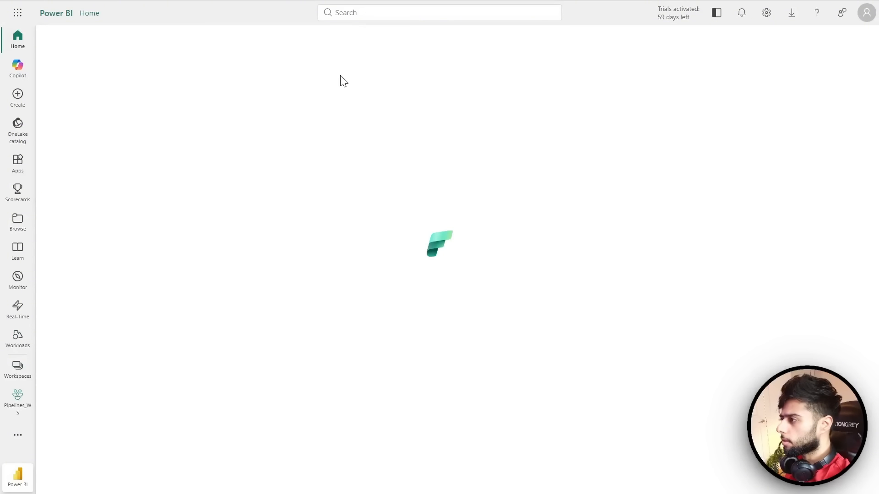
- Create a new Dataflow Gen2 item named DF_Transform in the Pipelines_WS workspace
click(75, 68)
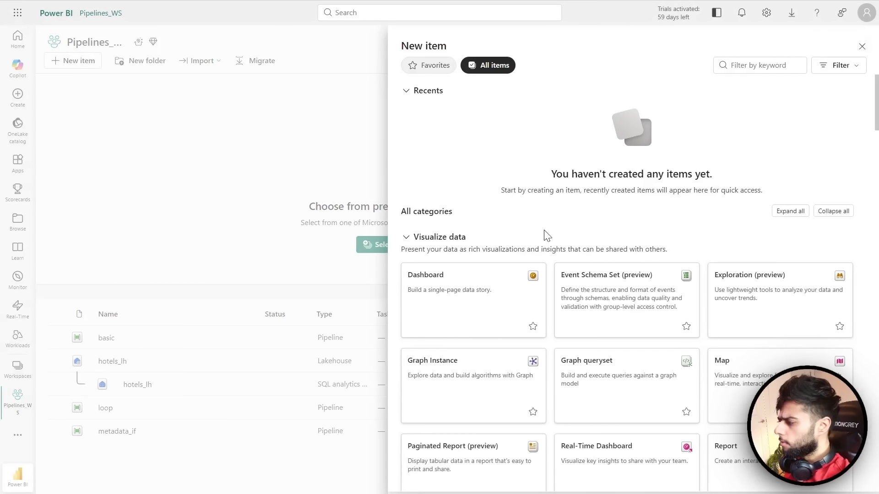
scroll(545, 229, down, 2)
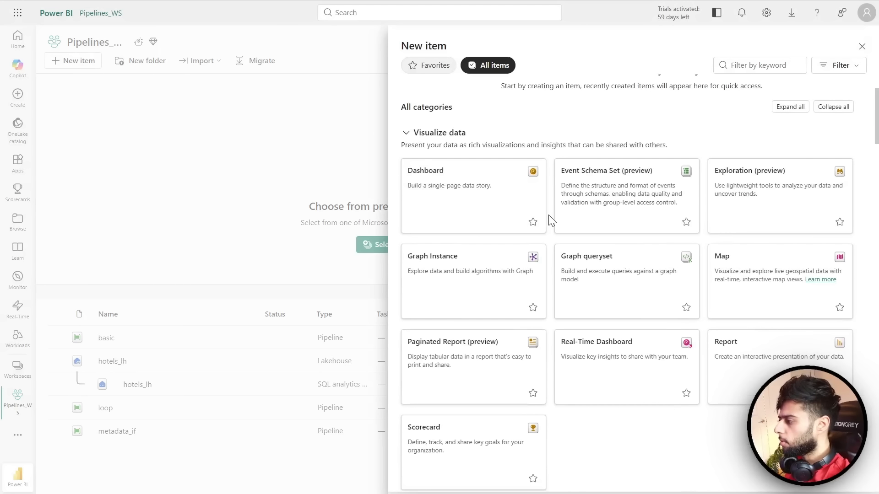
scroll(551, 221, down, 2)
scroll(551, 221, down, 3)
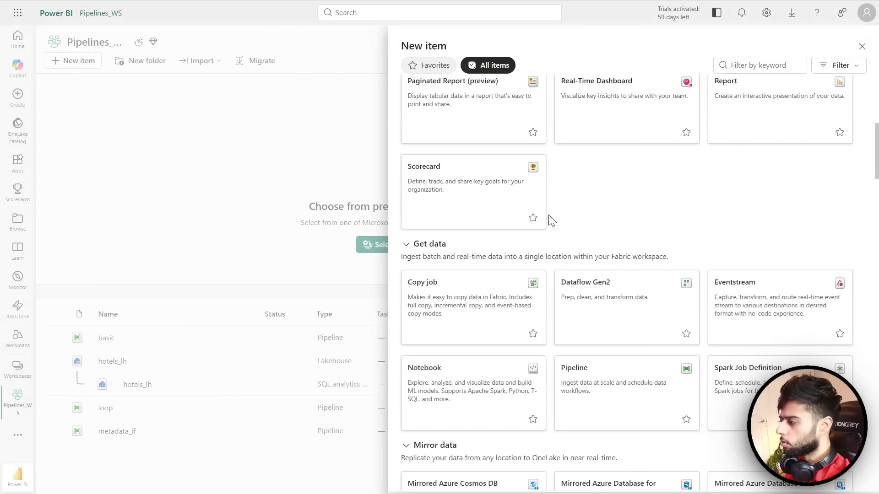
scroll(552, 221, down, 2)
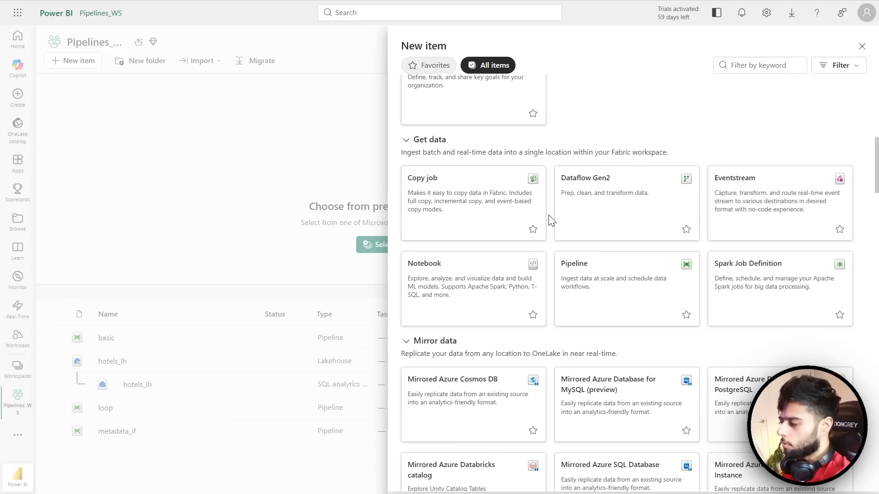
click(595, 184)
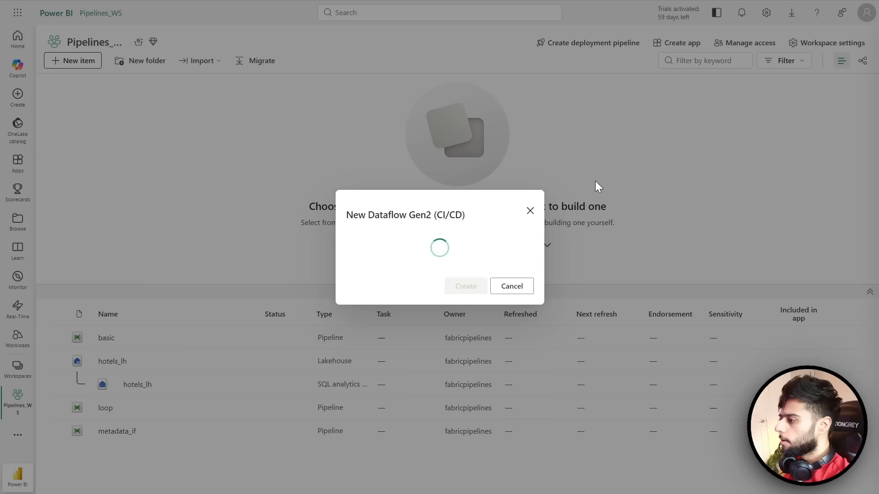
drag(396, 253, 321, 249)
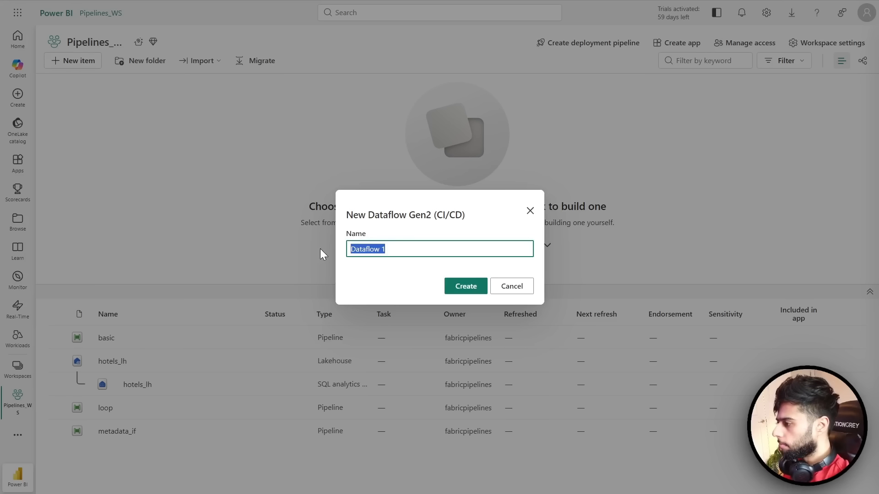
text(DF)
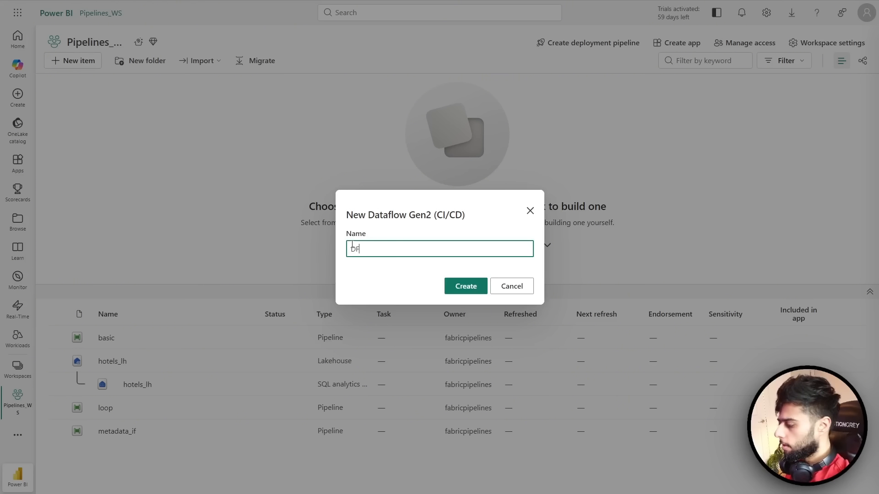
text(_Transfor)
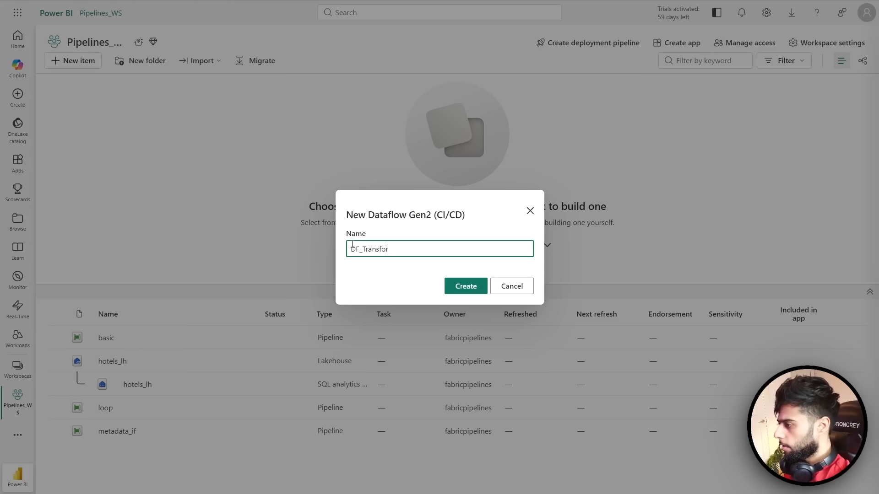
text(m)
click(452, 289)
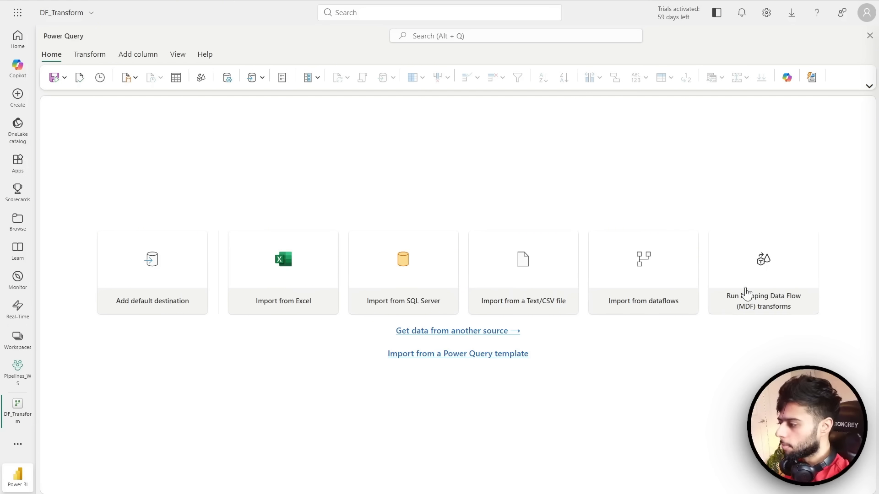
- Open the full list of new data sources for the dataflow and examine the available connectors
click(427, 332)
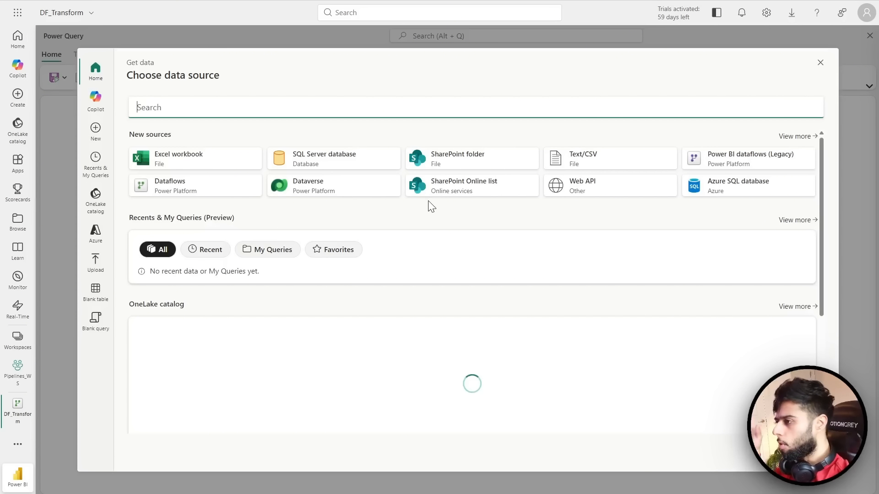
click(799, 138)
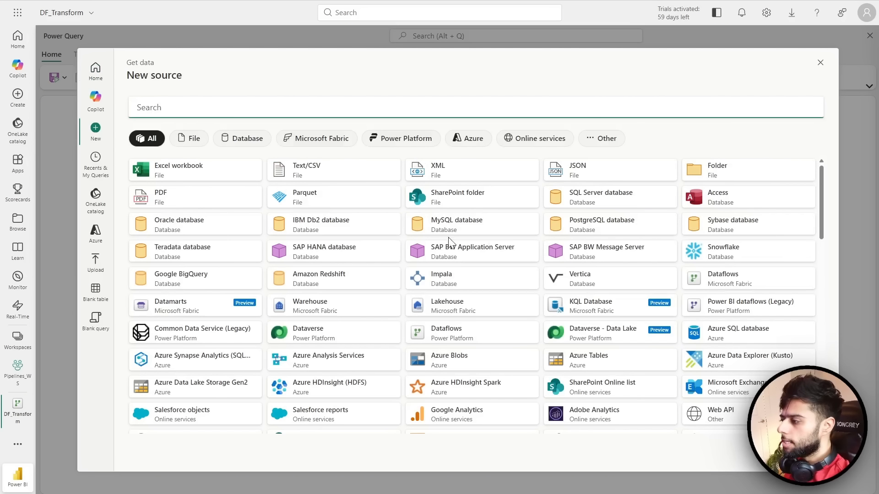
scroll(403, 235, down, 1)
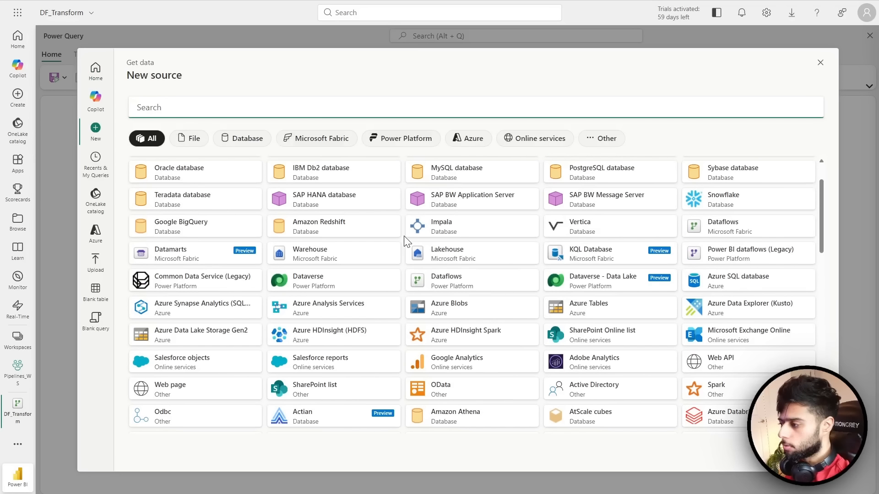
scroll(405, 241, down, 3)
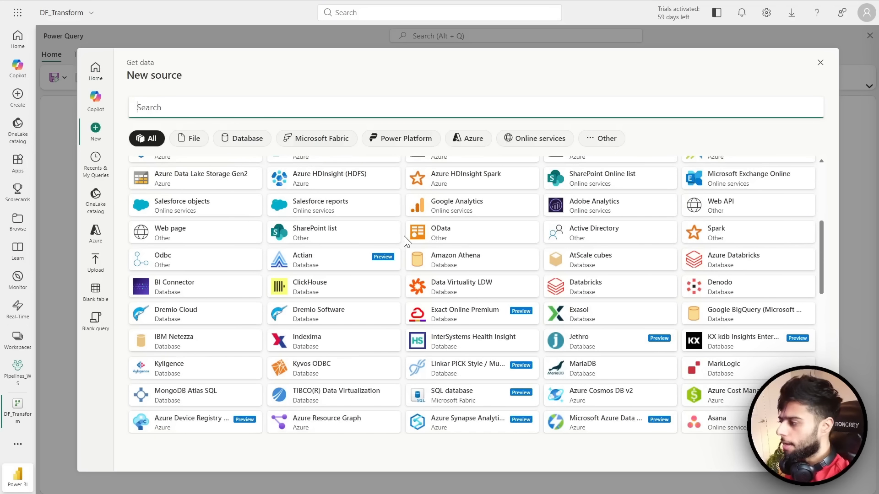
scroll(404, 236, down, 2)
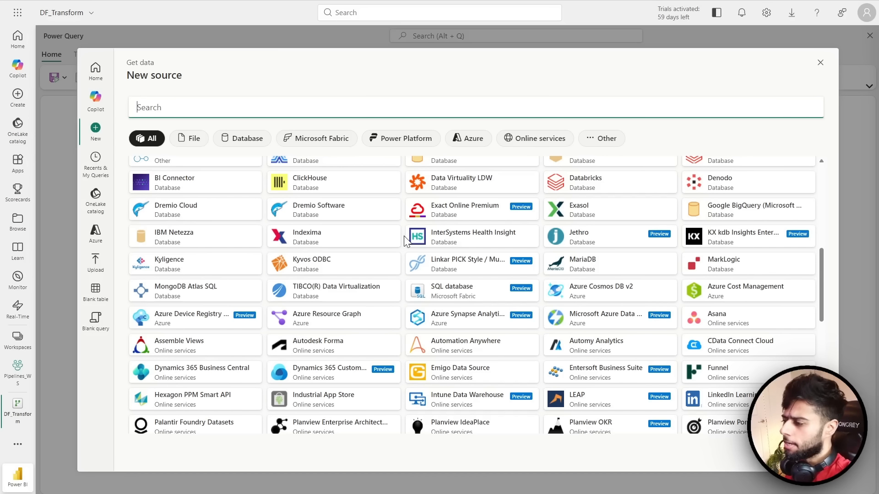
- Examine the remaining database, Azure, online service and other connectors for the dataflow, and close the new source list
scroll(404, 239, down, 1)
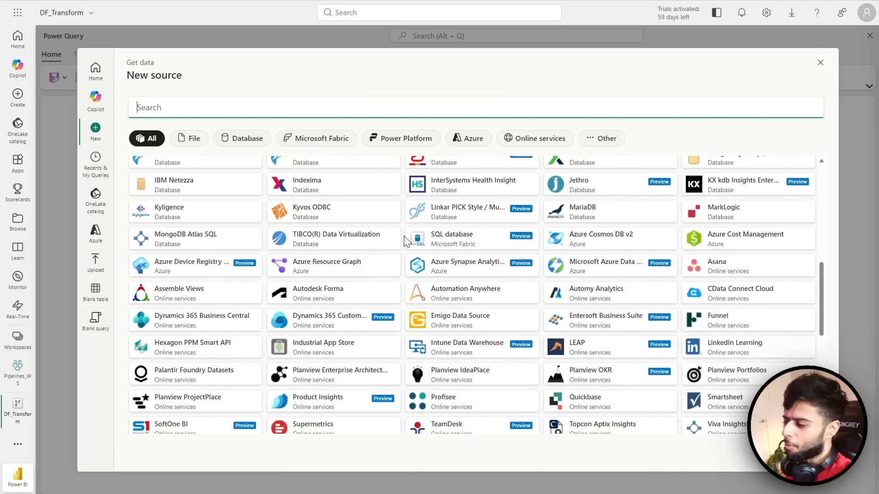
scroll(404, 235, down, 2)
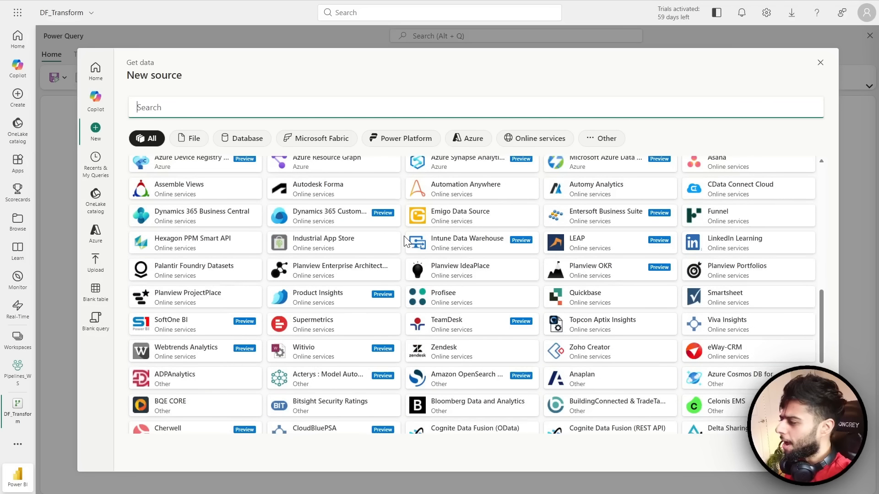
scroll(404, 241, down, 3)
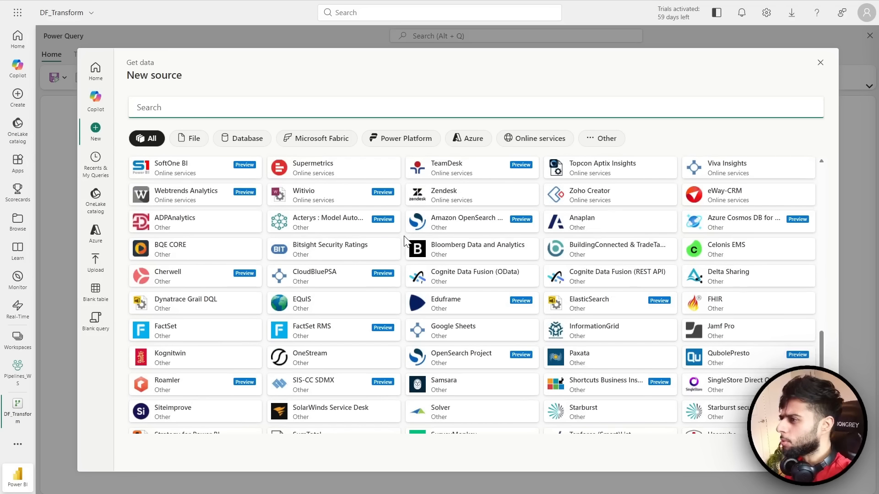
scroll(405, 238, down, 2)
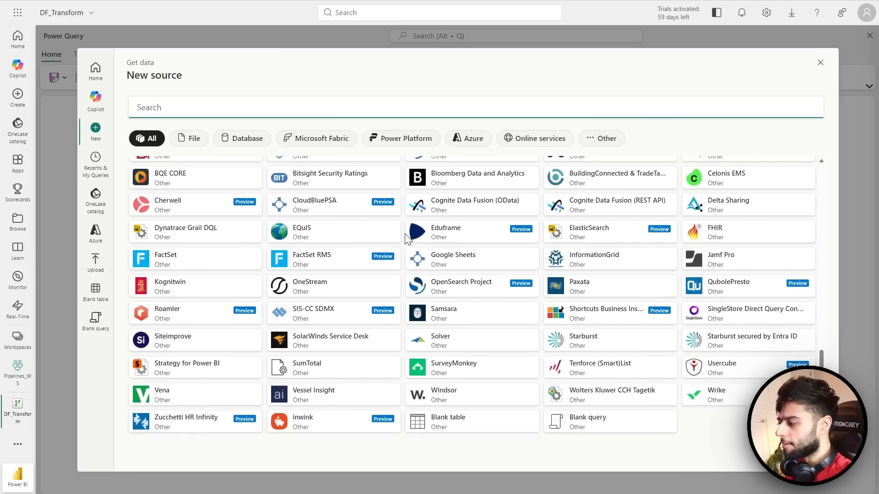
scroll(404, 235, up, 10)
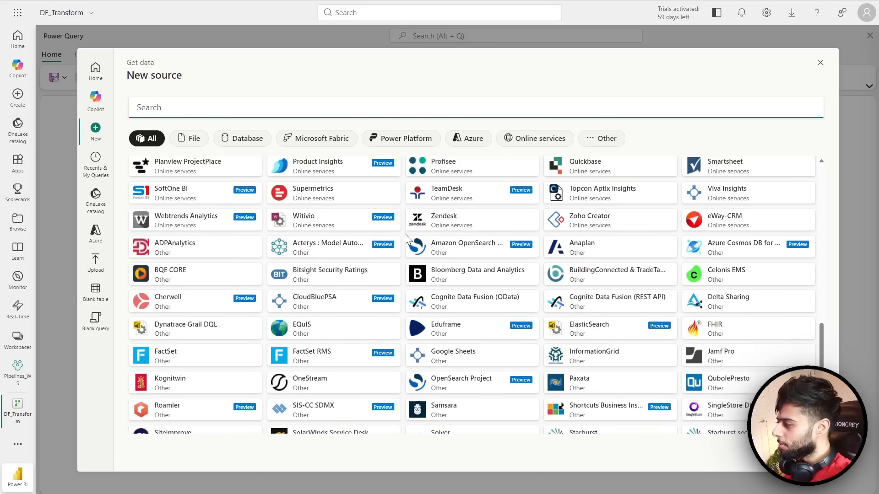
scroll(405, 238, down, 7)
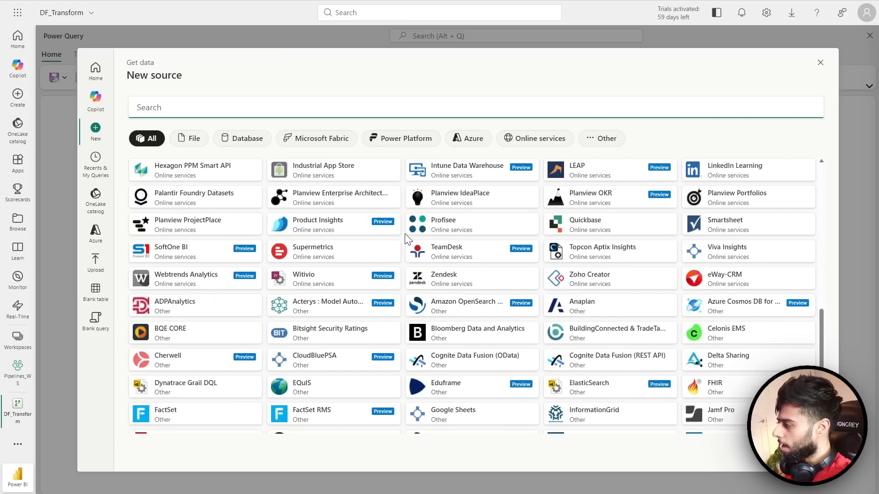
scroll(405, 235, up, 15)
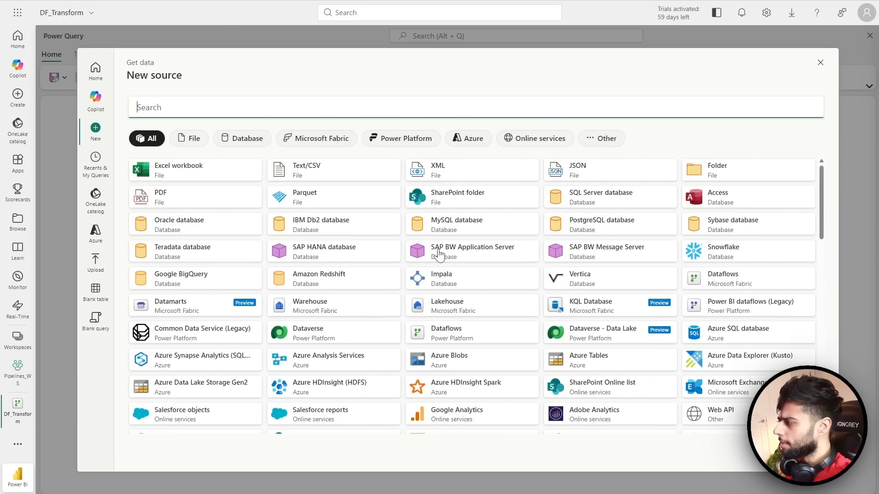
click(806, 454)
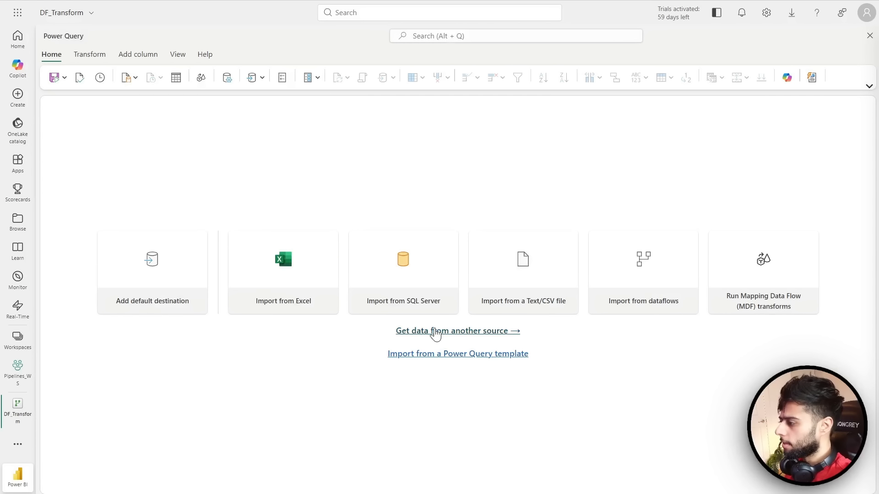
- Browse the hotels_lh lakehouse as a data source, inspect the CSV files in its raw folder, and cancel without importing
click(434, 331)
scroll(189, 260, down, 3)
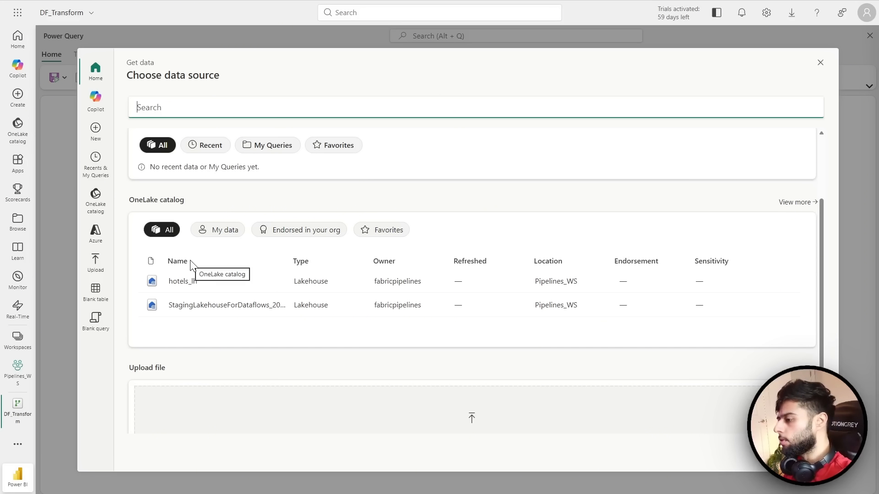
click(193, 287)
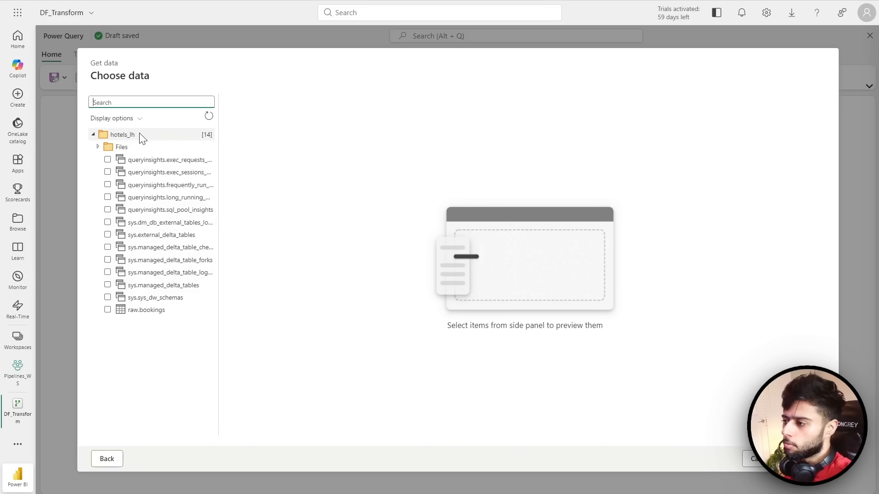
click(98, 147)
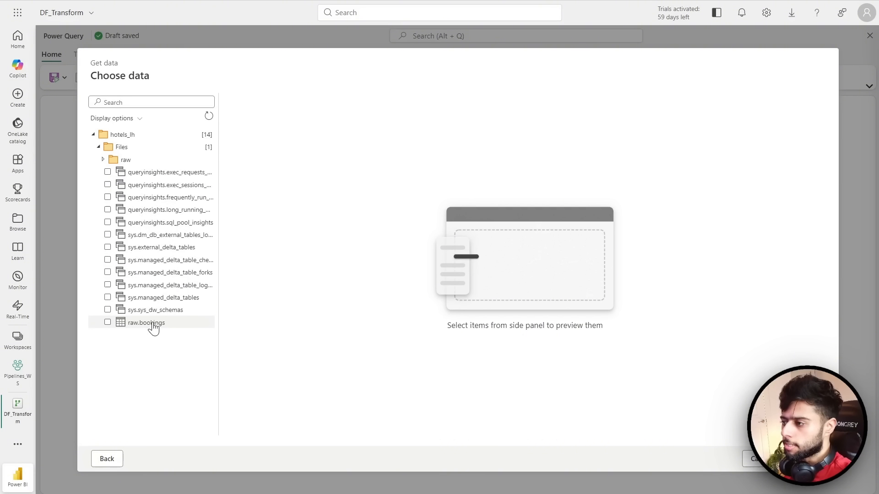
click(103, 159)
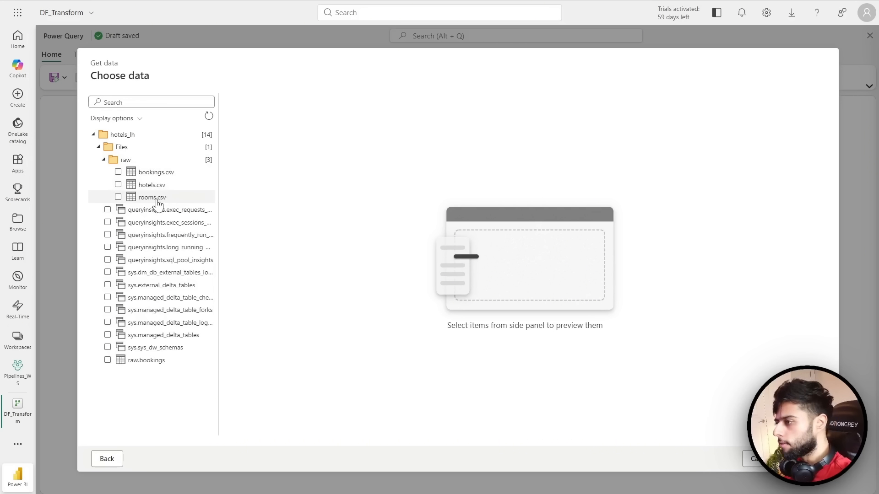
click(103, 160)
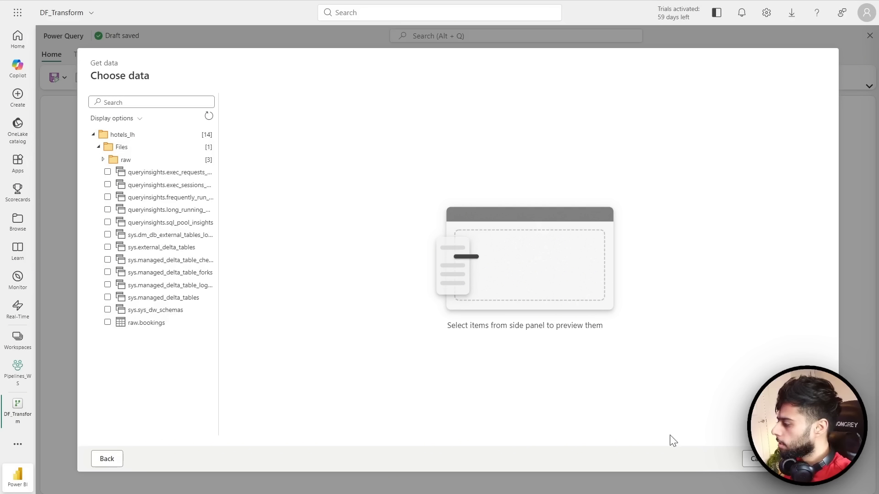
click(746, 460)
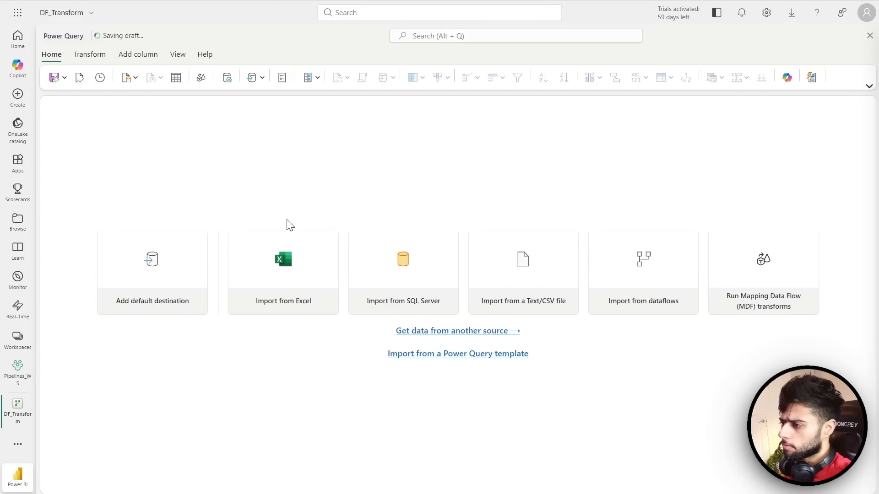
- Open the hotels_lh lakehouse from the Pipelines_WS workspace and examine its raw schema tables and the files in its raw folder
click(17, 339)
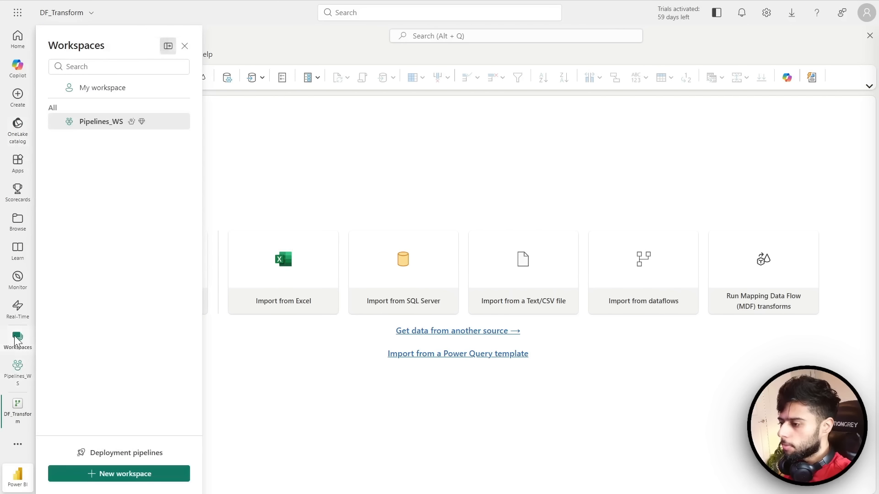
click(98, 123)
click(111, 385)
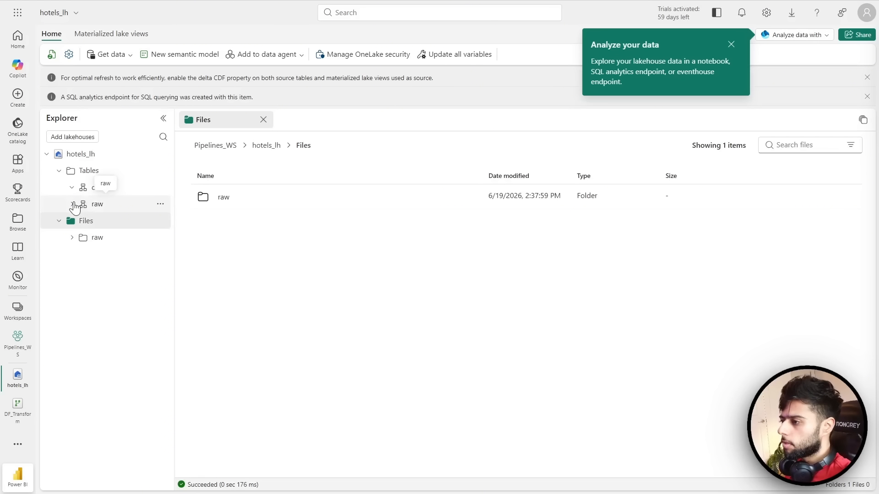
click(72, 205)
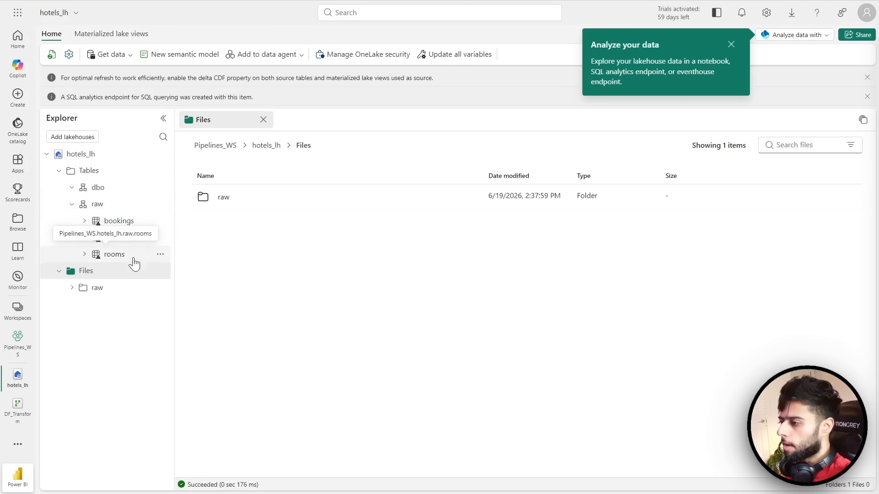
click(72, 205)
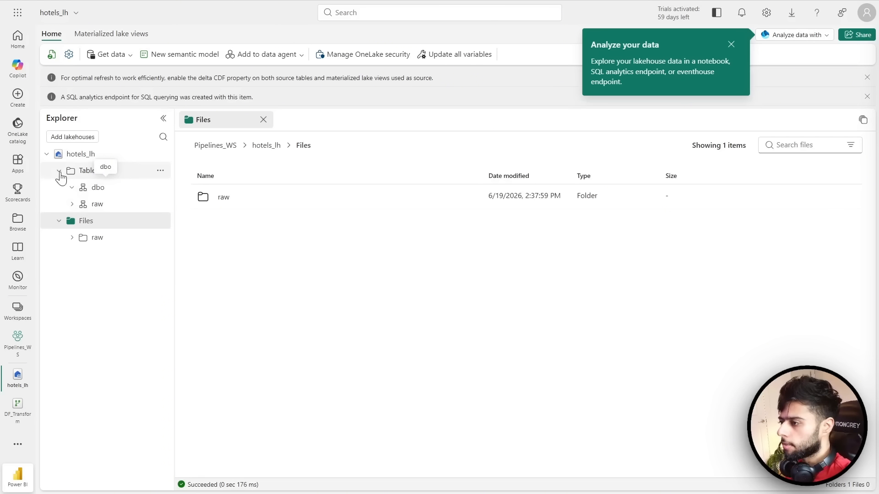
click(59, 171)
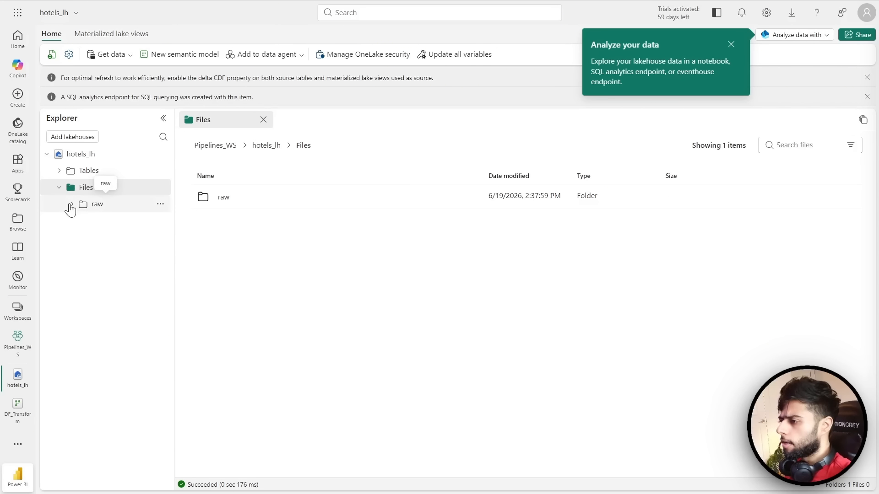
click(95, 205)
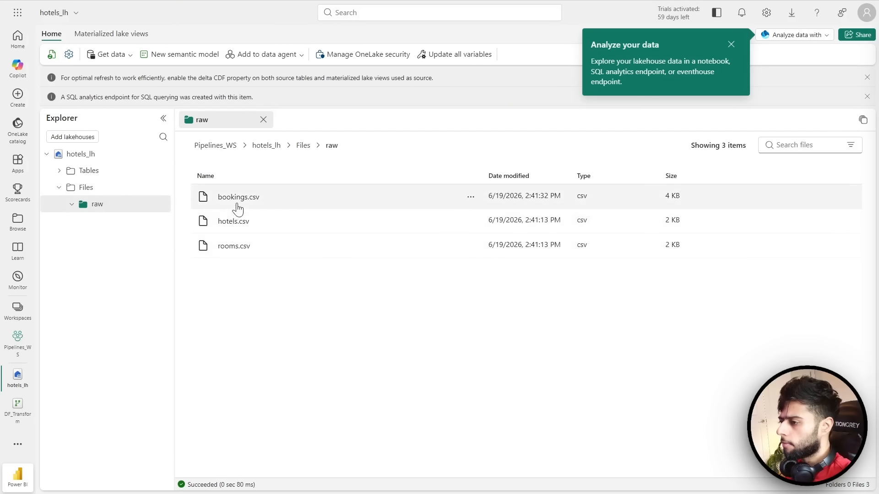
- Return to DF_Transform and import the raw.bookings table from the hotels_lh lakehouse into the dataflow
click(18, 411)
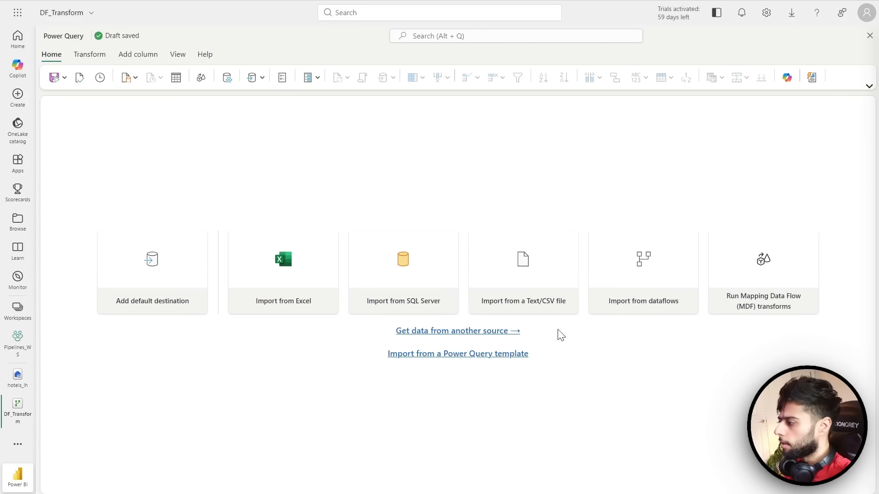
click(486, 331)
scroll(277, 297, down, 4)
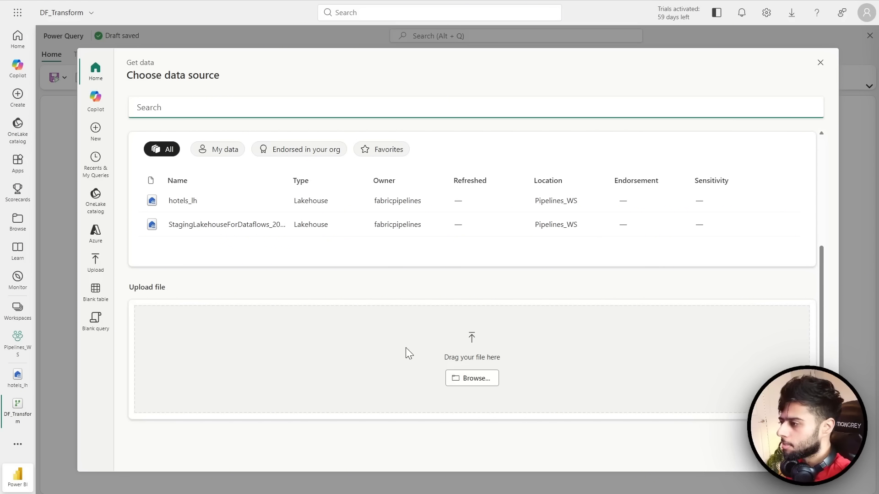
click(185, 201)
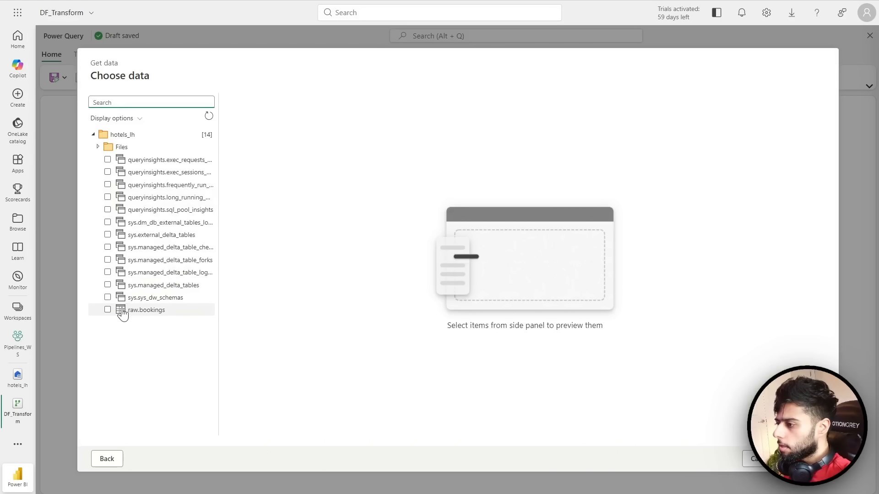
click(108, 312)
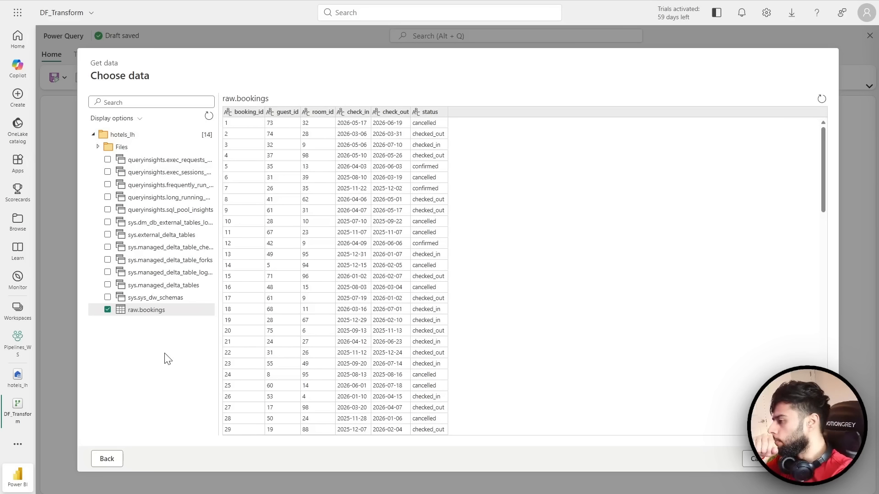
scroll(417, 269, down, 9)
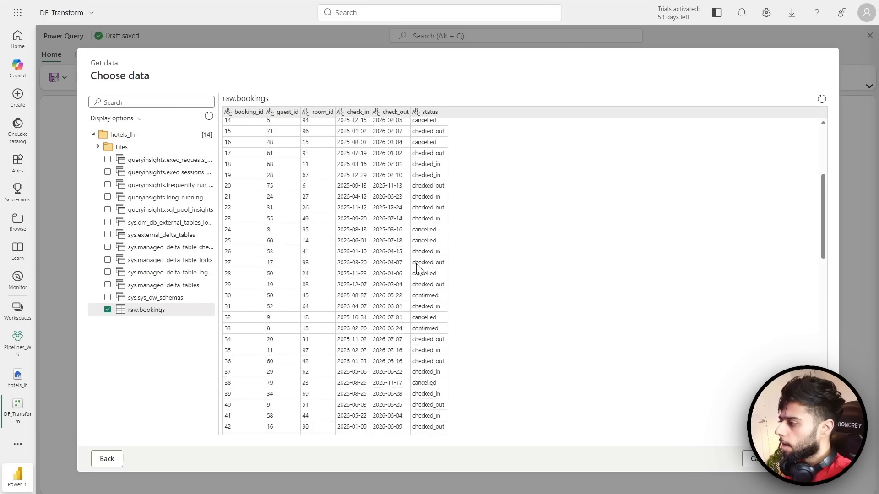
scroll(417, 270, down, 9)
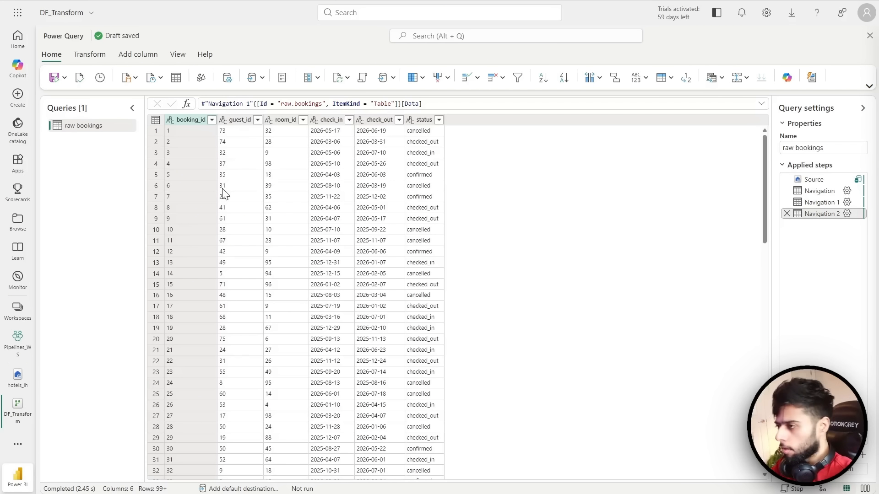
- Change the data type of the booking_id column in the raw bookings query to Whole number
key(ctrl+plus)
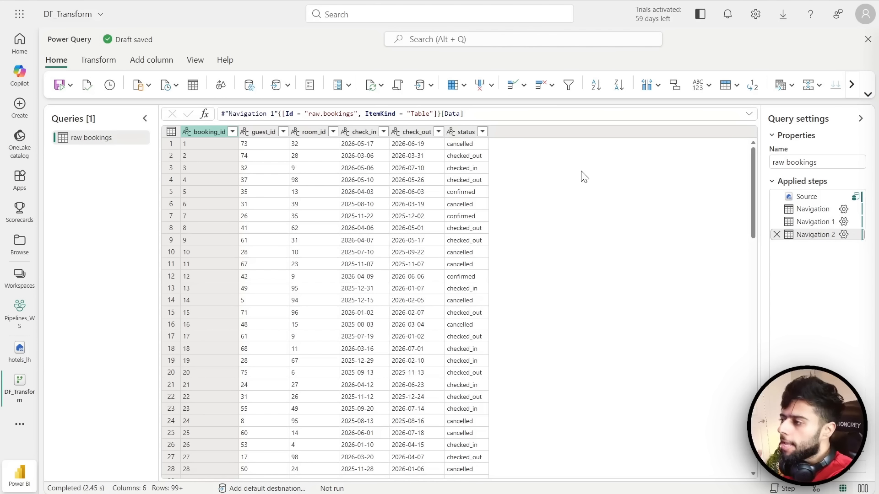
key(ctrl+plus)
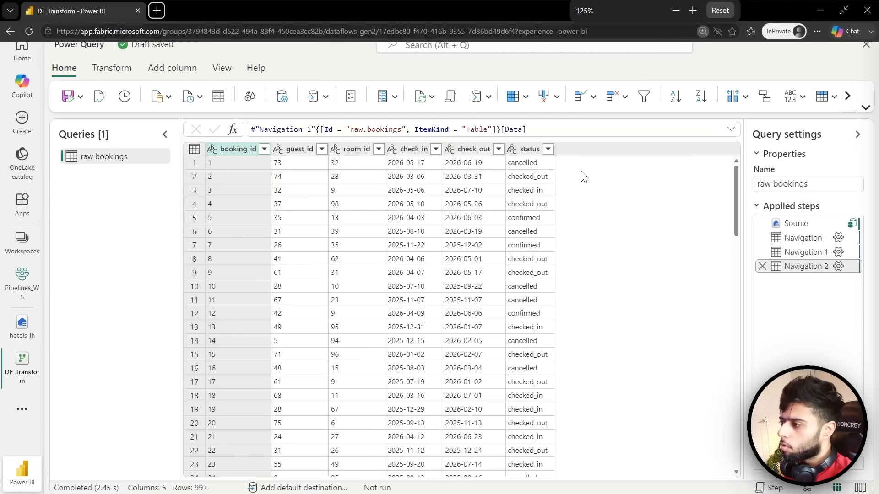
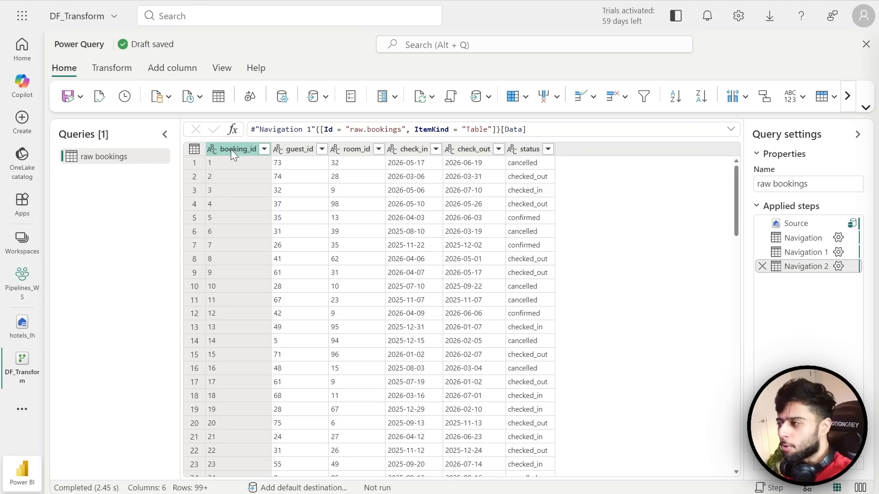
click(114, 69)
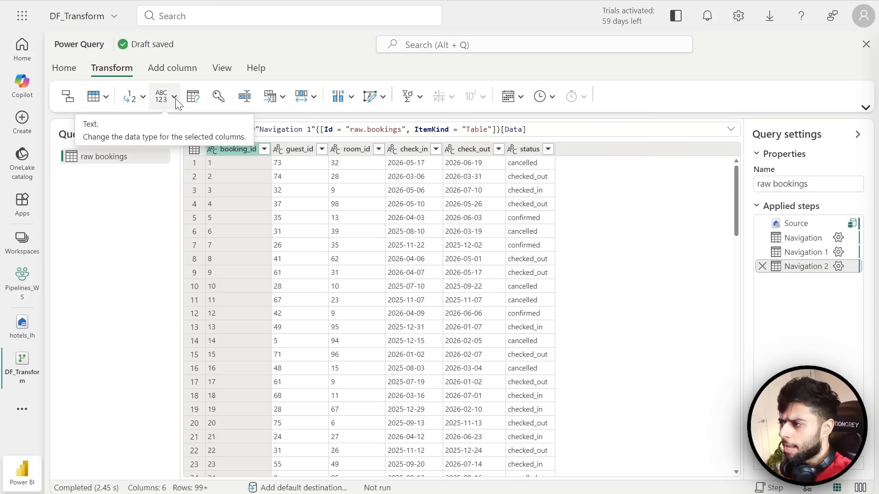
click(210, 149)
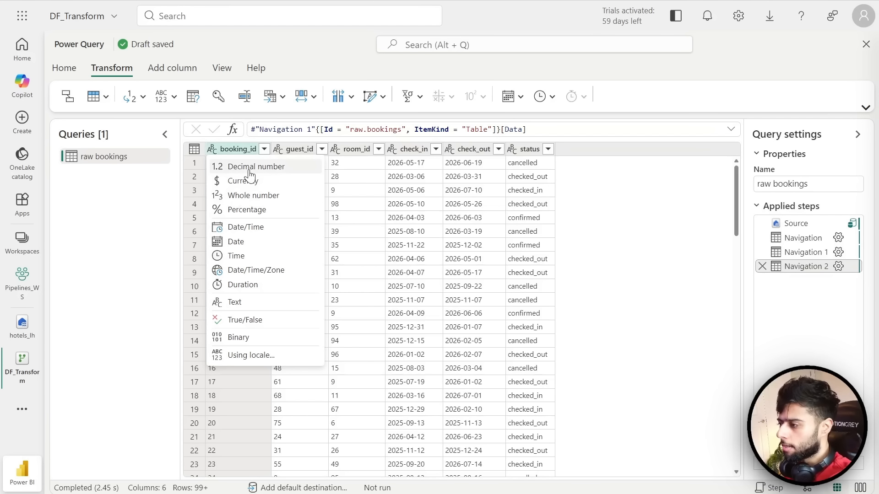
click(246, 196)
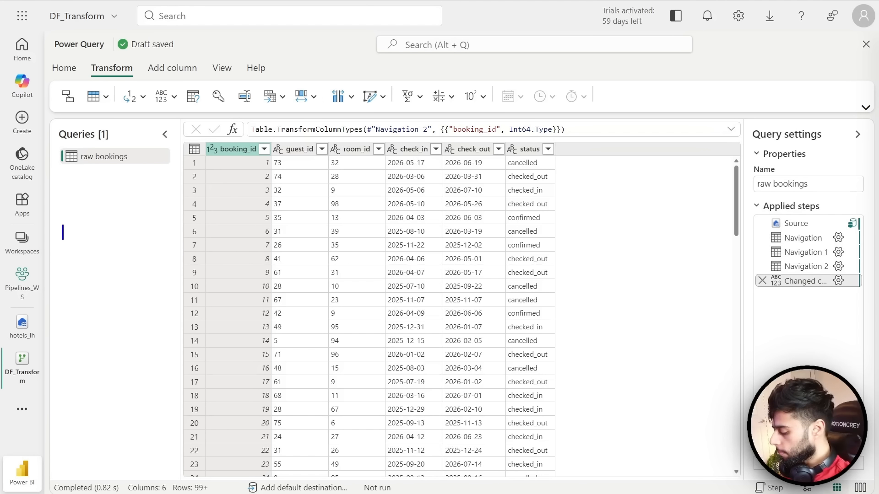
- Annotate the screen beside the bookings table with the text df.withColumn
text(df.with)
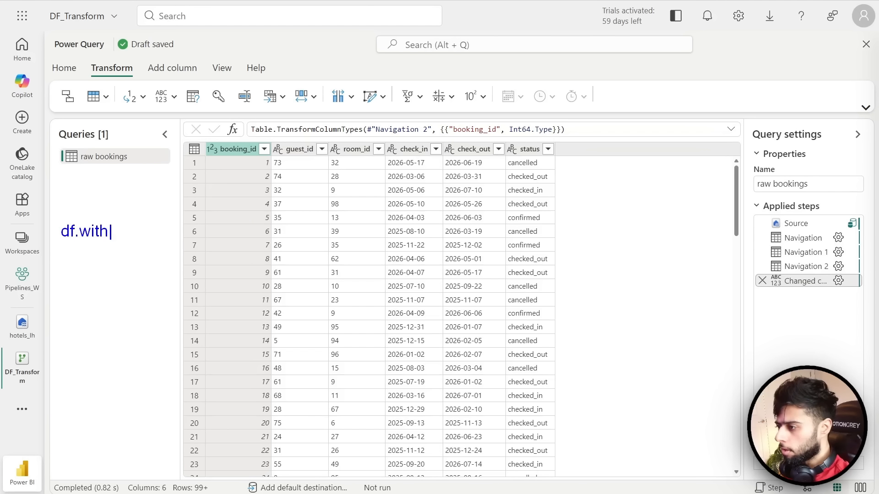
text(Colum)
key(BackSpace)
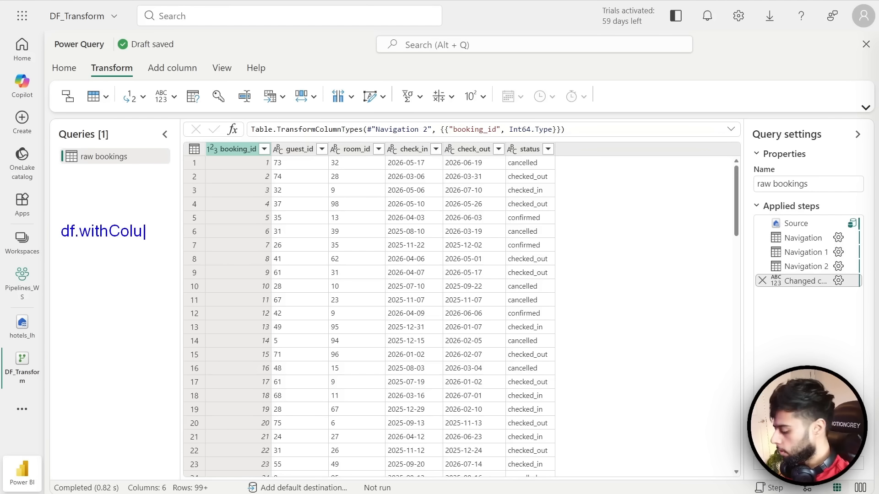
text(mn)
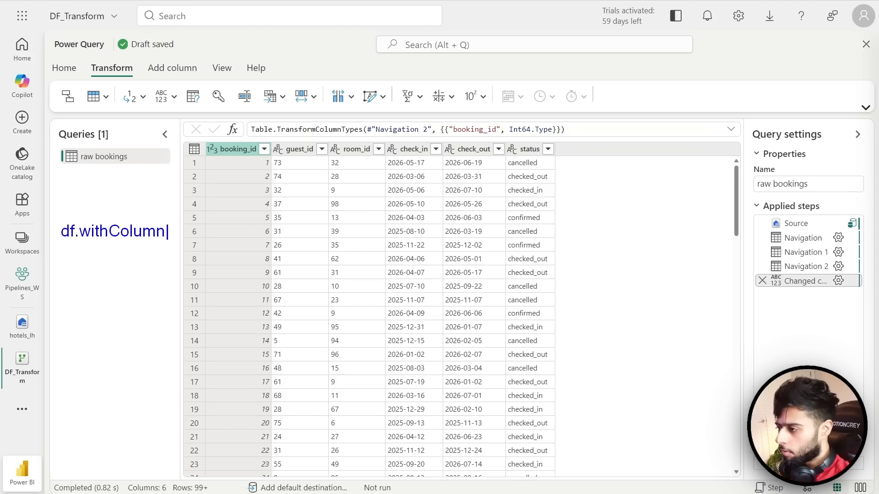
- Complete the screen annotation as df.withColumn() and mark both it and the booking_id data type icon with boxes
text(())
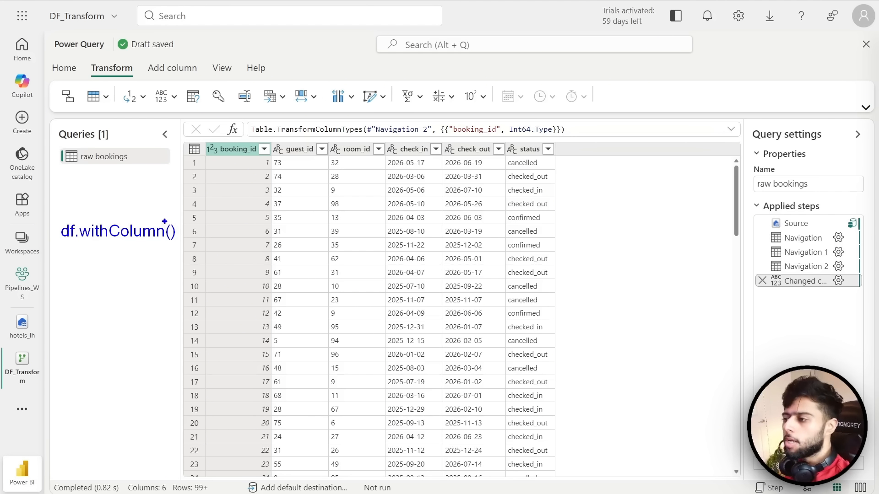
mouse_move(57, 220)
mouse_down()
mouse_move(122, 243)
mouse_move(182, 246)
mouse_up()
drag(54, 235, 44, 235)
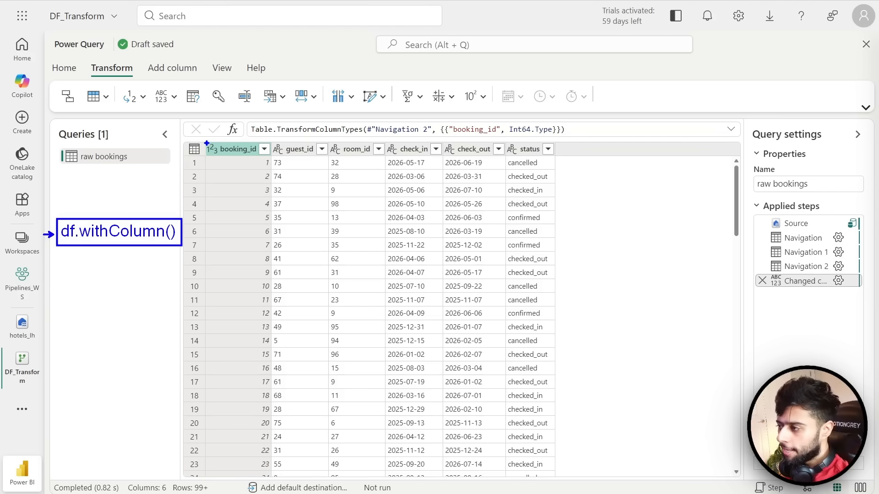
drag(203, 142, 221, 158)
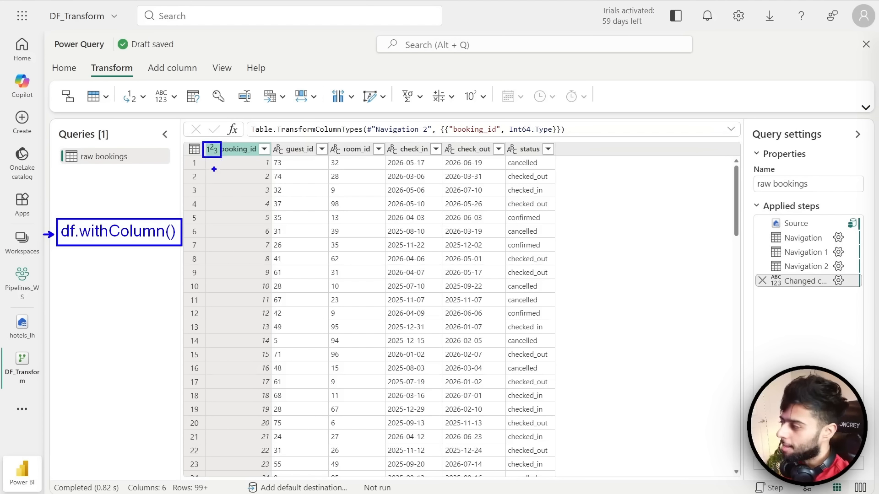
- Annotate the applied steps list with boxes and arrows around the Source, Navigation and changed column type entries
mouse_move(746, 193)
mouse_down()
mouse_move(877, 282)
mouse_move(870, 298)
mouse_up()
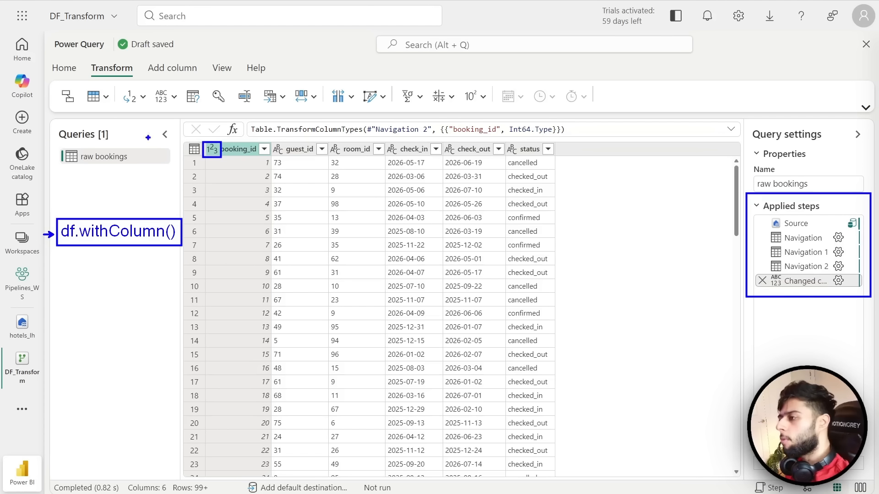
drag(739, 254, 696, 254)
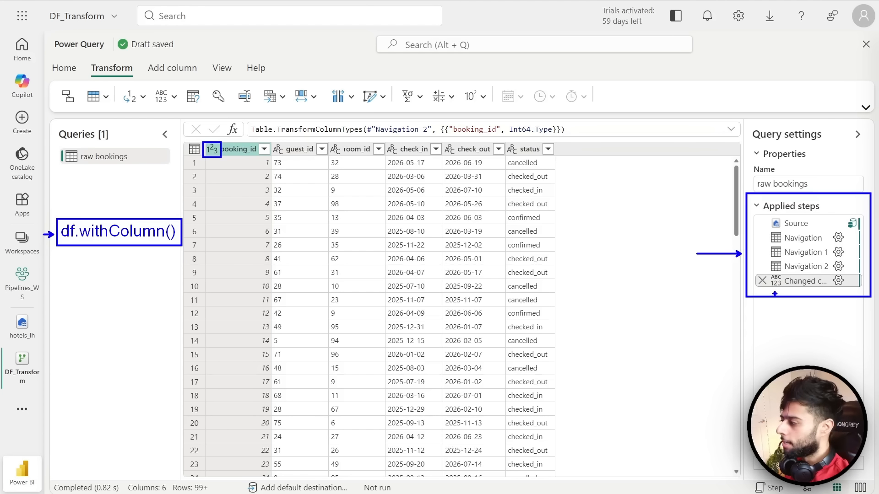
drag(753, 280, 720, 280)
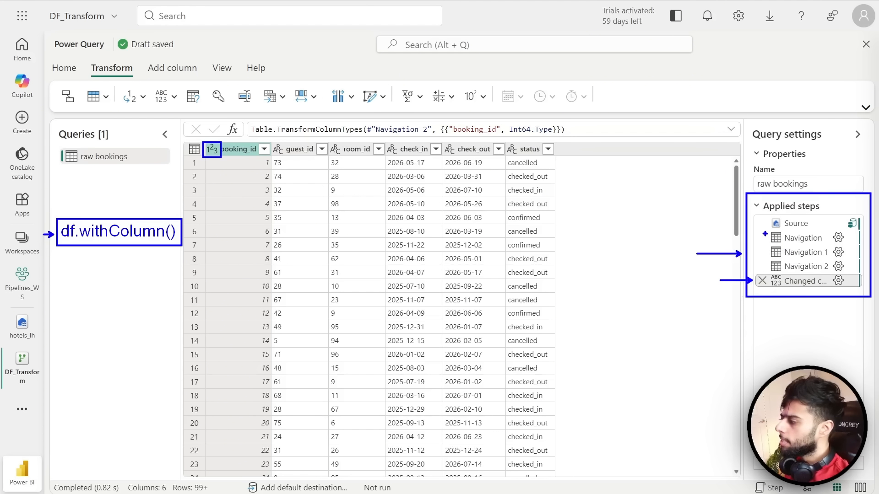
mouse_move(765, 232)
mouse_down()
mouse_move(812, 243)
mouse_move(844, 268)
mouse_up()
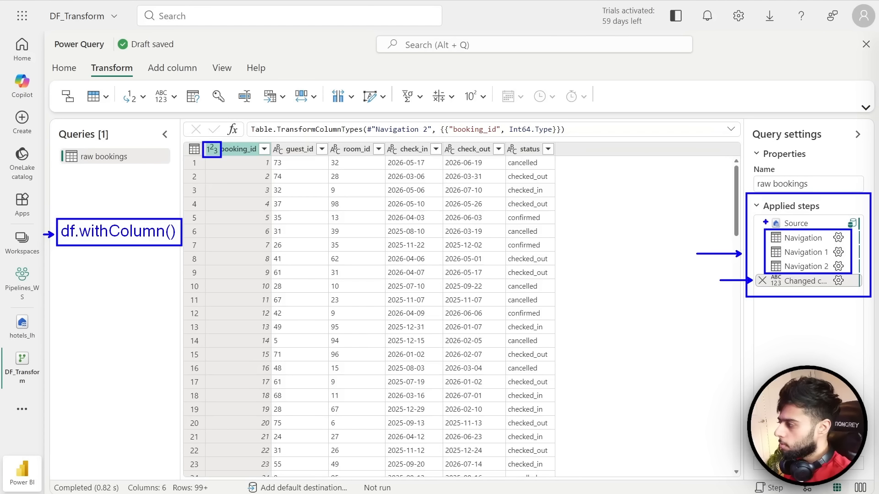
drag(767, 223, 742, 223)
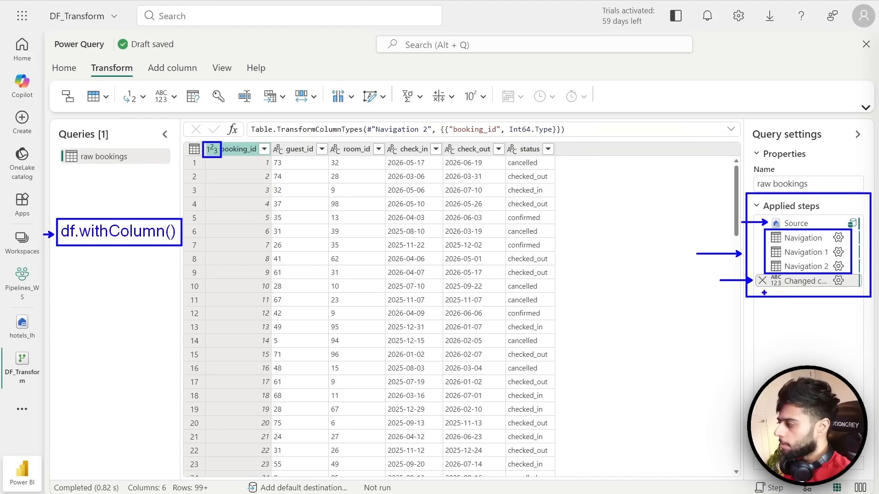
drag(765, 291, 758, 317)
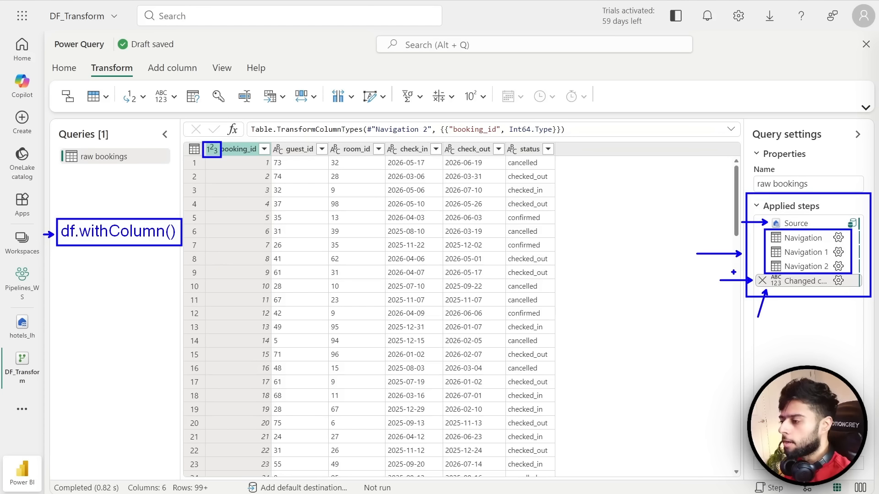
mouse_move(41, 206)
mouse_down()
mouse_move(169, 262)
mouse_move(190, 258)
mouse_up()
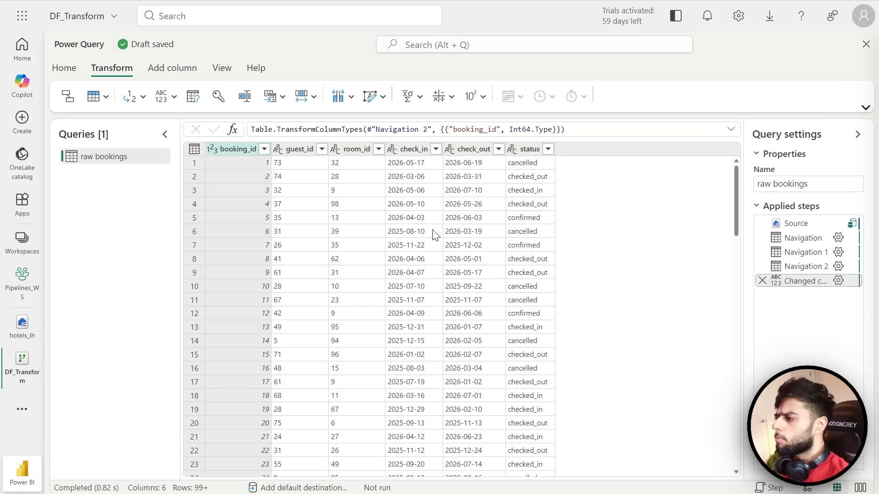
- Change the data type of guest_id to Whole number and of check_in and check_out to Date
click(278, 150)
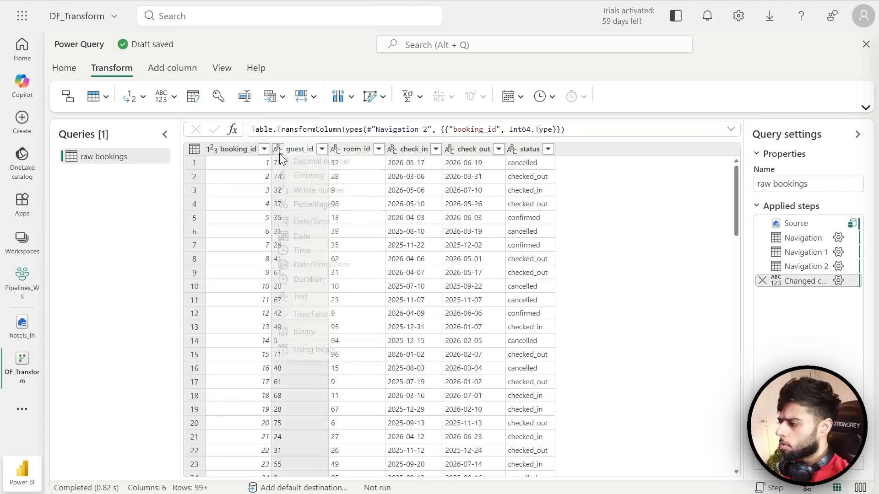
click(325, 196)
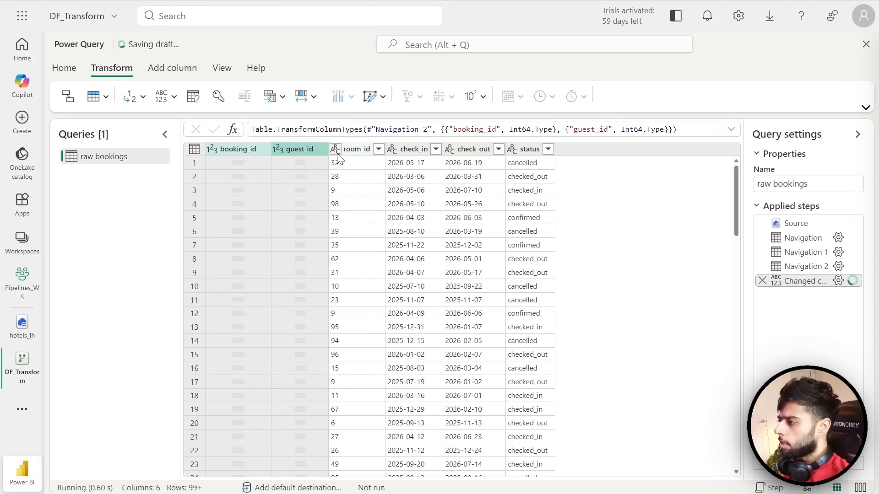
click(391, 149)
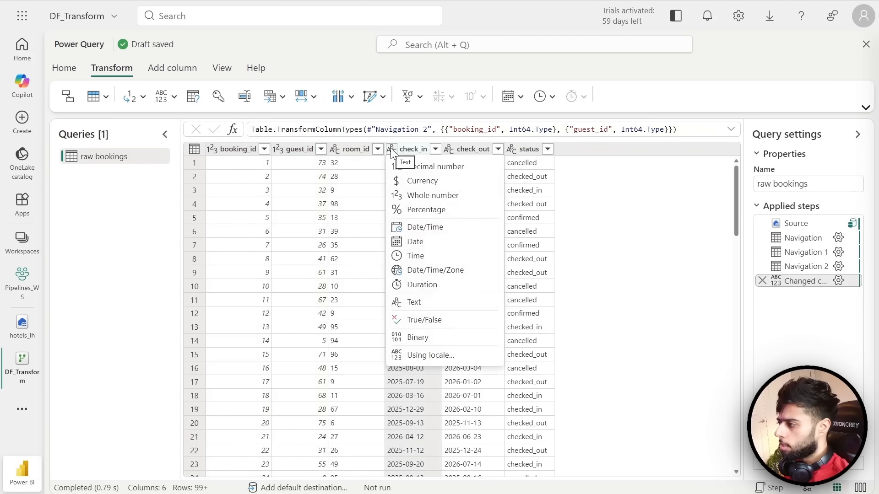
click(415, 242)
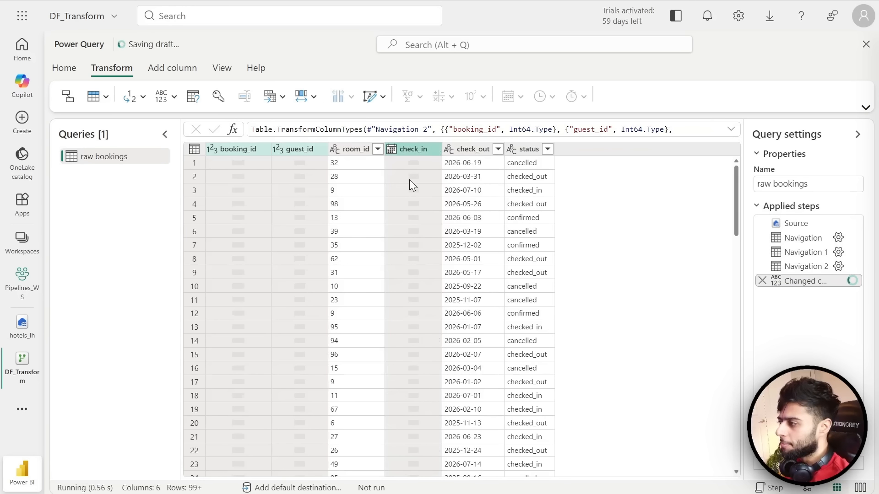
click(448, 148)
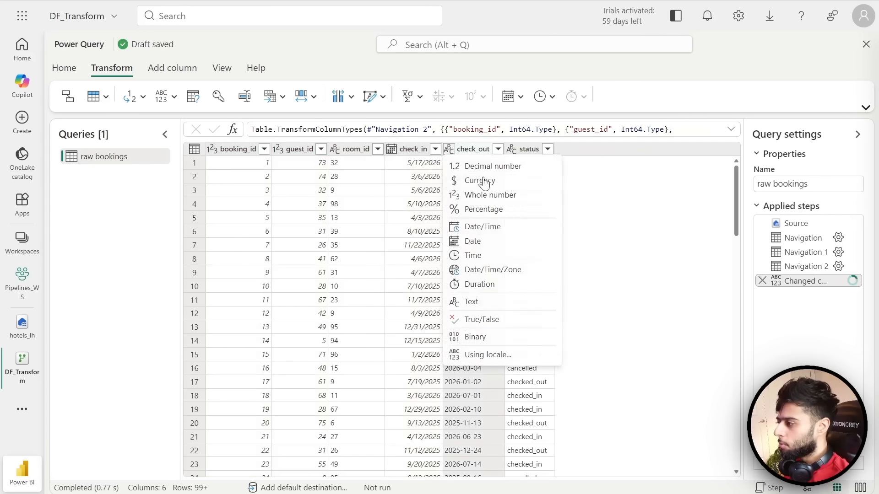
click(471, 242)
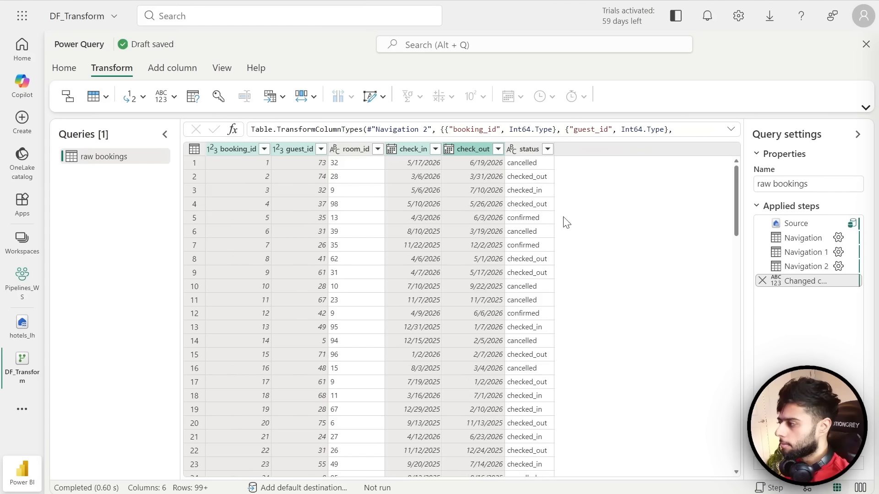
scroll(567, 230, down, 6)
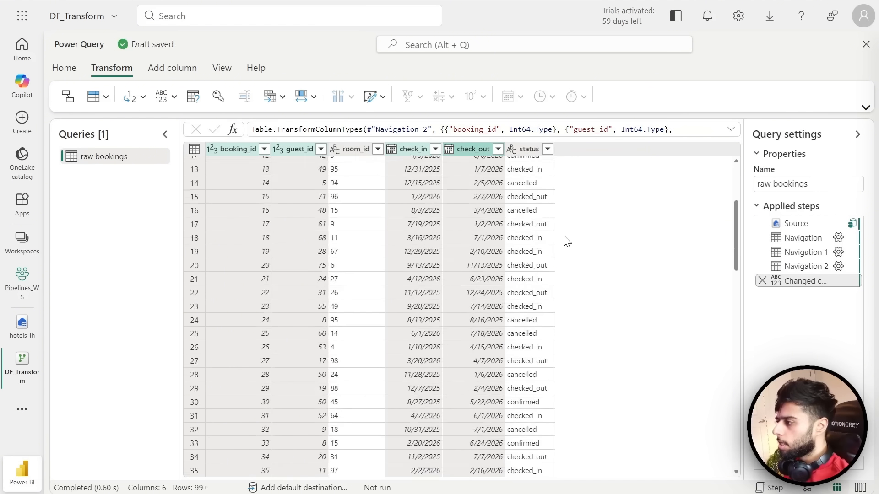
scroll(566, 243, up, 6)
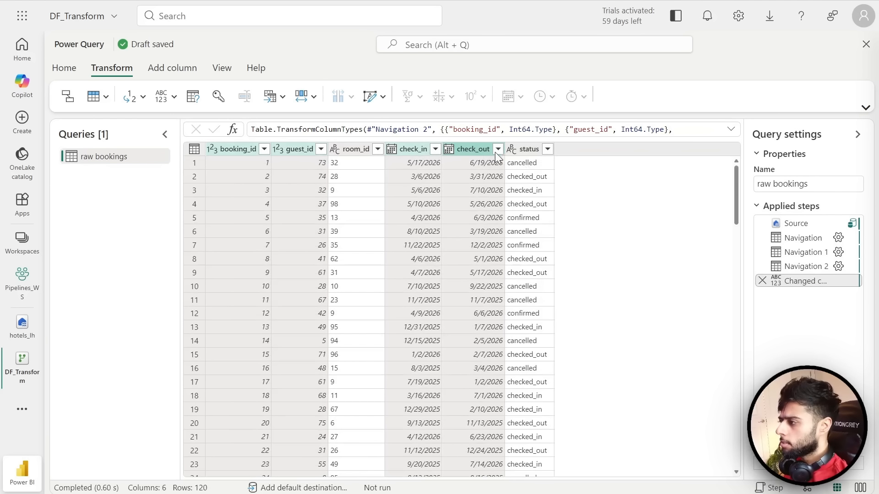
- Examine the full Table.TransformColumnTypes formula of the changed column type step, including each column's type pair
mouse_move(810, 288)
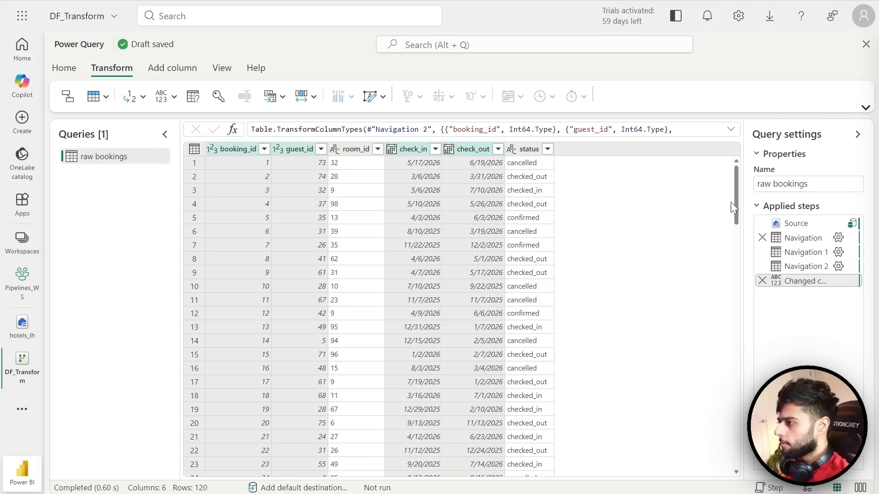
click(731, 132)
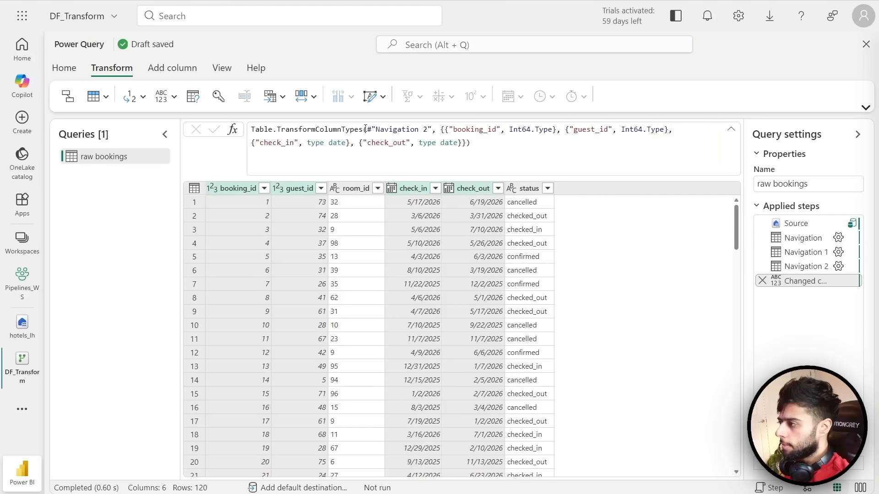
drag(275, 131, 359, 129)
click(346, 129)
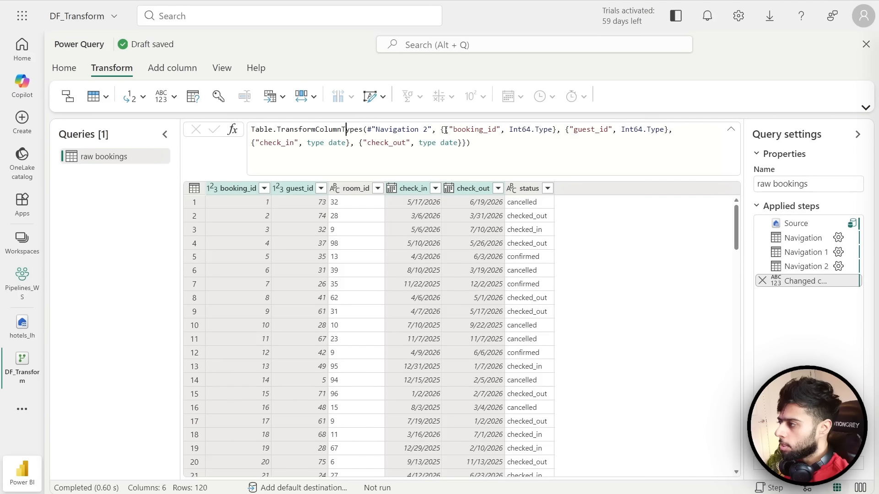
drag(444, 131, 669, 130)
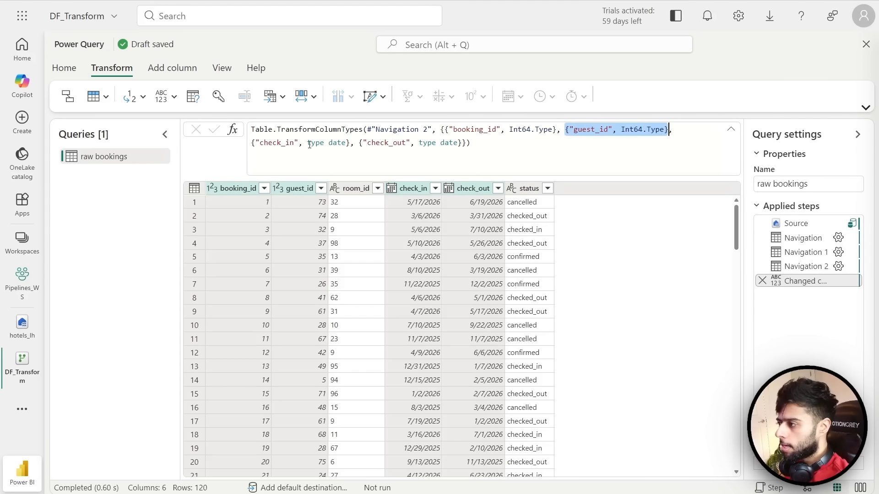
drag(356, 143, 470, 141)
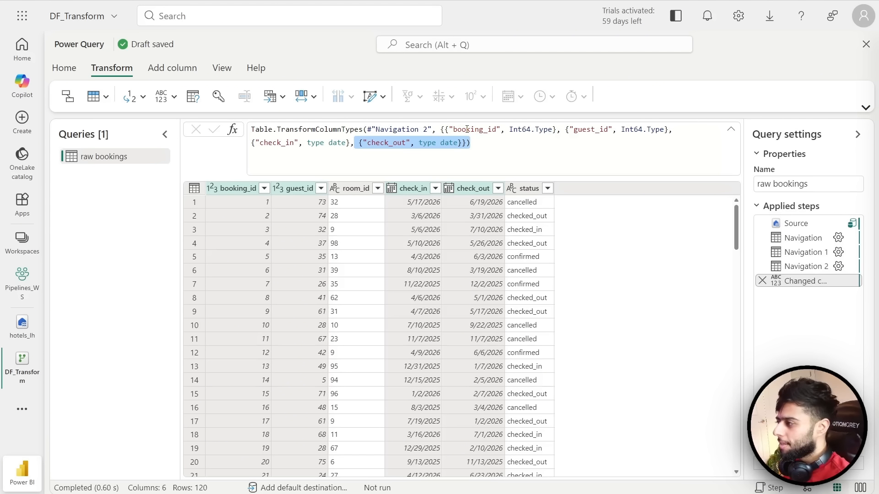
click(498, 147)
click(578, 223)
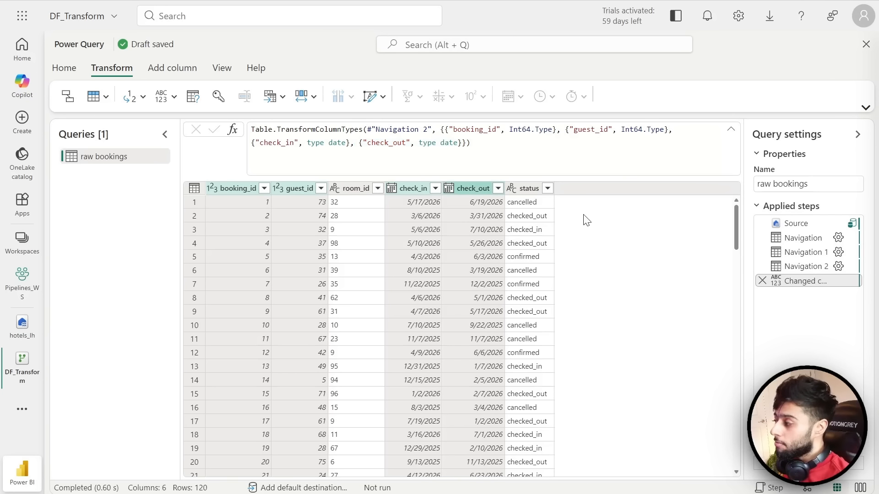
click(729, 130)
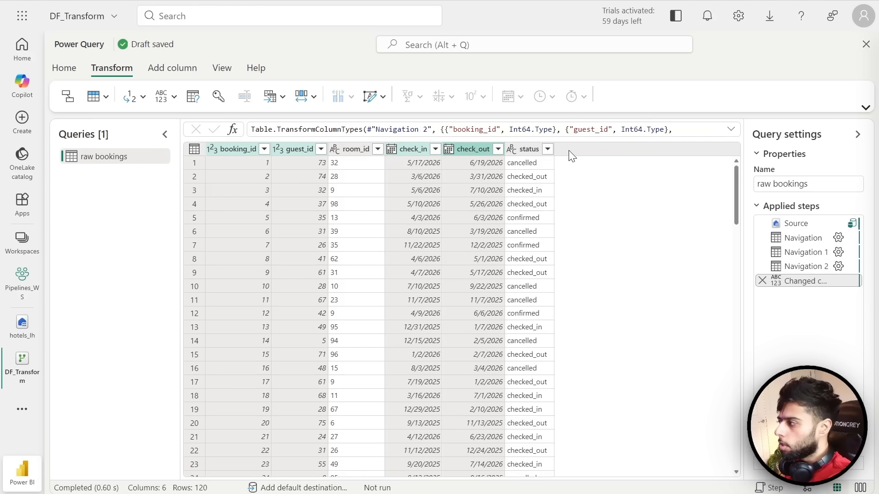
- Start a custom column in the raw bookings query and name it processed_at
click(525, 150)
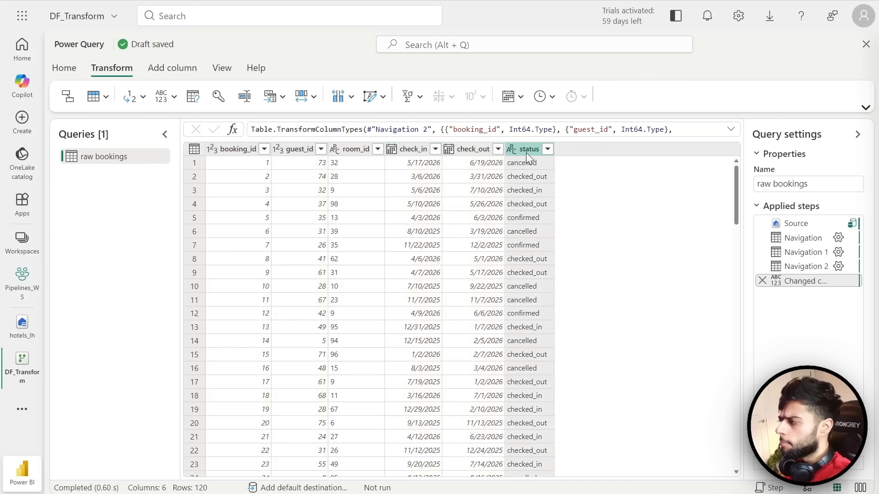
click(170, 72)
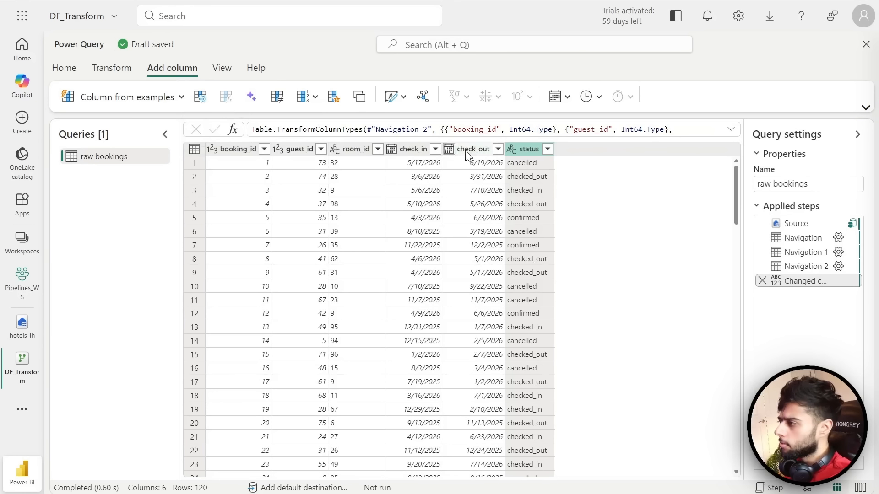
right_click(523, 147)
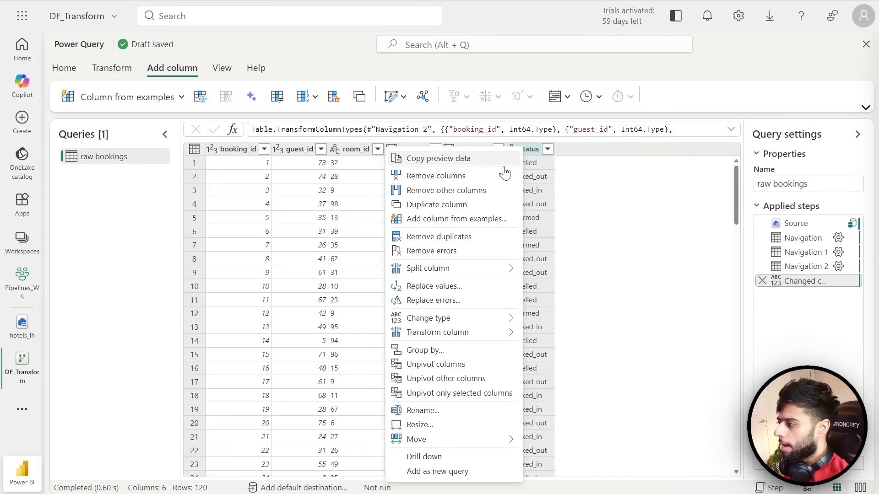
click(603, 177)
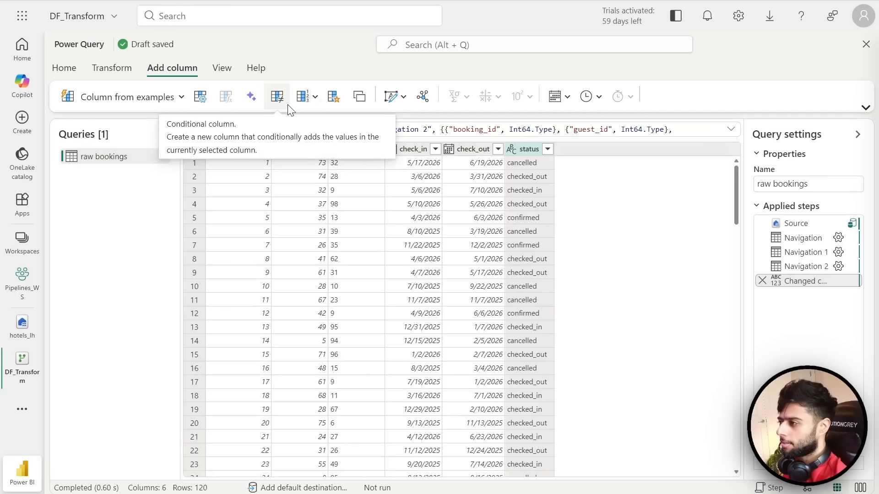
click(200, 97)
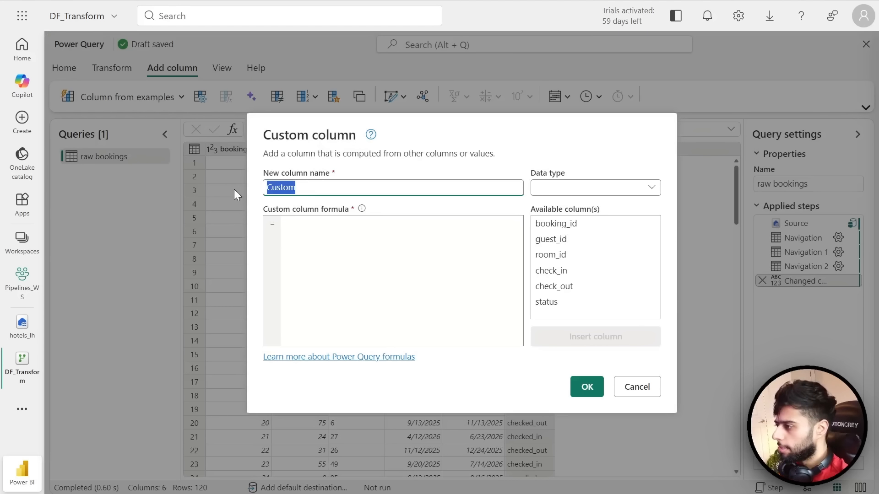
key(BackSpace)
text(pro)
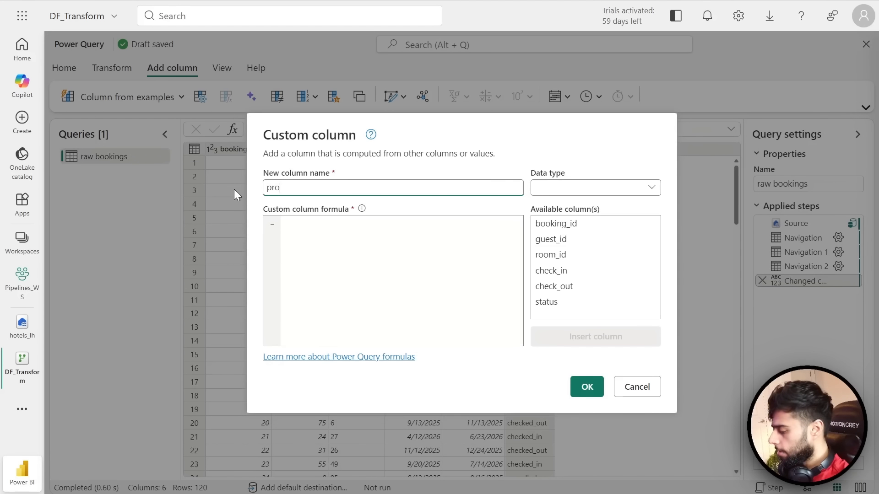
text(cessed_at)
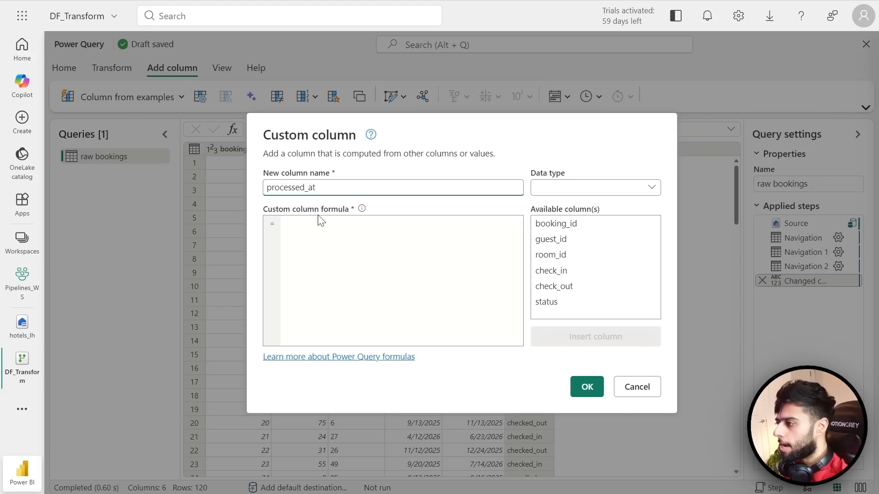
- Open the Power Query formulas help linked from the custom column dialog in a new browser tab
click(305, 226)
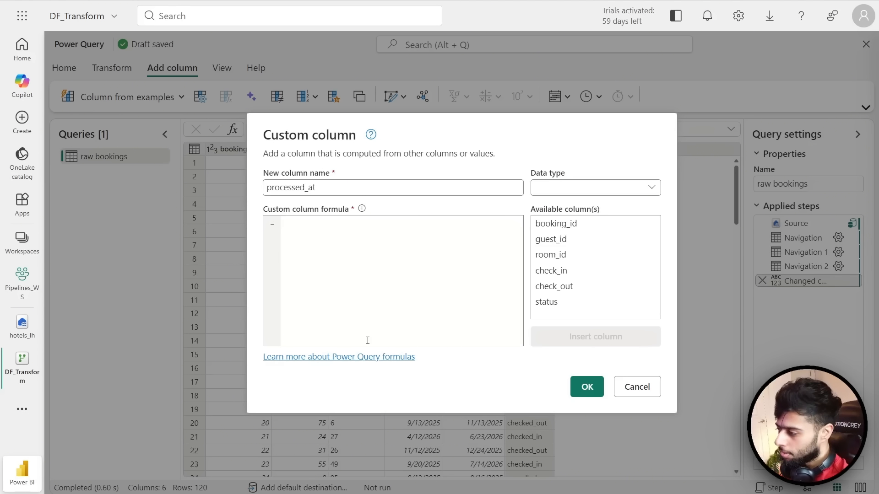
right_click(327, 365)
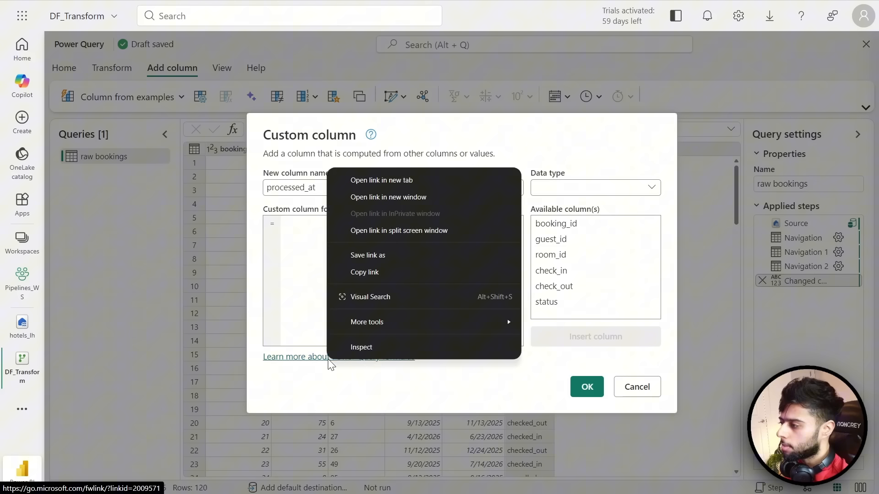
click(403, 185)
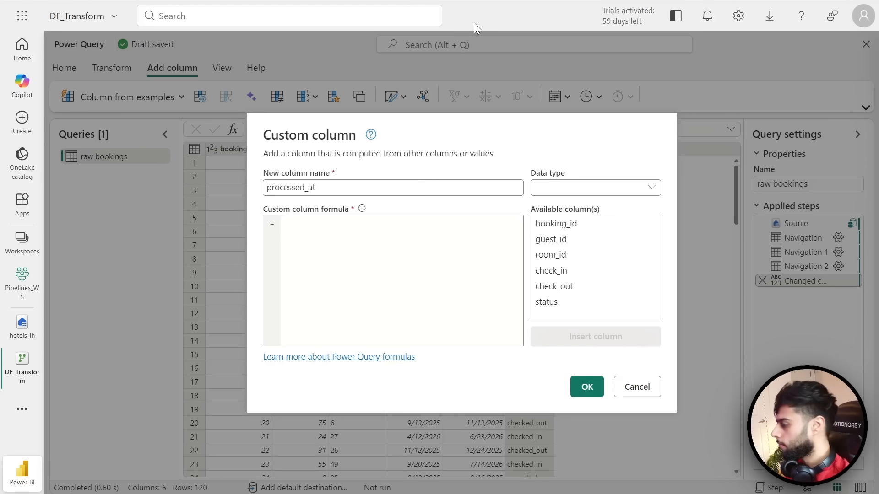
- Switch to the Power Query M function reference page and open its DateTime functions overview
key(F11)
click(216, 17)
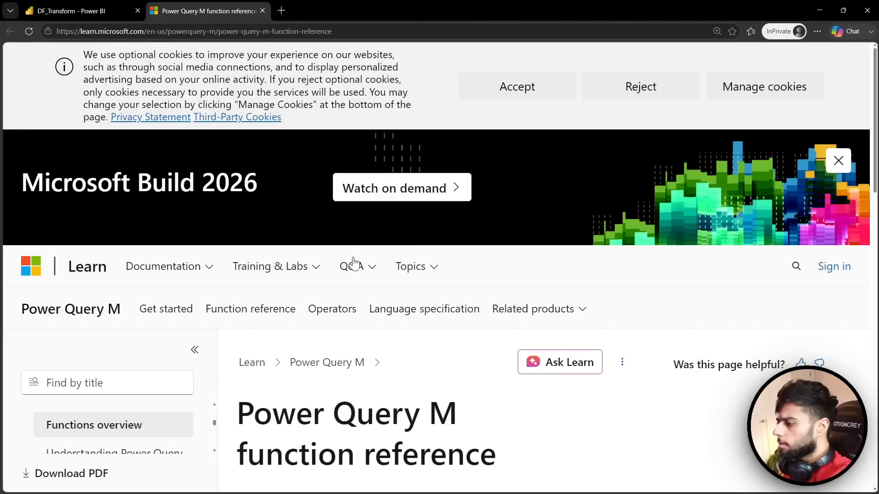
scroll(353, 262, down, 10)
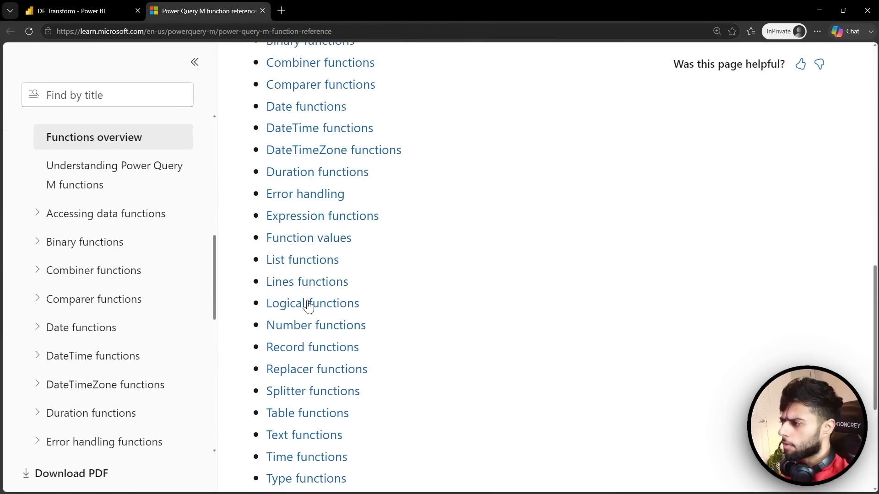
scroll(394, 320, down, 3)
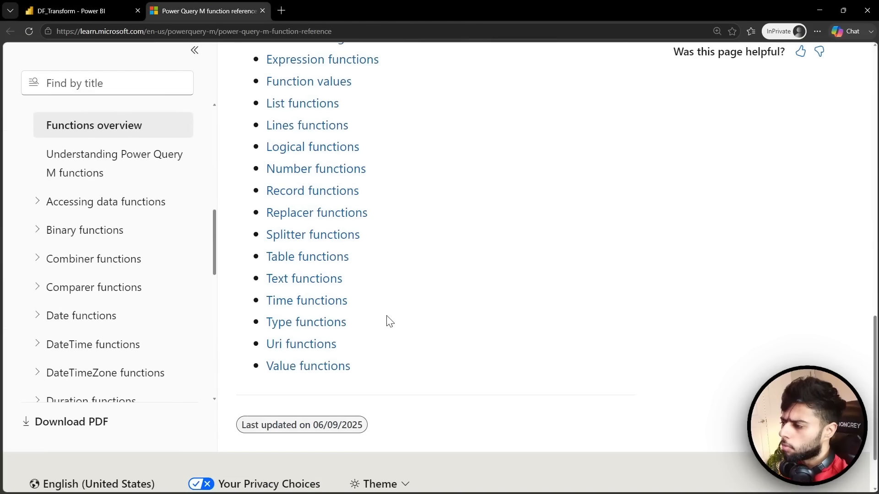
scroll(388, 321, up, 2)
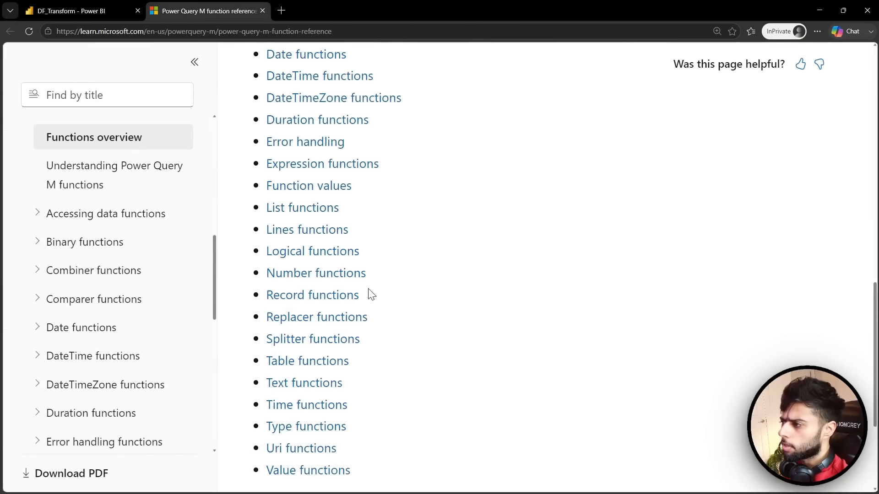
click(306, 81)
- Examine the DateTime functions table for a function that returns the current date and time
scroll(236, 336, down, 7)
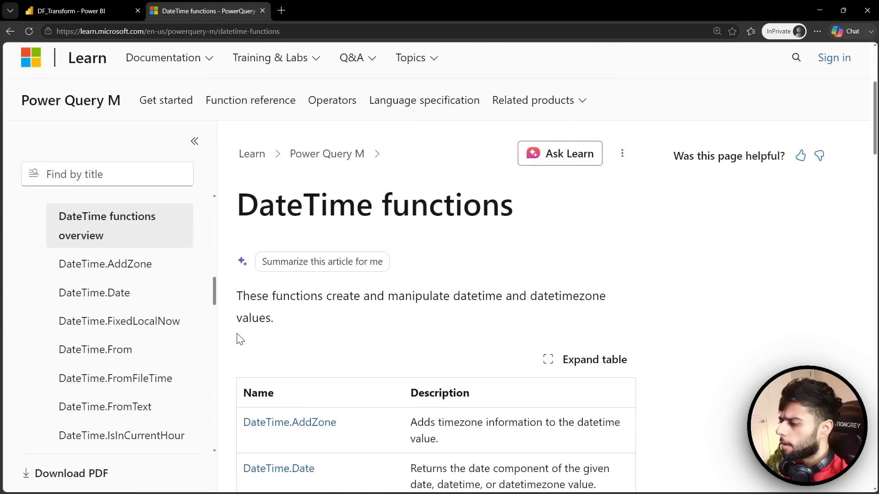
scroll(236, 336, down, 3)
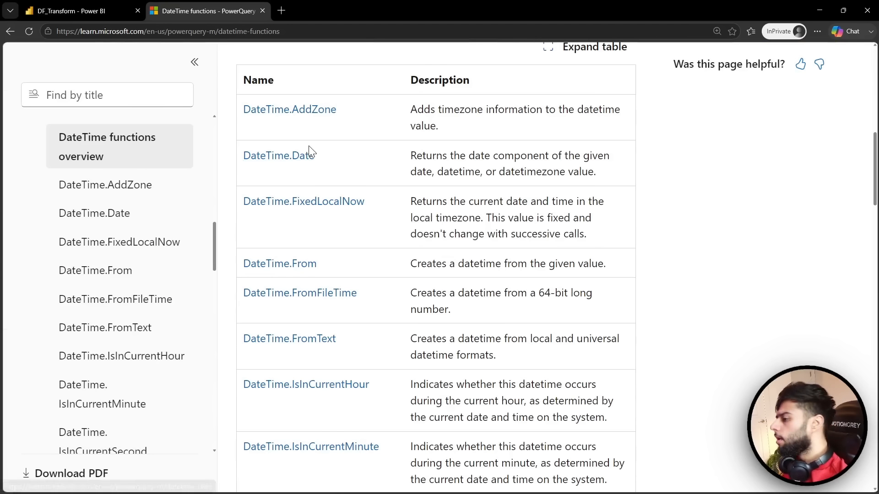
scroll(248, 195, down, 1)
scroll(235, 204, down, 6)
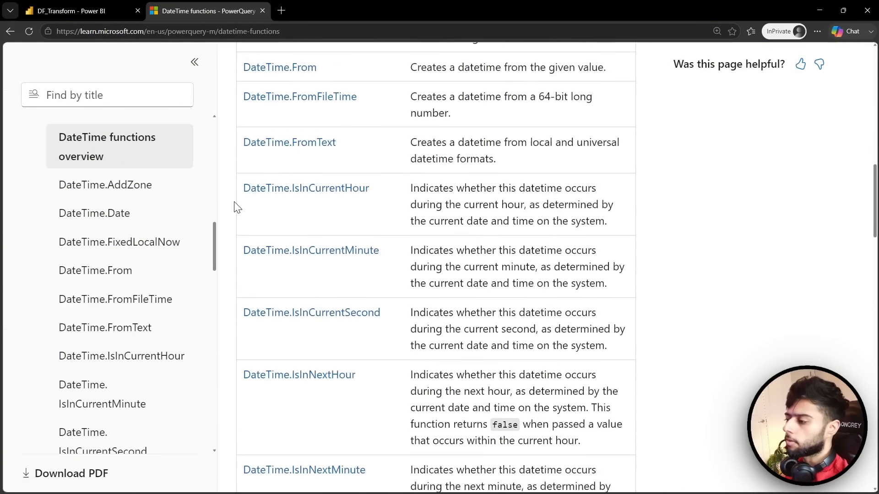
scroll(235, 207, up, 3)
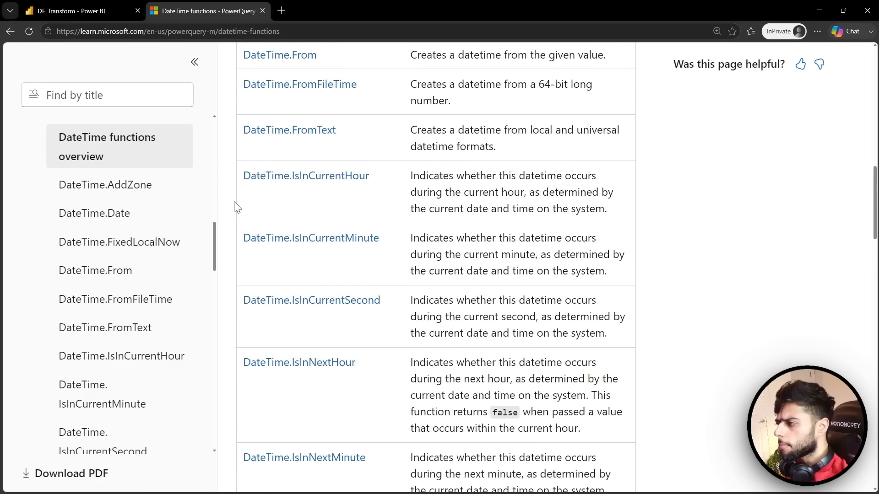
scroll(236, 206, up, 2)
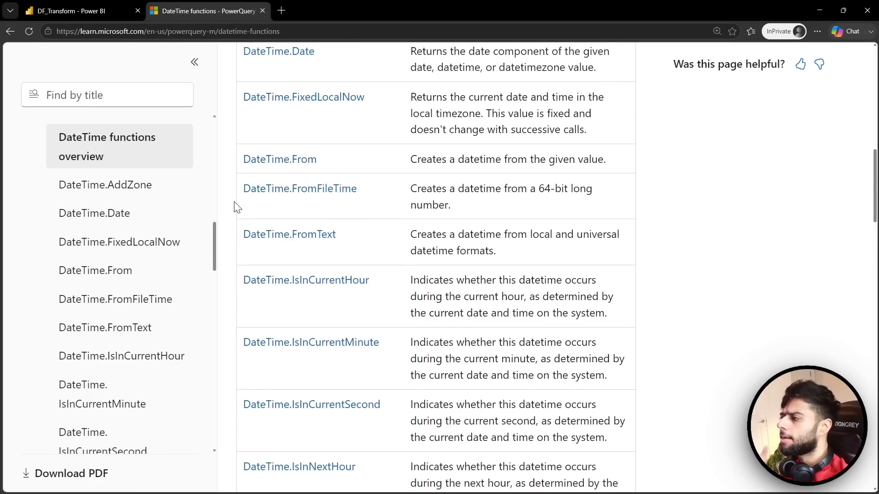
scroll(161, 220, up, 2)
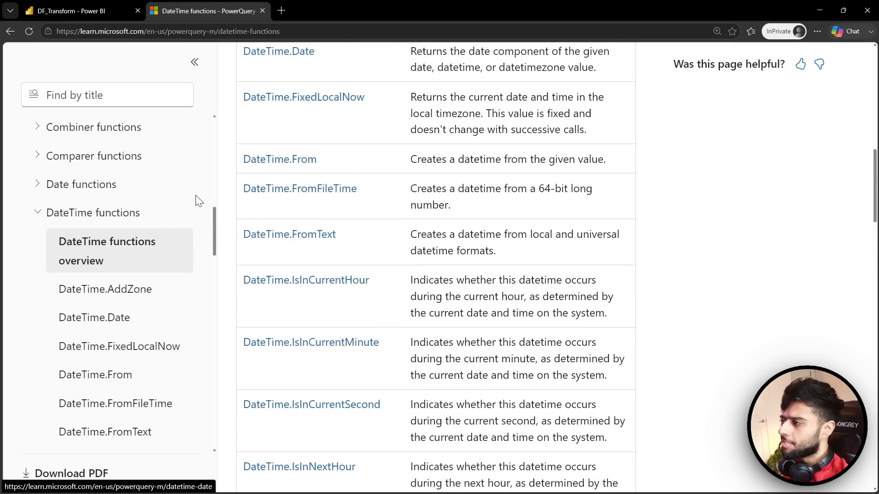
scroll(239, 192, up, 5)
scroll(236, 204, down, 2)
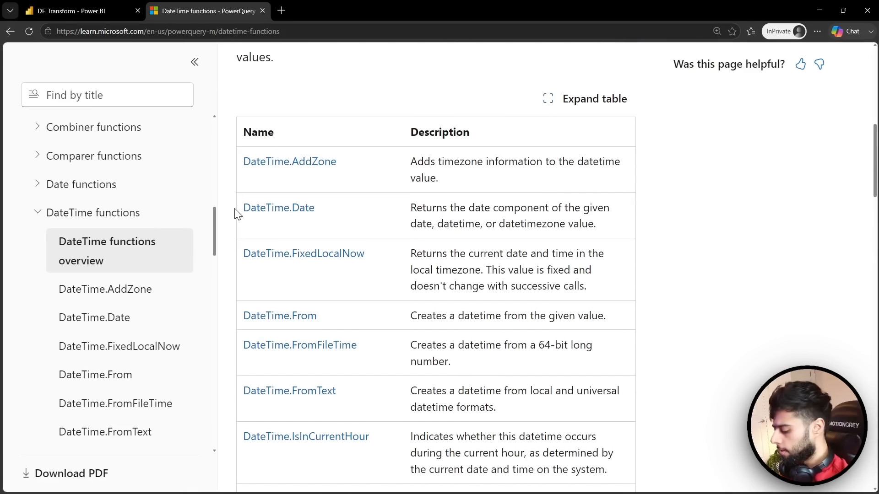
- Search the DateTime functions page for "current" and review the matching function descriptions
key(ctrl+f)
text(current)
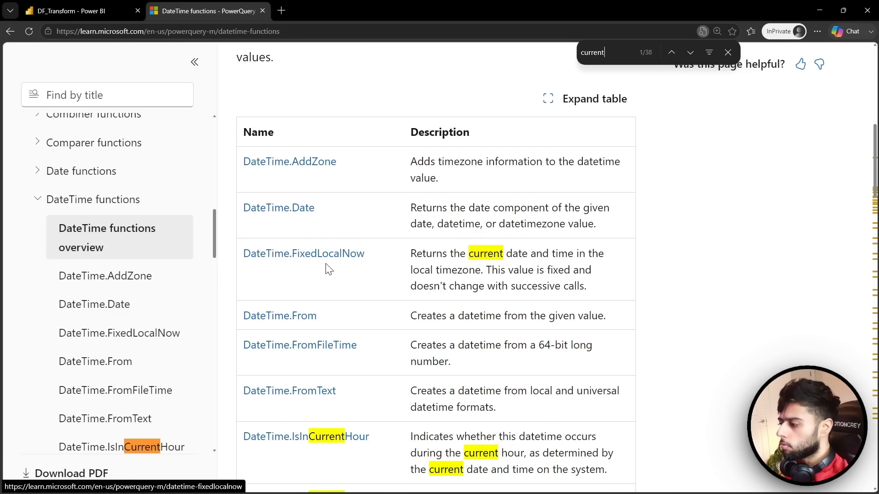
scroll(328, 270, down, 5)
scroll(335, 279, down, 2)
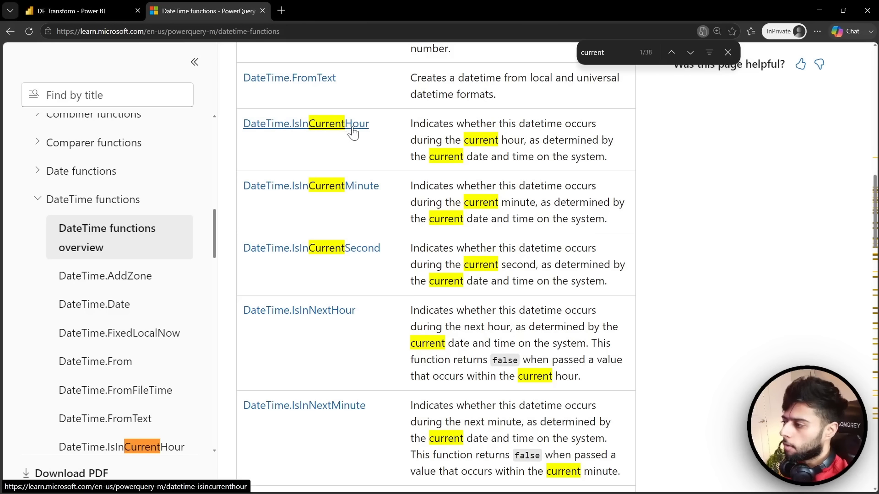
scroll(346, 275, down, 3)
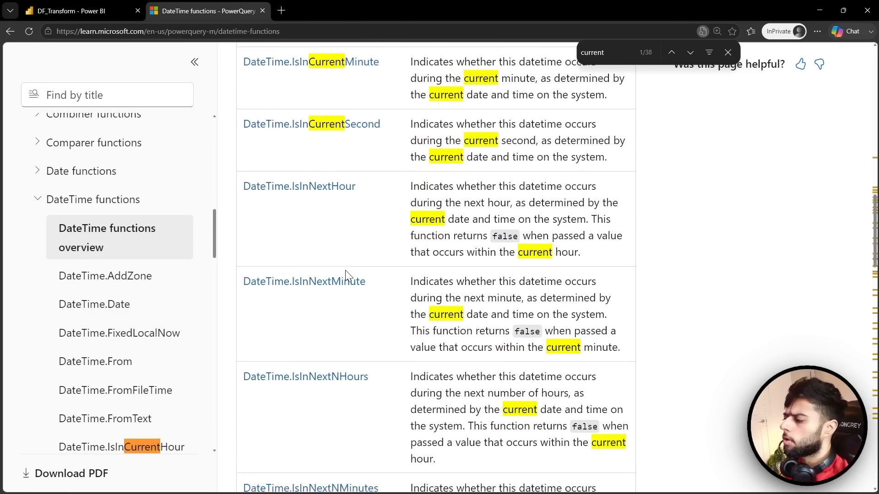
scroll(345, 273, down, 20)
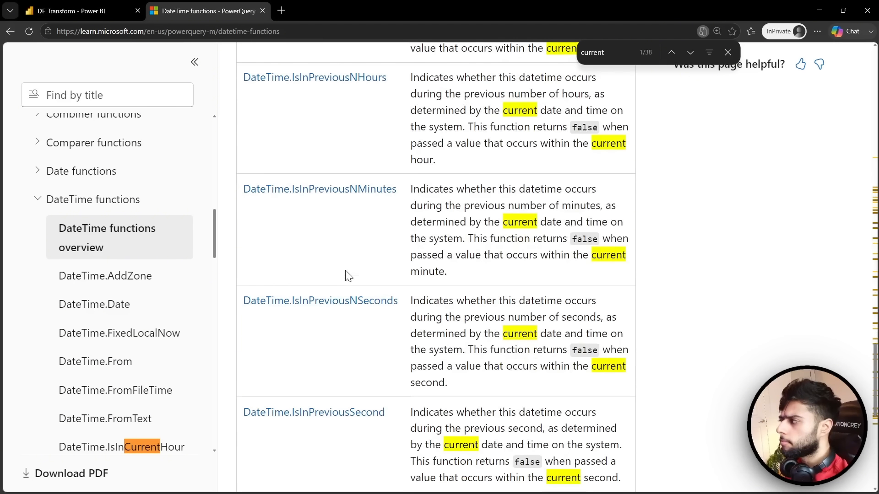
scroll(348, 276, down, 5)
scroll(347, 277, up, 15)
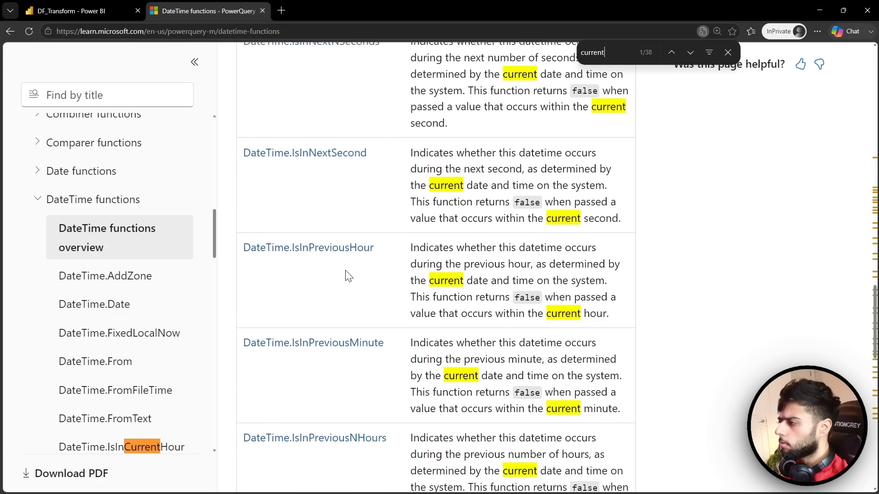
scroll(347, 276, up, 15)
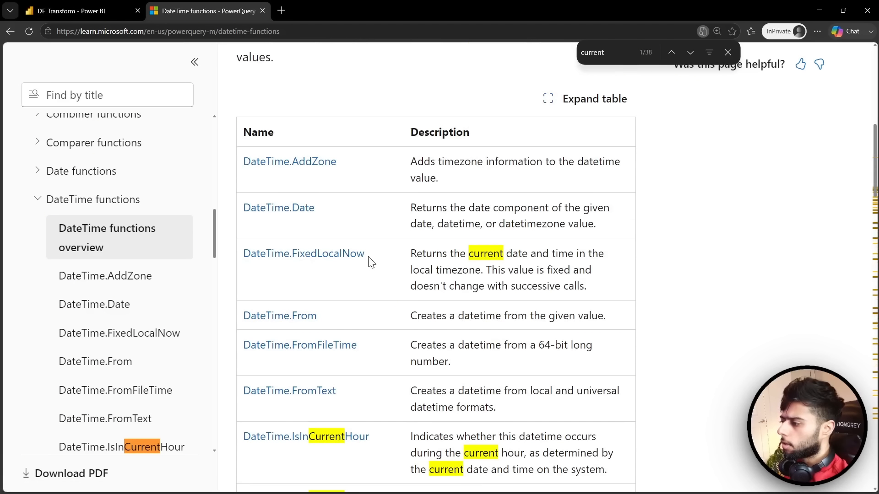
- Copy the function name DateTime.FixedLocalNow from the reference page into the processed_at custom column formula
drag(369, 260, 240, 264)
key(ctrl+c)
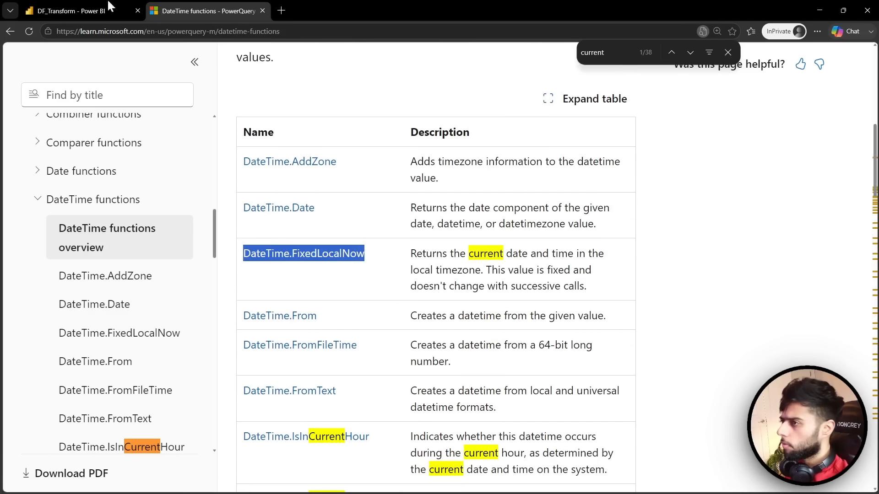
key(ctrl+Tab)
click(284, 246)
key(ctrl+v)
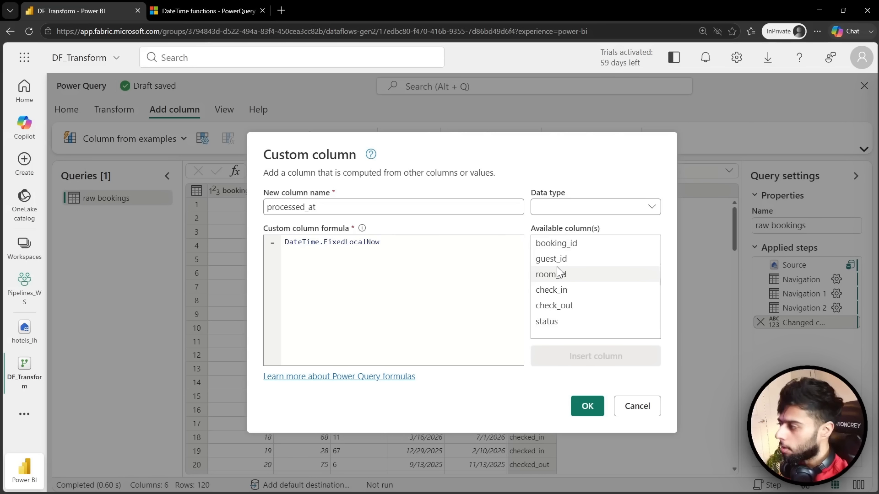
- Set the processed_at column's data type to Date/Time and create the custom column
click(601, 209)
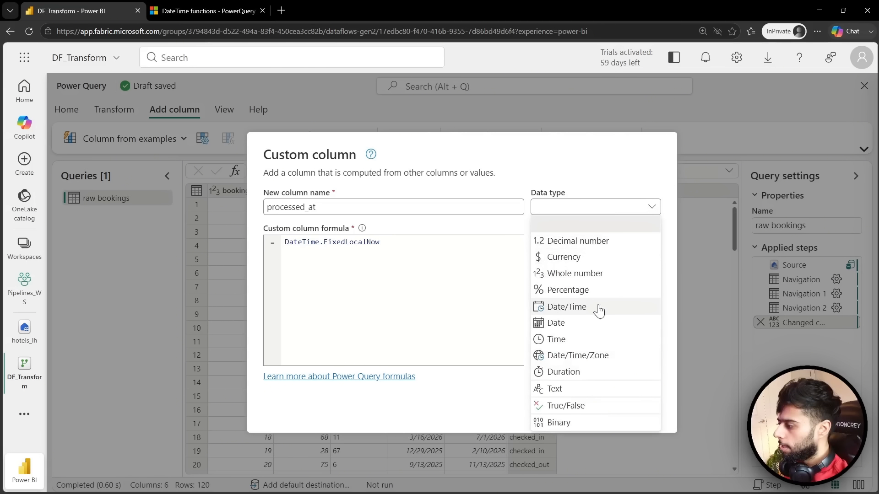
click(567, 310)
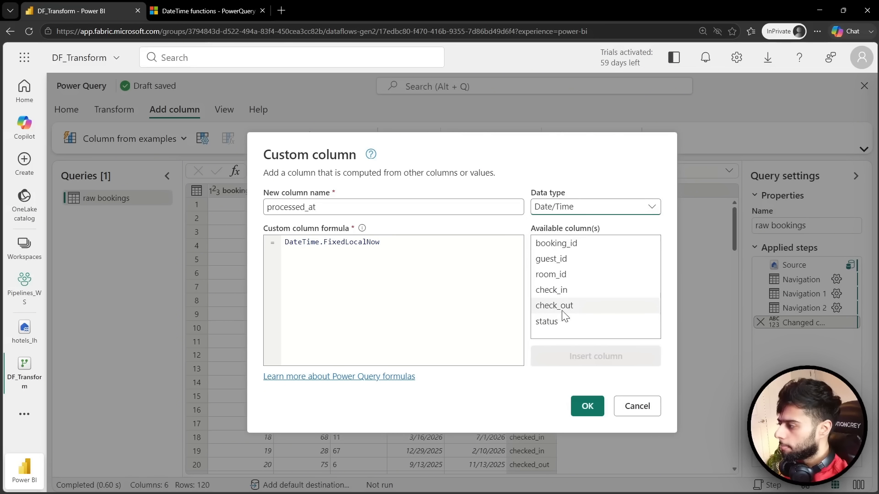
click(585, 406)
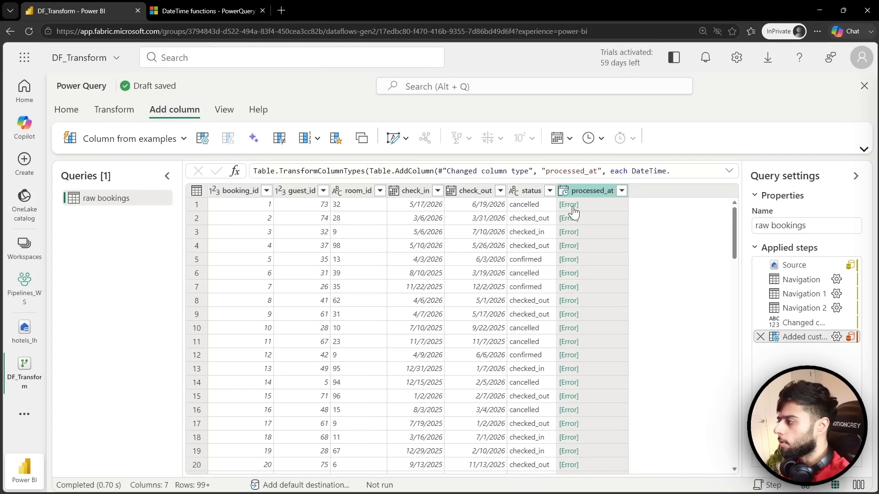
- Drill into the first row's processed_at error and examine the evaluation error details and mashup script
click(569, 205)
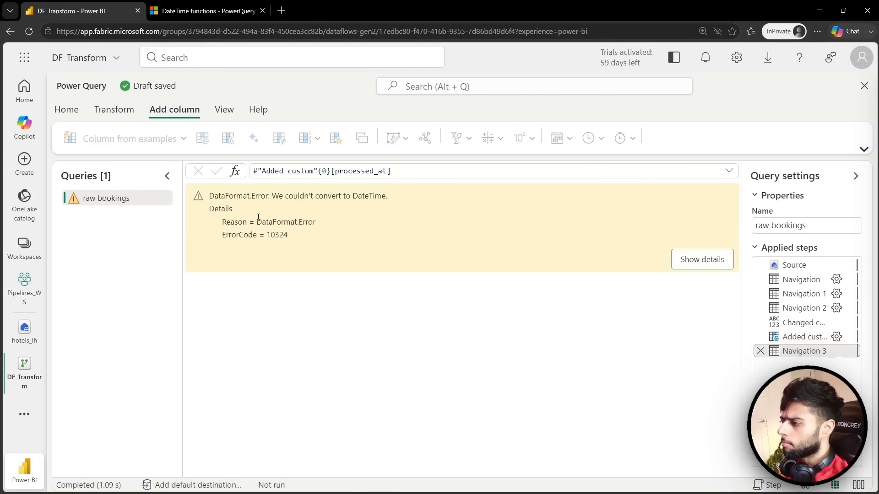
drag(257, 222, 319, 225)
click(314, 197)
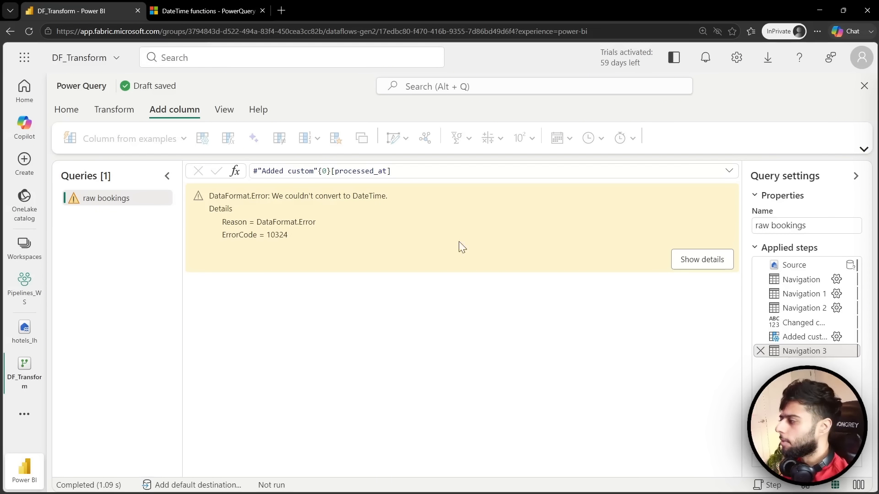
click(167, 175)
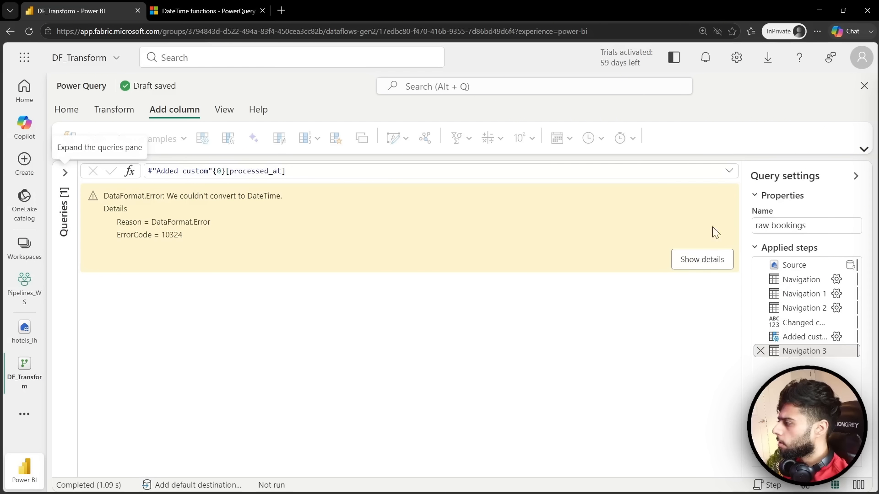
click(696, 262)
scroll(448, 321, down, 2)
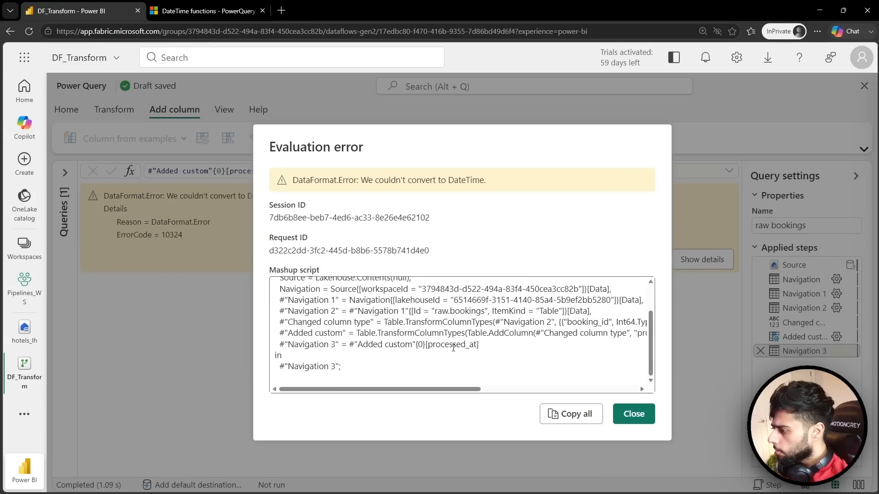
scroll(451, 350, up, 2)
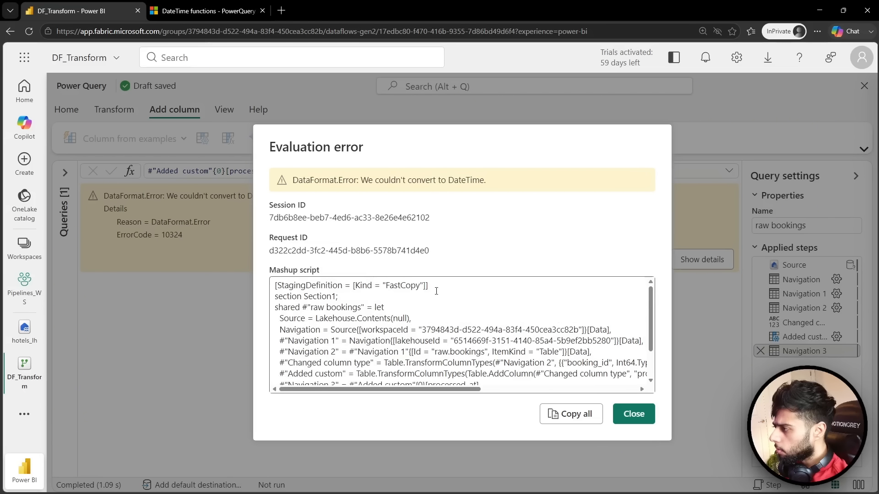
click(626, 415)
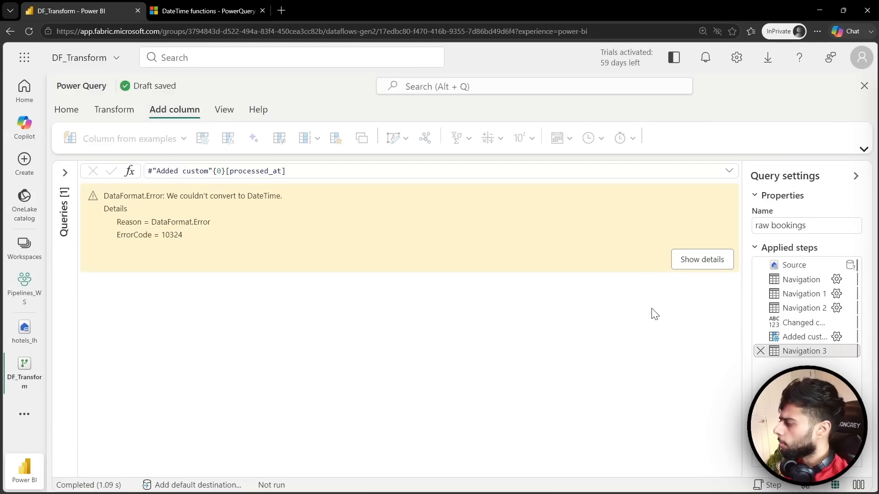
- Return to the applied step that adds the custom column and reopen the processed_at column definition for editing
click(801, 336)
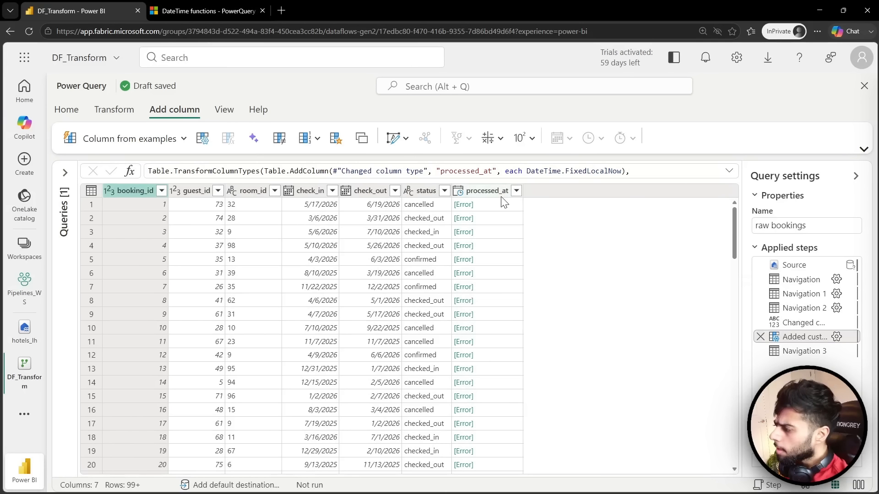
right_click(490, 191)
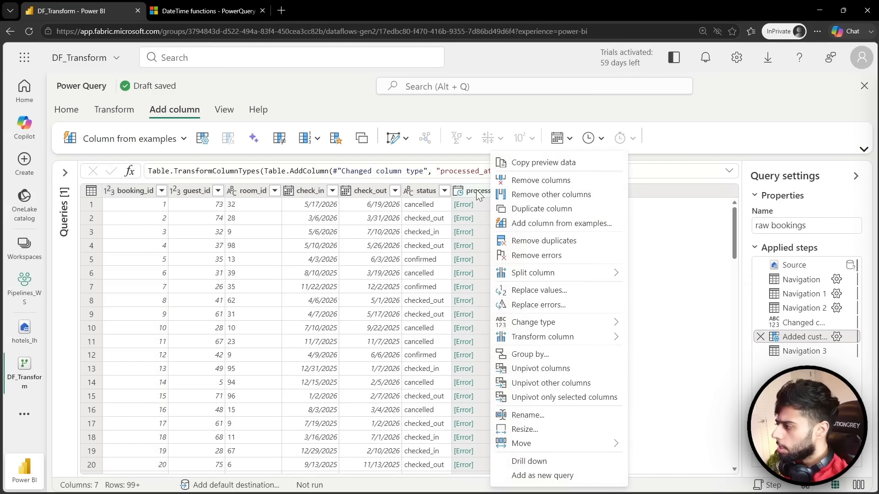
click(476, 190)
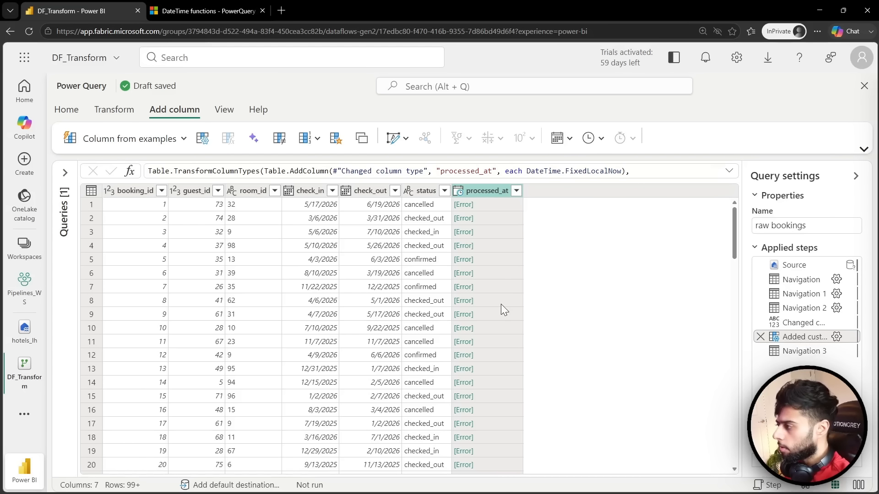
mouse_move(796, 343)
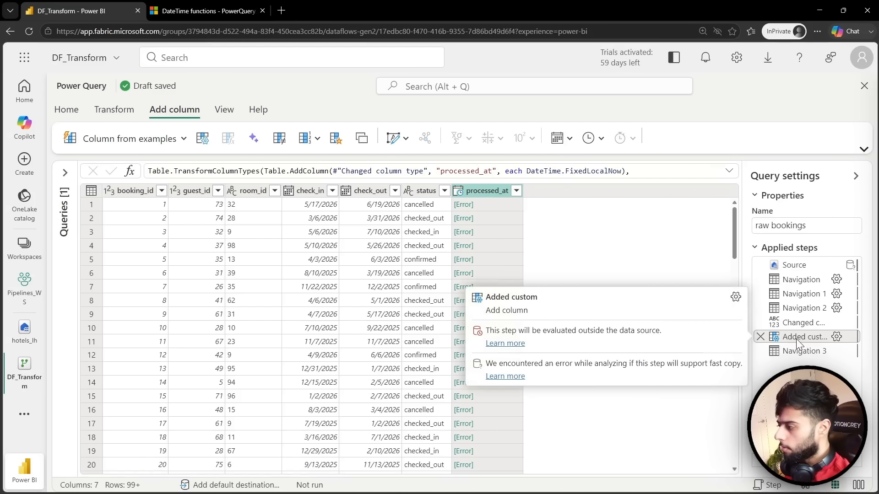
click(836, 336)
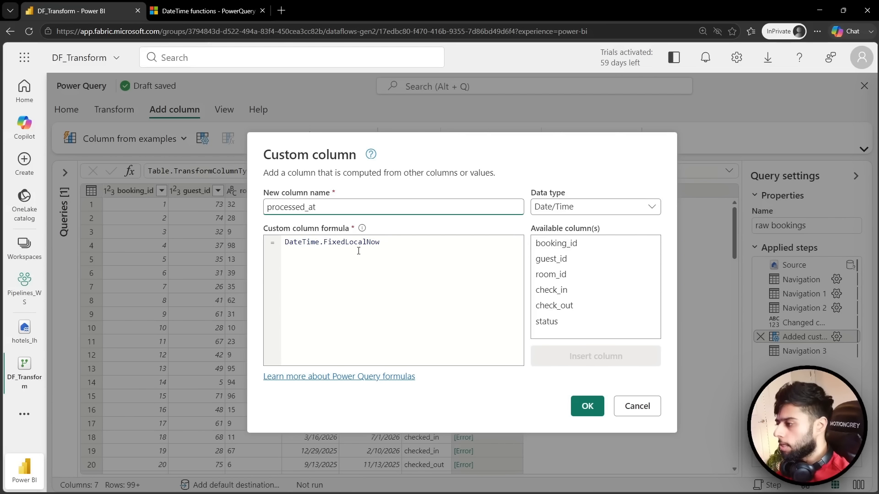
- Check the syntax of DateTime.LocalNow on its Power Query M reference page, and return to the DF_Transform dataflow
middle_click(369, 378)
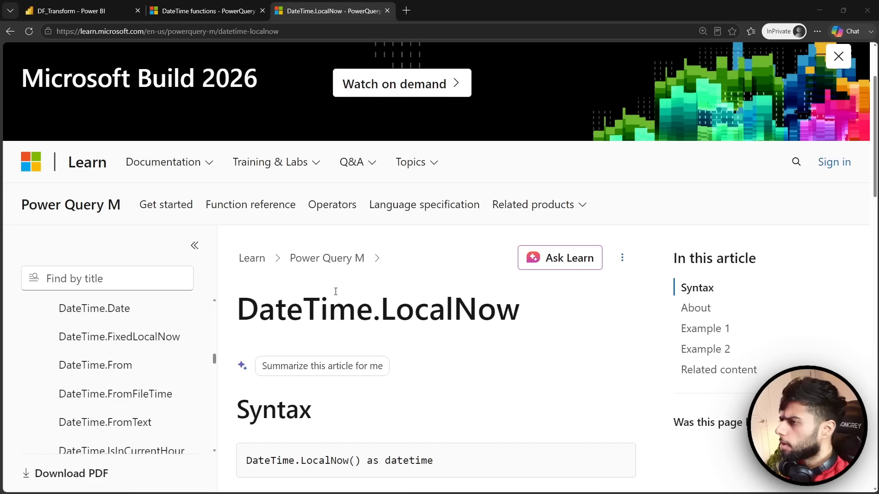
drag(237, 309, 551, 321)
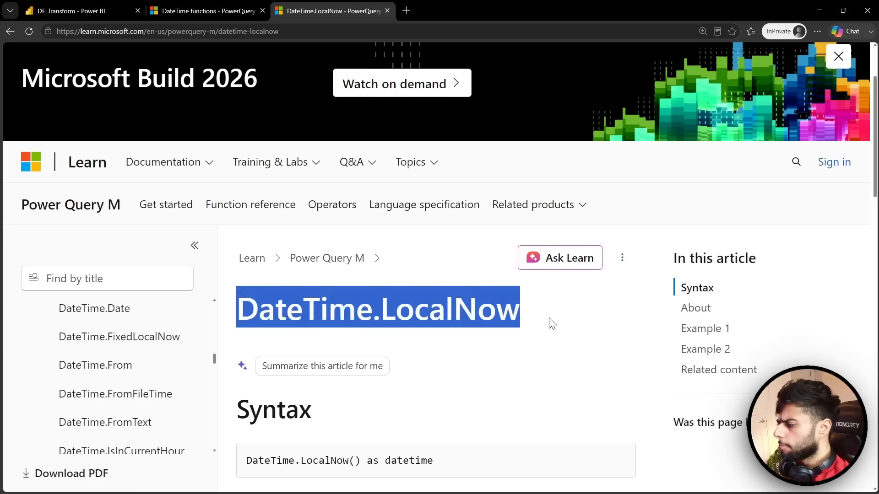
click(439, 366)
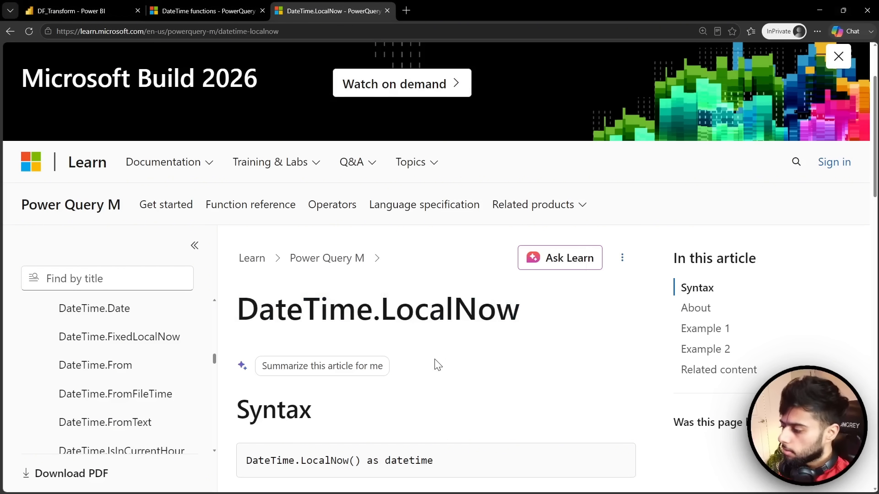
scroll(437, 364, down, 3)
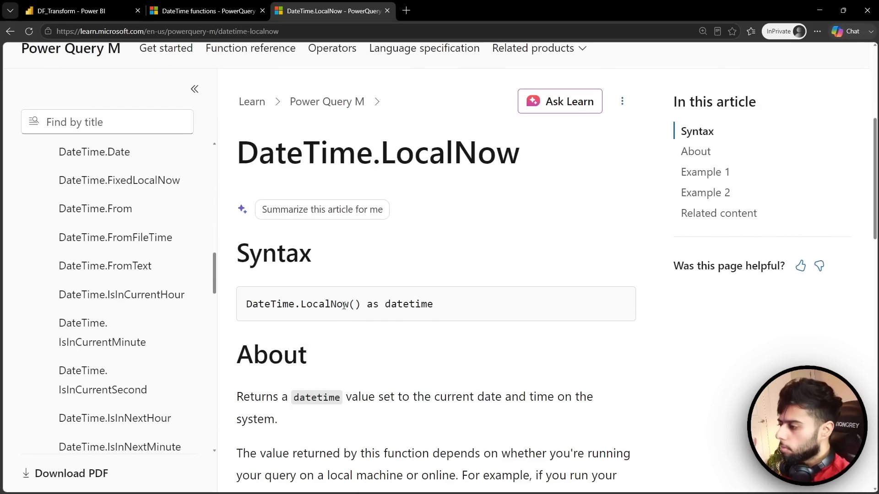
click(71, 11)
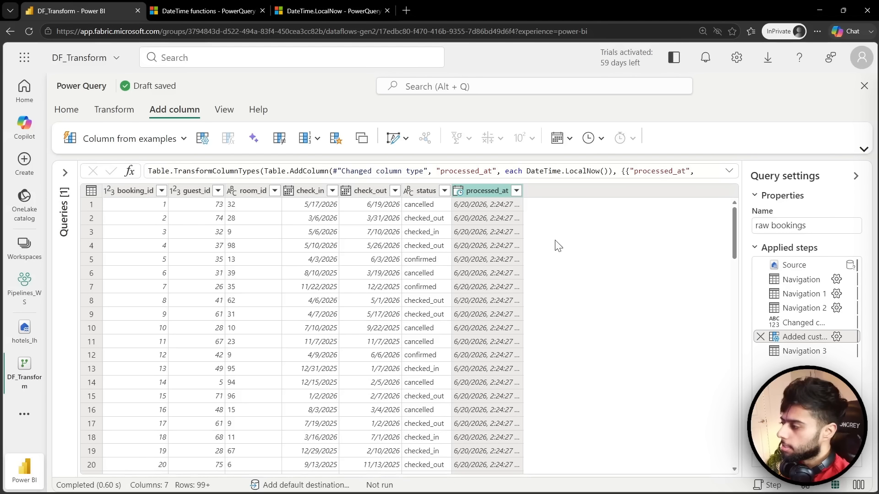
- Review the DateTime.LocalNow() formula in the processed_at custom column definition and reapply it
click(835, 337)
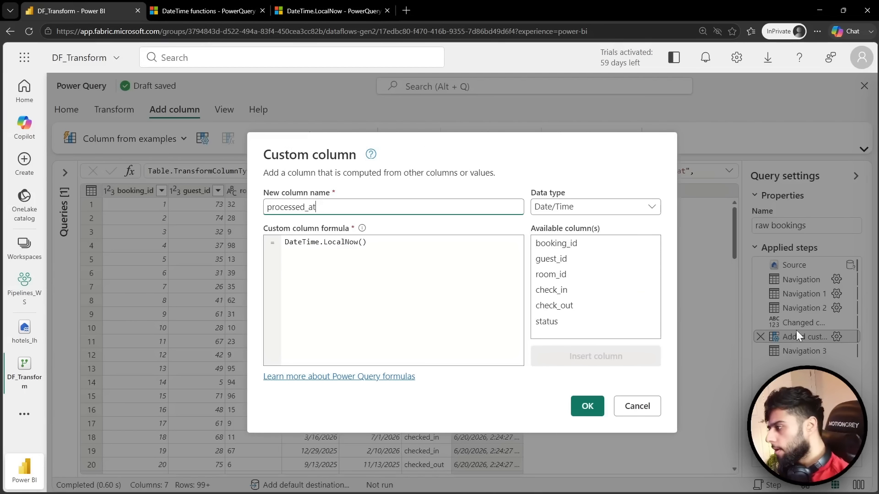
drag(385, 244, 221, 243)
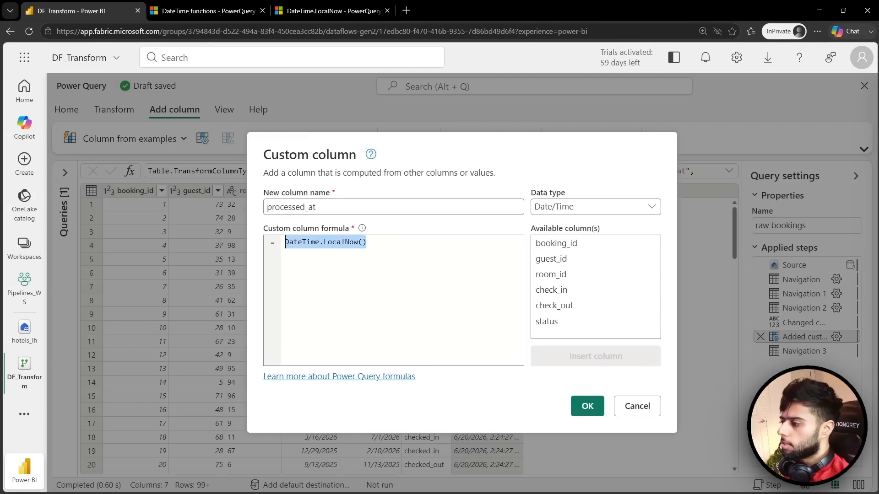
click(331, 258)
click(594, 405)
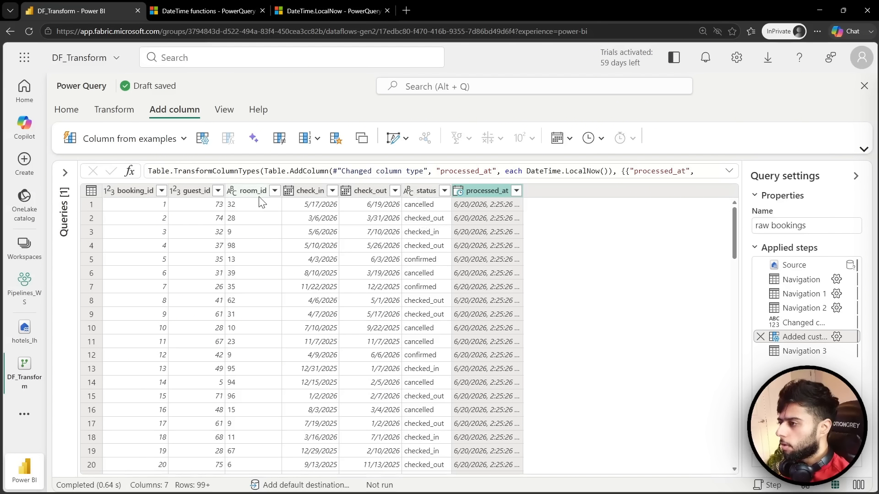
- Group the bookings by status with a Count column that counts rows, inserting the step without showing the insert warning again
key(ctrl+a)
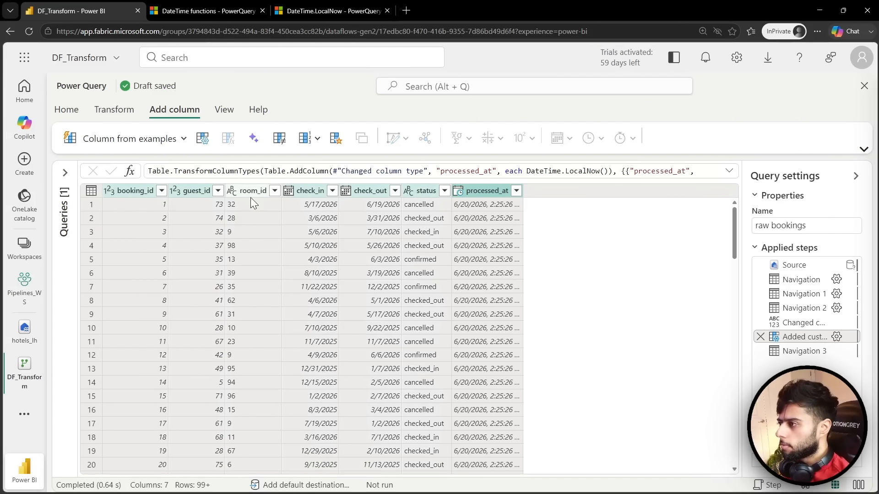
click(110, 117)
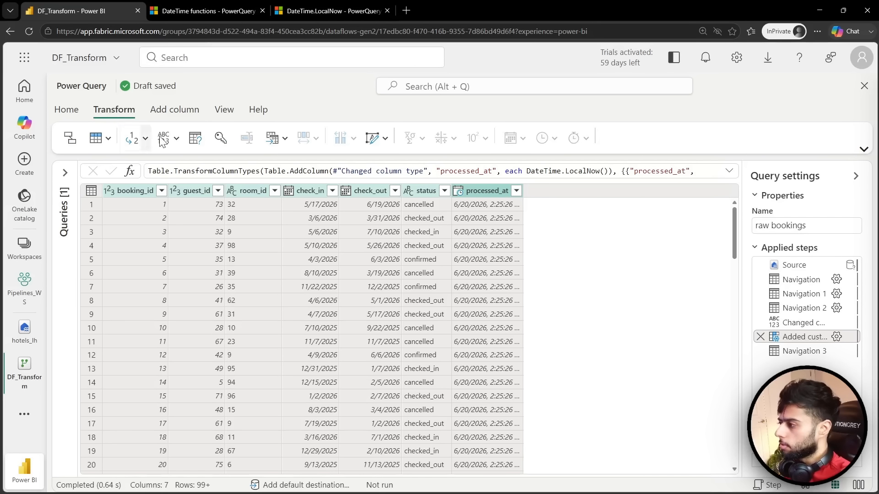
click(429, 191)
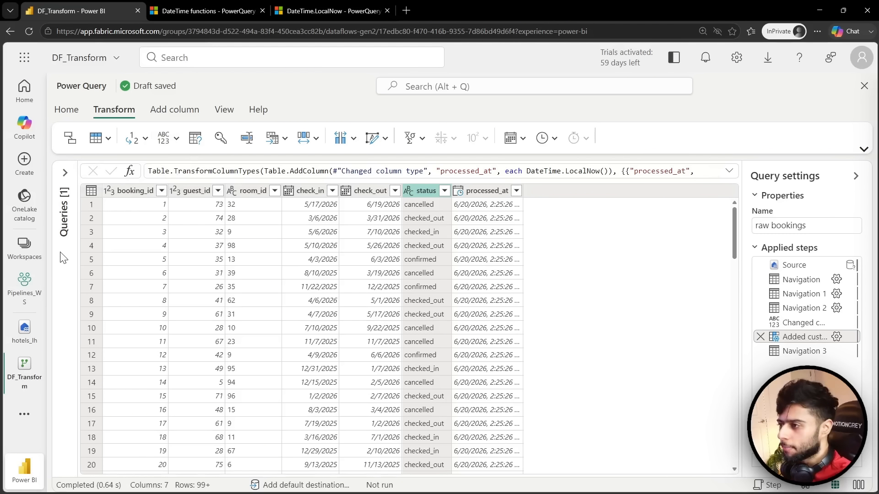
click(71, 140)
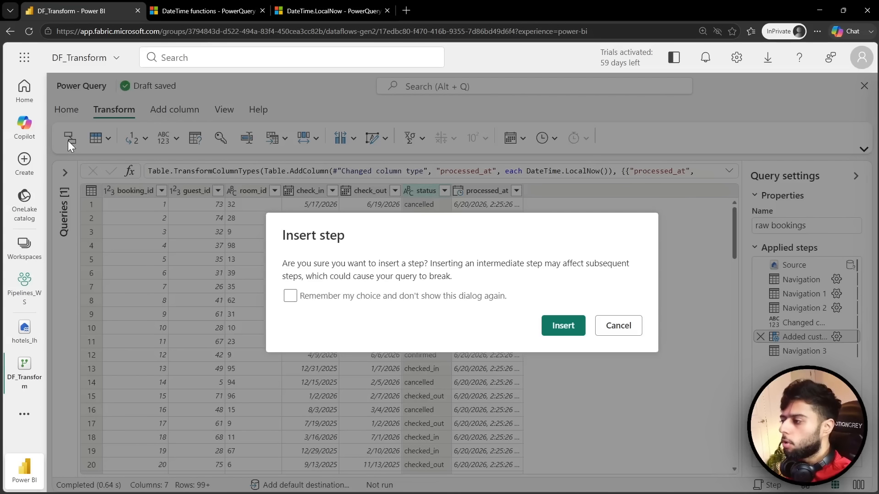
click(290, 296)
click(561, 326)
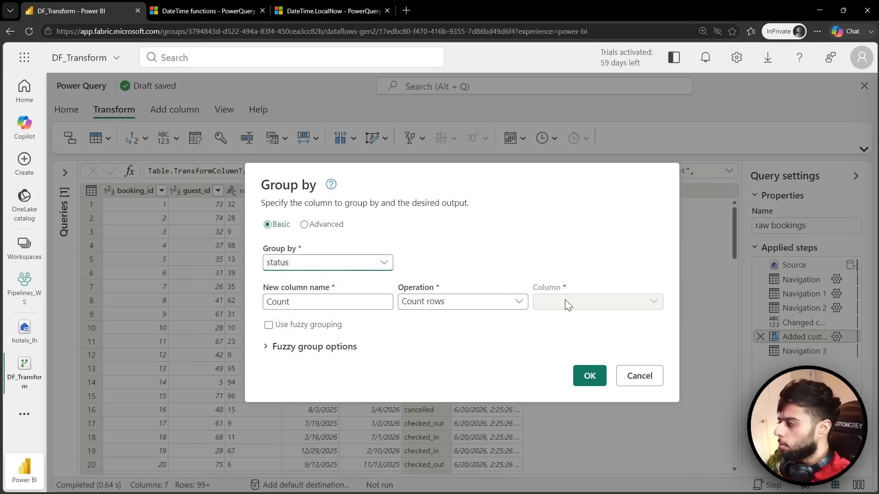
click(367, 263)
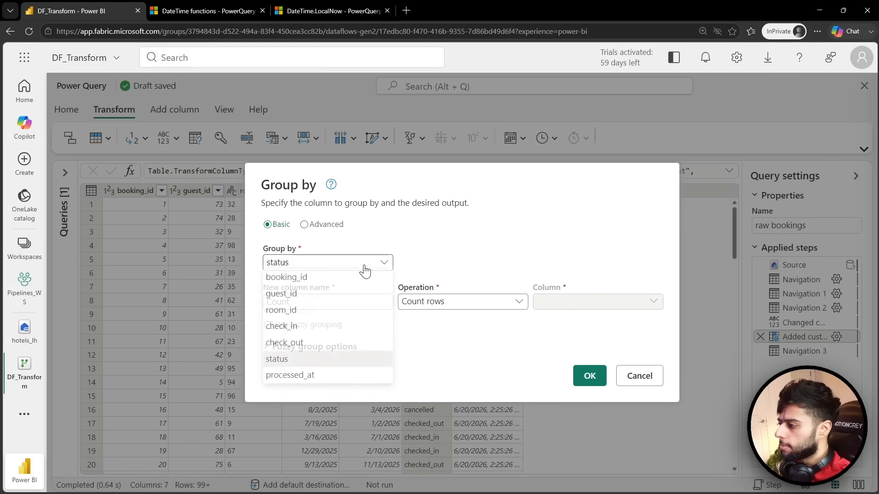
click(365, 265)
click(508, 303)
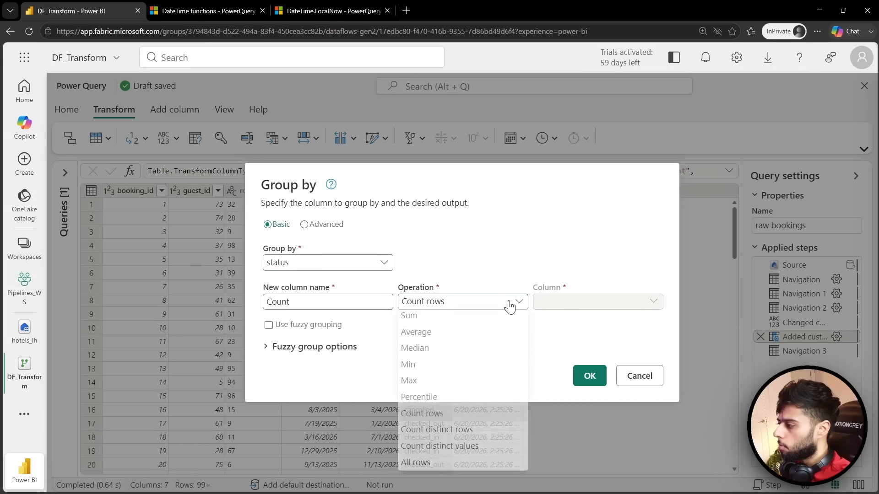
click(507, 303)
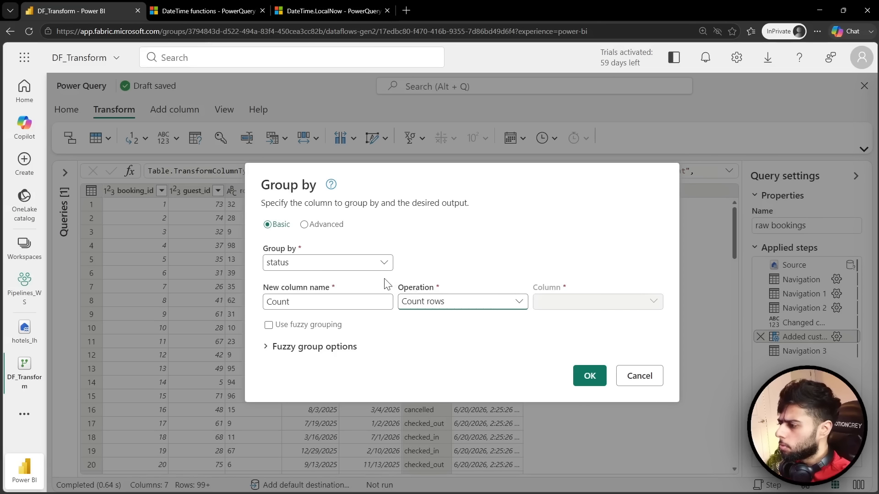
click(577, 375)
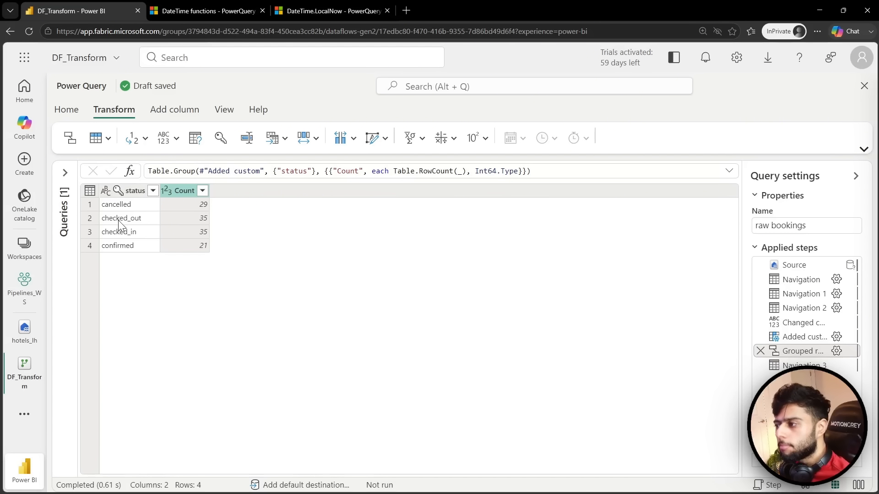
- Delete the grouped rows step and the leftover Navigation 3 step from the raw bookings query
click(760, 351)
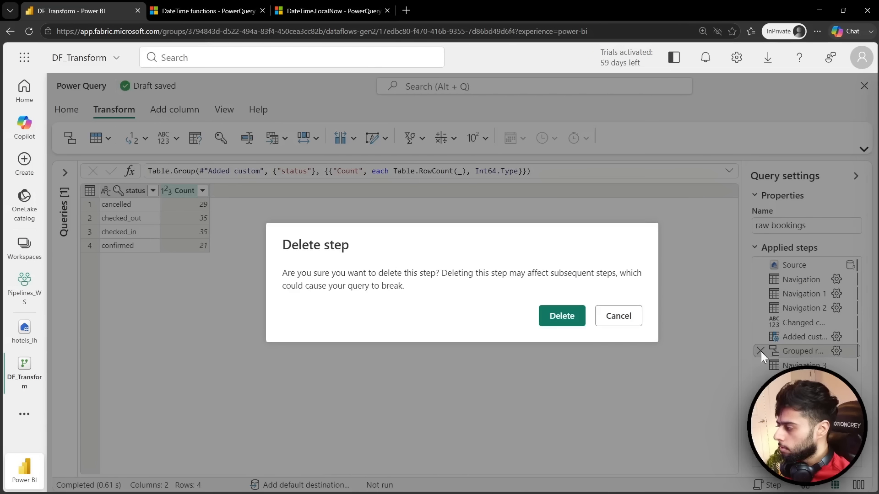
click(562, 320)
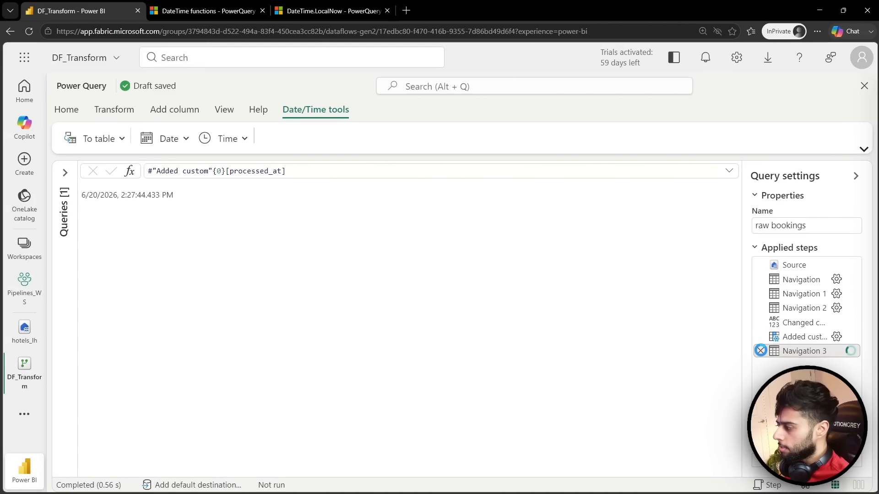
click(760, 351)
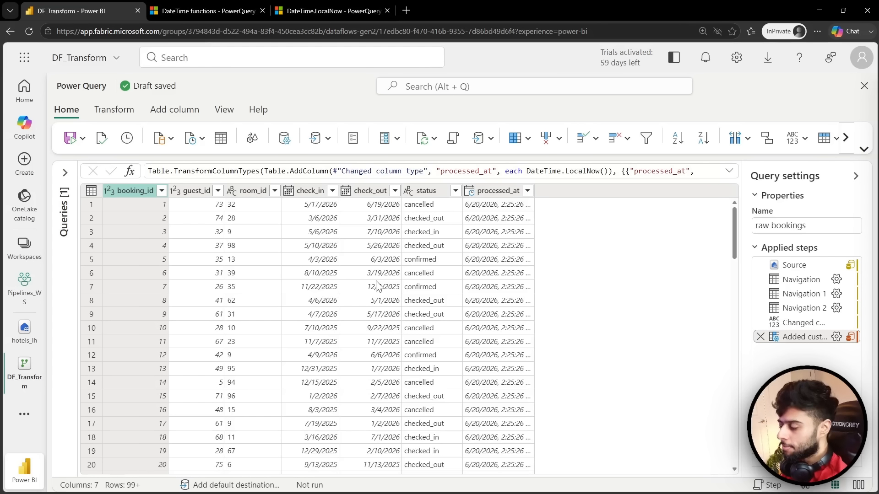
- Show the raw bookings query in diagram view and open the list of transformations available after the Added custom step
click(223, 110)
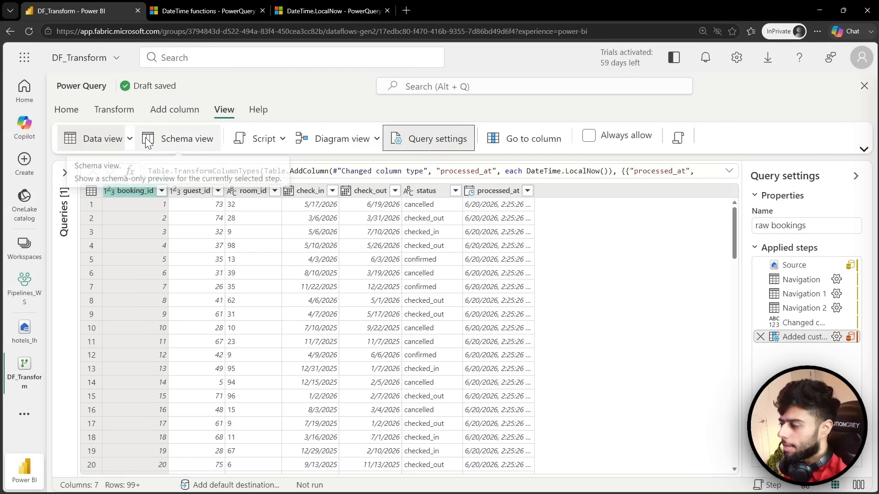
click(346, 142)
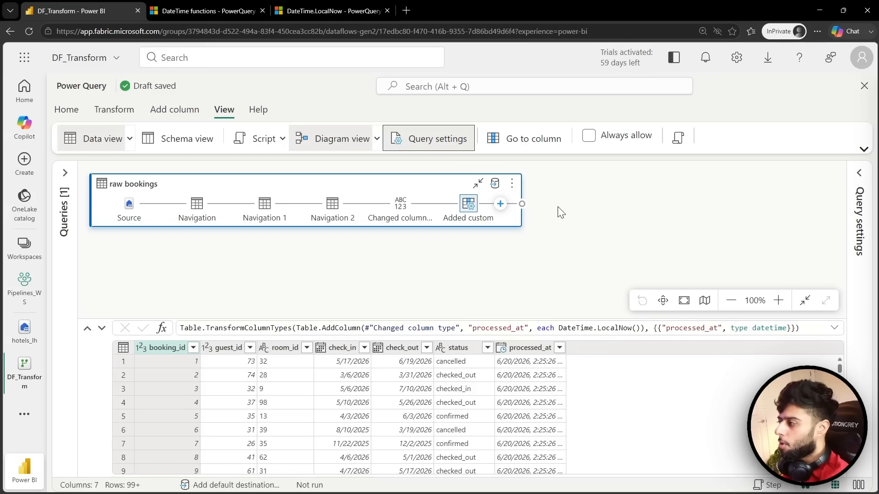
click(501, 204)
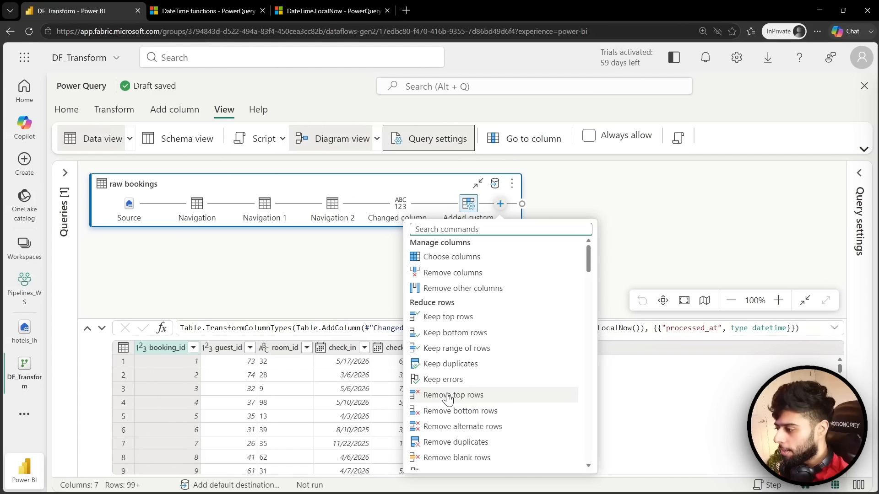
click(650, 192)
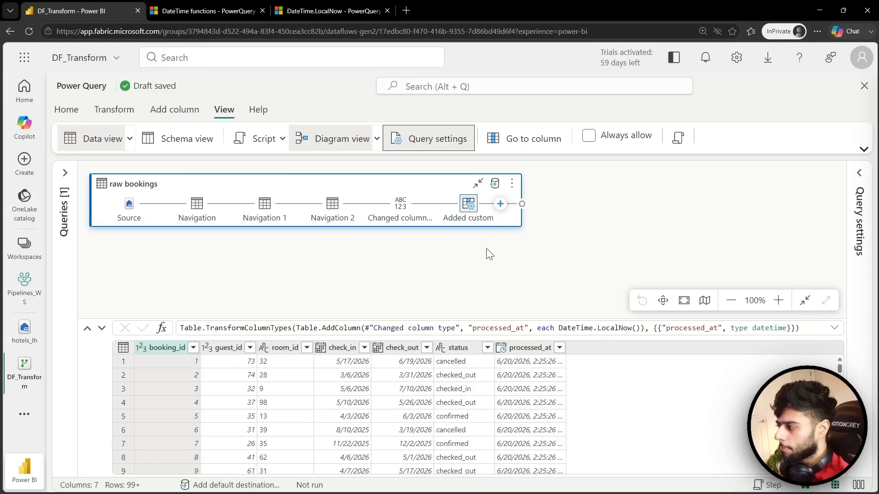
click(500, 204)
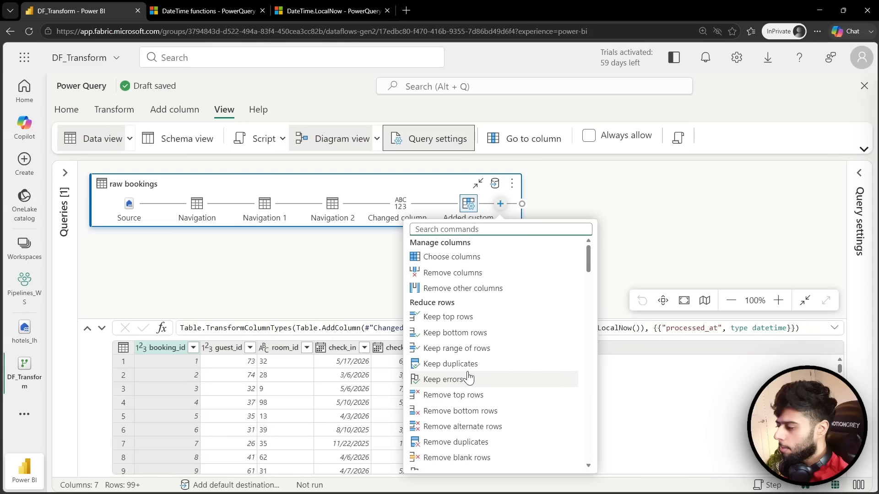
scroll(468, 378, down, 3)
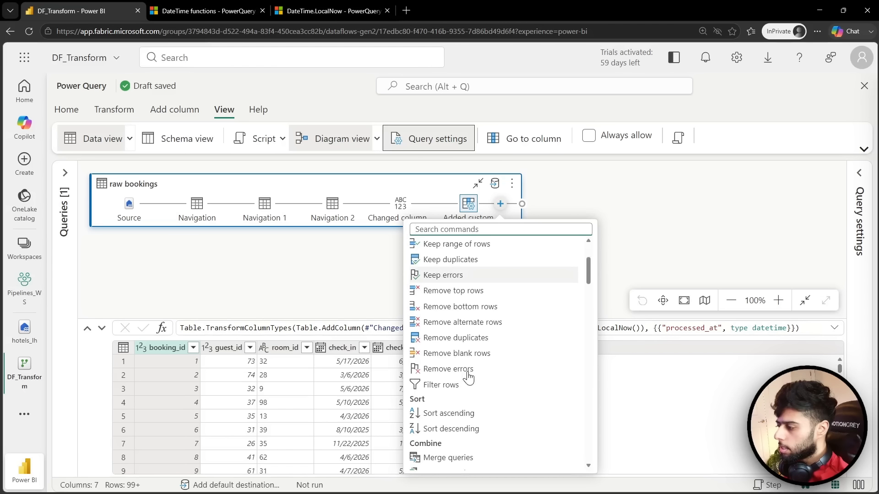
click(435, 385)
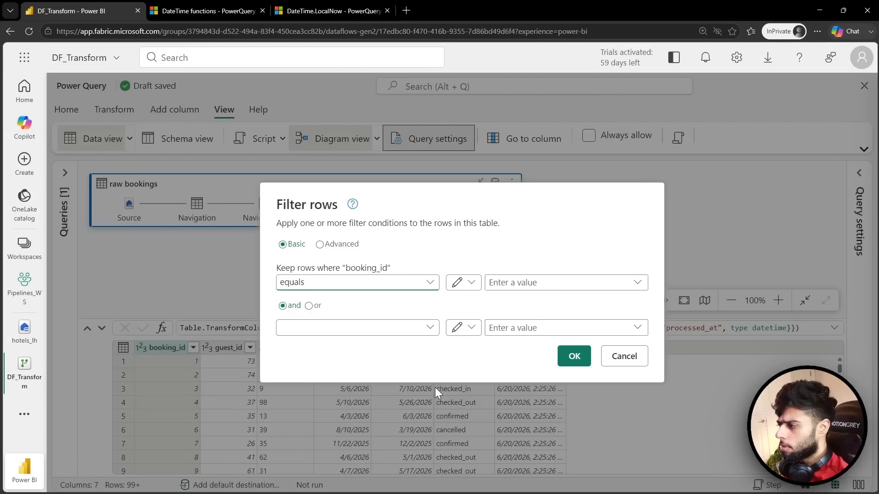
click(430, 285)
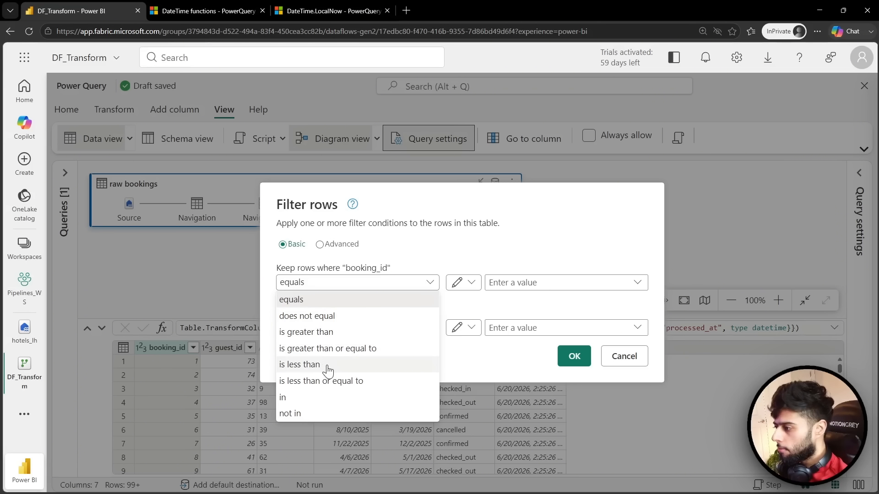
click(311, 316)
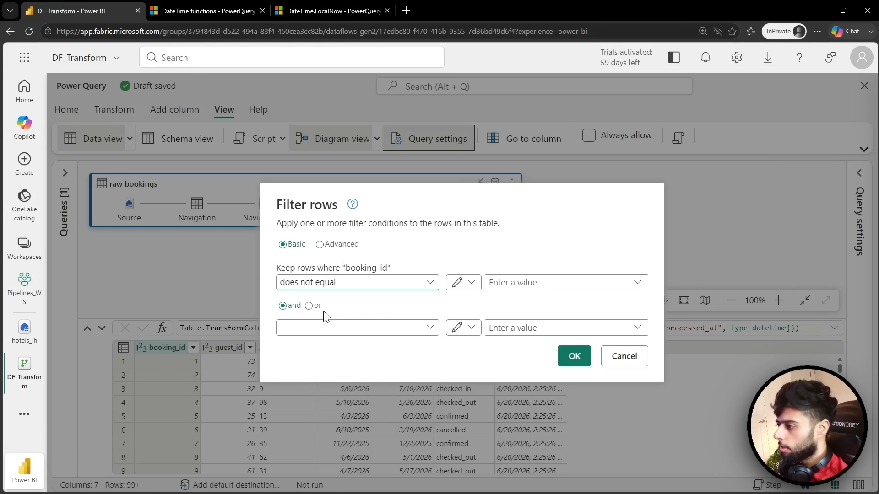
click(568, 285)
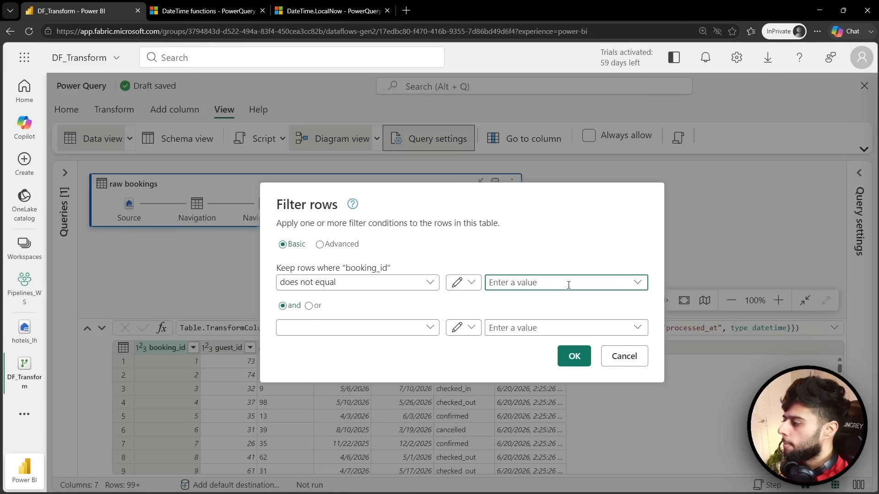
click(637, 283)
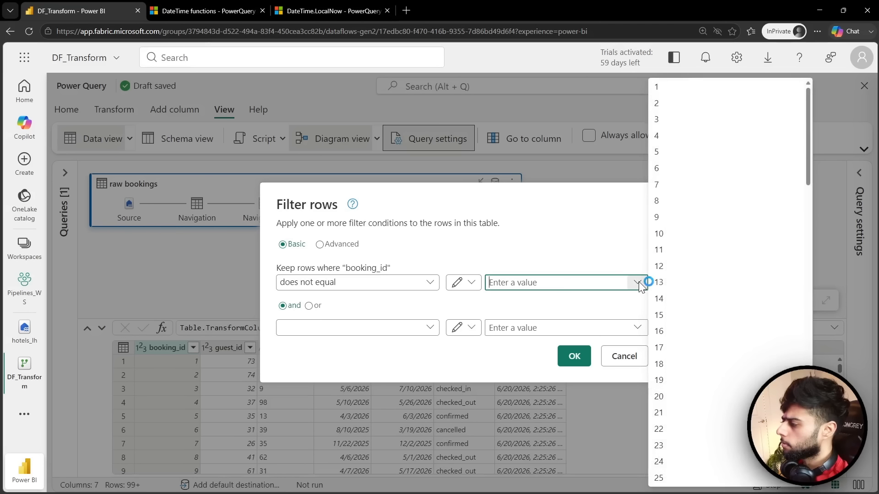
click(639, 285)
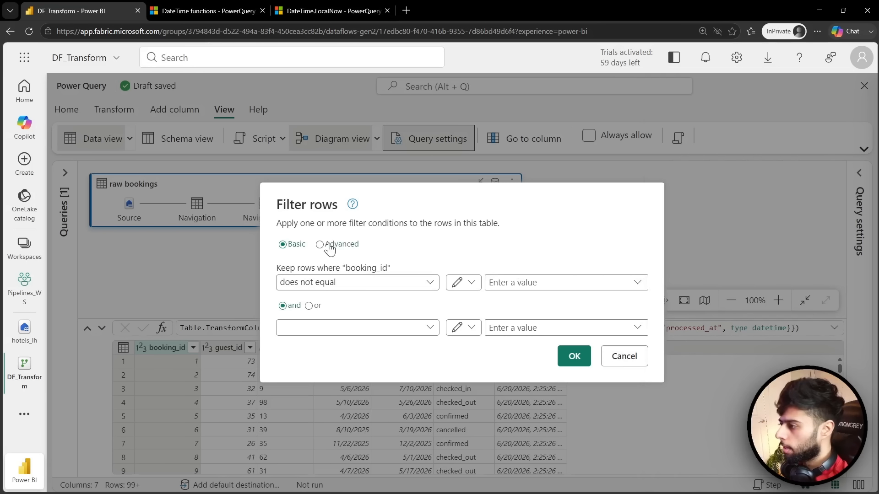
click(617, 360)
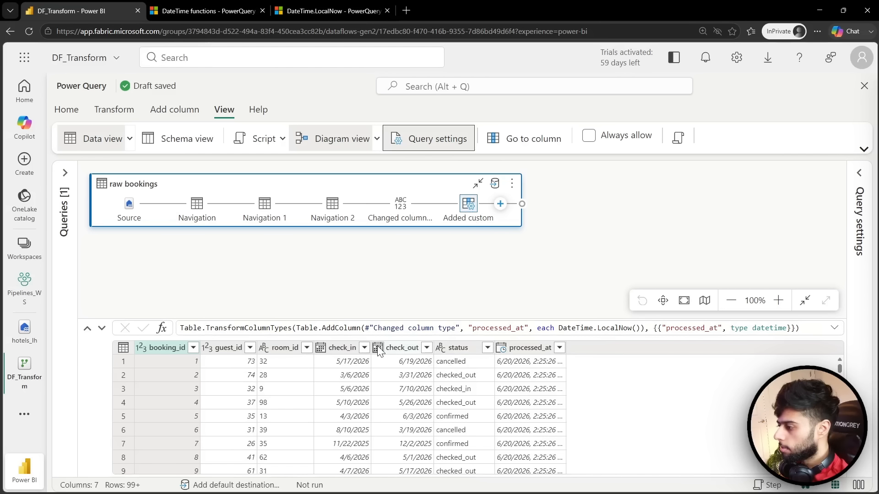
- Add a Filter rows step to the raw bookings query that keeps rows where status does not equal cancelled
click(459, 348)
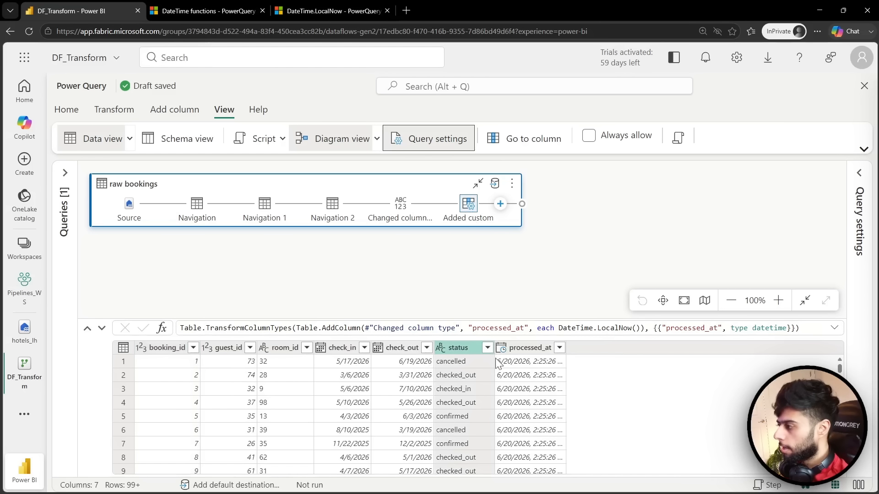
click(500, 204)
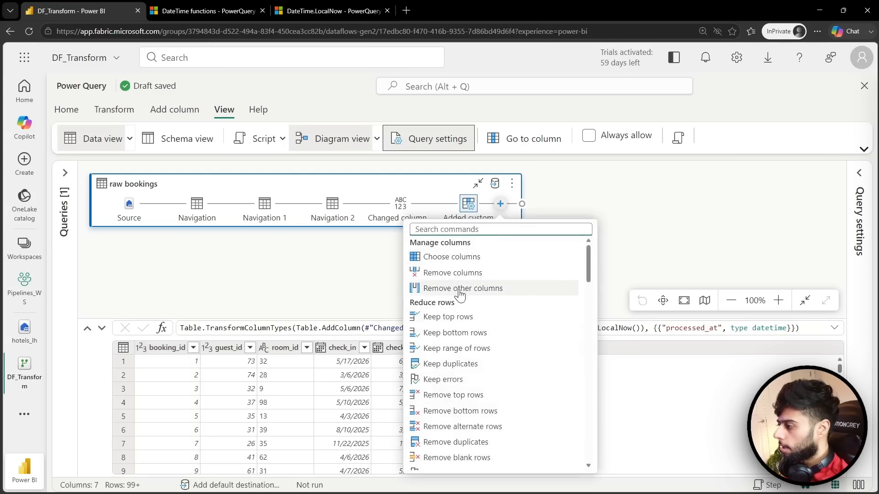
scroll(460, 411, down, 2)
click(440, 386)
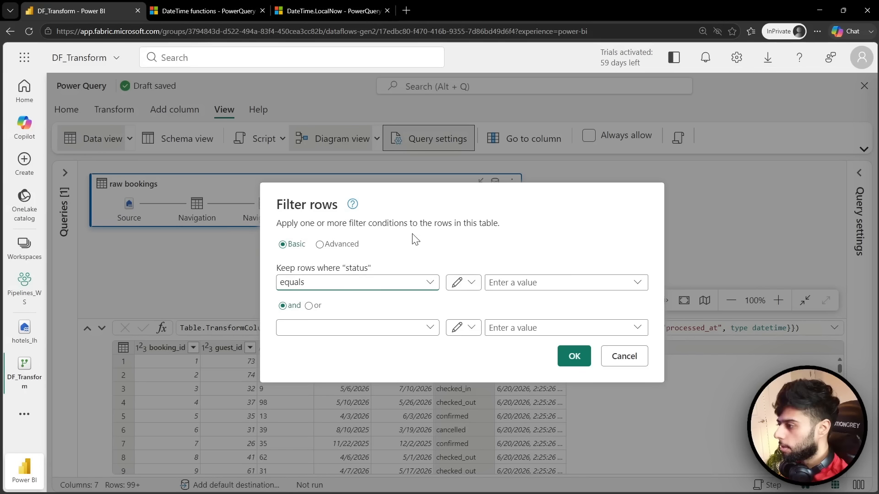
click(426, 286)
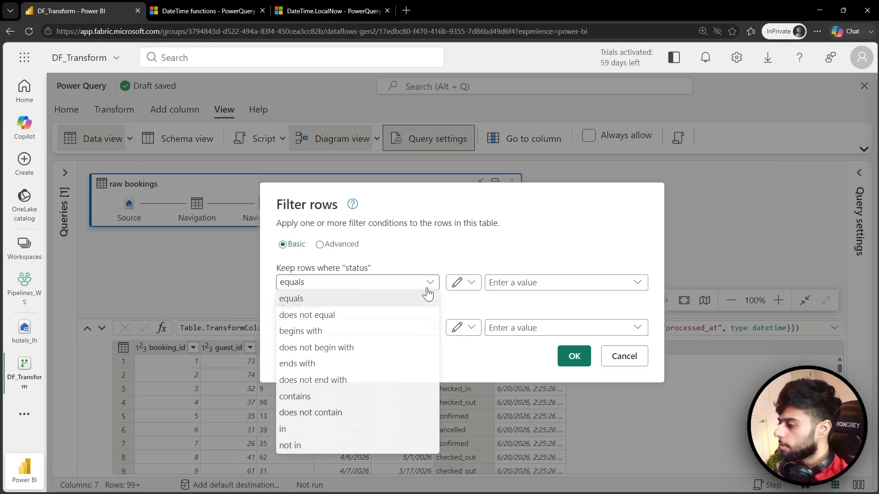
click(320, 315)
click(561, 283)
click(637, 284)
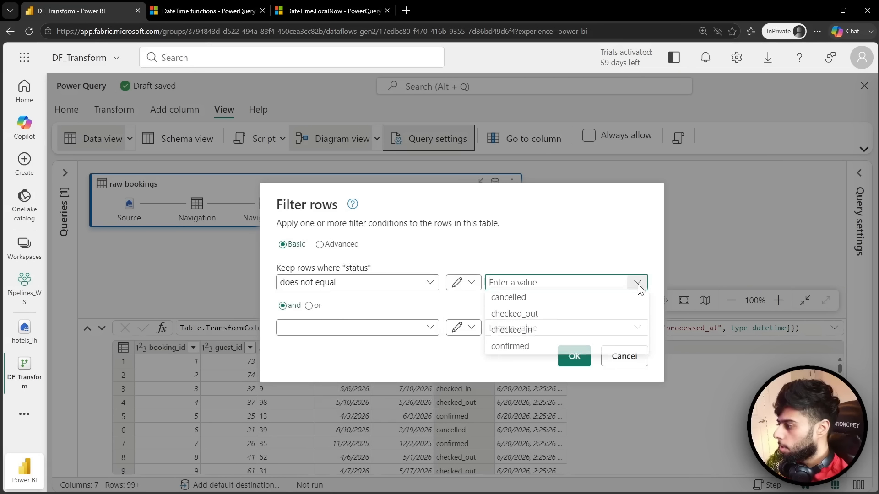
click(523, 301)
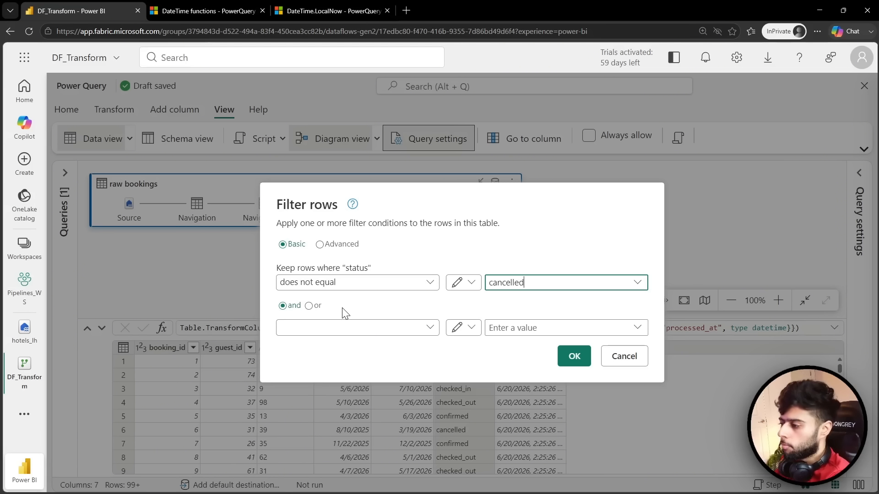
click(579, 357)
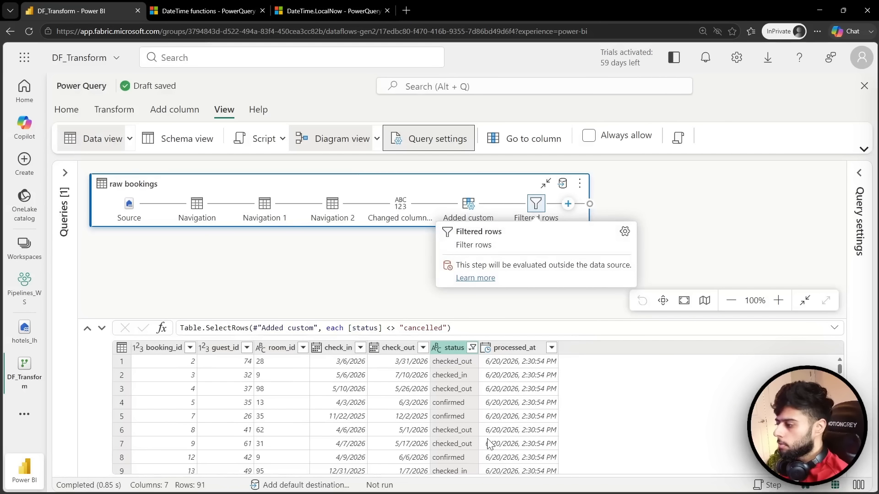
- Examine the filtered booking rows, the available script view options and the table's column schema, ending in the data view
scroll(448, 399, down, 1)
scroll(448, 397, down, 20)
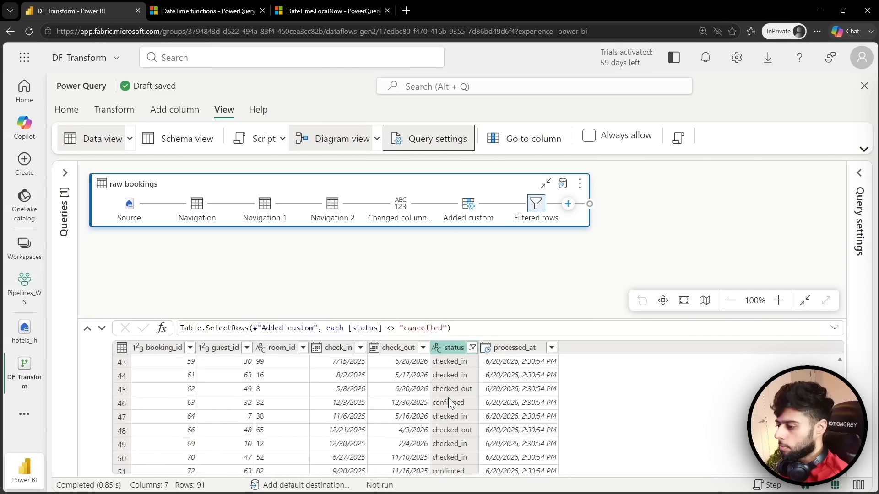
scroll(448, 397, up, 20)
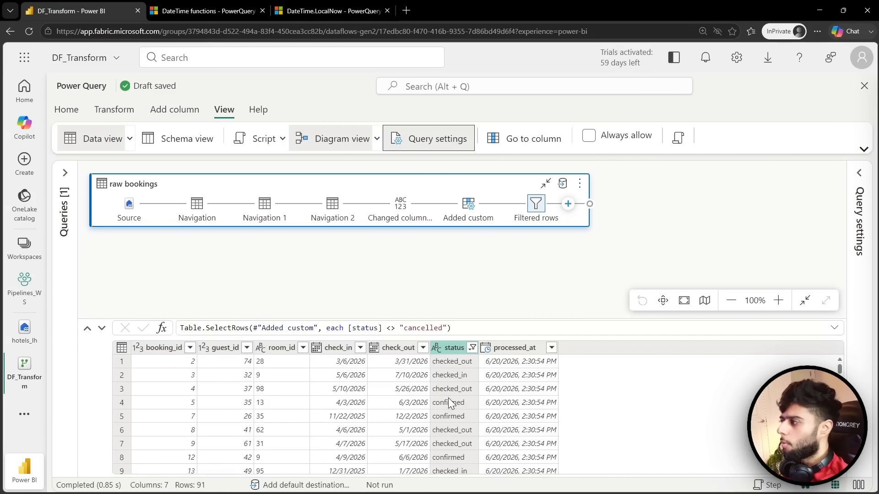
drag(468, 315, 468, 298)
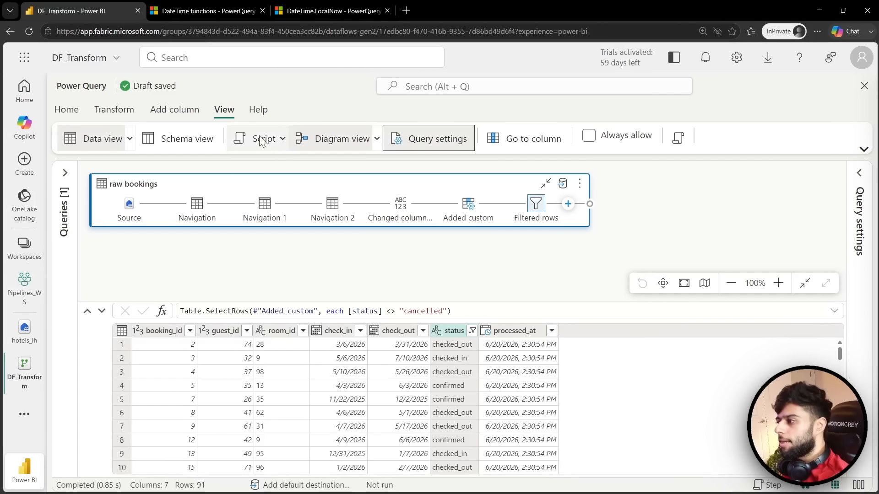
click(281, 135)
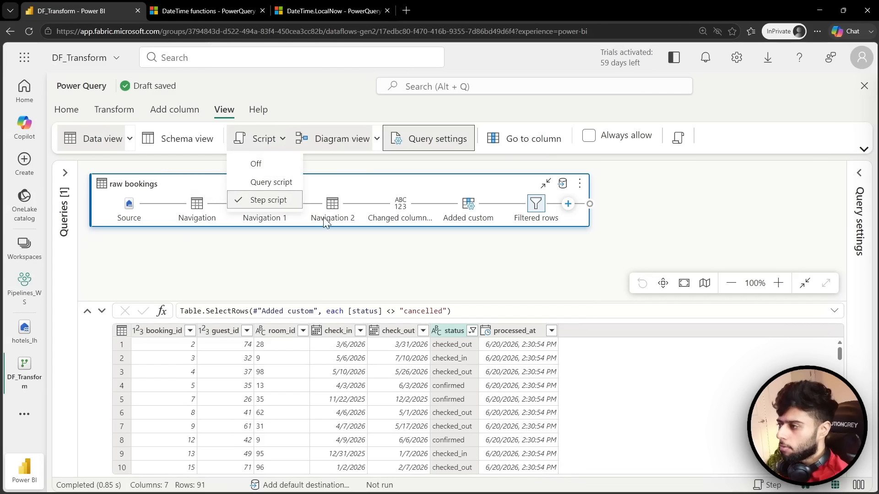
click(284, 249)
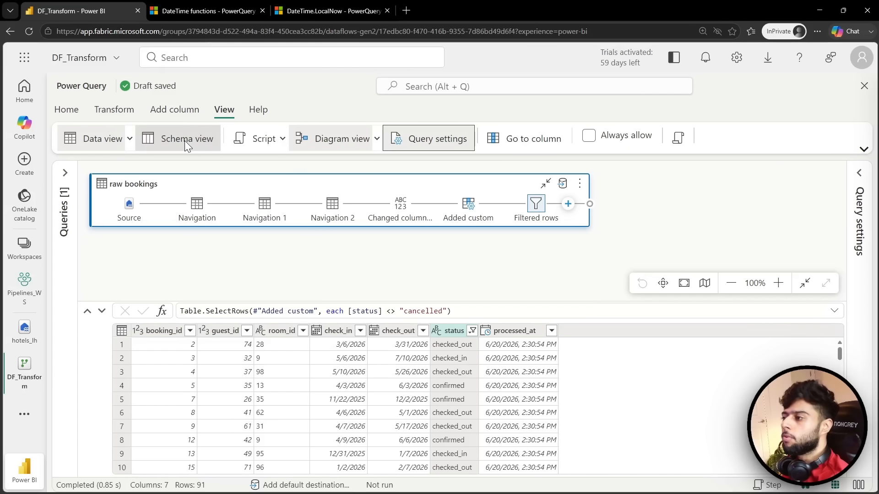
click(185, 141)
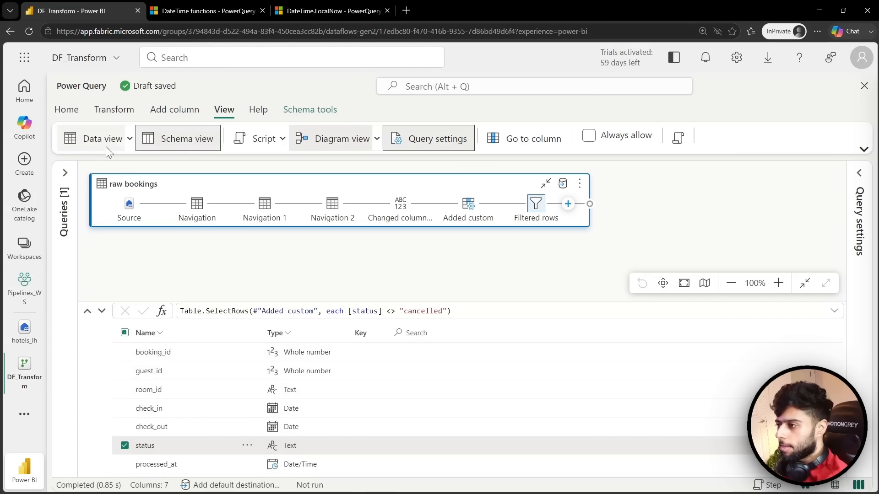
click(89, 136)
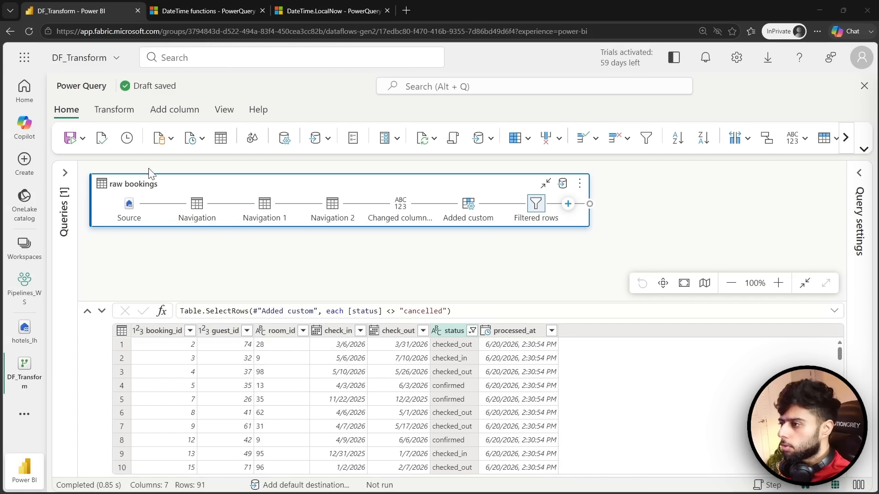
- Load the raw.rooms table from the hotels_lh lakehouse as a second query in the dataflow
click(171, 139)
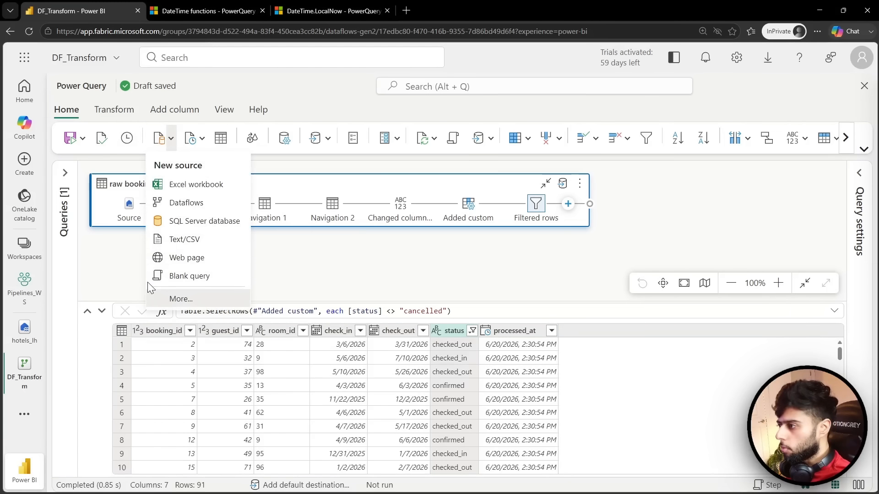
click(176, 297)
scroll(329, 294, down, 6)
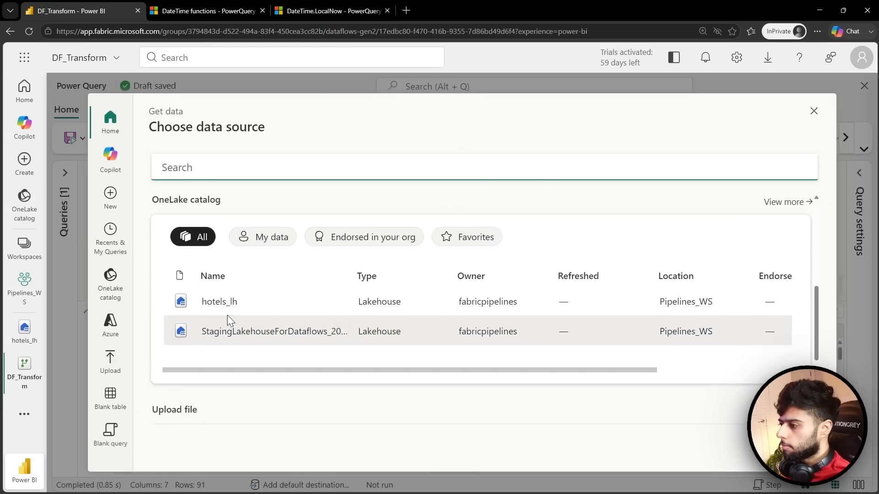
click(229, 304)
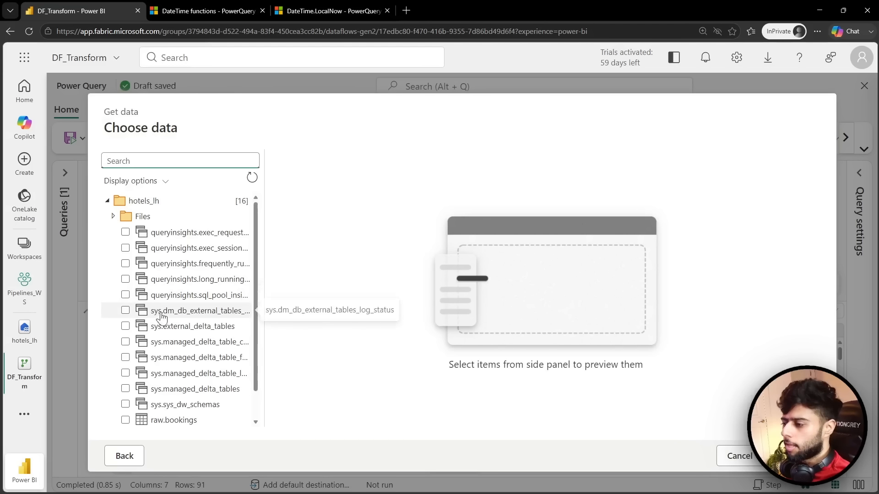
scroll(169, 326, down, 2)
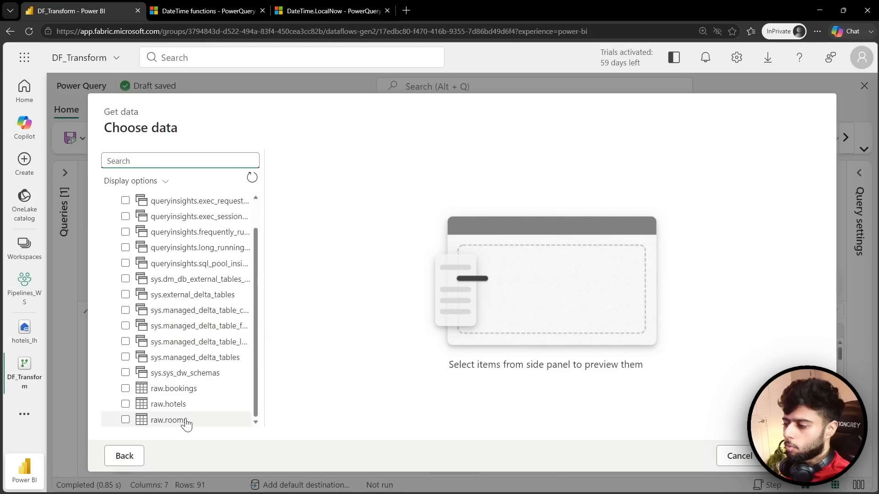
click(125, 419)
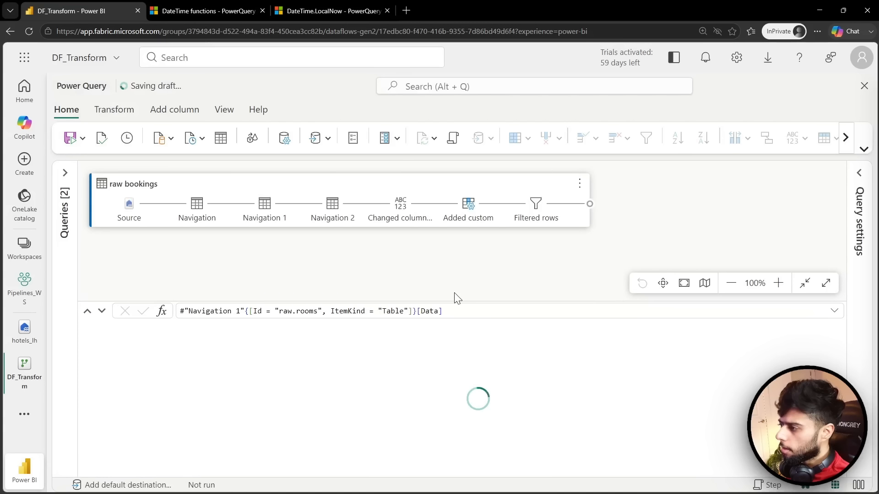
- Inspect the Source and last applied steps of the raw bookings and raw rooms queries
click(132, 199)
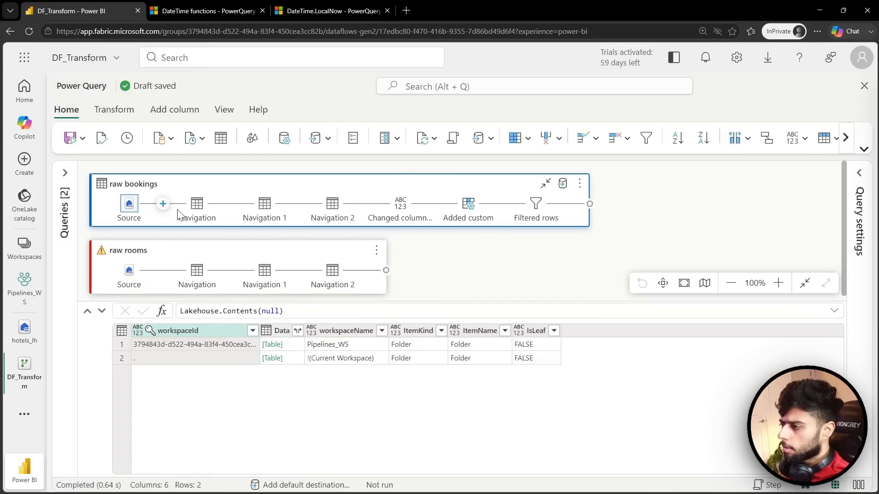
click(535, 204)
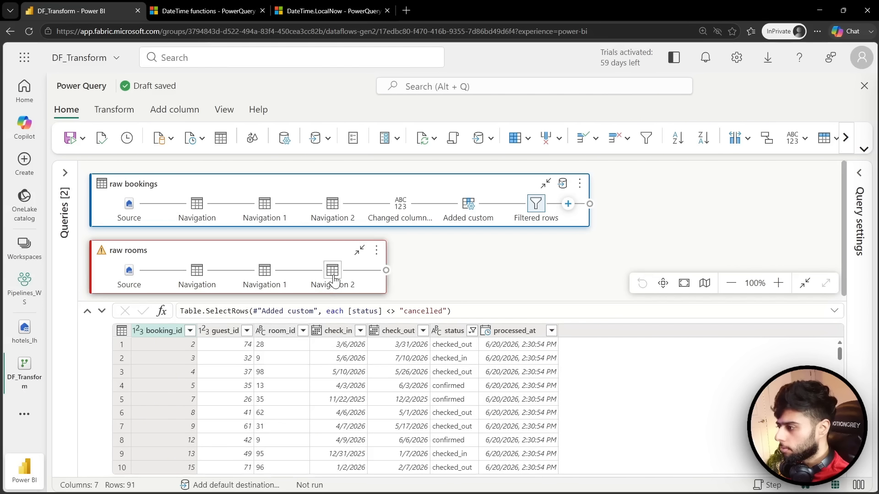
click(131, 275)
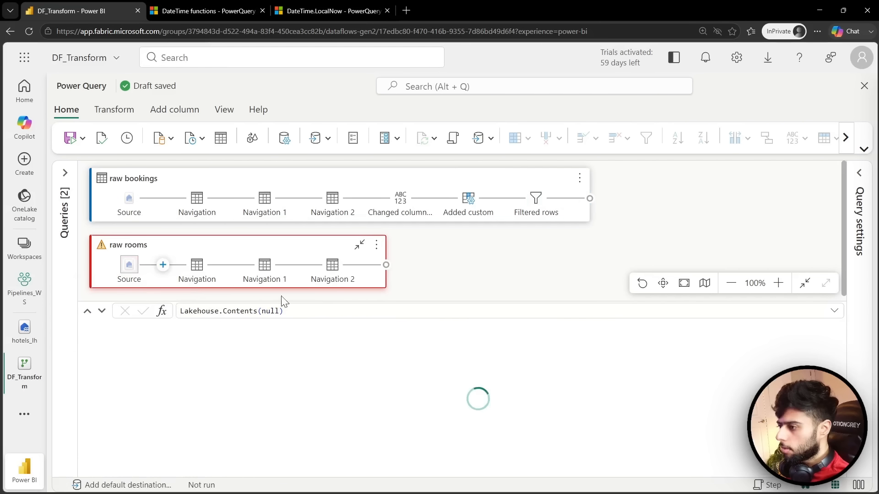
click(332, 266)
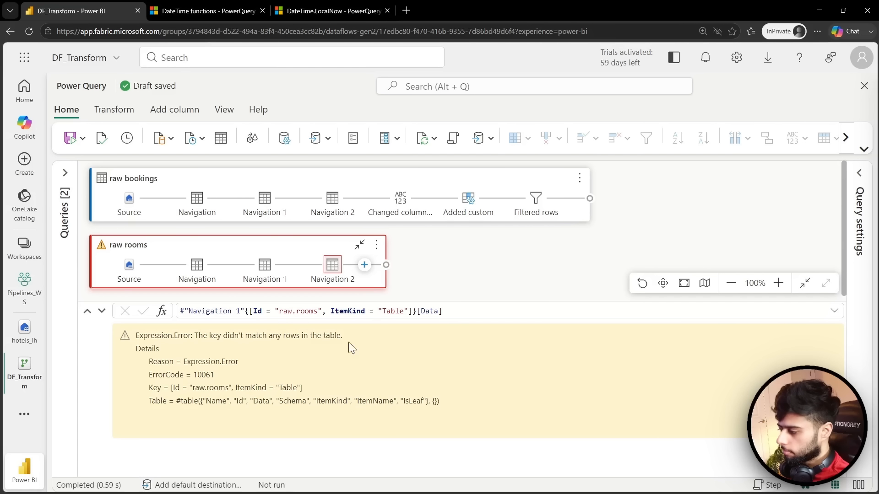
click(131, 269)
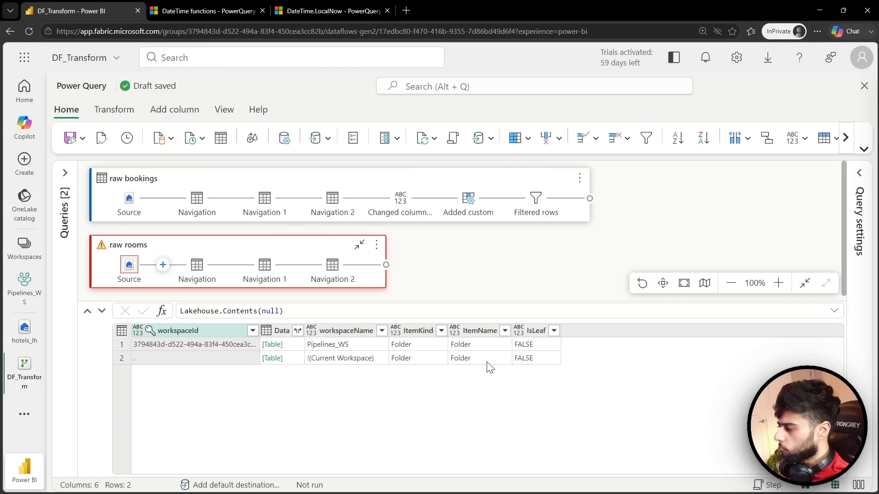
- Delete the raw rooms query from the DF_Transform dataflow
click(376, 247)
click(414, 300)
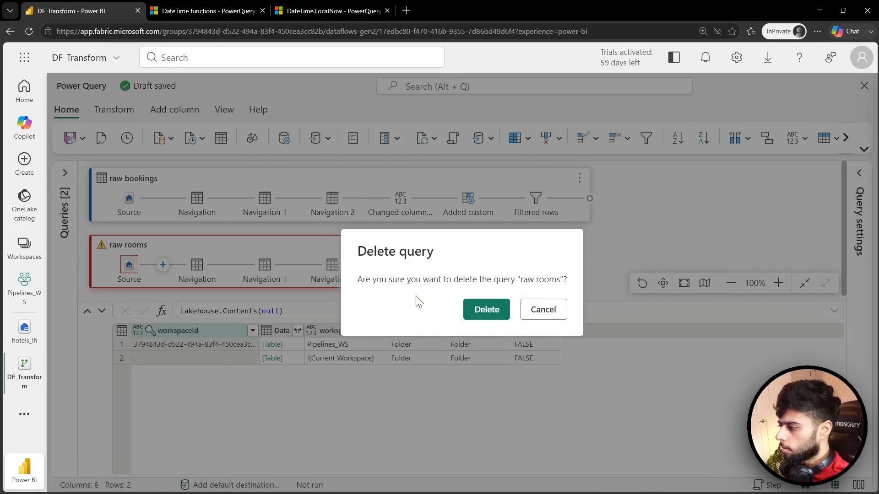
click(493, 310)
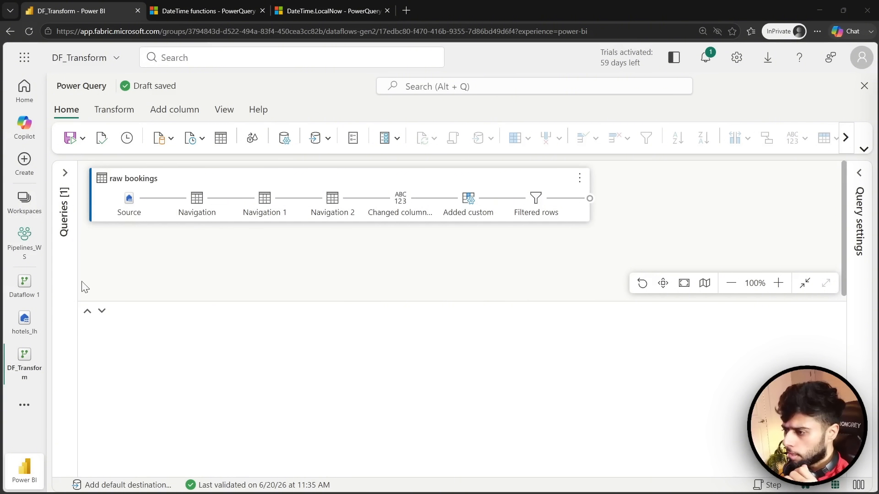
- Check the Navigation 1 formula of the raw rooms query in Dataflow 1, ending back in DF_Transform
click(25, 286)
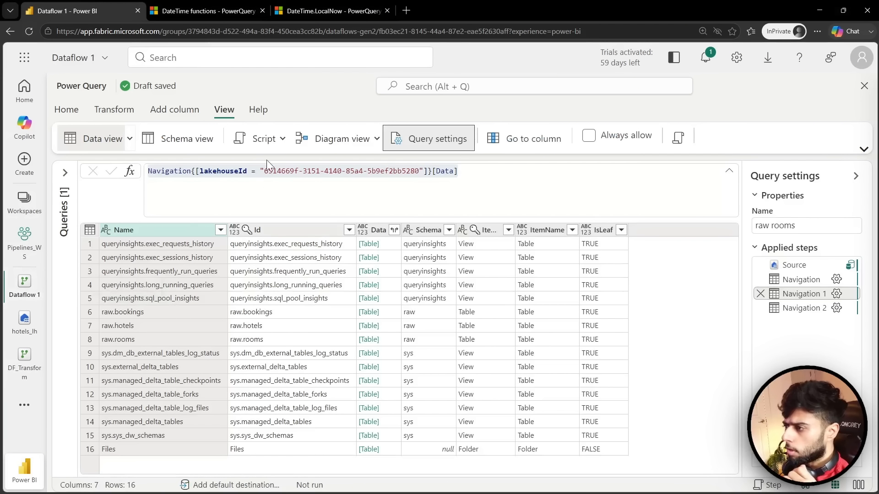
click(259, 189)
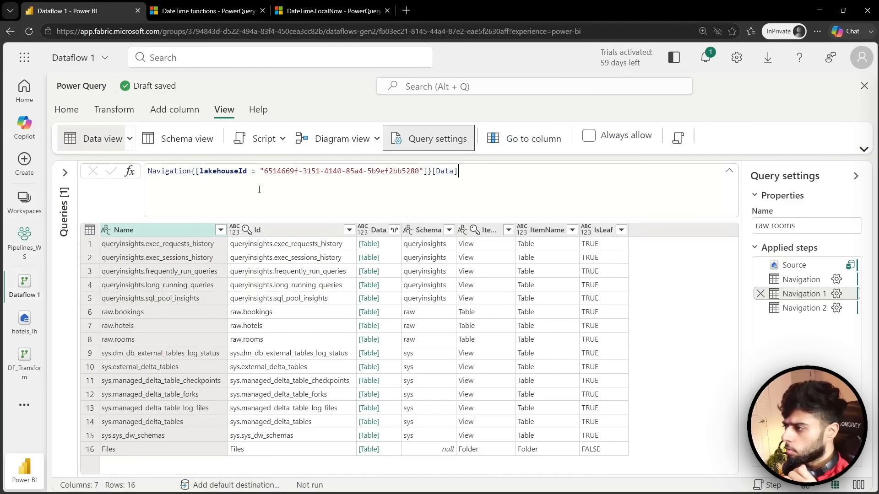
click(24, 366)
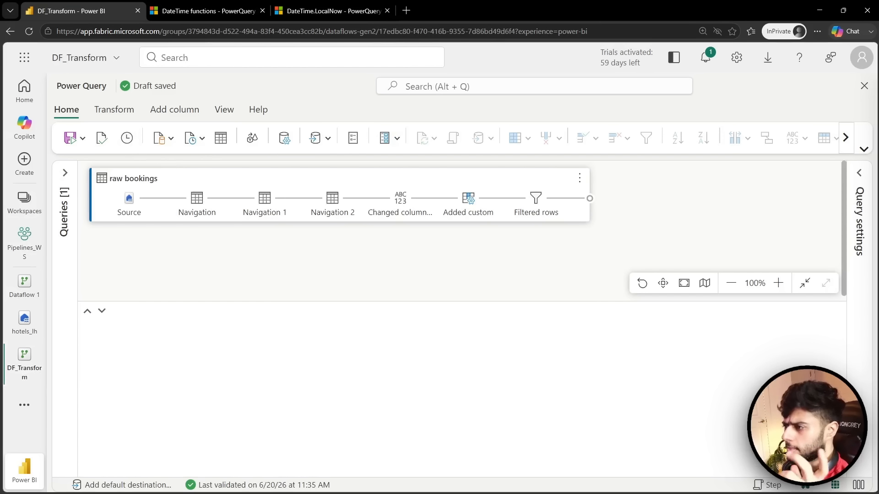
- Load the recently used raw.bookings lakehouse table as a second query and slightly enlarge the diagram area
click(171, 138)
click(180, 299)
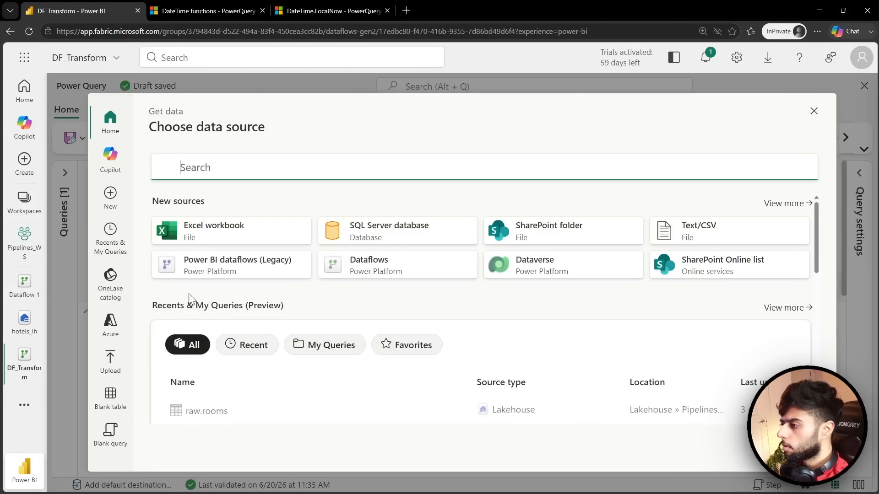
scroll(299, 280, down, 4)
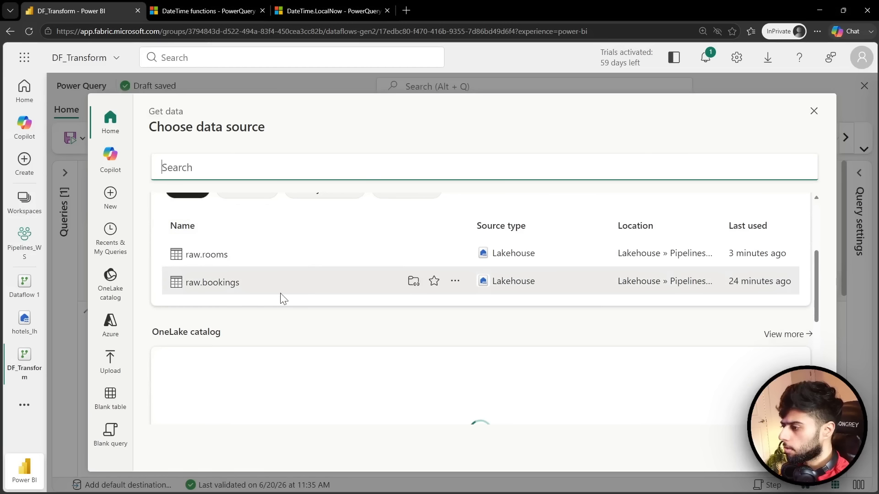
click(212, 284)
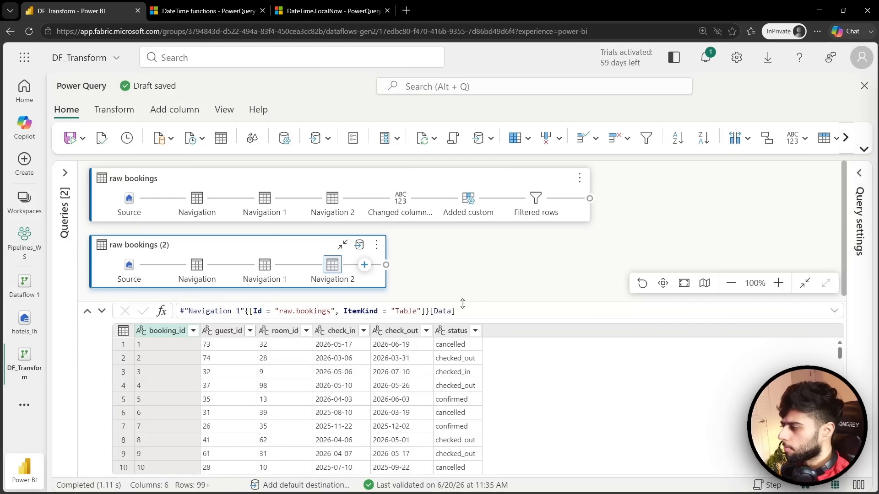
drag(469, 303, 470, 311)
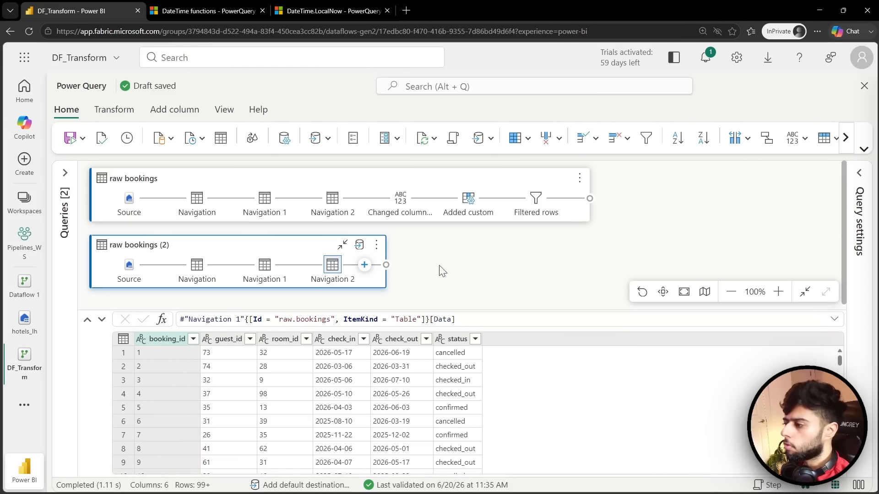
- Delete the duplicate raw bookings (2) query
click(377, 247)
click(453, 237)
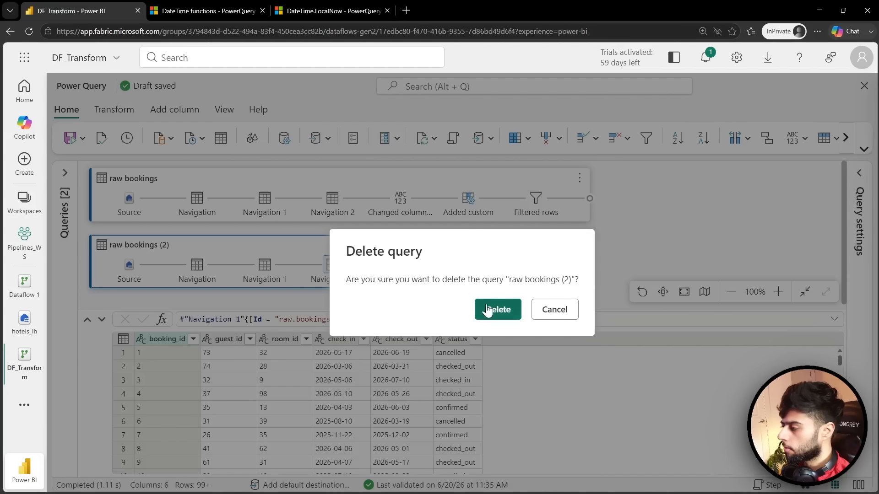
click(488, 310)
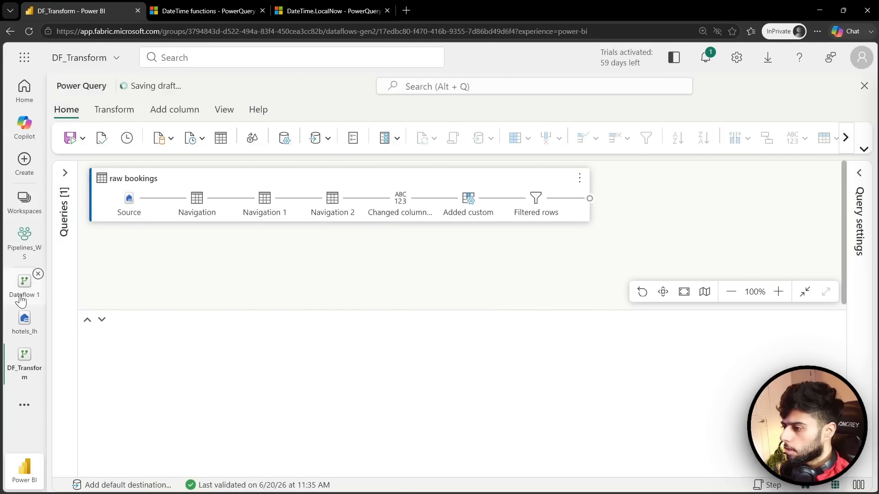
- Examine the Navigation 2 step of the raw rooms query in Dataflow 1, ending back in DF_Transform
click(21, 300)
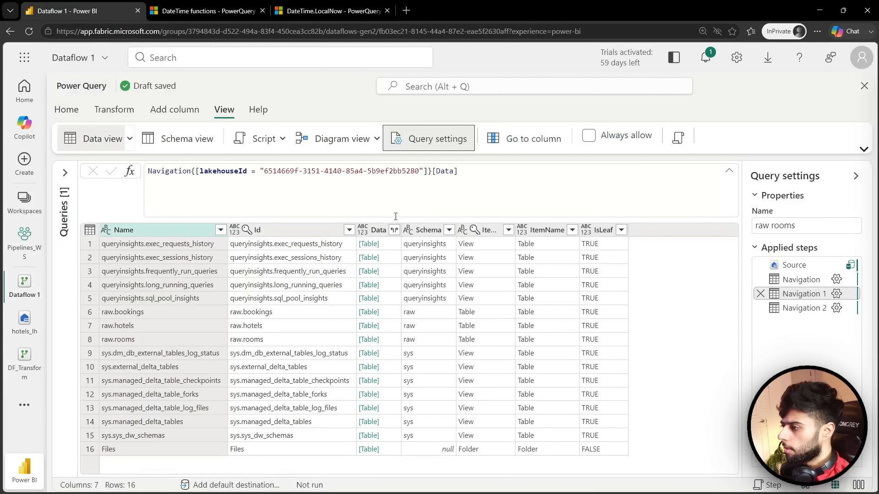
click(793, 308)
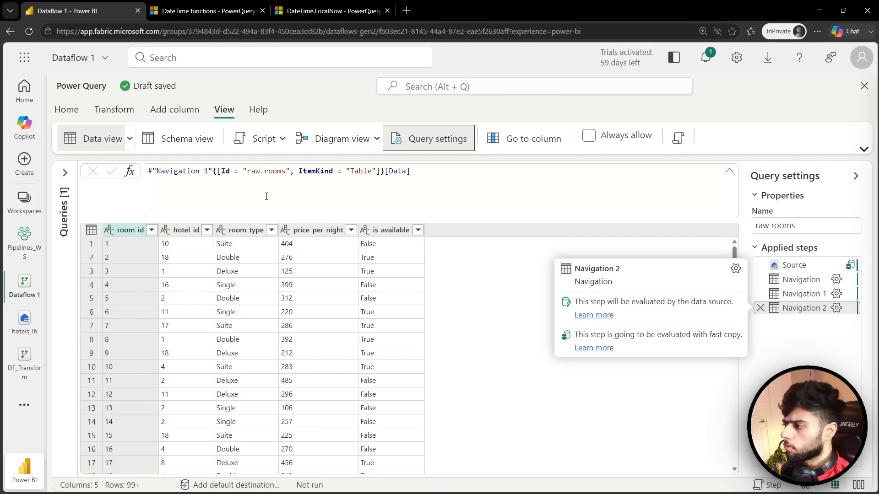
click(25, 357)
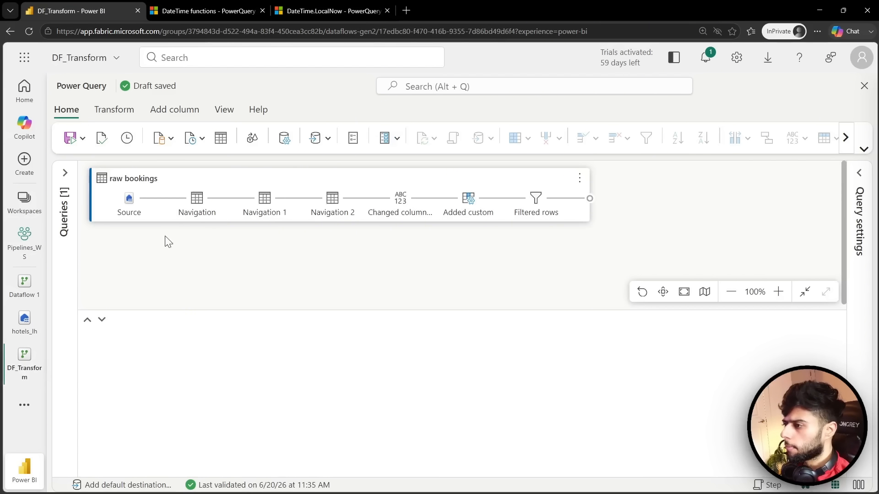
- Load the recently used raw.rooms lakehouse table into DF_Transform as a new query
click(170, 138)
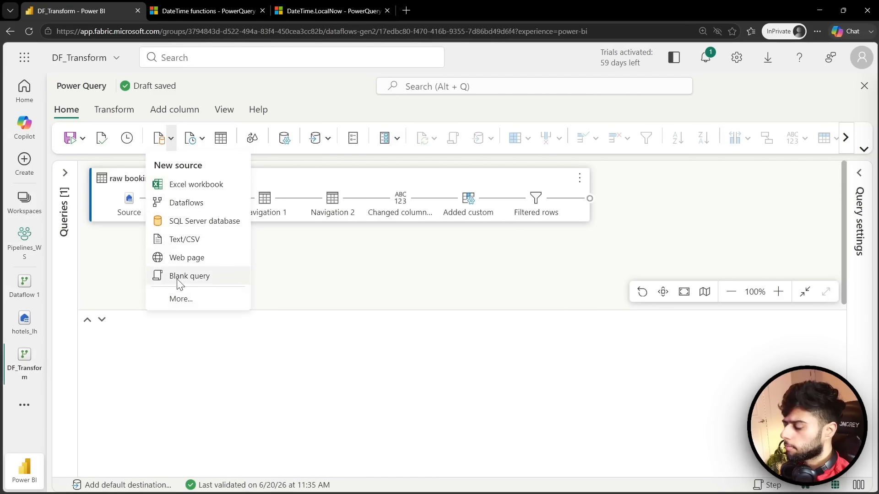
click(178, 299)
scroll(293, 384, down, 5)
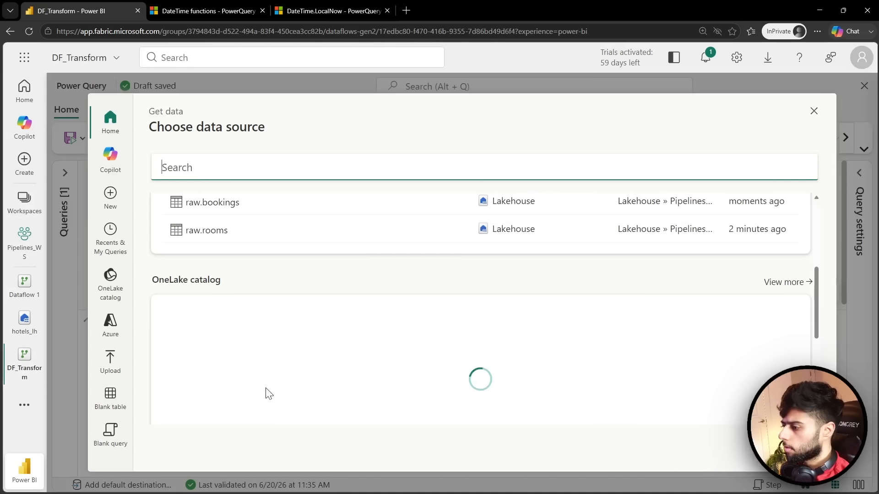
click(217, 230)
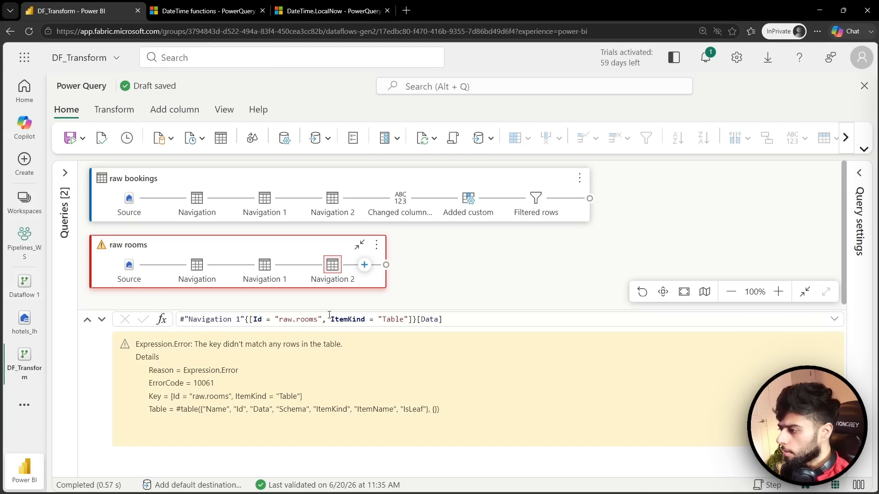
- Inspect the lakehouse table list in the raw rooms query's Navigation 1 step, enlarging the data preview
click(264, 264)
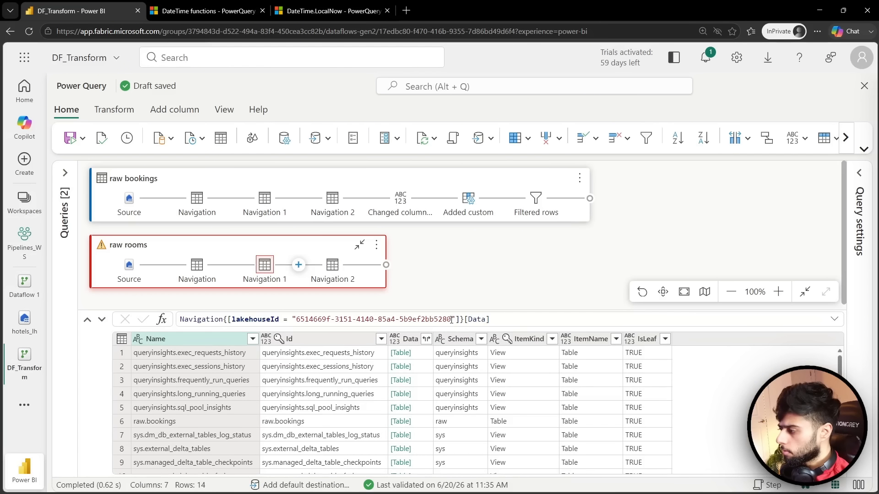
scroll(281, 399, down, 3)
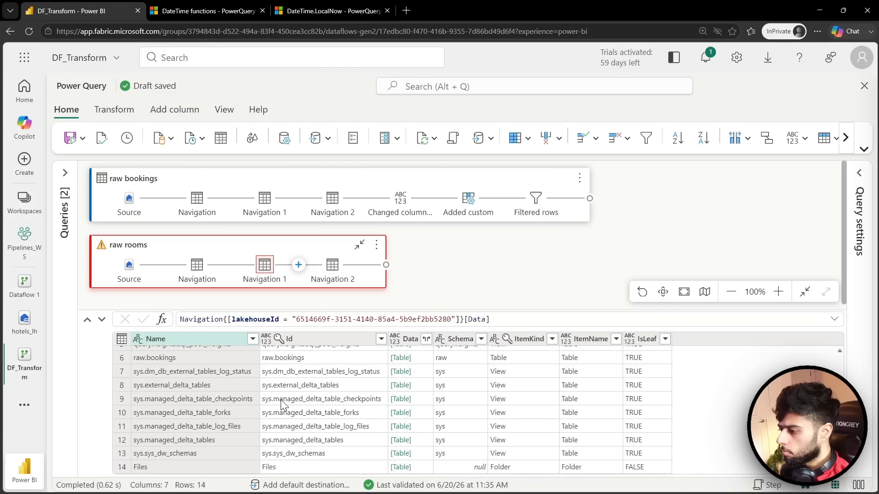
scroll(282, 405, up, 3)
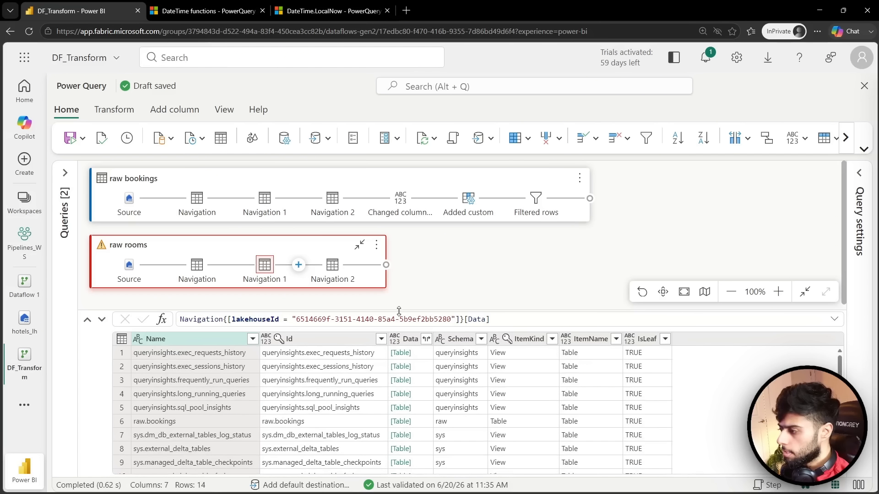
drag(399, 311, 399, 229)
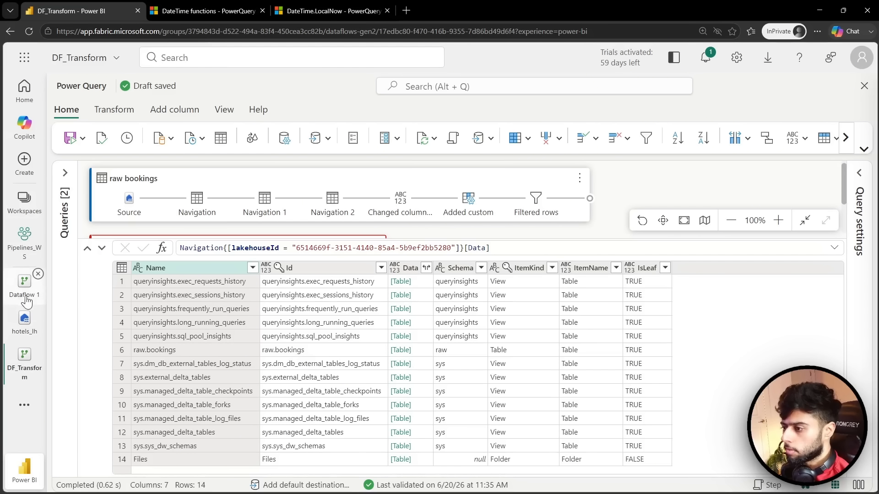
- Review the Navigation and Navigation 1 steps of raw rooms in Dataflow 1, selecting the Navigation 1 formula for comparison
click(25, 283)
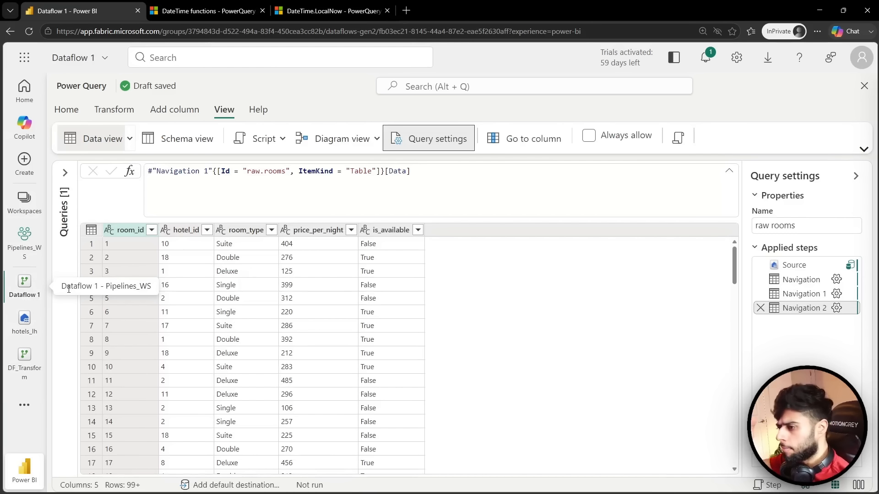
click(790, 294)
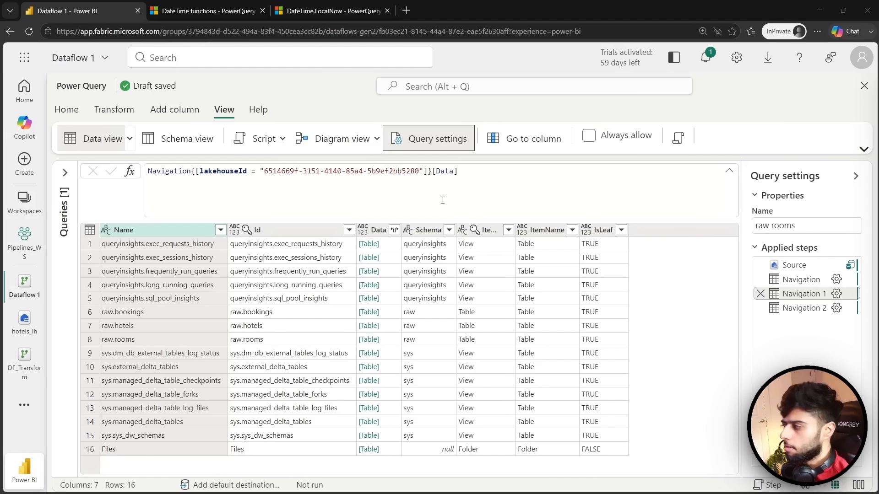
click(789, 278)
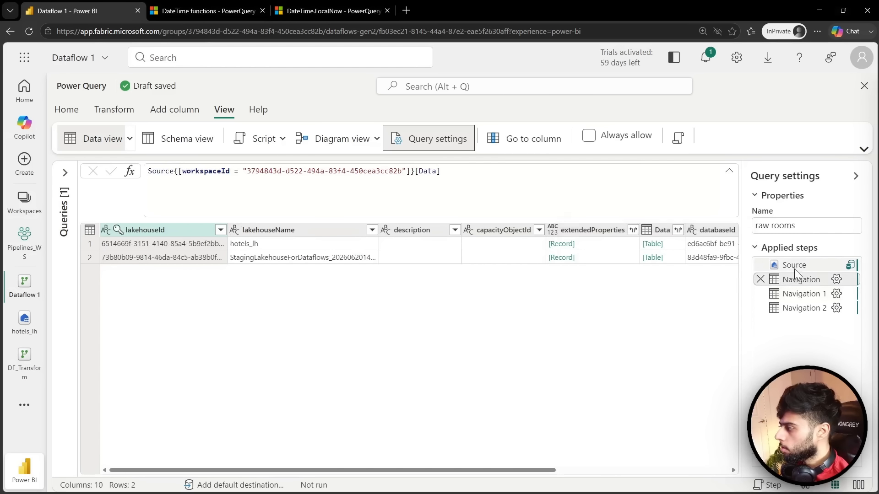
click(795, 295)
click(473, 183)
key(ctrl+a)
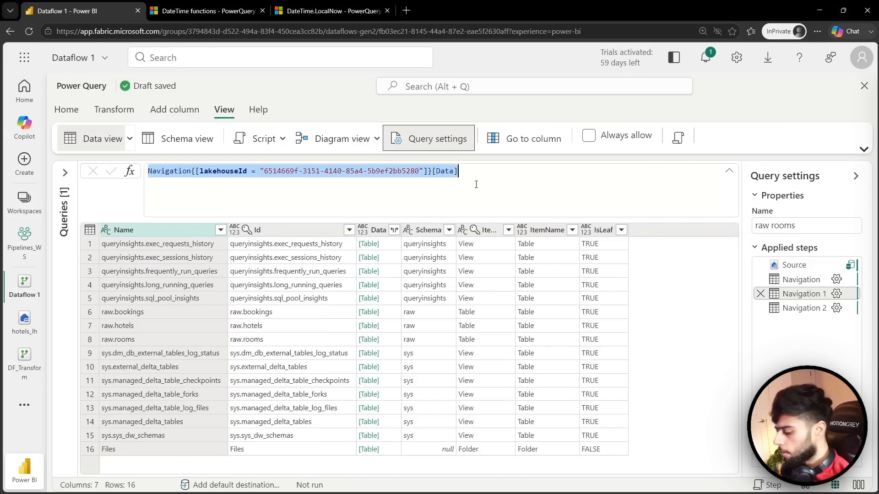
- Compare the formulas and results of the Navigation 1 and Navigation 2 steps of raw rooms in DF_Transform
click(25, 357)
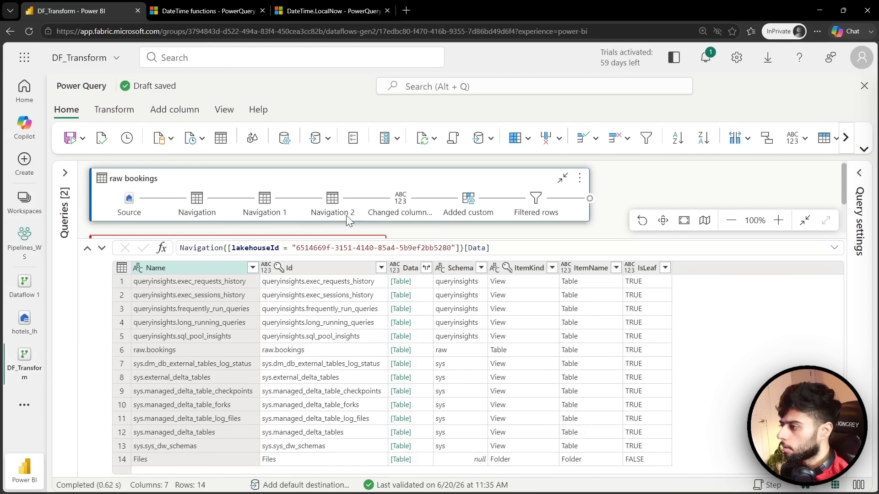
scroll(571, 206, down, 1)
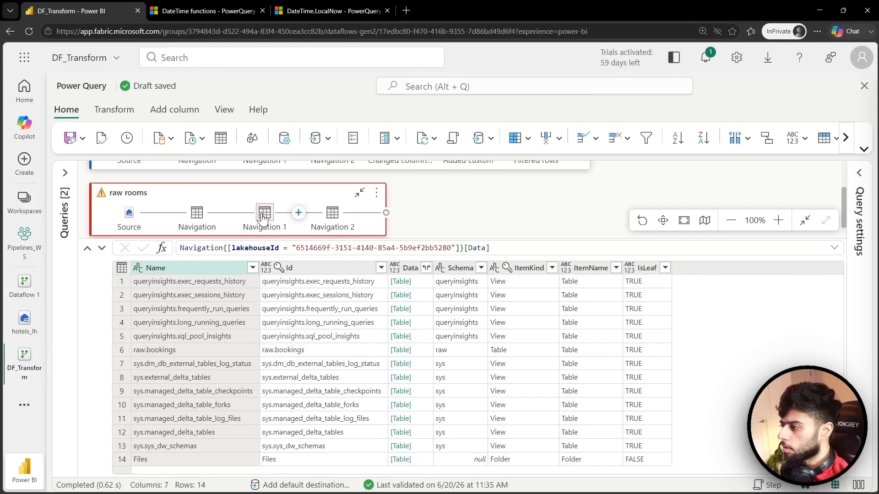
click(467, 243)
key(ctrl+a)
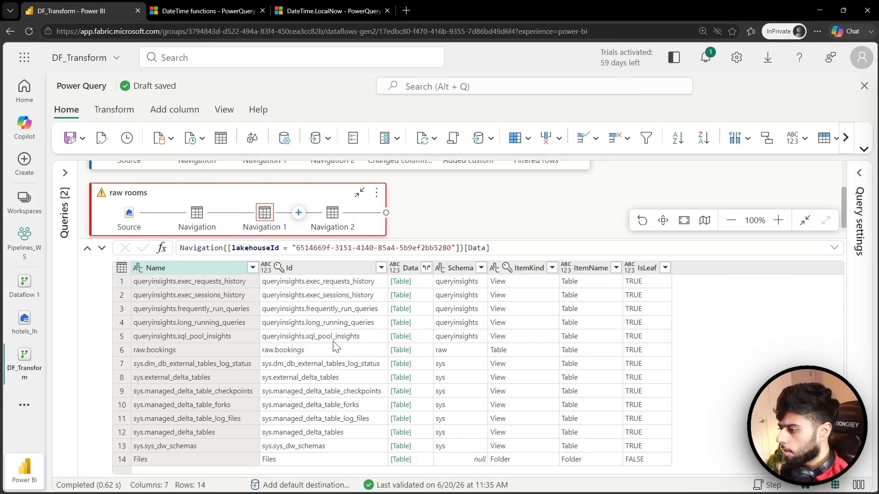
click(332, 213)
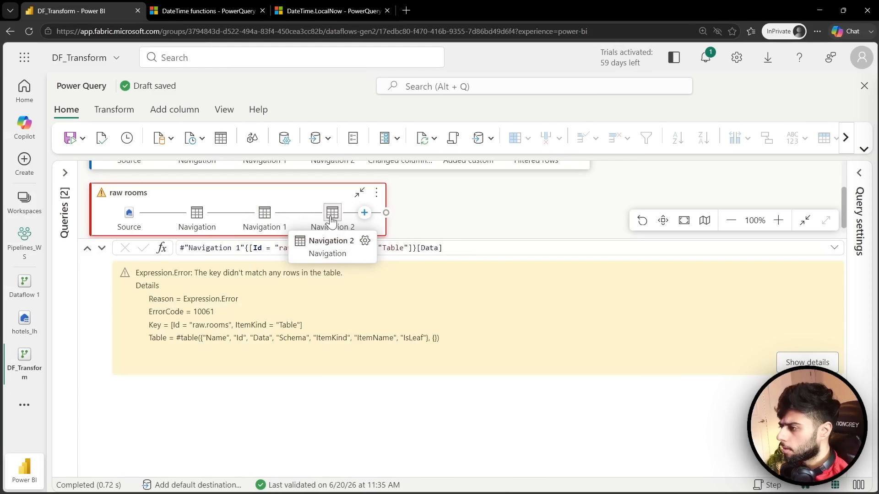
click(264, 213)
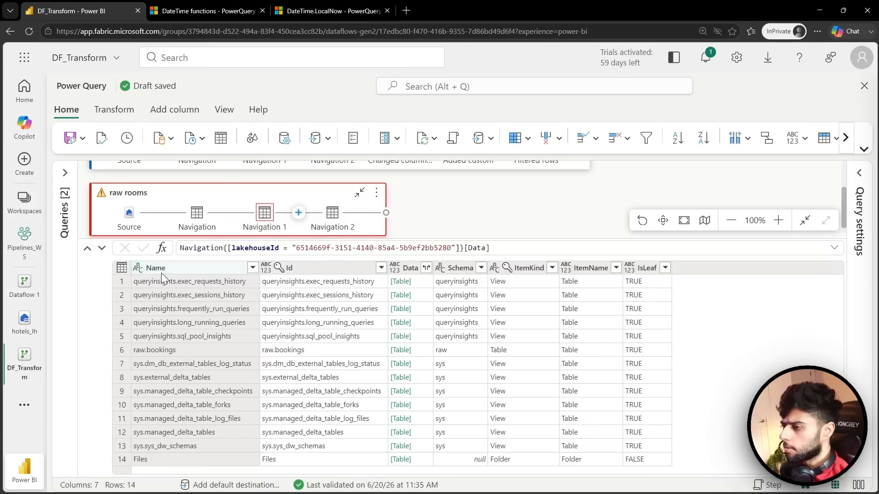
- Close Dataflow 1 and discard its unsaved changes
click(36, 284)
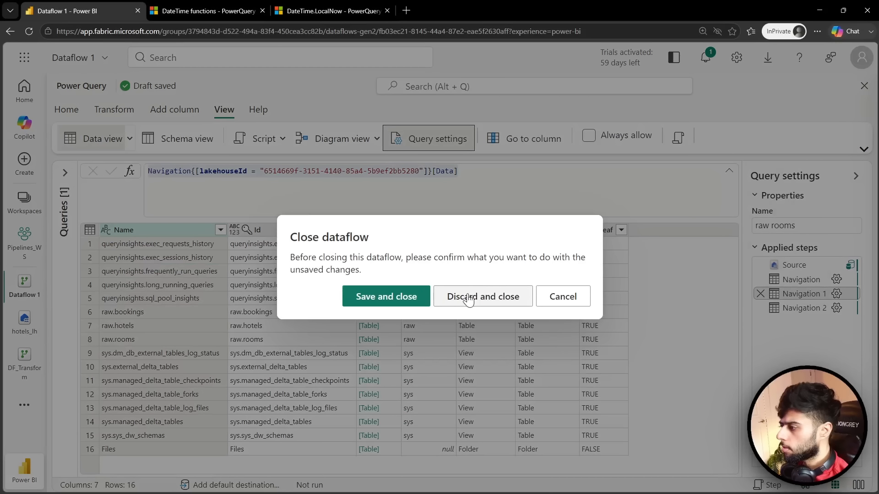
click(459, 301)
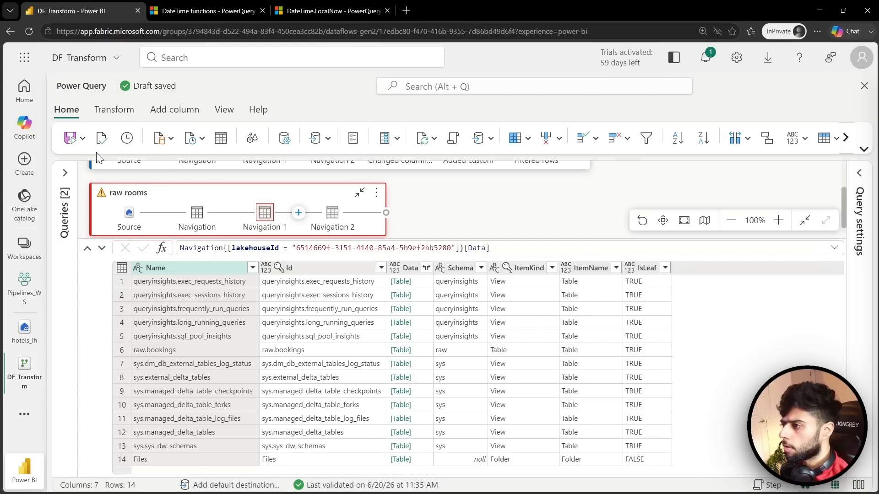
- Save the DF_Transform dataflow, close it and open the Pipelines_WS workspace
click(82, 139)
click(89, 182)
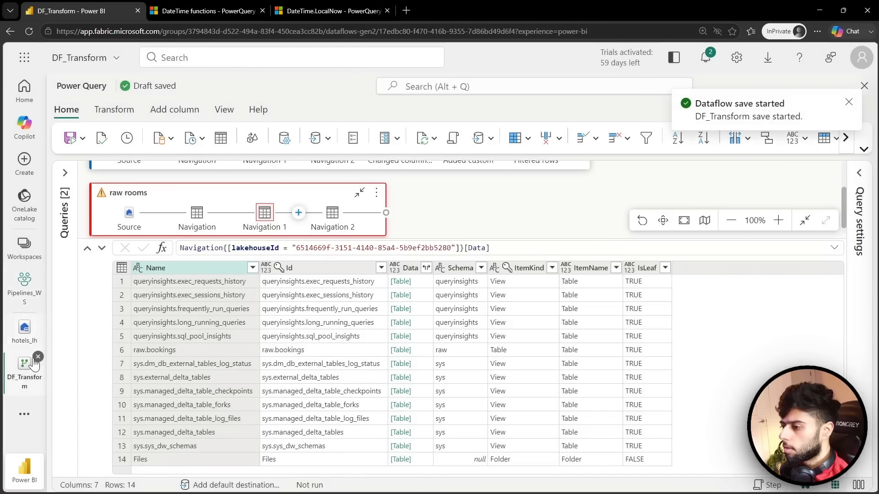
click(37, 357)
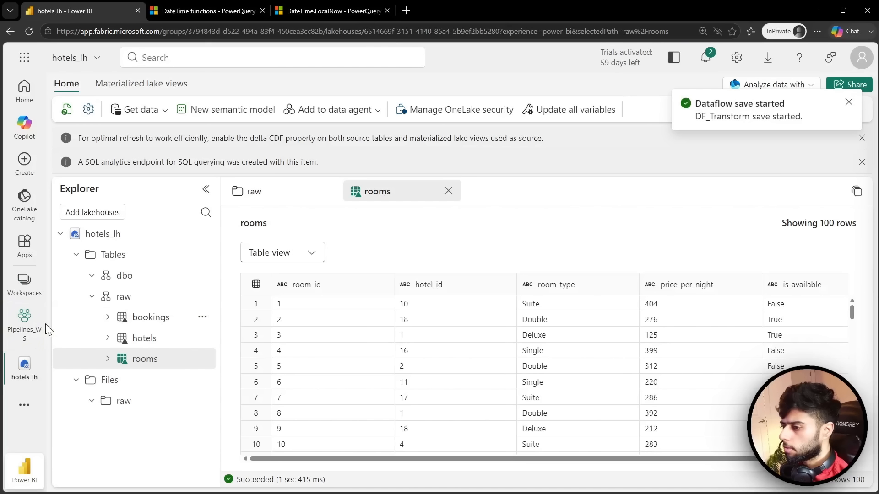
click(32, 323)
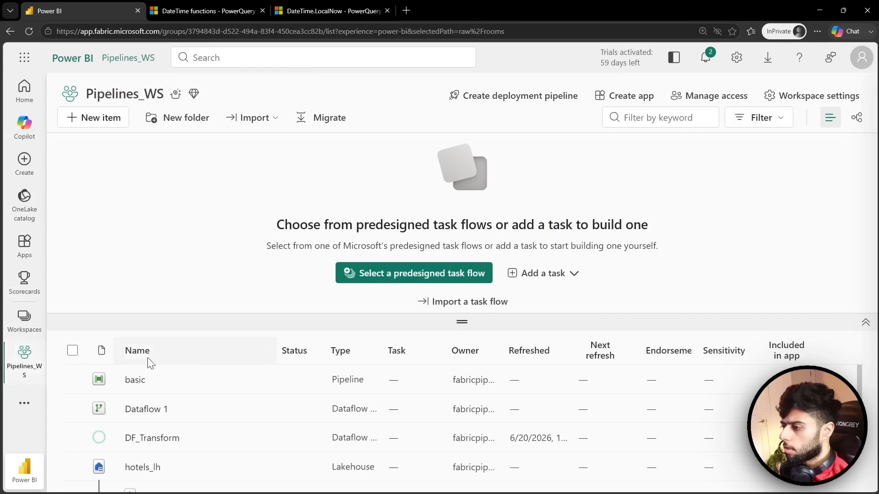
- Refresh the Pipelines_WS workspace, enlarge its item list and reopen the DF_Transform dataflow
scroll(157, 440, down, 2)
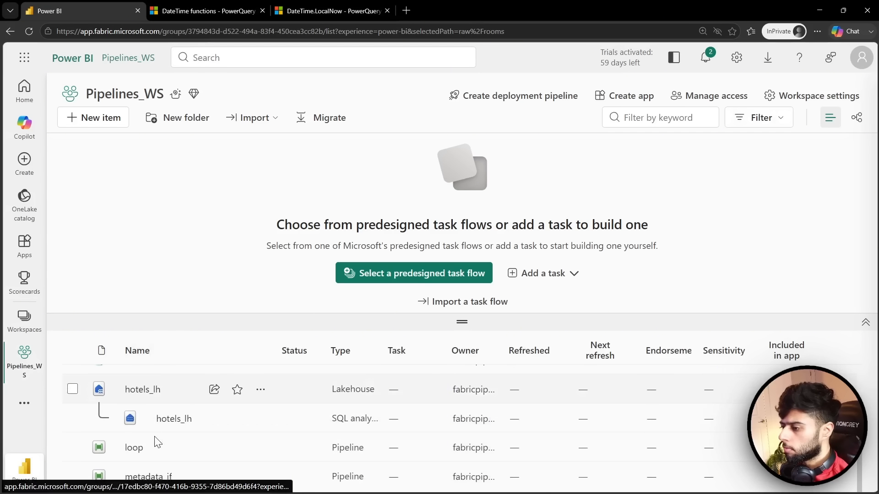
scroll(105, 430, up, 2)
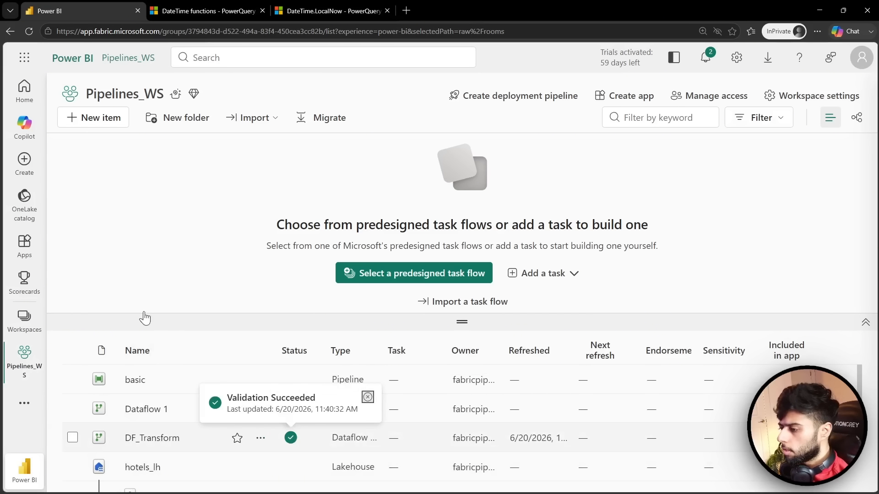
click(29, 31)
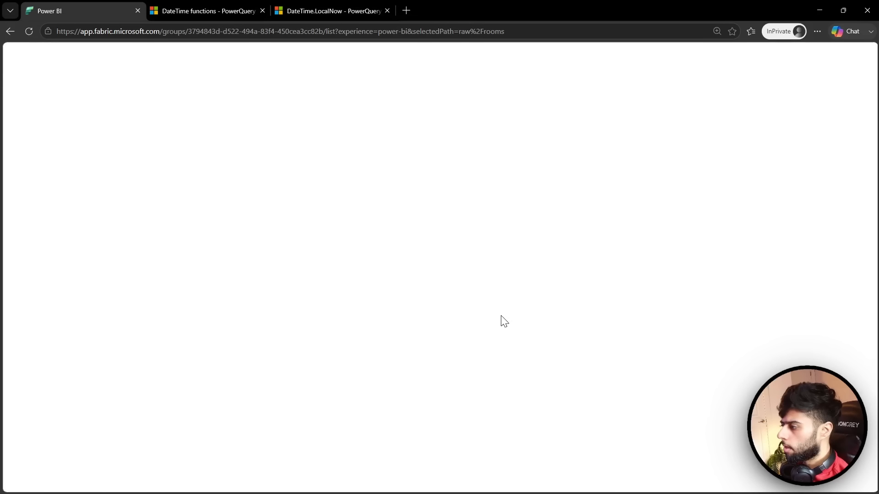
drag(462, 326, 467, 228)
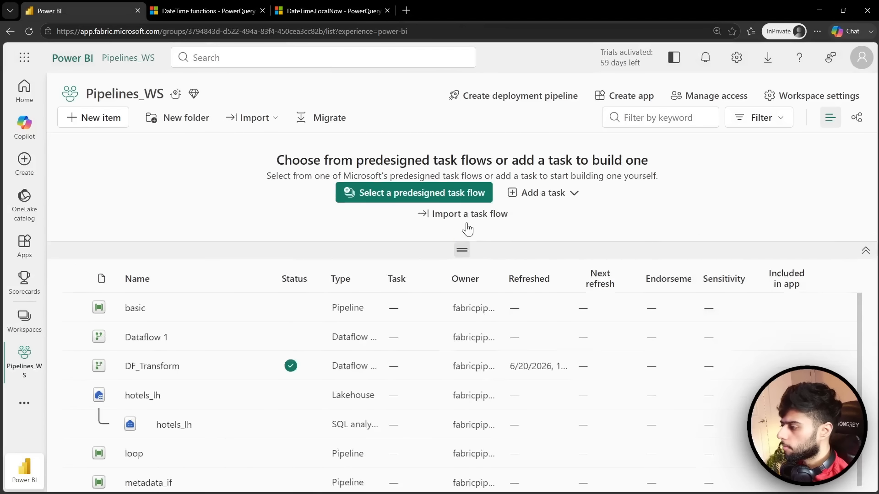
click(160, 260)
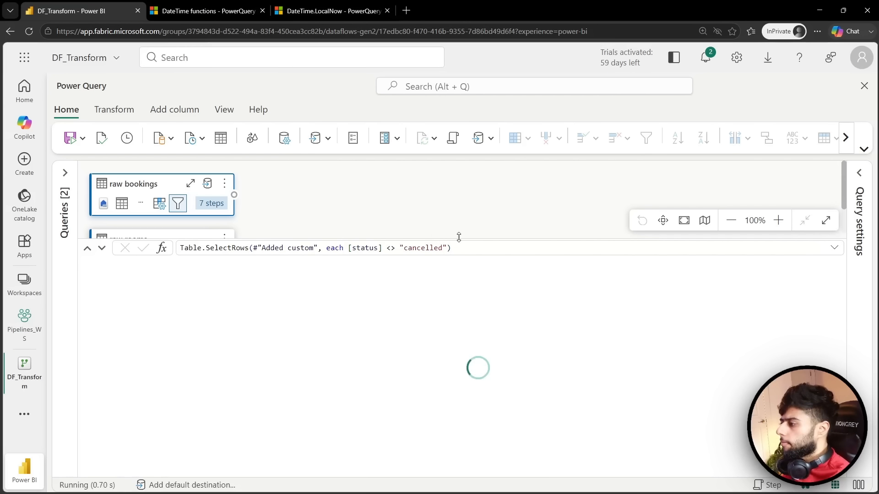
- Enlarge the diagram area, switch the browser to full screen, and expand raw bookings and raw rooms to show all their steps
drag(458, 239, 451, 290)
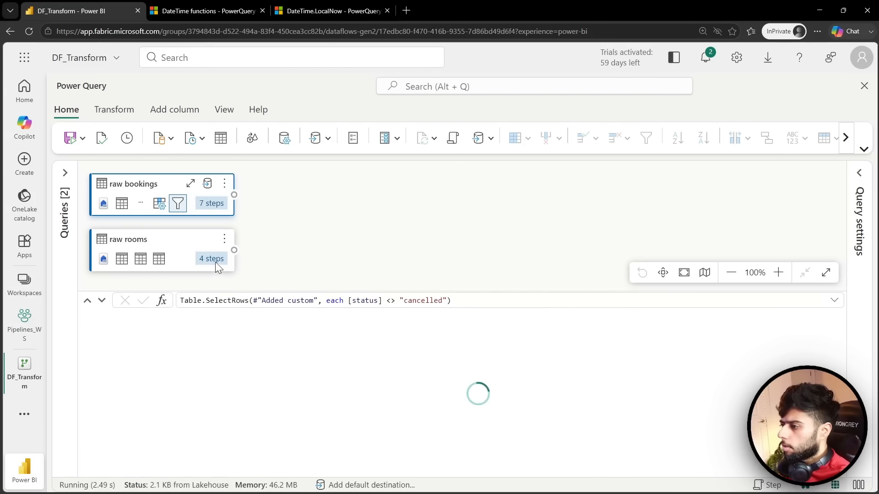
click(184, 244)
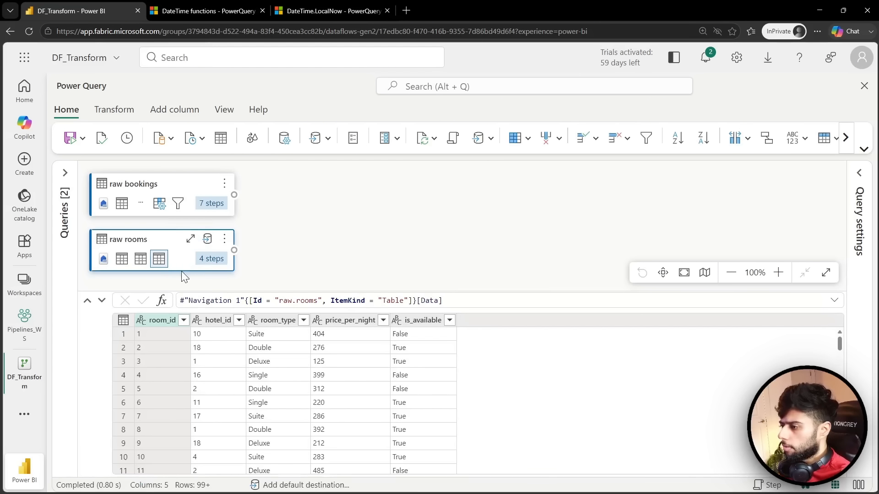
mouse_move(199, 264)
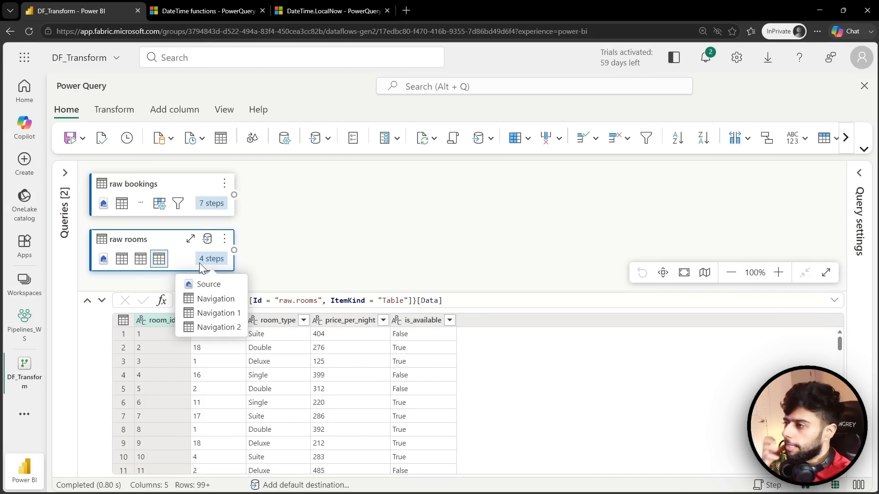
key(F11)
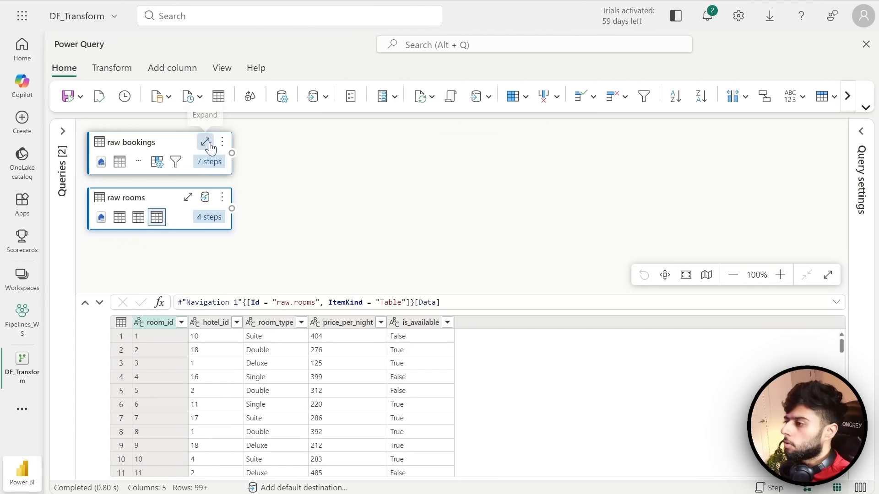
click(209, 144)
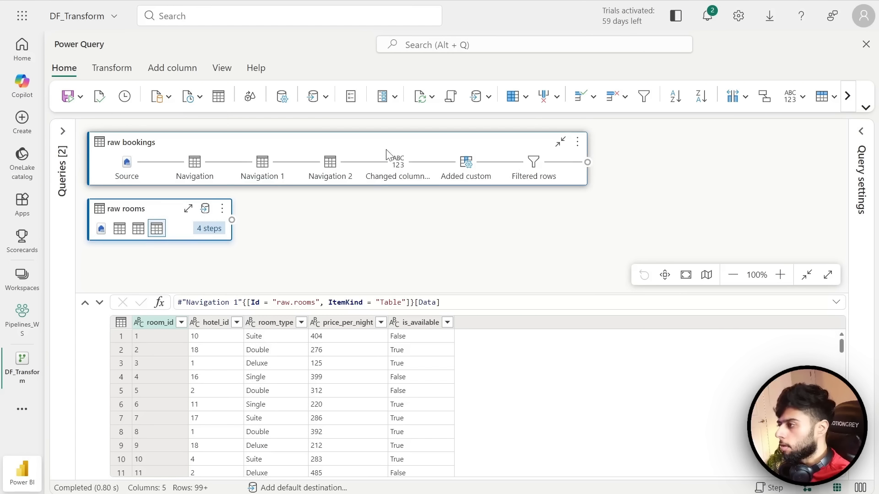
click(188, 208)
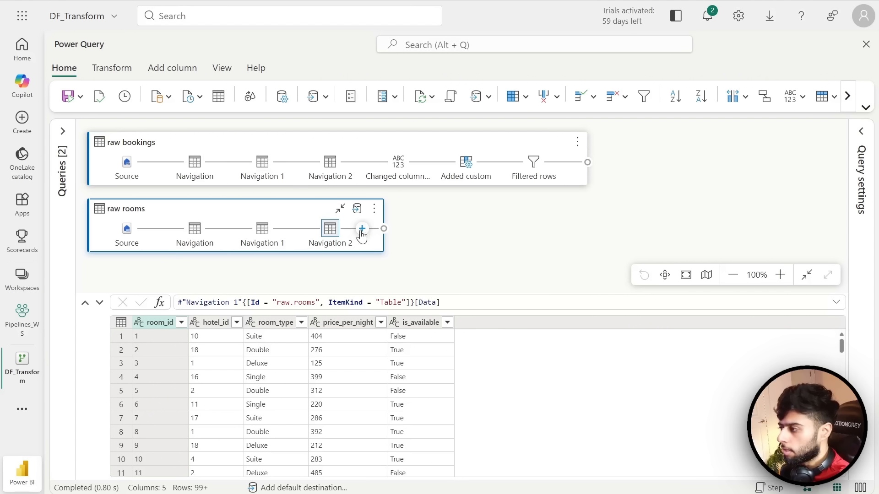
- Change the data type of the room_id column in raw rooms to Whole number
click(136, 322)
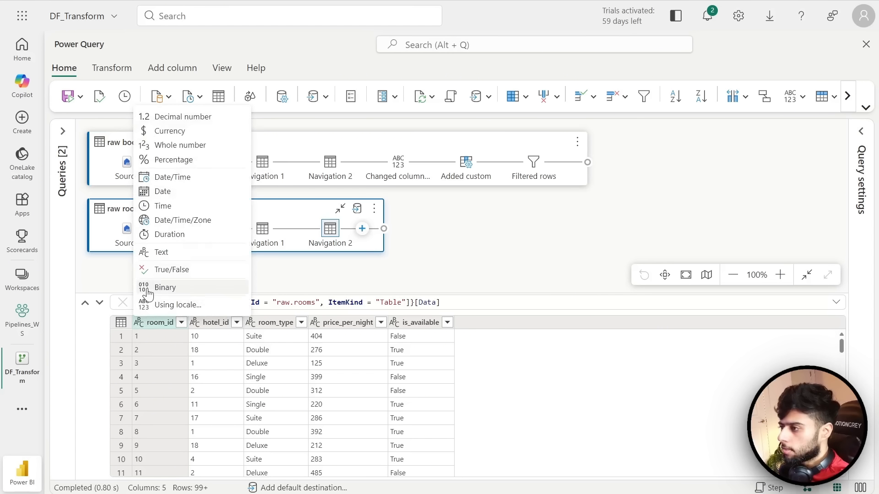
click(179, 145)
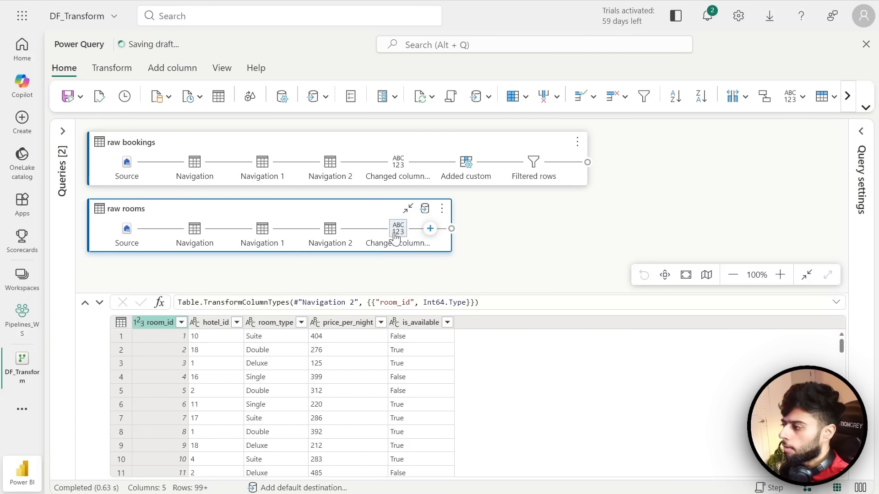
mouse_move(397, 233)
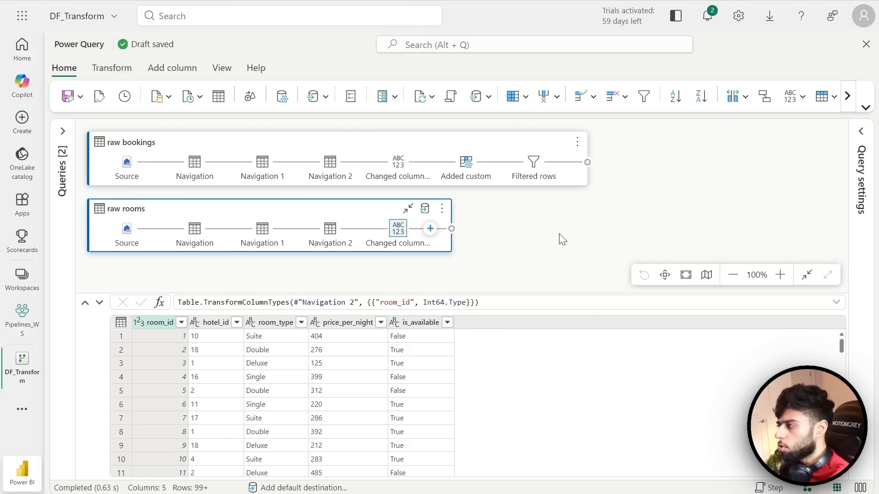
click(568, 159)
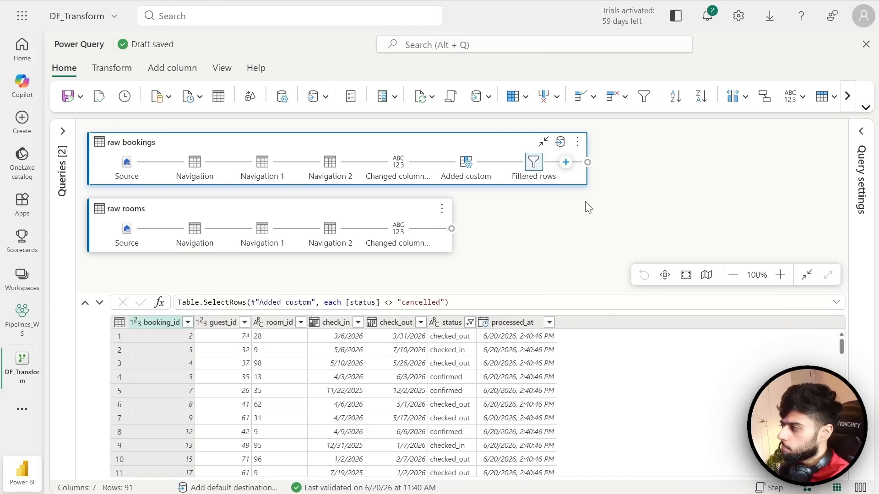
click(566, 162)
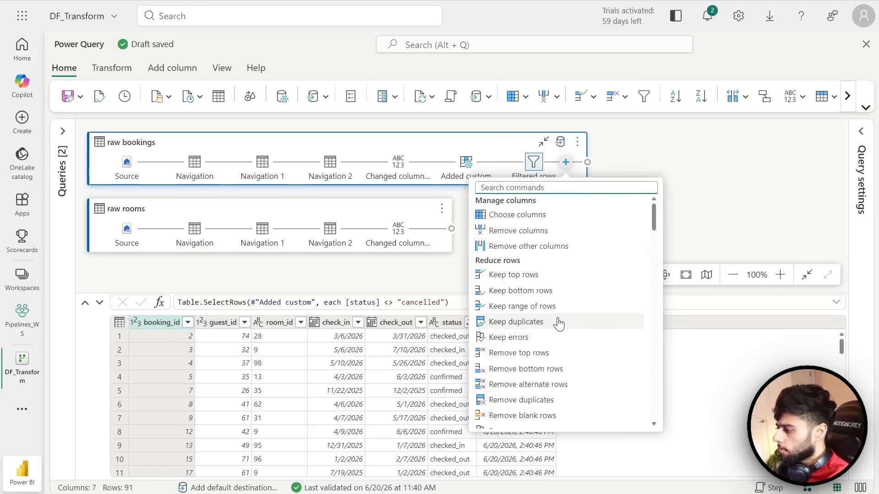
scroll(558, 324, down, 6)
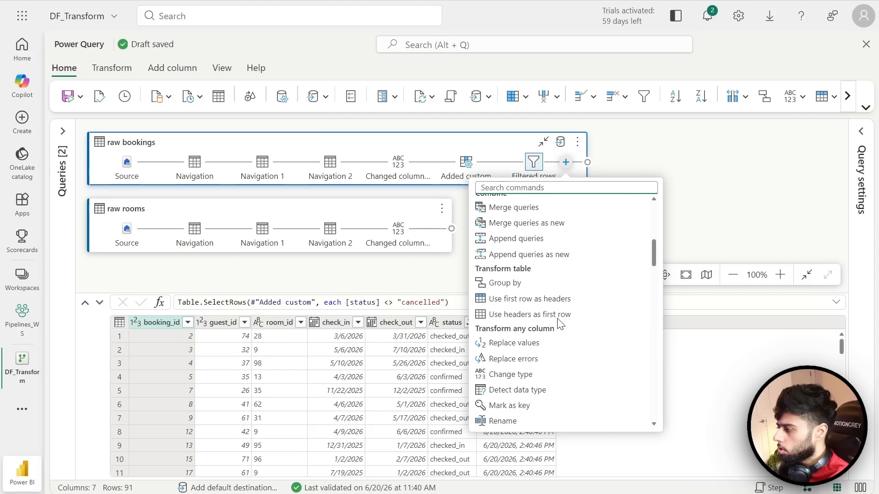
scroll(558, 323, up, 3)
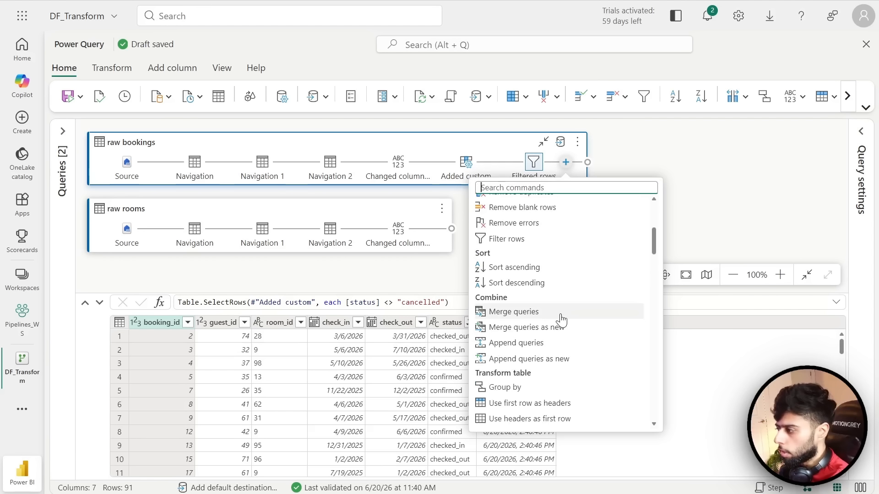
click(523, 328)
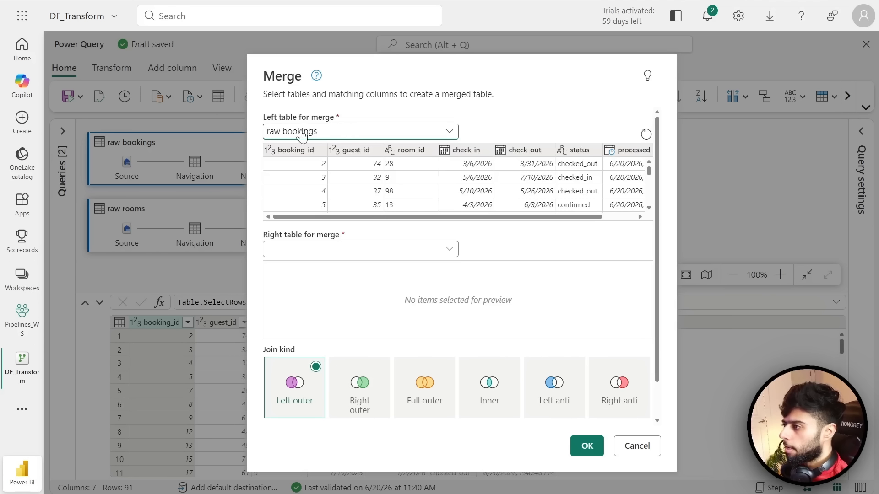
click(303, 251)
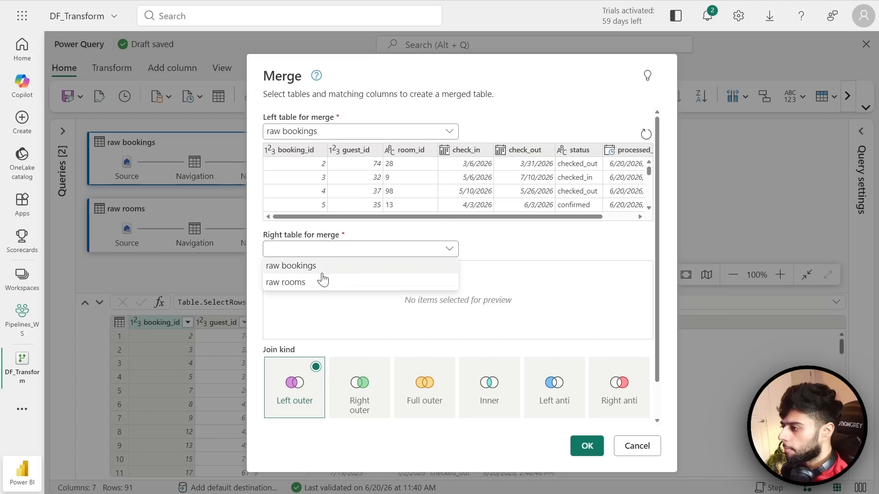
click(302, 282)
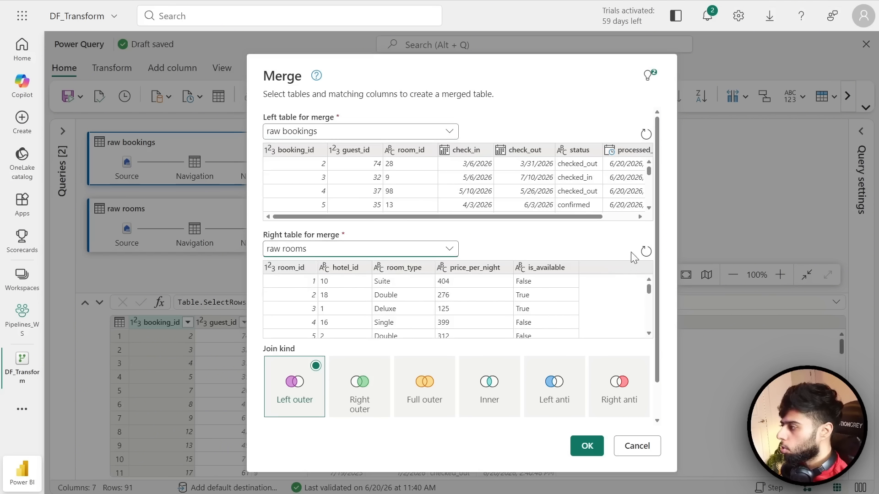
click(405, 189)
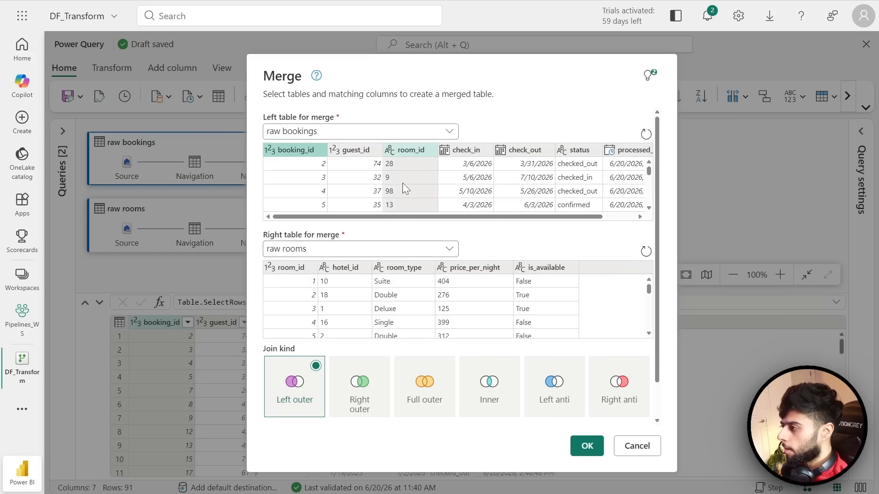
click(290, 272)
scroll(383, 315, down, 2)
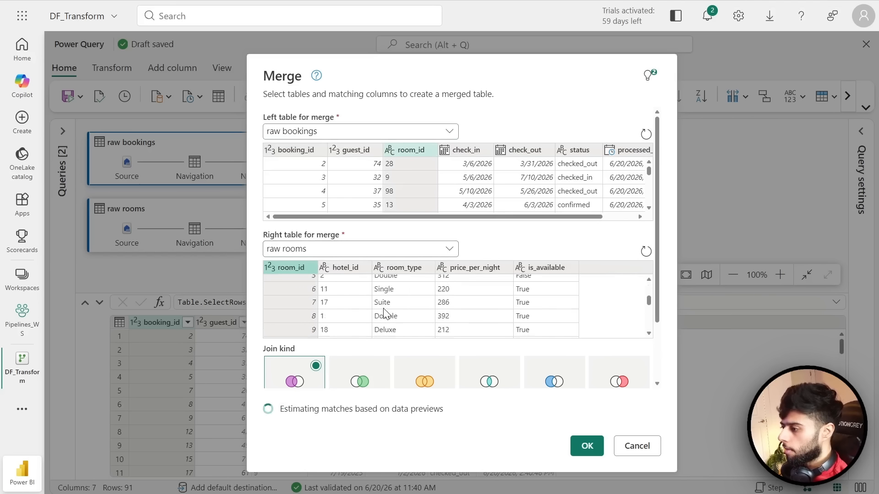
scroll(383, 315, down, 1)
scroll(332, 344, down, 2)
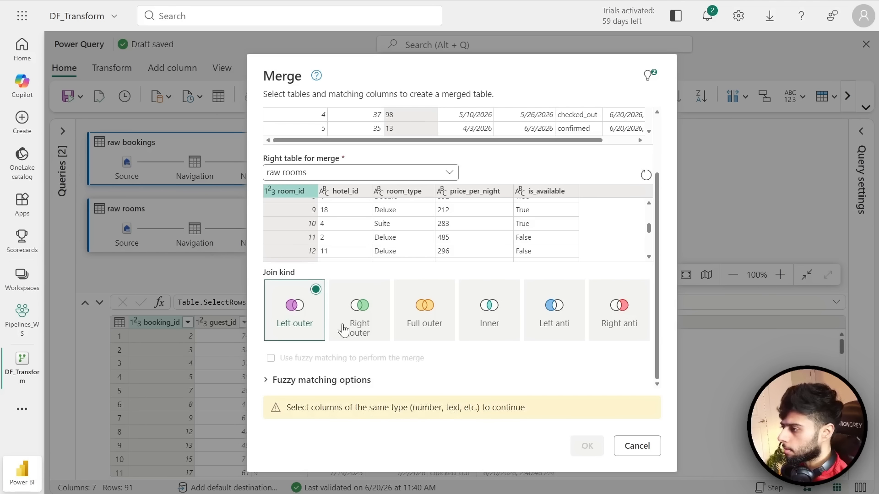
scroll(306, 231, up, 4)
scroll(420, 178, up, 2)
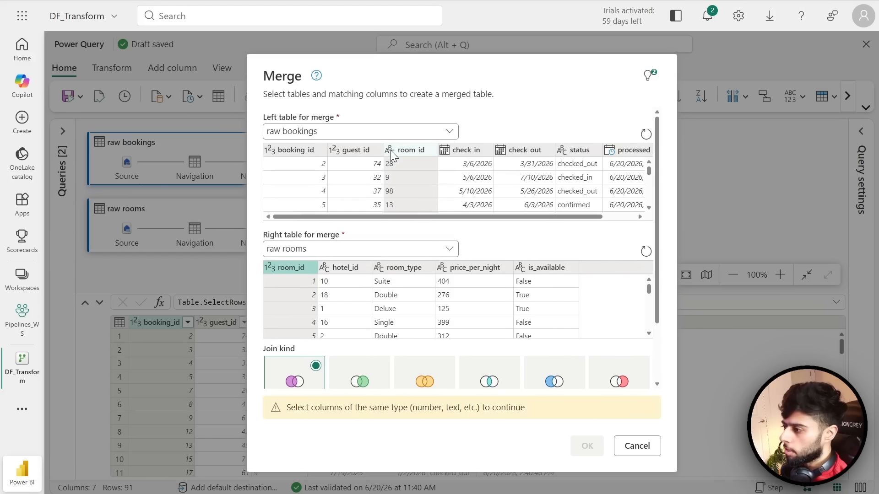
click(391, 150)
click(633, 446)
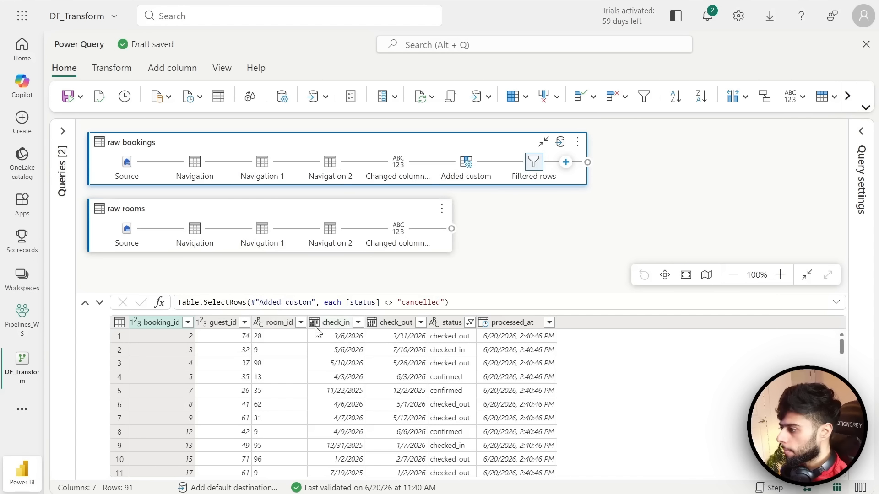
- Change the data type of the room_id column in raw bookings to Whole number
click(259, 322)
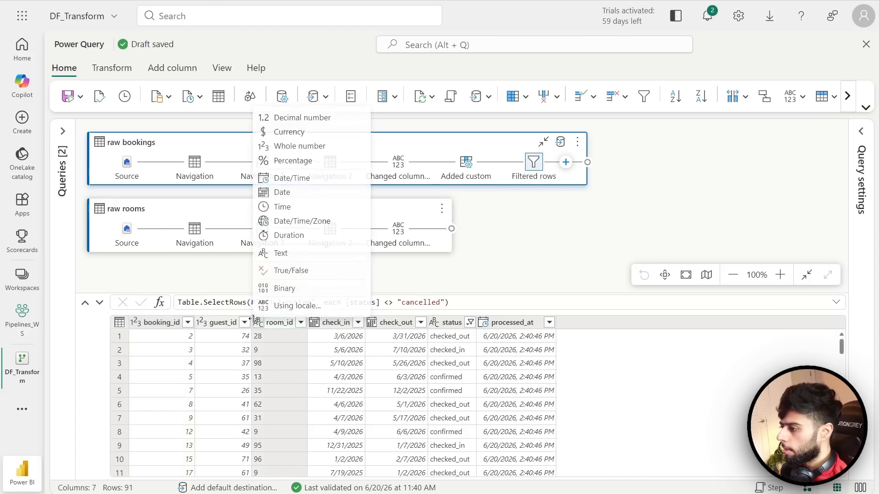
click(305, 149)
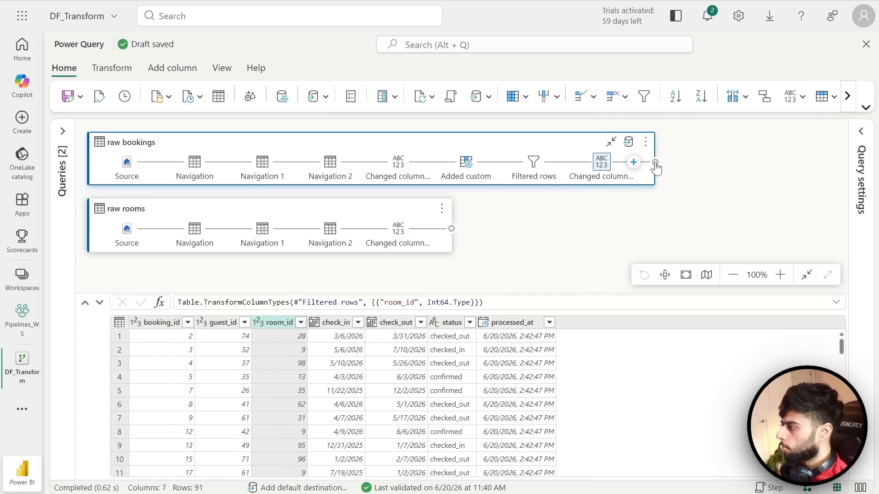
- Merge raw bookings with raw rooms as a new query, matching on room_id with a Left outer join
click(633, 162)
scroll(611, 356, down, 3)
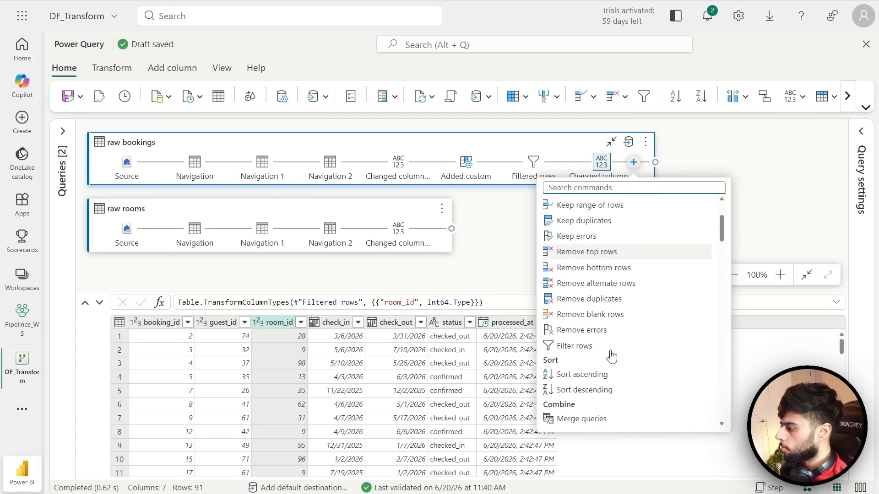
scroll(611, 352, down, 5)
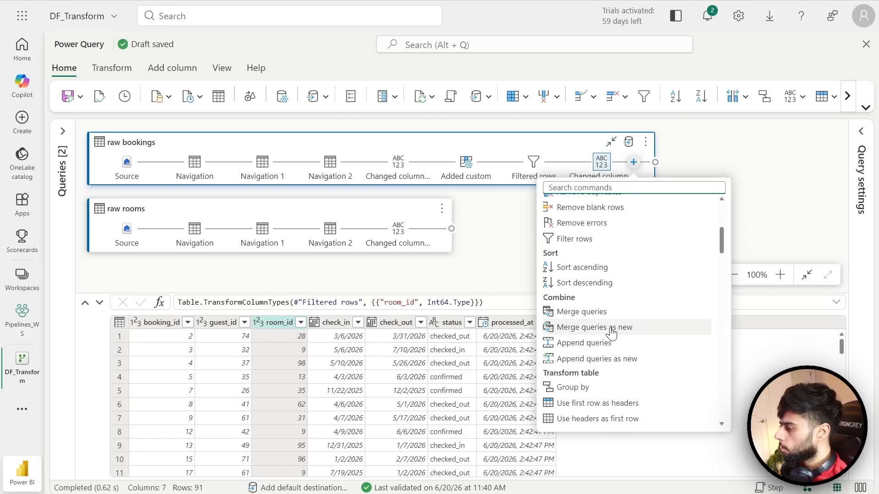
click(612, 334)
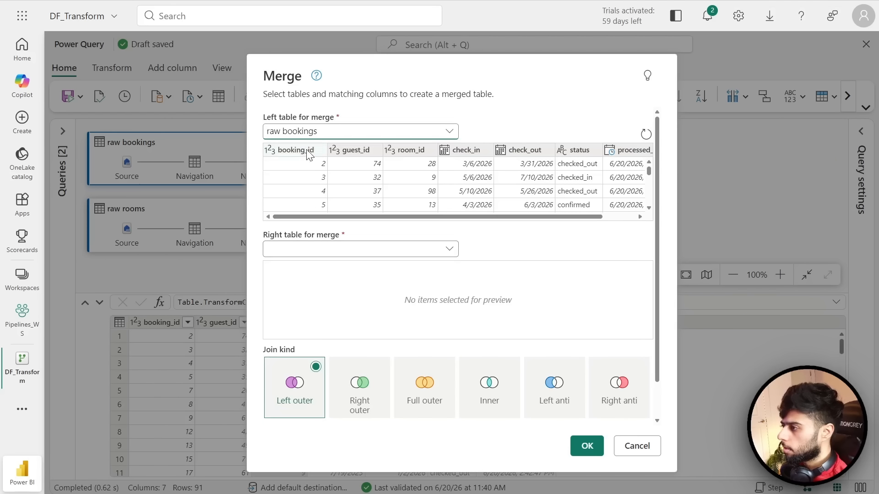
click(408, 150)
click(349, 252)
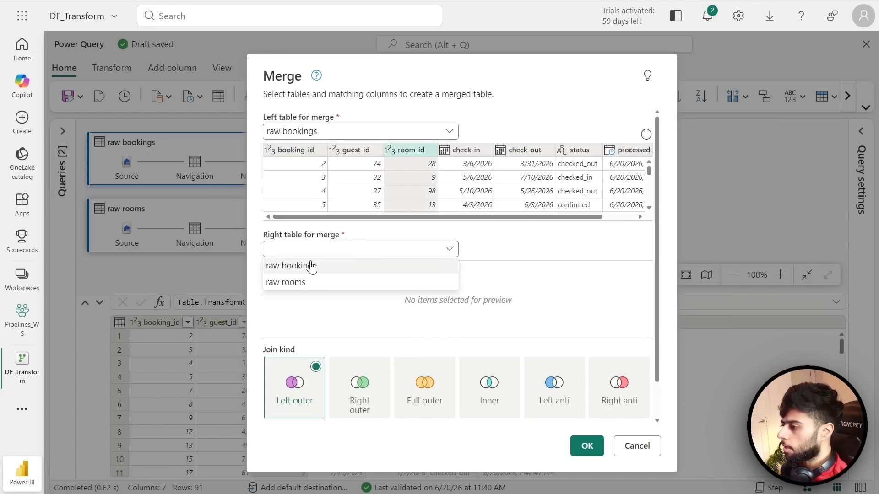
click(287, 282)
click(288, 269)
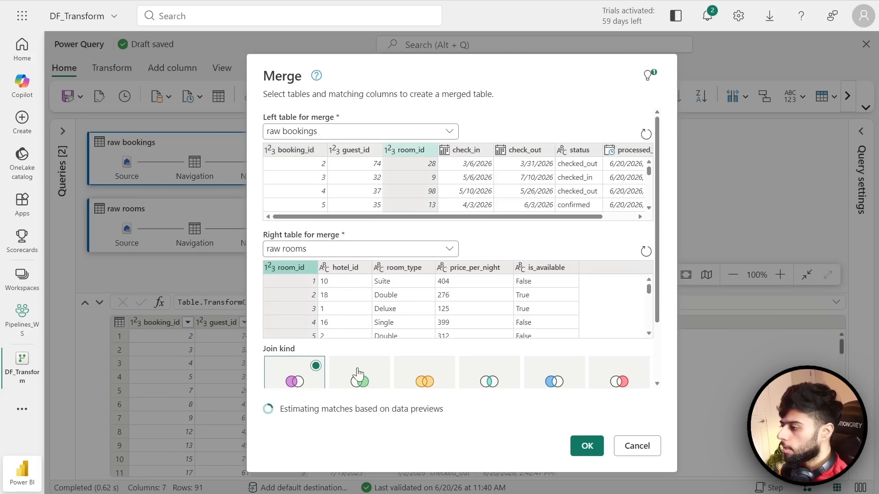
scroll(359, 378, down, 10)
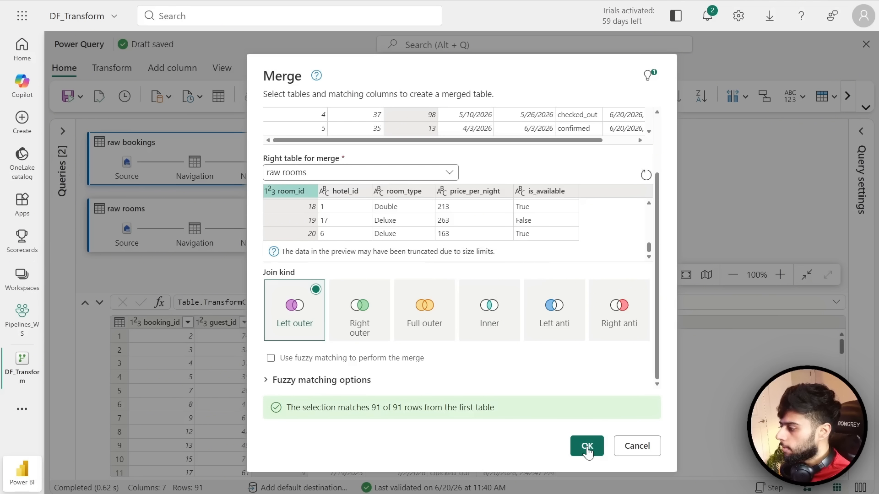
scroll(459, 216, up, 3)
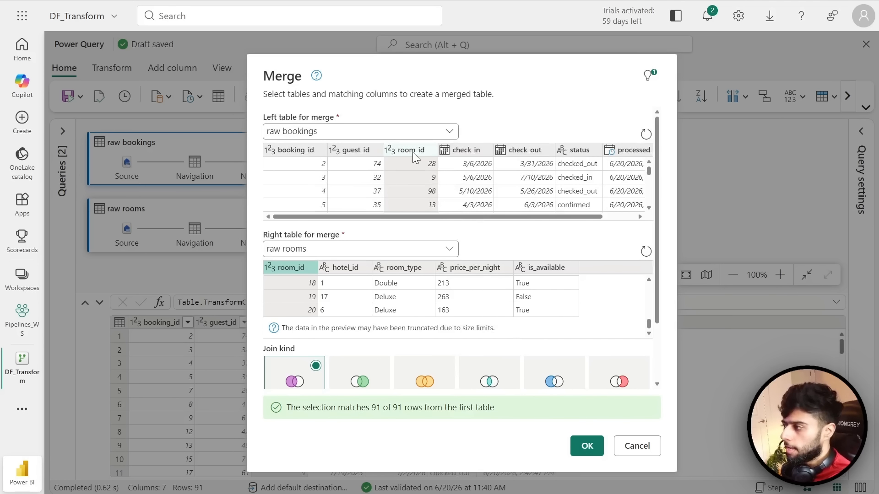
scroll(284, 272, down, 3)
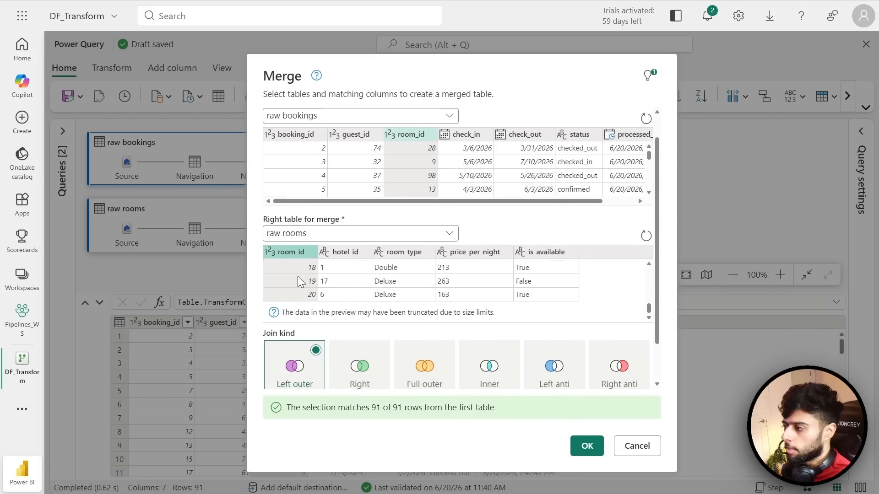
click(588, 446)
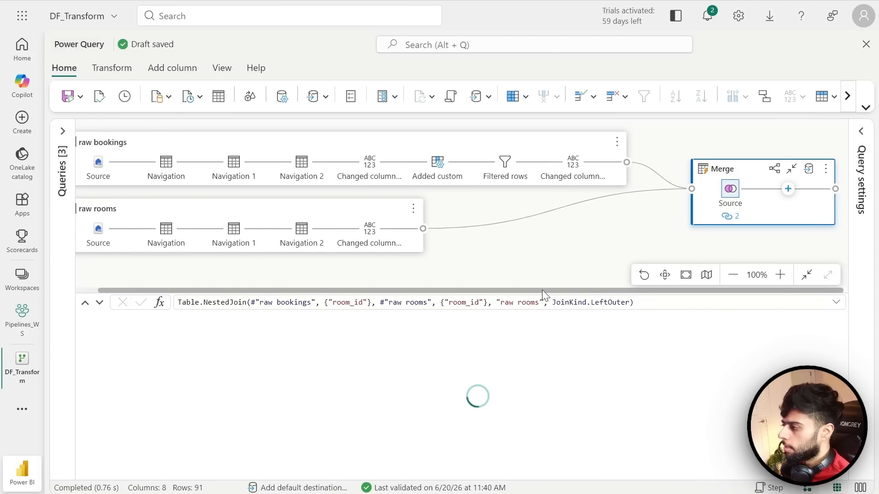
- Enlarge the diagram area and compare the raw rooms columns with the merged query's preview
drag(540, 294, 533, 369)
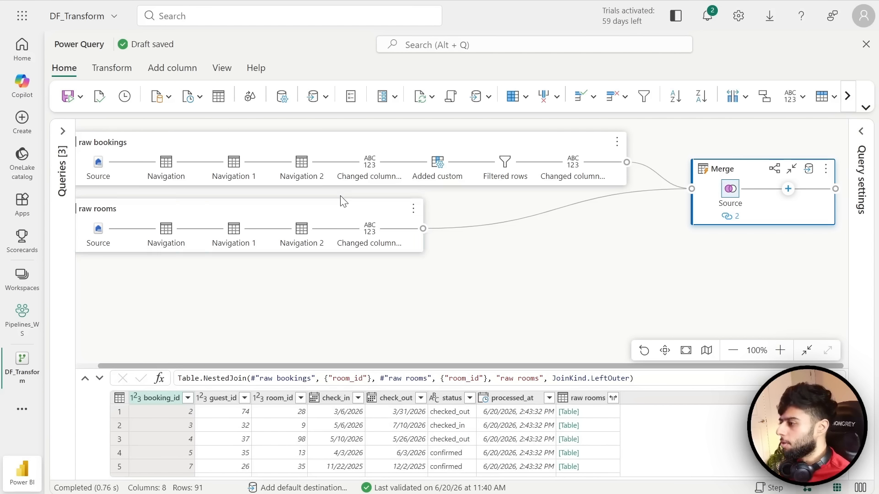
click(331, 211)
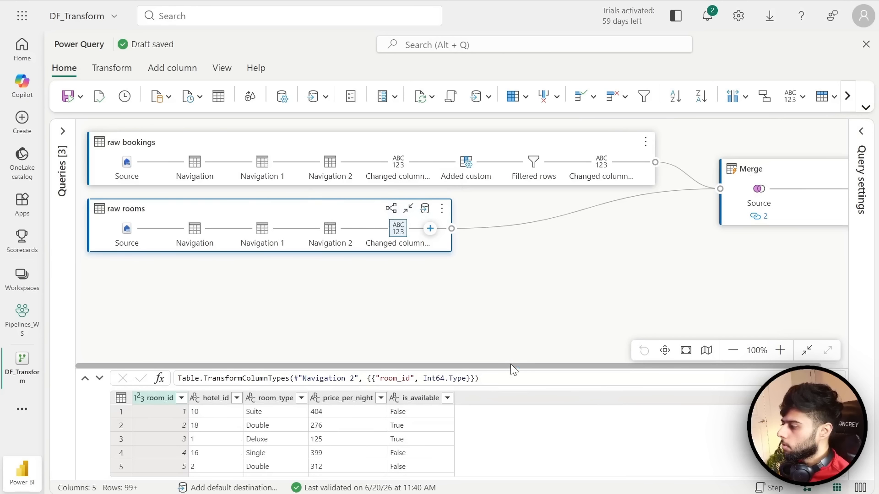
drag(511, 365, 579, 367)
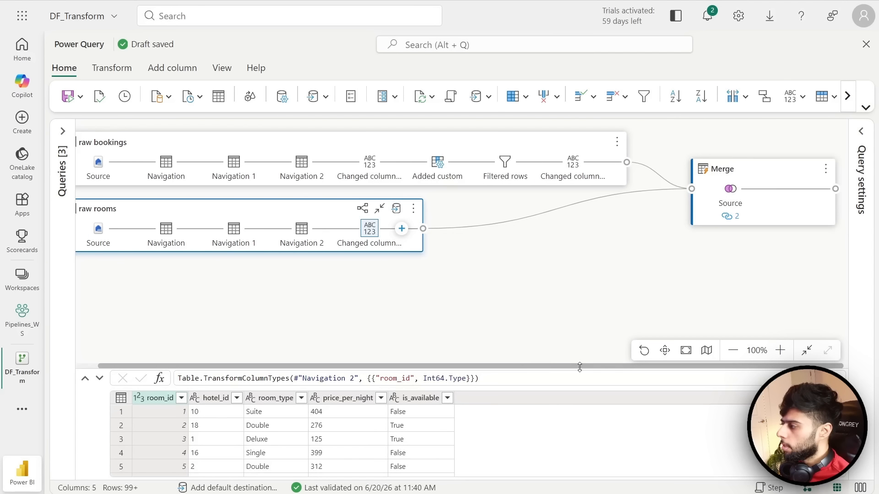
click(752, 179)
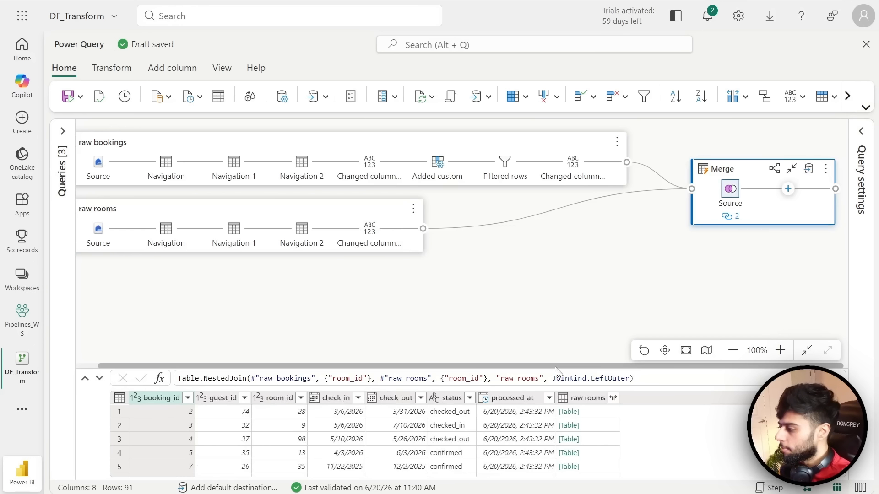
- Expand the raw rooms column of the Merge query into hotel_id, room_type, price_per_night and is_available, leaving out room_id
drag(549, 370, 551, 222)
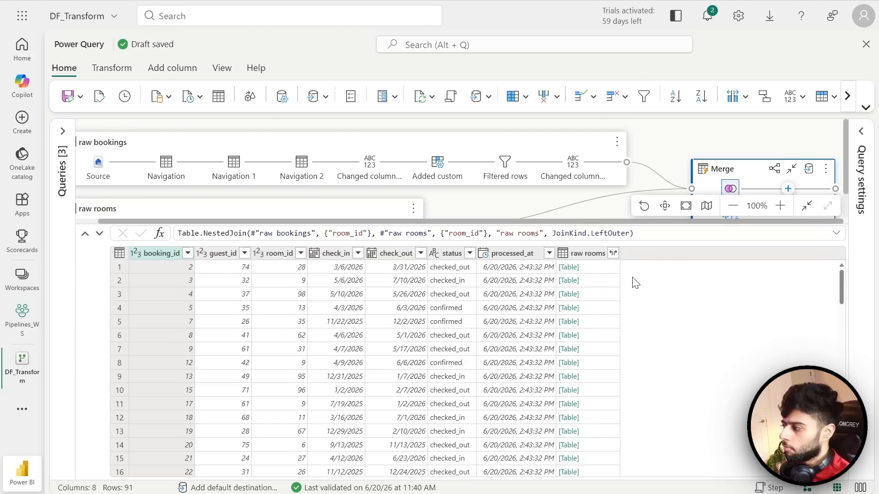
click(613, 254)
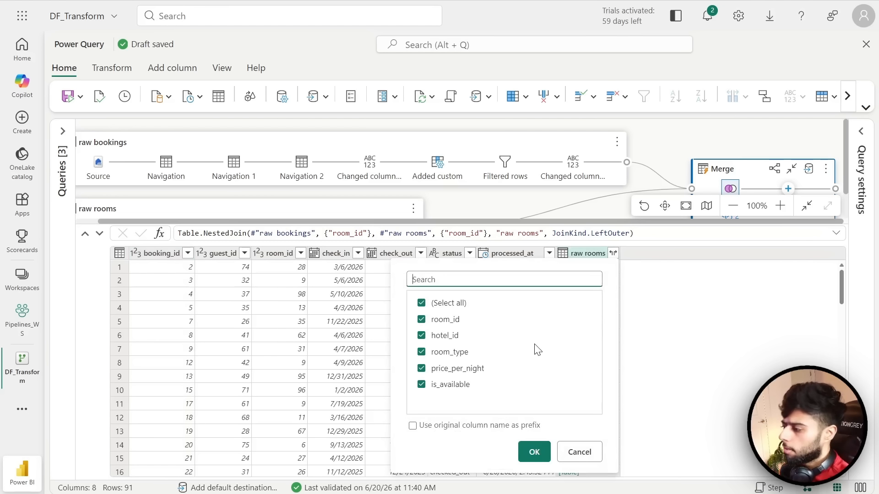
click(421, 319)
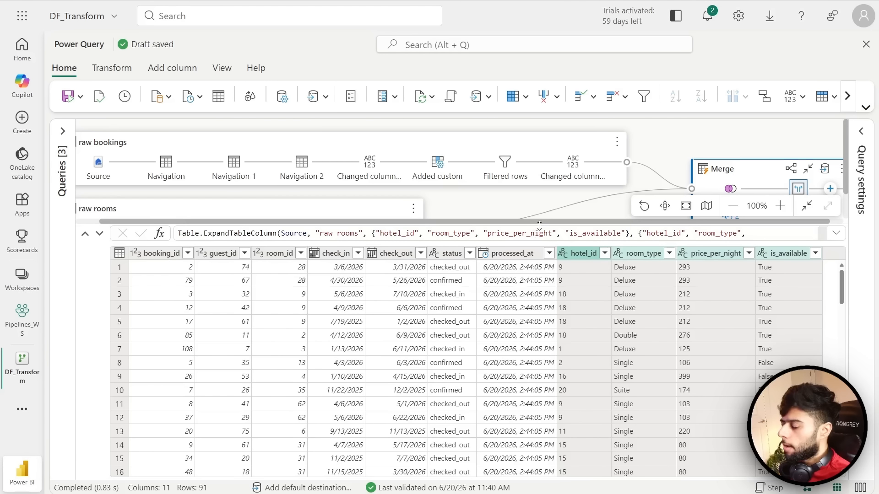
drag(539, 226, 598, 367)
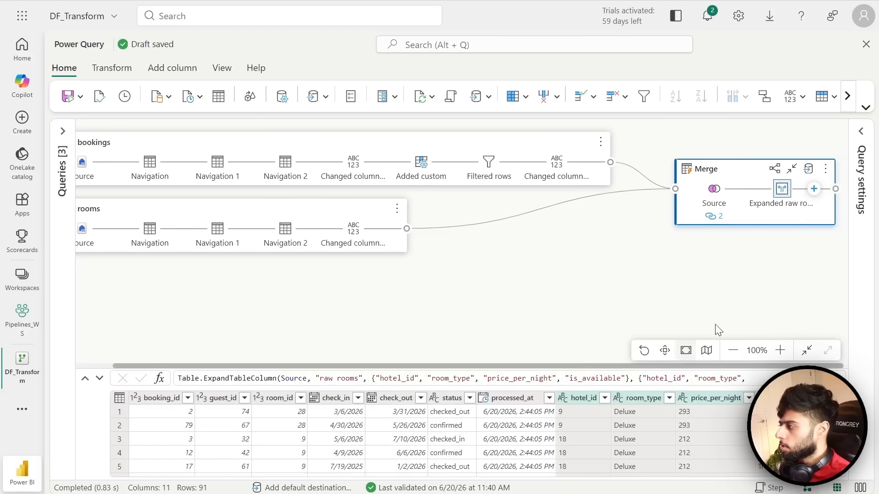
- Search the commands that can follow the Merge query's expansion step for "sink" and "destin"
click(813, 189)
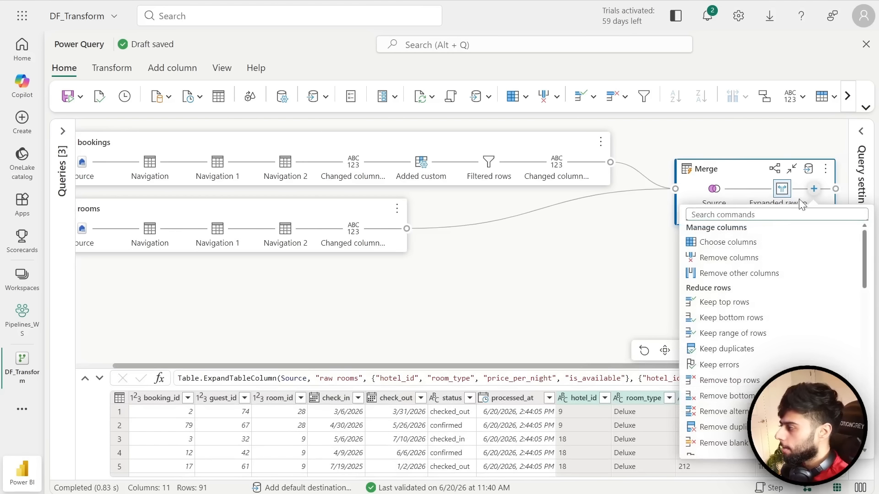
text(sink)
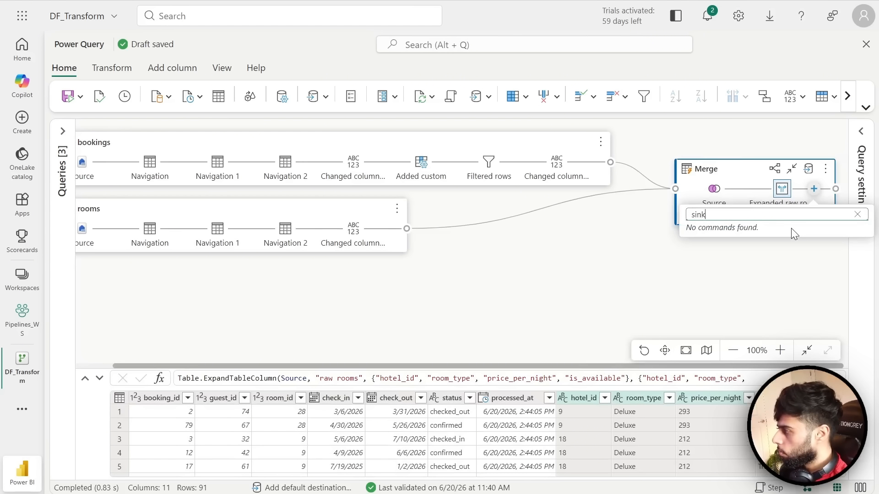
key(ctrl+a)
text(destin)
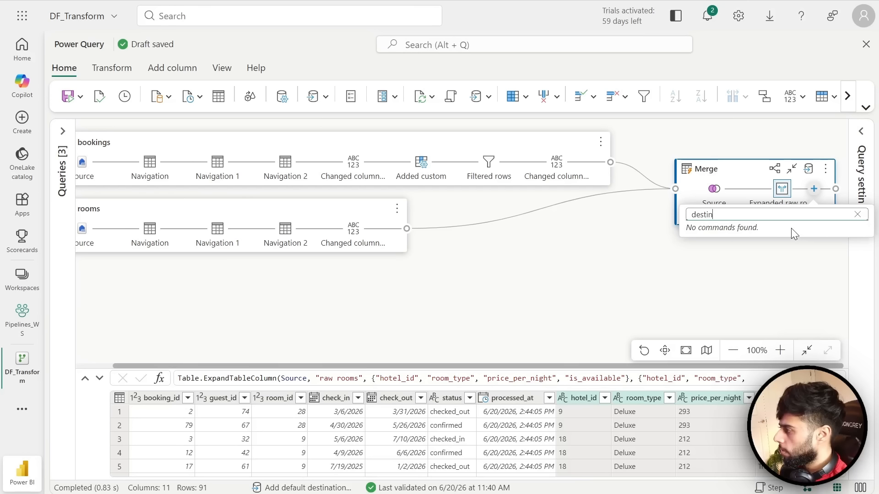
key(ctrl+a)
key(BackSpace)
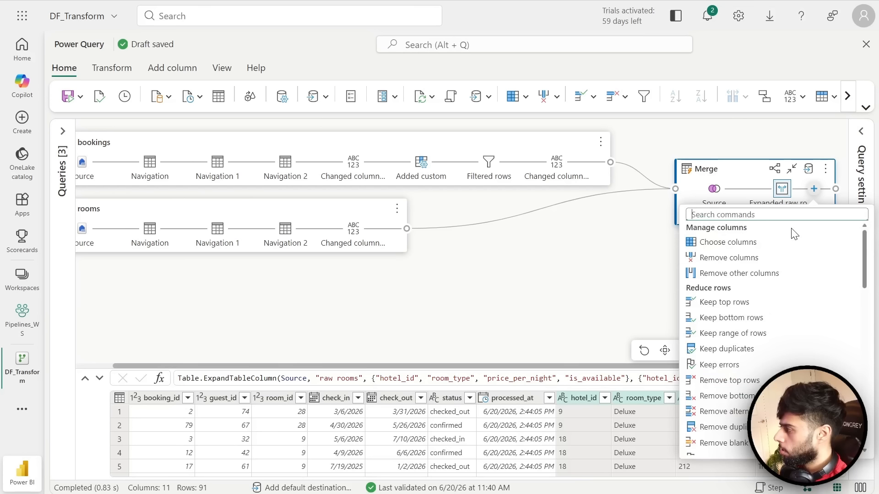
click(609, 272)
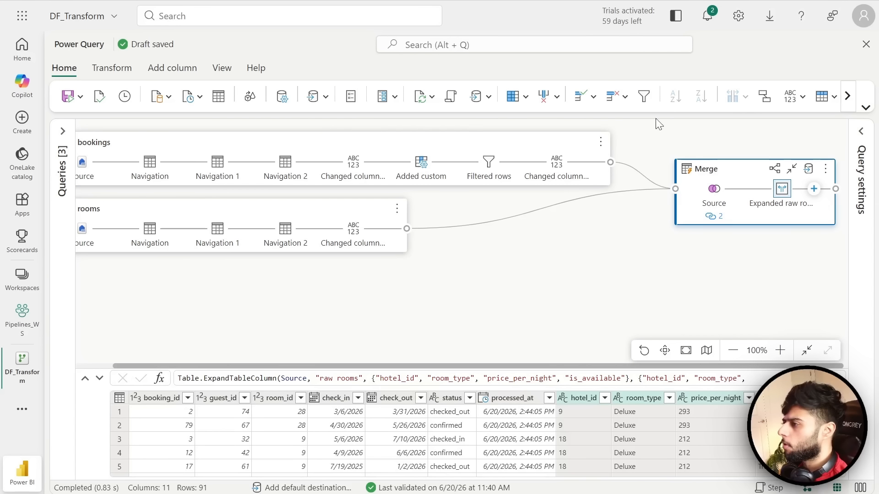
- Add the hotels_lh lakehouse as the default data destination and skip binding the existing queries to it
click(327, 99)
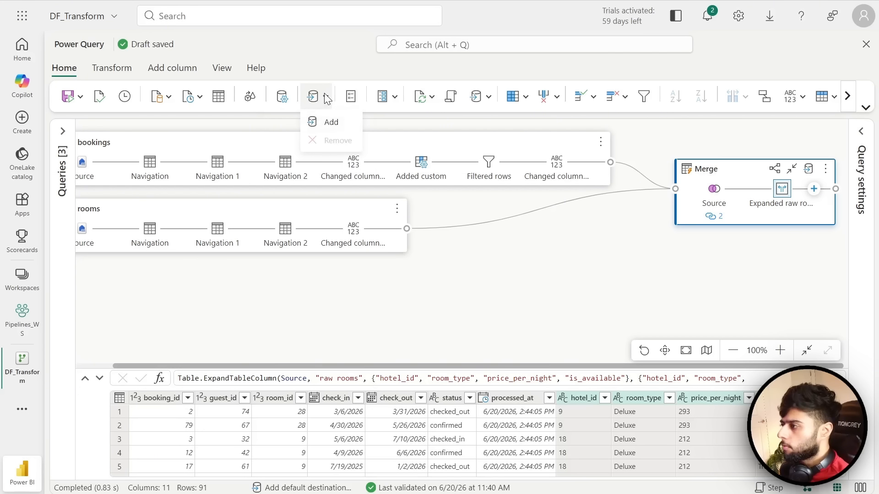
click(330, 122)
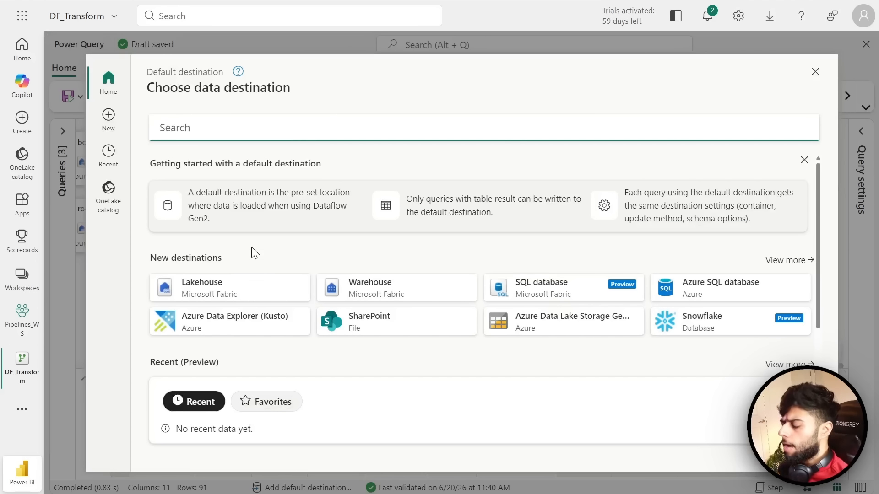
scroll(251, 254, down, 2)
scroll(316, 265, down, 2)
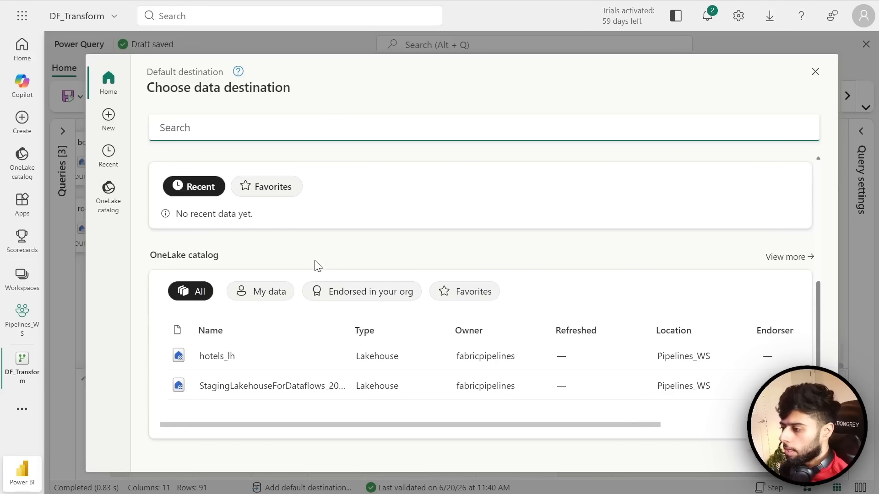
click(225, 355)
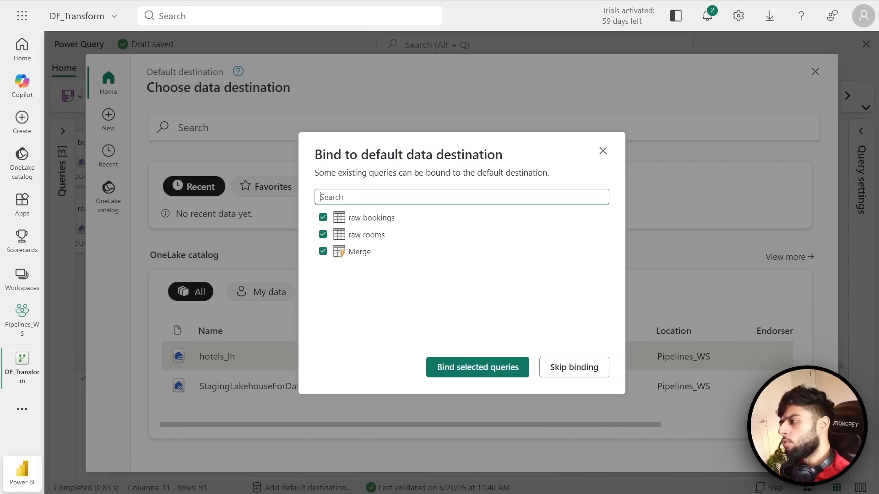
click(322, 217)
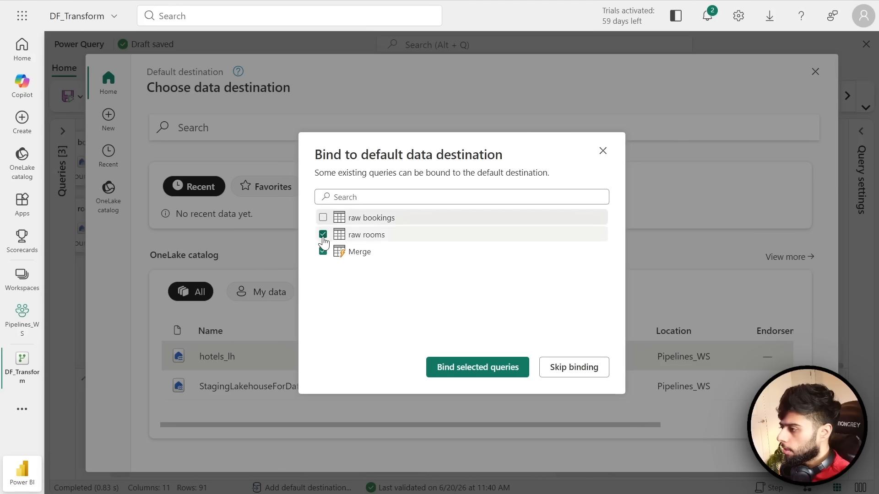
click(323, 234)
click(323, 252)
click(564, 367)
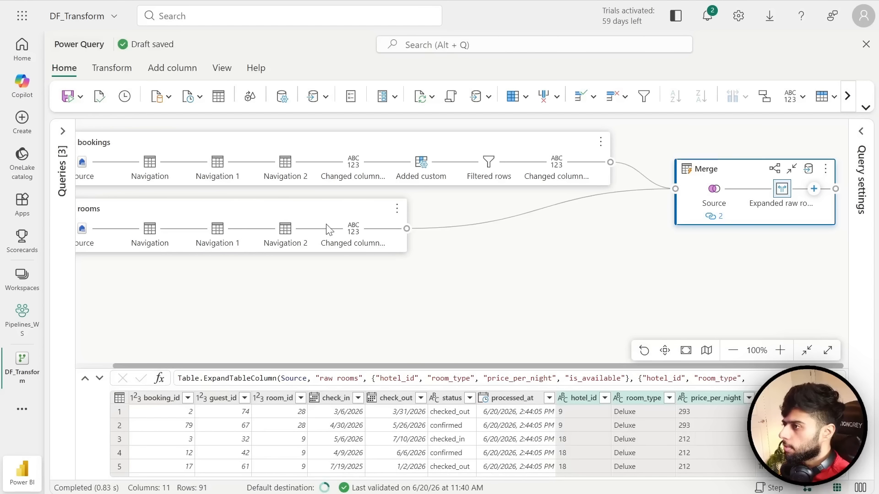
- Give the Merge query a new lakehouse destination, using the existing connection and the raw schema of hotels_lh in Pipelines_WS for a new table
click(325, 96)
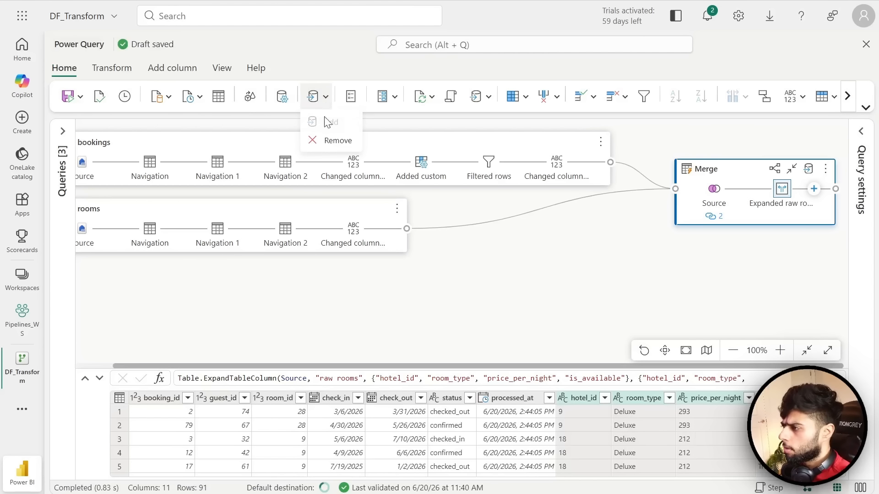
click(314, 96)
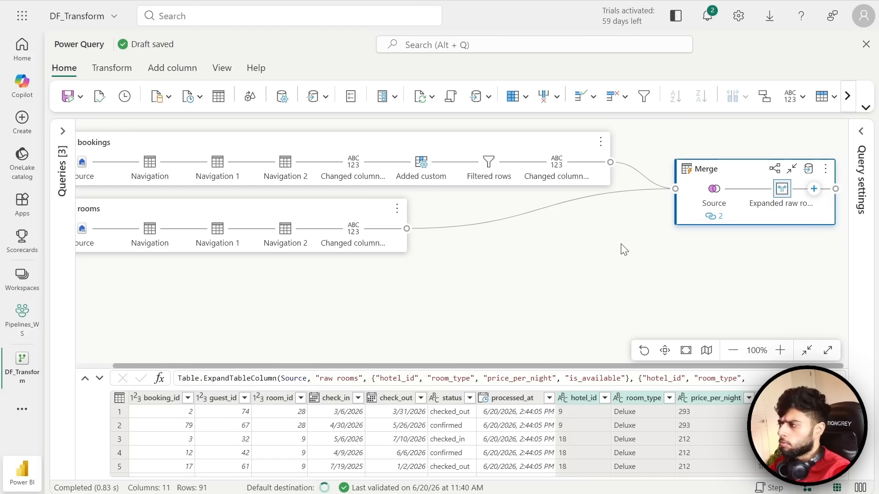
click(488, 98)
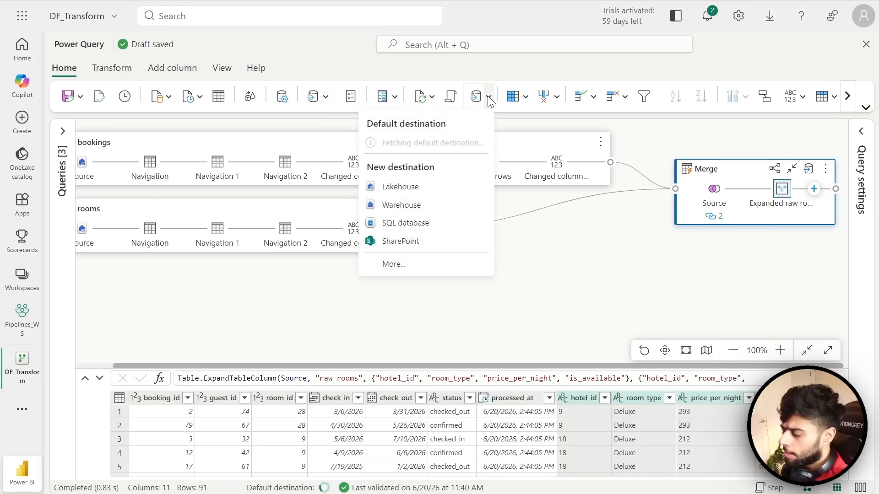
click(402, 188)
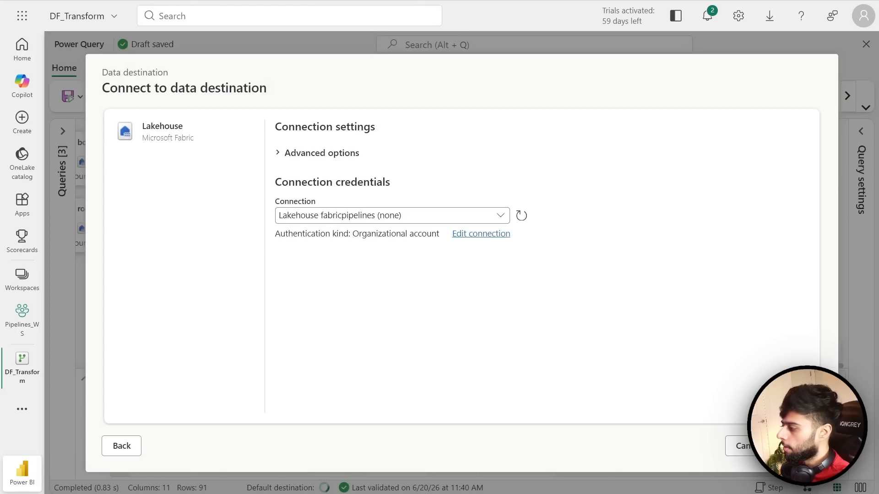
click(800, 446)
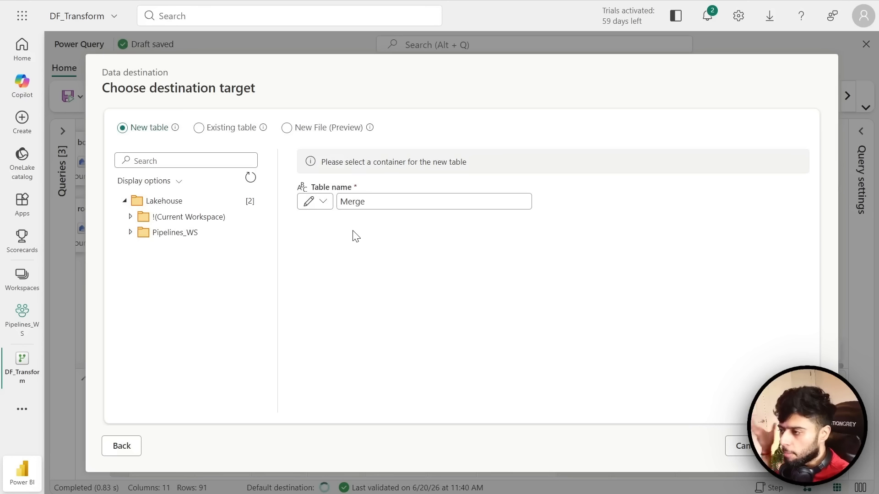
click(131, 232)
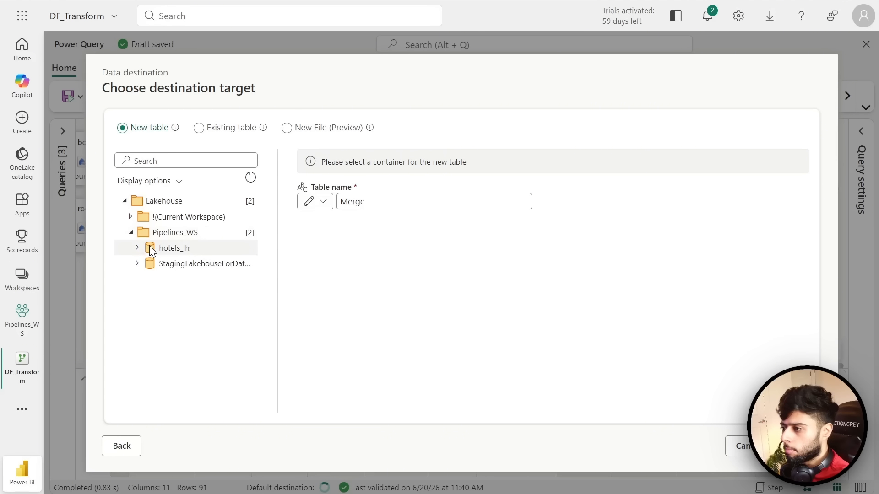
click(138, 247)
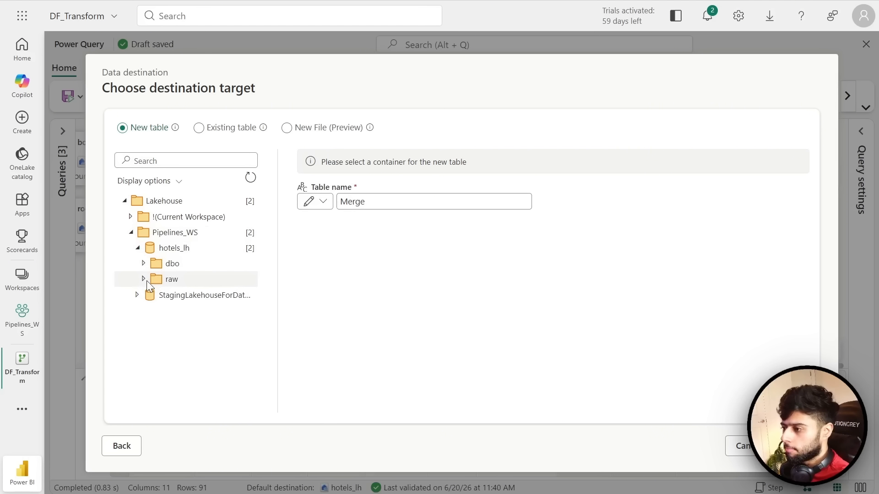
click(173, 277)
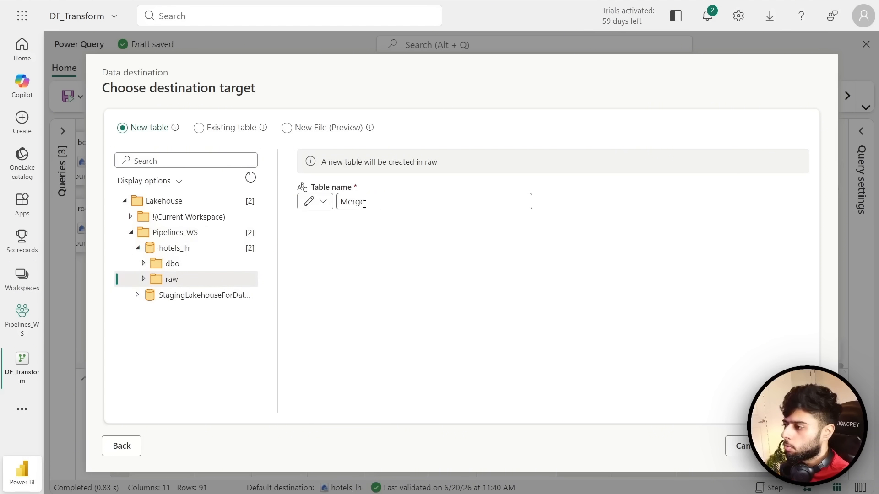
- Name the new destination table hotels_enr
drag(364, 203, 338, 202)
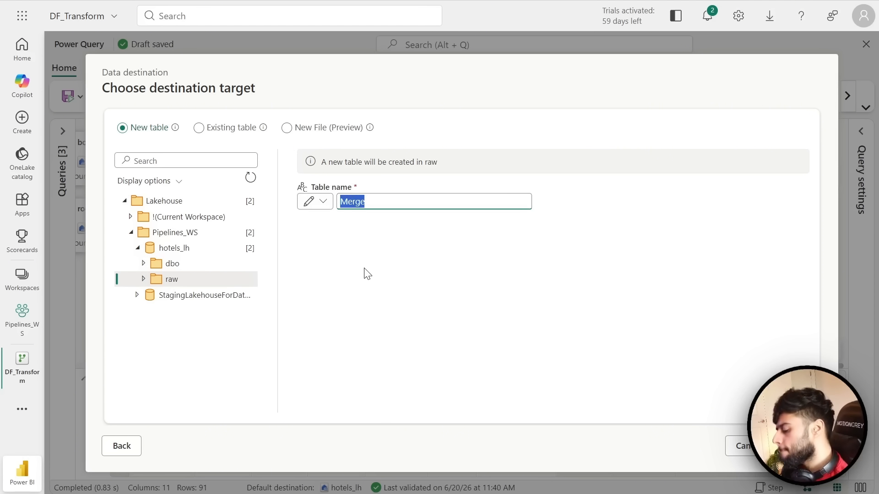
text(hotels)
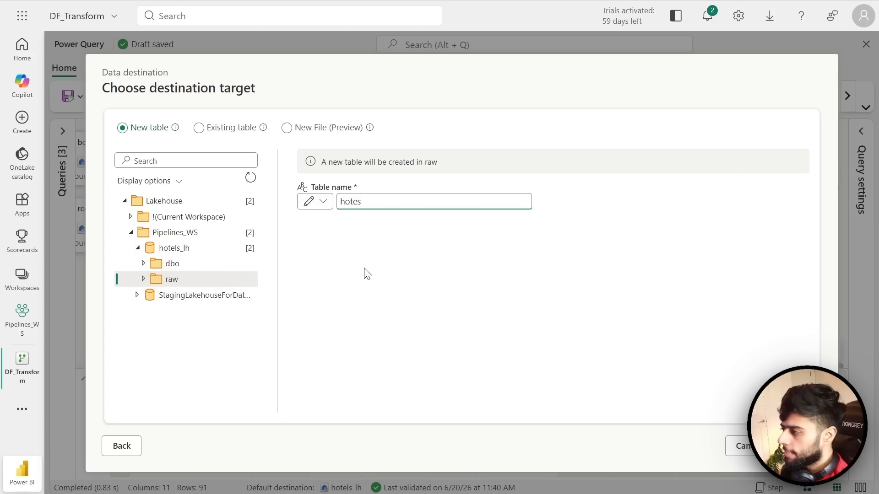
text(_enr)
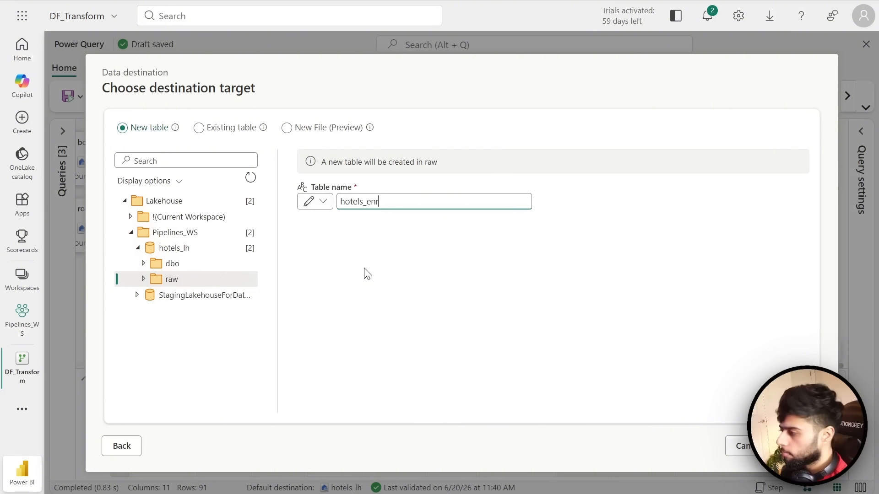
click(361, 274)
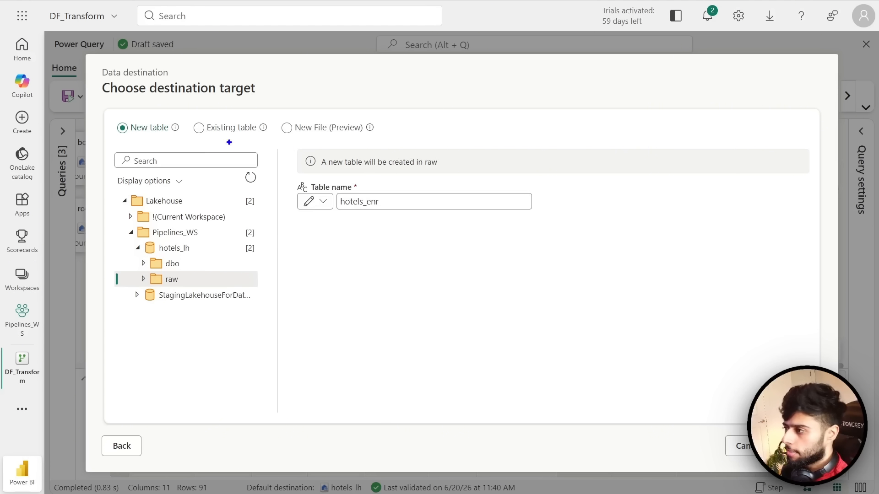
mouse_move(189, 117)
mouse_down()
mouse_move(276, 139)
mouse_move(276, 167)
mouse_up()
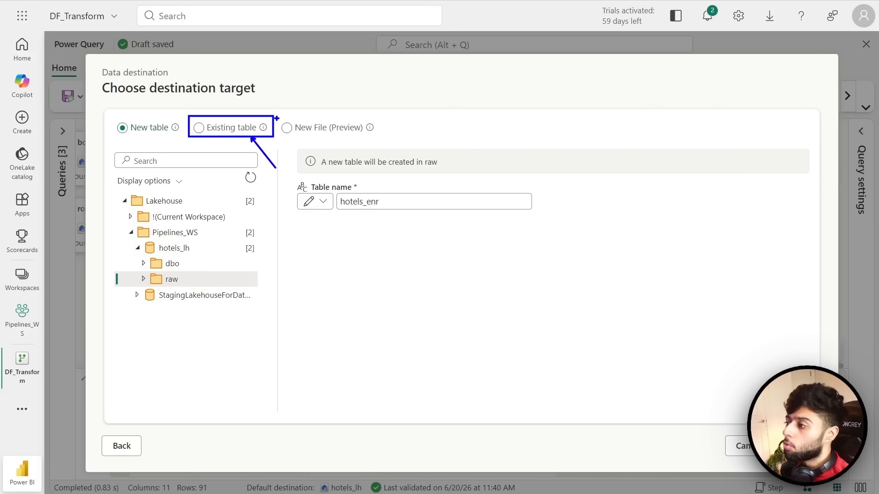
drag(277, 118, 381, 138)
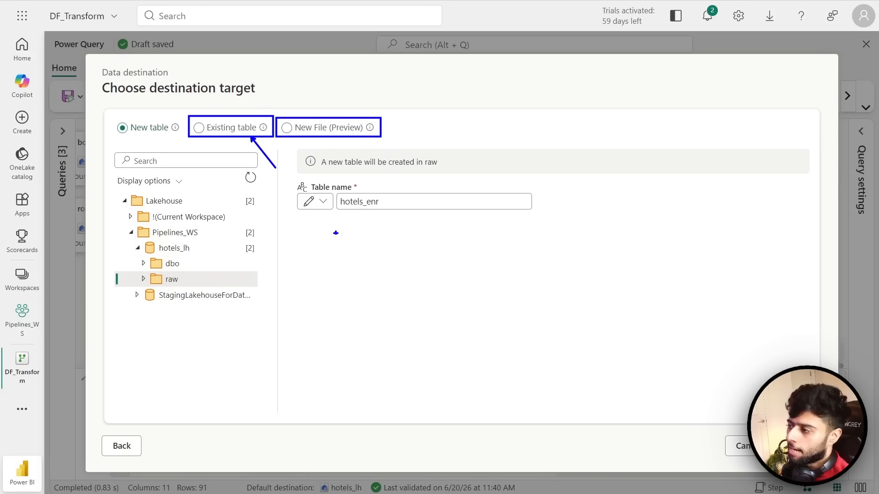
key(Escape)
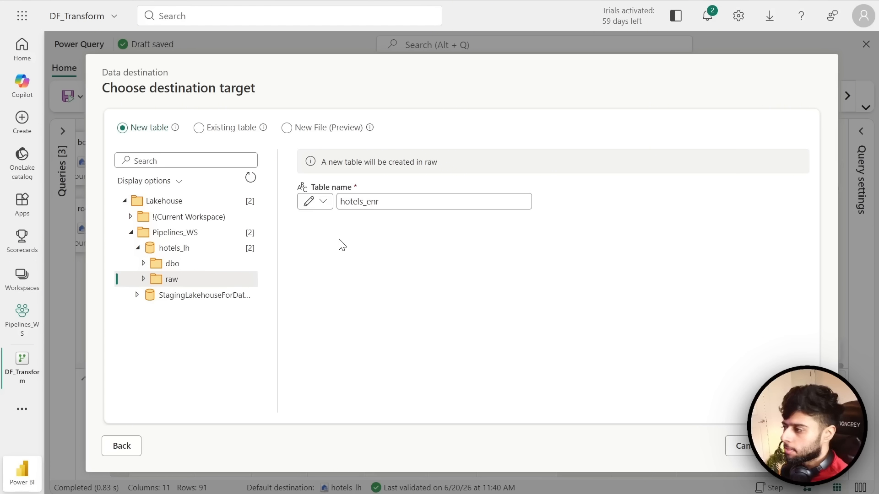
- Accept the destination target, review the column mapping down to is_available, and save the destination with automatic settings
click(801, 446)
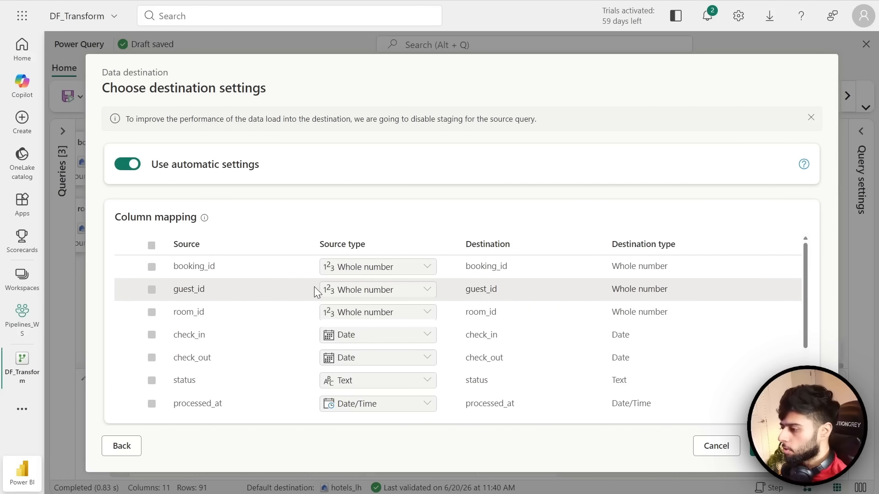
scroll(532, 283, down, 1)
scroll(640, 320, up, 1)
scroll(778, 380, down, 3)
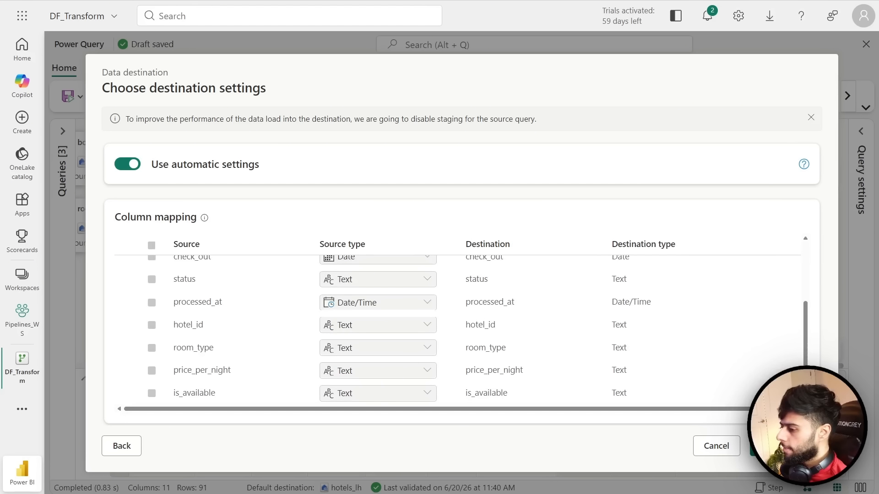
click(768, 446)
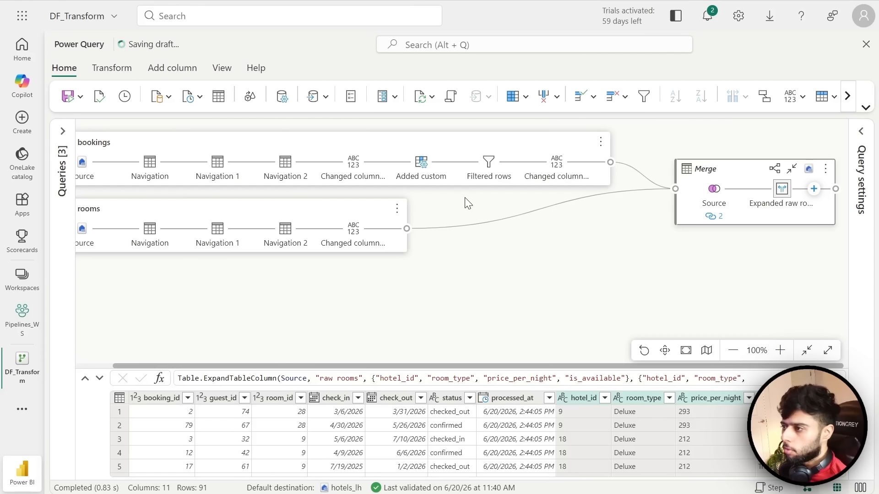
- Return to the Pipelines_WS workspace and delete the Dataflow 1 item
click(22, 282)
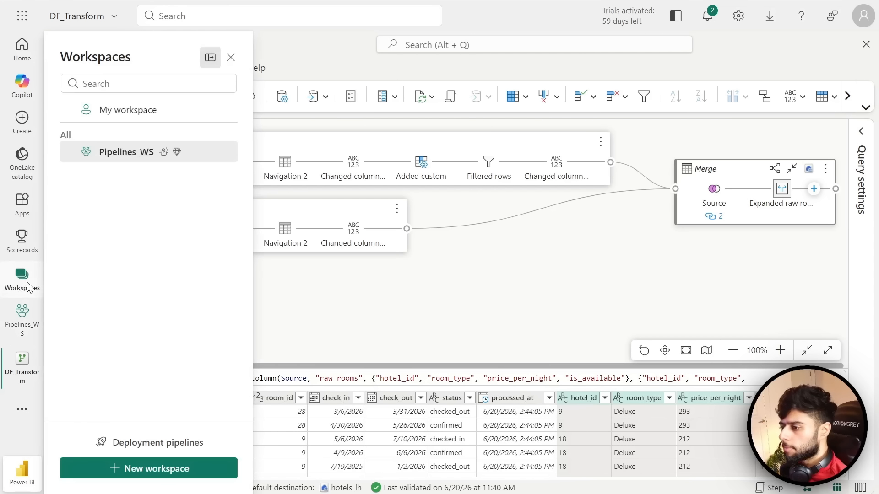
click(22, 314)
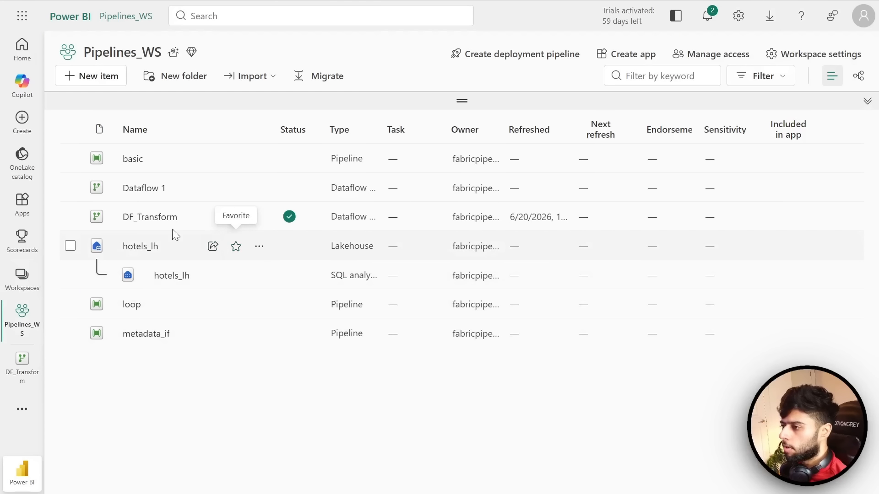
click(258, 189)
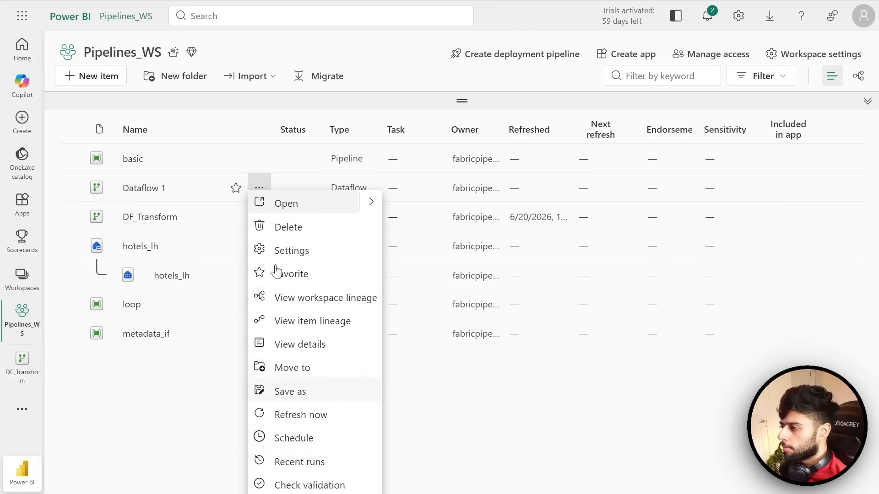
click(289, 228)
click(445, 294)
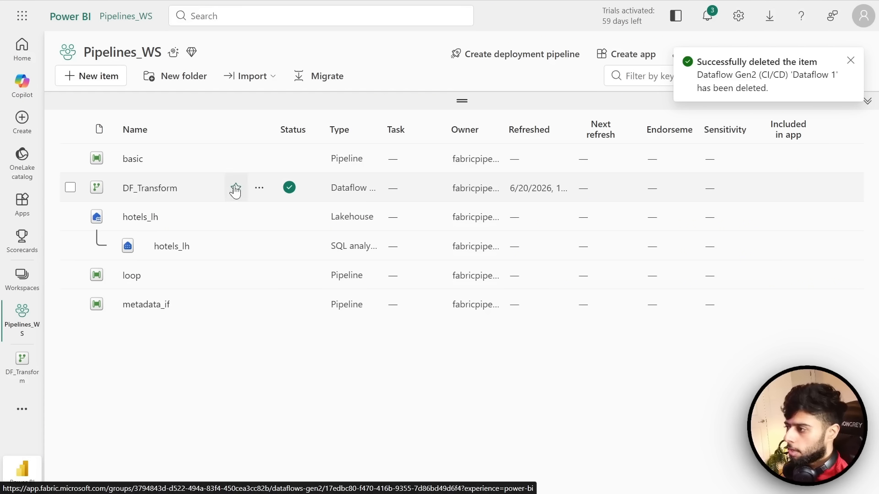
click(259, 188)
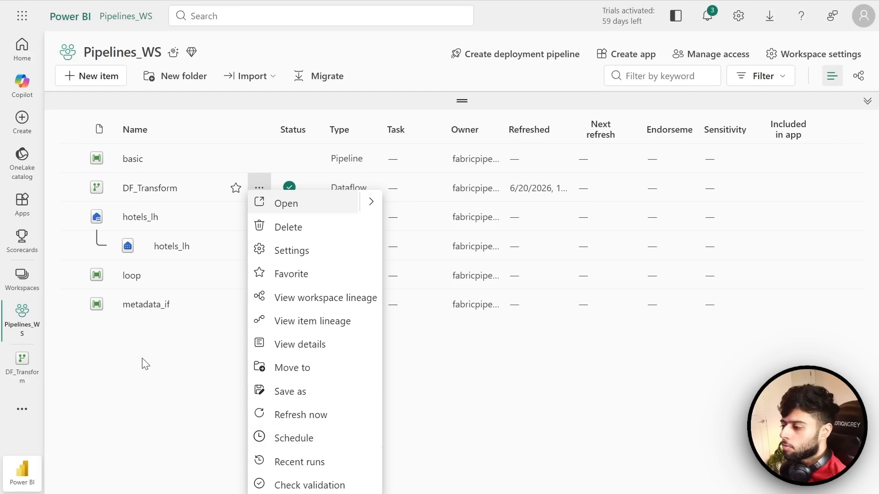
click(160, 350)
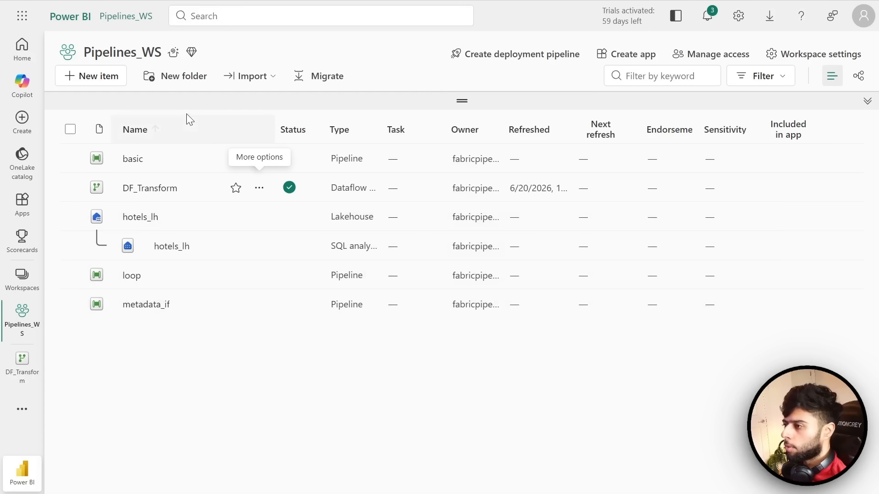
- Create a new pipeline named transform in the Pipelines_WS workspace
click(107, 82)
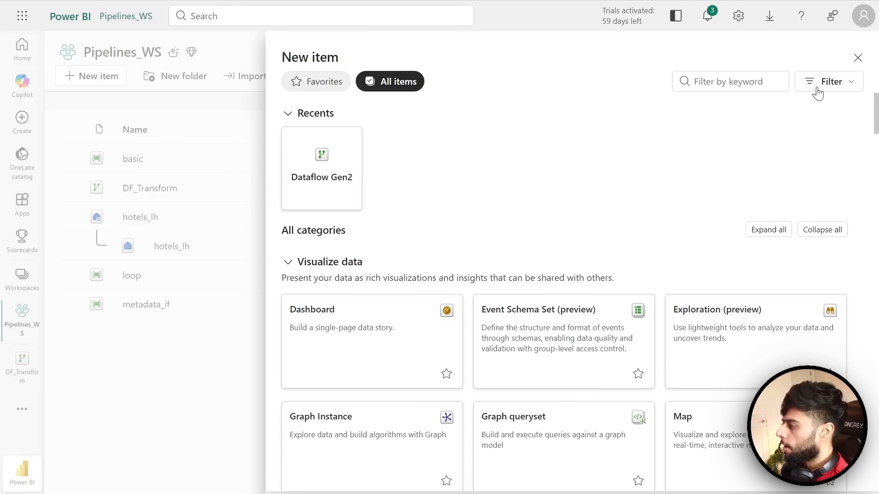
scroll(687, 183, down, 1)
click(718, 83)
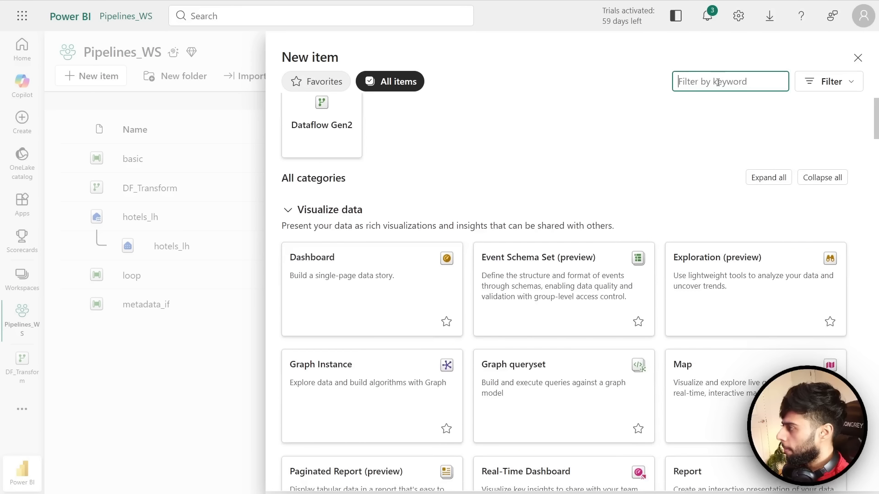
text(pipe)
click(597, 141)
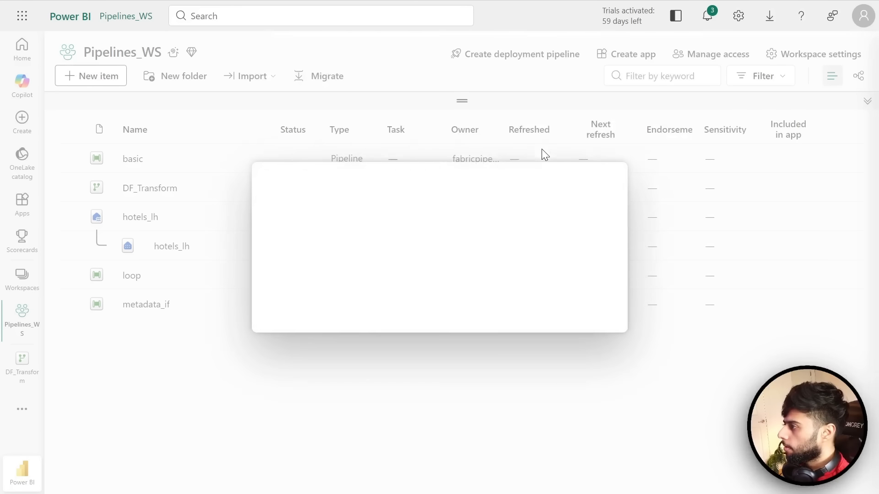
drag(343, 231, 222, 234)
key(BackSpace)
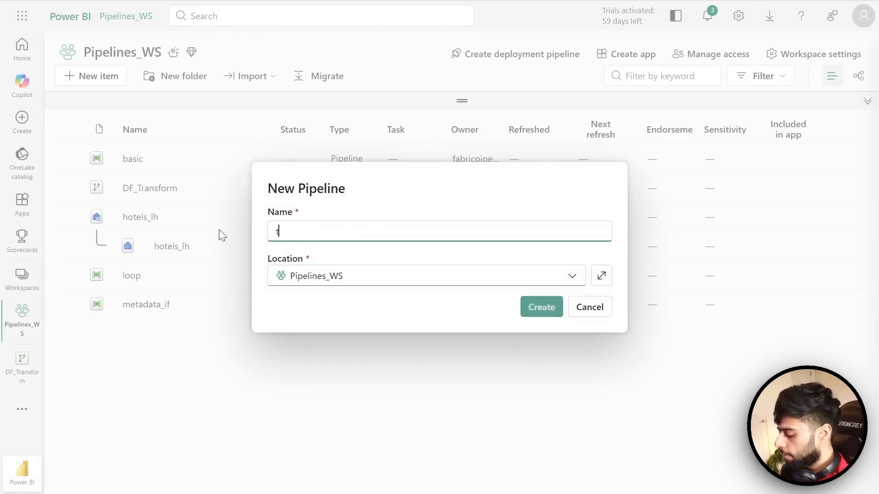
text(transform)
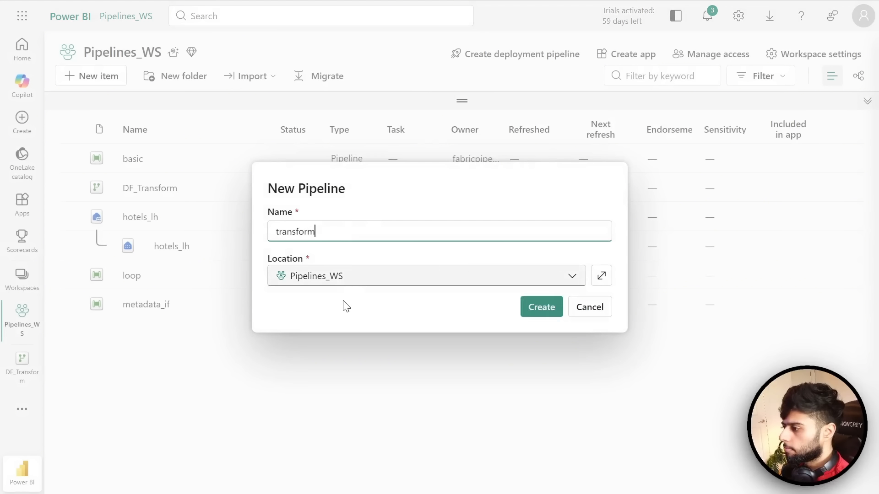
click(523, 306)
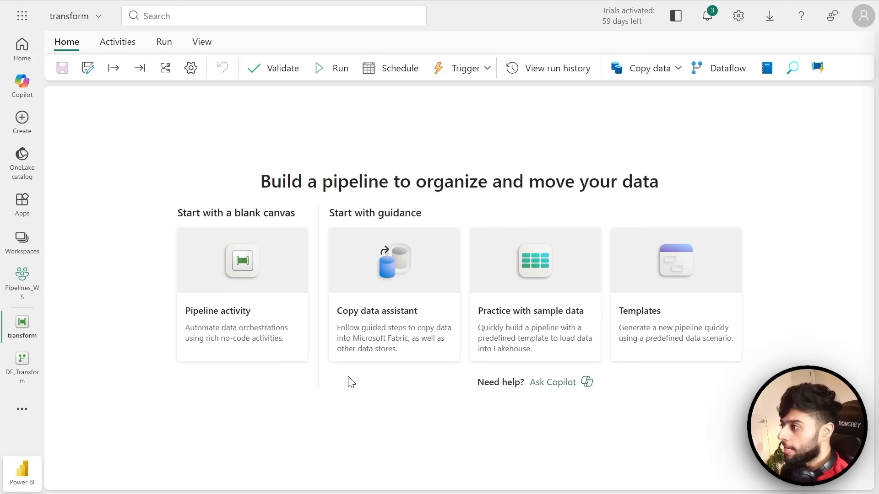
- Add a Dataflow activity to the blank pipeline and name it Data_Transformation
click(241, 260)
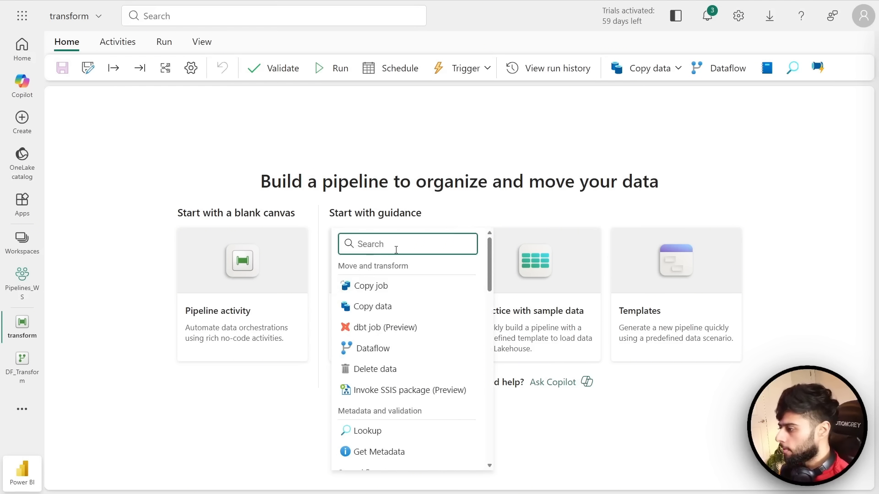
click(374, 350)
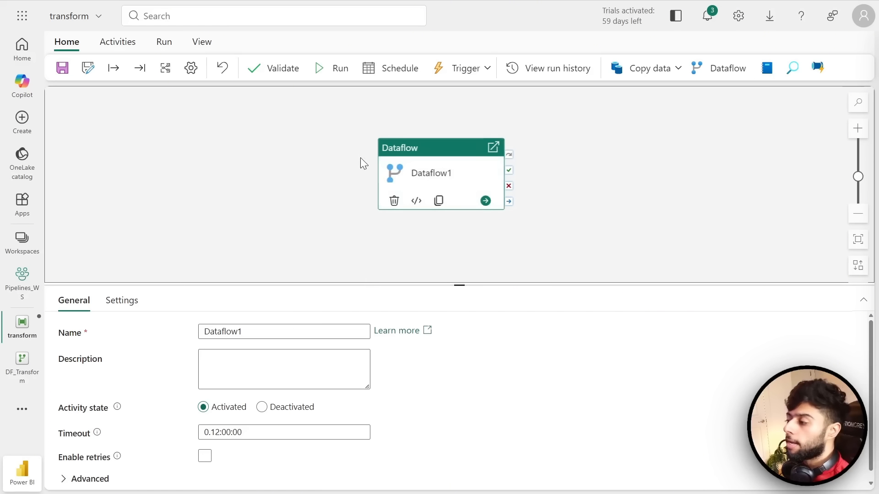
click(201, 331)
key(ctrl+a)
text(Data)
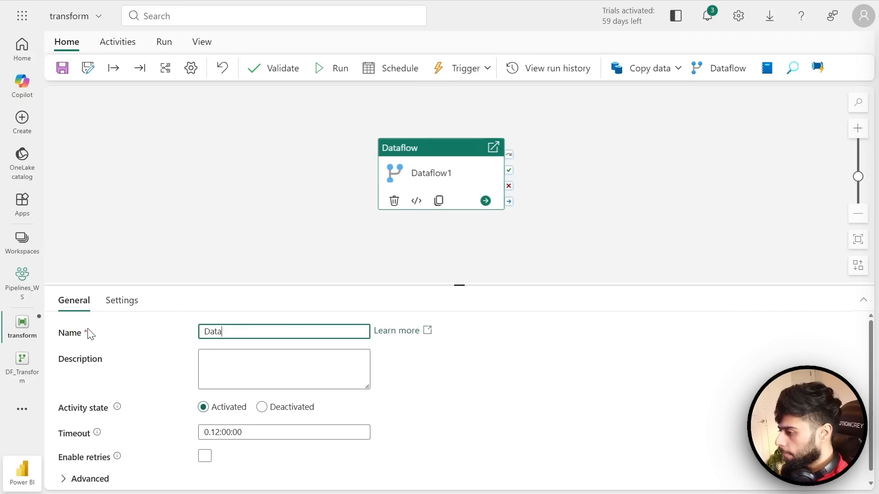
text(_Transformation)
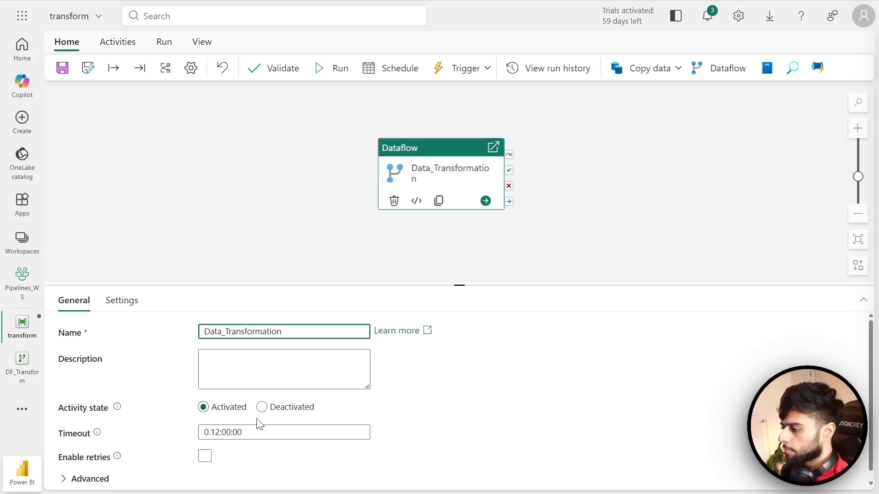
click(205, 345)
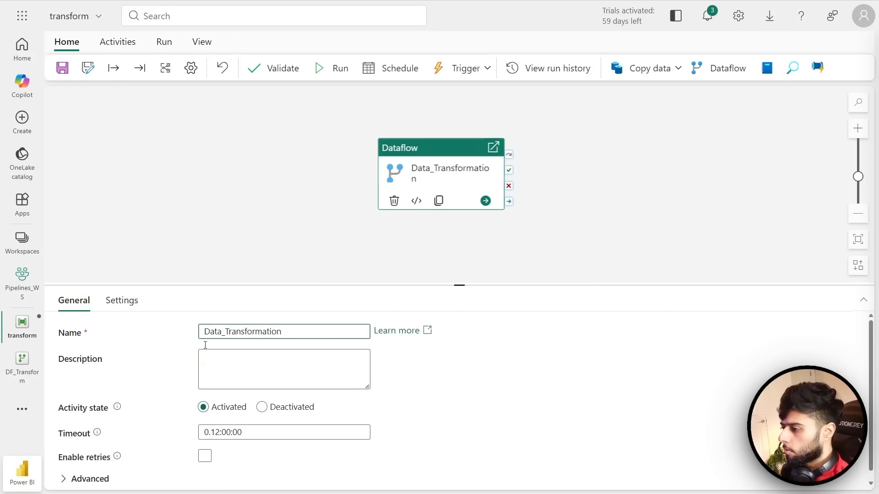
- Point the Data_Transformation activity at the DF_Transform dataflow in Pipelines_WS and save the pipeline
click(122, 300)
click(343, 359)
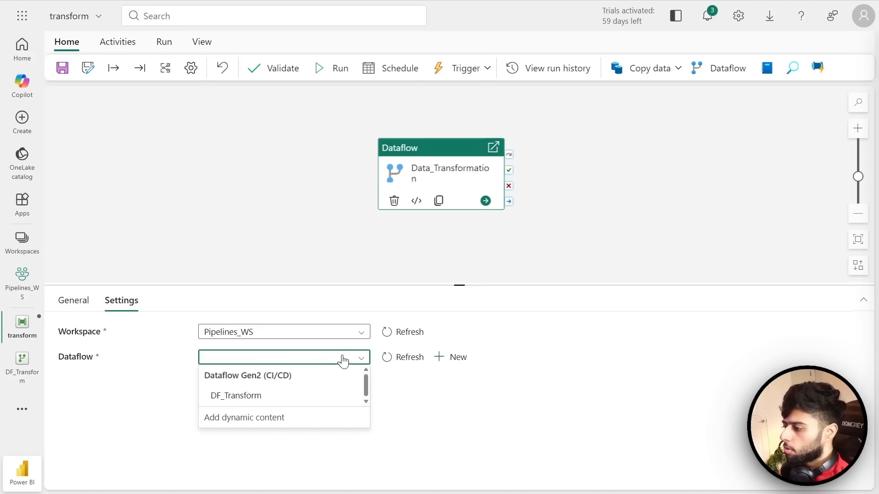
click(255, 396)
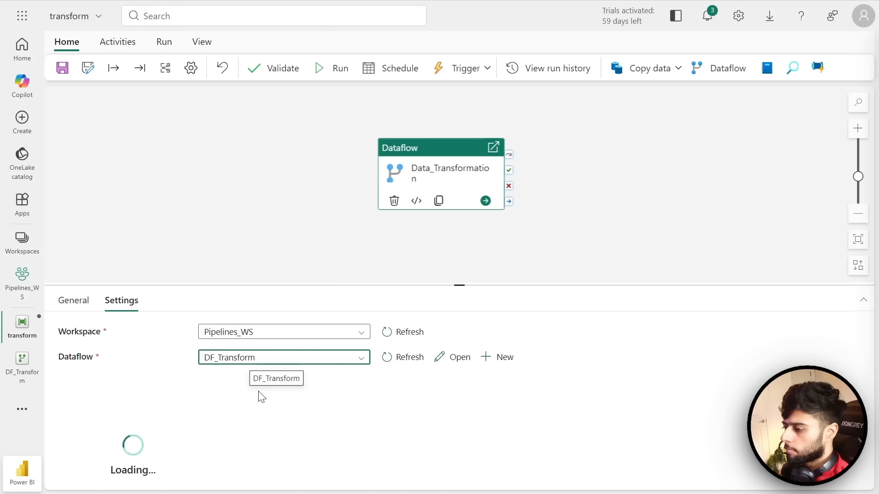
drag(459, 285, 460, 255)
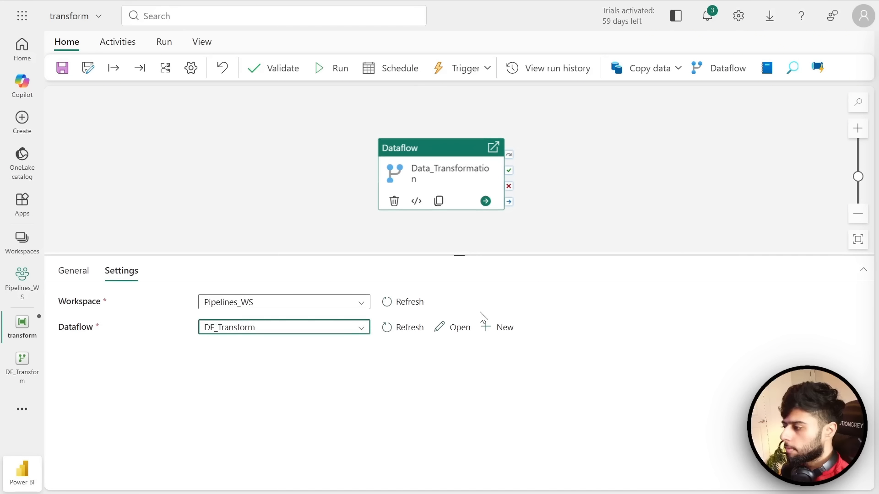
click(325, 185)
click(62, 67)
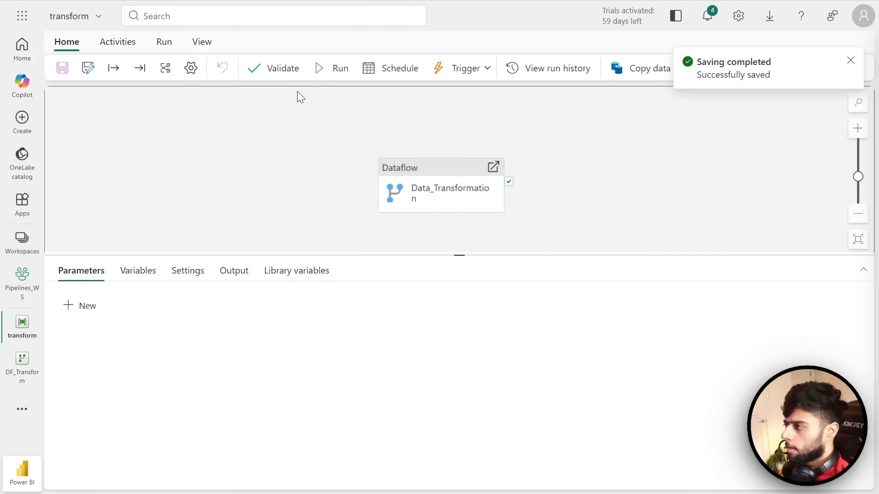
- Run the transform pipeline and monitor its run output, refreshing the activity status
click(336, 68)
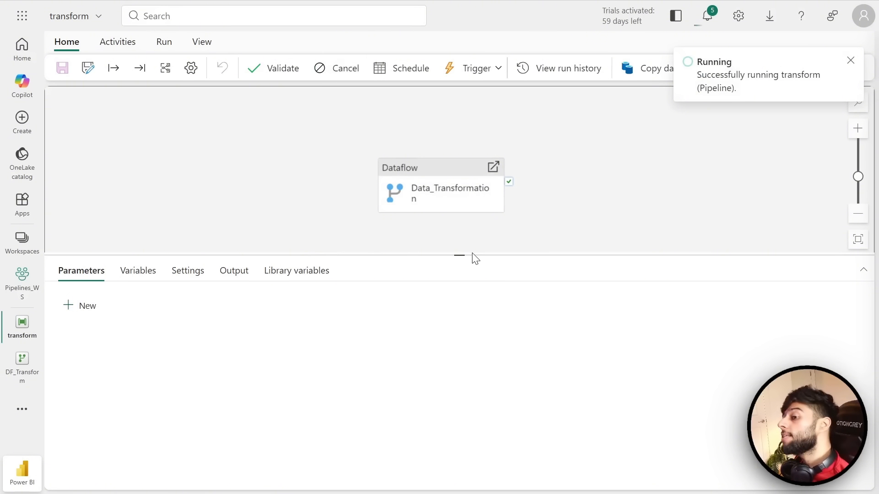
drag(470, 255, 470, 270)
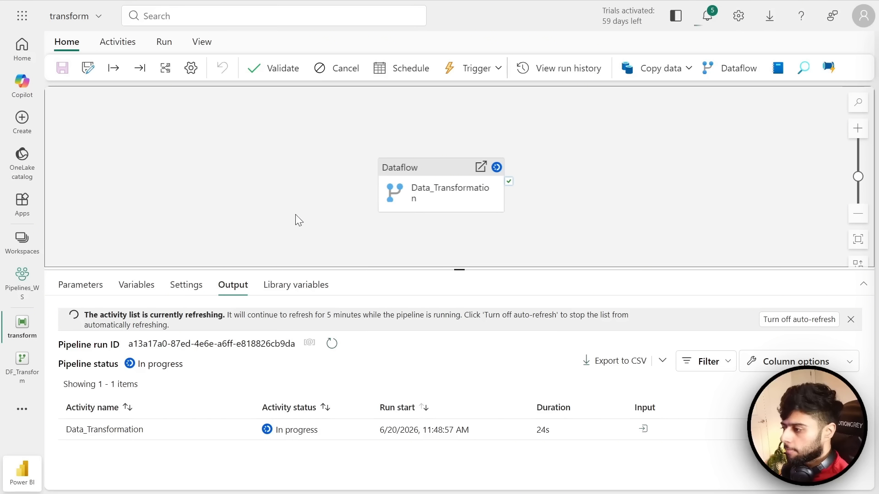
click(331, 344)
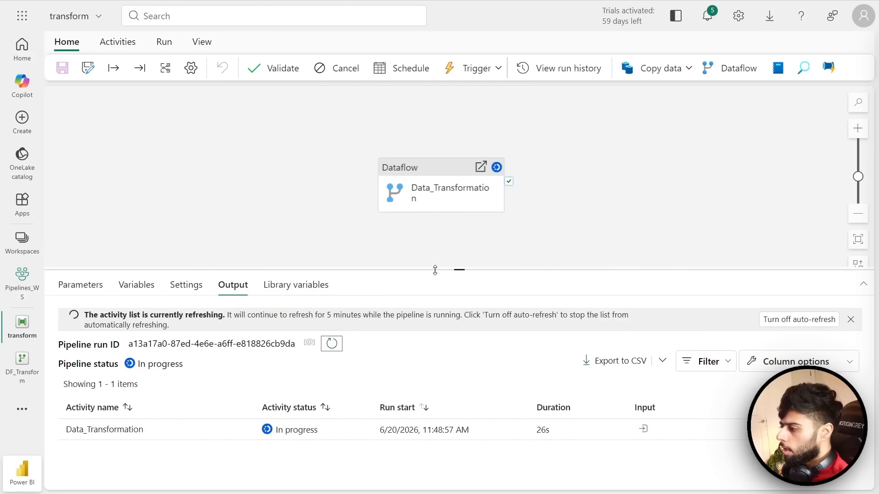
drag(436, 270, 436, 232)
click(428, 195)
click(349, 181)
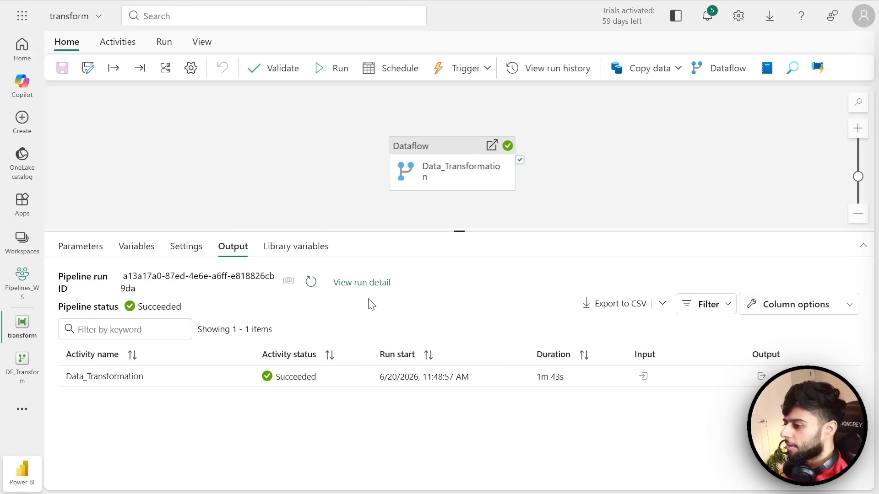
- Open the hotels_lh lakehouse from Pipelines_WS and check the tables under its raw schema
click(9, 285)
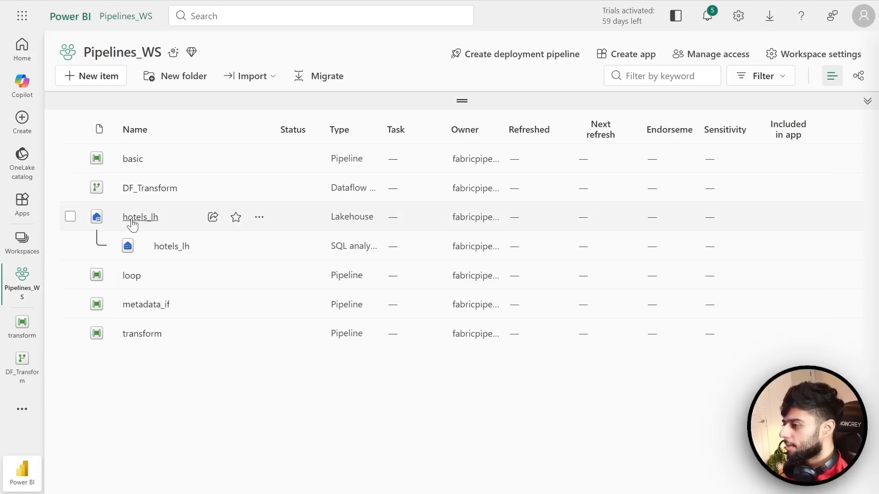
click(140, 218)
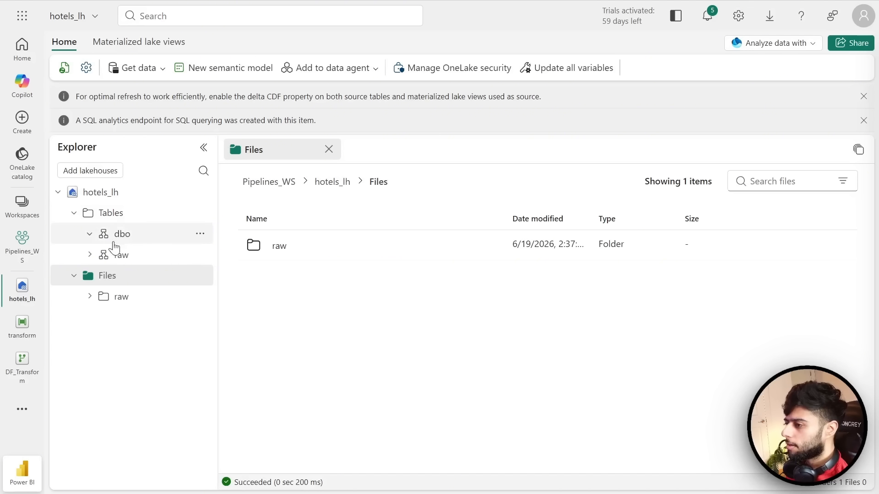
click(90, 255)
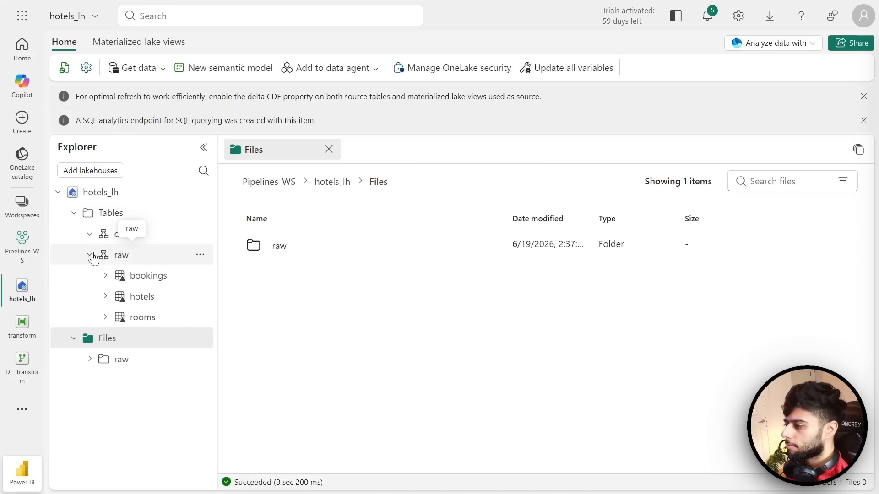
click(200, 256)
click(210, 370)
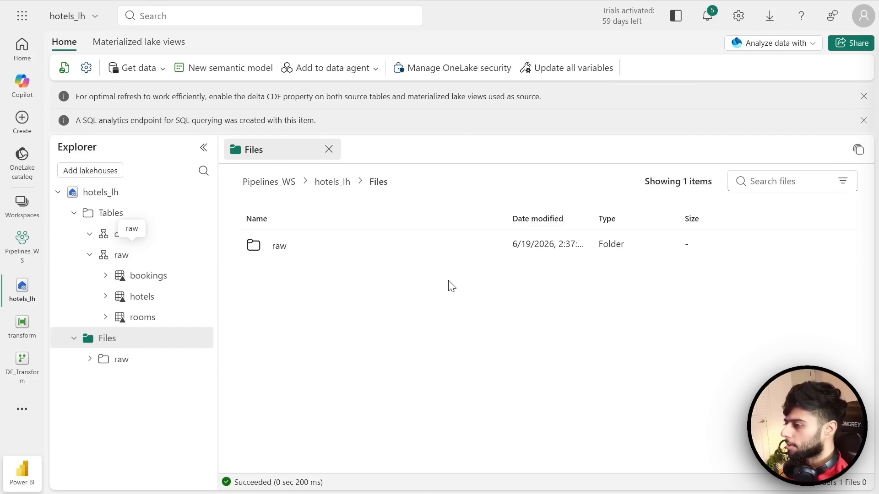
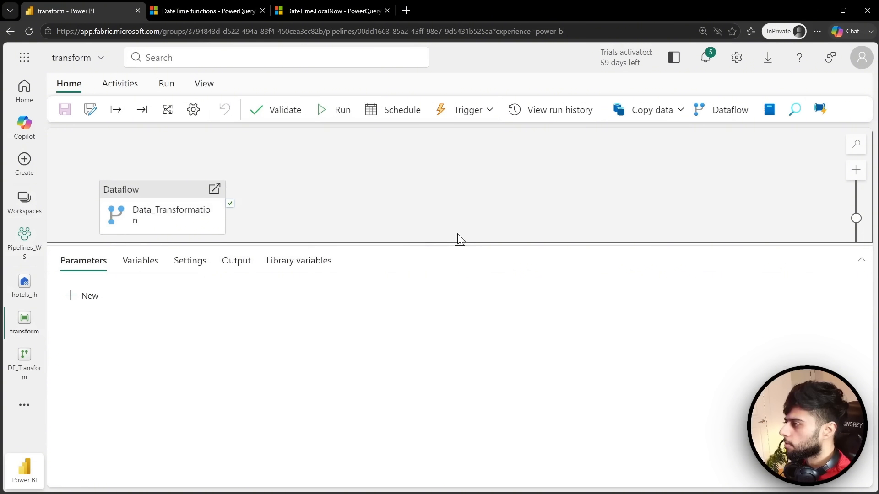
- Close the open hotels_lh, transform and DF_Transform items, saving the dataflow's pending changes
drag(459, 246, 455, 285)
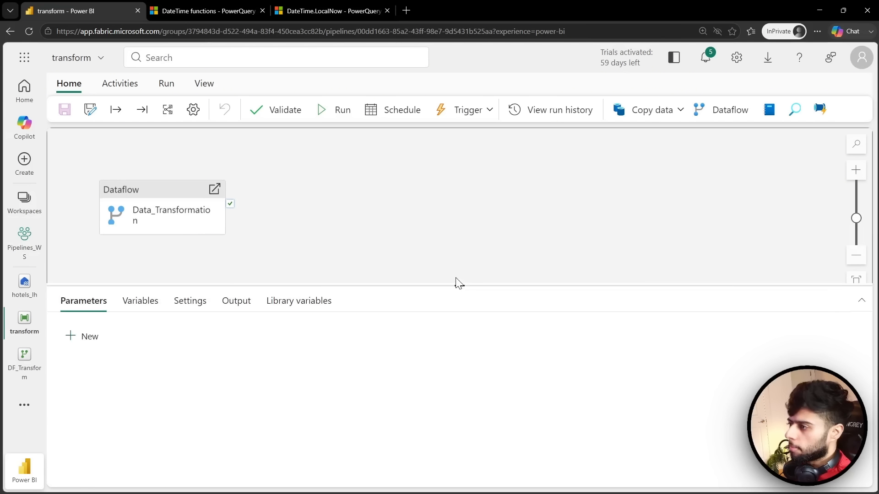
drag(173, 191, 328, 186)
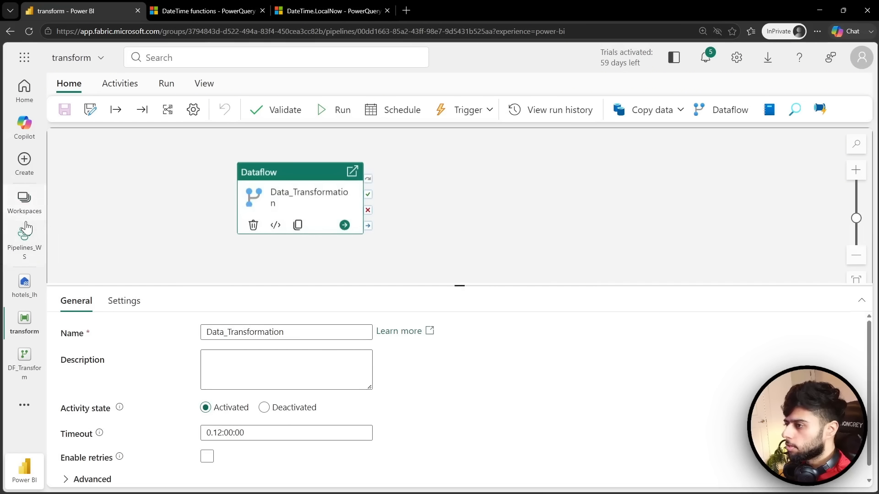
click(25, 92)
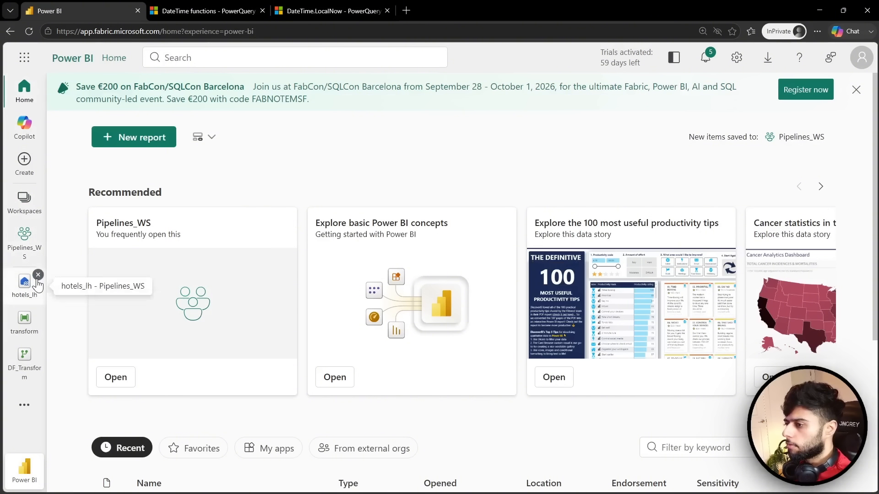
click(37, 275)
click(38, 320)
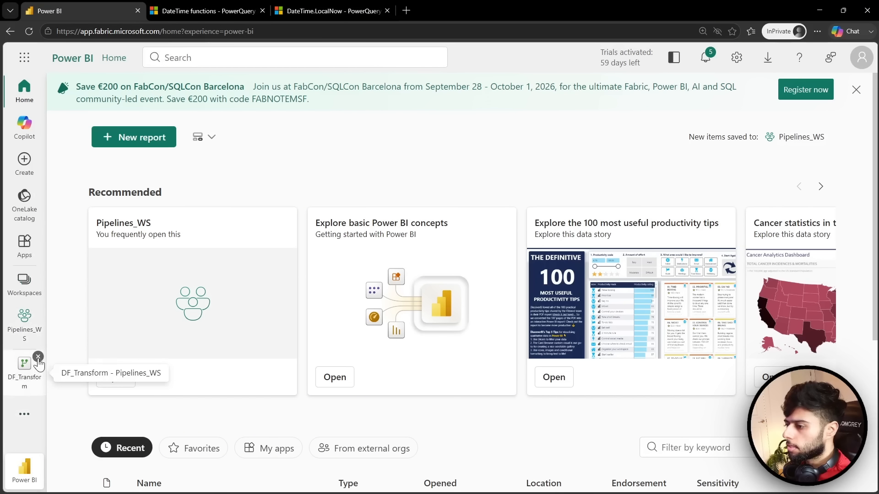
click(38, 357)
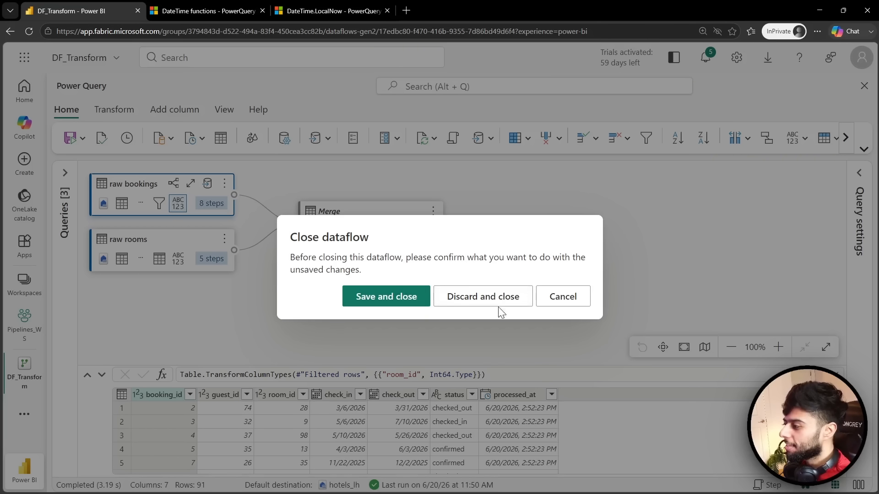
click(402, 300)
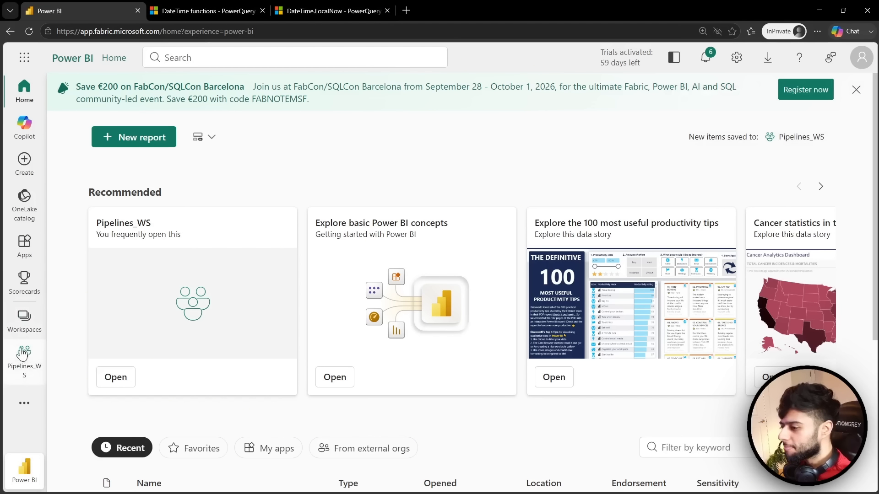
- Reopen the transform pipeline from the Pipelines_WS workspace and run it again
click(26, 362)
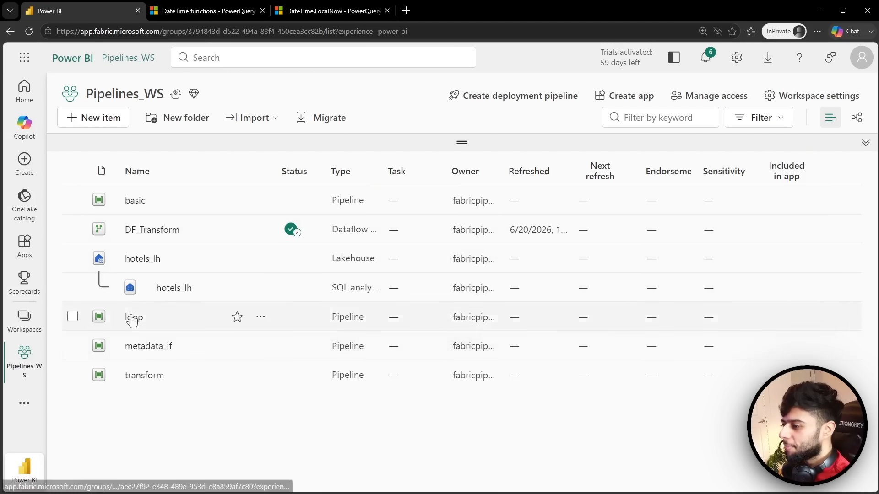
click(135, 374)
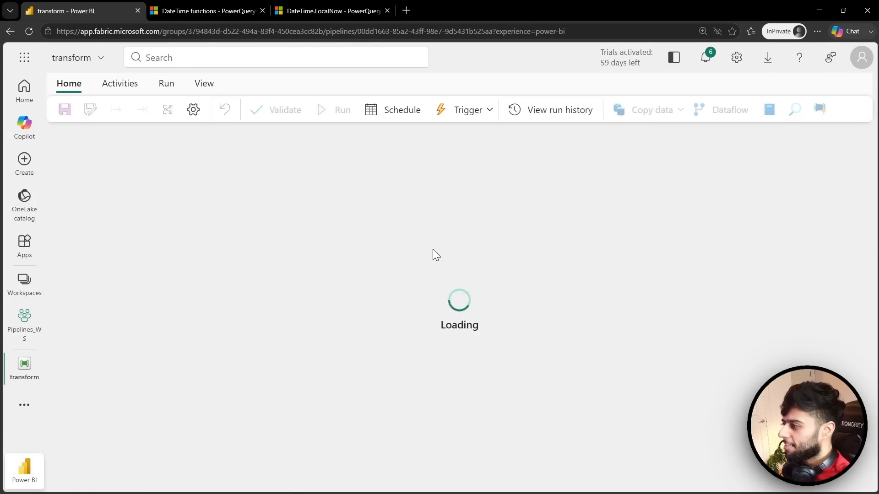
drag(218, 210, 445, 245)
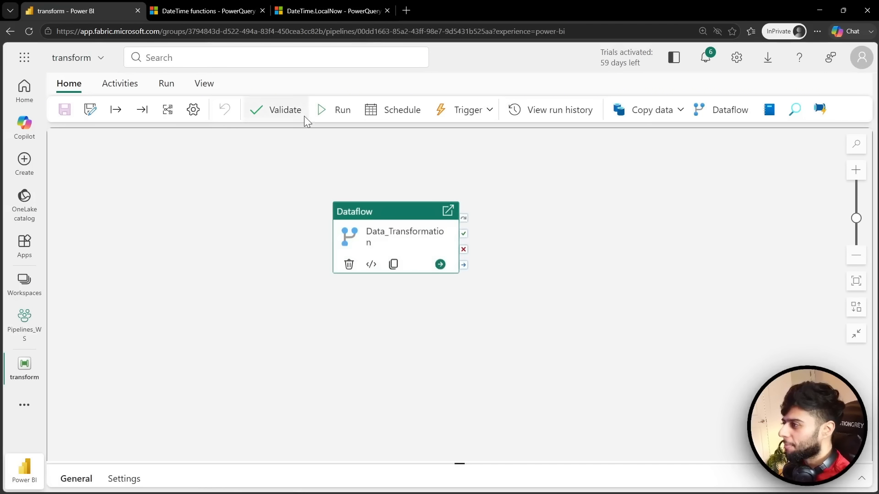
click(339, 110)
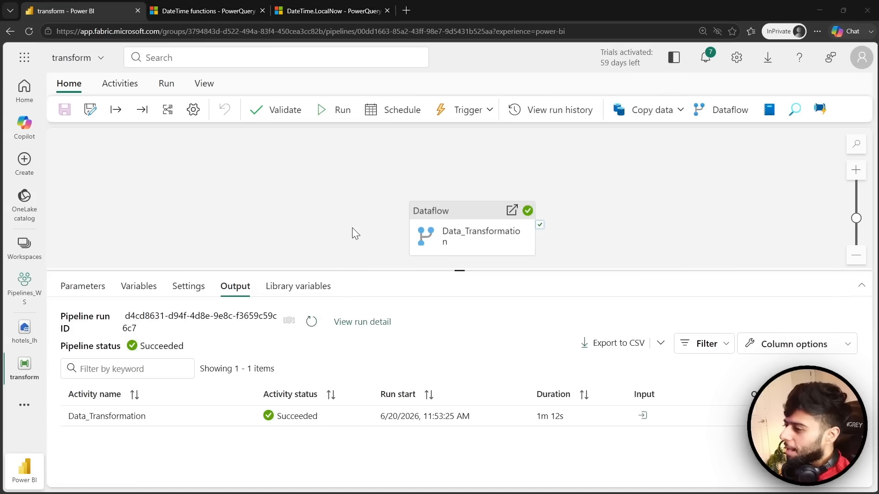
- Check the raw schema of the hotels_lh lakehouse for the hotels_enr table
click(20, 341)
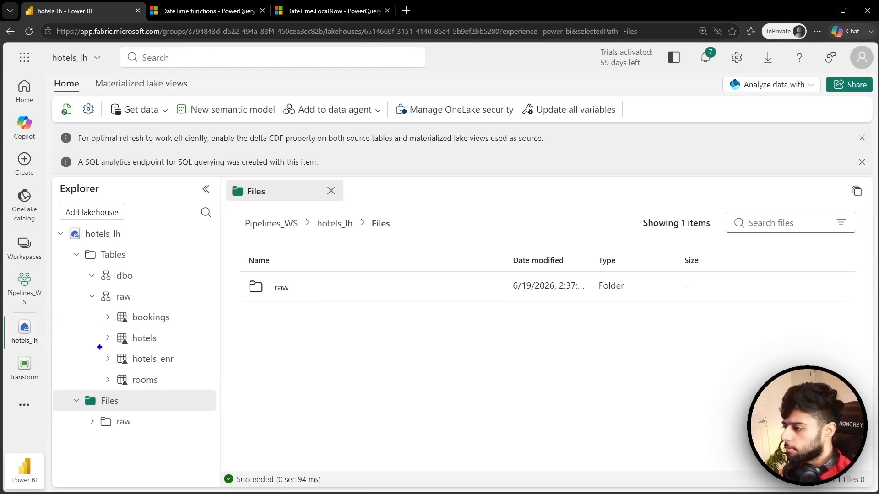
mouse_move(98, 346)
mouse_down()
mouse_move(147, 369)
mouse_move(183, 371)
mouse_move(284, 346)
mouse_up()
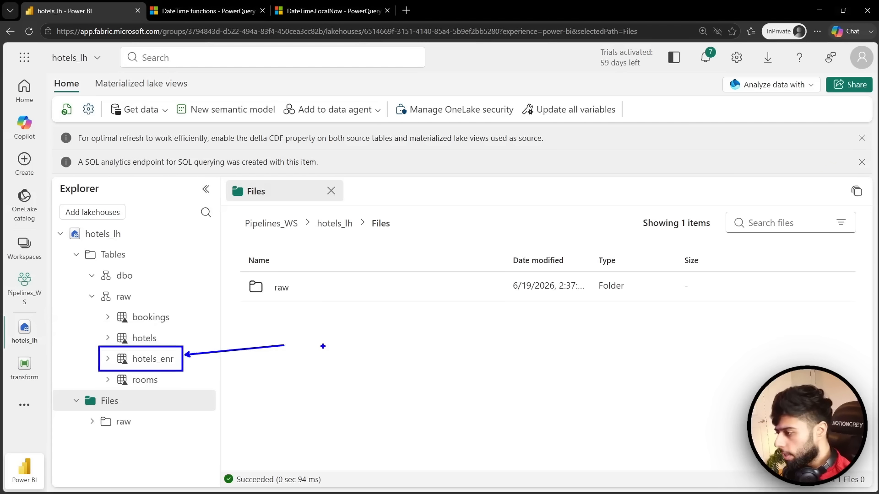
key(Escape)
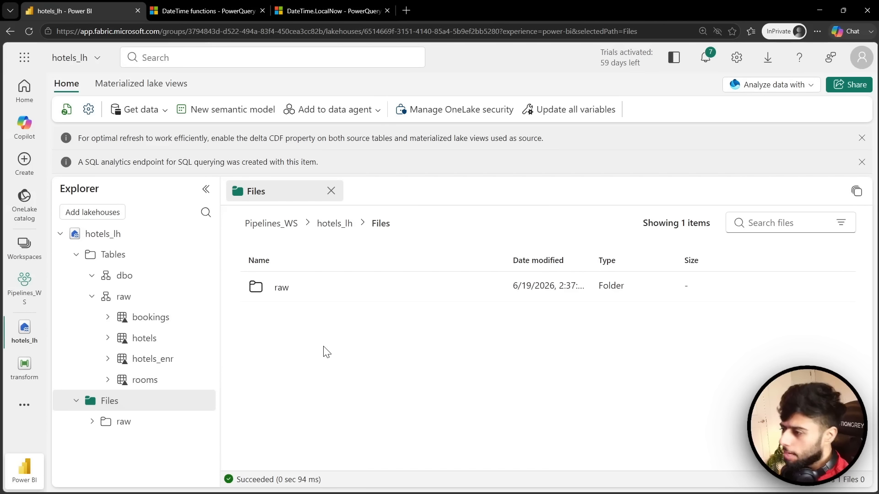
- Open DF_Transform from the pipeline's Dataflow activity and bind raw bookings to the default destination hotels_lh, opting out of further staging notices
click(33, 361)
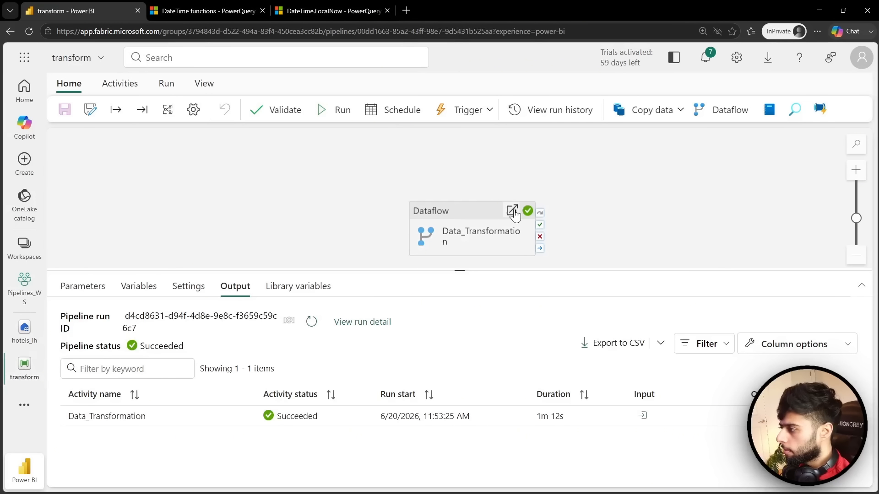
click(514, 209)
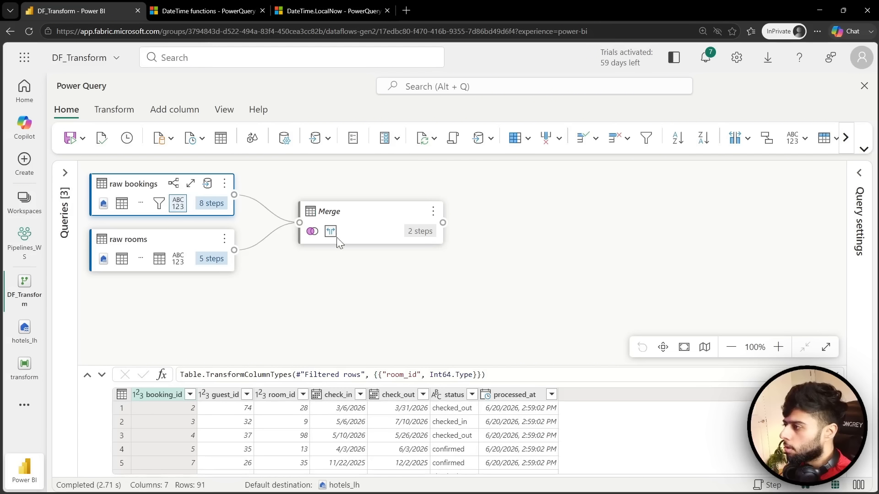
click(491, 139)
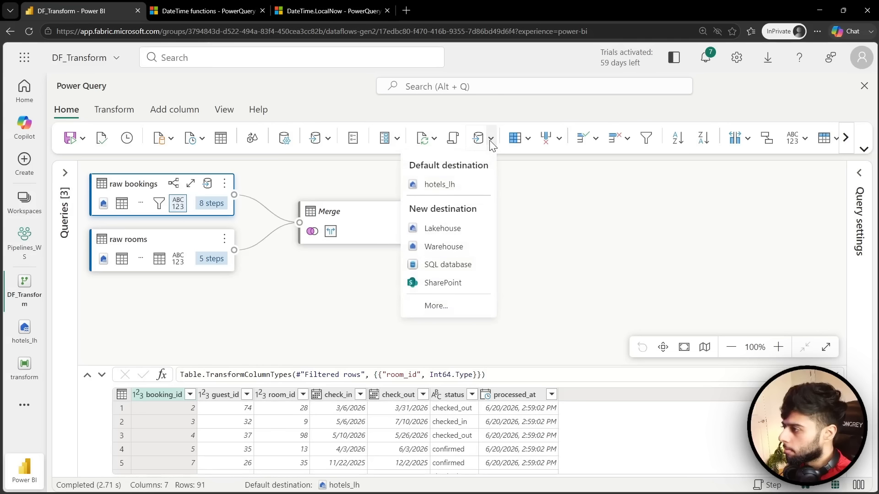
click(436, 186)
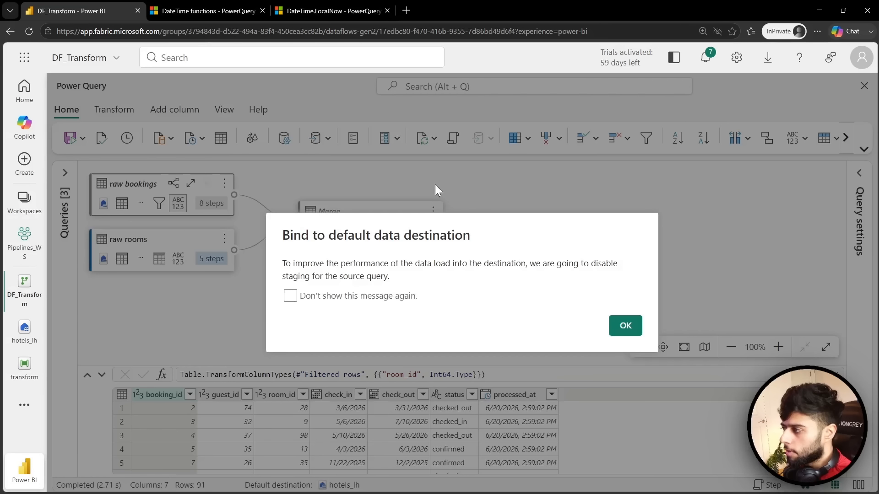
click(290, 296)
click(625, 326)
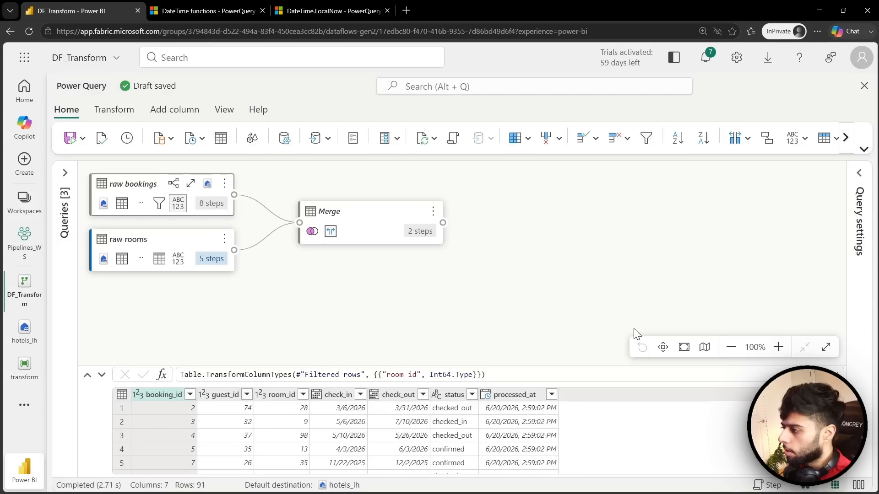
click(329, 139)
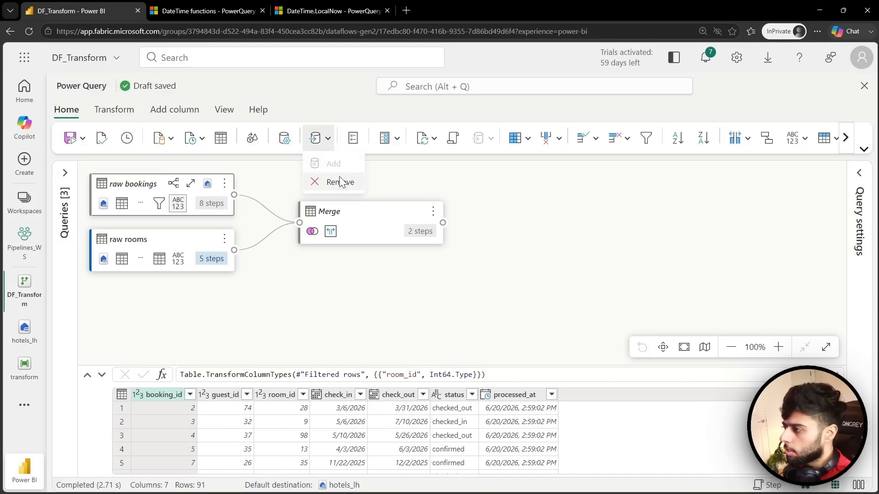
click(491, 190)
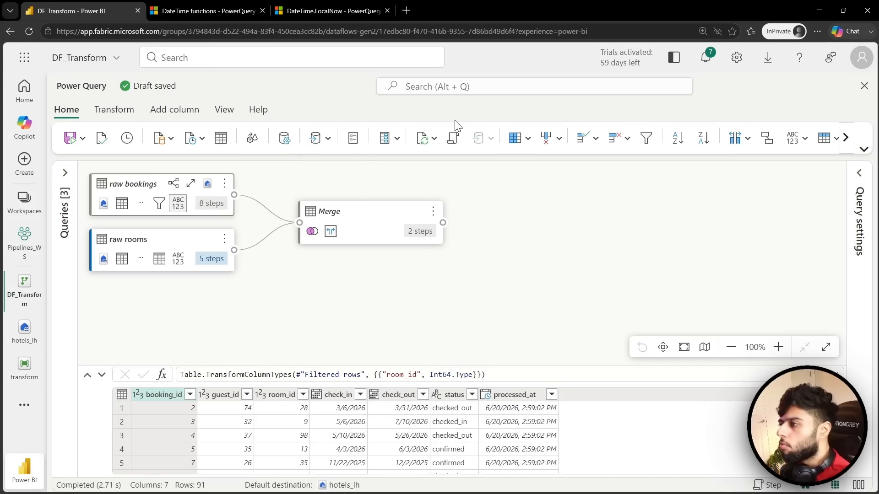
- Return to the transform pipeline and run it with the updated dataflow
click(26, 372)
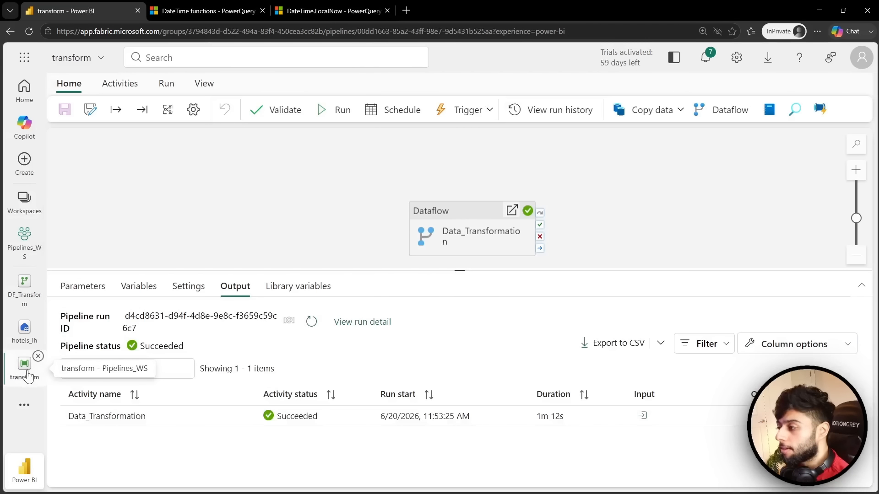
click(331, 115)
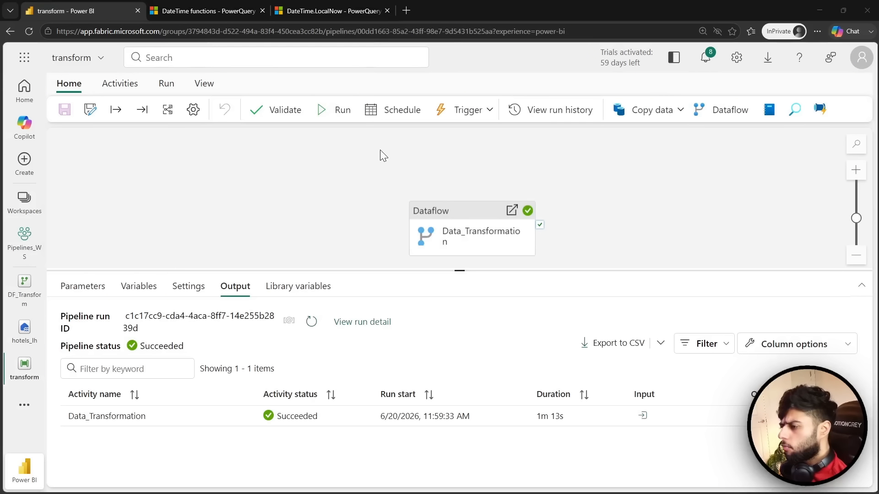
- Open the hotels_enr table in the raw schema of the hotels_lh lakehouse, look through its rows and refresh the schema
click(17, 344)
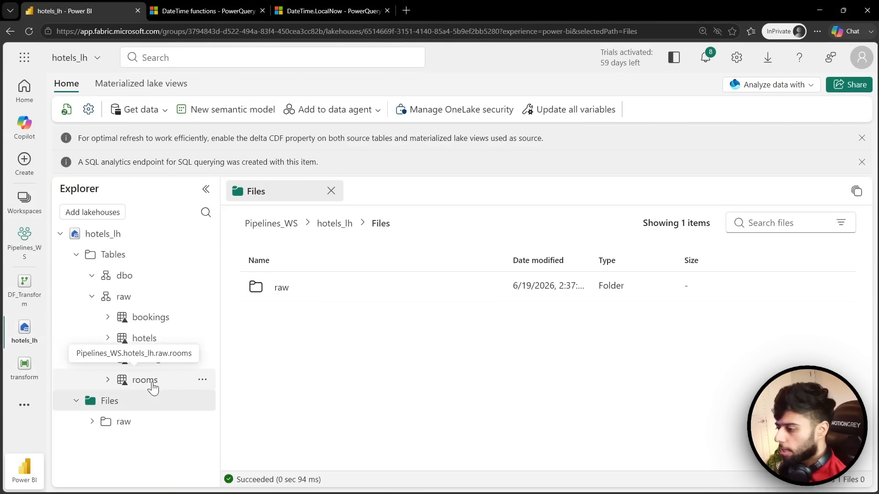
click(156, 360)
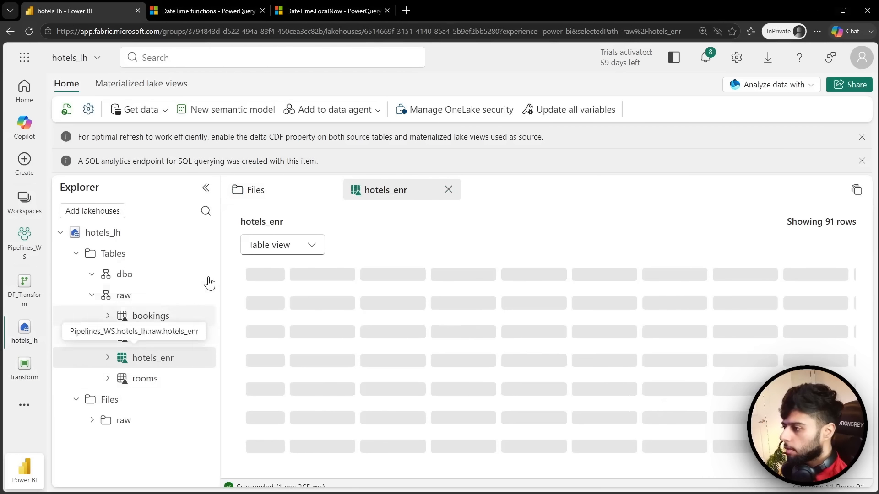
scroll(547, 344, down, 2)
scroll(546, 345, down, 20)
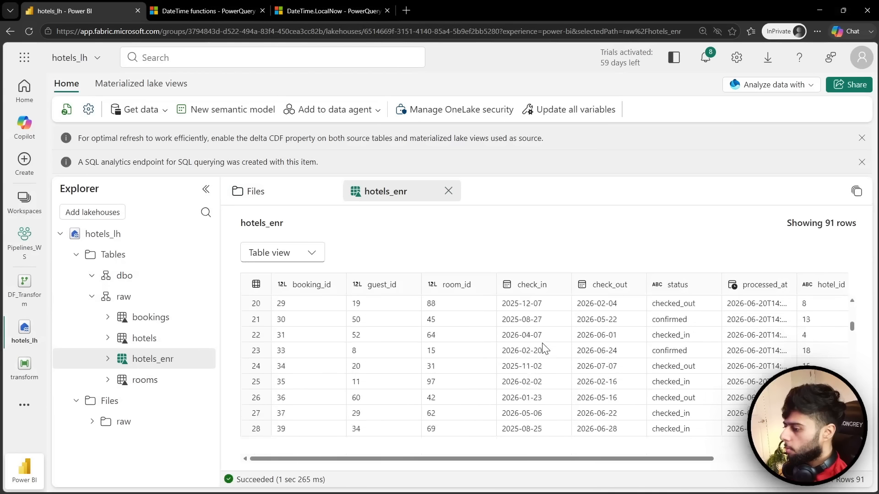
scroll(542, 355, up, 3)
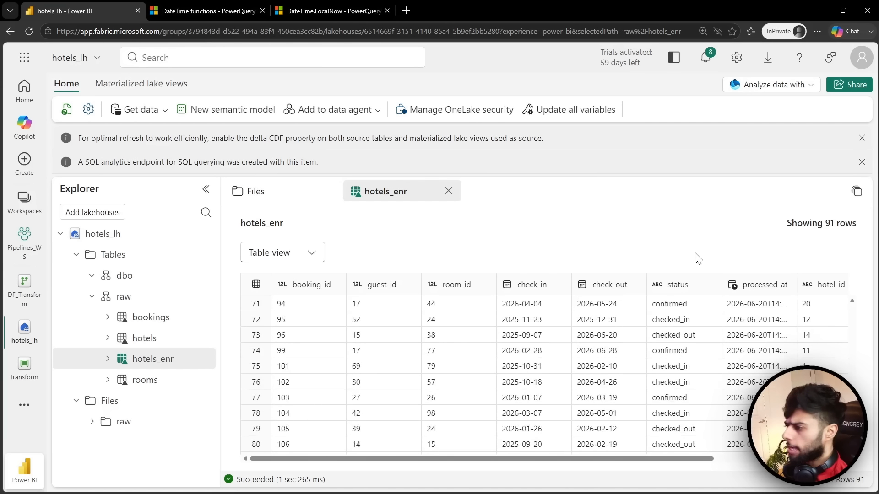
click(204, 299)
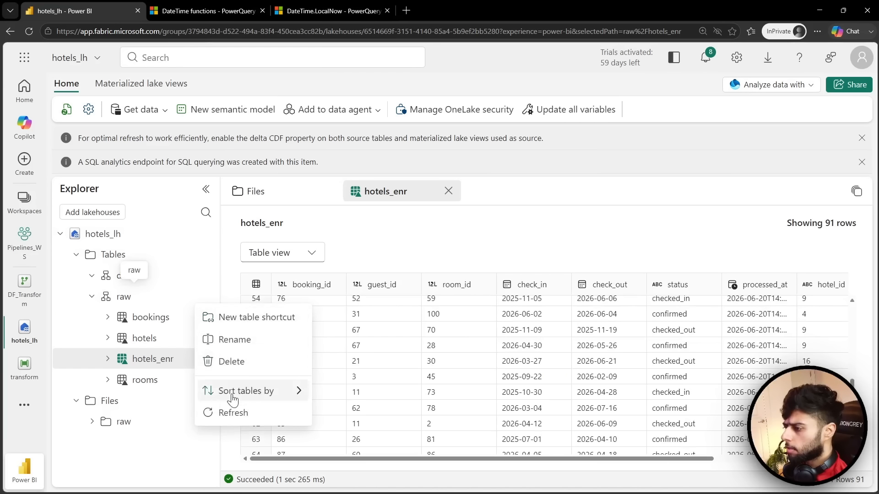
click(213, 408)
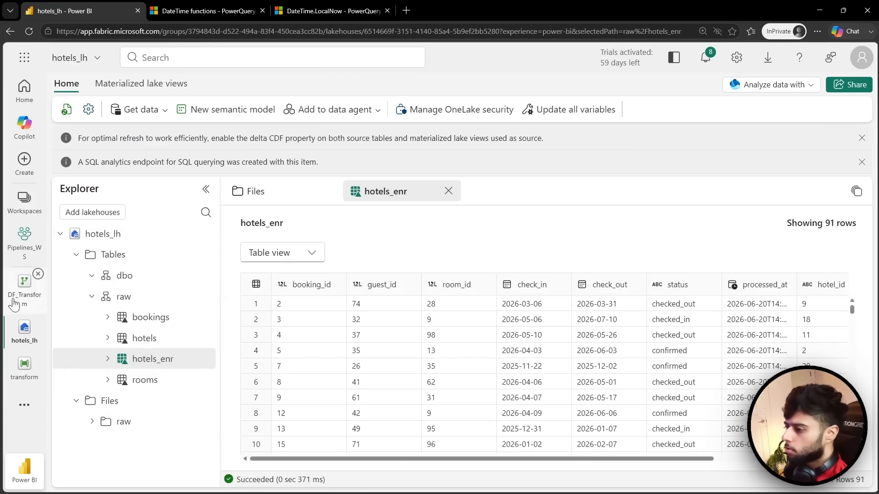
- Check the default destination and last run of the DF_Transform dataflow, and return to the transform pipeline
click(24, 288)
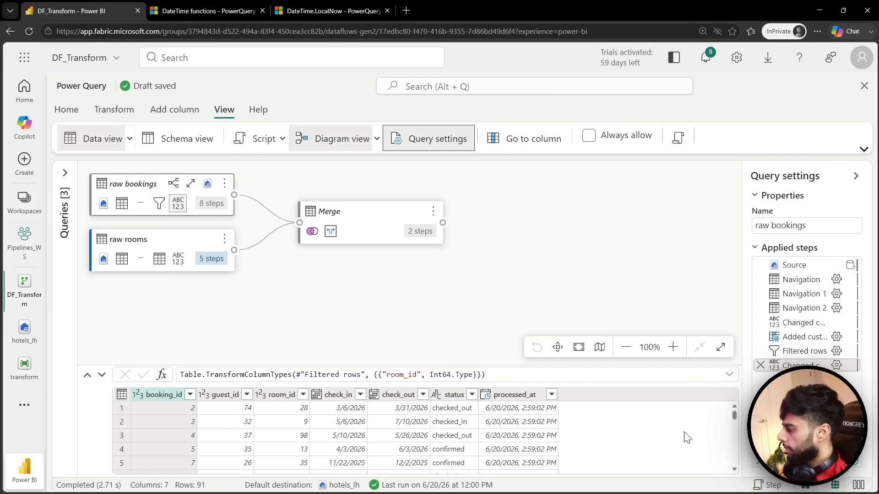
mouse_move(799, 460)
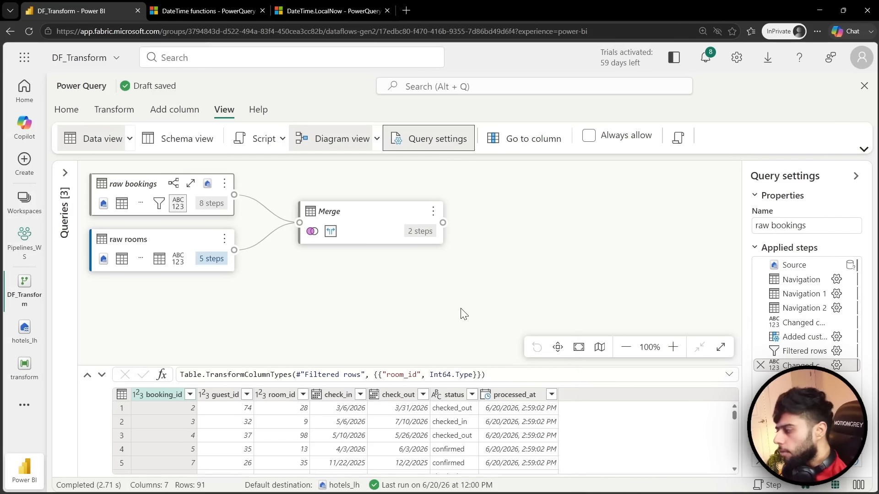
click(23, 374)
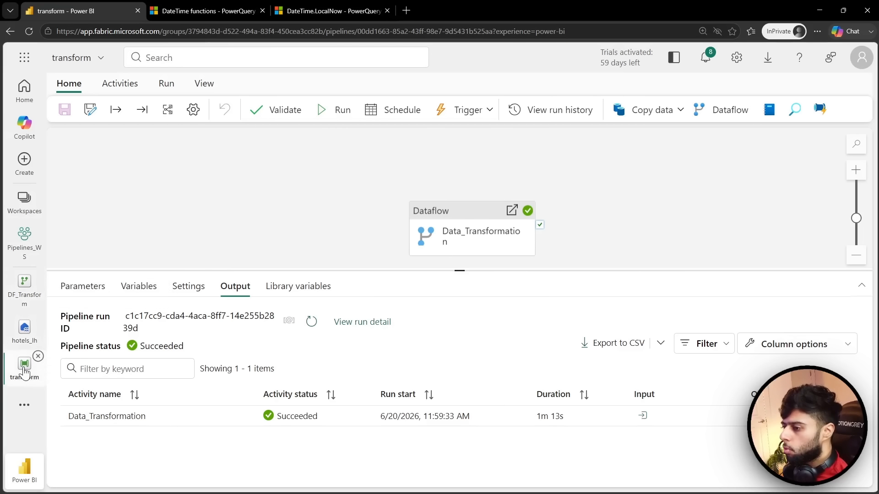
- Create a new pipeline named orchestrate in the Pipelines_WS workspace
click(23, 247)
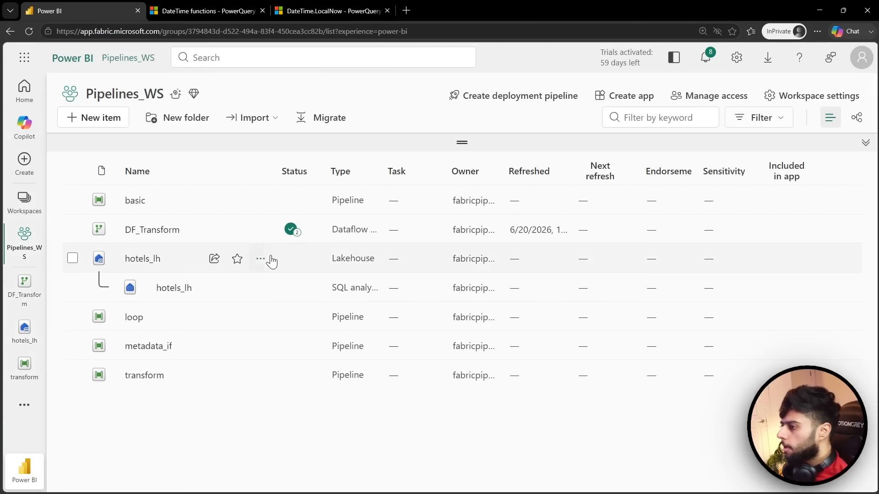
click(100, 120)
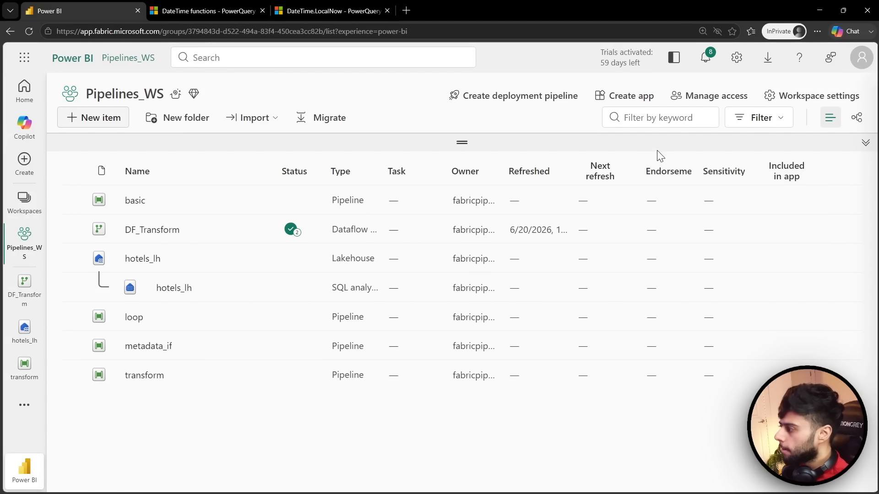
click(342, 232)
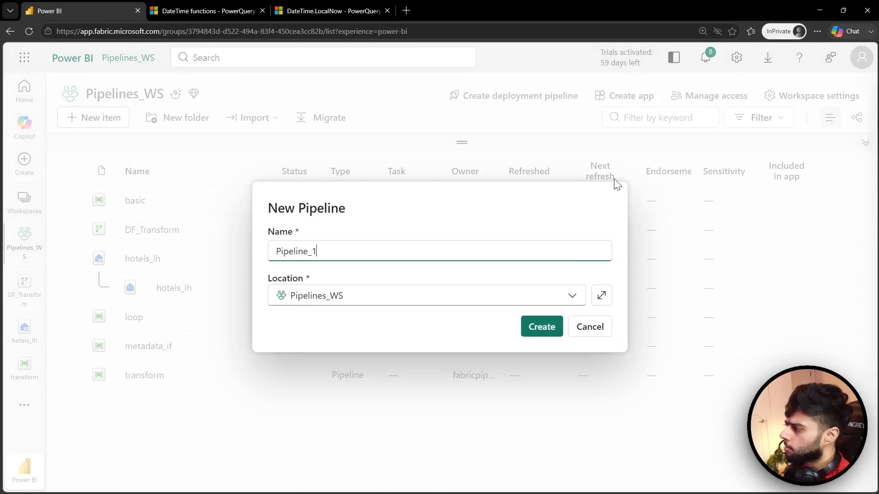
double_click(353, 259)
text(orchestrate)
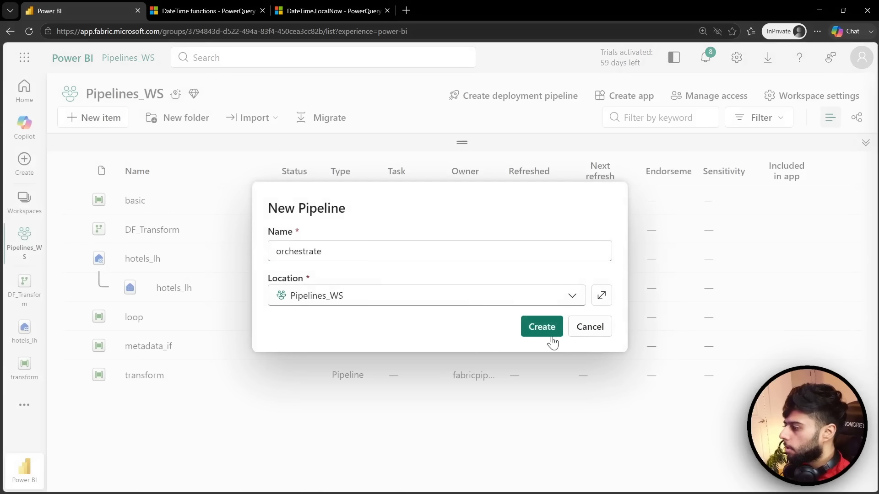
click(548, 328)
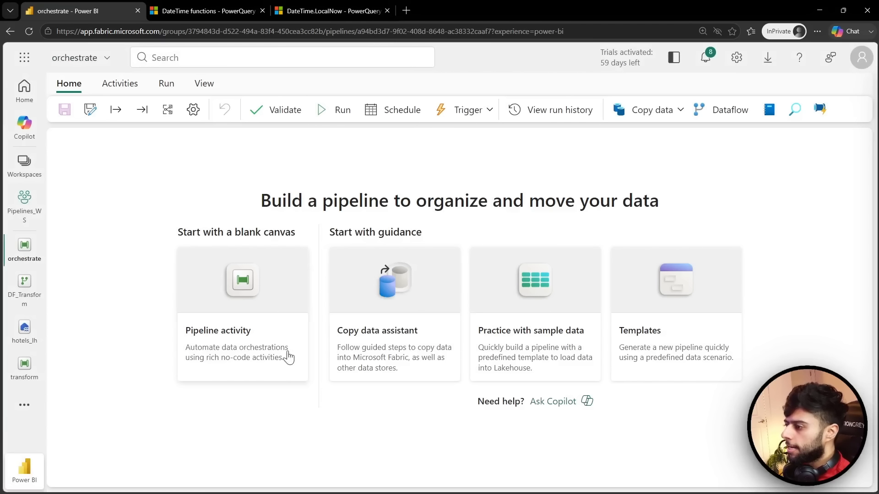
click(240, 305)
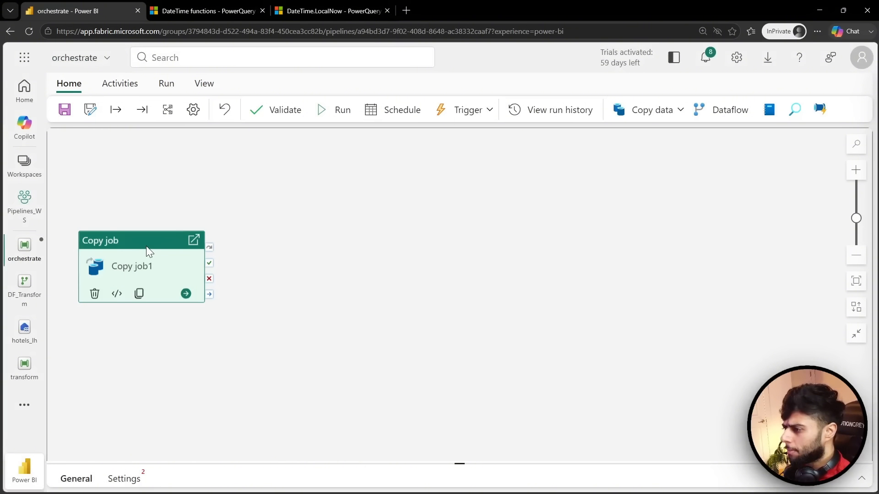
key(Delete)
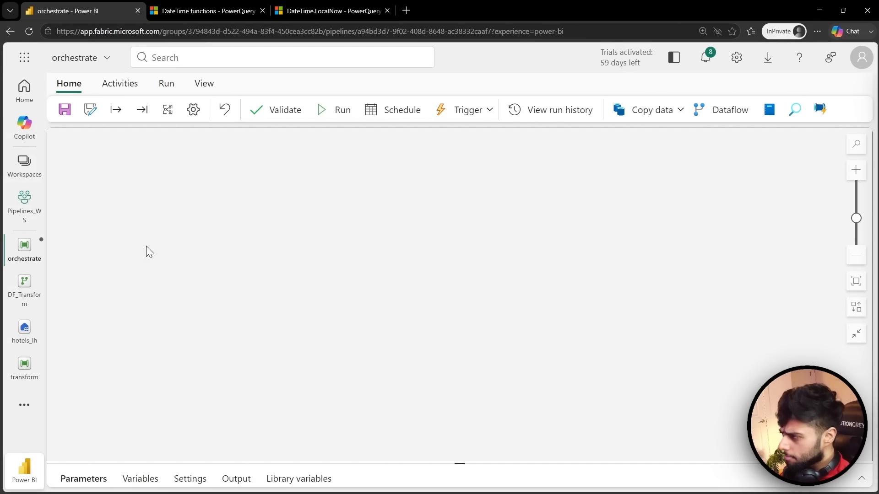
click(680, 110)
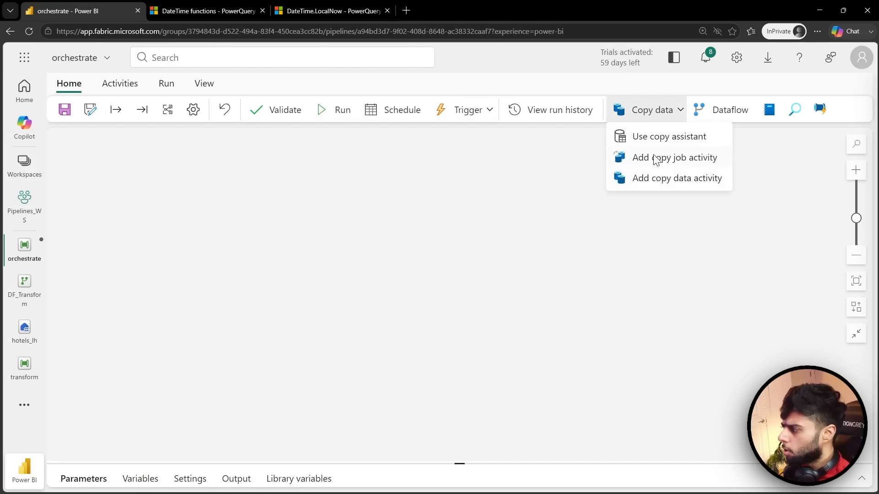
click(394, 246)
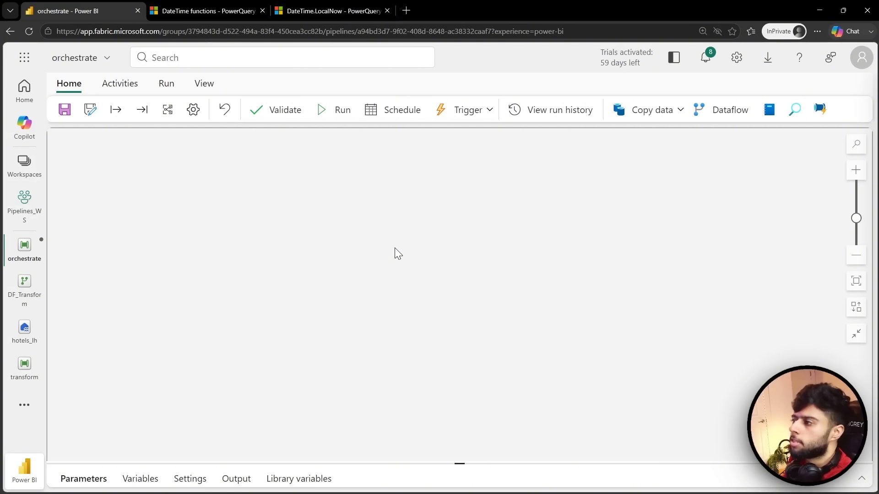
- Search the web for "copy data vs copy job" in a new browser tab and look through the results
click(406, 10)
text(copy data vs)
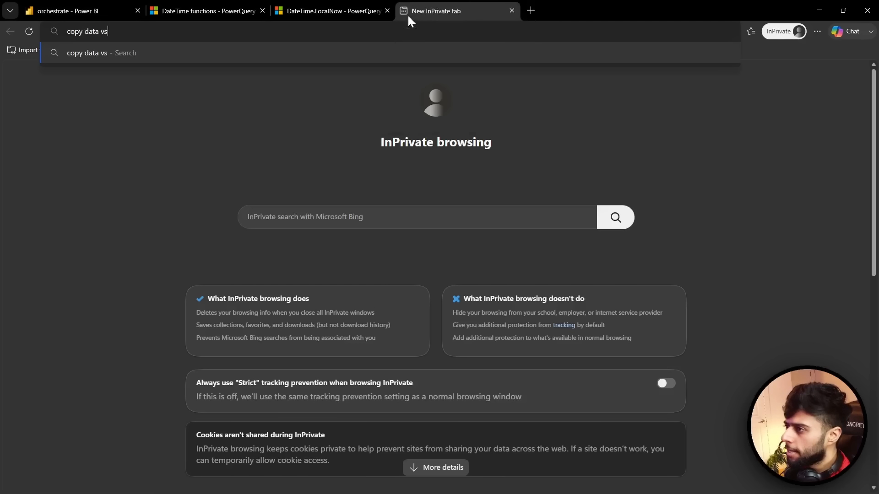
text( copy job)
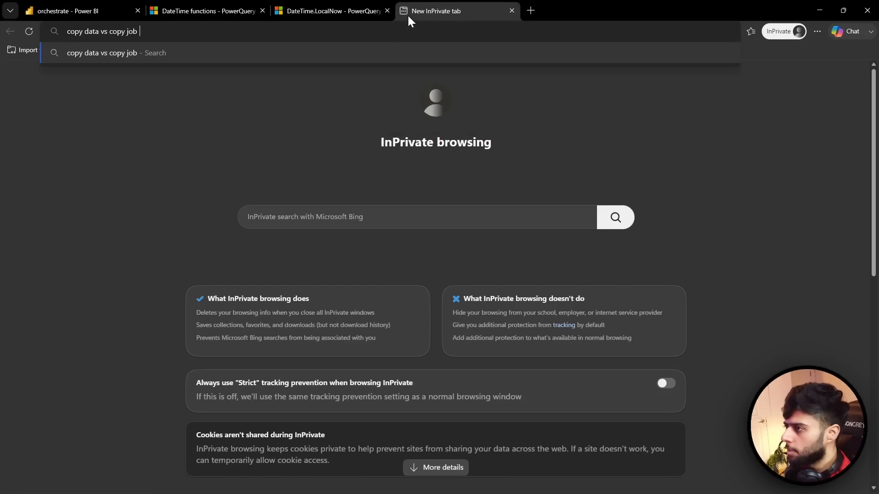
key(Return)
scroll(48, 250, down, 5)
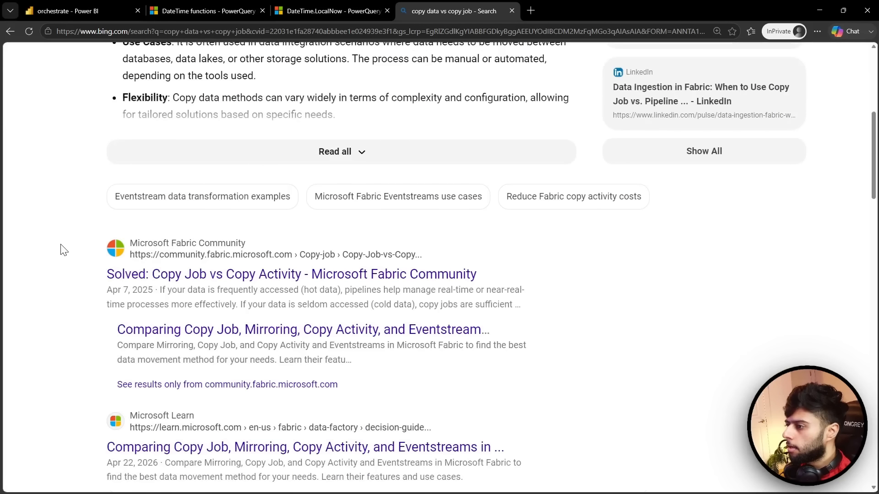
scroll(59, 249, up, 5)
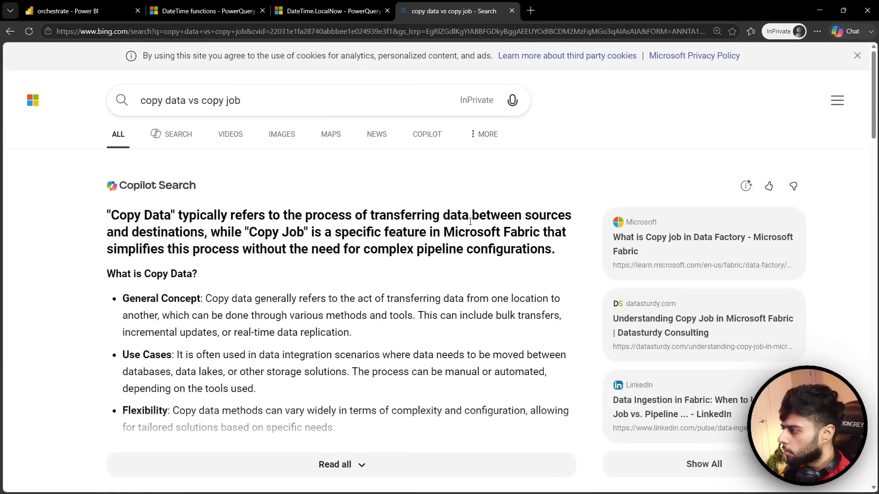
scroll(73, 292, down, 5)
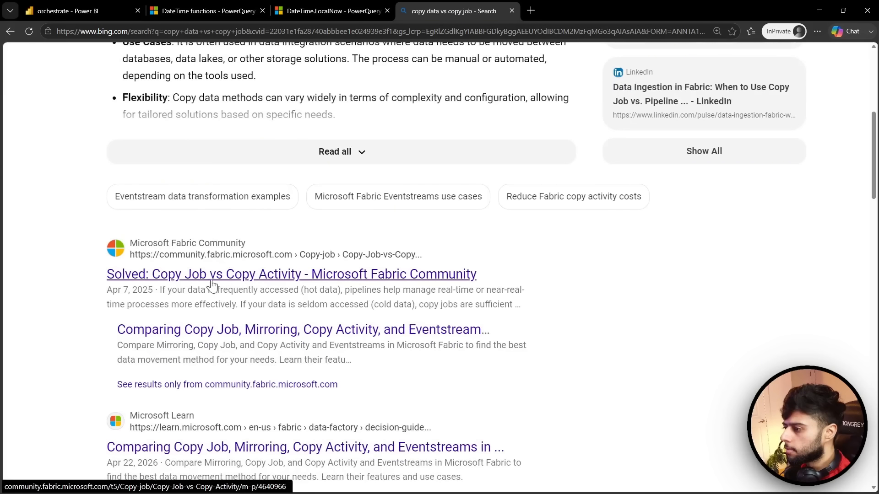
scroll(92, 319, down, 3)
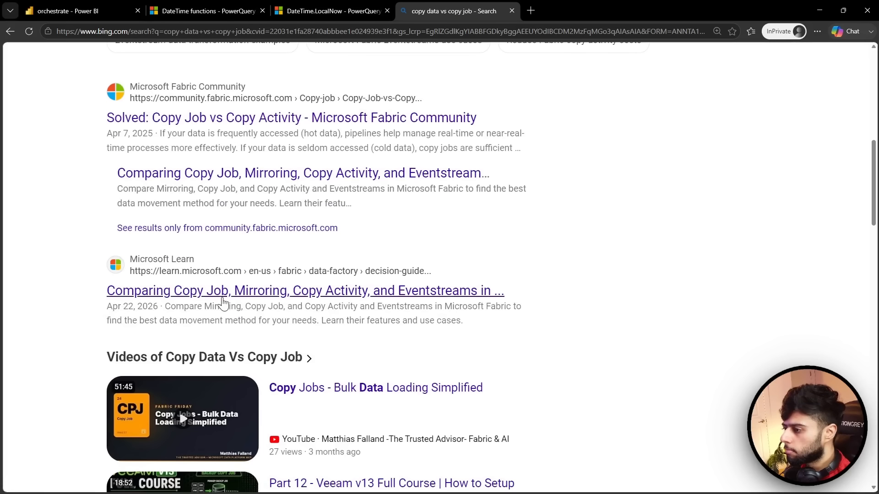
scroll(97, 307, down, 12)
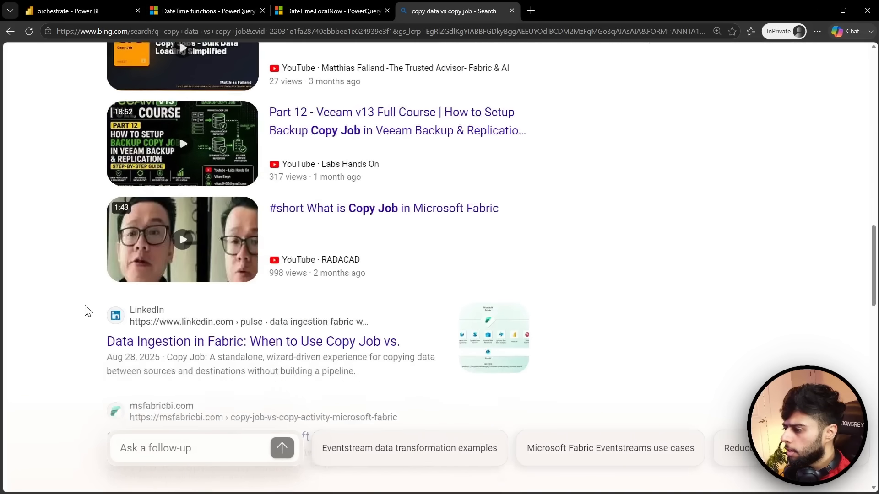
scroll(85, 309, up, 20)
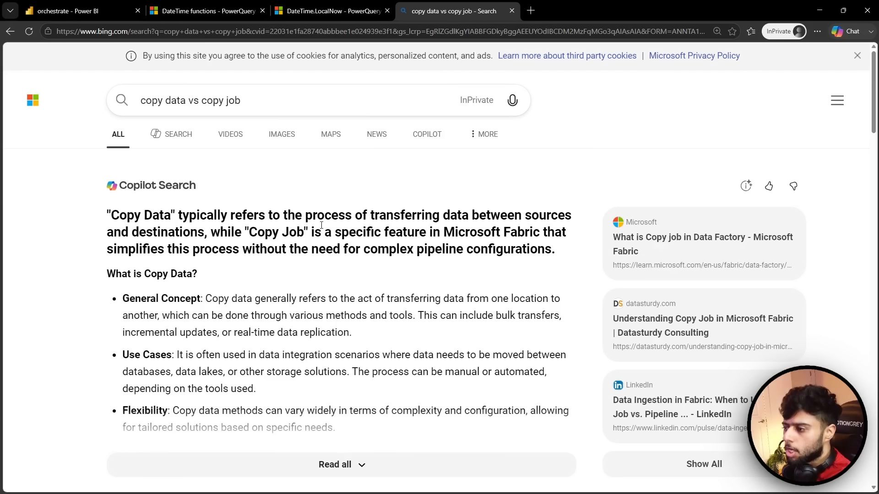
scroll(97, 324, down, 1)
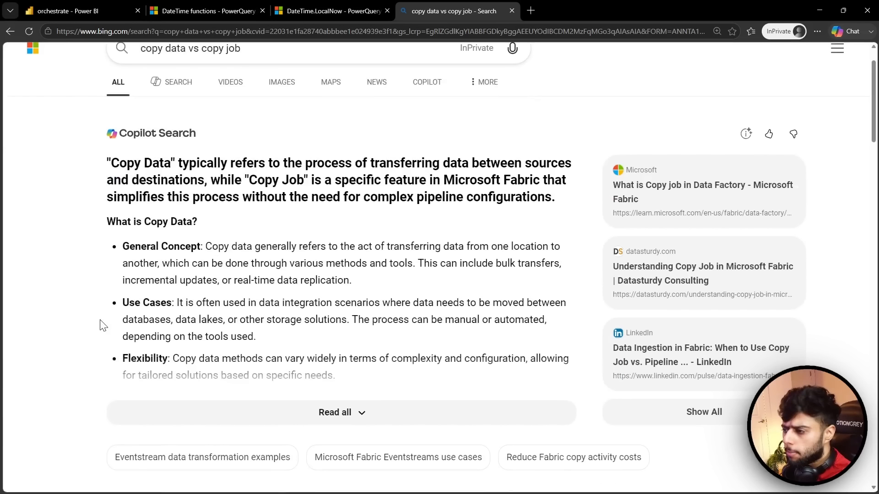
- Expand the full Copilot Search answer and read its Copy Job definition, advantages and ideal scenarios
click(274, 416)
scroll(198, 311, down, 4)
scroll(197, 312, down, 1)
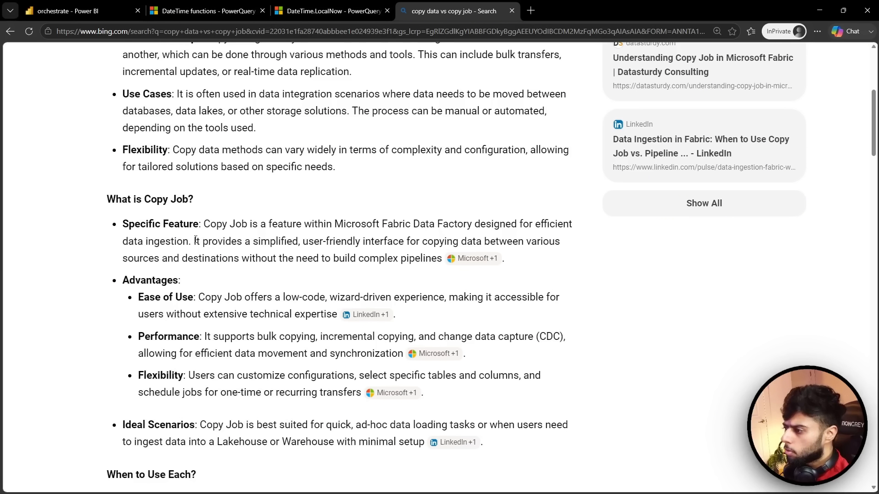
drag(196, 240, 363, 241)
click(286, 236)
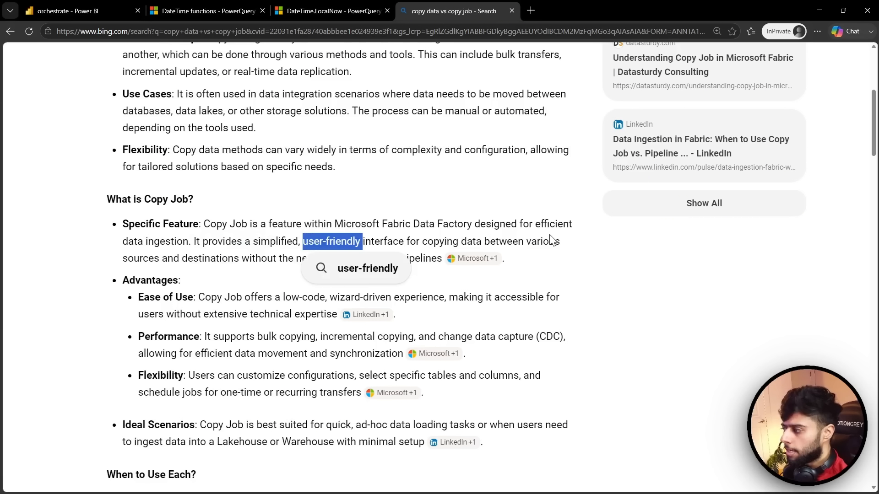
click(251, 254)
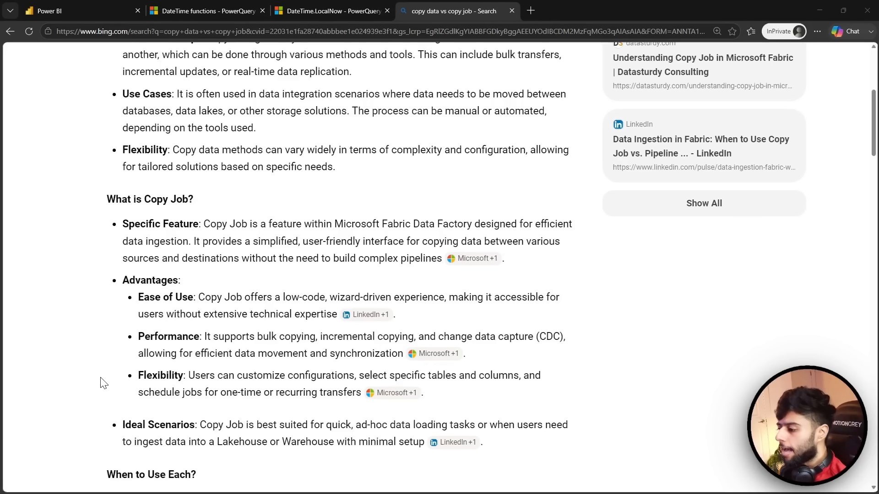
scroll(105, 387, down, 2)
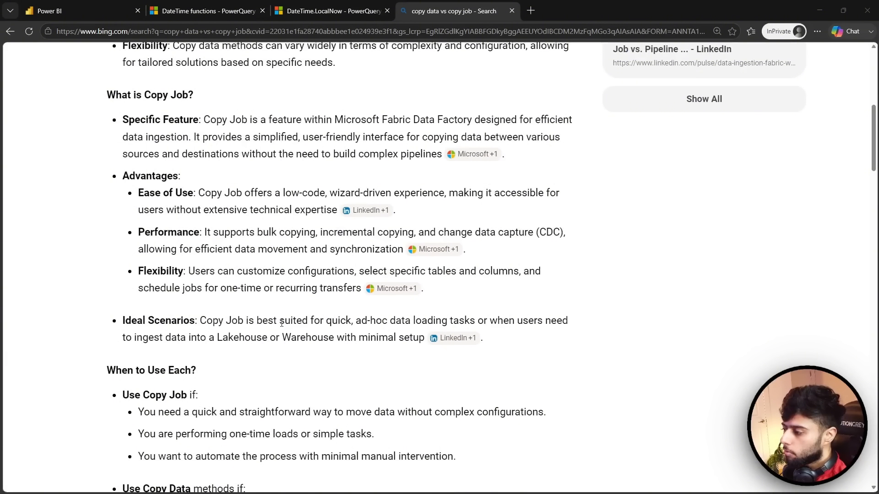
drag(281, 323, 470, 322)
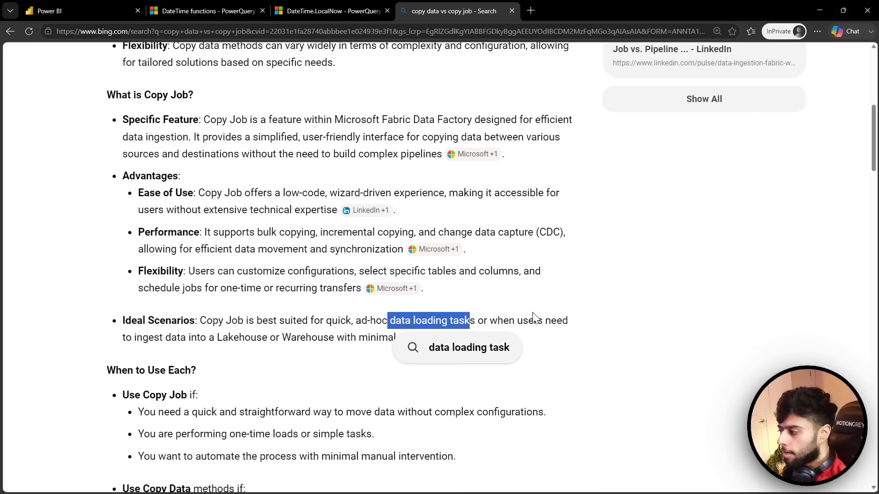
click(534, 317)
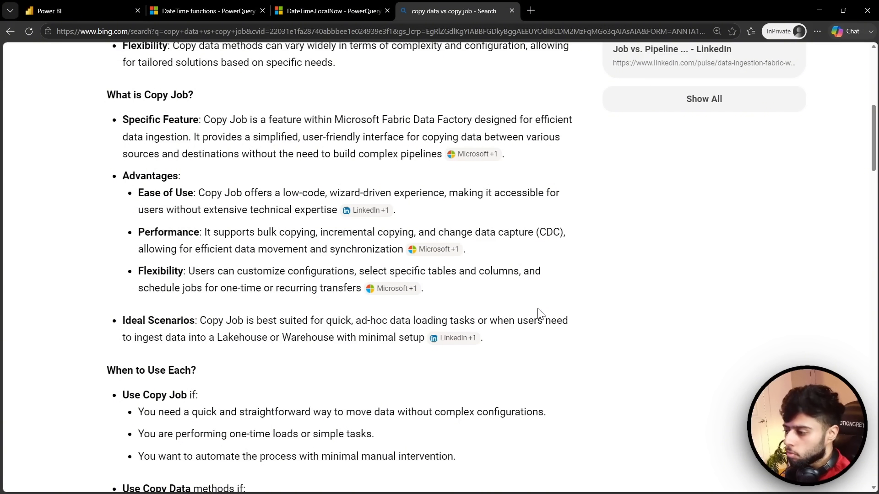
- Read the conditions for using Copy Job in the "When to Use Each?" section
scroll(537, 306, down, 3)
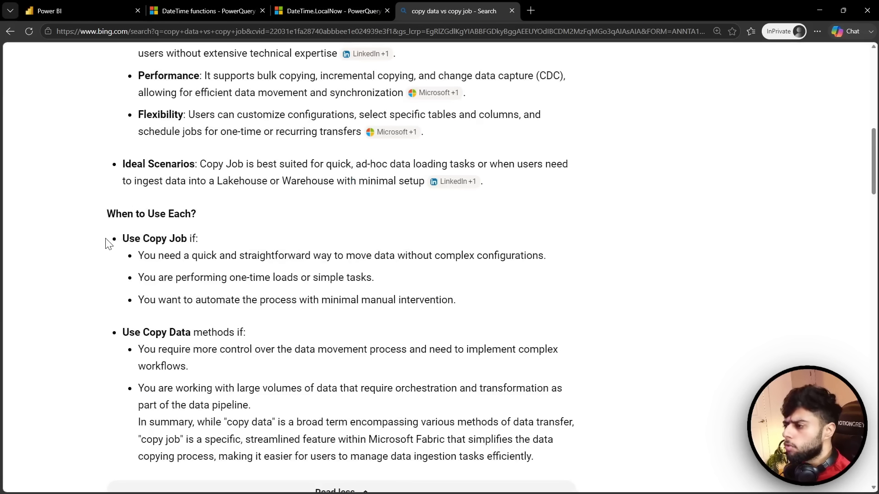
drag(144, 256, 356, 255)
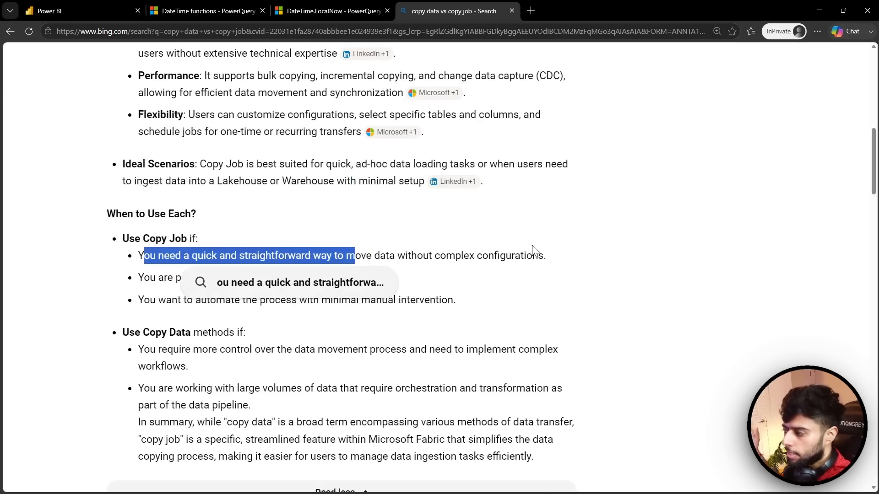
click(616, 309)
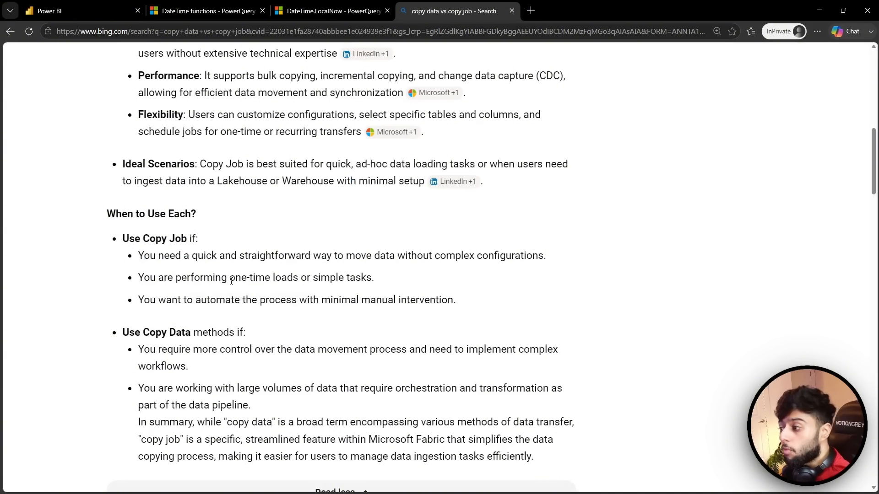
drag(231, 280, 304, 279)
click(623, 306)
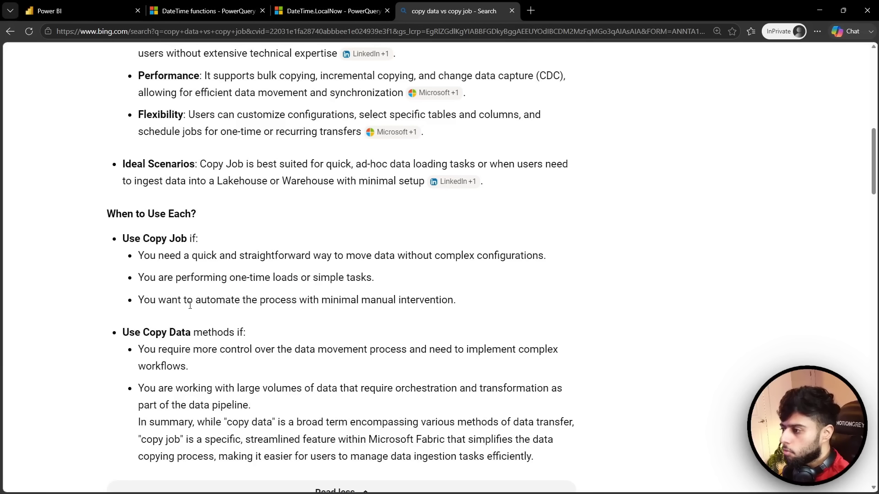
drag(192, 302, 309, 302)
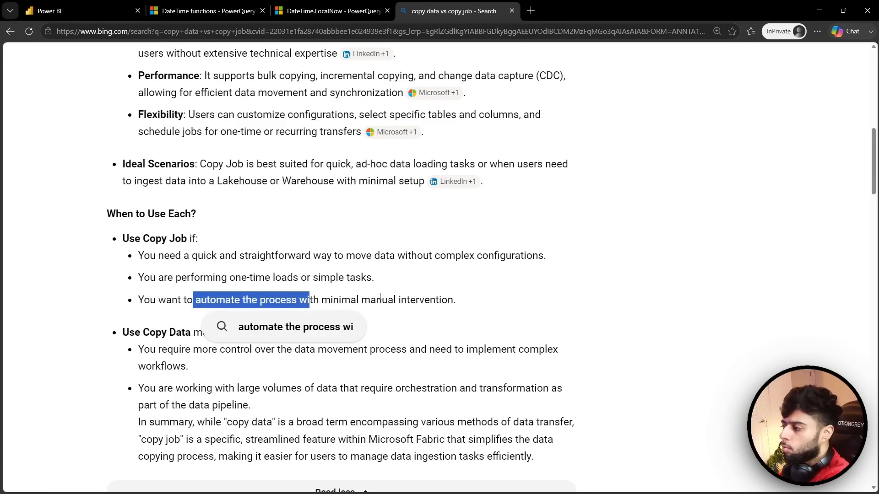
click(558, 295)
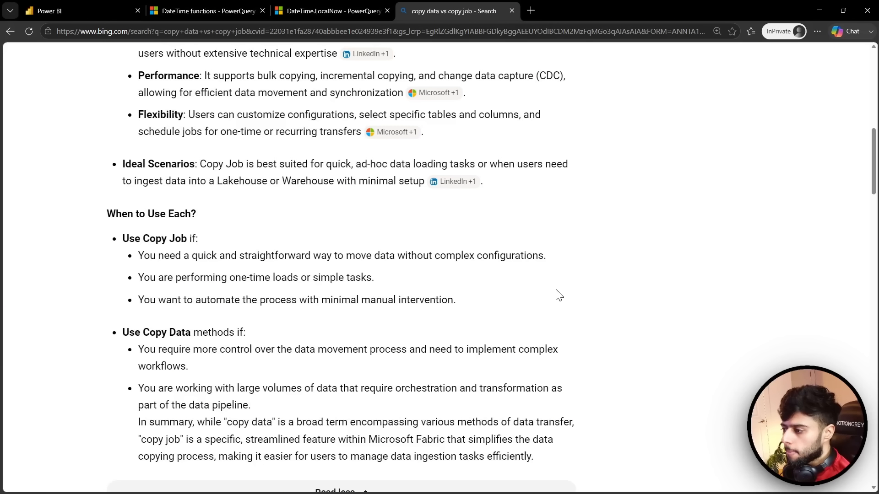
- Read the conditions for using Copy Data methods and the closing summary comparing them with Copy Job
scroll(538, 298, down, 2)
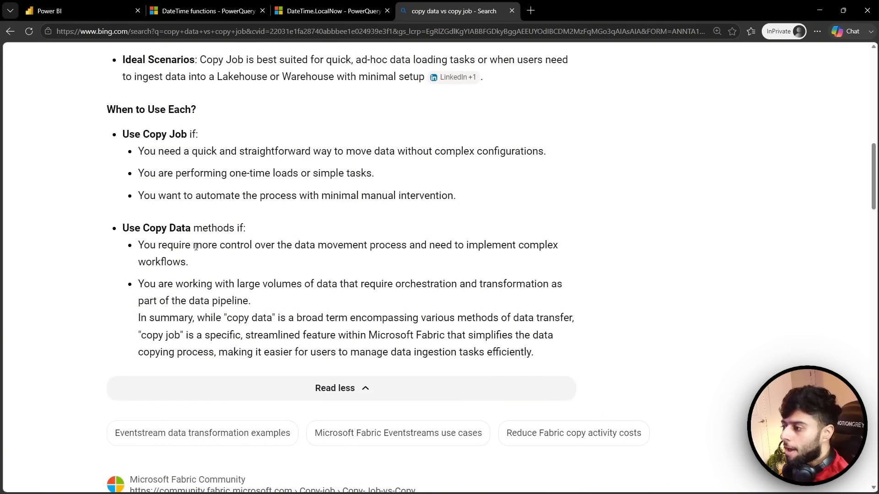
drag(193, 247, 264, 247)
click(334, 251)
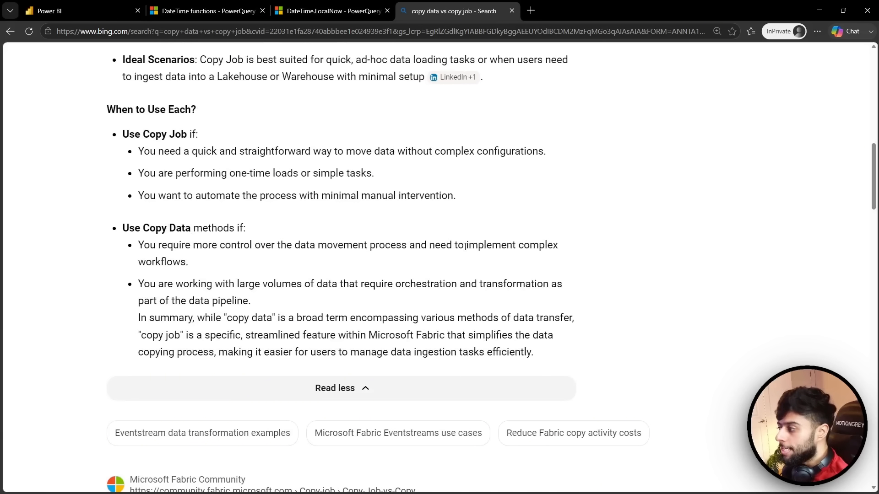
drag(465, 247, 506, 246)
click(243, 267)
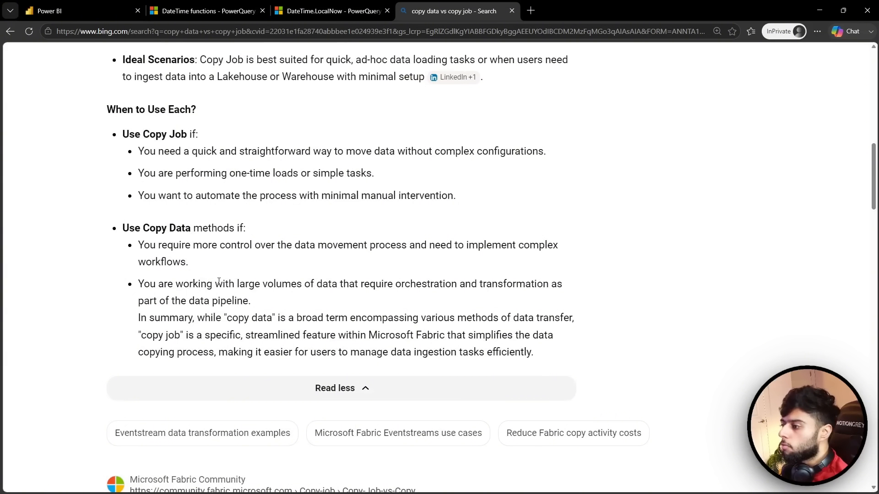
drag(218, 283, 315, 284)
click(373, 285)
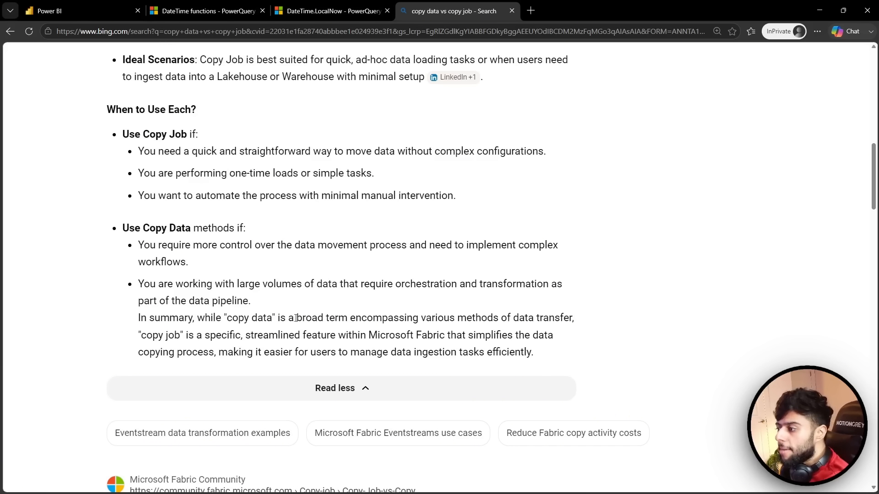
drag(296, 317, 420, 316)
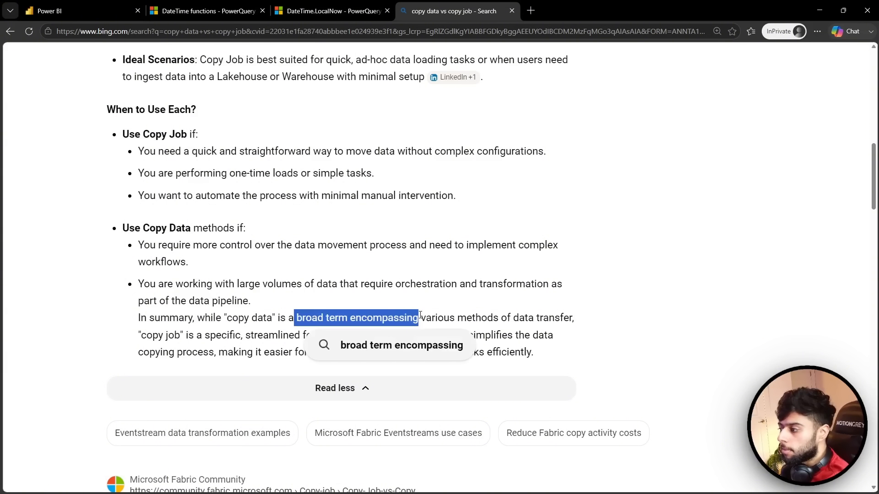
click(398, 316)
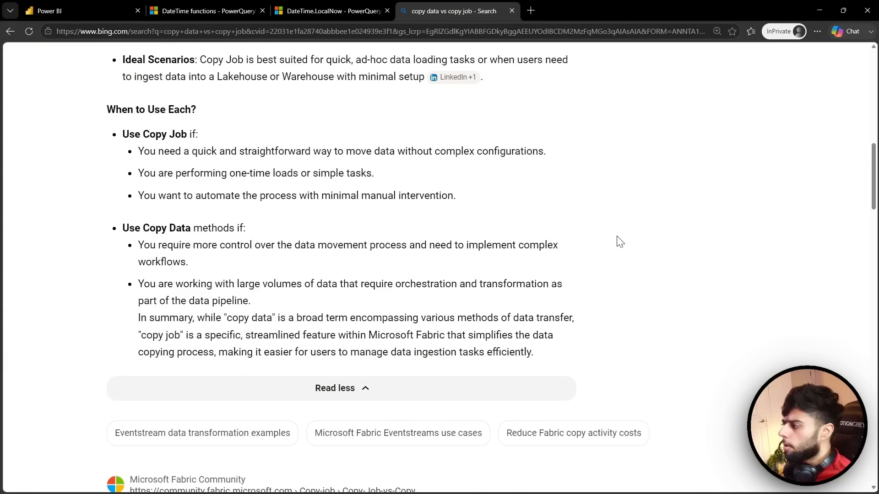
scroll(645, 246, down, 1)
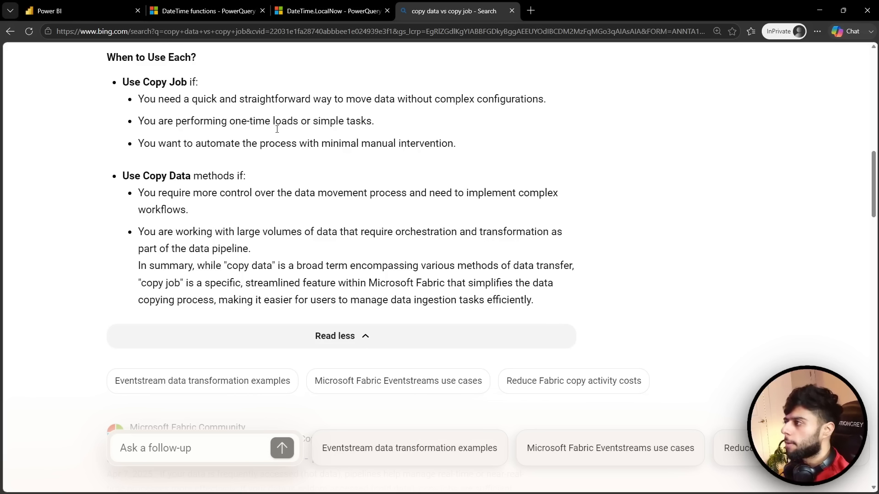
- Return to the Pipelines_WS workspace, find the Copy job item type by filtering new items for "copy j", and close the item selection
click(54, 10)
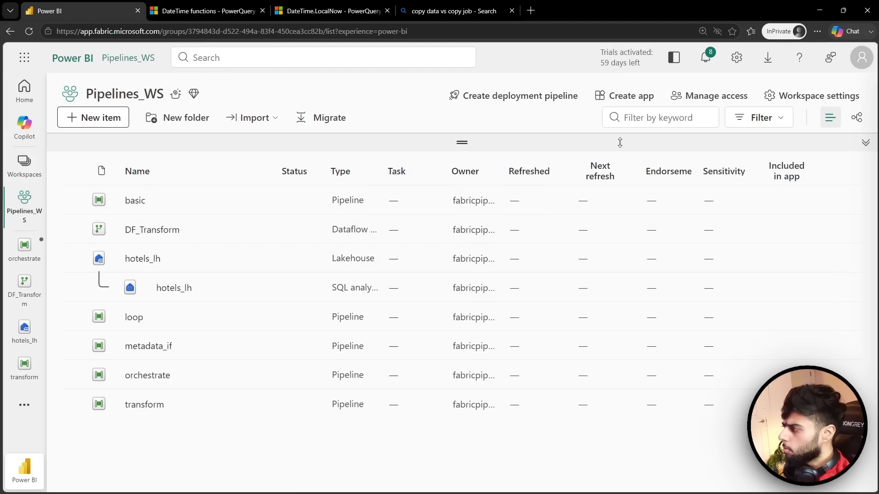
click(94, 121)
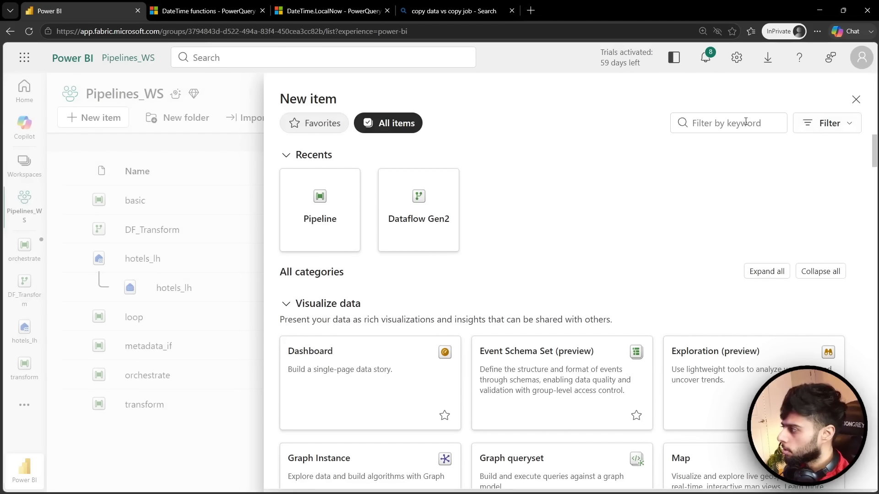
click(744, 121)
text(copy j)
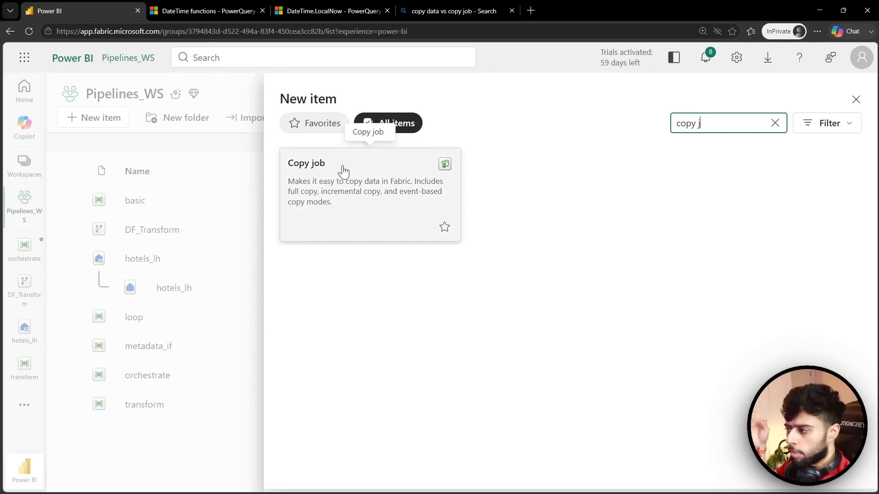
click(186, 154)
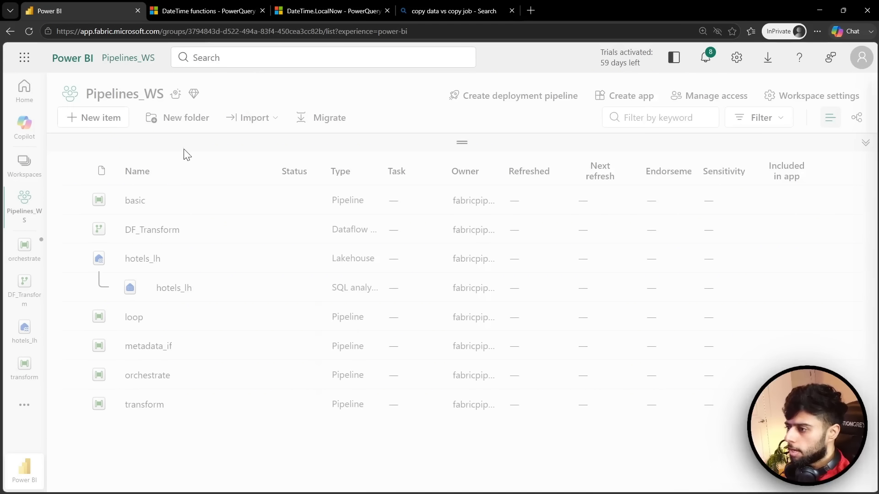
- Open the orchestrate pipeline, add an Invoke Pipeline activity and position it on an enlarged canvas
click(23, 264)
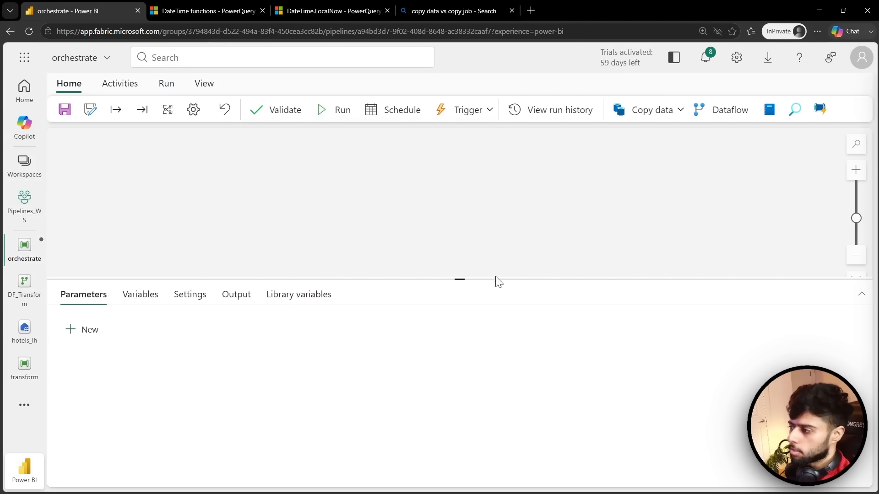
drag(462, 280, 459, 315)
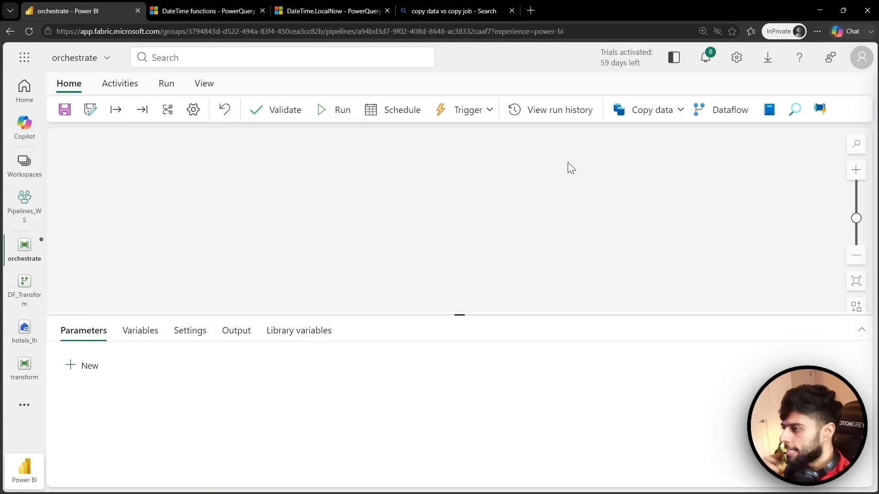
click(131, 80)
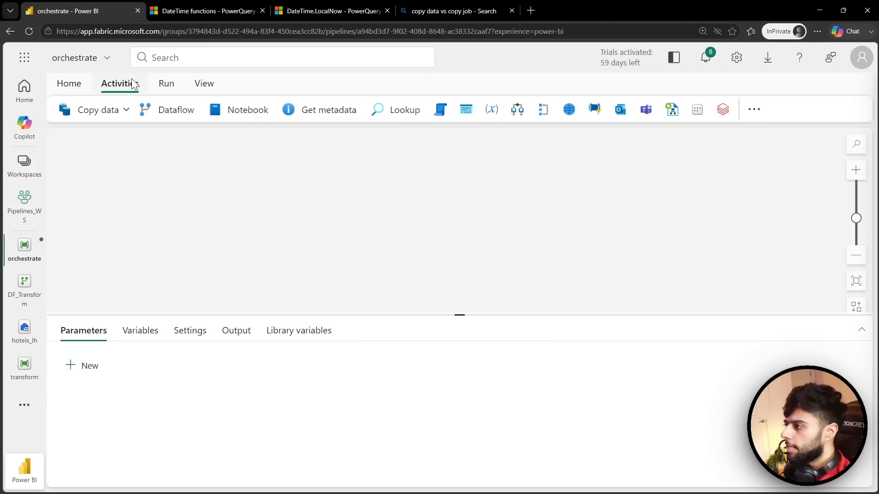
click(594, 111)
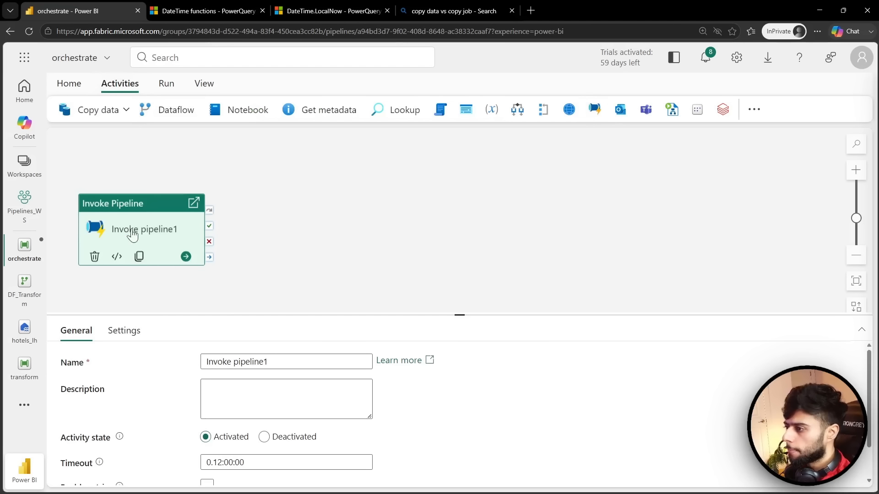
drag(146, 203, 200, 177)
drag(458, 315, 449, 351)
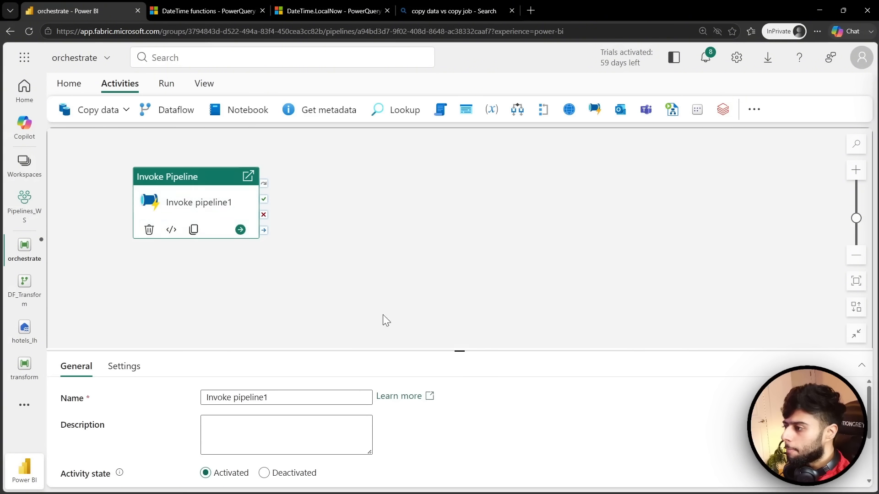
drag(207, 185, 178, 197)
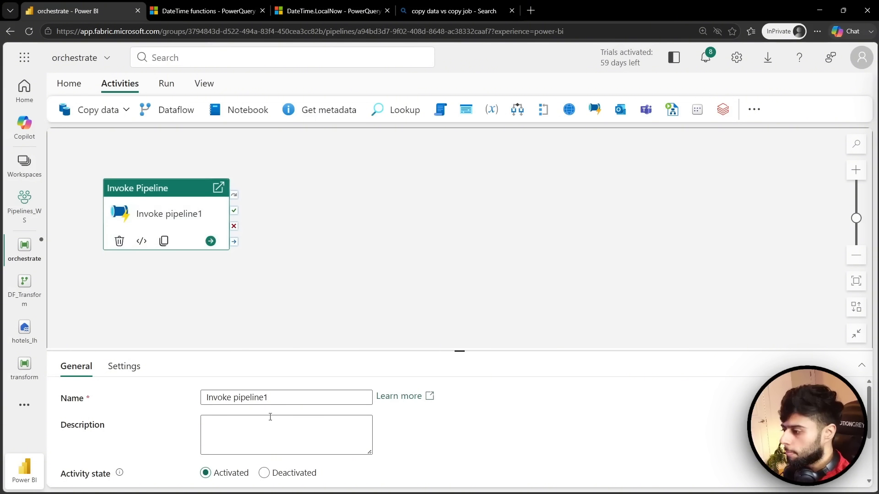
- Rename the Invoke Pipeline activity as Ingest-API
drag(271, 398, 172, 406)
text(In)
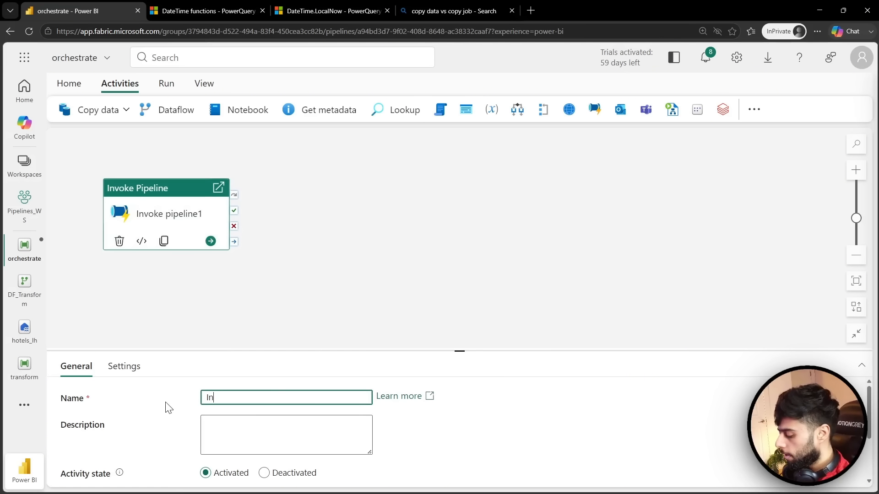
text(gest-API)
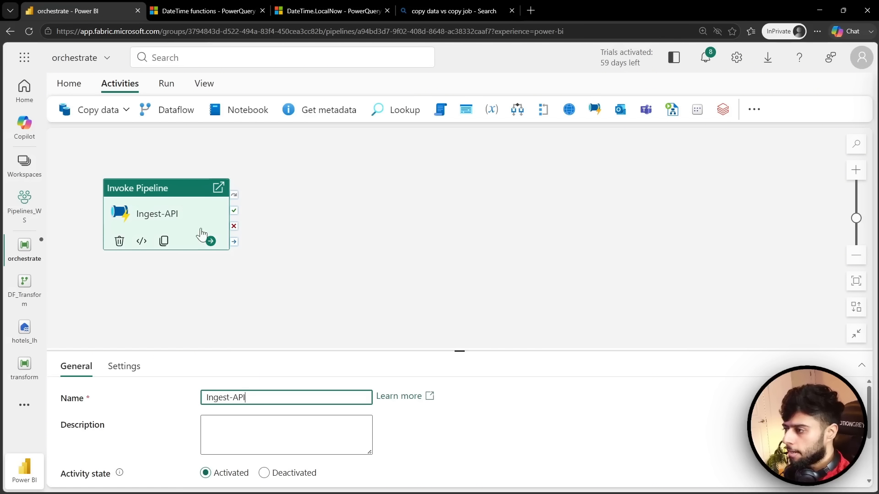
- Connect the Ingest-API activity through a new Fabric Data Pipelines connection, signing in with the existing organizational account
scroll(151, 397, down, 1)
click(126, 367)
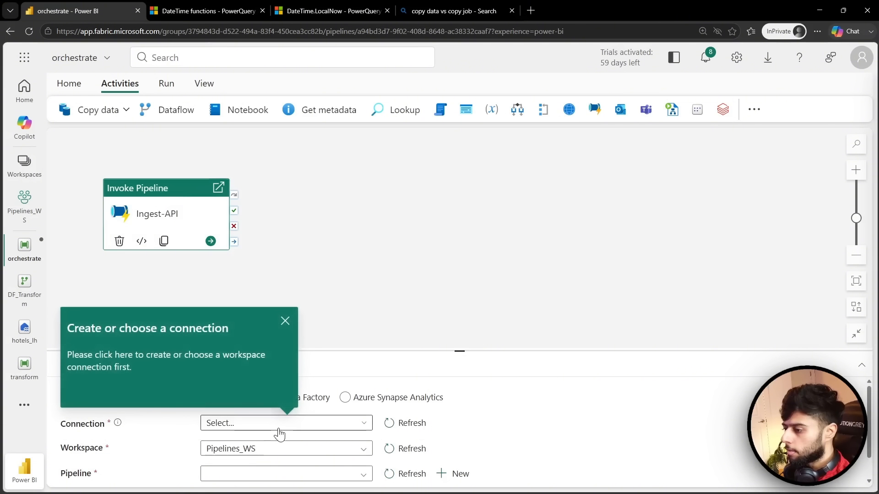
click(490, 411)
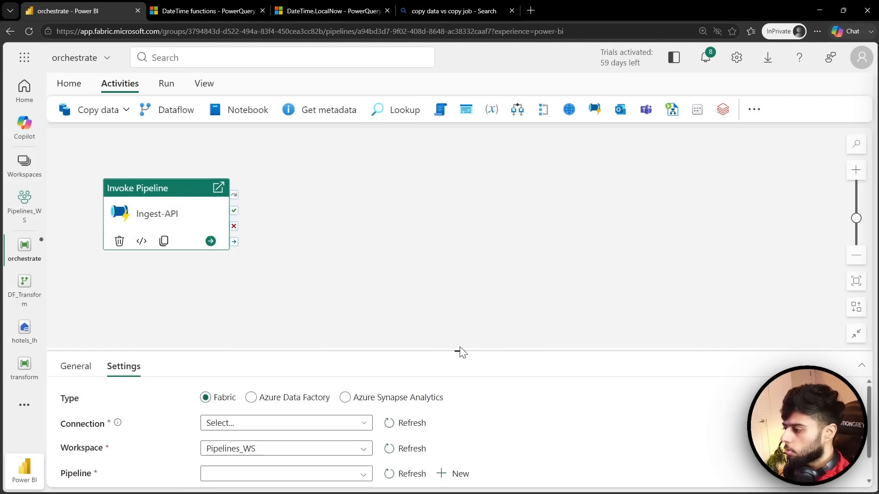
click(458, 351)
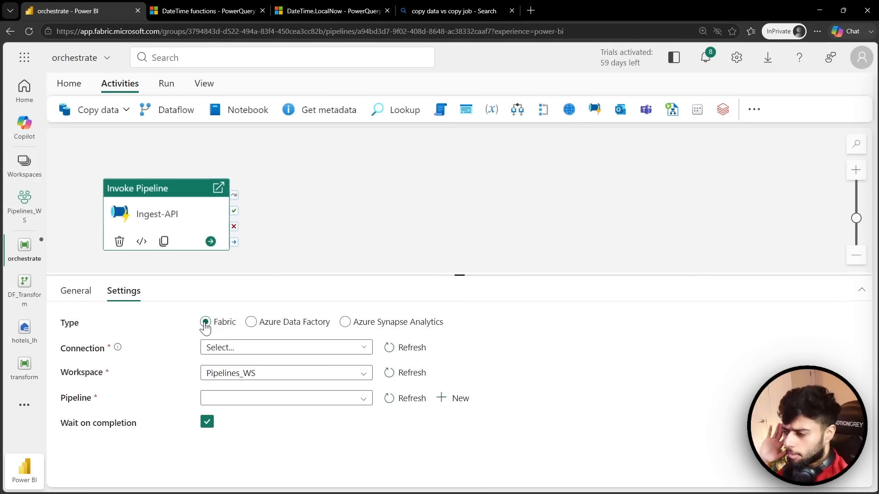
click(231, 350)
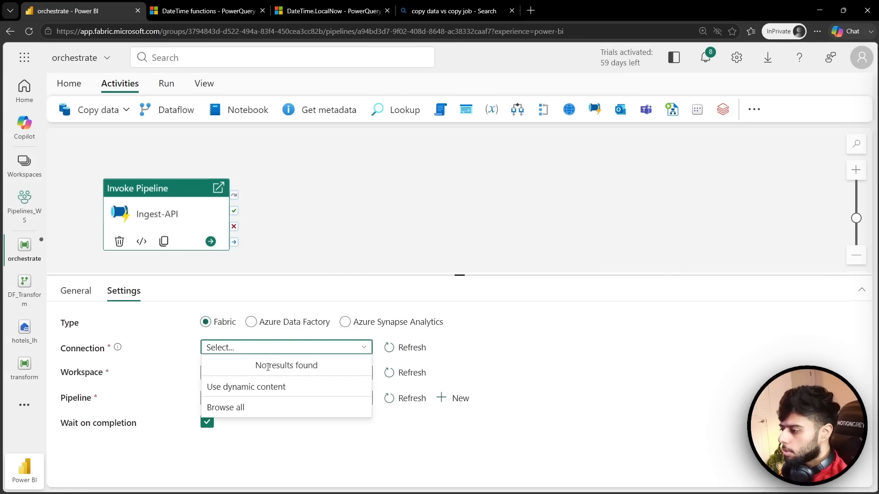
click(233, 408)
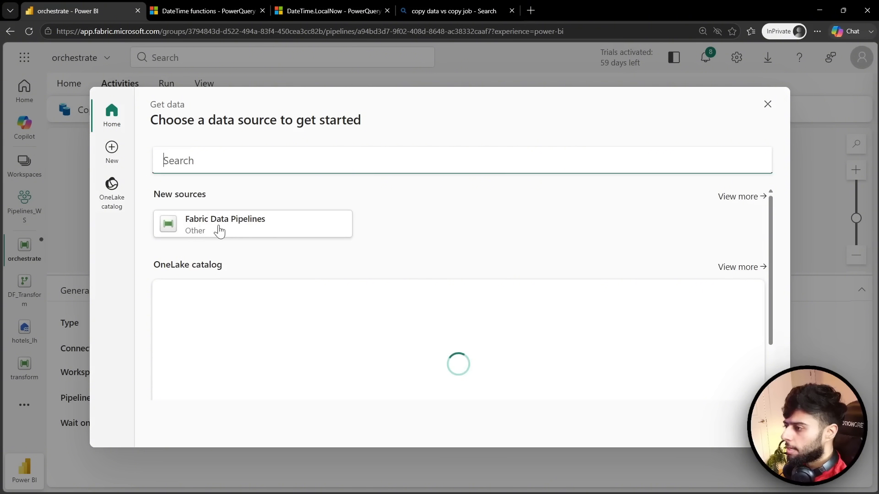
click(244, 232)
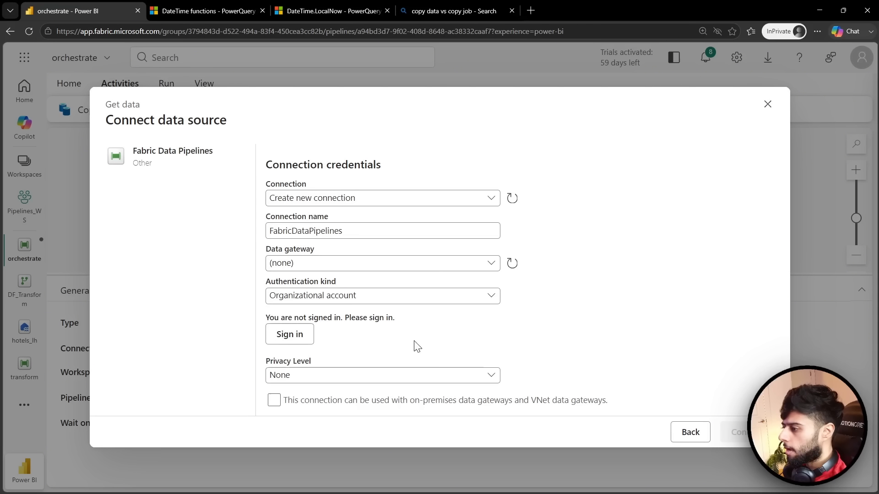
click(289, 335)
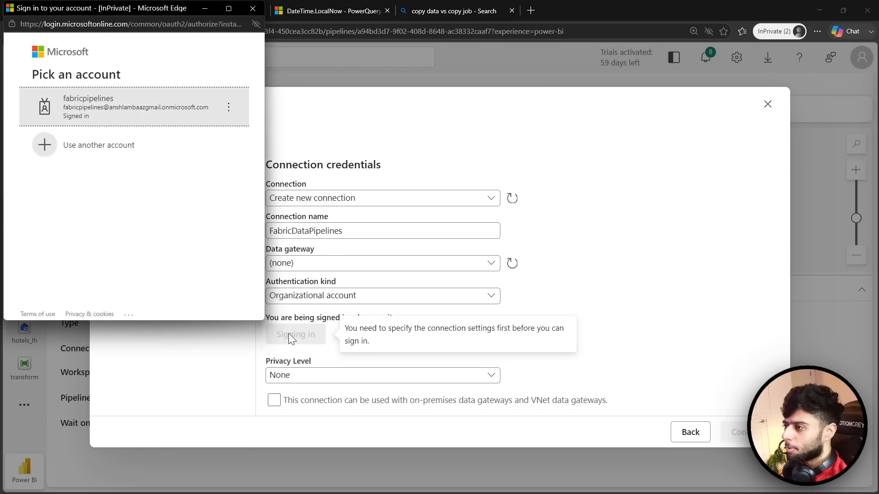
click(159, 119)
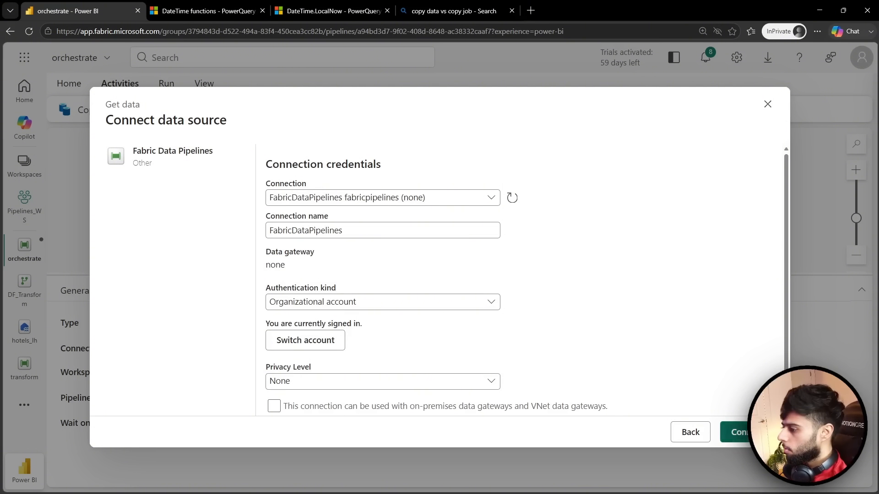
click(734, 432)
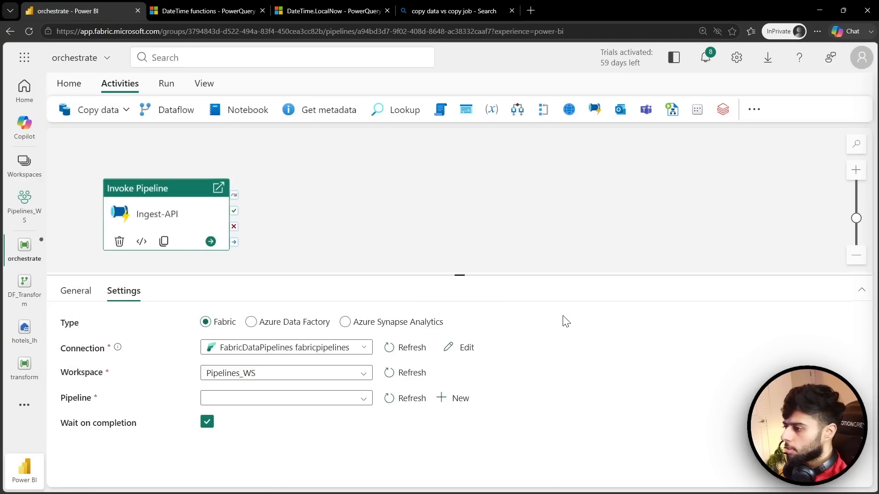
- Set Ingest-API to invoke the loop pipeline from Pipelines_WS and move the activity higher on the canvas
click(298, 397)
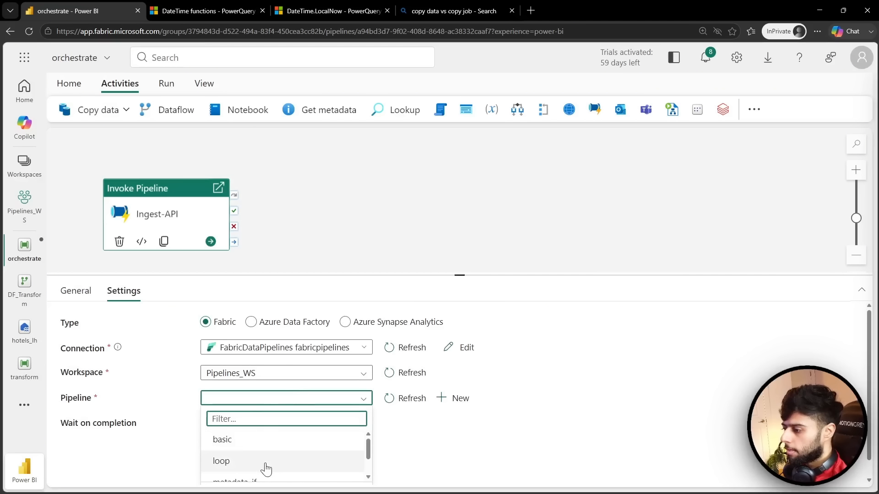
scroll(273, 459, down, 2)
scroll(256, 471, up, 2)
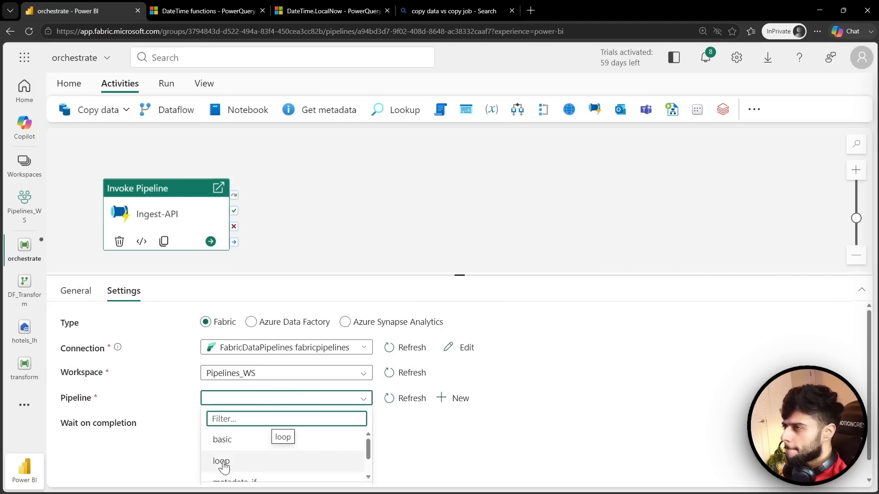
click(221, 461)
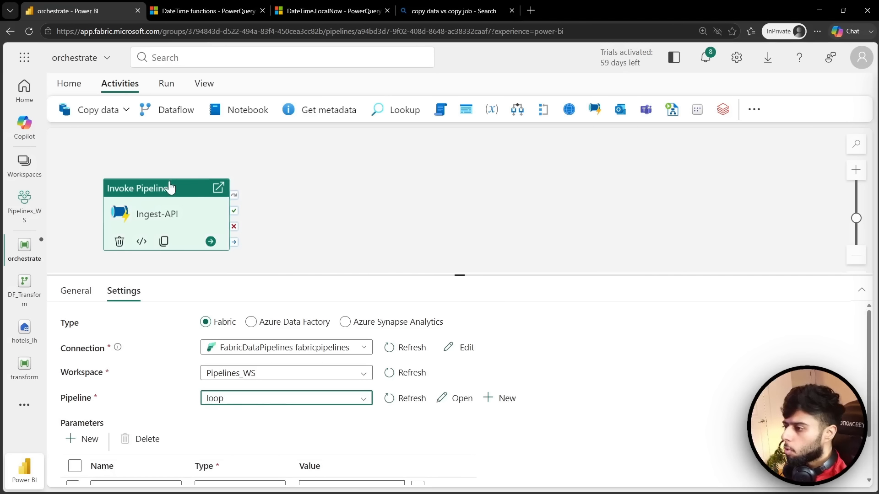
drag(170, 185, 197, 152)
- Examine the value passed to the files array parameter in the Ingest-API settings
scroll(311, 417, down, 1)
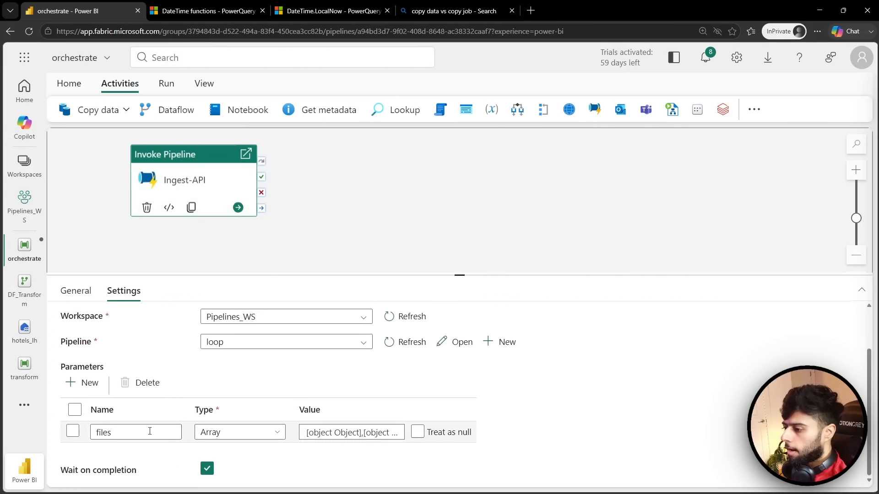
click(354, 433)
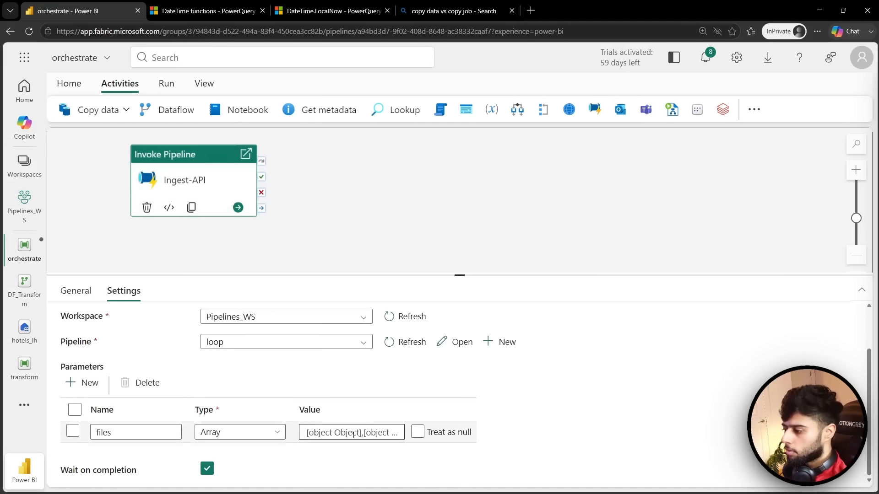
key(ctrl+a)
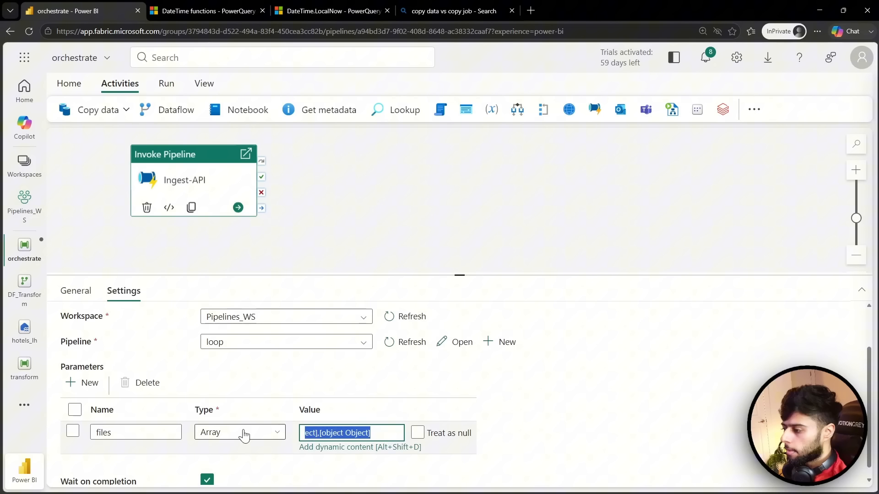
click(324, 474)
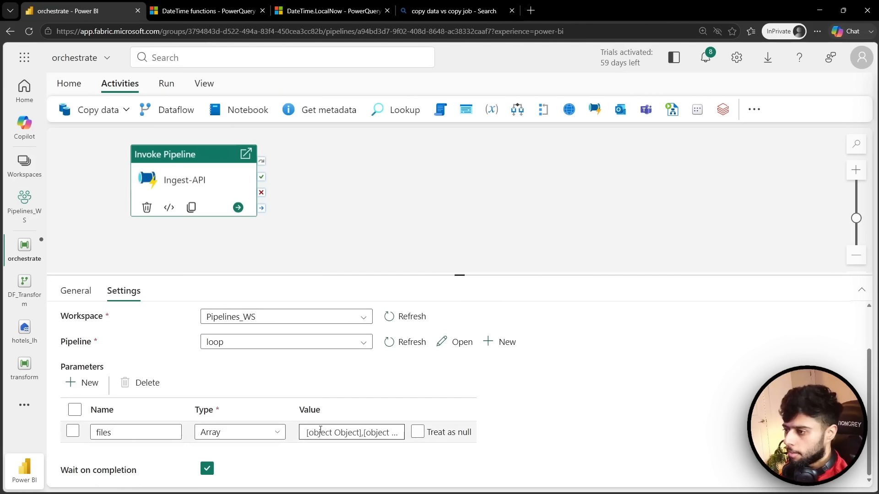
- Open the loop pipeline from the Pipelines_WS workspace and copy the default value of its files parameter
click(27, 211)
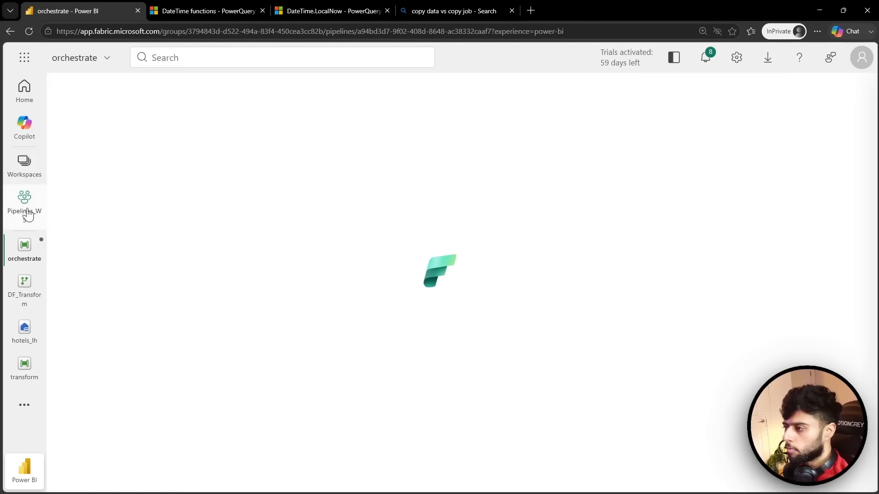
click(133, 315)
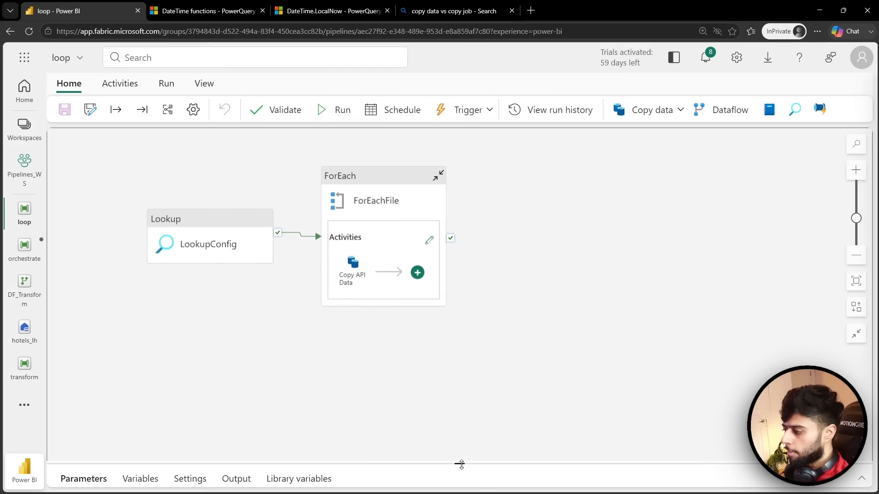
drag(460, 464, 474, 320)
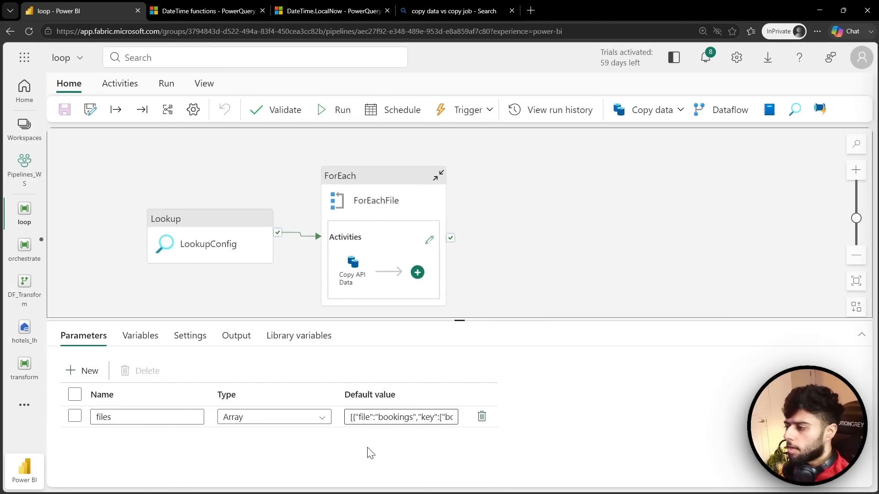
drag(139, 201, 287, 271)
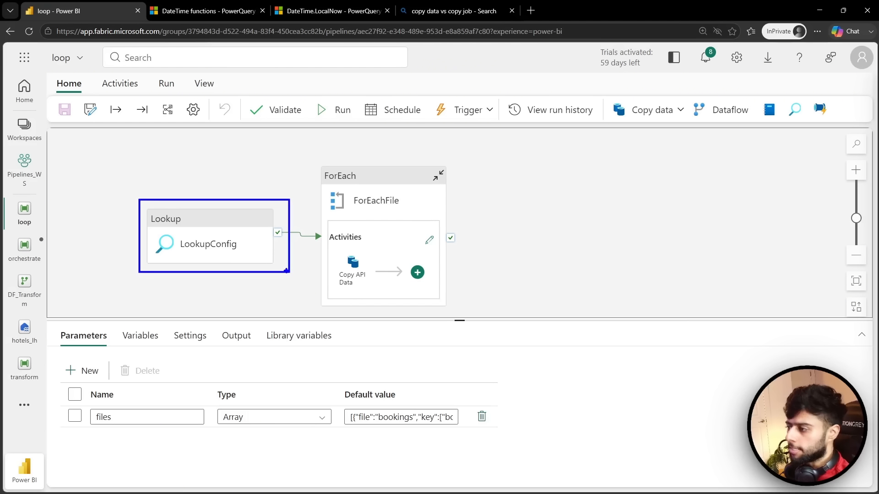
key(Escape)
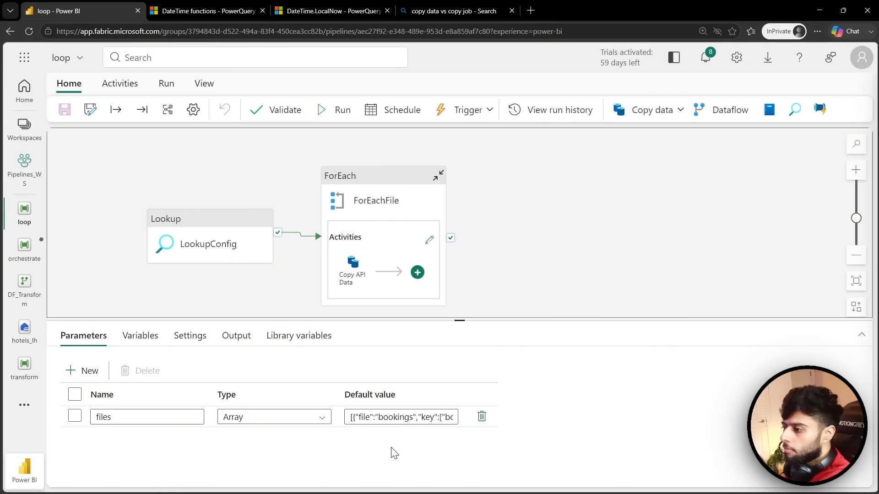
click(401, 419)
key(ctrl+a)
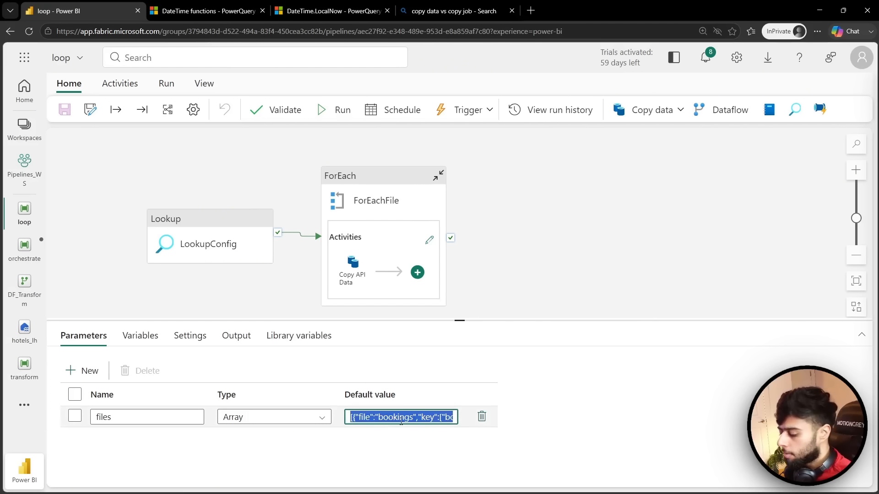
- Return to the orchestrate pipeline and replace Ingest-API's files parameter value with the array copied from the loop pipeline
click(26, 258)
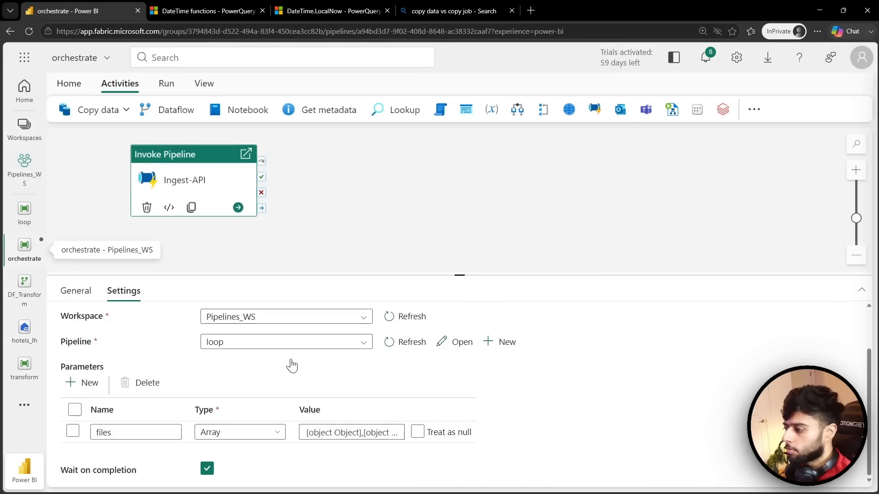
click(326, 432)
key(ctrl+a)
key(ctrl+v)
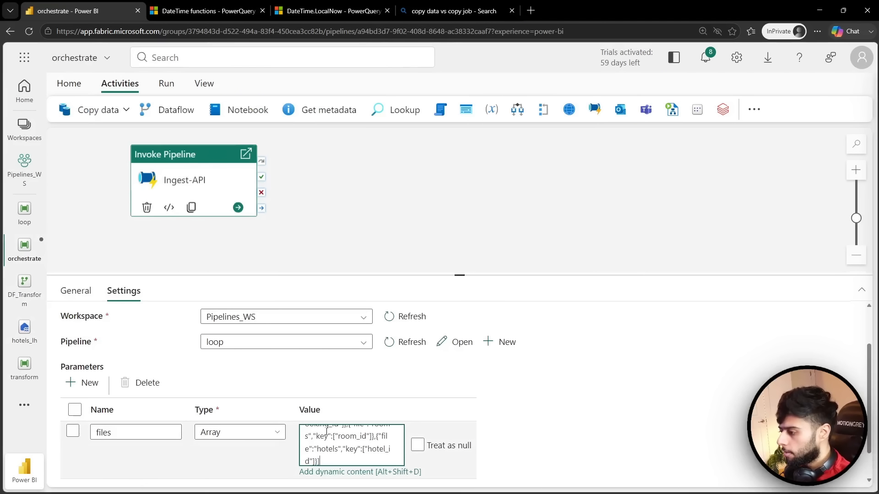
click(565, 402)
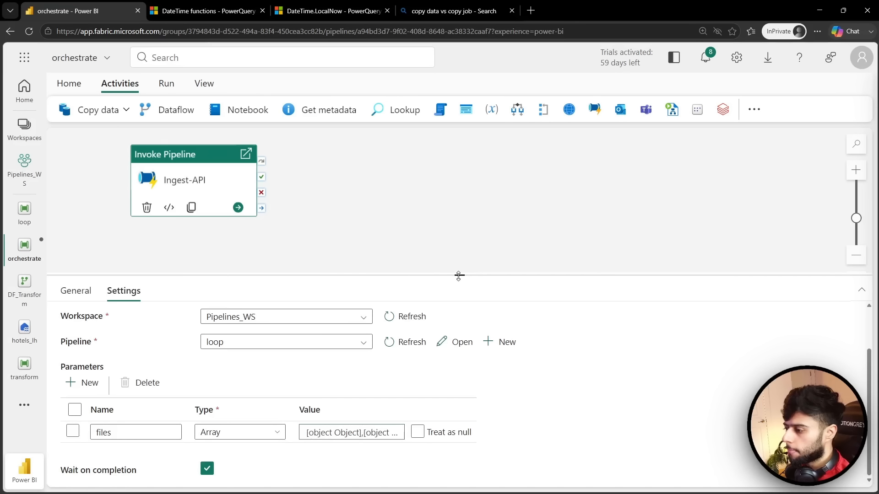
- Add a second Invoke Pipeline activity, name it Ingest-Azure and place it below Ingest-API
drag(457, 275, 458, 231)
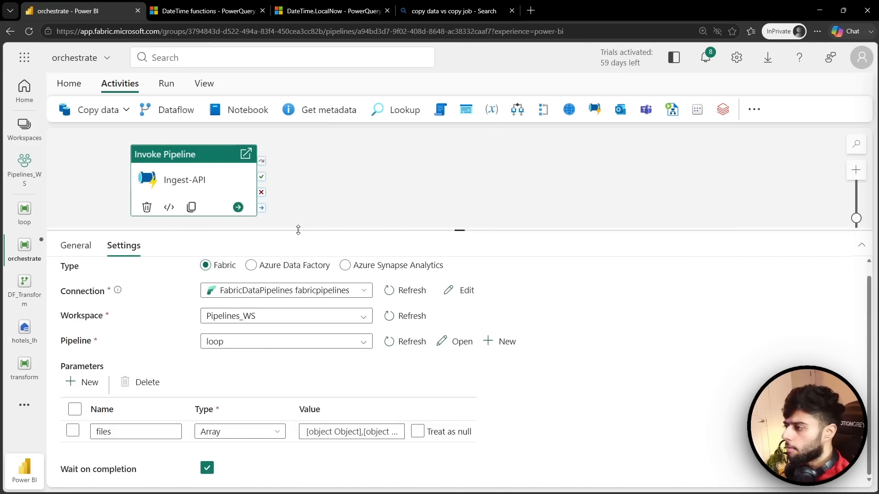
drag(292, 230, 292, 338)
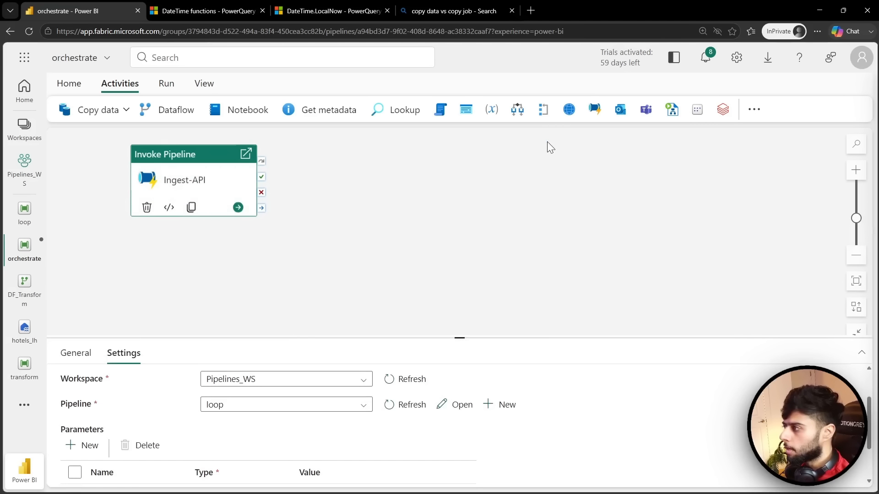
click(594, 109)
drag(359, 178, 188, 263)
drag(275, 385, 192, 388)
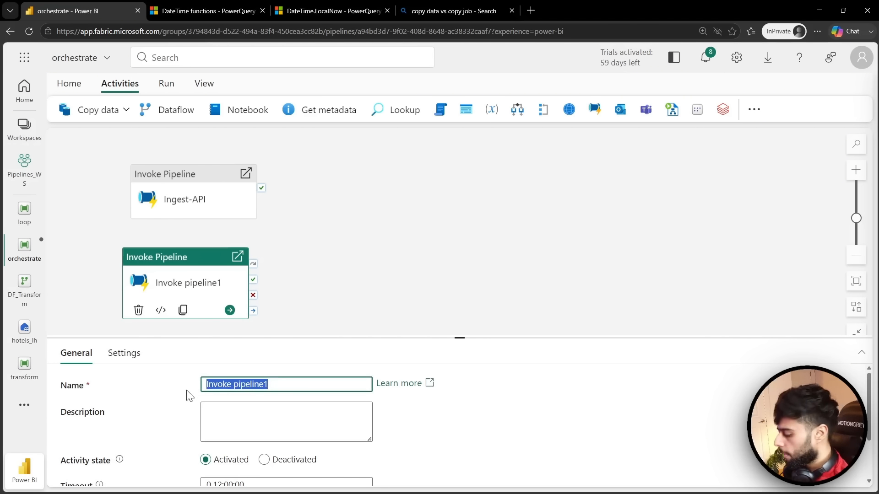
text(Ingest-)
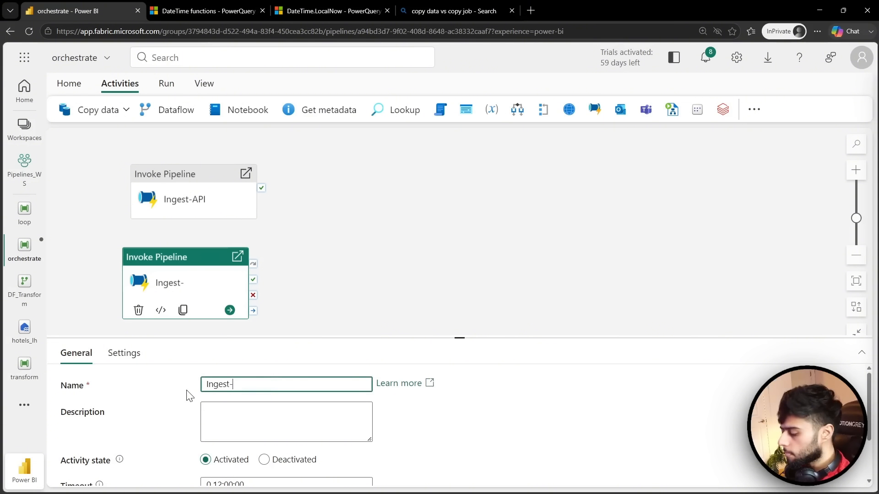
text(Azure)
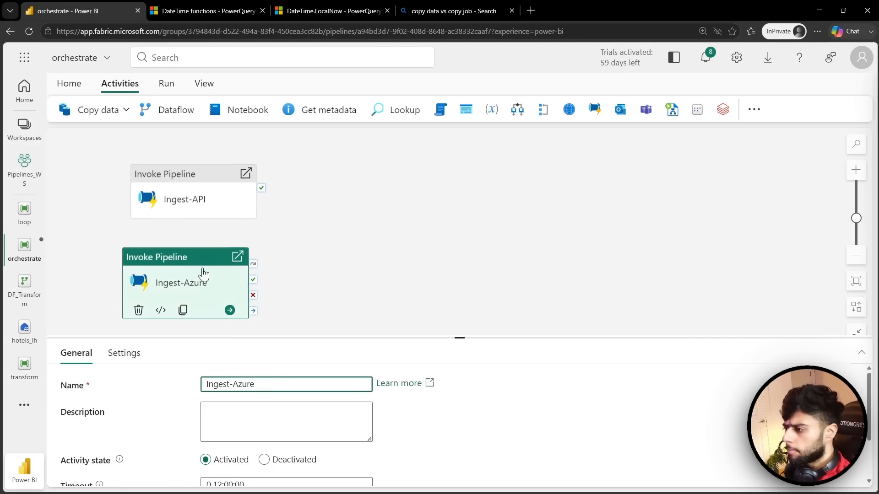
drag(204, 274, 220, 271)
- Set Ingest-Azure to use the existing FabricDataPipelines connection and invoke the metadata_if pipeline
drag(458, 337, 458, 284)
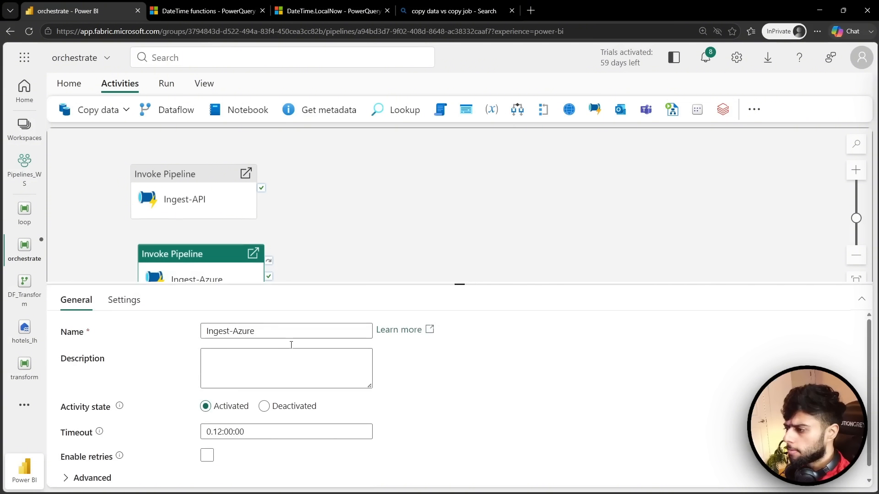
click(126, 305)
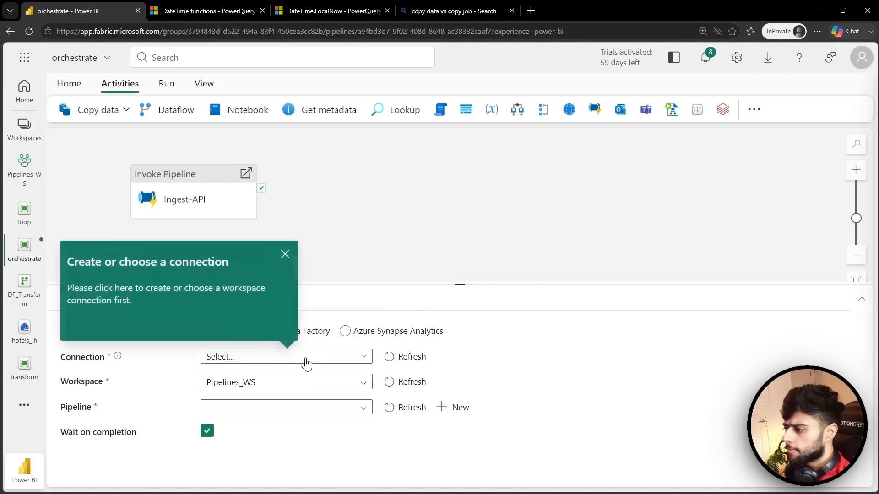
click(312, 358)
click(271, 375)
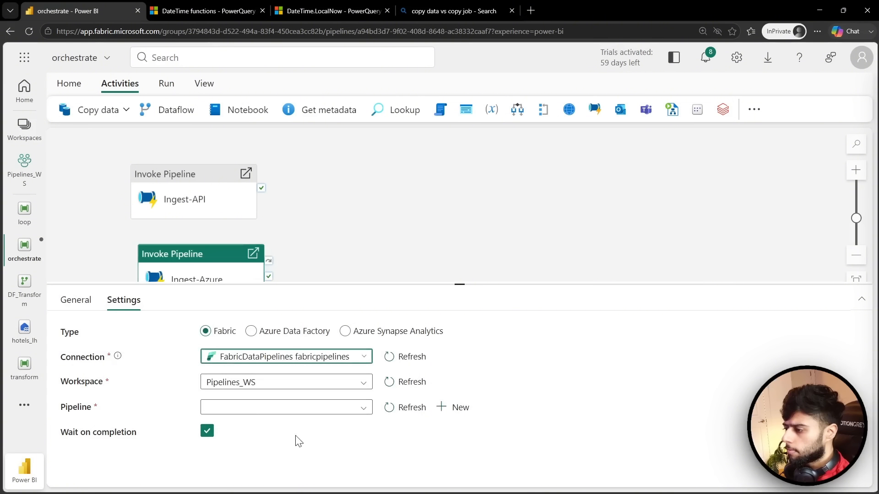
click(242, 407)
scroll(260, 476, down, 2)
scroll(259, 478, down, 1)
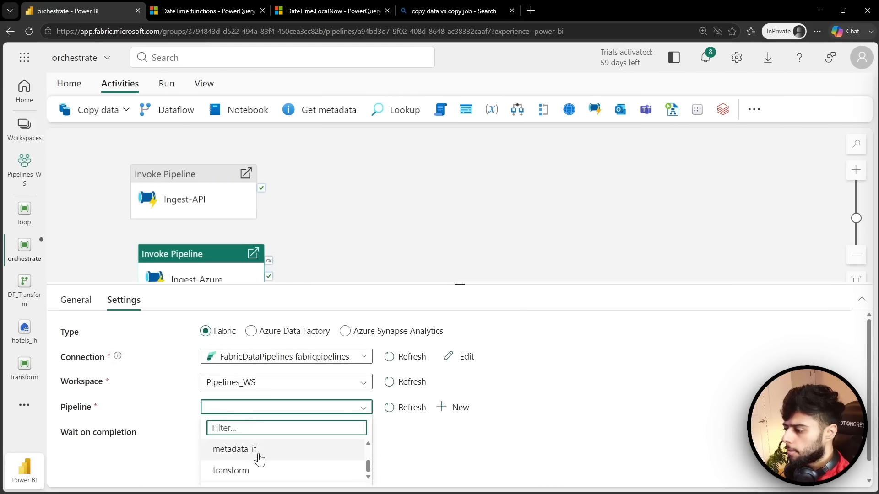
click(257, 453)
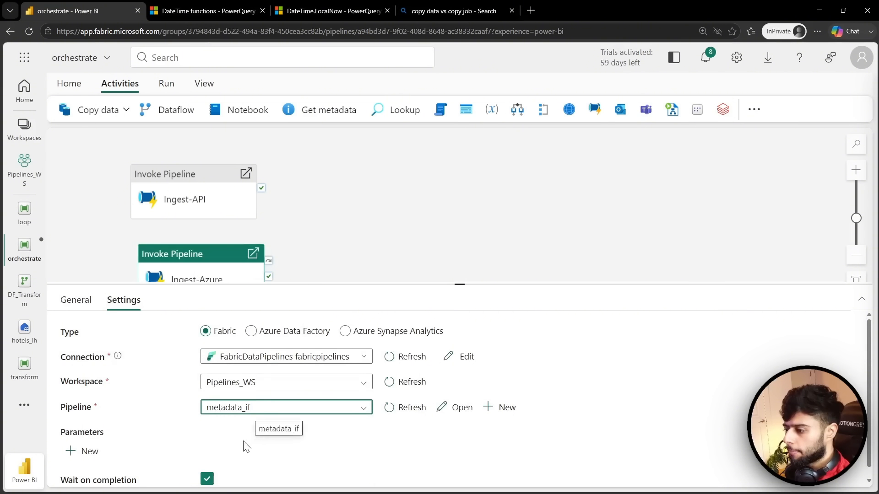
- Reposition the Ingest-Azure activity so it lines up beneath Ingest-API on the orchestrate canvas
scroll(246, 446, down, 1)
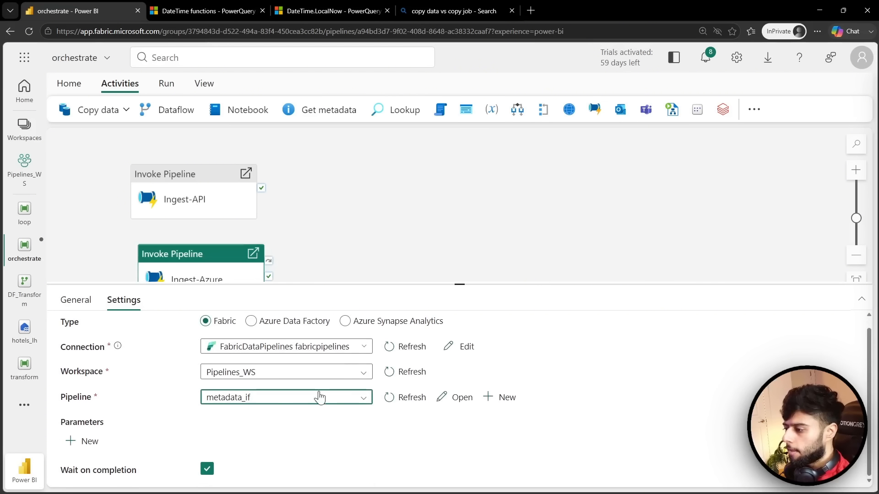
click(388, 221)
drag(198, 279, 187, 280)
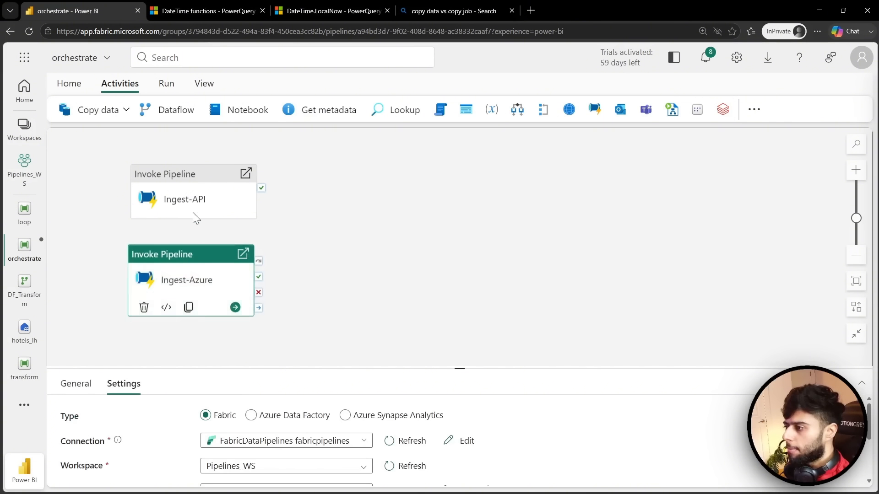
click(342, 273)
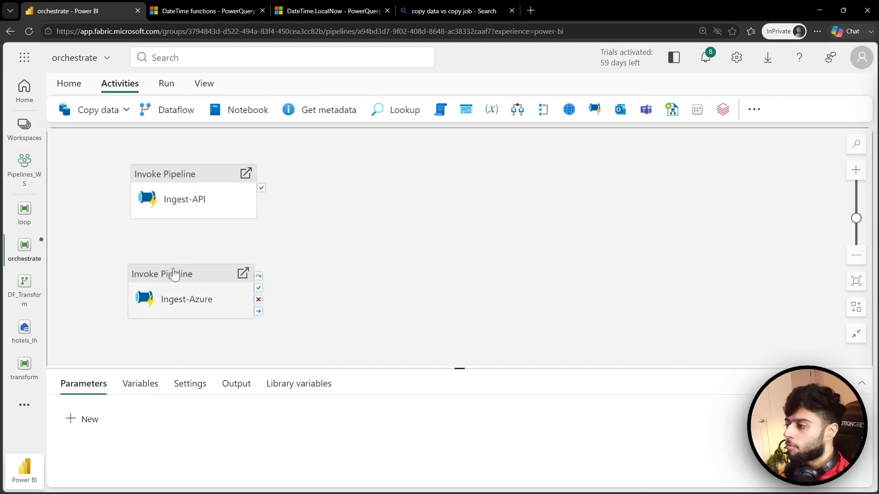
- Add a third Invoke Pipeline activity named TransformLoad and make it run on success of both Ingest-API and Ingest-Azure
click(594, 110)
drag(329, 169, 391, 213)
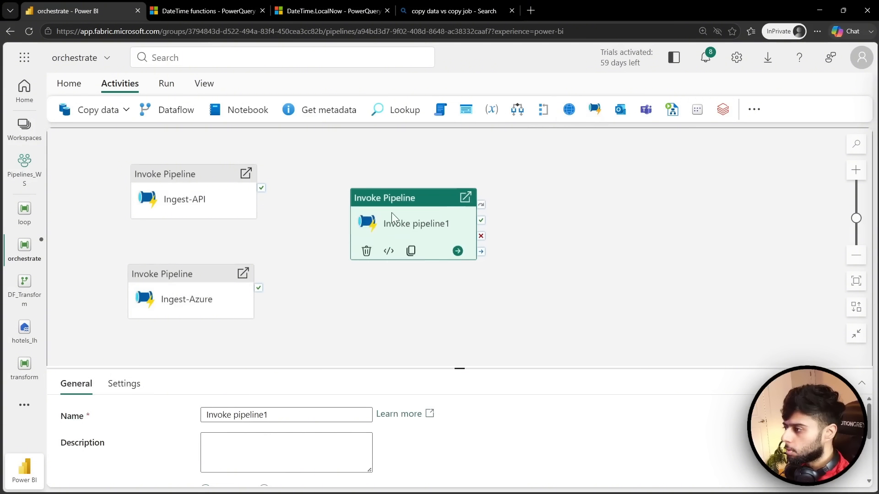
drag(269, 414, 90, 414)
key(ctrl+a)
text(Tra)
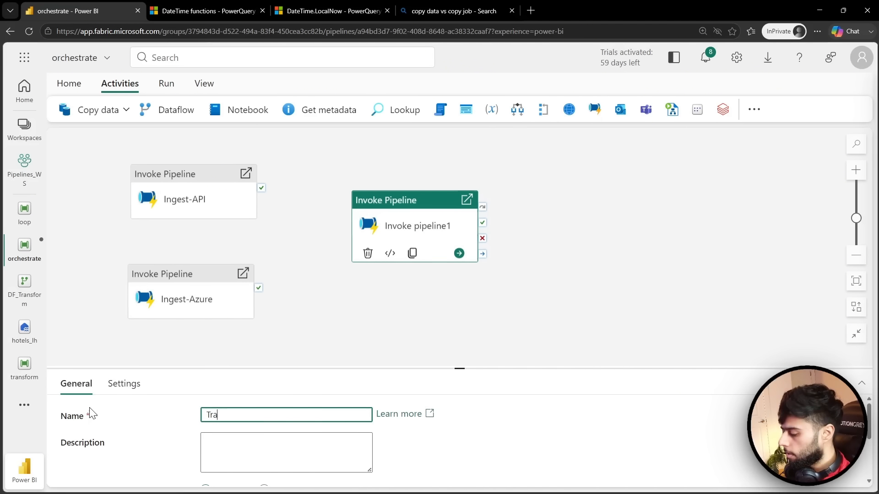
text(nsformLoad)
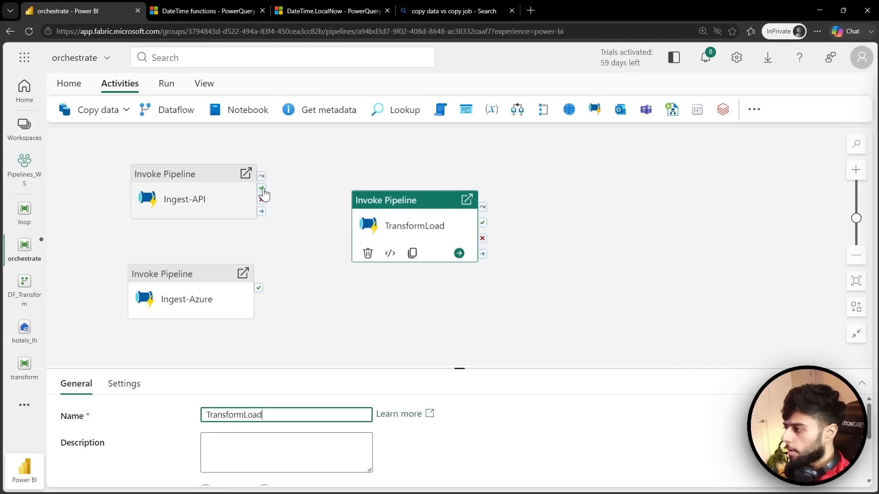
drag(263, 189, 357, 219)
drag(259, 289, 361, 243)
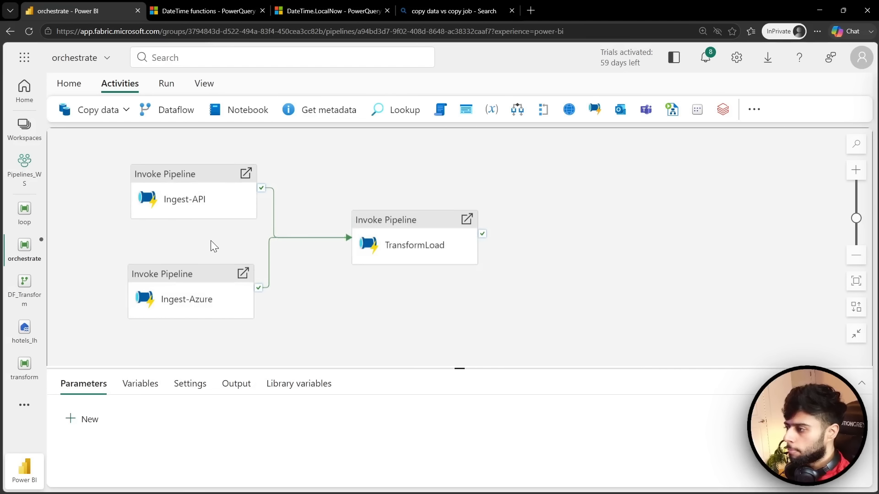
- Set TransformLoad to use the existing FabricDataPipelines connection and invoke the transform pipeline from Pipelines_WS
click(423, 246)
drag(469, 378, 460, 312)
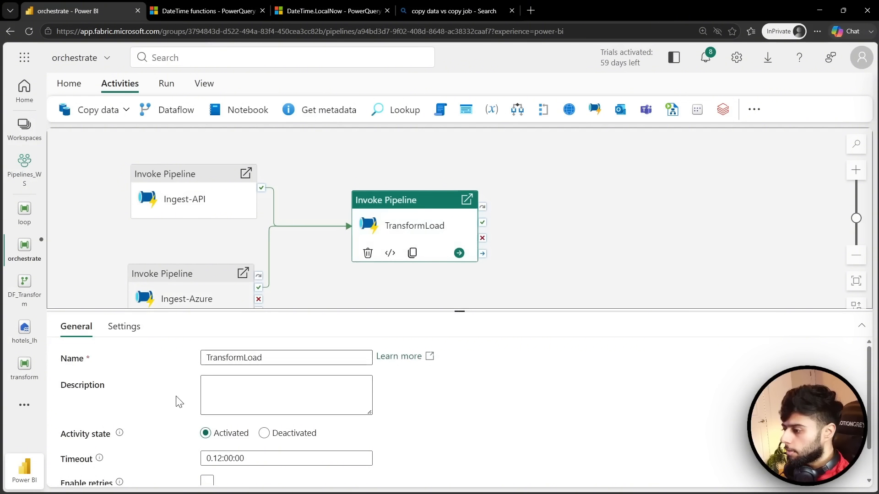
scroll(176, 400, down, 2)
click(122, 326)
click(278, 388)
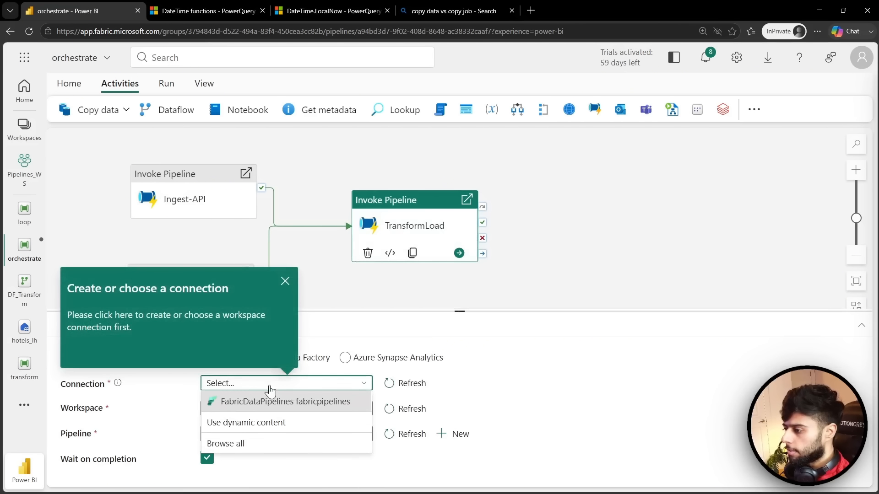
click(245, 402)
click(235, 435)
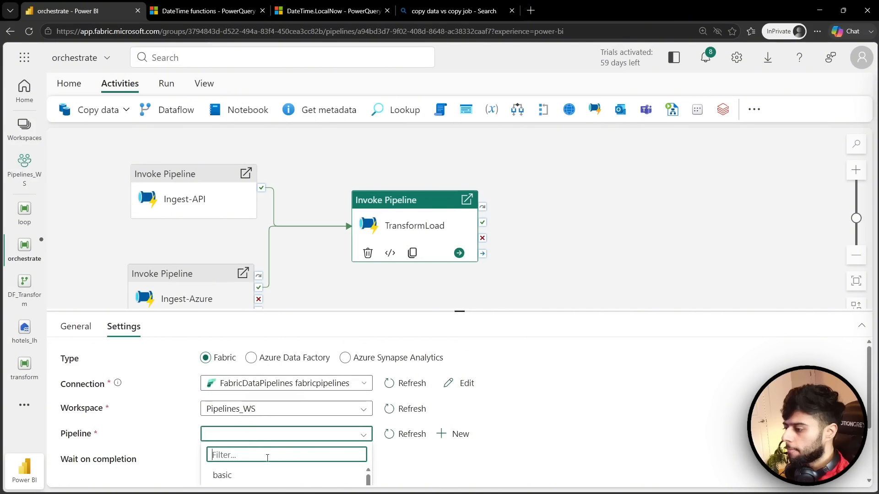
scroll(249, 465, down, 2)
click(255, 458)
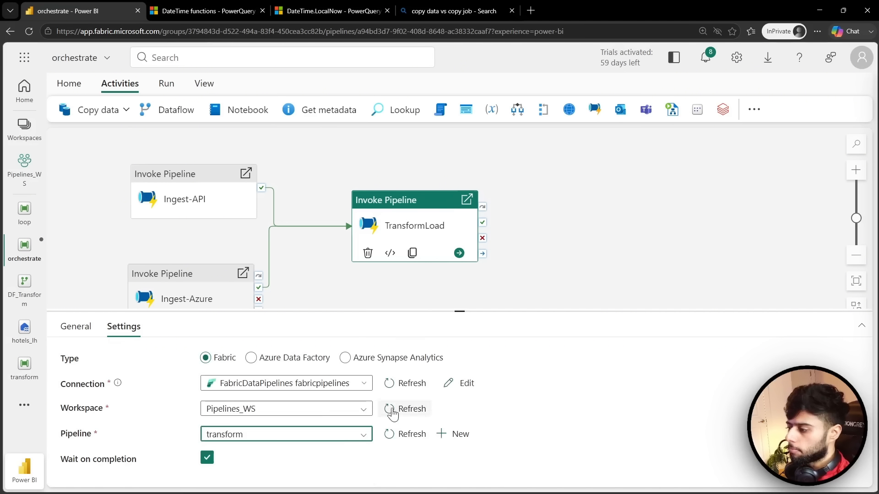
scroll(253, 451, down, 1)
click(327, 290)
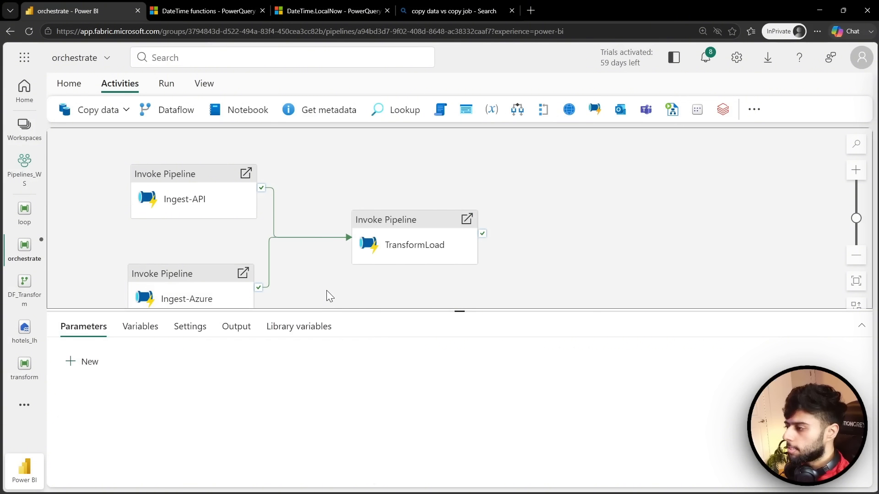
- Add an Office 365 Email activity after TransformLoad and connect it to TransformLoad's on-fail and on-skip outputs
drag(459, 312, 459, 412)
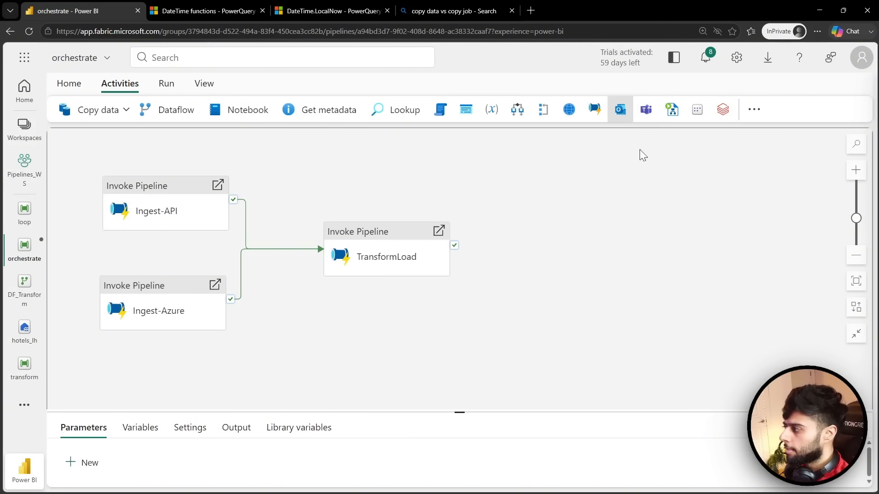
click(621, 111)
drag(333, 185, 630, 269)
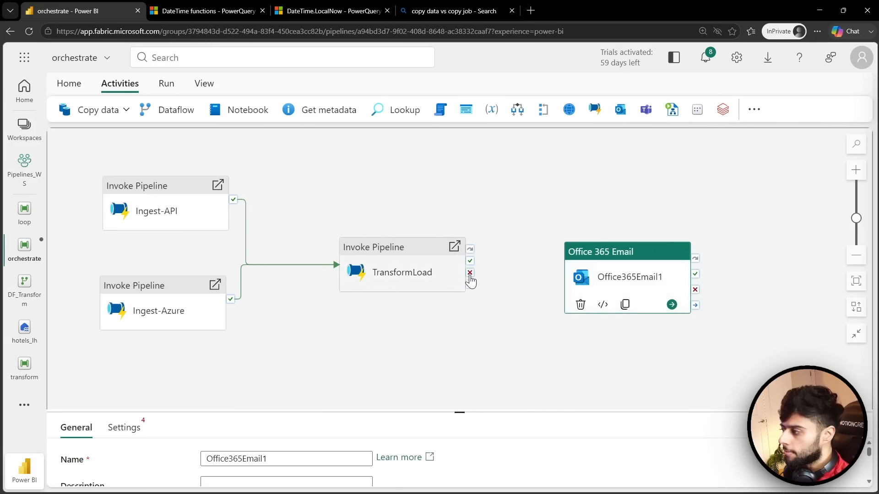
drag(469, 273, 581, 288)
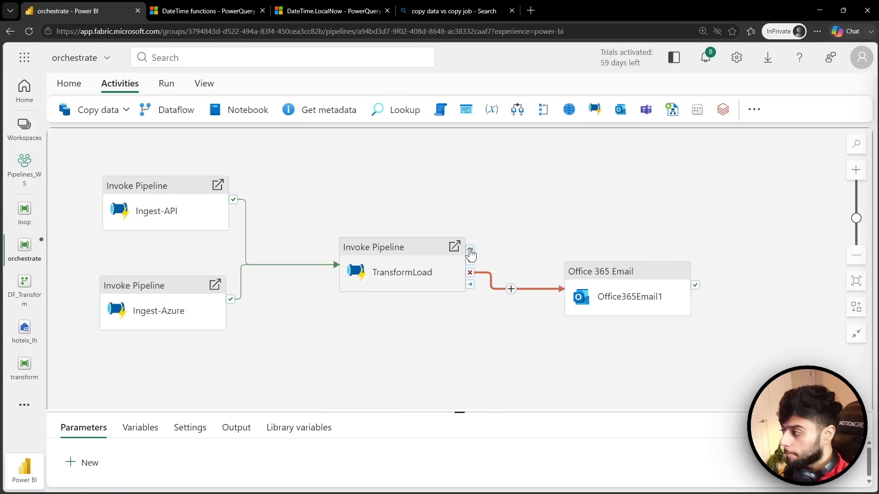
drag(470, 250, 615, 255)
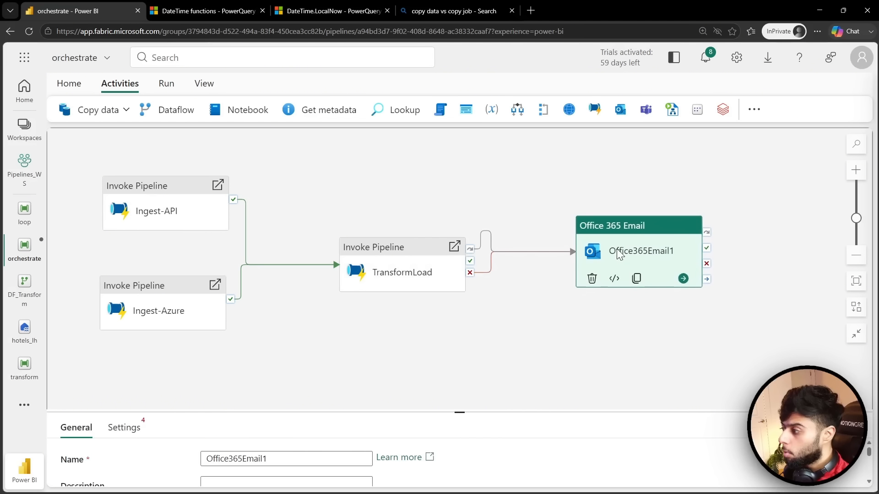
click(529, 323)
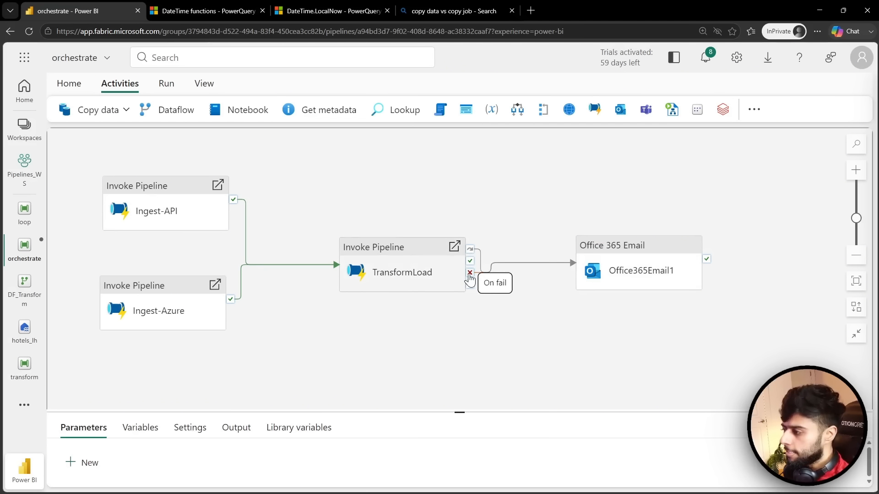
drag(331, 222, 491, 302)
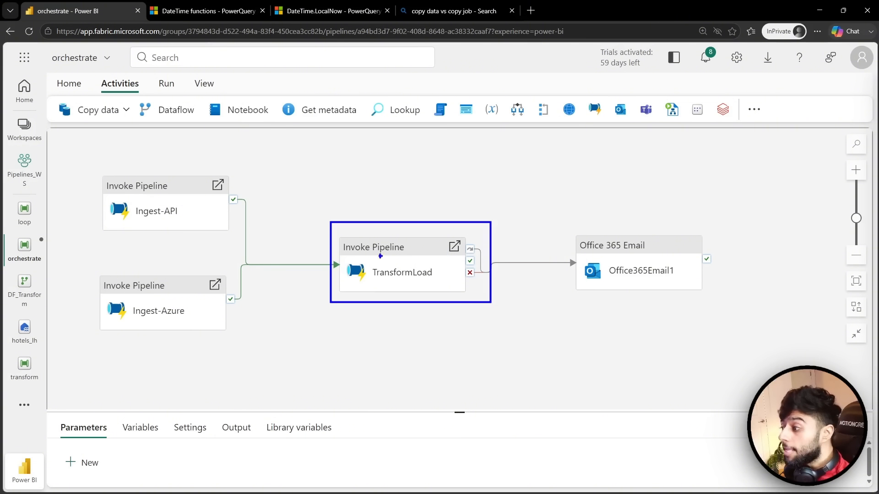
mouse_move(87, 170)
mouse_down()
mouse_move(163, 218)
mouse_move(240, 244)
mouse_up()
drag(89, 263, 243, 340)
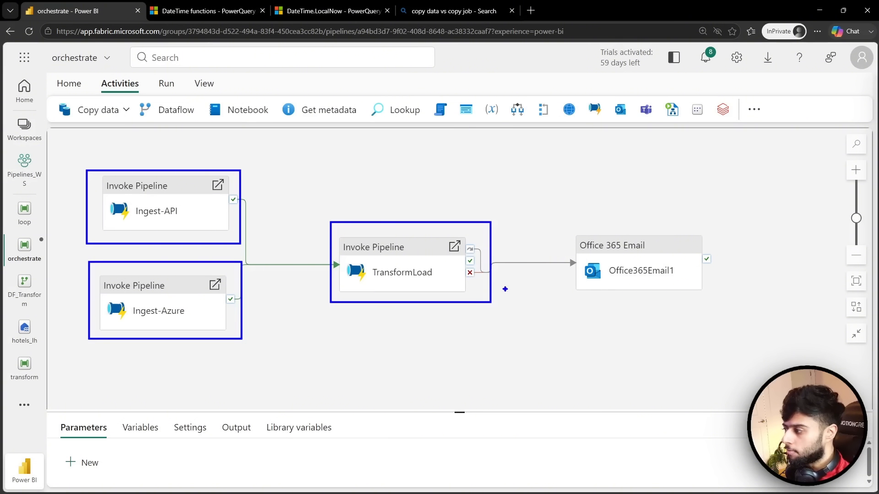
mouse_move(568, 232)
mouse_down()
mouse_move(681, 292)
mouse_move(732, 300)
mouse_up()
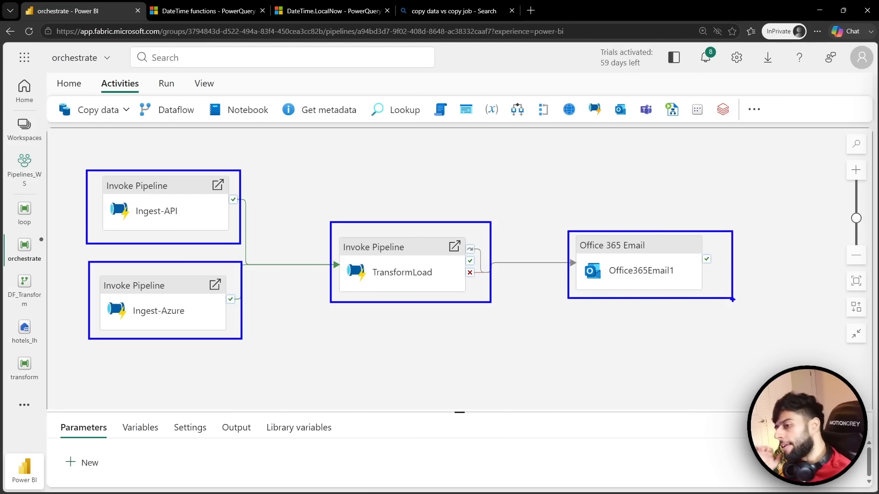
key(Escape)
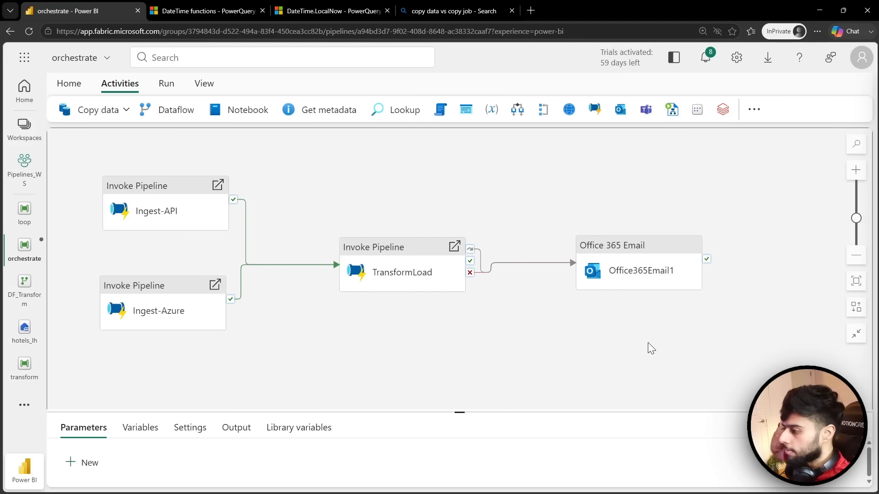
- Delete the Office 365 Email activity and its links from the orchestrate pipeline
drag(645, 270, 648, 241)
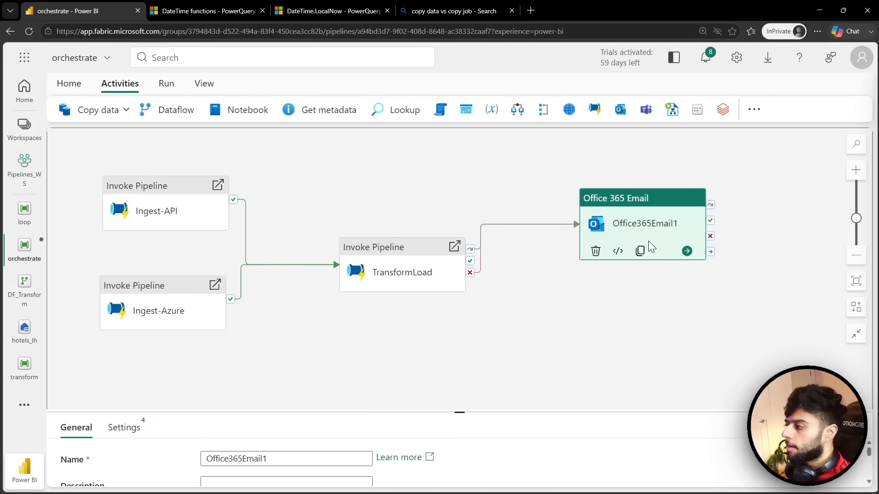
click(535, 319)
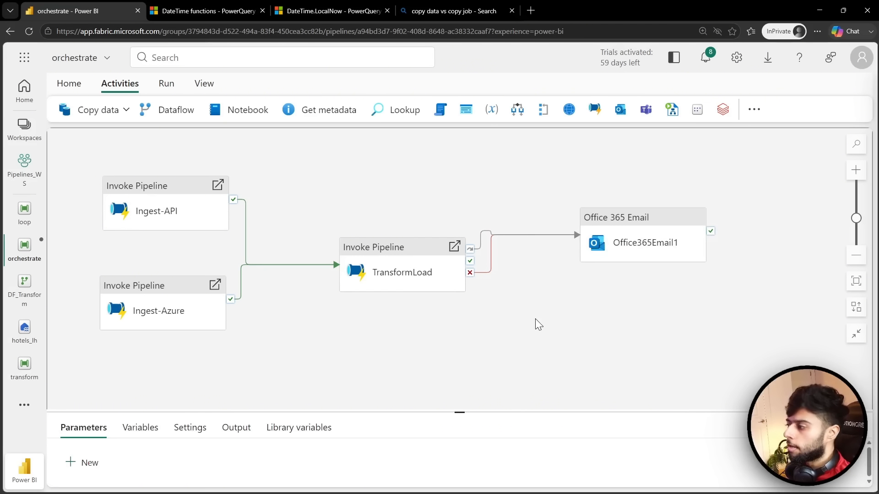
click(663, 233)
key(Delete)
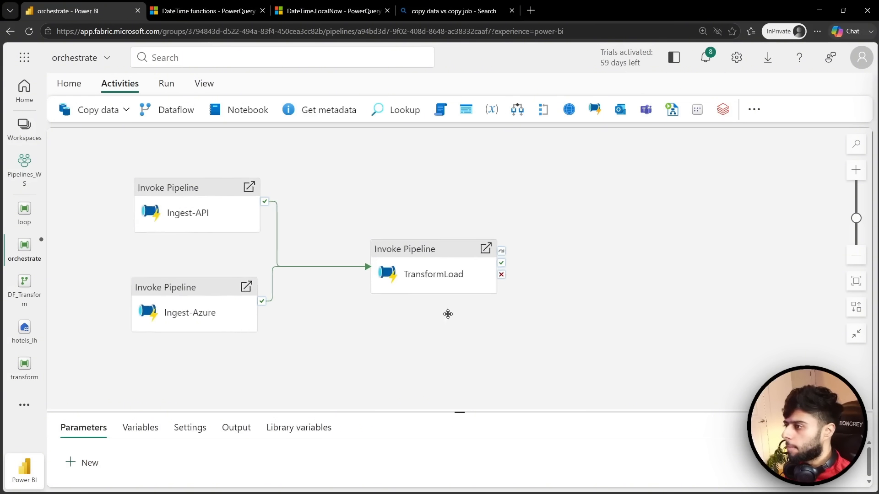
- Save the orchestrate pipeline and run it
click(71, 84)
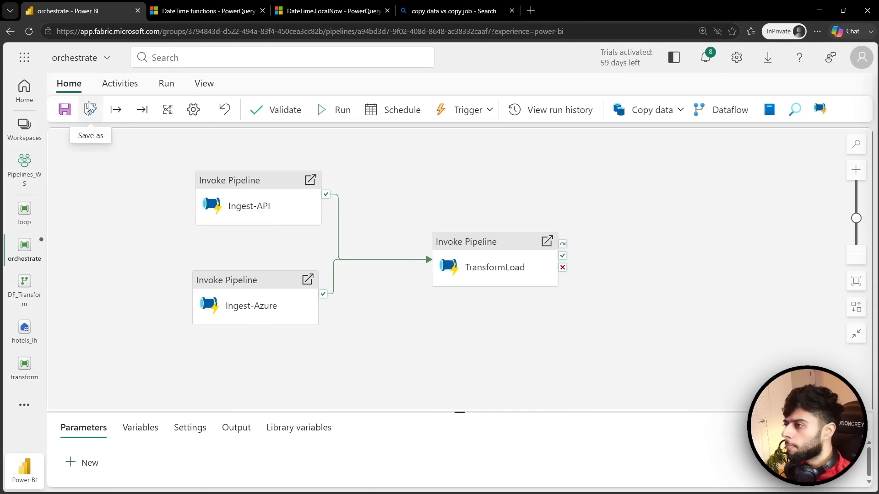
click(65, 110)
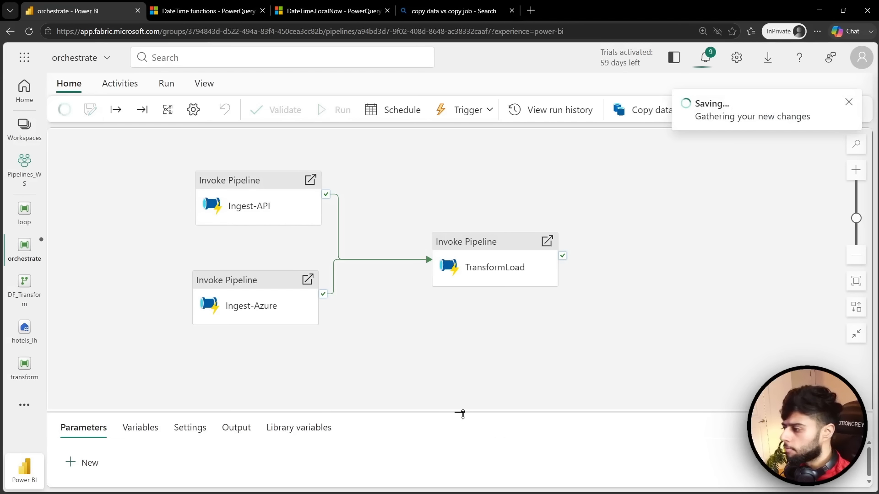
drag(472, 413, 475, 358)
click(337, 116)
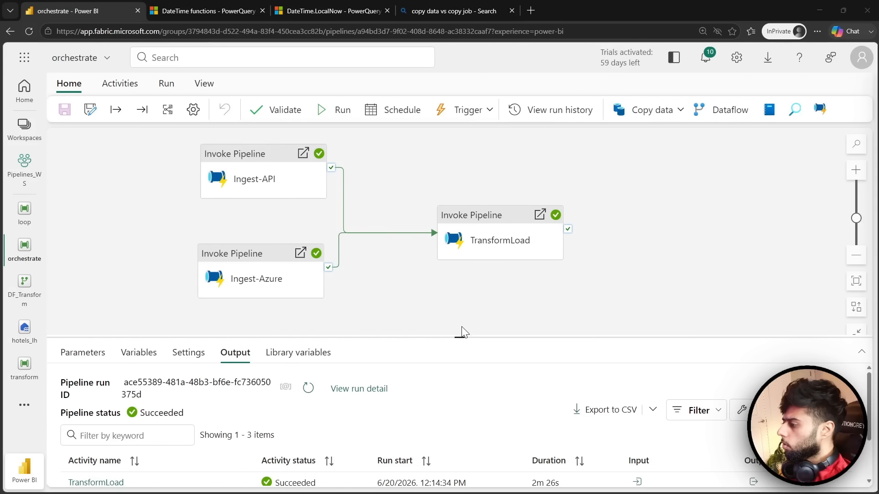
- Open the hotels_lh lakehouse, refresh the raw schema and check the processed_at values in the hotels_enr table
mouse_move(459, 338)
mouse_down()
mouse_move(445, 304)
mouse_move(451, 342)
mouse_up()
click(28, 341)
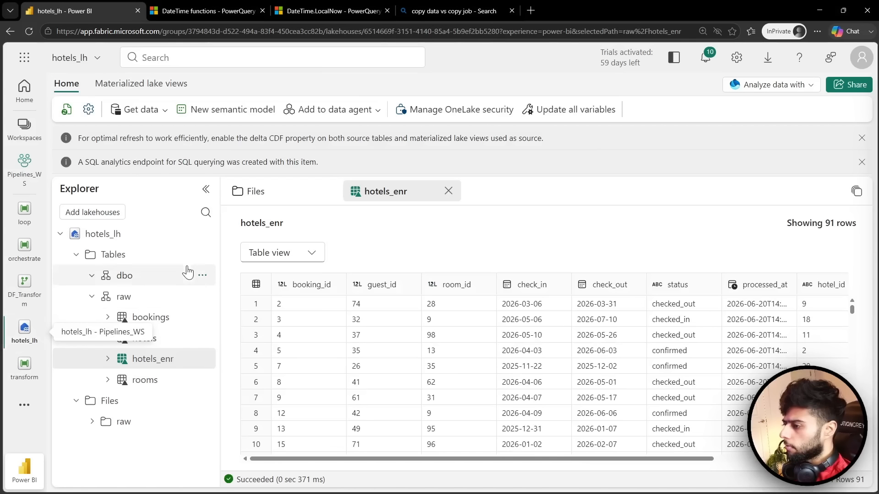
click(197, 297)
click(223, 413)
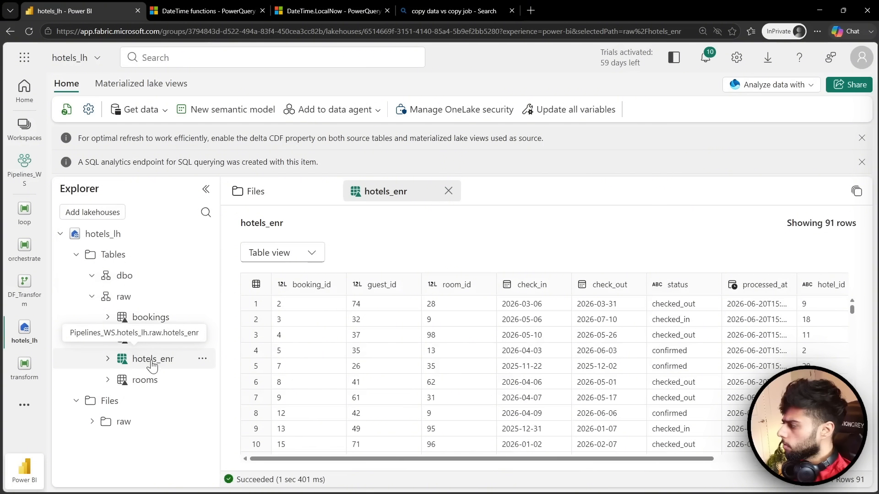
click(76, 254)
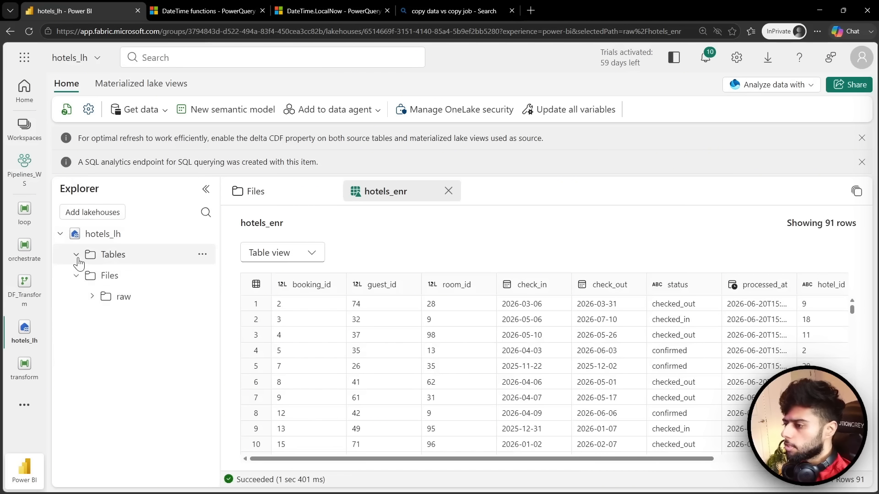
- Return to the orchestrate pipeline, start adding a fixed schedule and set its repeat to Daily
click(24, 249)
drag(463, 337, 459, 321)
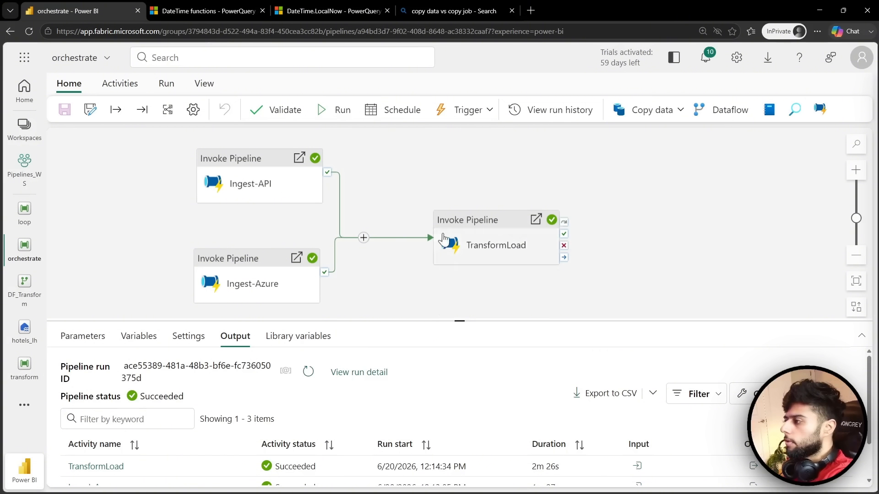
click(378, 117)
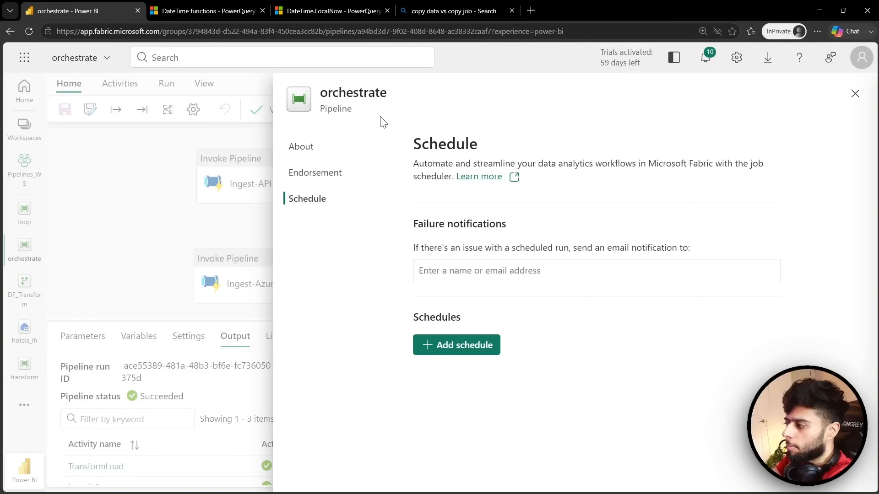
click(455, 345)
scroll(439, 311, down, 3)
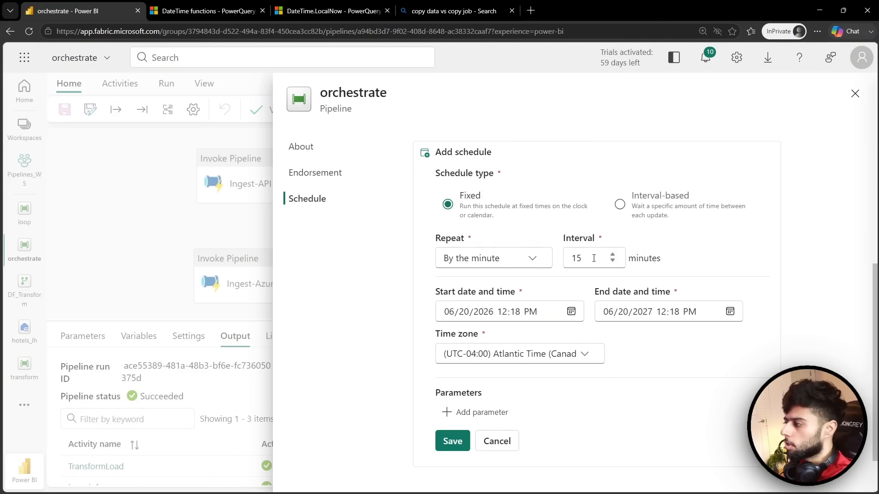
click(532, 259)
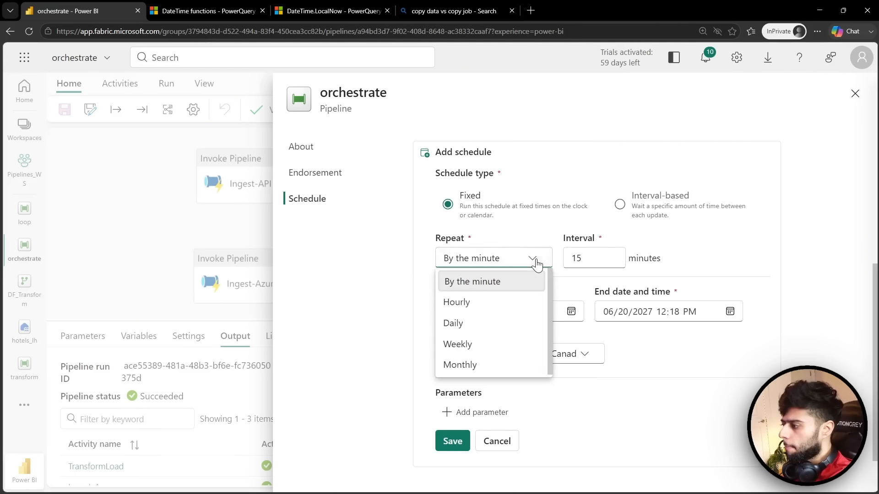
click(469, 323)
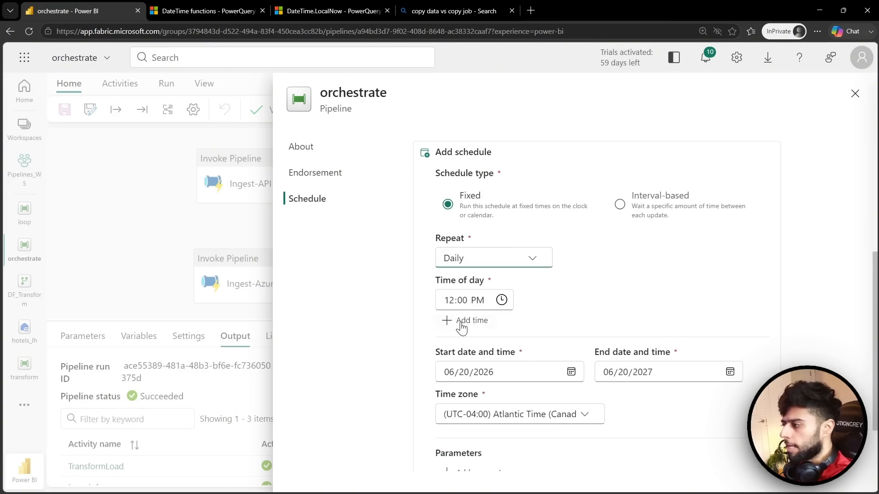
- Review the daily schedule's time of day, date range and time zone settings, and close the schedule without saving it
click(502, 300)
click(595, 300)
scroll(602, 308, down, 2)
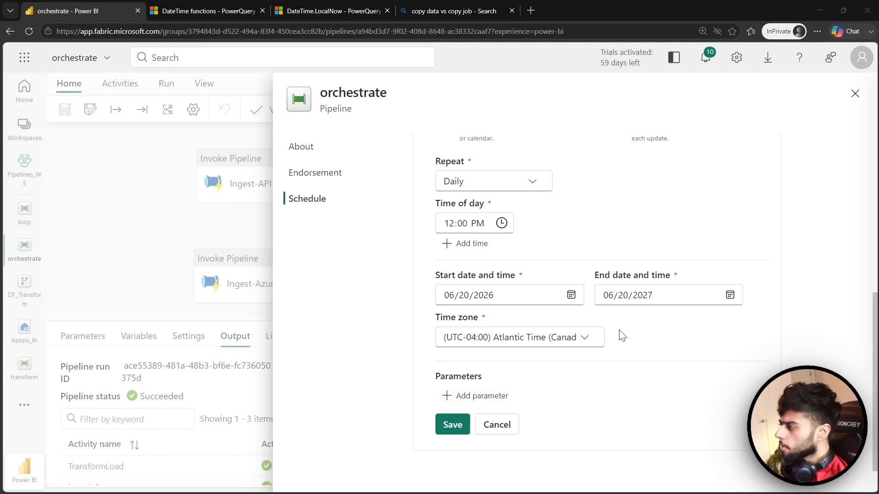
scroll(648, 362, up, 8)
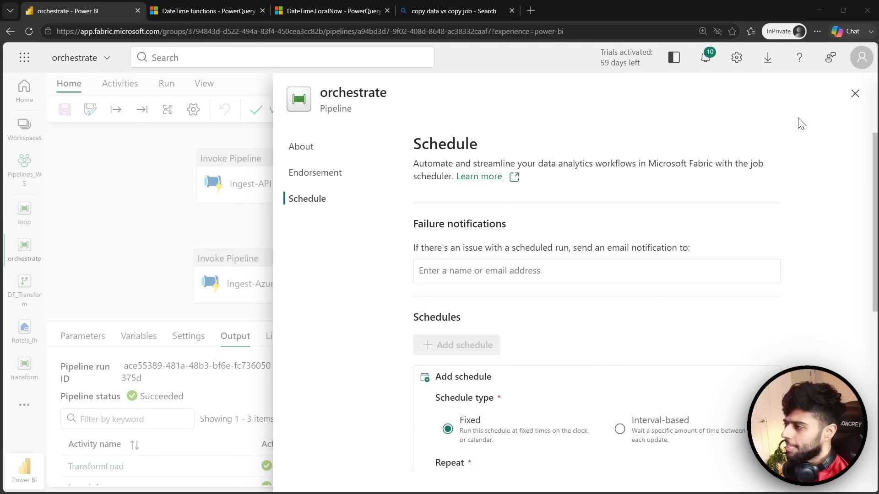
click(854, 93)
drag(625, 251, 580, 250)
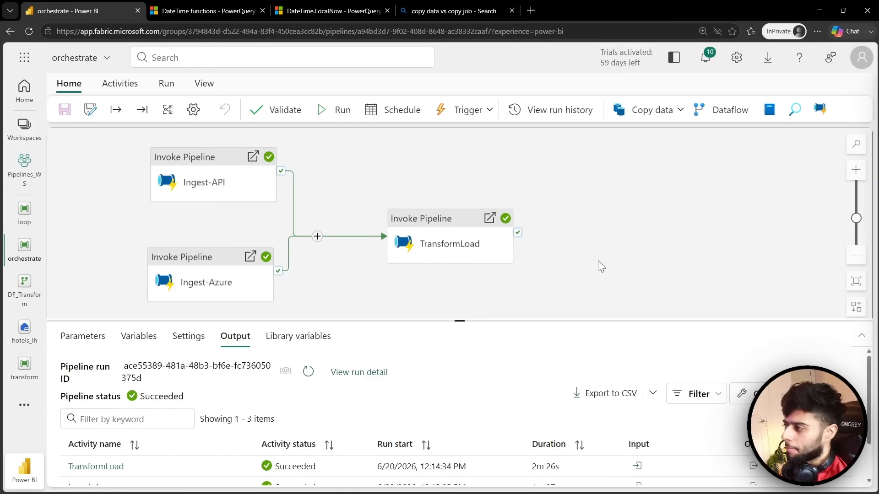
- Look over the options for adding a trigger rule to the orchestrate pipeline and close the form without creating the rule
click(490, 111)
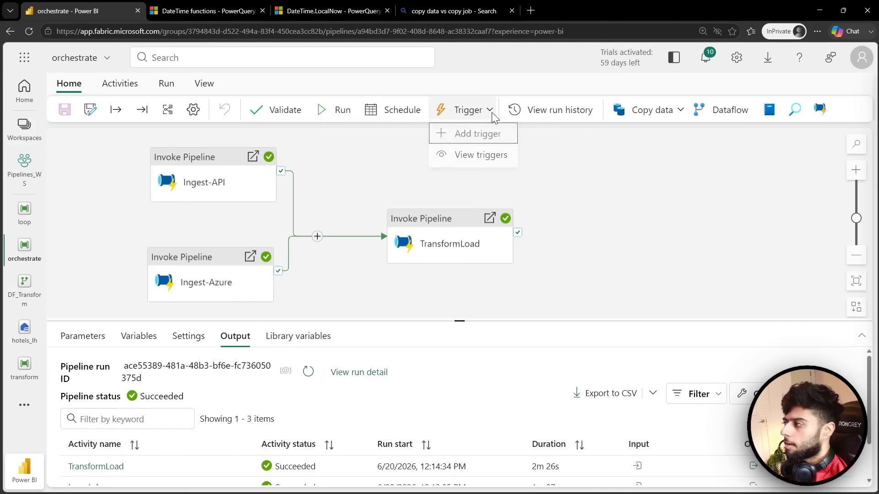
click(476, 138)
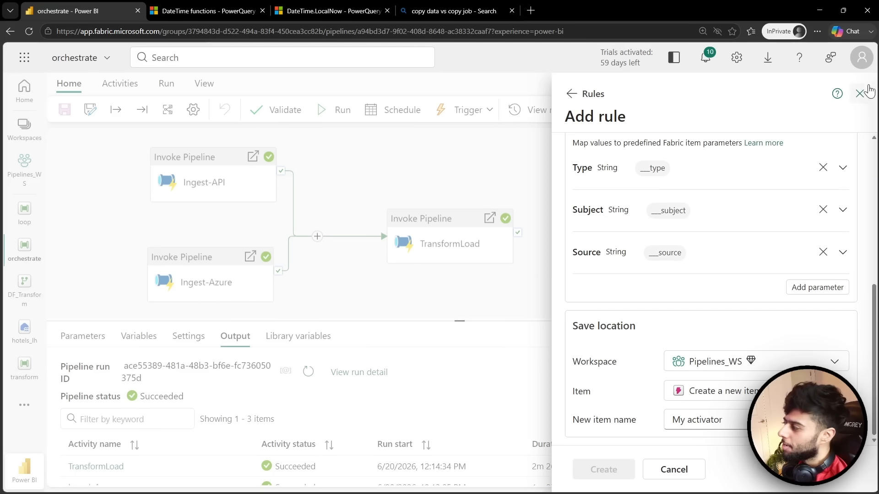
click(859, 94)
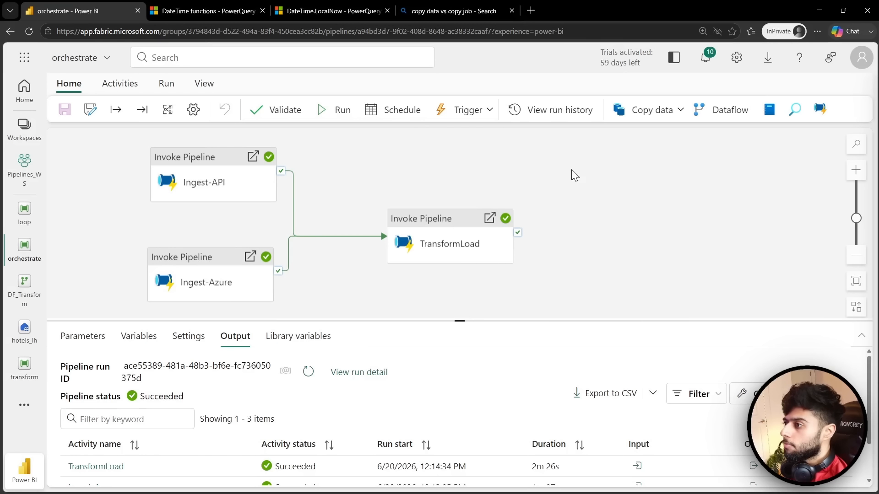
drag(458, 320, 453, 370)
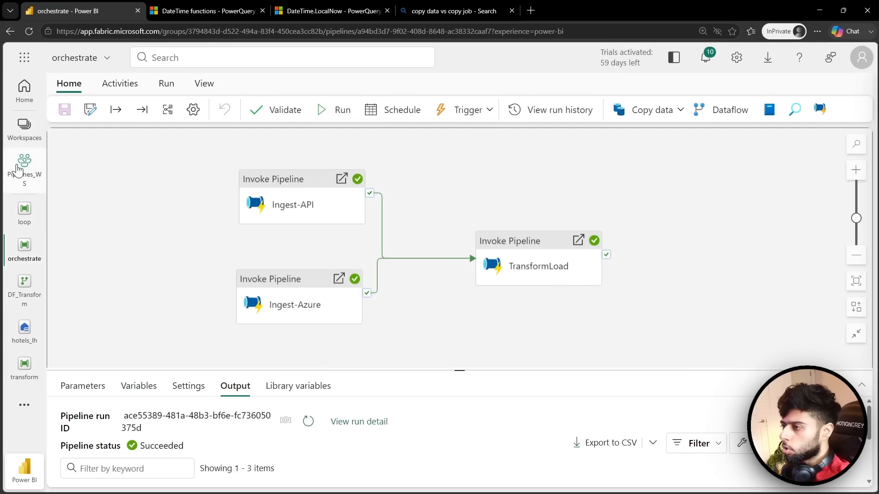
- Open the monitoring hub, refresh it and return from the DF_Transform historical runs to the list of all activities
click(27, 405)
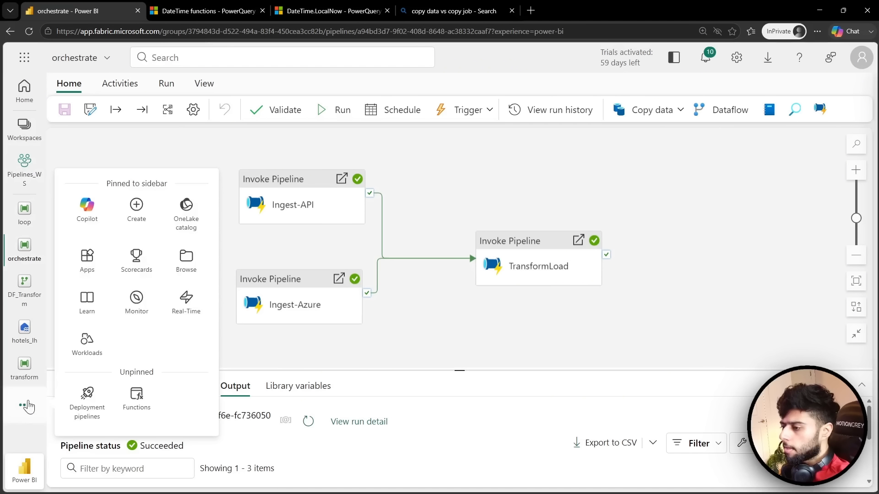
click(136, 299)
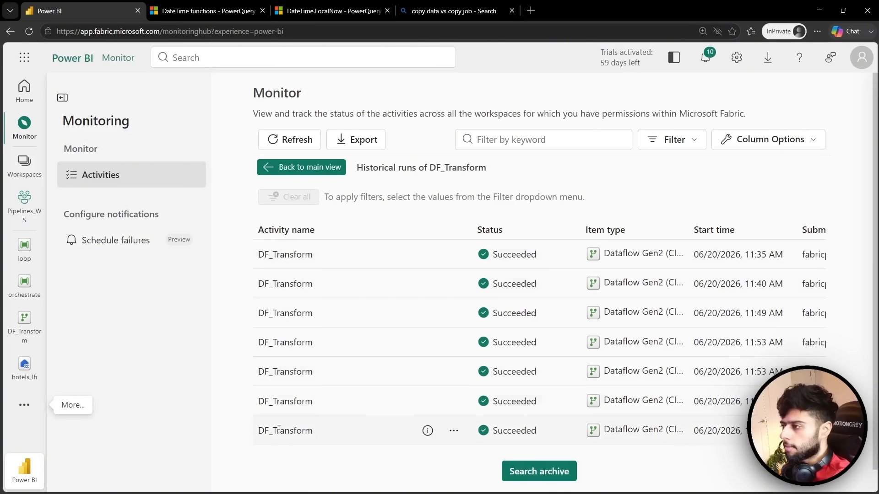
click(293, 140)
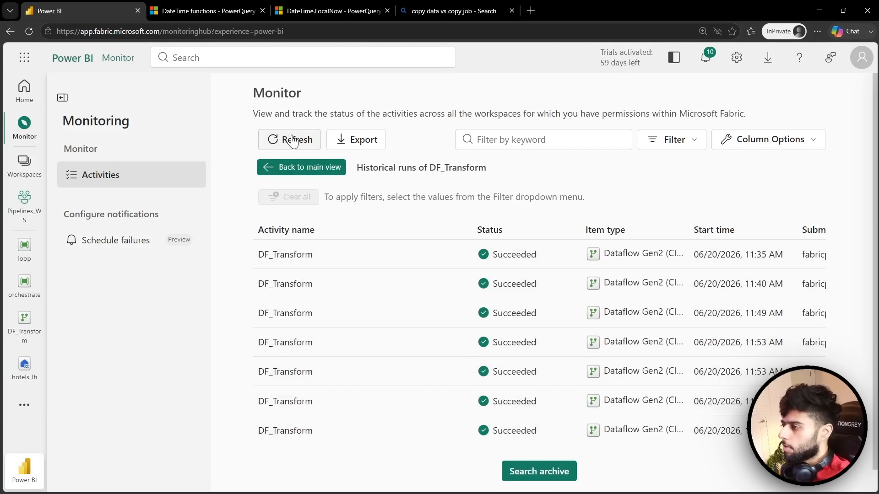
scroll(343, 306, down, 1)
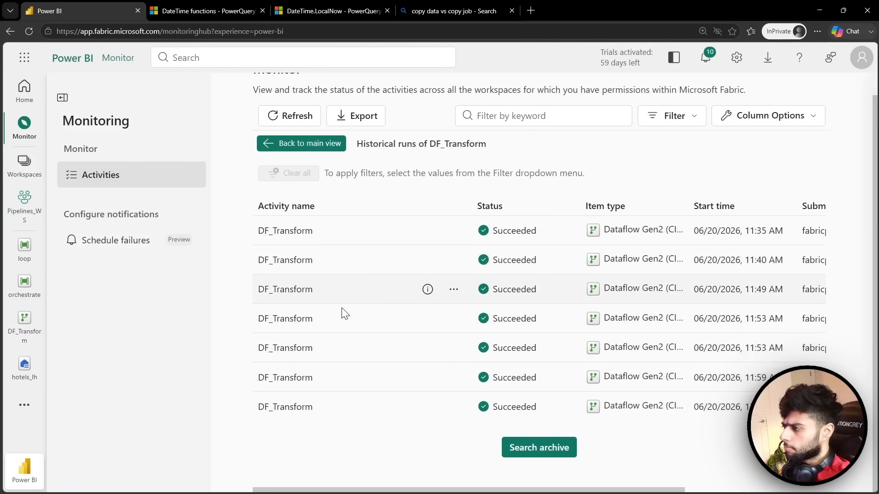
click(300, 145)
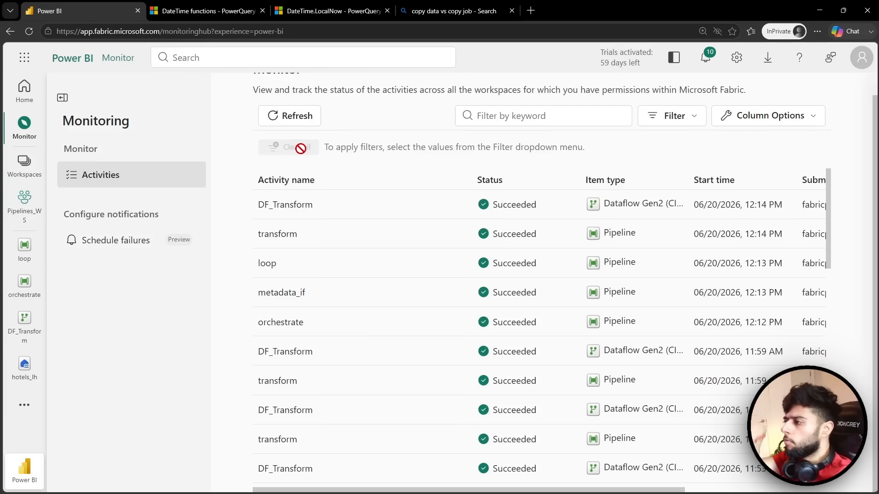
key(F11)
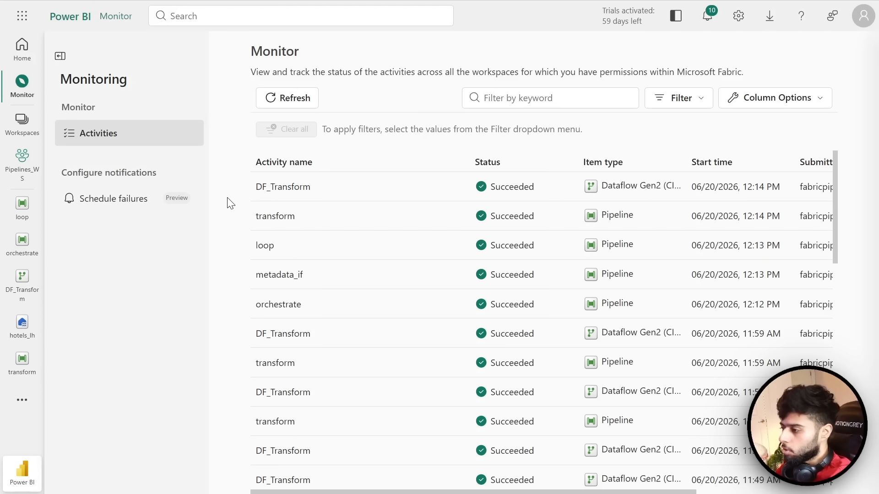
- Open the orchestrate run's details and follow the Ingest-Azure activity's output to the metadata_if pipeline run it invoked
click(280, 305)
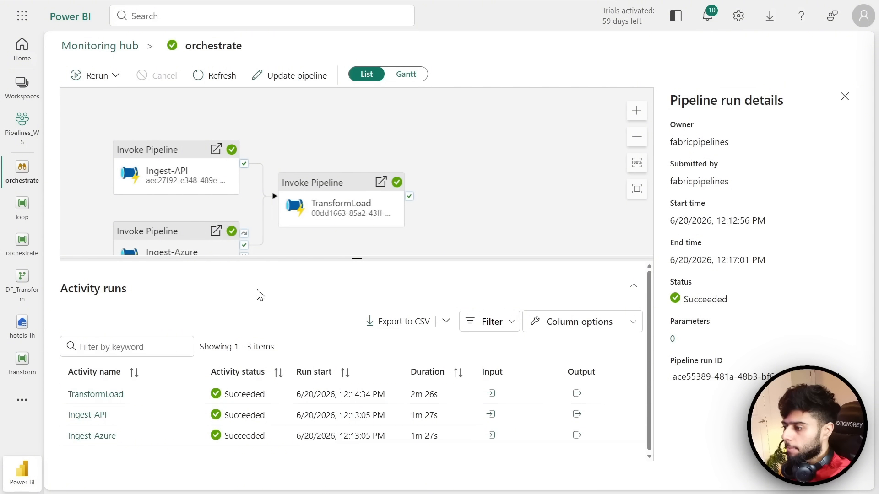
drag(320, 231, 369, 203)
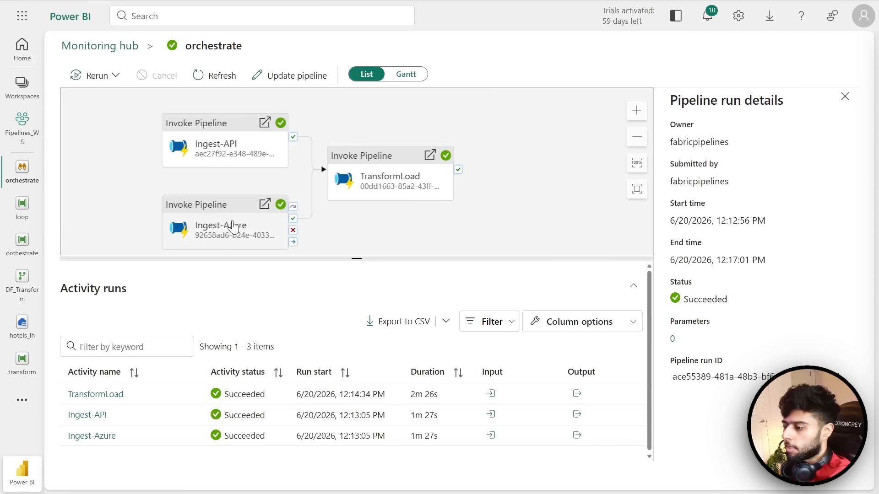
click(577, 437)
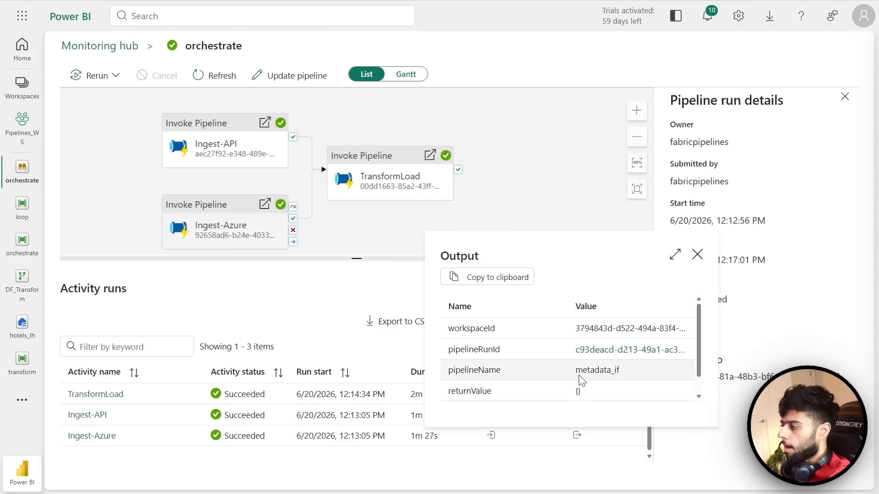
click(606, 350)
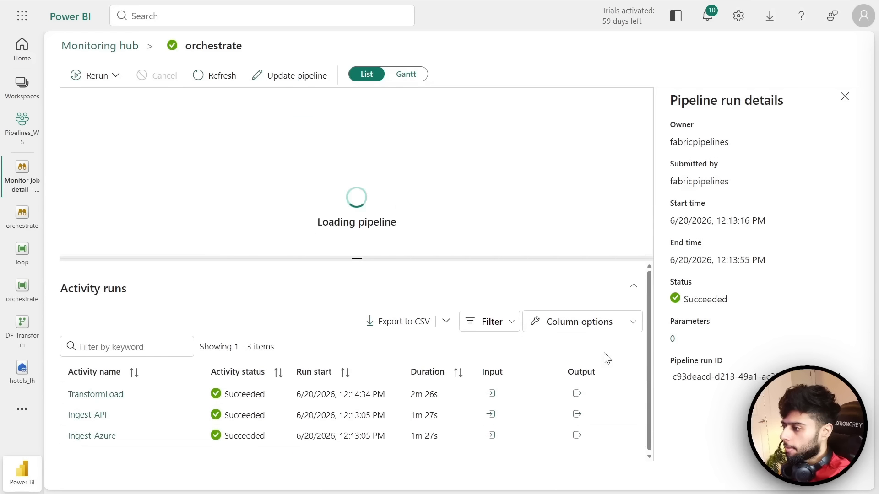
- Review the metadata_if run's activities and inspect the output of its Set variable activity
drag(358, 259, 356, 281)
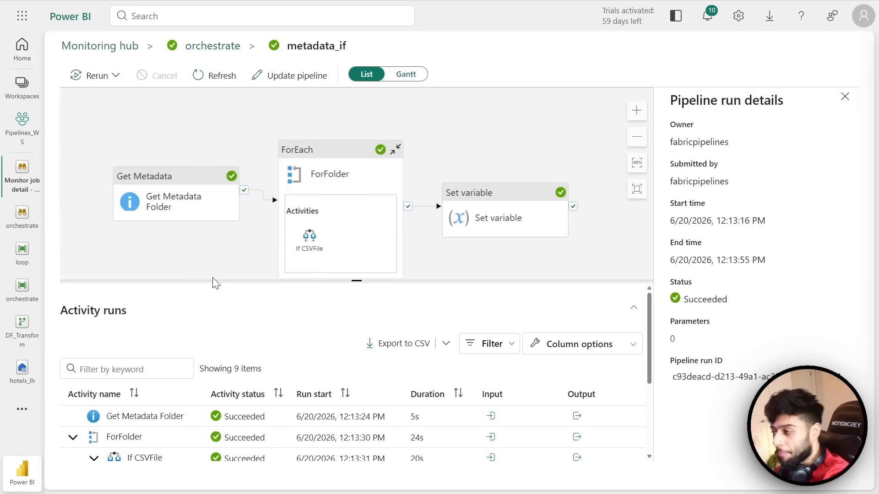
scroll(157, 439, down, 1)
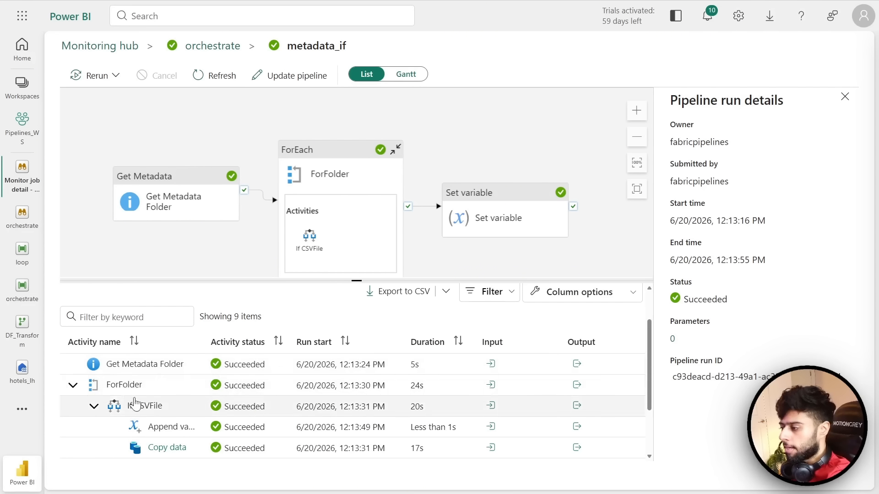
scroll(138, 398, down, 1)
scroll(138, 398, down, 2)
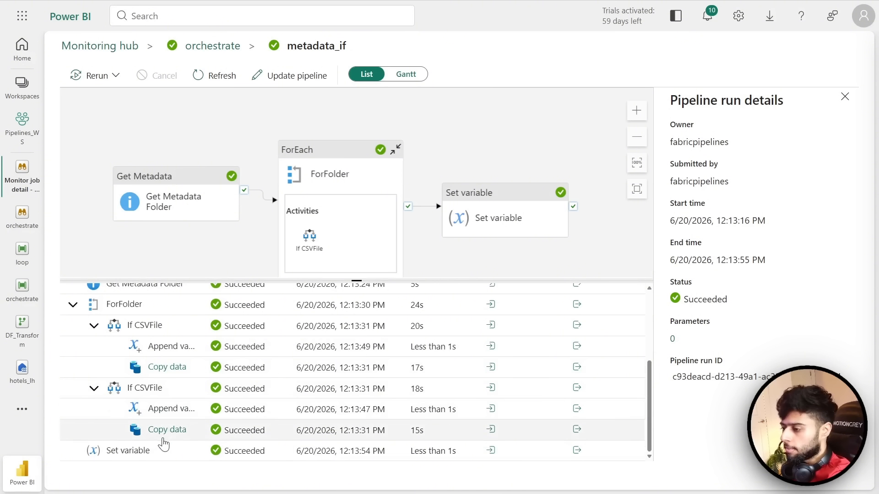
click(576, 450)
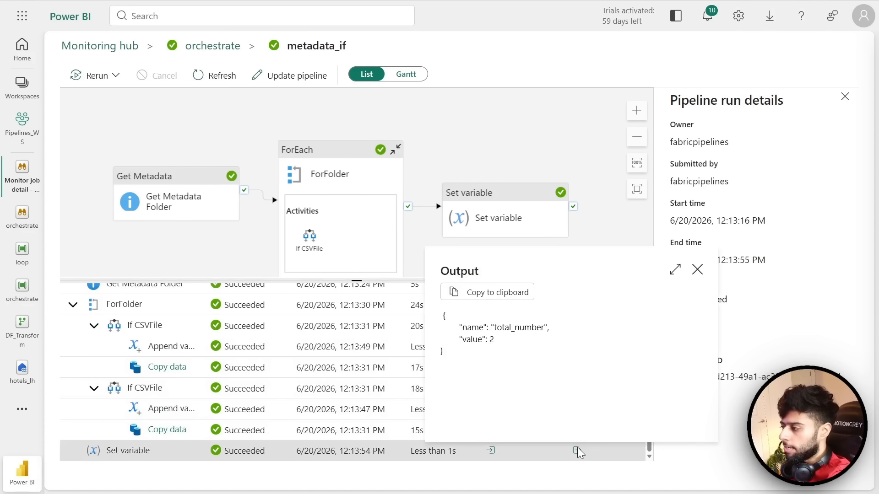
click(697, 269)
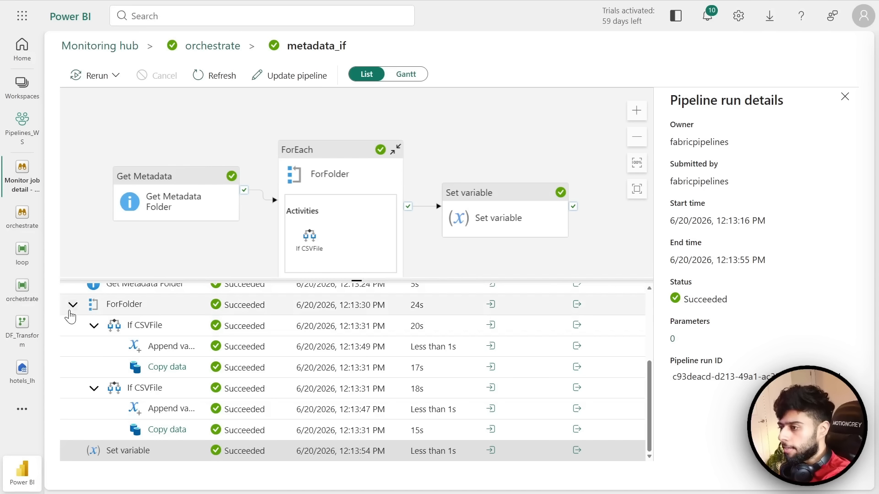
- Return to the orchestrate run, check the Ingest-Azure activity's output and reopen the metadata_if run with its diagram enlarged
click(22, 215)
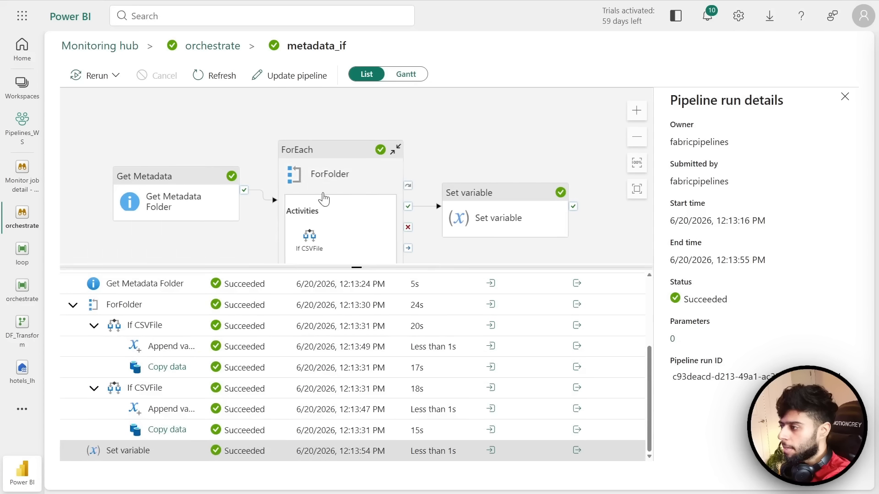
drag(355, 260, 356, 339)
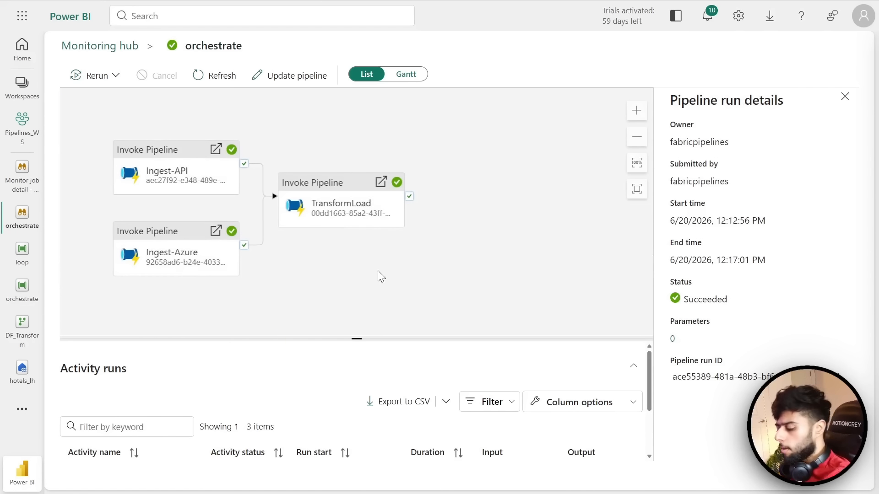
mouse_move(93, 211)
mouse_down()
mouse_move(274, 274)
mouse_move(266, 291)
mouse_up()
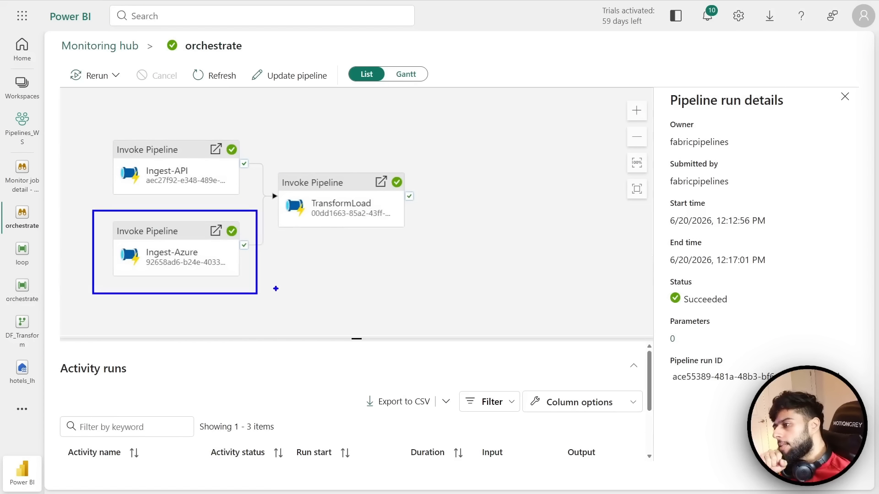
key(Escape)
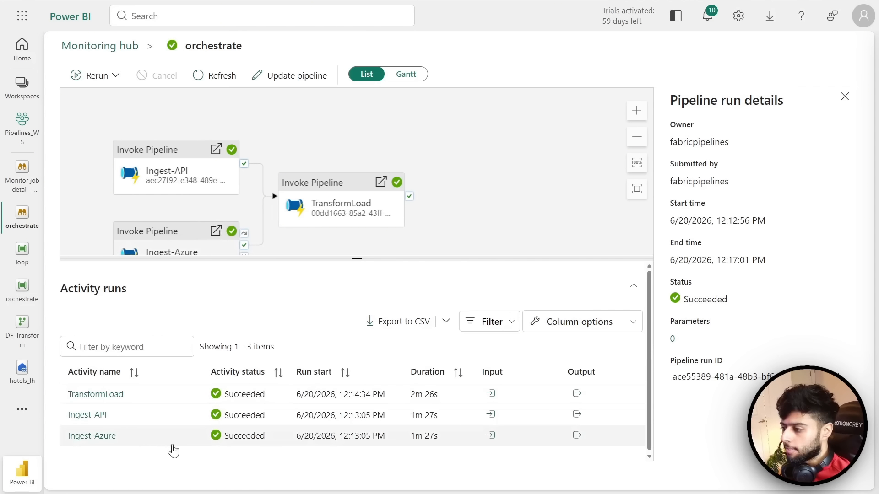
click(576, 442)
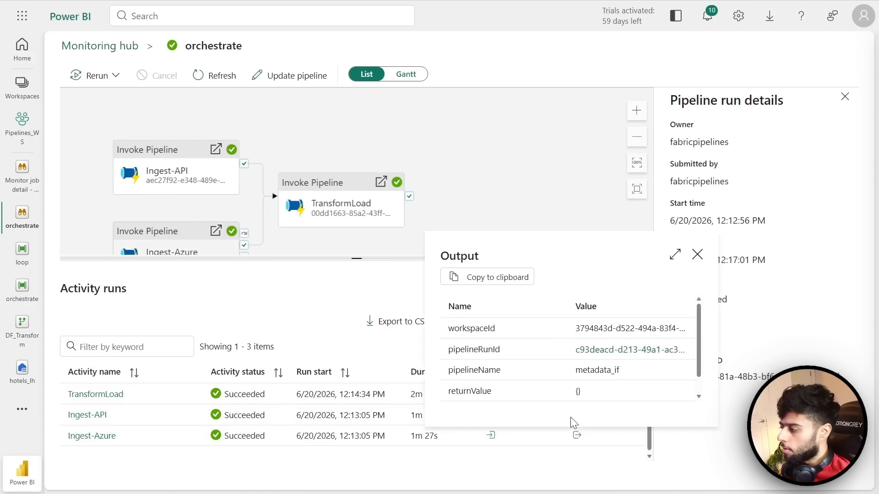
key(Escape)
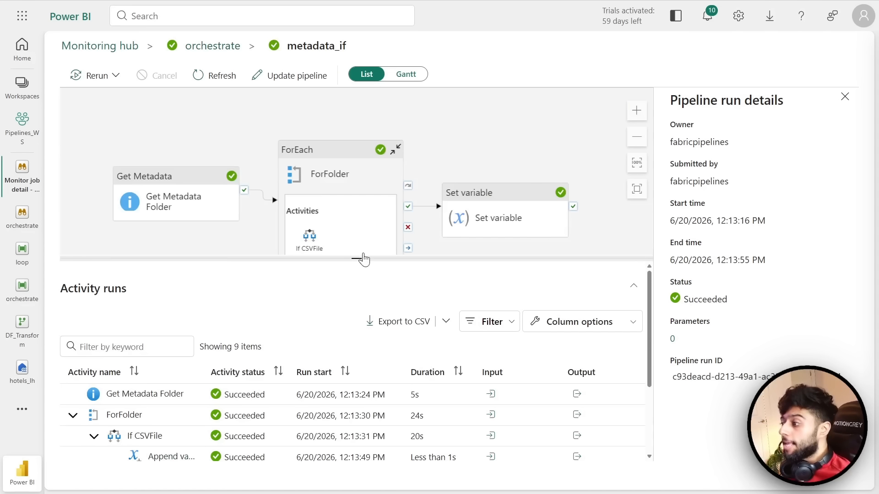
drag(356, 259, 357, 347)
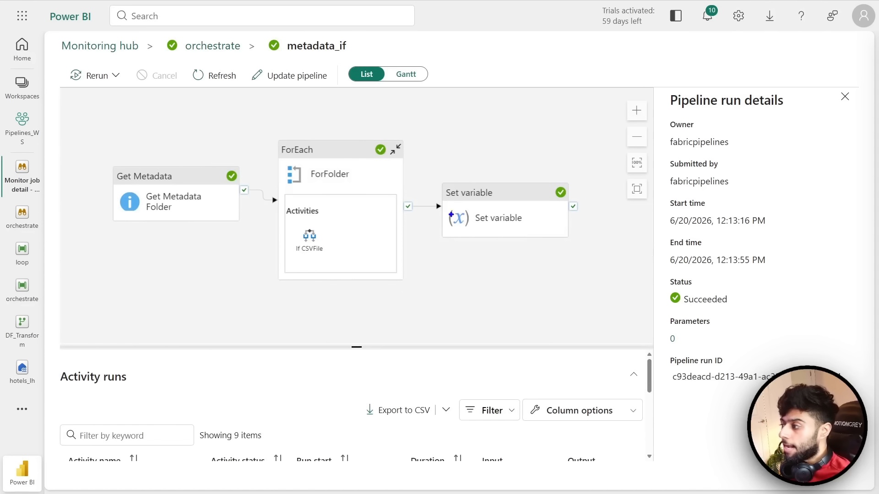
- Check the Set variable activity's output in the metadata_if run again and enlarge the pipeline diagram
drag(434, 177, 601, 251)
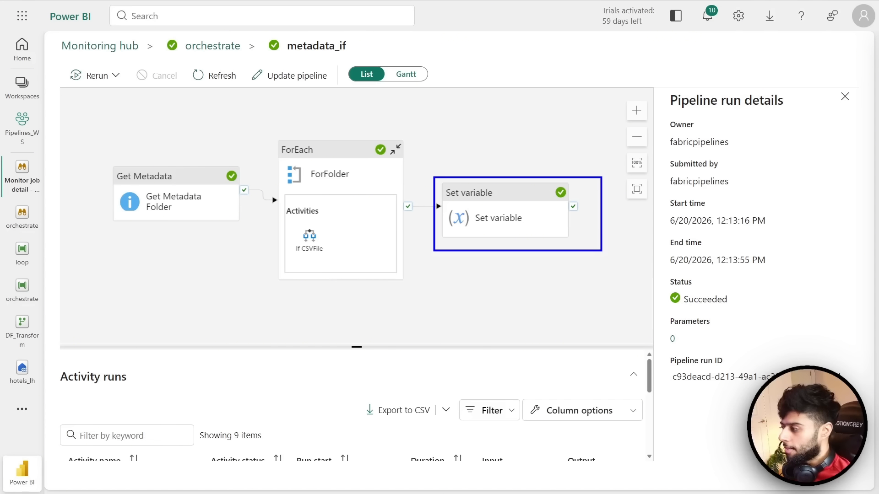
scroll(355, 294, down, 2)
scroll(241, 433, down, 3)
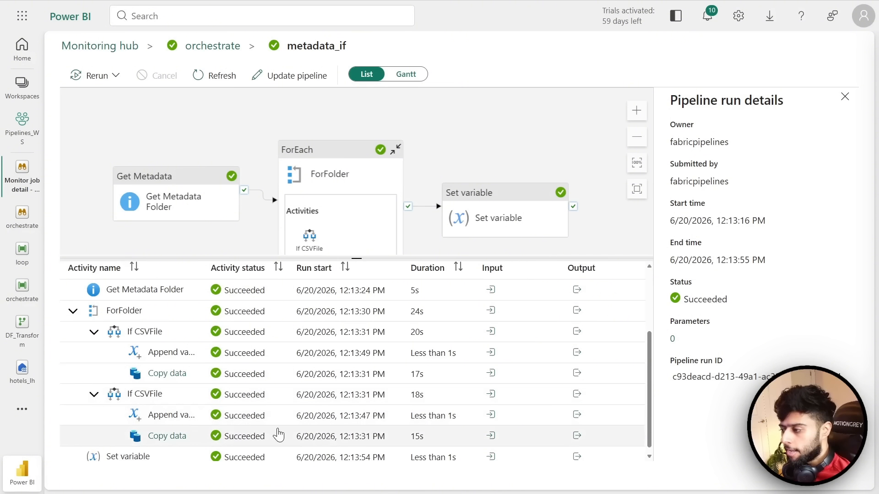
scroll(282, 433, down, 1)
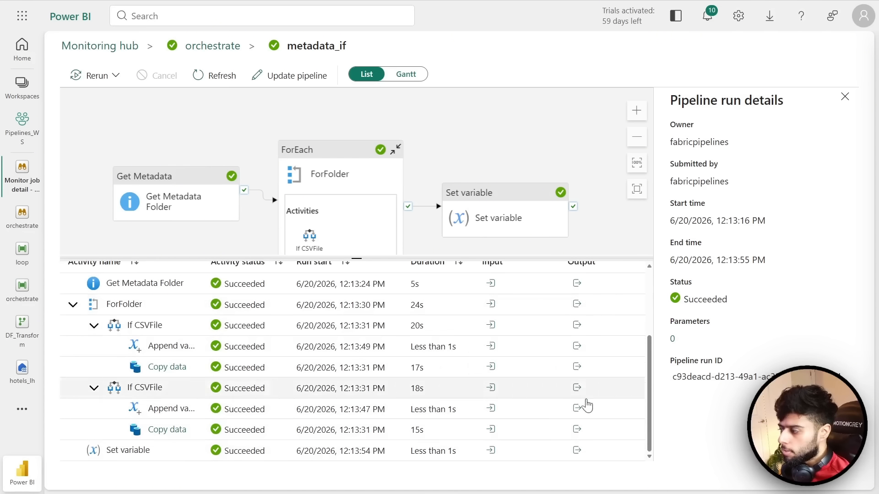
click(576, 451)
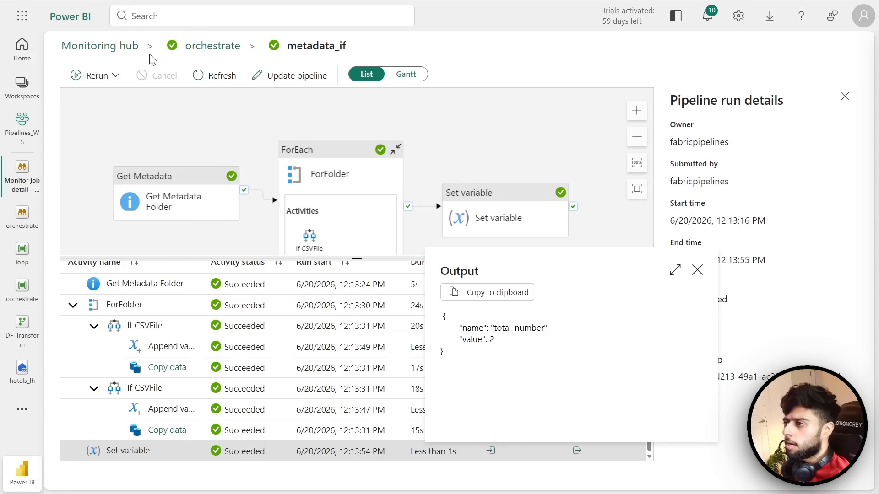
click(697, 270)
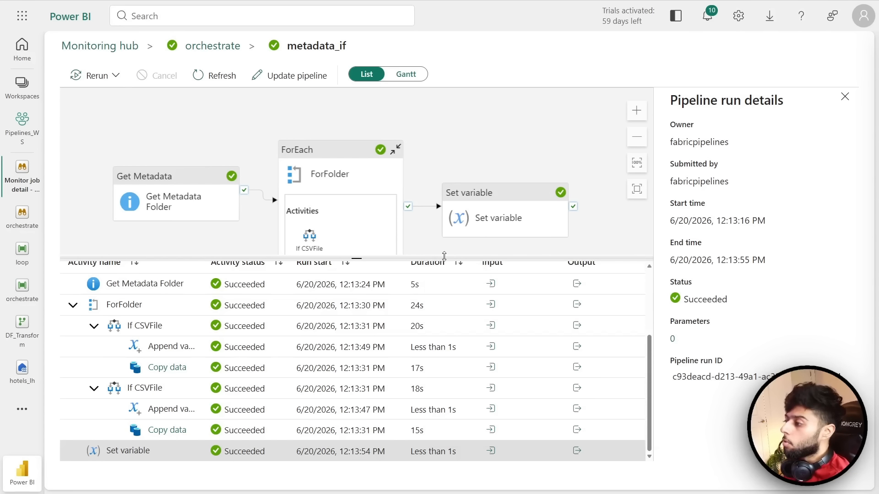
click(356, 258)
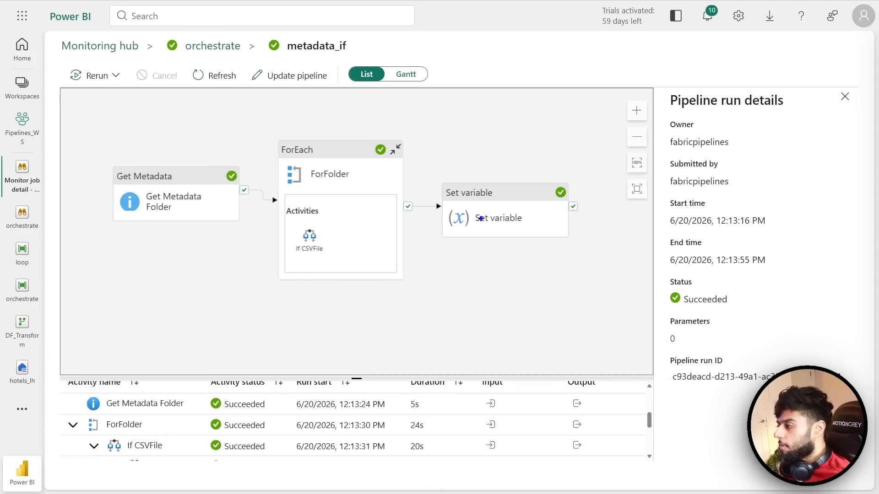
drag(434, 170, 589, 250)
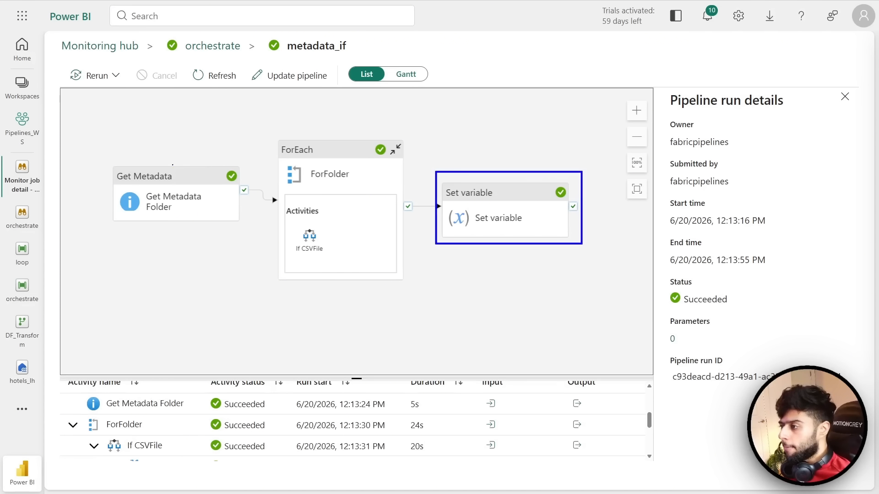
drag(162, 146, 202, 140)
drag(320, 131, 371, 117)
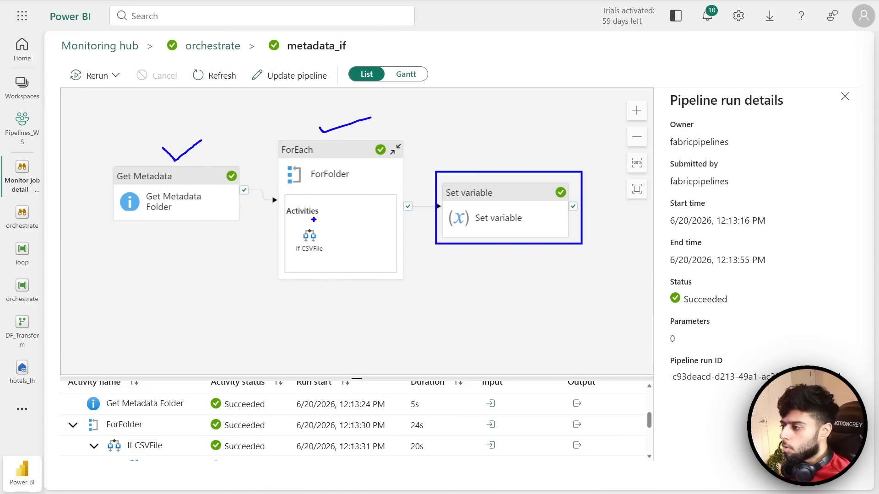
drag(504, 160, 533, 151)
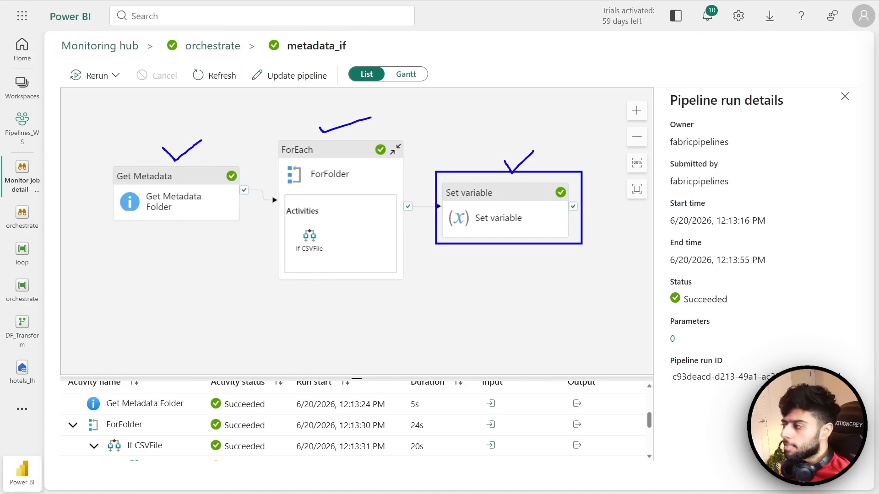
key(Escape)
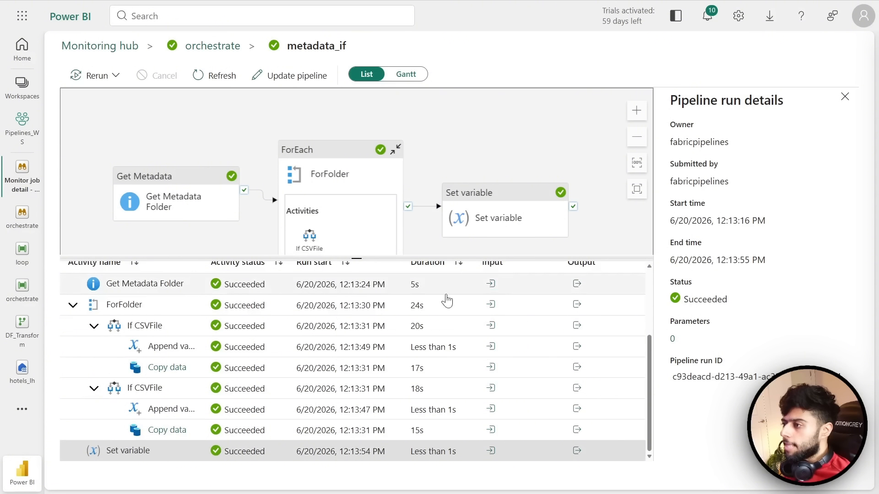
- Review the rerun options offered for the metadata_if run and enlarge its pipeline diagram
click(111, 83)
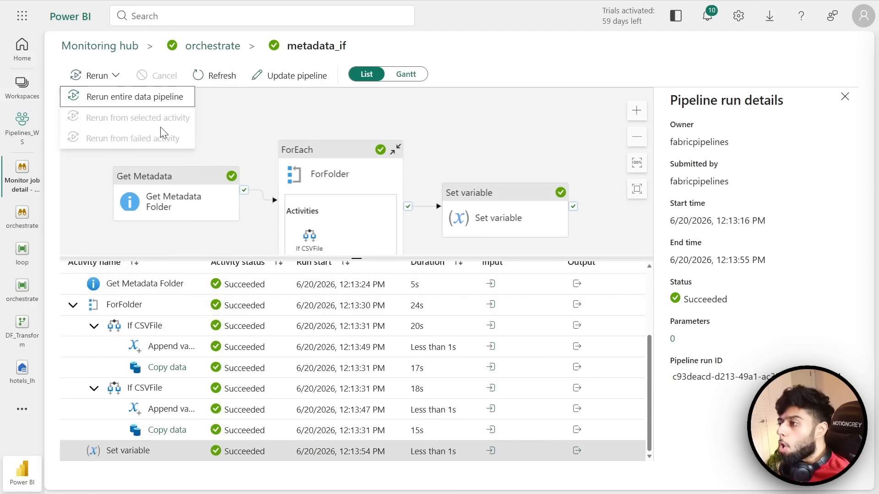
key(ctrl+2)
drag(61, 125, 196, 156)
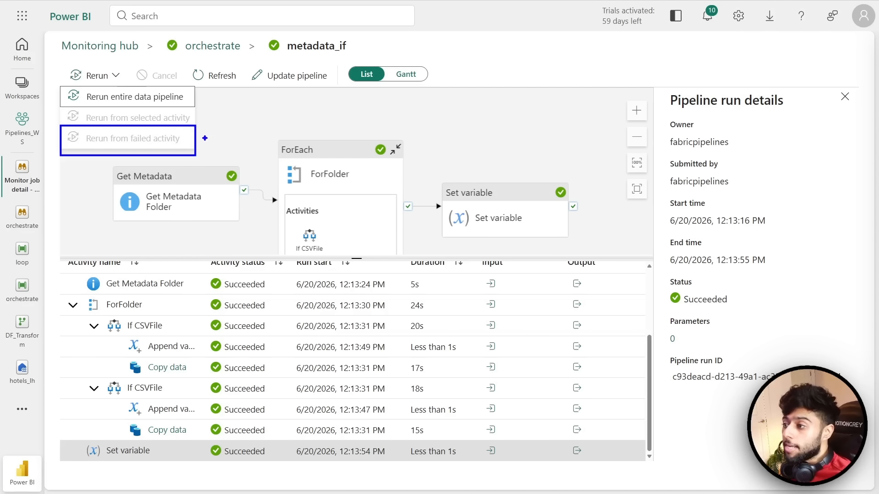
mouse_move(202, 138)
mouse_down()
mouse_move(234, 134)
mouse_move(243, 111)
mouse_up()
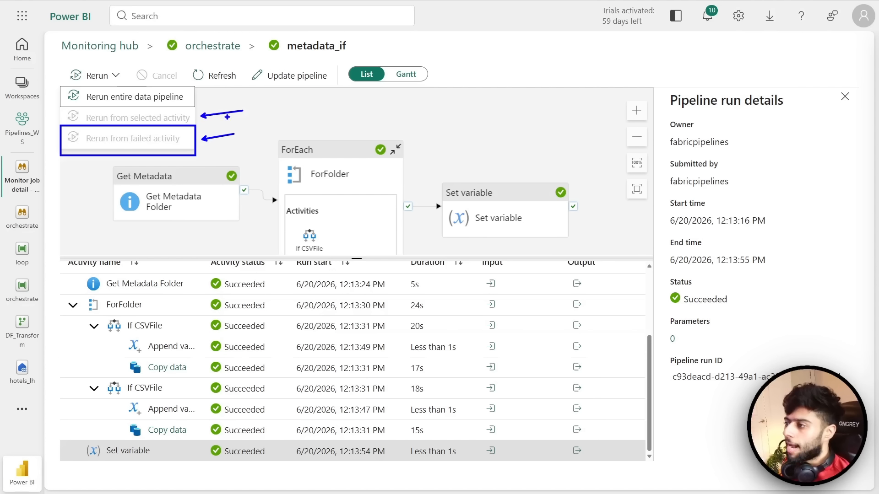
key(Escape)
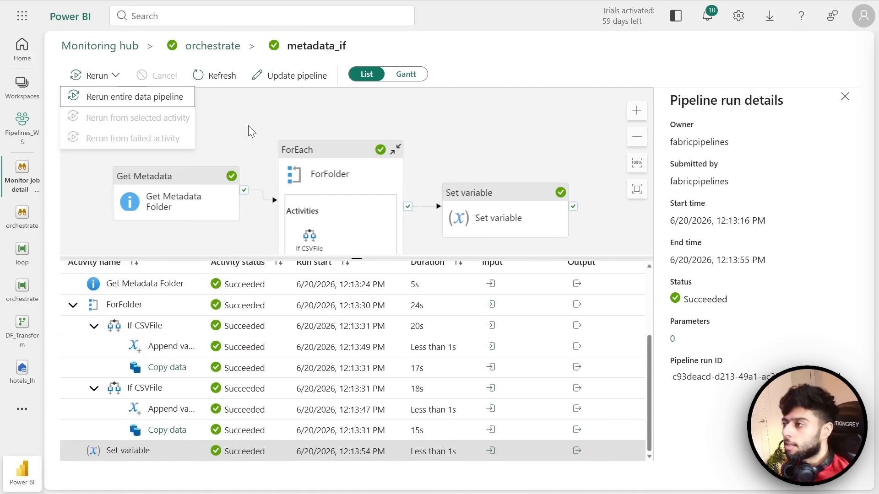
click(357, 260)
click(134, 225)
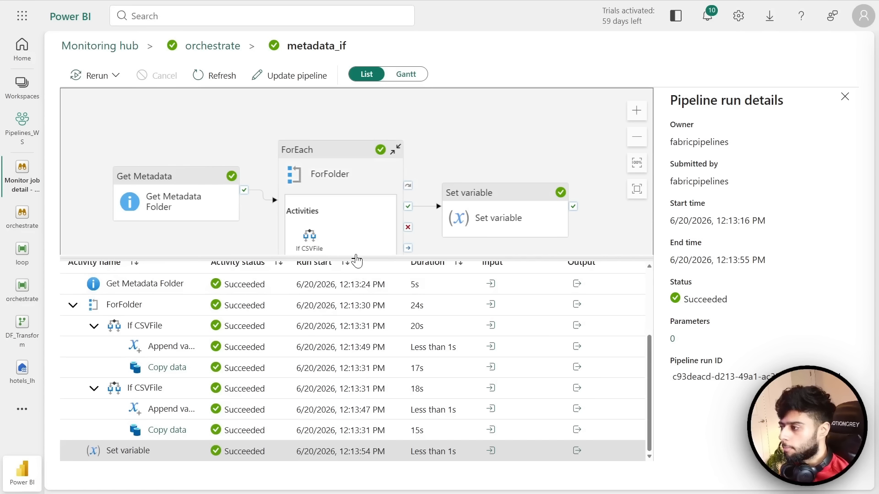
drag(357, 259, 357, 372)
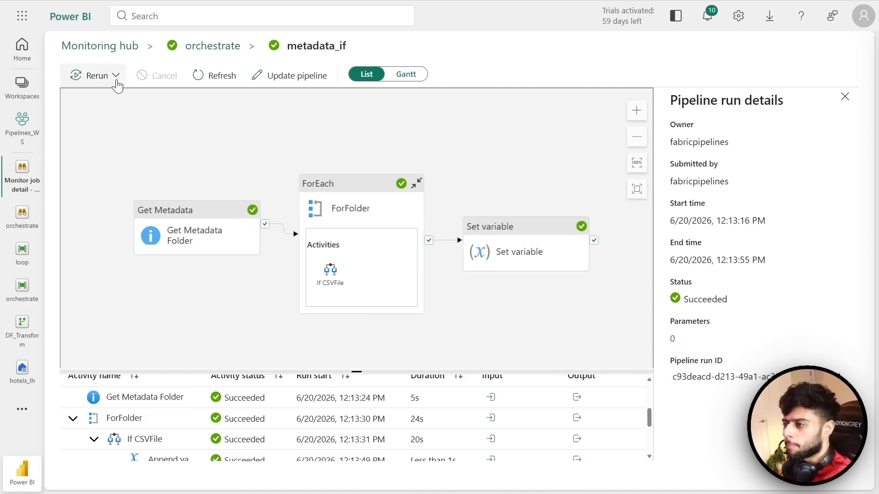
- Close the open pipeline run monitoring pages and return to the item list of the Pipelines_WS workspace
click(35, 160)
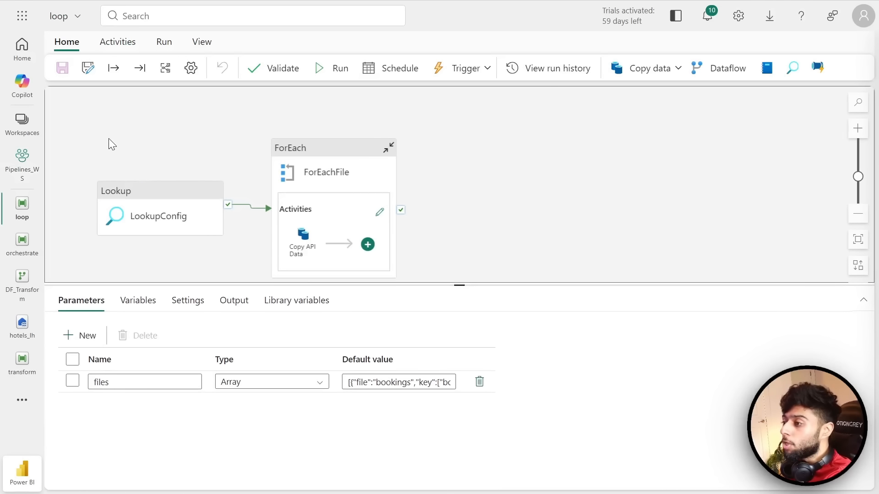
drag(122, 136, 283, 117)
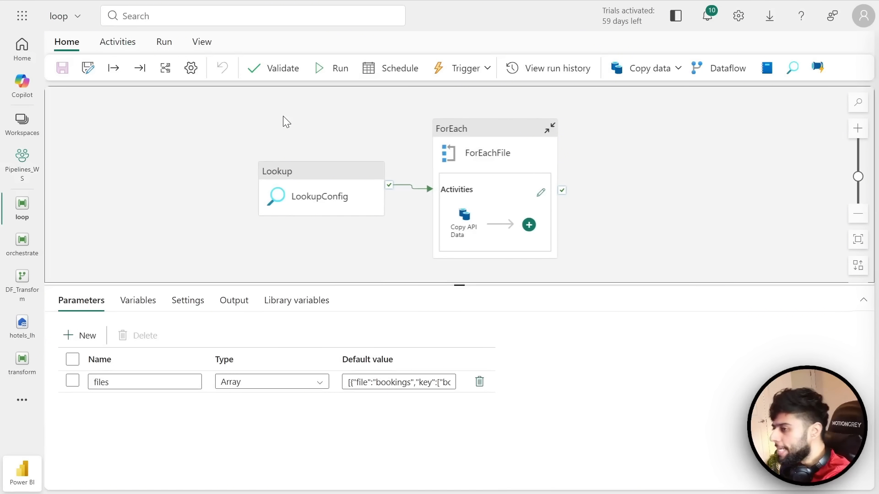
click(17, 173)
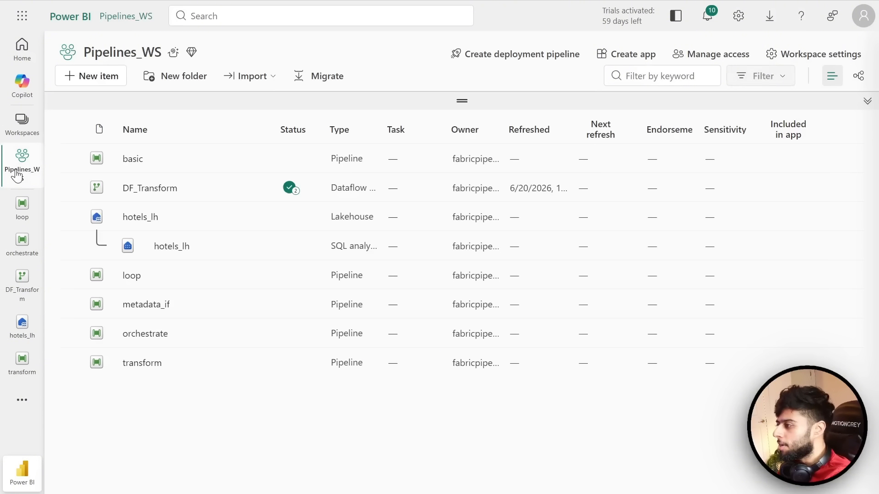